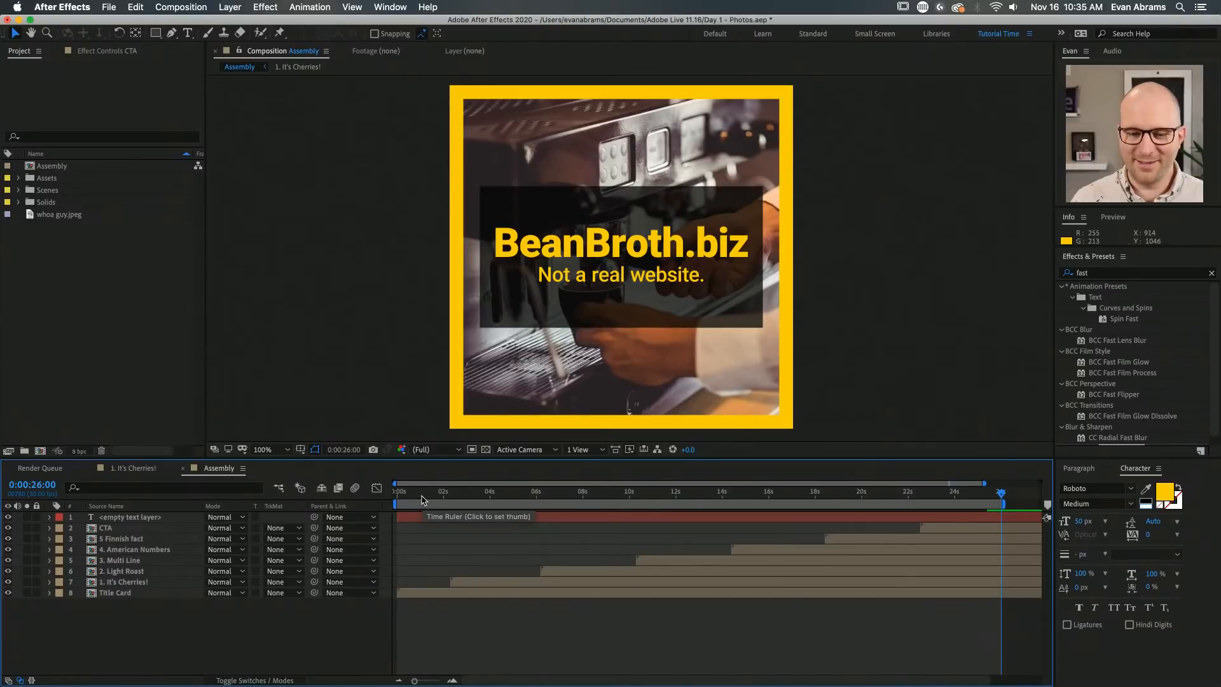
# Preview the Assembly composition from its first frame, then scrub ahead to 0:00:09:08
pyautogui.moveTo(421, 500); pyautogui.dragTo(368, 502)
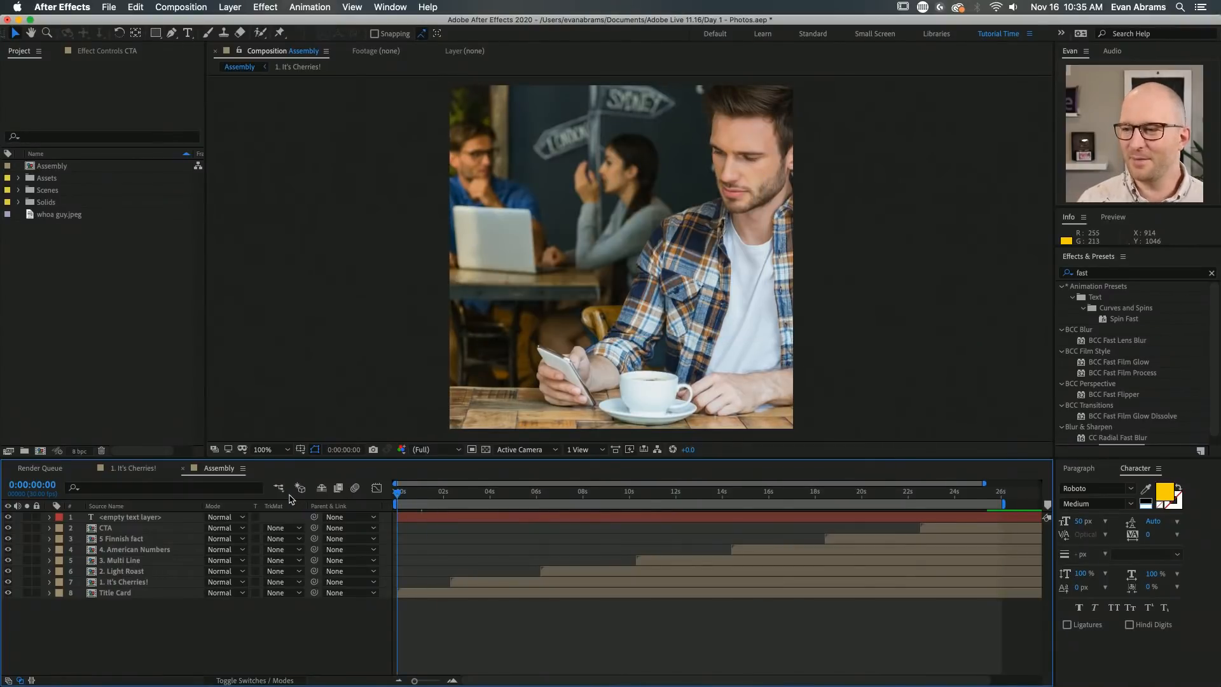
pyautogui.press('space')
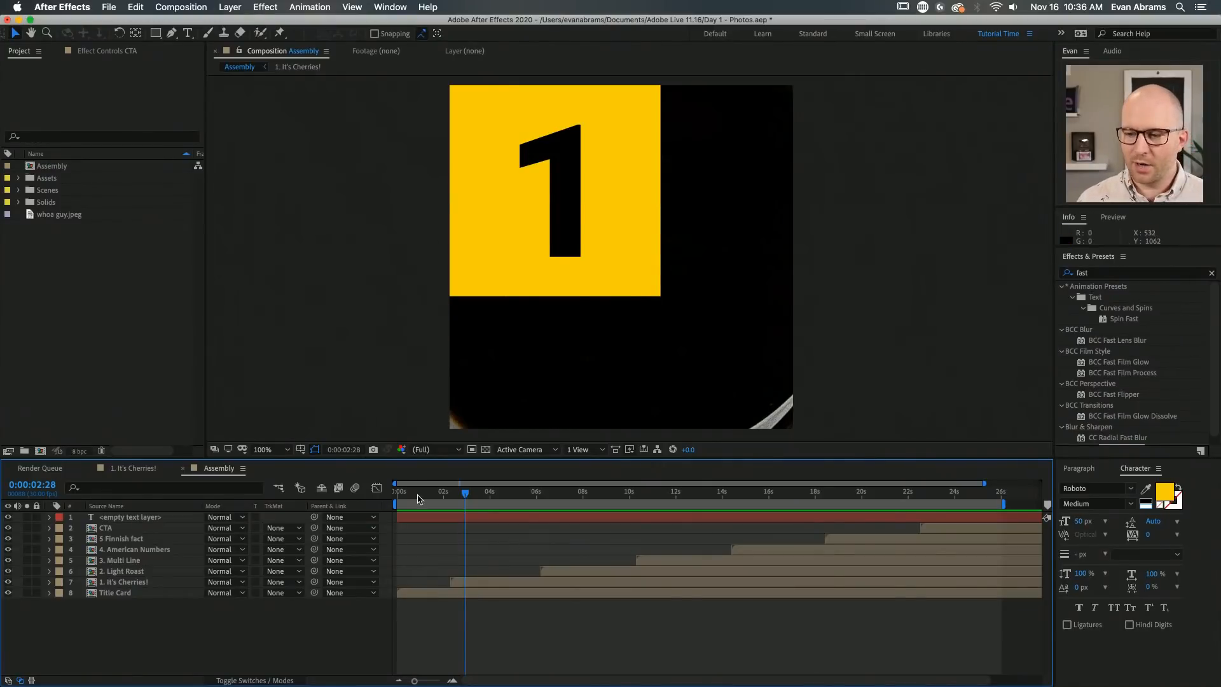
pyautogui.moveTo(418, 498); pyautogui.dragTo(612, 525)
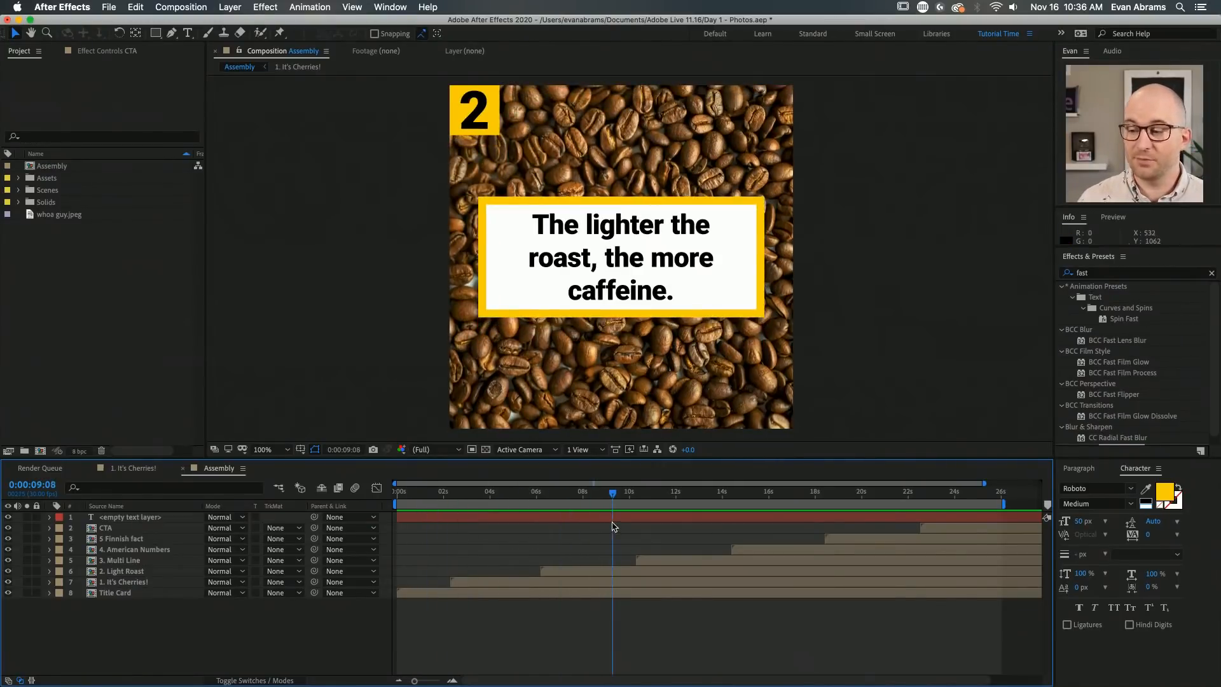
# Review the stack of scene layers from Title Card to CTA in the Assembly timeline
pyautogui.click(149, 594)
pyautogui.keyDown('shift'); pyautogui.click(117, 532); pyautogui.keyUp('shift')
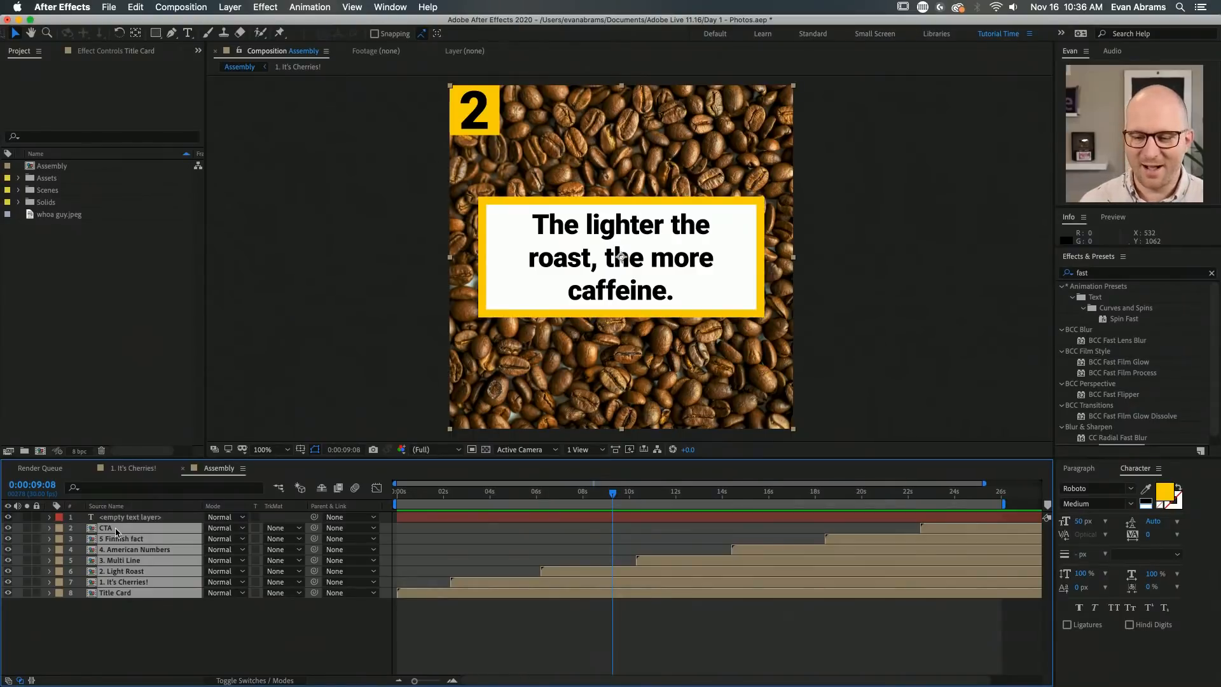
pyautogui.click(138, 609)
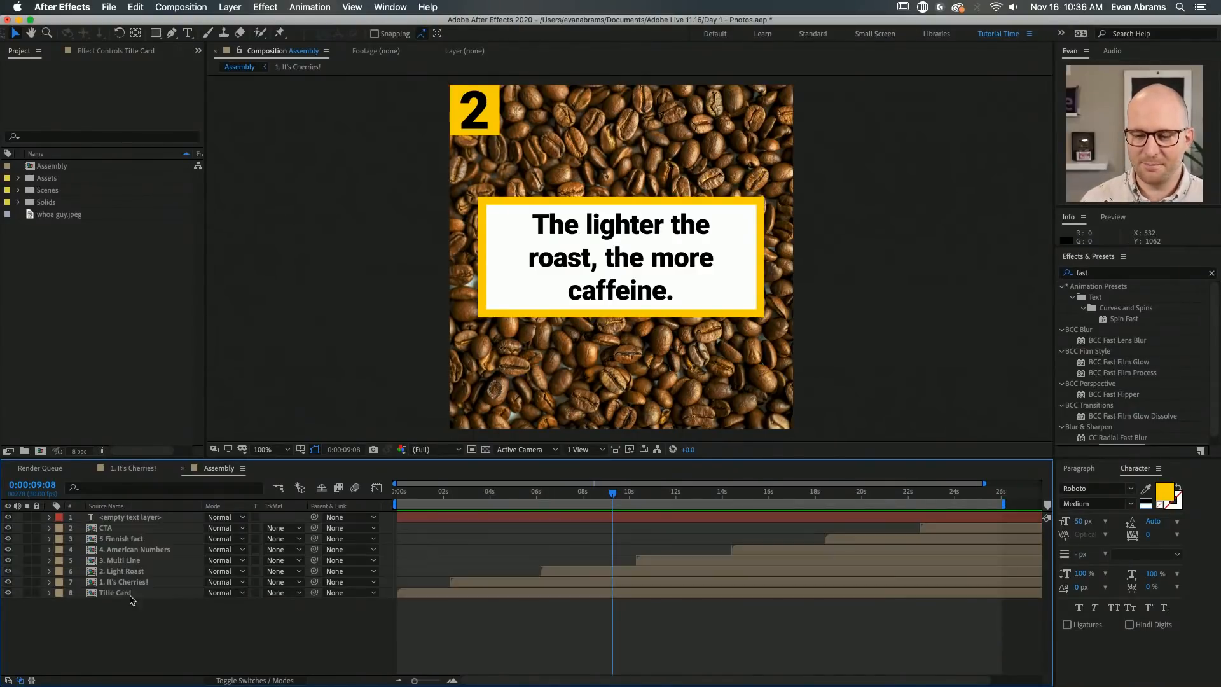
pyautogui.click(117, 591)
pyautogui.click(117, 582)
pyautogui.click(117, 609)
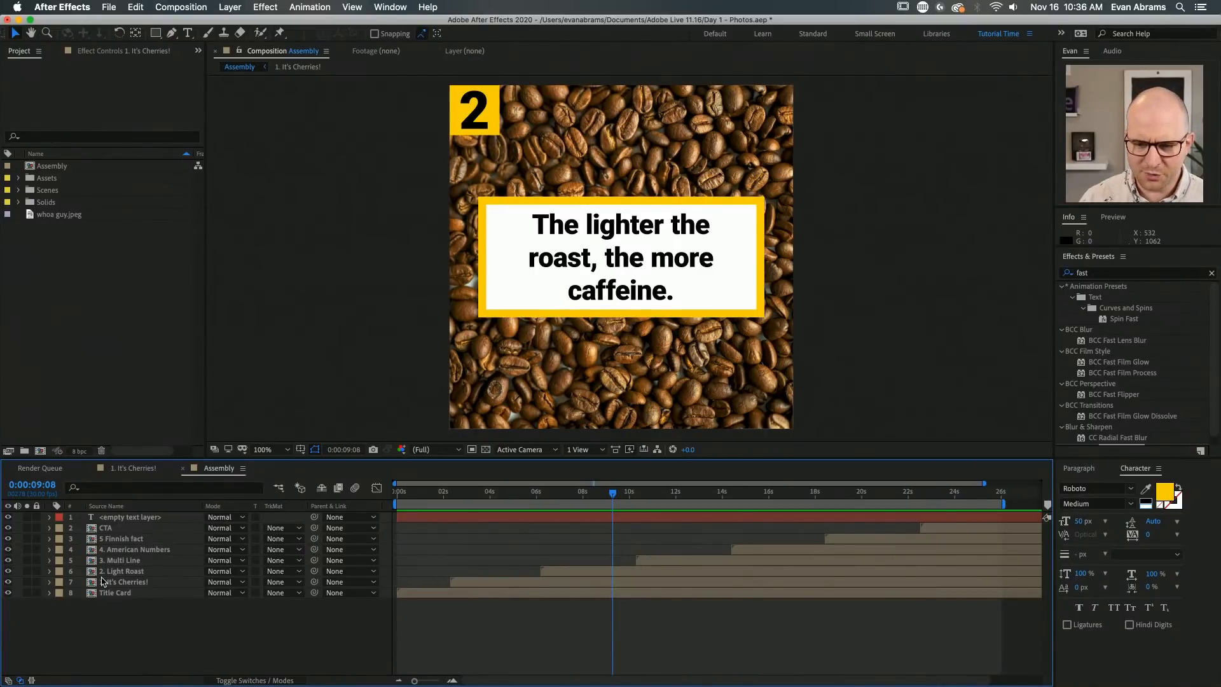
pyautogui.click(123, 594)
pyautogui.keyDown('shift'); pyautogui.click(118, 538); pyautogui.keyUp('shift')
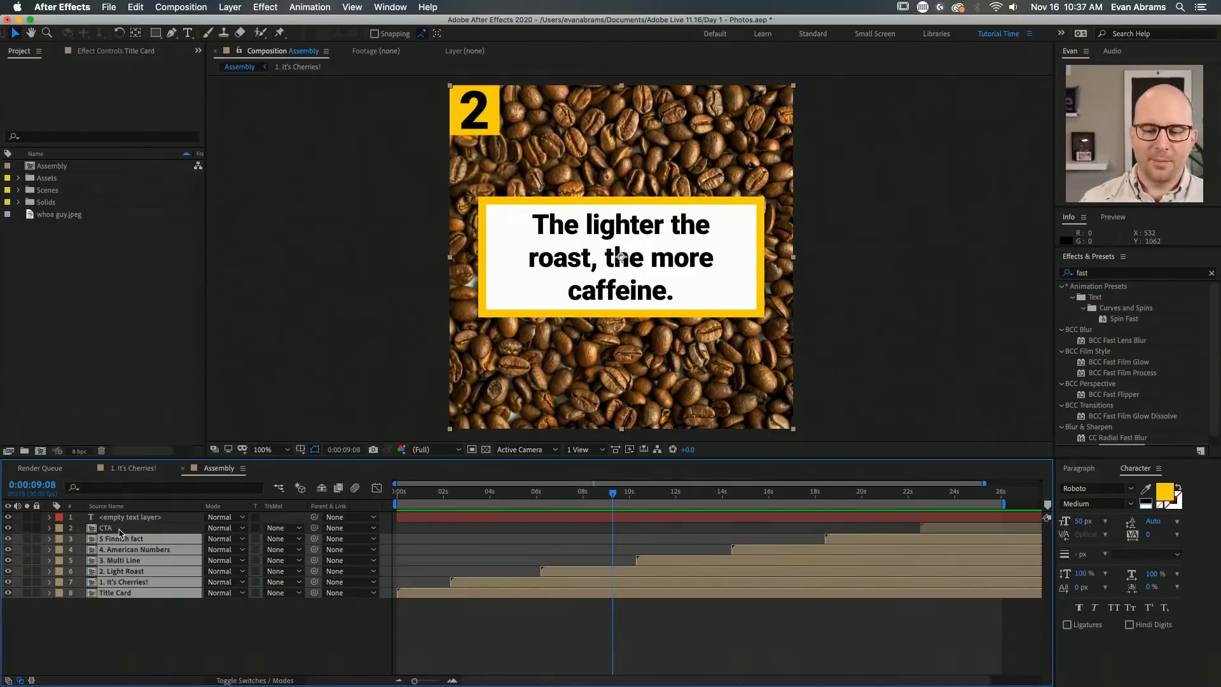
pyautogui.click(118, 529)
pyautogui.keyDown('shift'); pyautogui.click(116, 595); pyautogui.keyUp('shift')
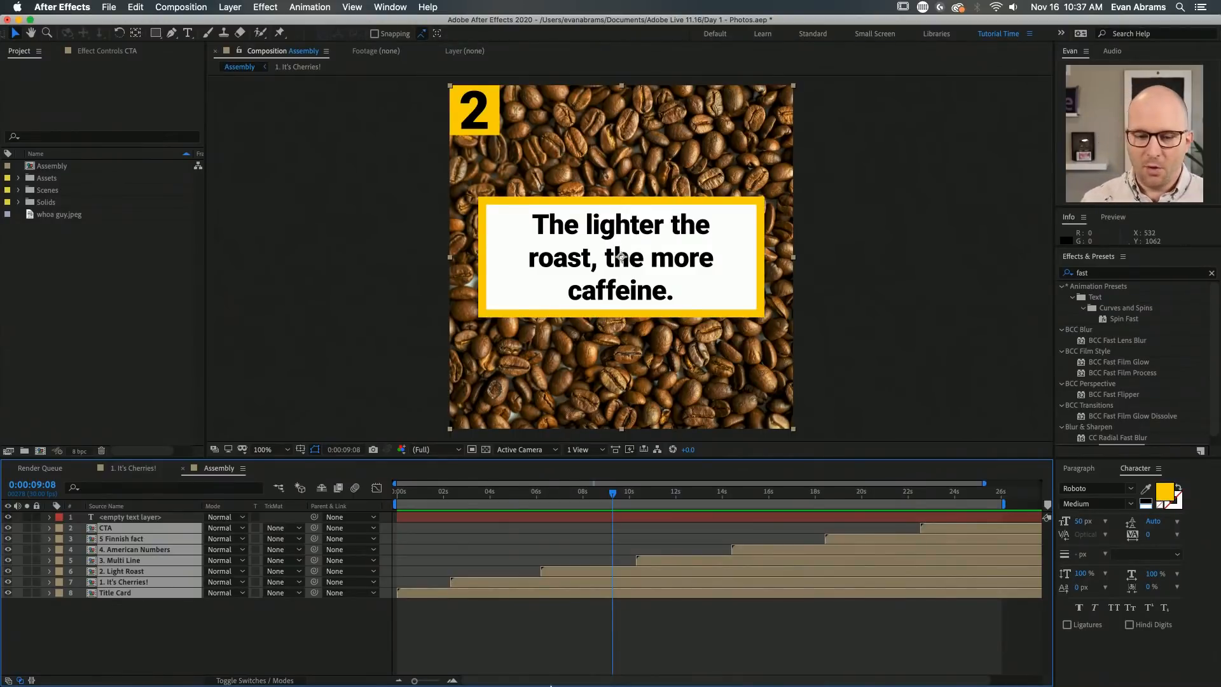
pyautogui.click(503, 638)
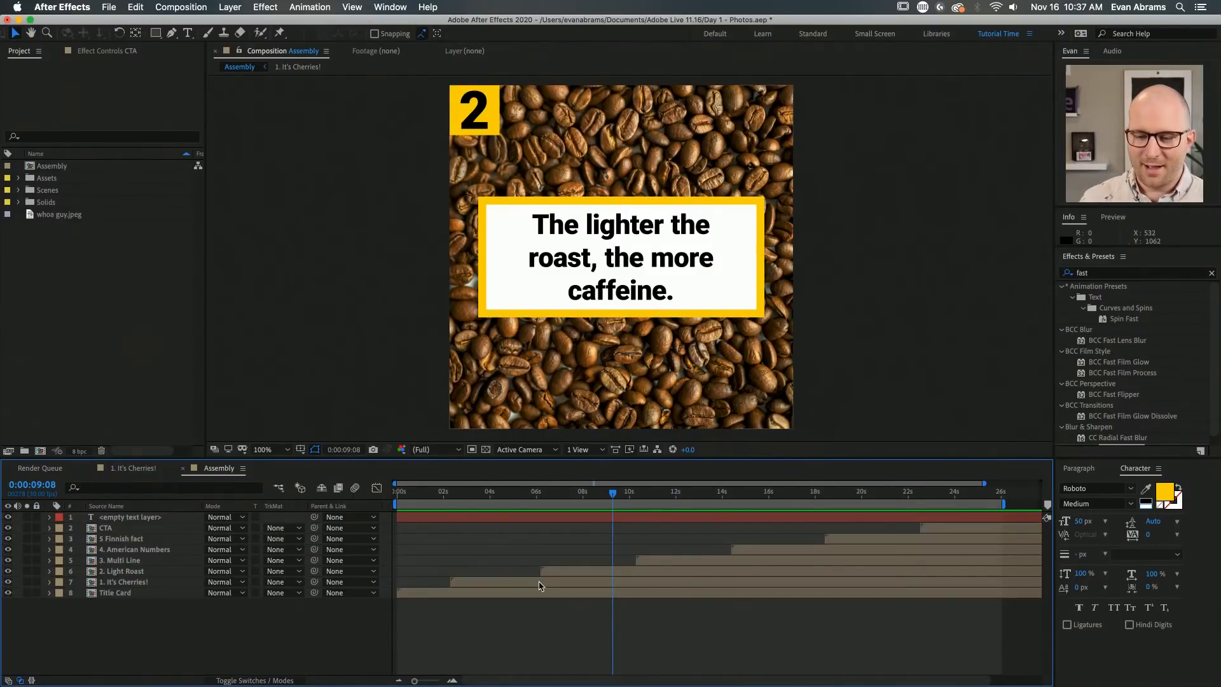
# Examine the staggered start points of the Light Roast, American Numbers and CTA layers
pyautogui.click(570, 571)
pyautogui.click(743, 553)
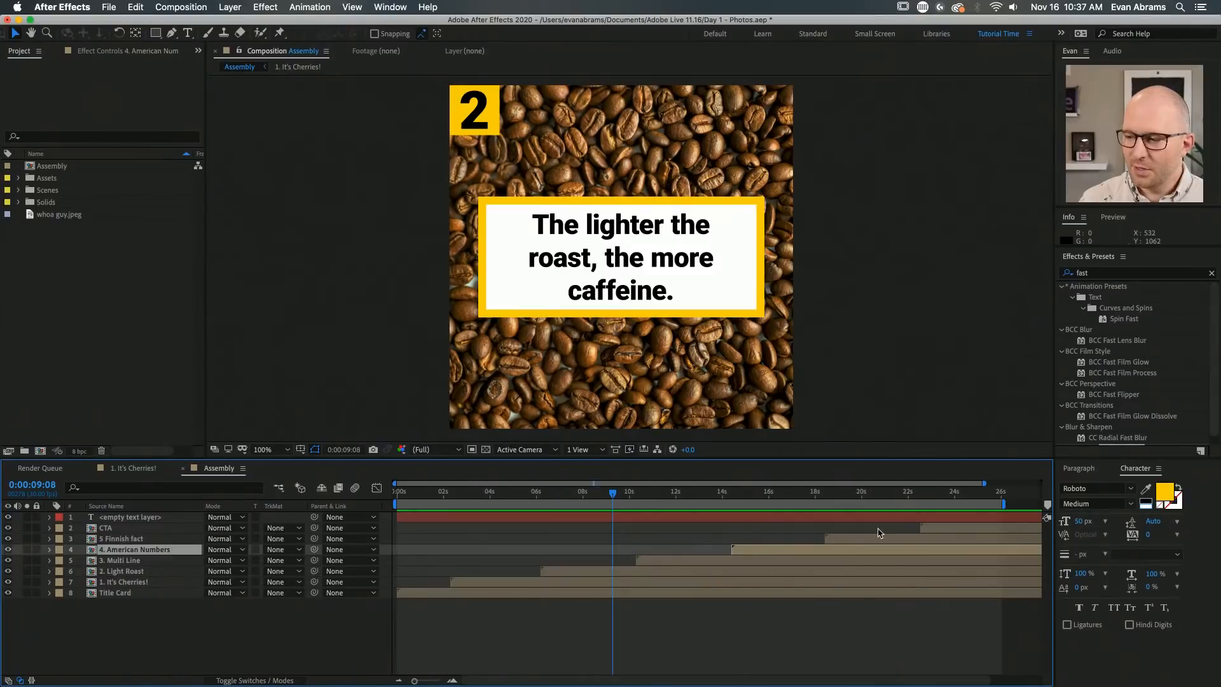
pyautogui.click(929, 530)
pyautogui.click(805, 630)
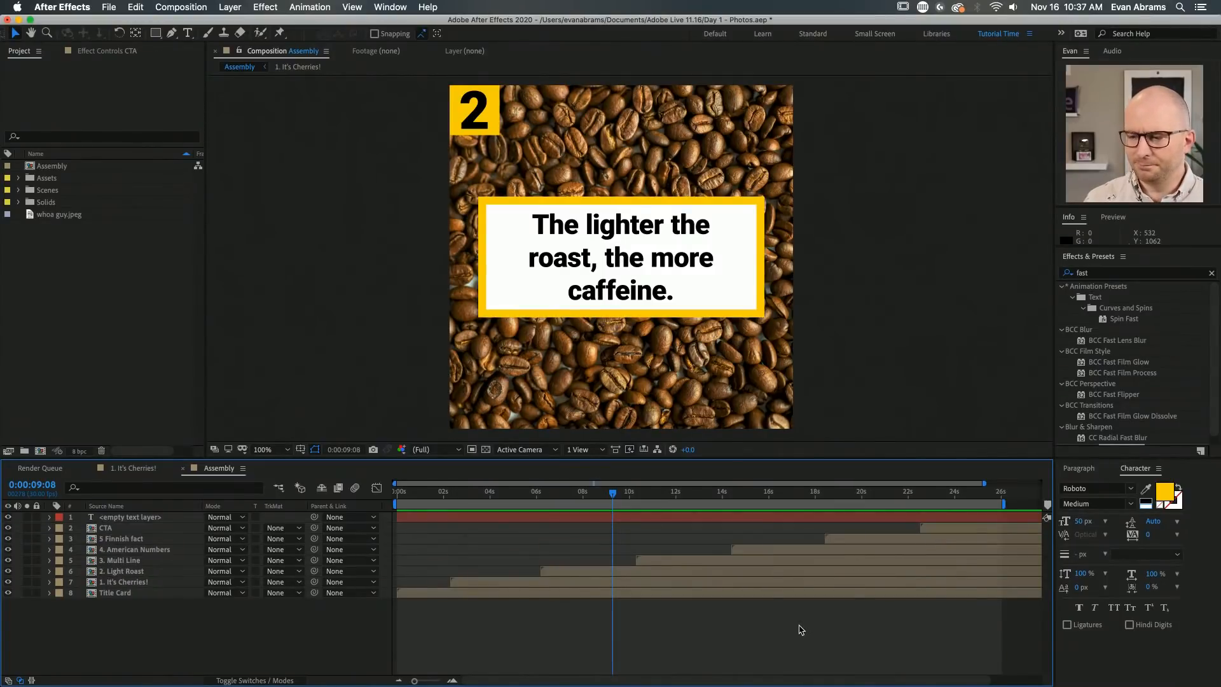
# Delete the empty text layer above the scene layers in the Assembly composition
pyautogui.click(653, 519)
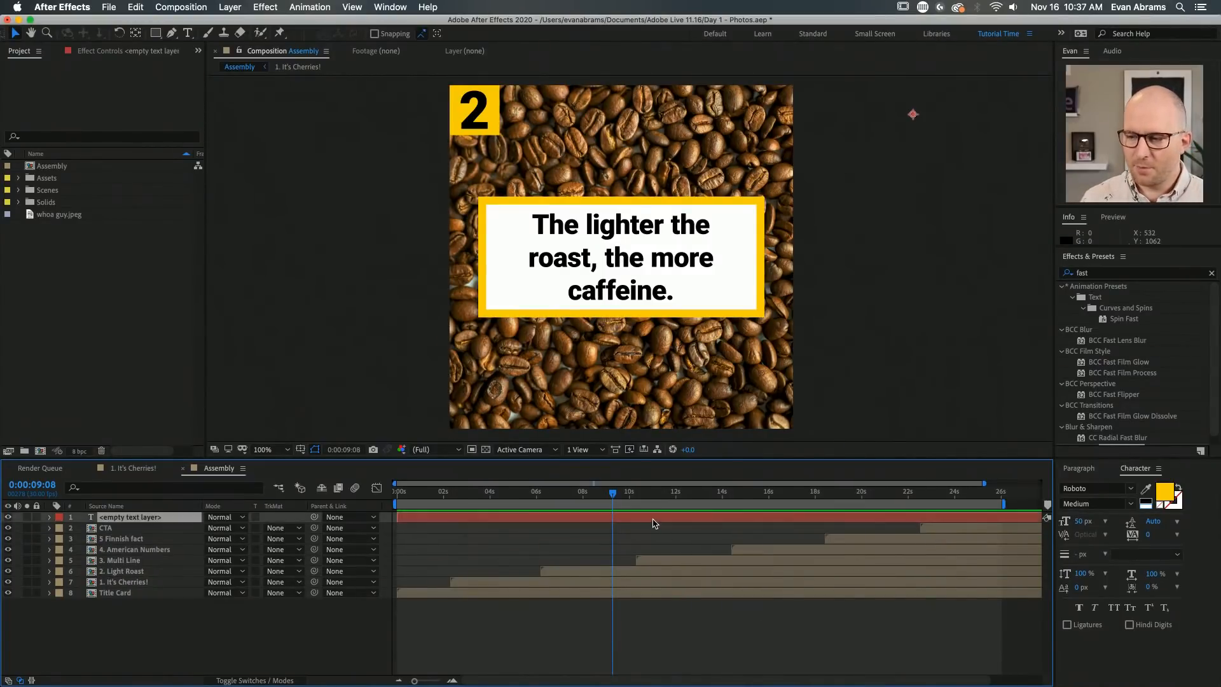
pyautogui.press('Delete')
pyautogui.click(140, 582)
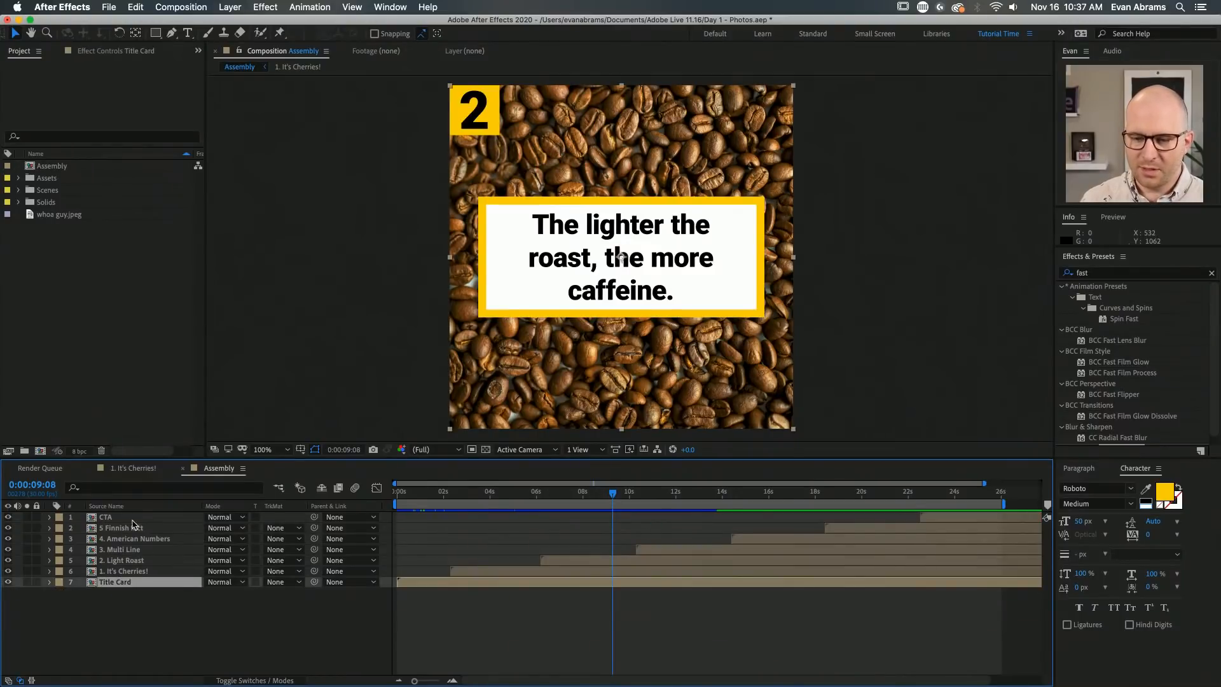
pyautogui.keyDown('shift'); pyautogui.click(134, 517); pyautogui.keyUp('shift')
pyautogui.click(648, 611)
pyautogui.click(691, 508)
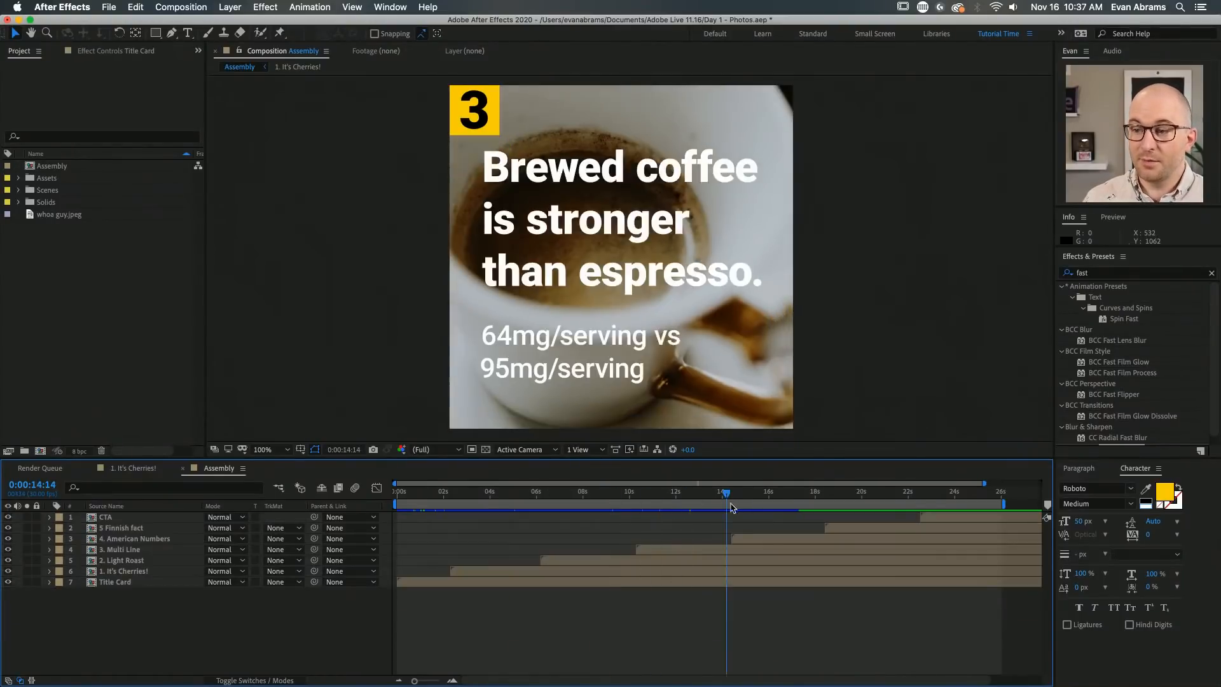
pyautogui.moveTo(655, 551); pyautogui.dragTo(609, 551)
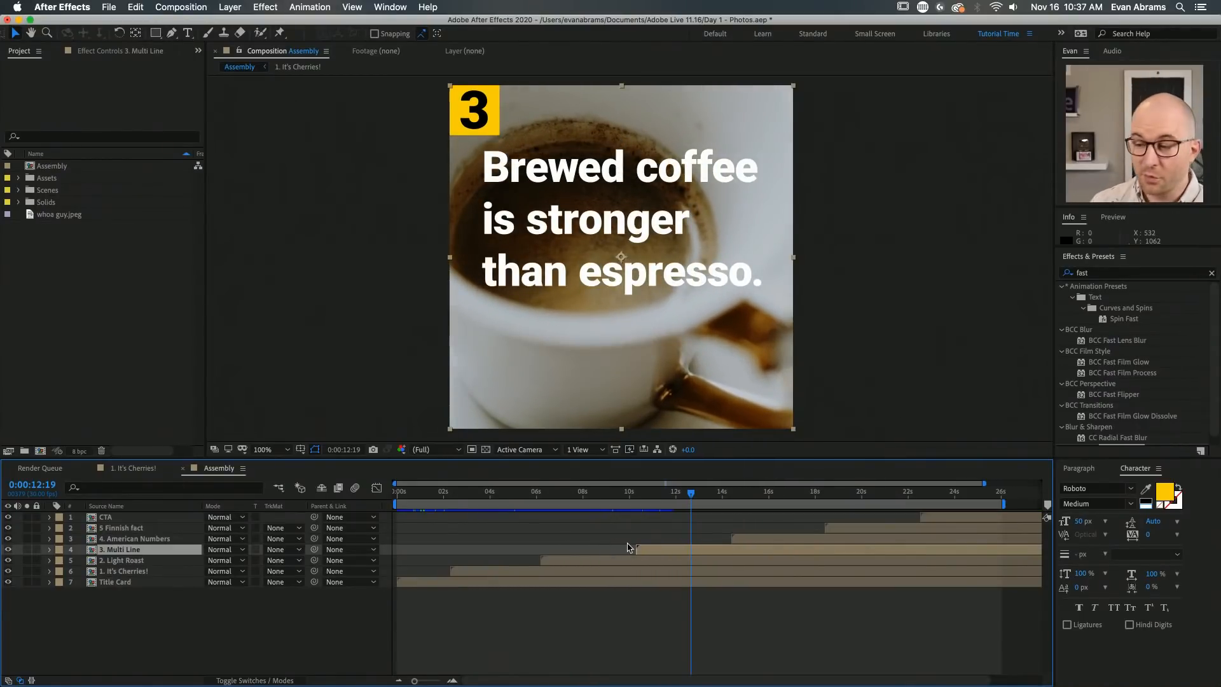
pyautogui.moveTo(551, 316); pyautogui.dragTo(615, 288)
pyautogui.press('super+z')
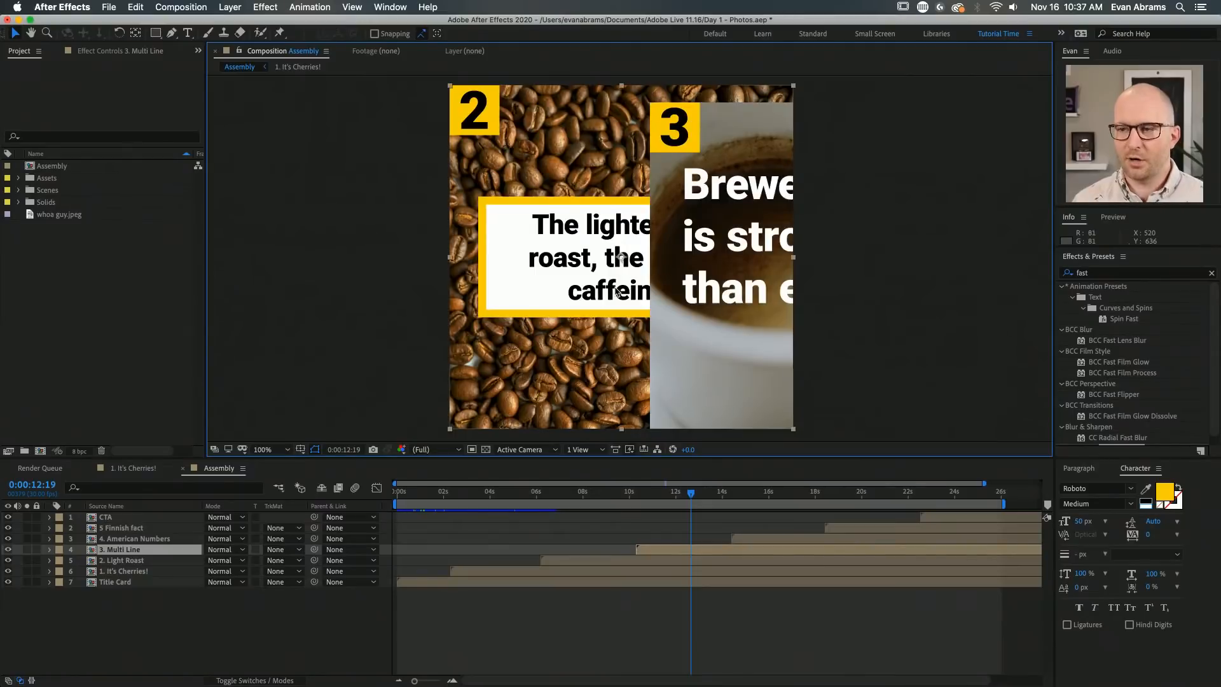
pyautogui.press('super+z')
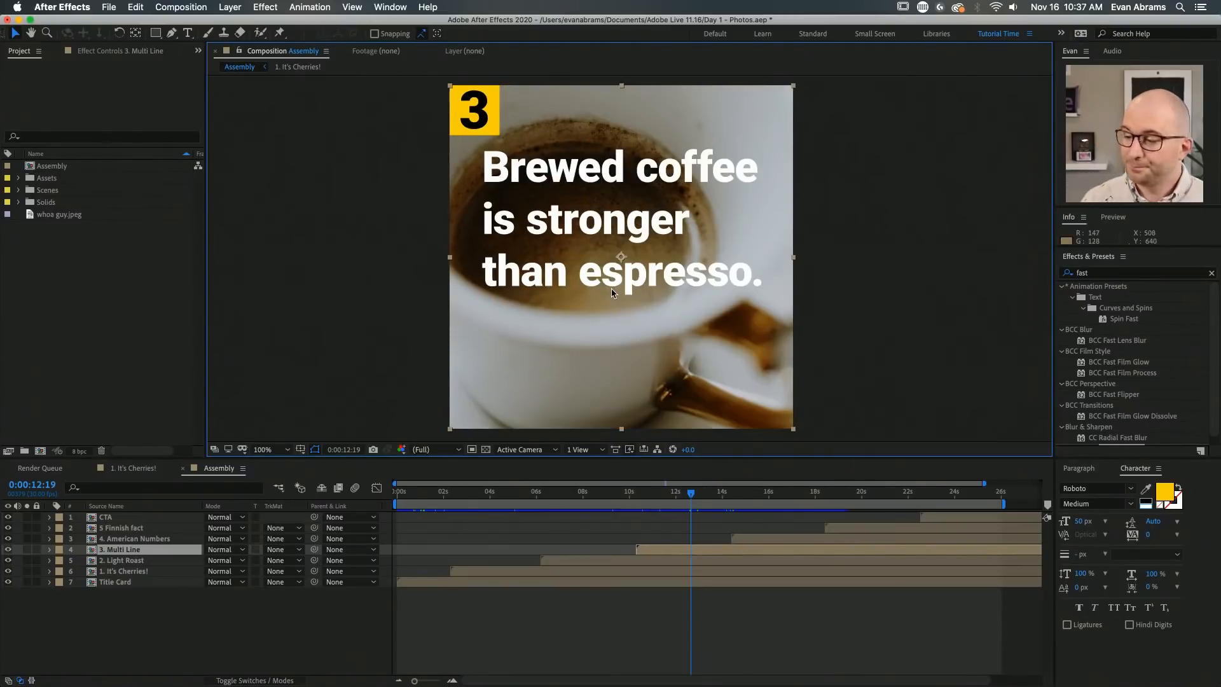
# Open the 3. Multi Line composition and preview its animation from the first frame
pyautogui.doubleClick(679, 551)
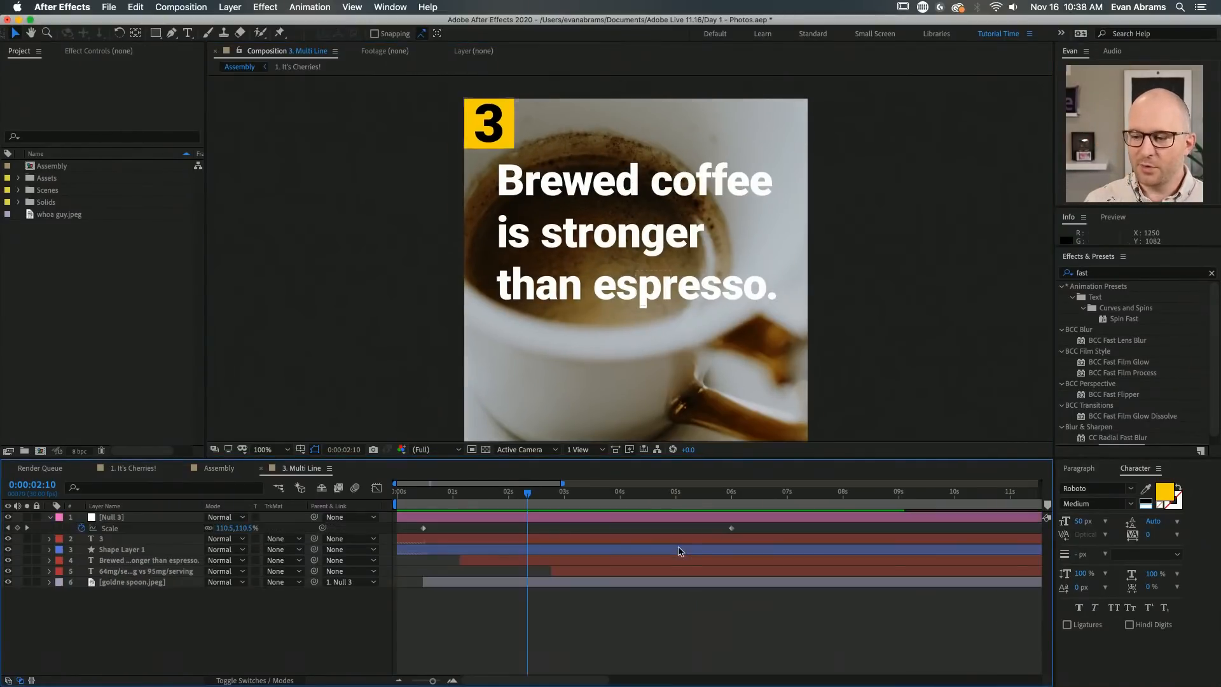
pyautogui.moveTo(537, 497); pyautogui.dragTo(397, 497)
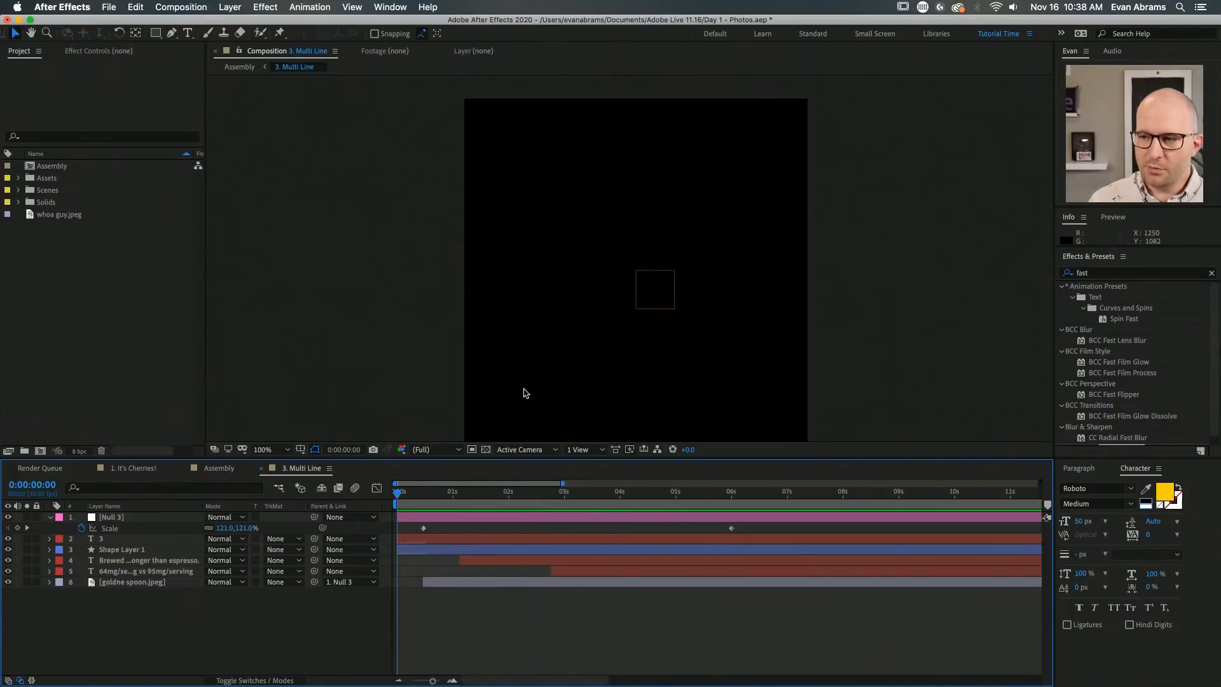
pyautogui.press(',')
pyautogui.press('space')
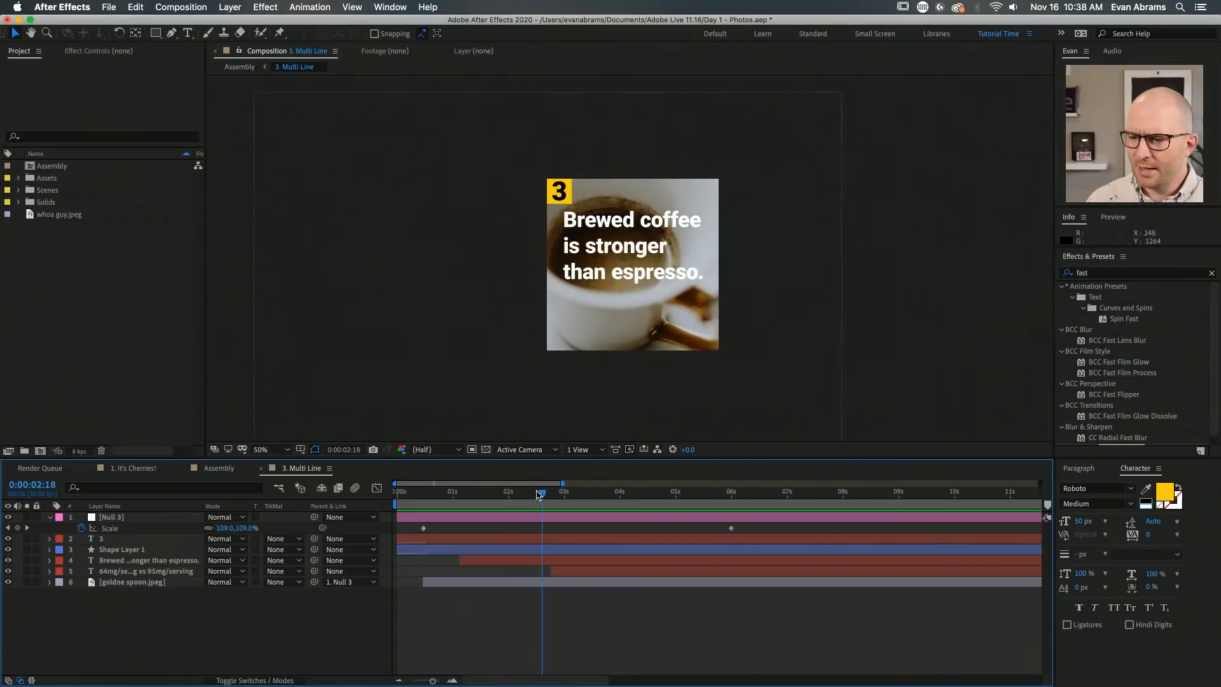
pyautogui.press('space')
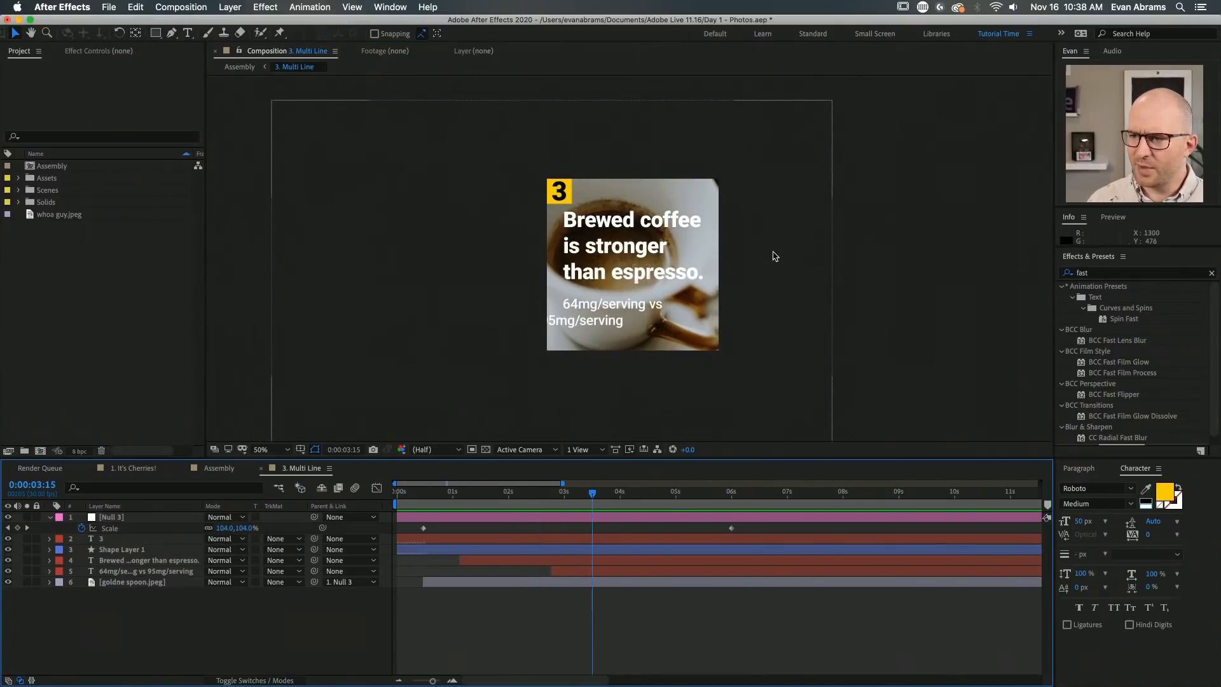
# Examine how the Null 3 scale animation affects the goldne spoon.jpeg background up to and beyond its last keyframe
pyautogui.click(774, 254)
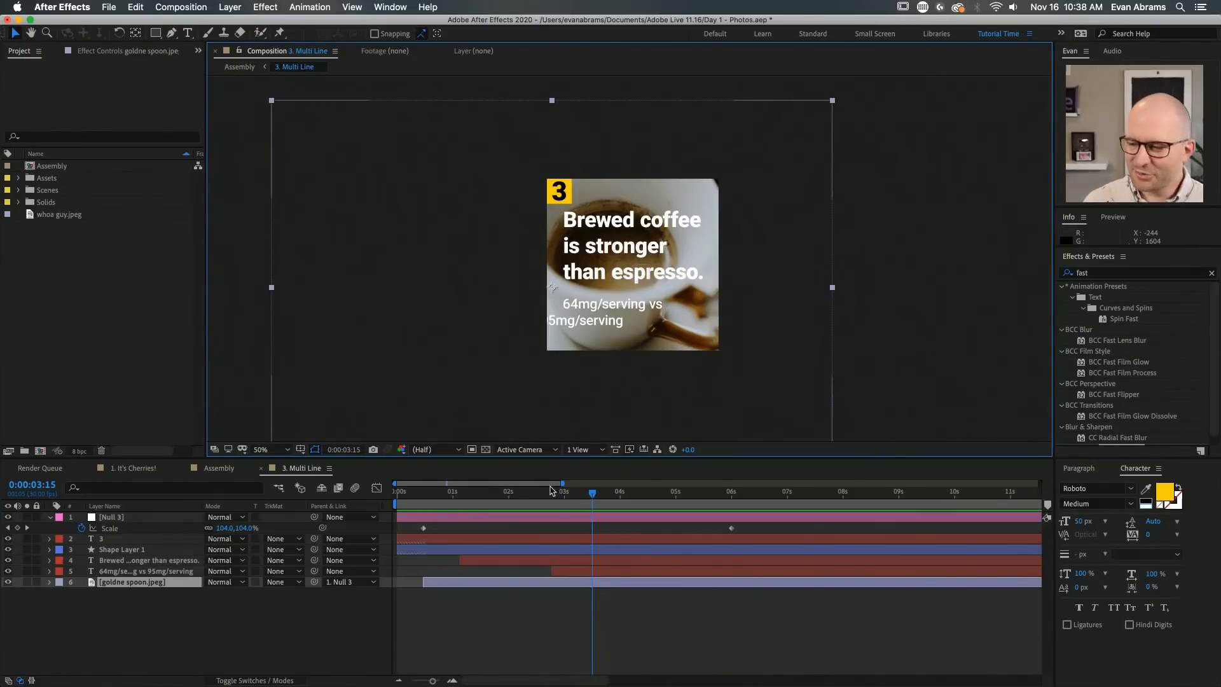
pyautogui.moveTo(551, 490); pyautogui.dragTo(487, 491)
pyautogui.click(494, 522)
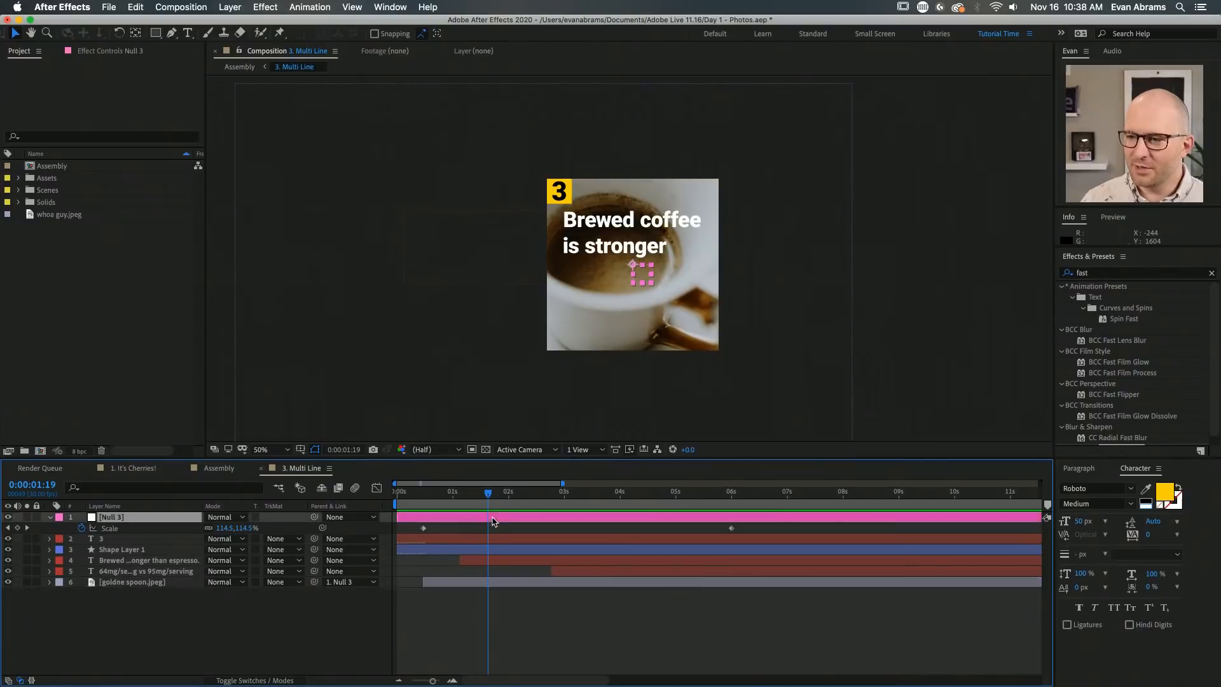
pyautogui.scroll(2, 641, 290)
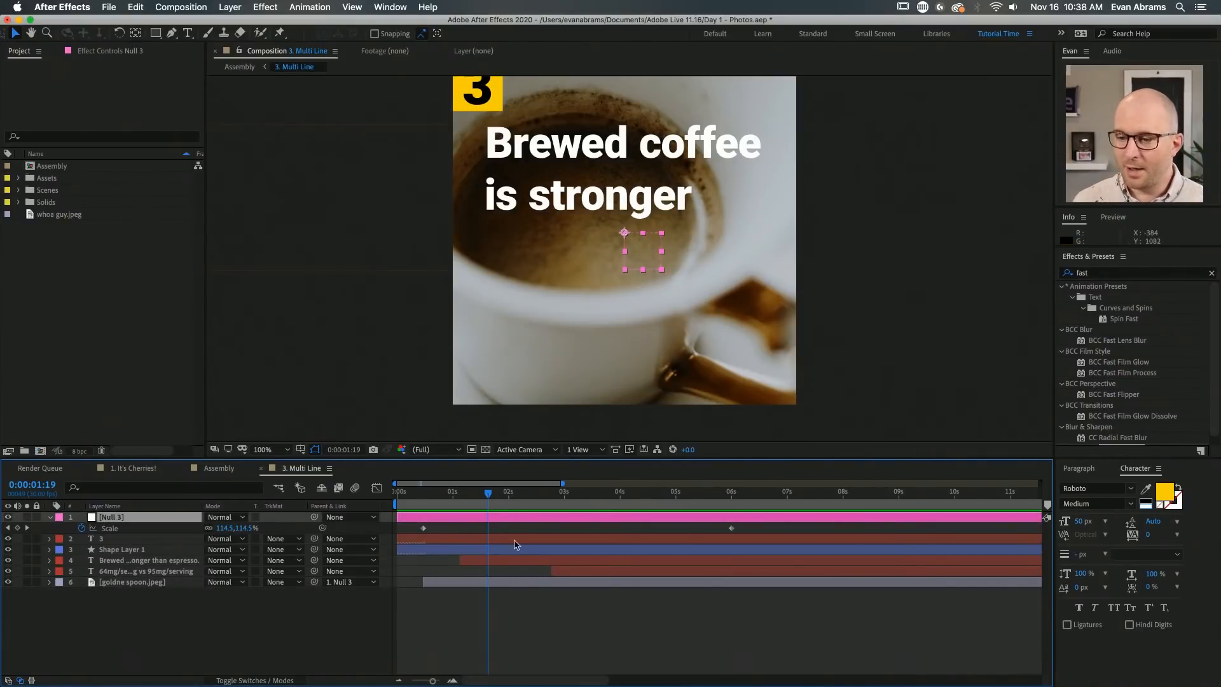
pyautogui.moveTo(485, 495); pyautogui.dragTo(731, 493)
pyautogui.scroll(-2, 745, 340)
pyautogui.click(588, 494)
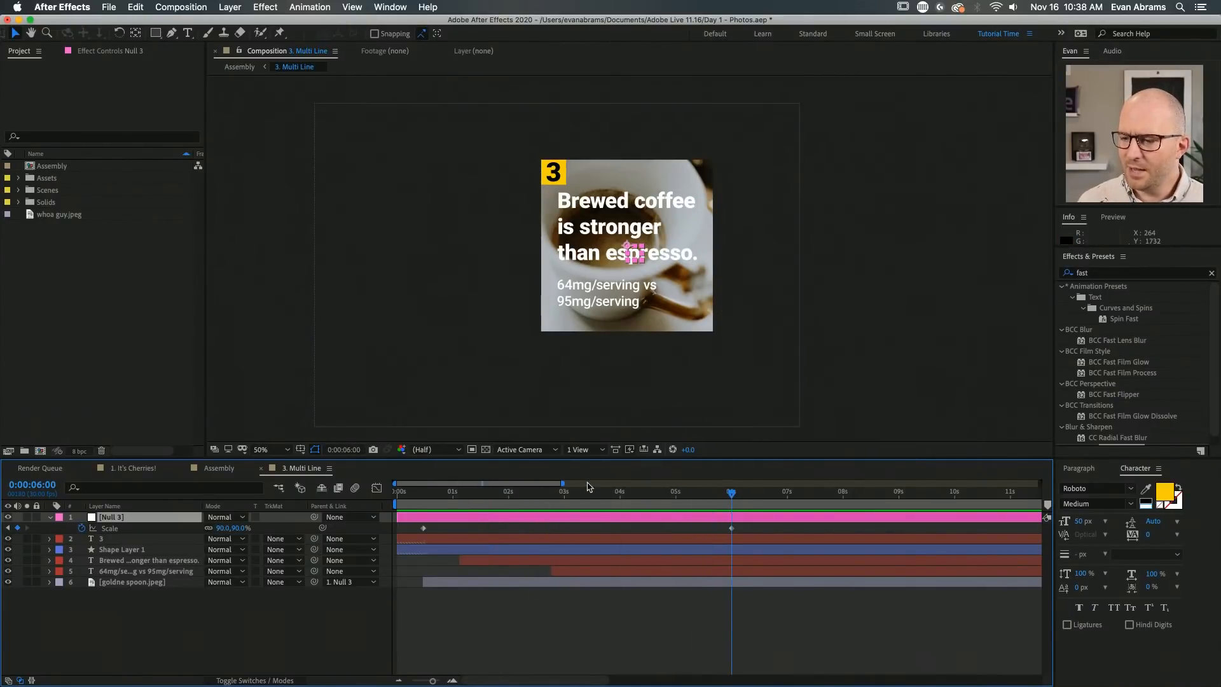
pyautogui.press('space')
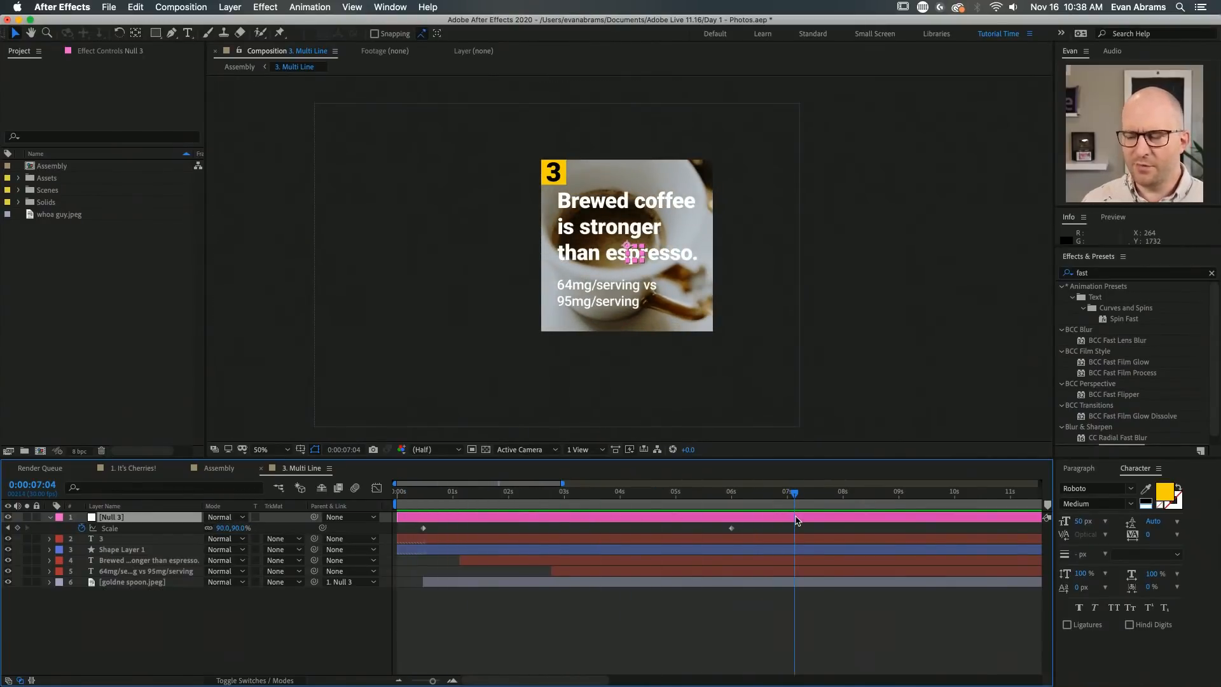
# Reveal the animated properties of all layers in 3. Multi Line and enlarge the timeline to fit their keyframes
pyautogui.click(780, 597)
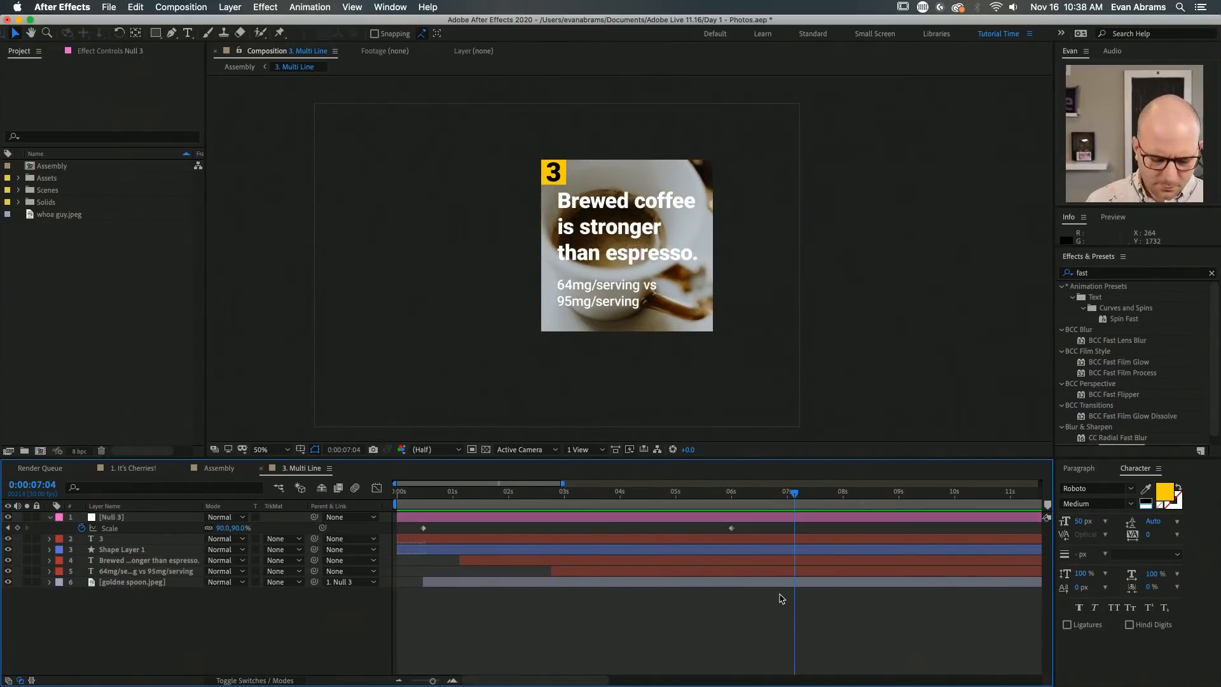
pyautogui.press('u')
pyautogui.press('u')
pyautogui.scroll(-1, 651, 574)
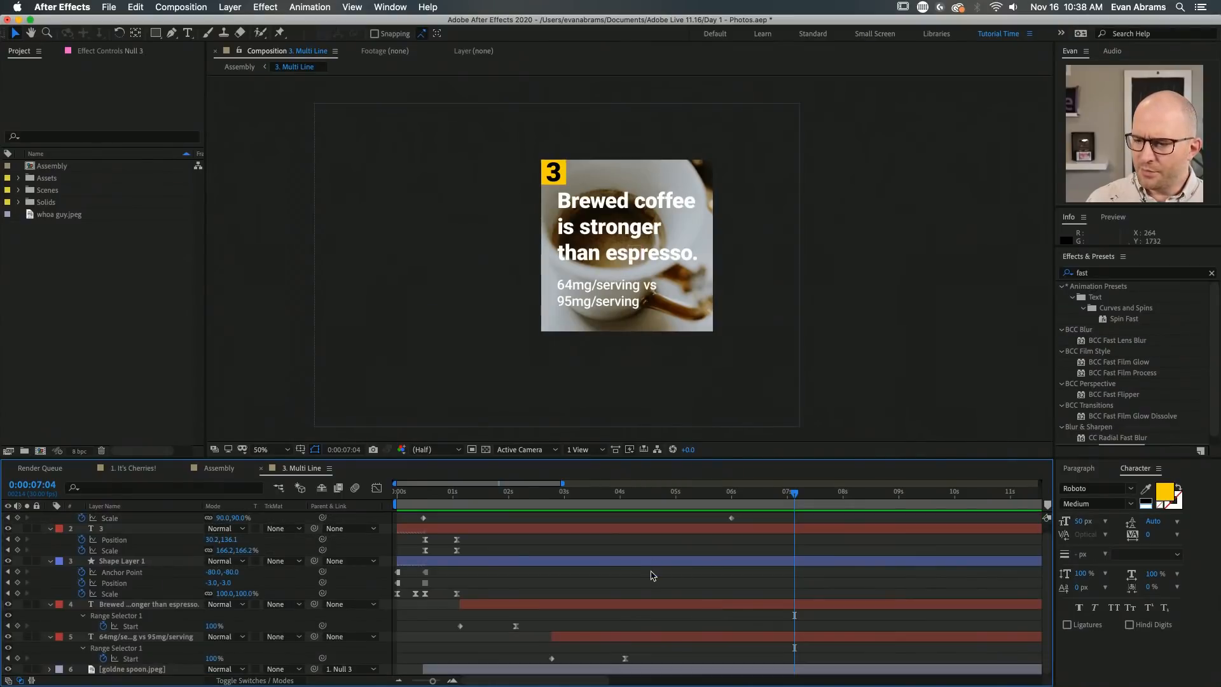
pyautogui.moveTo(640, 460); pyautogui.dragTo(634, 362)
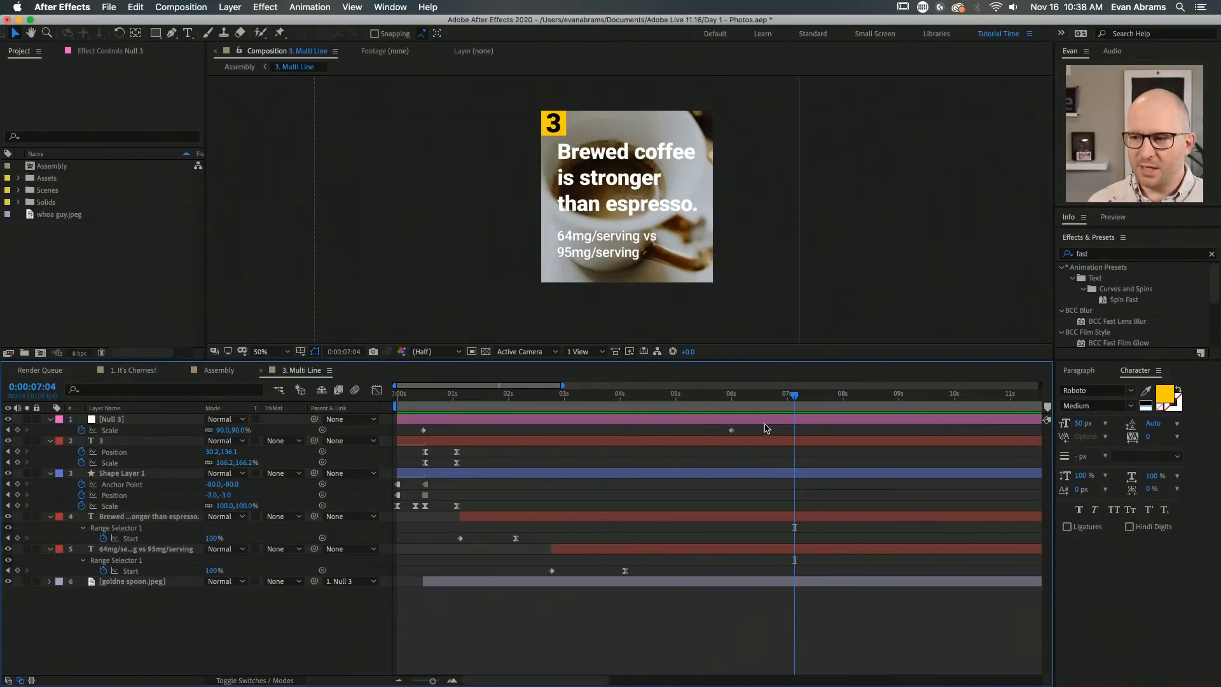
pyautogui.moveTo(772, 430); pyautogui.dragTo(379, 604)
pyautogui.click(508, 571)
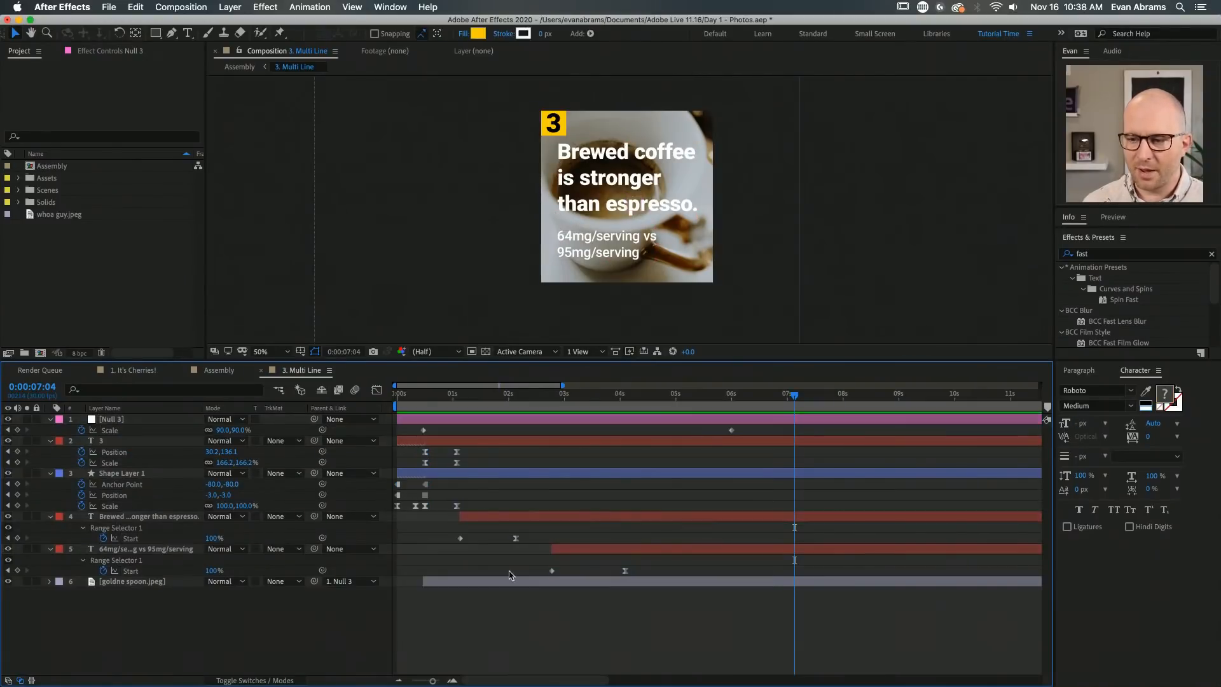
# Play the 3. Multi Line composition from the start with its layers' keyframes revealed
pyautogui.moveTo(414, 398); pyautogui.dragTo(314, 415)
pyautogui.press('space')
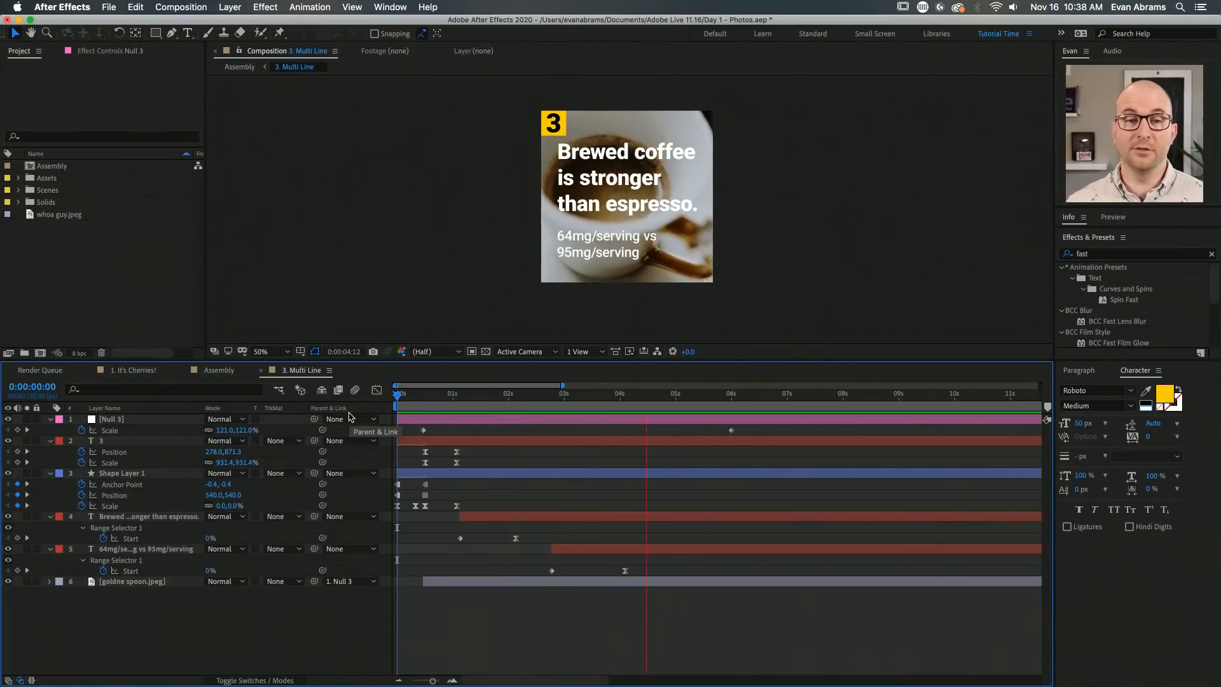
pyautogui.press('space')
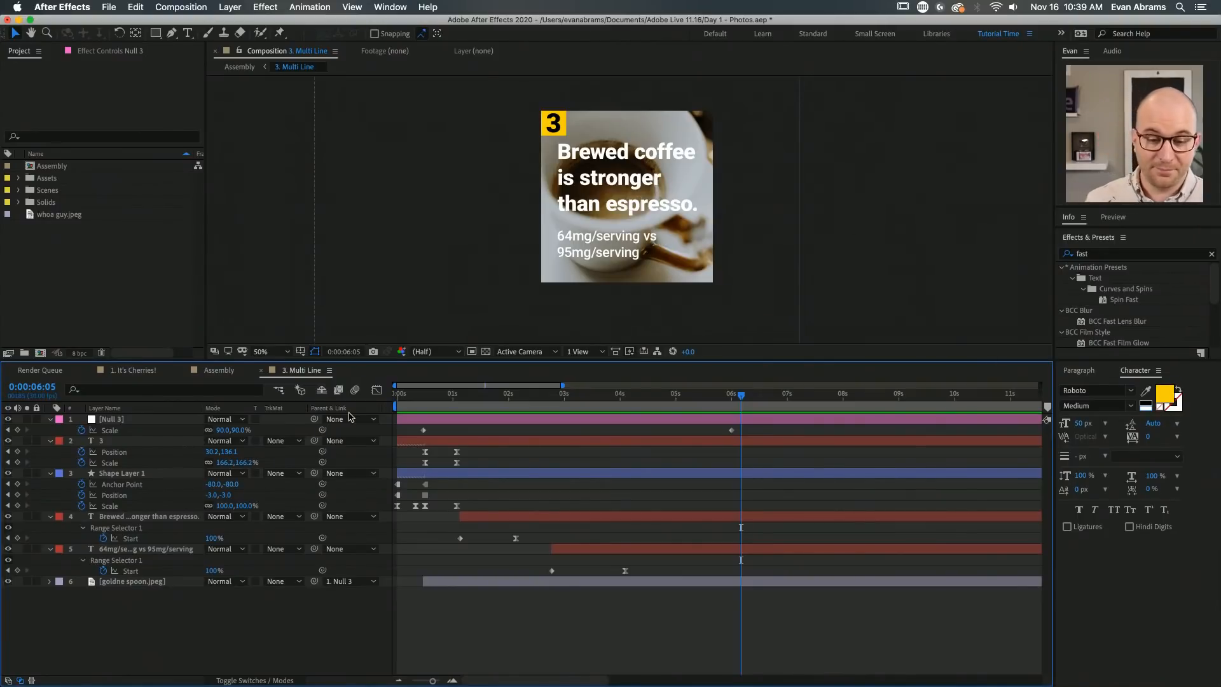
# Return to the Assembly composition and select all scene layers from CTA down to Title Card
pyautogui.click(222, 371)
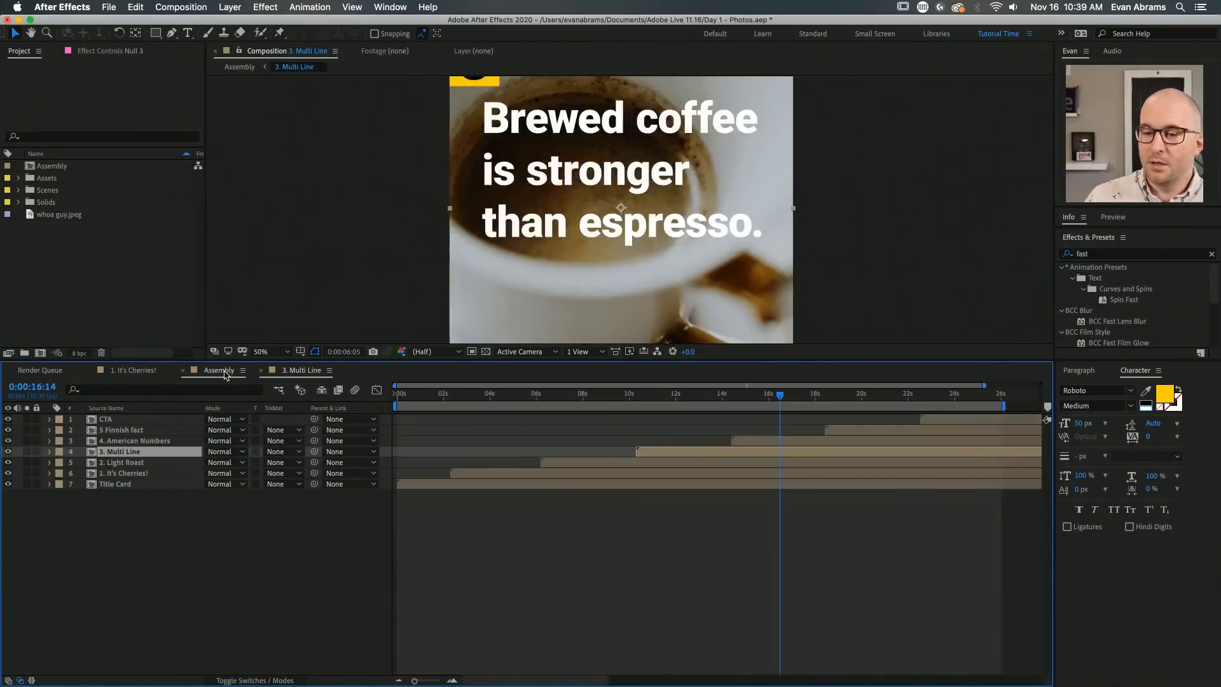
pyautogui.click(722, 541)
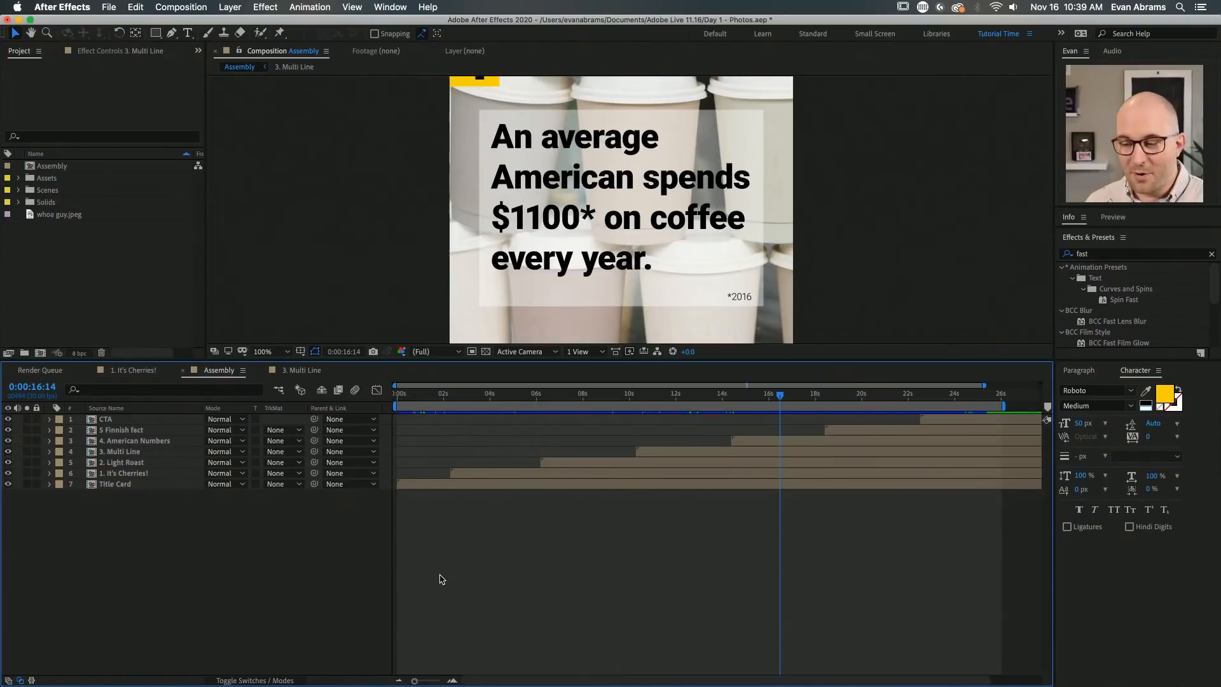
pyautogui.click(947, 420)
pyautogui.keyDown('shift'); pyautogui.click(751, 485); pyautogui.keyUp('shift')
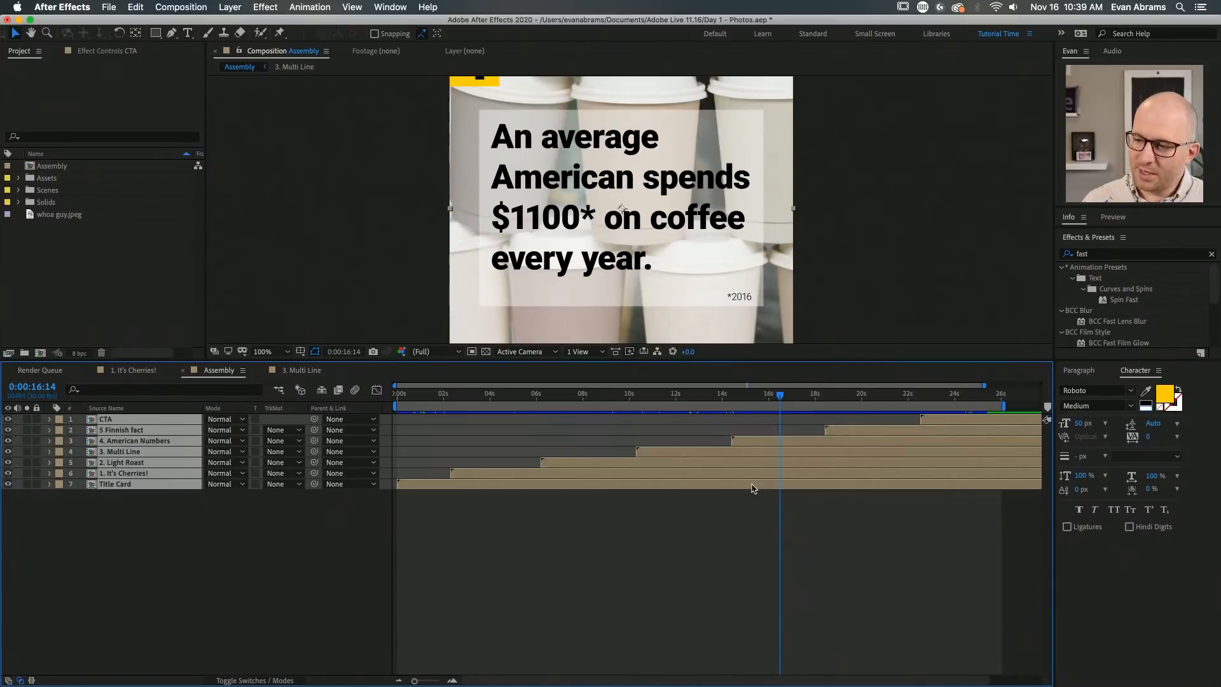
# Clear the layer selection and play the Assembly from 0:00:14:10 to review the transition into the 4. American Numbers scene
pyautogui.click(724, 513)
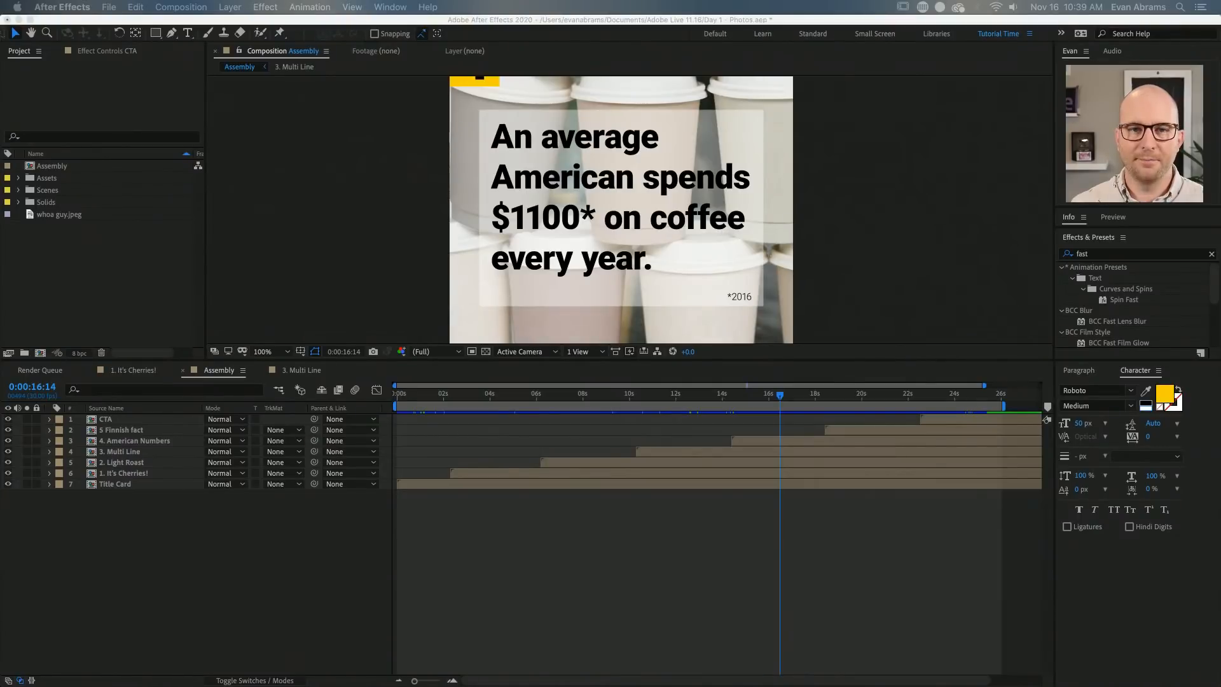
pyautogui.click(462, 625)
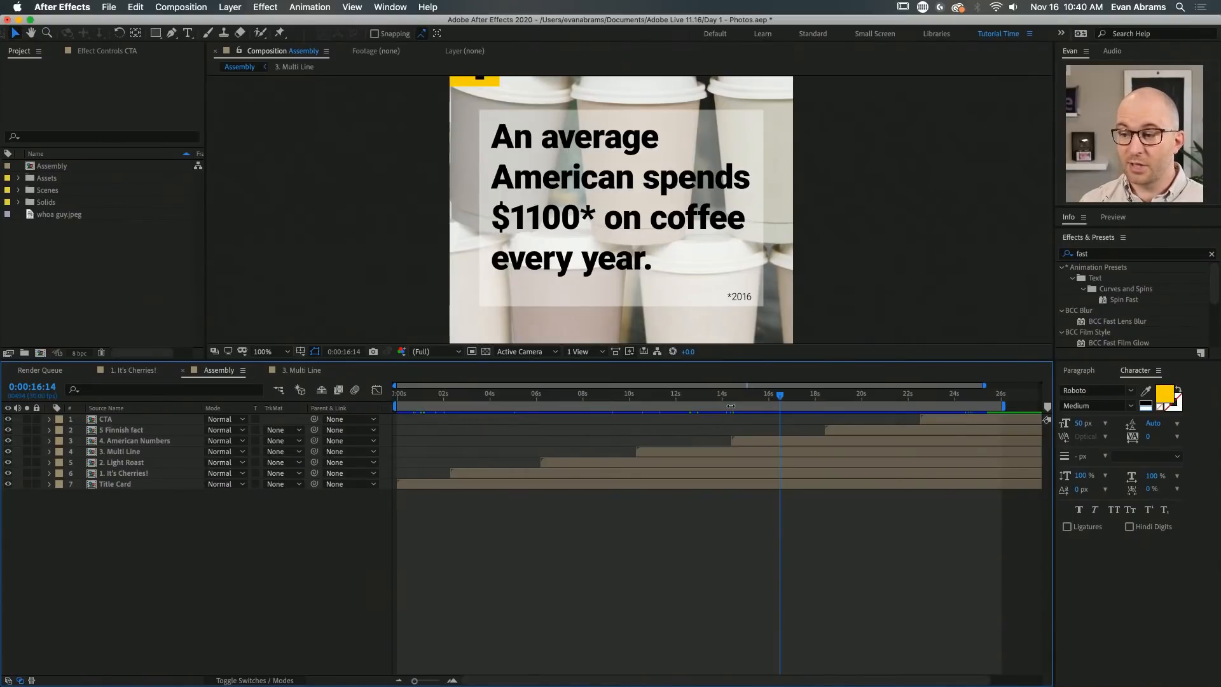
pyautogui.moveTo(736, 398); pyautogui.dragTo(730, 401)
pyautogui.scroll(-1, 791, 187)
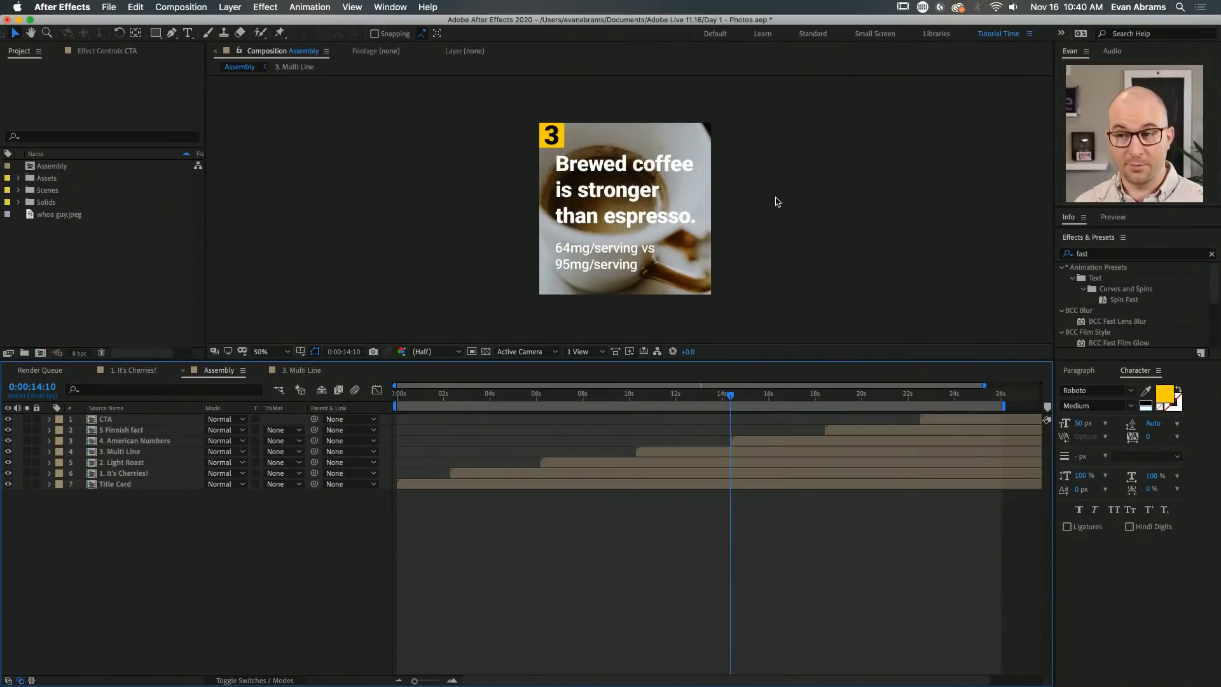
pyautogui.press('space')
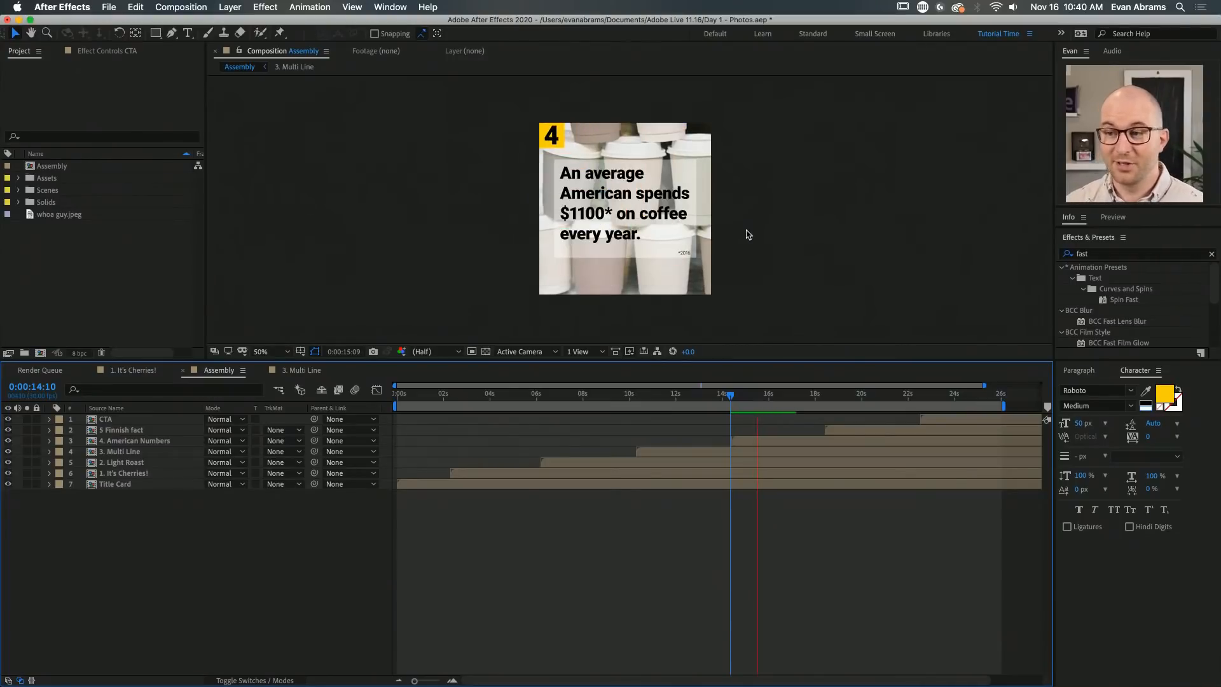
pyautogui.press('space')
# Open the 4. American Numbers composition and play it from the start
pyautogui.doubleClick(766, 441)
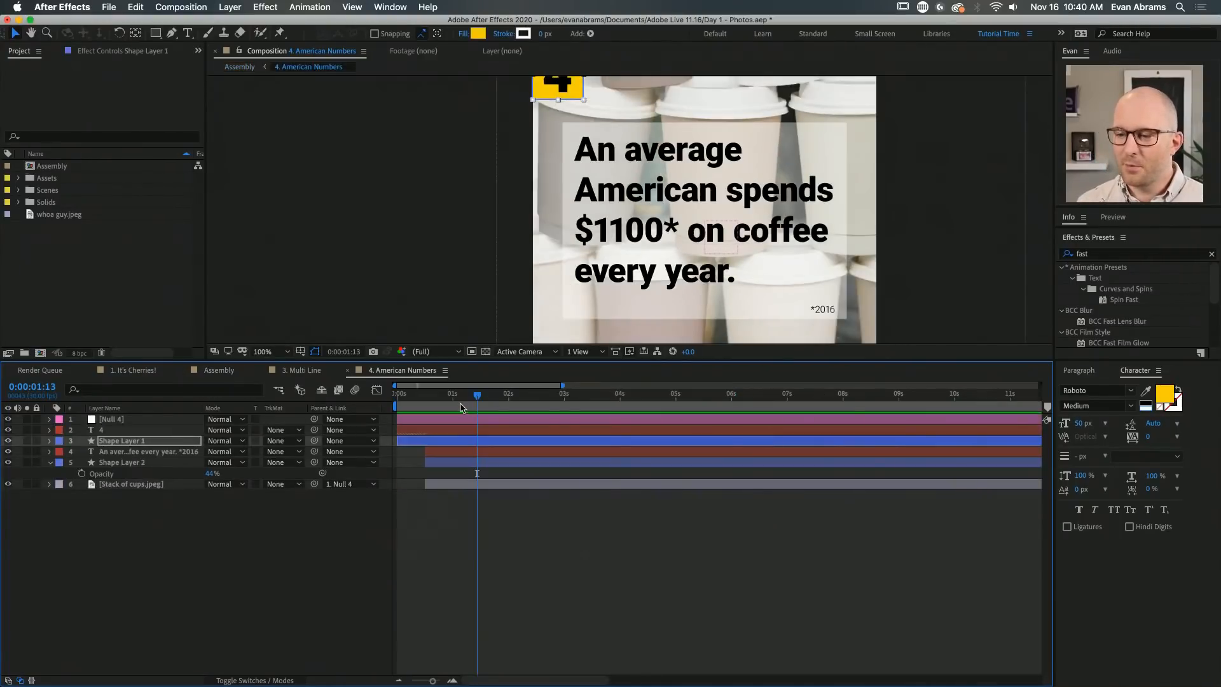
pyautogui.scroll(-1, 622, 203)
pyautogui.press('space')
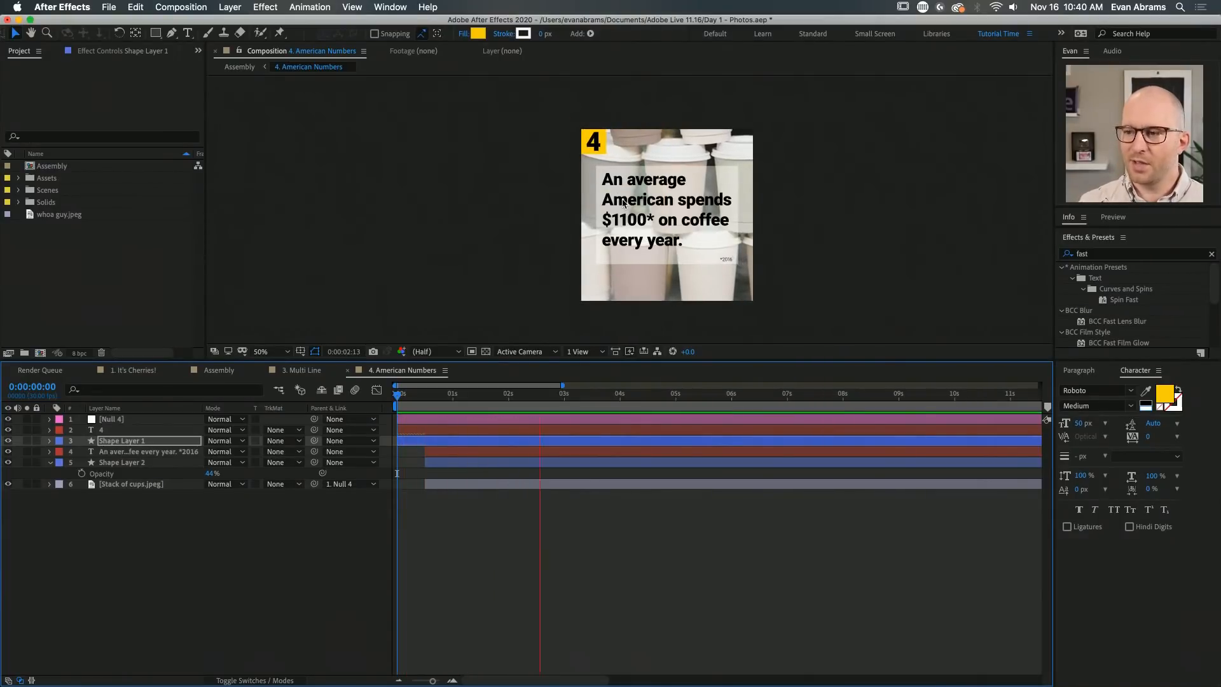
pyautogui.press('space')
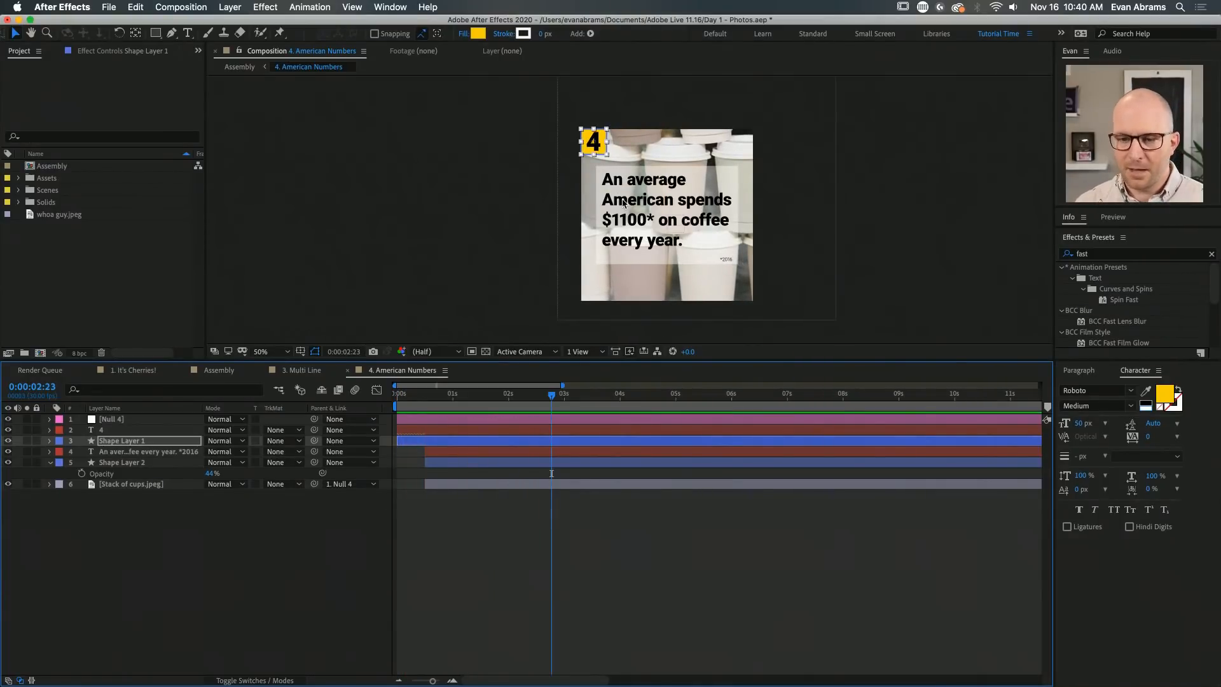
# Collapse Shape Layer 2's properties and examine the layer stack from the 4 text layer down to Stack of cups.jpeg
pyautogui.click(50, 462)
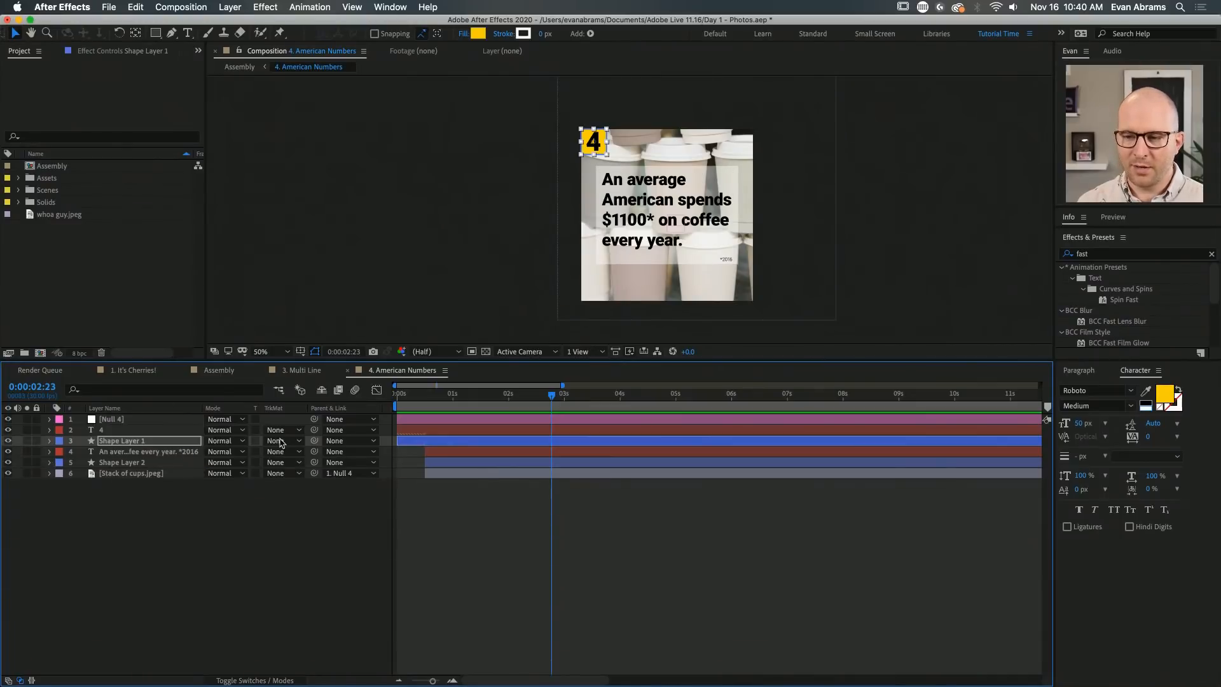
pyautogui.click(143, 472)
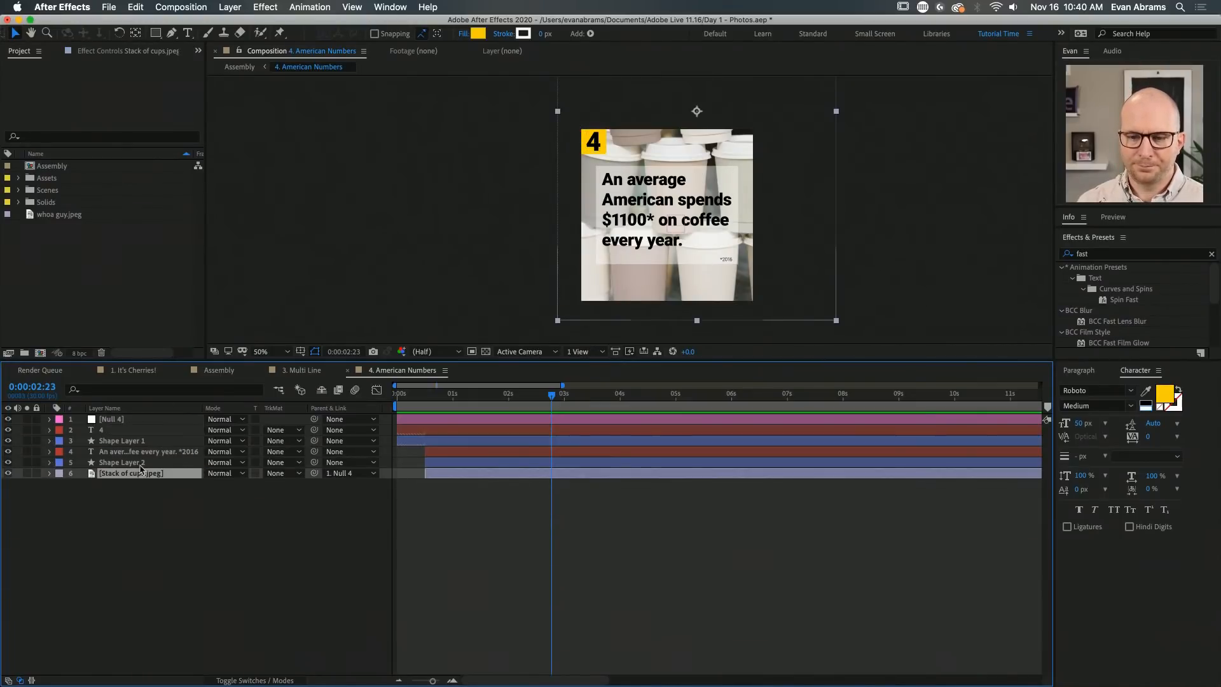
pyautogui.press('super+a')
pyautogui.click(163, 520)
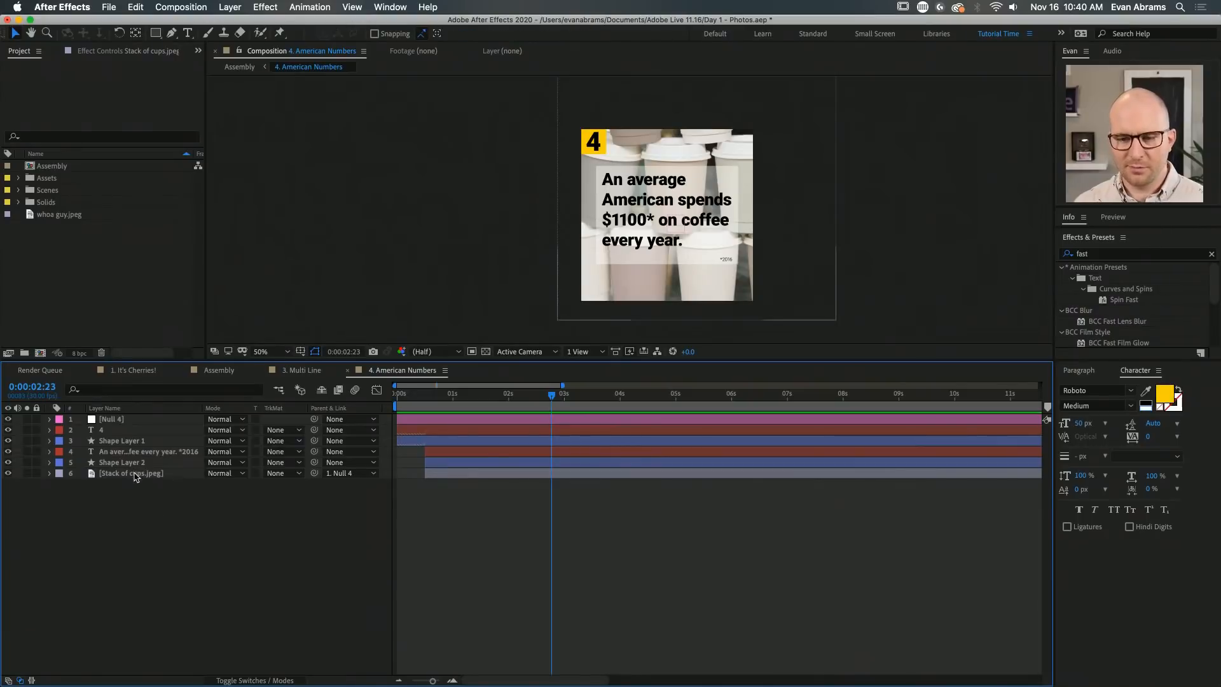
pyautogui.click(135, 473)
pyautogui.keyDown('shift'); pyautogui.click(120, 432); pyautogui.keyUp('shift')
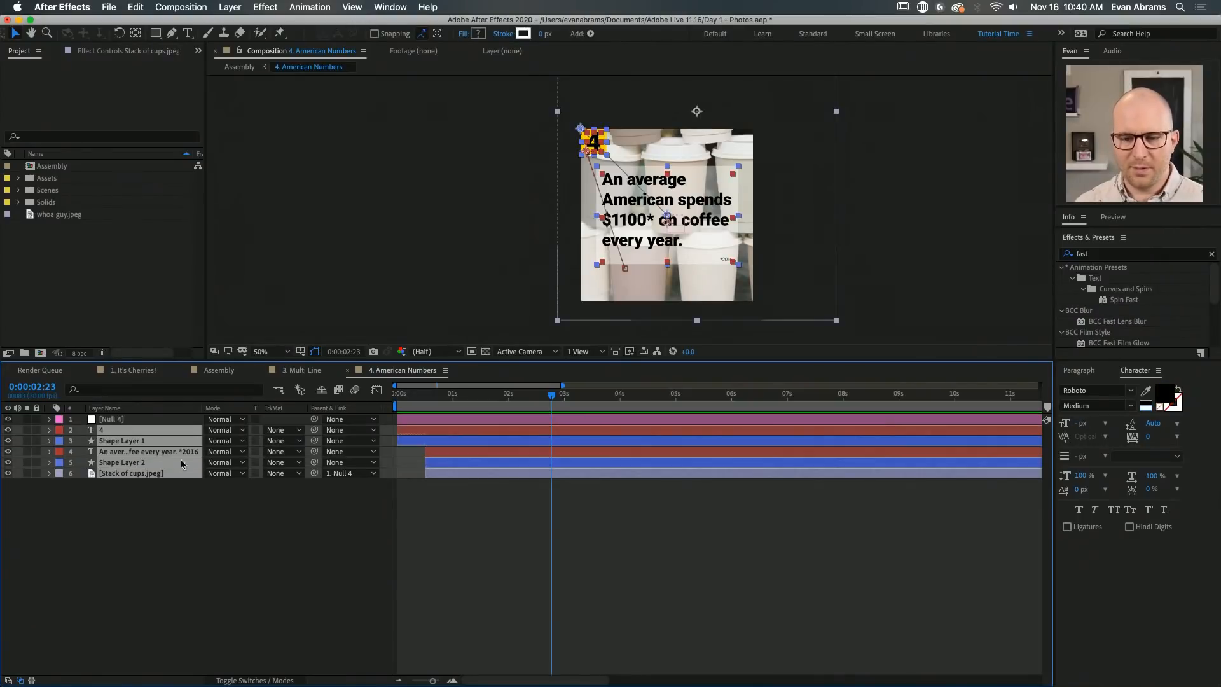
pyautogui.click(201, 505)
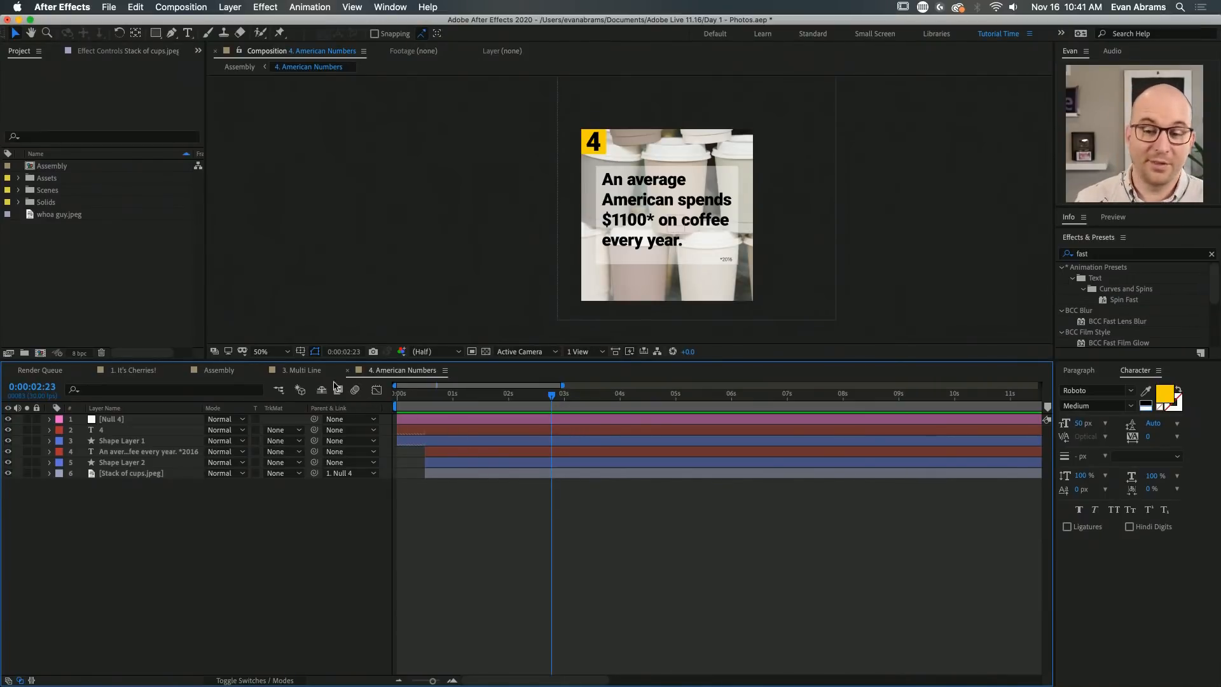
# Switch to the 1. It's Cherries! composition and move the current time to its first frame
pyautogui.click(131, 370)
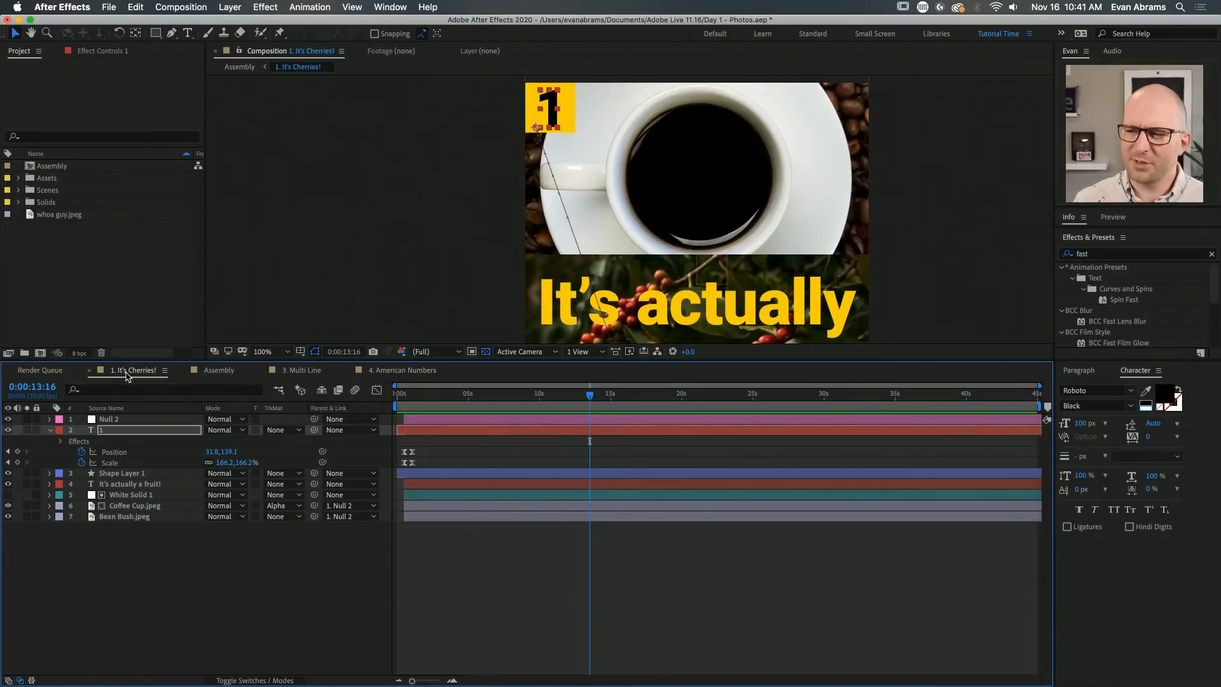
pyautogui.click(497, 620)
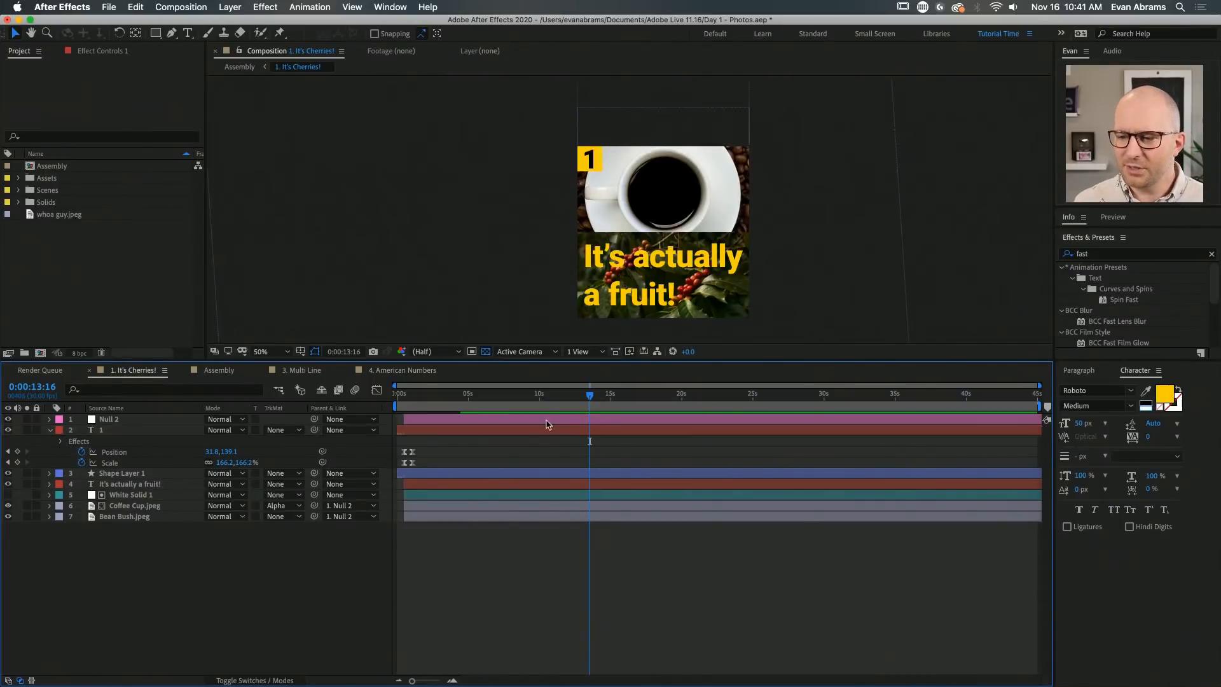
pyautogui.moveTo(437, 397); pyautogui.dragTo(368, 437)
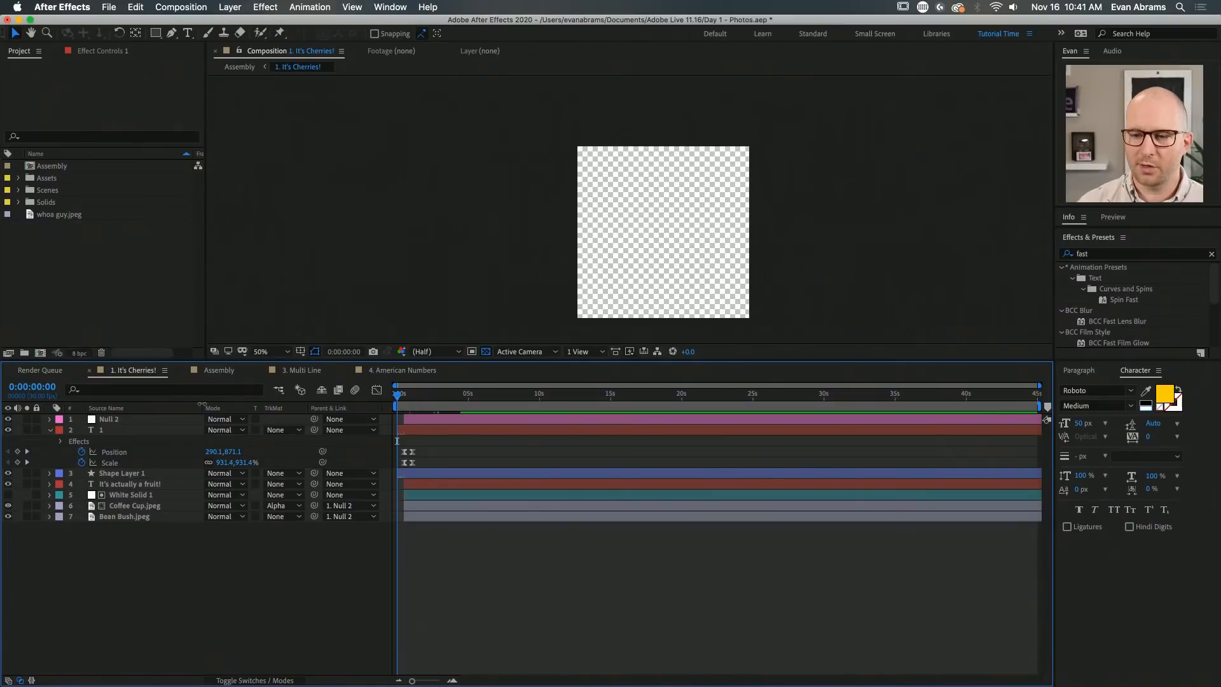
# Return to the Assembly composition and play the transition from the Title Card into 1. It's Cherries! from 0:00:01:24
pyautogui.click(207, 378)
pyautogui.click(514, 554)
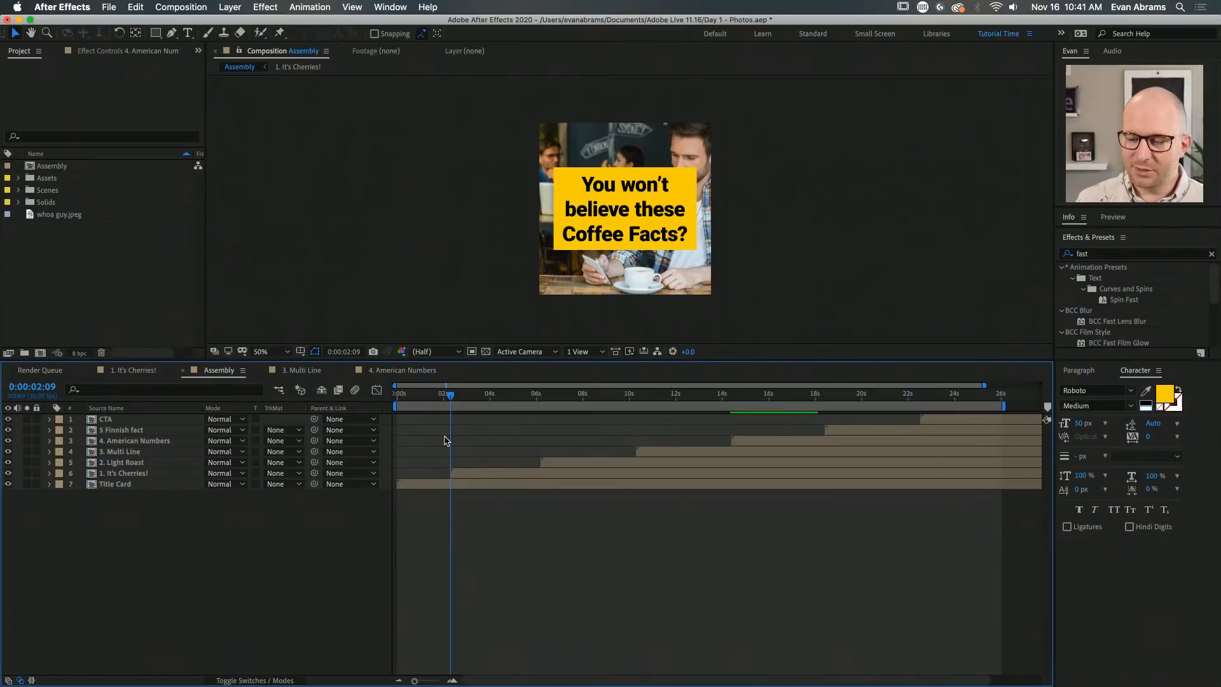
pyautogui.click(442, 395)
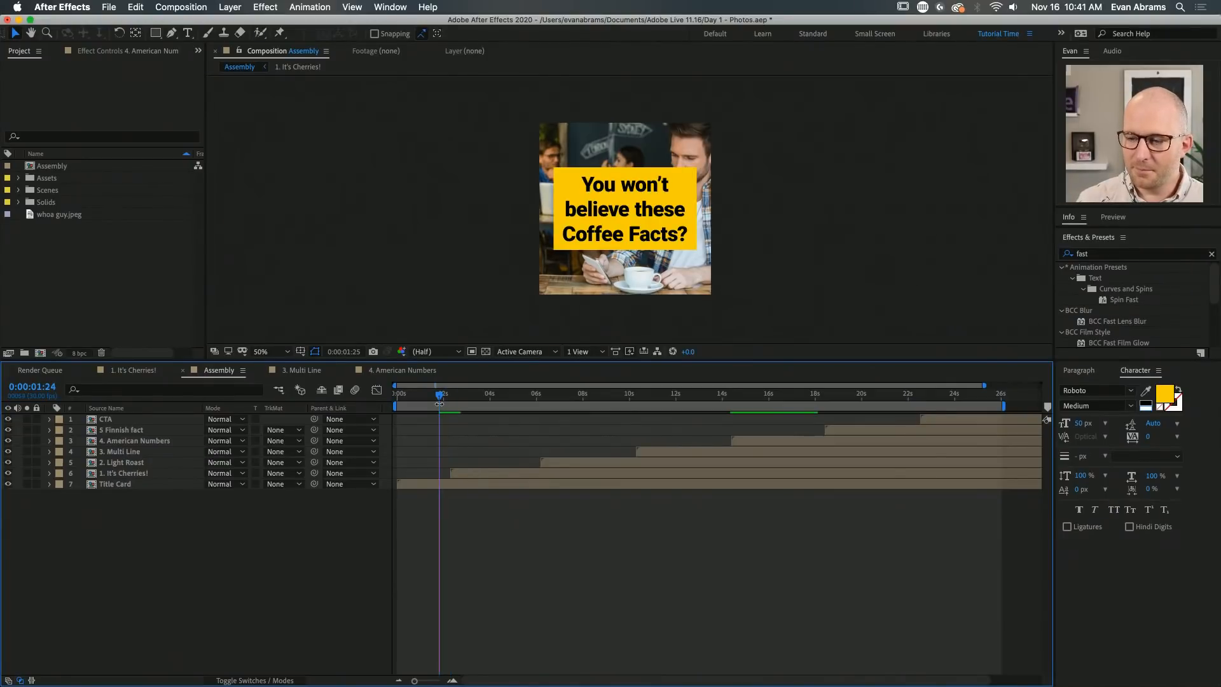
pyautogui.press('space')
pyautogui.press('space')
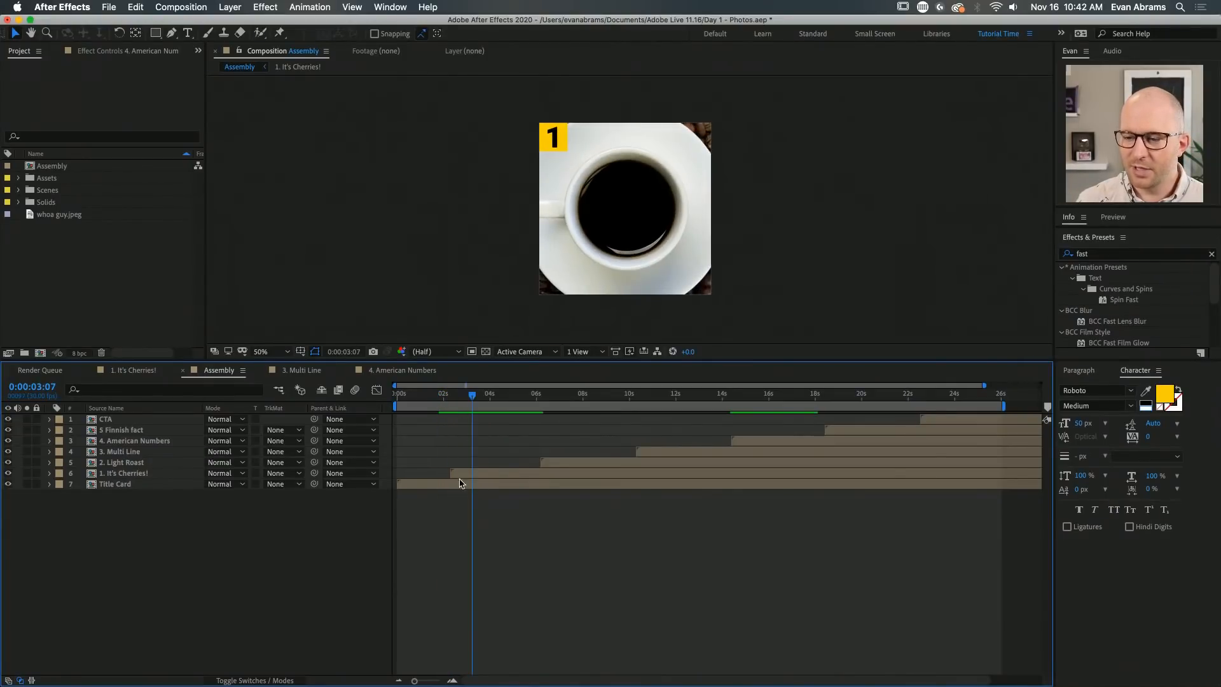
# Check where the 1. It's Cherries! layer starts over the Title Card and replay the Assembly from 0:00:02:09
pyautogui.click(462, 476)
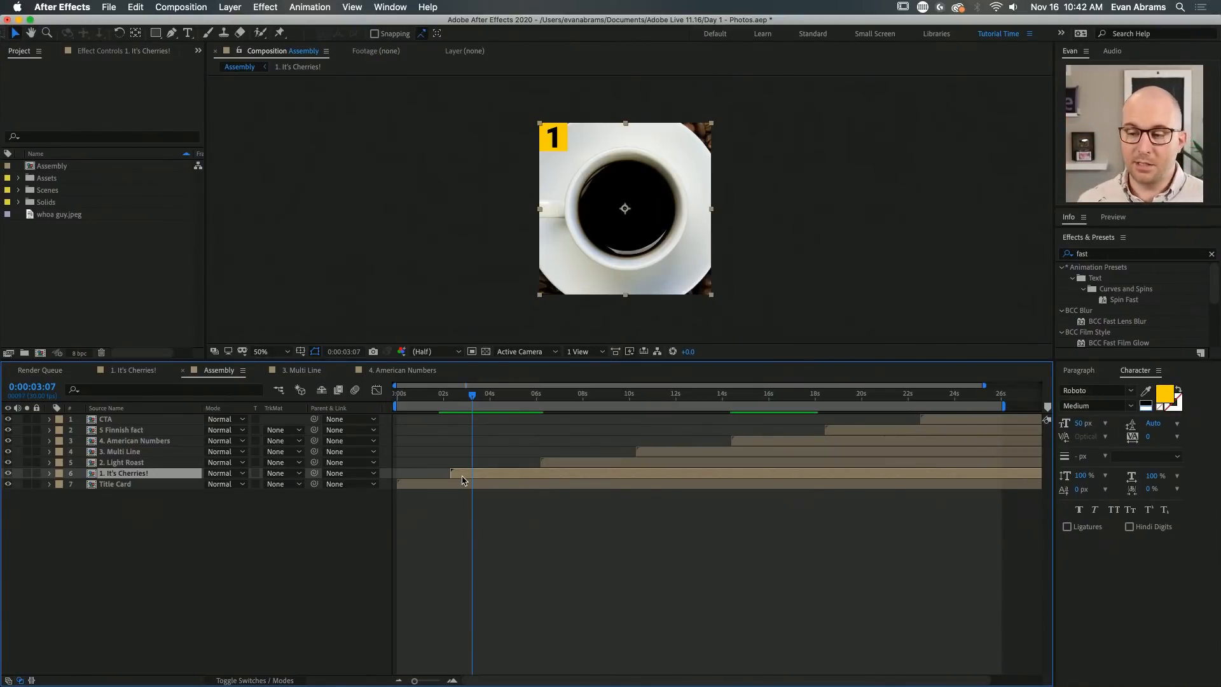
pyautogui.click(441, 513)
pyautogui.click(170, 476)
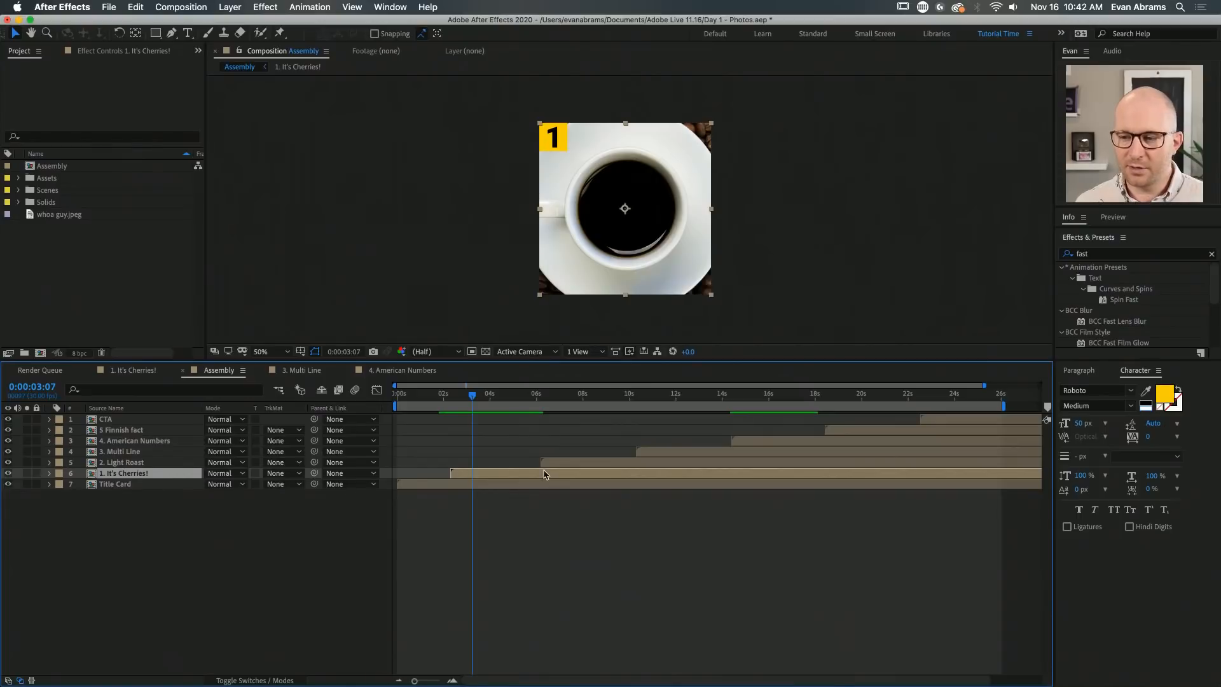
pyautogui.click(554, 506)
pyautogui.click(450, 398)
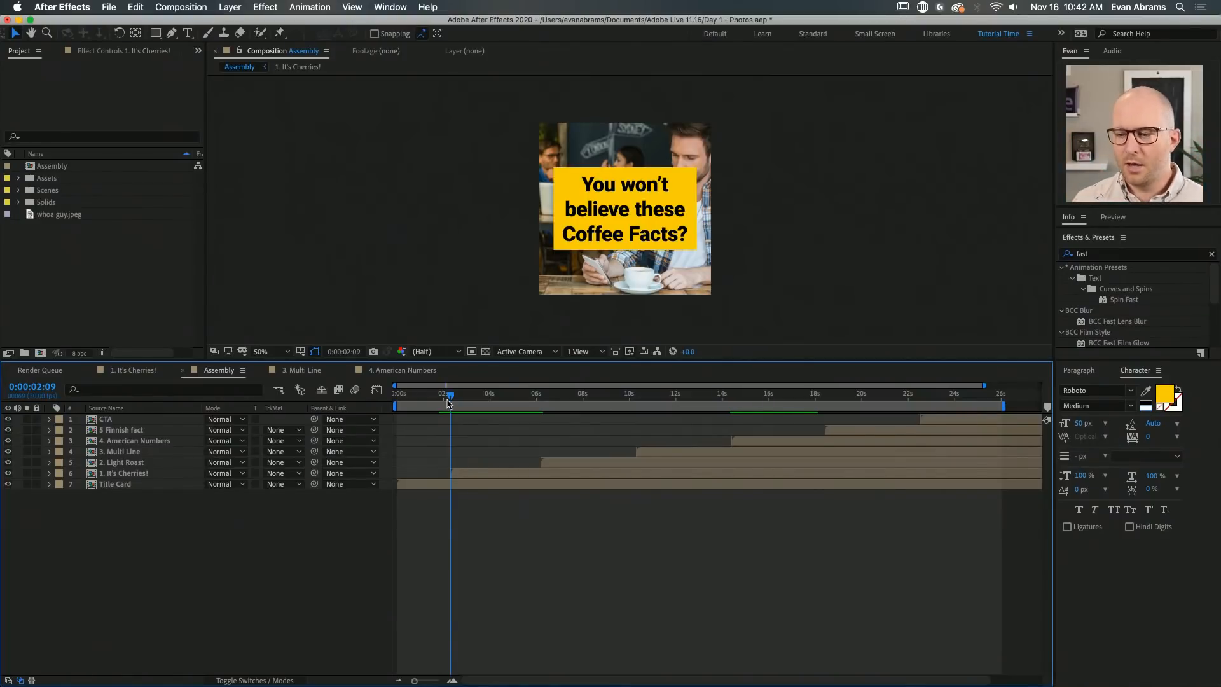
pyautogui.press('space')
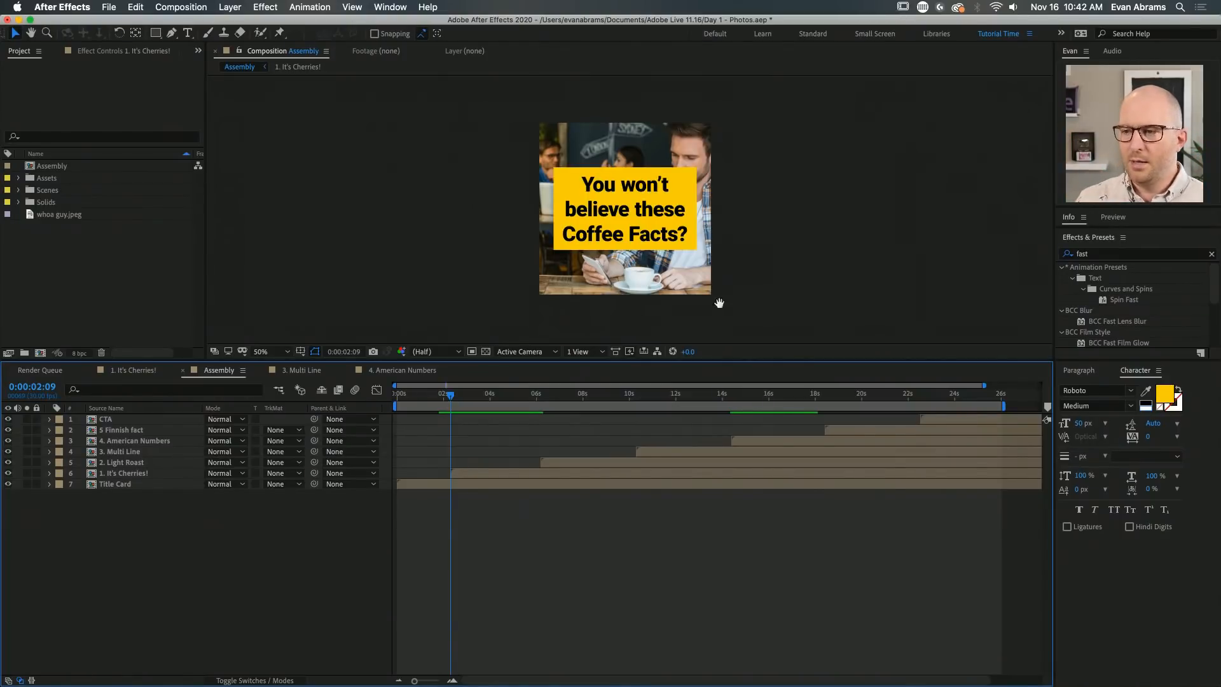
pyautogui.click(450, 402)
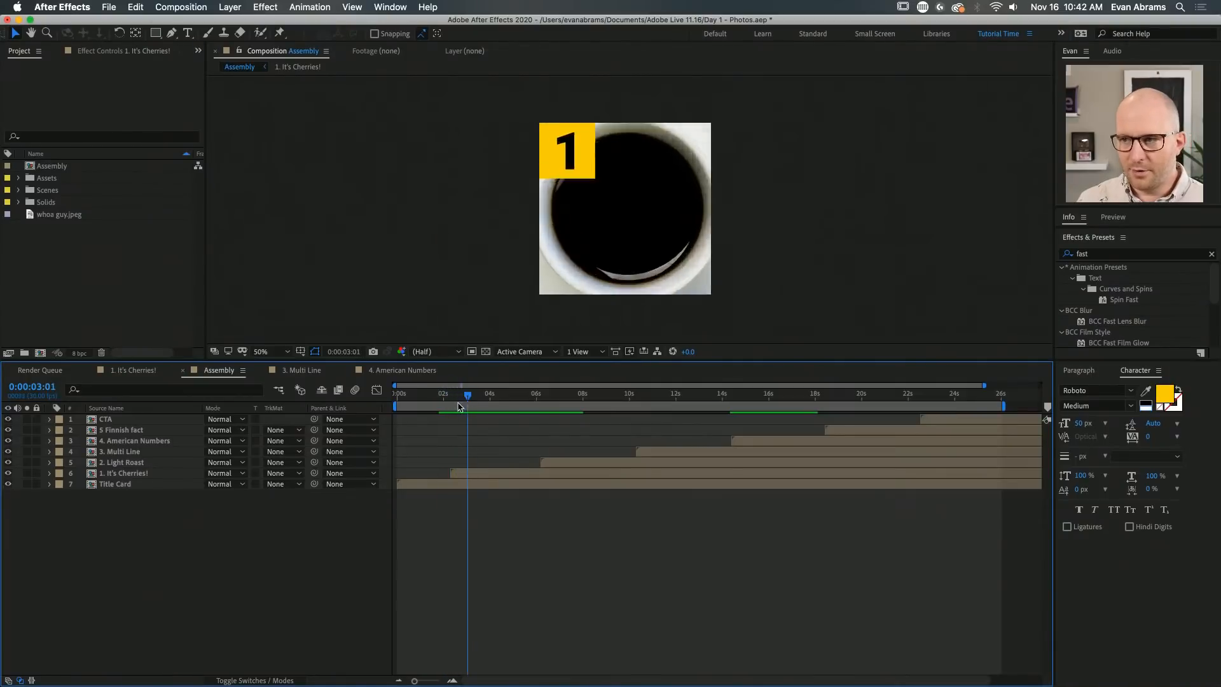
pyautogui.moveTo(457, 406); pyautogui.dragTo(450, 408)
# Open the 1. It's Cherries! composition from its layer and play its opening over the transparent background
pyautogui.click(462, 474)
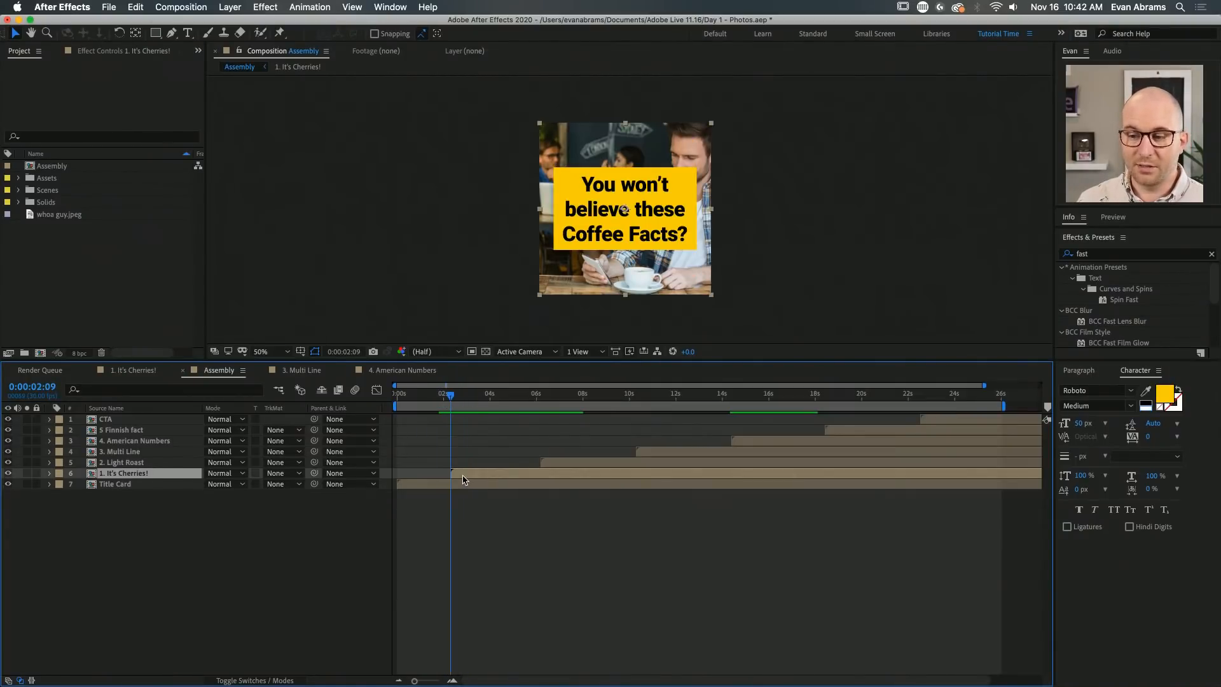
pyautogui.doubleClick(463, 474)
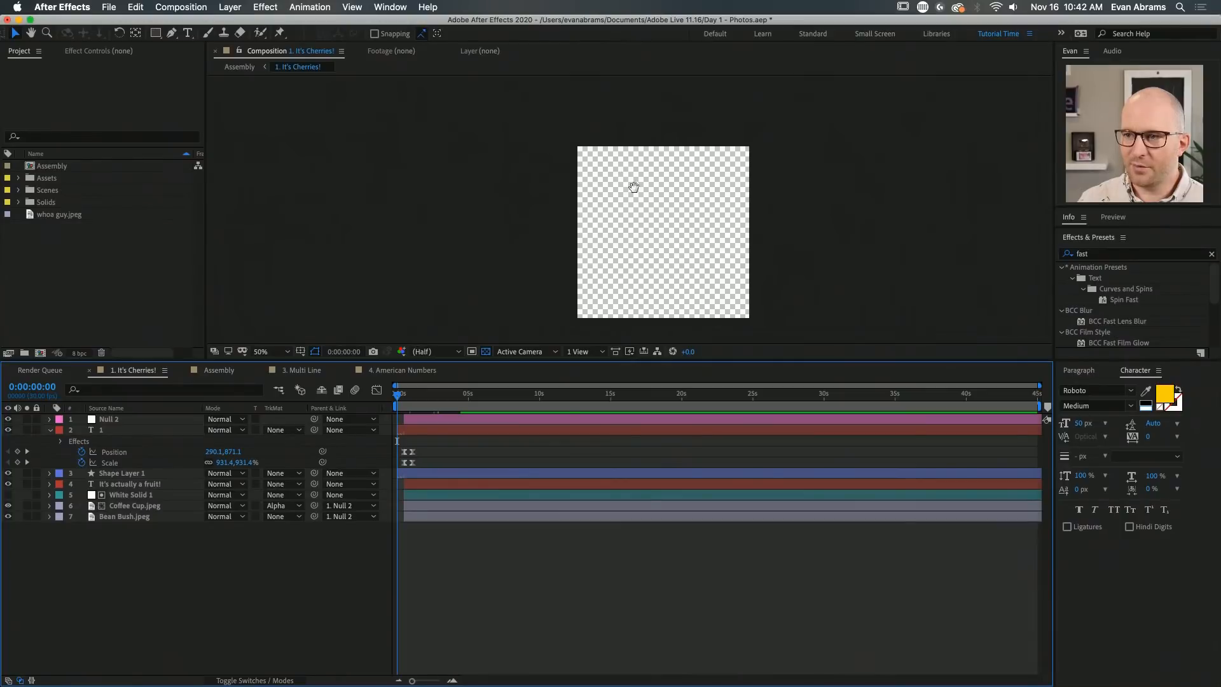
pyautogui.moveTo(630, 185); pyautogui.dragTo(611, 159)
pyautogui.press('.')
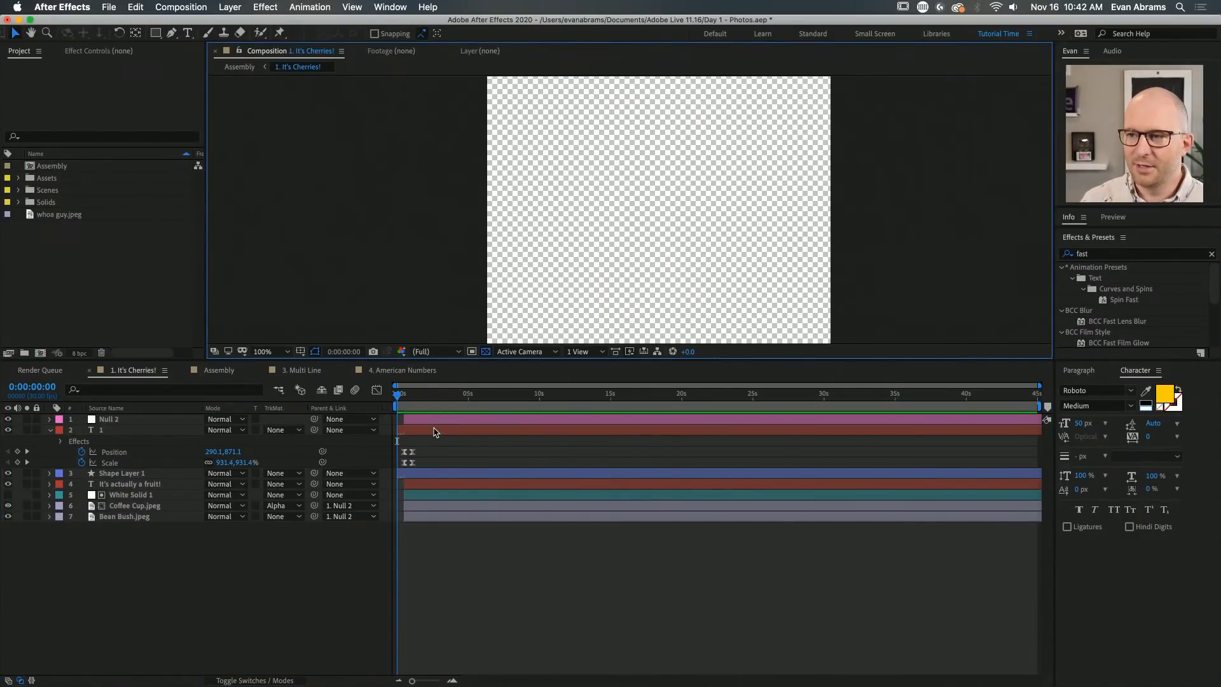
pyautogui.press('space')
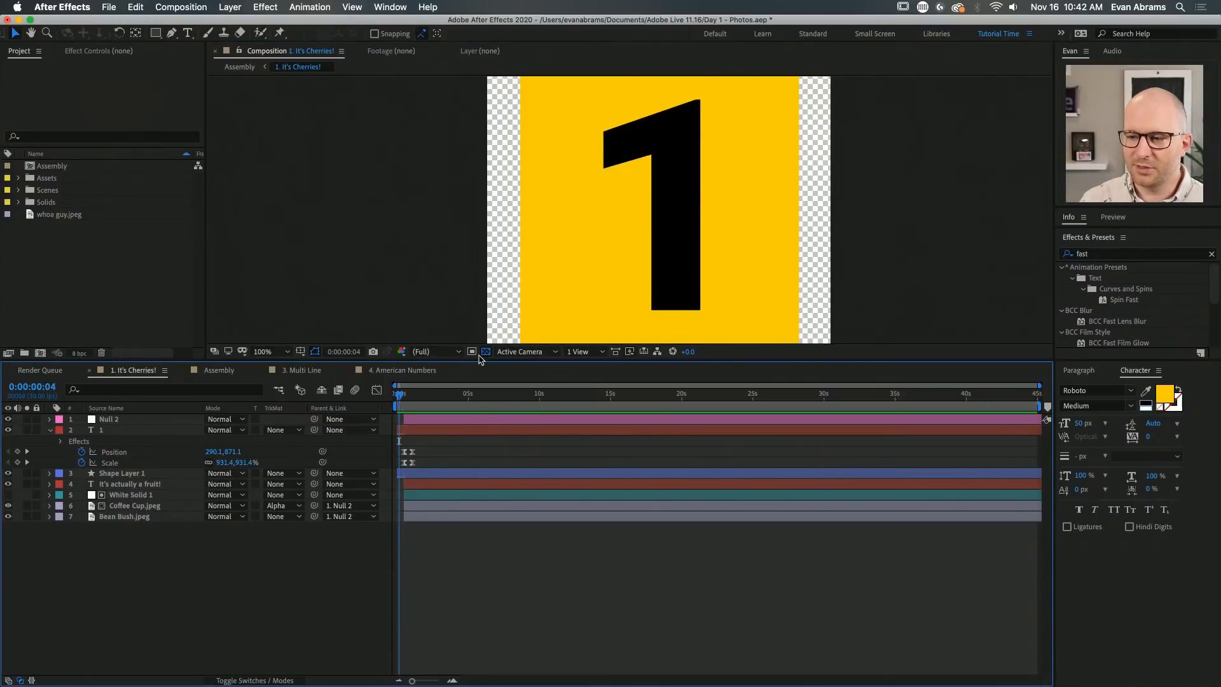
pyautogui.press(',')
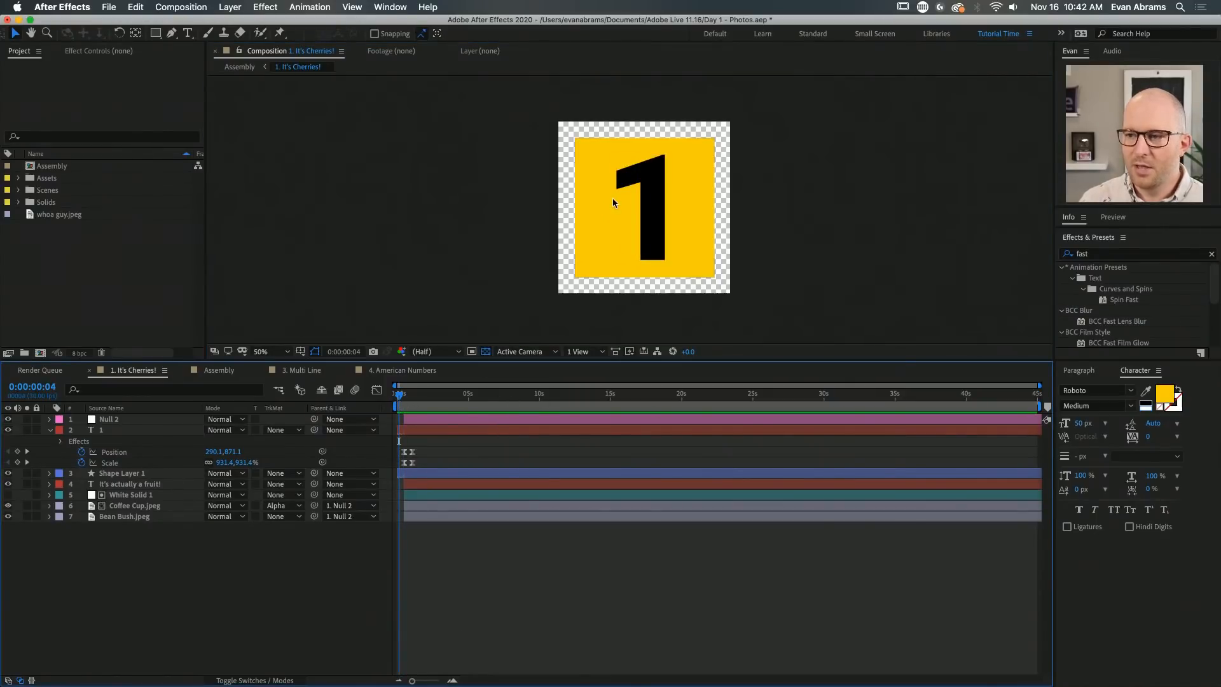
pyautogui.press('space')
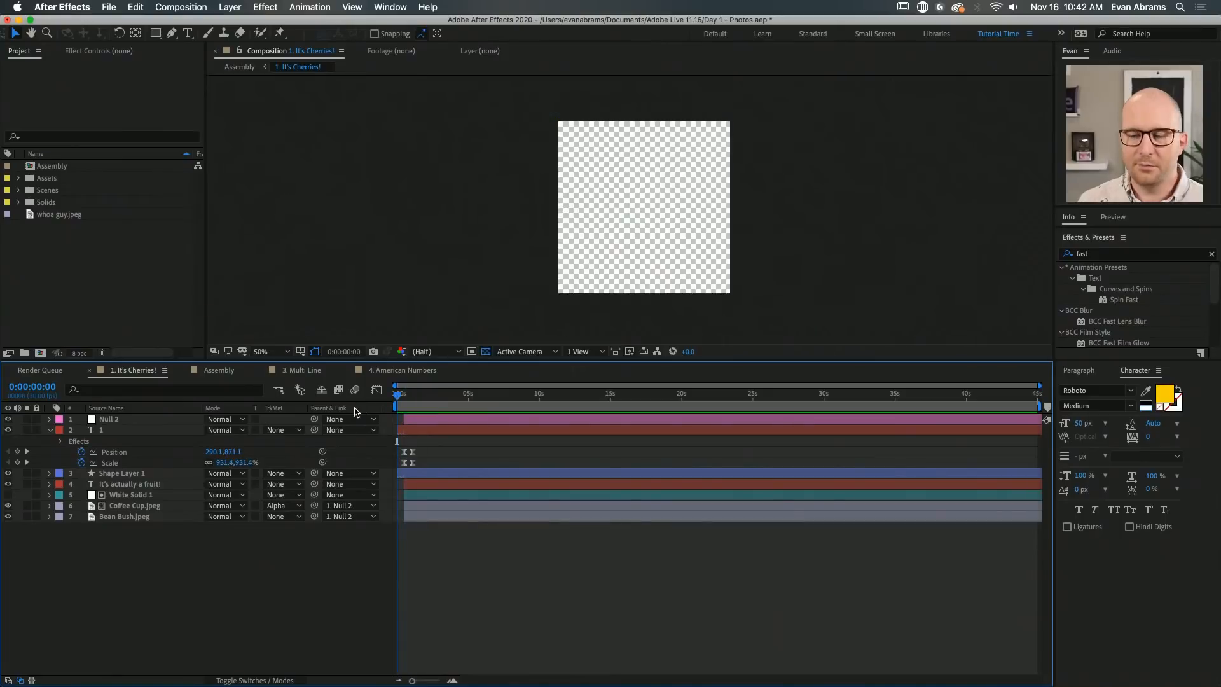
pyautogui.press('space')
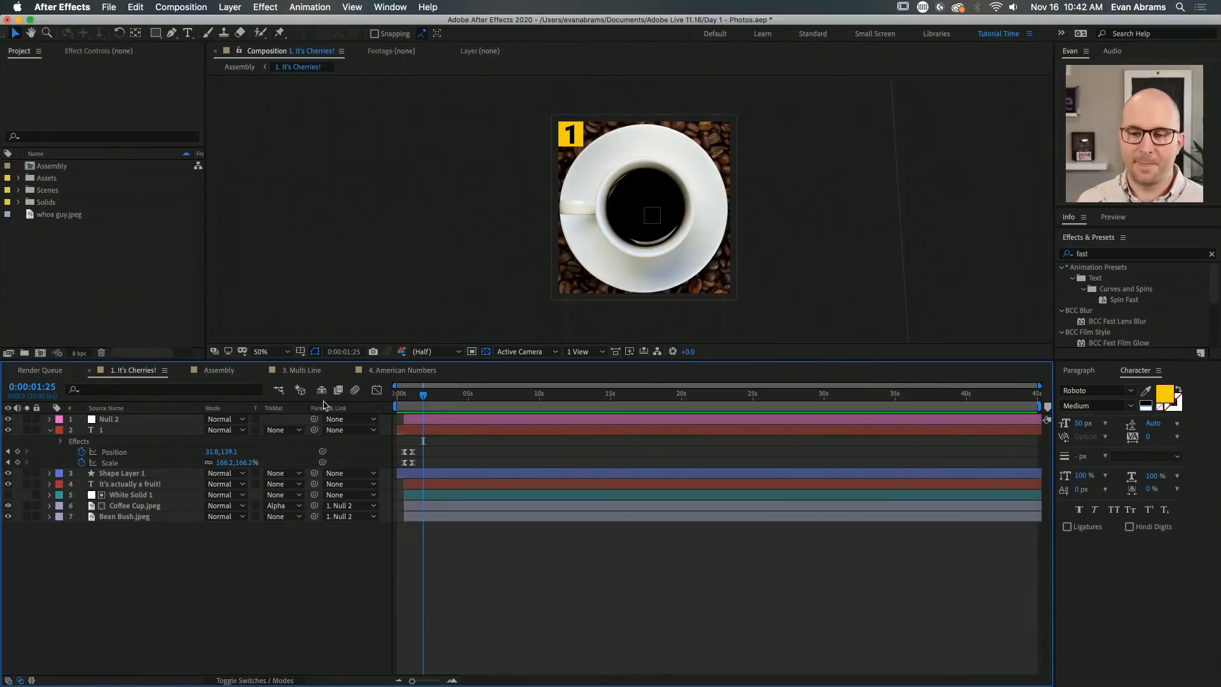
# Return to the Assembly composition and select the Title Card layer beneath 1. It's Cherries!
pyautogui.click(222, 371)
pyautogui.click(413, 507)
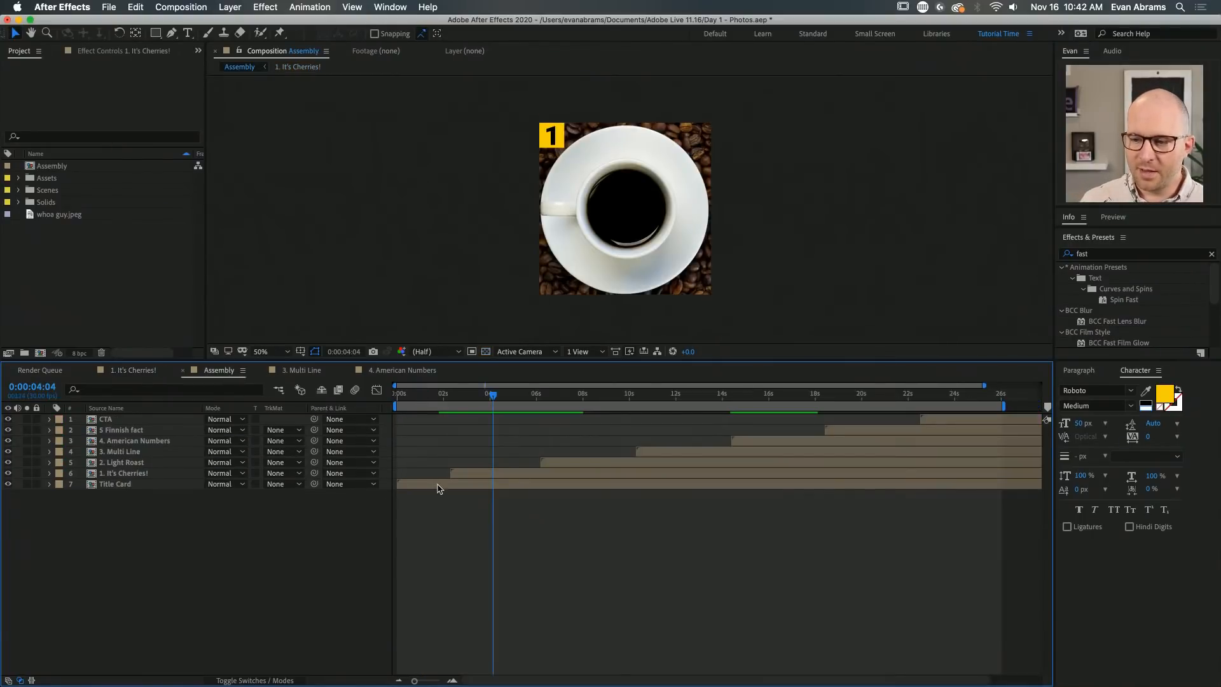
pyautogui.click(462, 472)
pyautogui.click(449, 487)
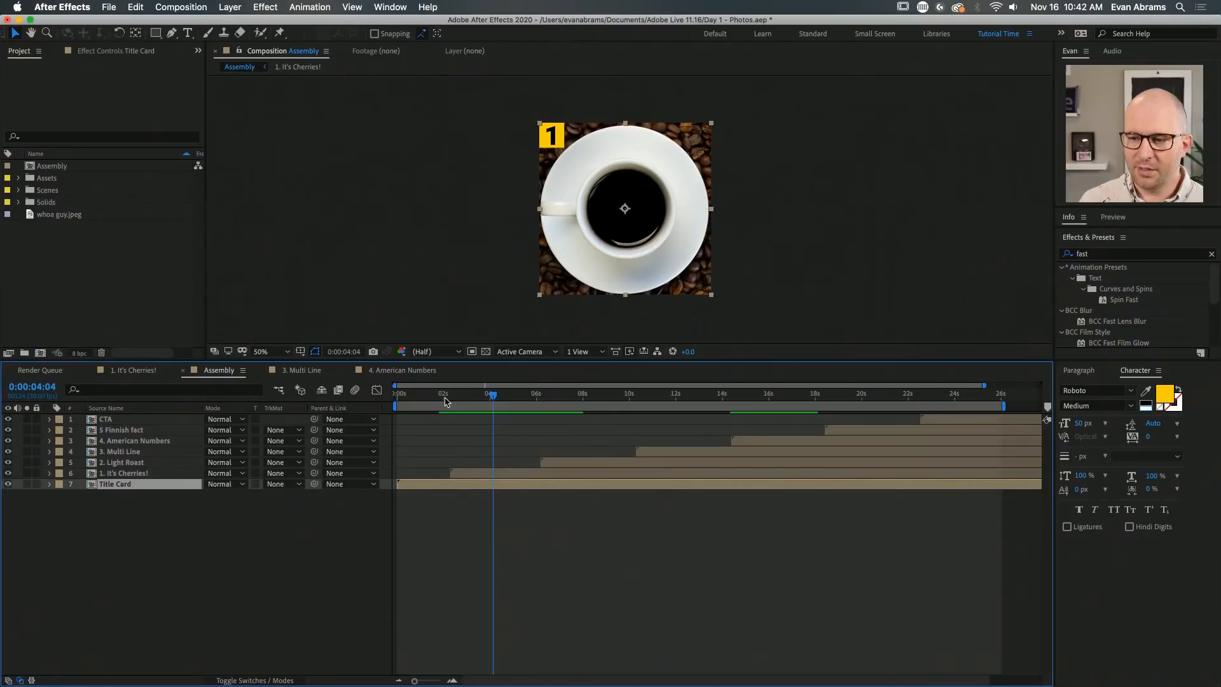
# Scrub the Assembly through the 1. It's Cherries! scene to 0:00:05:05 and select the 2. Light Roast layer
pyautogui.moveTo(444, 400); pyautogui.dragTo(496, 400)
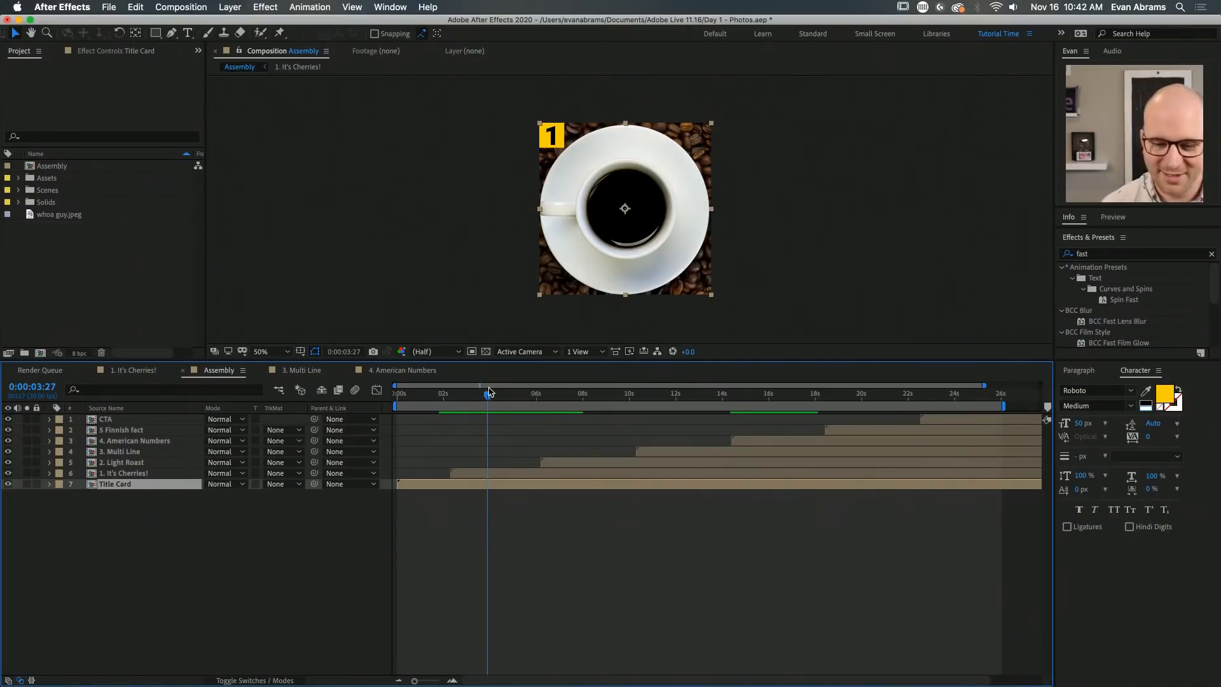
pyautogui.moveTo(489, 392); pyautogui.dragTo(518, 419)
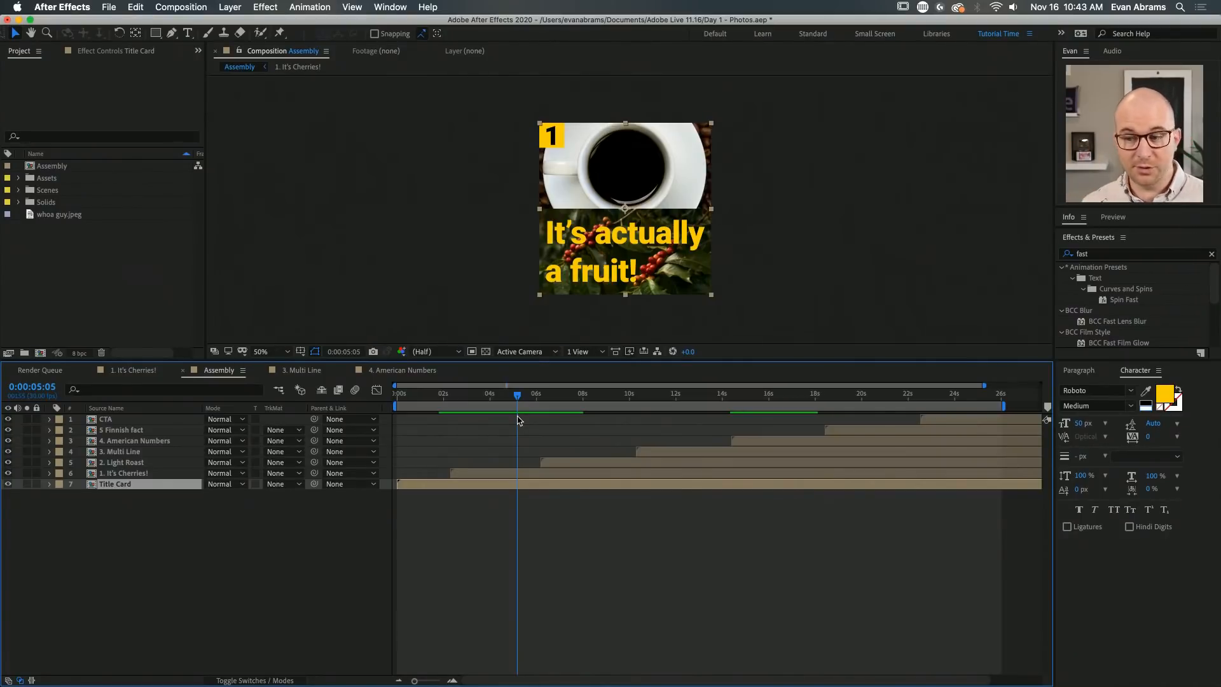
pyautogui.click(552, 473)
pyautogui.click(557, 463)
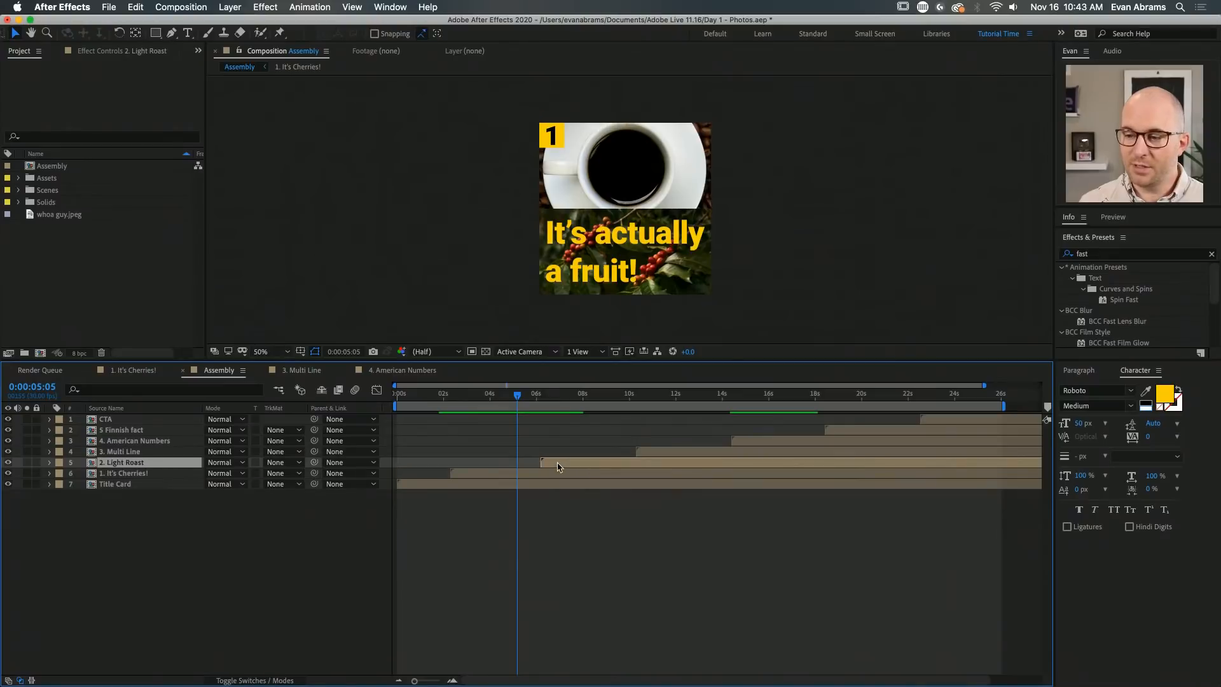
# Try trimming the Title Card layer to end at 0:00:02:22, once 1. It's Cherries! covers it
pyautogui.click(563, 475)
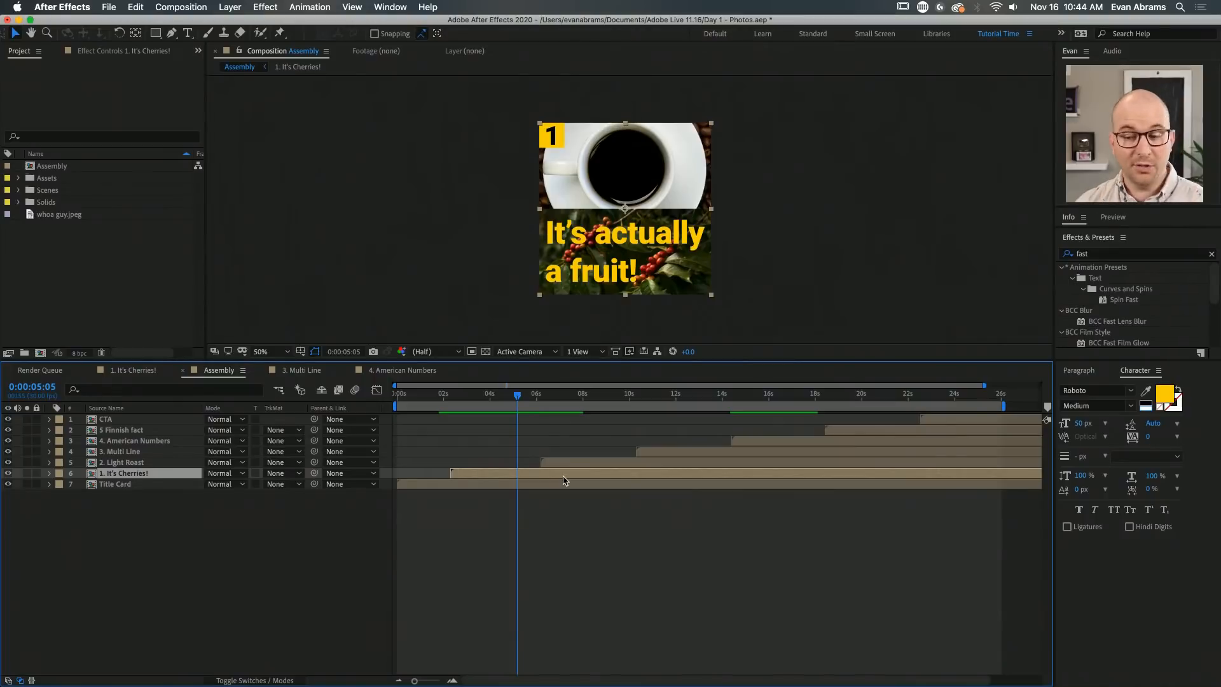
pyautogui.moveTo(447, 397); pyautogui.dragTo(461, 399)
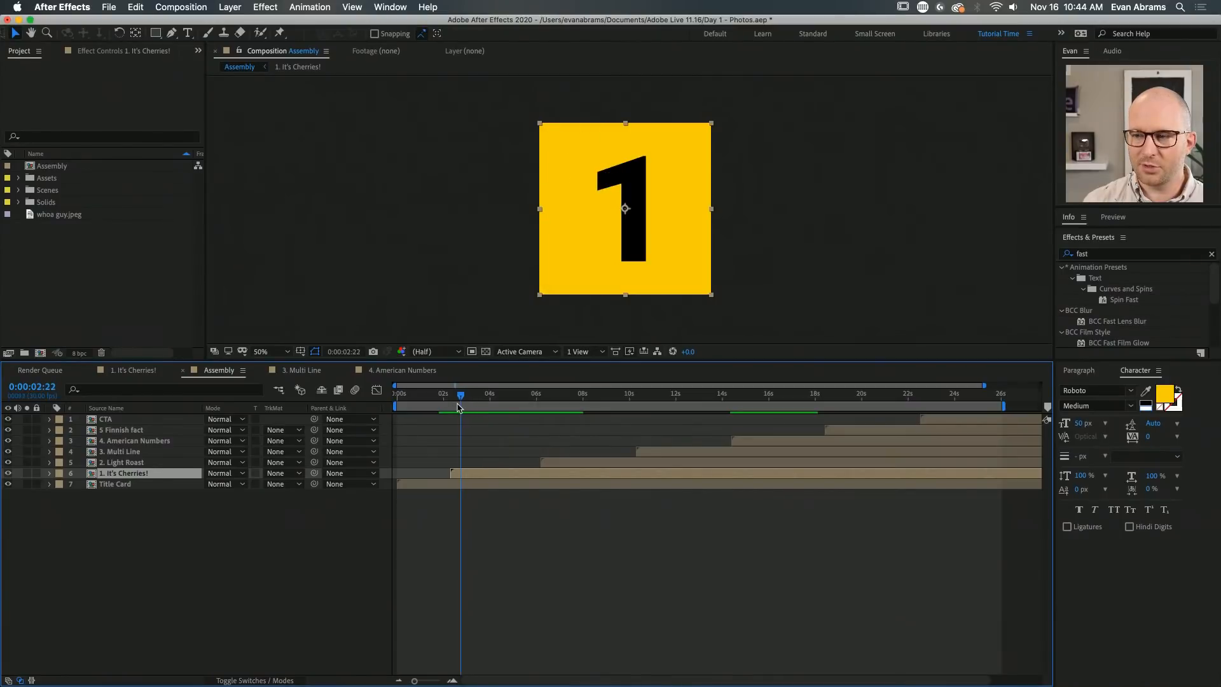
pyautogui.click(469, 484)
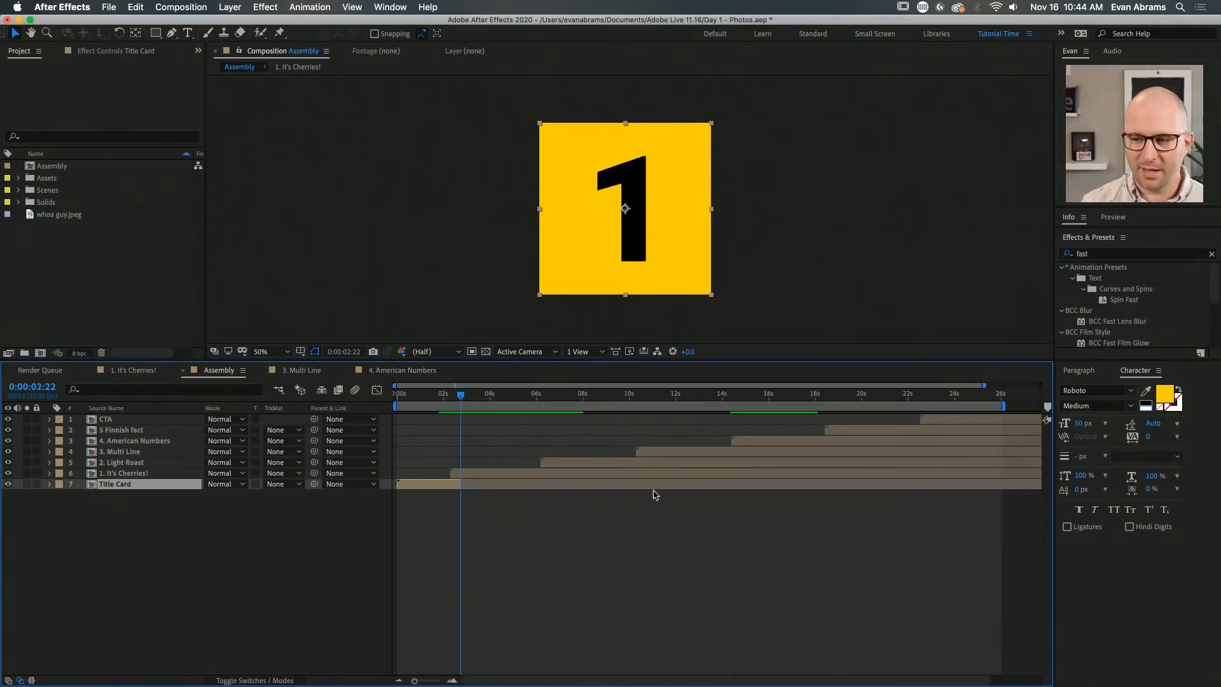
# Try trimming the 1. It's Cherries! layer to end at 0:00:06:27, preview from there, and undo both layer trims
pyautogui.click(561, 473)
pyautogui.moveTo(538, 399); pyautogui.dragTo(560, 397)
pyautogui.hotkey('alt', ']')
pyautogui.press('space')
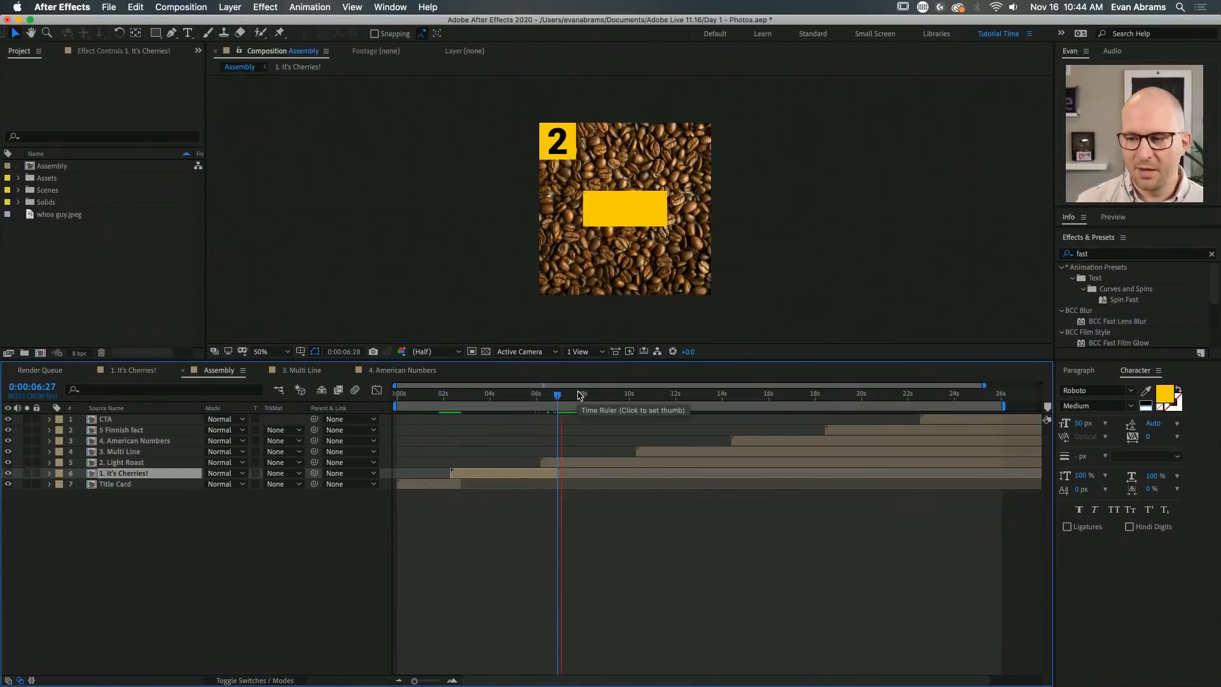
pyautogui.press('space')
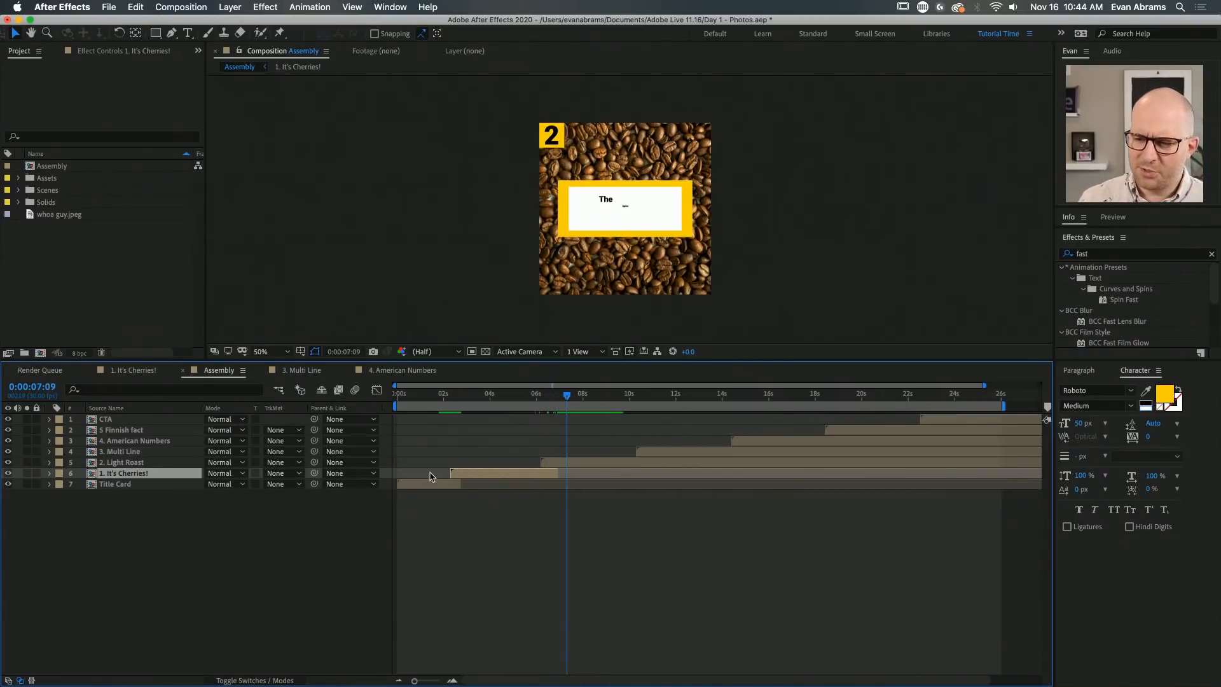
pyautogui.press('super+z')
pyautogui.press('super+z')
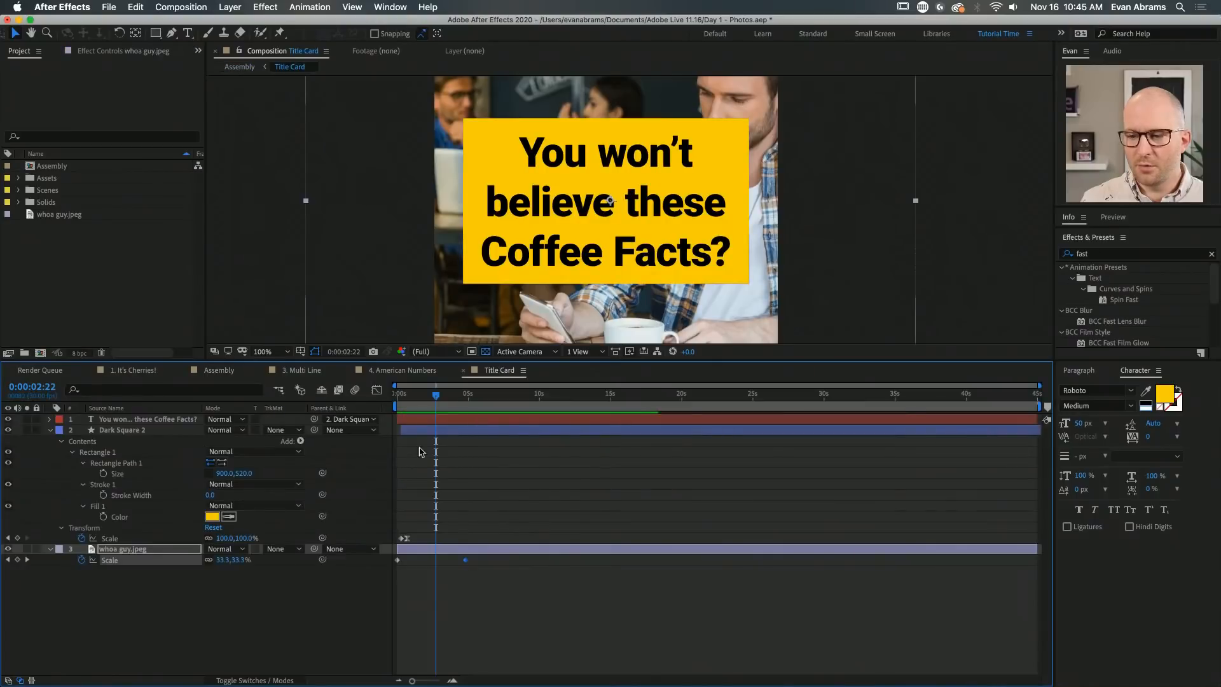
# Close the Title Card, 4. American Numbers and 3. Multi Line compositions and return to Assembly
pyautogui.click(470, 582)
pyautogui.press('super+w')
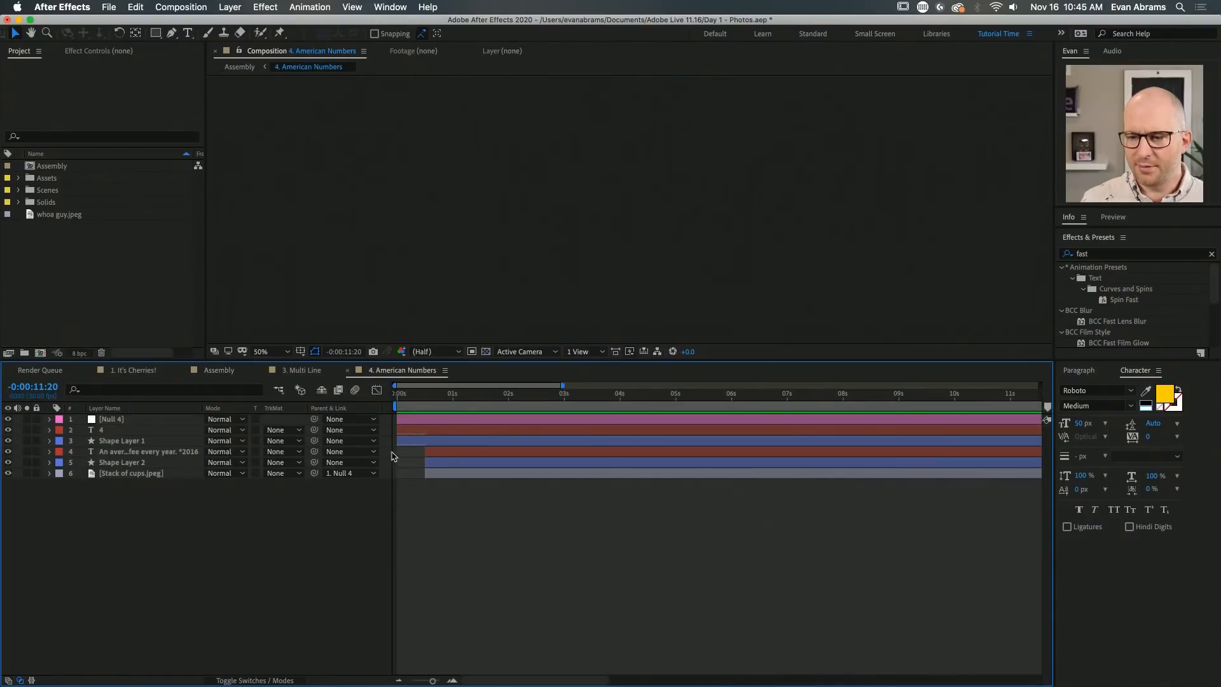
pyautogui.click(347, 370)
pyautogui.press('super+w')
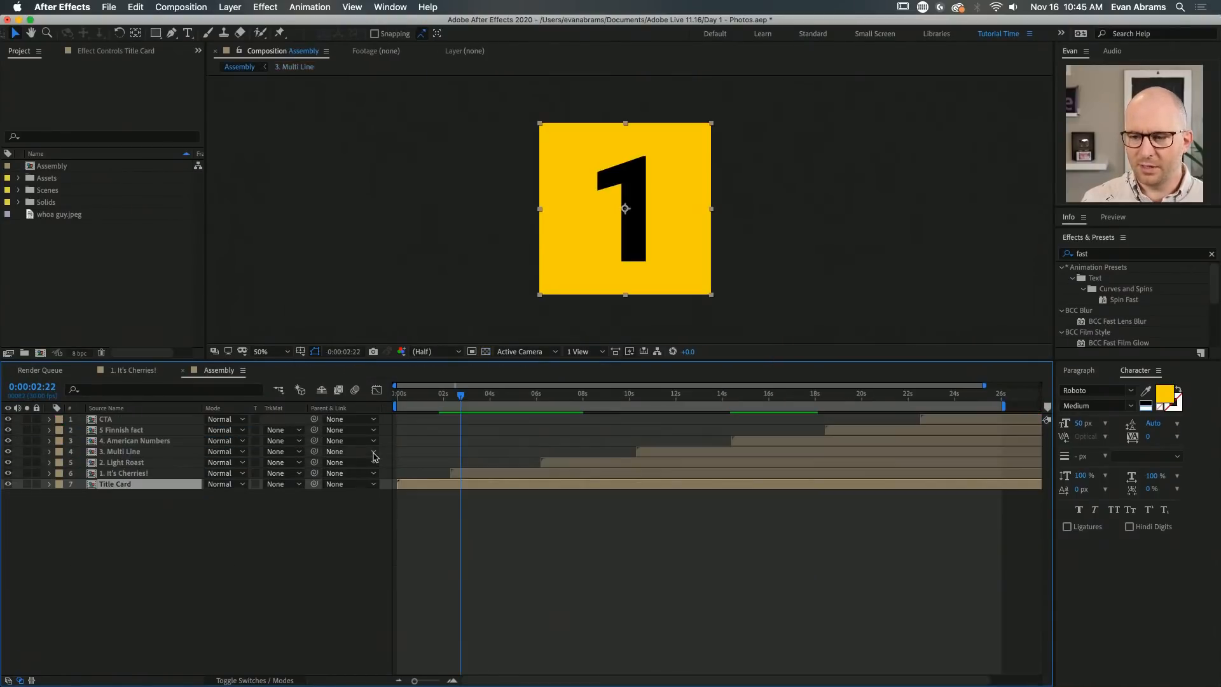
# Review all the Assembly layers, scrub to the CTA scene at 0:00:23:11, and replay the opening from the start
pyautogui.press('super+a')
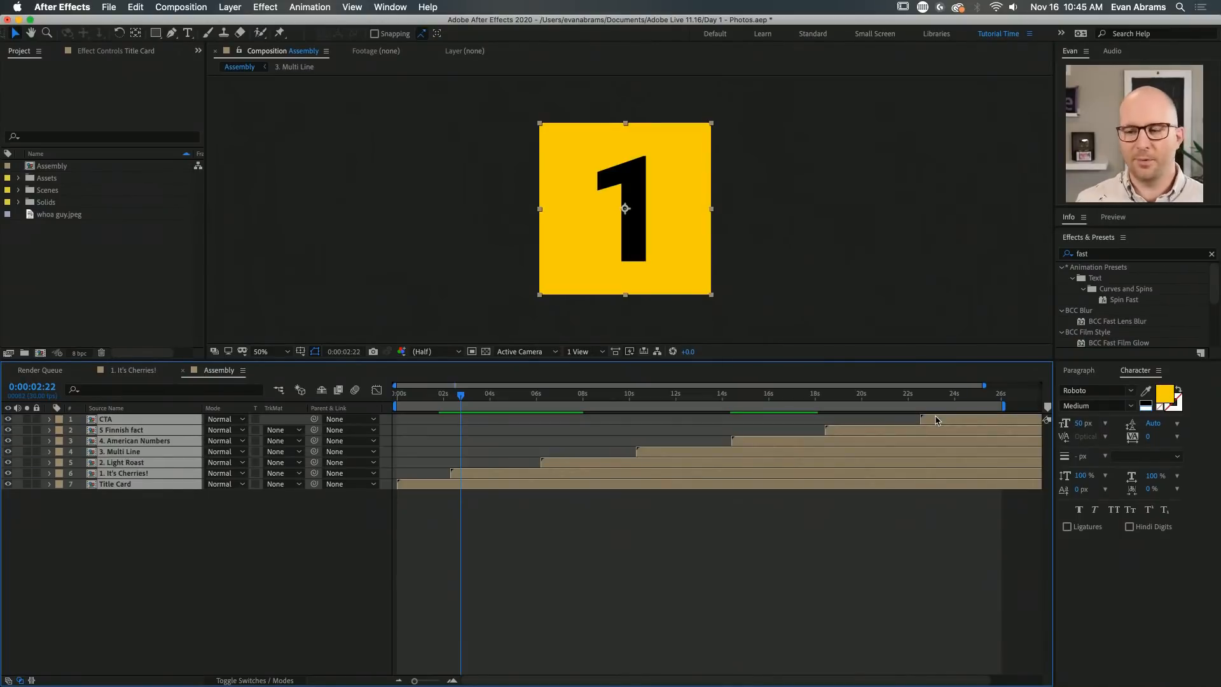
pyautogui.click(772, 622)
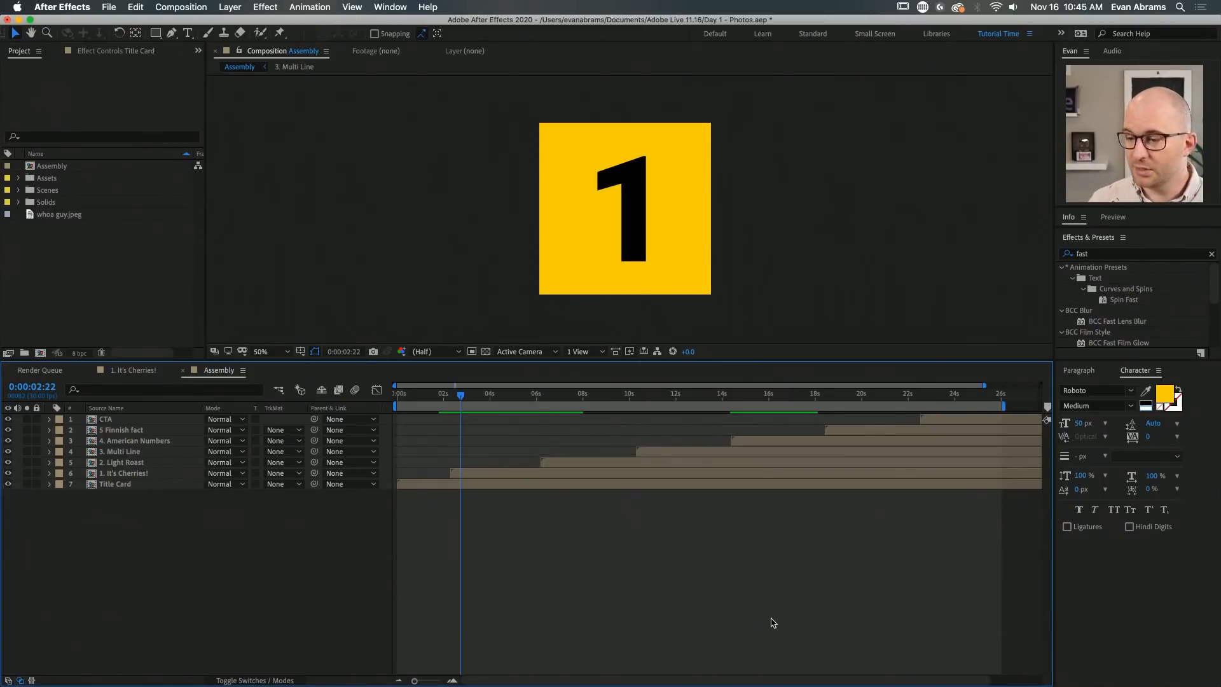
pyautogui.moveTo(823, 395); pyautogui.dragTo(942, 403)
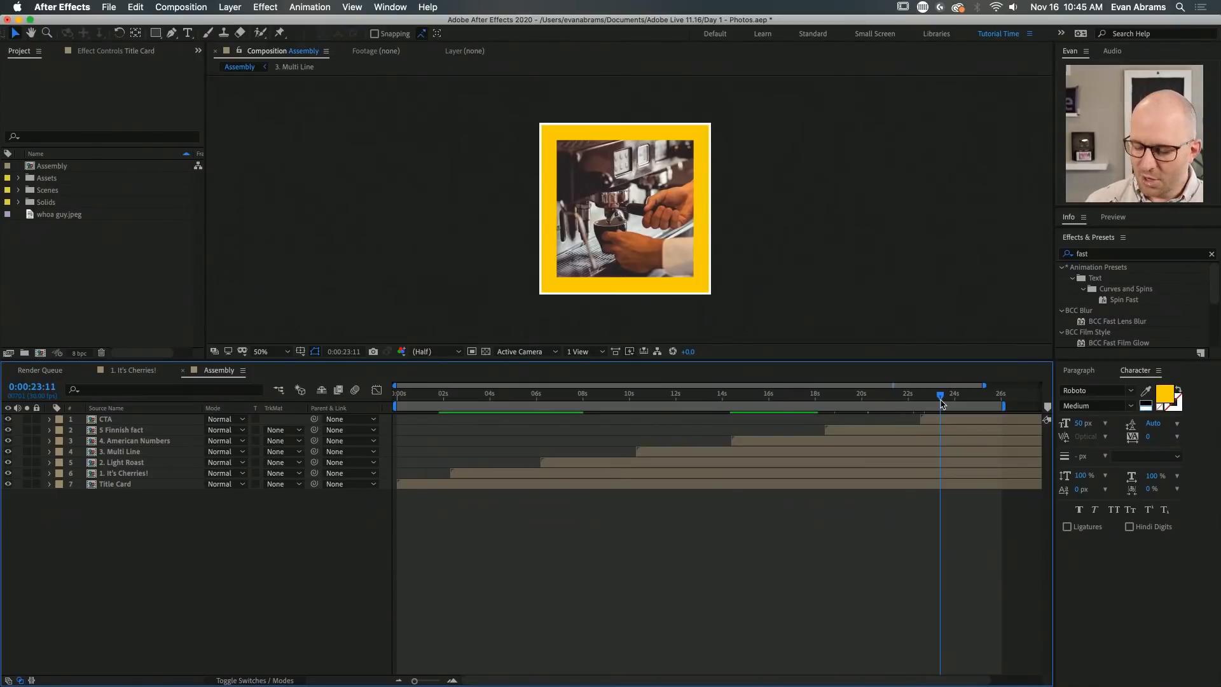
pyautogui.press('Home')
pyautogui.press('space')
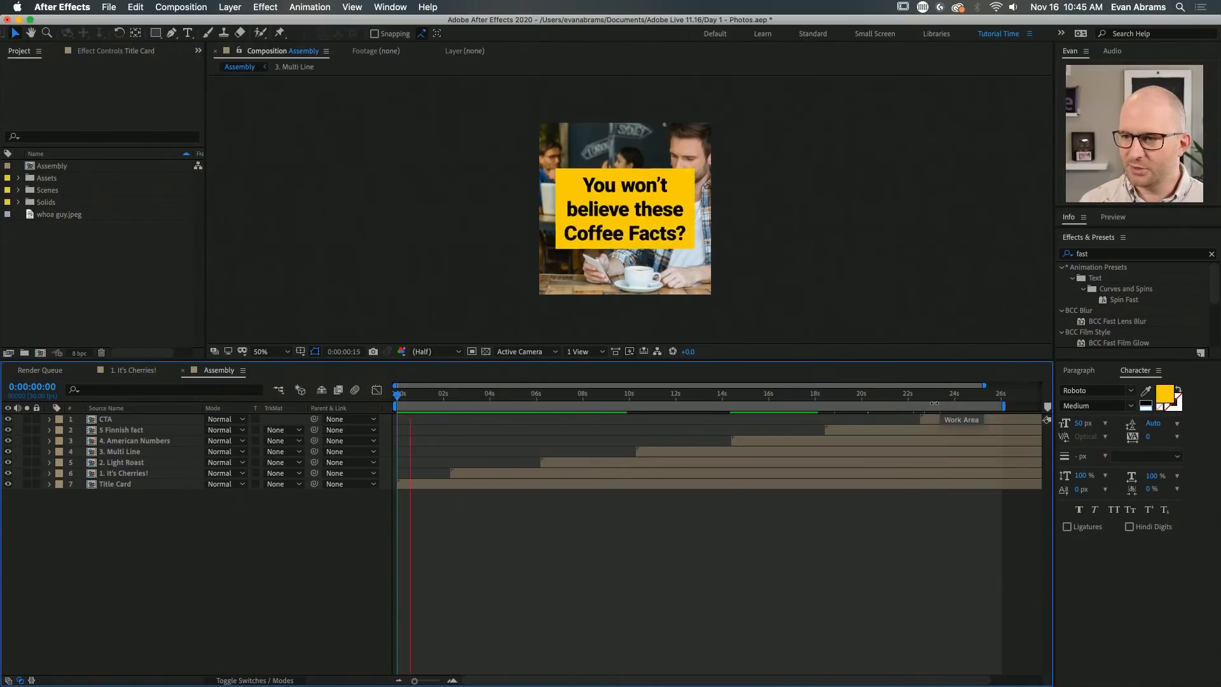
pyautogui.press('space')
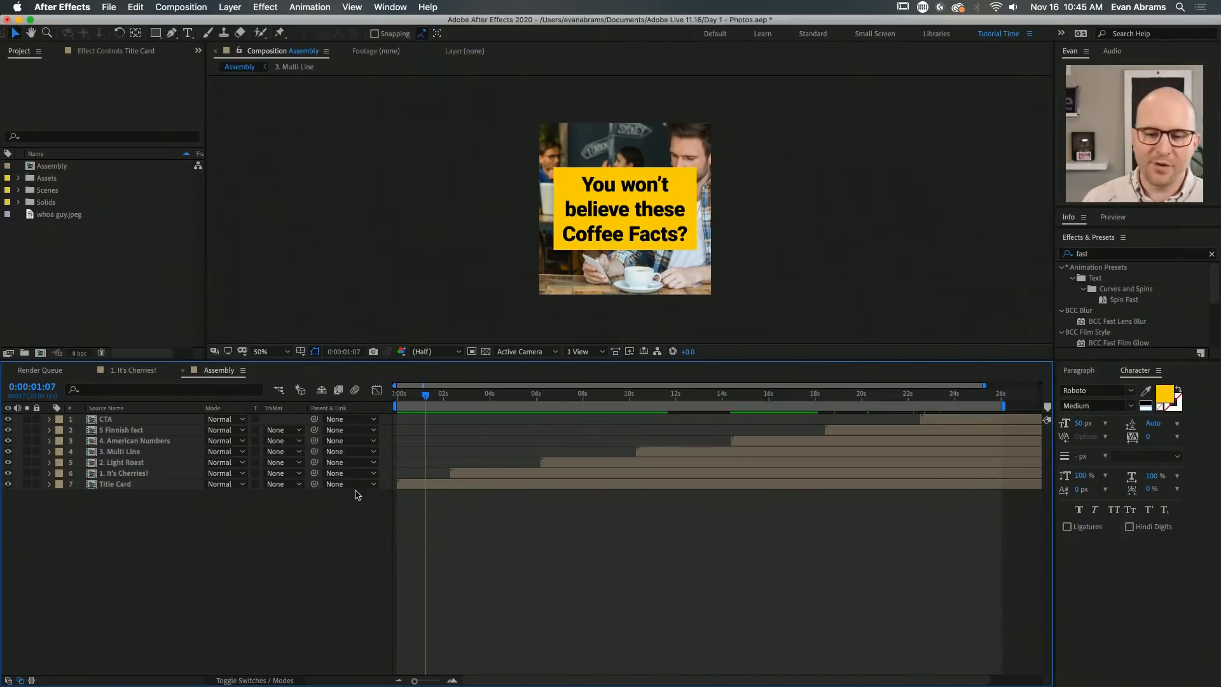
# Create a new composition named 1. Hook with the Square 30fps preset, 1080 x 1080 px, and a 0:00:45:00 duration
pyautogui.click(136, 290)
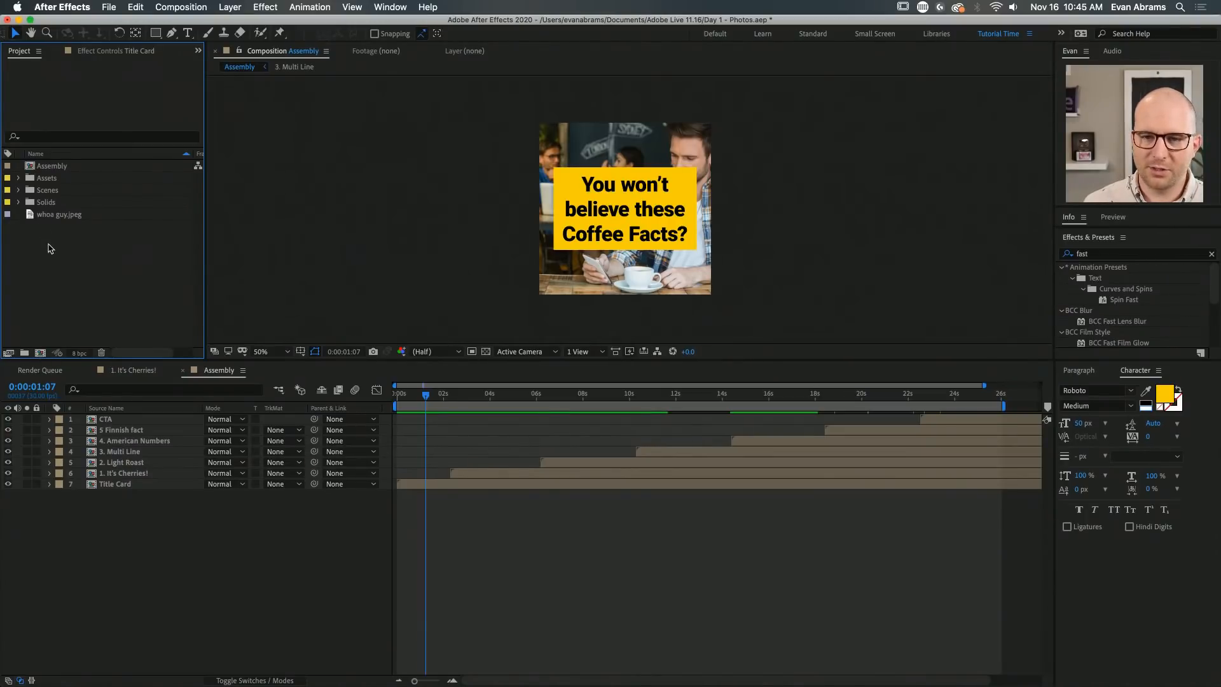
pyautogui.click(42, 352)
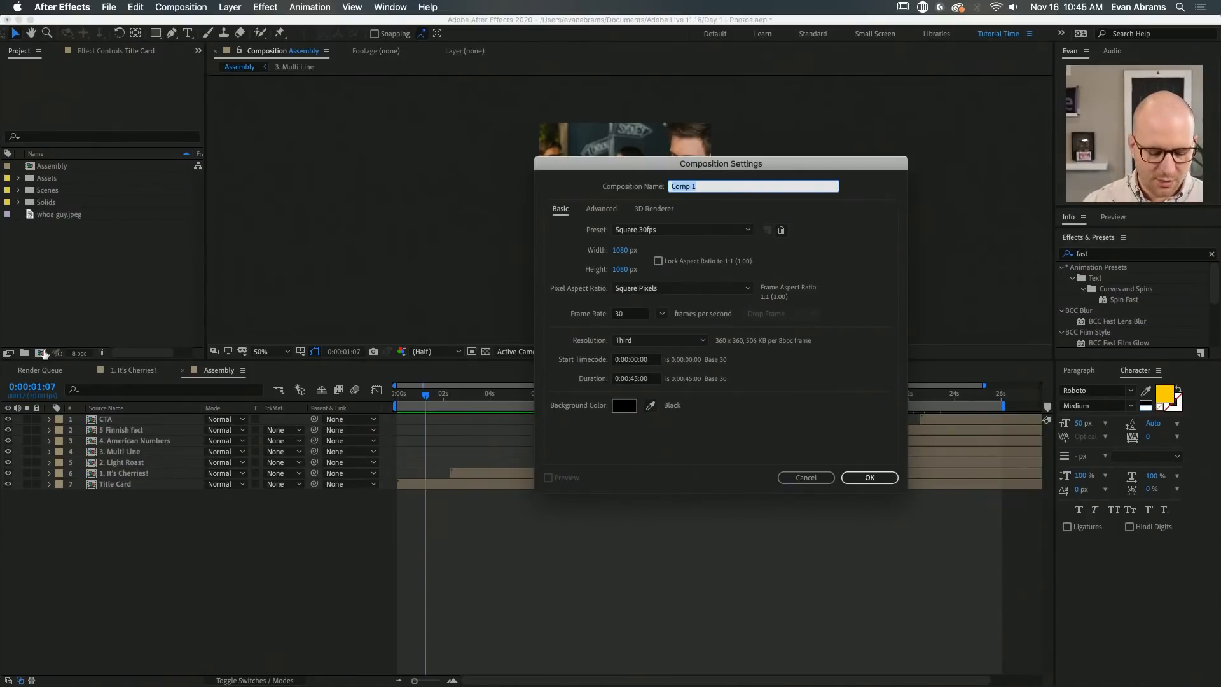
pyautogui.write('Title Card')
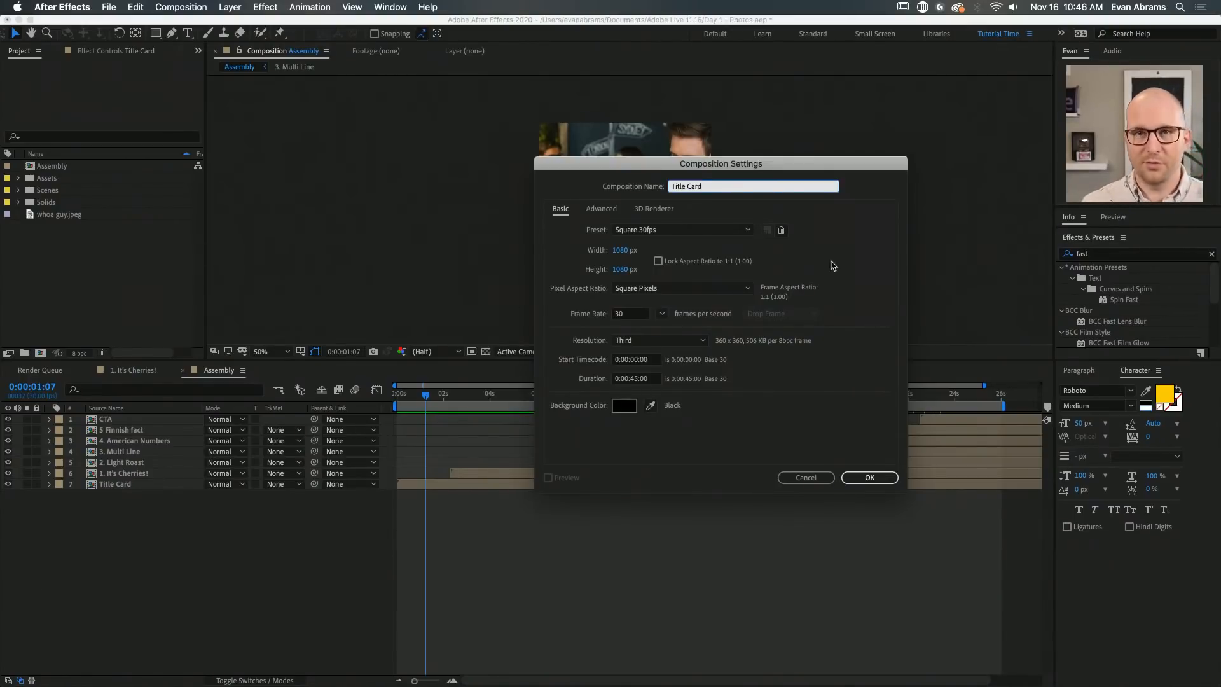
pyautogui.press('super+a')
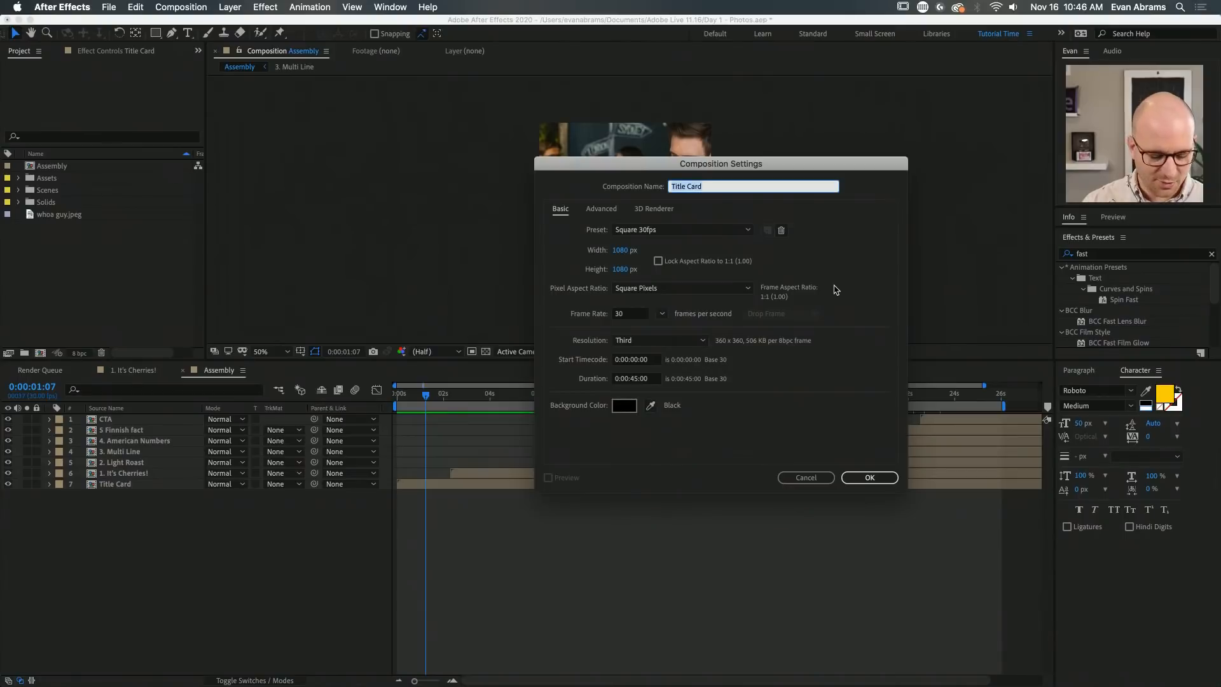
pyautogui.write('1. Hook')
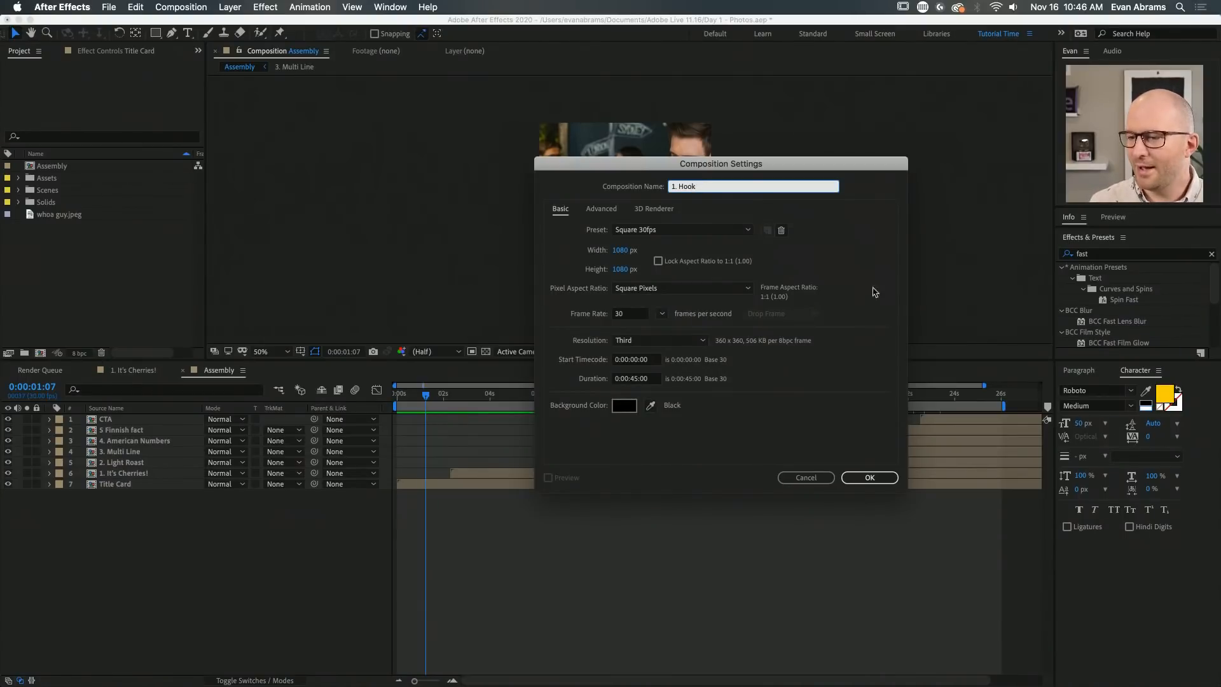
pyautogui.click(868, 477)
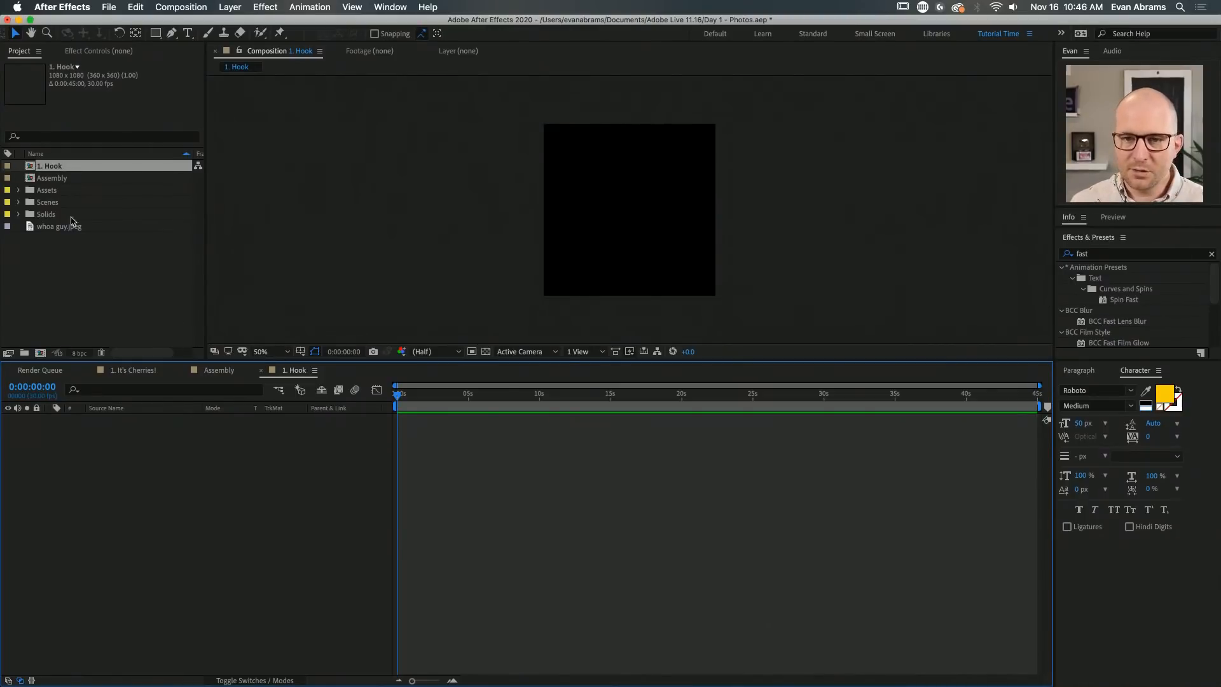
# Expand the Assets folder and select its images from Bean Bush.jpeg through Stack of cups.jpeg
pyautogui.click(20, 190)
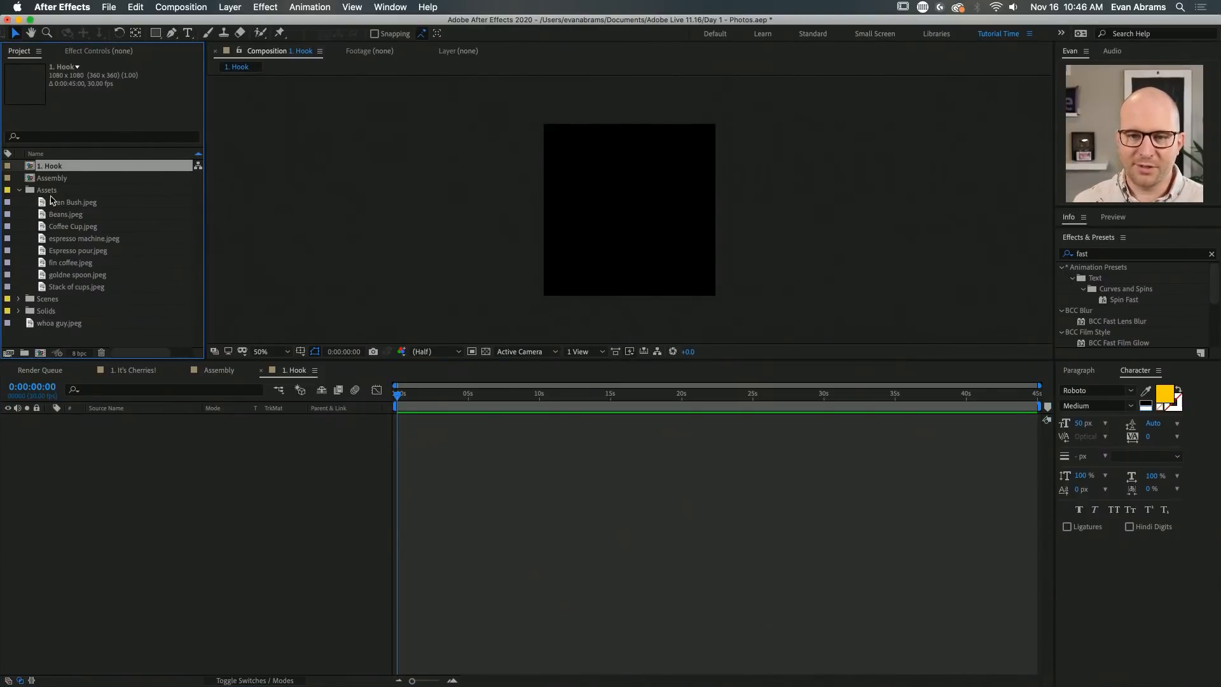
pyautogui.click(50, 193)
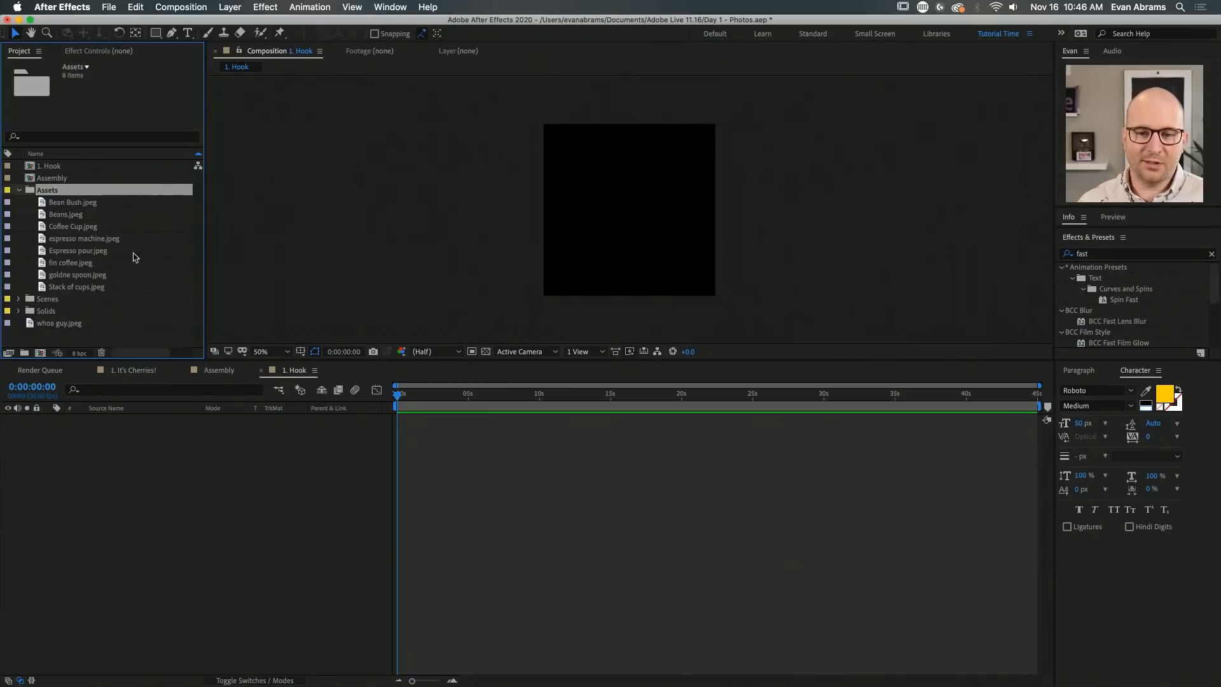
pyautogui.click(70, 287)
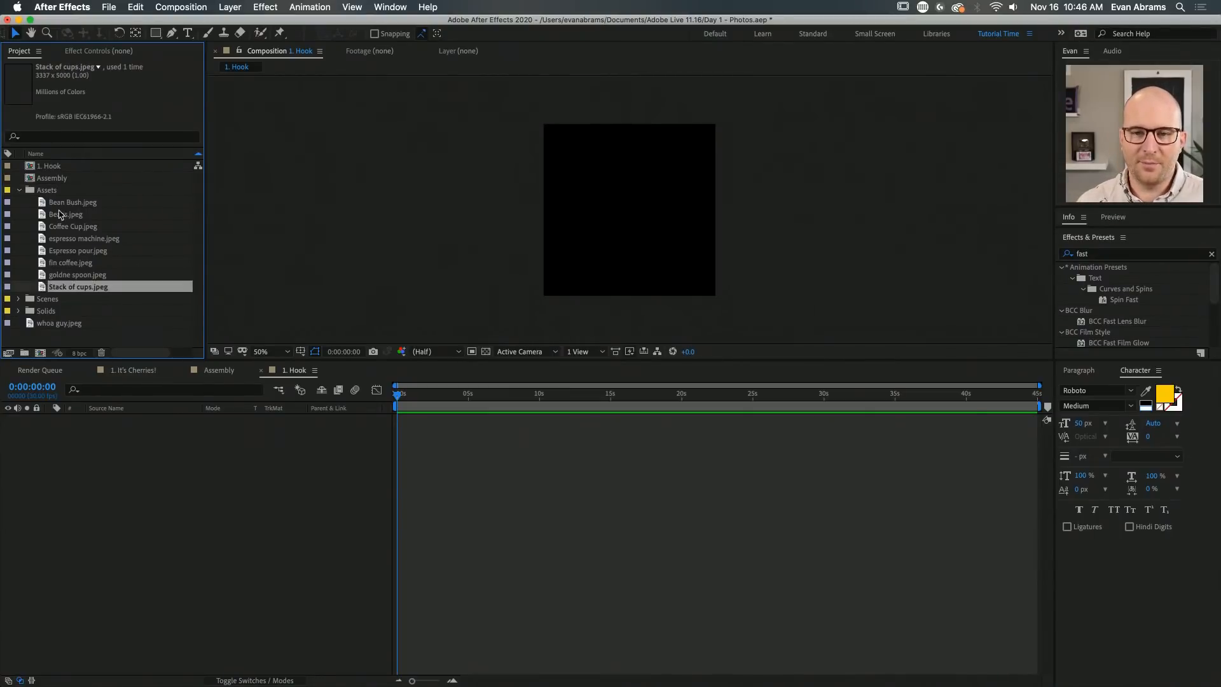
pyautogui.keyDown('shift'); pyautogui.click(56, 205); pyautogui.keyUp('shift')
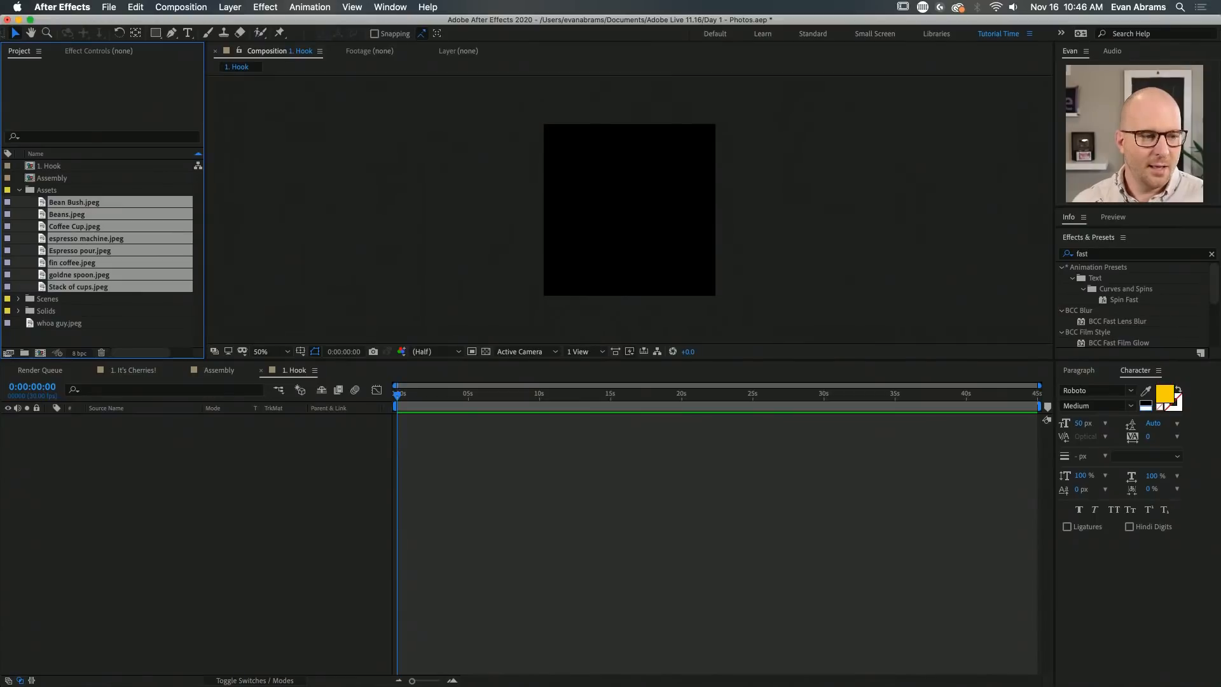
# Switch to Adobe Stock in Chrome and open the Free collection page from the Finland search results
pyautogui.press('super+Tab')
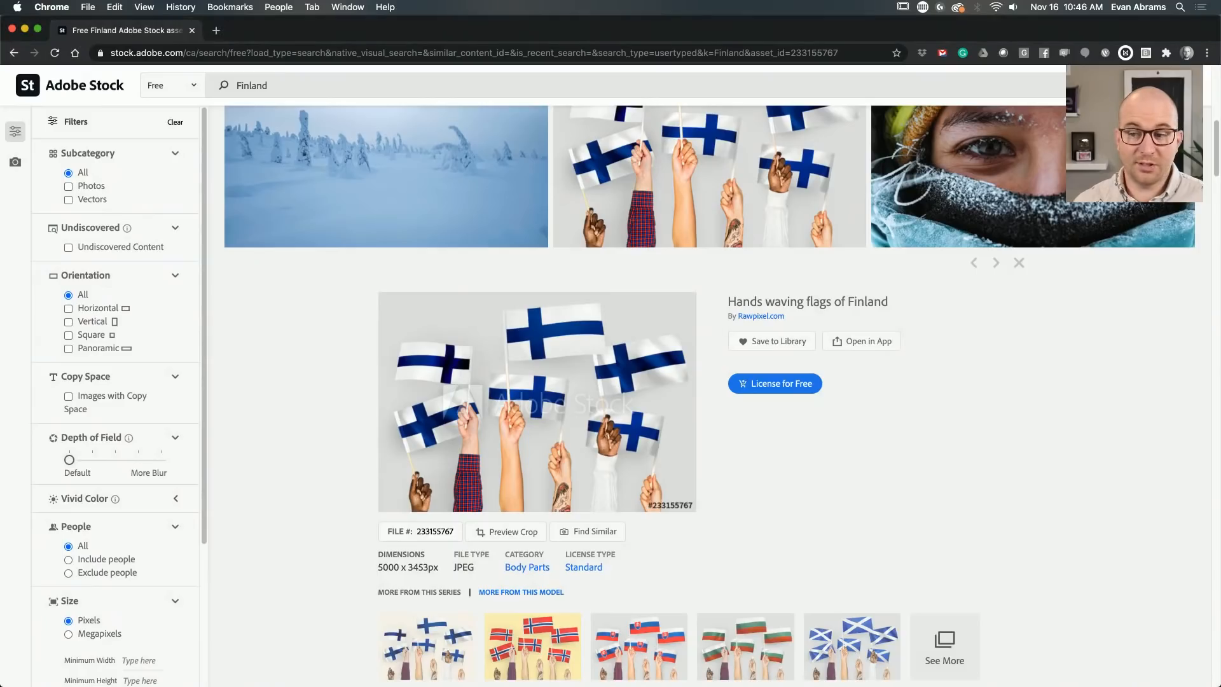
pyautogui.scroll(10, 391, 322)
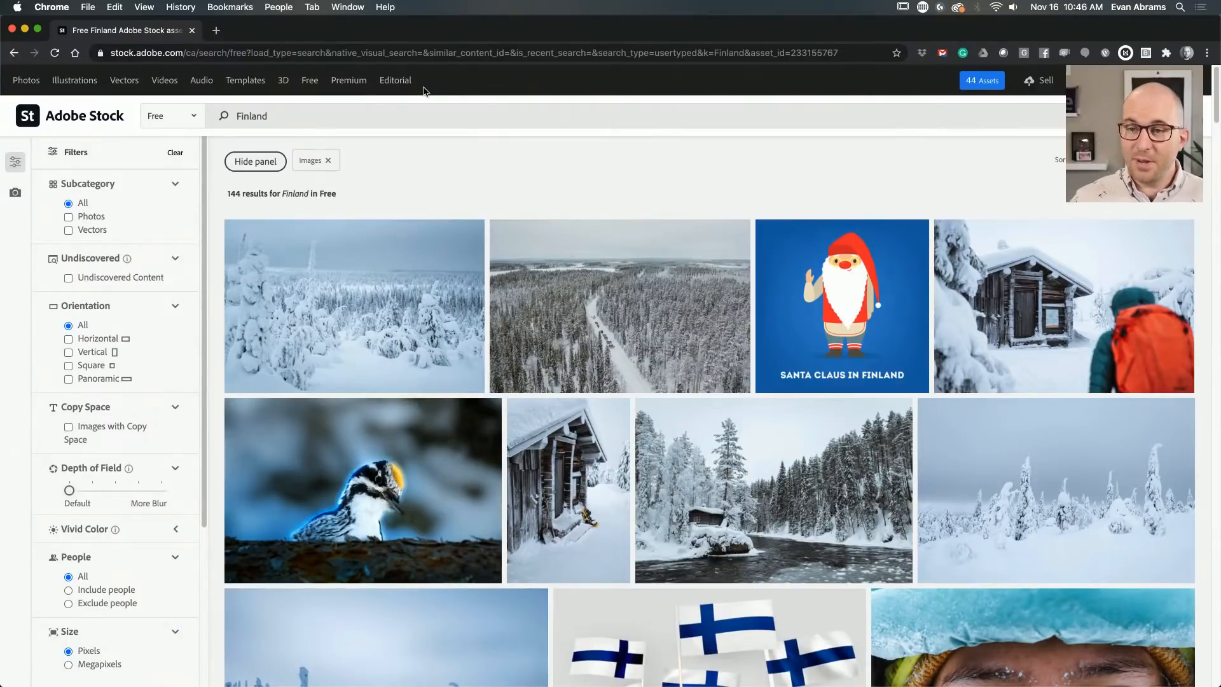
pyautogui.click(309, 81)
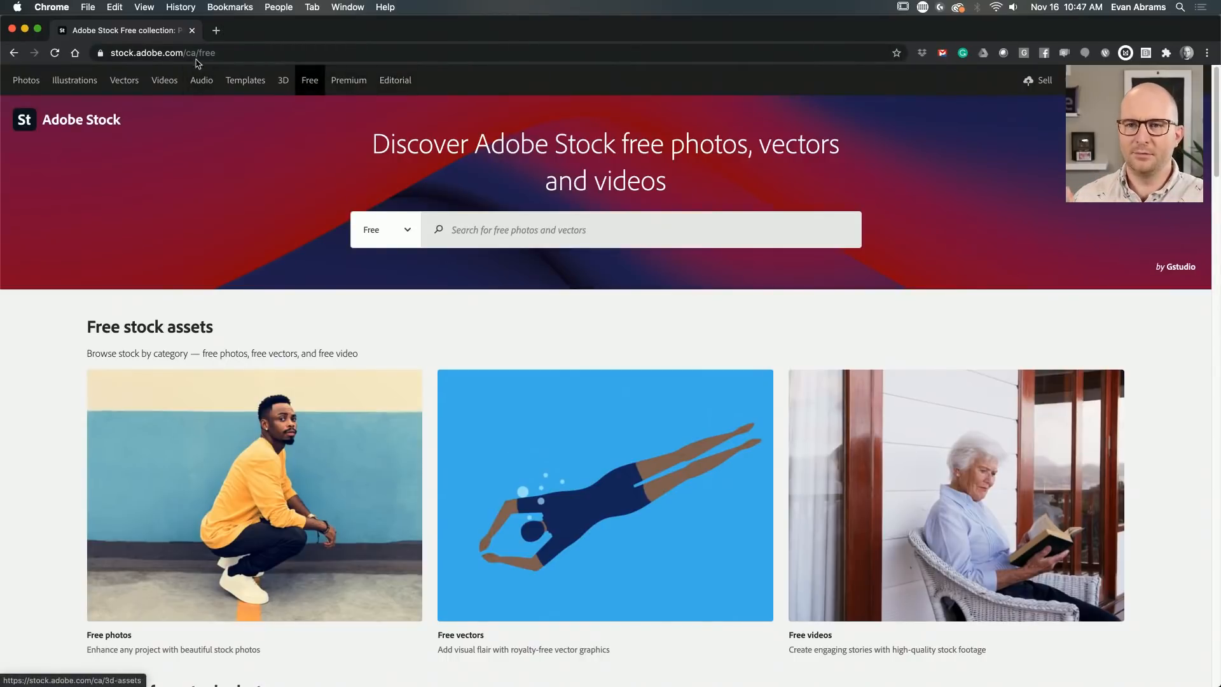
pyautogui.click(310, 87)
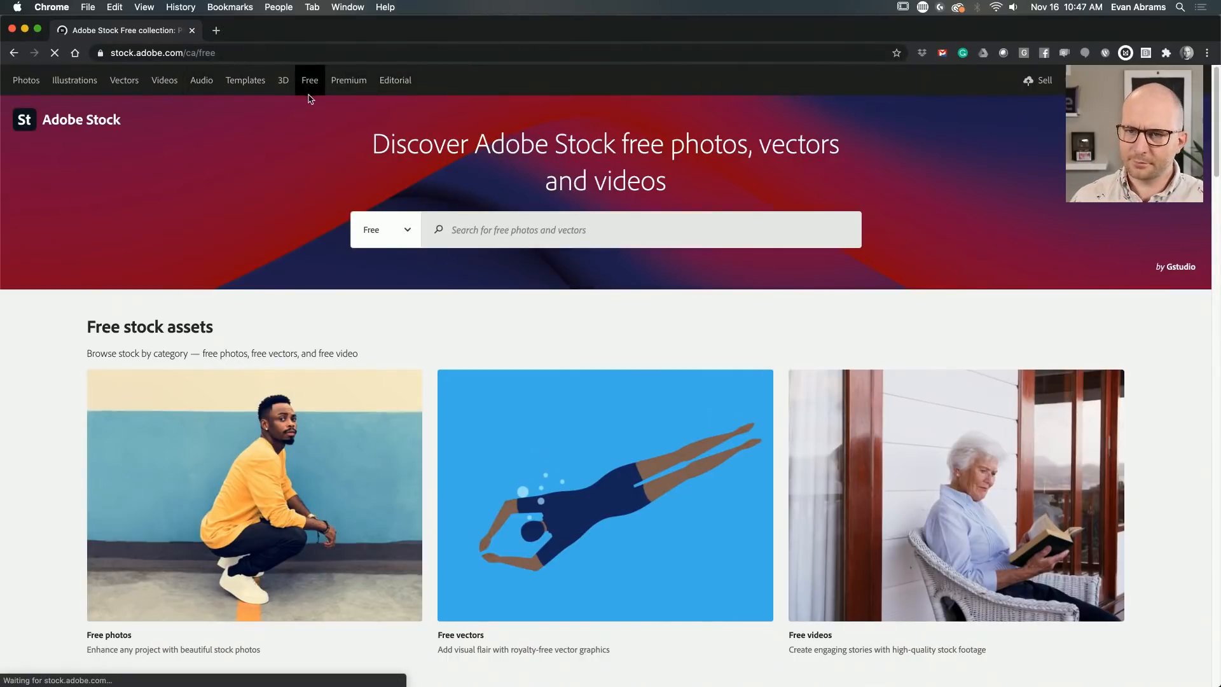
# Look through the free stock asset categories and the popular free photos and vectors on the collection page
pyautogui.scroll(-3, 419, 297)
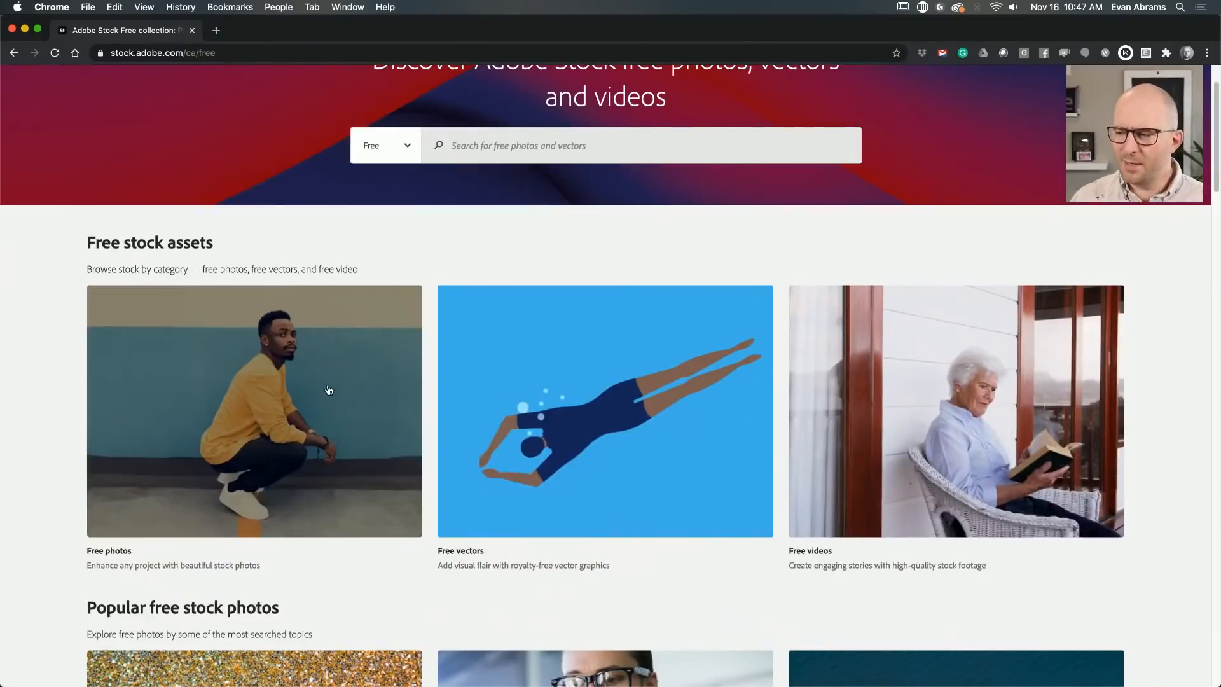
pyautogui.scroll(-3, 663, 439)
pyautogui.scroll(-5, 661, 442)
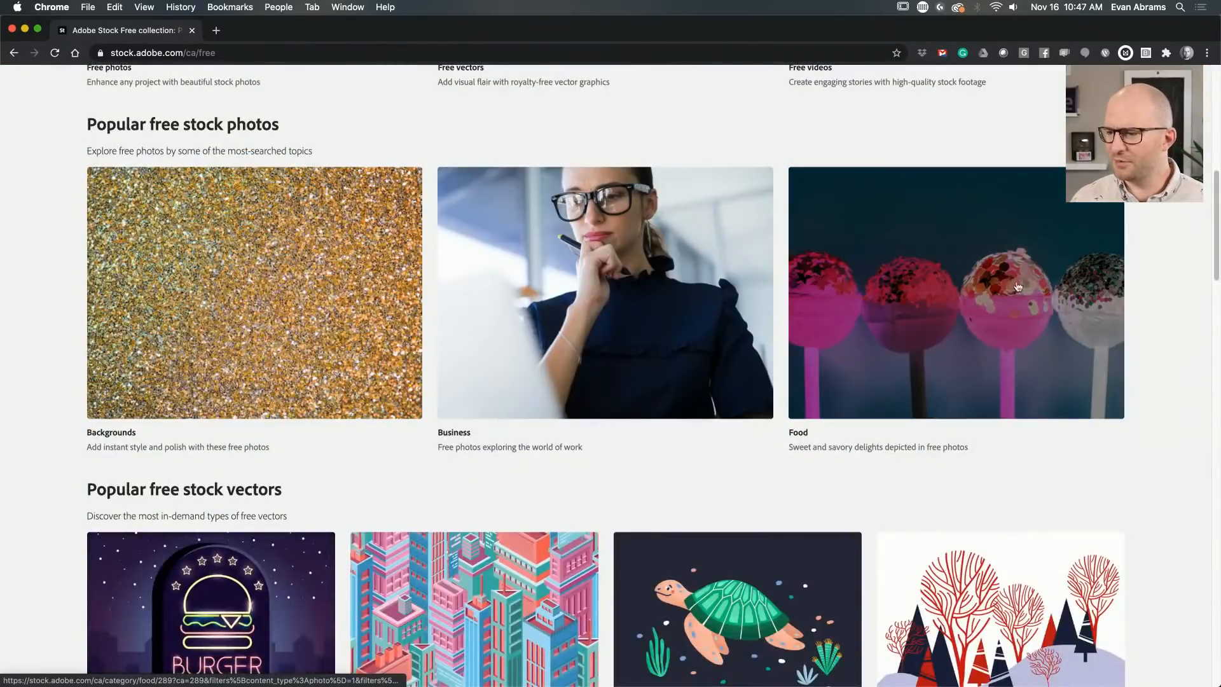
pyautogui.scroll(-3, 654, 354)
pyautogui.scroll(10, 552, 374)
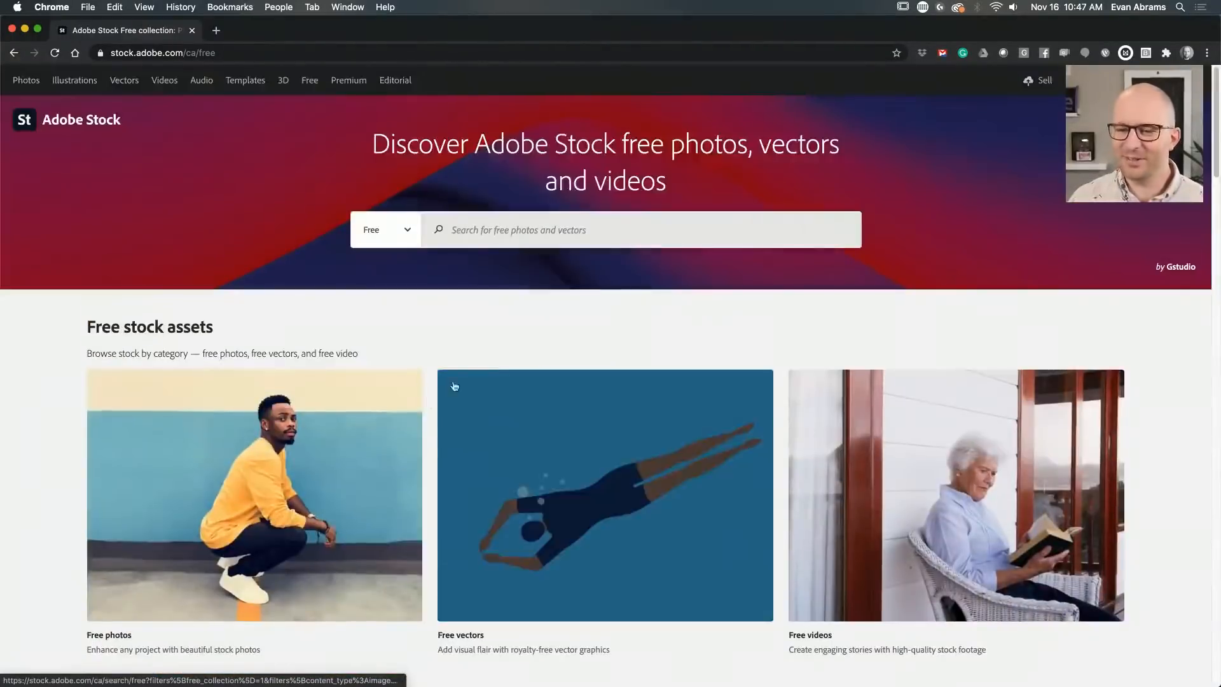
pyautogui.scroll(-2, 328, 430)
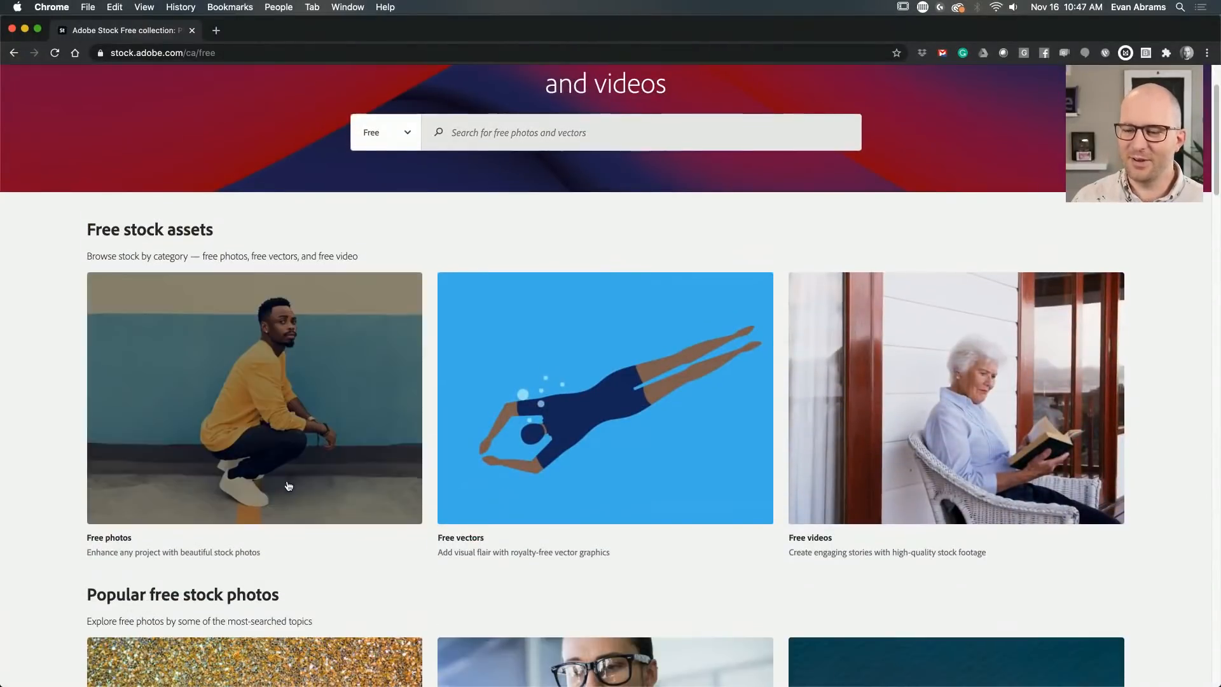
# Open the Free photos category on Adobe Stock and search it for coffee
pyautogui.click(300, 484)
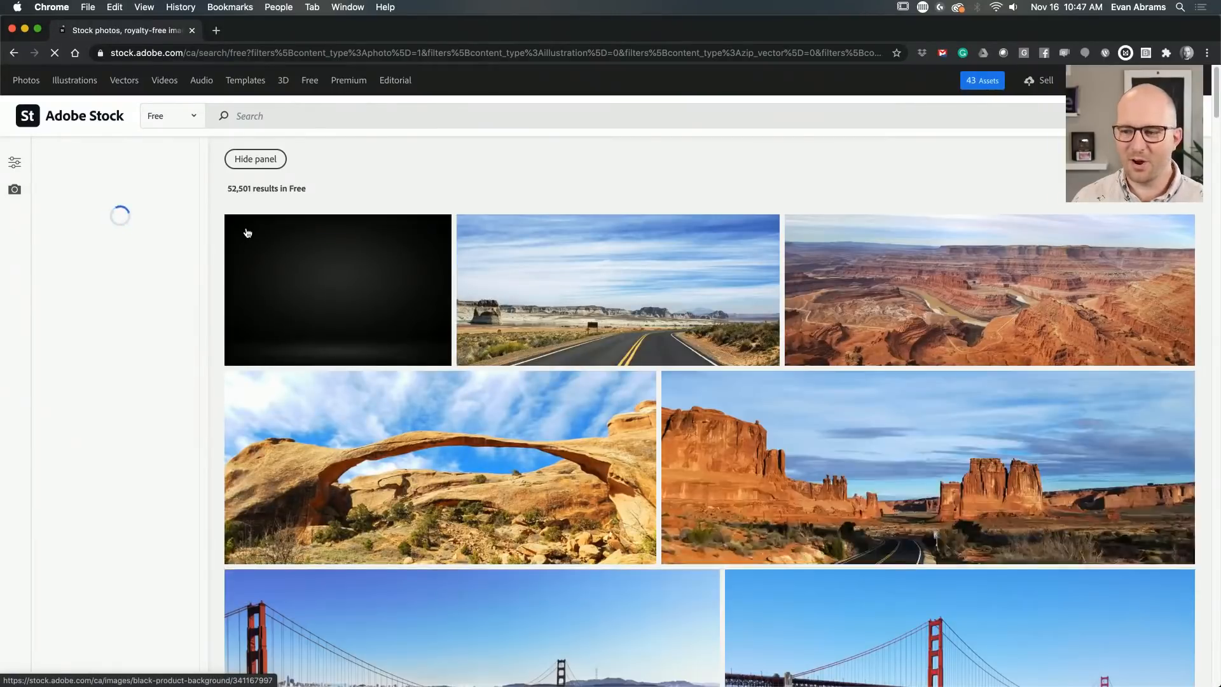
pyautogui.scroll(-7, 814, 342)
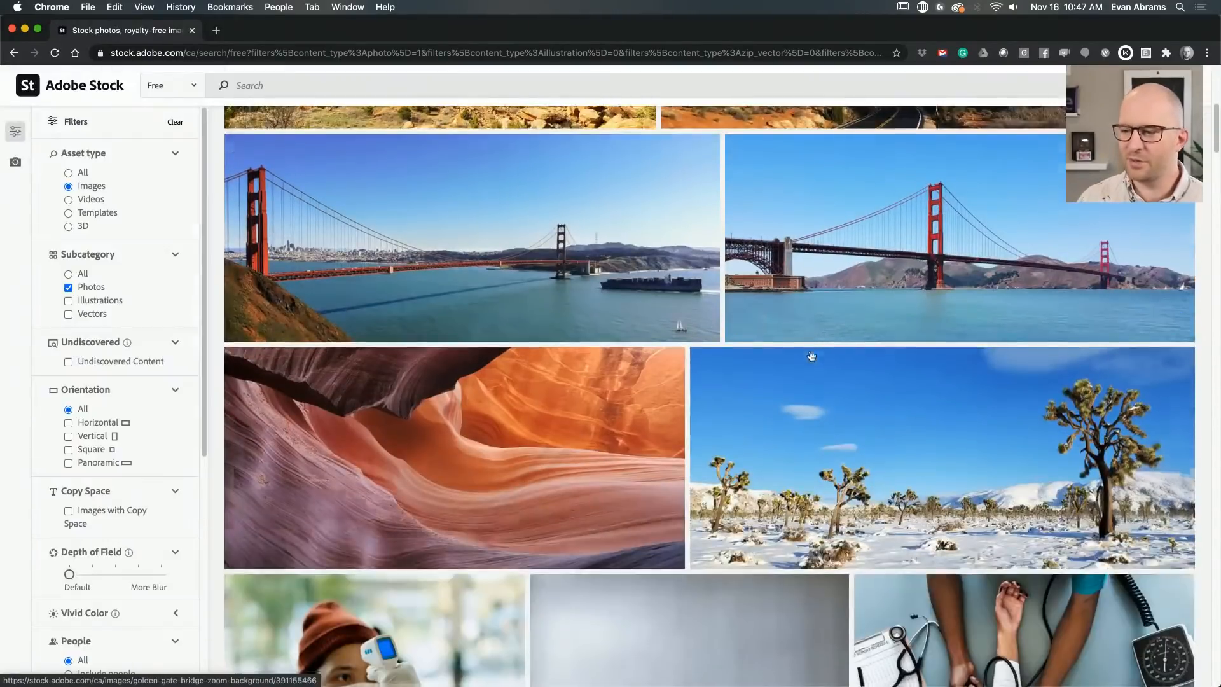
pyautogui.scroll(-6, 814, 342)
pyautogui.scroll(13, 809, 348)
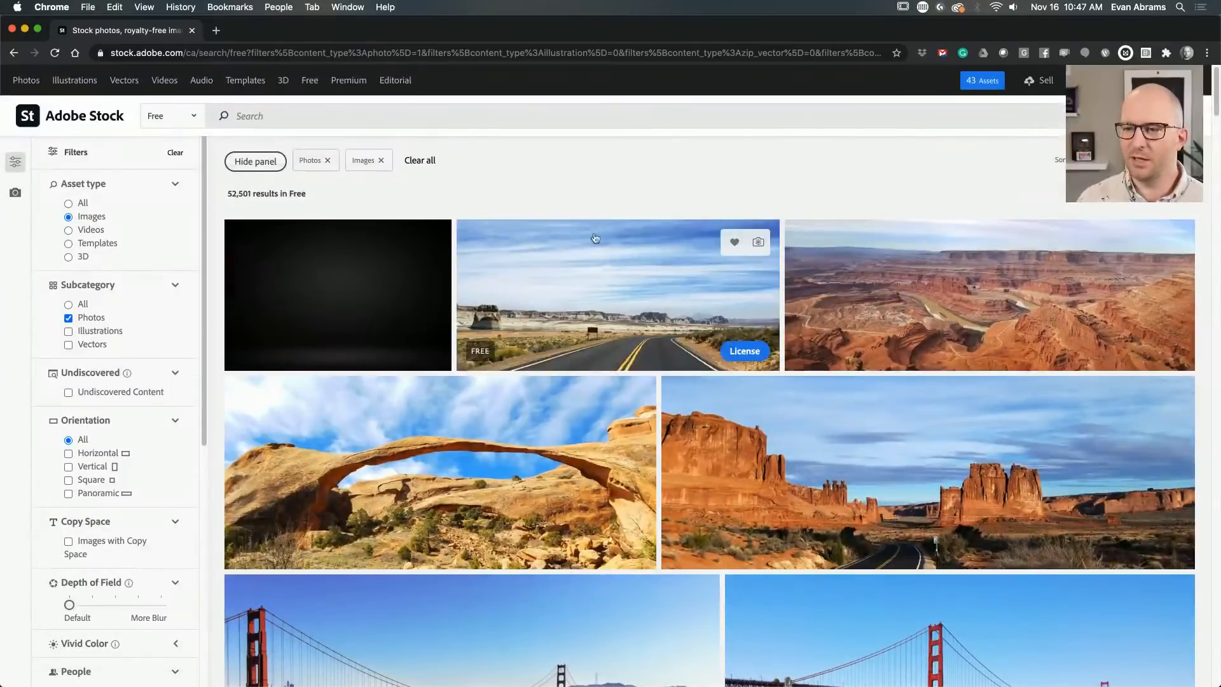
pyautogui.click(346, 116)
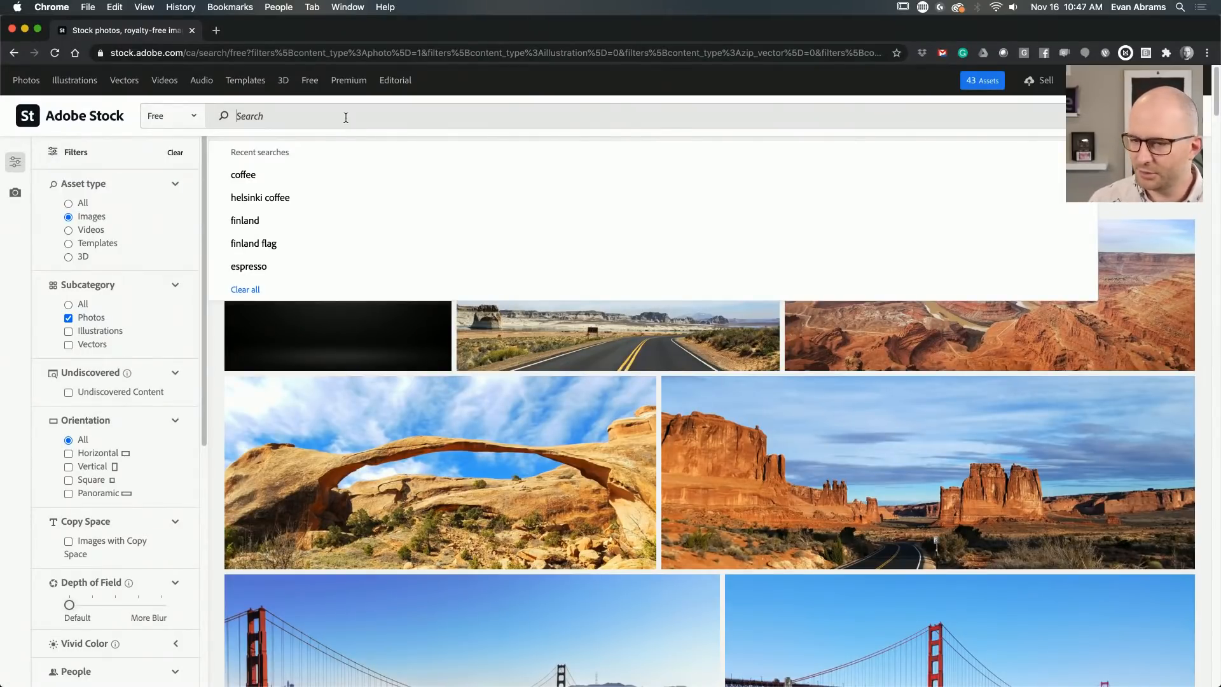
pyautogui.write('coffe')
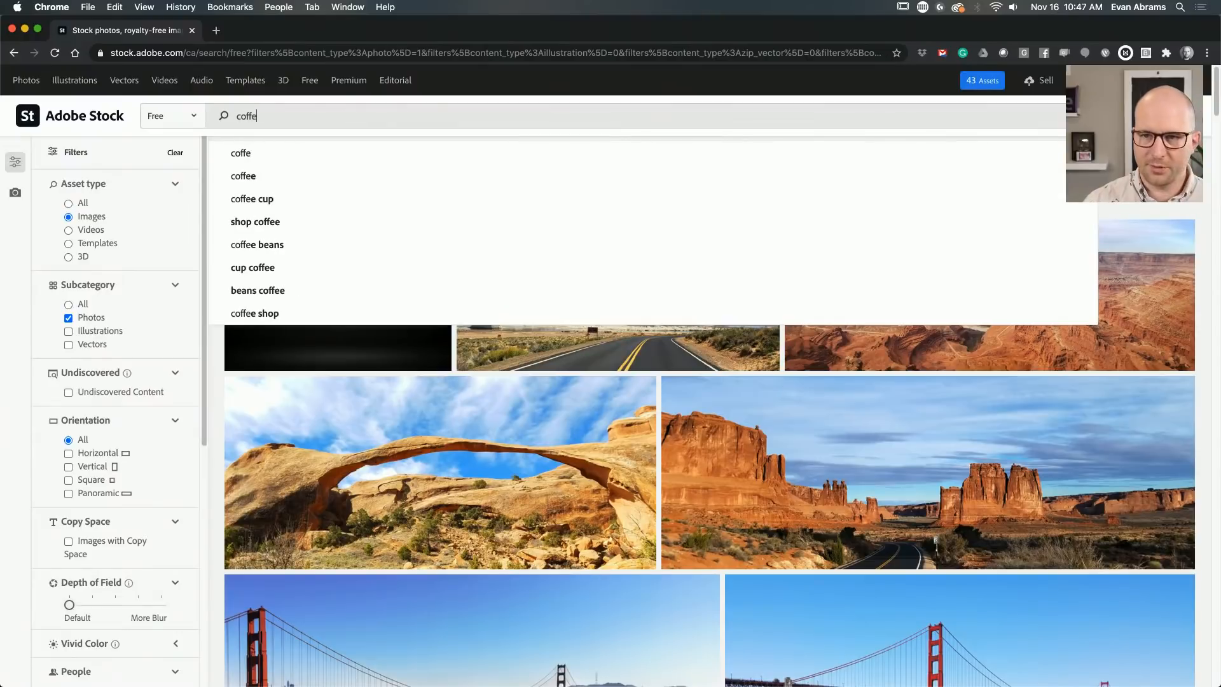
pyautogui.write('e')
pyautogui.press('Return')
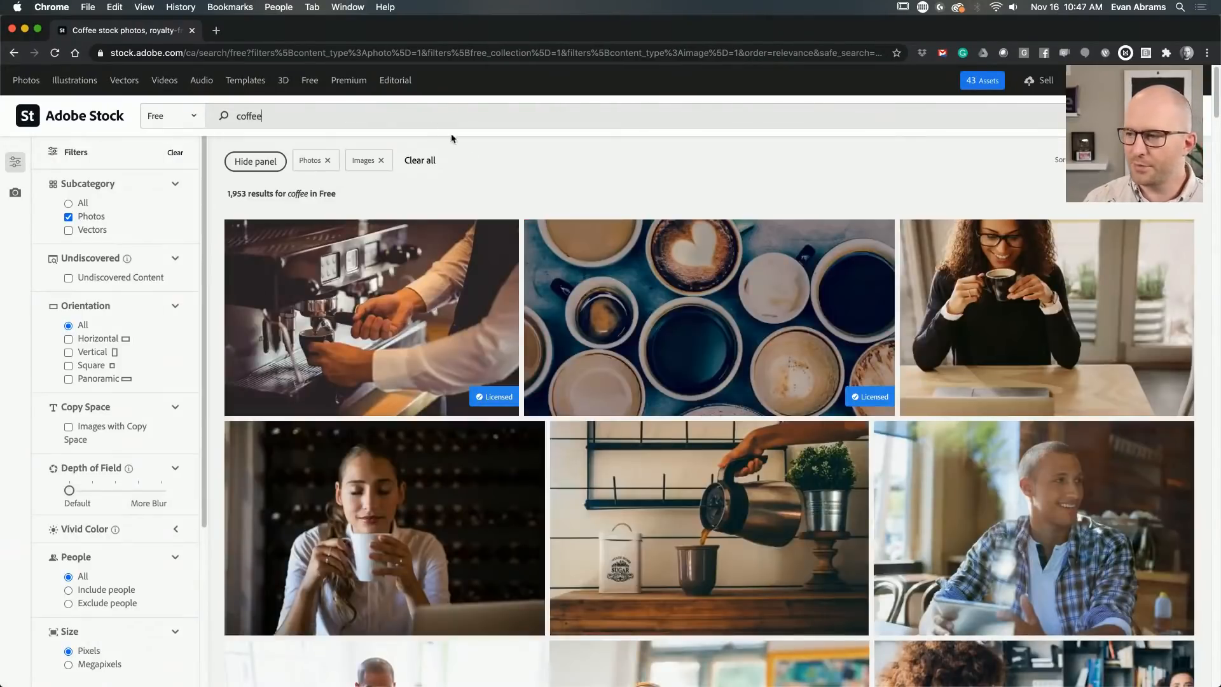
# Look through the free coffee photos down to the count of results in the other collections
pyautogui.scroll(-6, 670, 366)
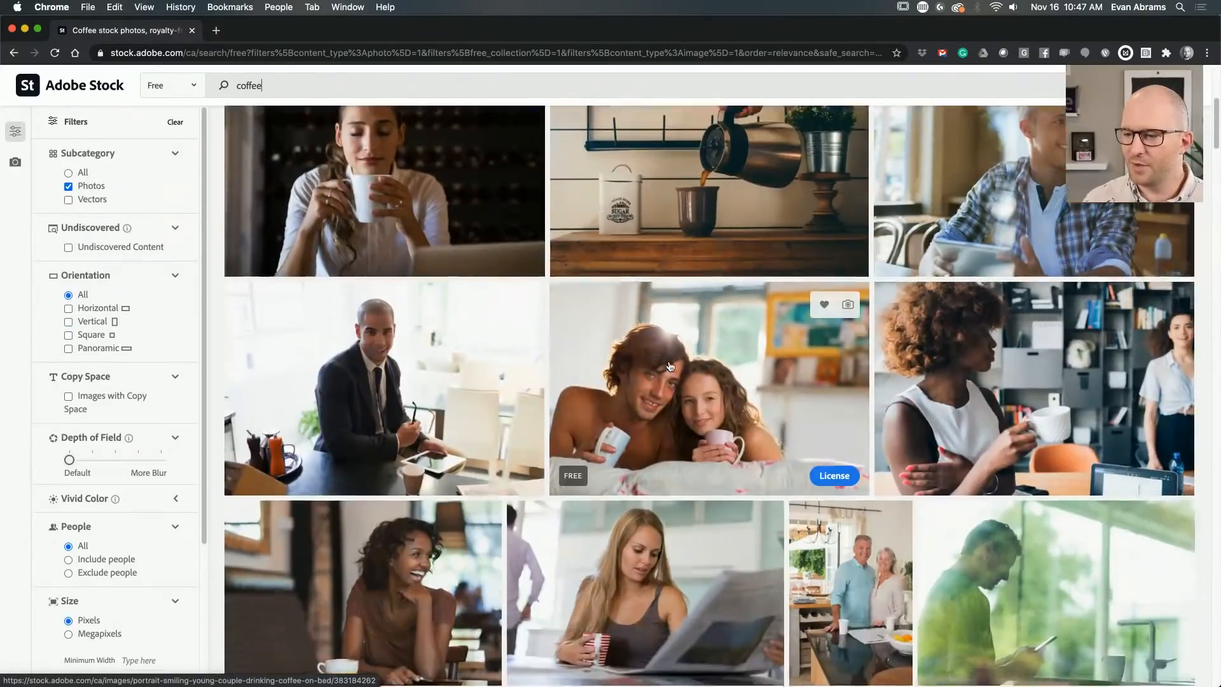
pyautogui.scroll(-2, 670, 366)
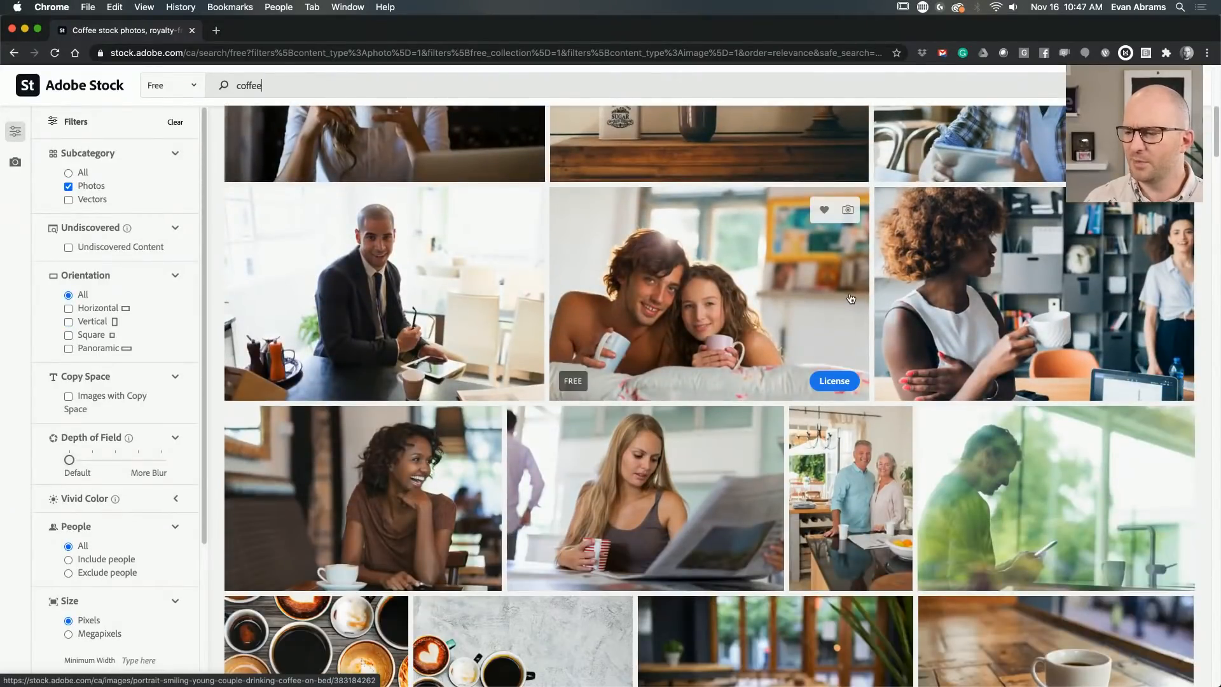
pyautogui.scroll(-5, 850, 299)
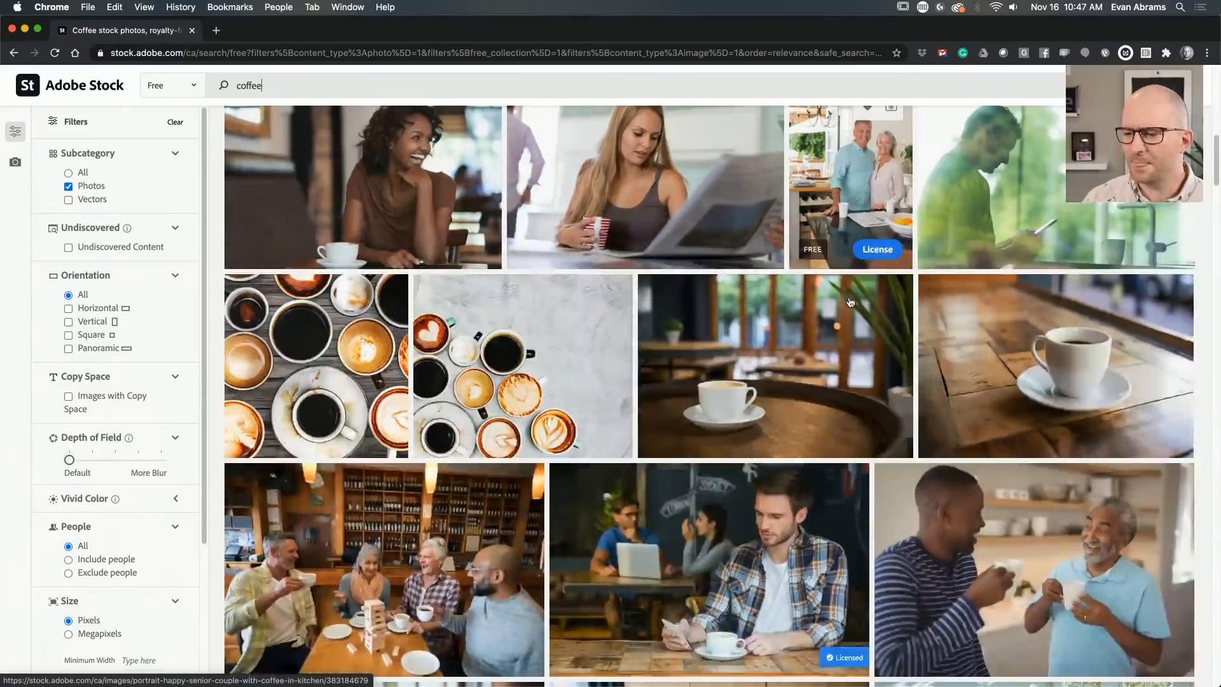
pyautogui.scroll(-12, 850, 301)
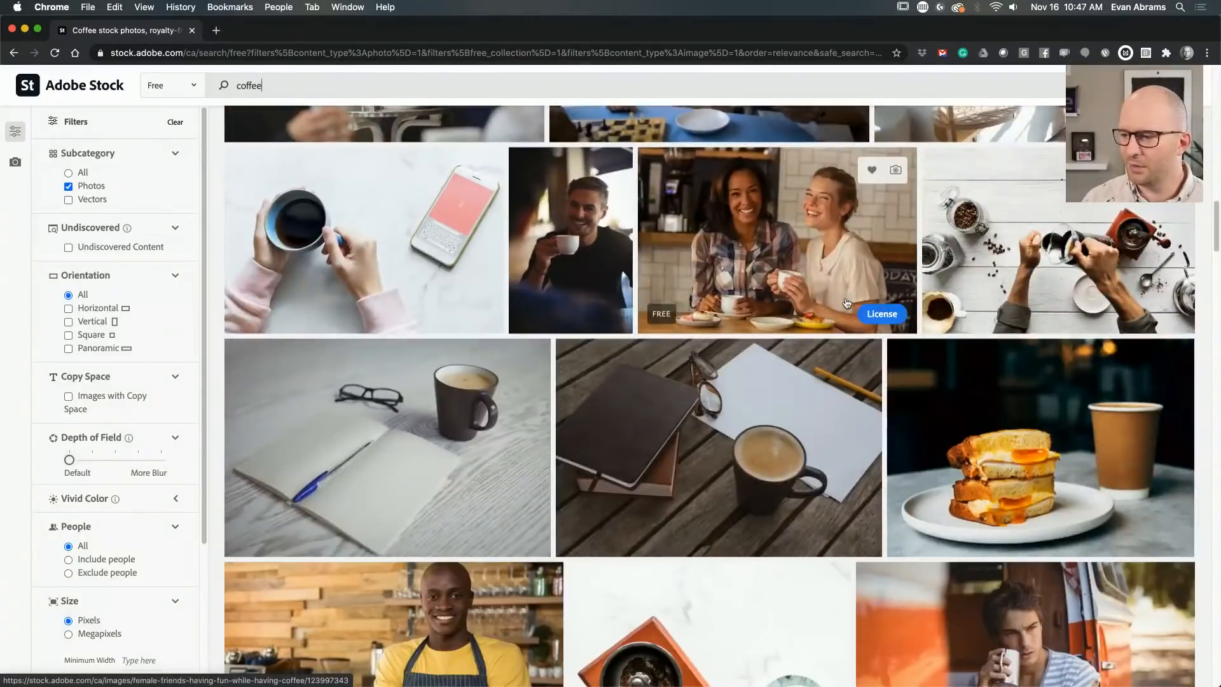
pyautogui.scroll(-2, 847, 303)
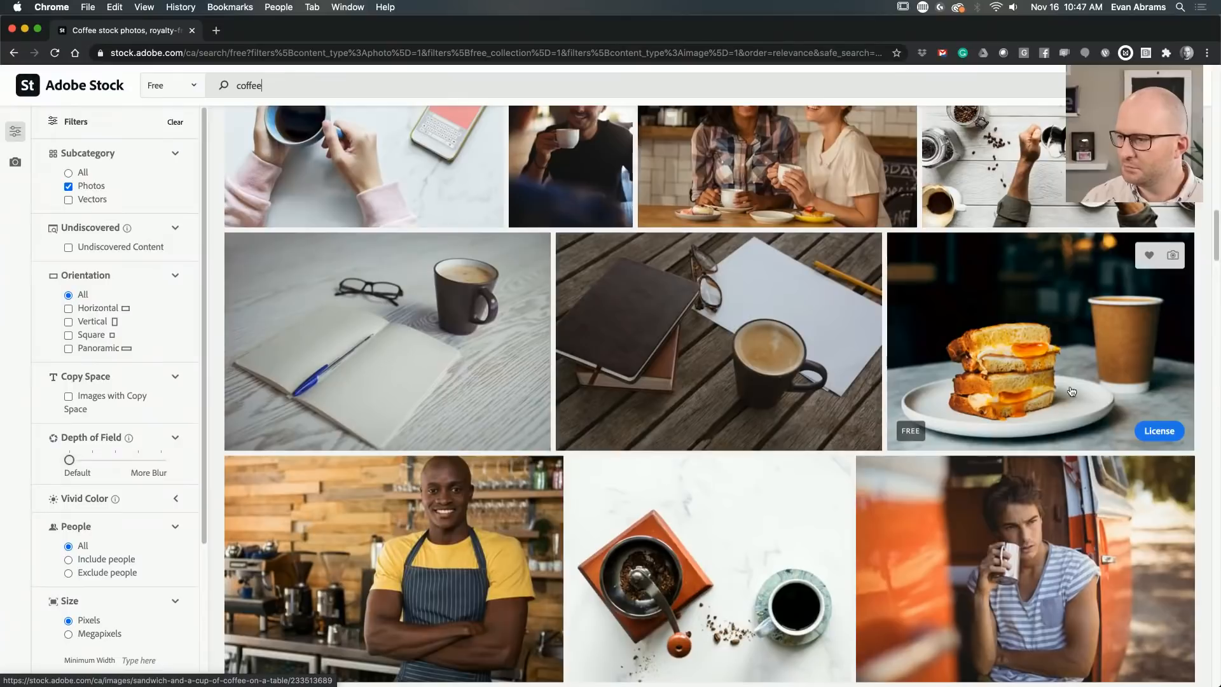
pyautogui.scroll(-4, 1046, 359)
pyautogui.scroll(3, 835, 342)
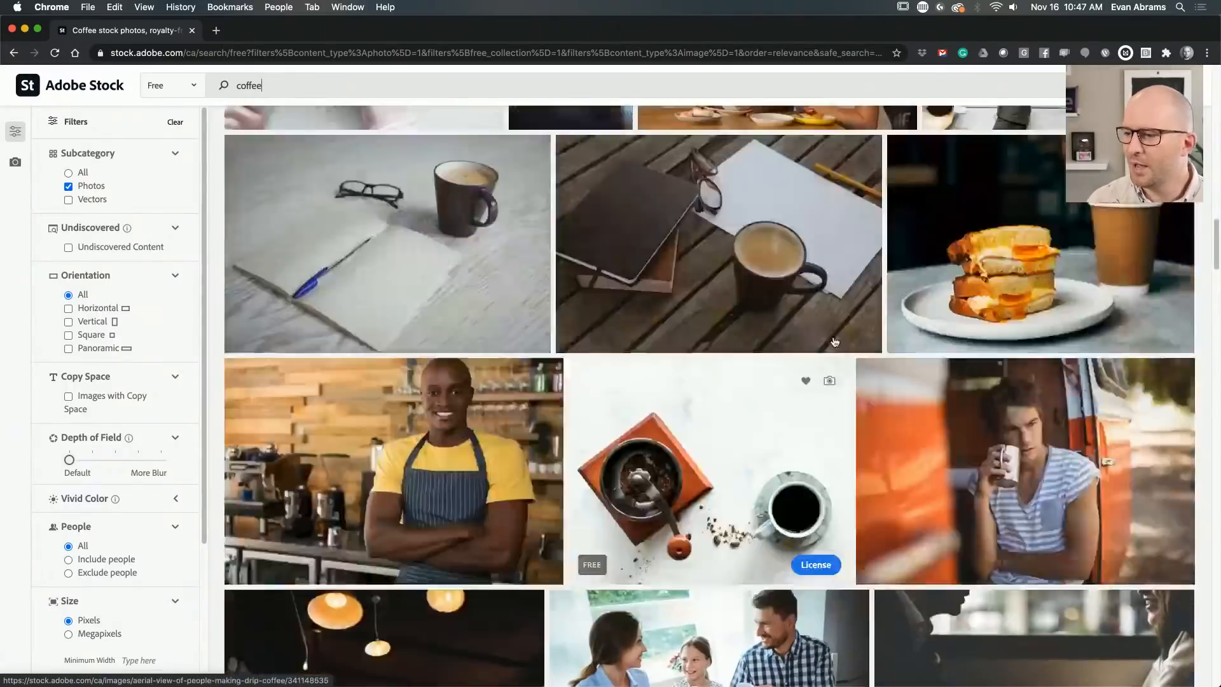
pyautogui.scroll(15, 834, 342)
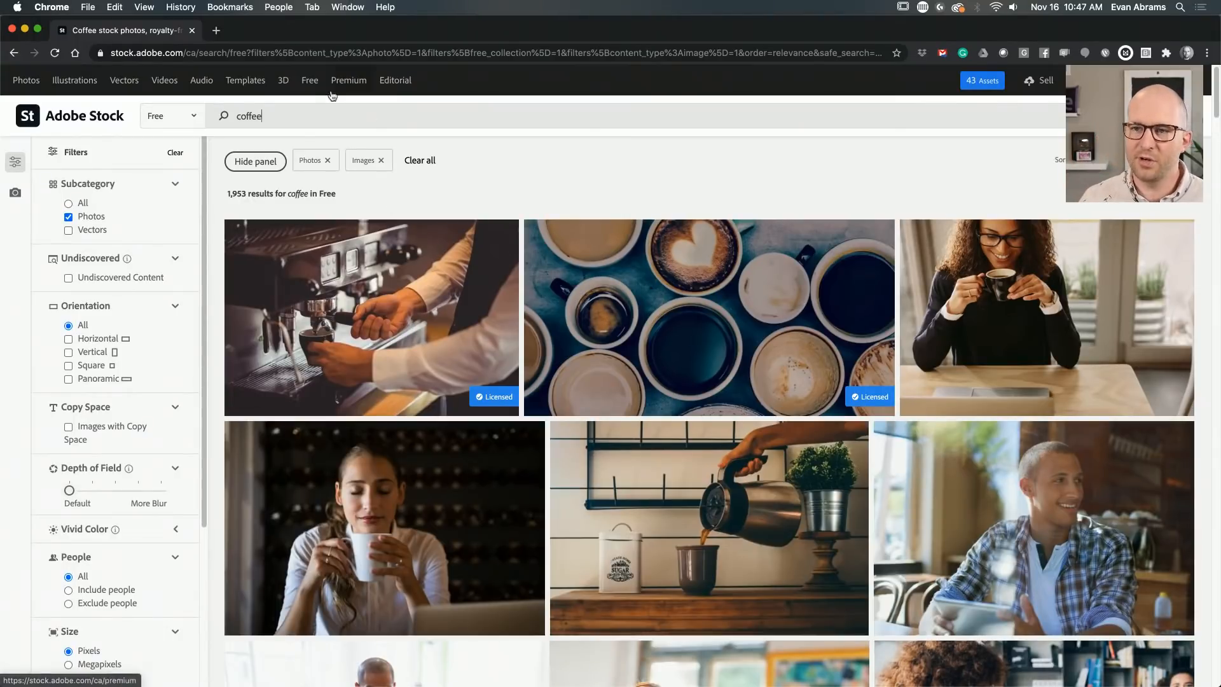
pyautogui.scroll(-20, 464, 248)
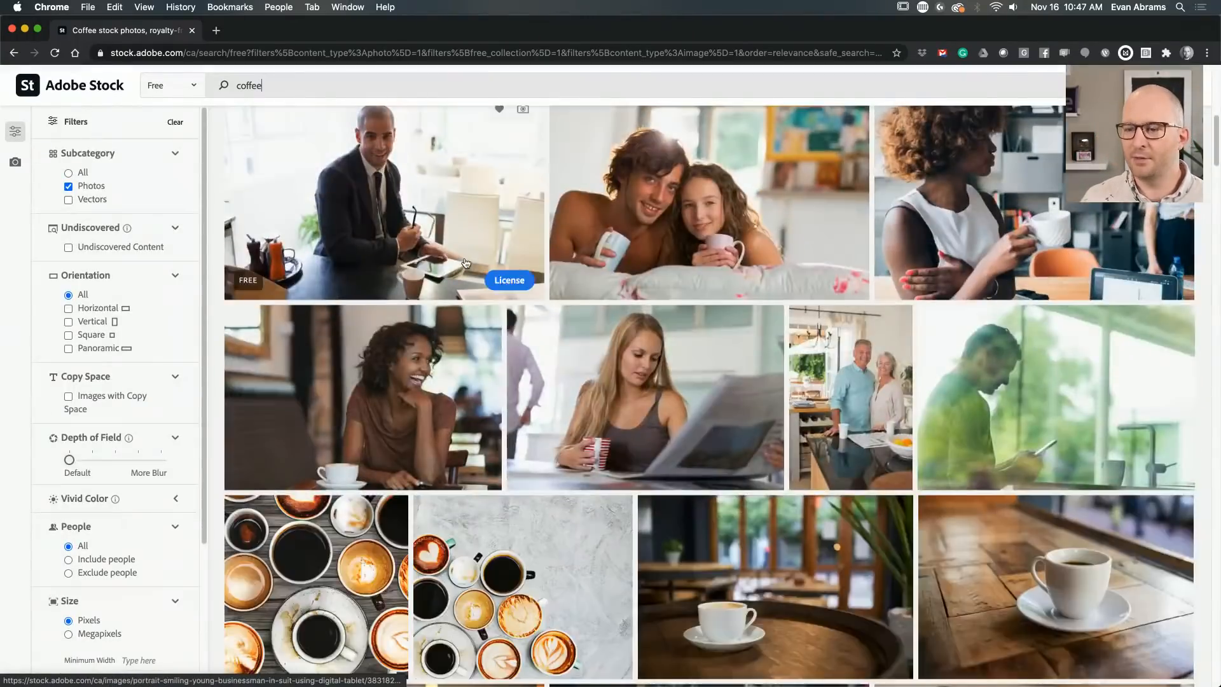
pyautogui.scroll(-20, 465, 260)
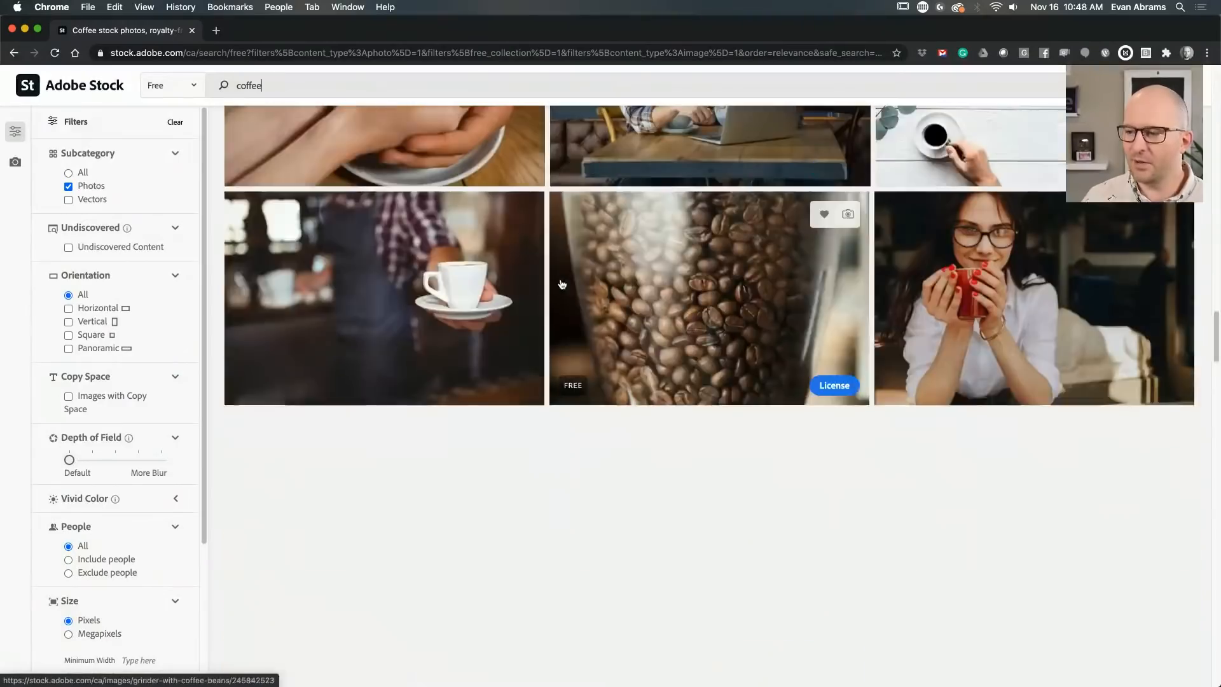
pyautogui.scroll(-20, 559, 283)
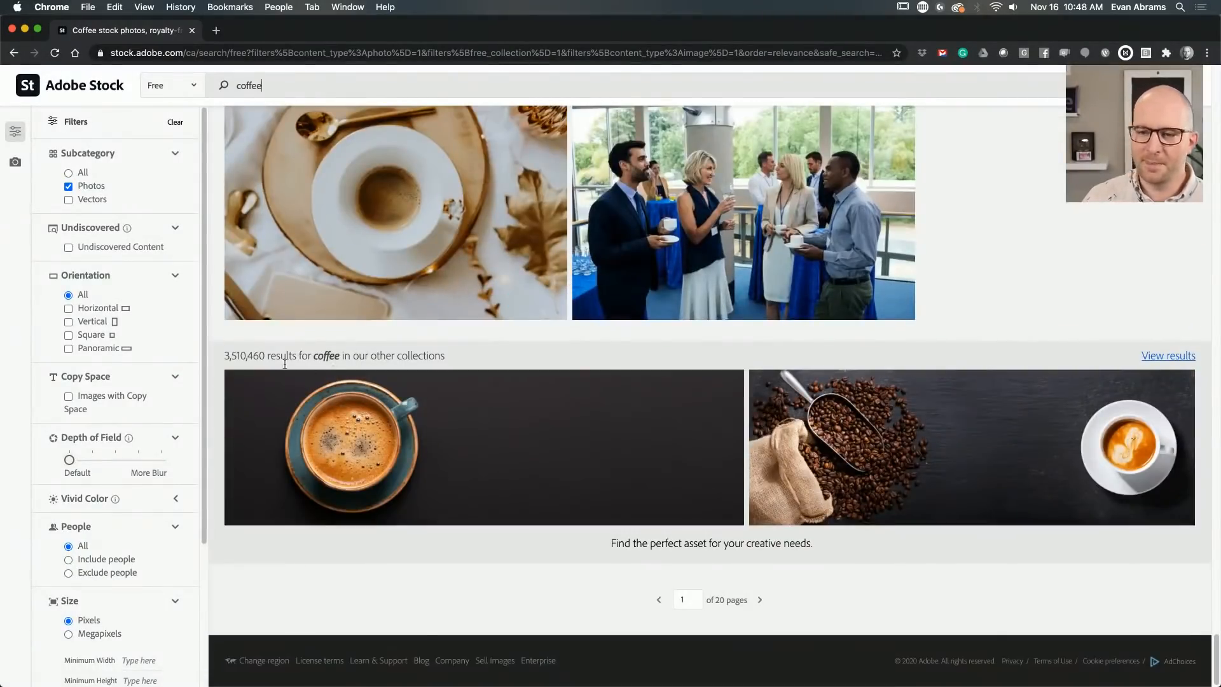
pyautogui.moveTo(266, 353); pyautogui.dragTo(223, 355)
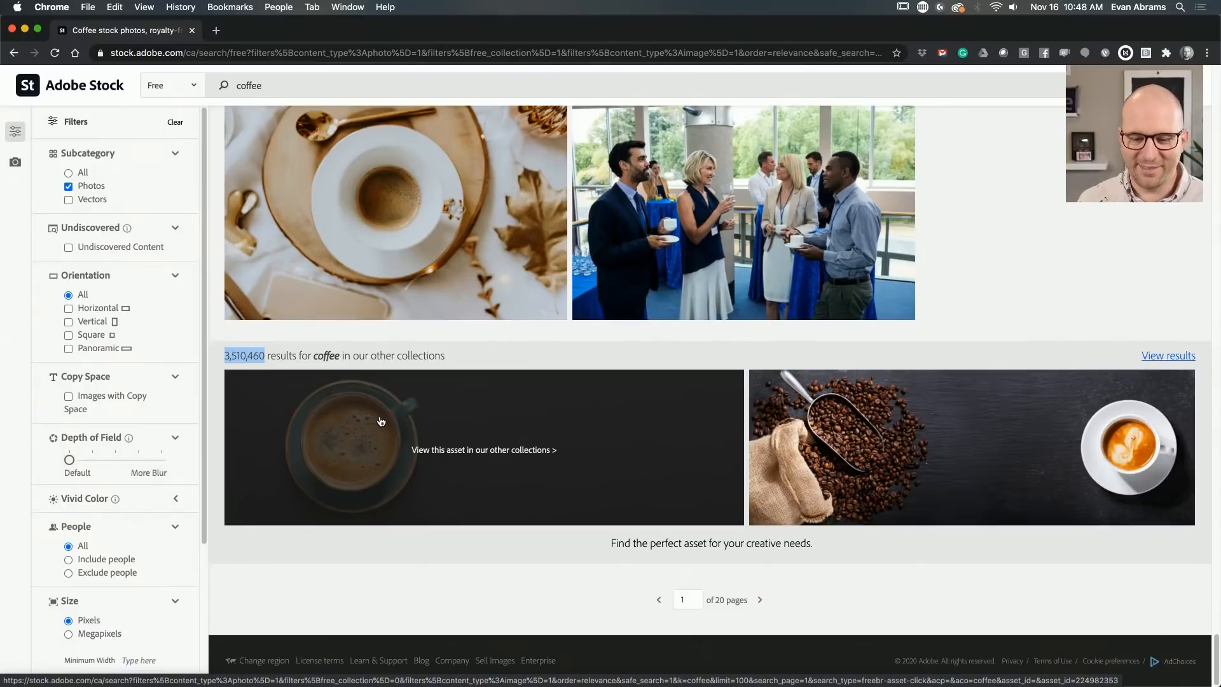
# Close the Adobe Stock page, switch back to After Effects, and close the Assembly and 1. It's Cherries! timelines
pyautogui.click(192, 30)
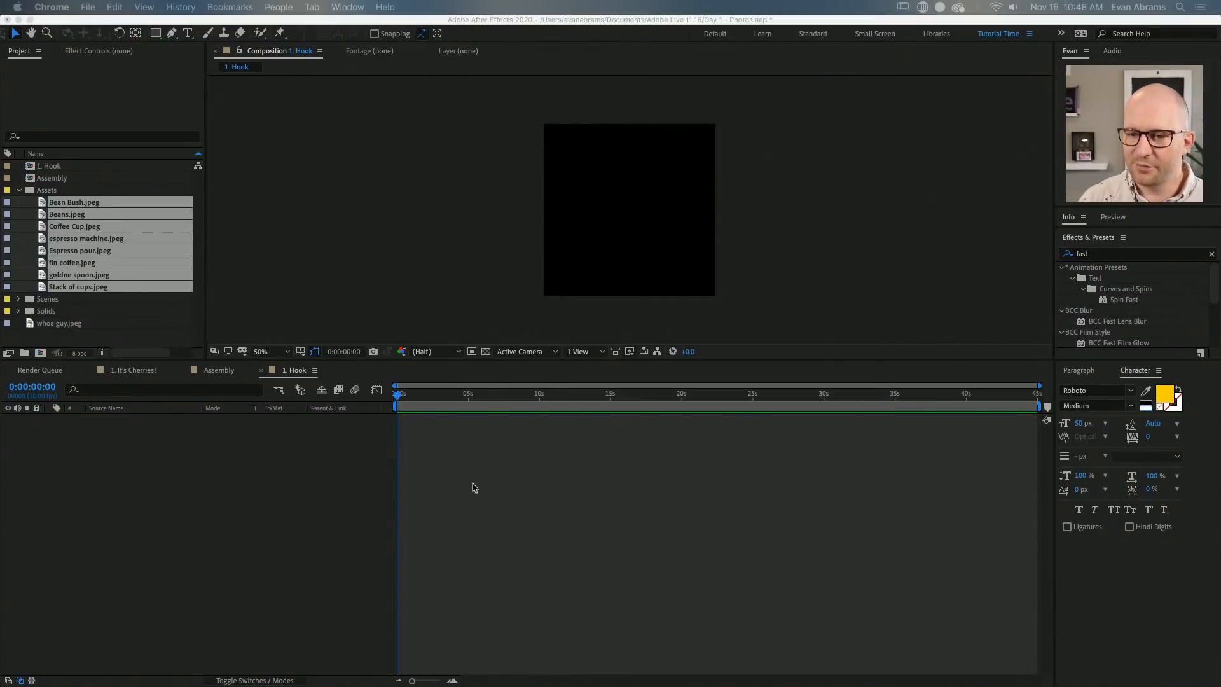
pyautogui.click(453, 514)
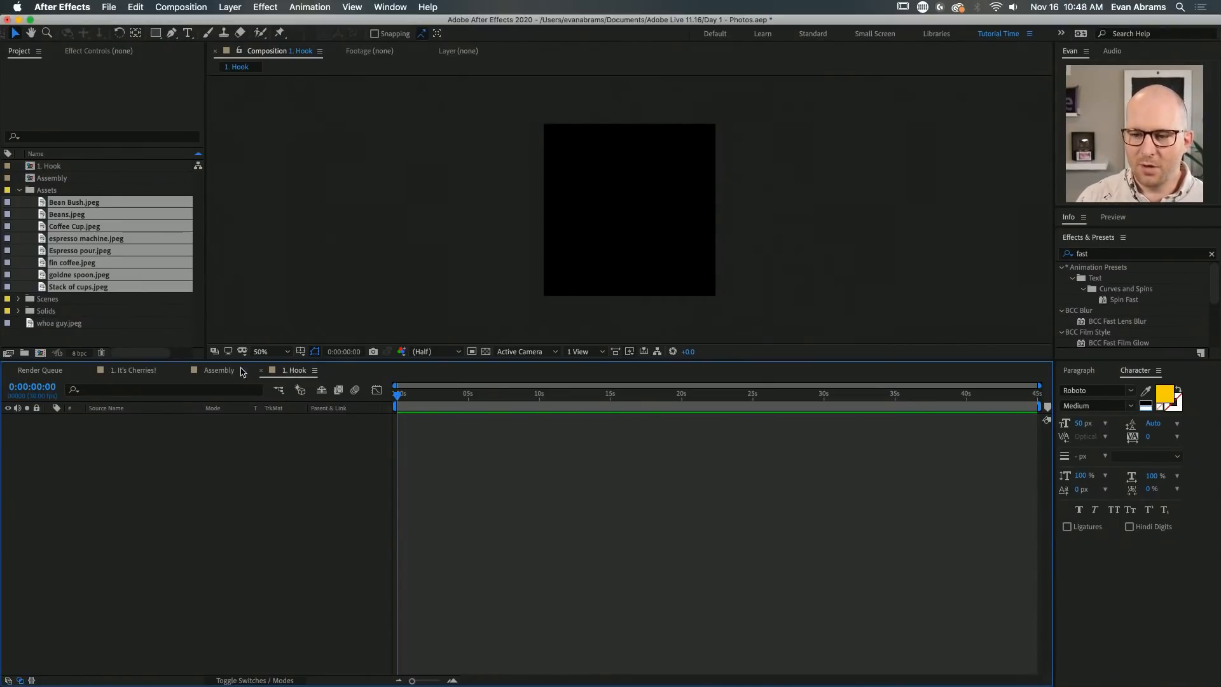
pyautogui.click(220, 372)
pyautogui.press('super+w')
pyautogui.click(136, 373)
pyautogui.press('super+w')
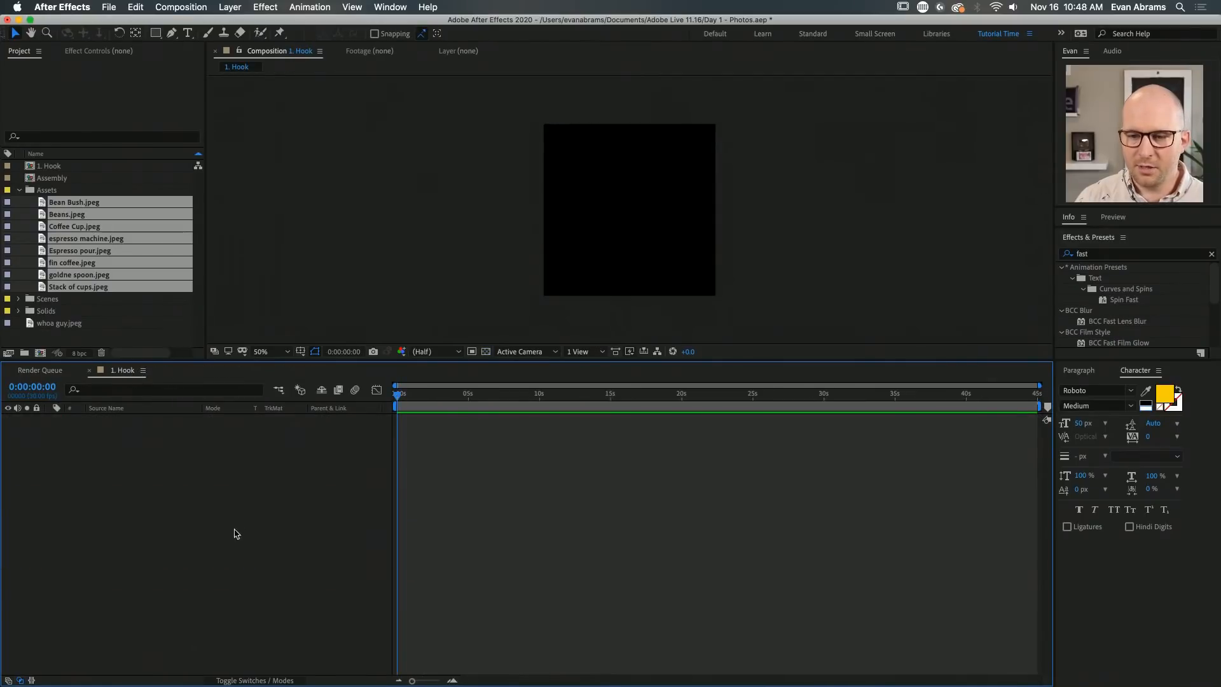
pyautogui.click(70, 192)
pyautogui.click(70, 180)
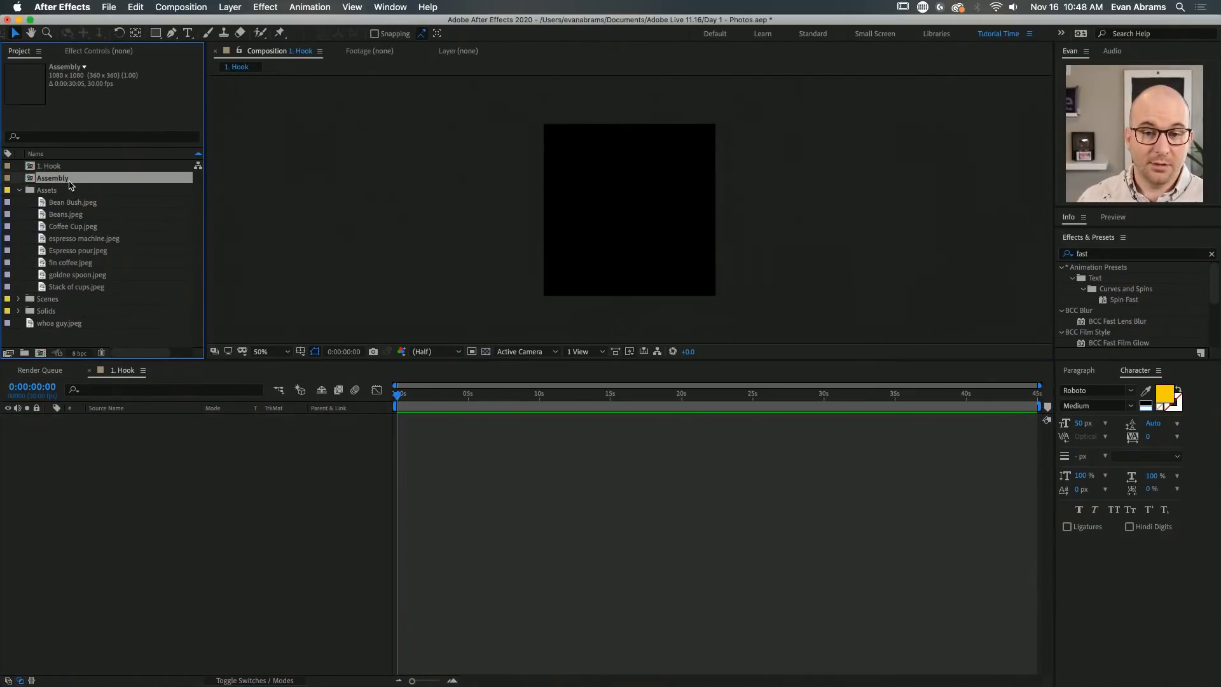
pyautogui.click(176, 562)
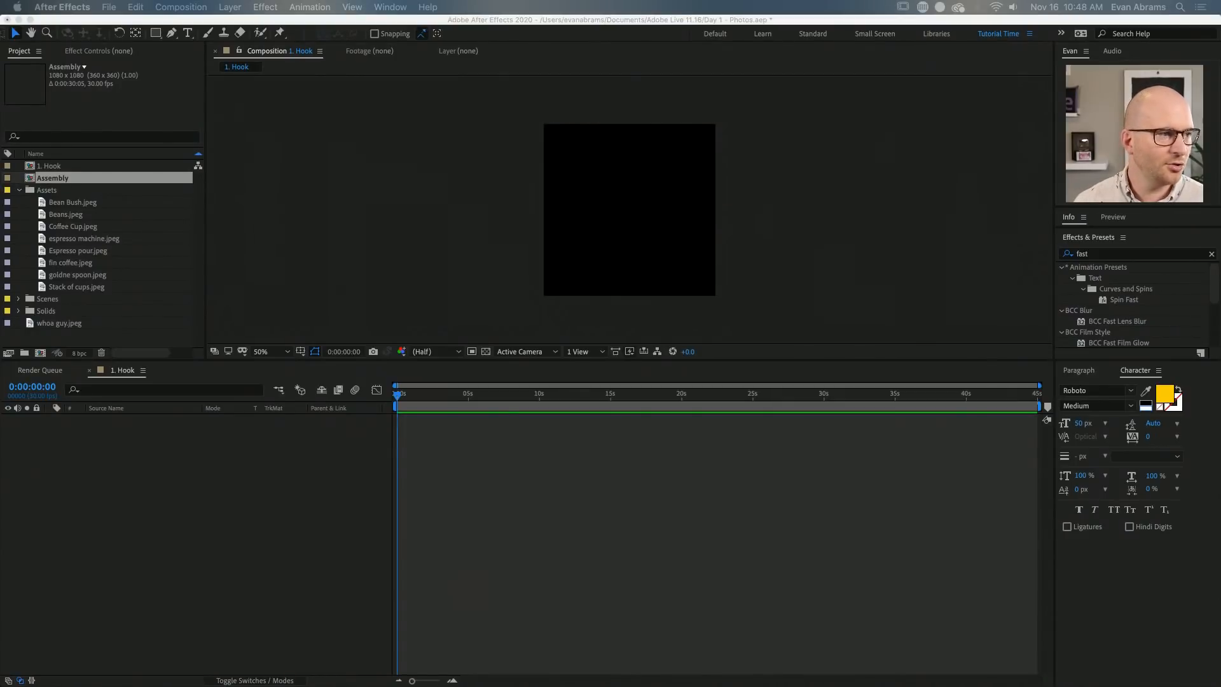
# Import many mugs.jpeg into the Assets folder and add it as a layer to the 1. Hook composition
pyautogui.moveTo(2, 230); pyautogui.dragTo(136, 291)
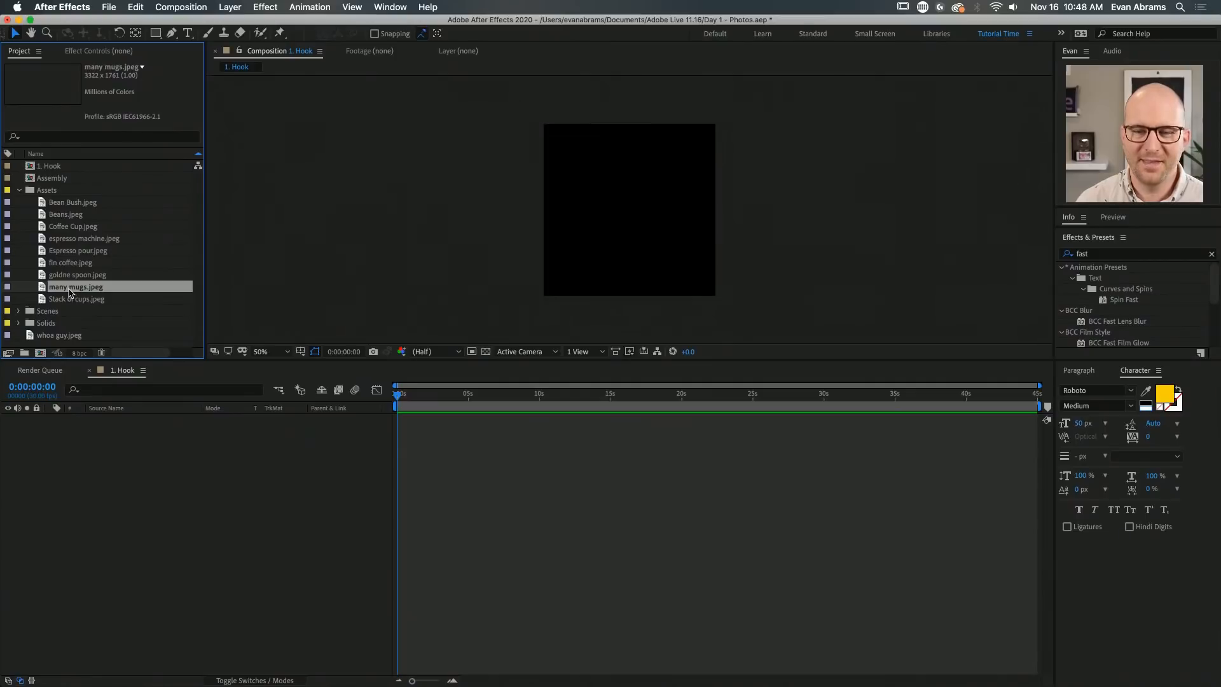
pyautogui.doubleClick(69, 287)
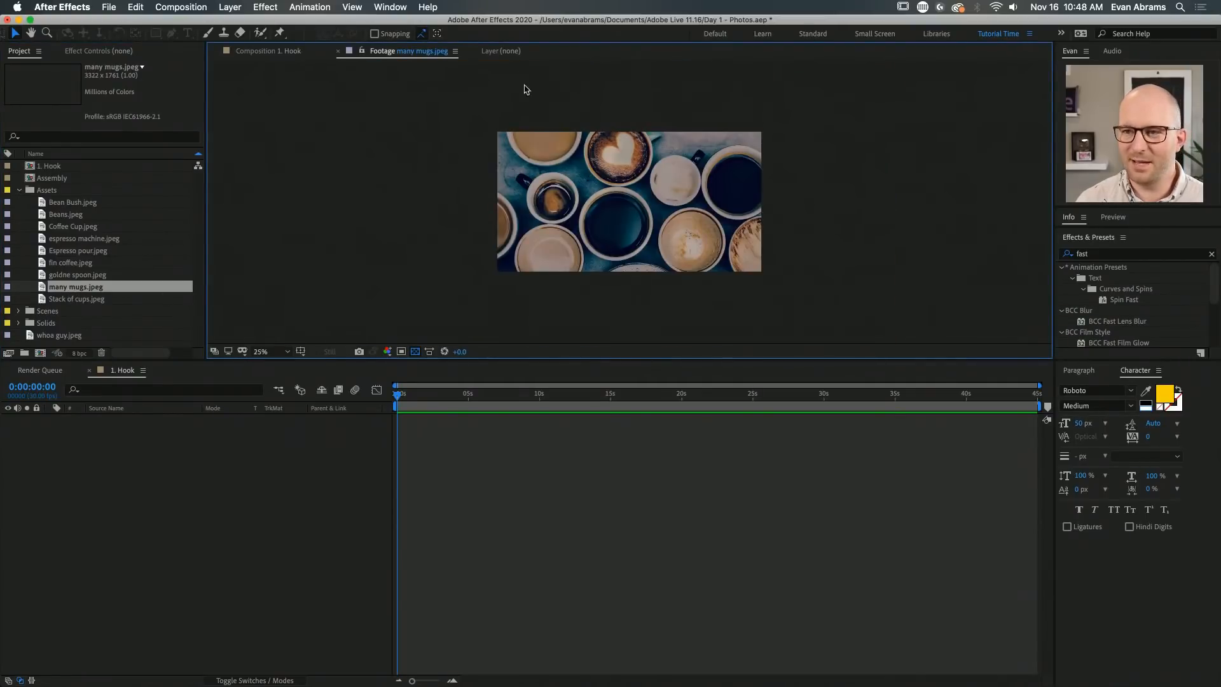
pyautogui.click(294, 54)
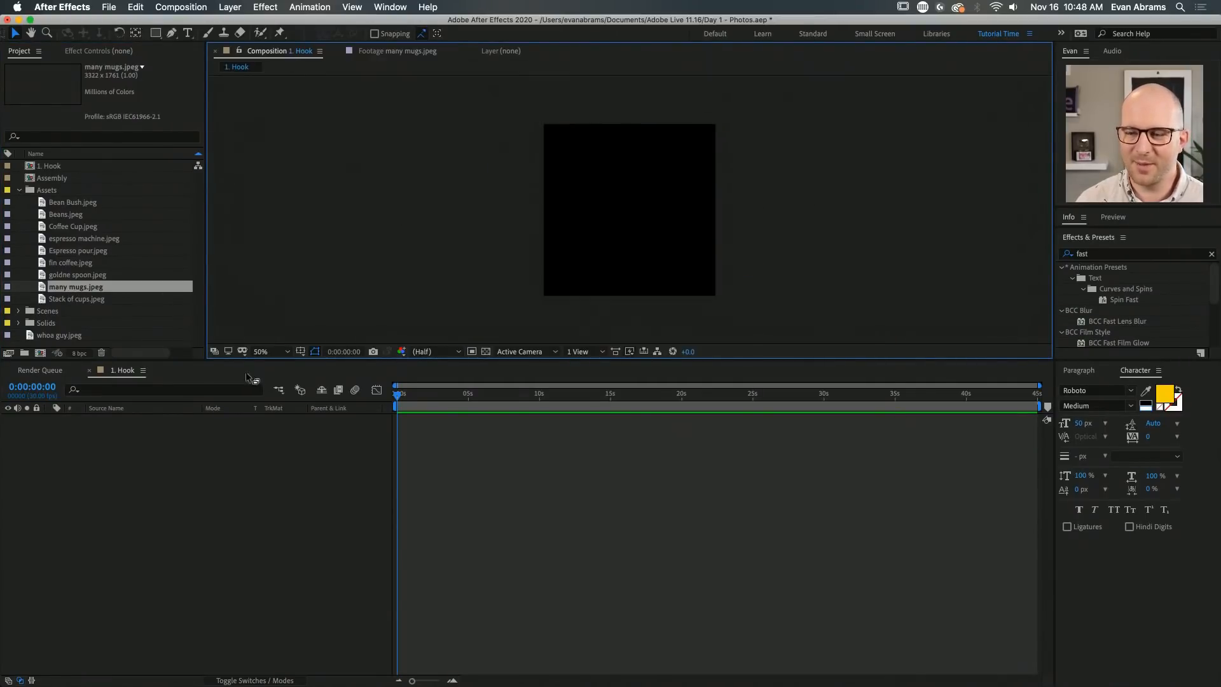
pyautogui.moveTo(95, 287); pyautogui.dragTo(223, 445)
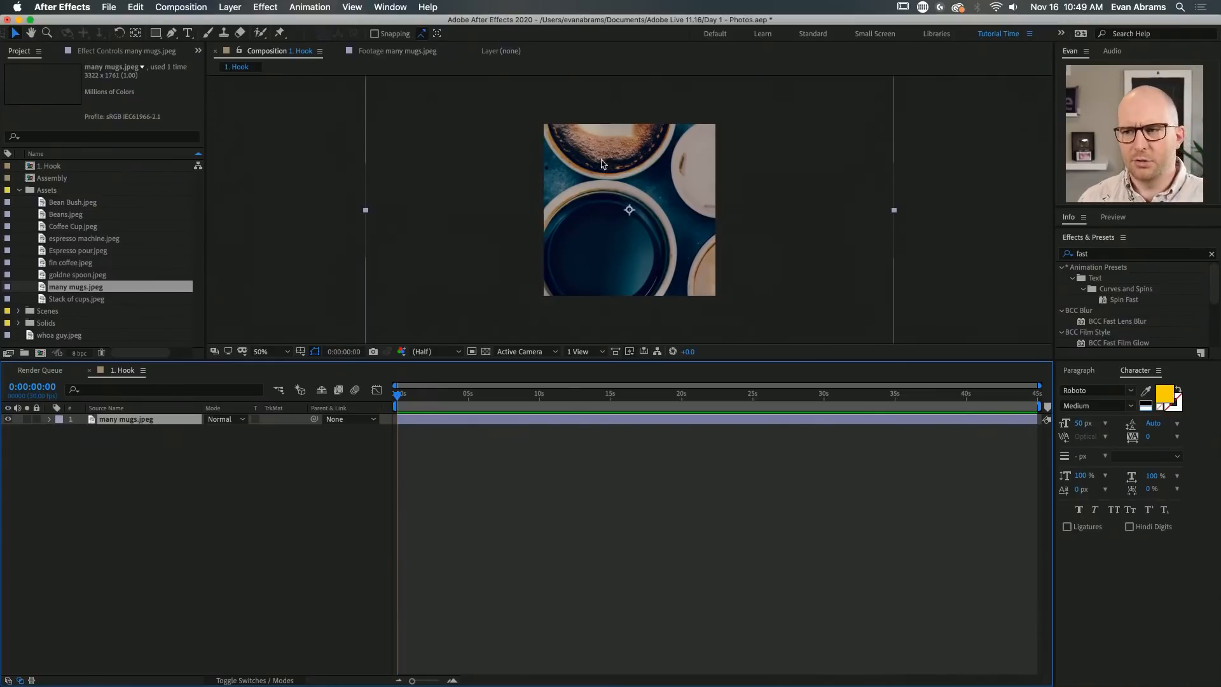
# Check the pixel dimensions of many mugs.jpeg in the project's Assets folder
pyautogui.click(98, 292)
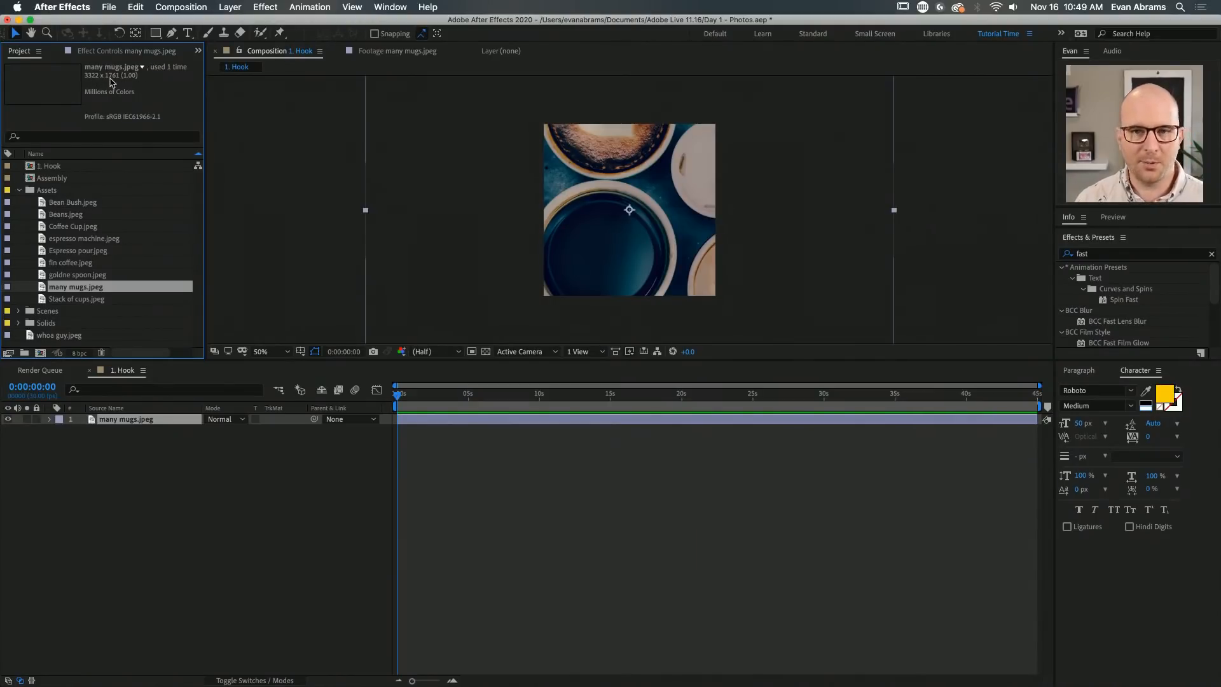
pyautogui.click(94, 277)
pyautogui.click(96, 286)
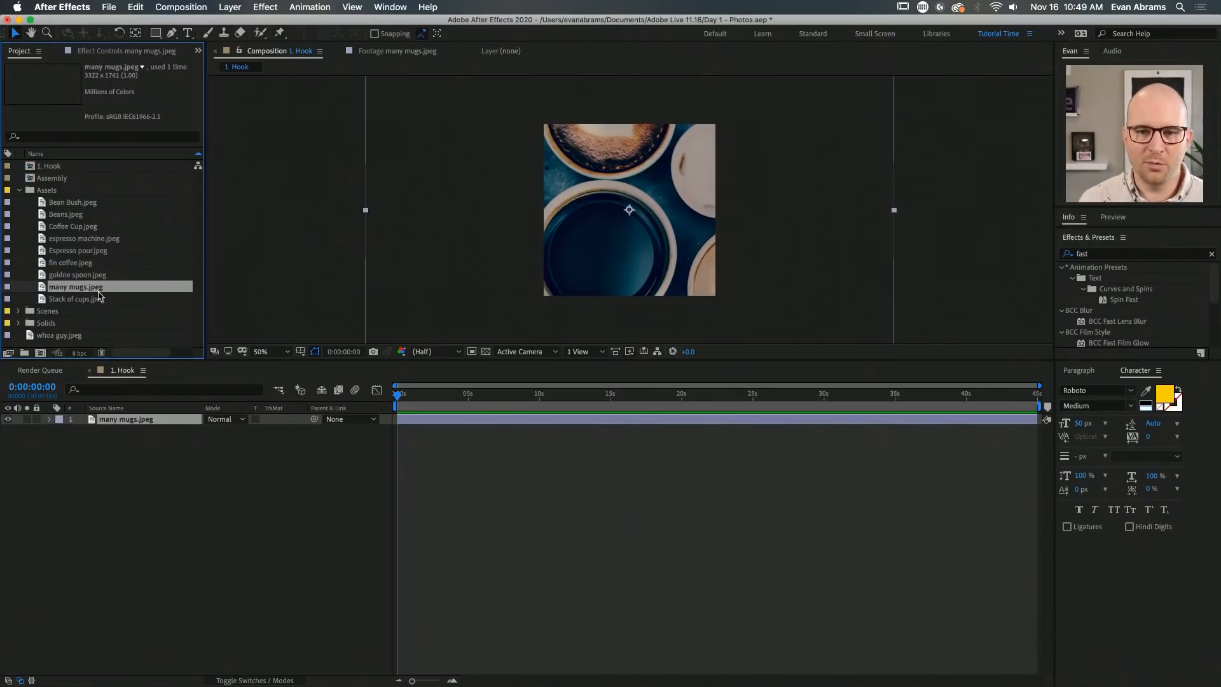
pyautogui.click(97, 298)
pyautogui.click(90, 291)
pyautogui.click(185, 430)
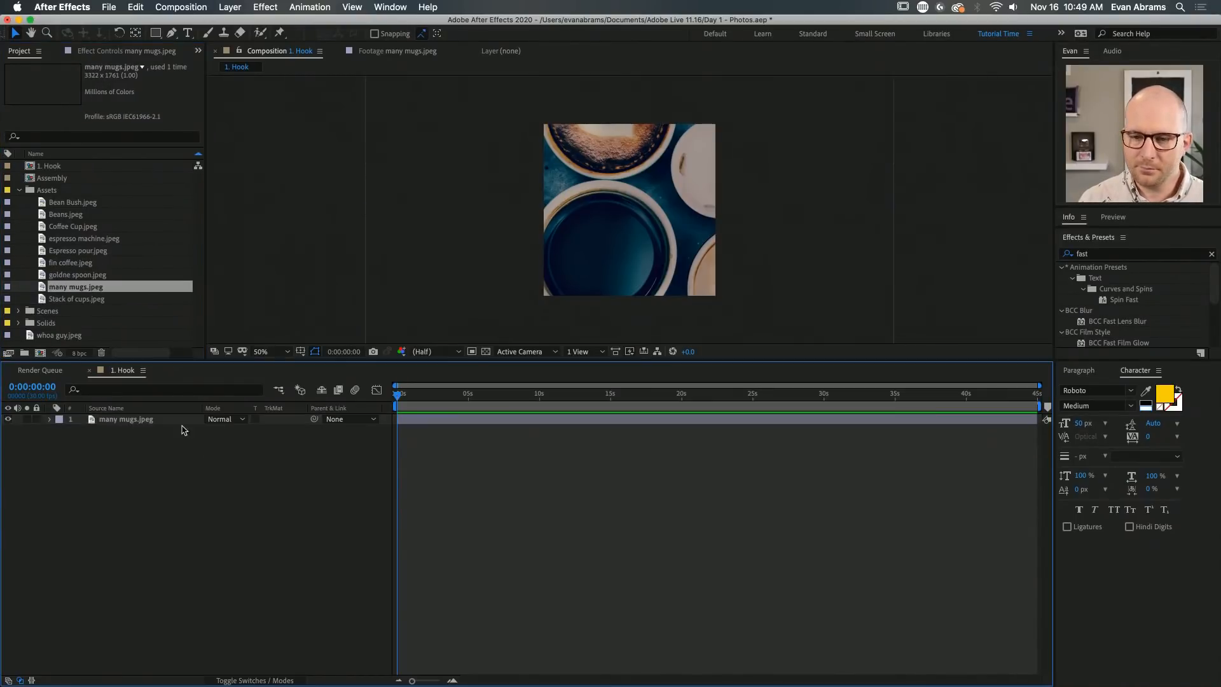
# Review the 1. Hook composition settings and available presets, keeping the Square 30fps preset
pyautogui.click(143, 370)
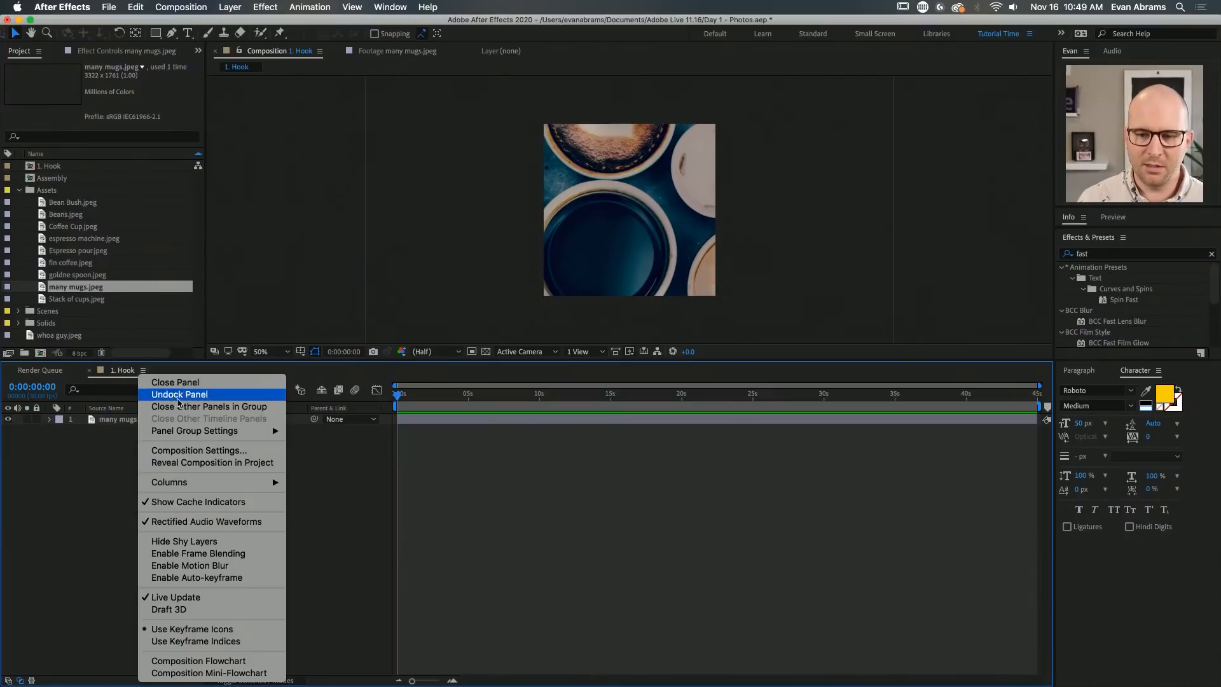
pyautogui.click(185, 450)
pyautogui.moveTo(664, 162); pyautogui.dragTo(348, 192)
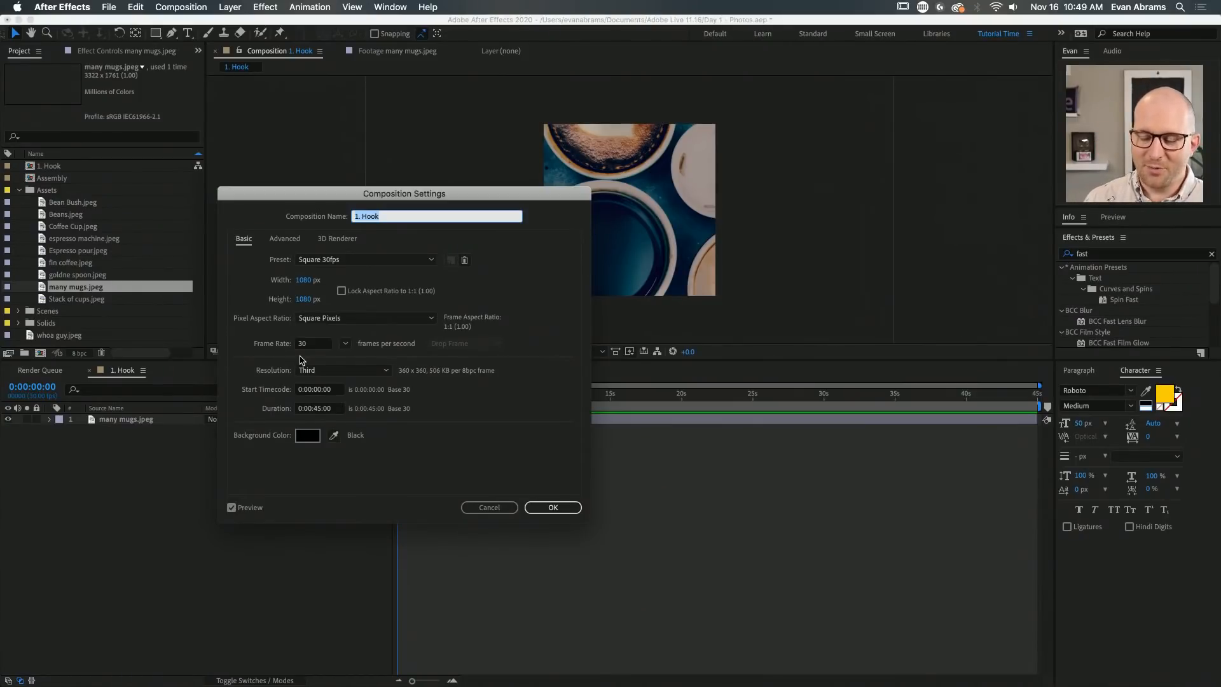
pyautogui.click(347, 260)
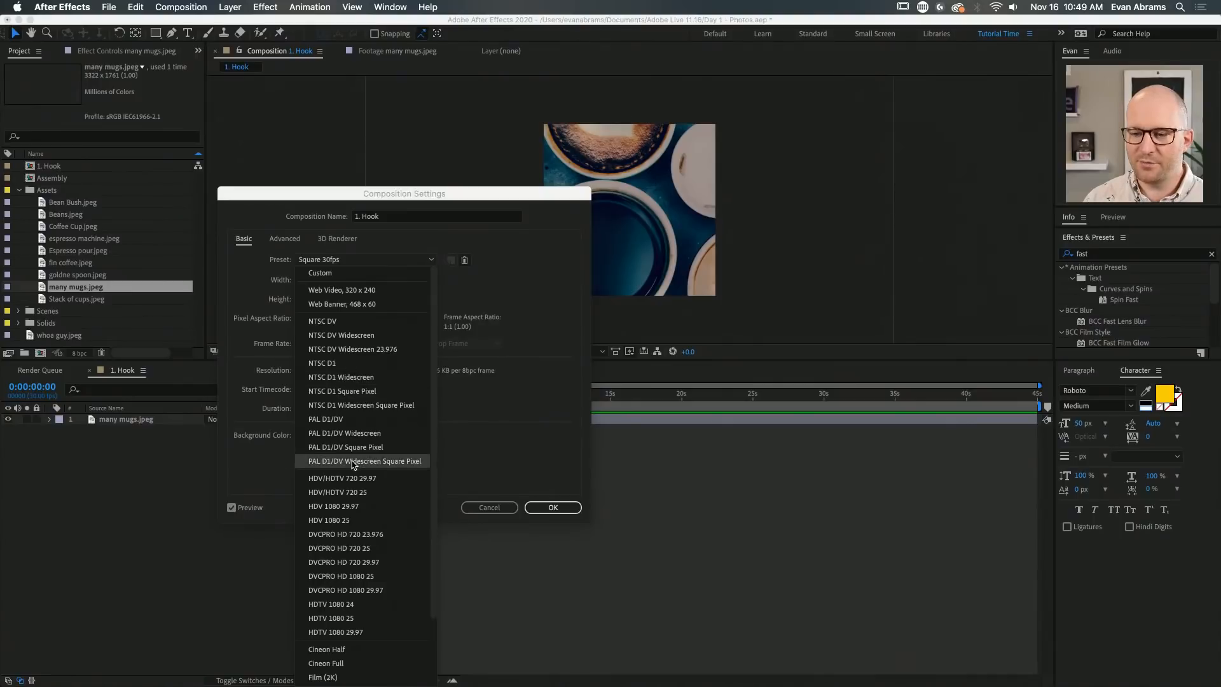
pyautogui.scroll(-3, 349, 534)
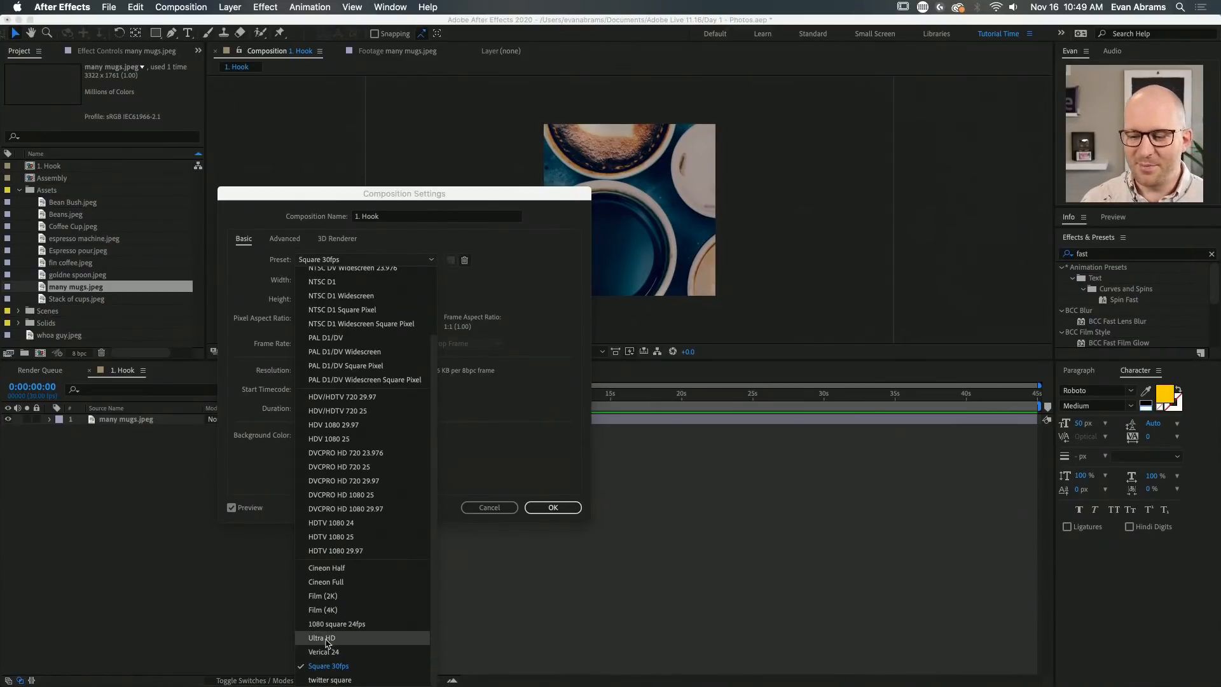
pyautogui.click(340, 665)
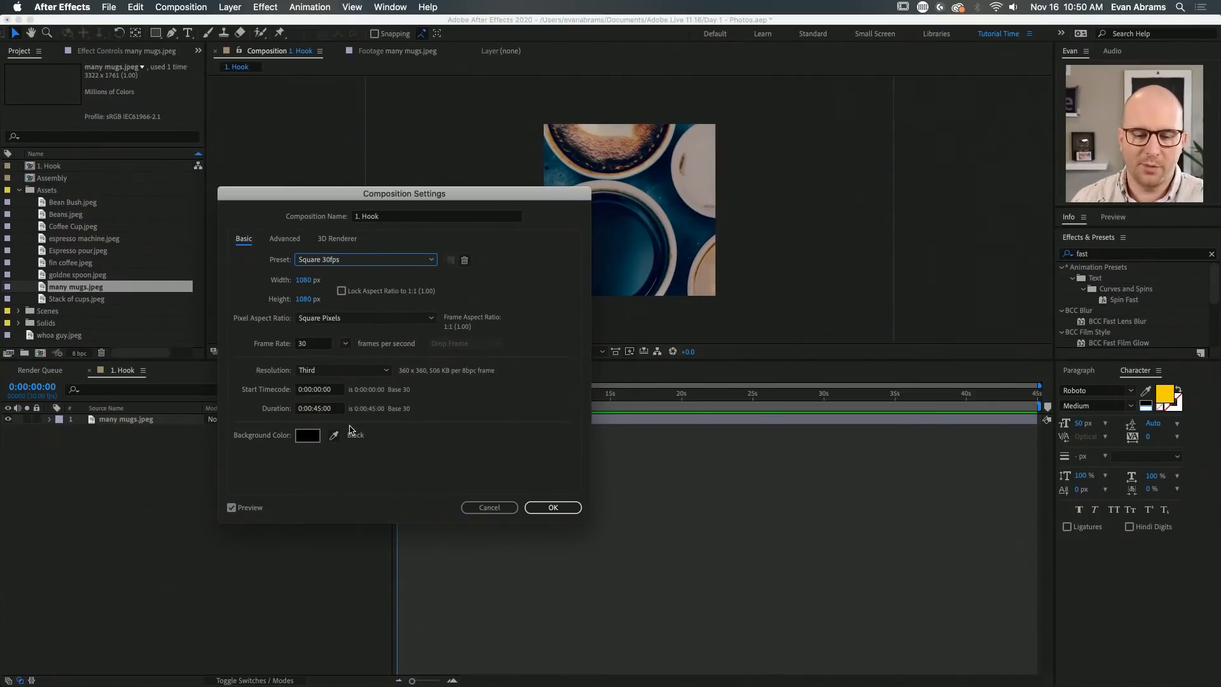
pyautogui.click(562, 507)
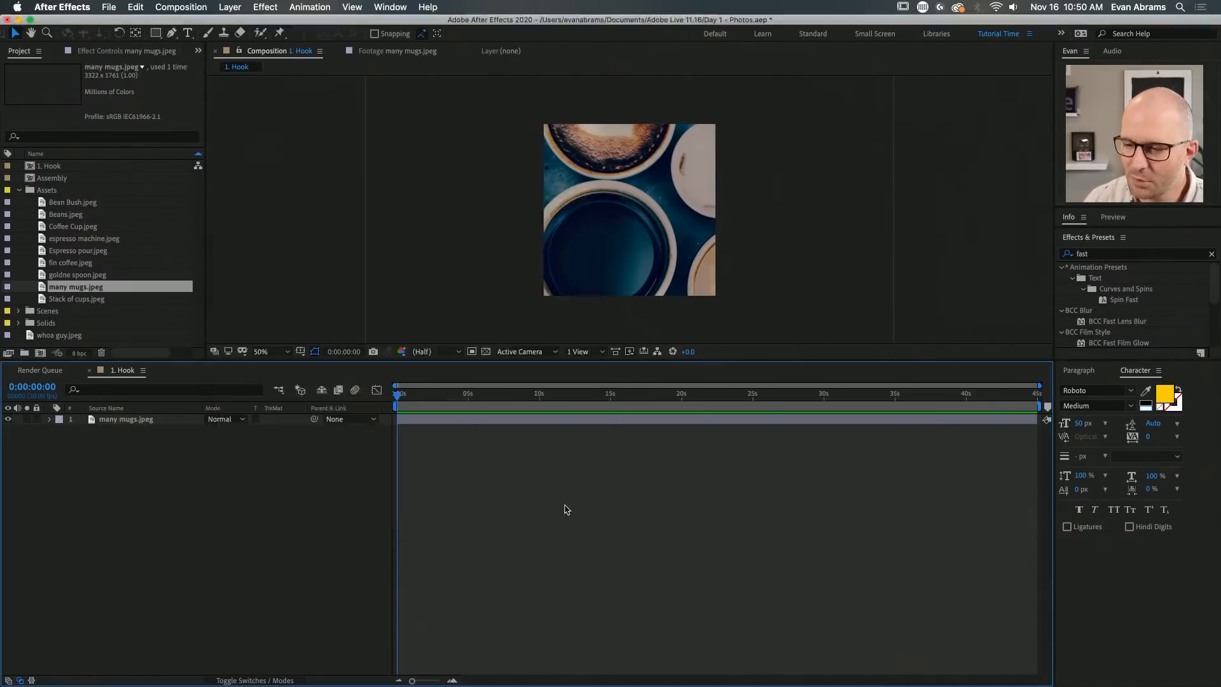
# Try scaling the many mugs.jpeg layer down around its centre in the 1. Hook composition, and undo the scaling
pyautogui.click(590, 422)
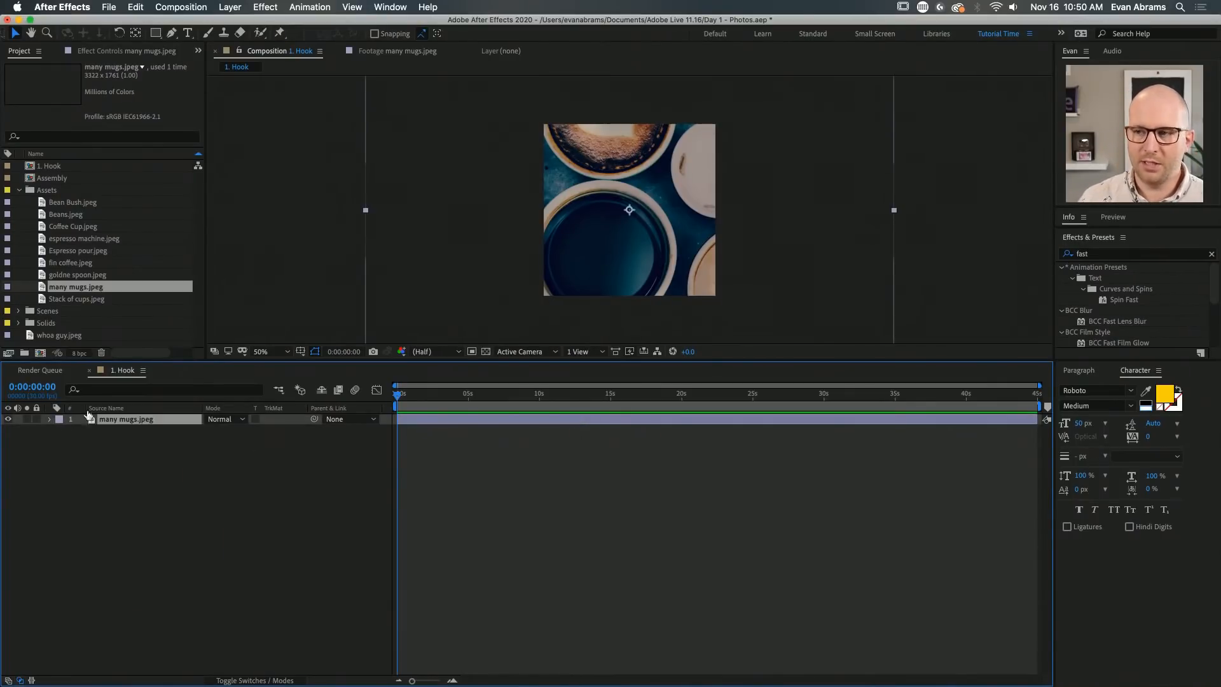
pyautogui.press(',')
pyautogui.press('.')
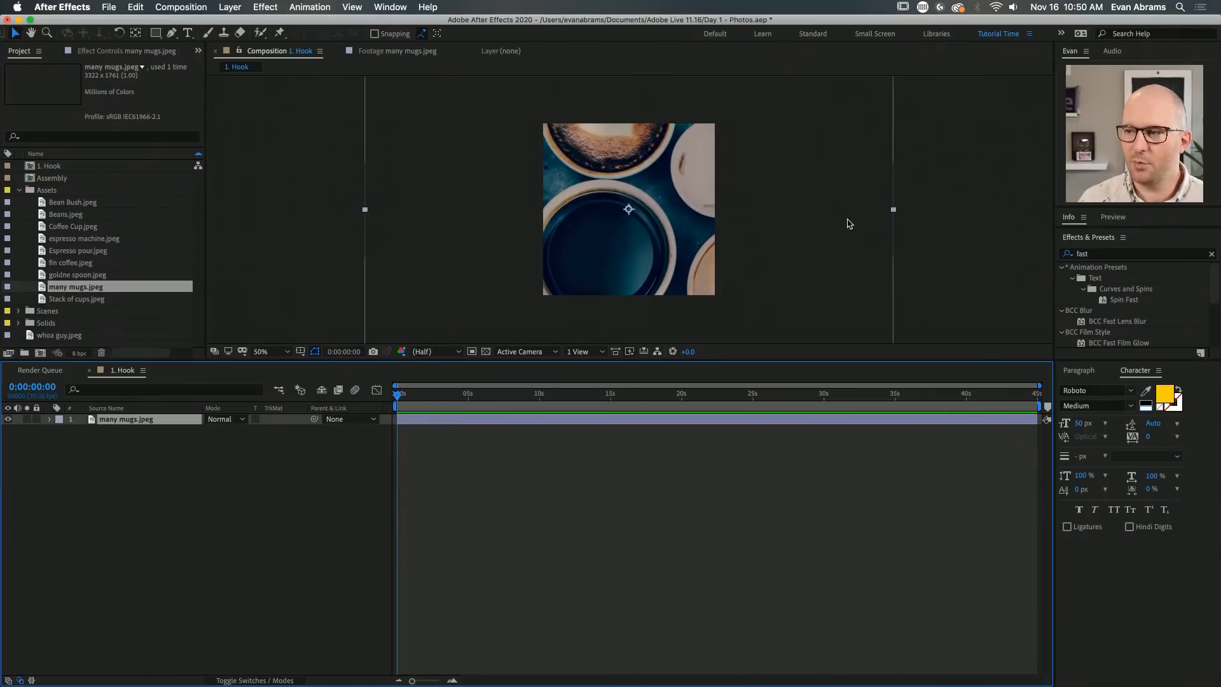
pyautogui.moveTo(894, 214); pyautogui.dragTo(813, 225)
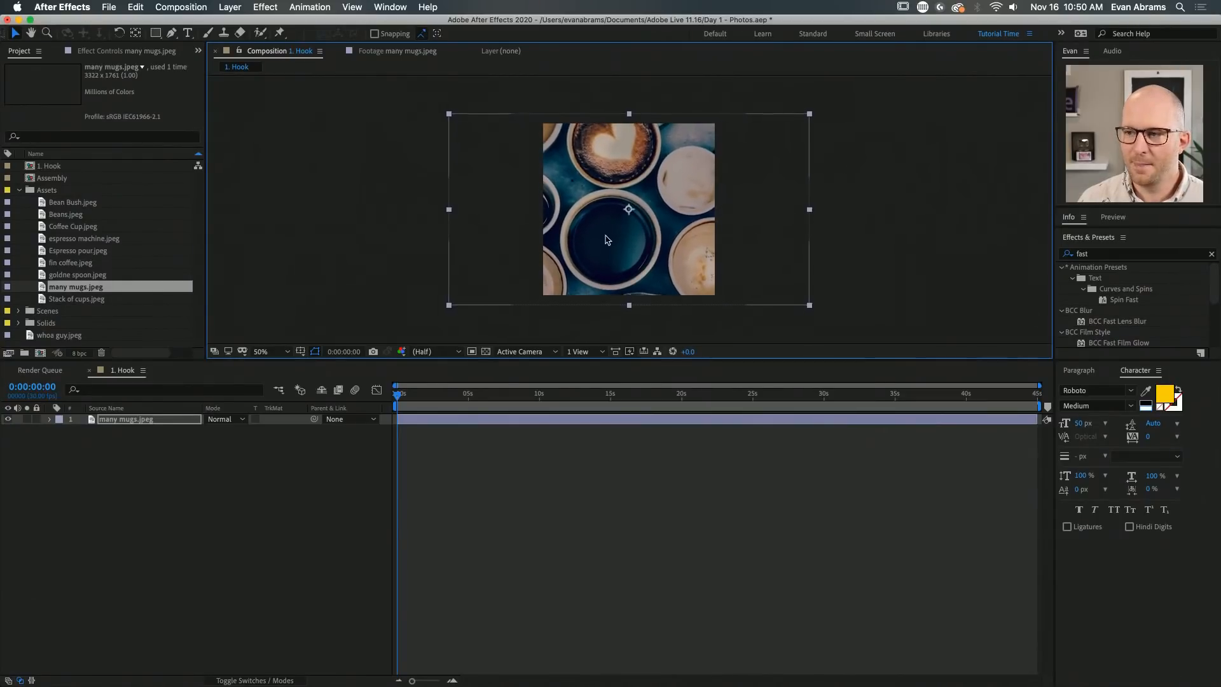
pyautogui.press('super+z')
# Reposition and scale down the many mugs.jpeg layer so the pale, dark and stained mugs on its right side fill the square frame
pyautogui.moveTo(627, 233); pyautogui.dragTo(707, 234)
pyautogui.moveTo(974, 210); pyautogui.dragTo(774, 214)
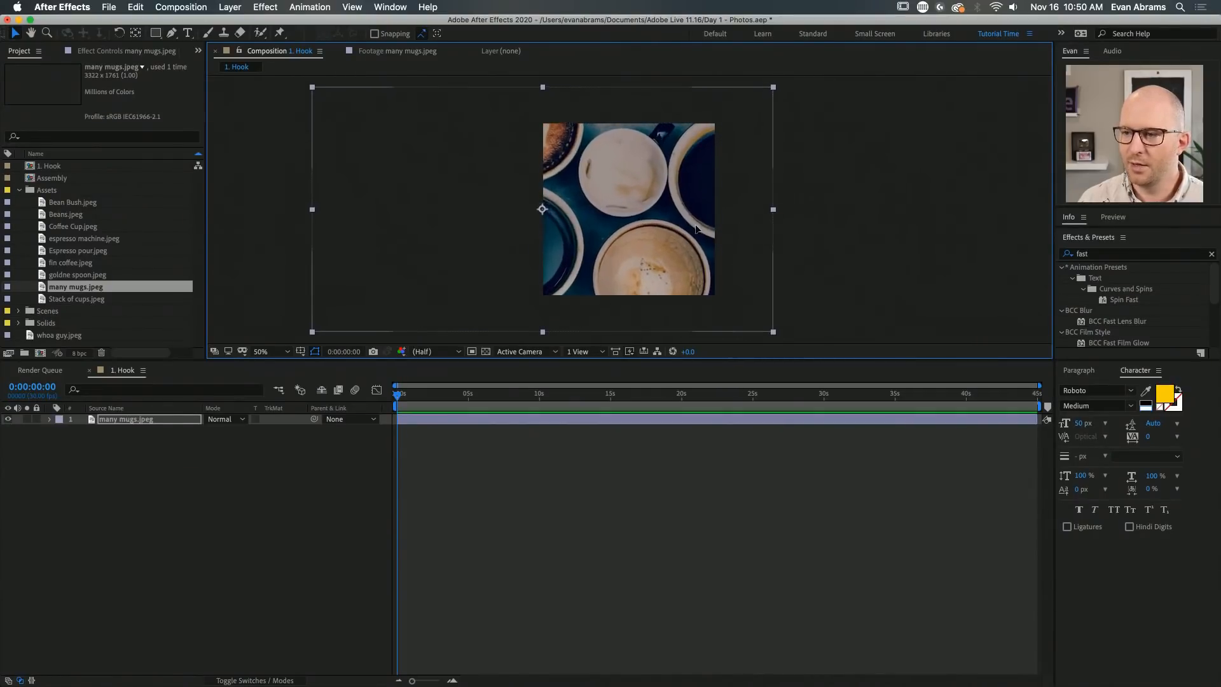
pyautogui.moveTo(708, 233); pyautogui.dragTo(679, 217)
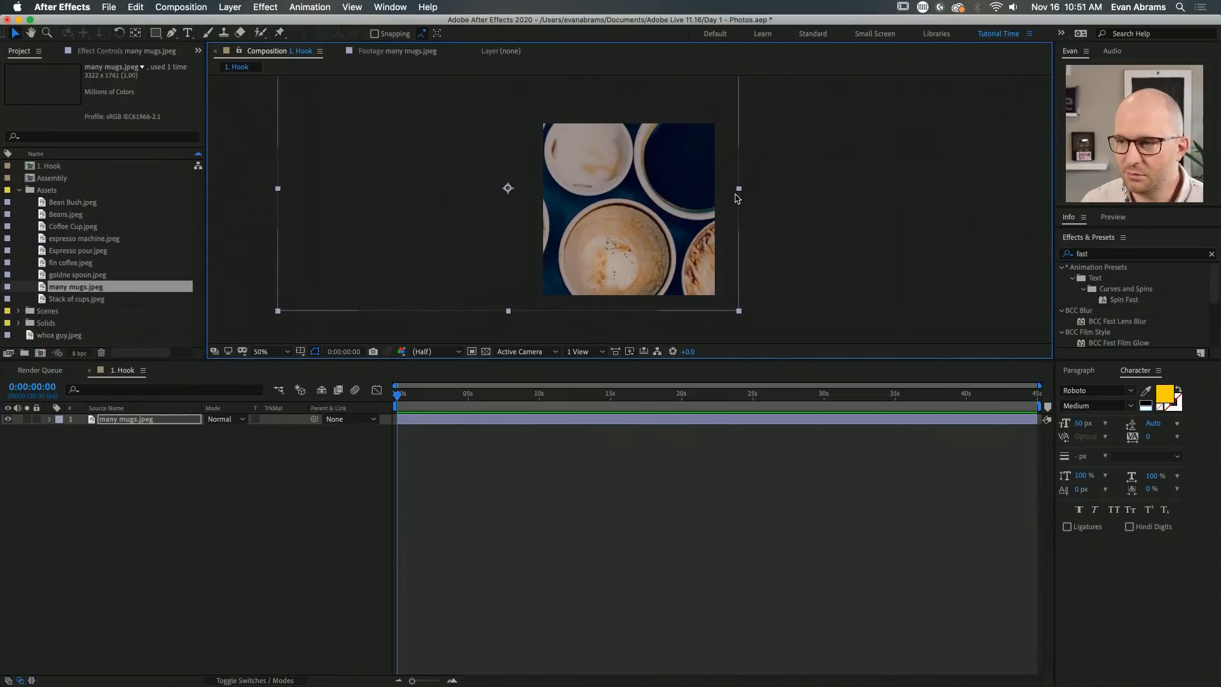
pyautogui.moveTo(736, 192); pyautogui.dragTo(633, 229)
pyautogui.click(538, 575)
pyautogui.press('.')
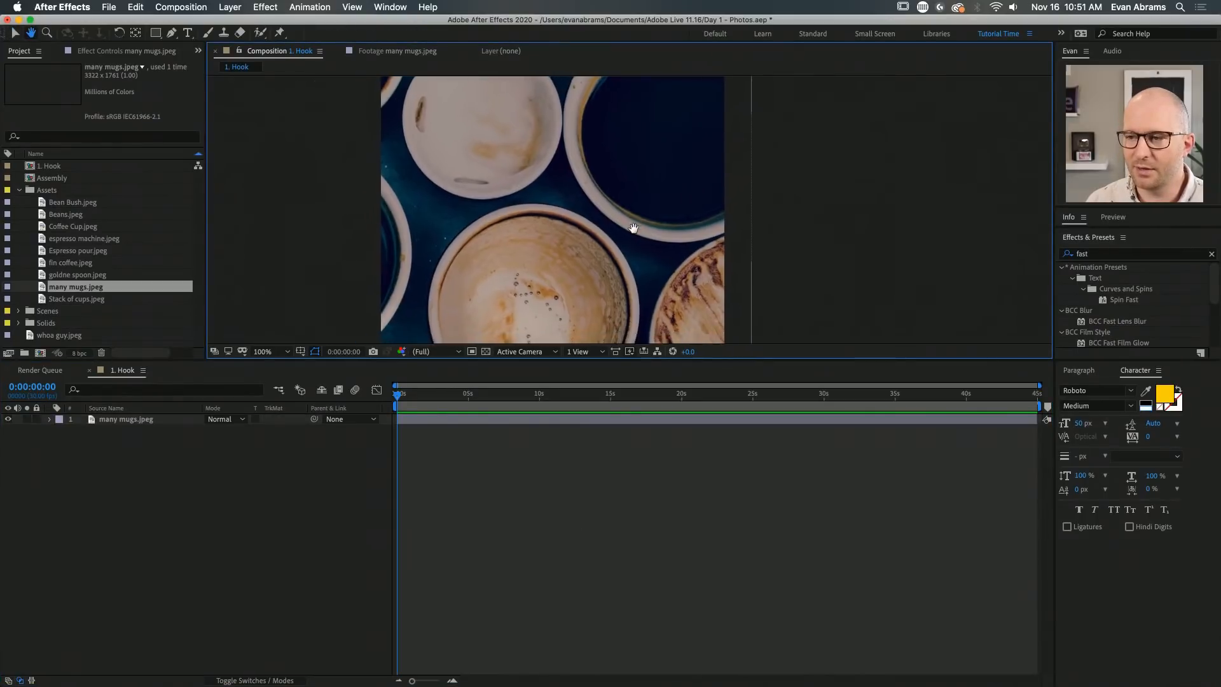
pyautogui.press(',')
pyautogui.click(457, 534)
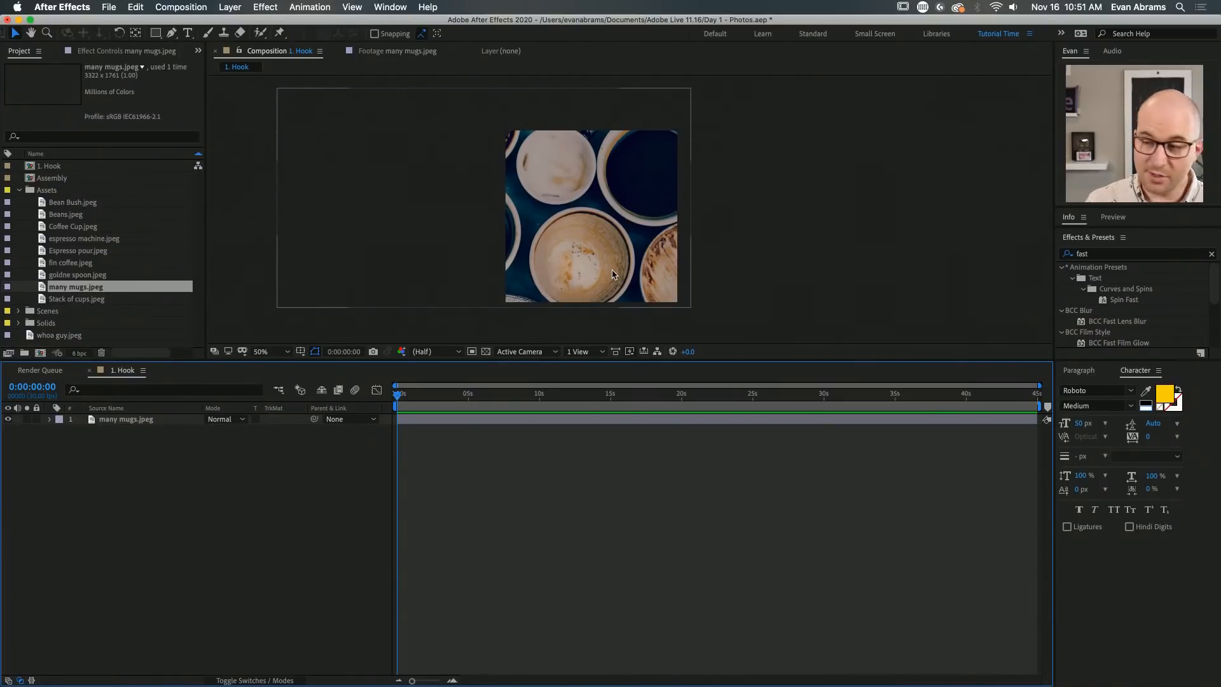
# Add a text layer reading "Coffee Facts" over the mugs photo and return to the Selection tool
pyautogui.click(189, 35)
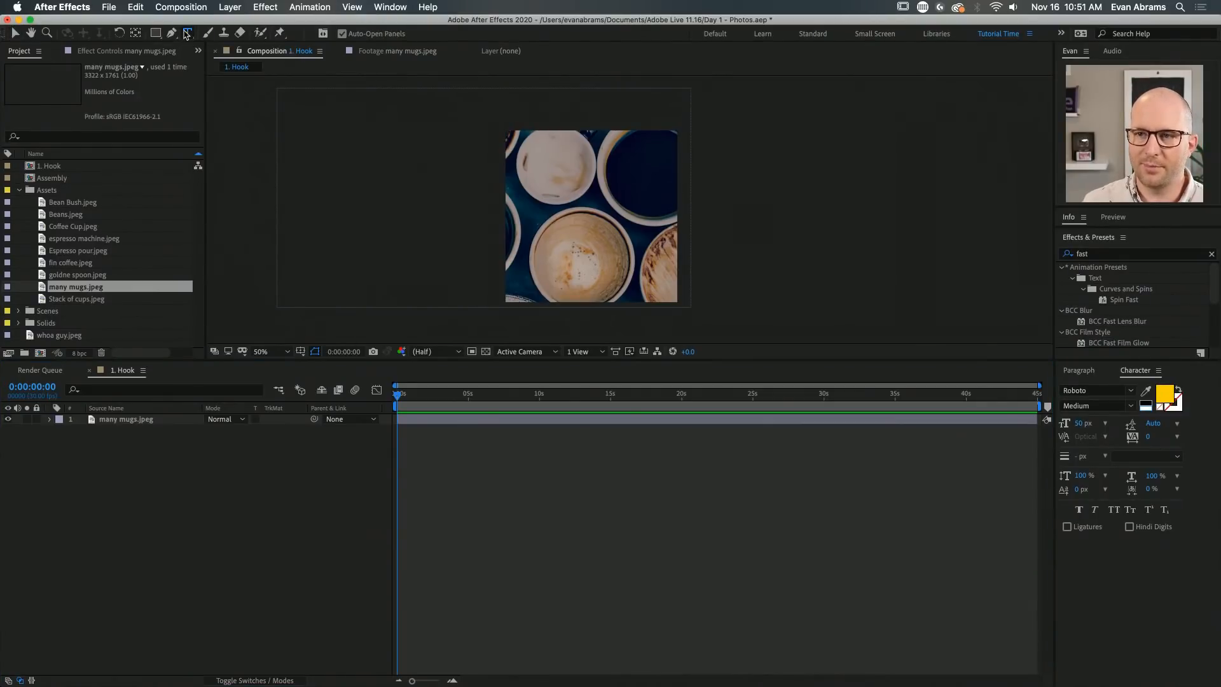
pyautogui.click(556, 207)
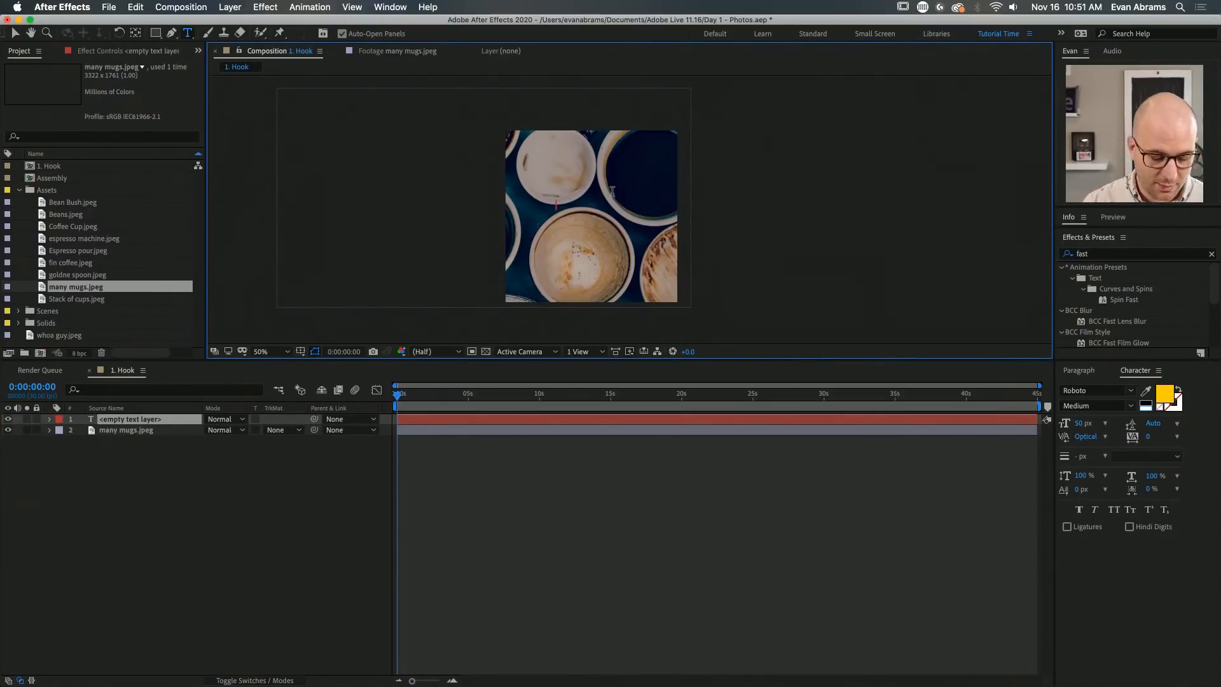
pyautogui.write('Coffee Facts')
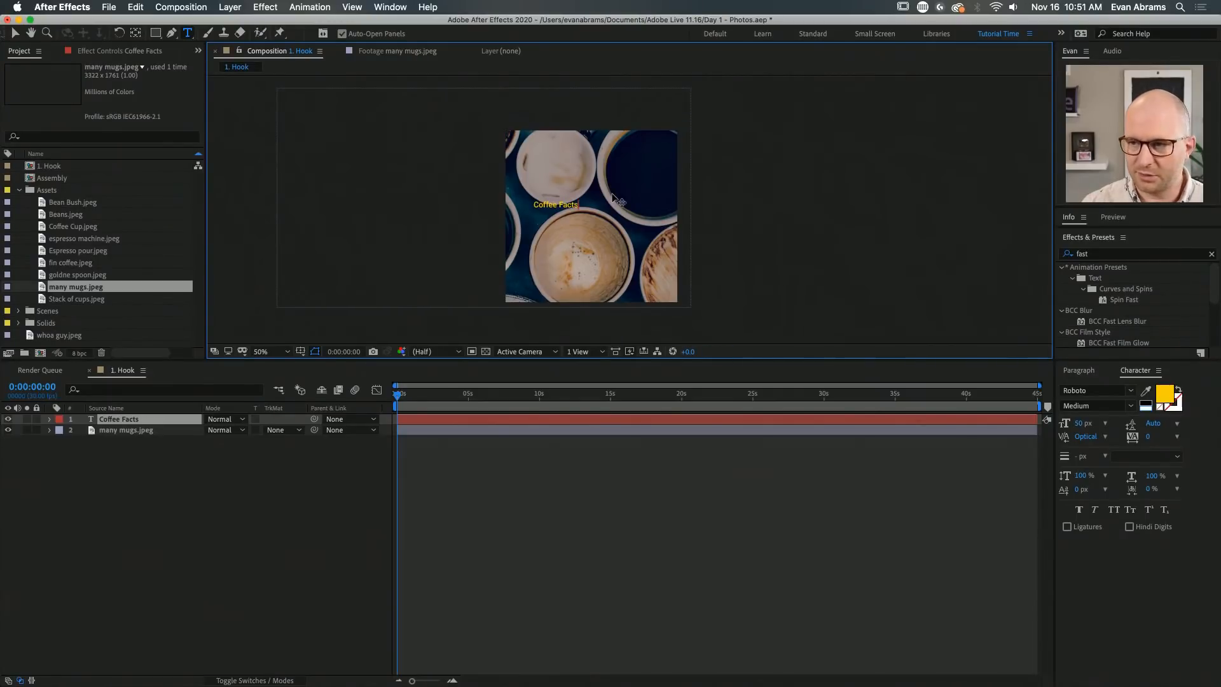
pyautogui.press('KP_Enter')
pyautogui.press('v')
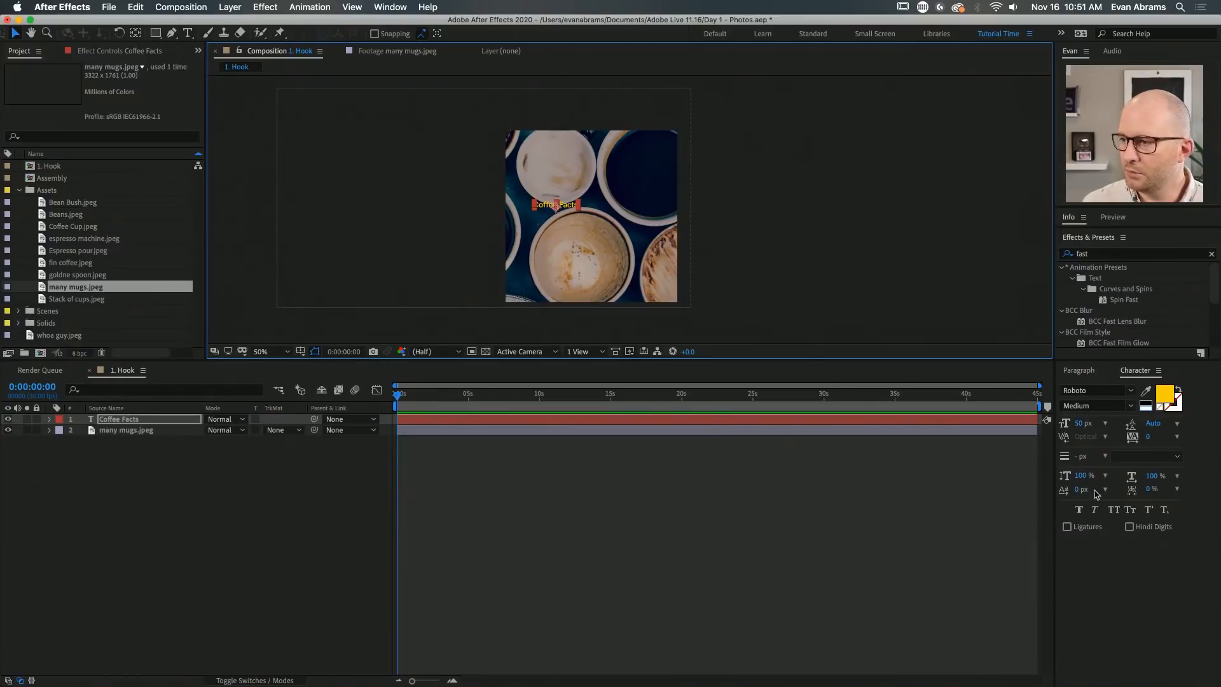
# Set the Coffee Facts text's font size to 100 px
pyautogui.click(390, 7)
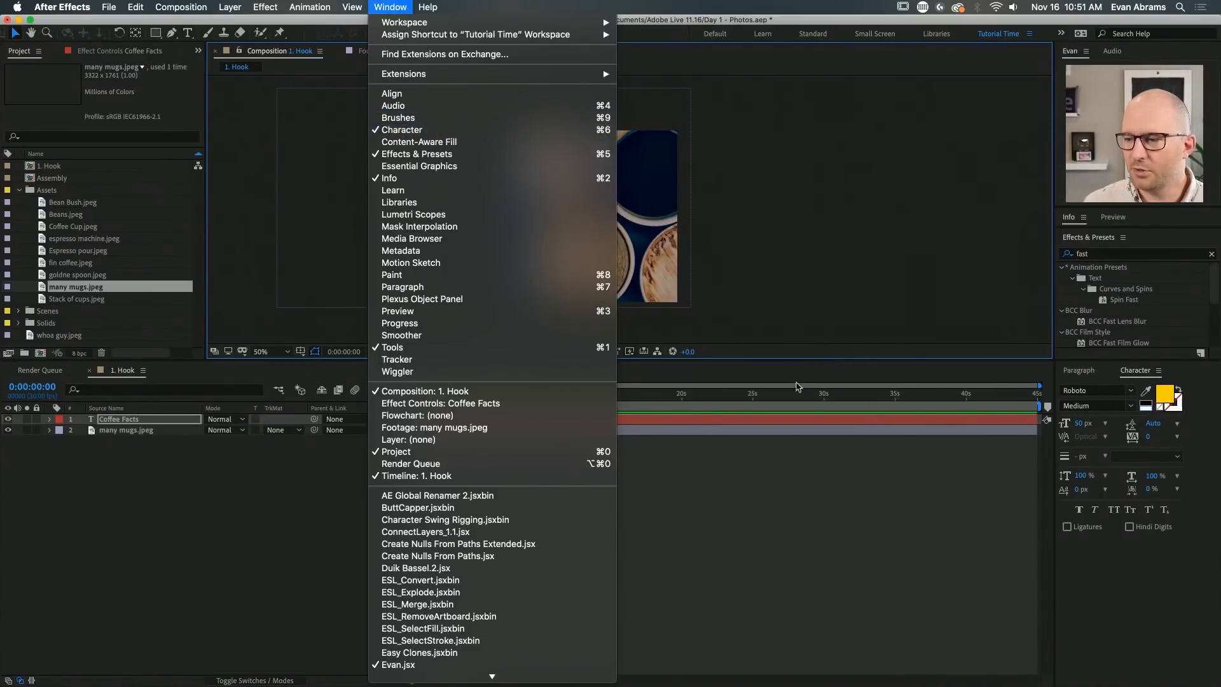
pyautogui.click(814, 424)
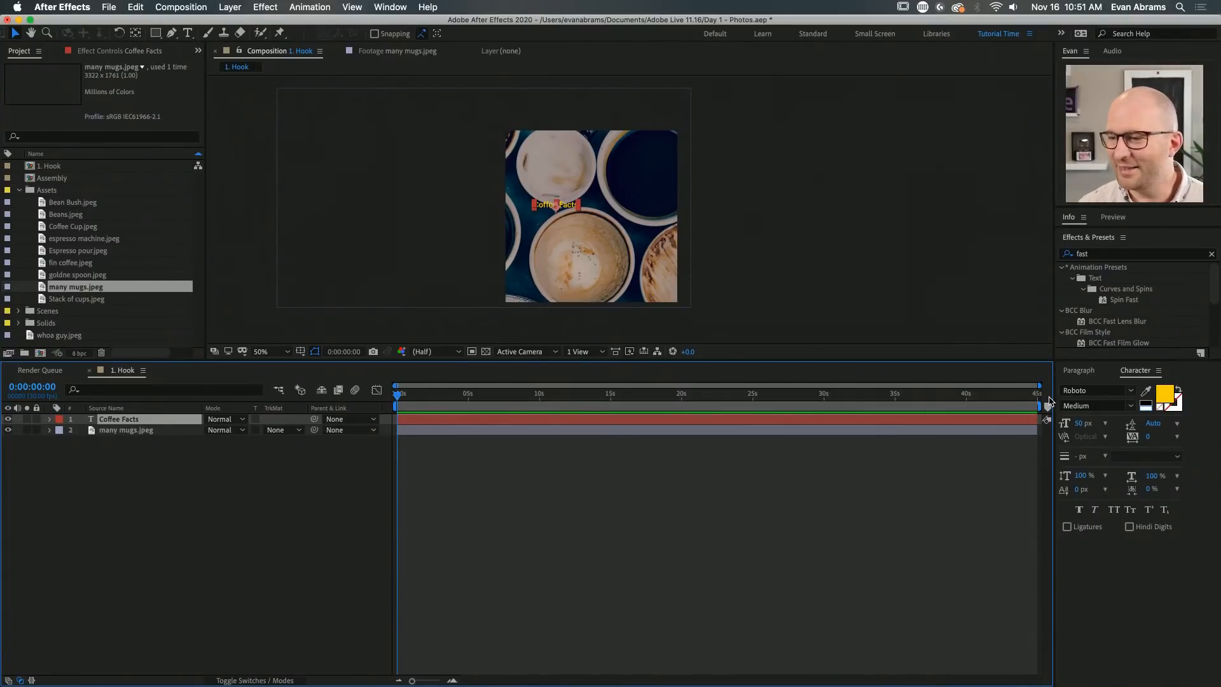
pyautogui.click(1078, 423)
pyautogui.write('10')
pyautogui.press('Return')
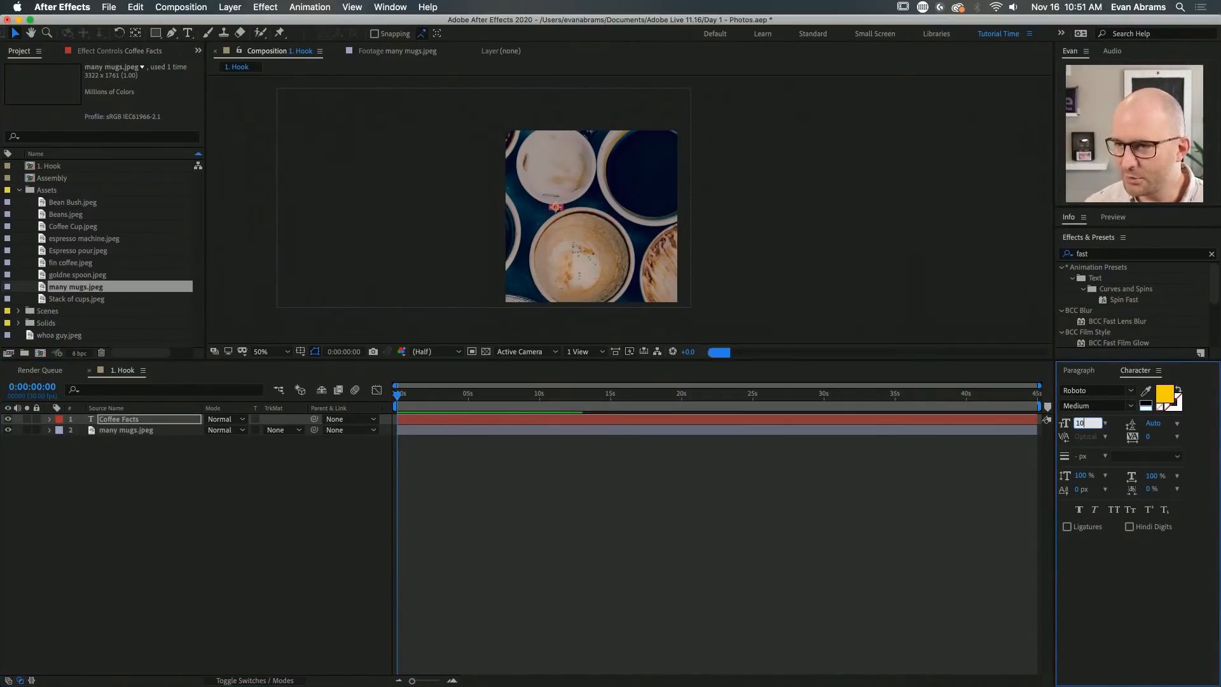
pyautogui.write('100')
pyautogui.press('Return')
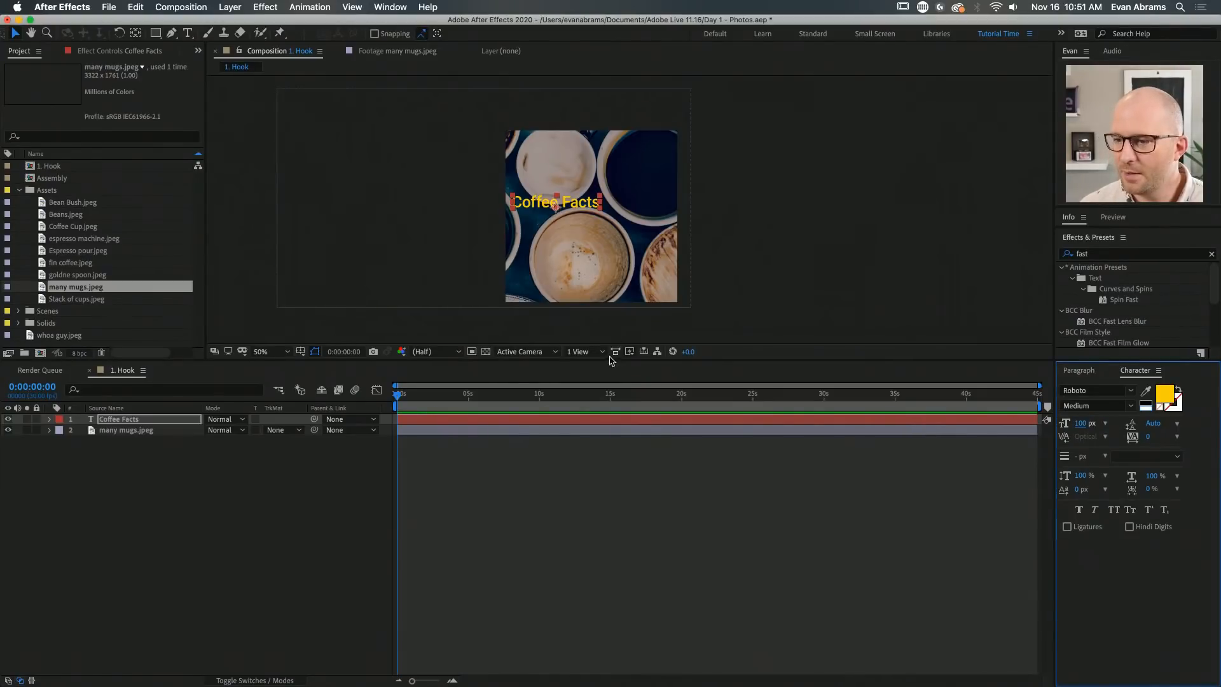
# Enlarge the composition viewer and move the Coffee Facts text toward the frame's centre, over the rim of the lower mug
pyautogui.moveTo(616, 360); pyautogui.dragTo(619, 405)
pyautogui.press('space')
pyautogui.moveTo(744, 307); pyautogui.dragTo(730, 293)
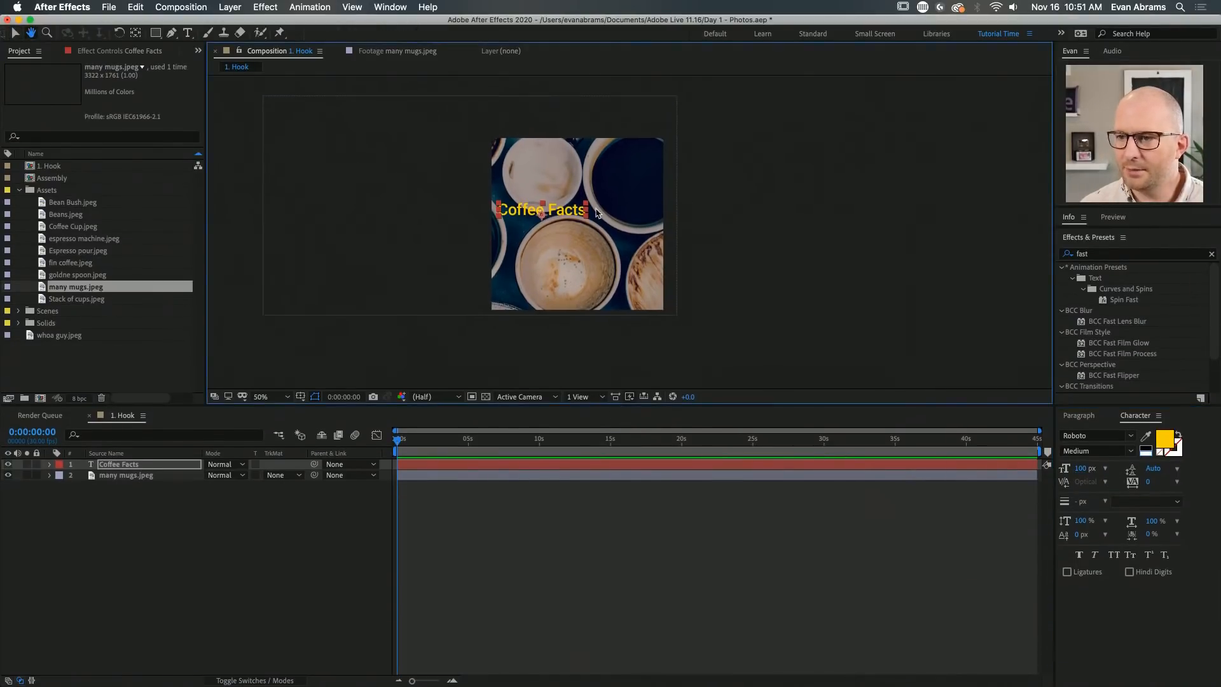
pyautogui.press('.')
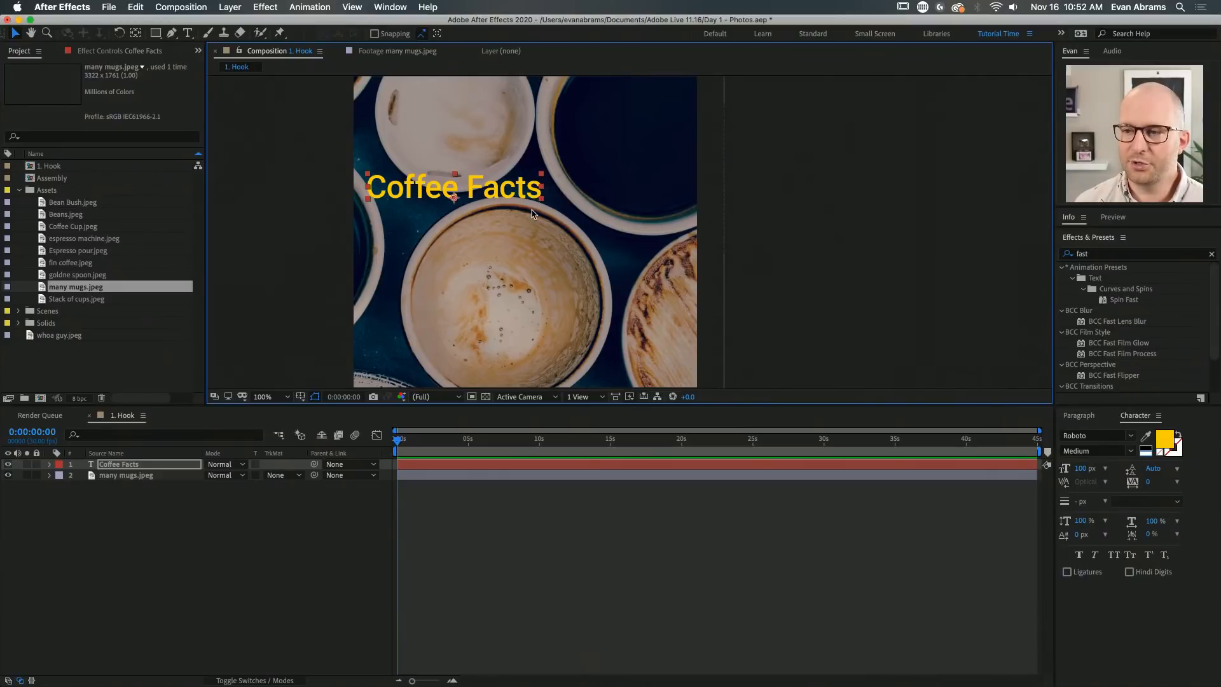
pyautogui.press('.')
pyautogui.scroll(-4, 525, 217)
pyautogui.scroll(3, 522, 219)
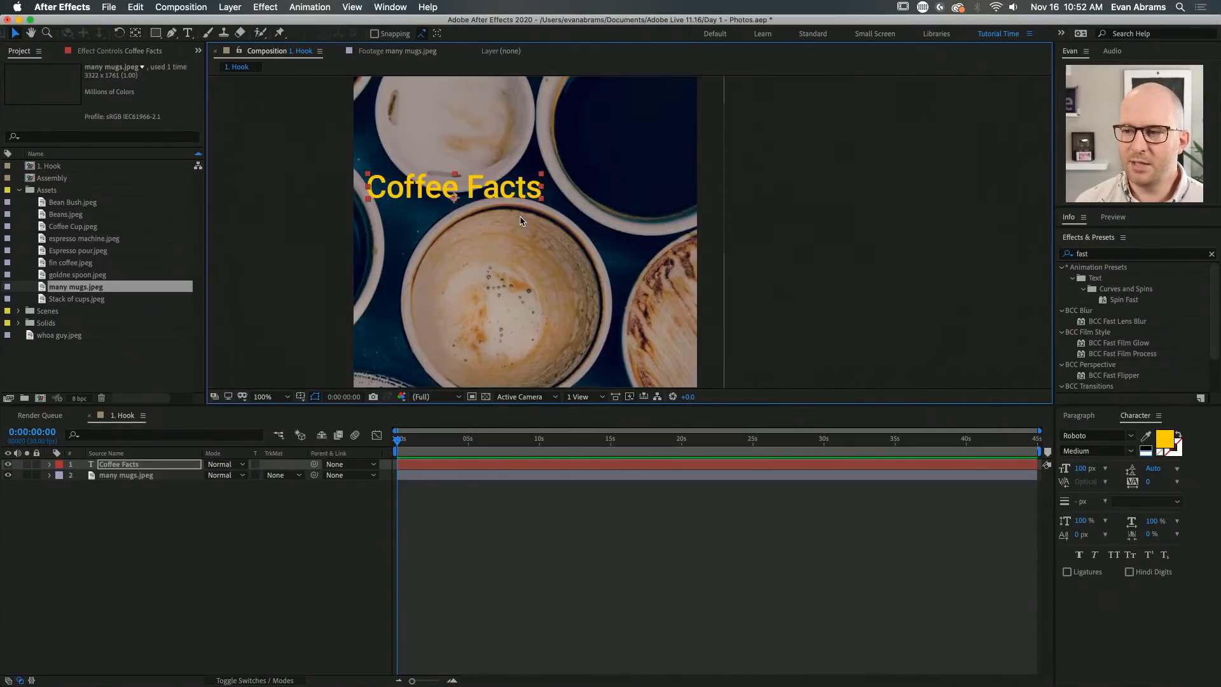
pyautogui.scroll(-2, 520, 221)
pyautogui.moveTo(544, 215); pyautogui.dragTo(576, 228)
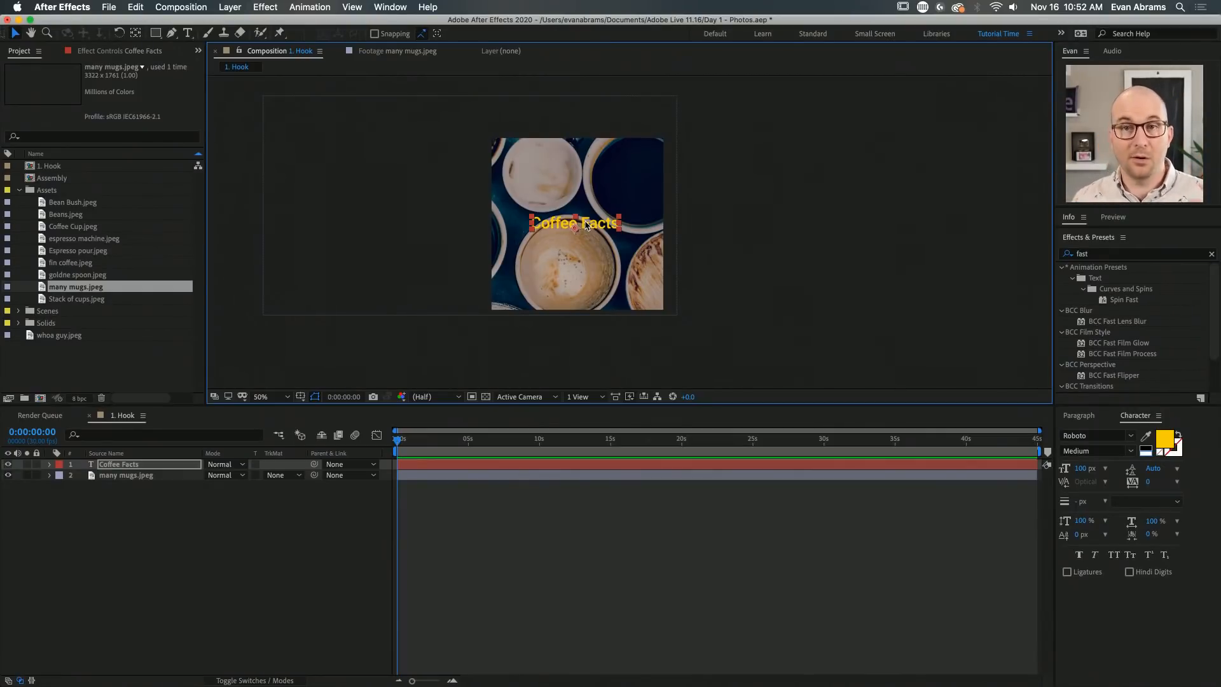
# Make the composition viewer taller and examine the yellow title's legibility against the mugs at 50% and 100% magnification
pyautogui.press('.')
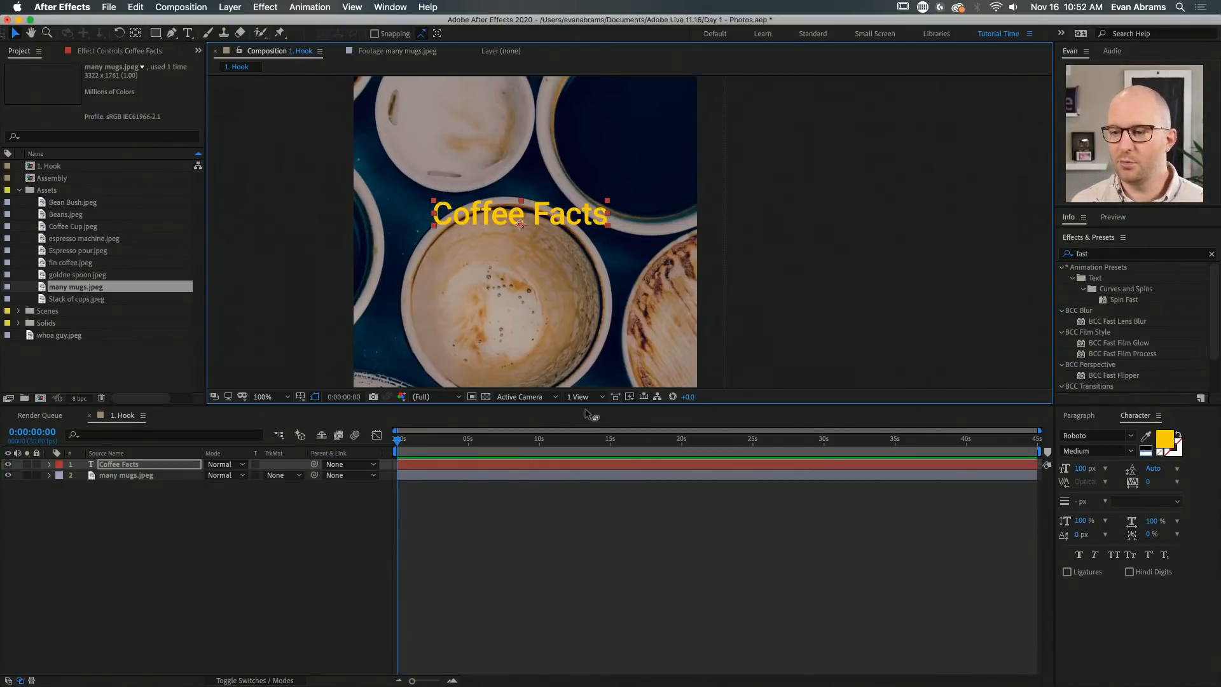
pyautogui.moveTo(585, 405); pyautogui.dragTo(584, 467)
pyautogui.press('h')
pyautogui.moveTo(573, 345); pyautogui.dragTo(604, 354)
pyautogui.press('v')
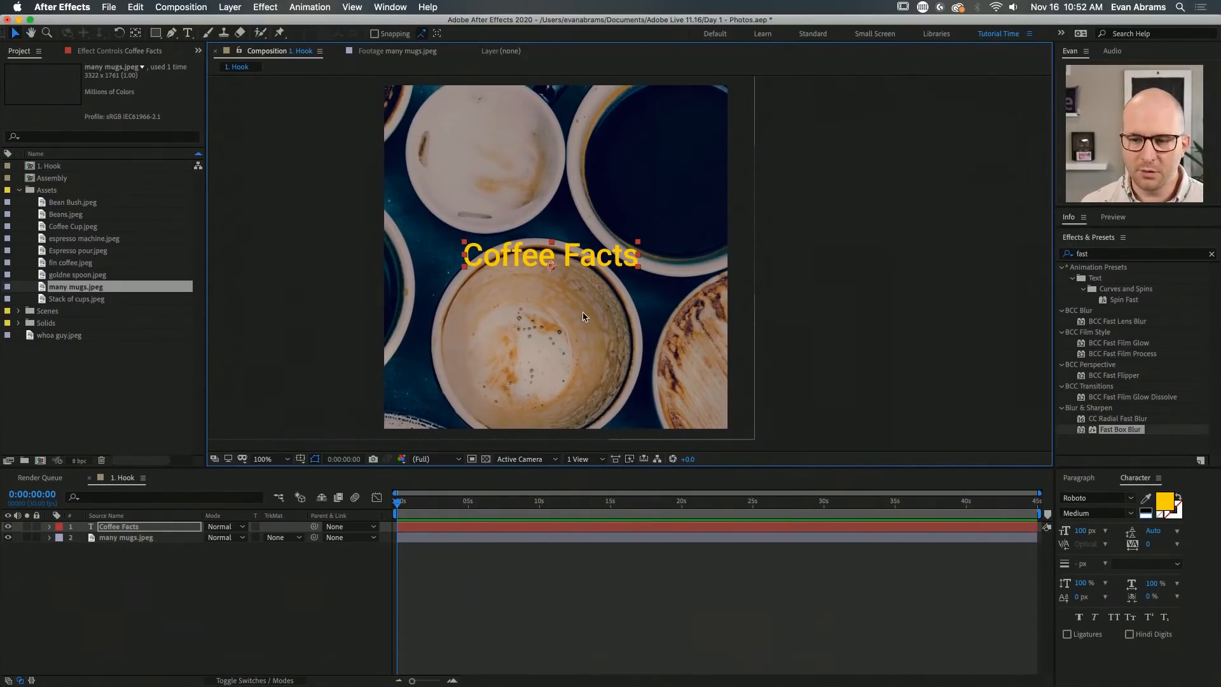
pyautogui.press(',')
pyautogui.press('.')
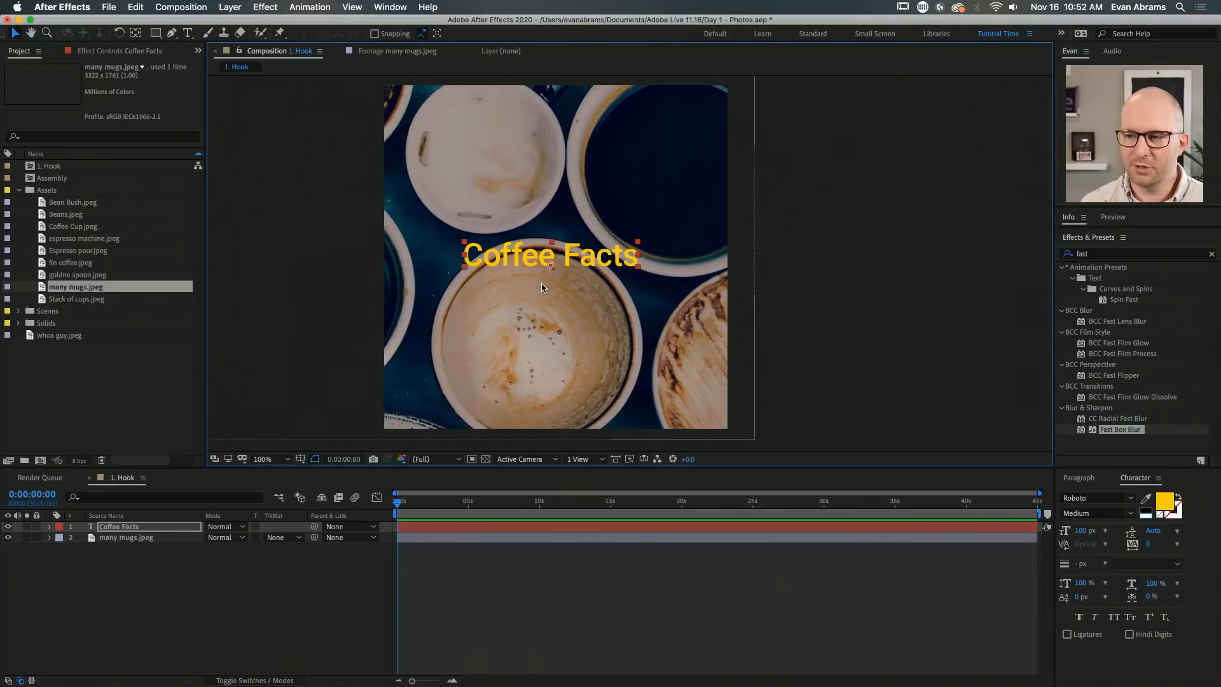
pyautogui.press(',')
pyautogui.press('.')
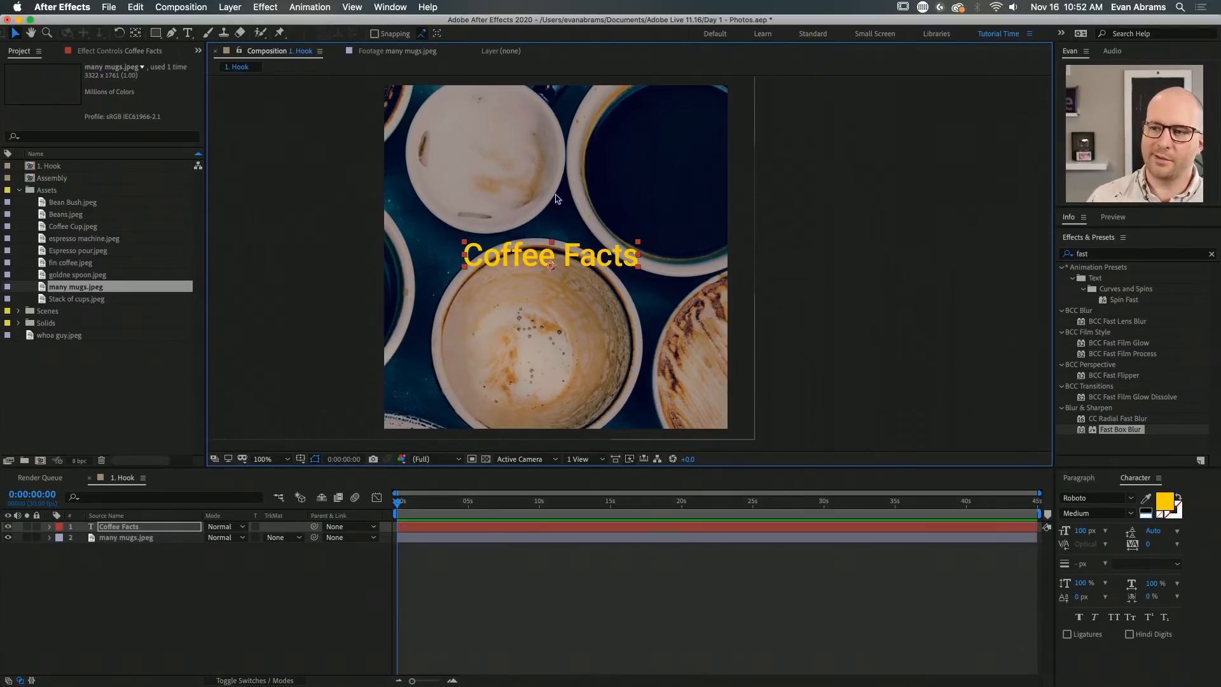
# Change the Coffee Facts text's fill colour to white and its font style to Bold
pyautogui.click(1150, 511)
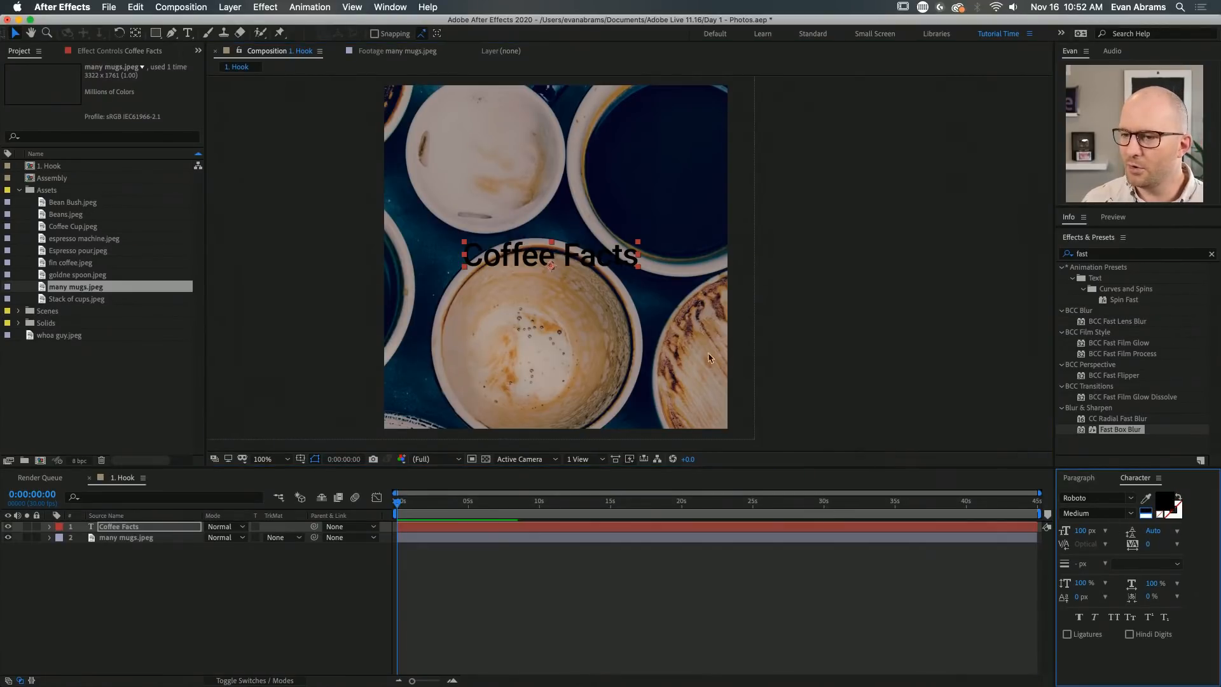
pyautogui.click(1150, 516)
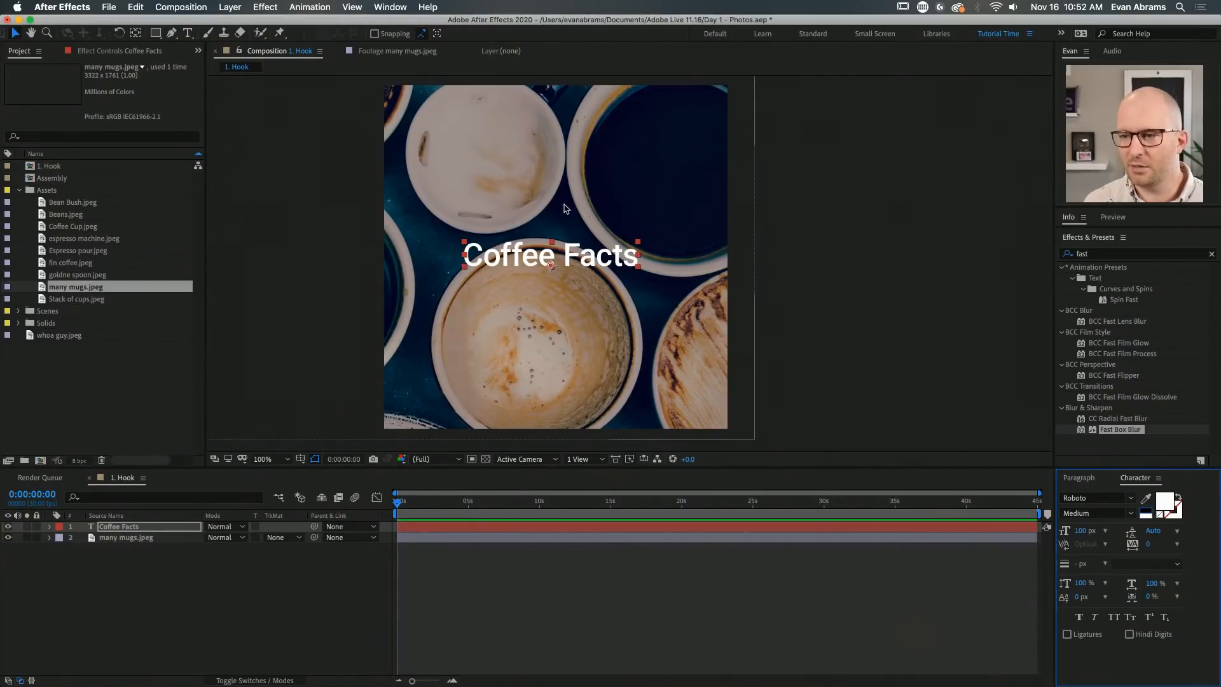
pyautogui.click(1130, 514)
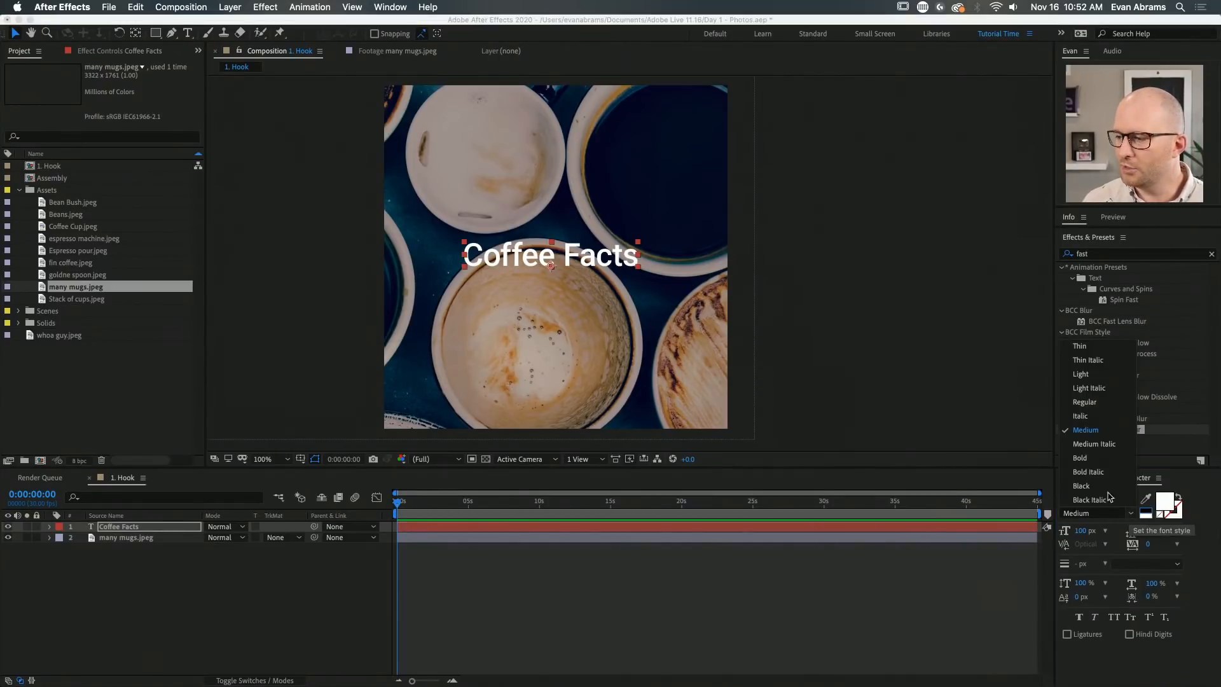
pyautogui.click(1095, 486)
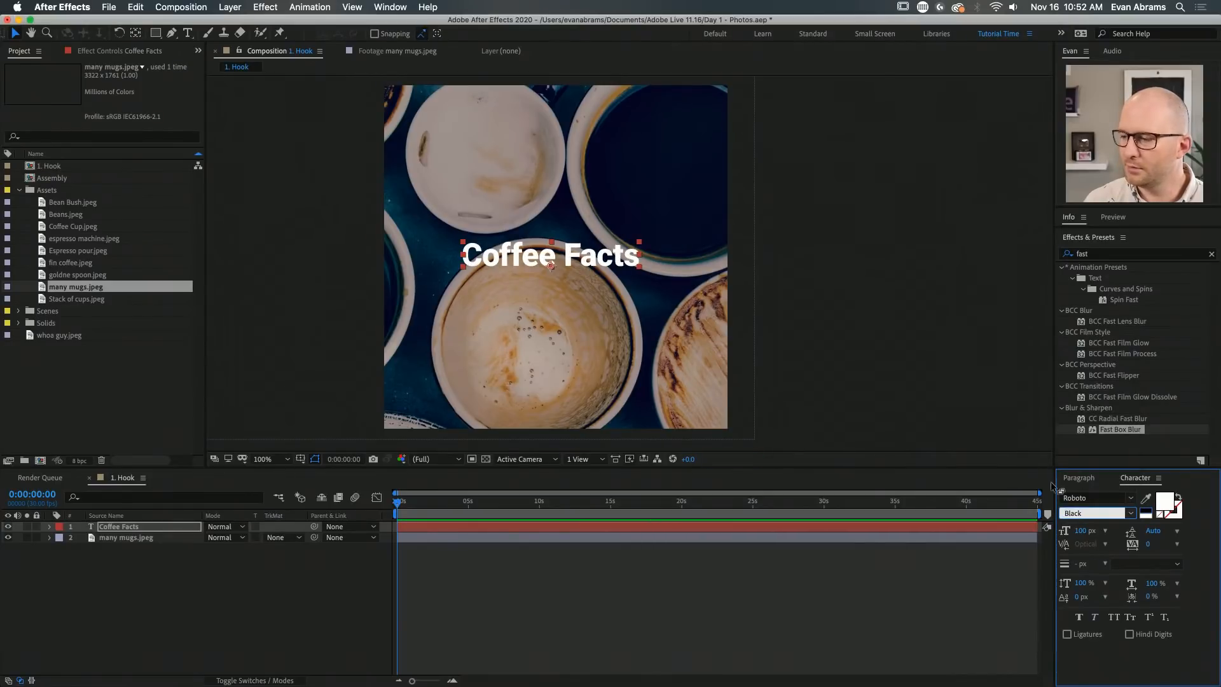
pyautogui.click(1129, 513)
pyautogui.click(1092, 458)
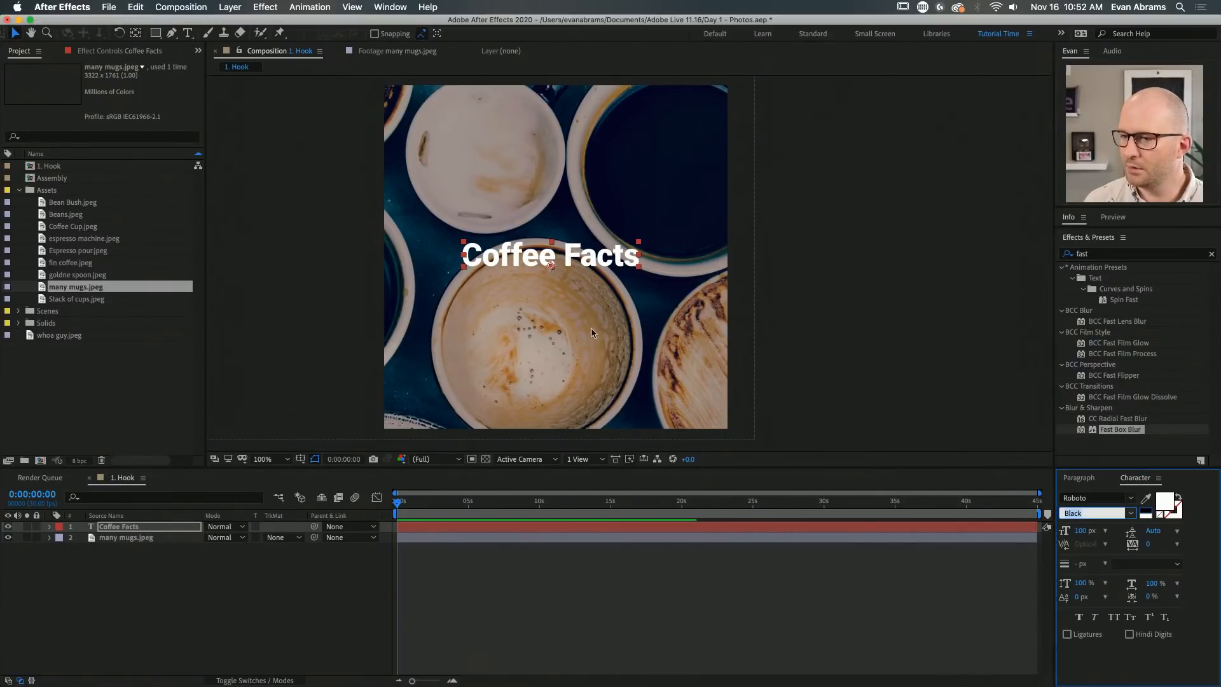
# Break the title into two lines, with "Coffee" above "Facts"
pyautogui.doubleClick(564, 260)
pyautogui.click(564, 259)
pyautogui.press('Return')
pyautogui.press('Escape')
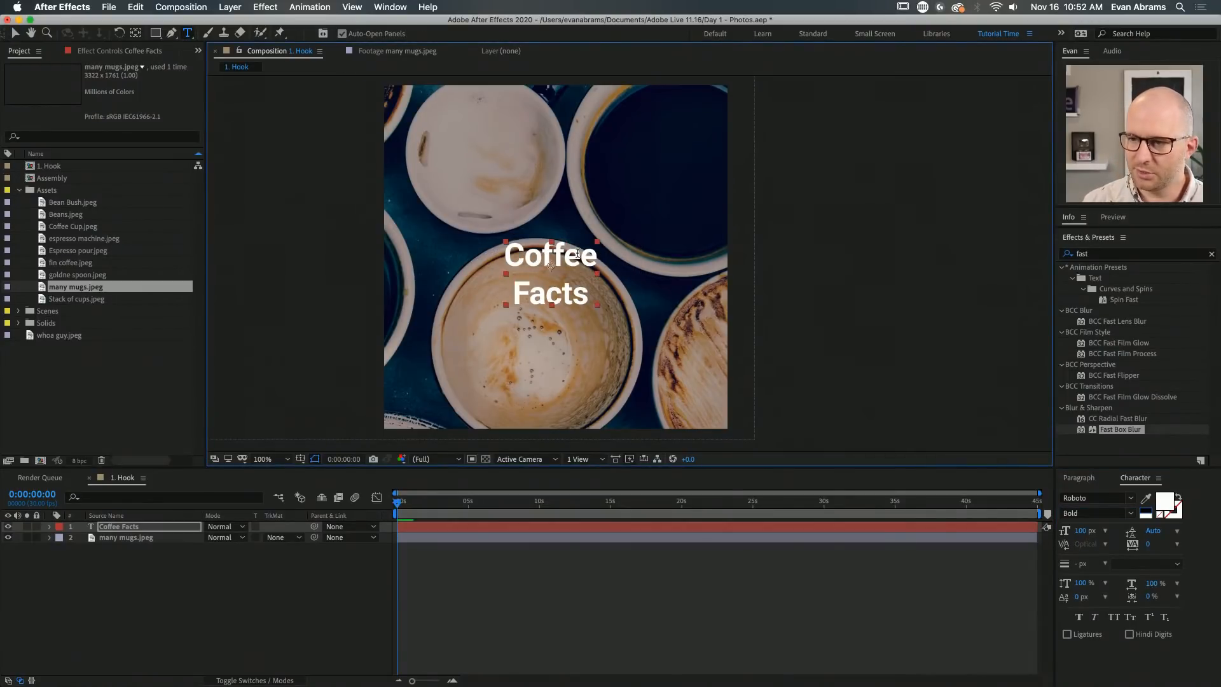
# Scale up the two-line title to span most of the frame's width and move it back toward the centre
pyautogui.press('v')
pyautogui.moveTo(596, 242); pyautogui.dragTo(670, 204)
pyautogui.moveTo(539, 291); pyautogui.dragTo(544, 265)
pyautogui.scroll(-1, 540, 266)
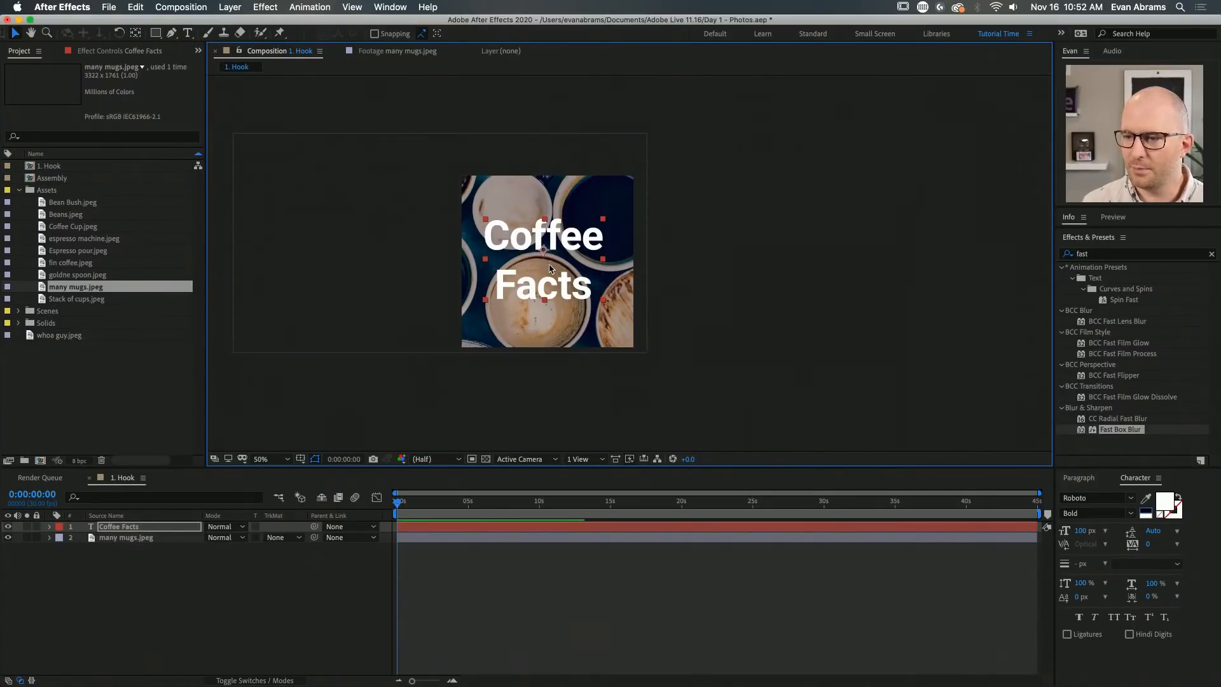
# Tighten the title's leading to 93 px while trying All Caps, and restore its mixed-case lettering
pyautogui.click(1114, 617)
pyautogui.moveTo(542, 278); pyautogui.dragTo(543, 276)
pyautogui.moveTo(1153, 530); pyautogui.dragTo(1173, 529)
pyautogui.moveTo(542, 257); pyautogui.dragTo(543, 268)
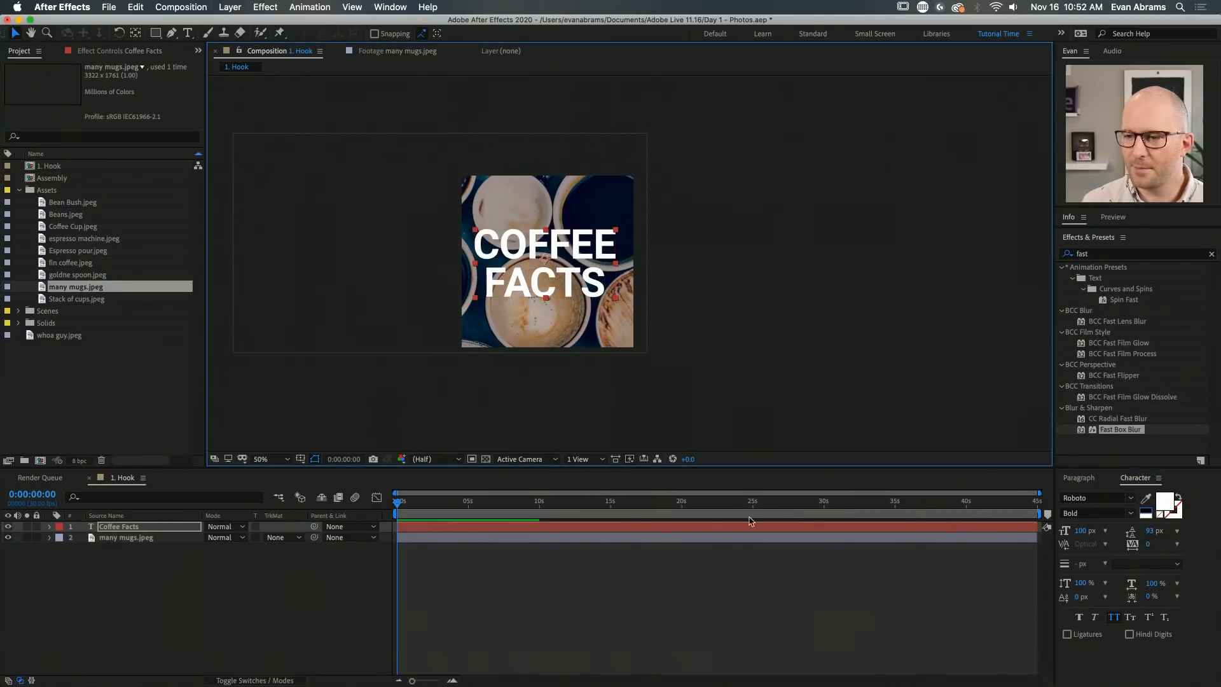
pyautogui.click(1113, 617)
pyautogui.click(556, 598)
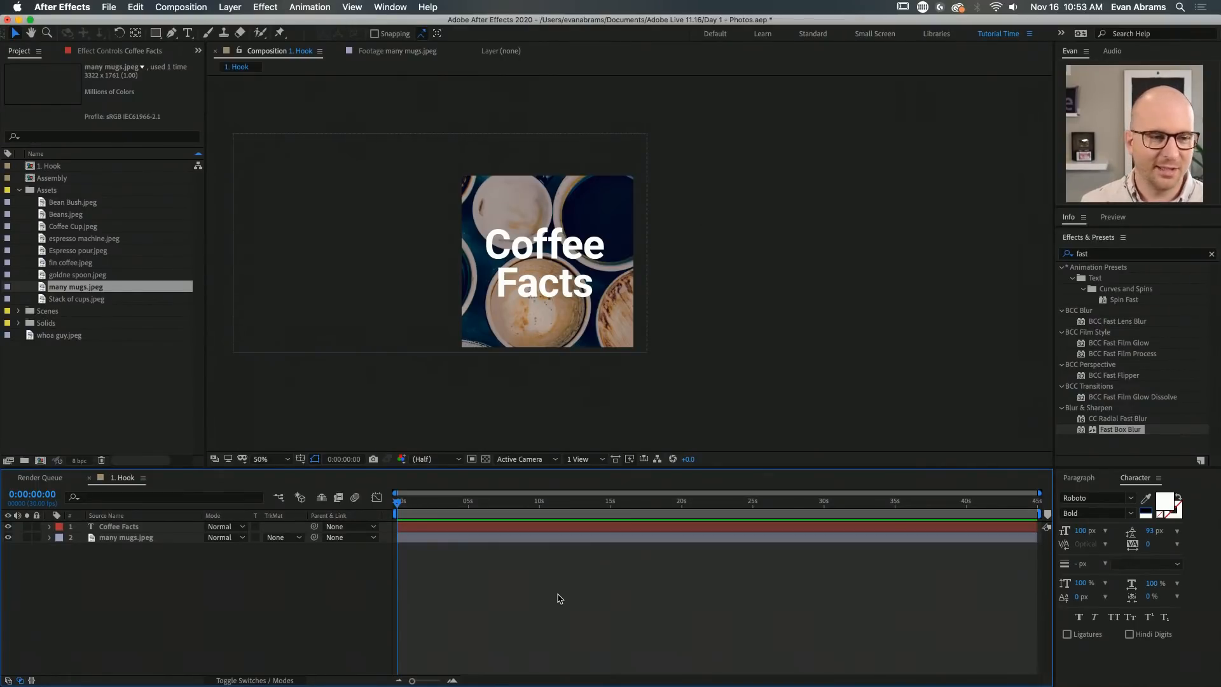
# Nudge the Coffee Facts title slightly to refine its centring in the square frame, and deselect it
pyautogui.click(558, 261)
pyautogui.scroll(2, 558, 261)
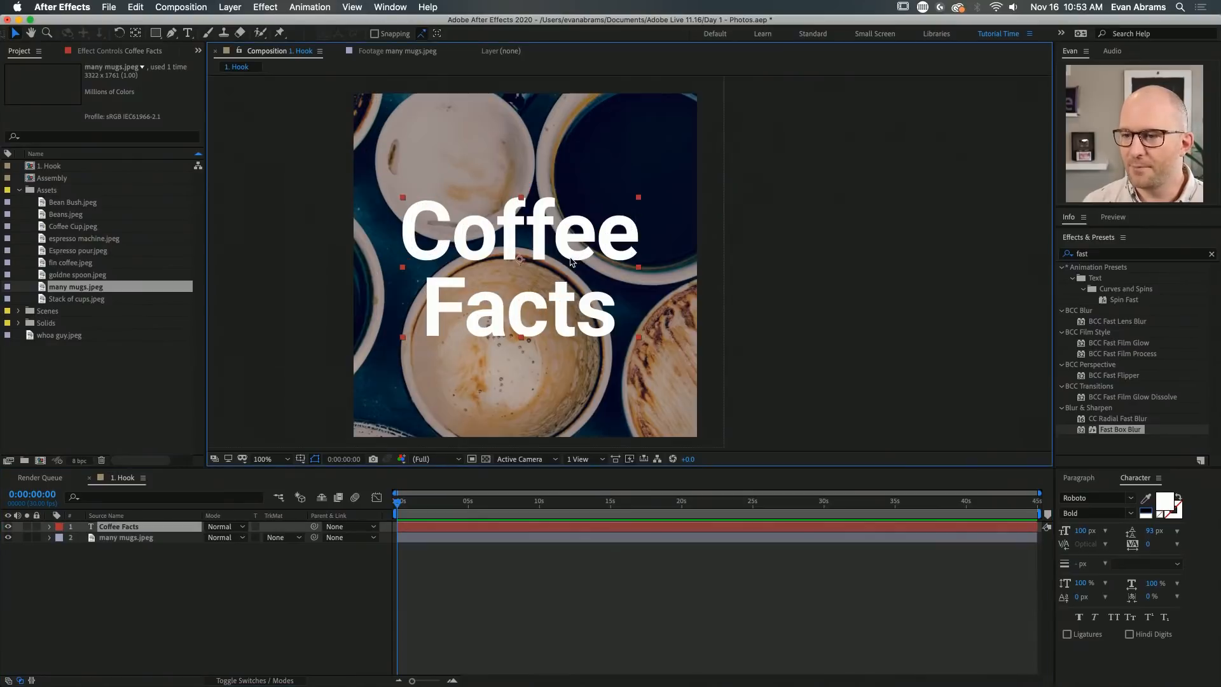
pyautogui.moveTo(519, 284); pyautogui.dragTo(515, 278)
pyautogui.scroll(-2, 515, 283)
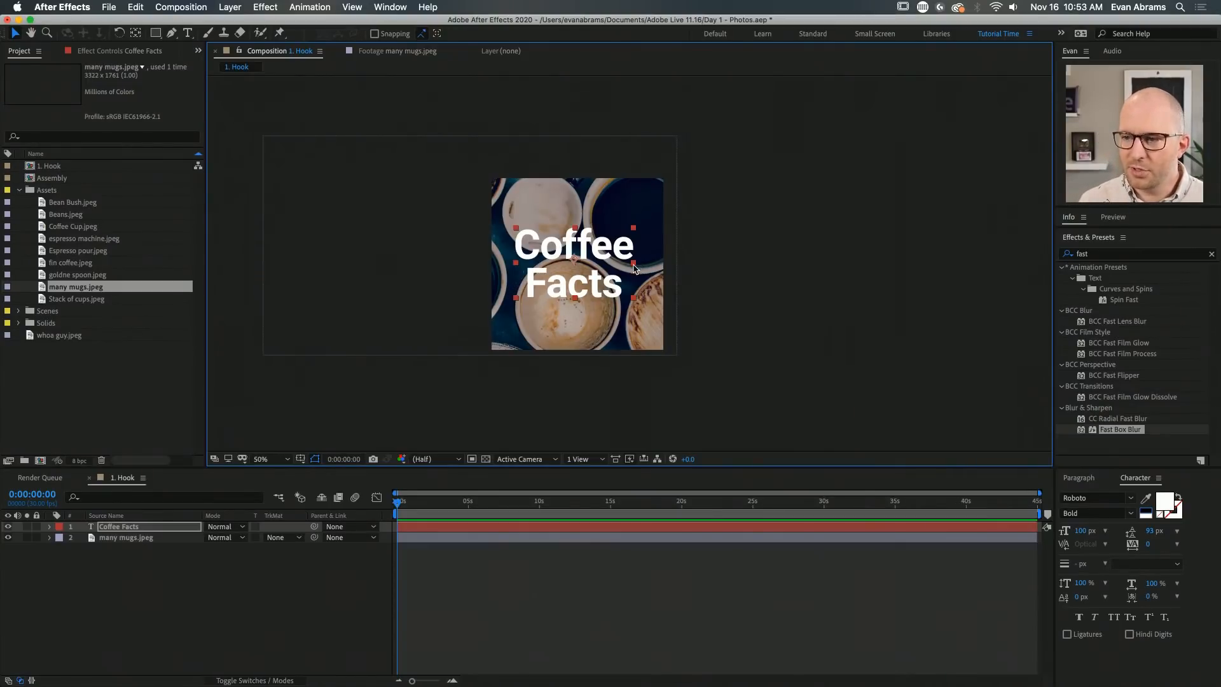
pyautogui.click(558, 609)
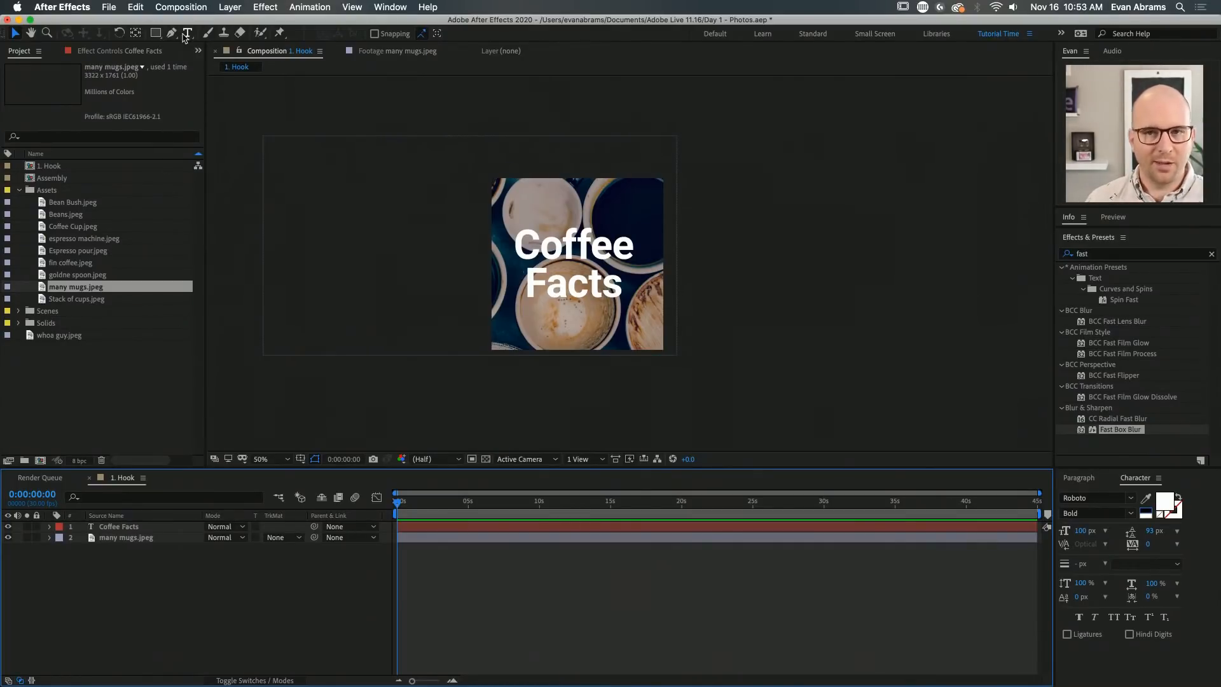
# Add a full-frame yellow rectangle as a shape layer and place it beneath the Coffee Facts title
pyautogui.click(157, 35)
pyautogui.doubleClick(157, 35)
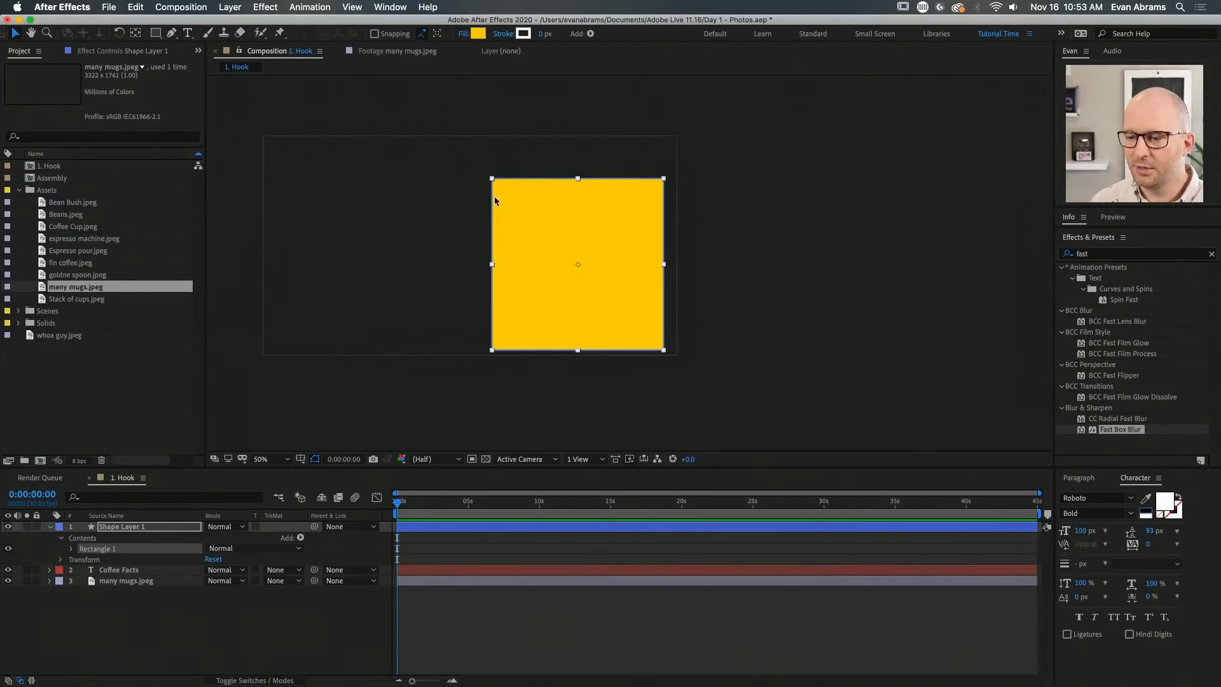
pyautogui.click(138, 527)
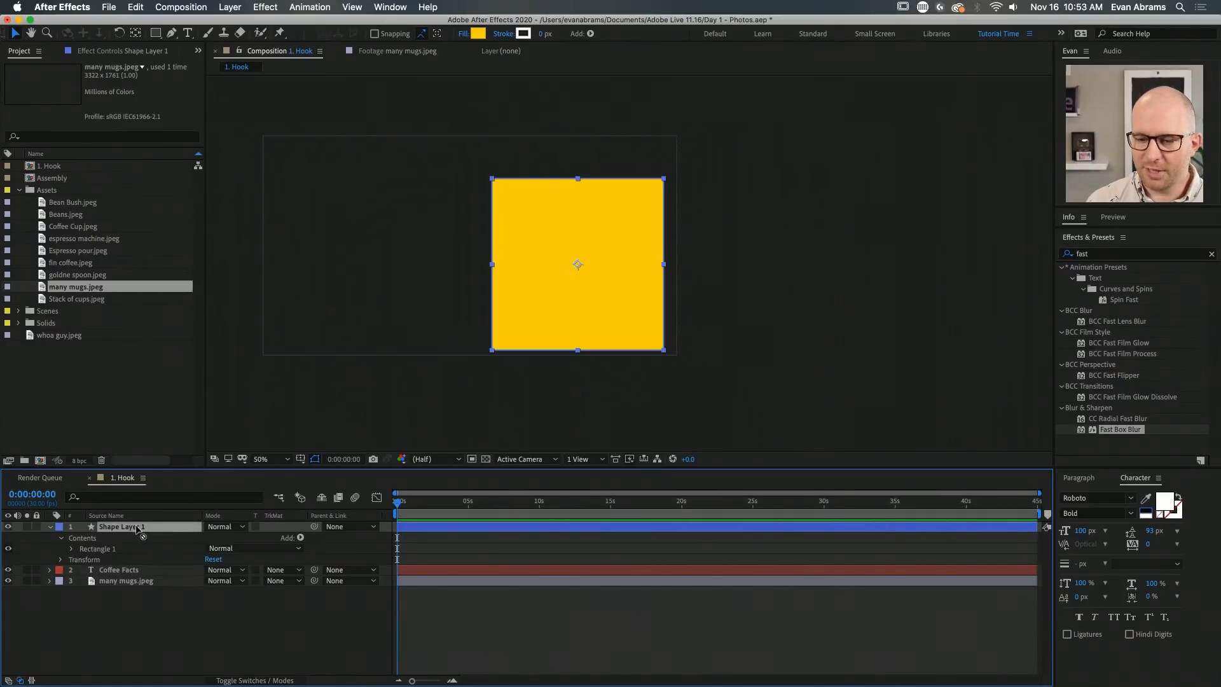
pyautogui.moveTo(135, 526); pyautogui.dragTo(136, 577)
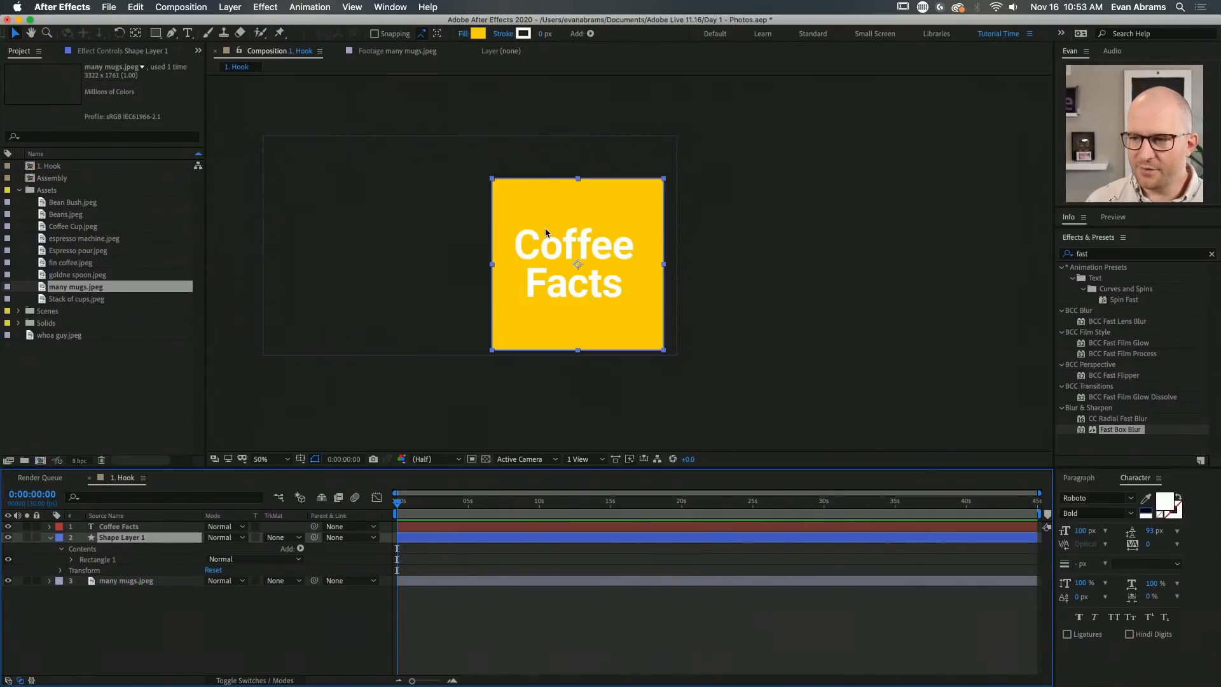
pyautogui.click(557, 529)
# Resize the yellow rectangle's path to 859 by 563 with its proportions unlinked, so it forms a box behind the title
pyautogui.click(147, 538)
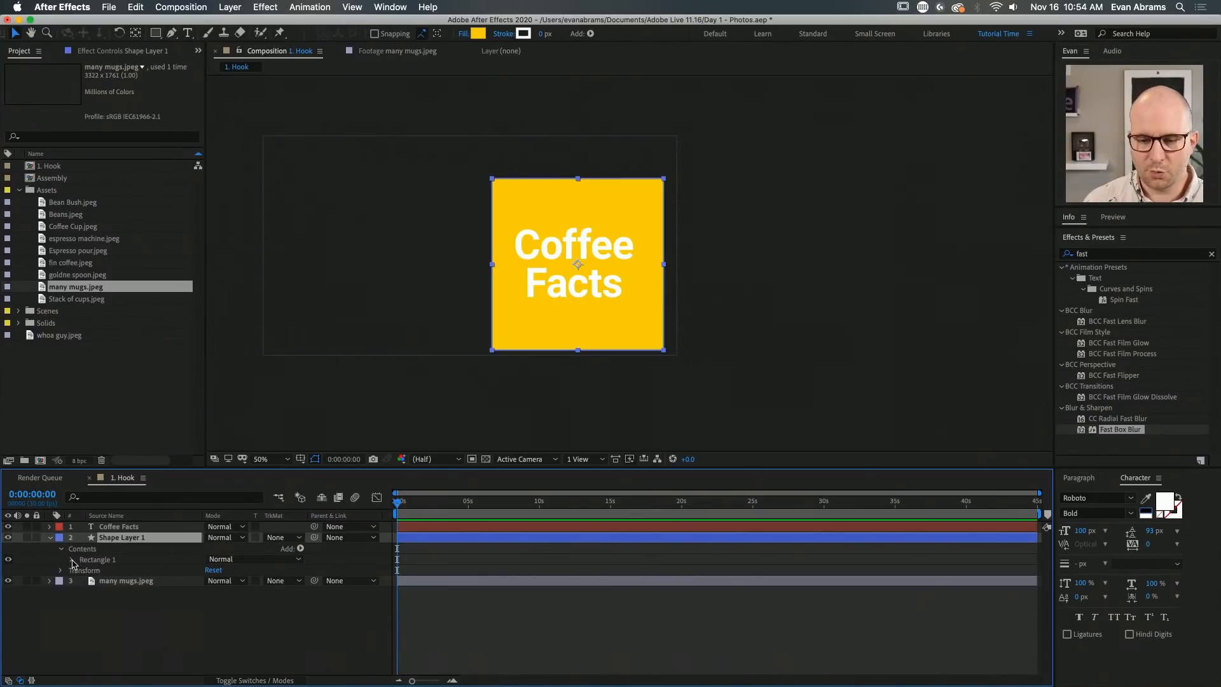
pyautogui.click(71, 559)
pyautogui.click(82, 570)
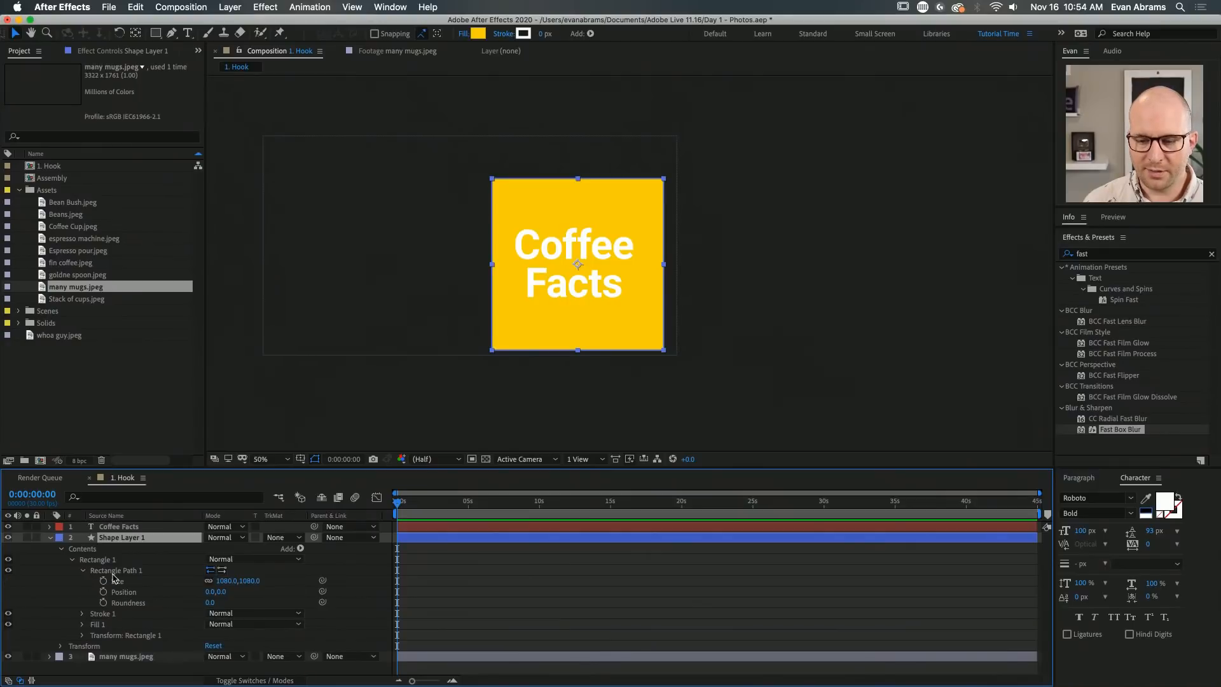
pyautogui.click(122, 580)
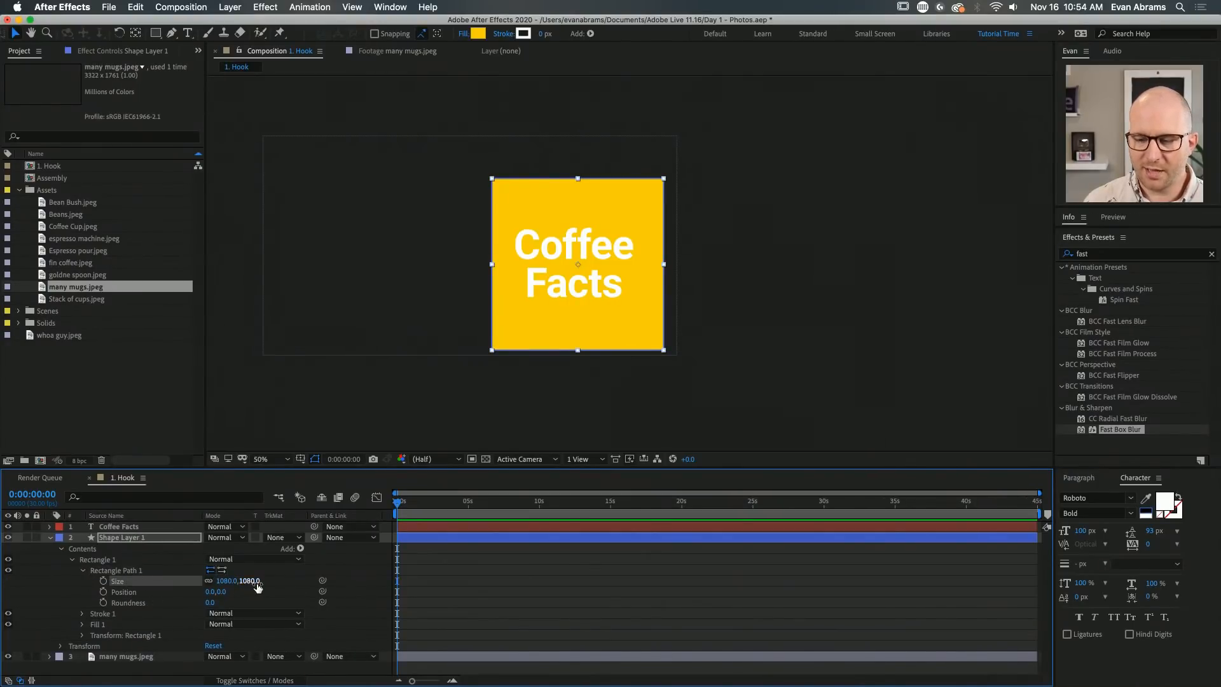
pyautogui.moveTo(257, 584); pyautogui.dragTo(148, 617)
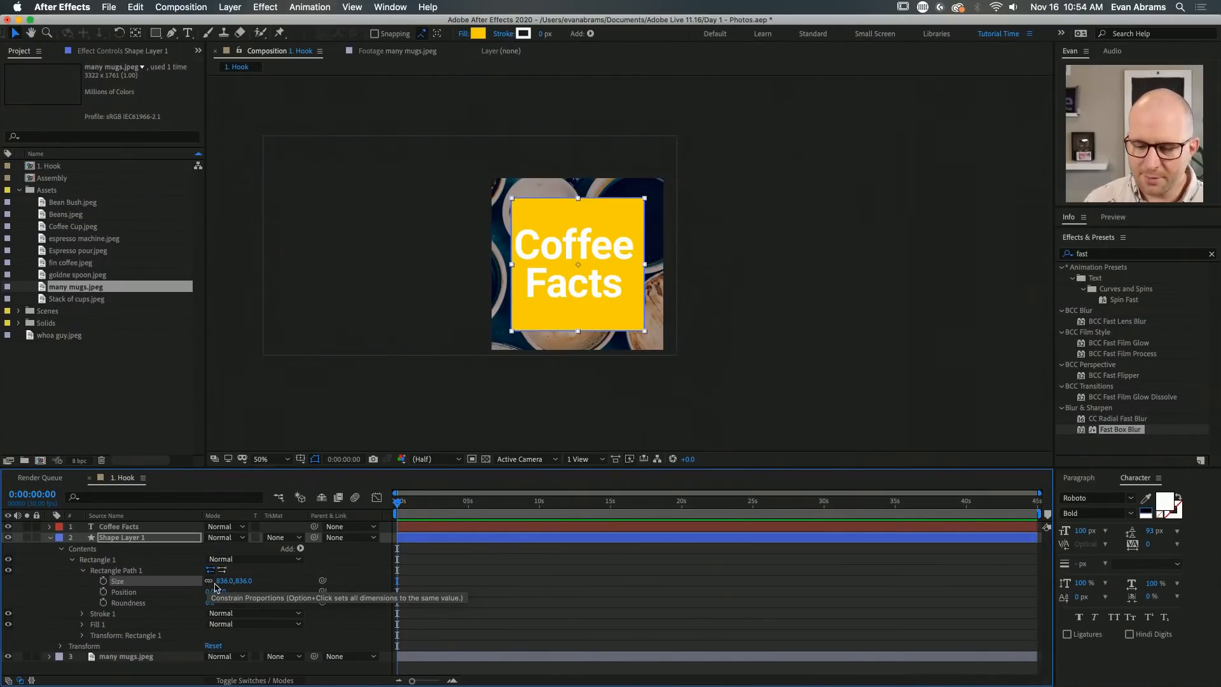
pyautogui.click(208, 584)
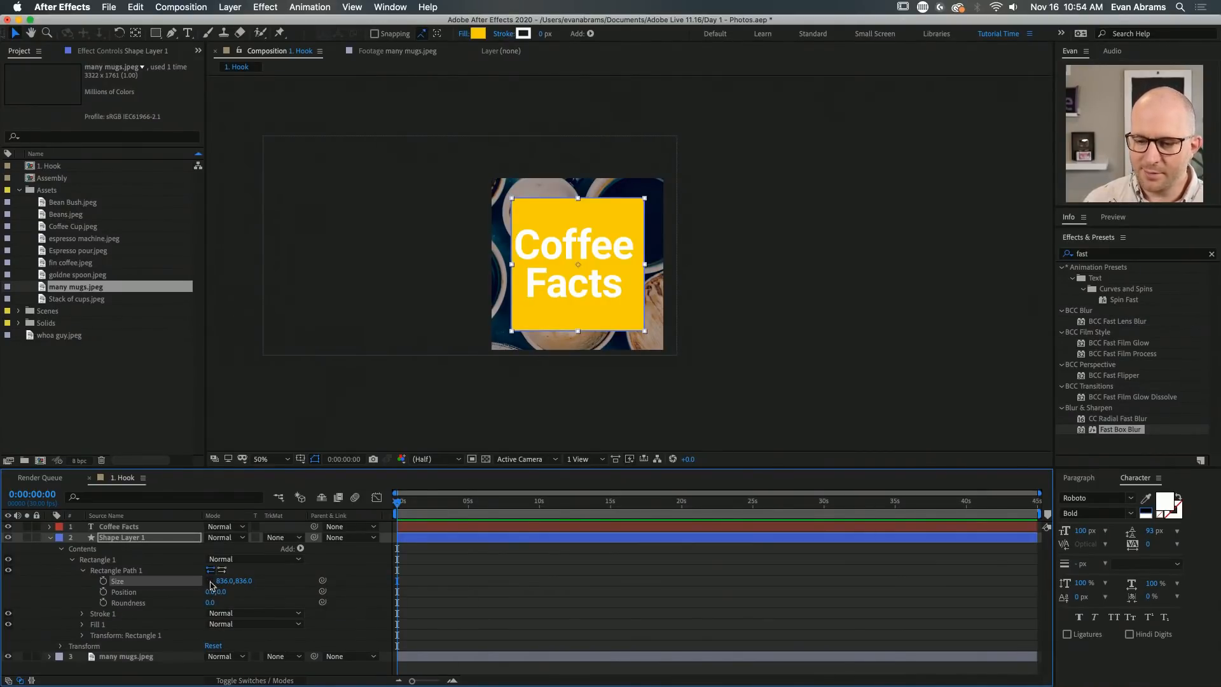
pyautogui.moveTo(223, 584); pyautogui.dragTo(242, 582)
pyautogui.scroll(2, 676, 244)
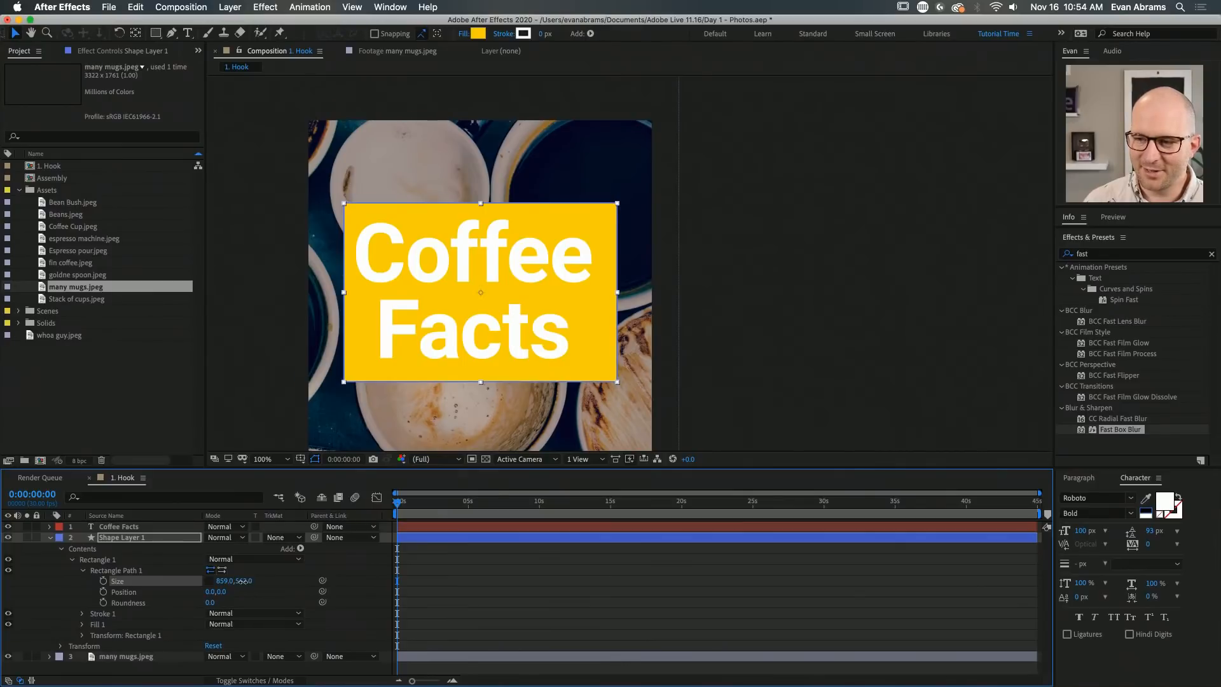
# Change the Coffee Facts title's fill colour to black
pyautogui.click(502, 527)
pyautogui.click(1146, 510)
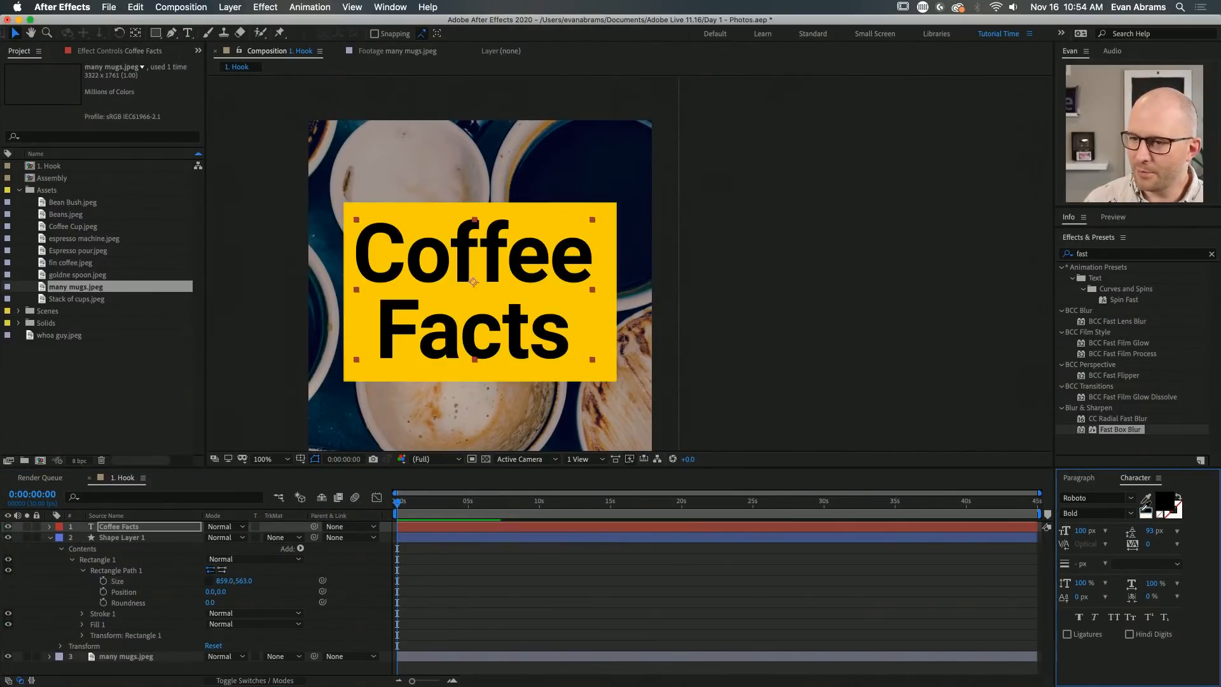
pyautogui.click(596, 586)
pyautogui.scroll(-1, 564, 376)
pyautogui.moveTo(541, 329); pyautogui.dragTo(561, 274)
pyautogui.scroll(1, 561, 273)
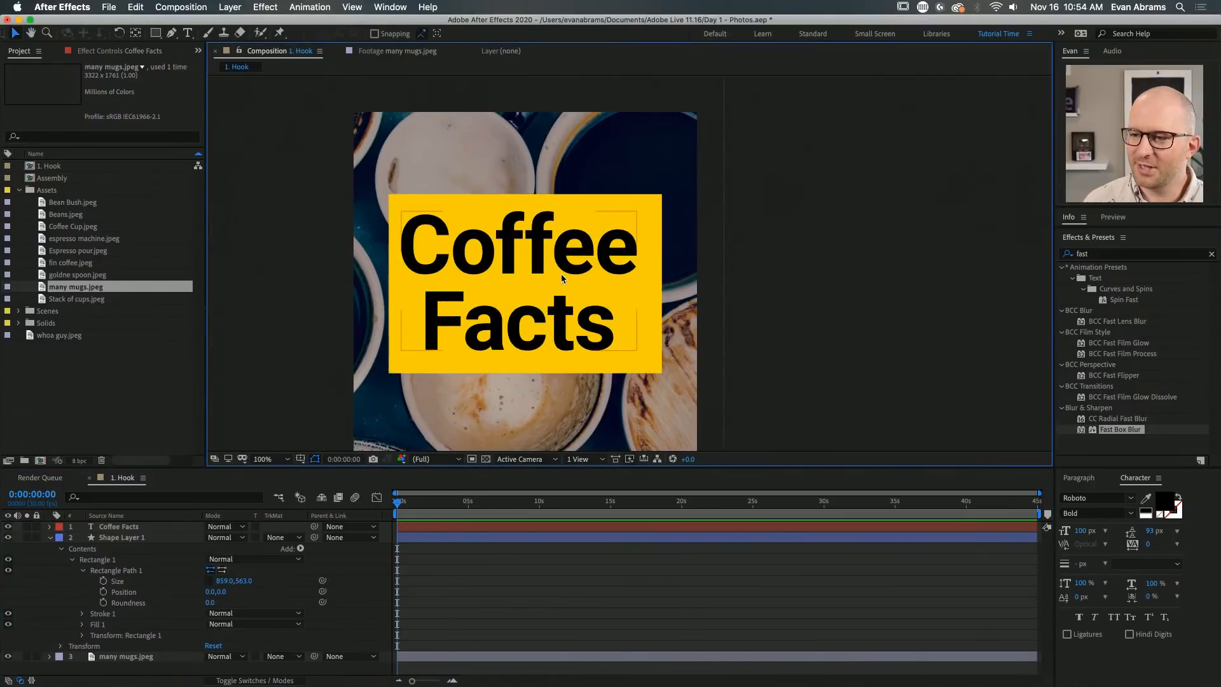
# Centre the Coffee Facts title horizontally and vertically in the composition with Align, and collapse the shape layer's properties
pyautogui.click(578, 264)
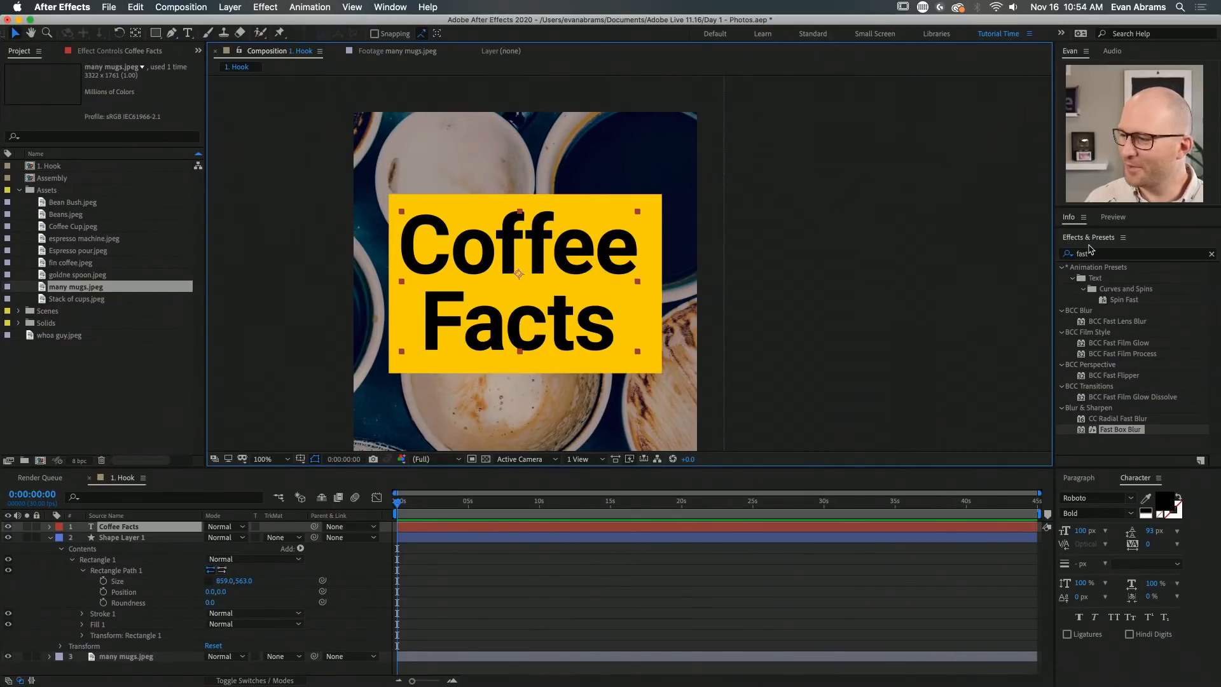
pyautogui.click(381, 8)
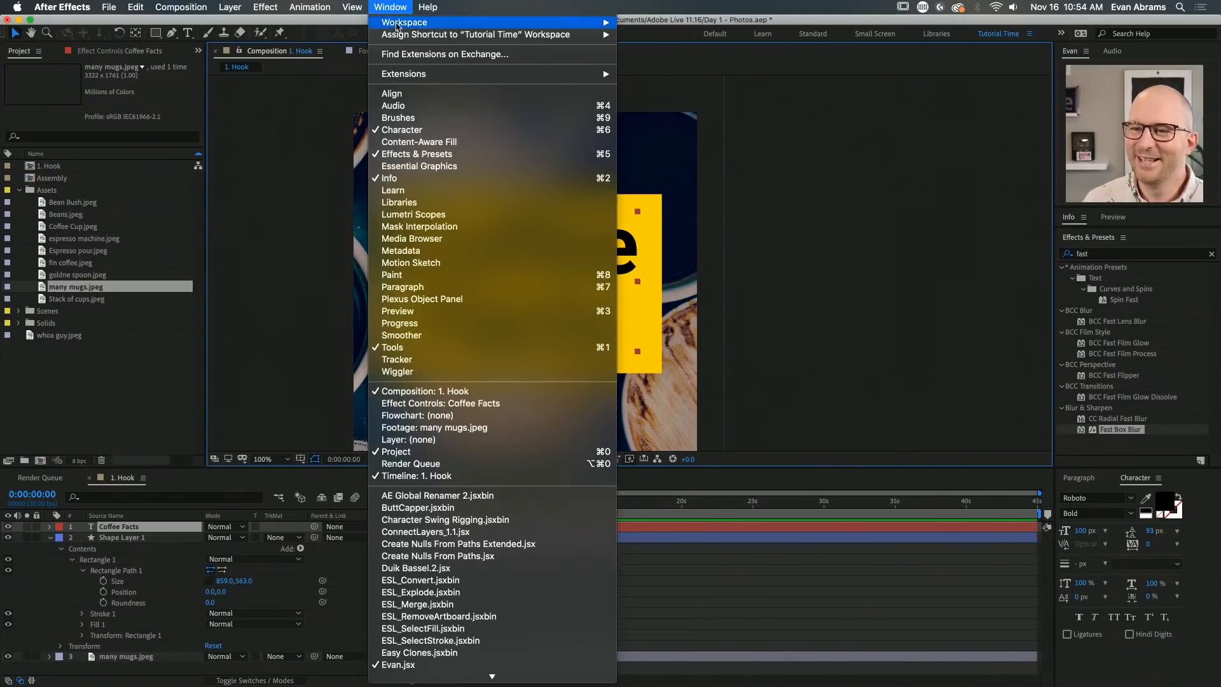
pyautogui.click(398, 90)
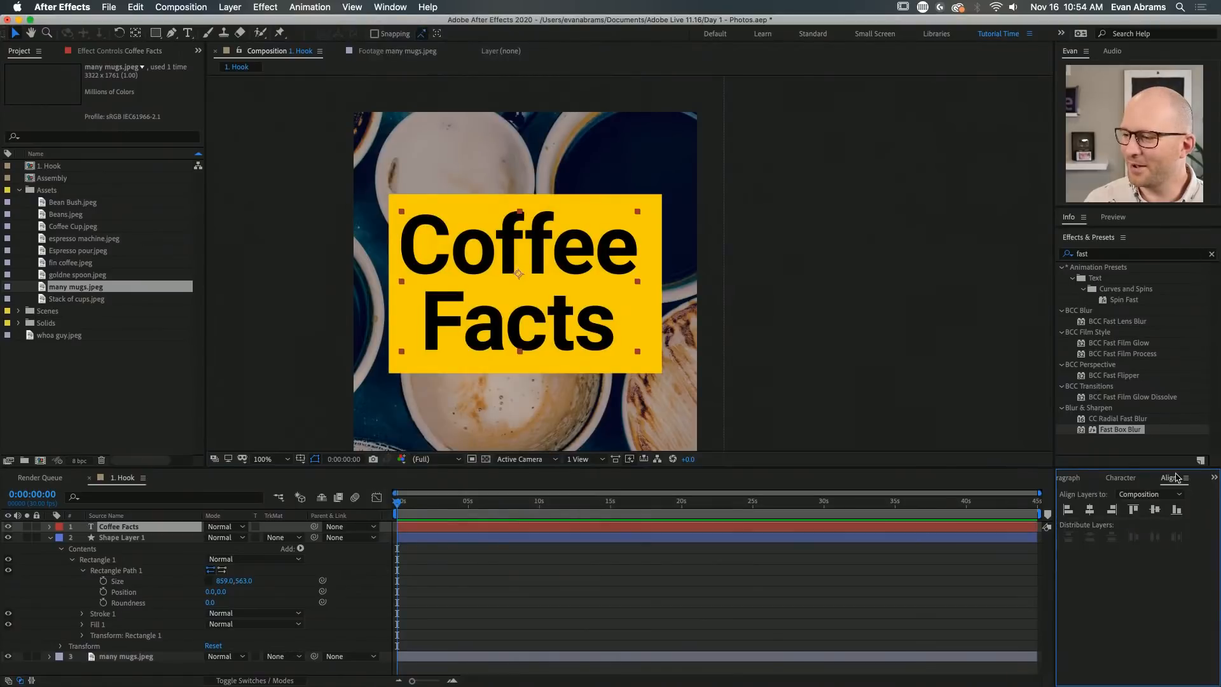
pyautogui.click(1090, 510)
pyautogui.click(1155, 510)
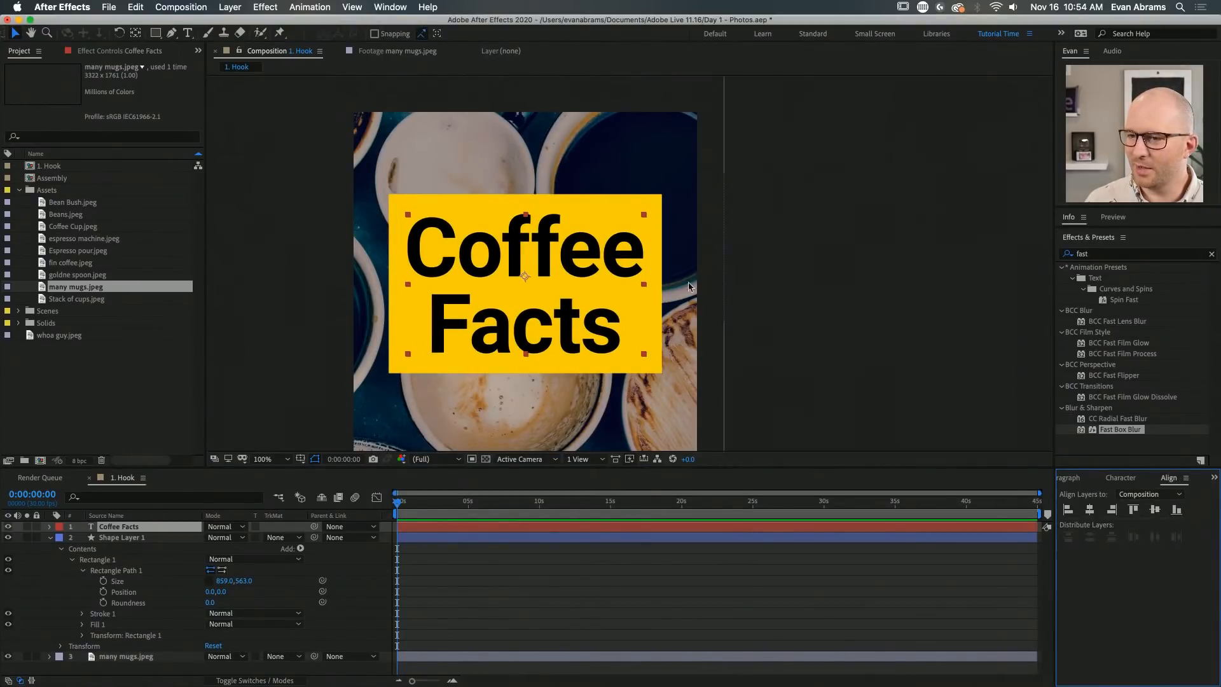
pyautogui.click(483, 539)
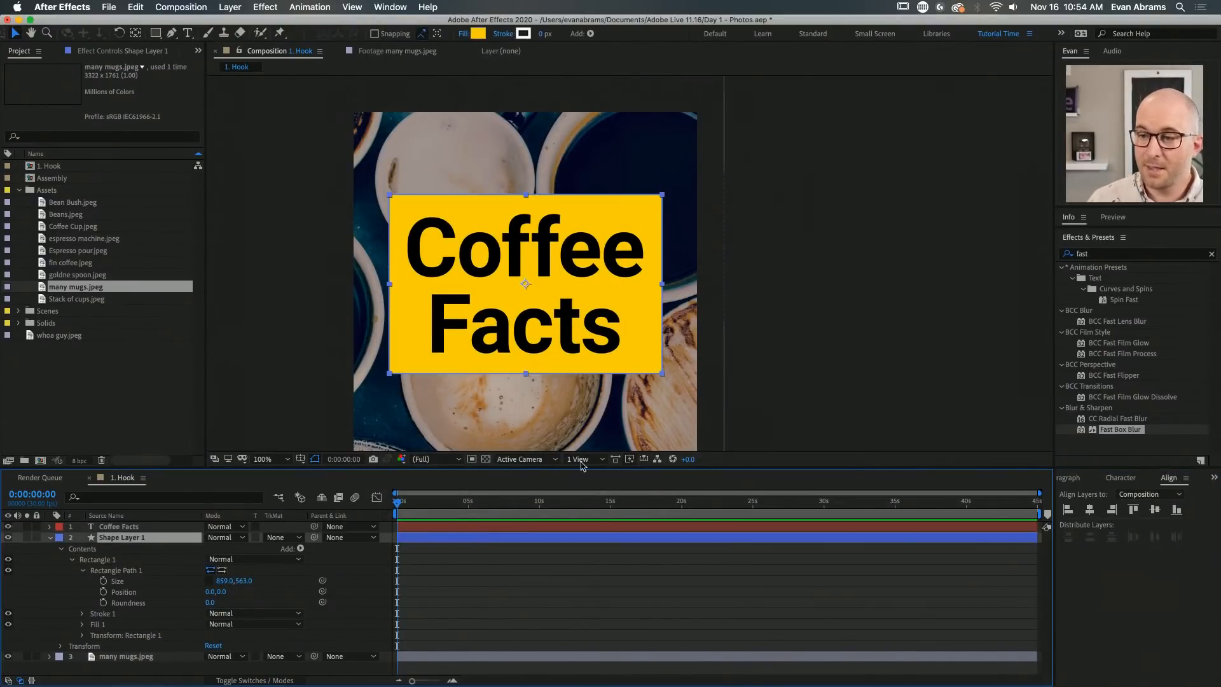
pyautogui.click(559, 481)
pyautogui.press(',')
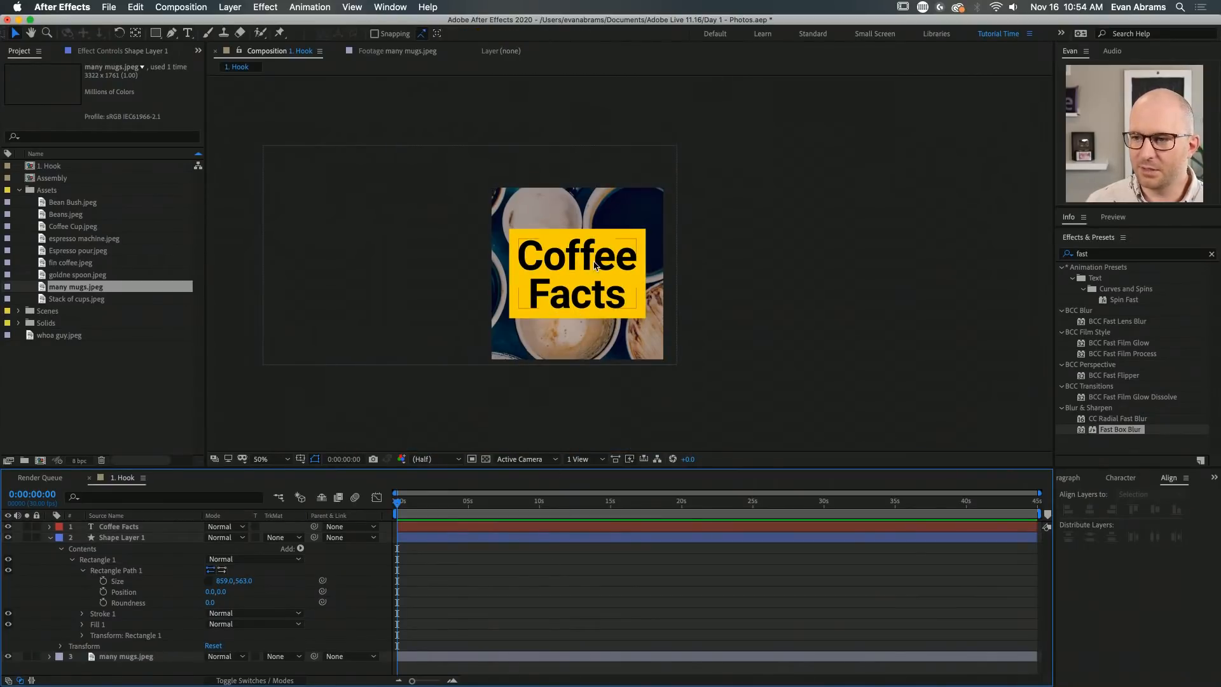
pyautogui.click(50, 538)
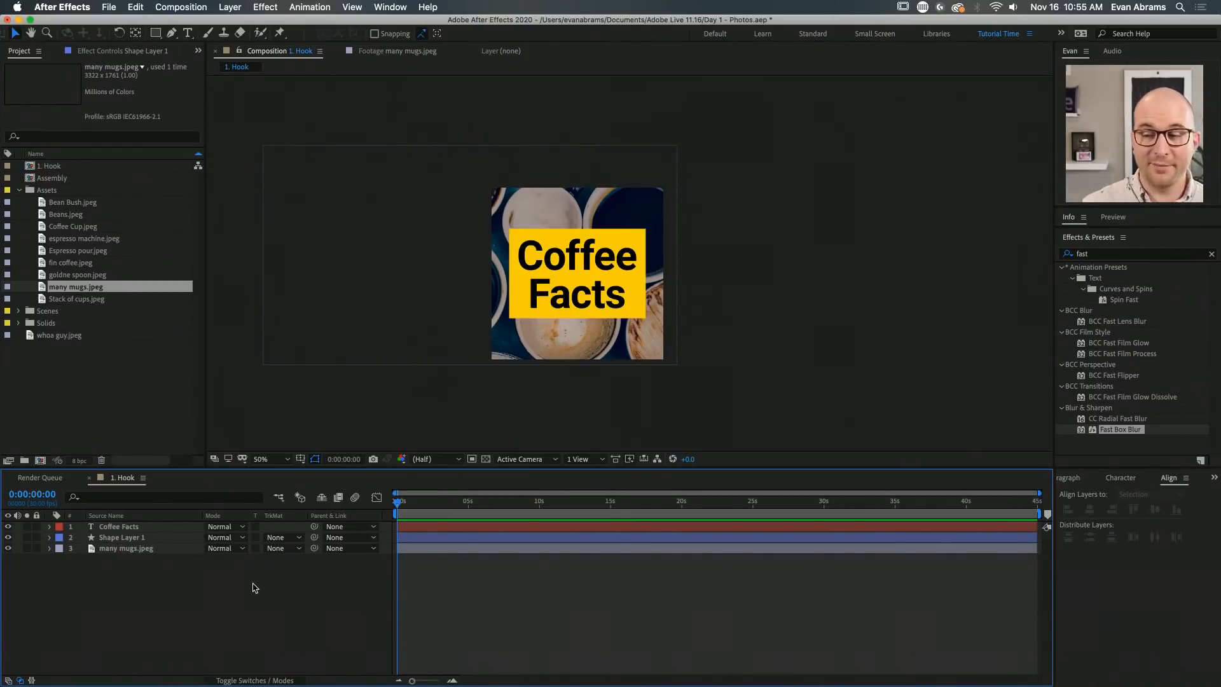
pyautogui.click(414, 527)
pyautogui.click(415, 561)
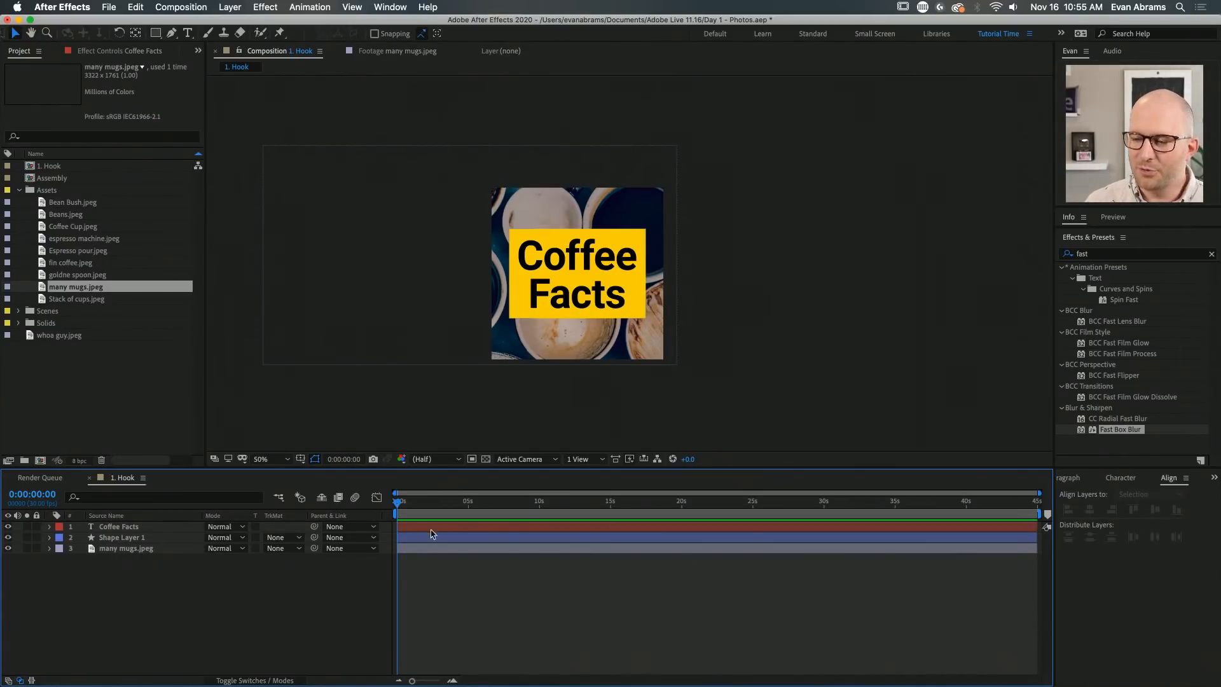
pyautogui.click(579, 282)
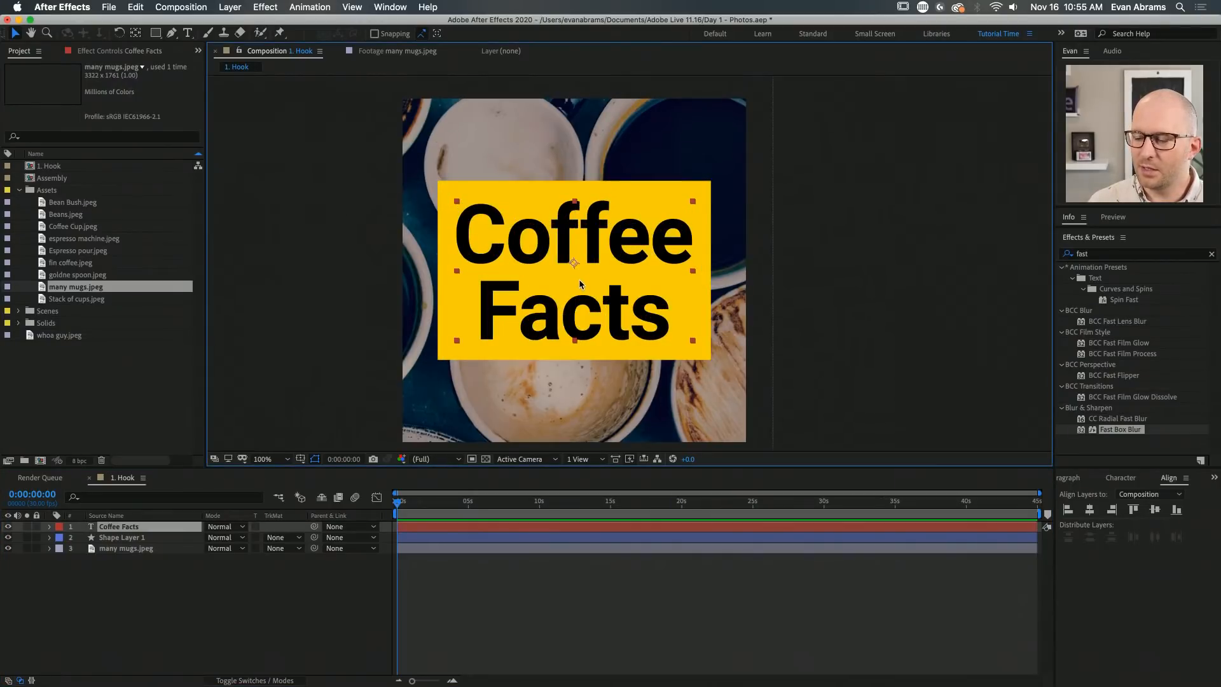
# Expand the yellow rectangle layer's Transform properties and select its Scale property
pyautogui.click(461, 538)
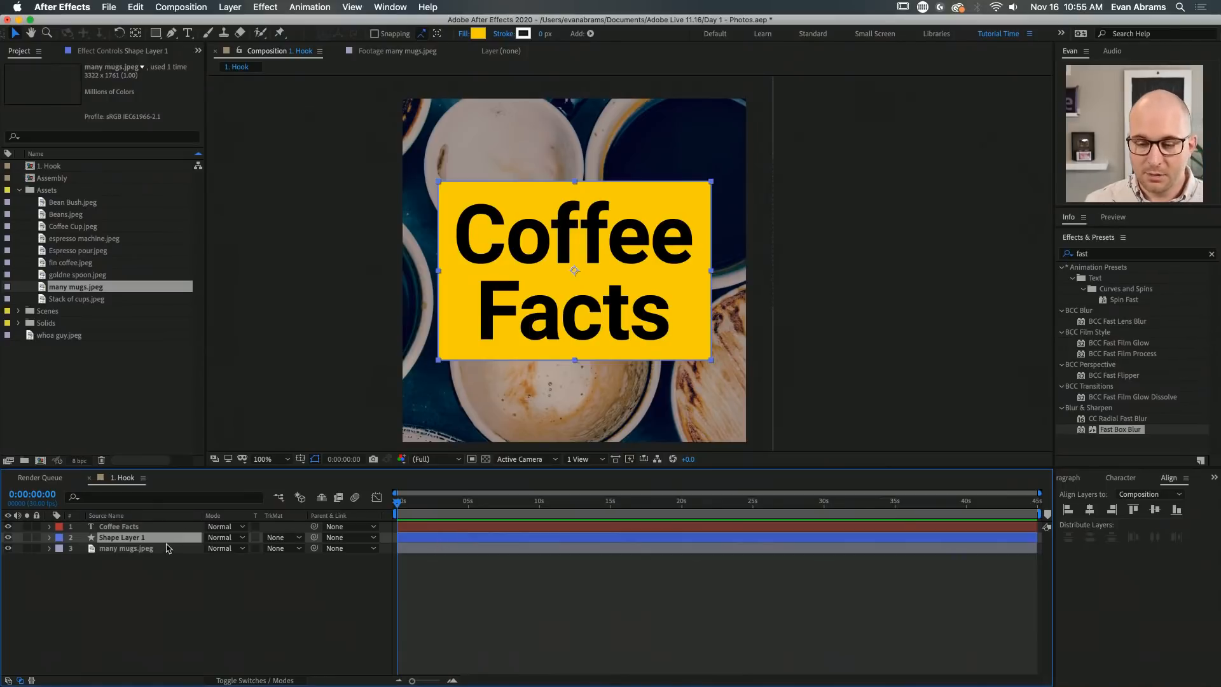
pyautogui.press('s')
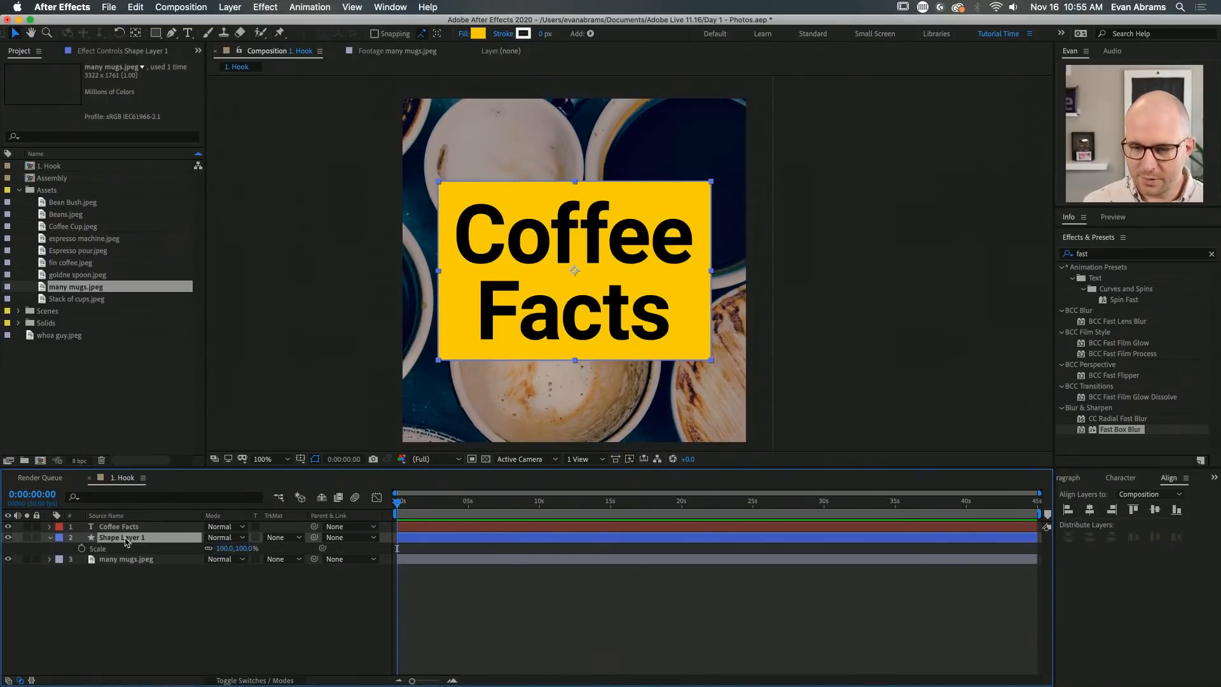
pyautogui.click(49, 537)
pyautogui.click(50, 537)
pyautogui.click(61, 559)
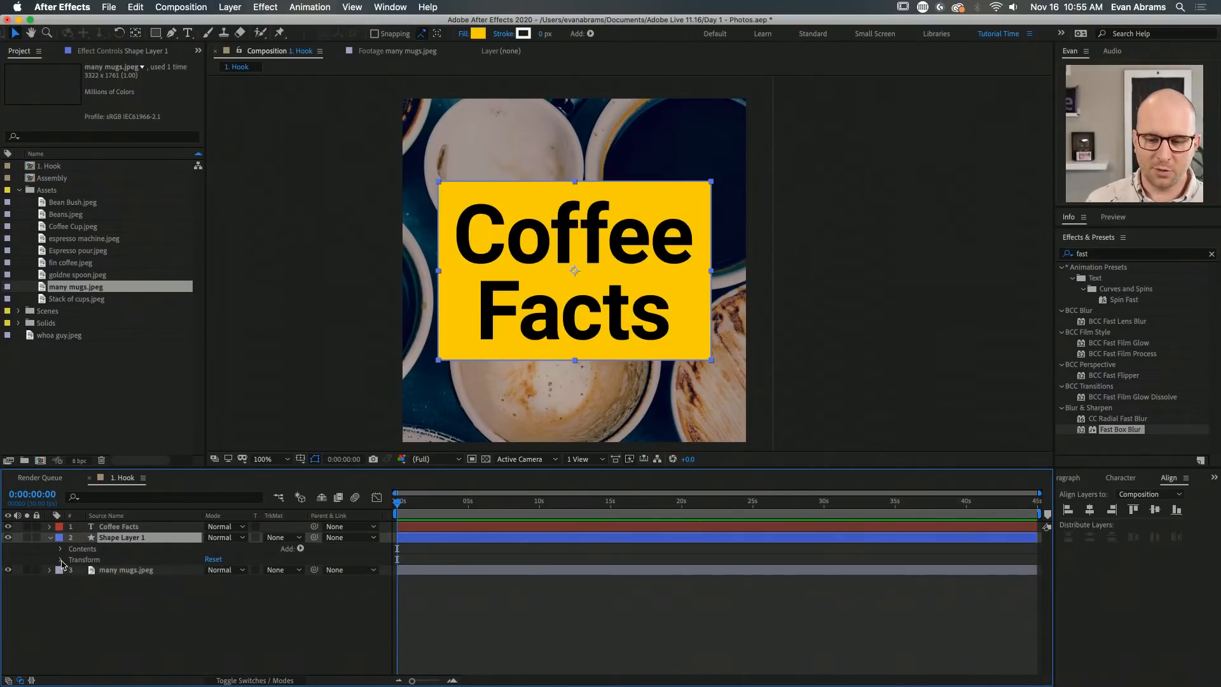
pyautogui.click(61, 559)
pyautogui.click(83, 560)
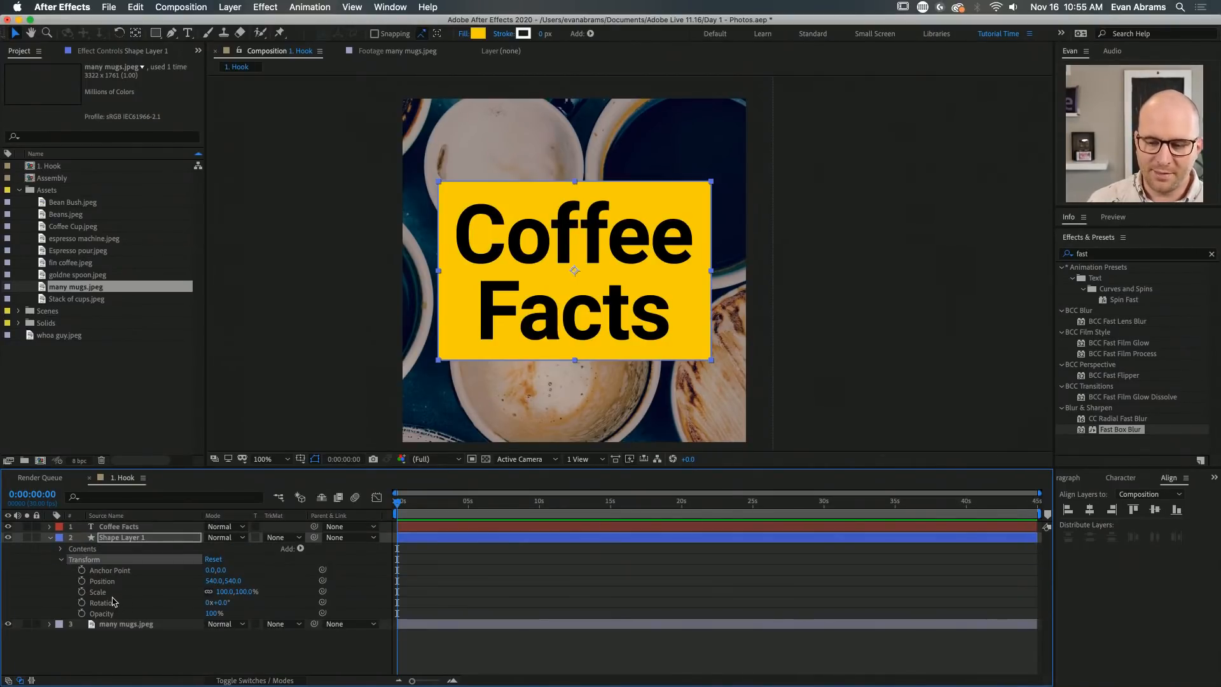
pyautogui.click(114, 601)
pyautogui.click(111, 591)
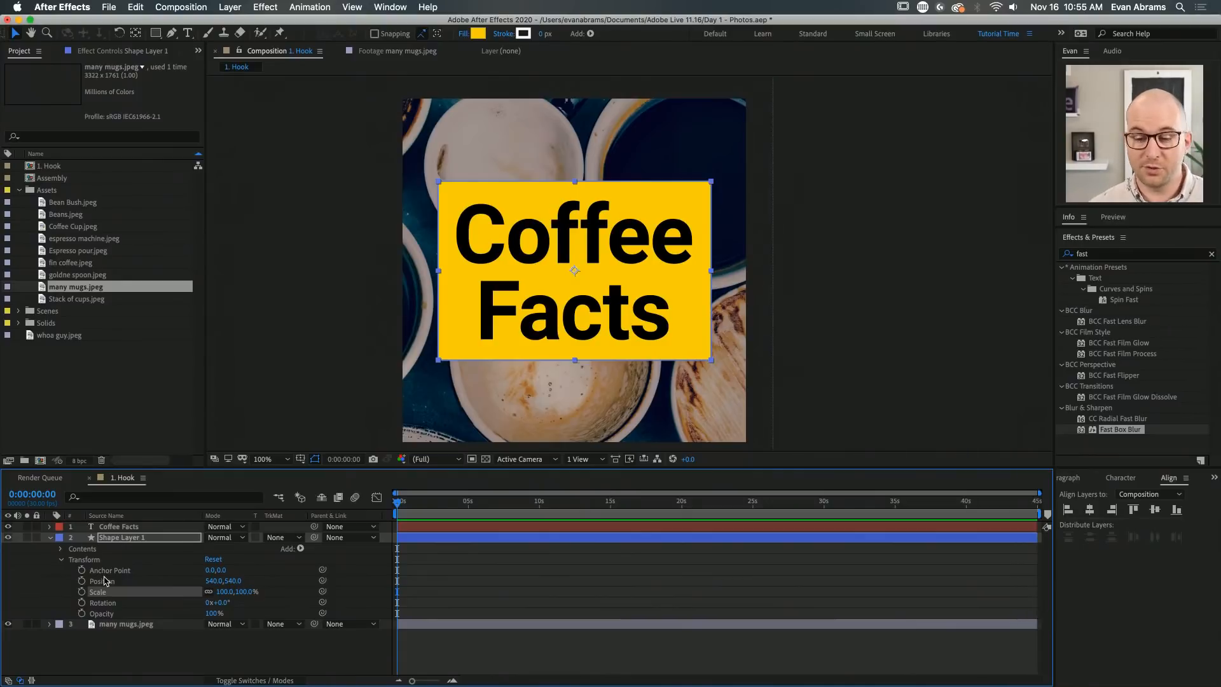
# Keyframe the rectangle layer's Scale at 100% and move that keyframe to 15 frames
pyautogui.click(81, 591)
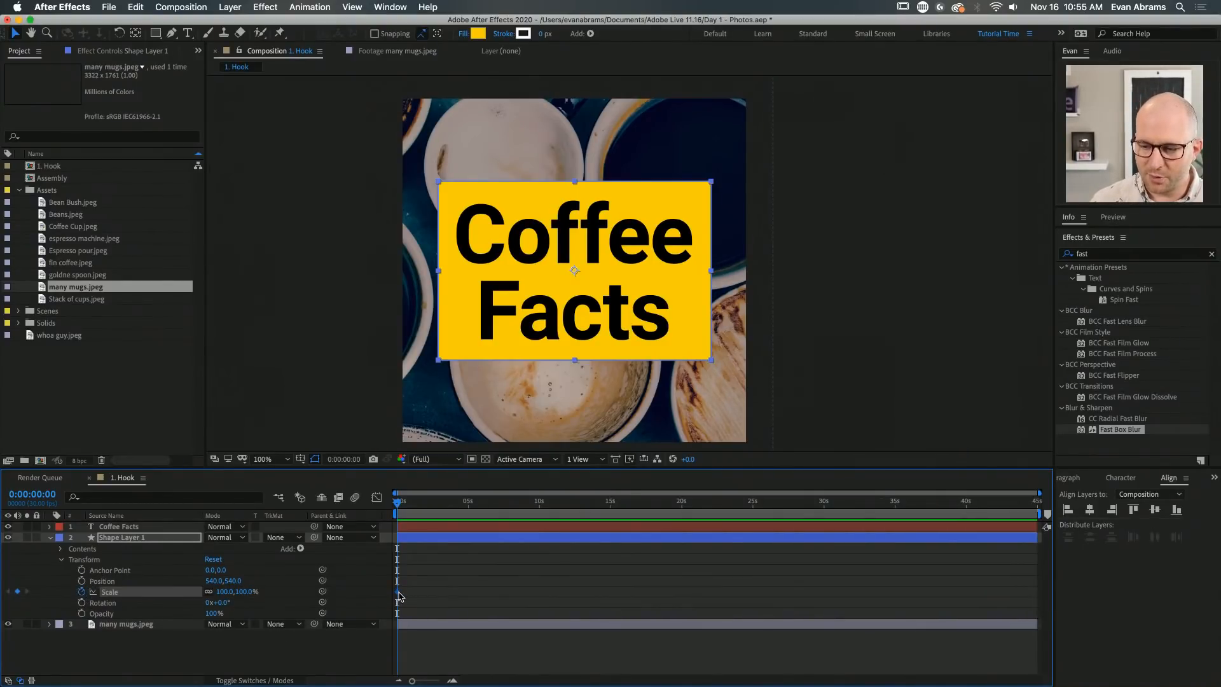
pyautogui.press('=')
pyautogui.press('=')
pyautogui.press('=')
pyautogui.press('=')
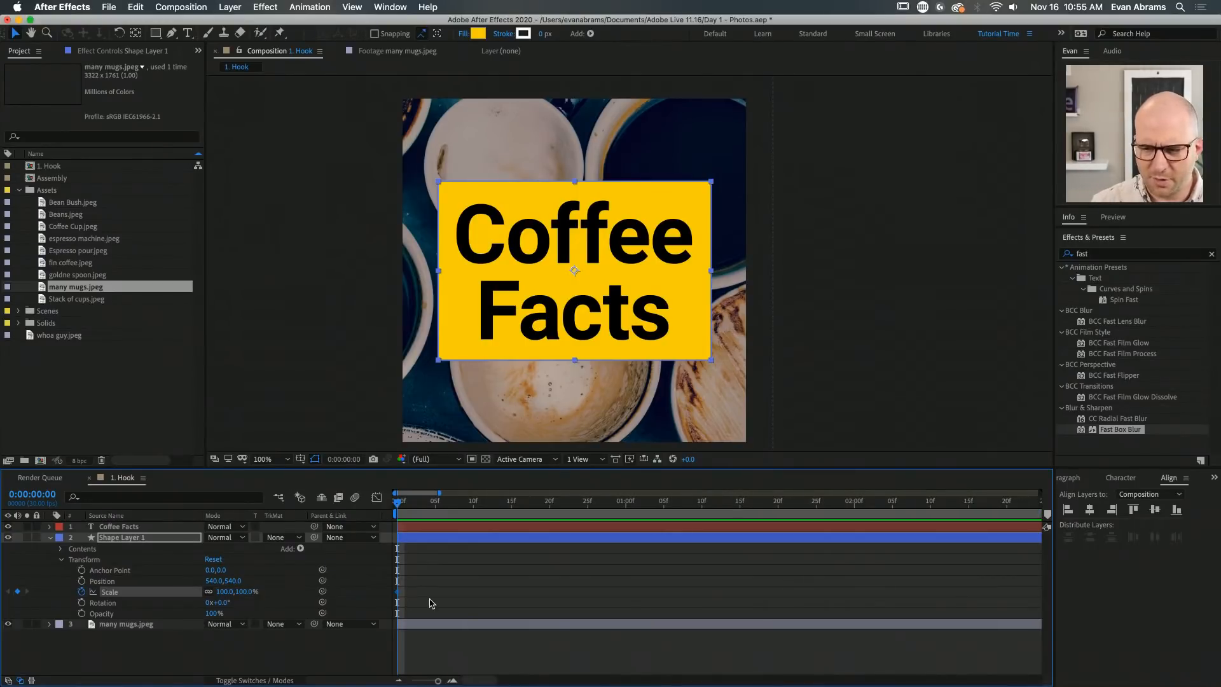
pyautogui.moveTo(399, 596); pyautogui.dragTo(513, 601)
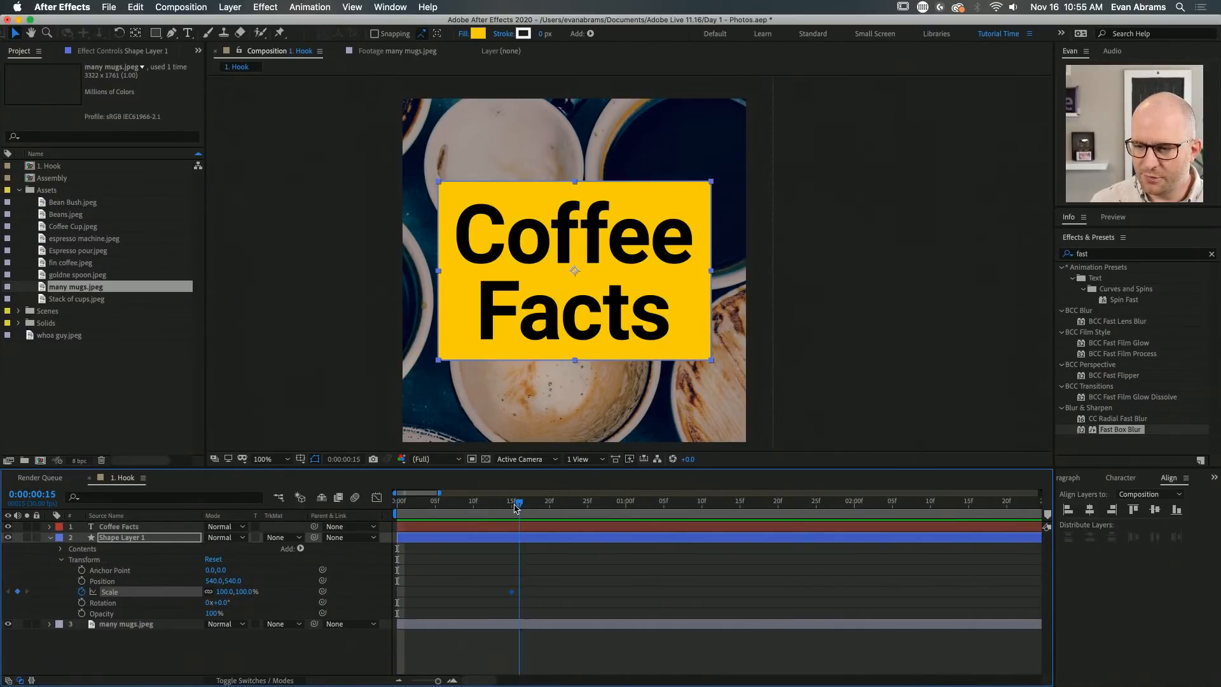
pyautogui.click(512, 502)
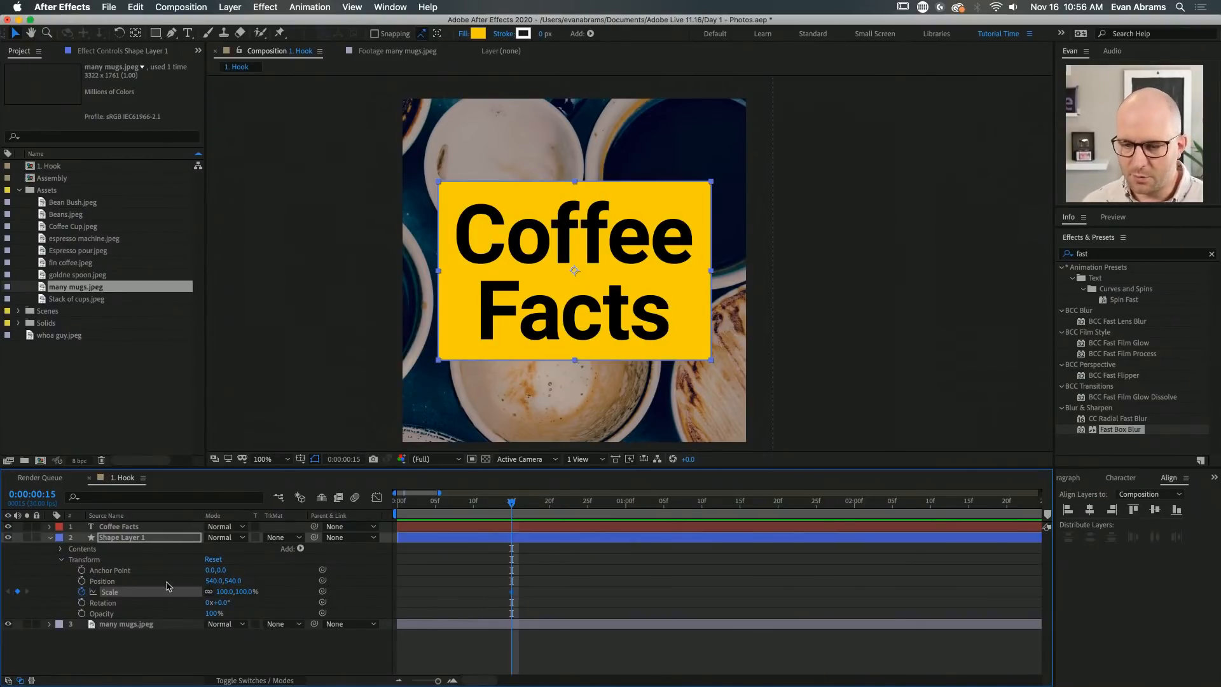
pyautogui.moveTo(499, 572); pyautogui.dragTo(533, 602)
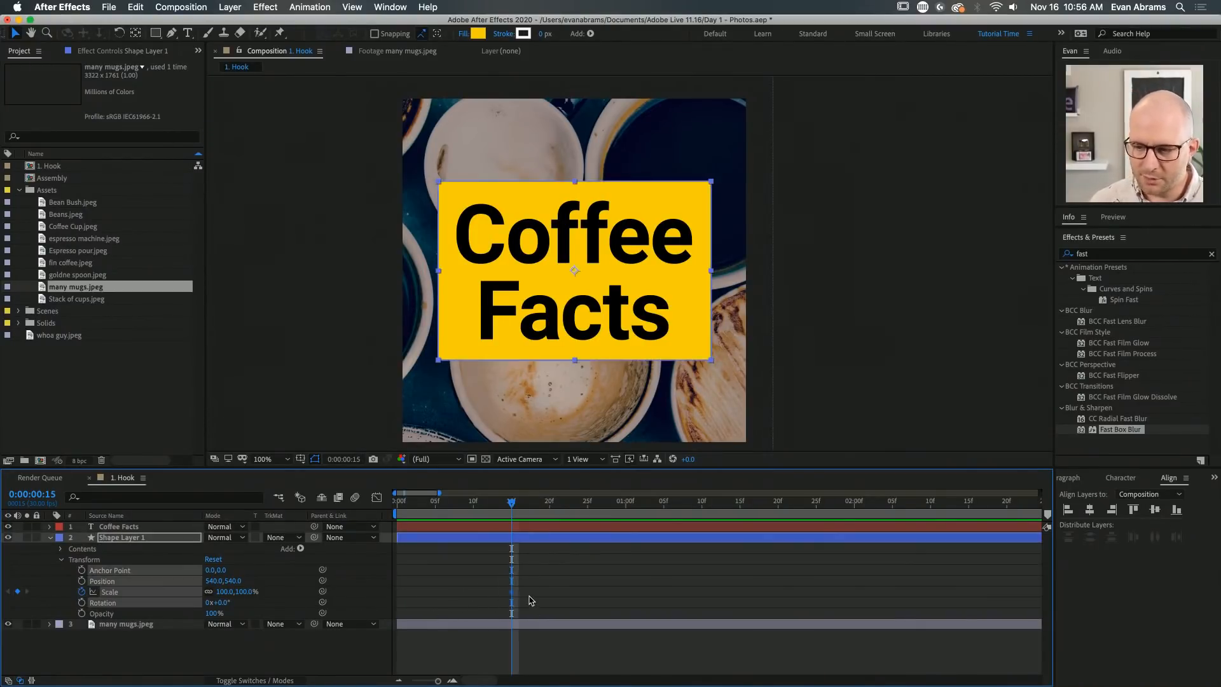
pyautogui.click(405, 590)
pyautogui.click(508, 596)
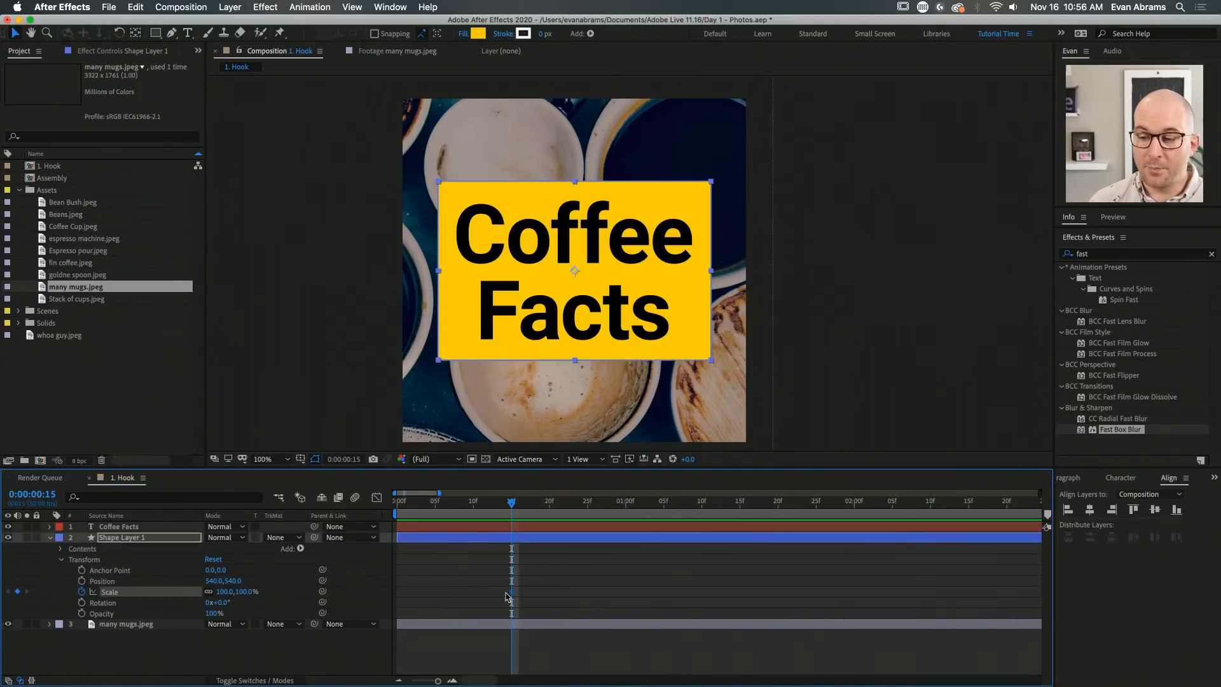
# Set the rectangle layer's Scale to 0% at the first frame to add the starting keyframe
pyautogui.moveTo(495, 507); pyautogui.dragTo(396, 507)
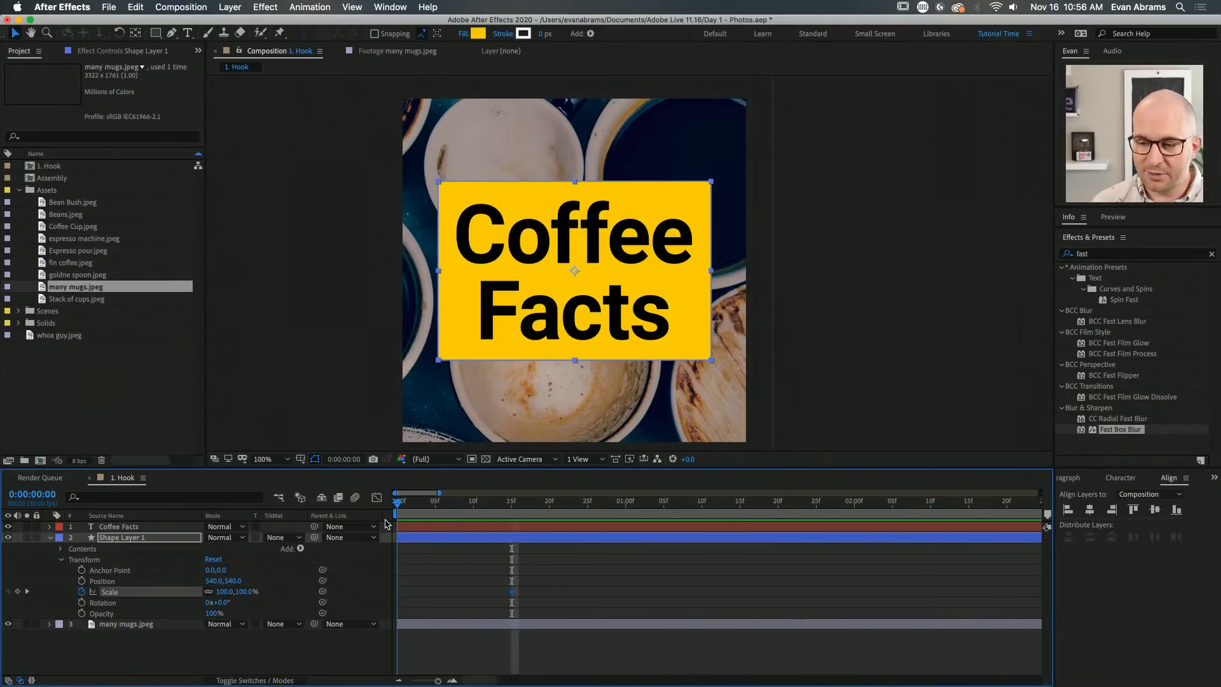
pyautogui.click(244, 591)
pyautogui.write('0')
pyautogui.press('Return')
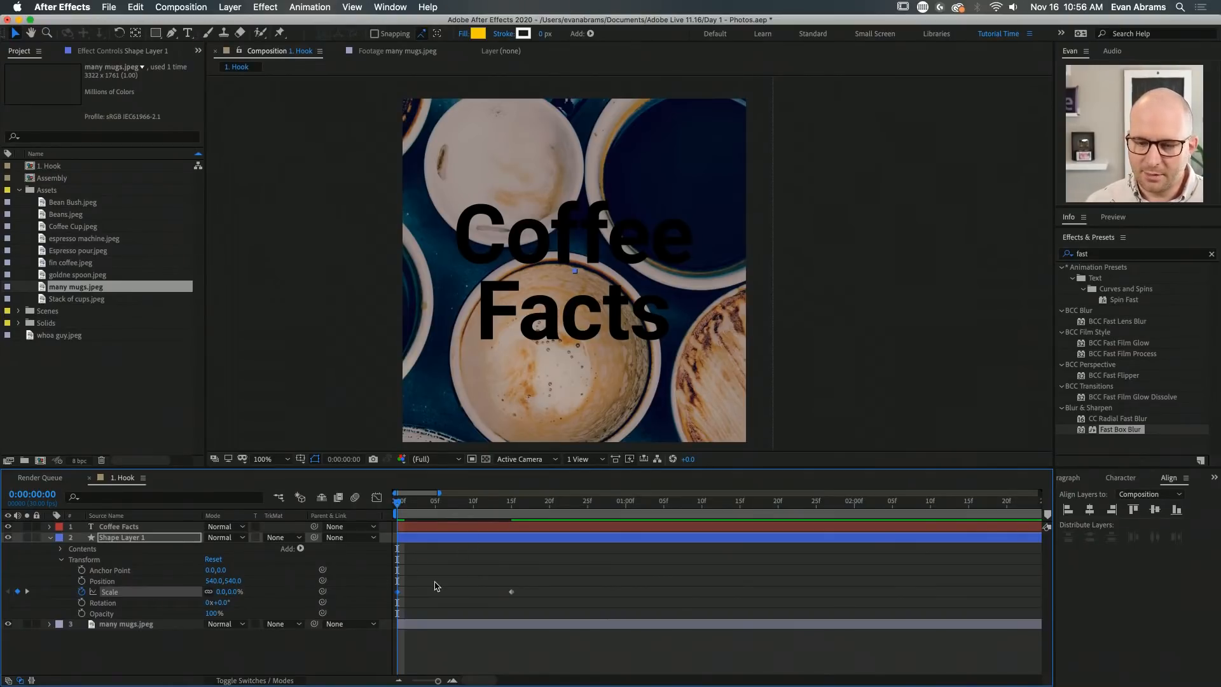
pyautogui.moveTo(427, 578); pyautogui.dragTo(395, 596)
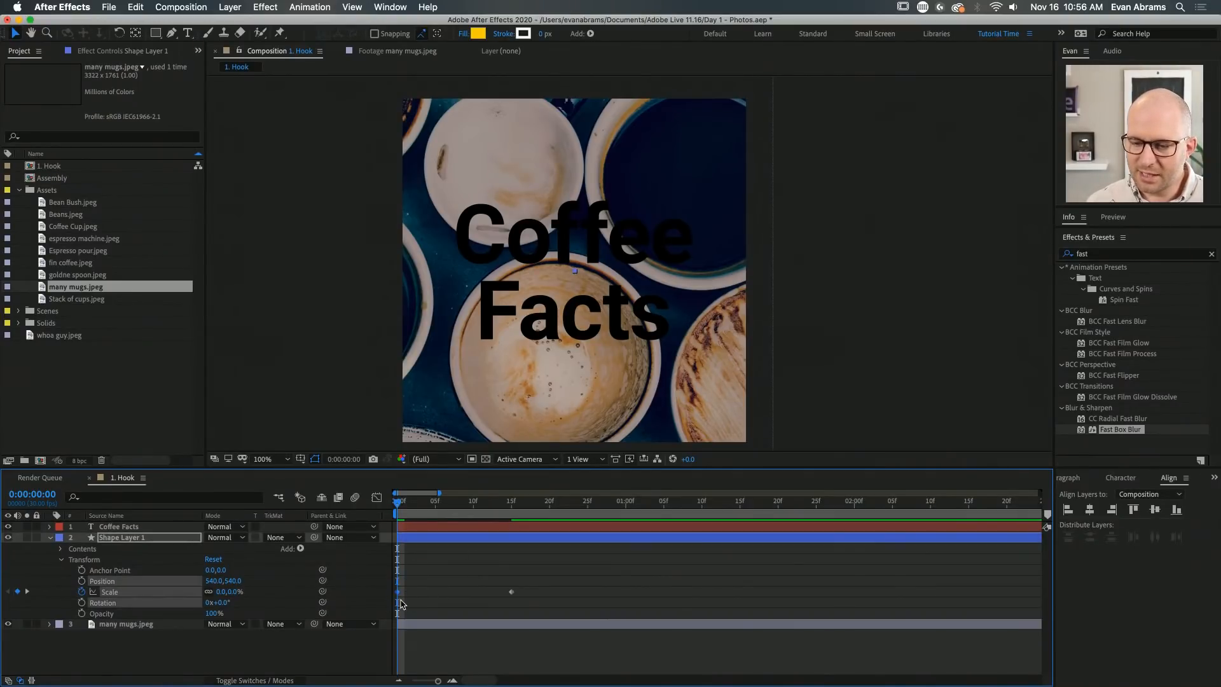
pyautogui.click(410, 596)
pyautogui.click(398, 592)
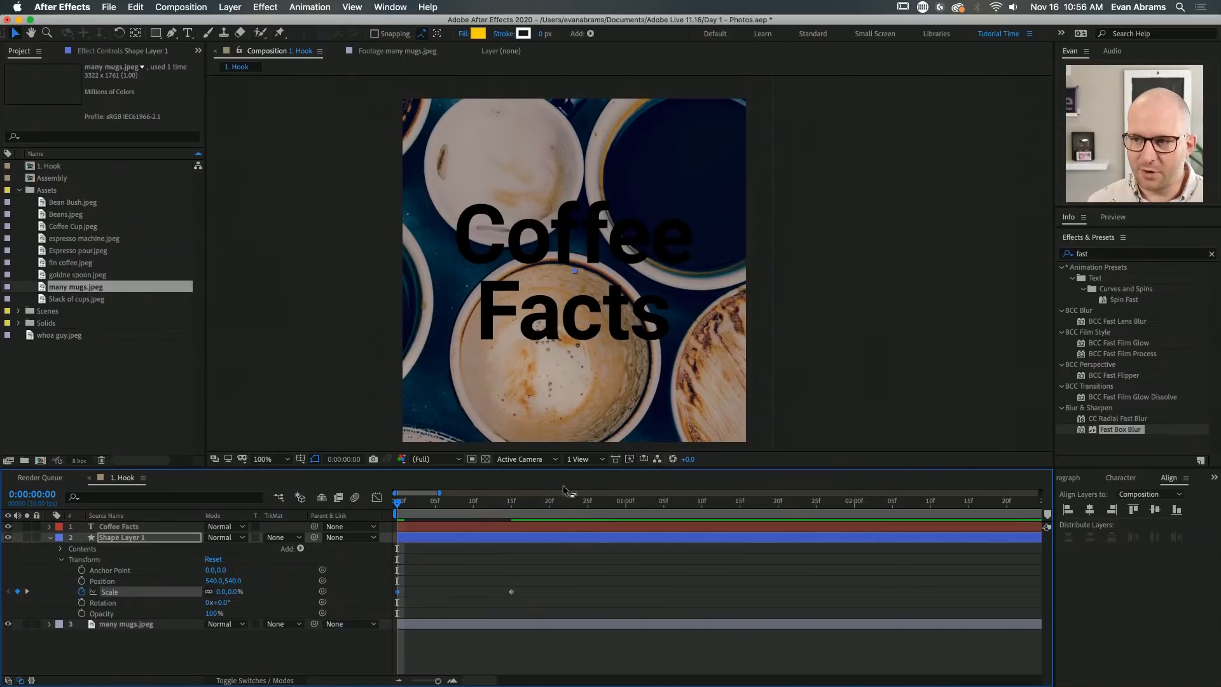
# Preview the yellow box's scale-in animation from the first frame with the composition view zoomed to 50%
pyautogui.moveTo(397, 503); pyautogui.dragTo(516, 515)
pyautogui.press('Home')
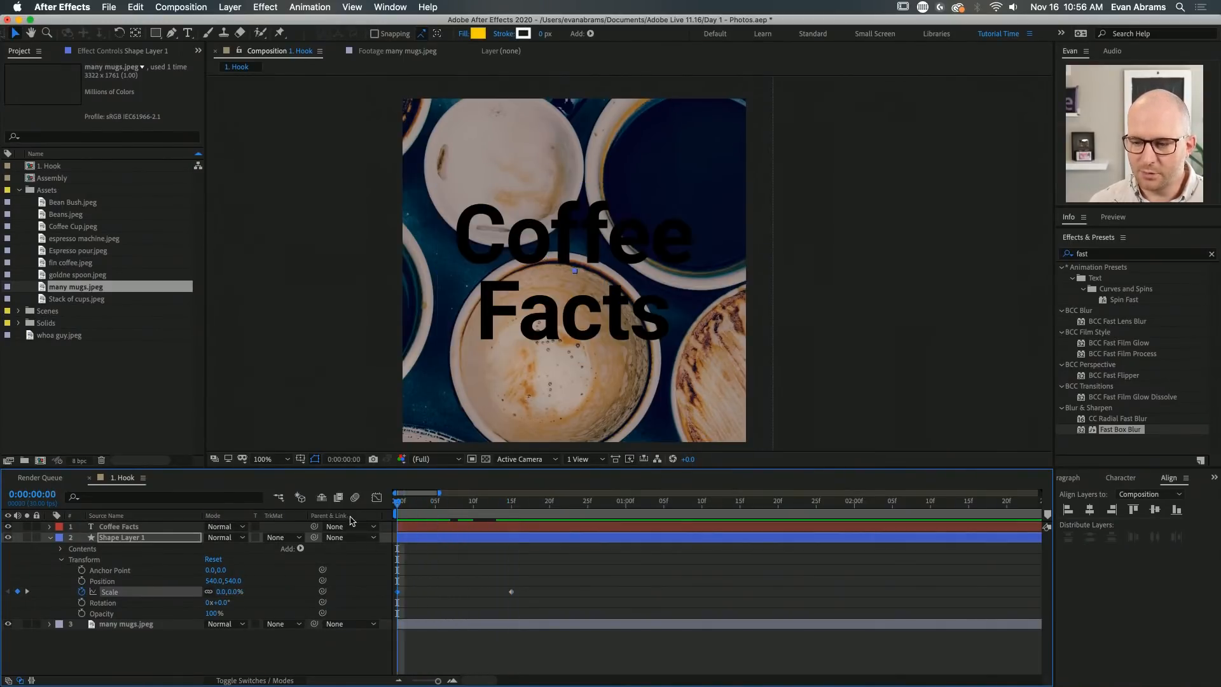
pyautogui.press('space')
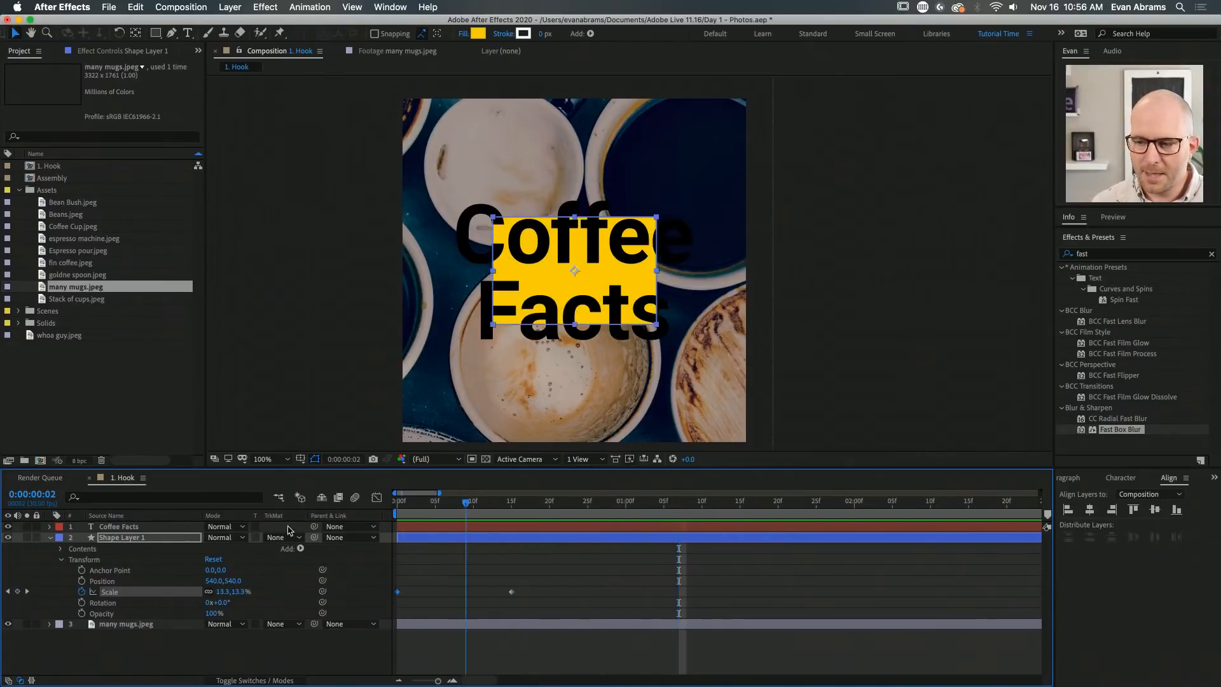
pyautogui.press(',')
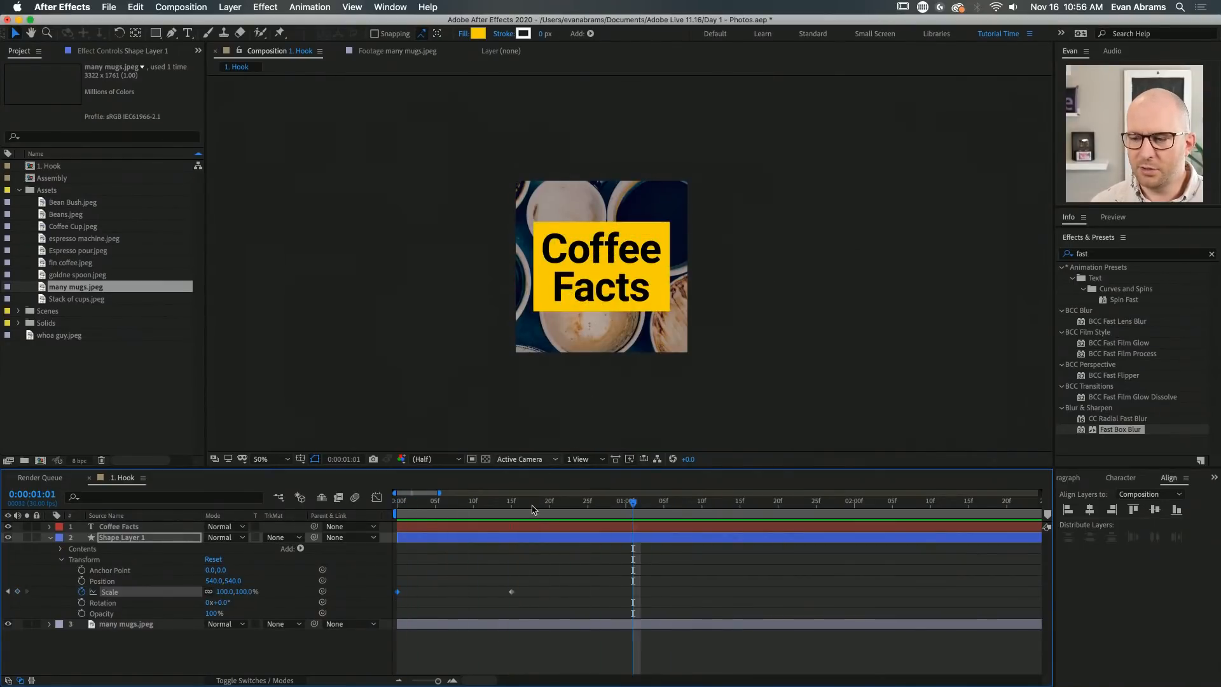
pyautogui.moveTo(533, 509); pyautogui.dragTo(217, 545)
pyautogui.press('space')
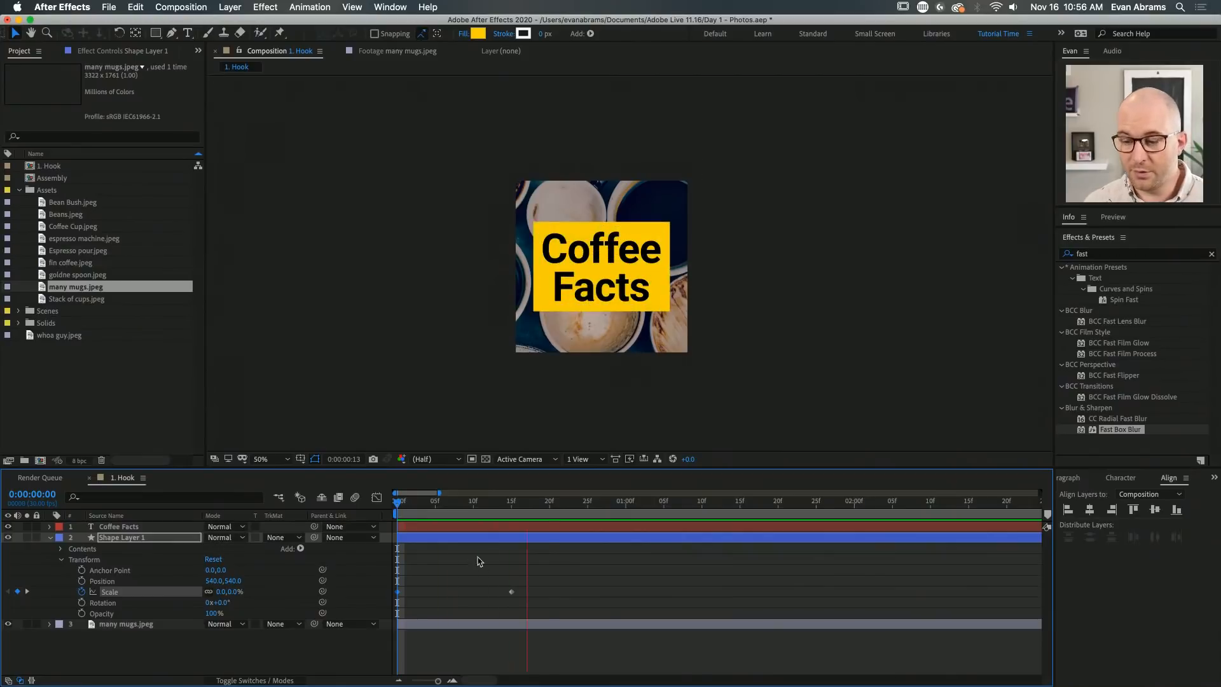
pyautogui.press('space')
# Show the shape layer's Scale property in the Graph Editor with both of its keyframes selected
pyautogui.click(474, 591)
pyautogui.moveTo(528, 578); pyautogui.dragTo(356, 608)
pyautogui.scroll(1, 408, 592)
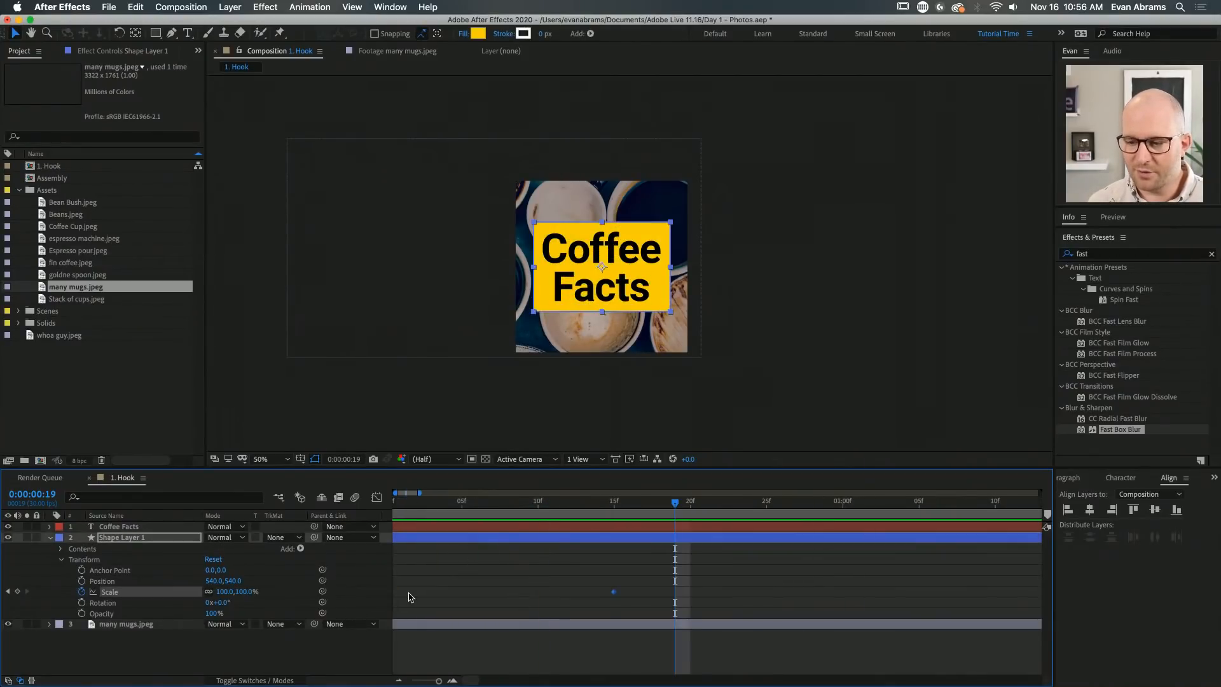
pyautogui.moveTo(473, 679); pyautogui.dragTo(447, 678)
pyautogui.click(620, 591)
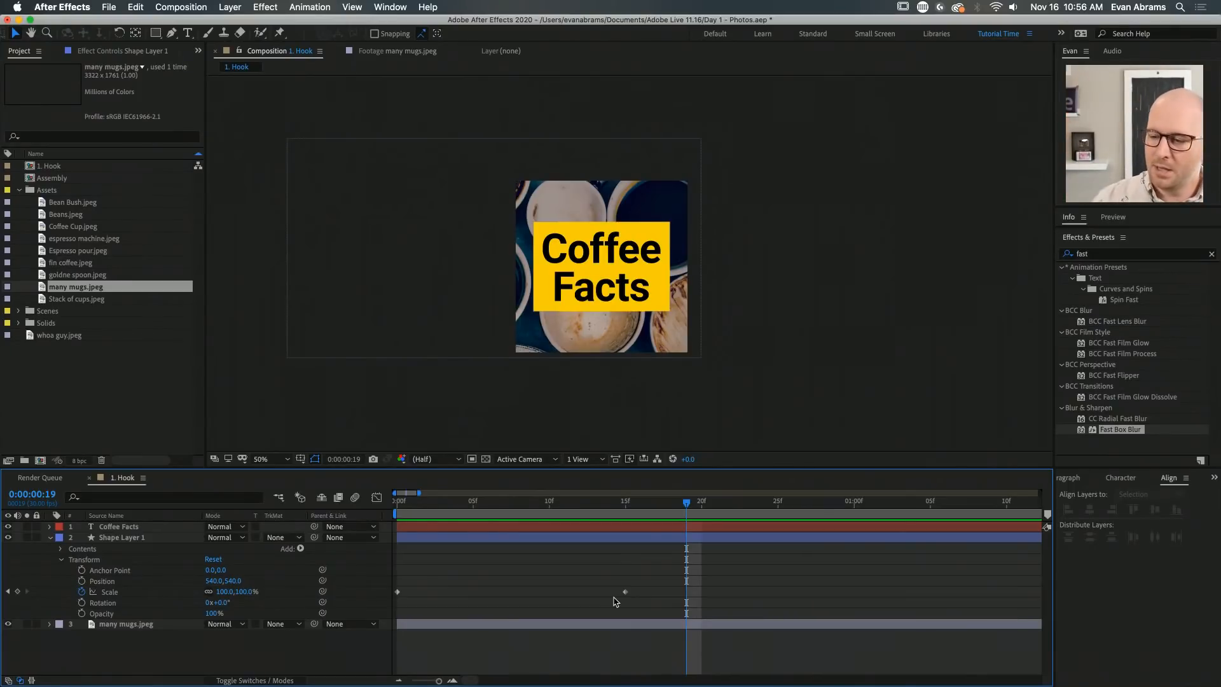
pyautogui.click(151, 598)
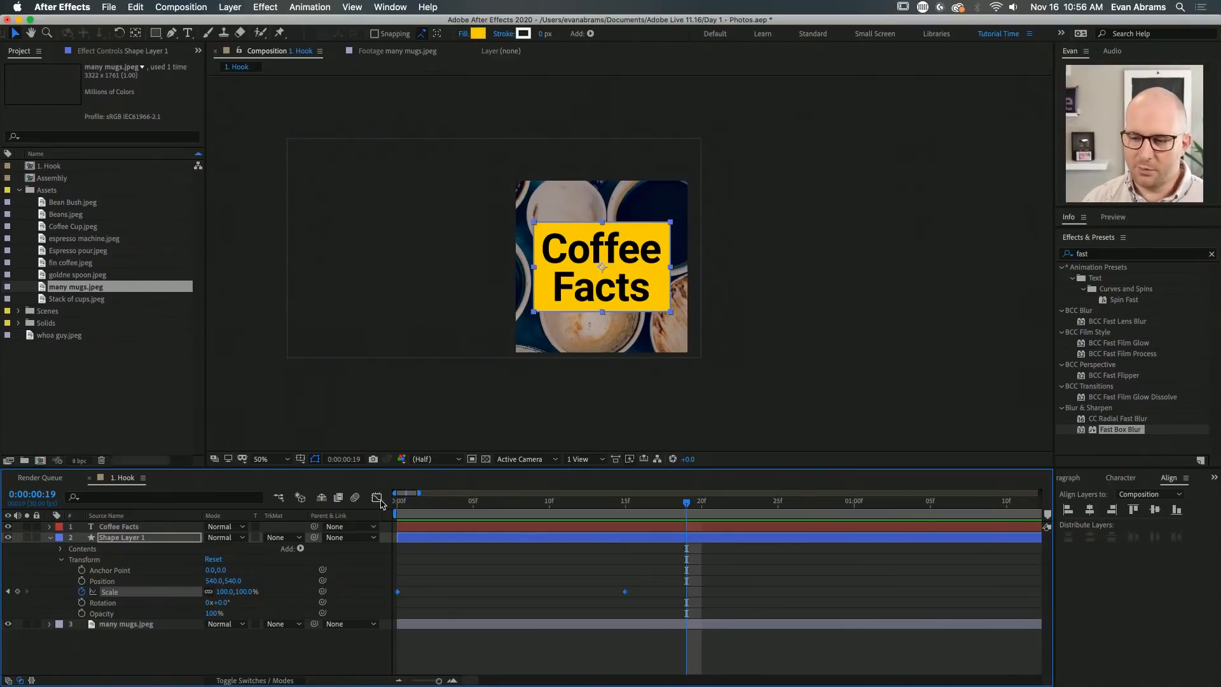
pyautogui.click(377, 497)
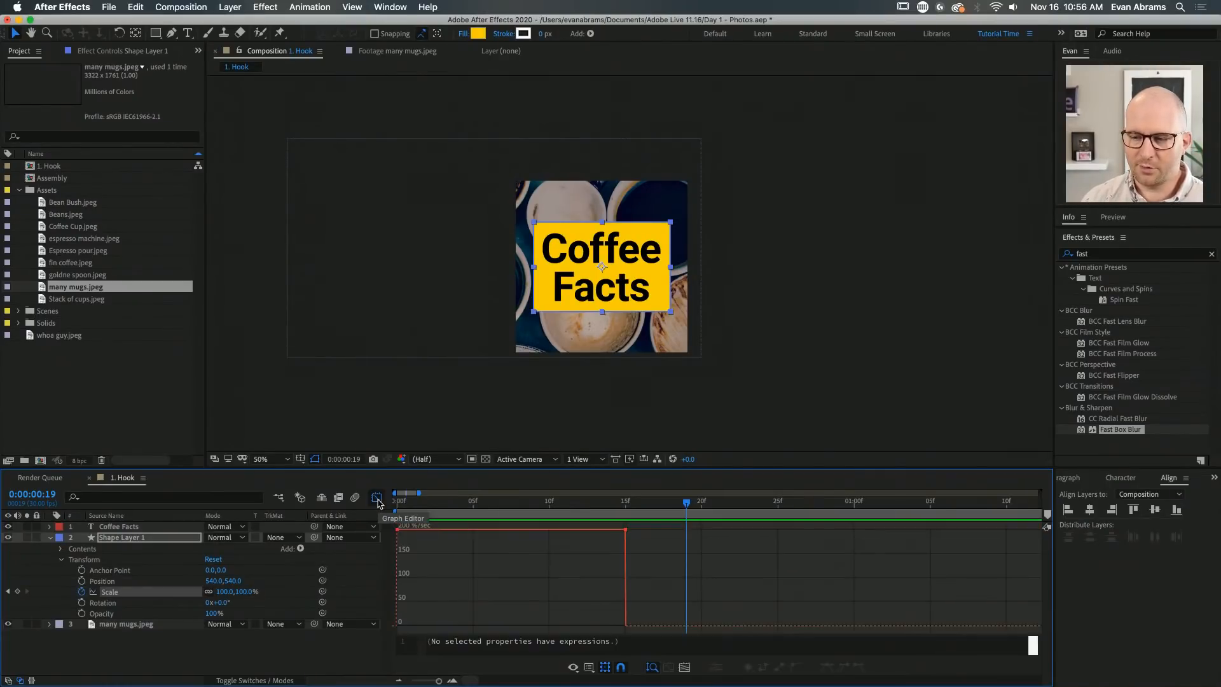
pyautogui.click(119, 596)
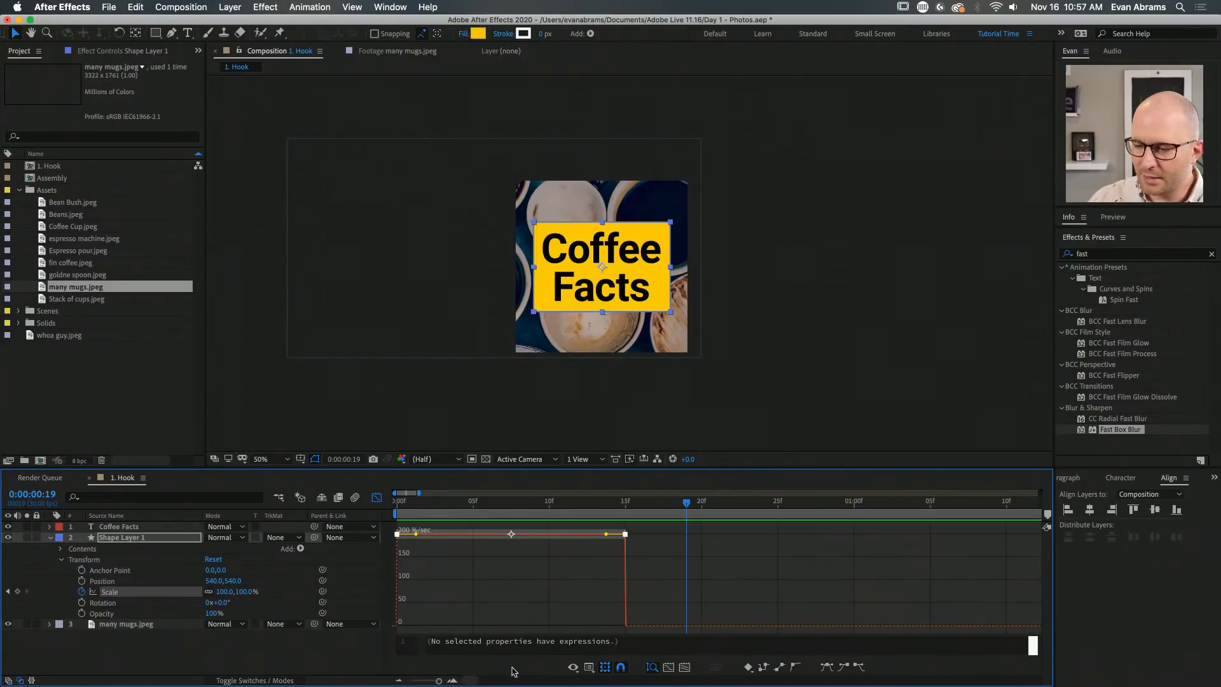
# Hide the expression editor below the Scale graph and deselect the keyframes
pyautogui.click(589, 667)
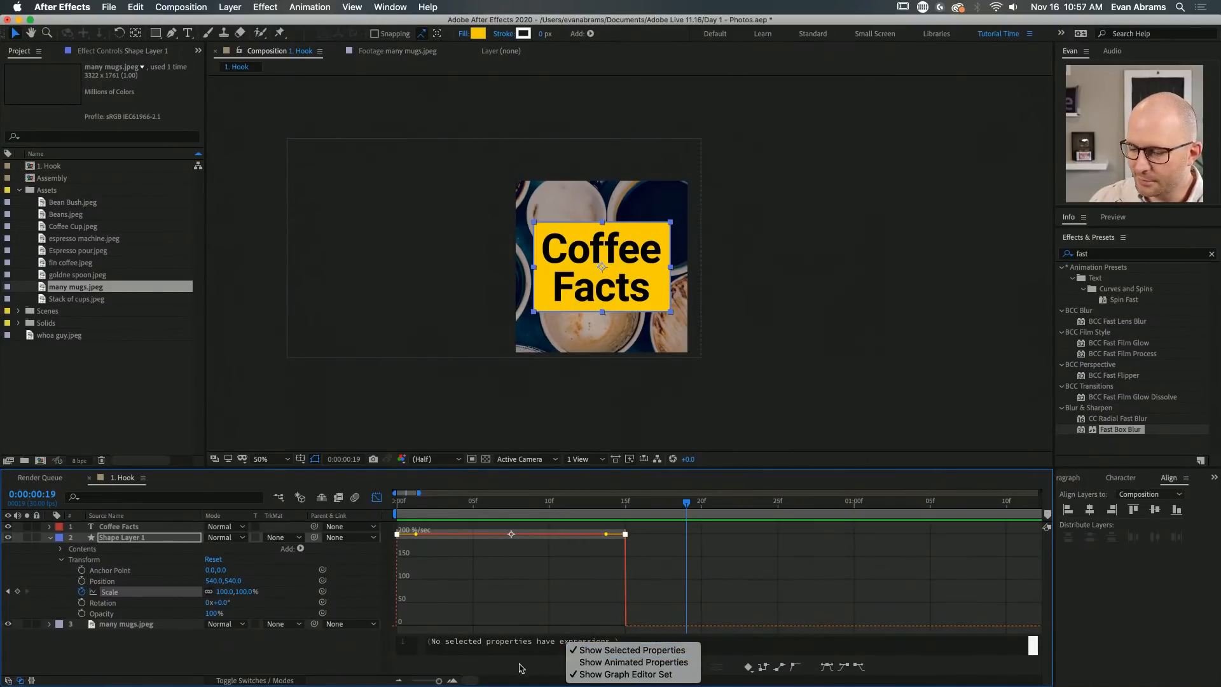
pyautogui.click(572, 651)
pyautogui.click(588, 667)
pyautogui.click(623, 654)
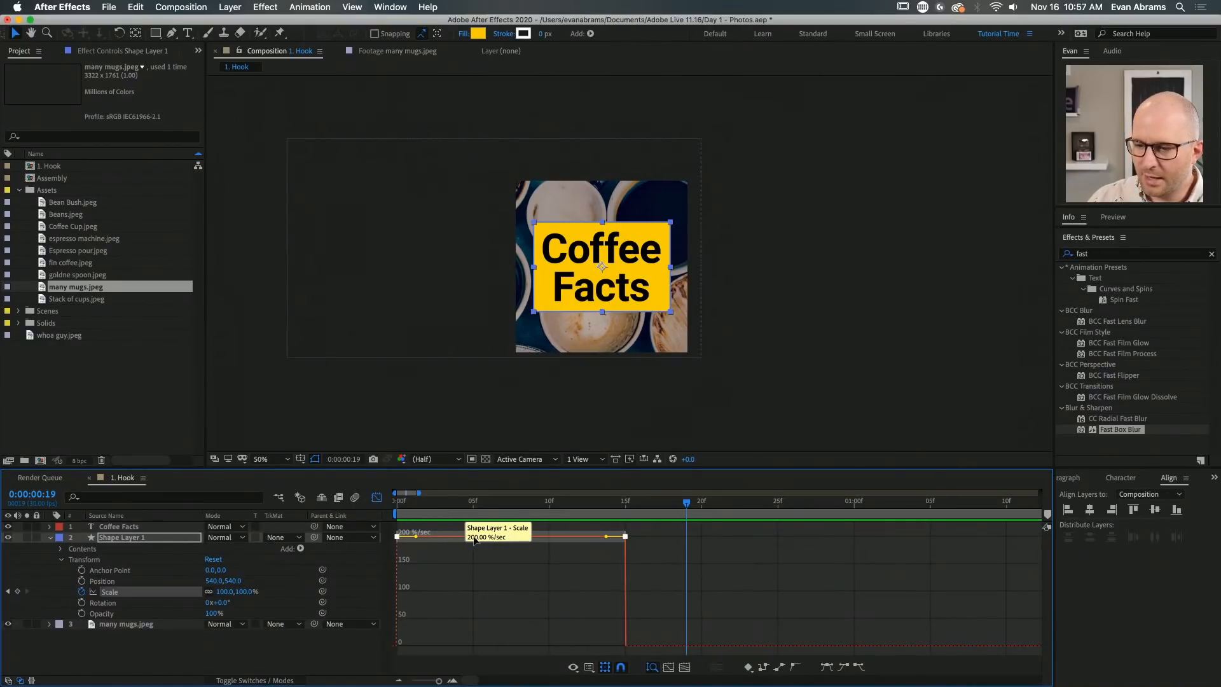
pyautogui.click(674, 547)
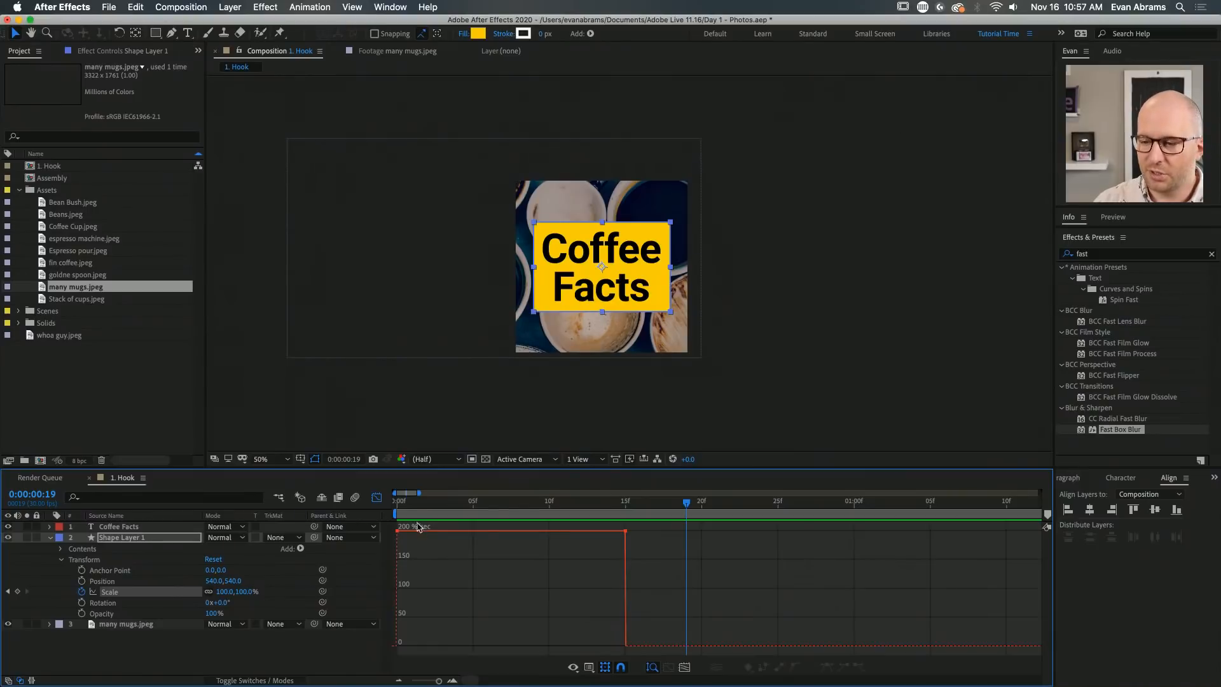
# Scrub to frame 6 and switch the Scale graph from speed to Edit Value Graph
pyautogui.moveTo(408, 503); pyautogui.dragTo(488, 505)
pyautogui.click(588, 667)
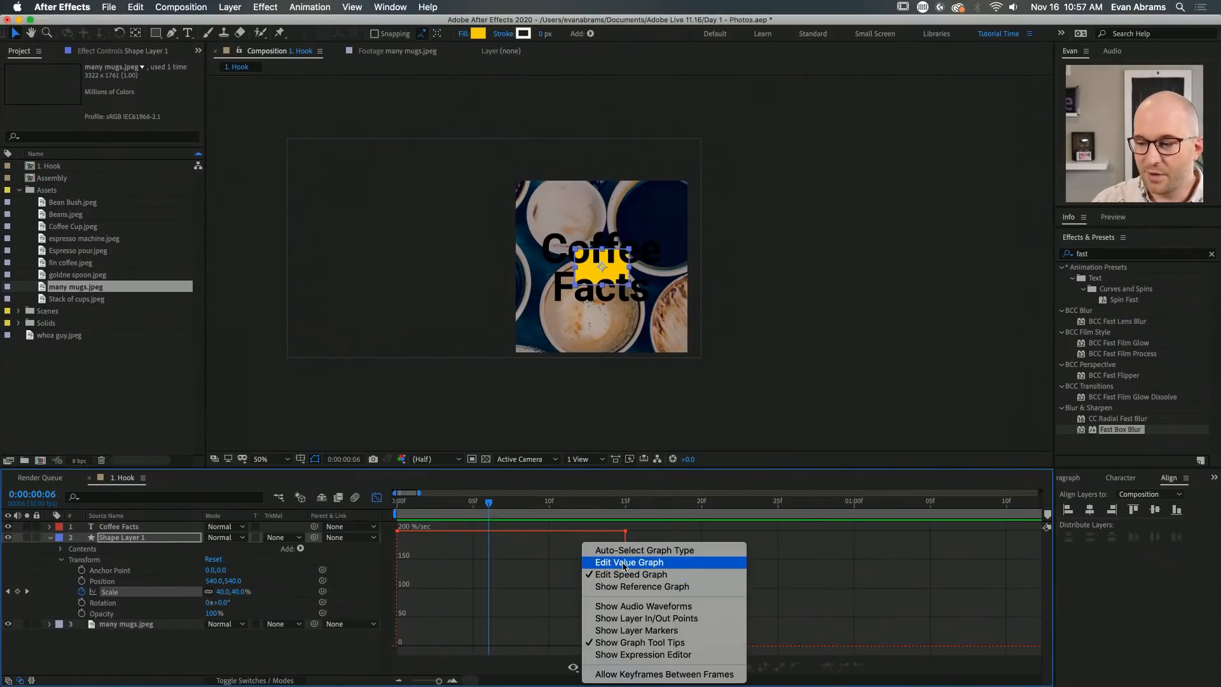
pyautogui.click(683, 563)
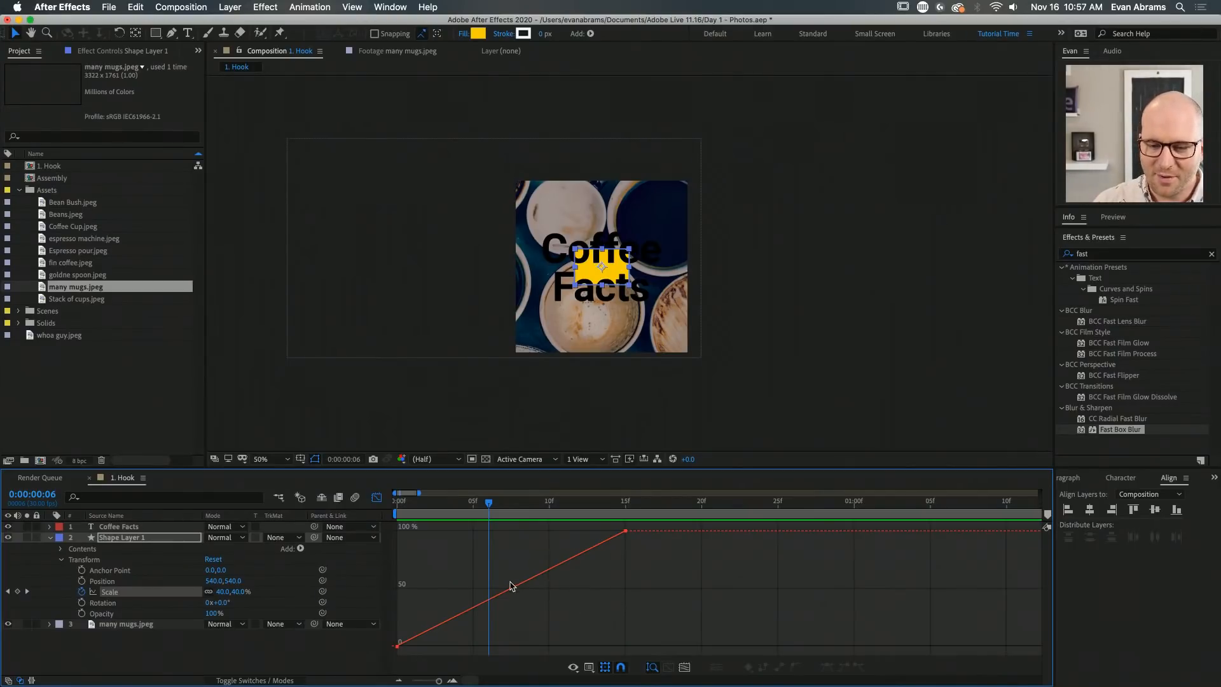
# Return to the layer bar view and apply Easy Ease to the 100% Scale keyframe at 15 frames
pyautogui.click(377, 498)
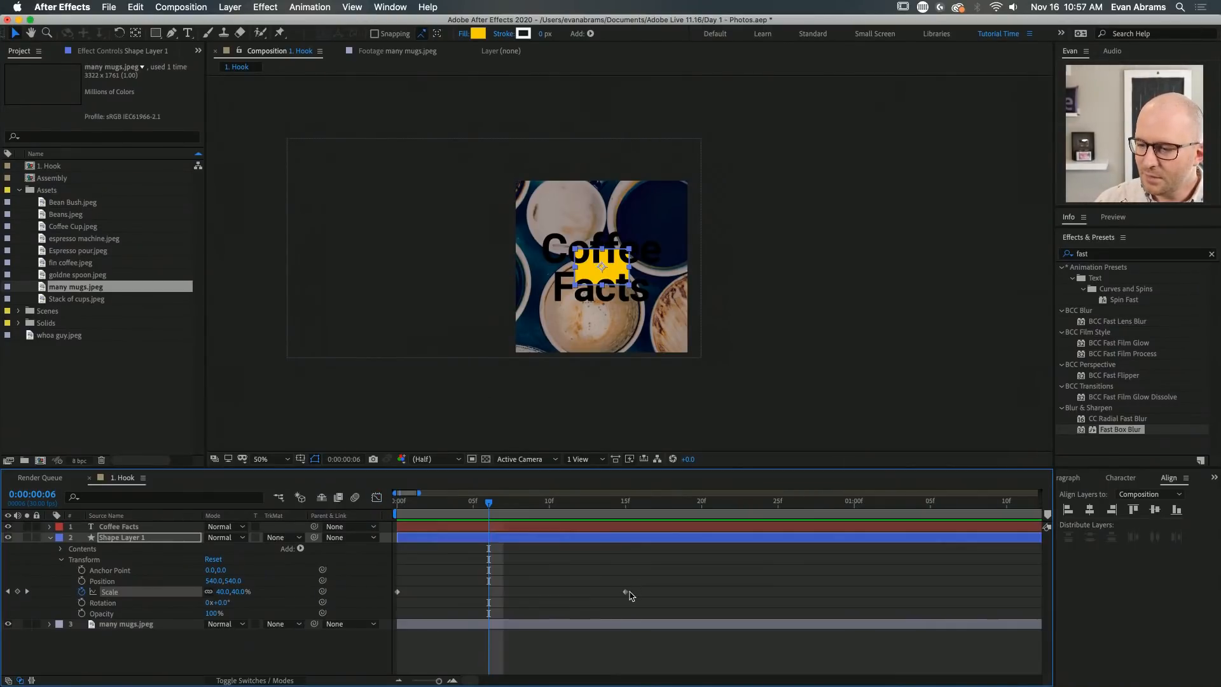
pyautogui.rightClick(626, 593)
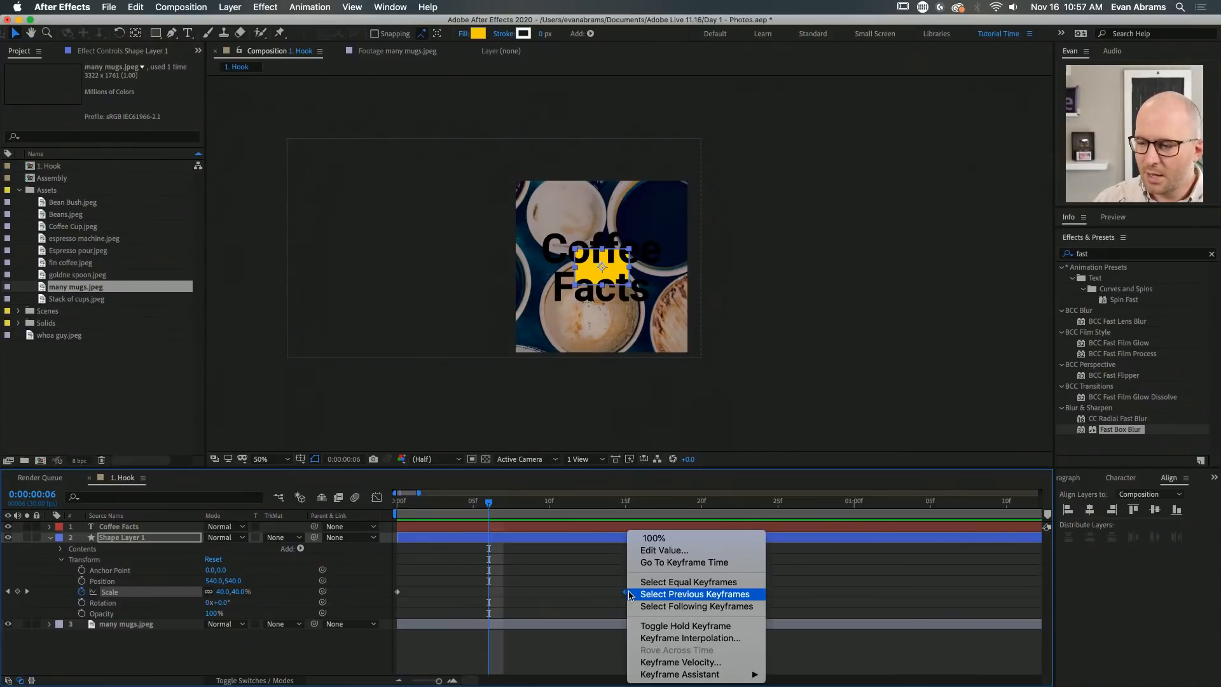
pyautogui.moveTo(652, 675)
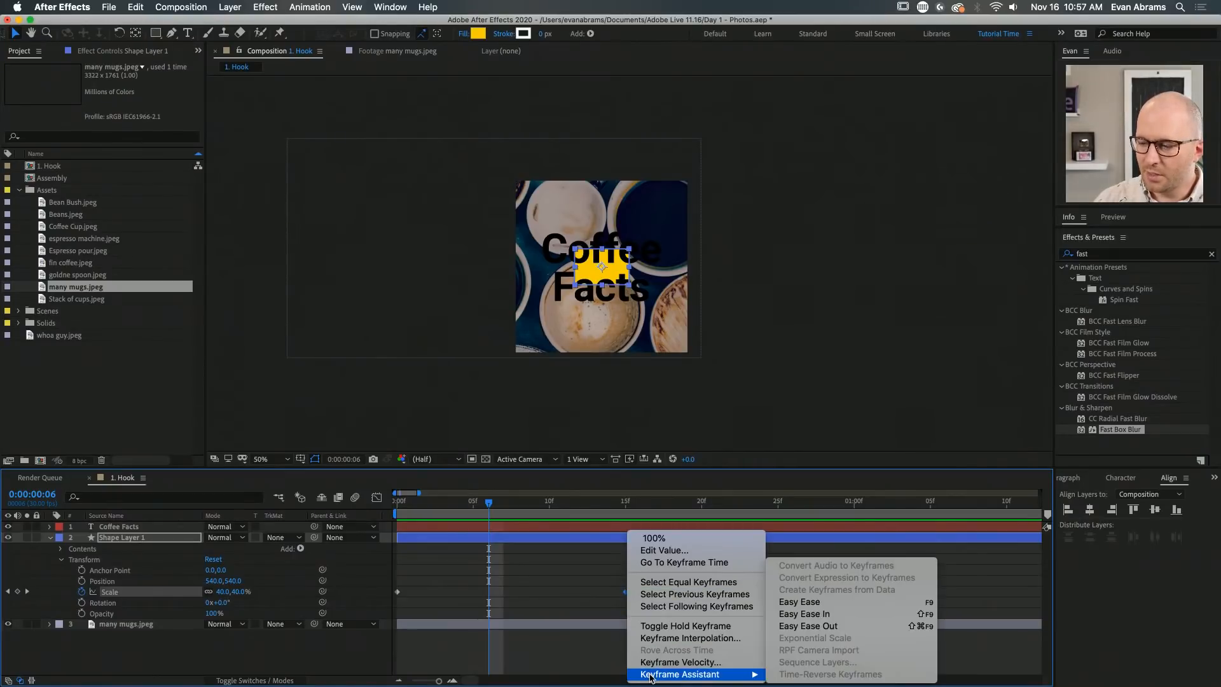
pyautogui.click(809, 603)
pyautogui.moveTo(614, 615); pyautogui.dragTo(615, 623)
pyautogui.click(615, 608)
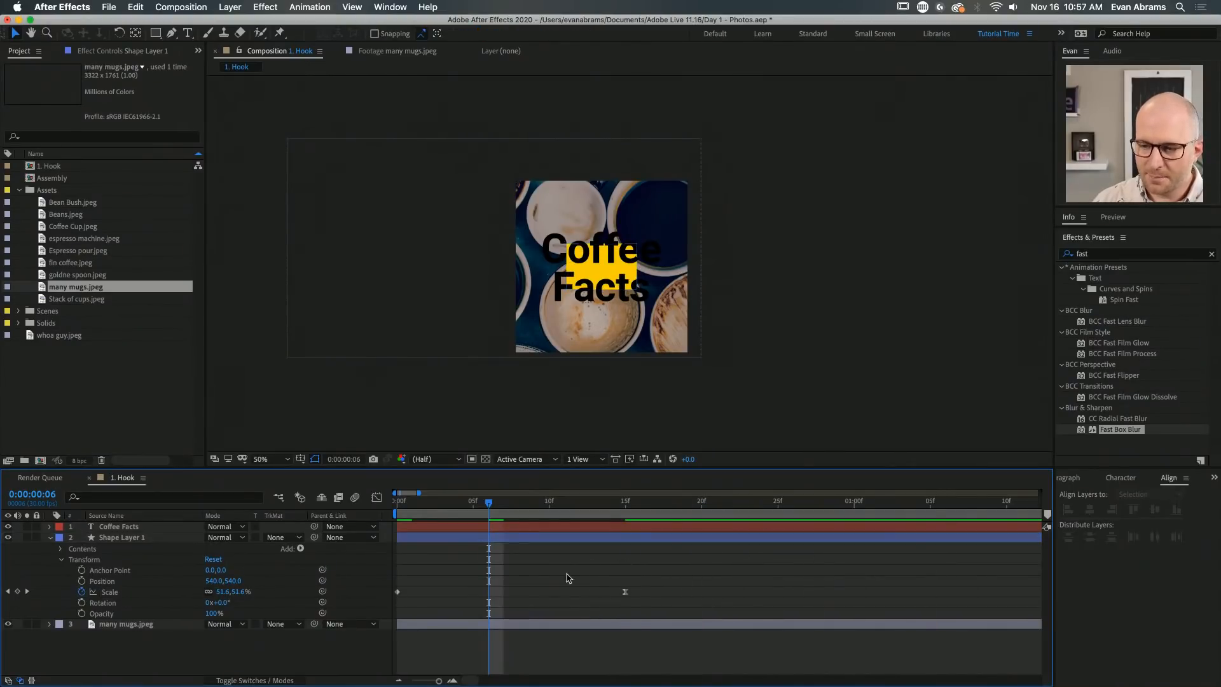
# Reopen the Scale value graph in the Graph Editor and preview the eased box animation from the first frame
pyautogui.click(164, 593)
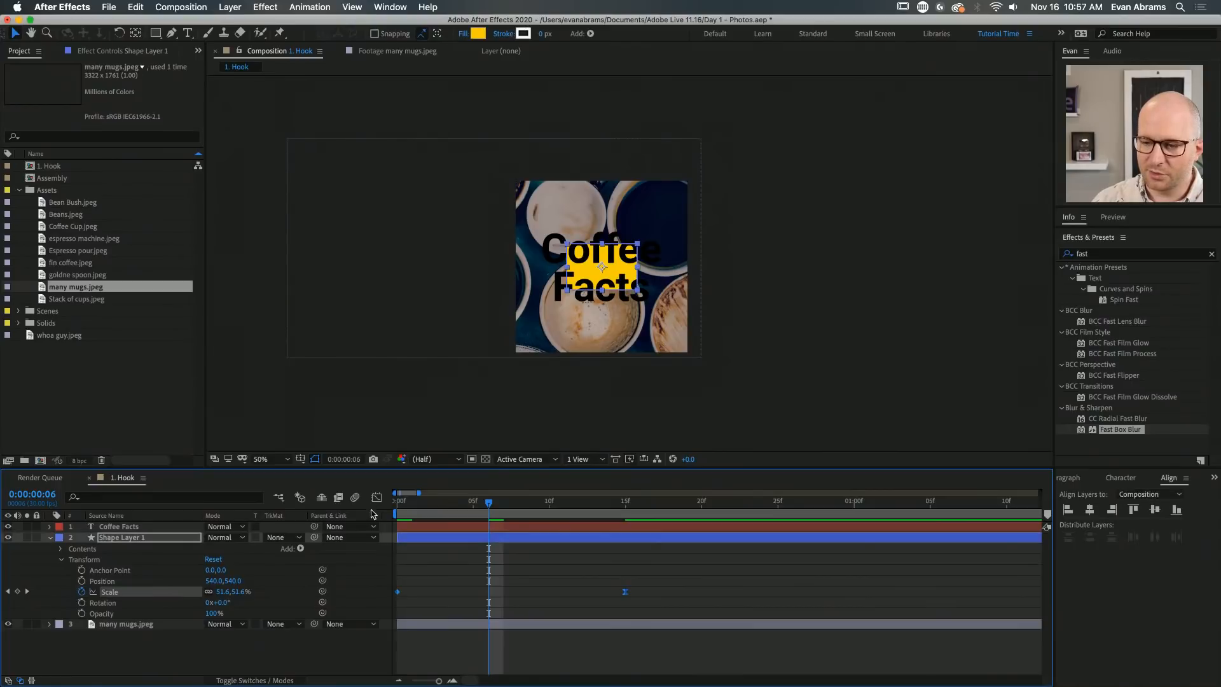
pyautogui.click(377, 497)
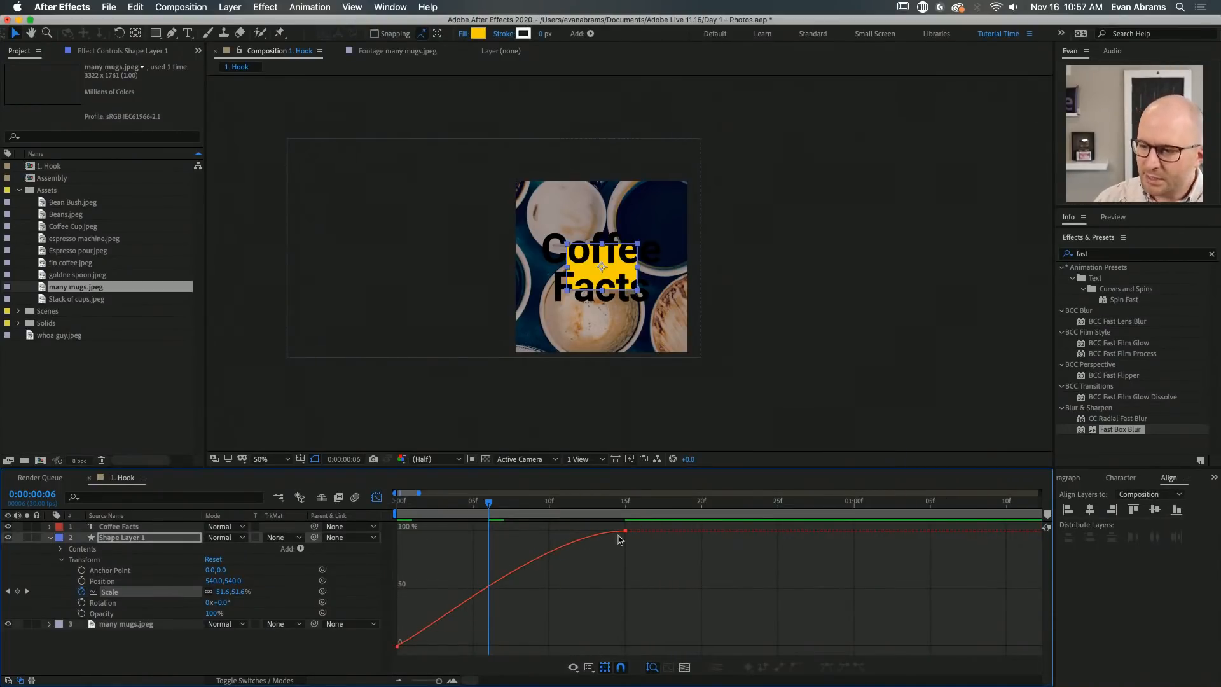
pyautogui.moveTo(461, 505); pyautogui.dragTo(282, 541)
pyautogui.press('space')
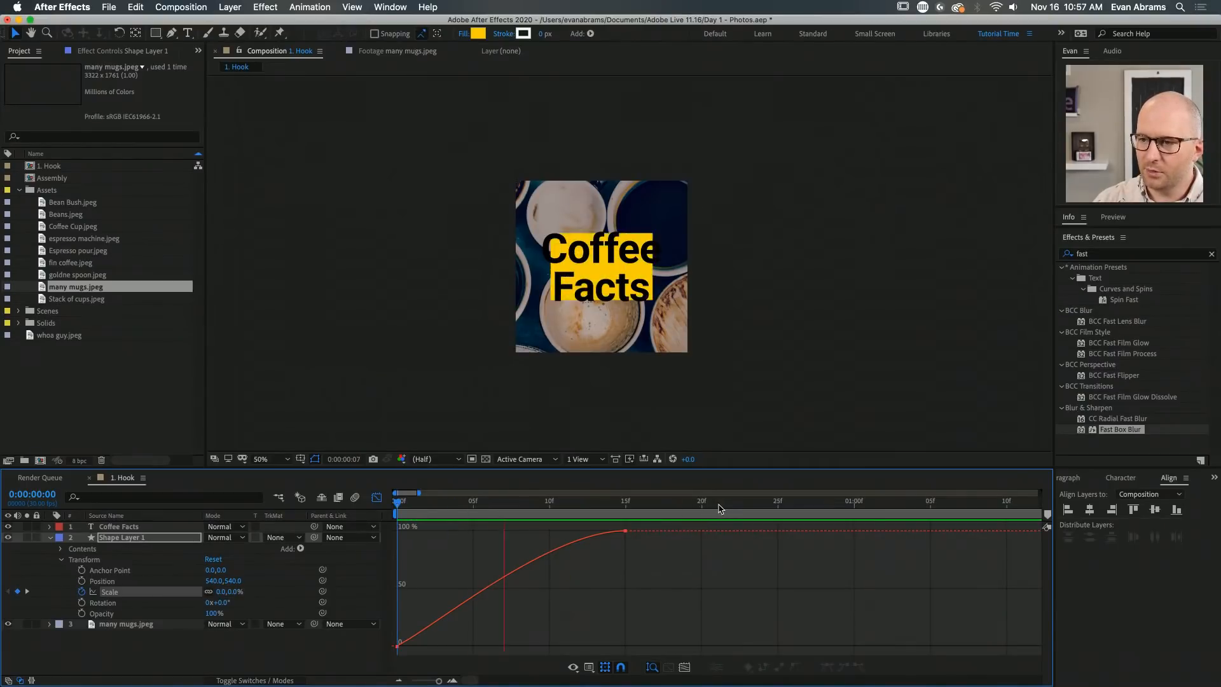
pyautogui.press('space')
pyautogui.press('space')
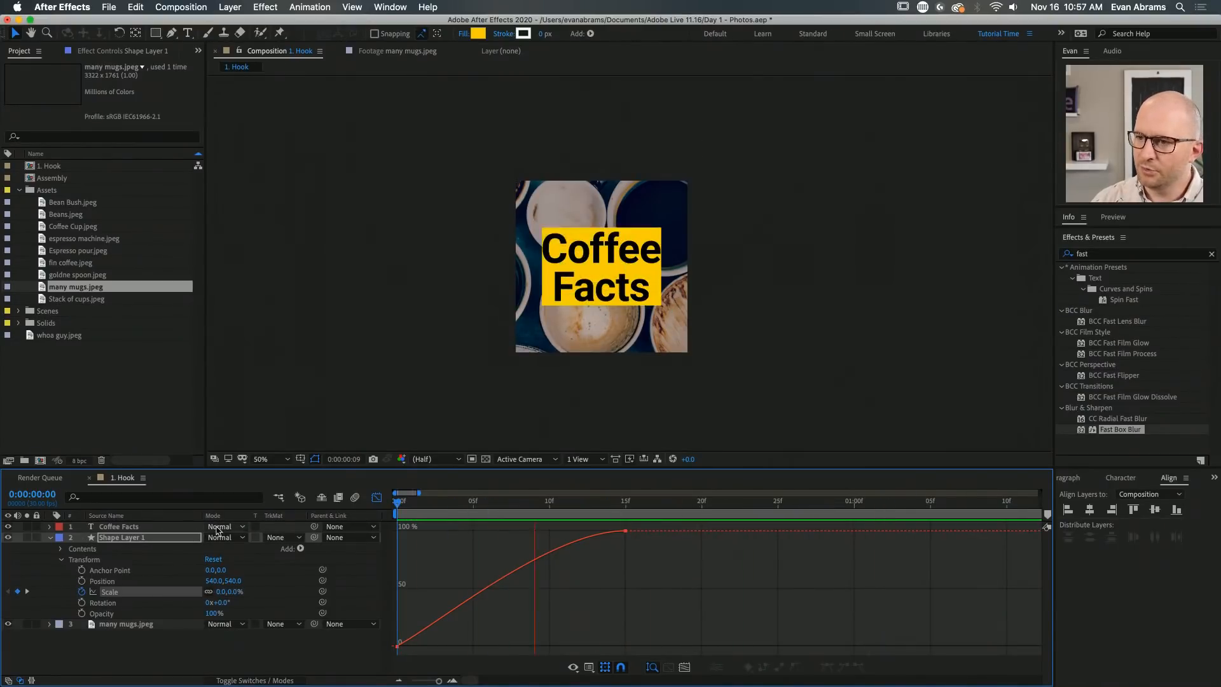
pyautogui.press('space')
# Extend the ease handle of the 15-frame Scale keyframe horizontally back to the first frame
pyautogui.moveTo(551, 503); pyautogui.dragTo(617, 499)
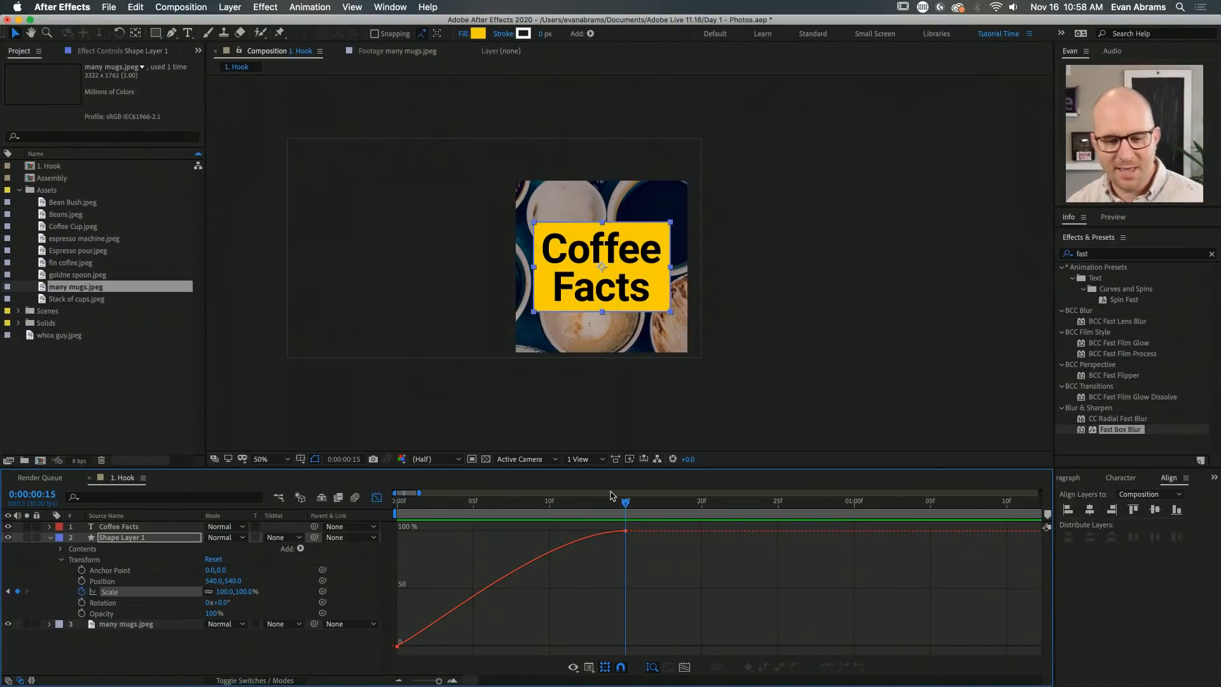
pyautogui.click(625, 530)
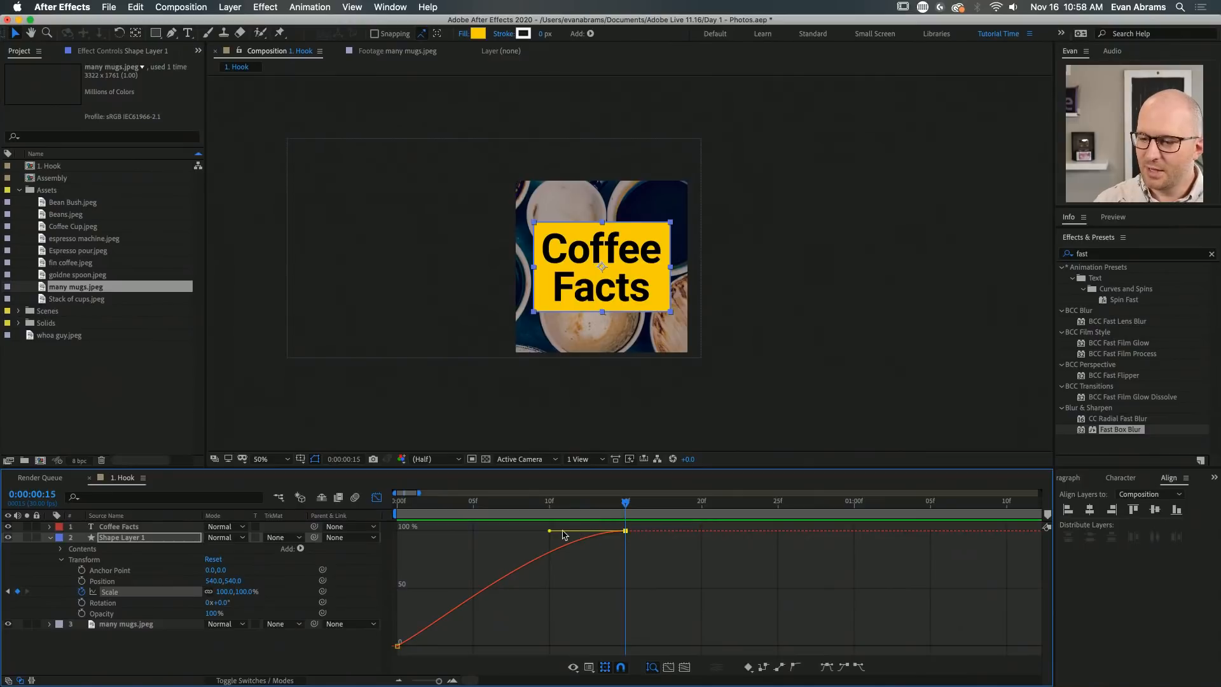
pyautogui.click(583, 666)
pyautogui.click(601, 561)
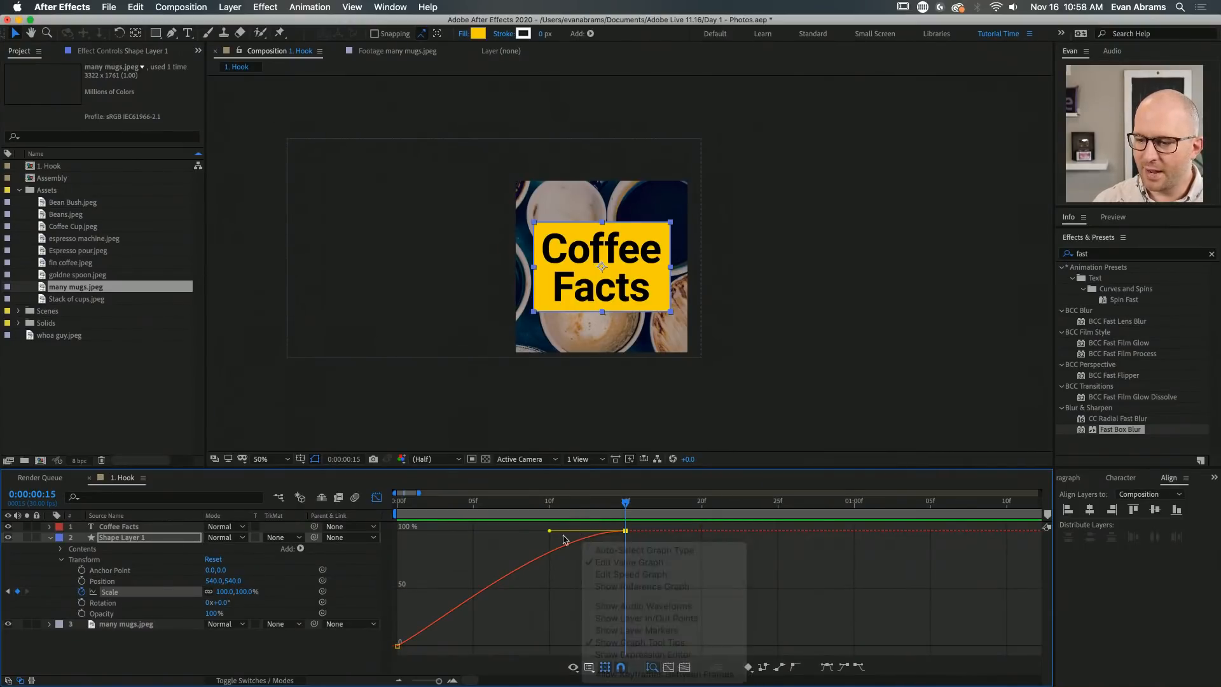
pyautogui.moveTo(551, 532); pyautogui.dragTo(382, 531)
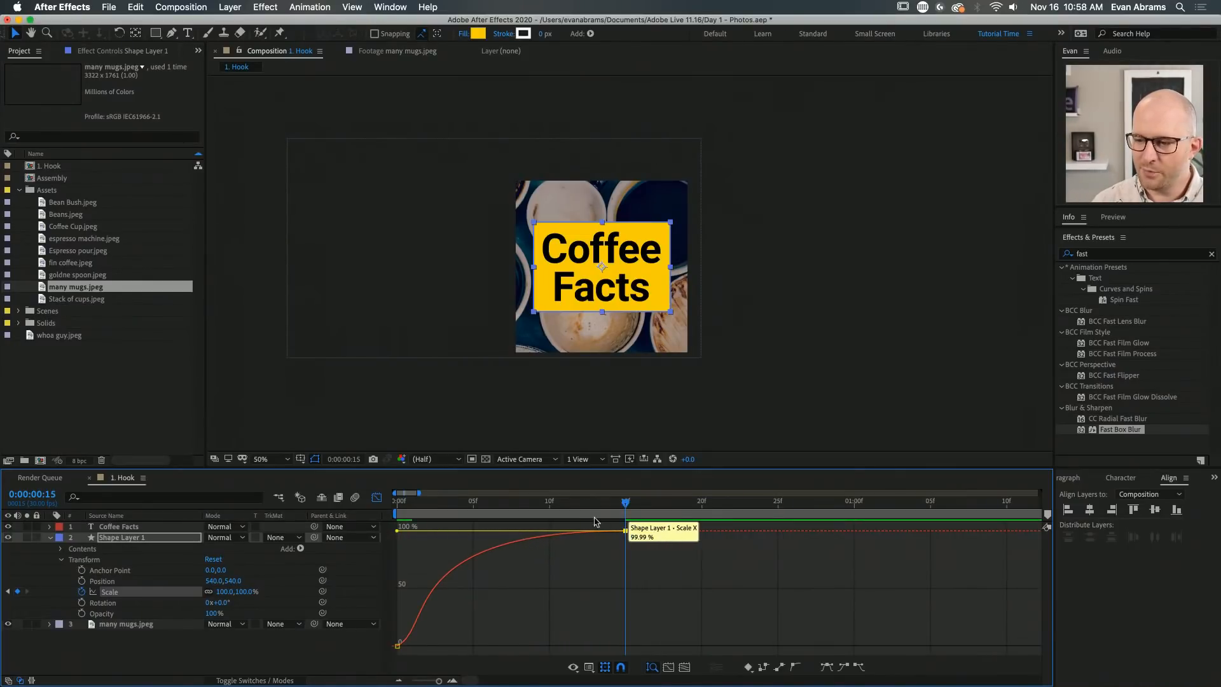
# Play the box animation from the first frame several times to judge the softer landing
pyautogui.press('Home')
pyautogui.press('space')
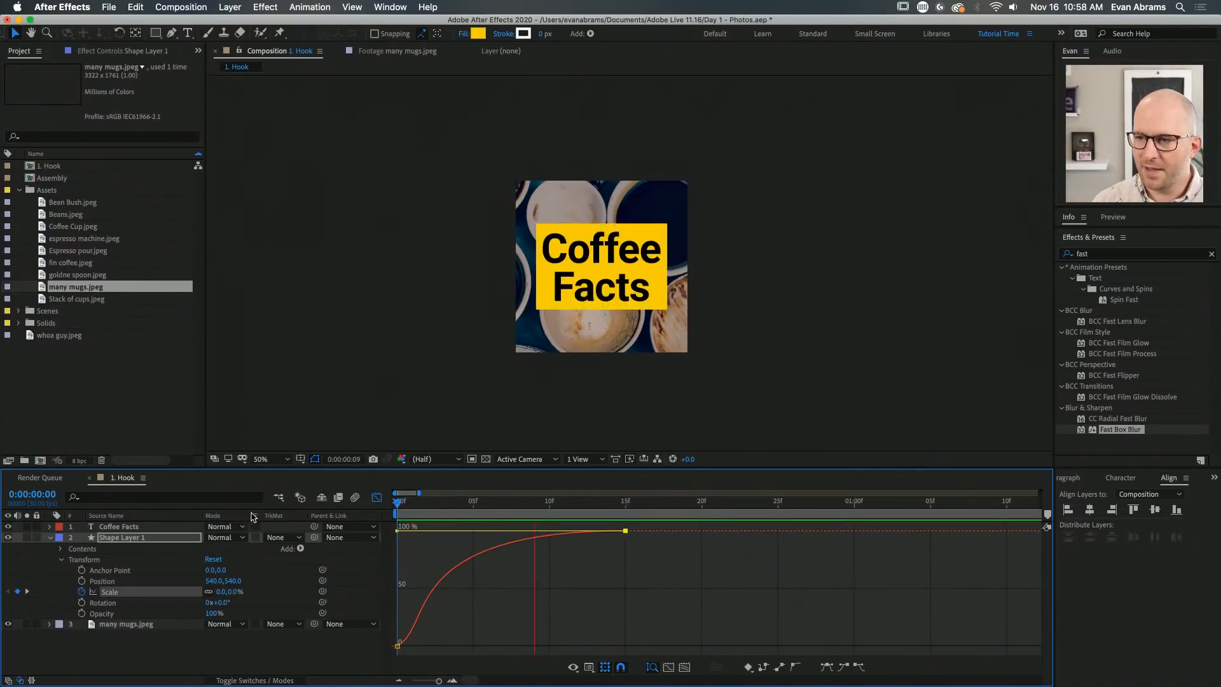
pyautogui.press('space')
pyautogui.press('space')
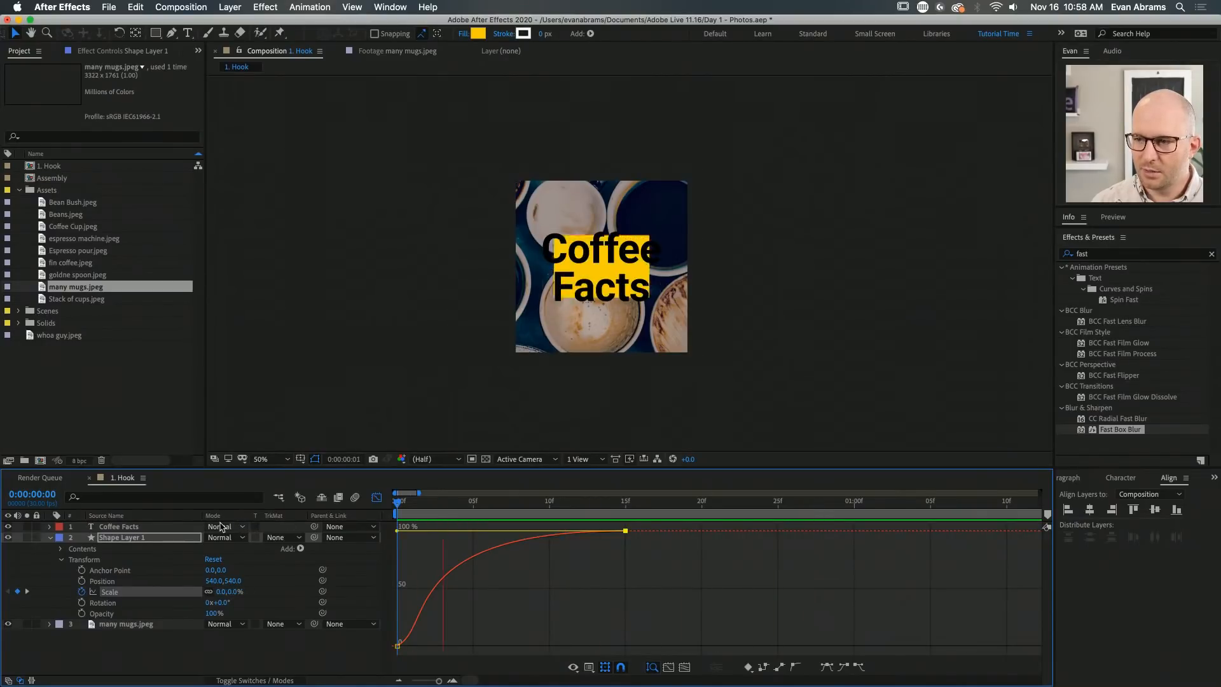
pyautogui.press('space')
pyautogui.press('space')
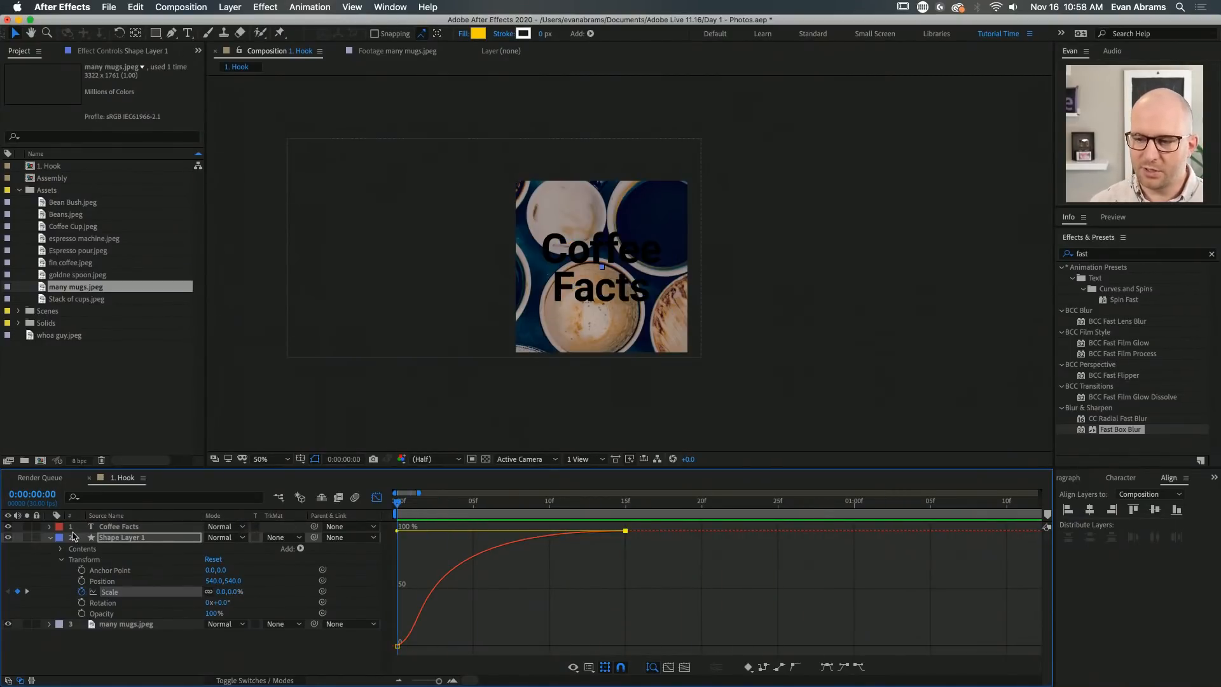
pyautogui.press('space')
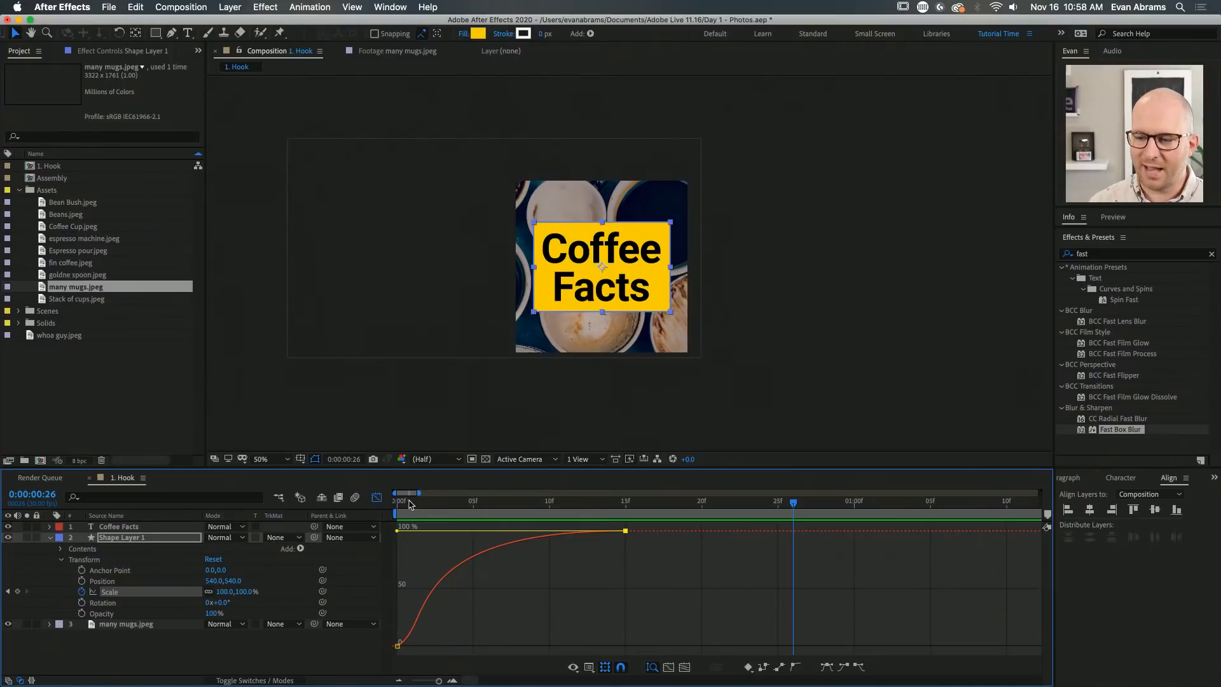
pyautogui.press('space')
pyautogui.press('space')
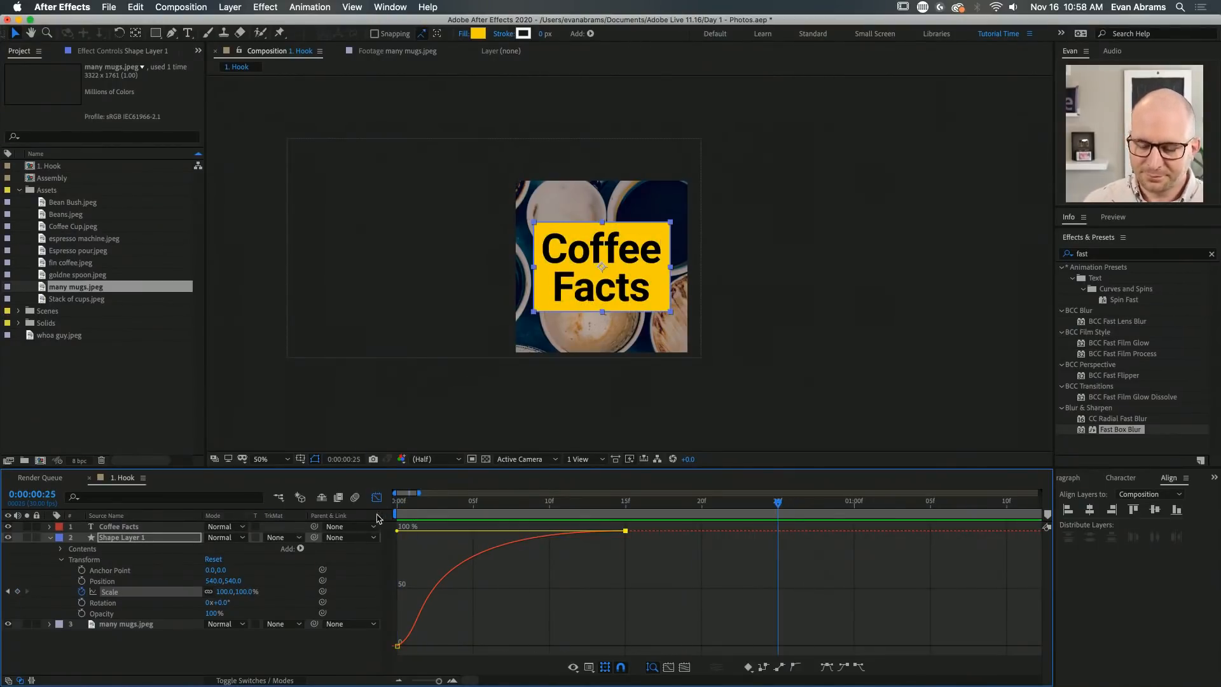
# Apply Easy Ease to the first Scale keyframe and pull its handle almost straight up towards 100%
pyautogui.click(397, 646)
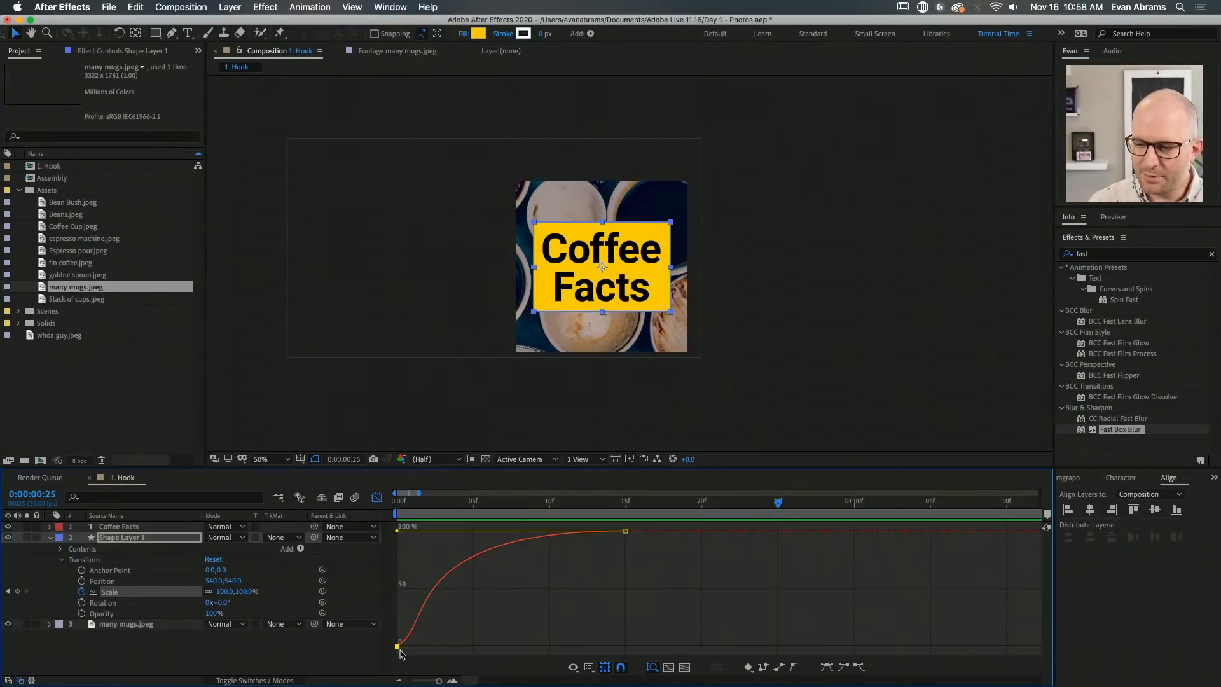
pyautogui.press('F9')
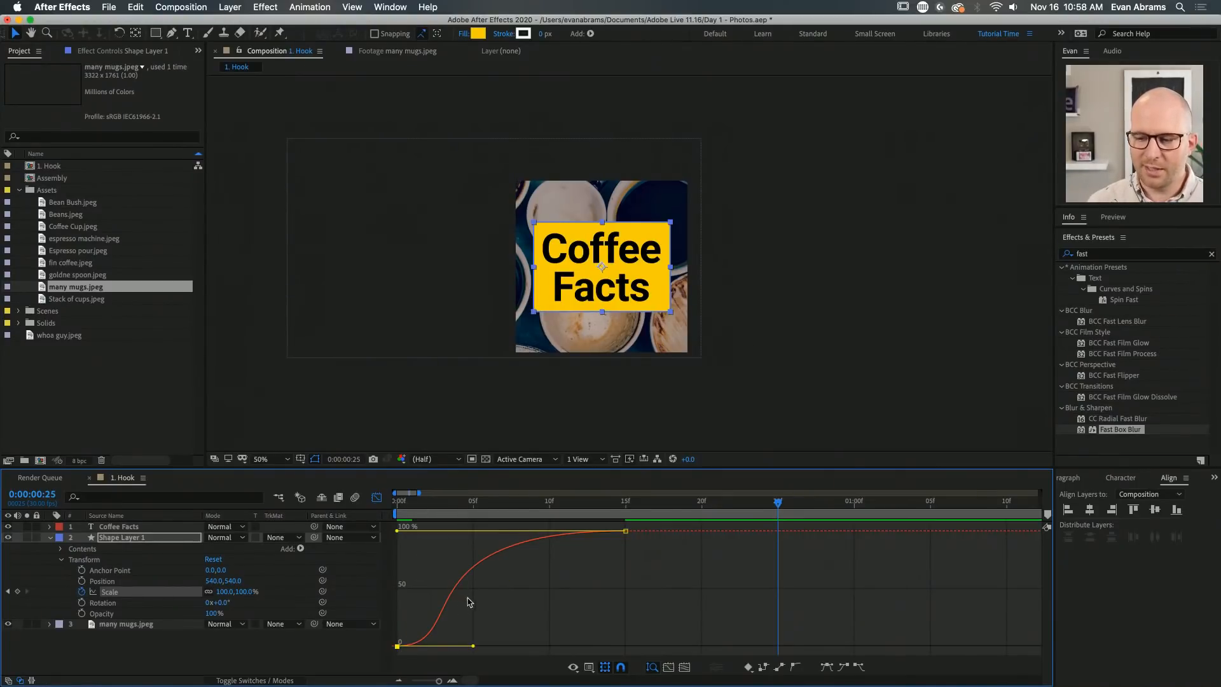
pyautogui.moveTo(474, 647); pyautogui.dragTo(404, 537)
# Preview the box's fast-starting scale animation from the first frame
pyautogui.click(405, 510)
pyautogui.press('space')
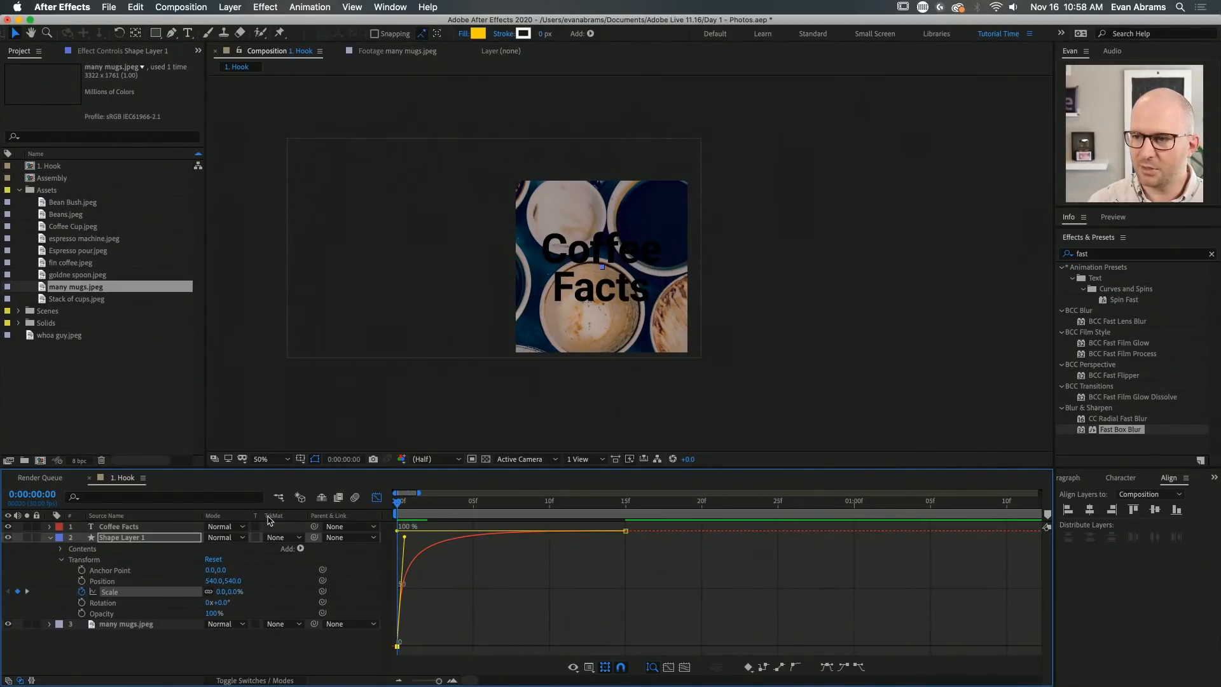
pyautogui.press('space')
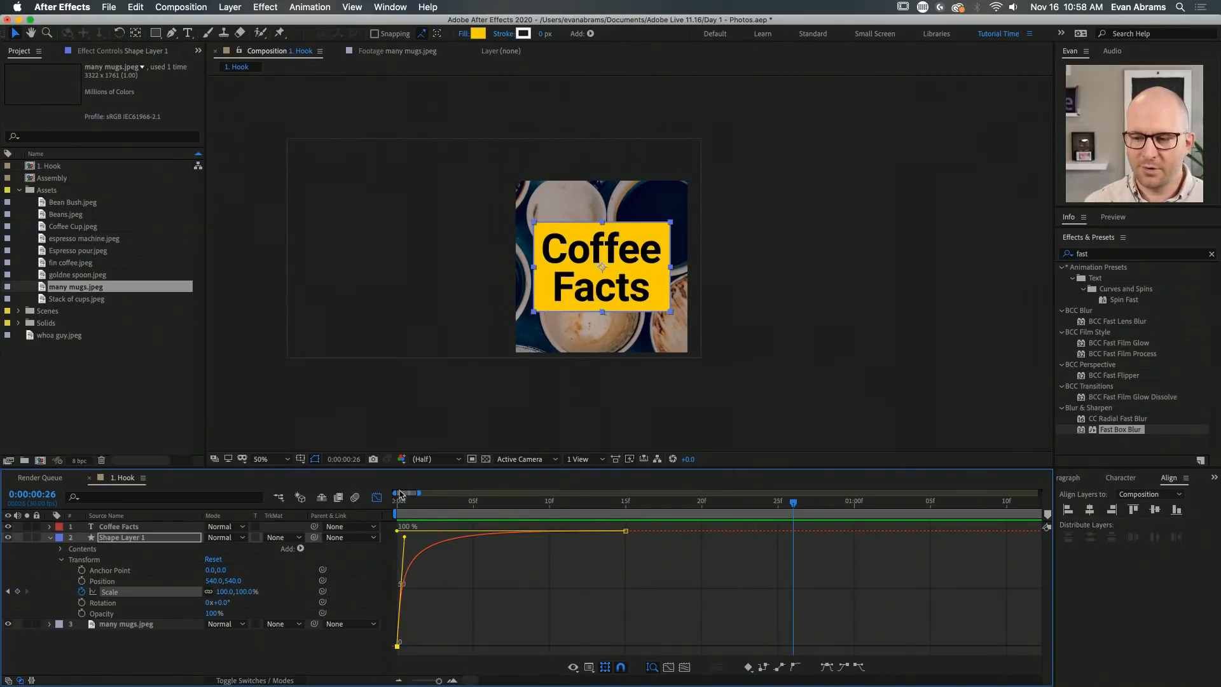
# Close the Graph Editor and shift Shape Layer 1 two frames later so that it starts at frame 2
pyautogui.press('space')
pyautogui.press('space')
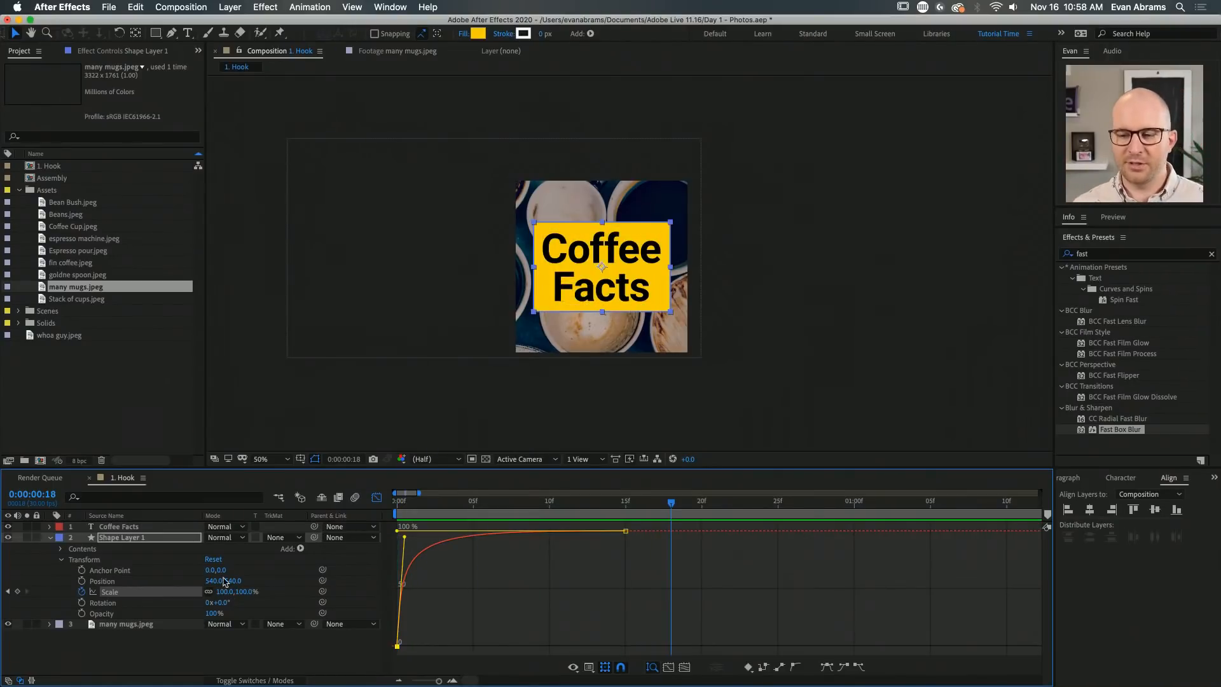
pyautogui.hotkey('shift', 'F3')
pyautogui.moveTo(506, 542); pyautogui.dragTo(519, 540)
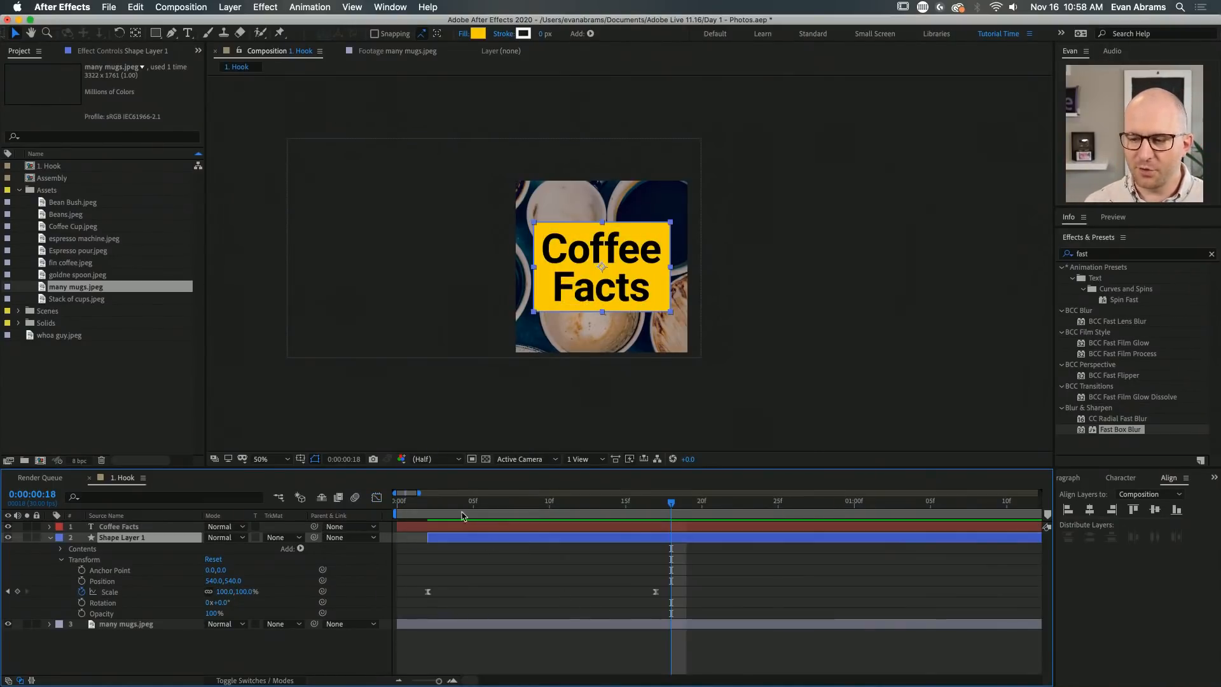
# Play the delayed box animation from the first frame and park the playhead on the frame 17 Scale keyframe
pyautogui.moveTo(456, 505); pyautogui.dragTo(193, 550)
pyautogui.click(510, 657)
pyautogui.press('space')
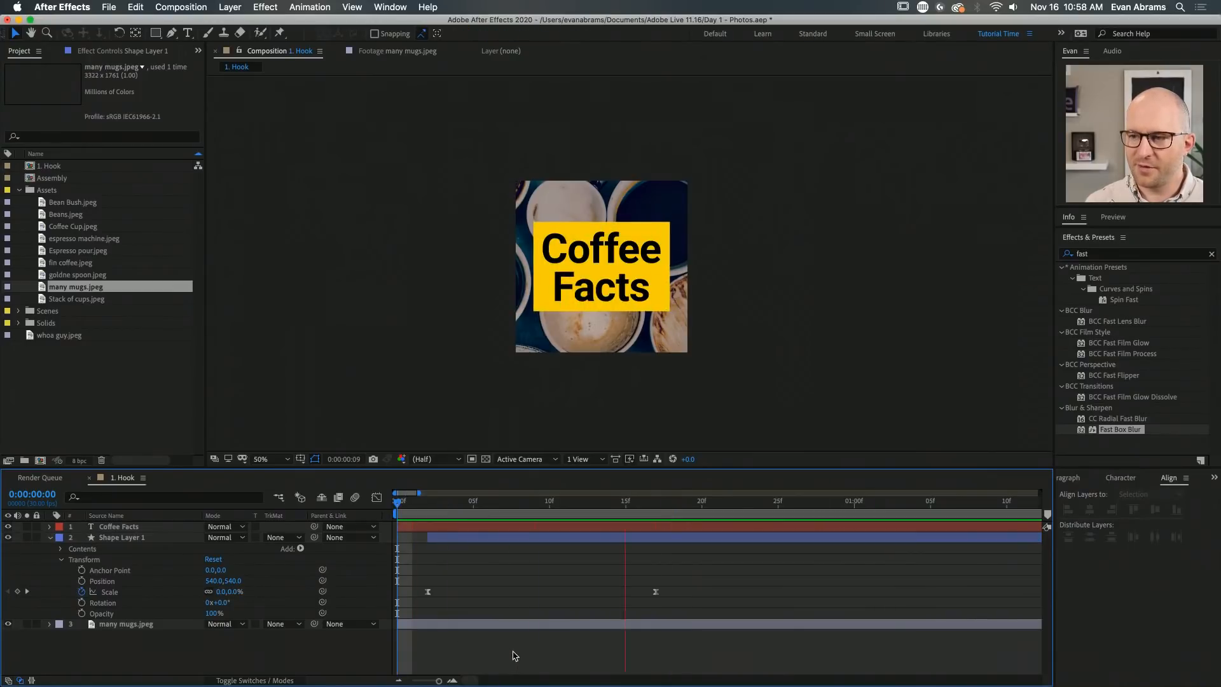
pyautogui.press('space')
pyautogui.moveTo(619, 503); pyautogui.dragTo(661, 501)
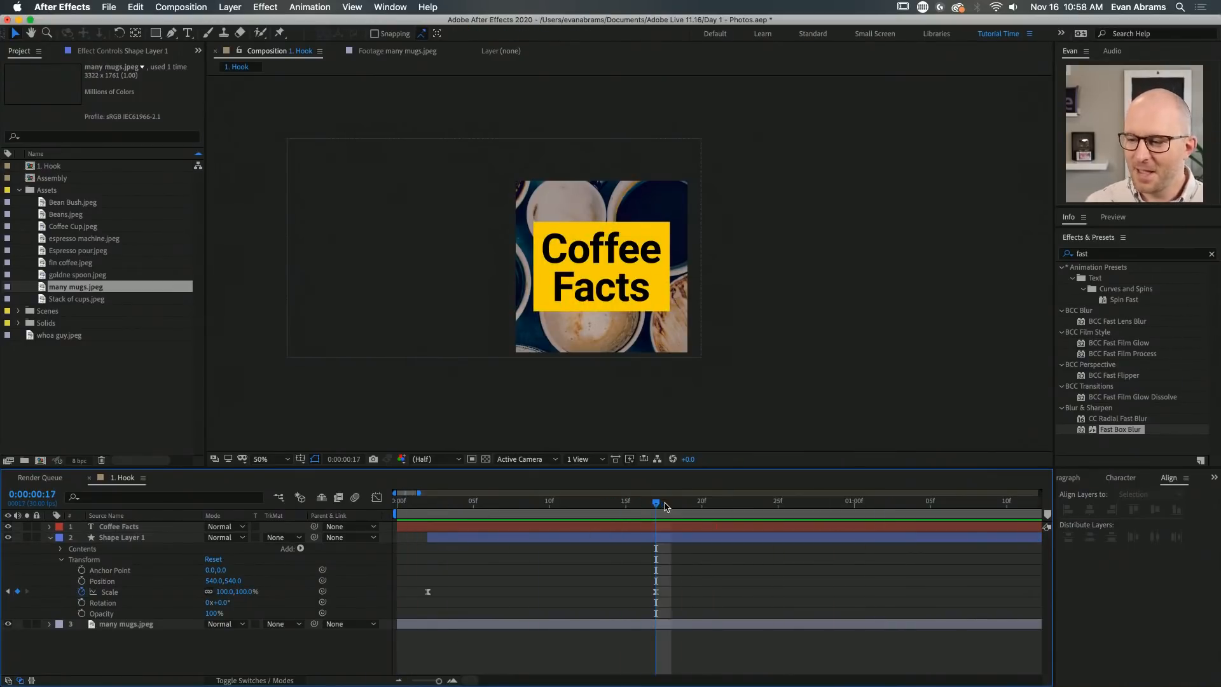
# Trim the Coffee Facts layer's start to frame 2 and paste Shape Layer 1's Scale keyframes onto it
pyautogui.click(668, 529)
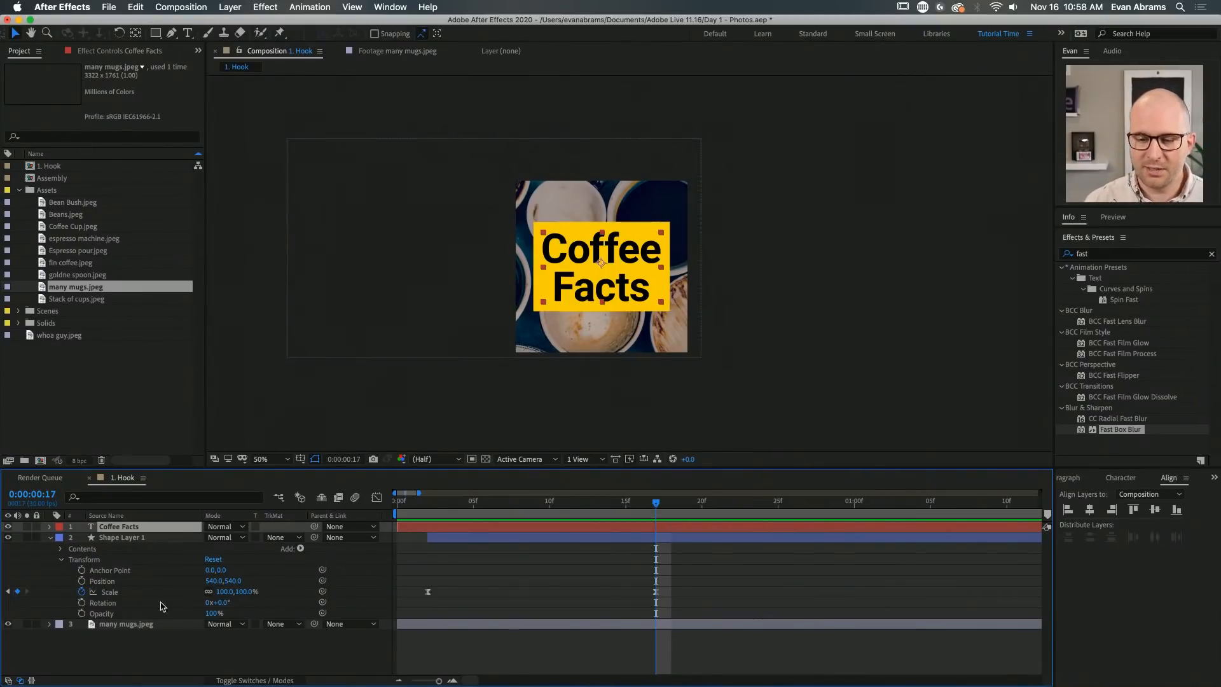
pyautogui.click(144, 593)
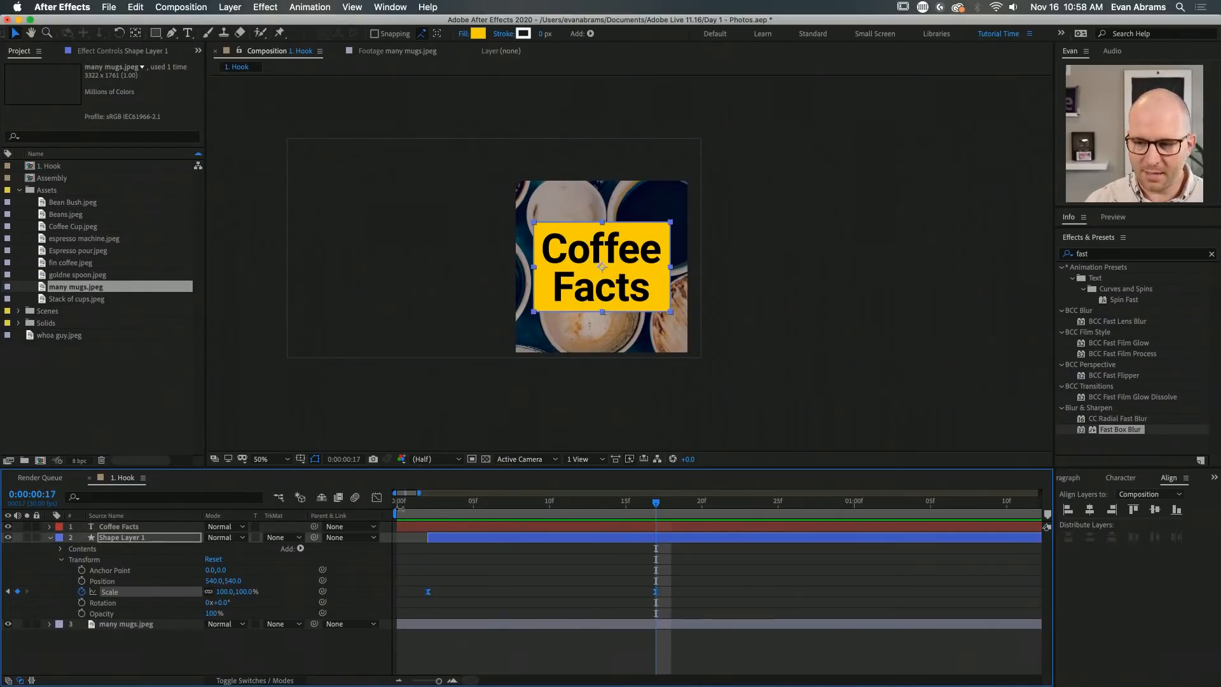
pyautogui.click(429, 502)
pyautogui.click(448, 528)
pyautogui.hotkey('alt', '[')
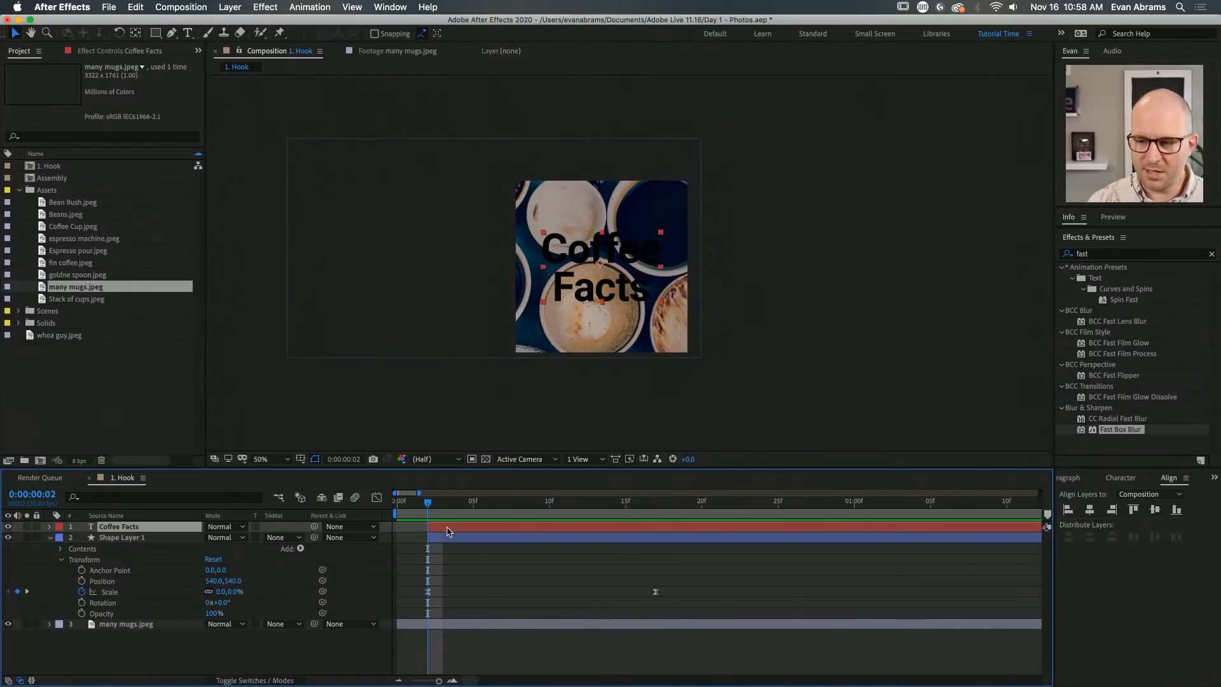
pyautogui.press('super+v')
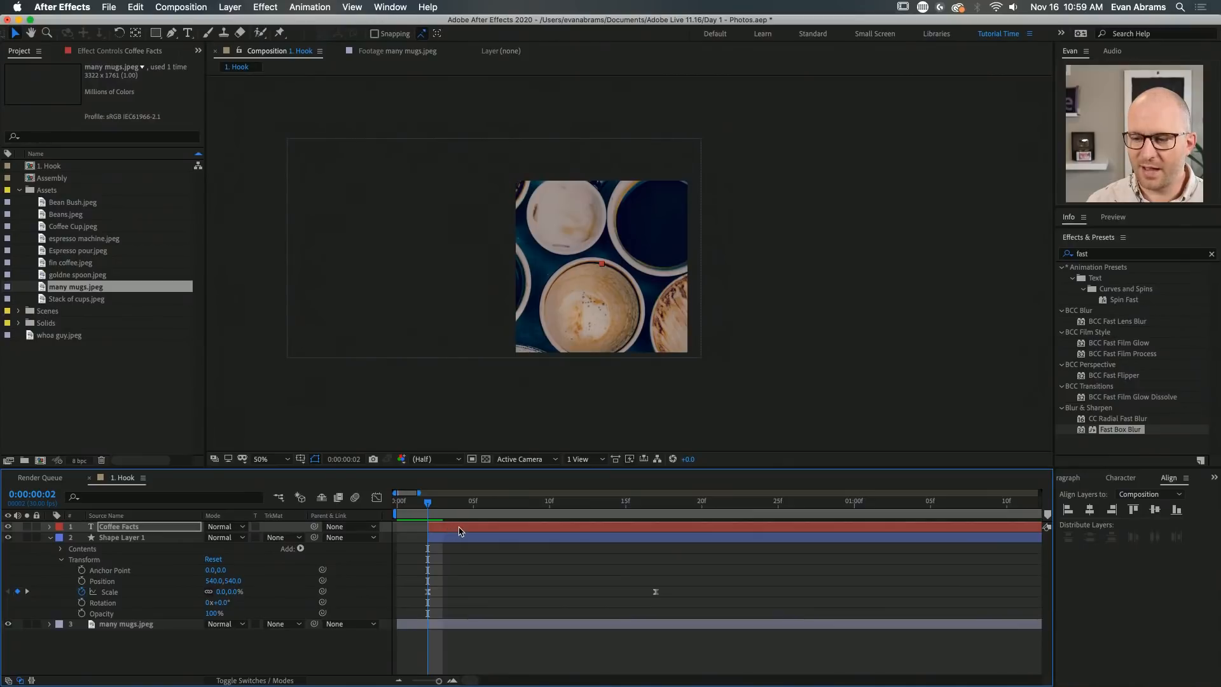
# Preview the text scaling in together with the box, ending on frame 17
pyautogui.click(462, 531)
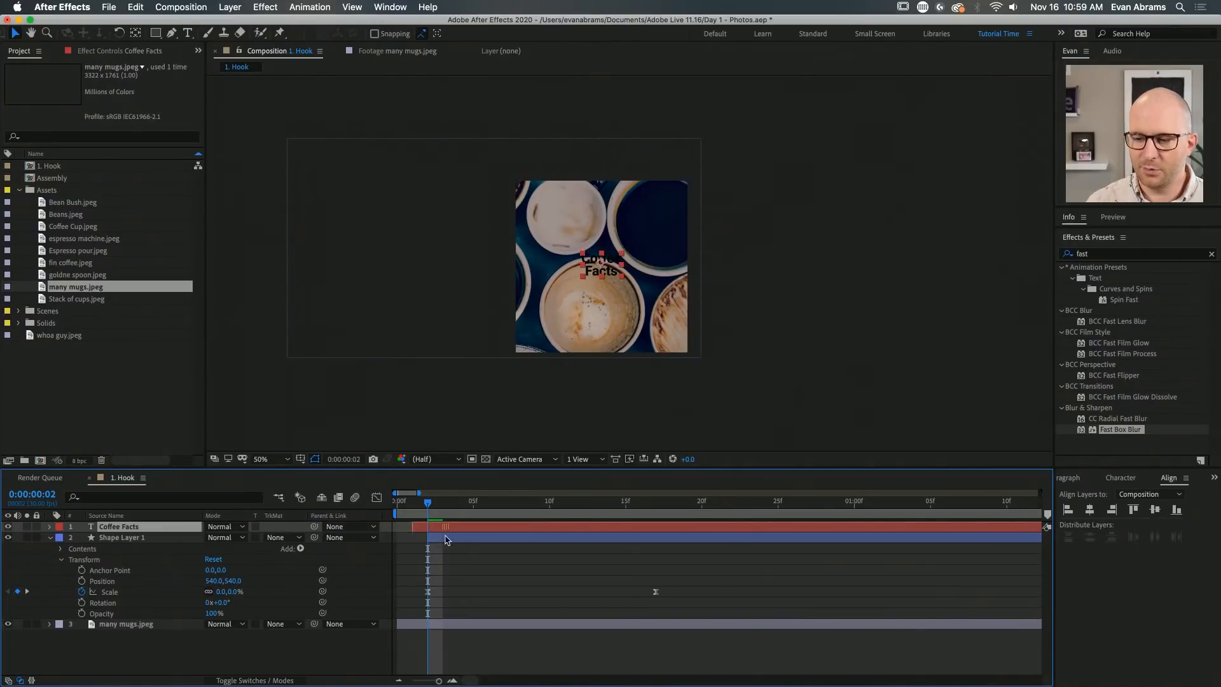
pyautogui.press('space')
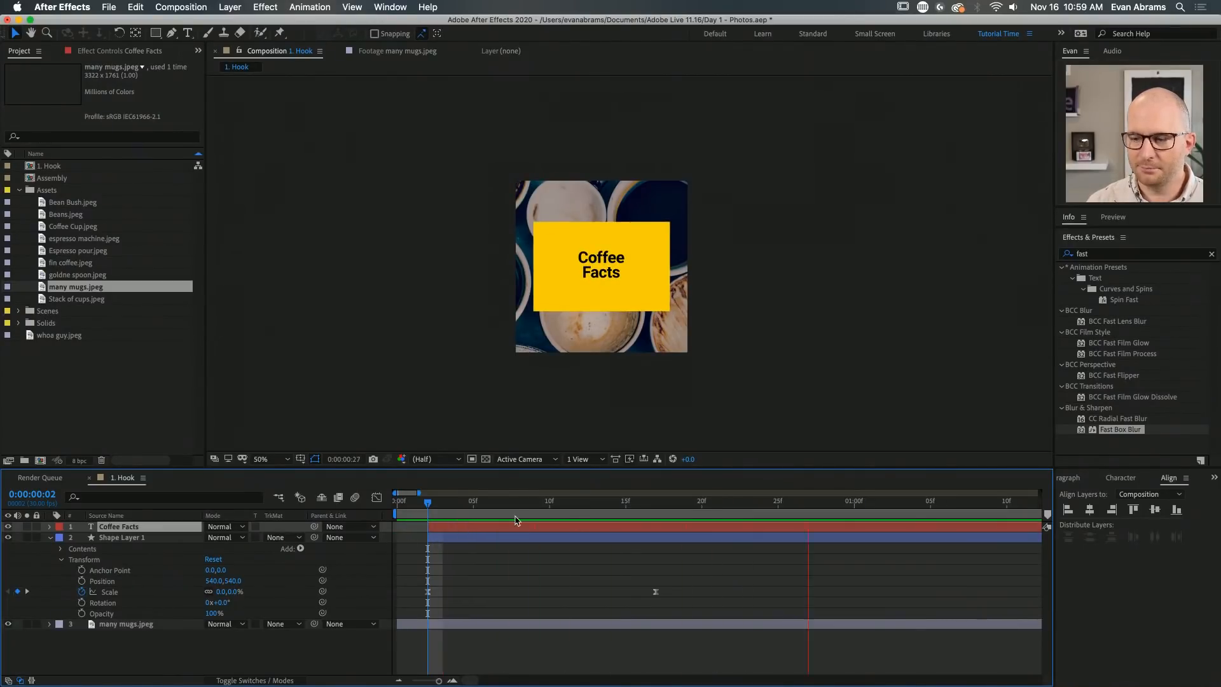
pyautogui.click(423, 518)
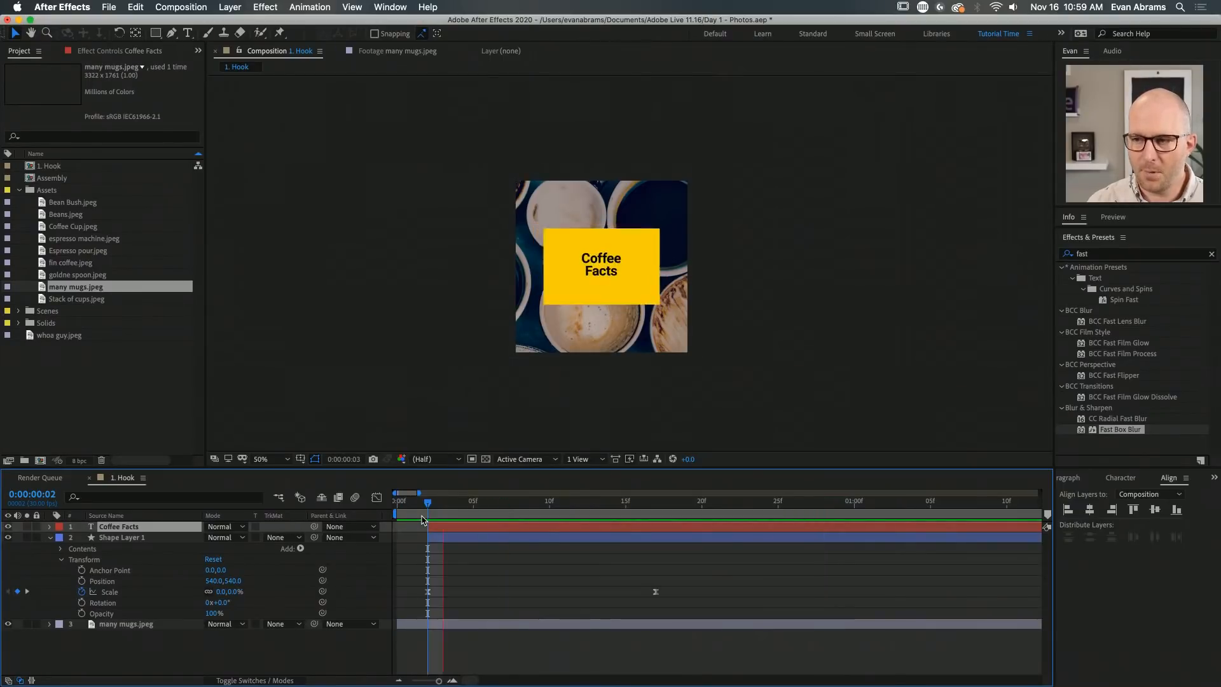
pyautogui.press('space')
pyautogui.moveTo(628, 502); pyautogui.dragTo(656, 502)
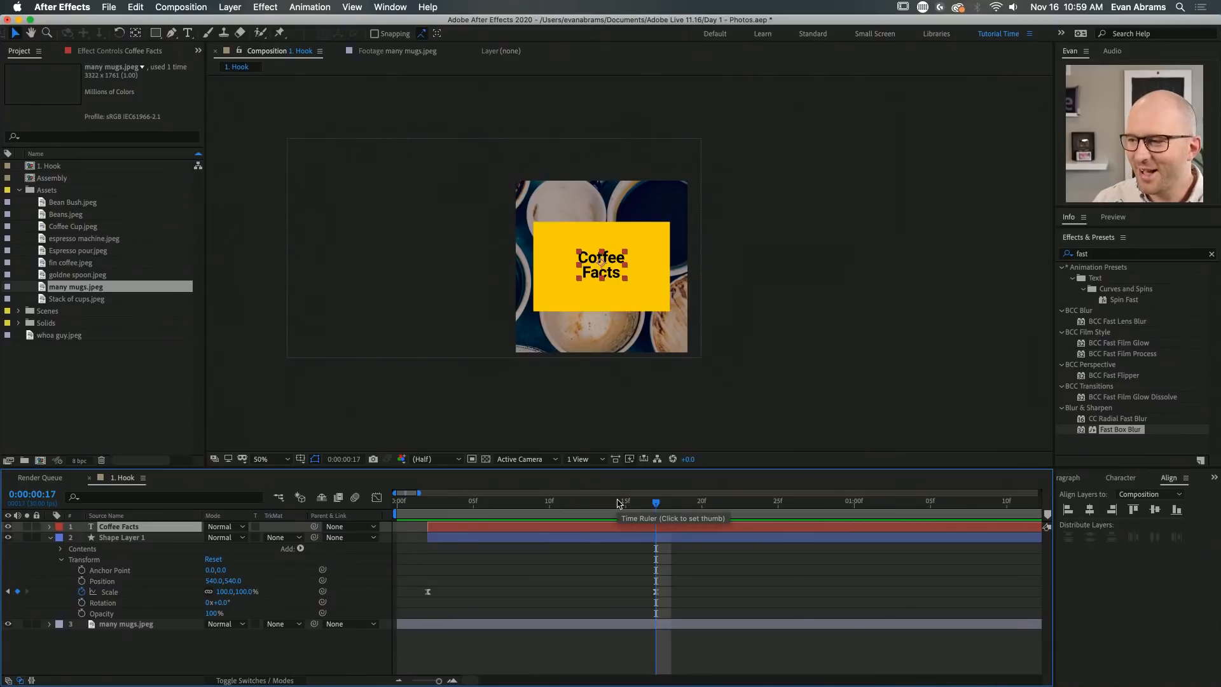
# Reveal the Coffee Facts layer's keyframes and set its frame 17 Scale keyframe to 243%
pyautogui.press('u')
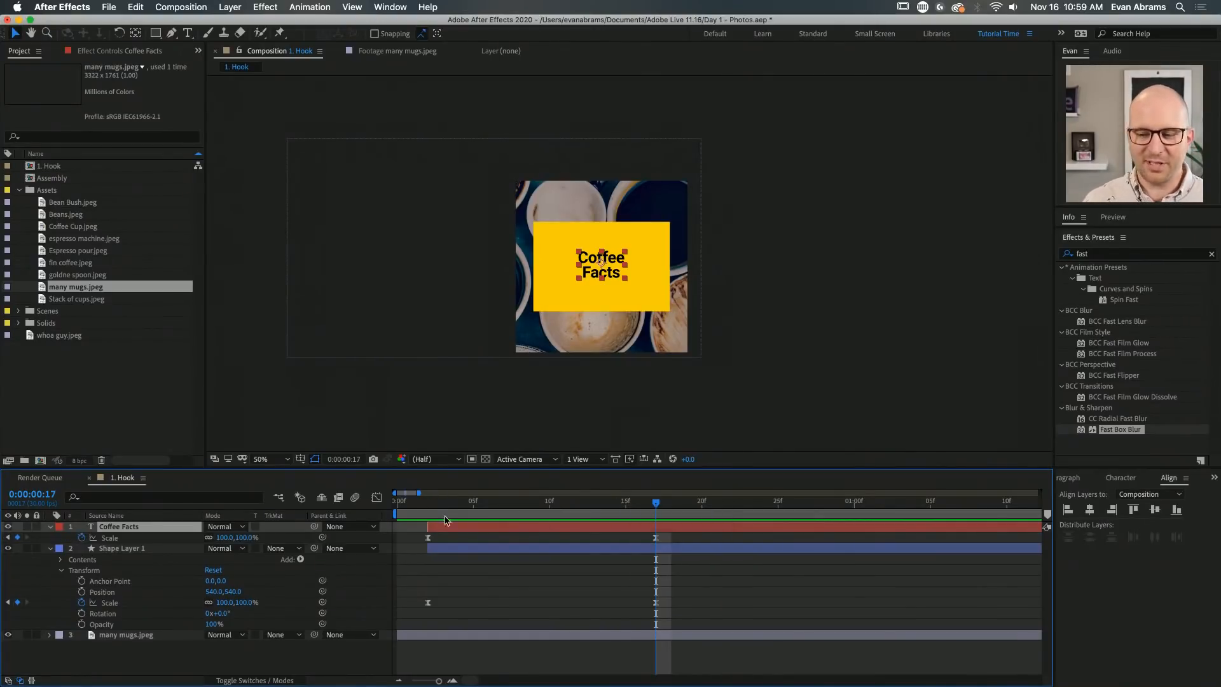
pyautogui.click(178, 539)
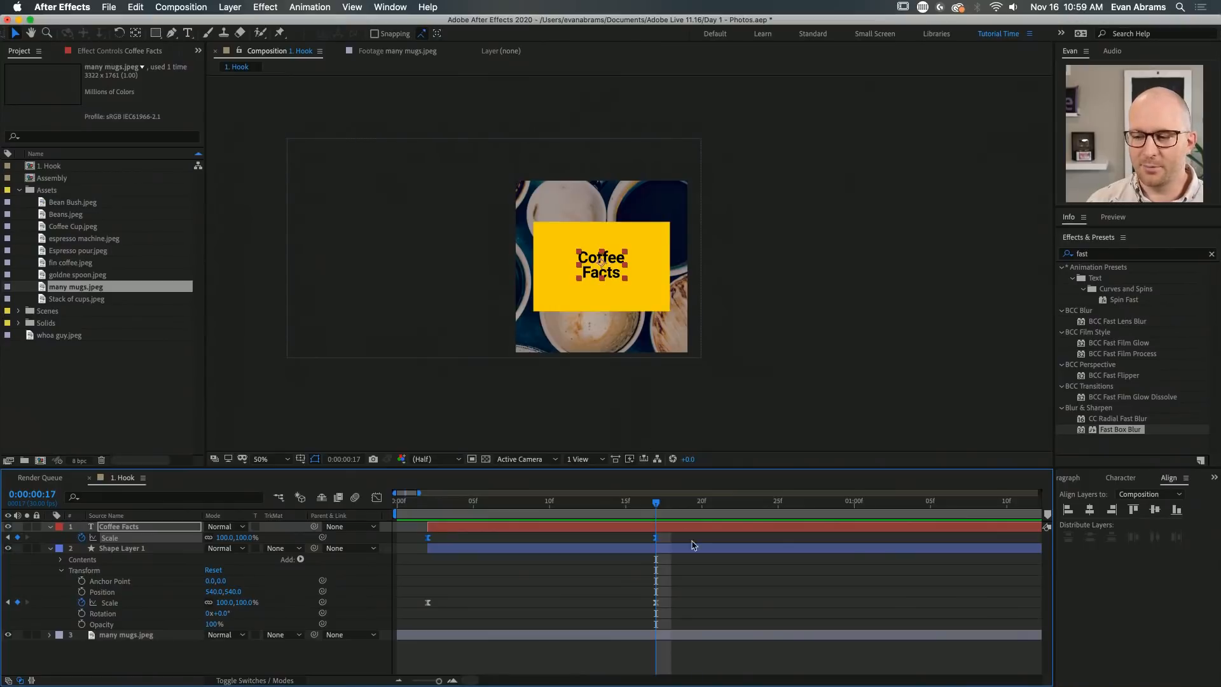
pyautogui.click(663, 535)
pyautogui.click(654, 538)
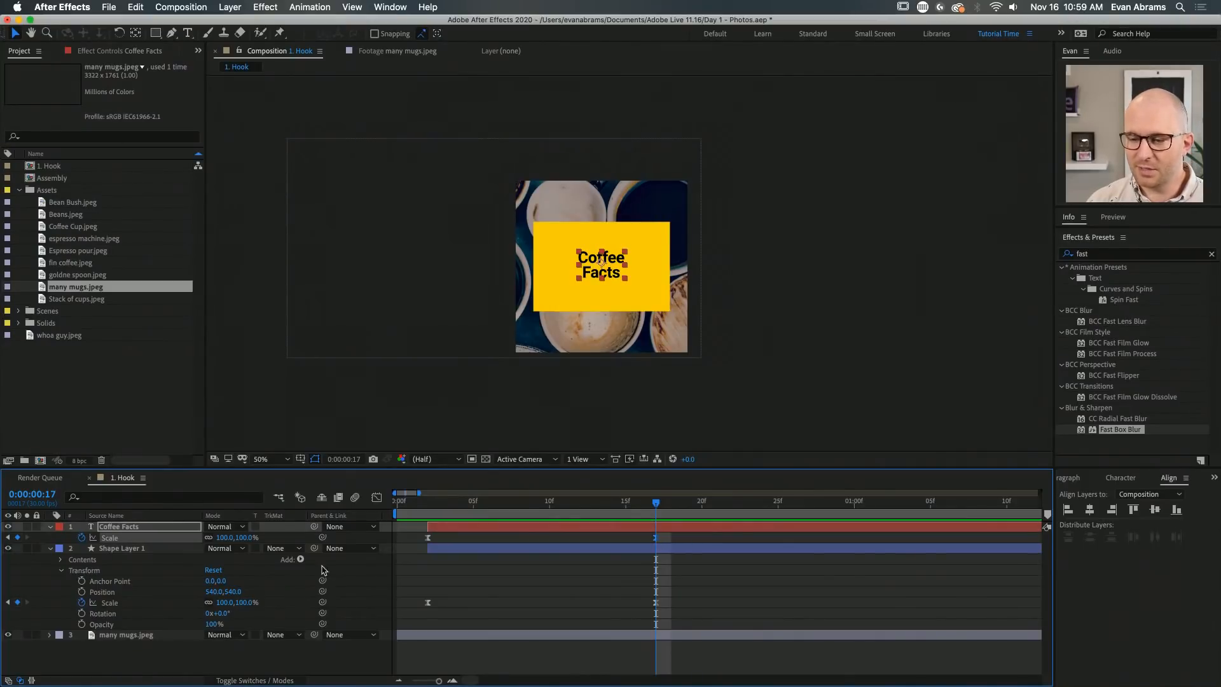
pyautogui.moveTo(241, 537); pyautogui.dragTo(361, 533)
pyautogui.click(689, 574)
# Play the composition to compare how the enlarged text and the box scale in, then step back to frame 25
pyautogui.click(417, 504)
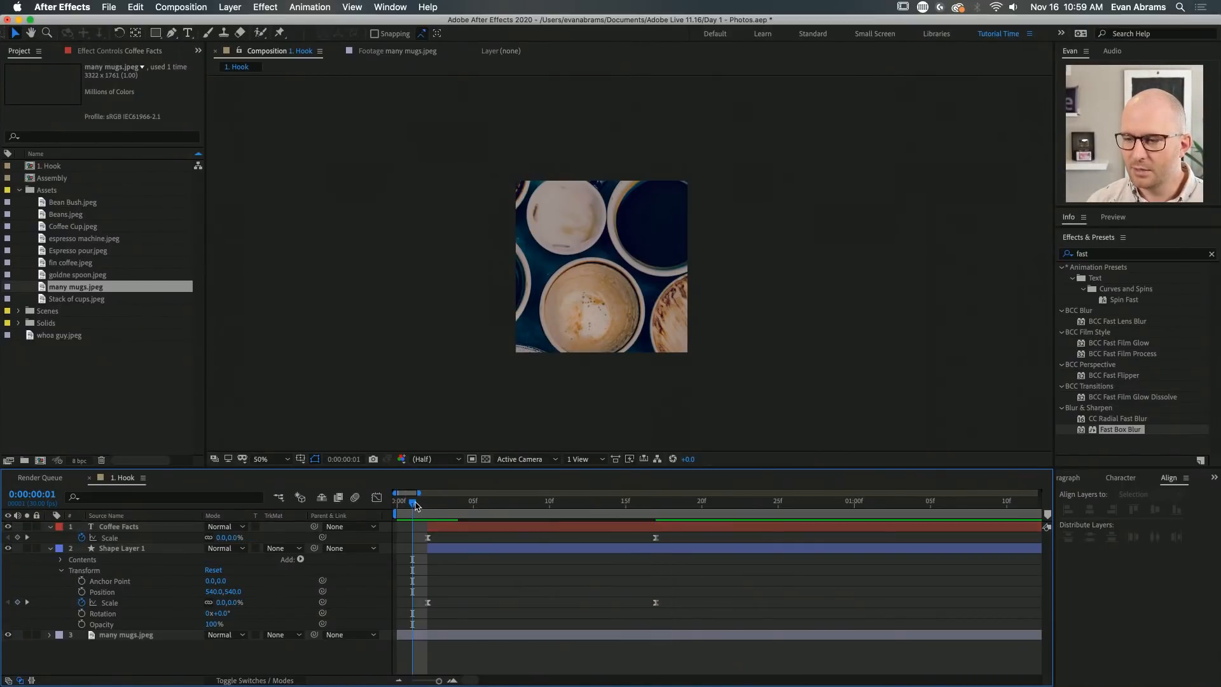
pyautogui.press('space')
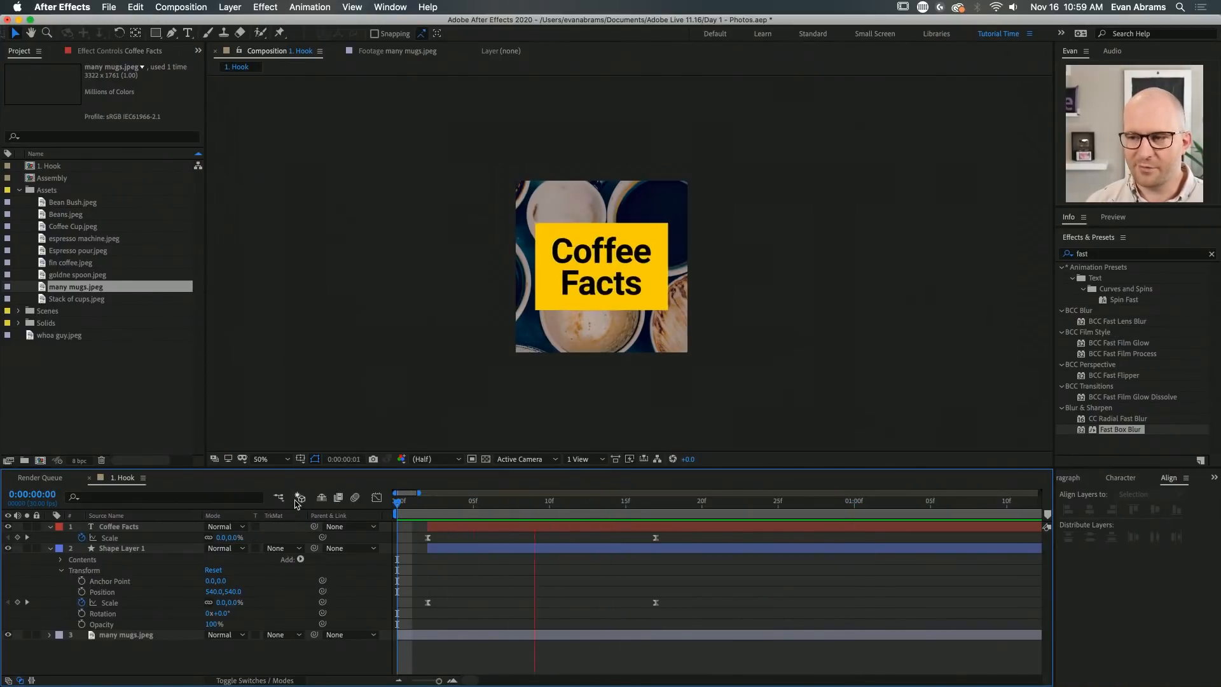
pyautogui.press('space')
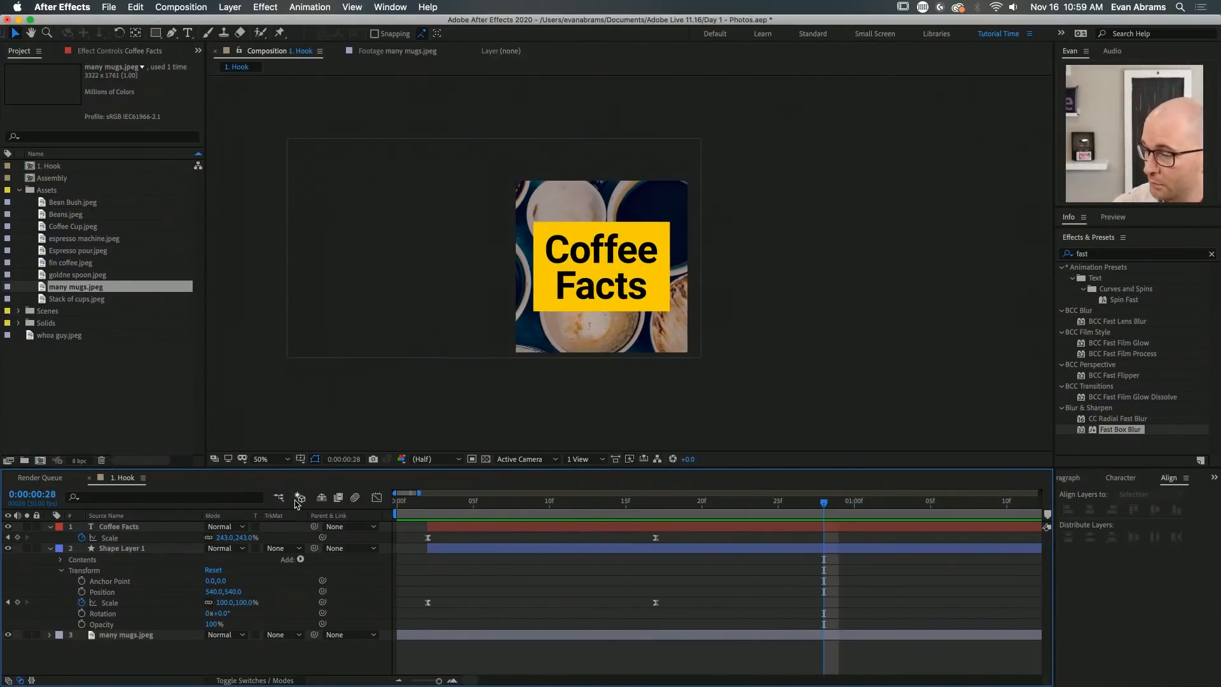
pyautogui.press('pageup')
pyautogui.press('pageup')
pyautogui.press('pageup')
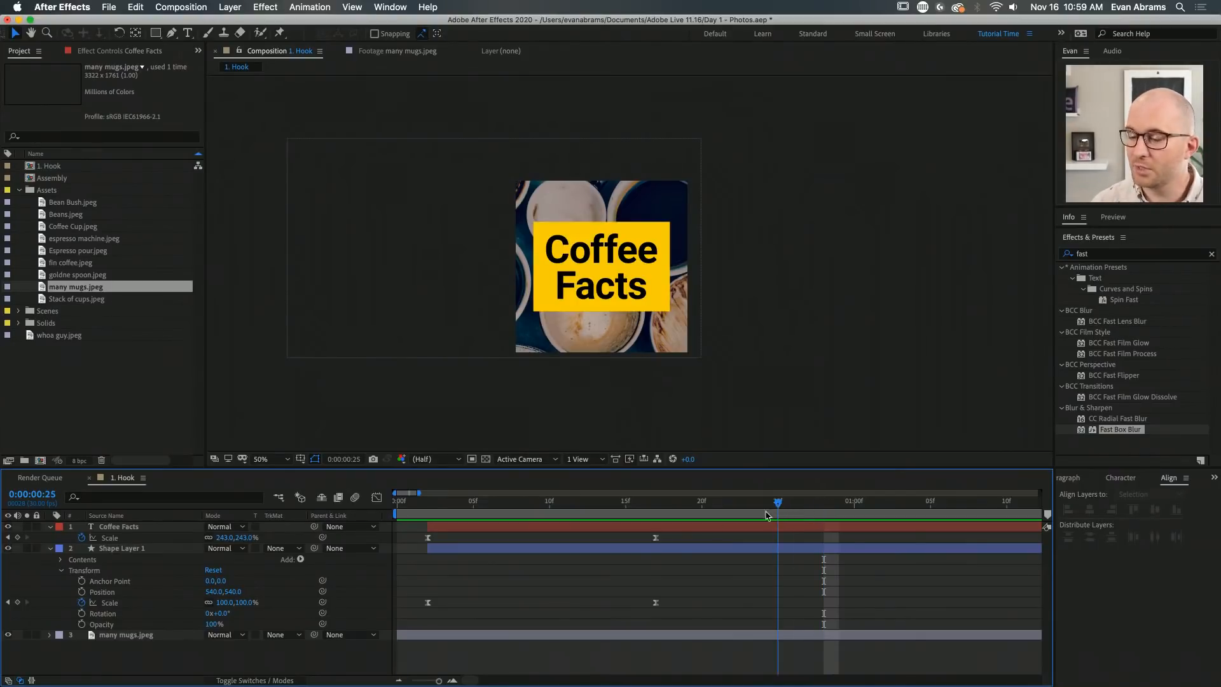
# Remove the Scale keyframes from the Coffee Facts layer and parent the layer to Shape Layer 1
pyautogui.click(83, 538)
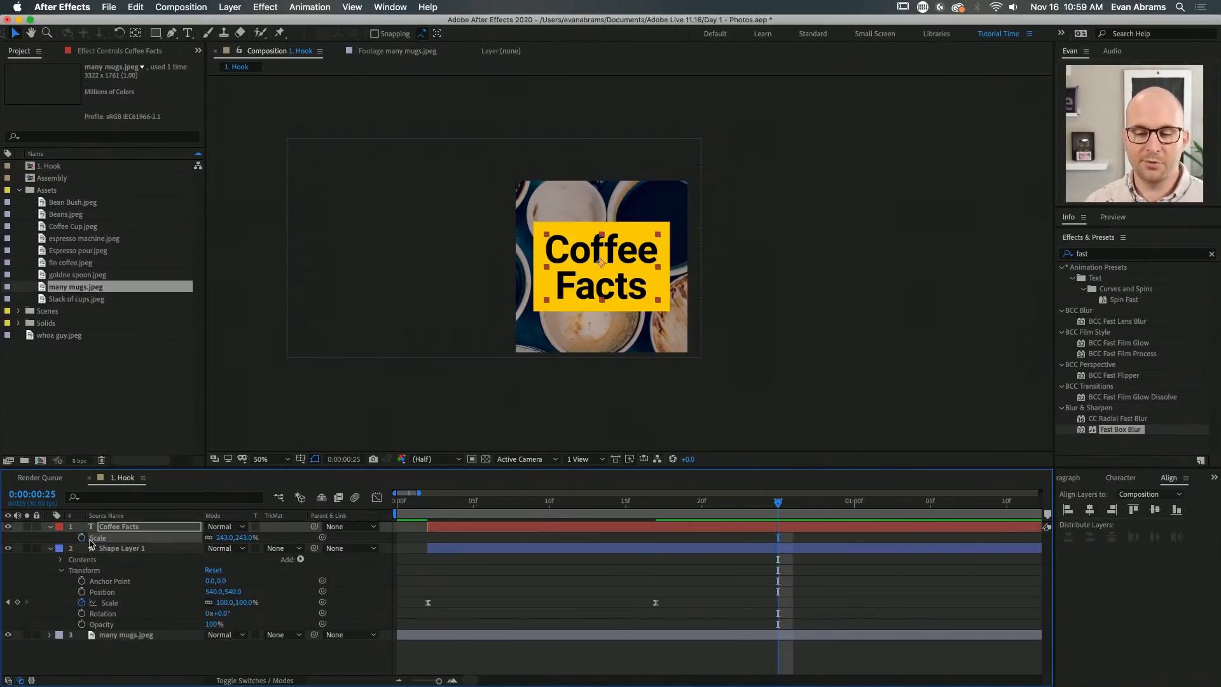
pyautogui.click(124, 549)
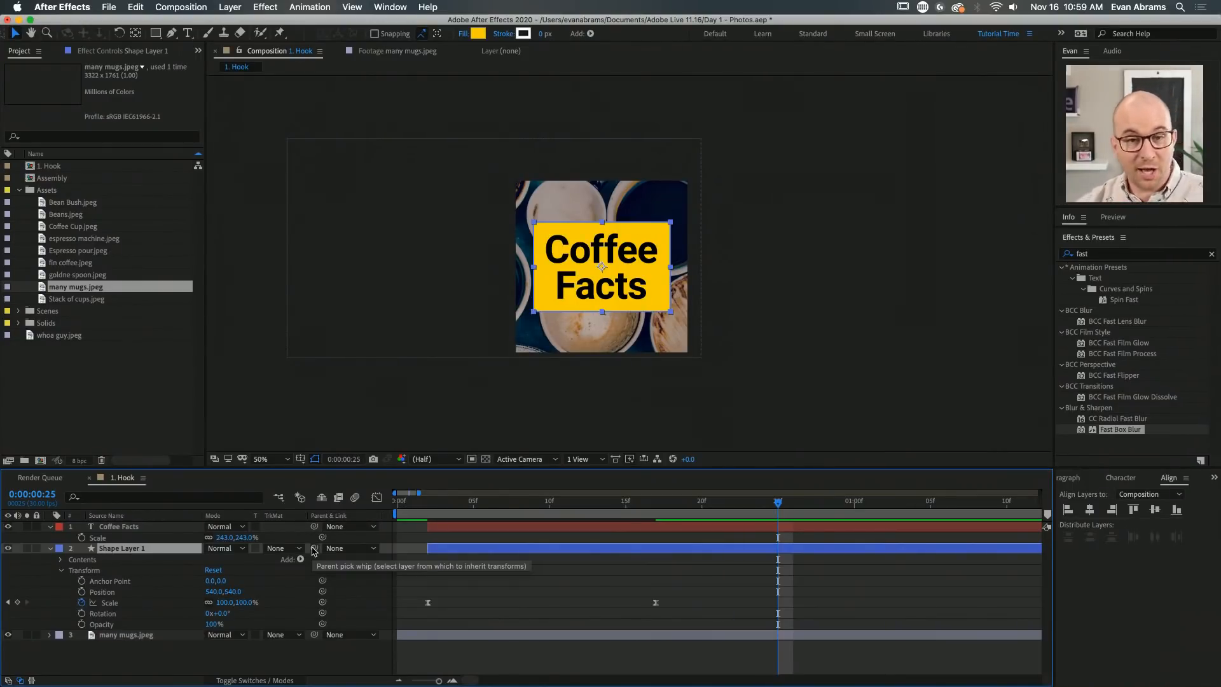
pyautogui.click(487, 527)
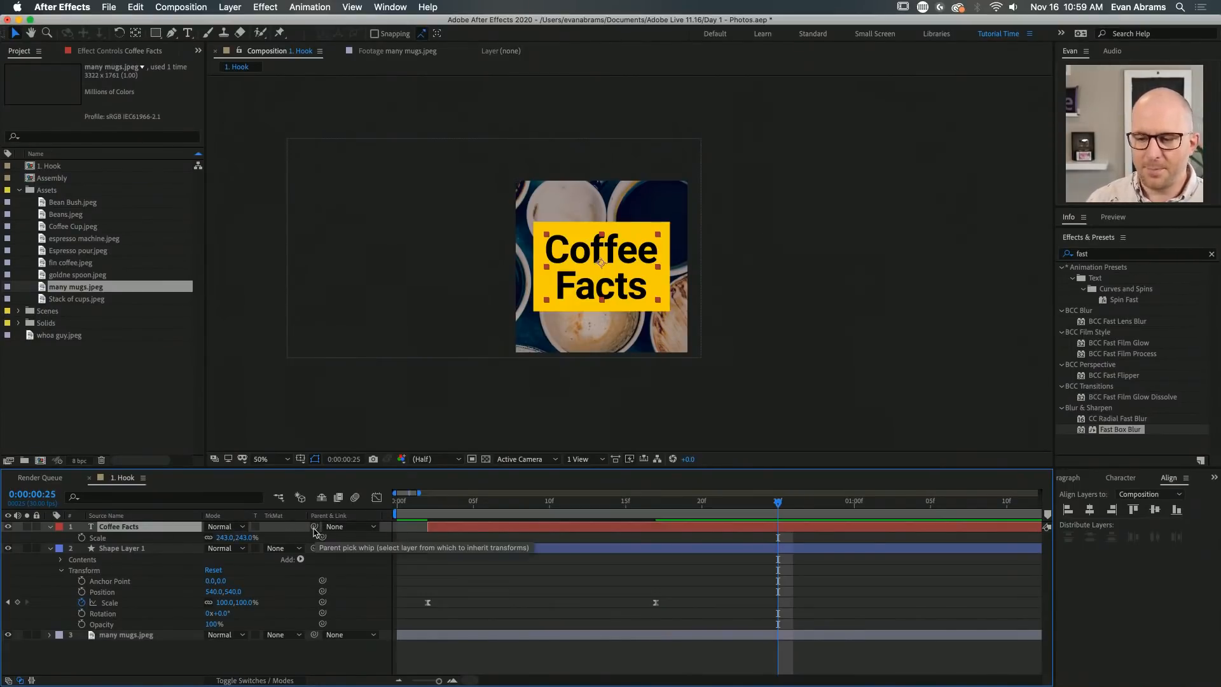
pyautogui.moveTo(314, 529); pyautogui.dragTo(182, 555)
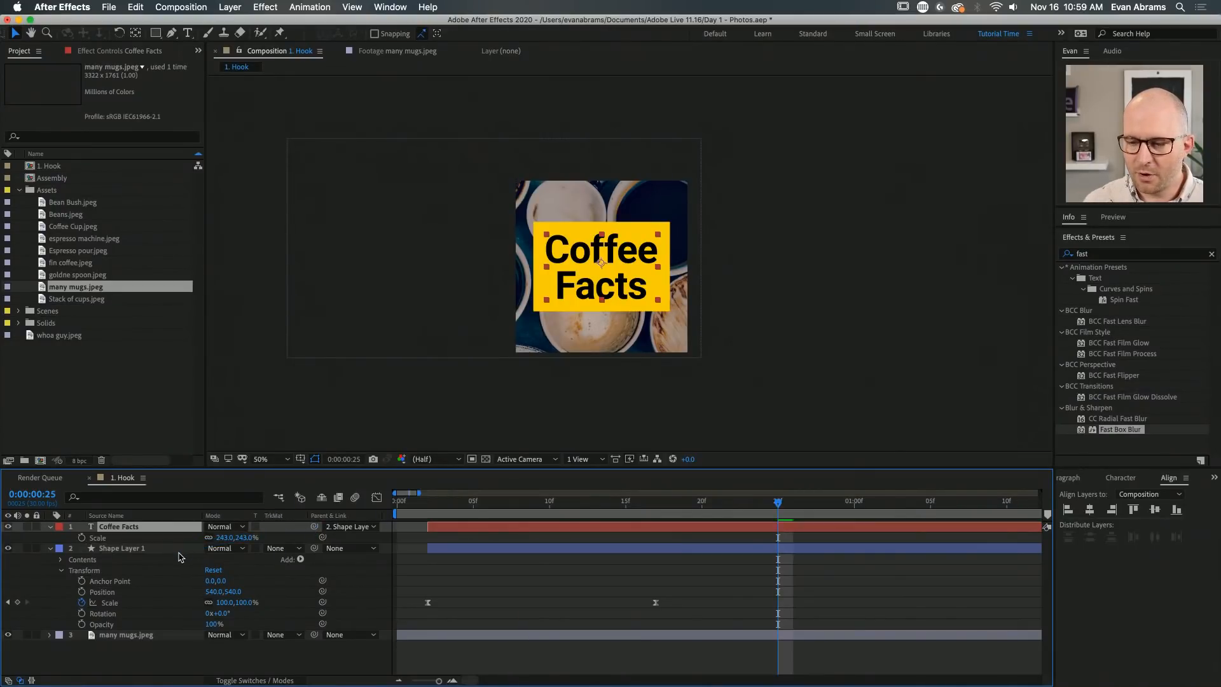
pyautogui.click(499, 593)
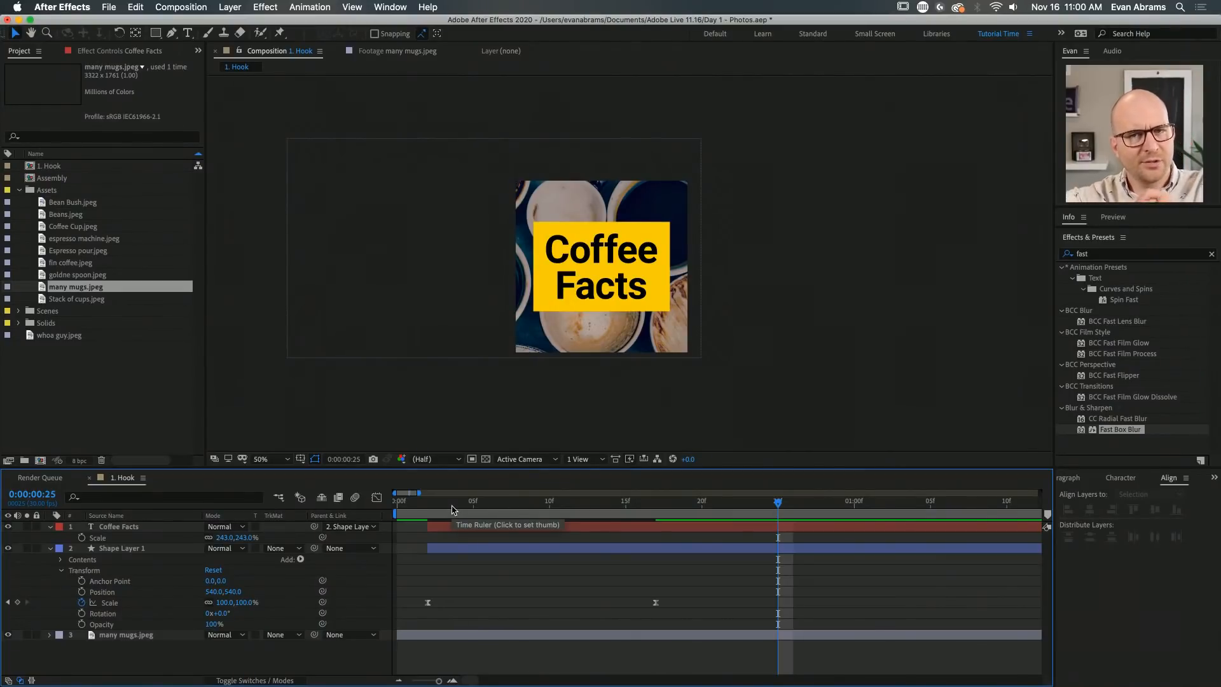
# Play the parented text and box animation from the first frame at 25% and 50% magnification
pyautogui.press('Home')
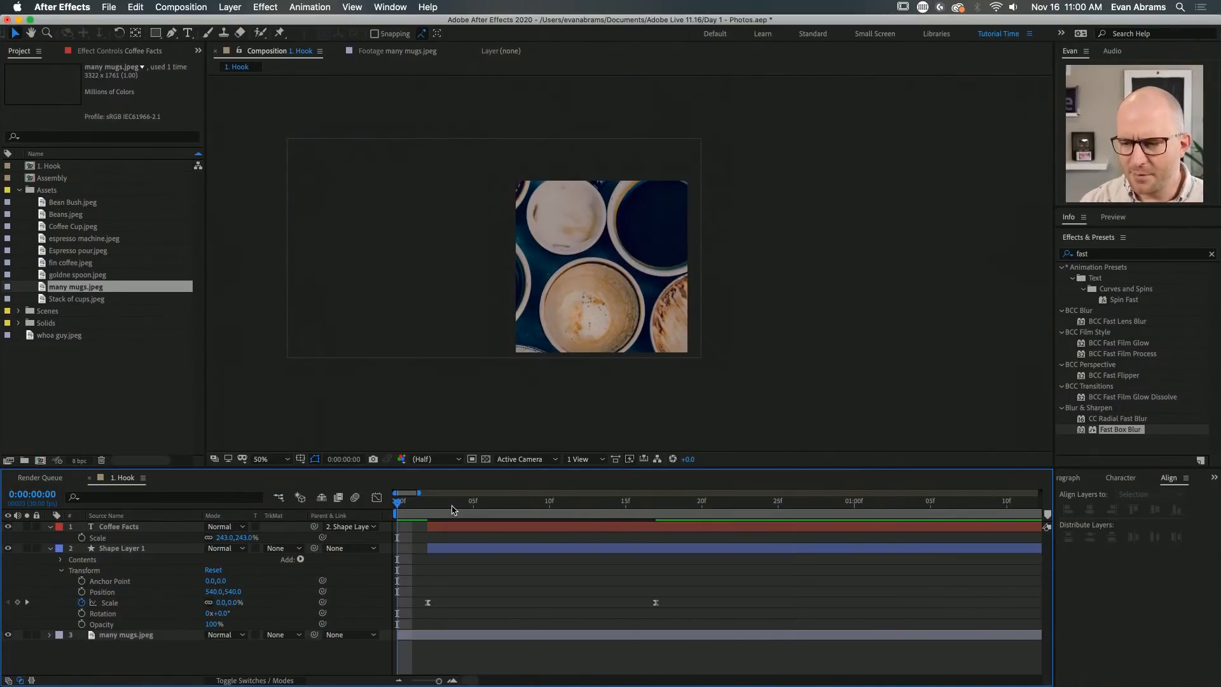
pyautogui.press('space')
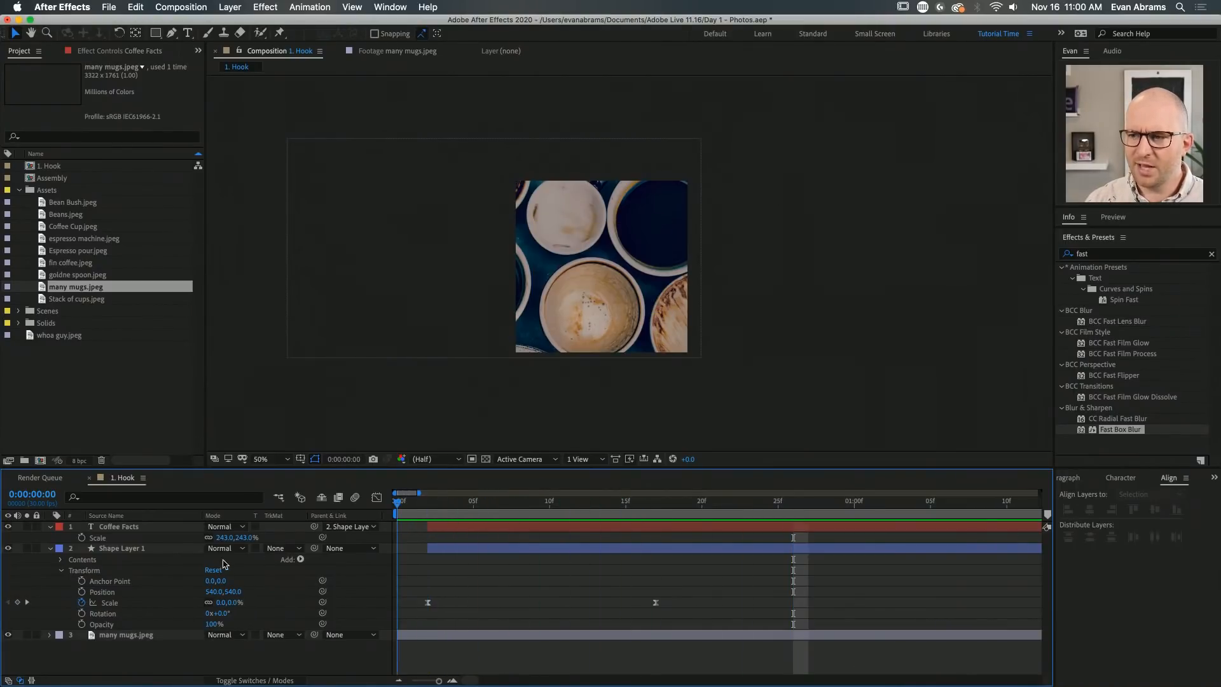
pyautogui.scroll(-2, 574, 325)
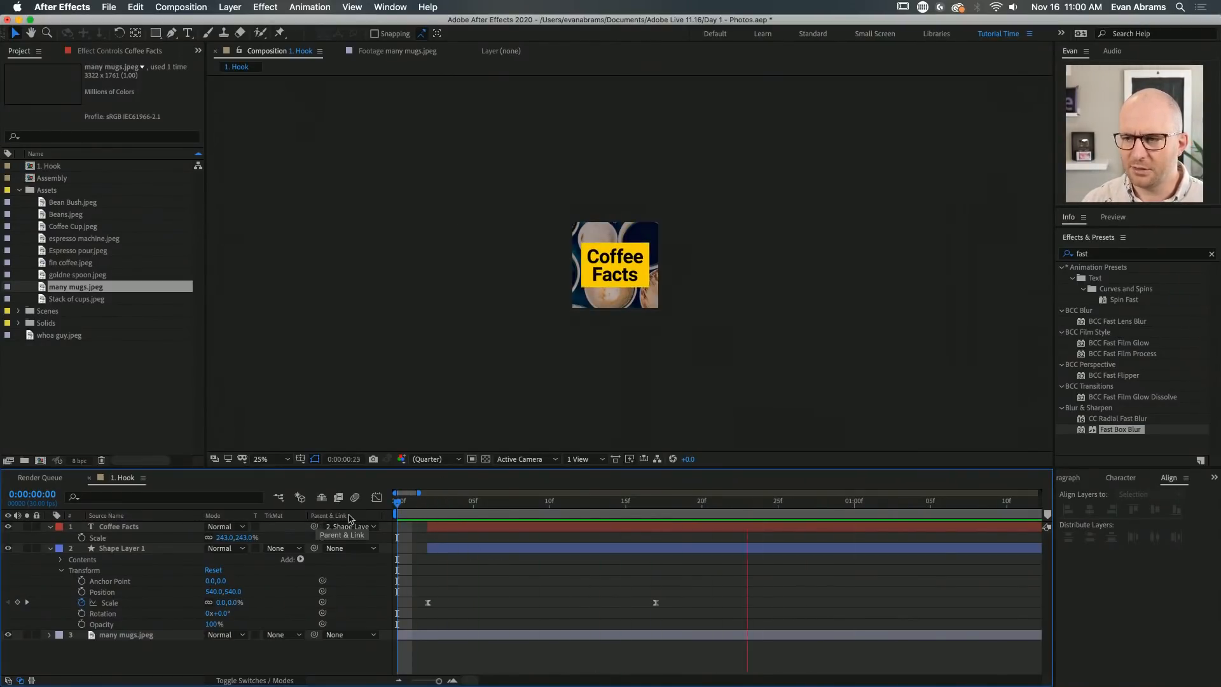
pyautogui.press('space')
pyautogui.scroll(2, 672, 275)
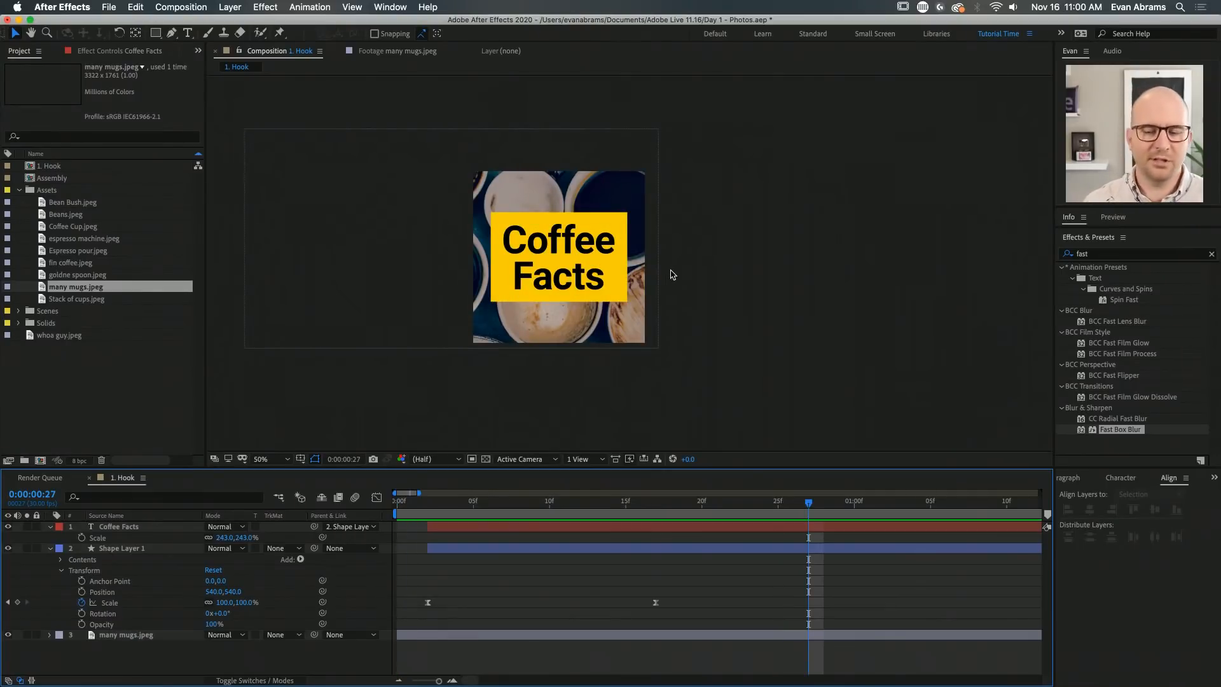
# Shift Shape Layer 1 and Coffee Facts together to start at frame 5, and preview the new timing
pyautogui.moveTo(424, 502); pyautogui.dragTo(493, 529)
pyautogui.click(446, 549)
pyautogui.keyDown('shift'); pyautogui.click(450, 527); pyautogui.keyUp('shift')
pyautogui.press('space')
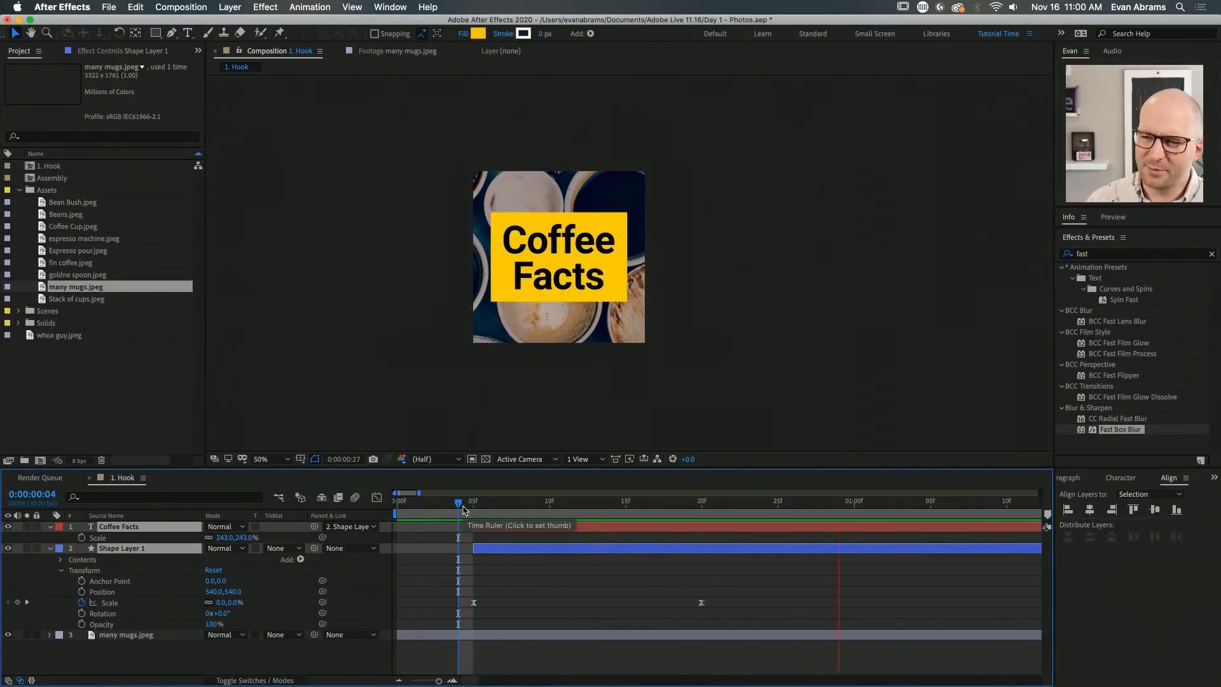
pyautogui.click(527, 570)
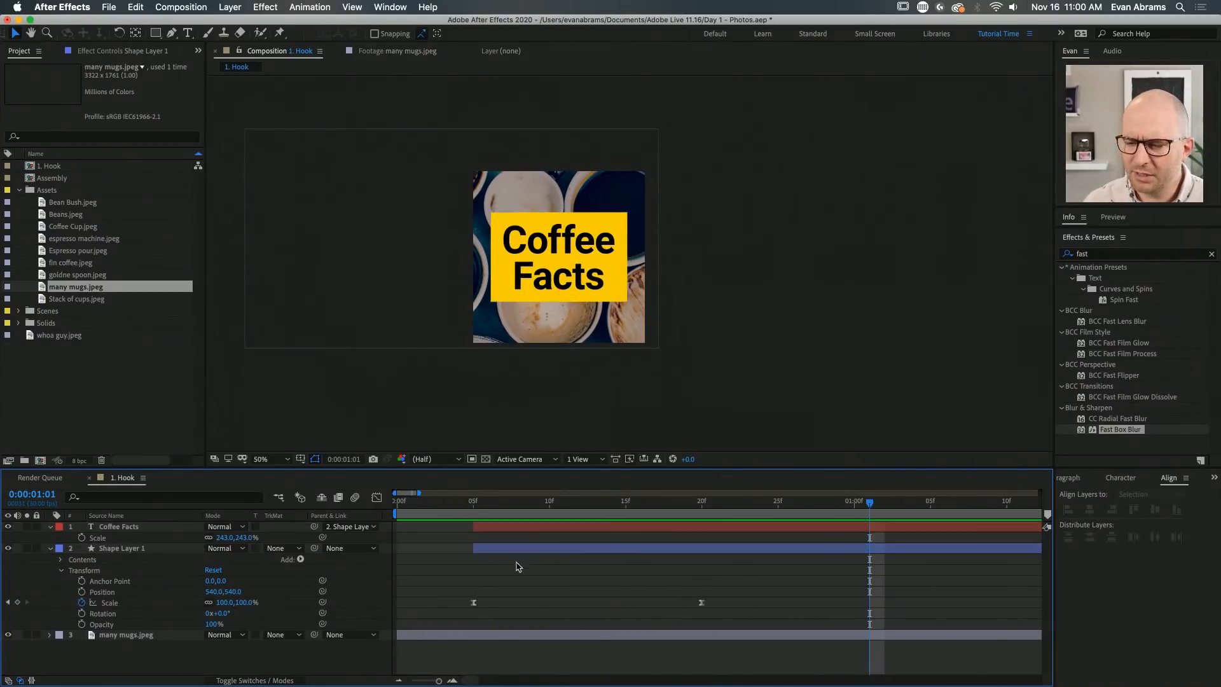
# Duplicate Shape Layer 1 and rename the duplicate "yellow Box"
pyautogui.click(146, 549)
pyautogui.hotkey('ctrl', 'd')
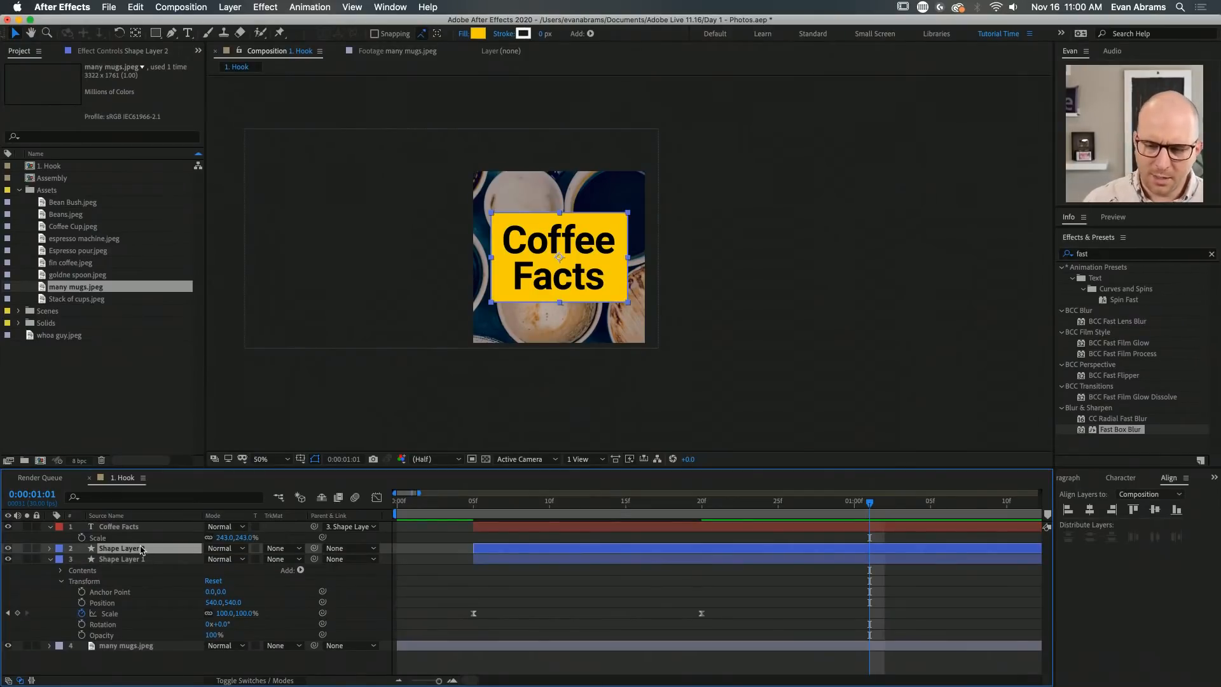
pyautogui.press('Return')
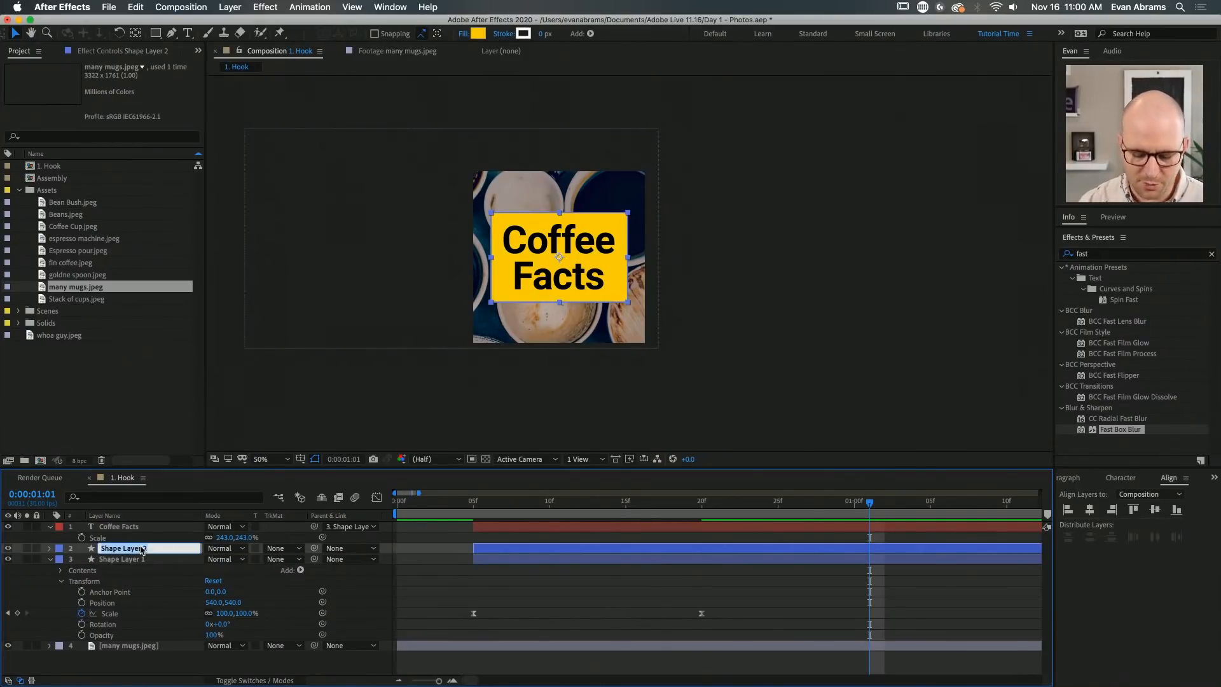
pyautogui.write('yel')
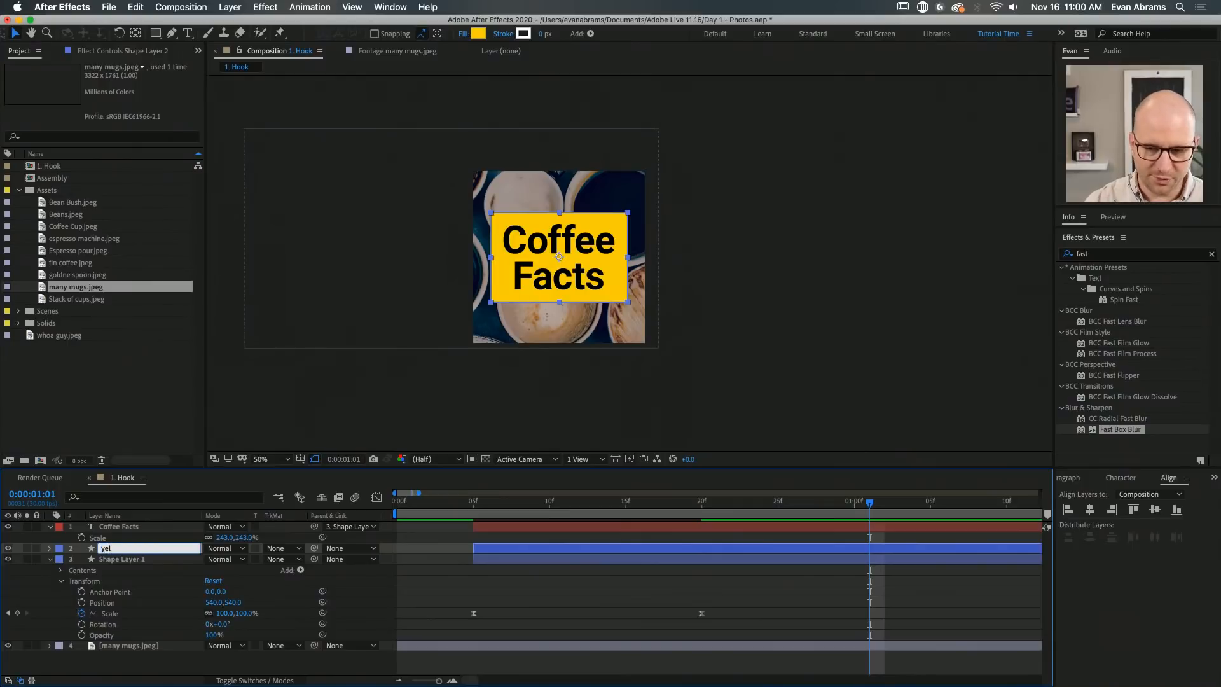
pyautogui.write('low Box')
pyautogui.press('Return')
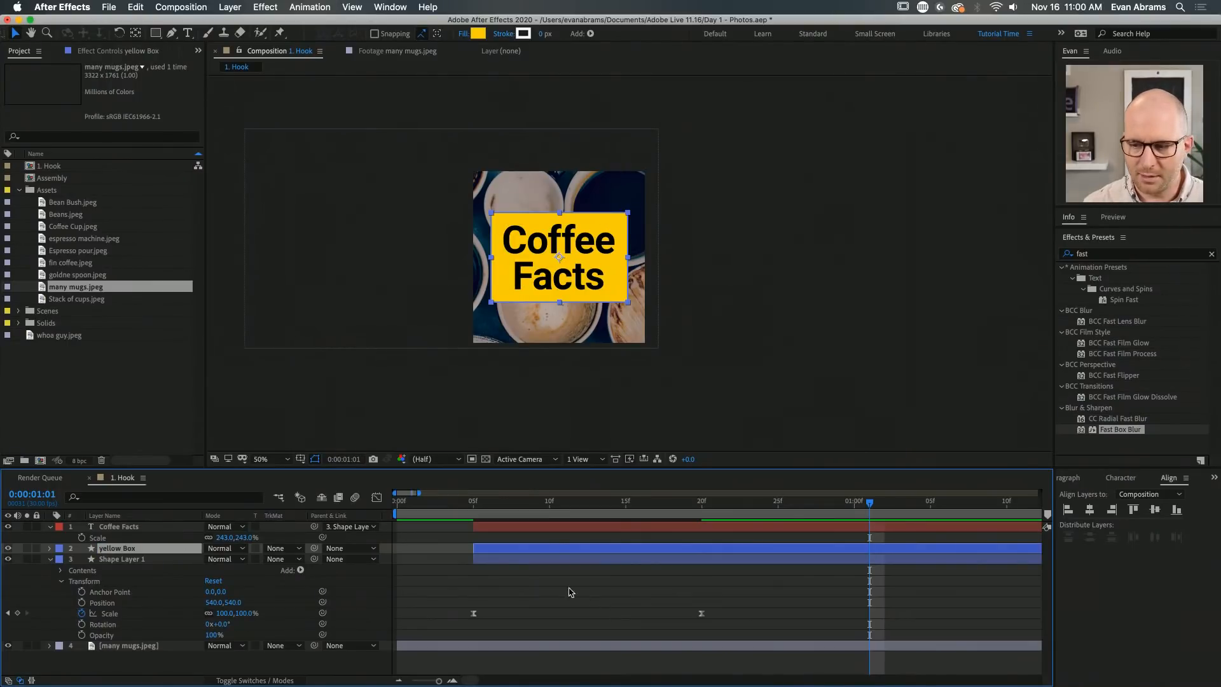
# Shift Shape Layer 1 two frames earlier so that it starts at frame 3
pyautogui.moveTo(502, 562); pyautogui.dragTo(472, 562)
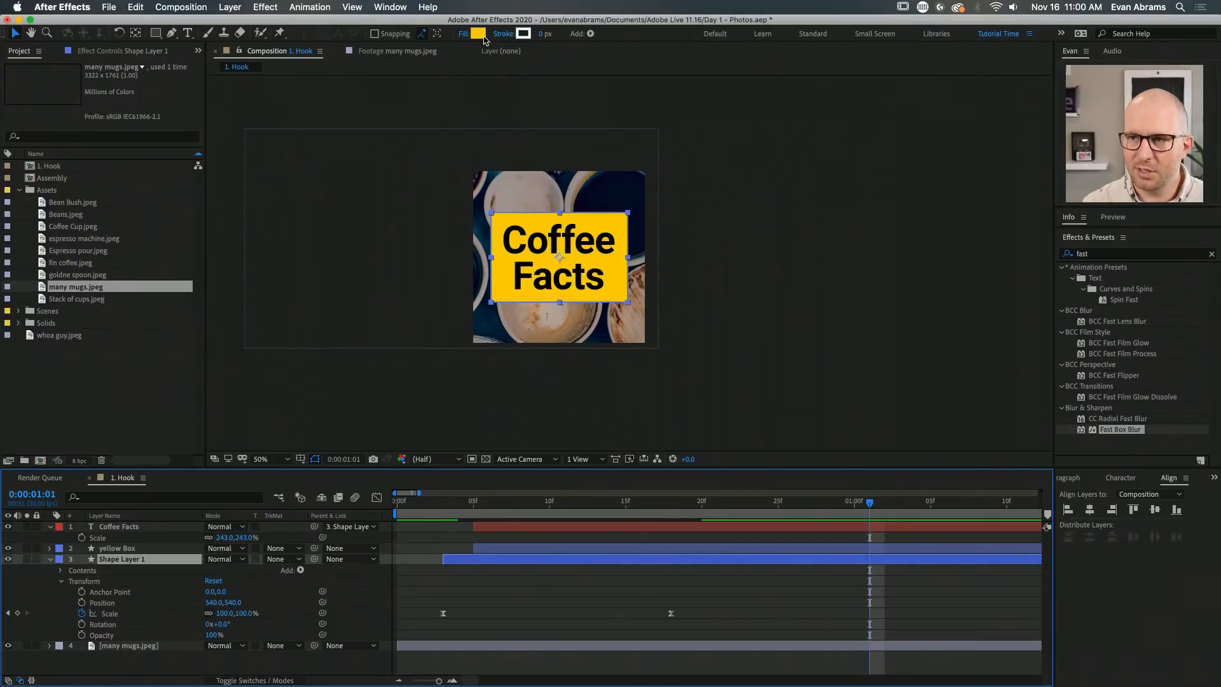
# Change the fill of Shape Layer 1 to white and preview the box animation, stopping at frame 19
pyautogui.click(483, 36)
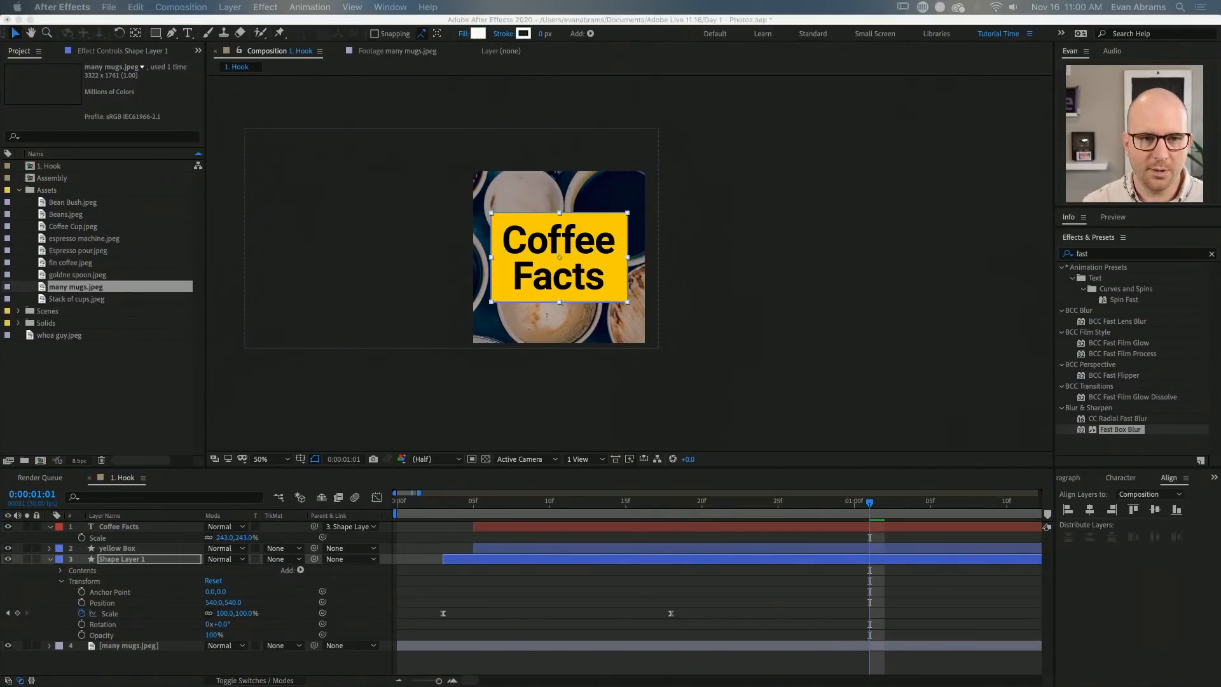
pyautogui.moveTo(438, 506); pyautogui.dragTo(534, 509)
pyautogui.press('space')
pyautogui.press('space')
pyautogui.moveTo(631, 508); pyautogui.dragTo(686, 515)
# Rename Shape Layer 1 as "white Box"
pyautogui.press('Return')
pyautogui.write('whit')
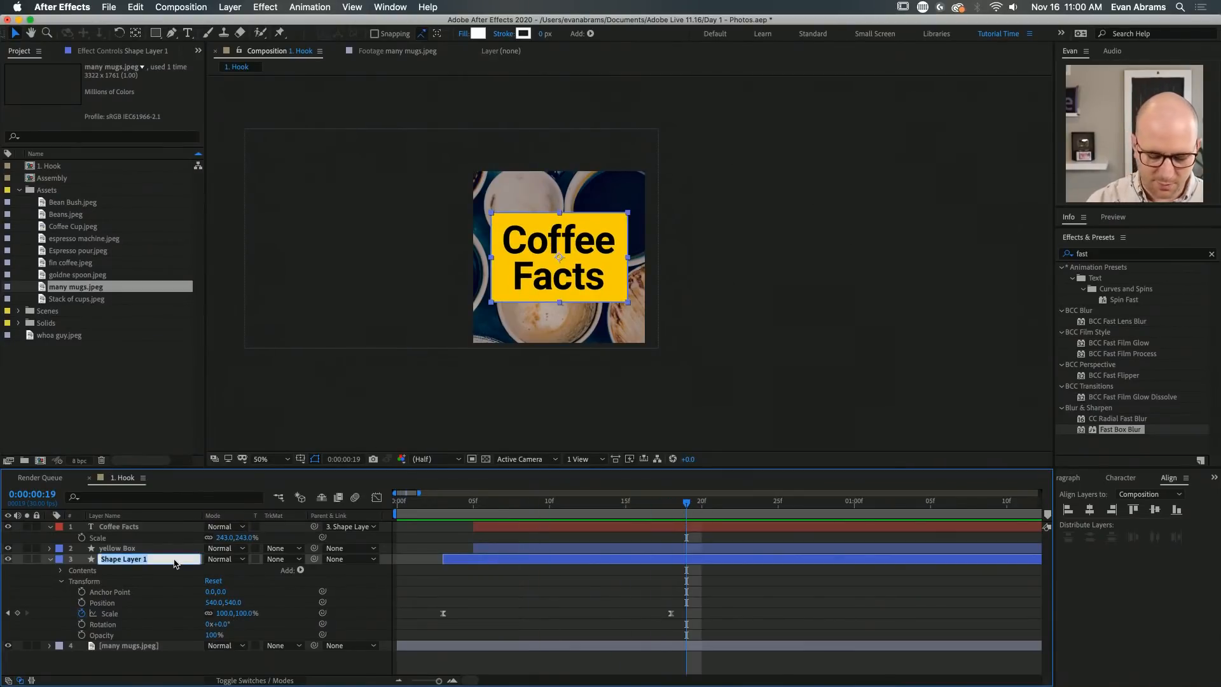
pyautogui.write('e Box')
pyautogui.press('Return')
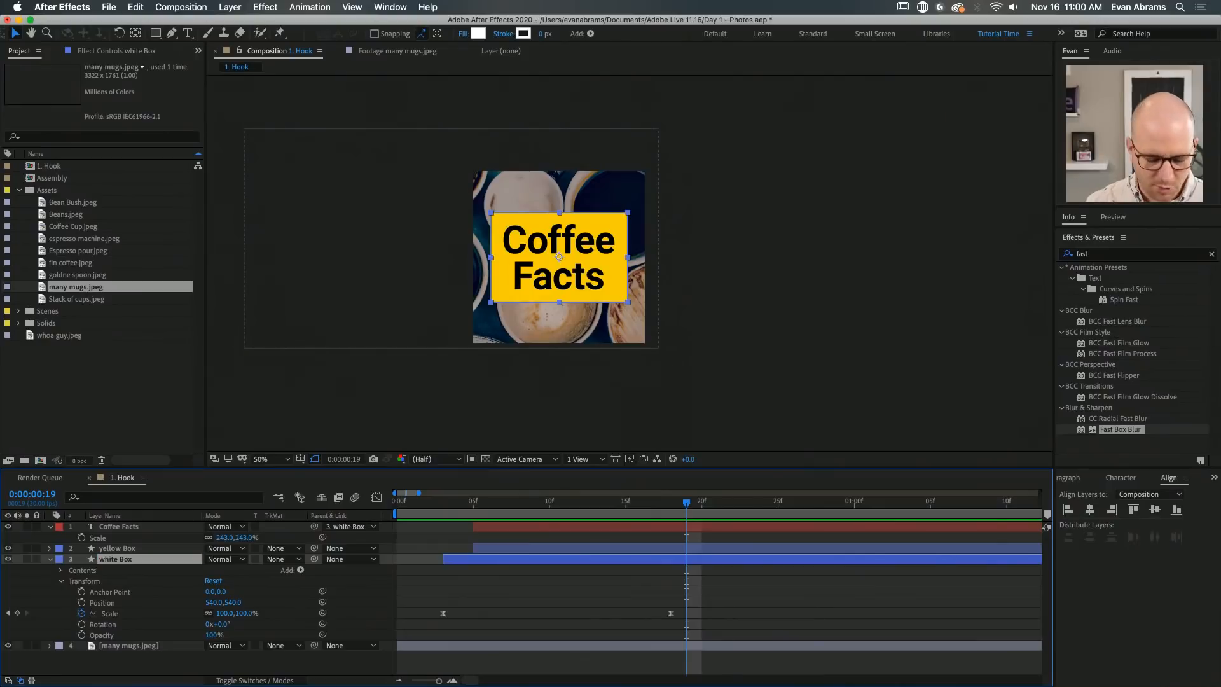
# Reveal the modified properties of white Box and enlarge its Rectangle Path 1 size to 952 by 666
pyautogui.press('u')
pyautogui.press('u')
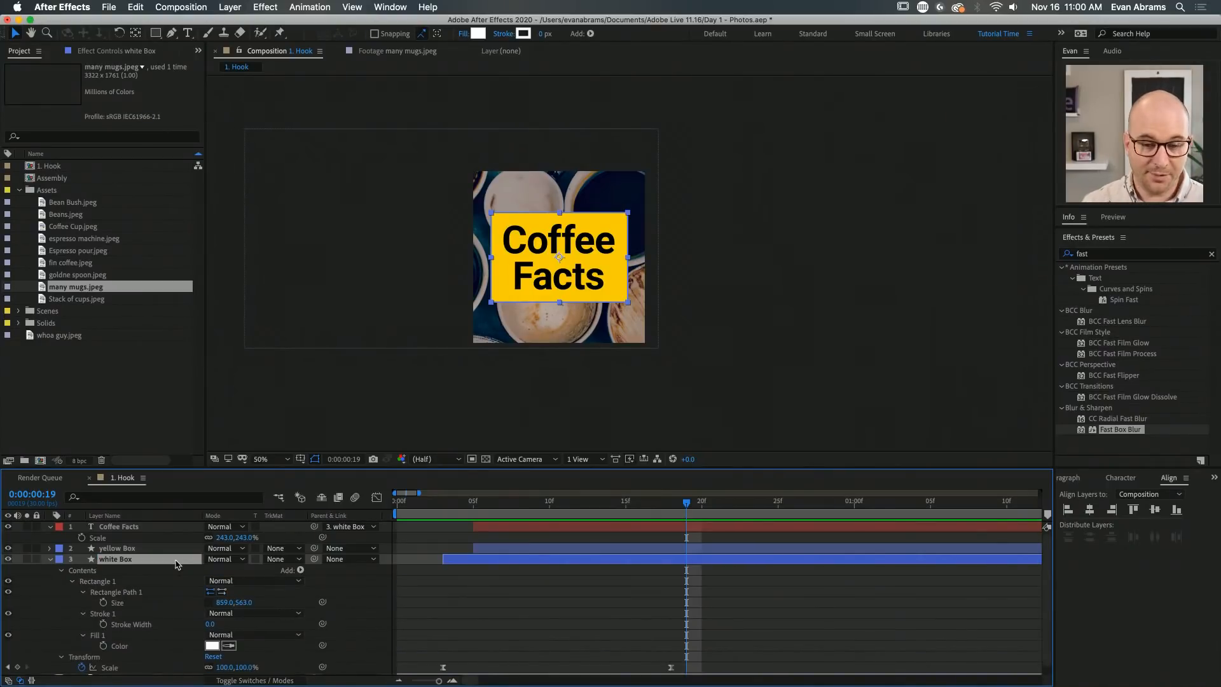
pyautogui.press('u')
pyautogui.press('u')
pyautogui.press('u')
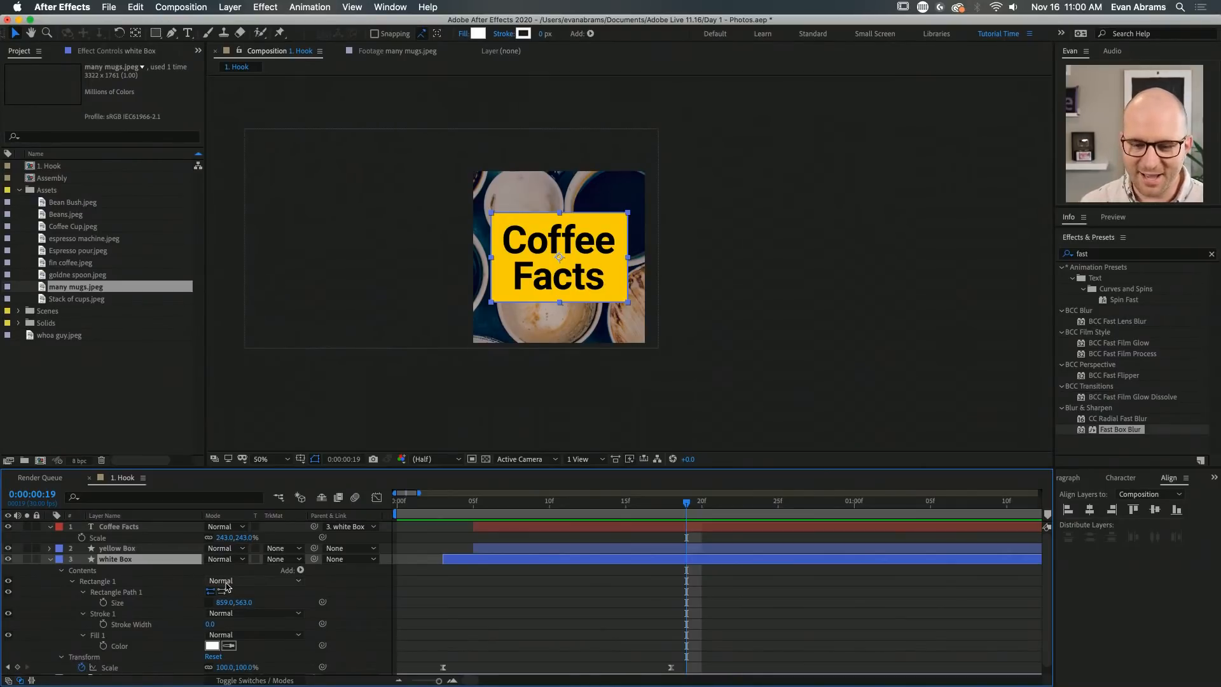
pyautogui.scroll(-1, 471, 596)
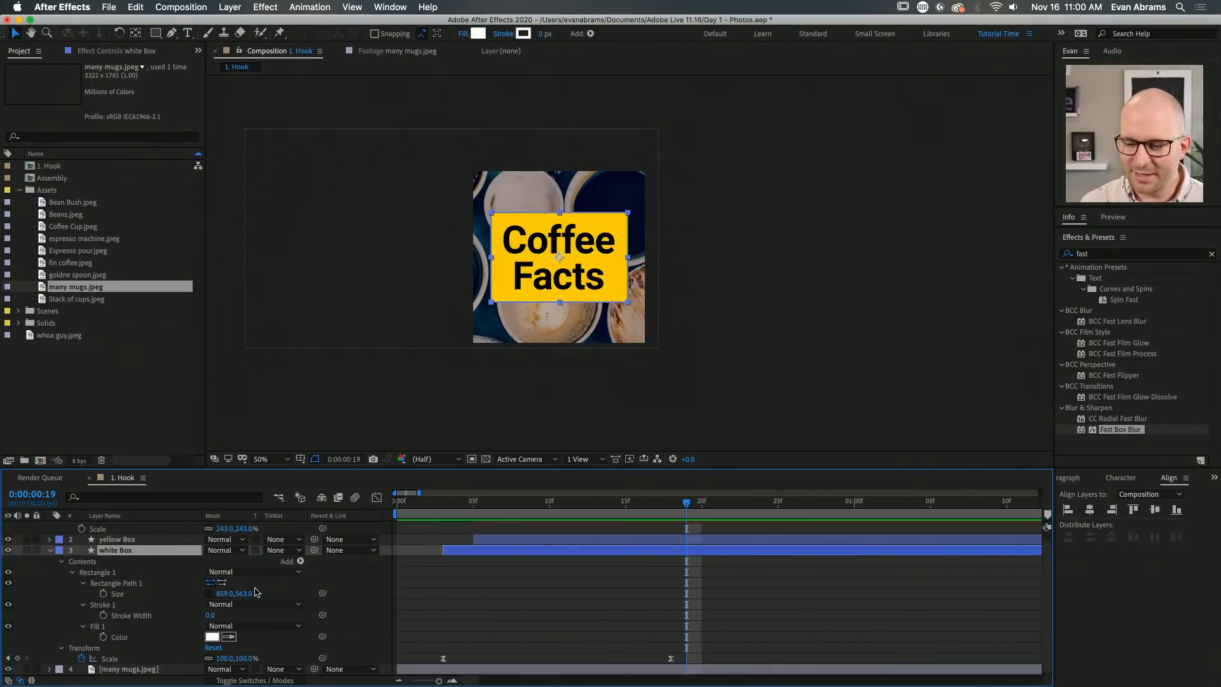
pyautogui.click(151, 584)
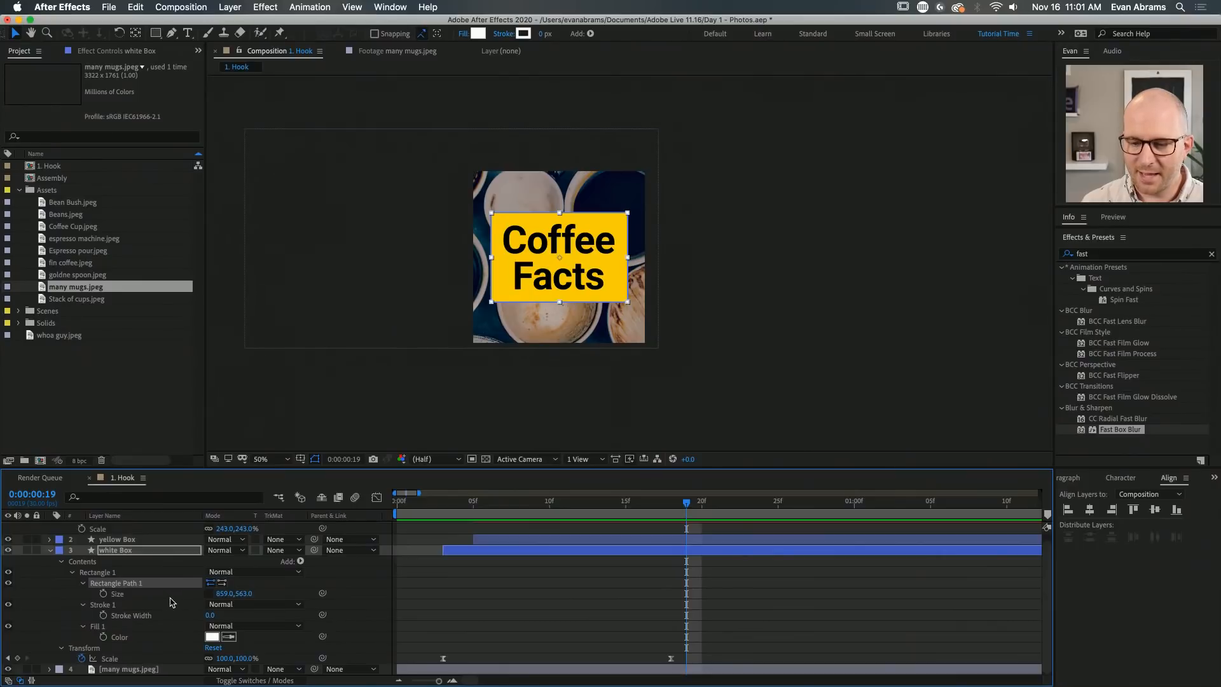
pyautogui.moveTo(226, 593); pyautogui.dragTo(304, 586)
pyautogui.click(728, 609)
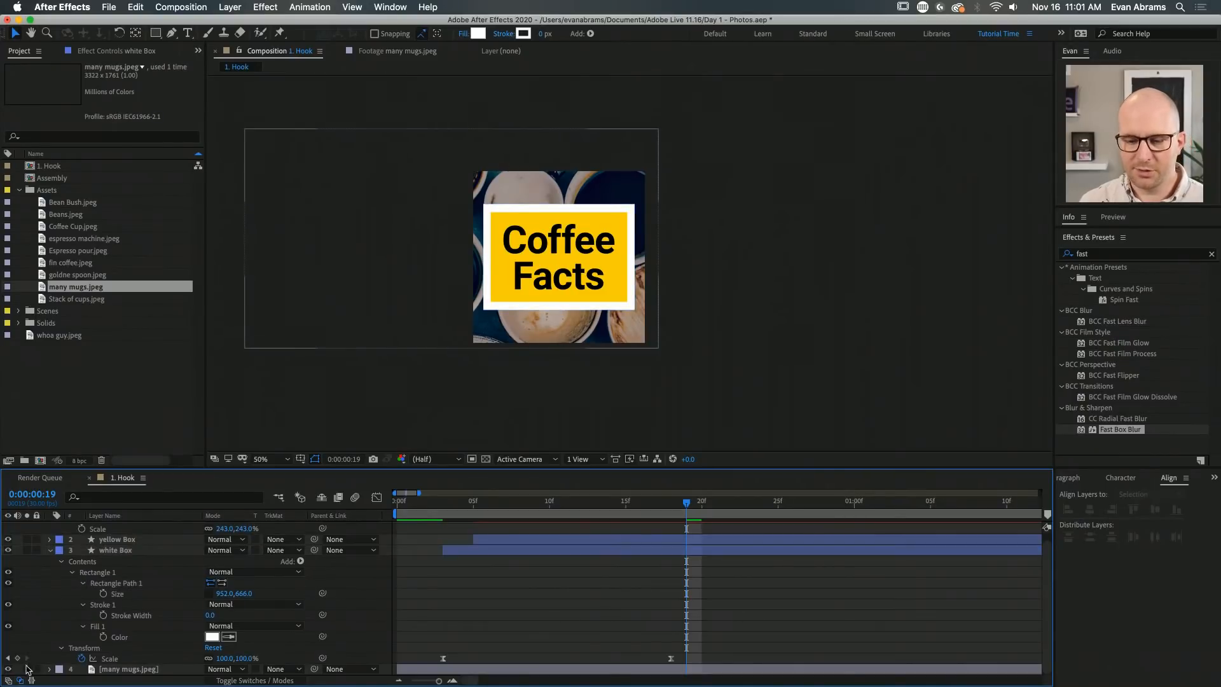
# Check the Scale animation of white Box by playing it from frame 3
pyautogui.click(106, 662)
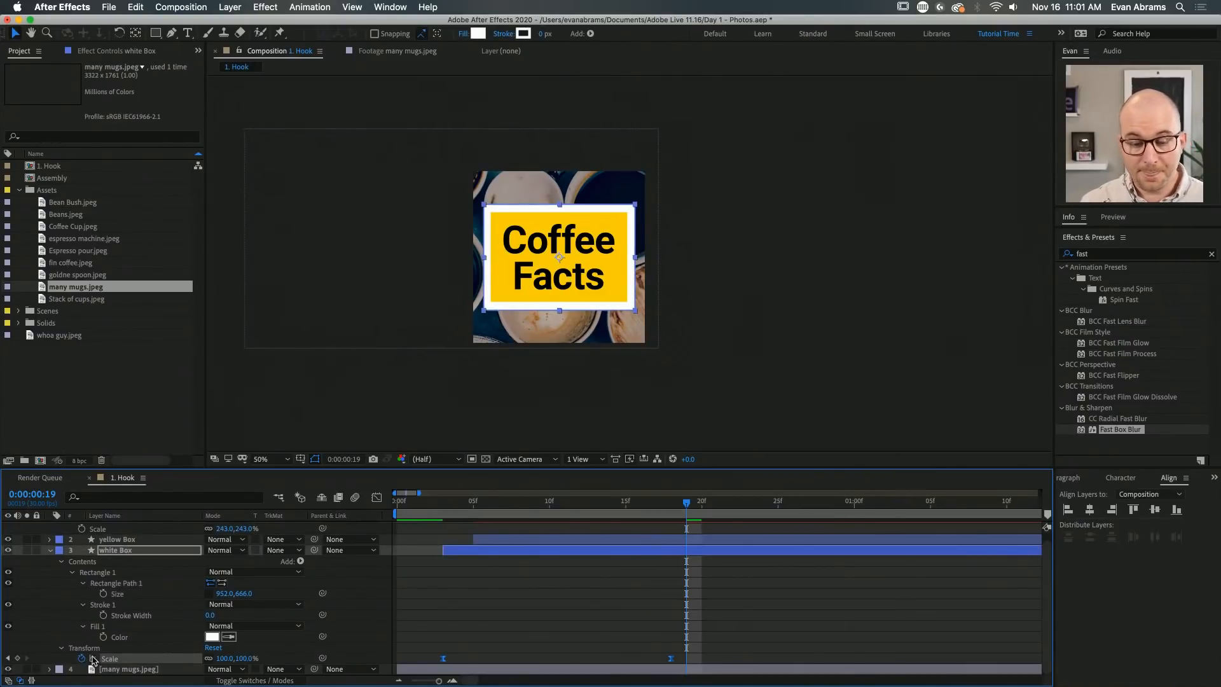
pyautogui.click(441, 504)
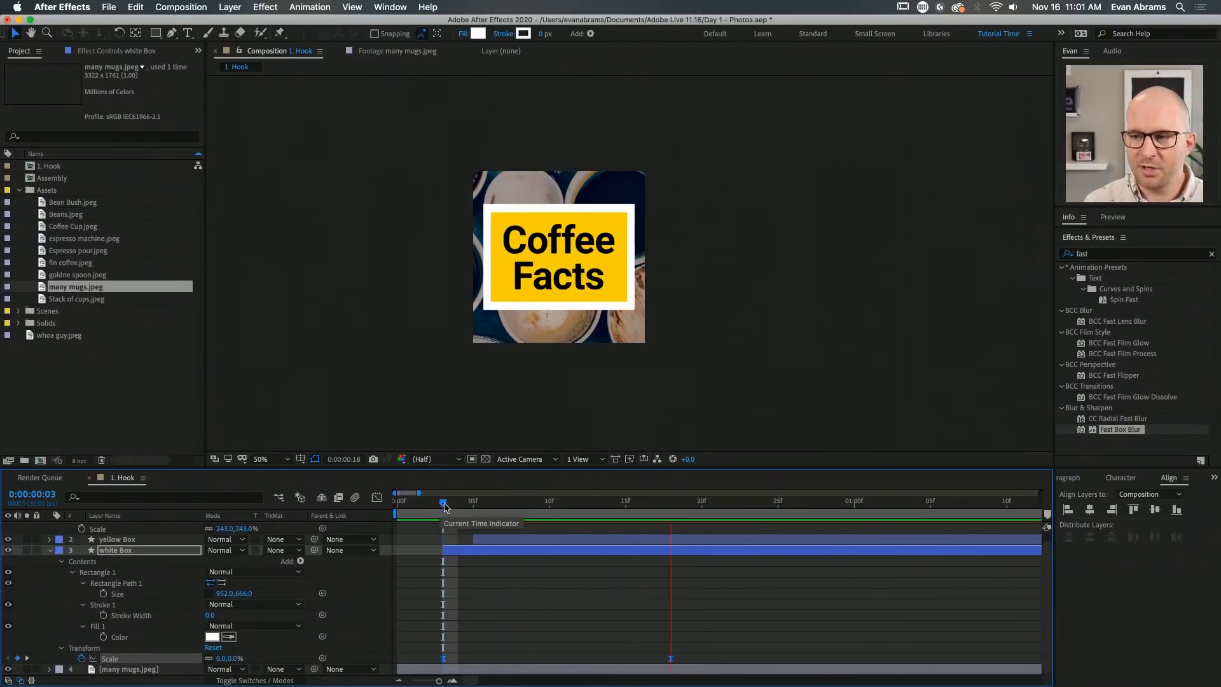
pyautogui.press('space')
pyautogui.click(428, 503)
# Try starting white Box two frames earlier, at frame 1, and play the result from the first frame
pyautogui.moveTo(473, 552); pyautogui.dragTo(449, 555)
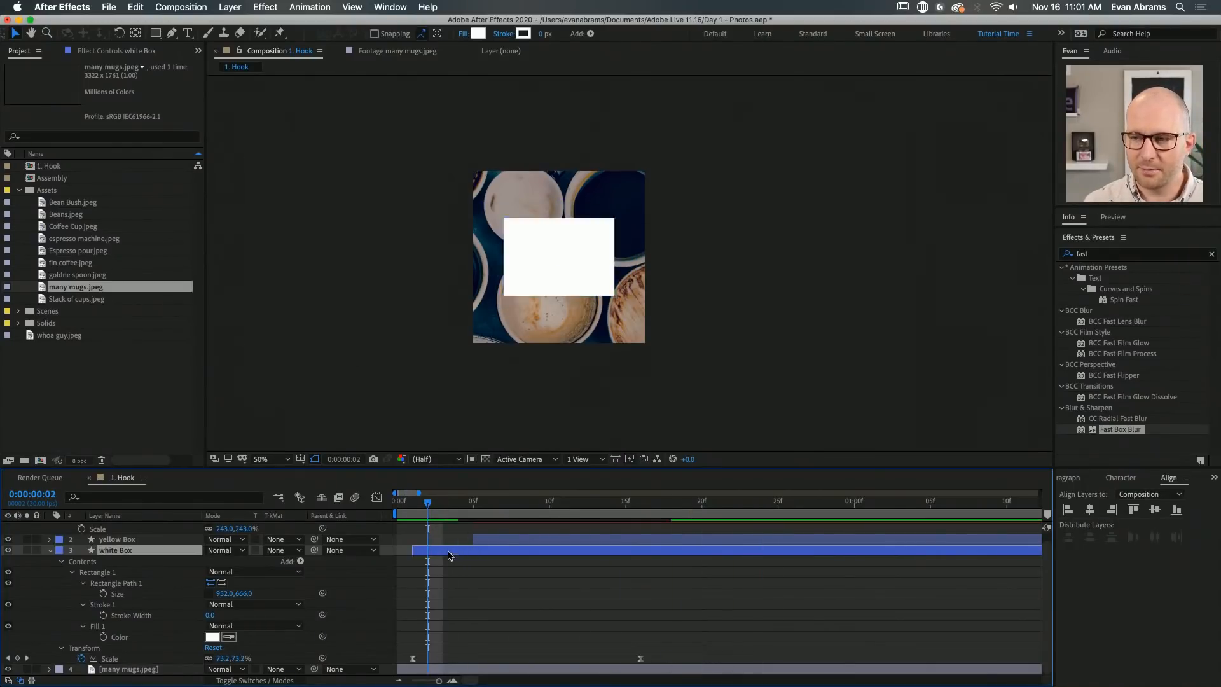
pyautogui.press('space')
pyautogui.press('space')
pyautogui.moveTo(427, 504); pyautogui.dragTo(253, 543)
pyautogui.press('space')
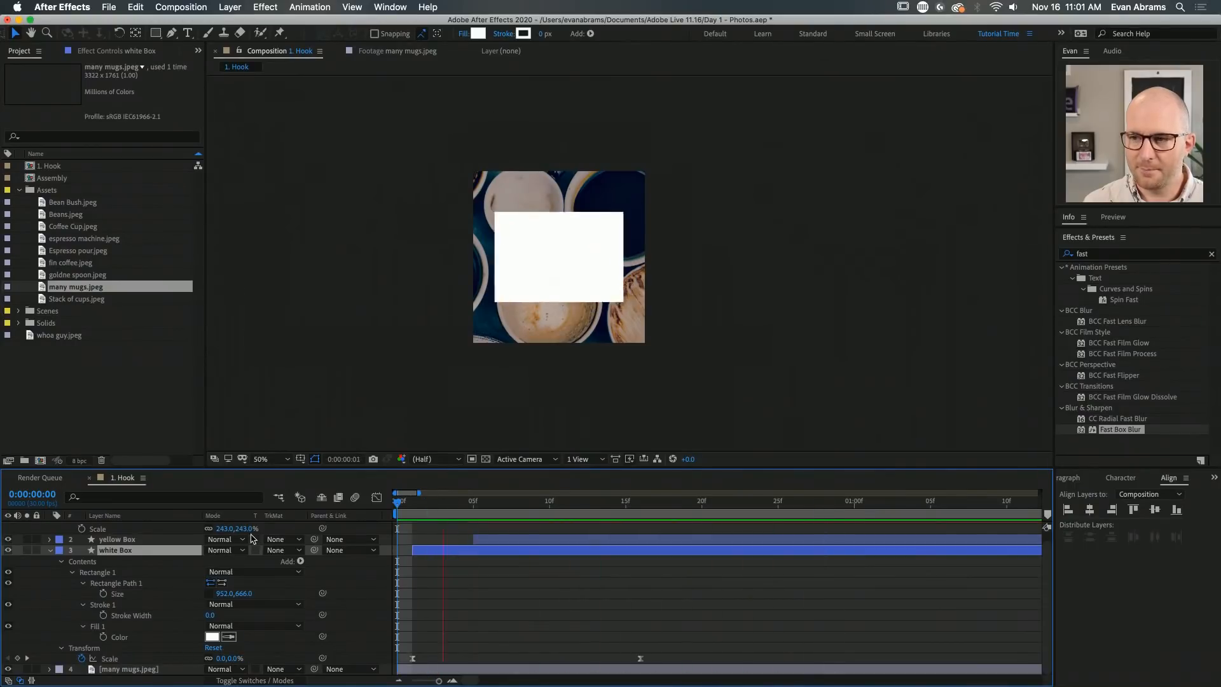
# Shift white Box back so that it starts at frame 3, and preview the timing
pyautogui.moveTo(450, 549); pyautogui.dragTo(480, 551)
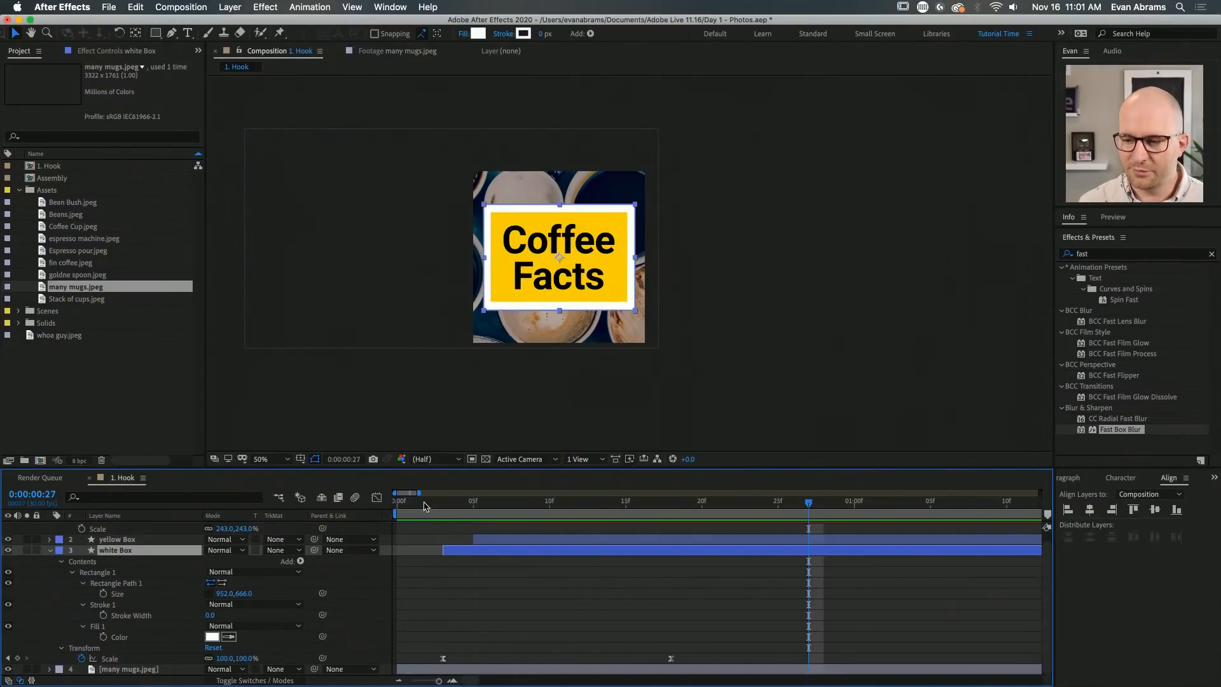
pyautogui.click(425, 505)
pyautogui.press('space')
pyautogui.press('space')
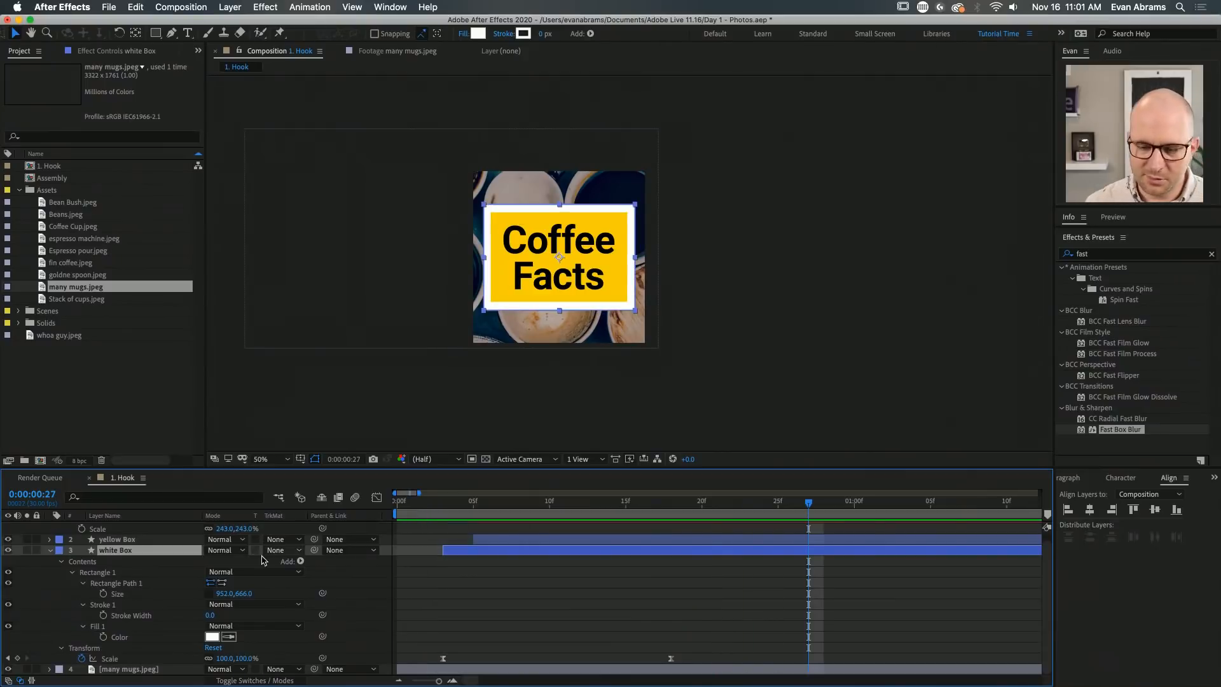
# Collapse the properties of all layers and play the composition from the first frame
pyautogui.press('super+a')
pyautogui.click(50, 551)
pyautogui.click(167, 591)
pyautogui.press('Home')
pyautogui.press('space')
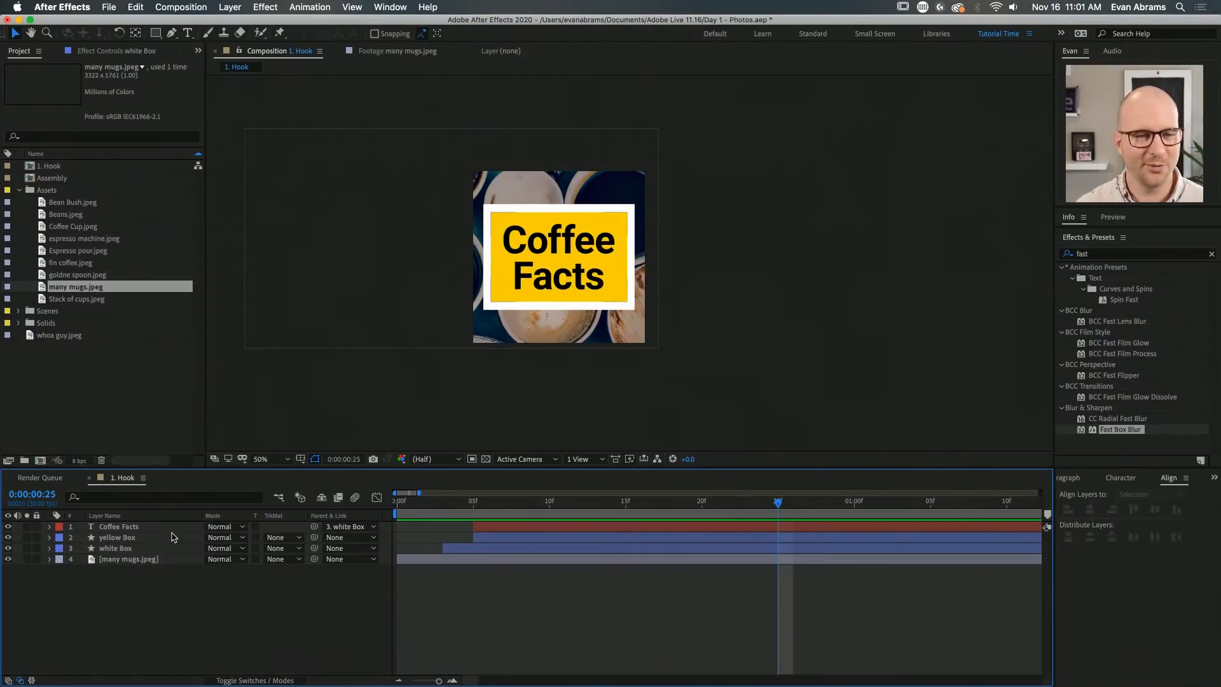
# Replay the opening frames to check how white Box, yellow Box and Coffee Facts follow each other, ending at frame 26
pyautogui.click(502, 541)
pyautogui.click(448, 505)
pyautogui.press('space')
pyautogui.press('space')
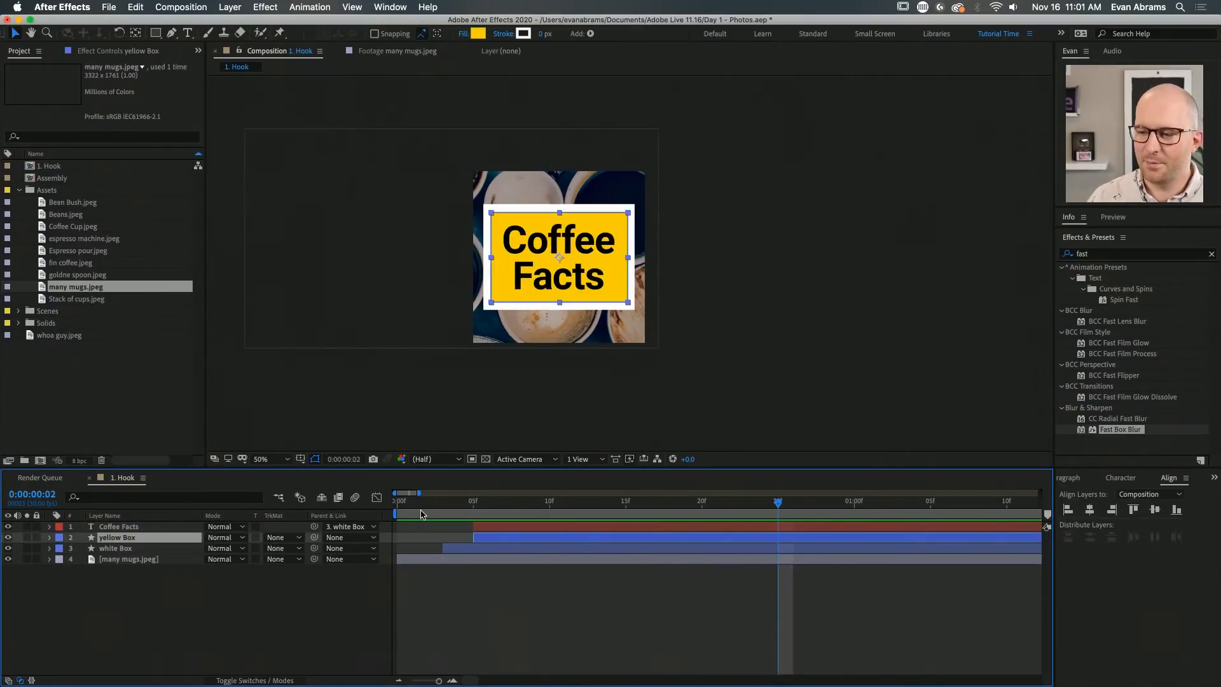
pyautogui.click(422, 506)
pyautogui.press('space')
pyautogui.press('space')
pyautogui.moveTo(441, 505); pyautogui.dragTo(792, 499)
pyautogui.click(702, 597)
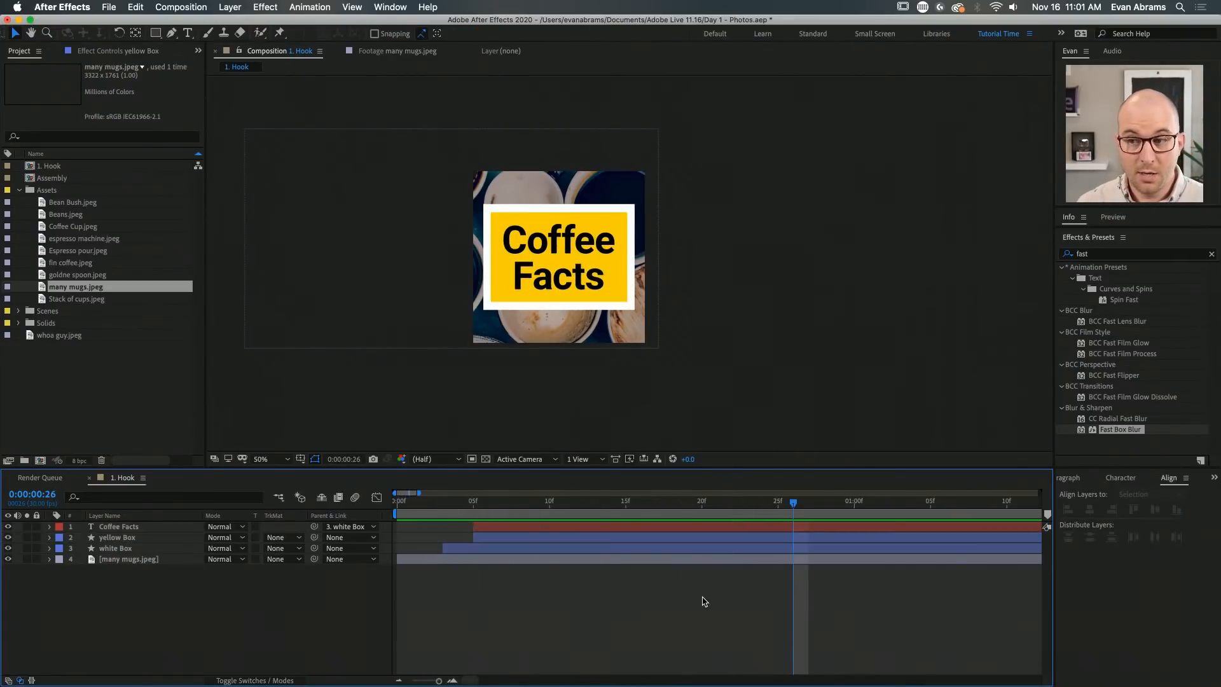
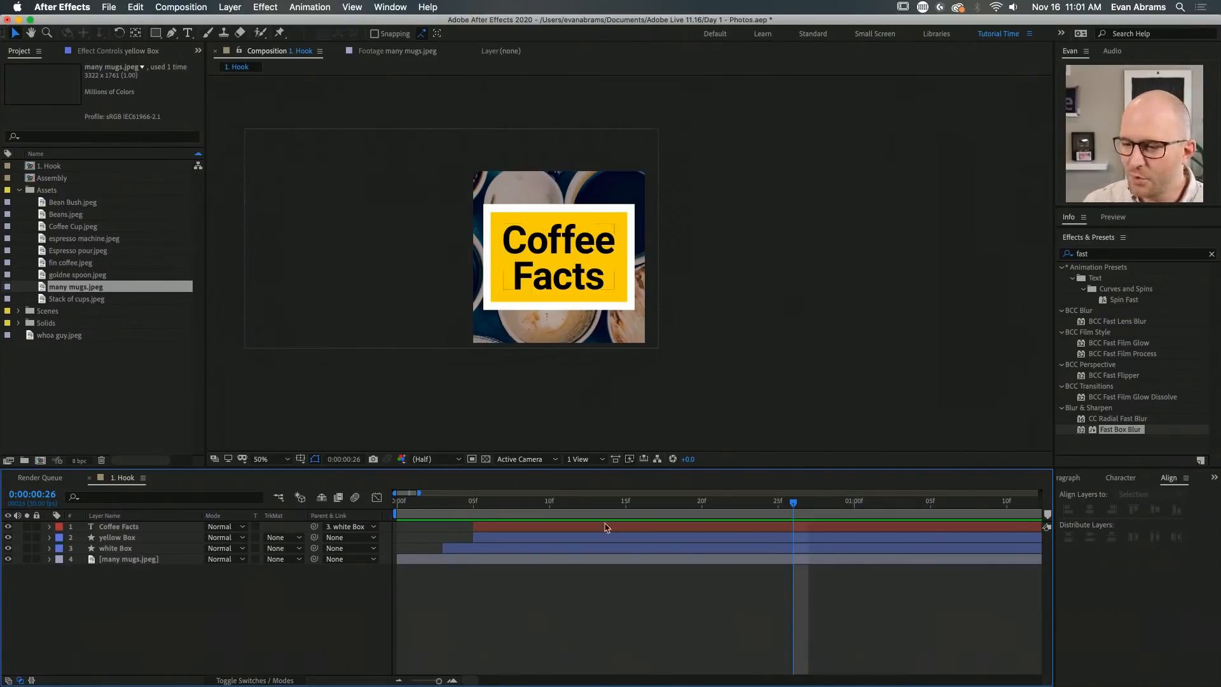
# Play the complete box and text animation from the first frame with a longer stretch of the timeline in view
pyautogui.press('Home')
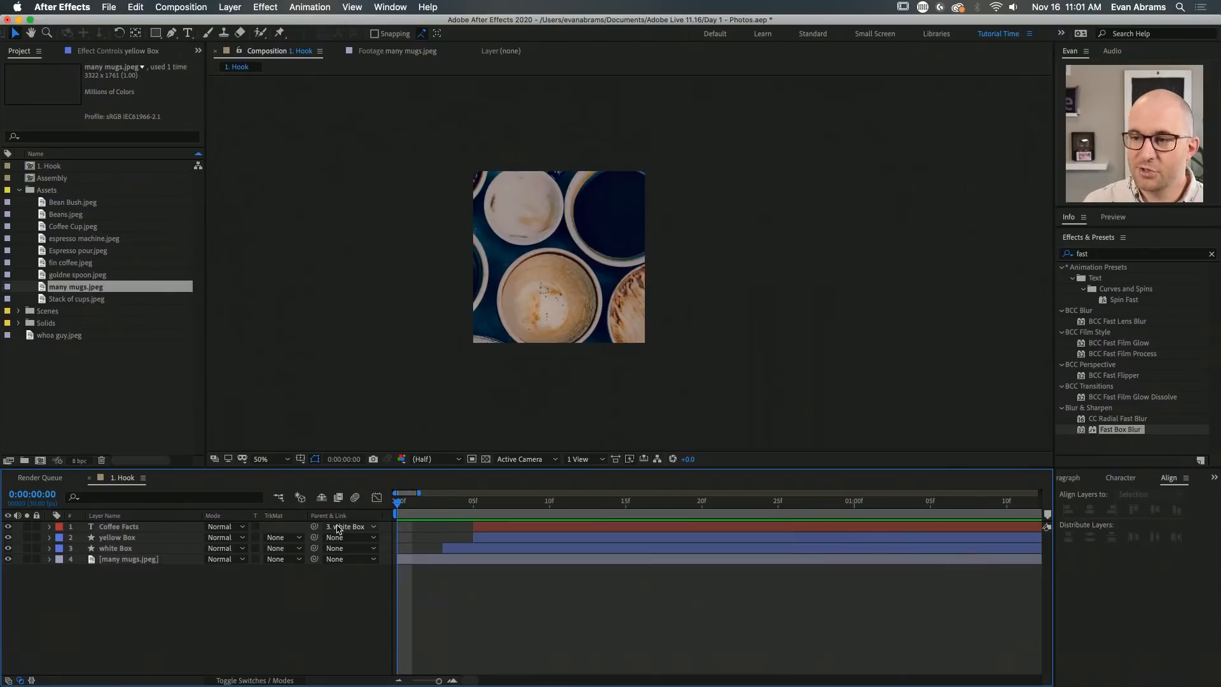
pyautogui.press('space')
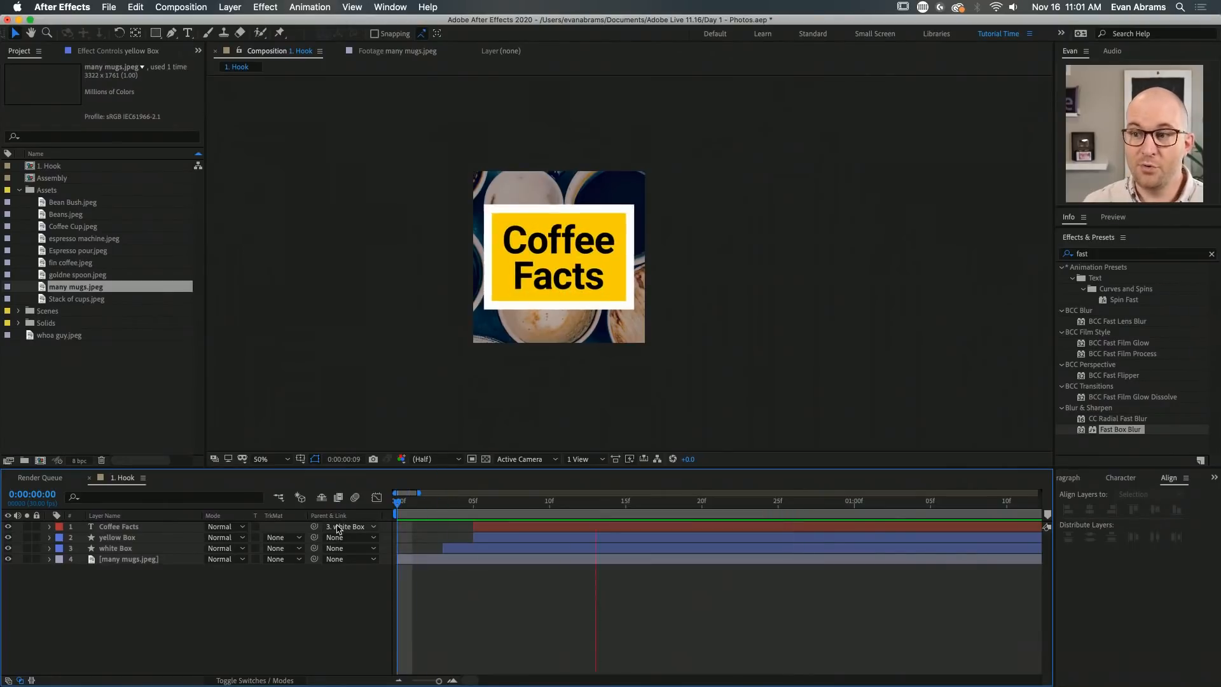
pyautogui.press('space')
pyautogui.press('-')
pyautogui.press('-')
pyautogui.press('Home')
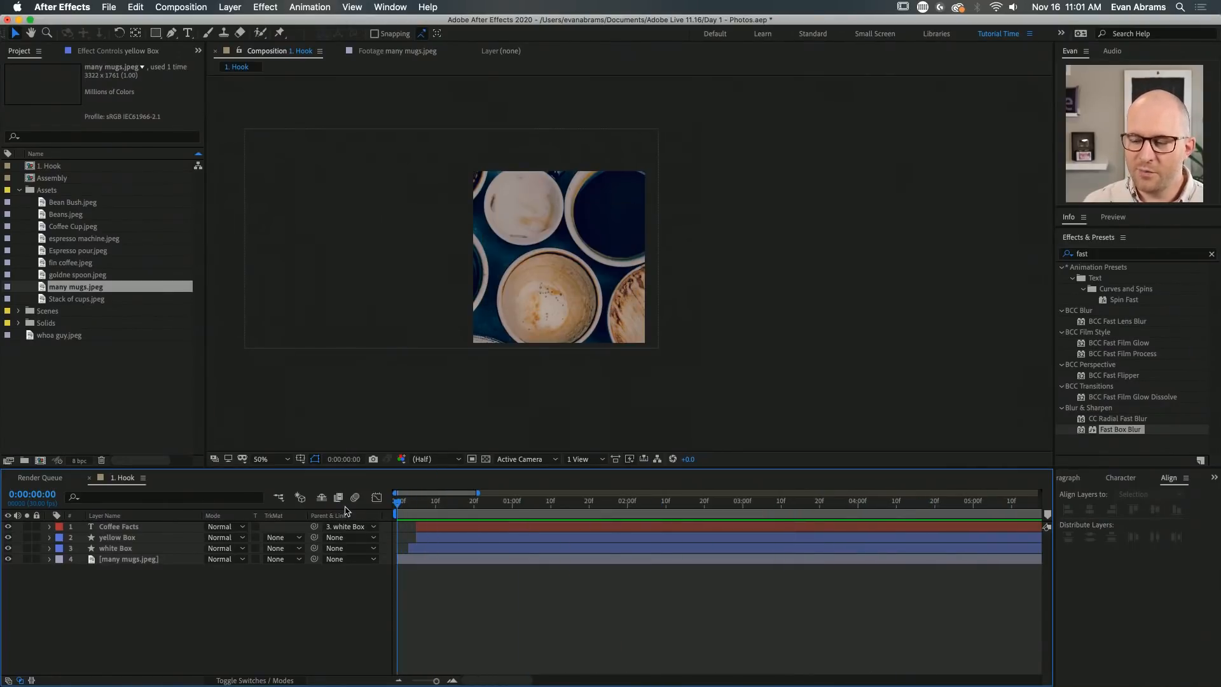
pyautogui.press('space')
pyautogui.press('space')
pyautogui.press('space')
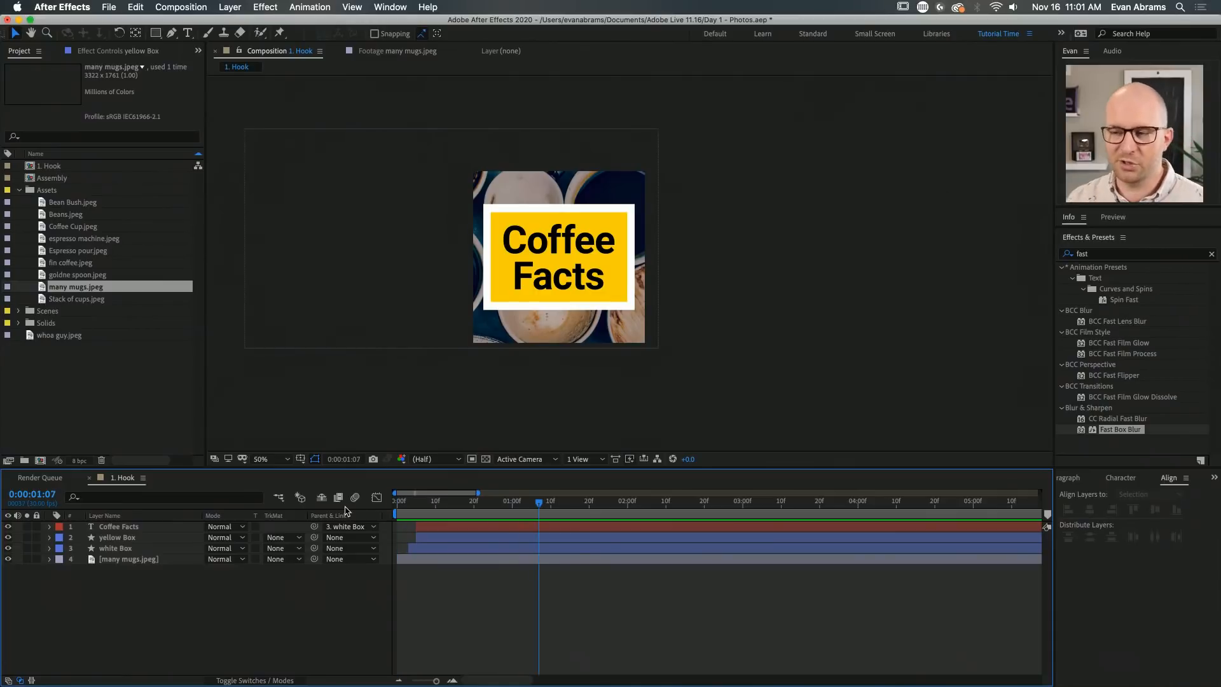
pyautogui.press('space')
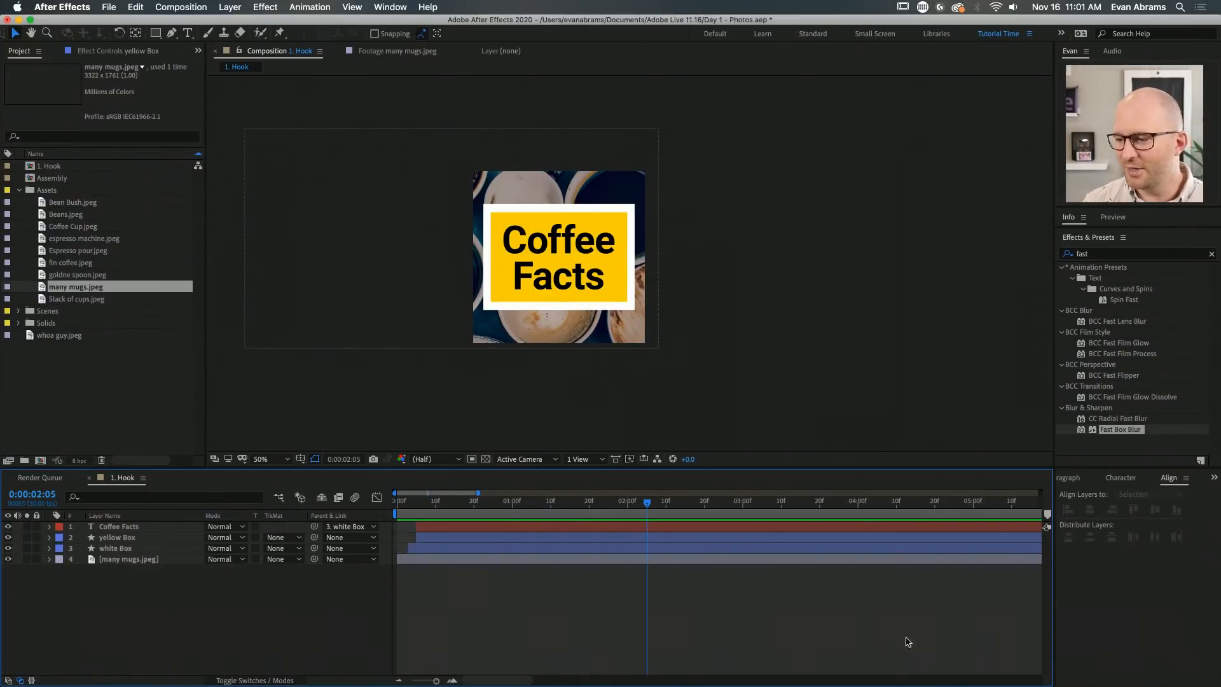
# Go to 0:00:05:00, reveal the Scale property of the many mugs.jpeg layer and test scaling the image
pyautogui.press('-')
pyautogui.click(711, 502)
pyautogui.moveTo(786, 515); pyautogui.dragTo(865, 521)
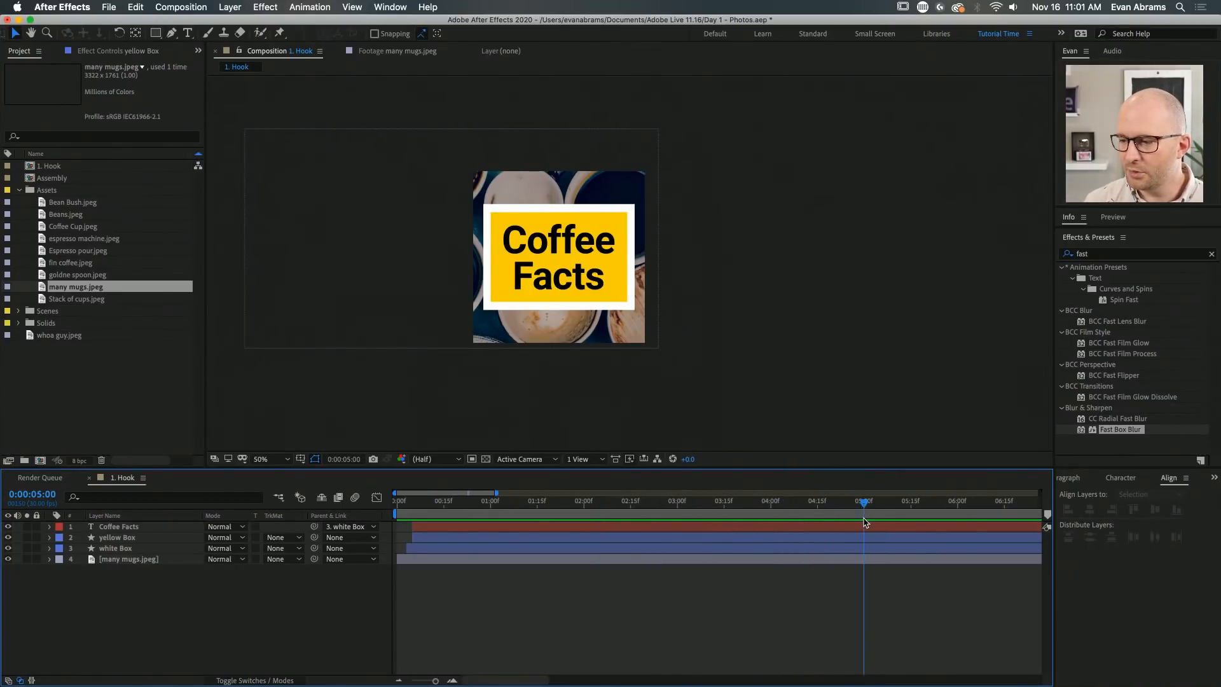
pyautogui.click(843, 563)
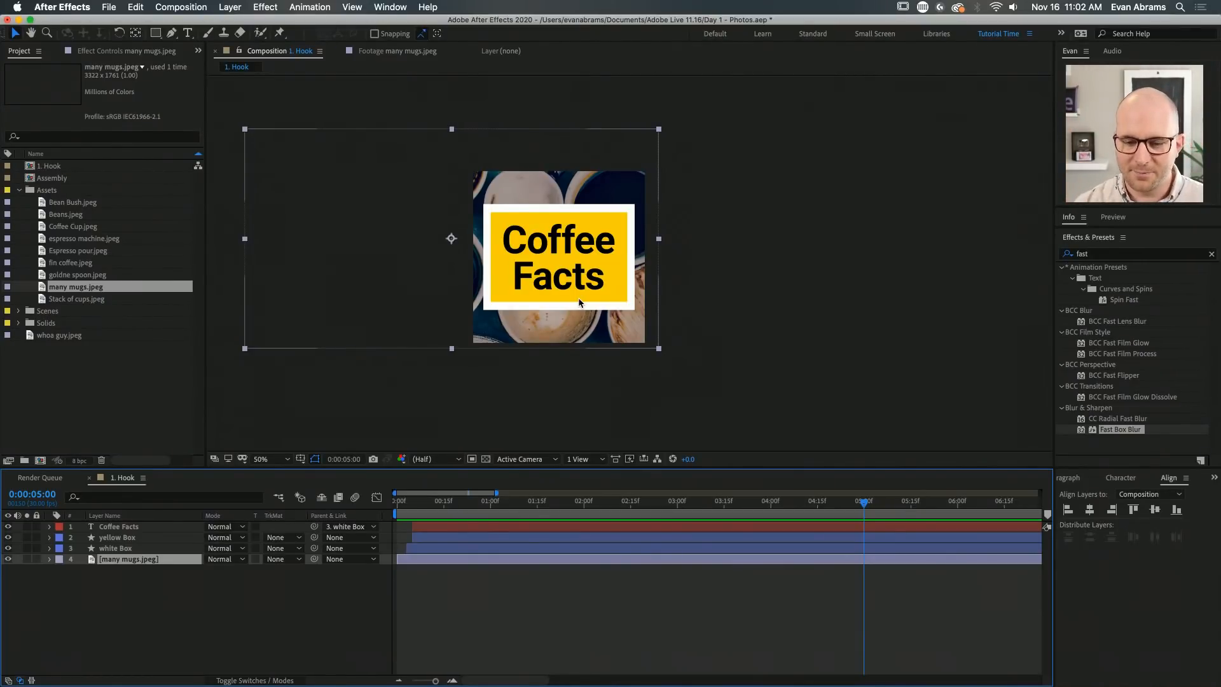
pyautogui.click(232, 590)
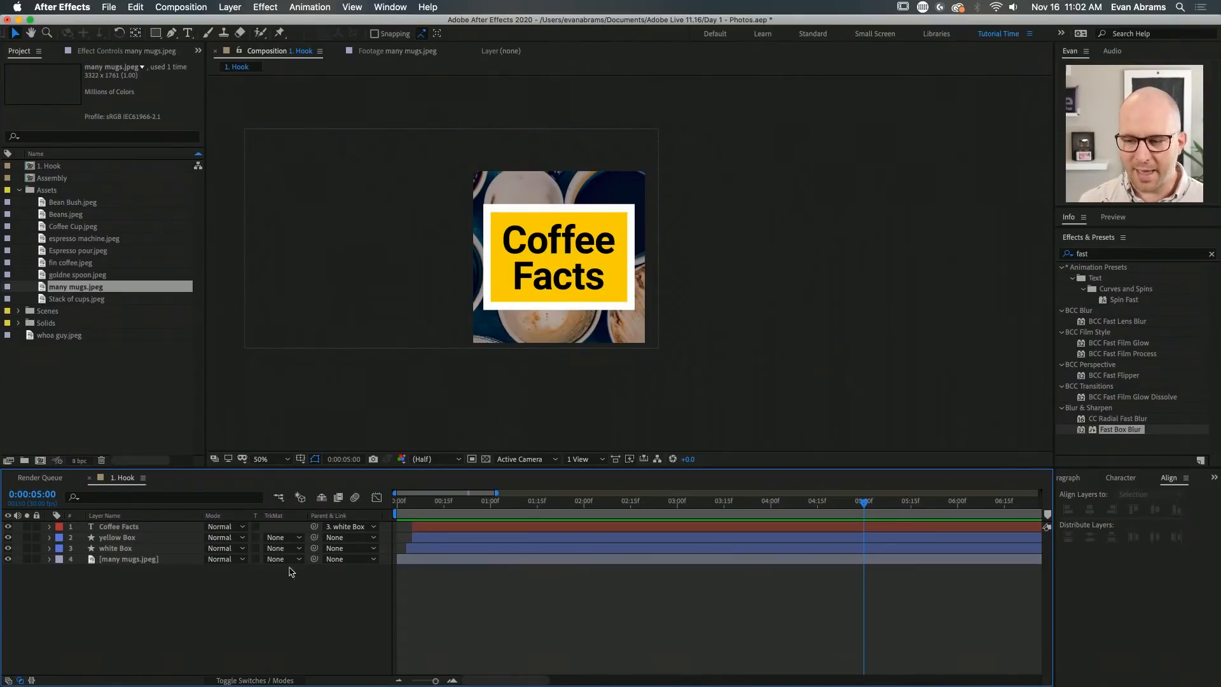
pyautogui.click(402, 561)
pyautogui.press('s')
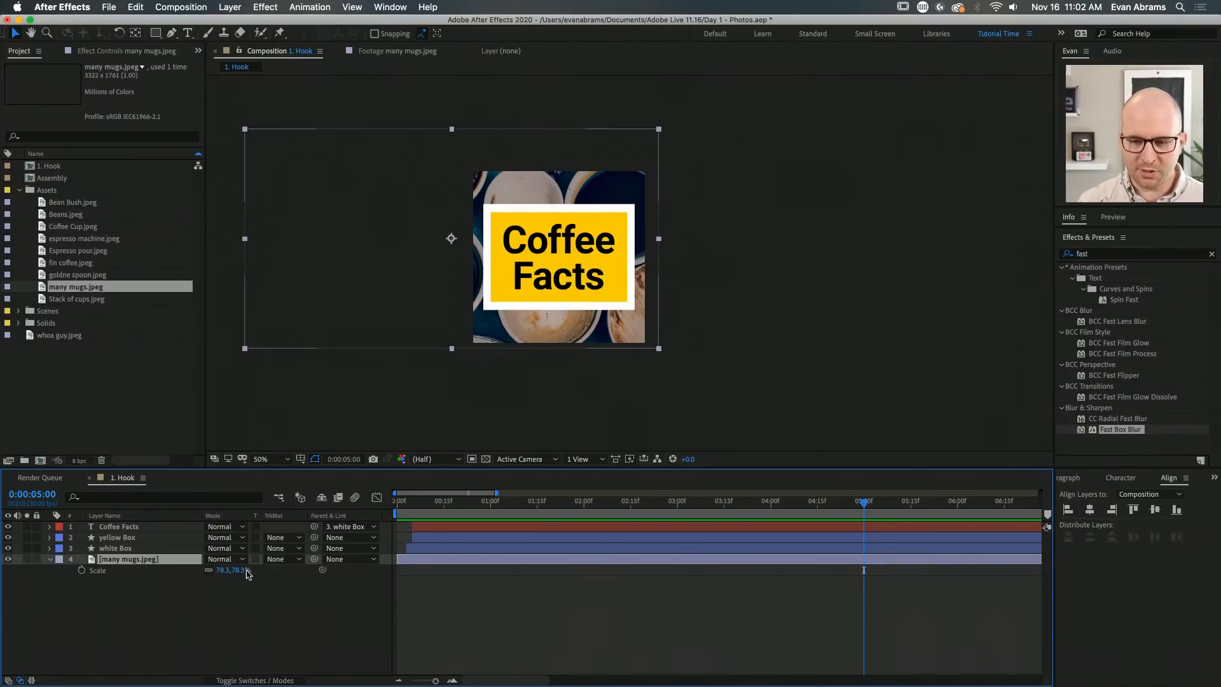
pyautogui.moveTo(237, 570)
pyautogui.mouseDown()
pyautogui.moveTo(262, 570)
pyautogui.moveTo(236, 570)
pyautogui.moveTo(256, 571)
pyautogui.moveTo(246, 571)
pyautogui.mouseUp()
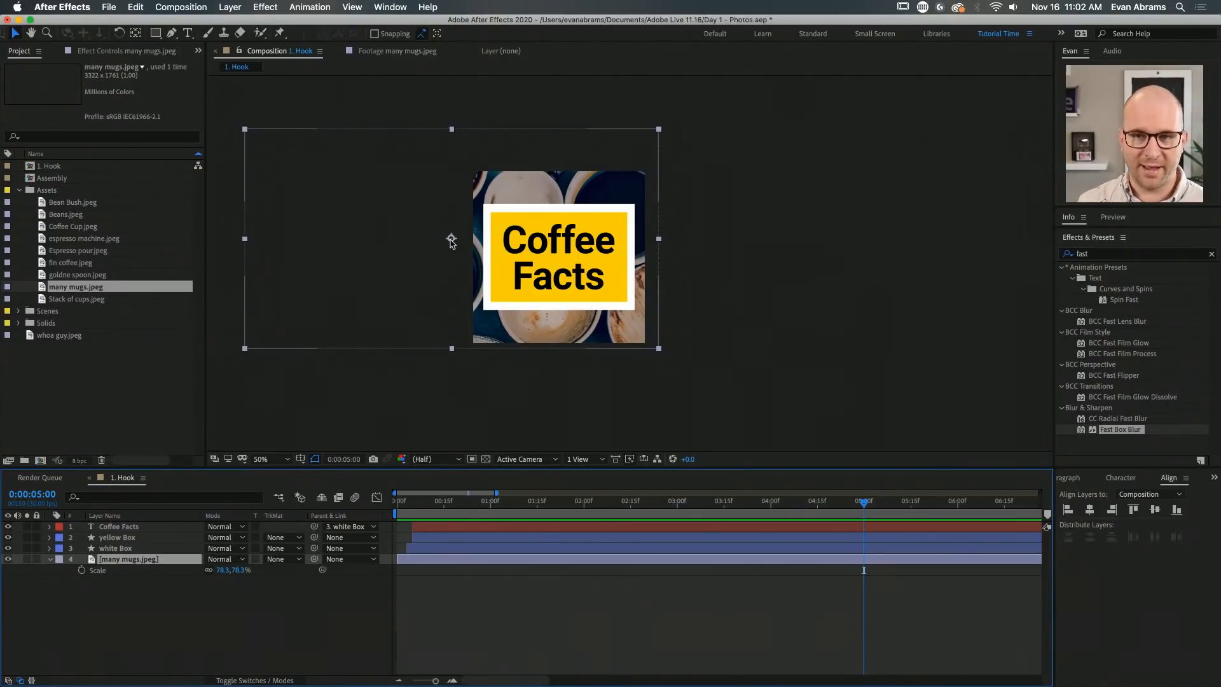
# Test scaling many mugs.jpeg around an upper-right anchor point, and move the anchor point to the center of the Coffee Facts box
pyautogui.click(136, 35)
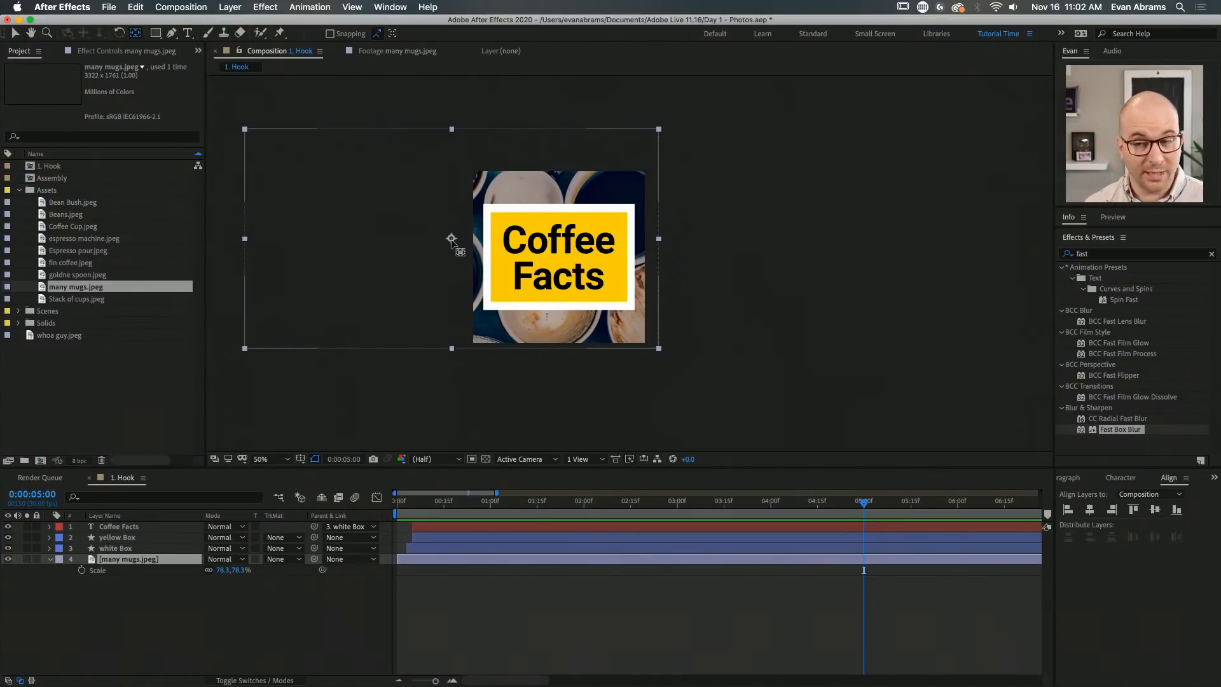
pyautogui.moveTo(452, 239); pyautogui.dragTo(620, 190)
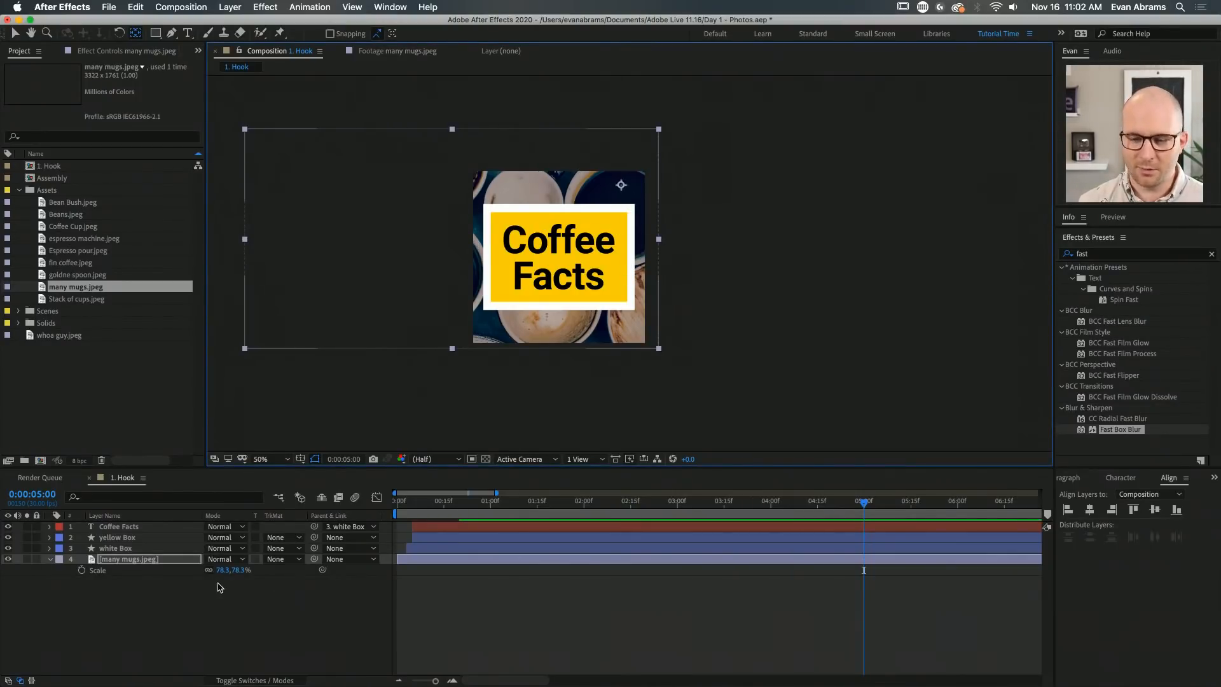
pyautogui.moveTo(236, 570); pyautogui.dragTo(243, 571)
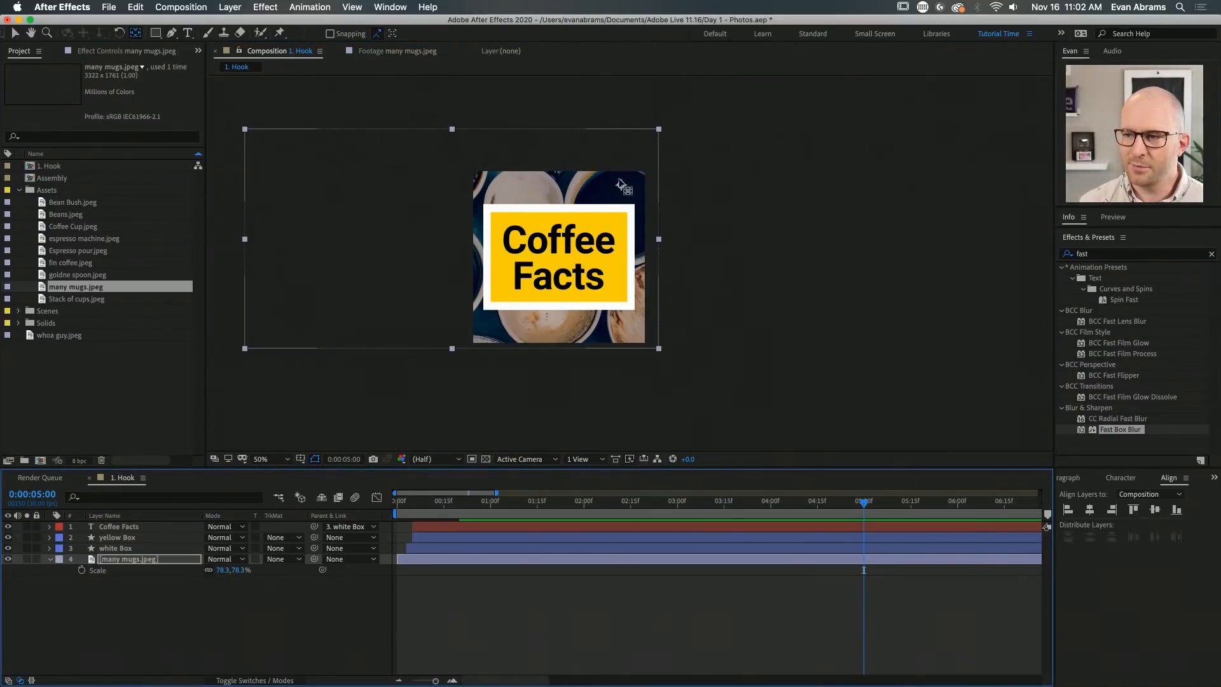
pyautogui.moveTo(621, 185); pyautogui.dragTo(562, 260)
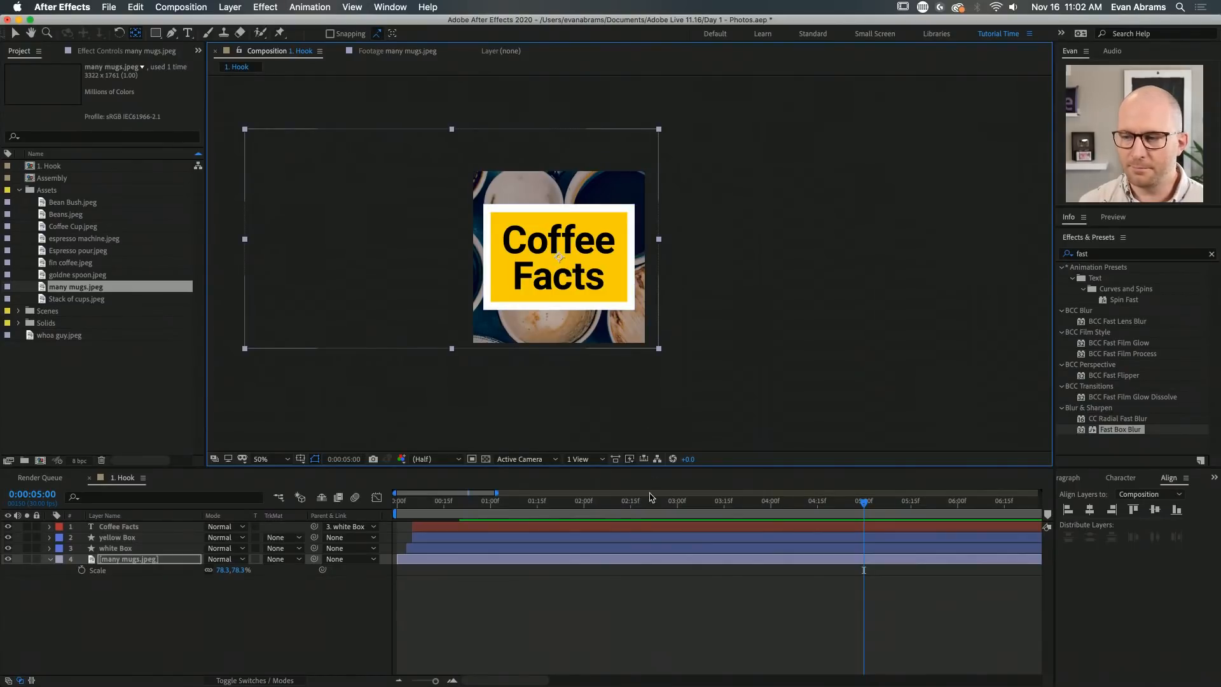
pyautogui.moveTo(236, 570); pyautogui.dragTo(242, 575)
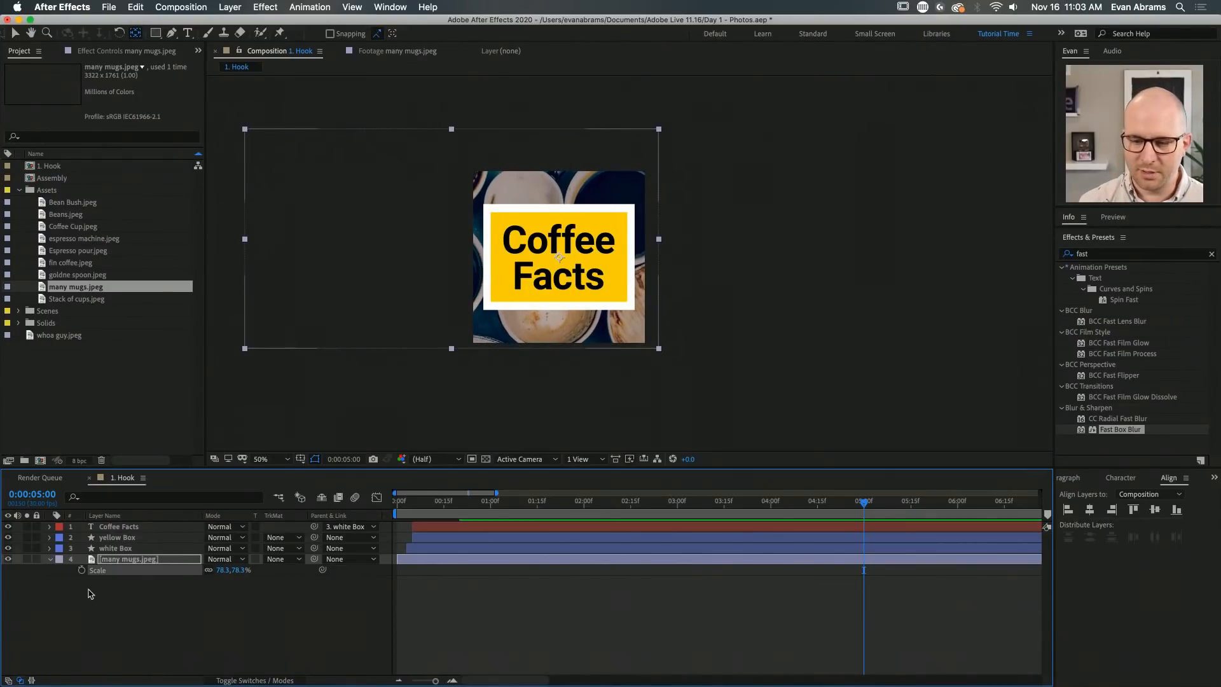
# Animate the Scale of many mugs.jpeg from 107.3% at the first frame to 78.3% at 0:00:05:00
pyautogui.click(82, 570)
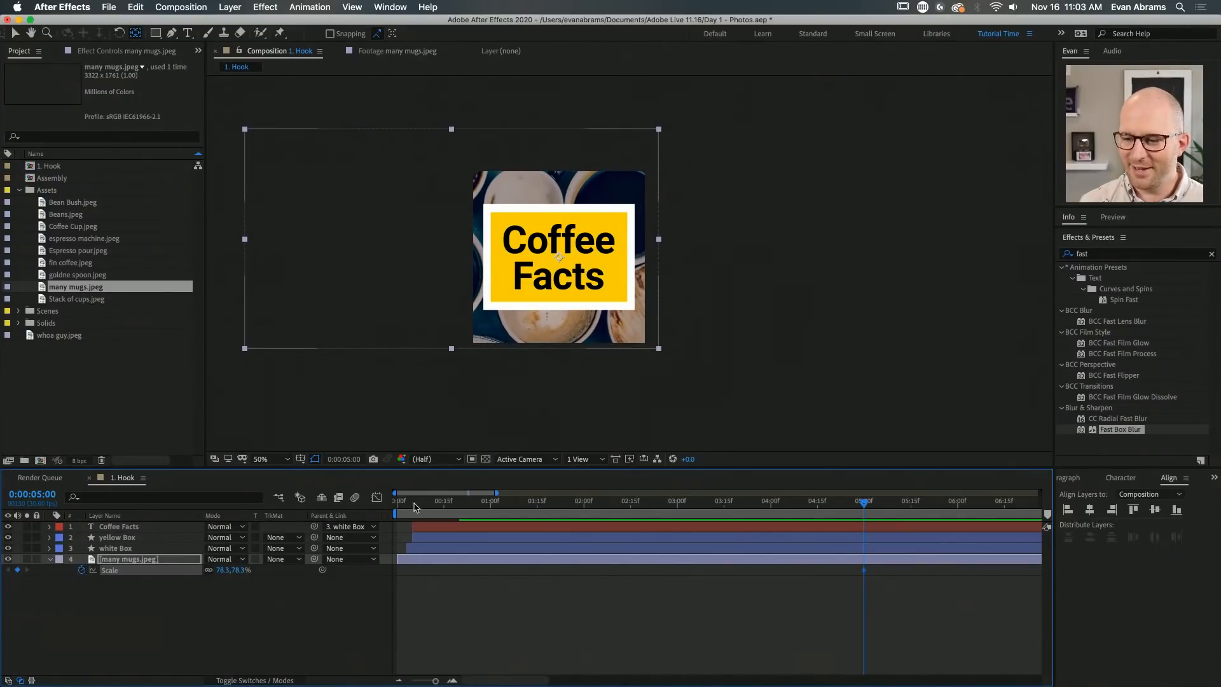
pyautogui.press('Home')
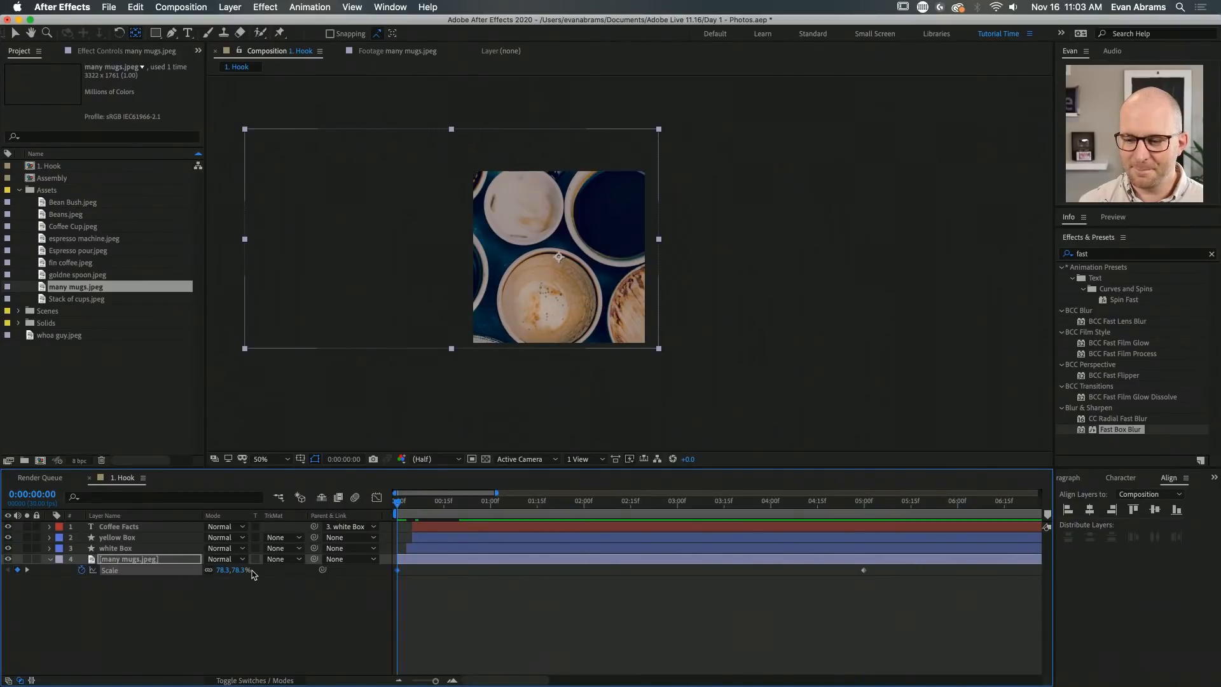
pyautogui.moveTo(236, 570); pyautogui.dragTo(260, 569)
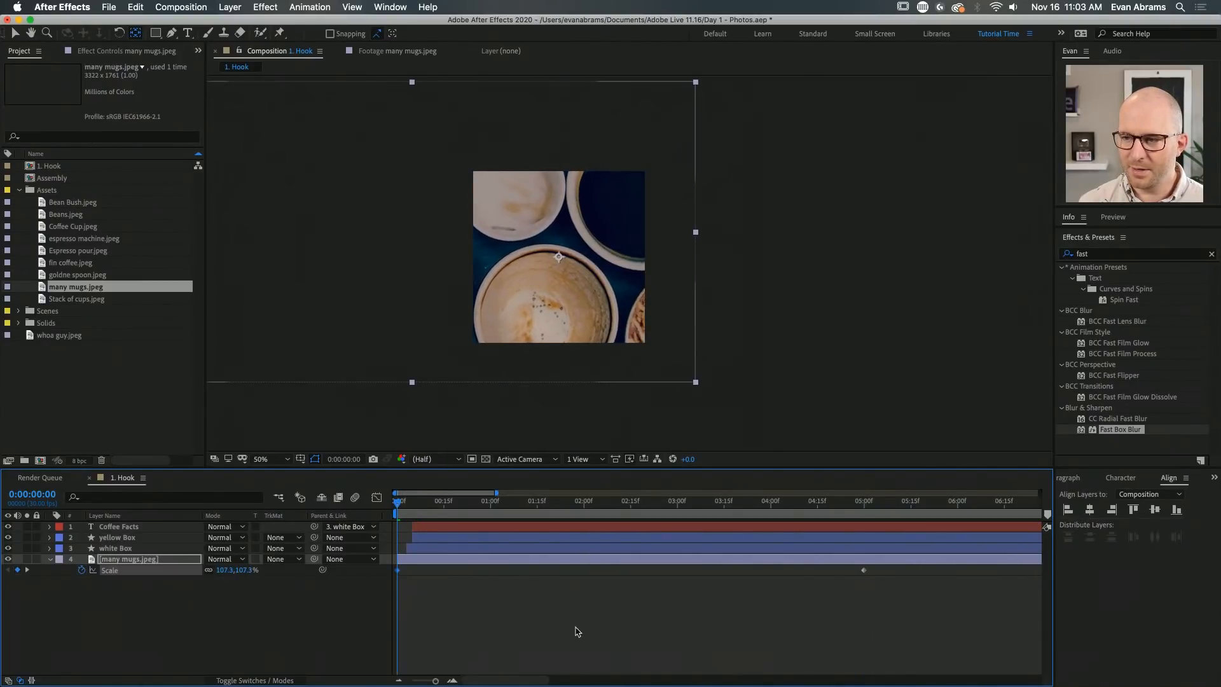
# Play the composition from the first frame to check the slow scaling of the many mugs.jpeg background
pyautogui.click(585, 631)
pyautogui.press('space')
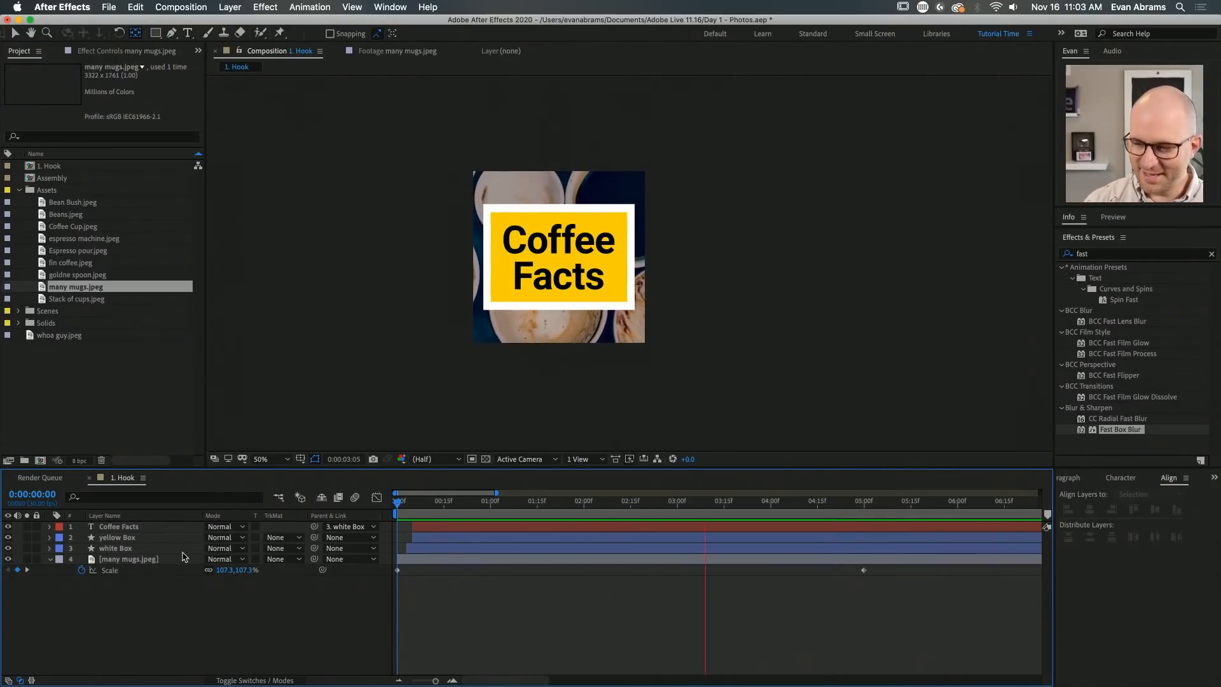
pyautogui.press('space')
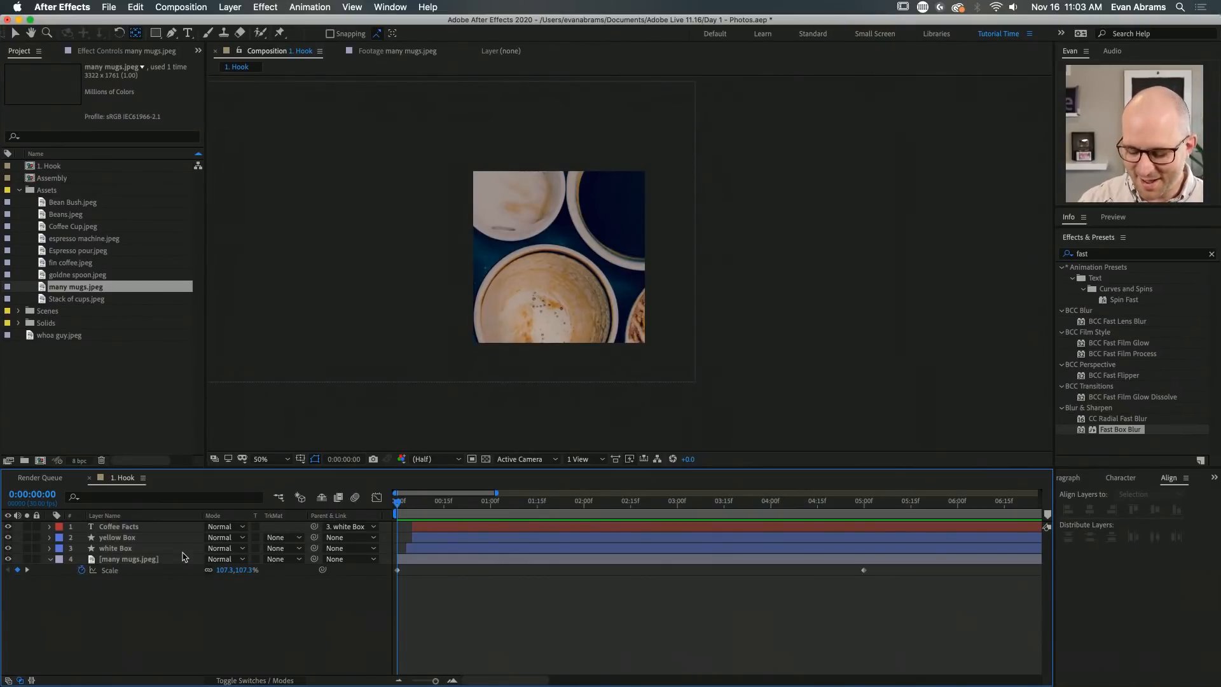
pyautogui.press('space')
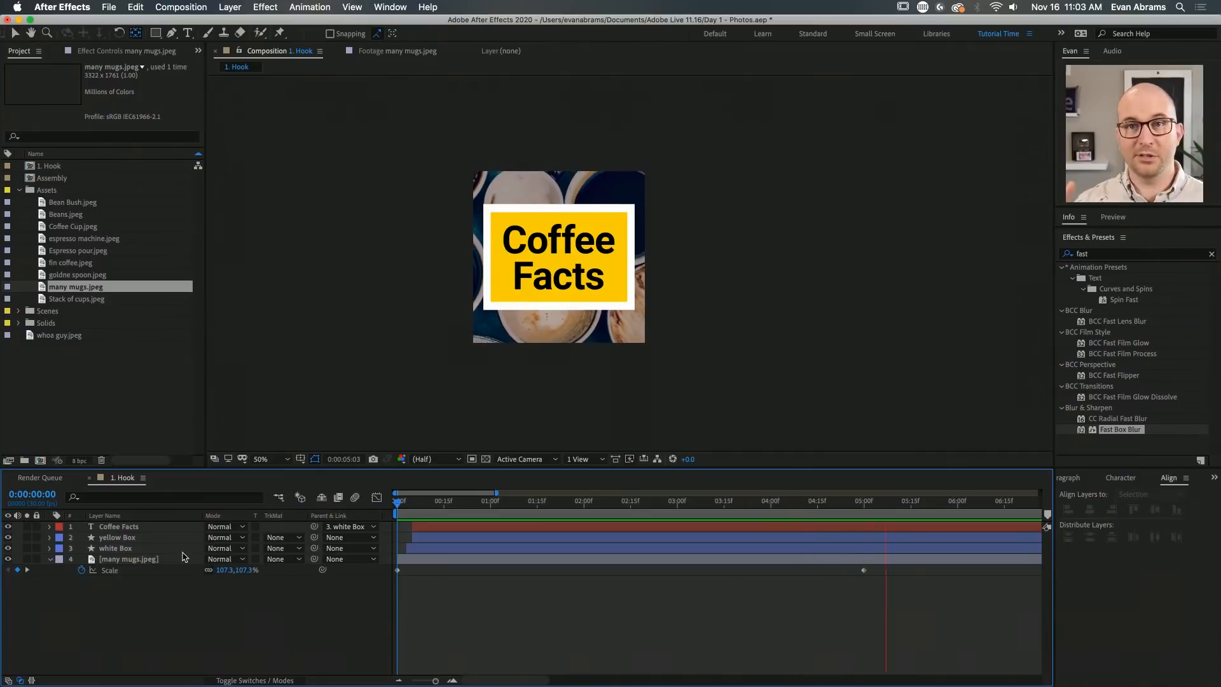
pyautogui.press('space')
# Go to 0:00:05:00, collapse the many mugs.jpeg properties and add a new null object above the text and boxes
pyautogui.moveTo(450, 507); pyautogui.dragTo(863, 510)
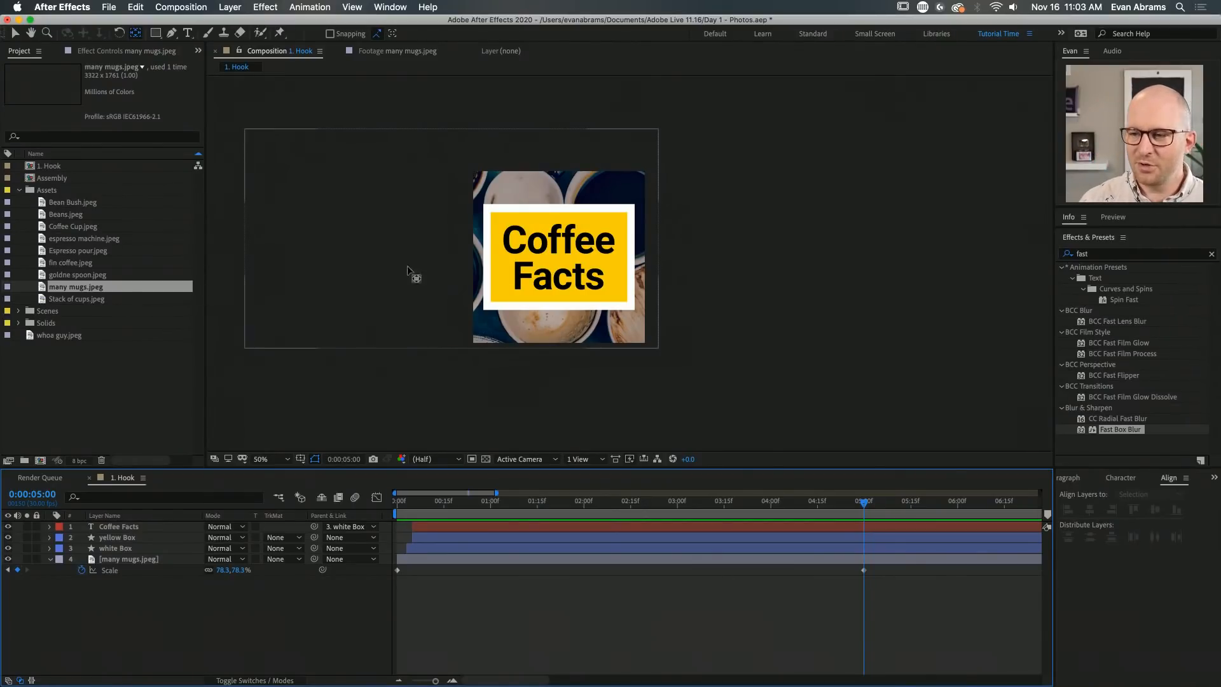
pyautogui.click(51, 562)
pyautogui.click(449, 526)
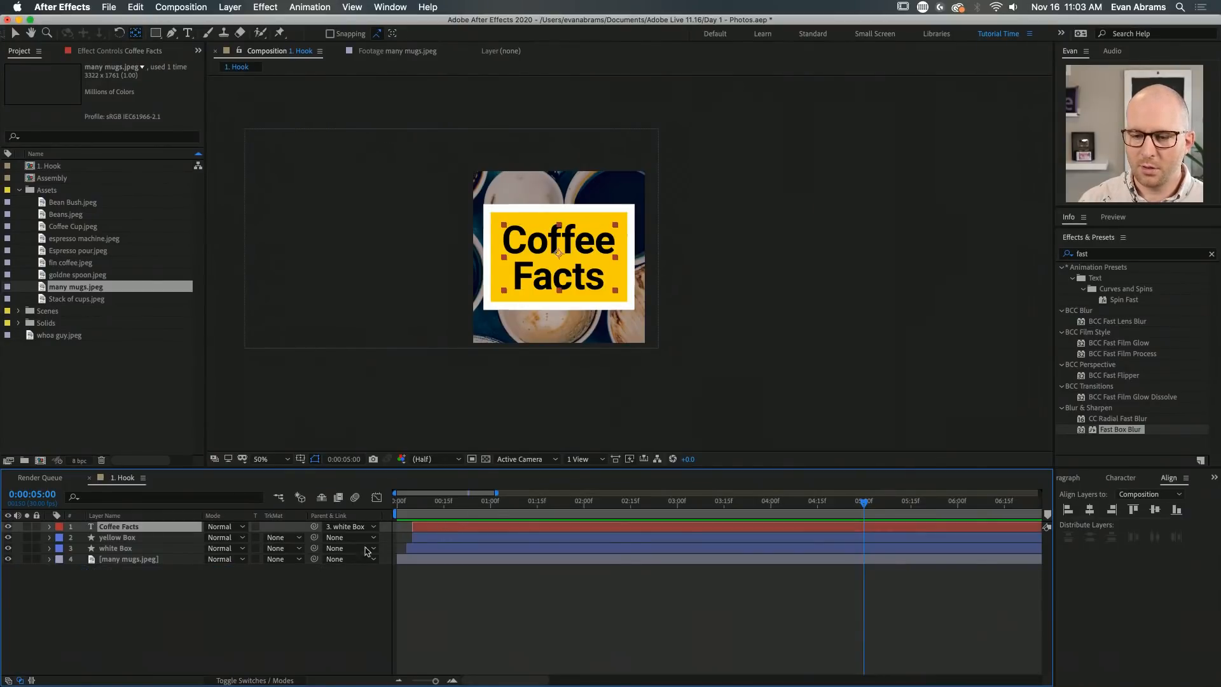
pyautogui.keyDown('shift'); pyautogui.click(146, 547); pyautogui.keyUp('shift')
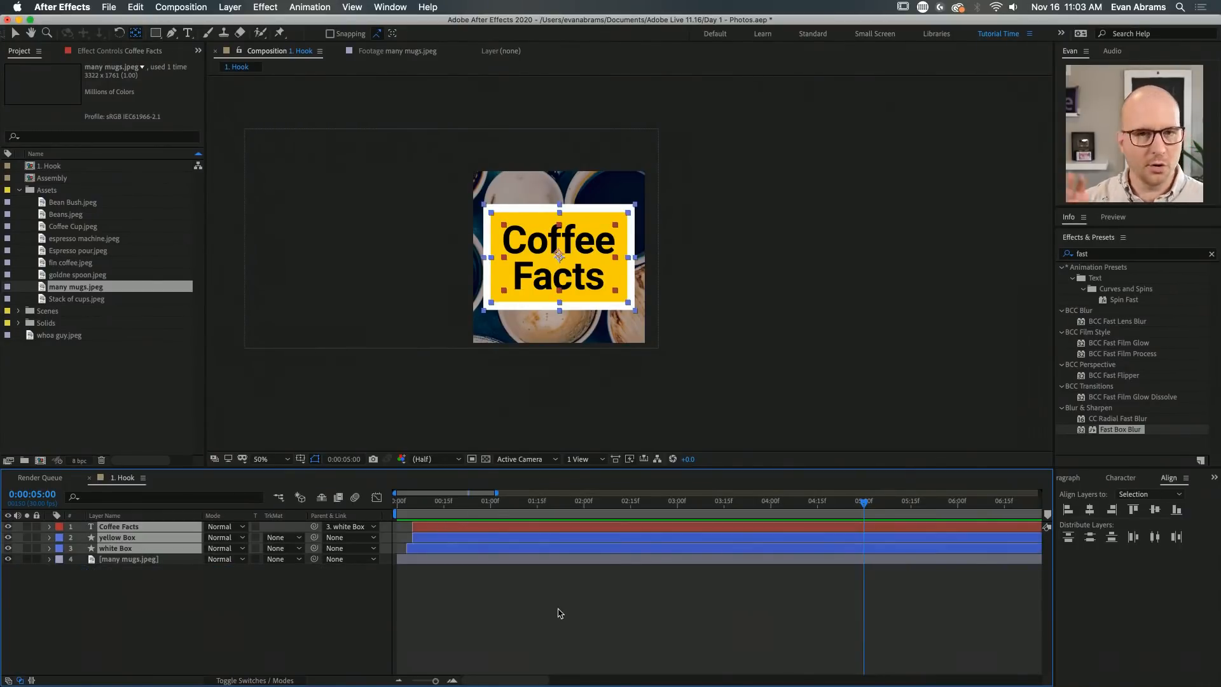
pyautogui.click(198, 594)
pyautogui.rightClick(181, 592)
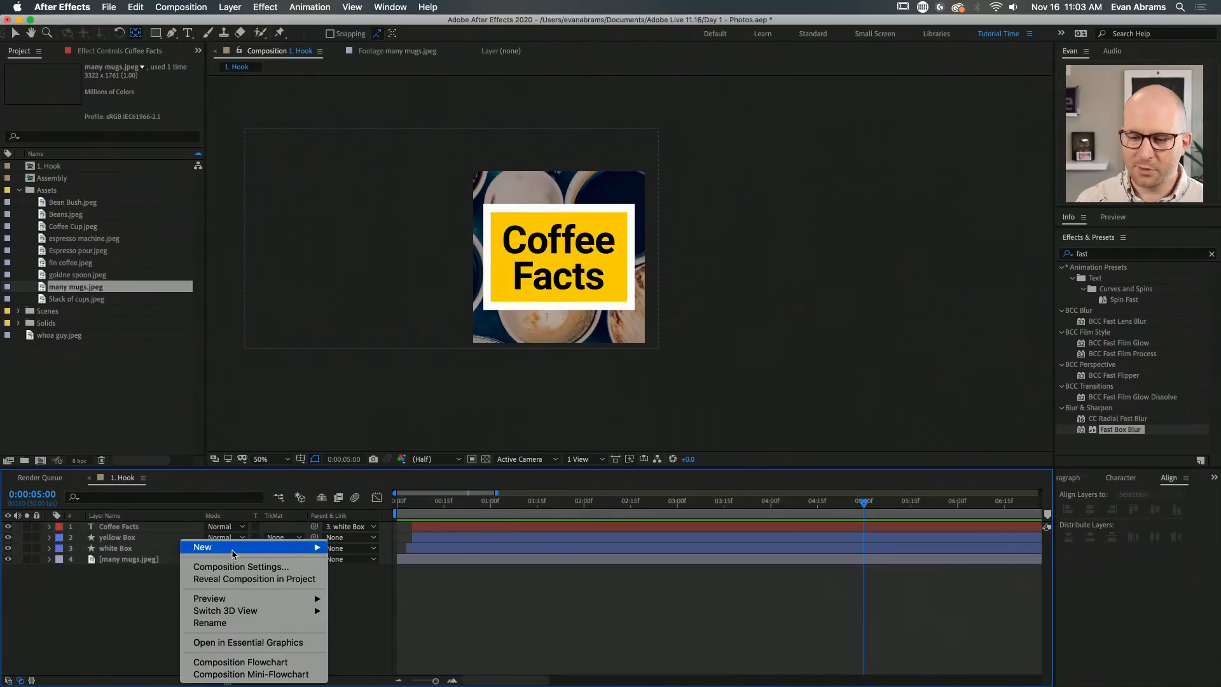
pyautogui.moveTo(267, 546)
pyautogui.click(432, 619)
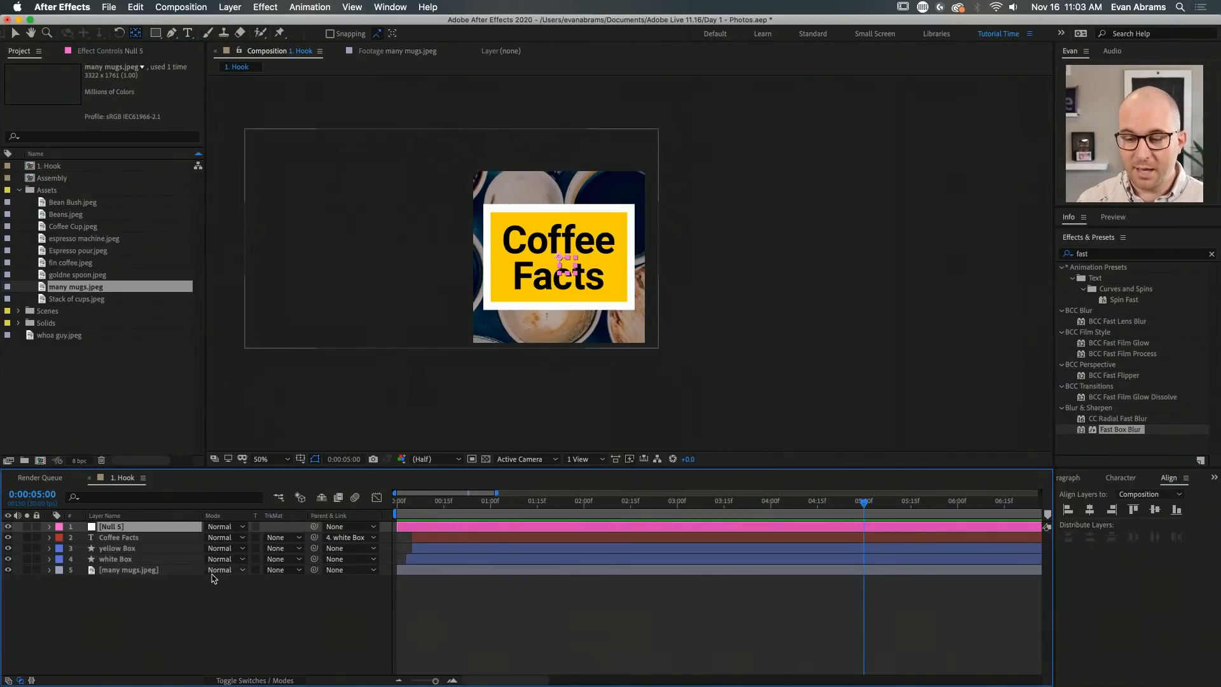
# Parent the yellow Box and white Box layers to the new null object
pyautogui.click(127, 560)
pyautogui.keyDown('shift'); pyautogui.click(133, 548); pyautogui.keyUp('shift')
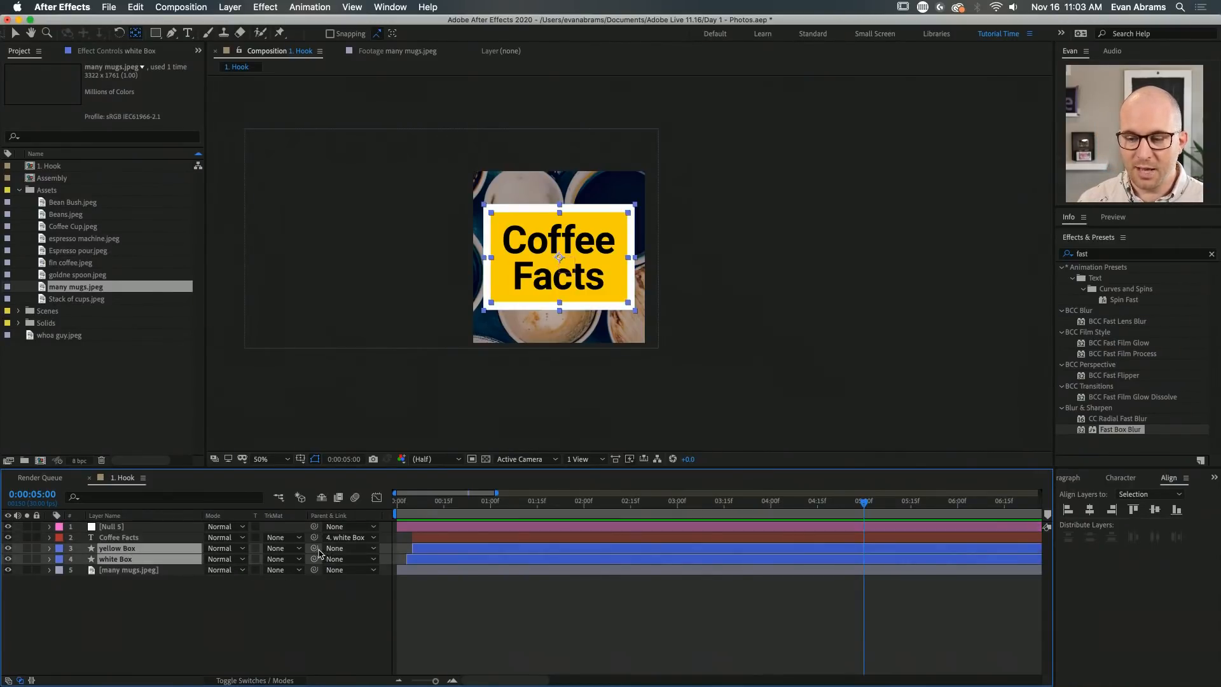
pyautogui.moveTo(314, 548); pyautogui.dragTo(121, 529)
# Keyframe the null's Scale at 100% at 0:00:05:00 and 78% at the first frame, with the many mugs.jpeg Scale keyframes shown for comparison
pyautogui.click(121, 528)
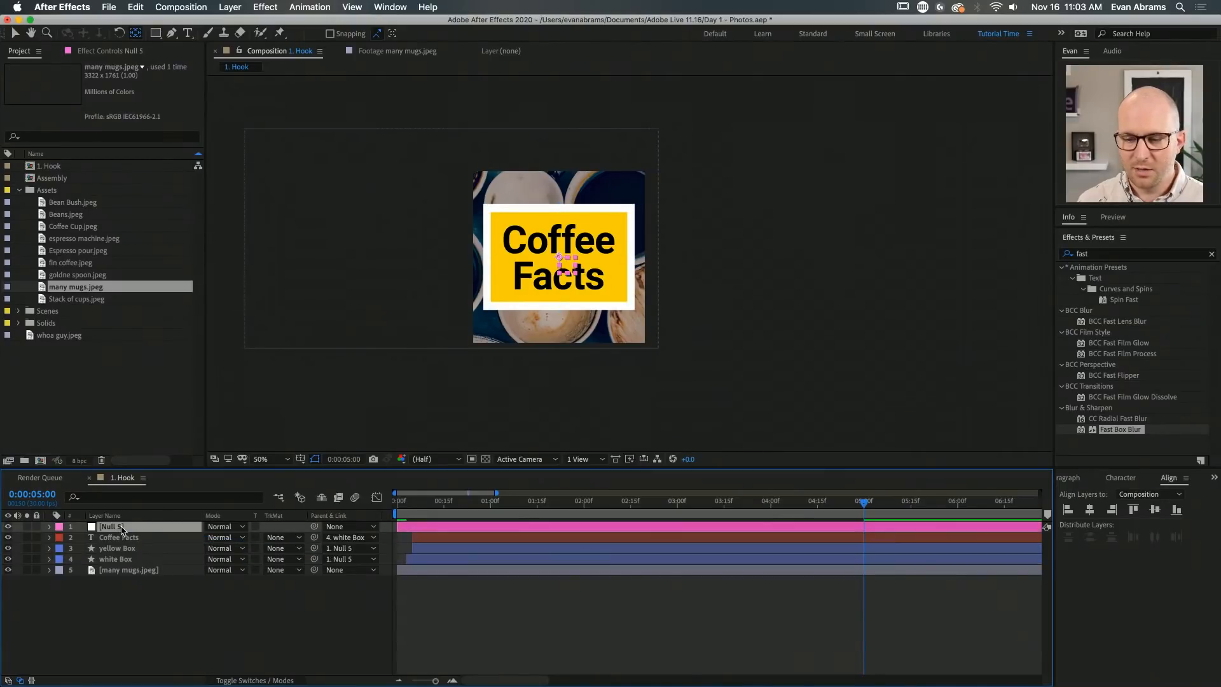
pyautogui.press('s')
pyautogui.click(826, 585)
pyautogui.press('s')
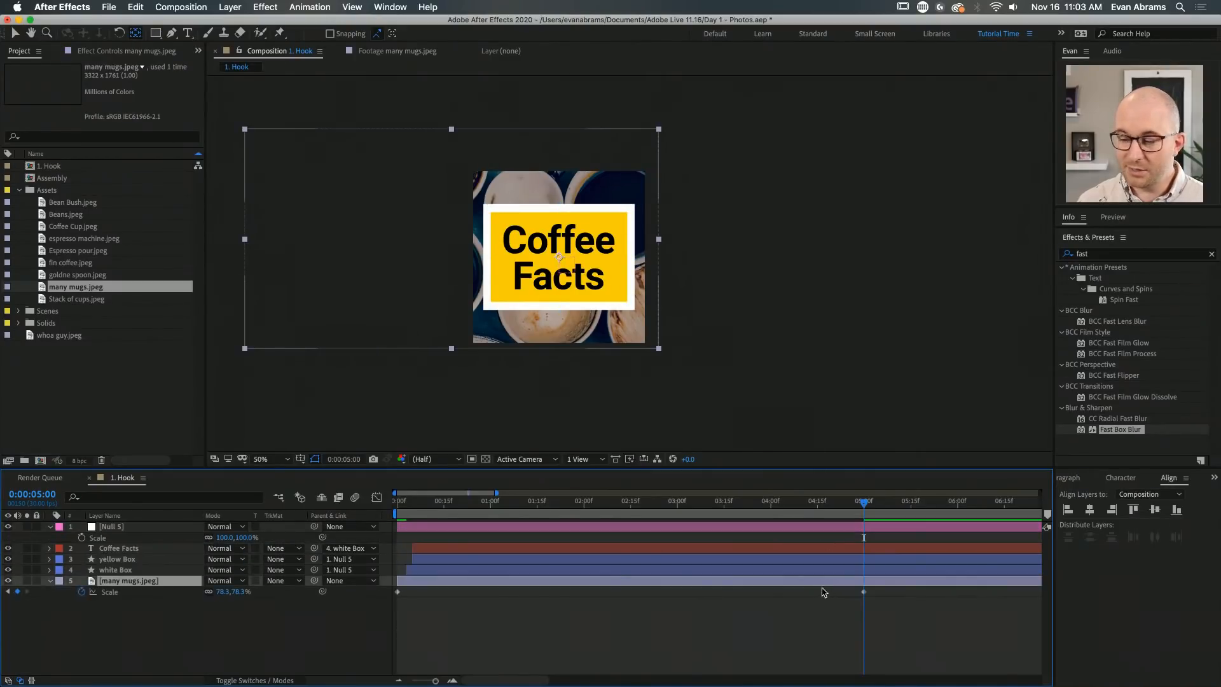
pyautogui.click(81, 537)
pyautogui.moveTo(482, 503); pyautogui.dragTo(860, 550)
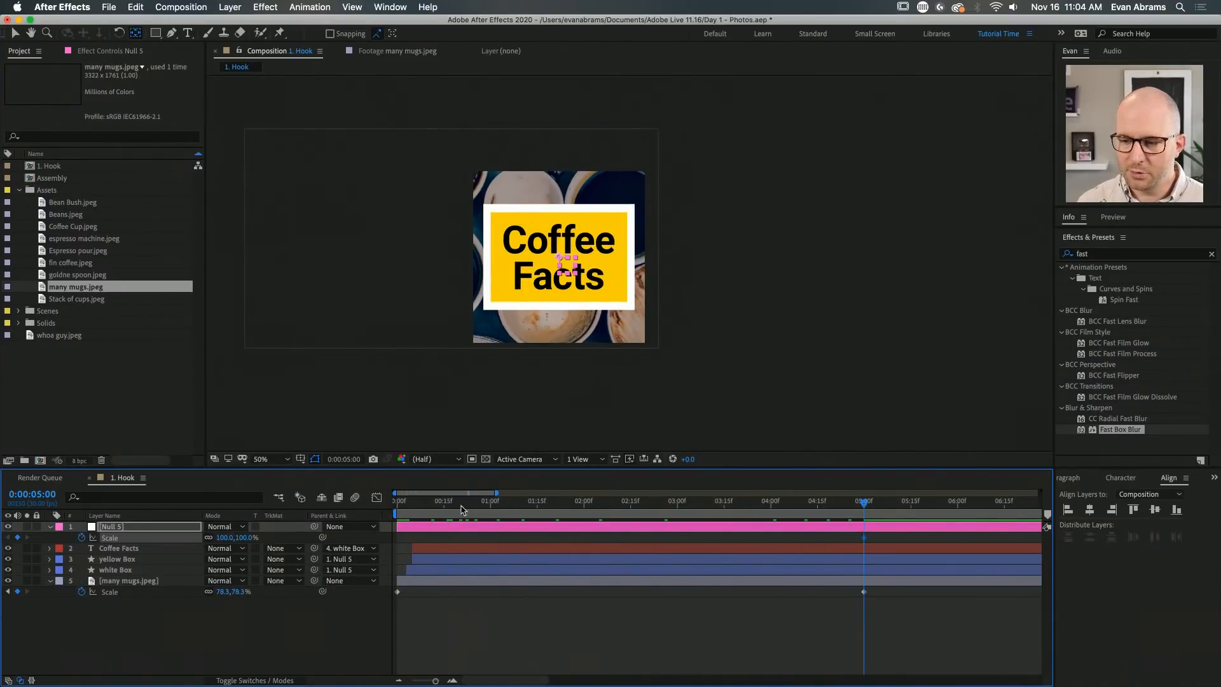
pyautogui.press('Home')
pyautogui.moveTo(250, 540); pyautogui.dragTo(240, 543)
pyautogui.click(334, 576)
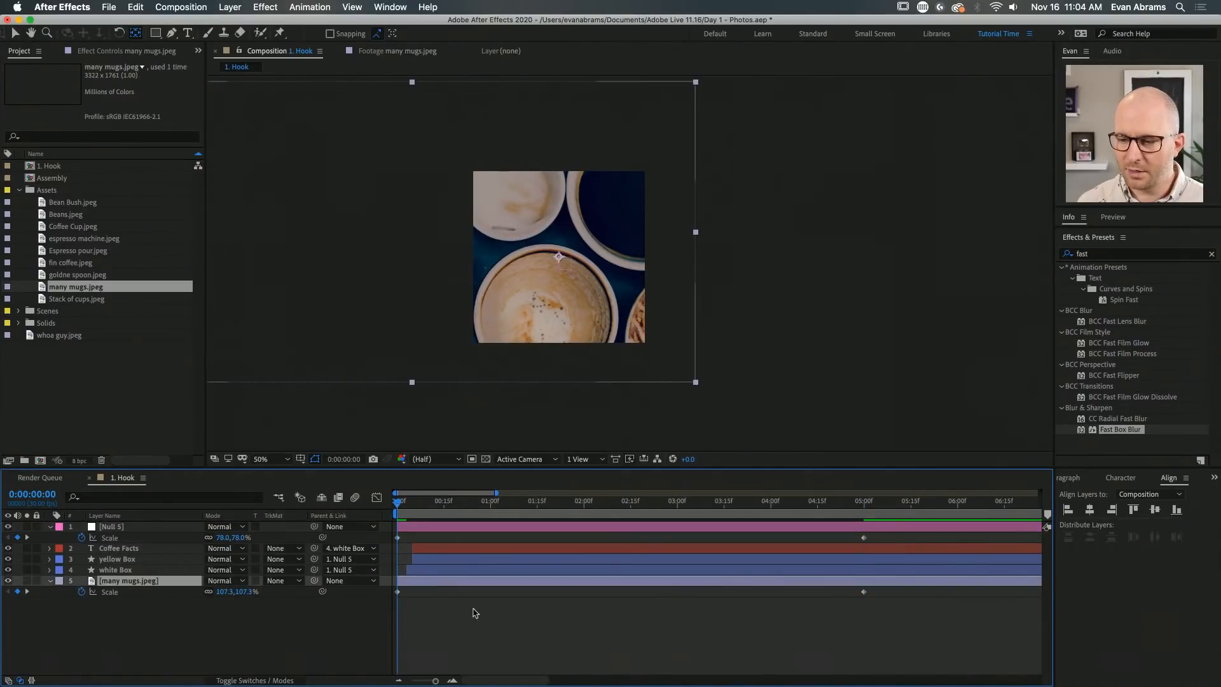
# Play the opening seconds to compare the growing boxes with the shrinking background, ending back at the first frame
pyautogui.click(471, 609)
pyautogui.press('space')
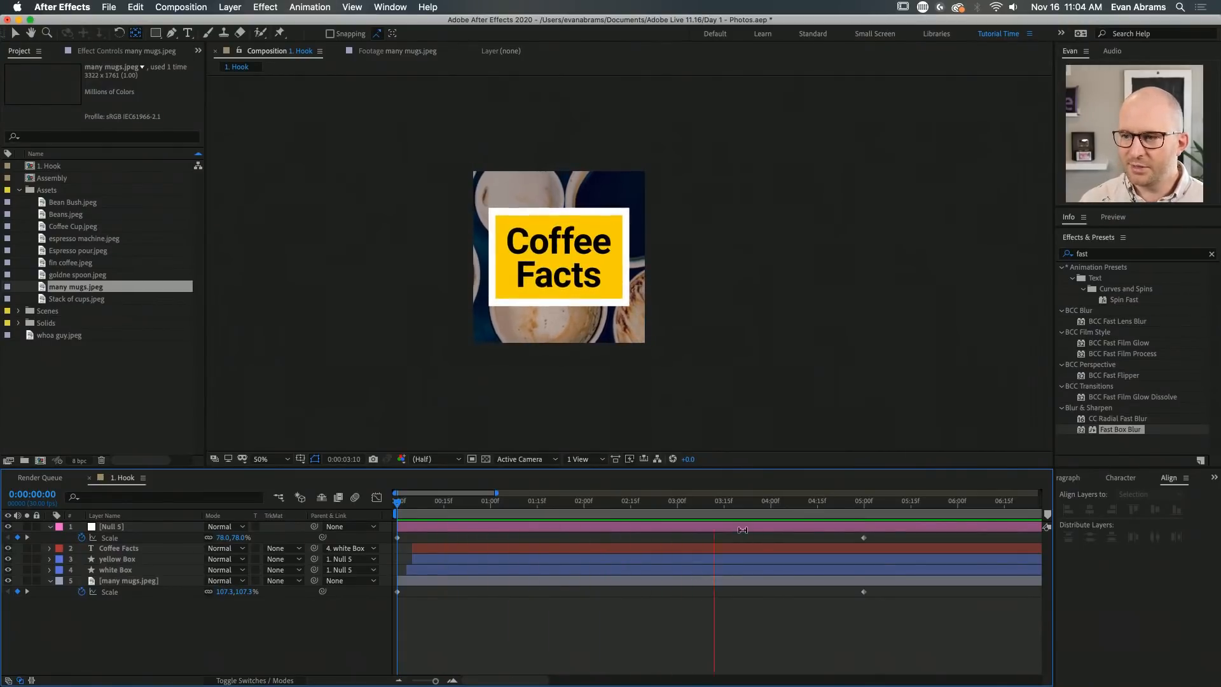
pyautogui.click(865, 512)
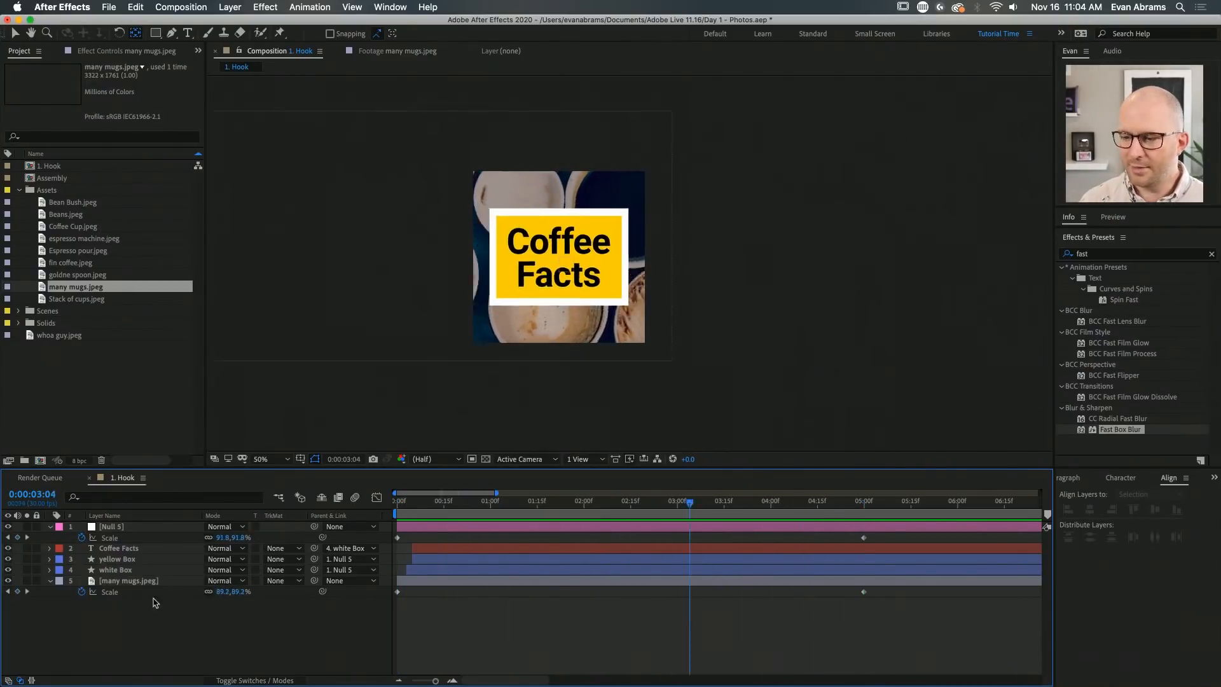
pyautogui.press('Home')
pyautogui.press('space')
pyautogui.press('space')
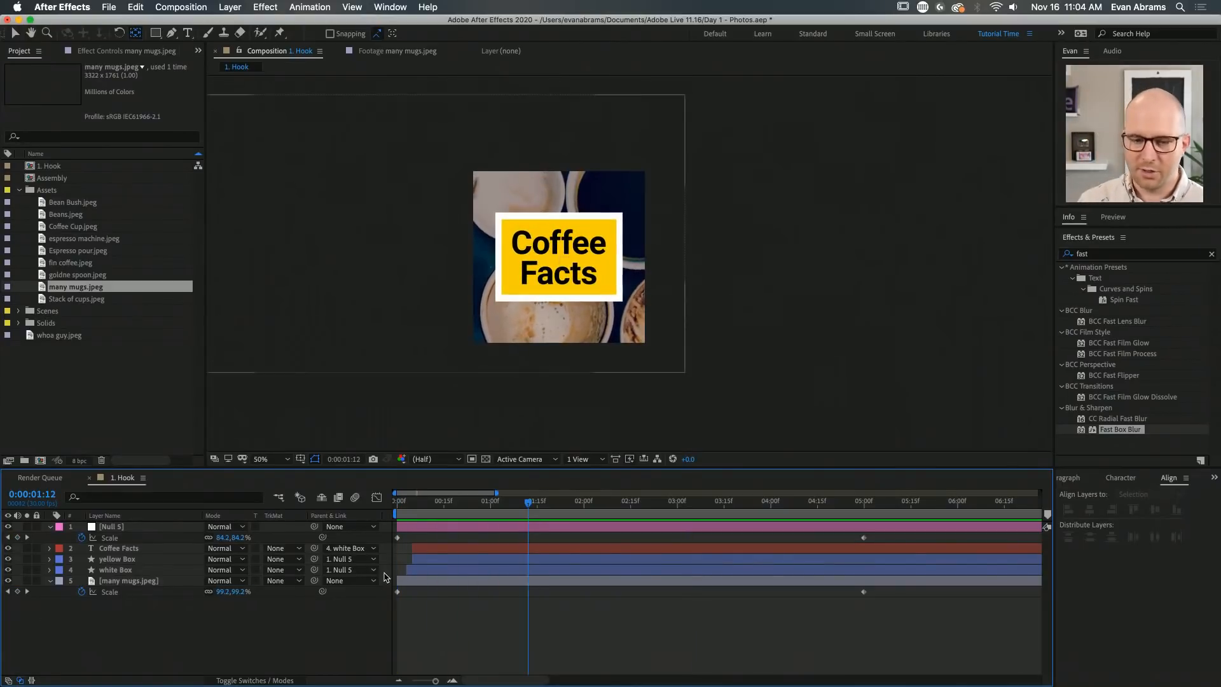
pyautogui.press('Home')
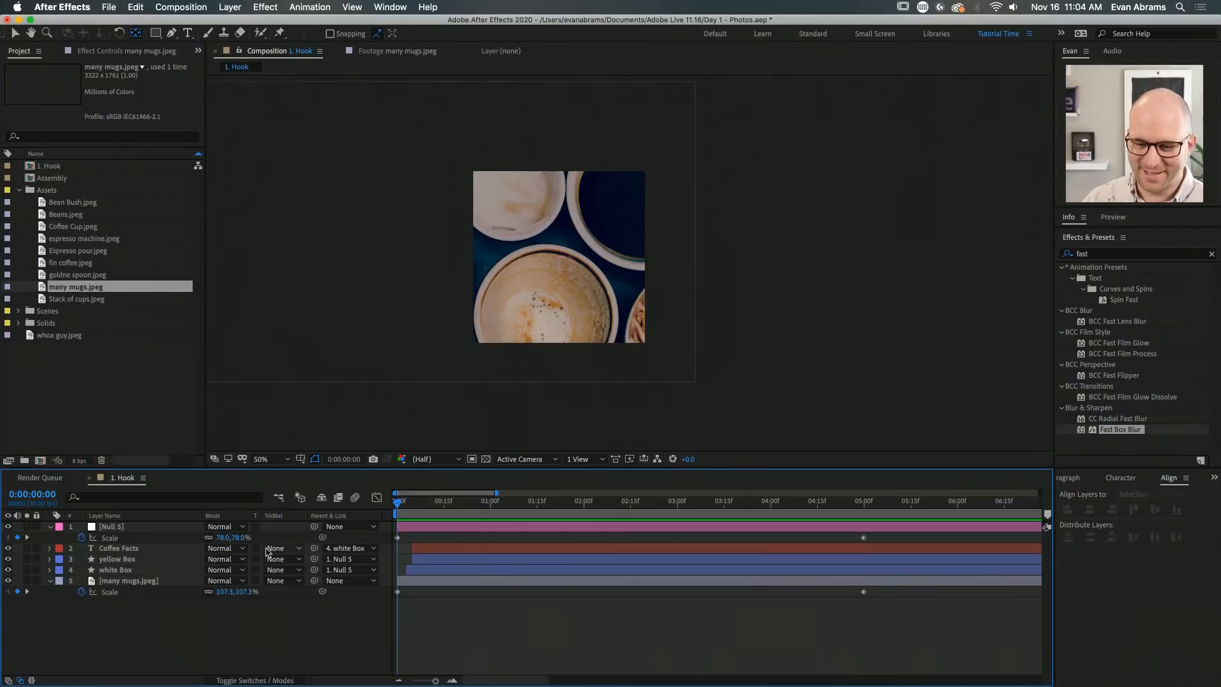
# Try 80% for the null's Scale keyframe at the first frame, and settle on 90%
pyautogui.click(255, 536)
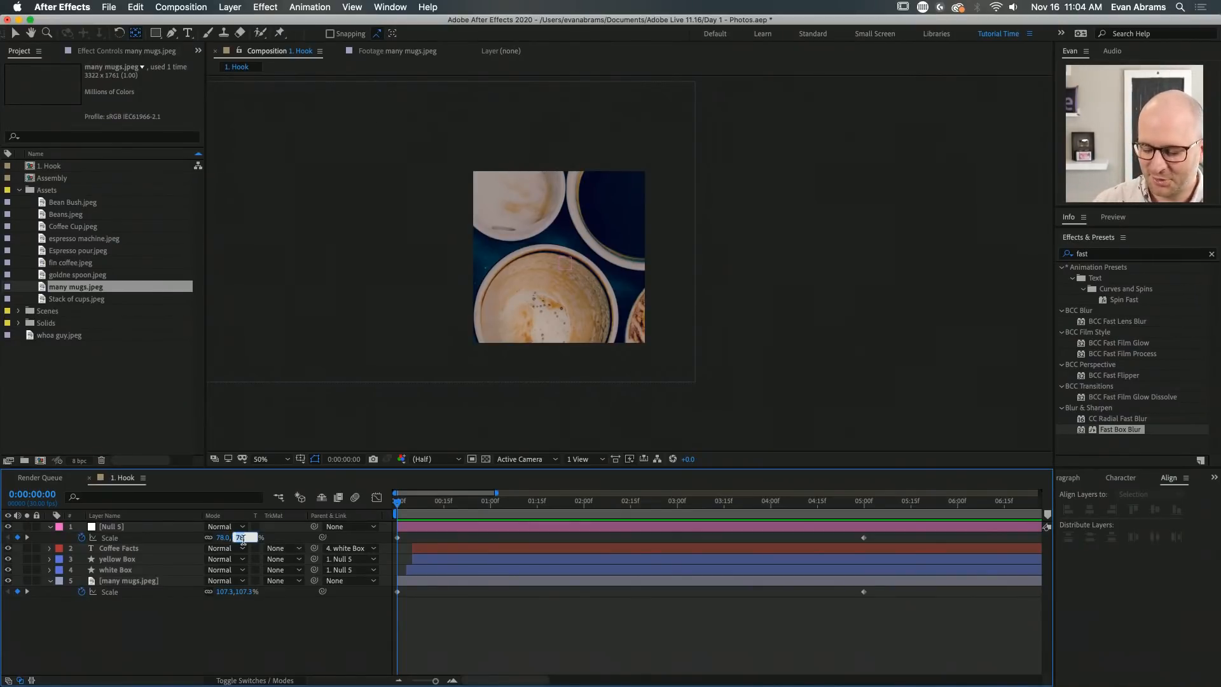
pyautogui.write('80')
pyautogui.press('Return')
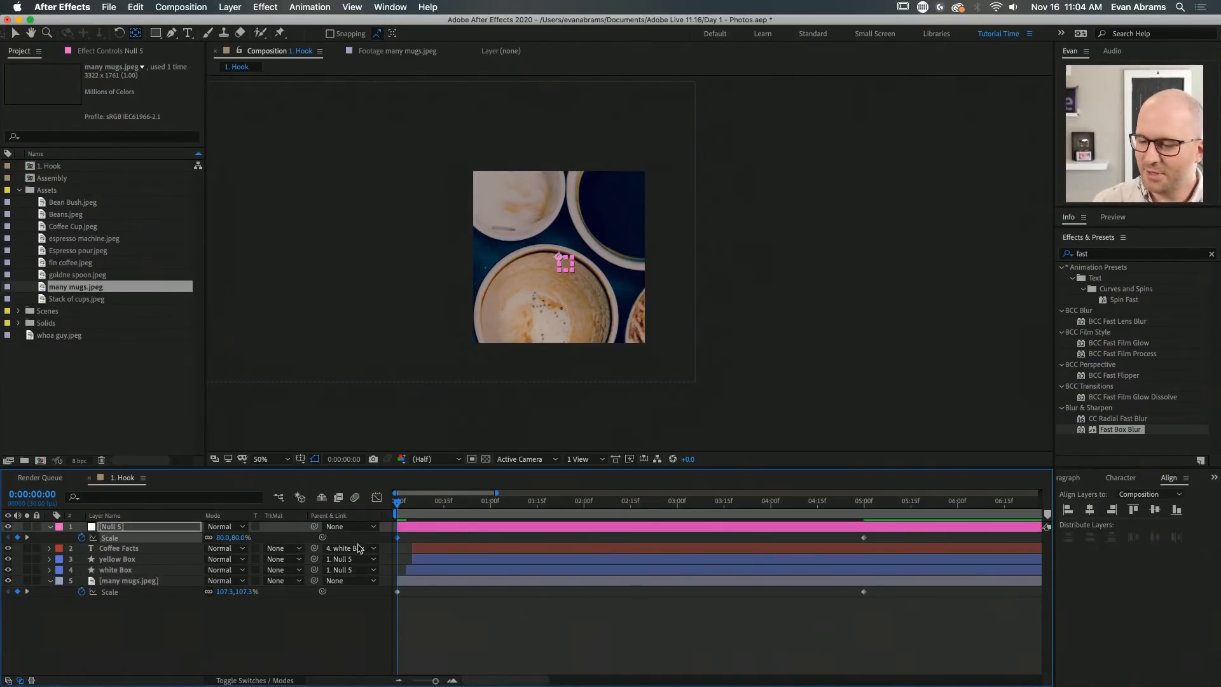
pyautogui.click(241, 536)
pyautogui.write('90')
pyautogui.press('Return')
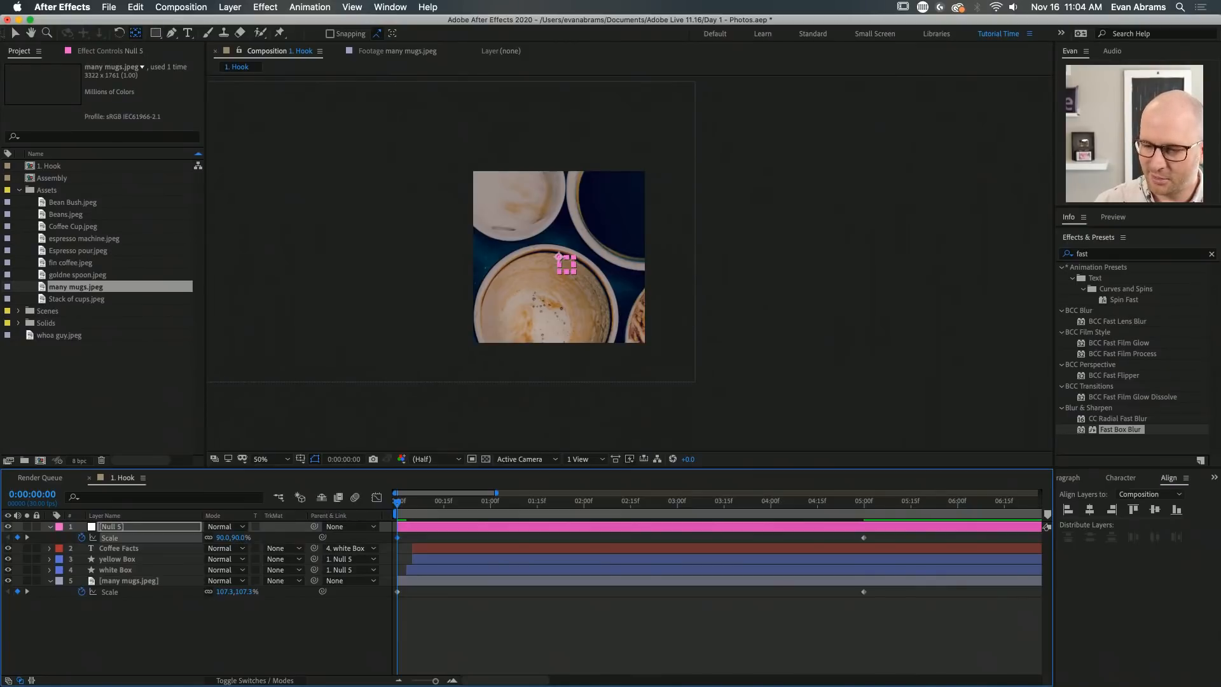
# Replay the composition from the first frame to check the gentler growth of the boxes and text
pyautogui.click(623, 588)
pyautogui.moveTo(758, 505); pyautogui.dragTo(755, 507)
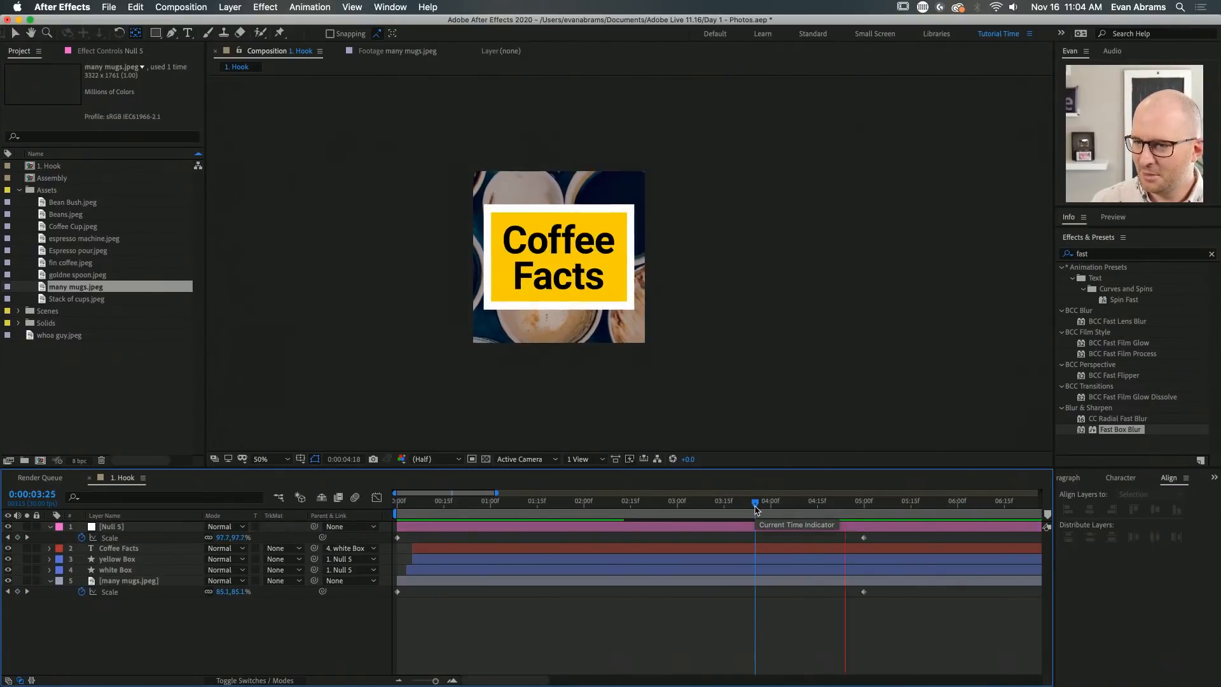
pyautogui.press('Home')
pyautogui.press('space')
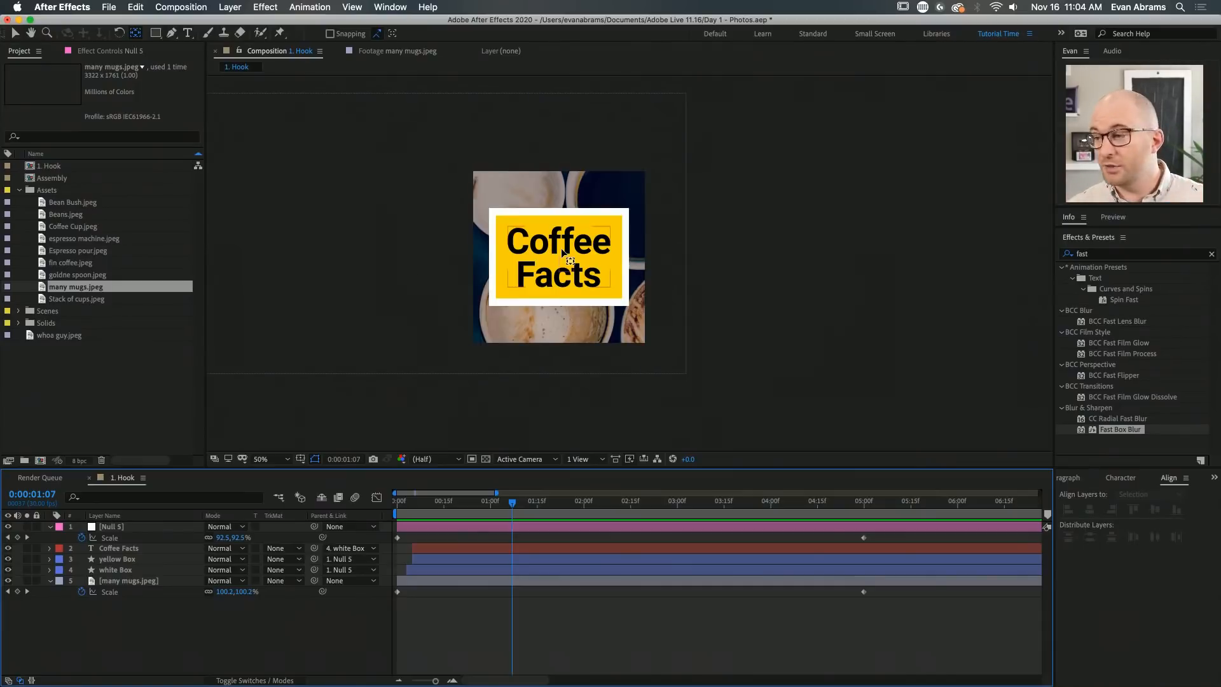
# Switch to the Selection tool, select the Coffee Facts text in the composition and display its character settings
pyautogui.press('v')
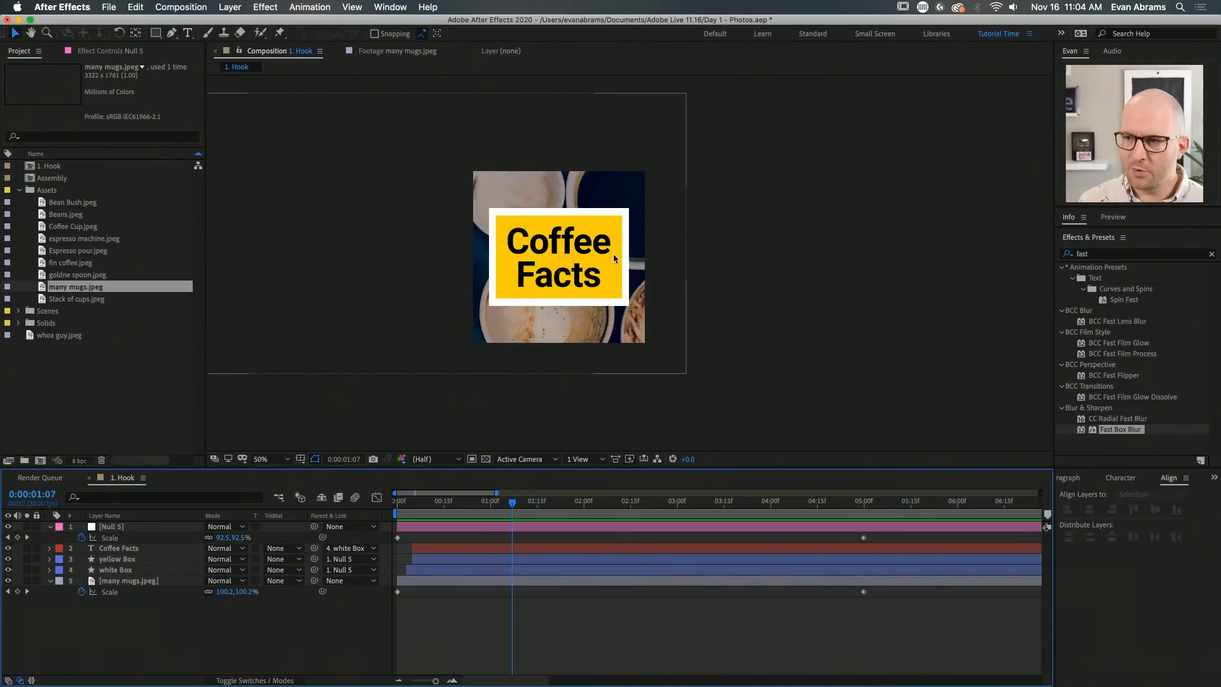
pyautogui.click(601, 250)
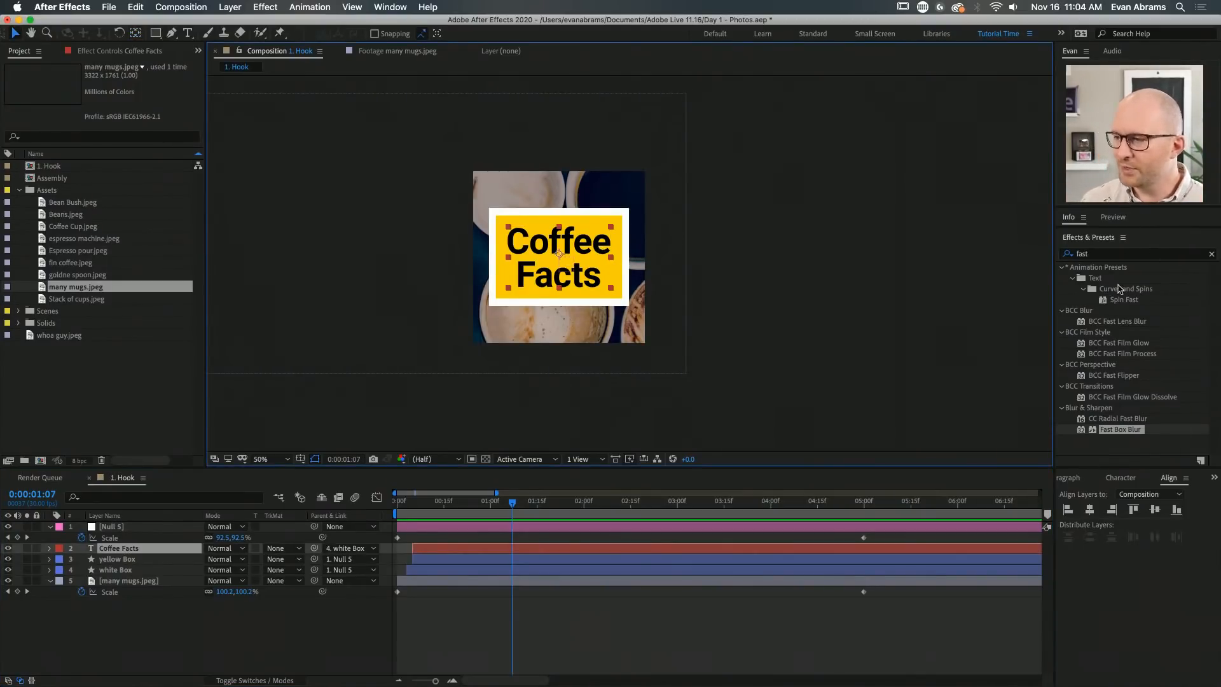
pyautogui.click(1117, 479)
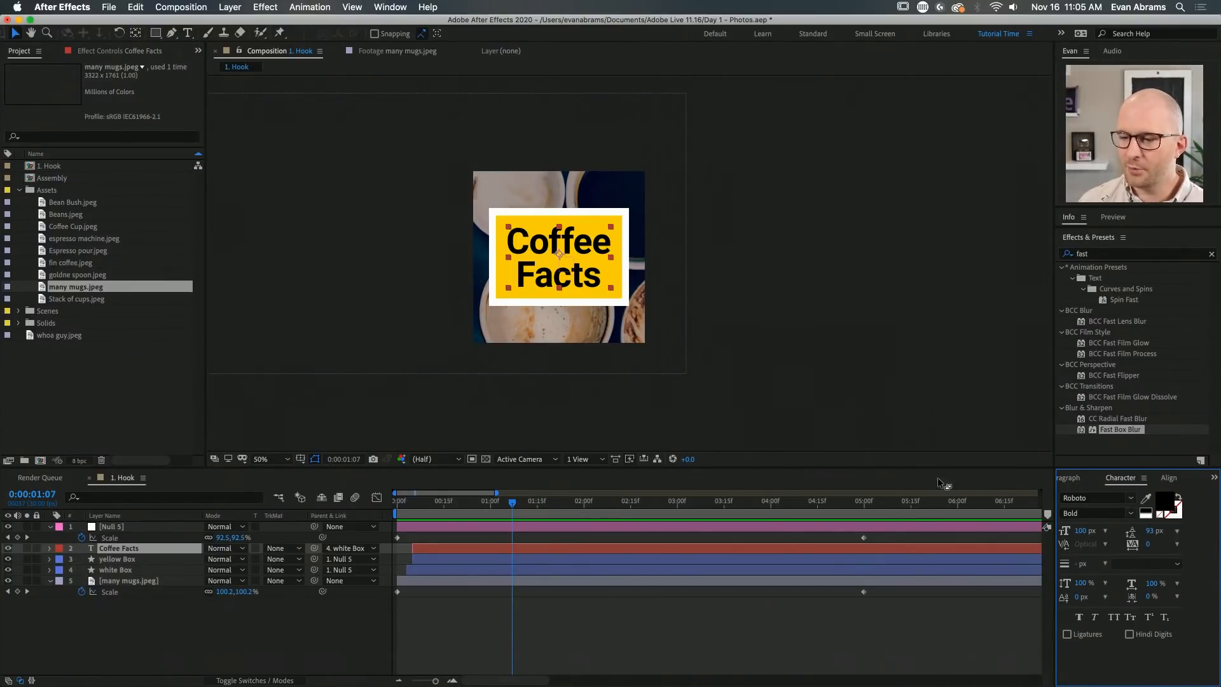
# Preview the 1. Hook composition's title and background animation over its first two seconds
pyautogui.click(543, 503)
pyautogui.press('space')
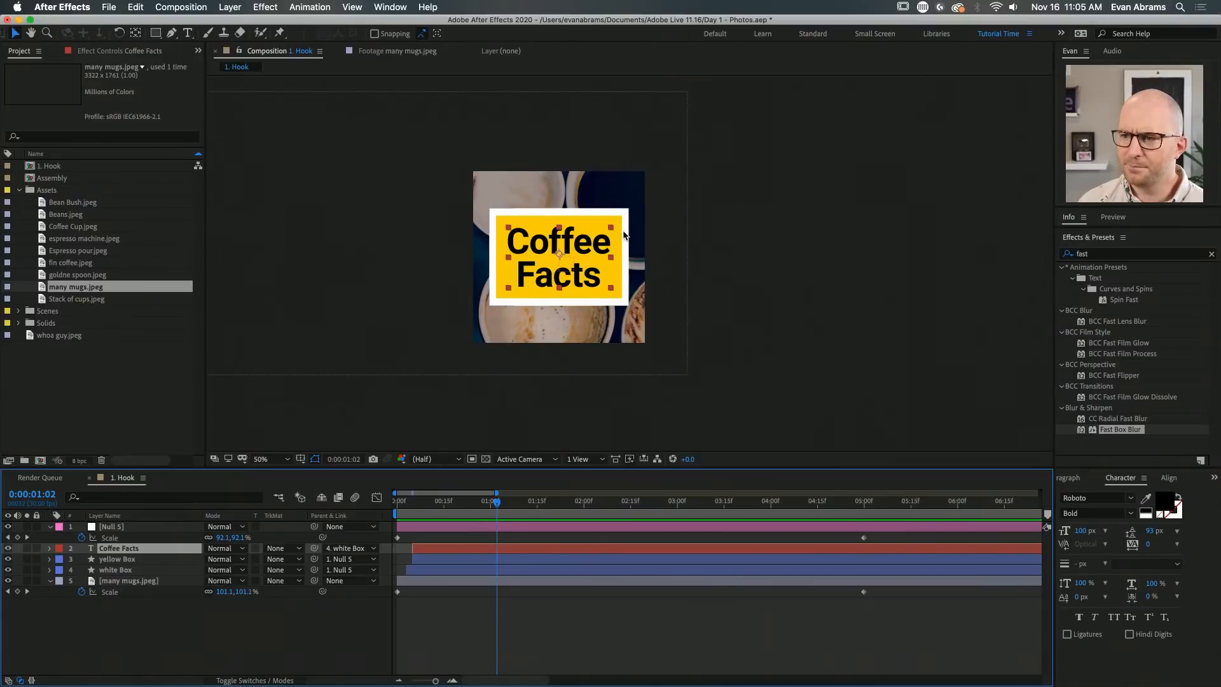
pyautogui.moveTo(547, 502); pyautogui.dragTo(220, 567)
pyautogui.press('space')
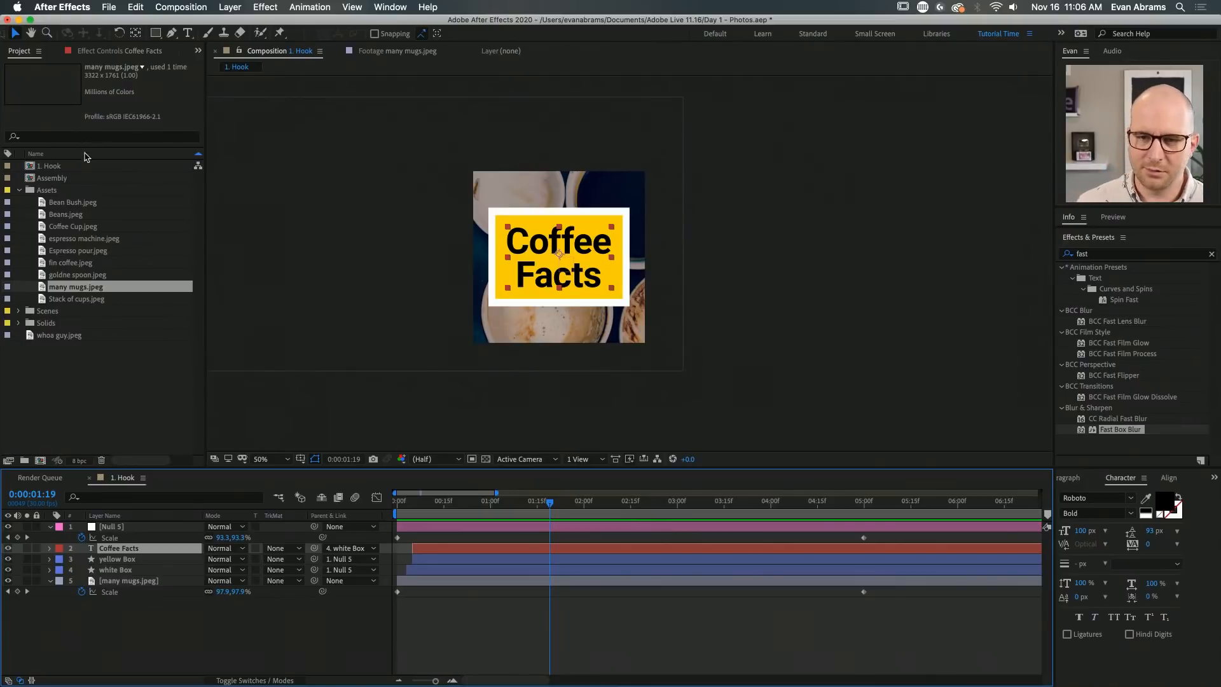
# Collapse the Assets folder and create a new 1080 x 1080, 30 fps composition named "2. Fact 1"
pyautogui.click(19, 191)
pyautogui.click(83, 295)
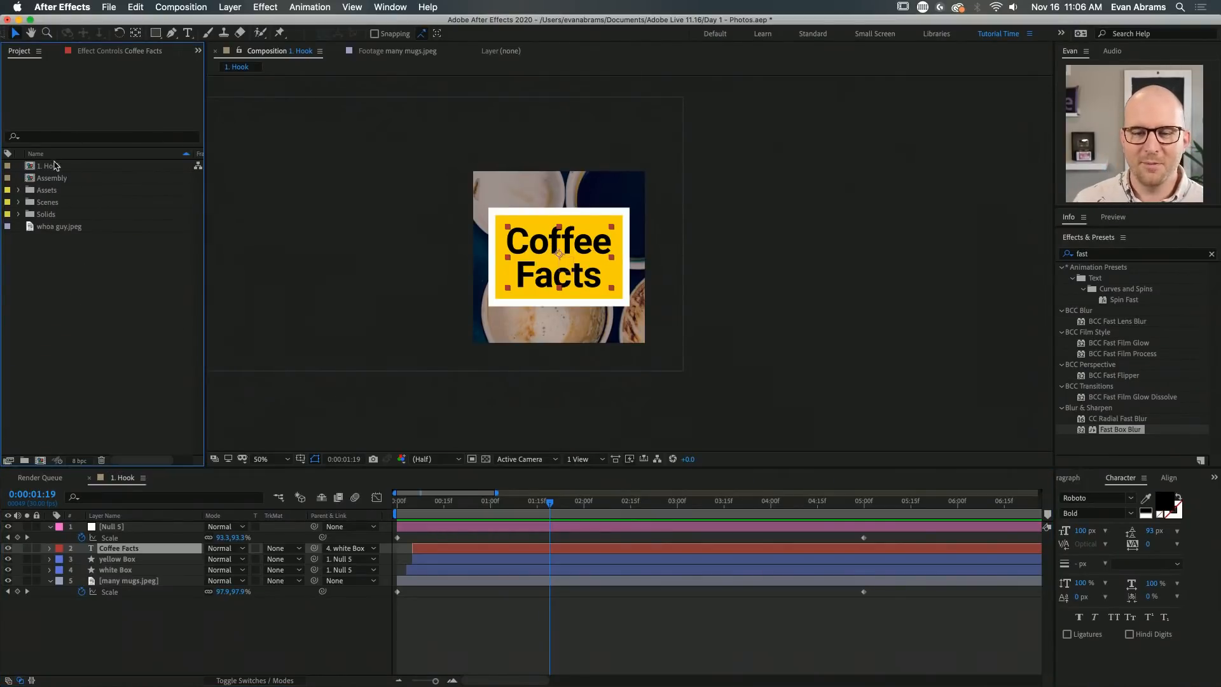
pyautogui.click(52, 166)
pyautogui.click(40, 273)
pyautogui.click(42, 461)
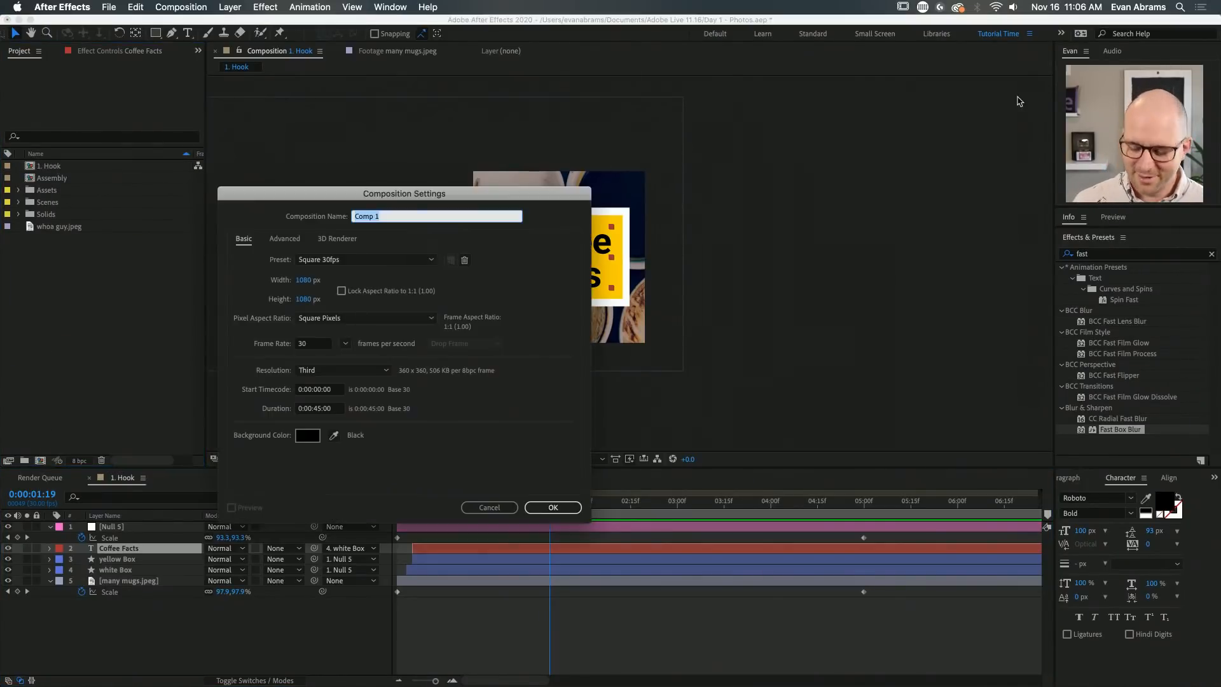
pyautogui.write('2.')
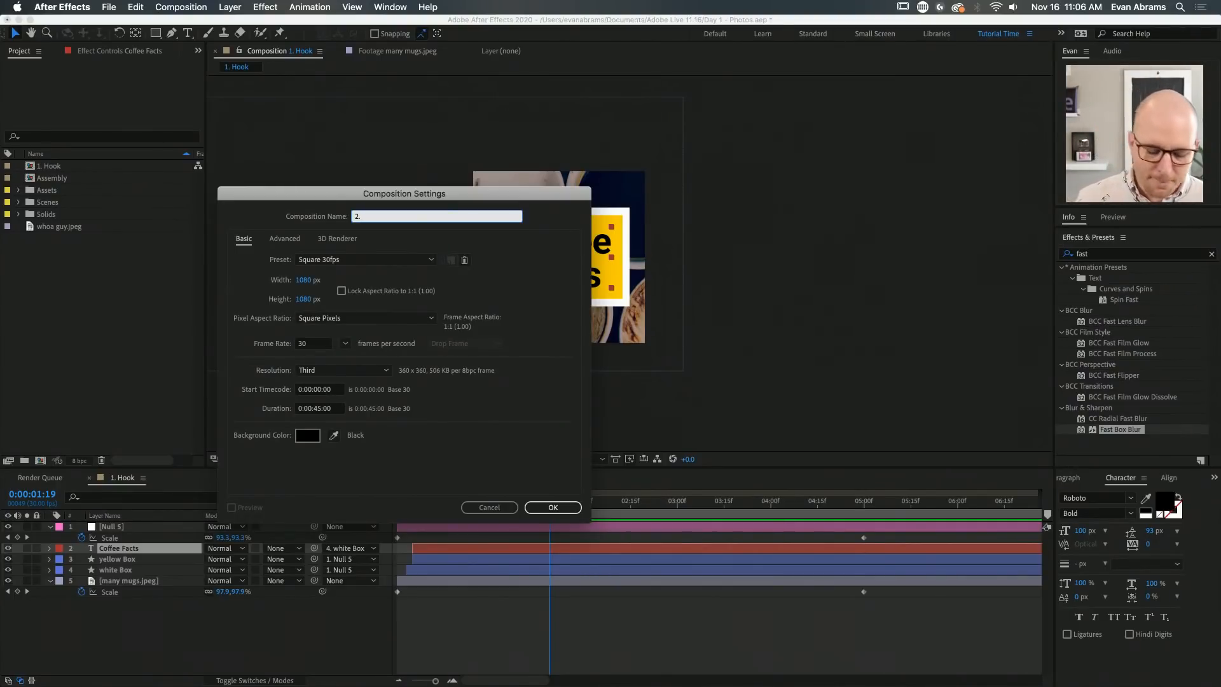
pyautogui.write('Fact 1')
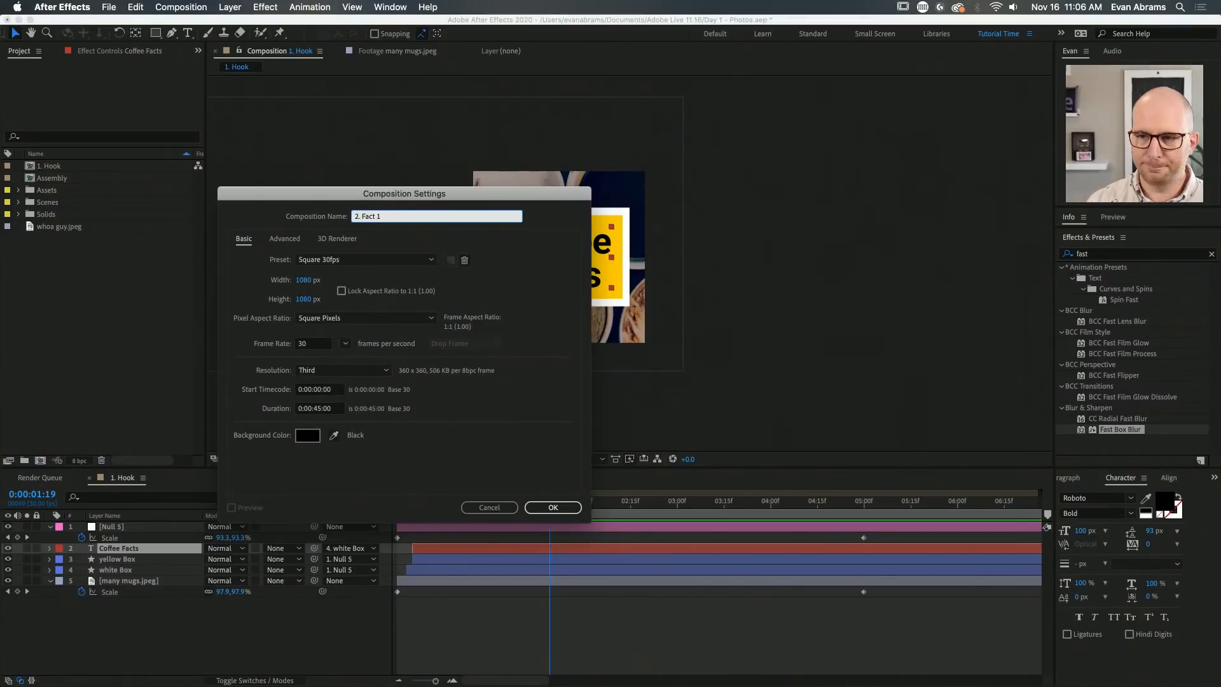
pyautogui.press('Return')
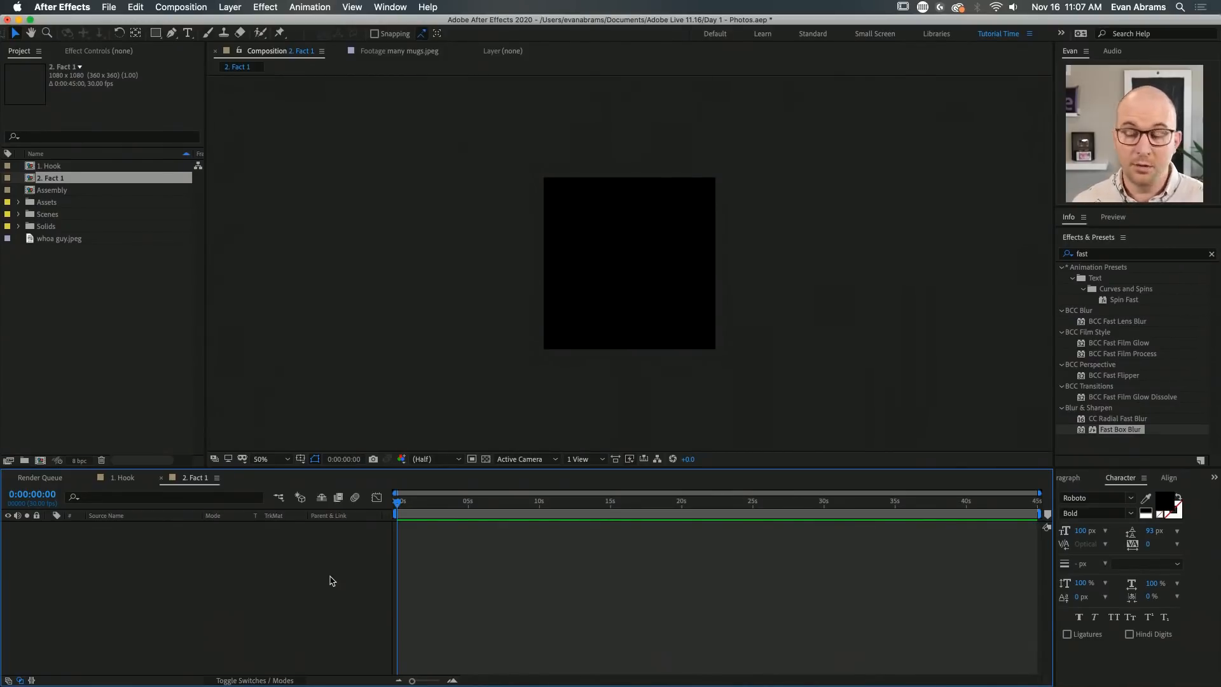
# Copy the yellow Box layer from the 1. Hook composition into the 2. Fact 1 composition
pyautogui.click(126, 483)
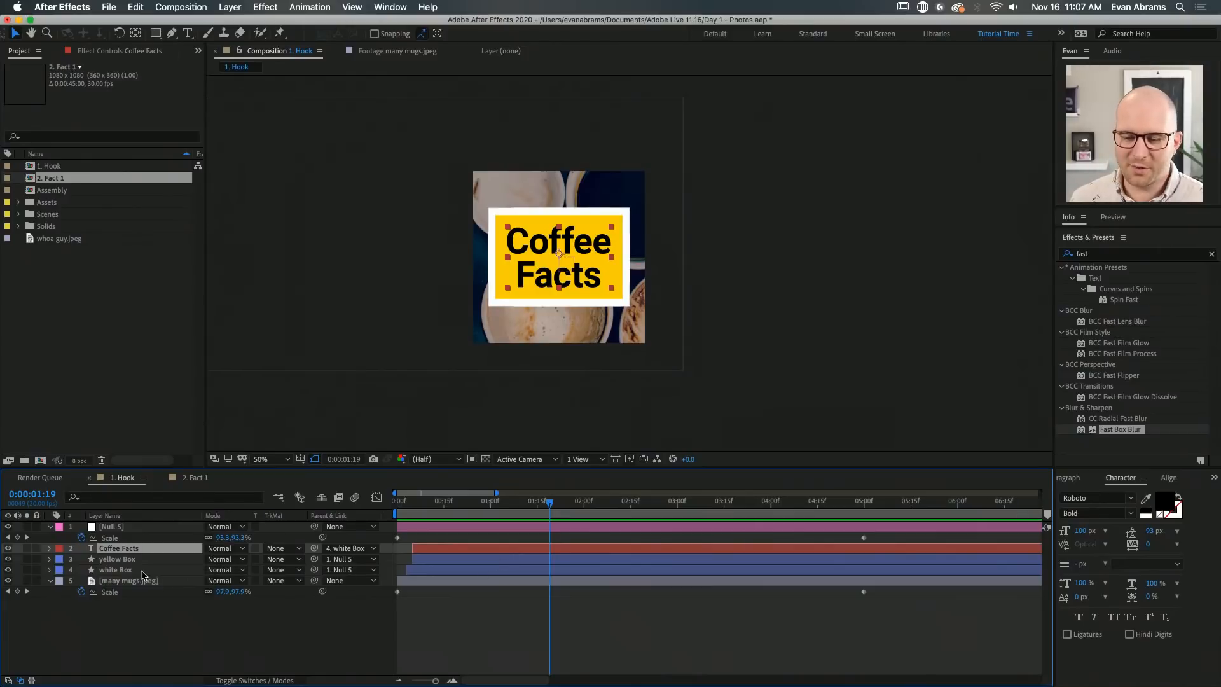
pyautogui.click(138, 561)
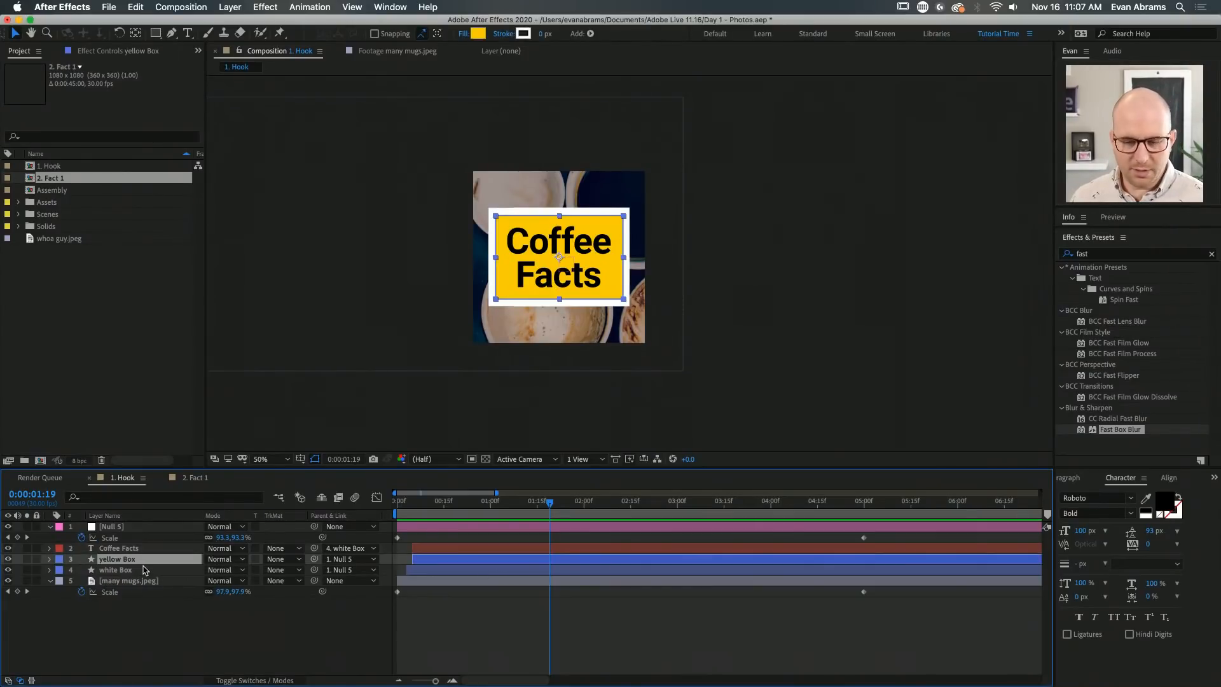
pyautogui.click(194, 477)
pyautogui.press('super+v')
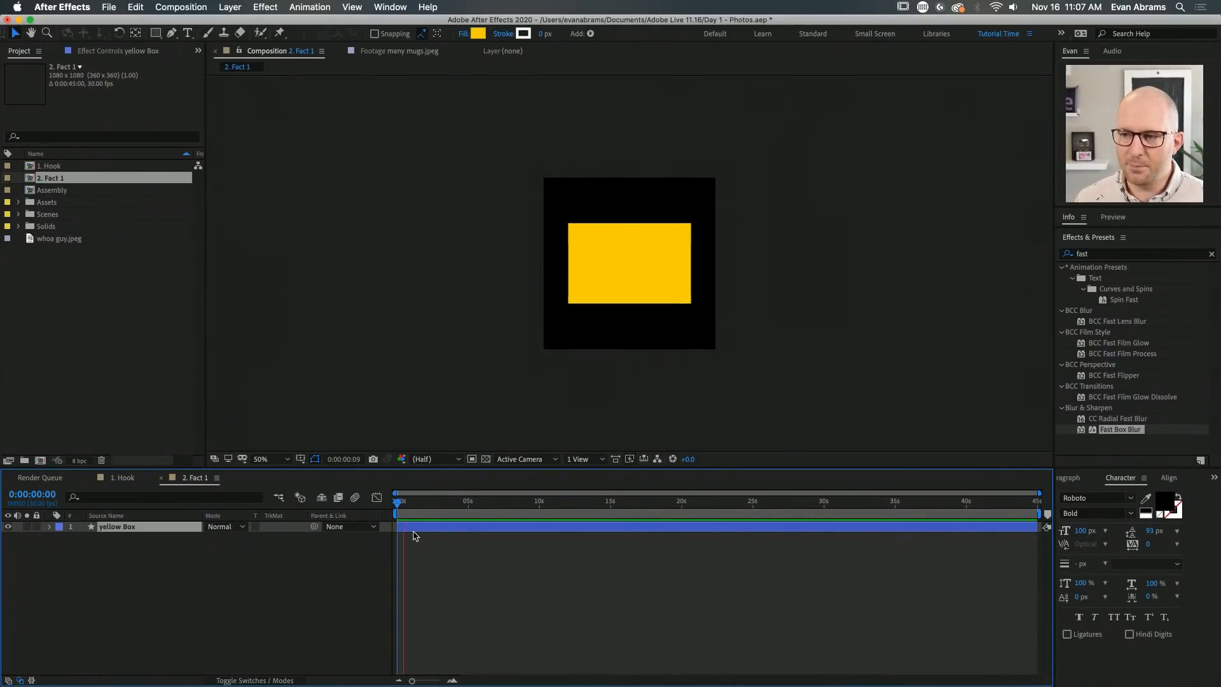
# Reveal the yellow Box layer's keyframes and set its second Scale keyframe, at 0:00:00:15, to 100%
pyautogui.press('space')
pyautogui.press('u')
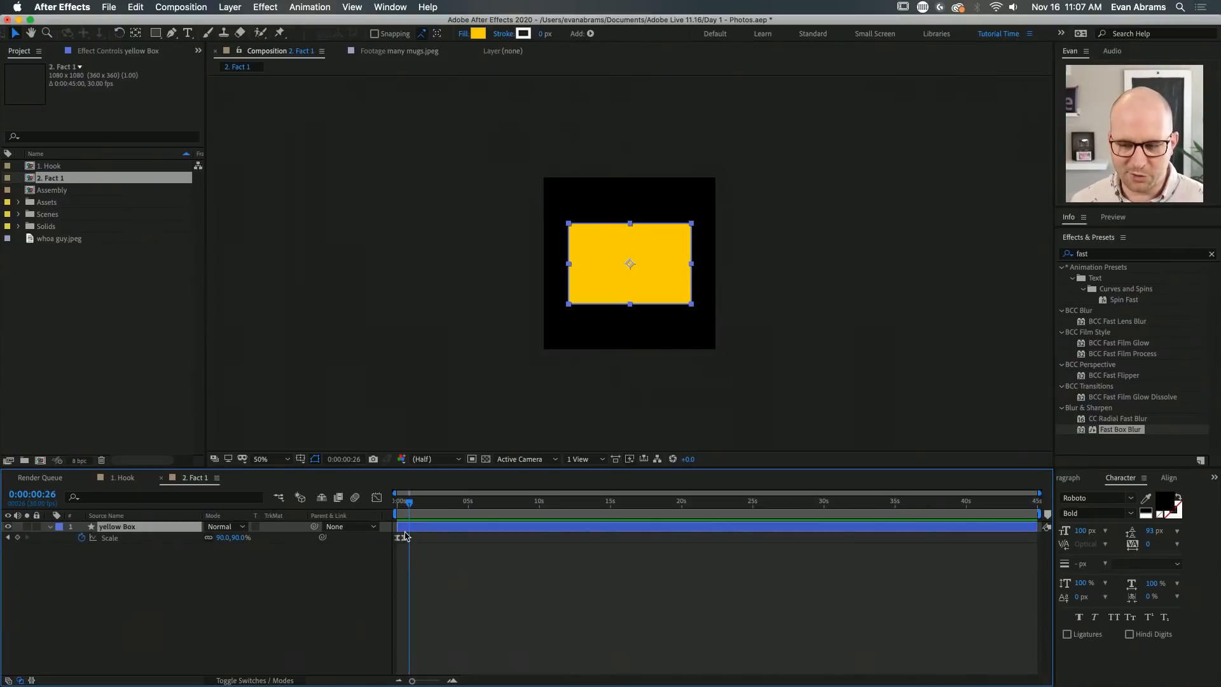
pyautogui.scroll(2, 405, 534)
pyautogui.moveTo(475, 680); pyautogui.dragTo(458, 681)
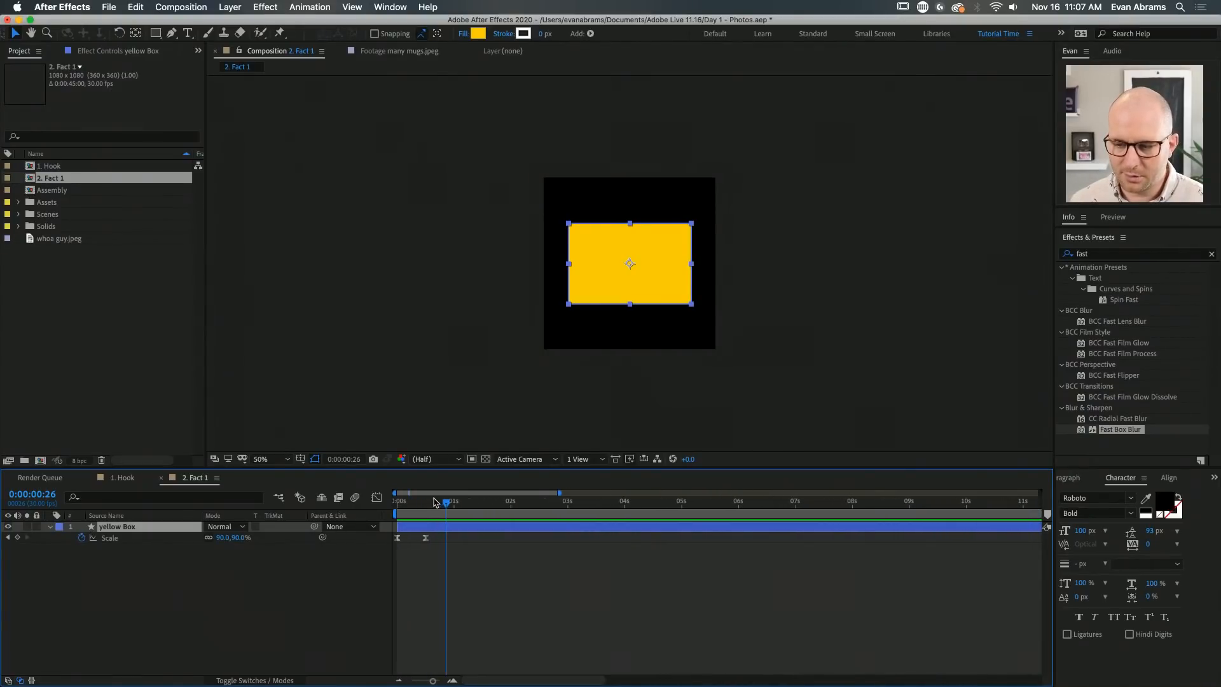
pyautogui.moveTo(434, 502); pyautogui.dragTo(425, 502)
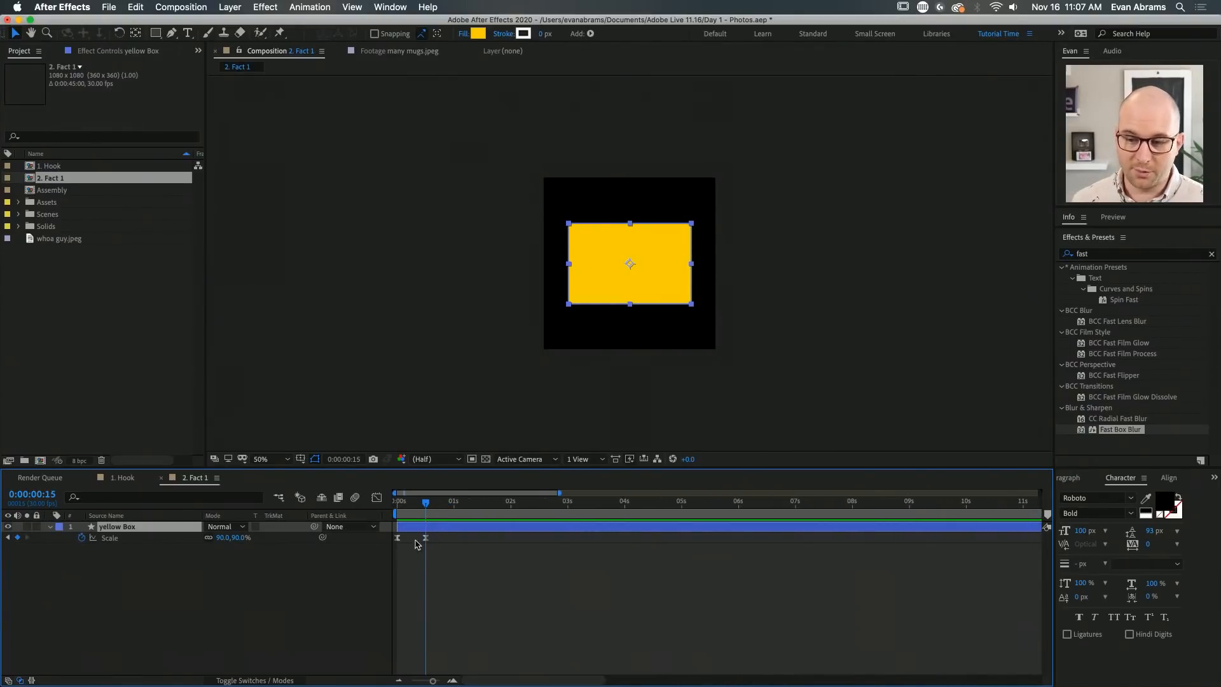
pyautogui.click(382, 571)
pyautogui.moveTo(406, 504); pyautogui.dragTo(430, 521)
pyautogui.click(242, 537)
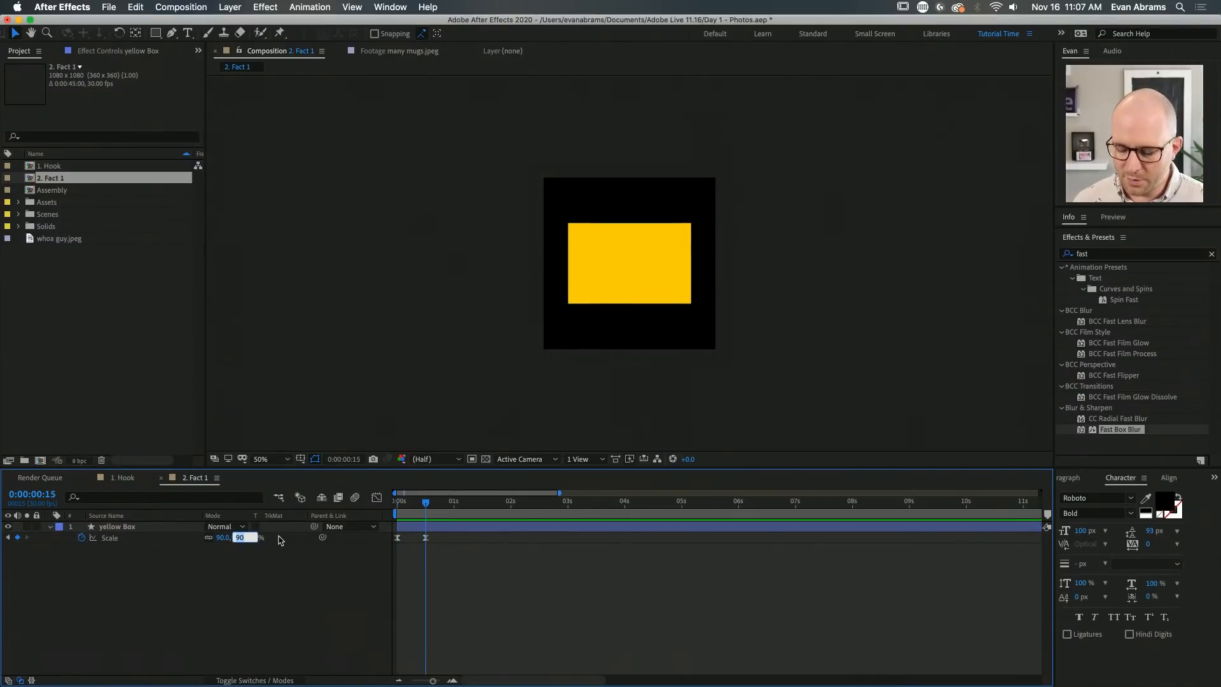
pyautogui.write('100')
pyautogui.press('Return')
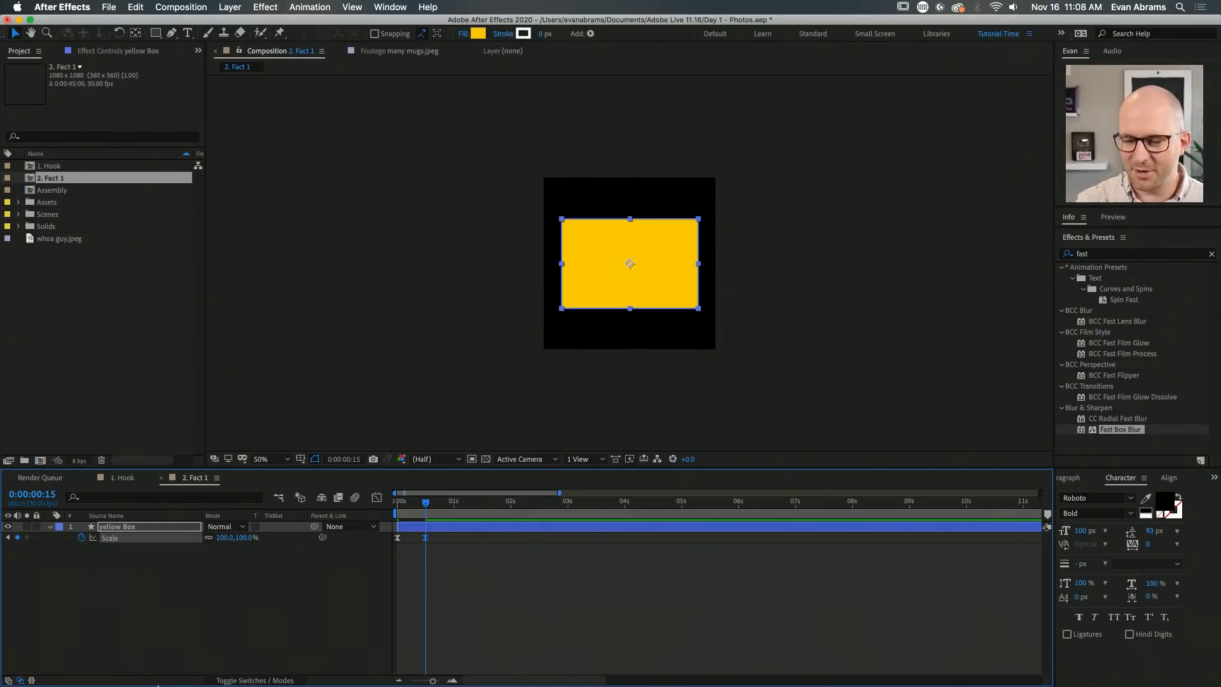
# Reveal the yellow Box layer's modified properties and set the Rectangle Path 1 size to 1080 by 1080
pyautogui.click(248, 578)
pyautogui.click(496, 529)
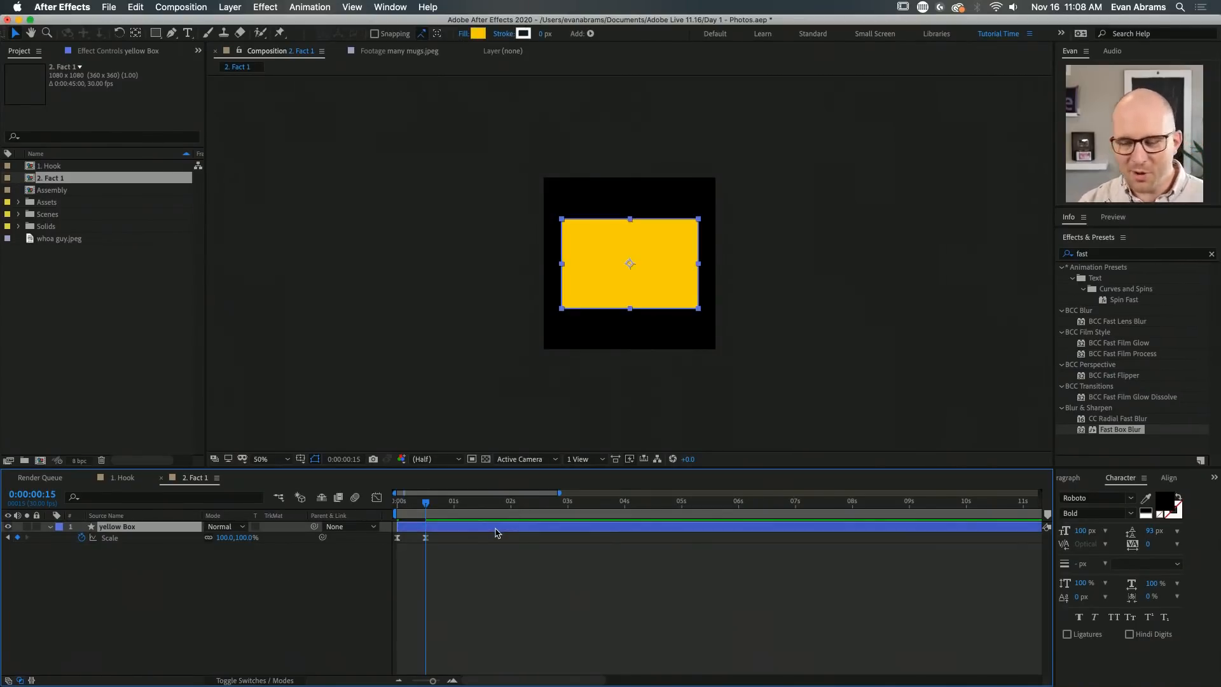
pyautogui.press('u')
pyautogui.press('u')
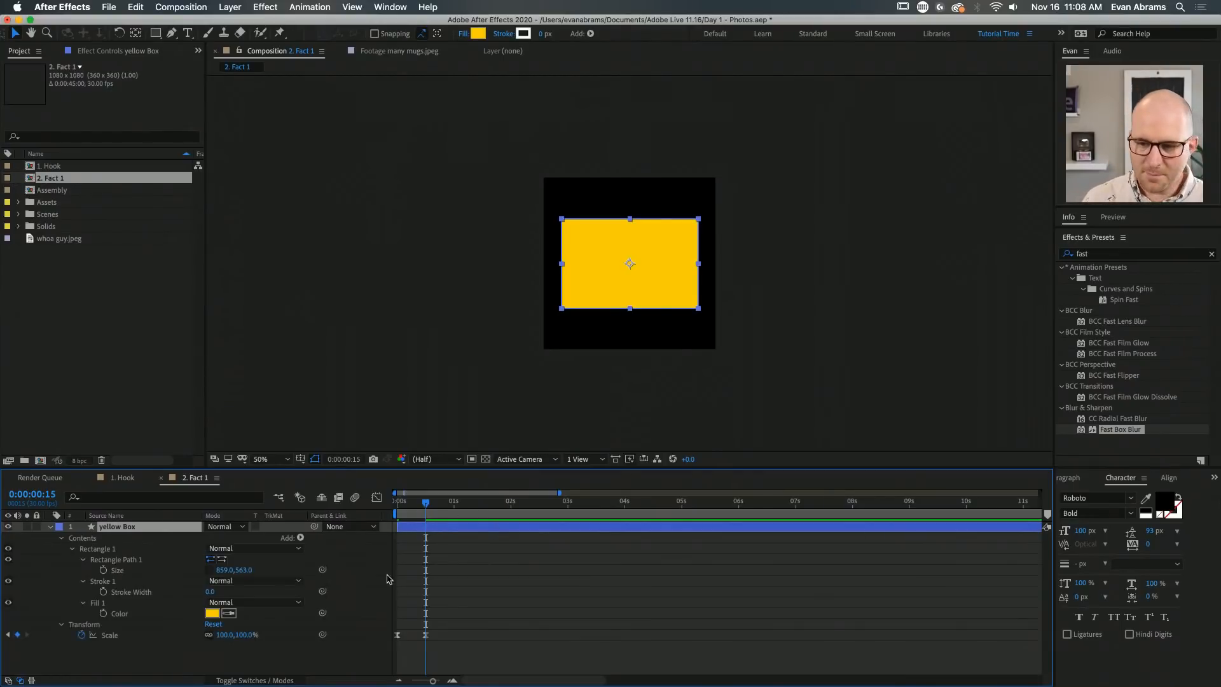
pyautogui.rightClick(133, 572)
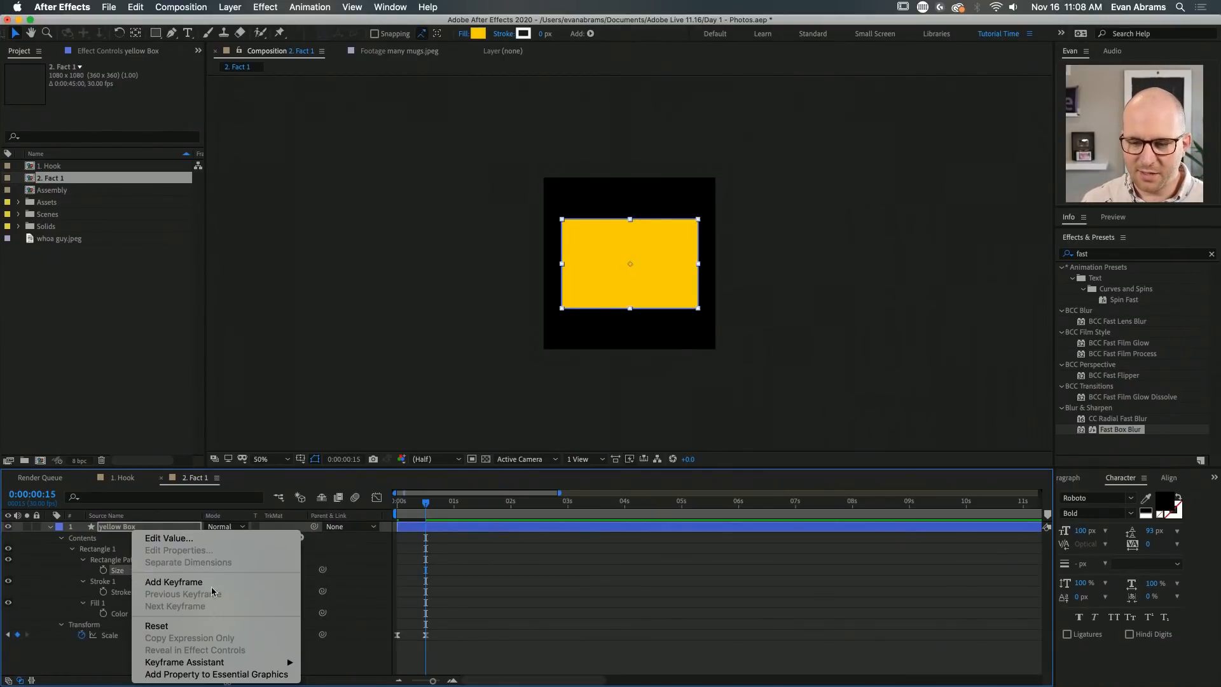
pyautogui.click(380, 558)
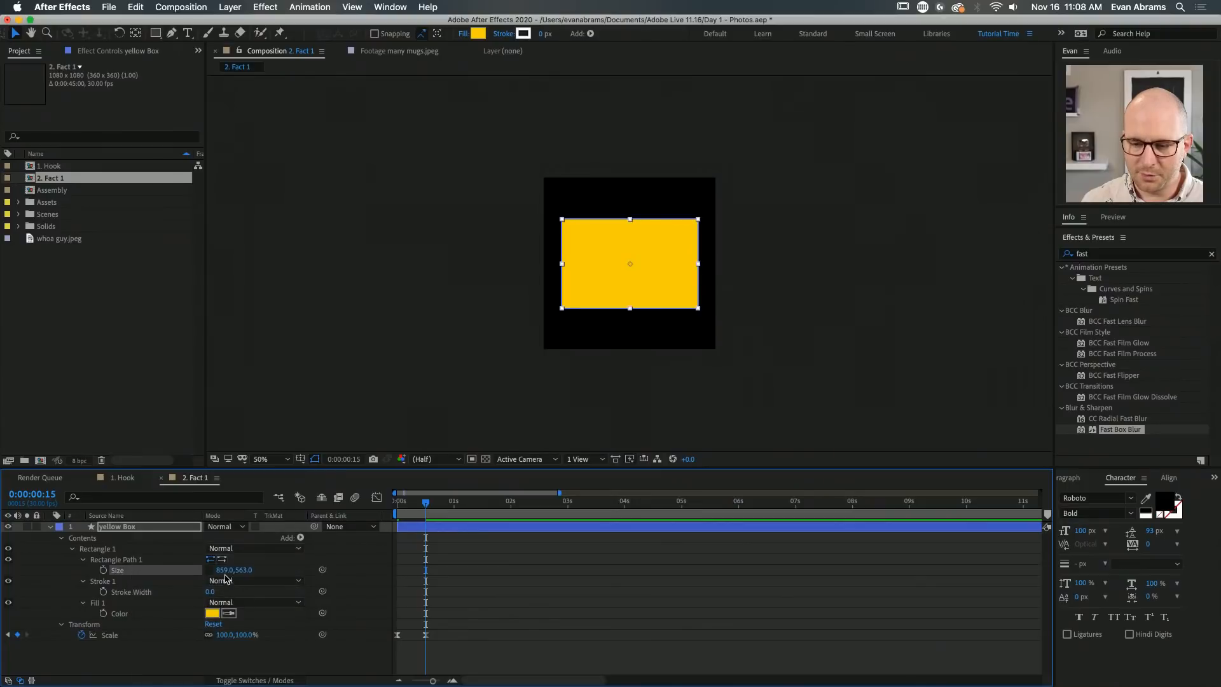
pyautogui.click(234, 571)
pyautogui.write('1080')
pyautogui.press('Tab')
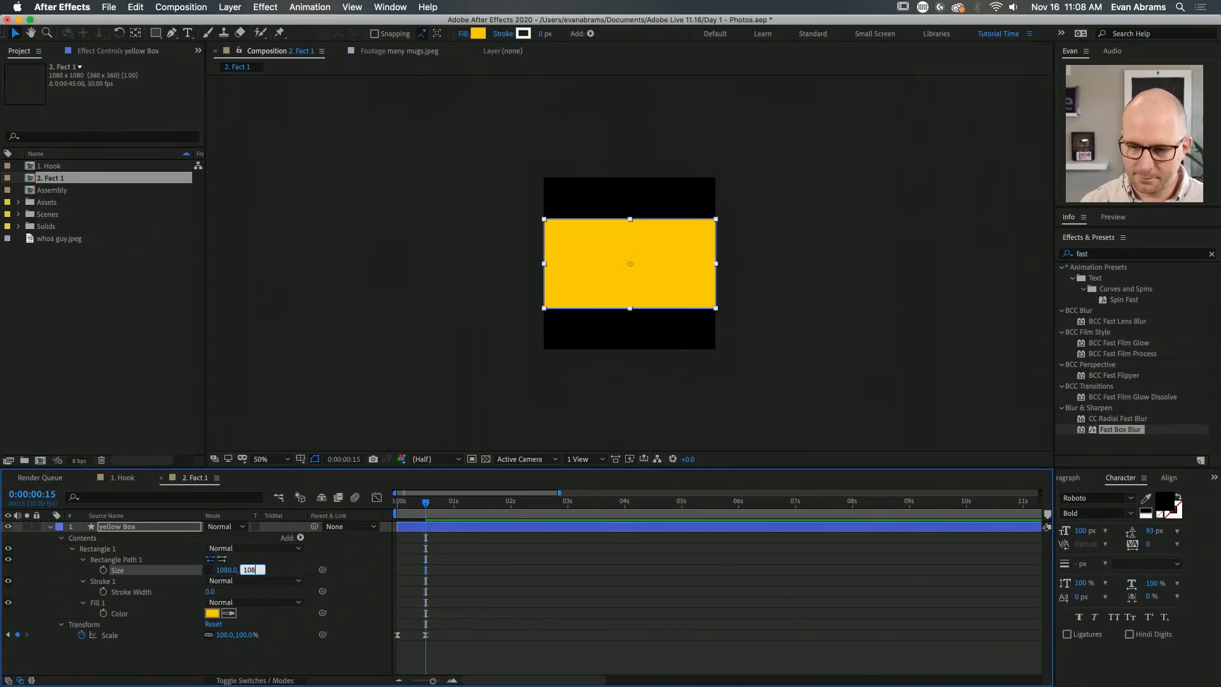
pyautogui.write('1080')
pyautogui.press('Return')
# Preview the yellow box's scale-up animation from the start of the 2. Fact 1 composition
pyautogui.moveTo(425, 503); pyautogui.dragTo(387, 507)
pyautogui.press('space')
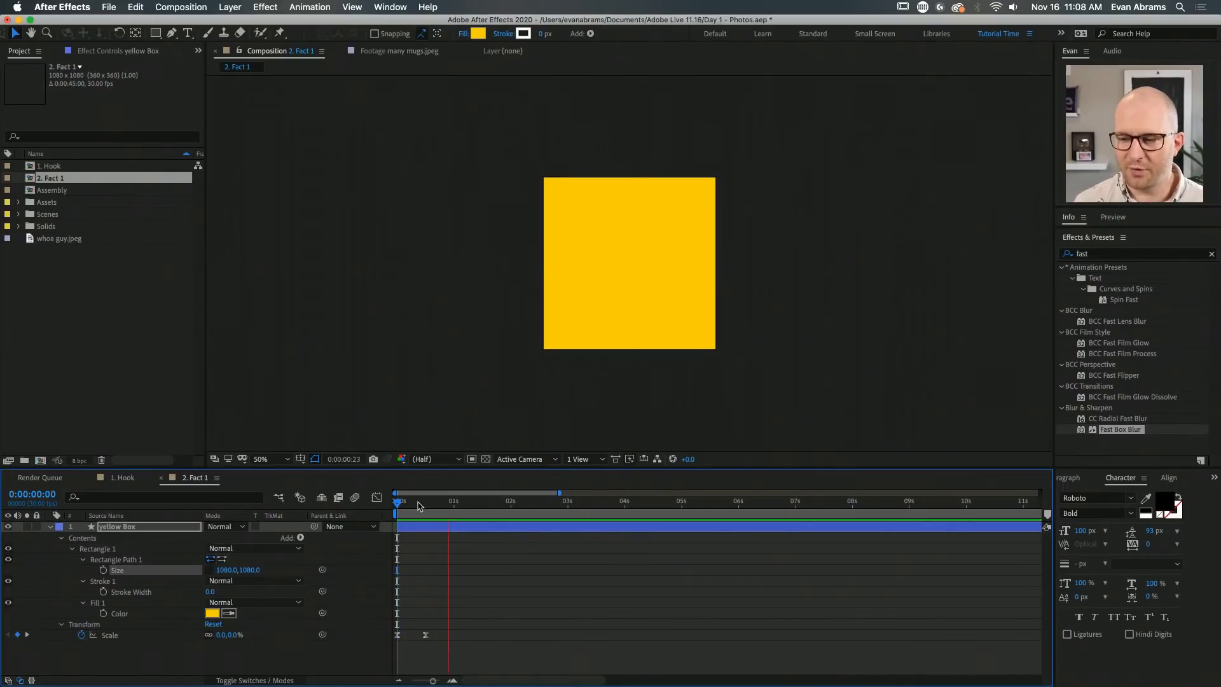
pyautogui.press('space')
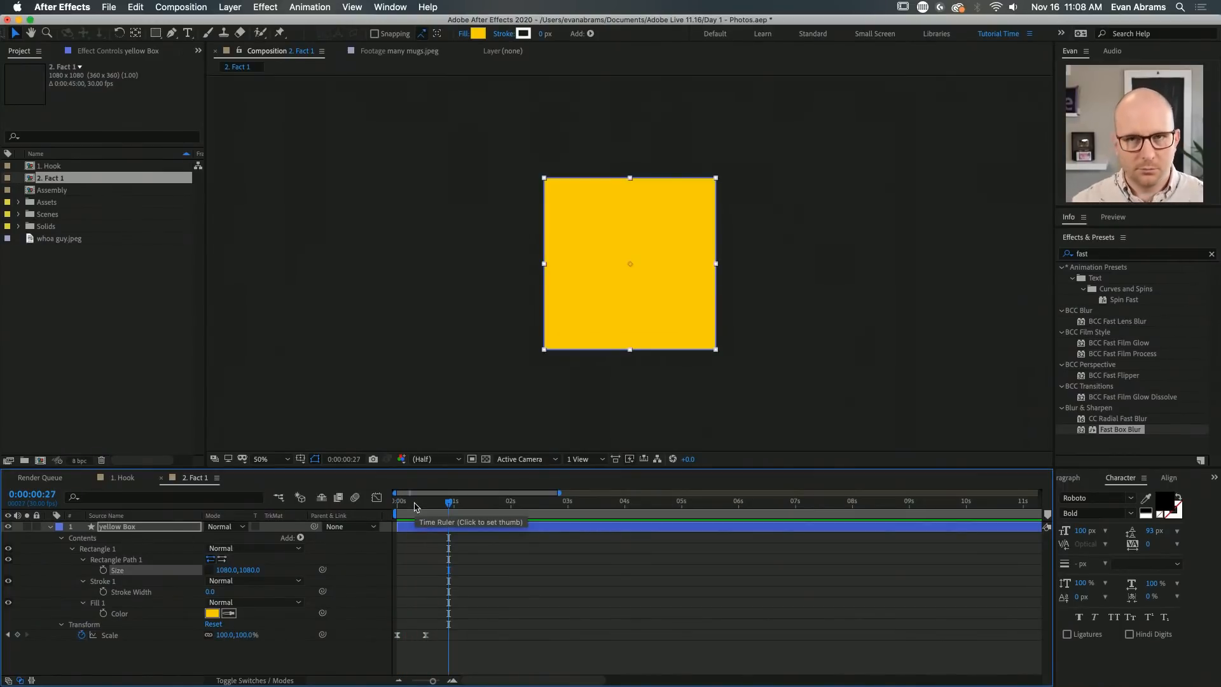
pyautogui.moveTo(414, 506)
pyautogui.mouseDown()
pyautogui.moveTo(444, 509)
pyautogui.moveTo(426, 512)
pyautogui.mouseUp()
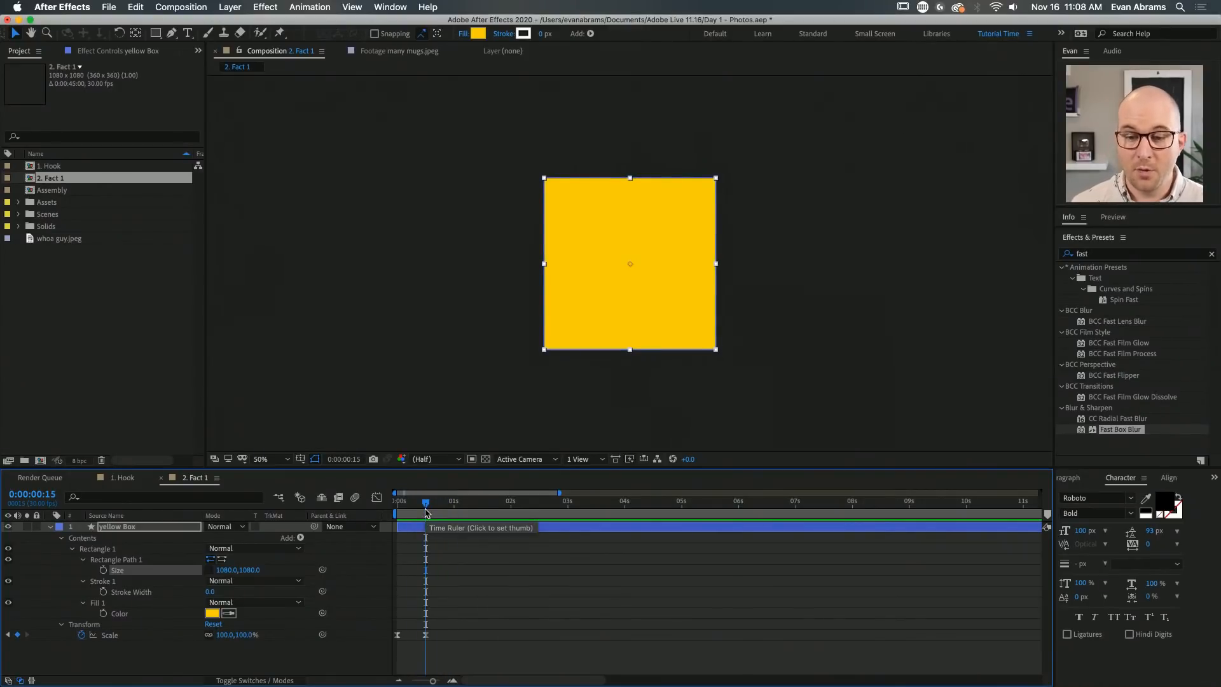
# Create a new 1080 x 1080, 30 fps composition named "Assemble actual"
pyautogui.click(89, 292)
pyautogui.click(40, 460)
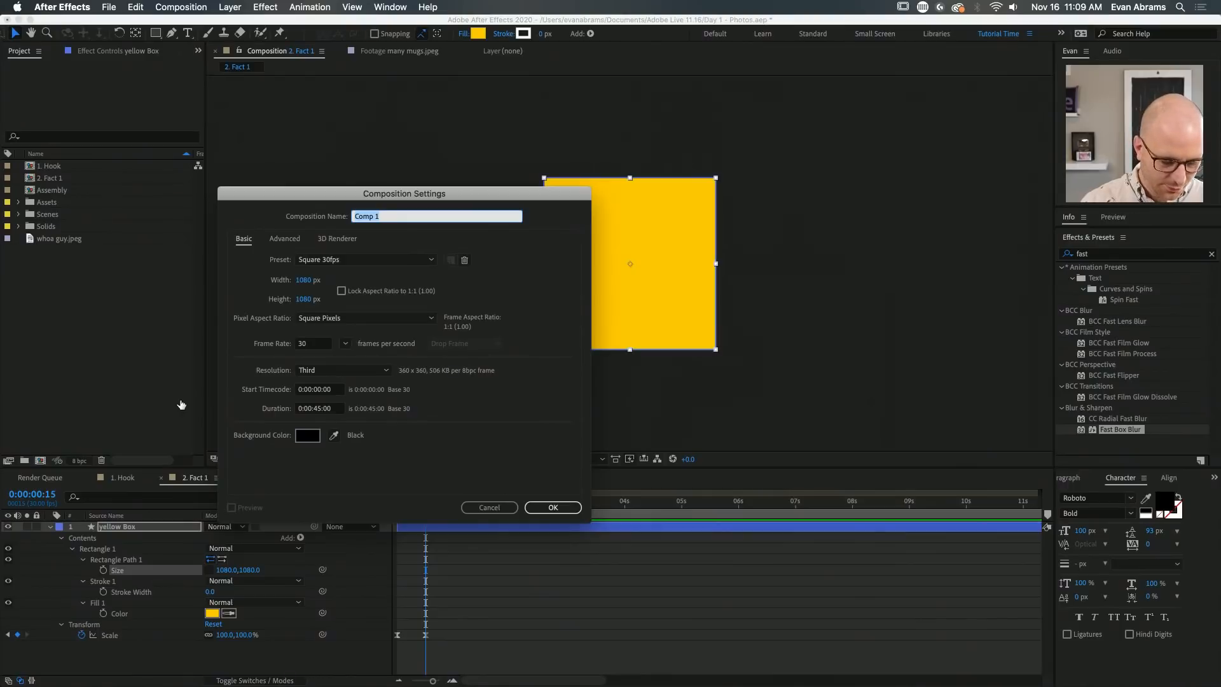
pyautogui.write('Assemble actual')
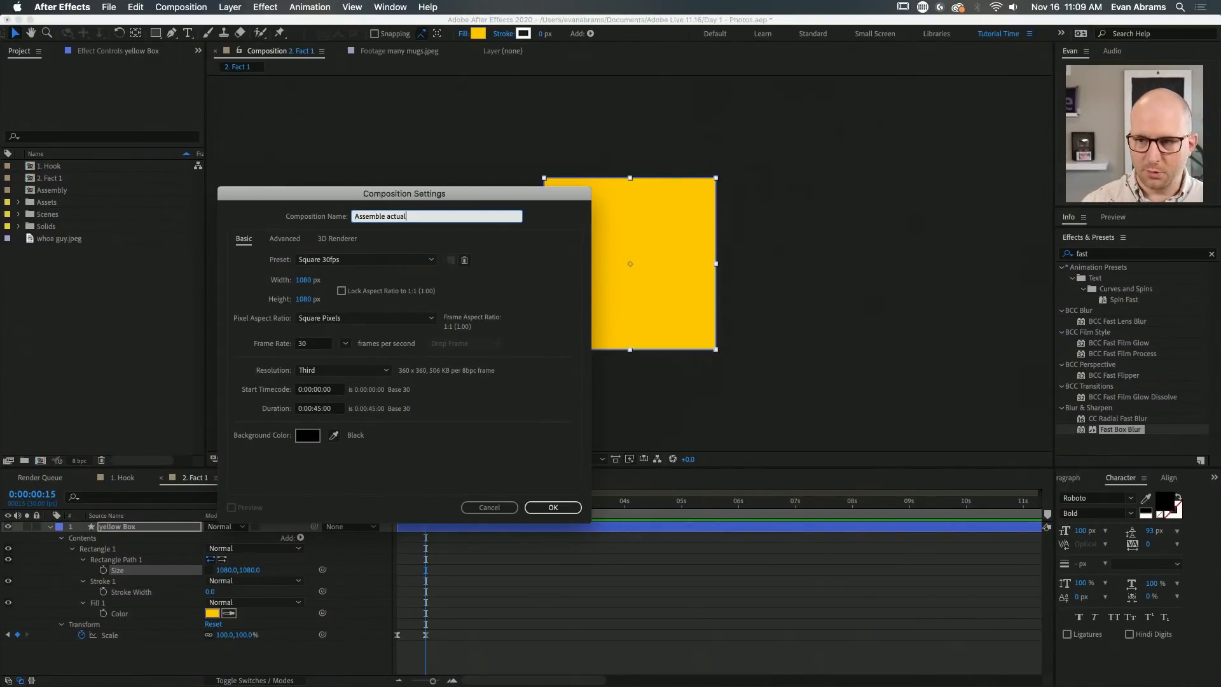
pyautogui.press('Return')
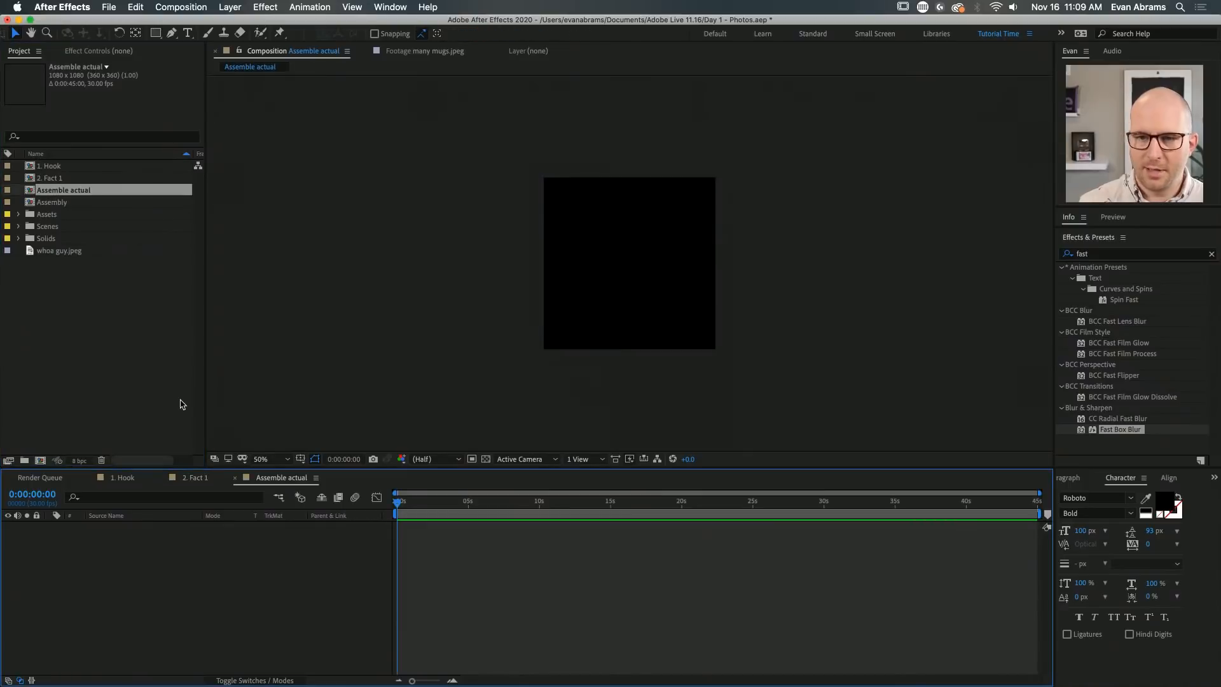
# Put the Assembly composition in a new project folder named "Examples" and move the Scenes folder into it
pyautogui.moveTo(51, 202); pyautogui.dragTo(26, 459)
pyautogui.write('E')
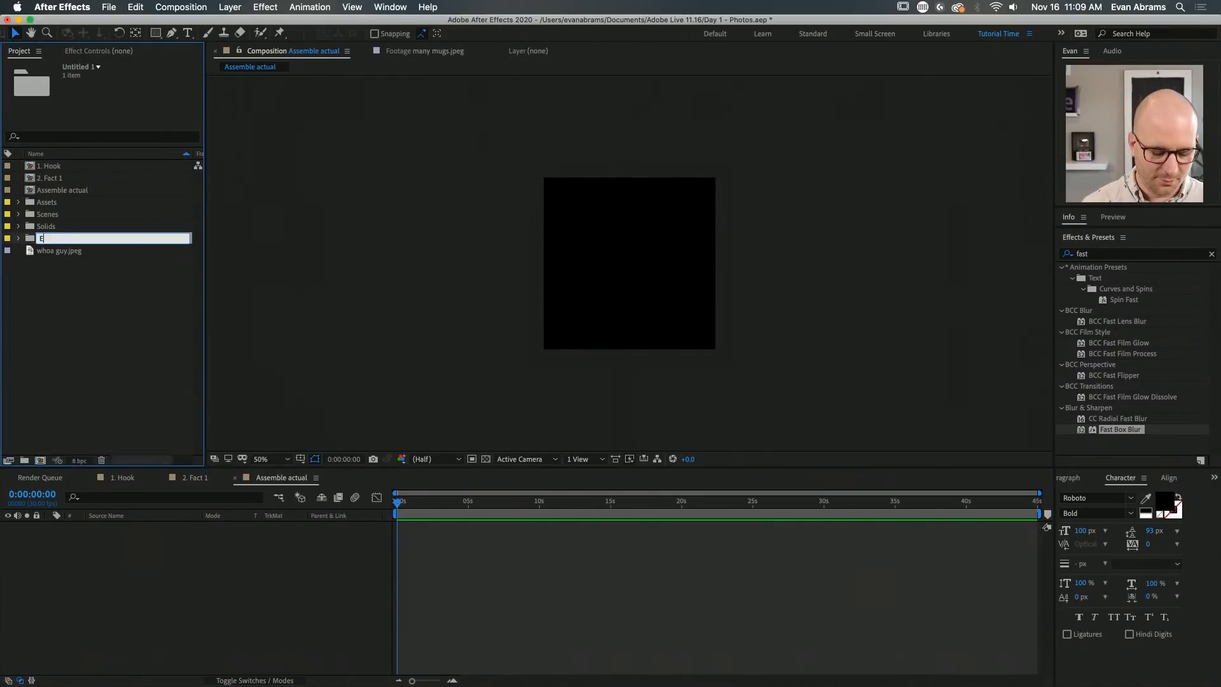
pyautogui.write('xamples')
pyautogui.press('Return')
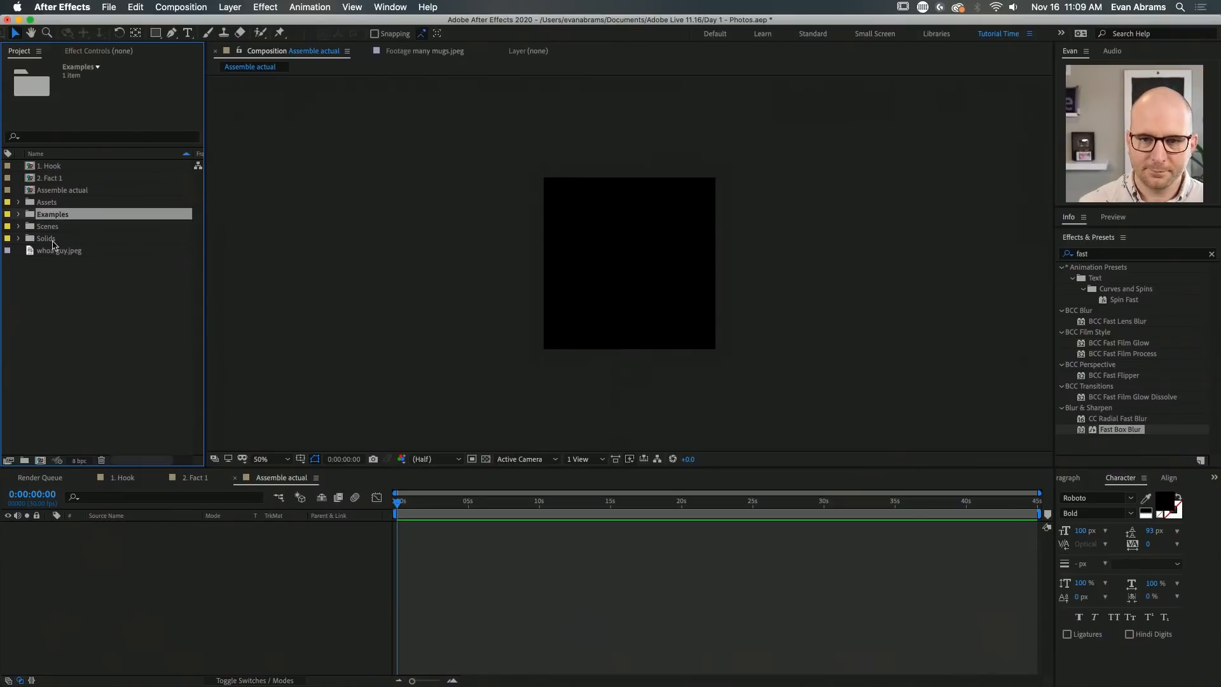
pyautogui.moveTo(44, 227); pyautogui.dragTo(44, 215)
# Add 1. Hook to the Assemble actual composition and place 2. Fact 1 above it, starting about two seconds in
pyautogui.click(59, 194)
pyautogui.doubleClick(60, 194)
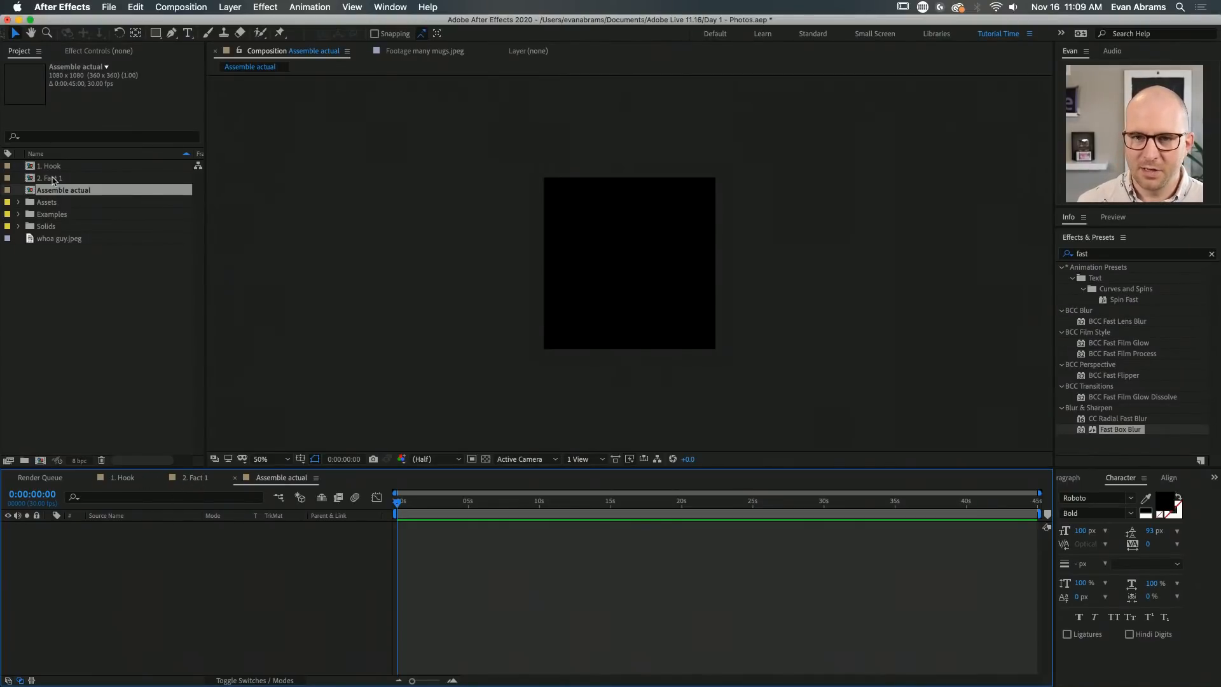
pyautogui.moveTo(54, 167); pyautogui.dragTo(128, 530)
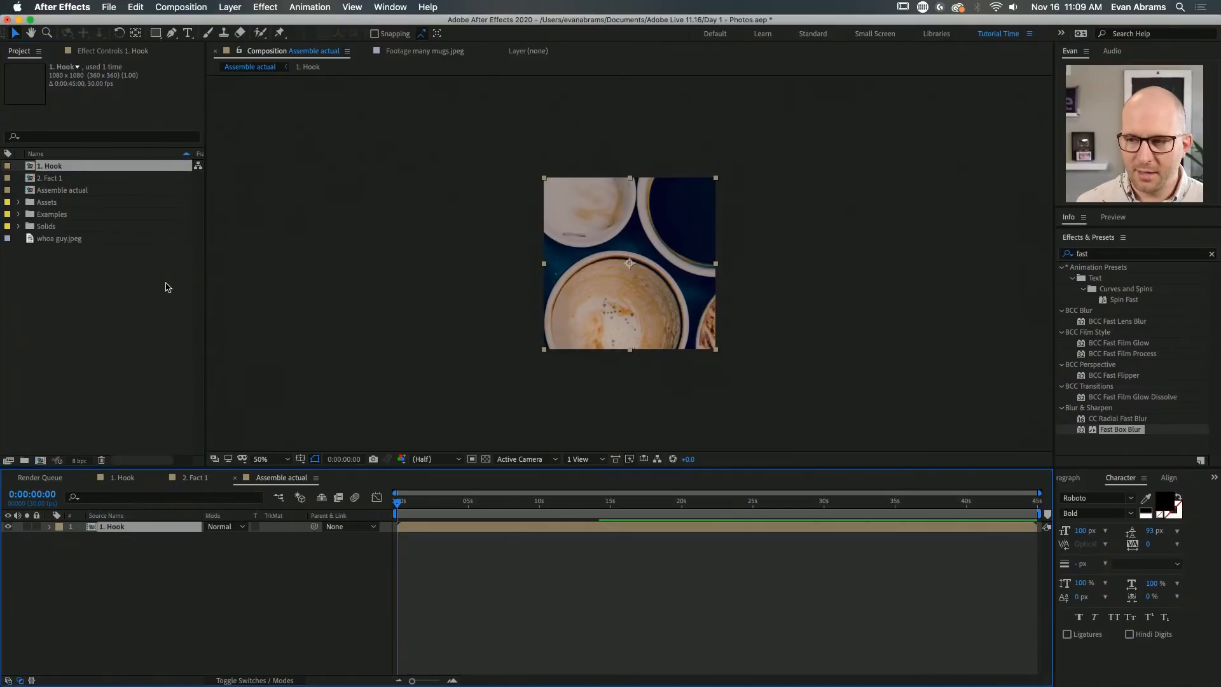
pyautogui.moveTo(62, 178); pyautogui.dragTo(178, 532)
pyautogui.moveTo(461, 530); pyautogui.dragTo(347, 531)
# Preview the transition from 1. Hook to 2. Fact 1 in the Assemble actual composition
pyautogui.press('space')
pyautogui.press('space')
pyautogui.press('space')
pyautogui.press('space')
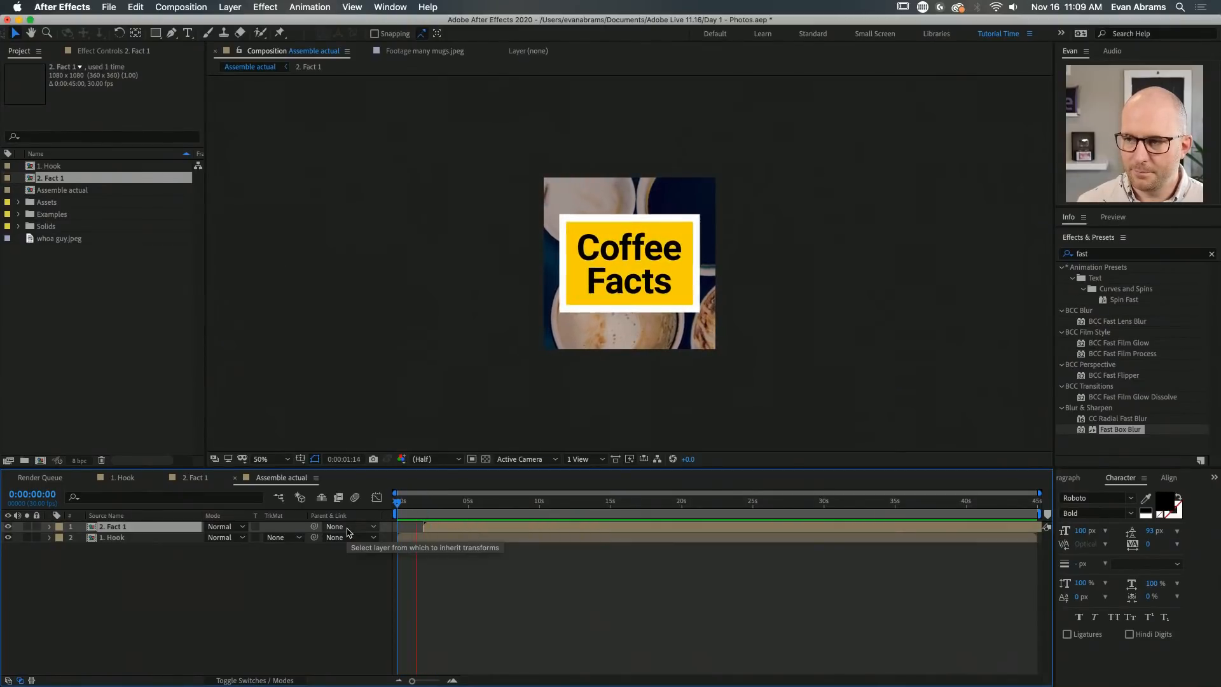
pyautogui.press('space')
pyautogui.moveTo(438, 503)
pyautogui.mouseDown()
pyautogui.moveTo(422, 507)
pyautogui.moveTo(443, 512)
pyautogui.mouseUp()
# In the 2. Fact 1 composition, duplicate the yellow Box layer and shift the upper copy a few frames forward in time
pyautogui.doubleClick(439, 527)
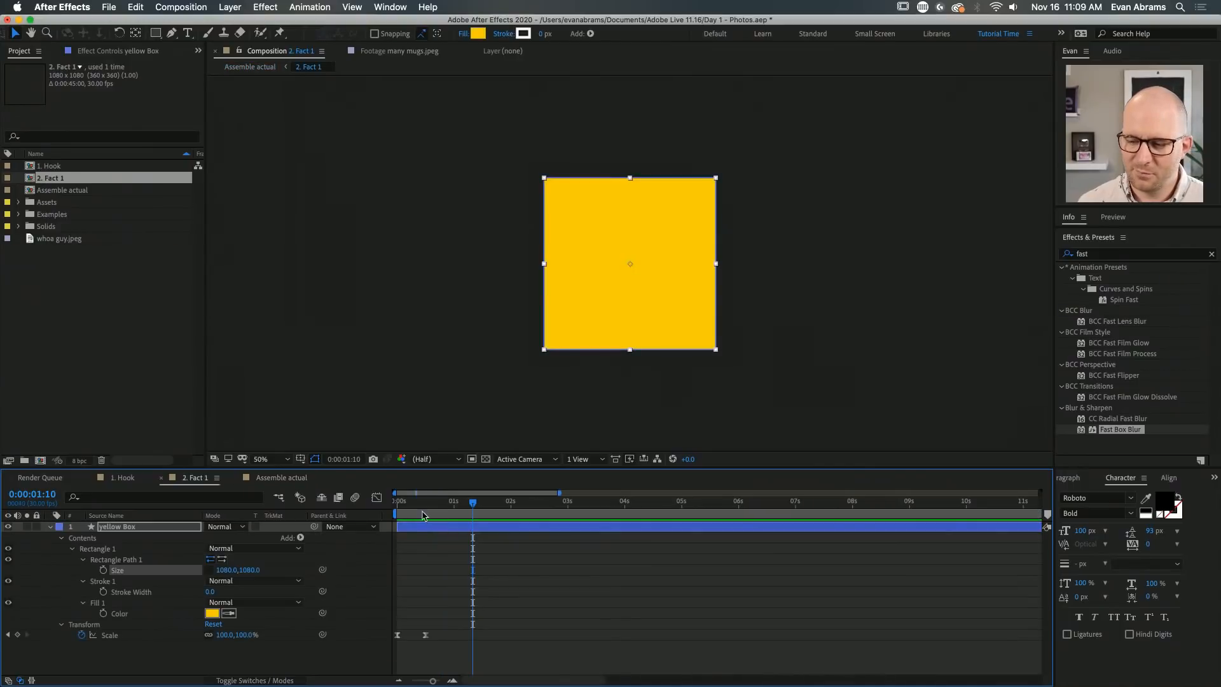
pyautogui.click(413, 527)
pyautogui.press('super+d')
pyautogui.moveTo(415, 529); pyautogui.dragTo(426, 528)
# Change the fill of the original yellow Box layer to white and return to the composition's first frame
pyautogui.click(420, 540)
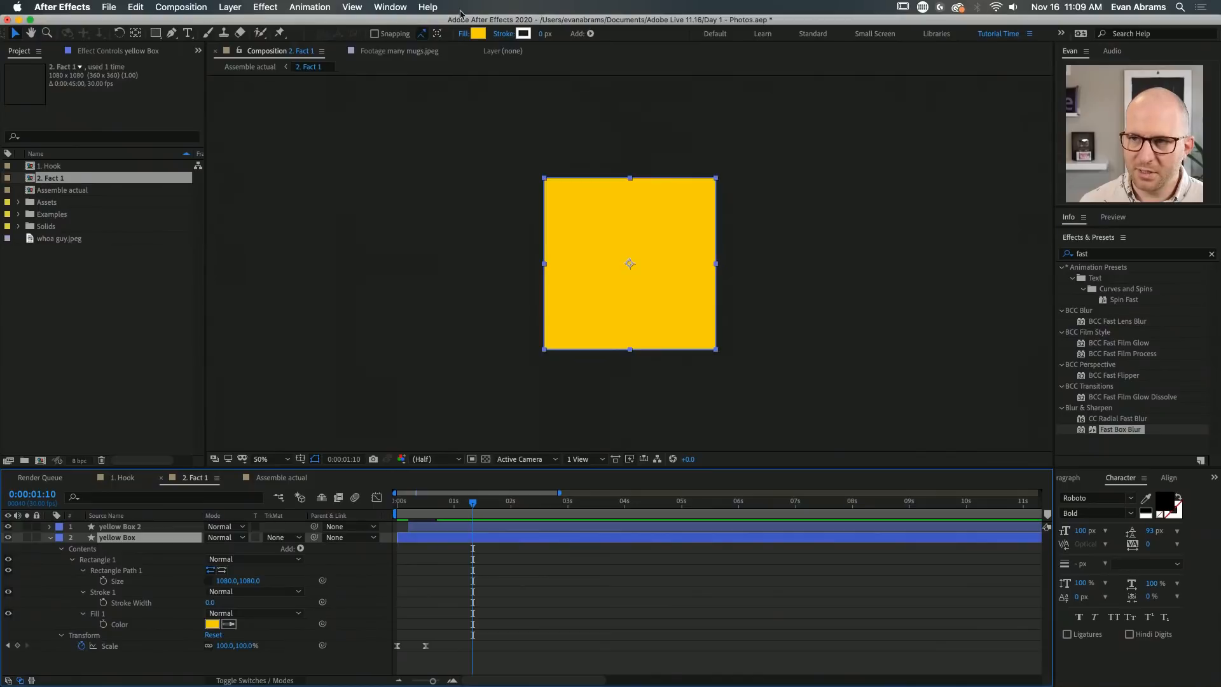
pyautogui.click(475, 34)
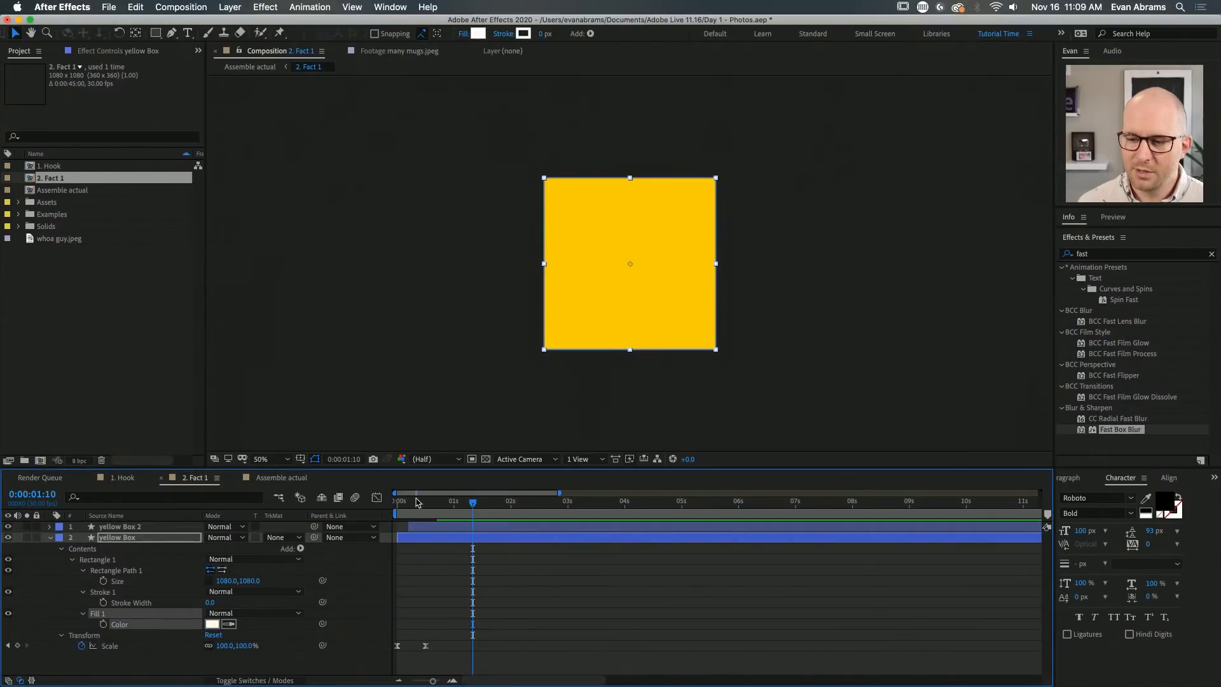
pyautogui.press('Home')
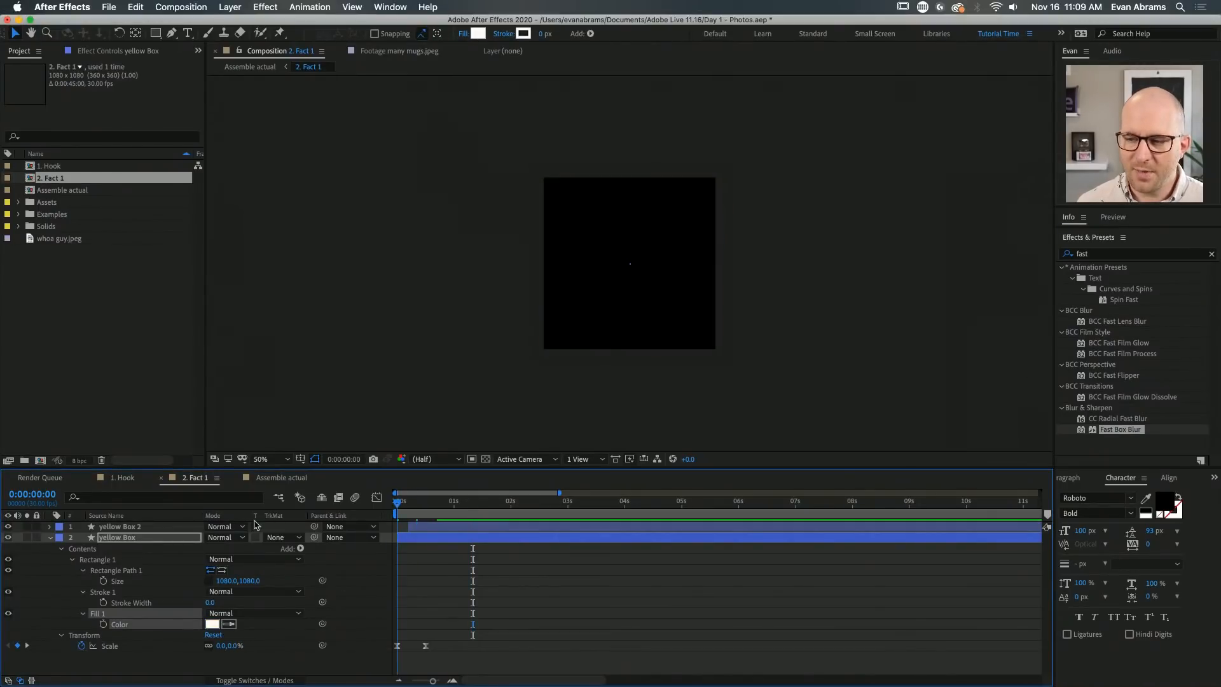
# Preview the white and yellow box animation in 2. Fact 1, and preview it from the start of the Assemble actual composition
pyautogui.press('space')
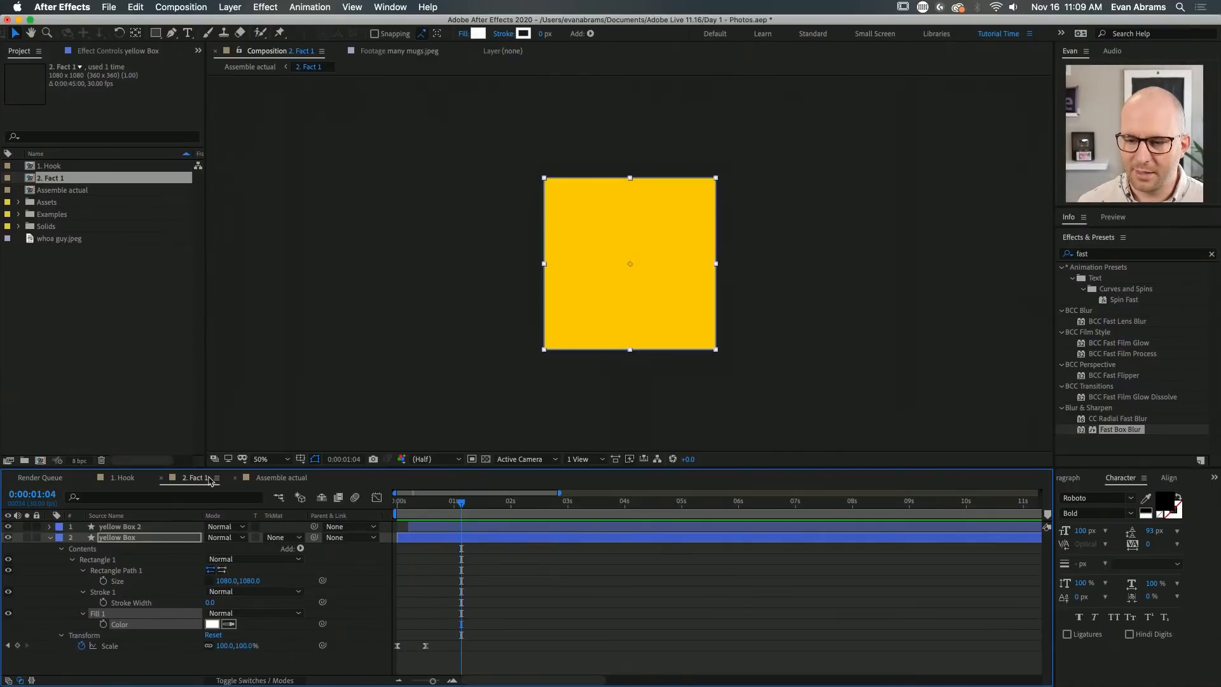
pyautogui.click(279, 479)
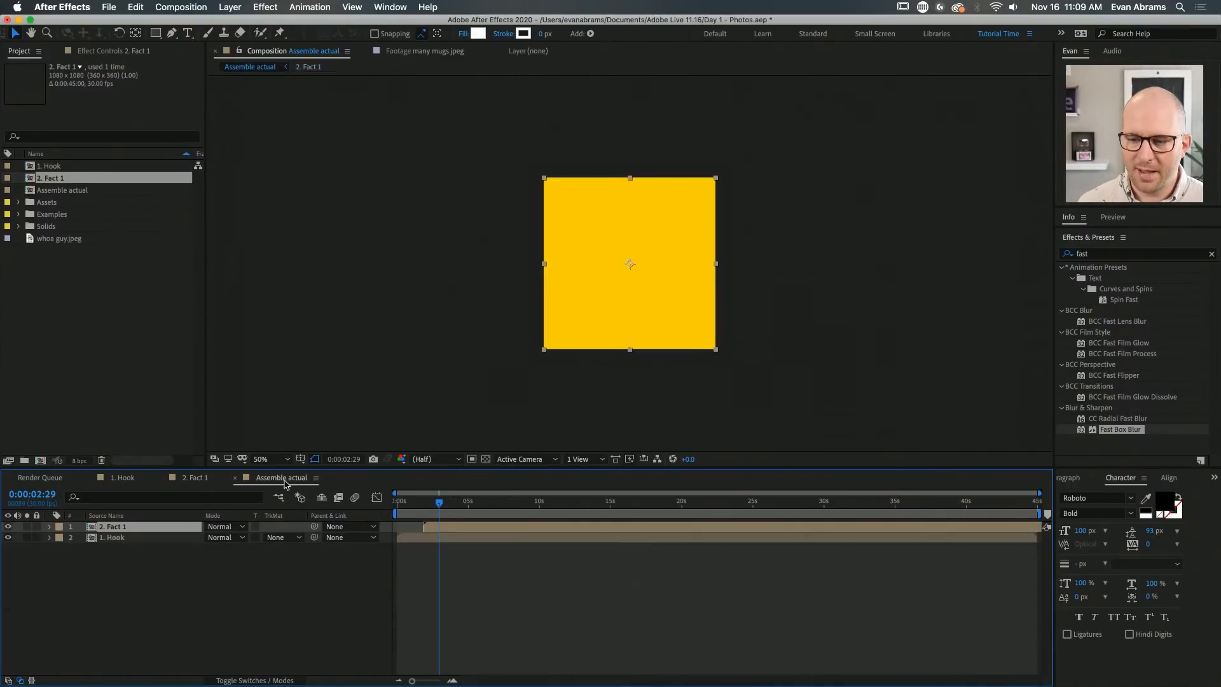
pyautogui.moveTo(425, 511); pyautogui.dragTo(314, 525)
pyautogui.press('space')
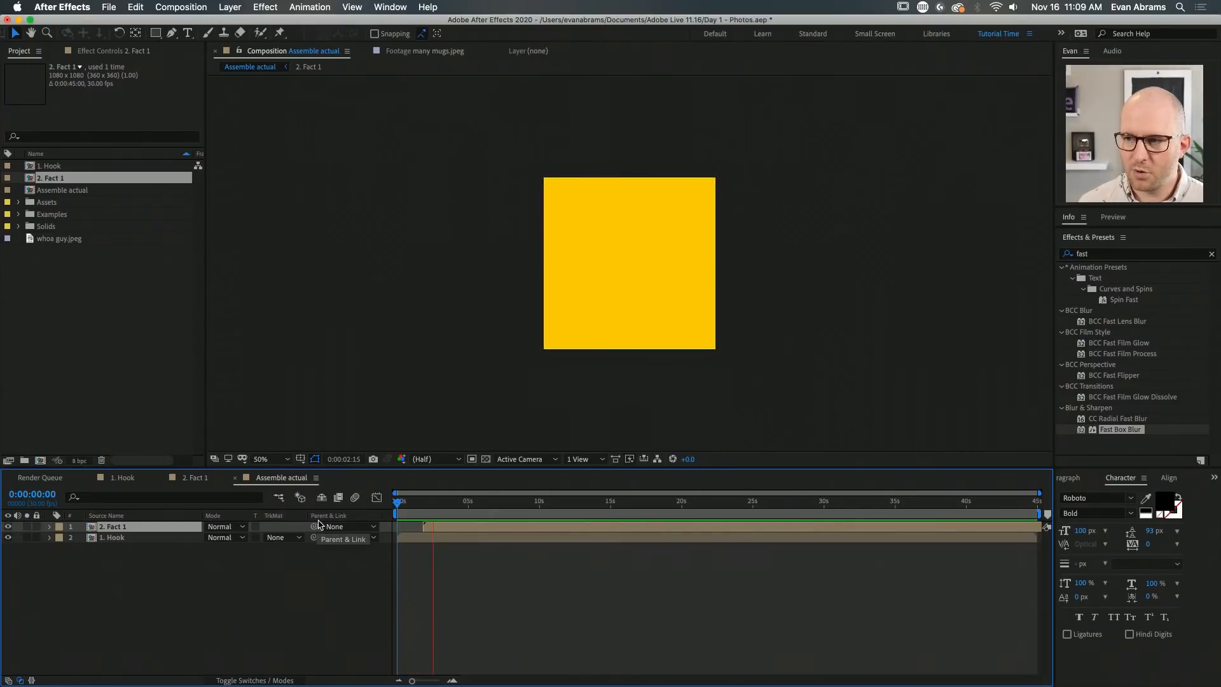
pyautogui.press('space')
pyautogui.click(453, 538)
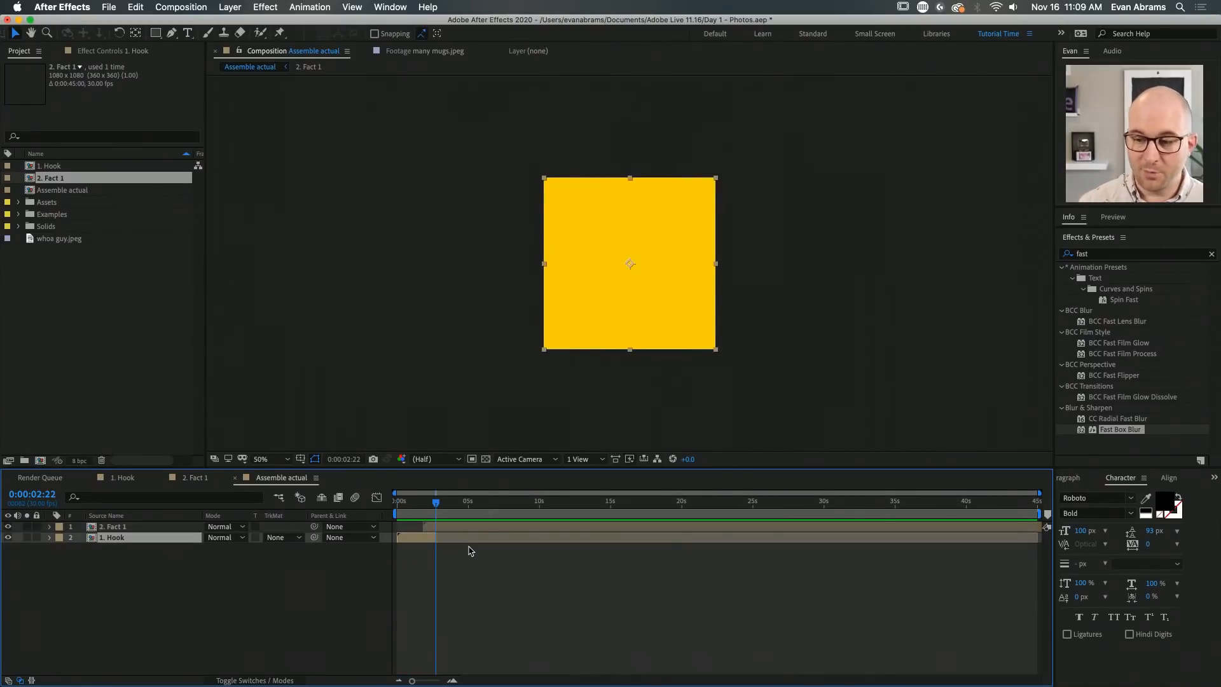
pyautogui.click(549, 591)
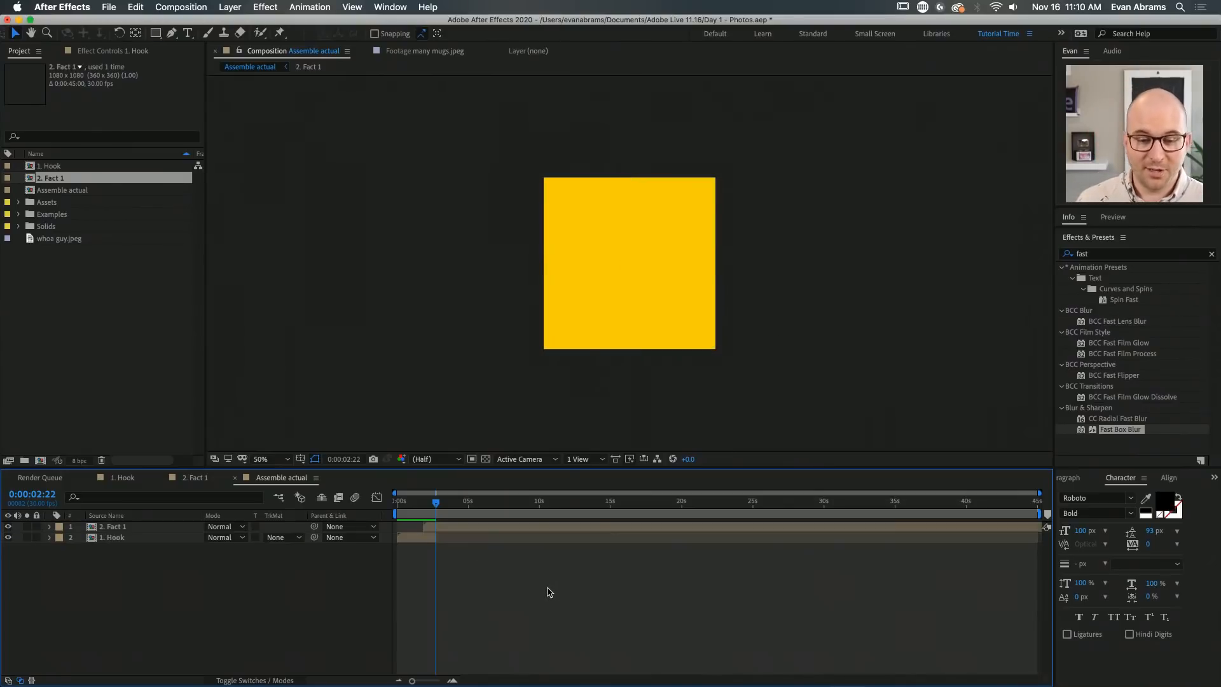
# Reopen the 2. Fact 1 composition, replay its box animation and collapse the yellow Box layer's properties
pyautogui.doubleClick(452, 528)
pyautogui.press('space')
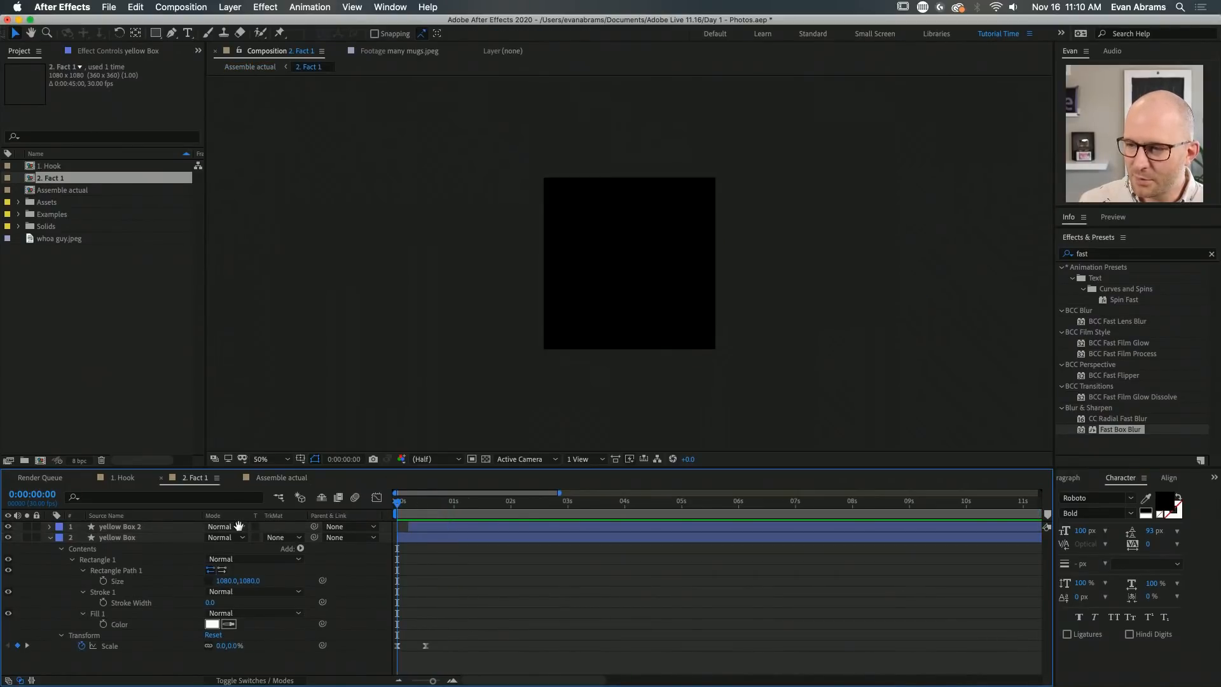
pyautogui.press('space')
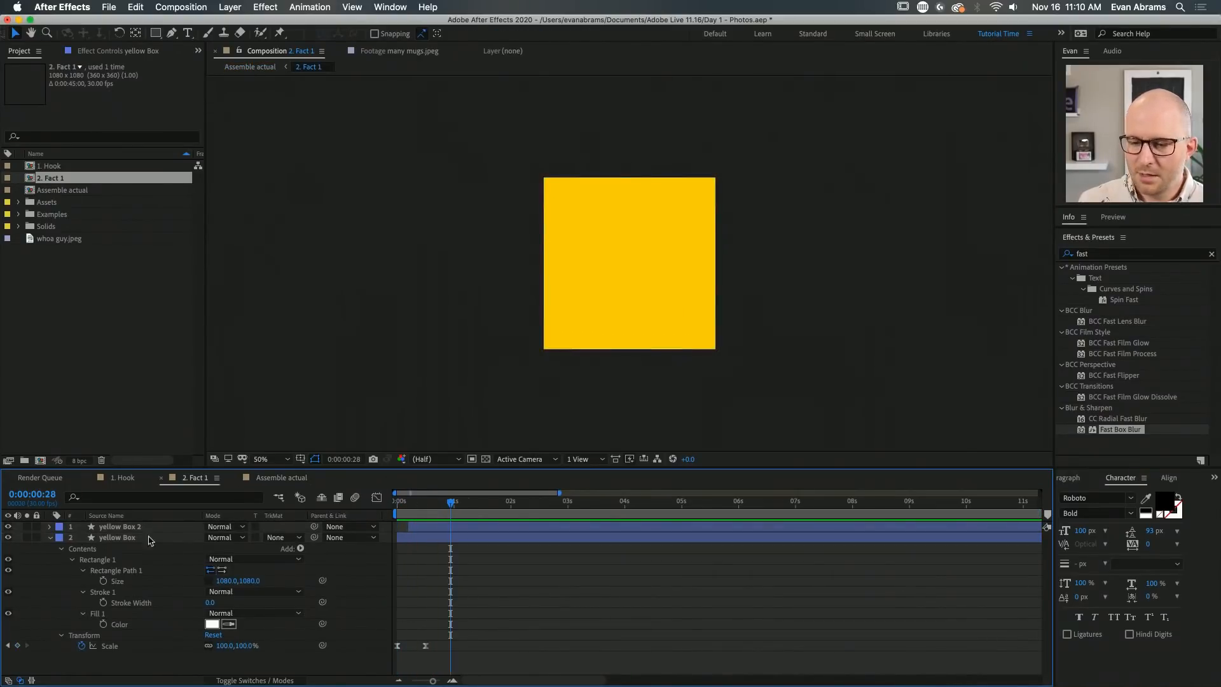
pyautogui.click(49, 539)
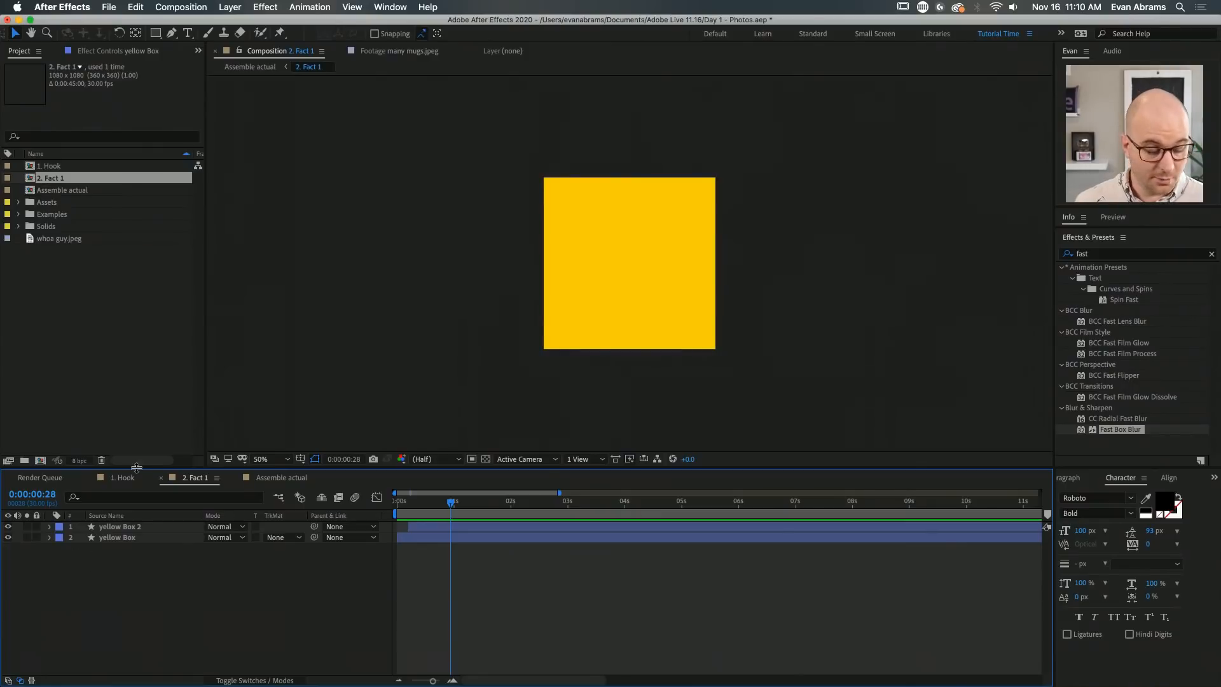
# Add a text layer reading "1." near the middle of the yellow box in 2. Fact 1
pyautogui.press('super+y')
pyautogui.click(815, 440)
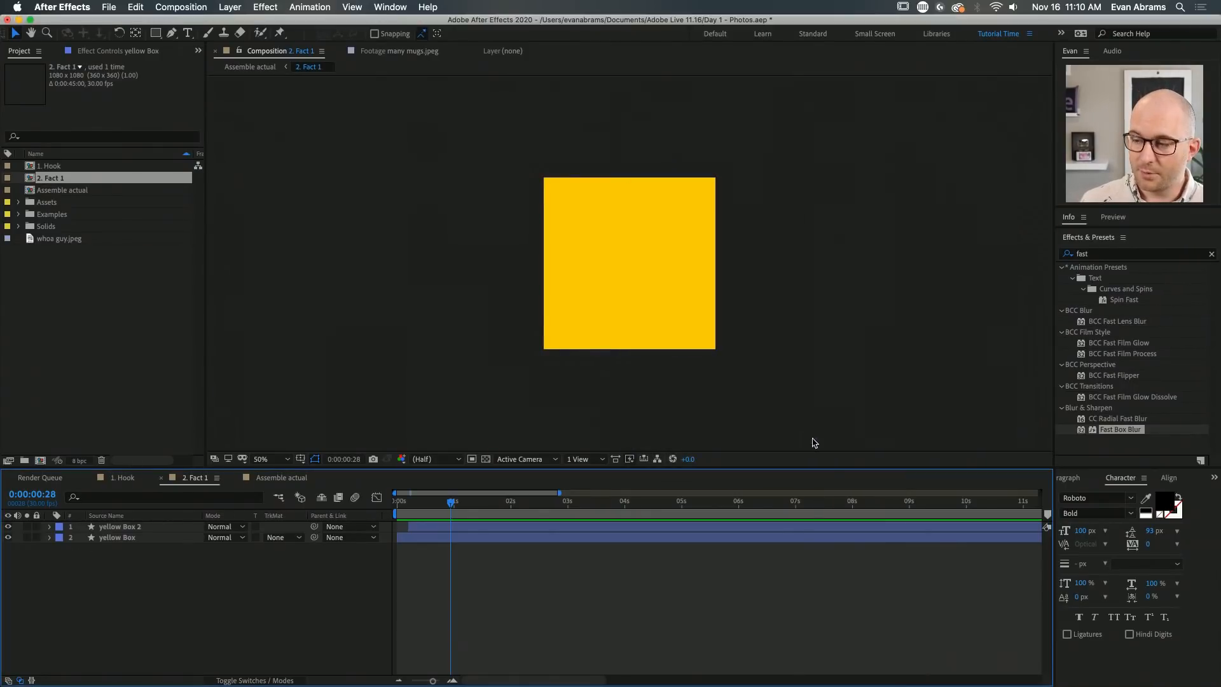
pyautogui.press('super+t')
pyautogui.click(619, 260)
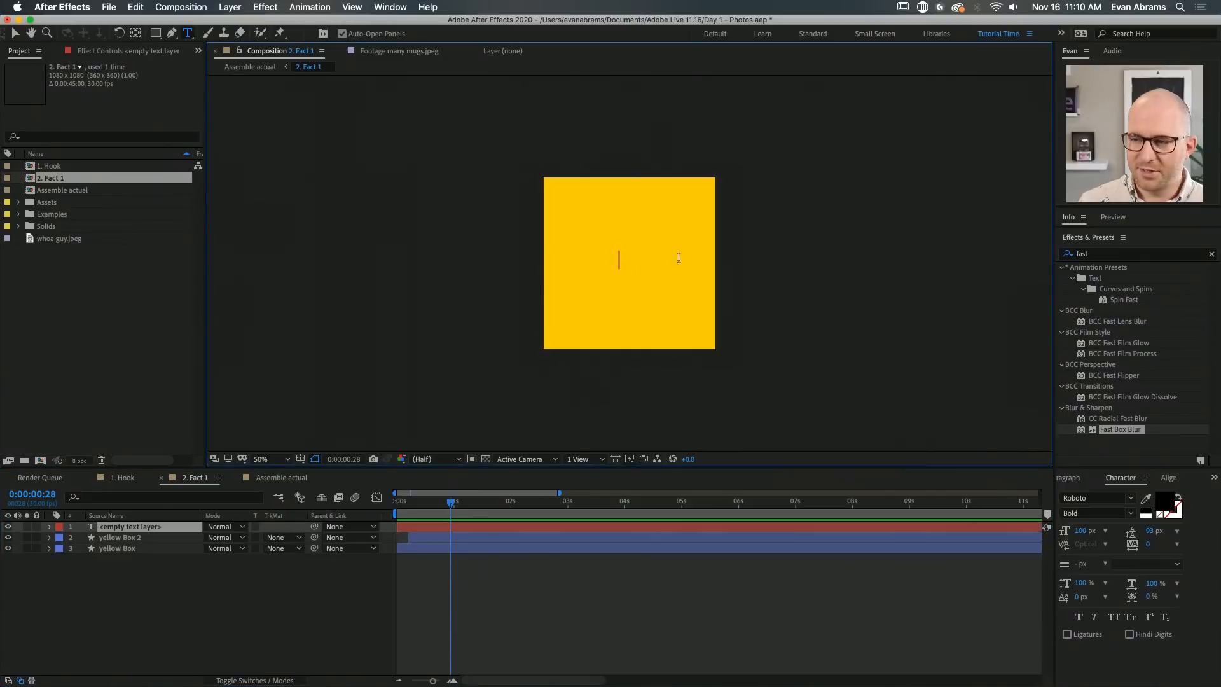
pyautogui.write('1.')
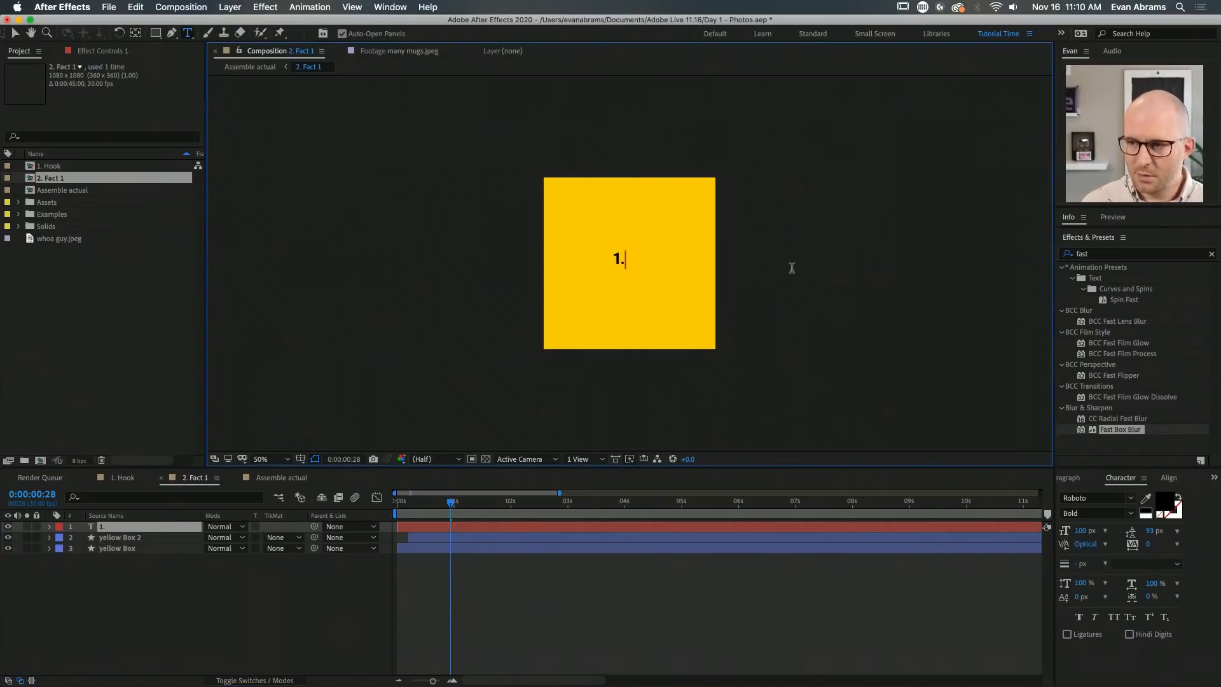
pyautogui.press('Escape')
pyautogui.press('v')
# Delete the period from the new text layer so it reads "1"
pyautogui.doubleClick(619, 263)
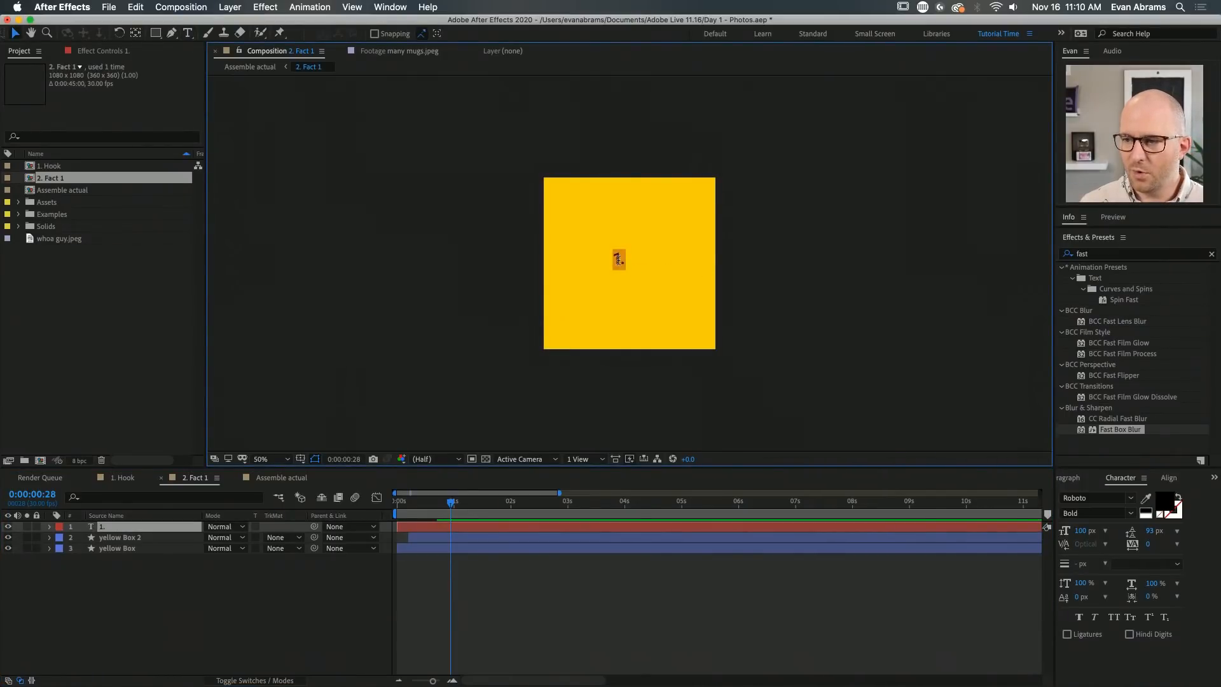
pyautogui.click(623, 262)
pyautogui.press('BackSpace')
pyautogui.press('Escape')
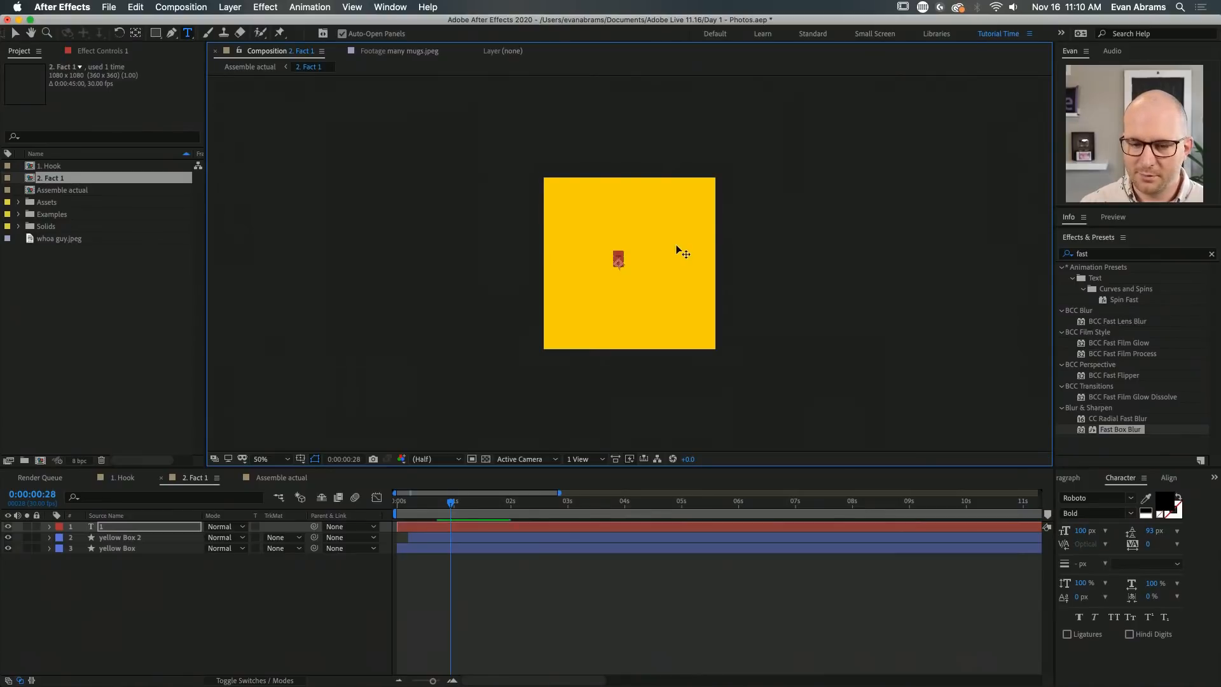
pyautogui.press('v')
pyautogui.click(518, 619)
# Set the font size of the 1 text layer to 820 px and move the number to the centre of the yellow box
pyautogui.click(526, 527)
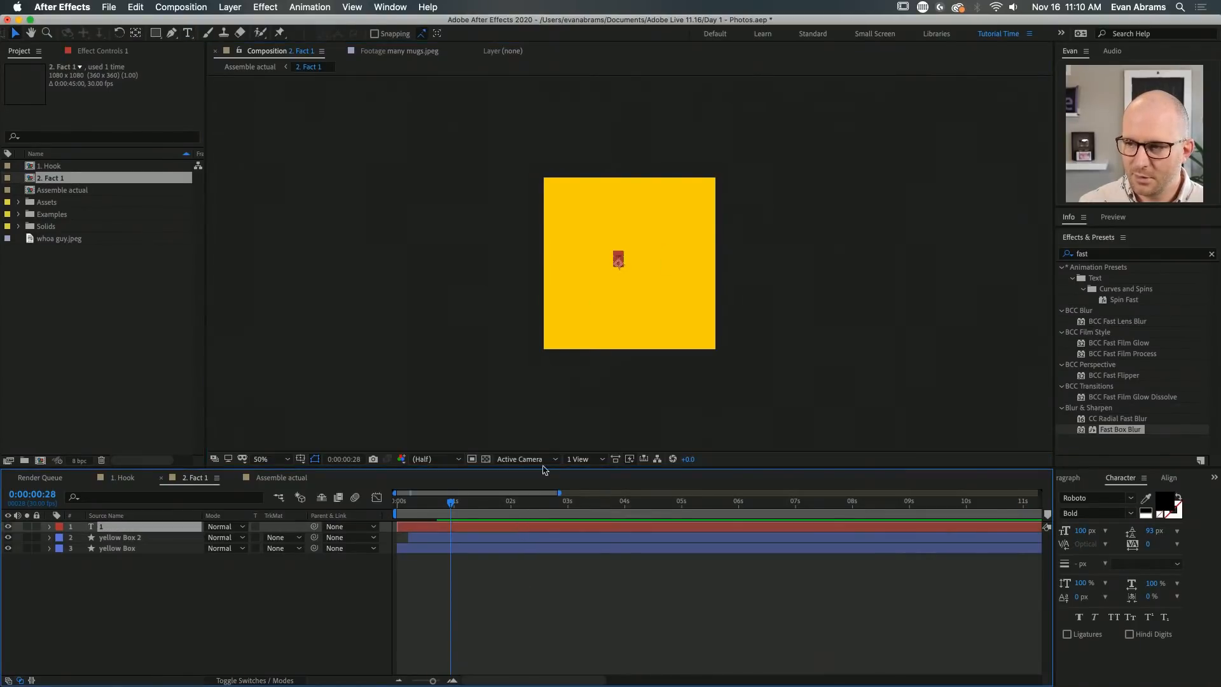
pyautogui.moveTo(1080, 530); pyautogui.dragTo(1122, 520)
pyautogui.moveTo(629, 225); pyautogui.dragTo(648, 264)
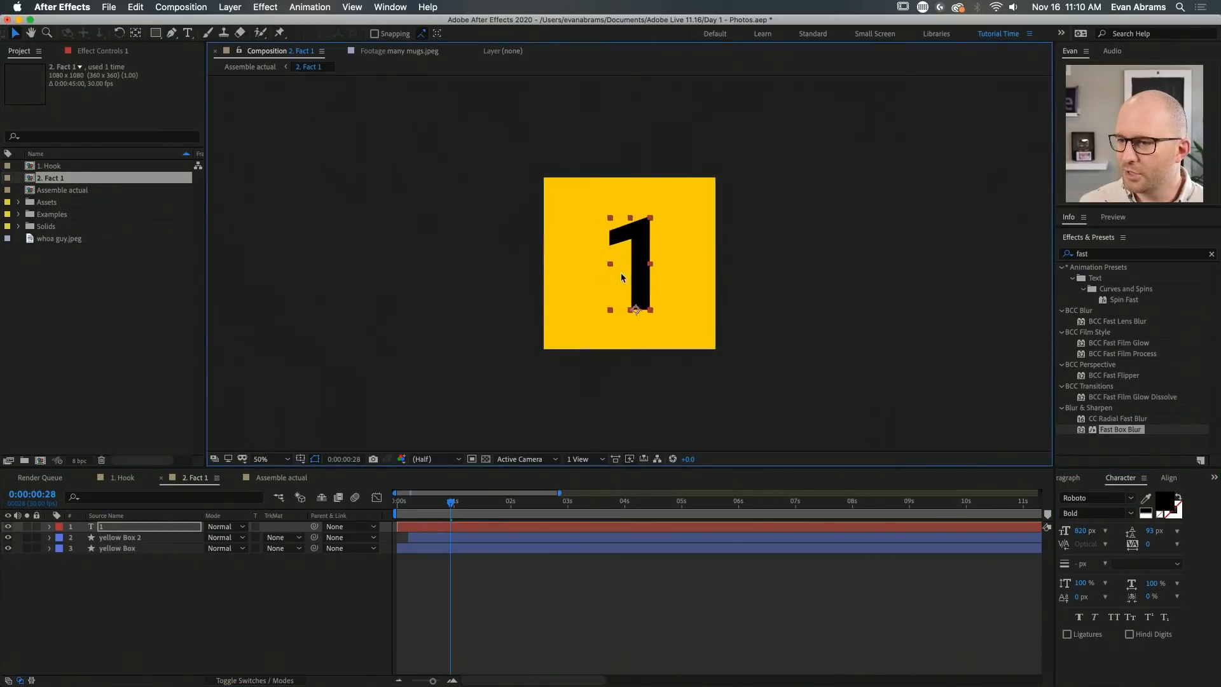
pyautogui.click(674, 572)
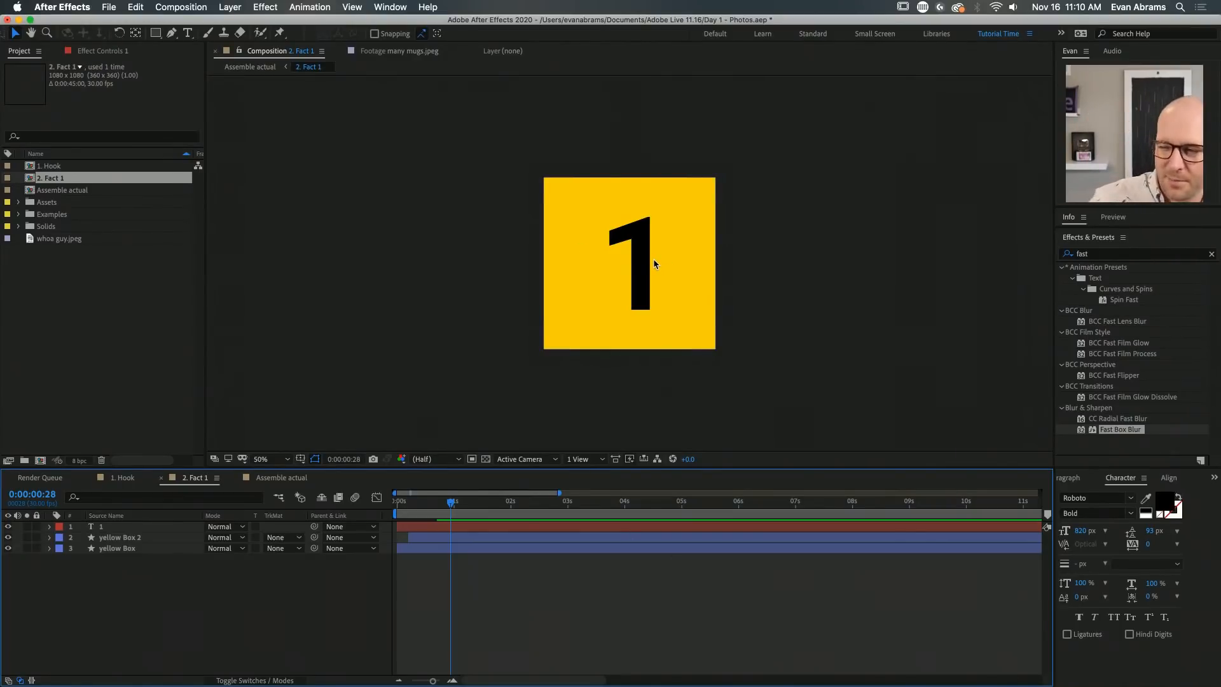
# Try adding a "#" in front of the 1, formatted as superscript with a font size of 330 px
pyautogui.doubleClick(639, 265)
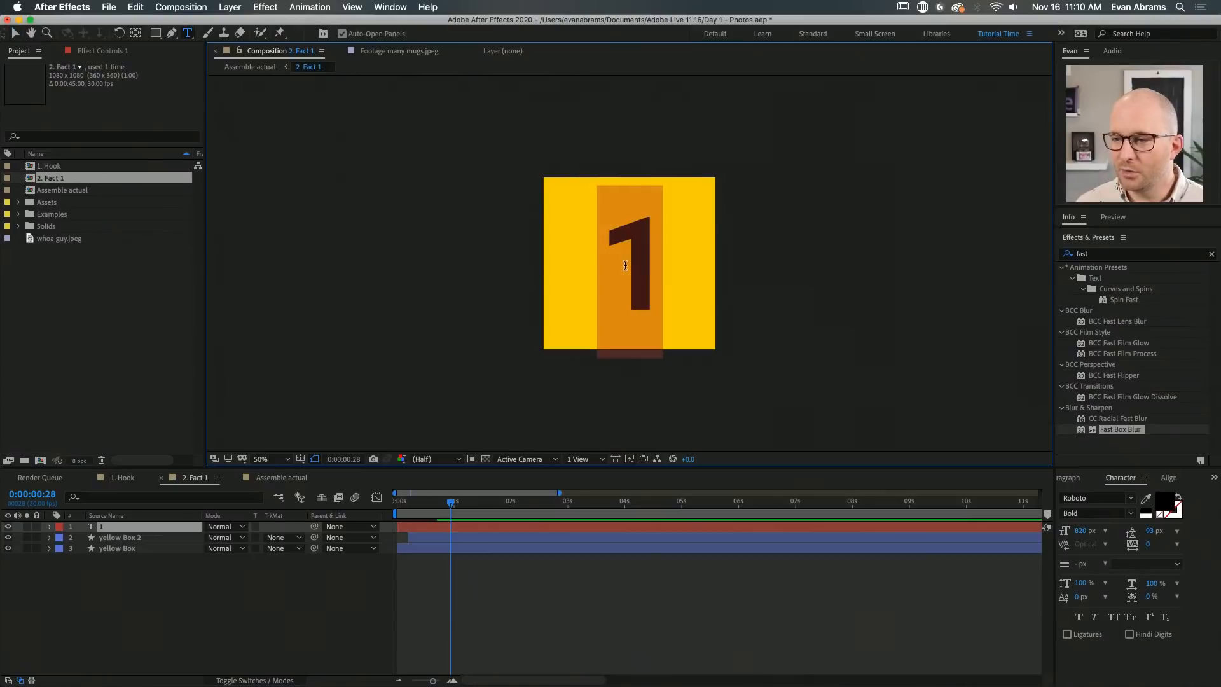
pyautogui.click(625, 265)
pyautogui.write('#')
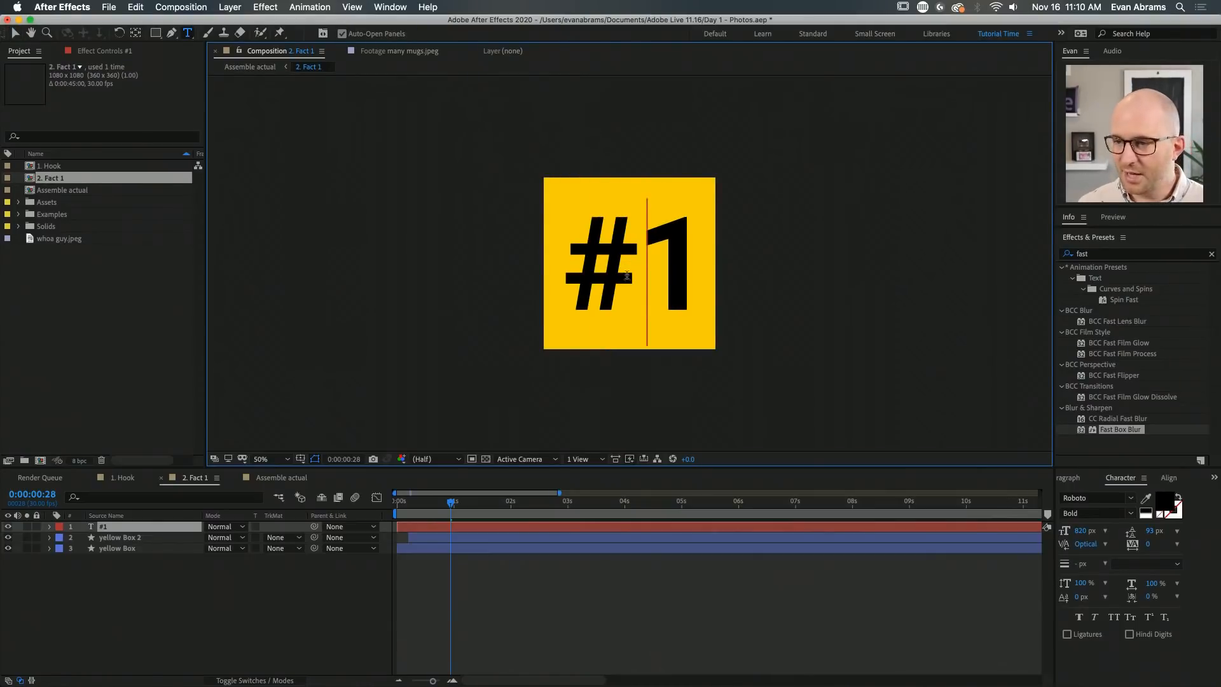
pyautogui.moveTo(620, 261); pyautogui.dragTo(586, 265)
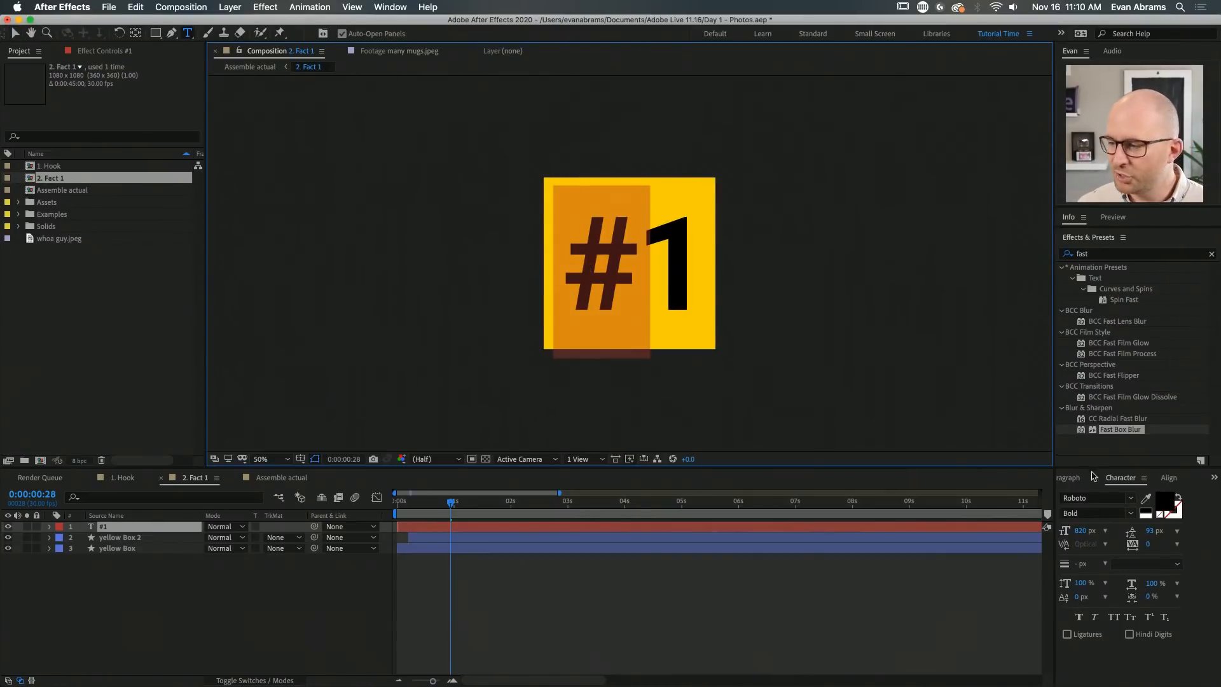
pyautogui.click(1148, 618)
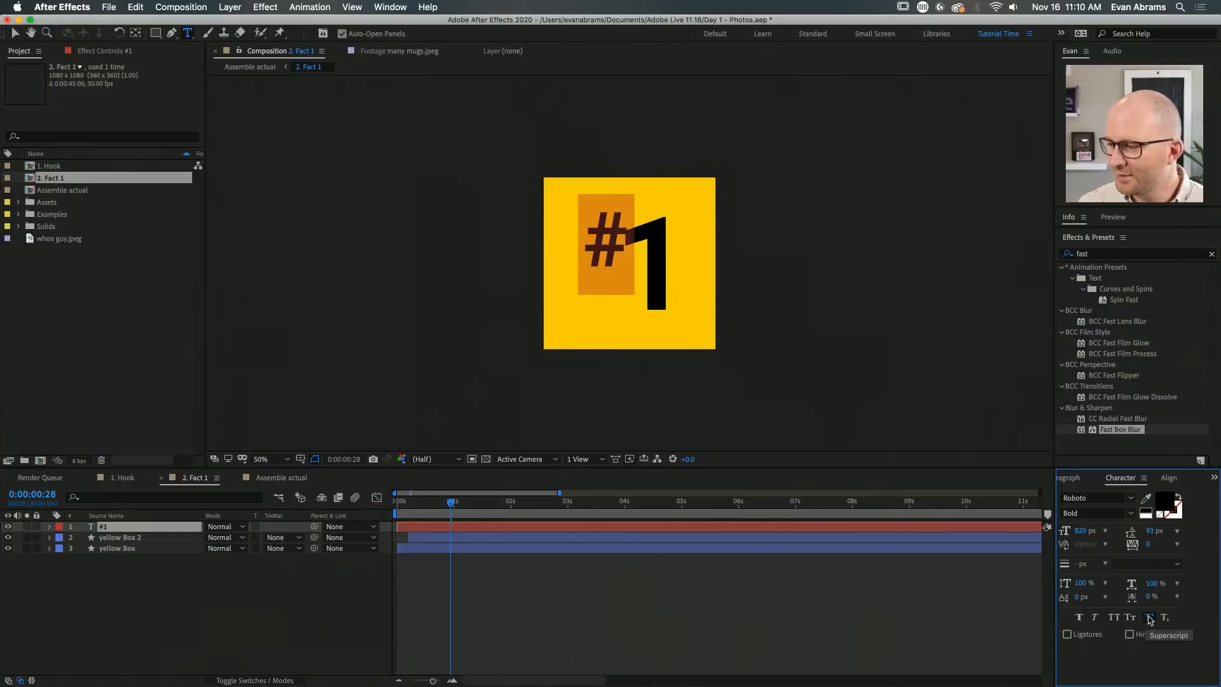
pyautogui.moveTo(1080, 530); pyautogui.dragTo(974, 534)
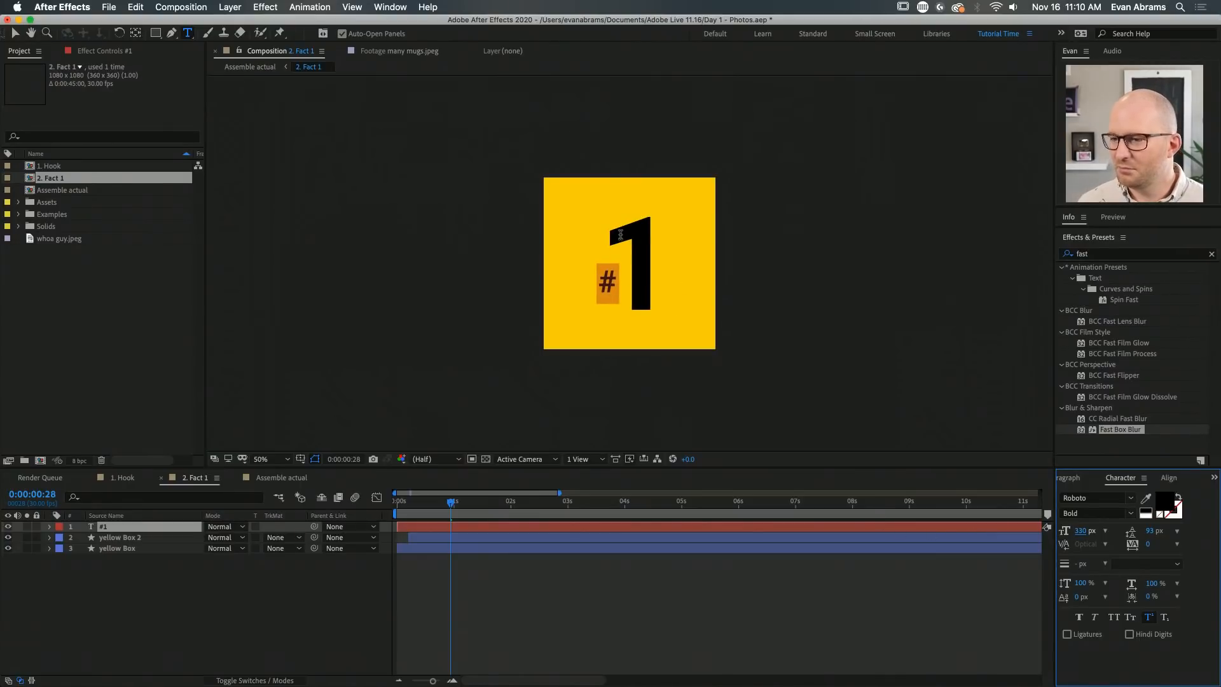
# Delete the "#" from the text layer, leaving only the 1
pyautogui.click(618, 281)
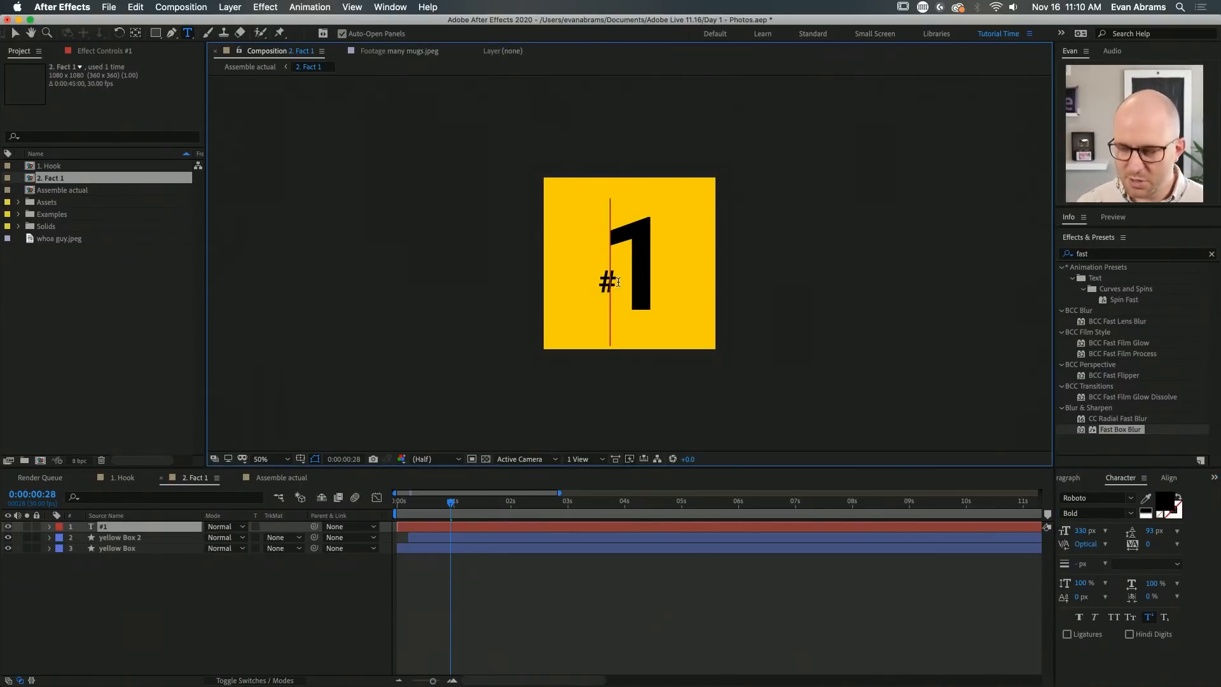
pyautogui.press('BackSpace')
pyautogui.press('Escape')
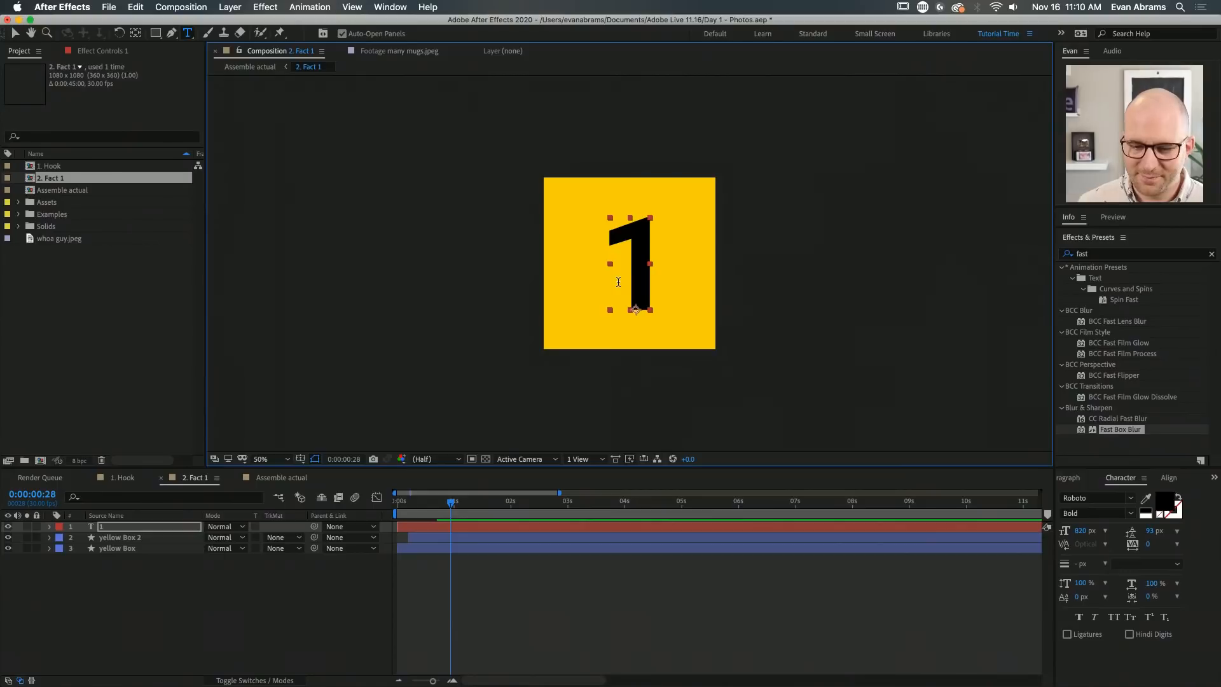
pyautogui.click(489, 612)
pyautogui.press('v')
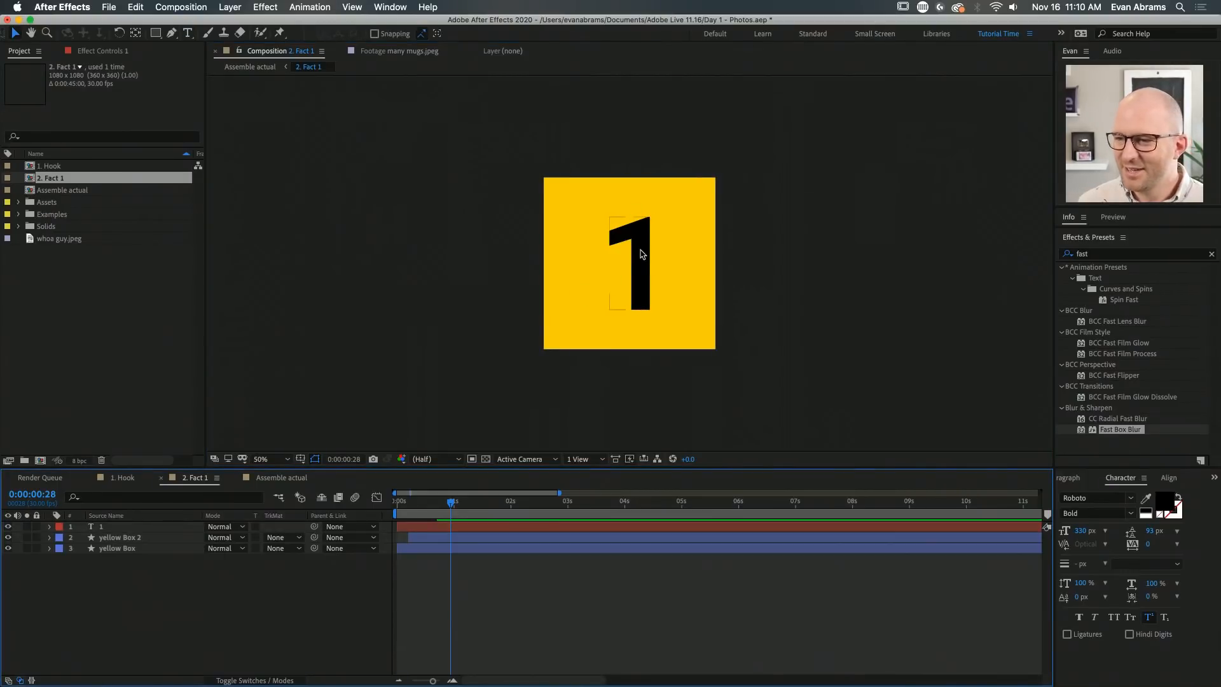
# Turn on the transparency grid and preview the opening of 2. Fact 1 with the number over the boxes
pyautogui.click(641, 254)
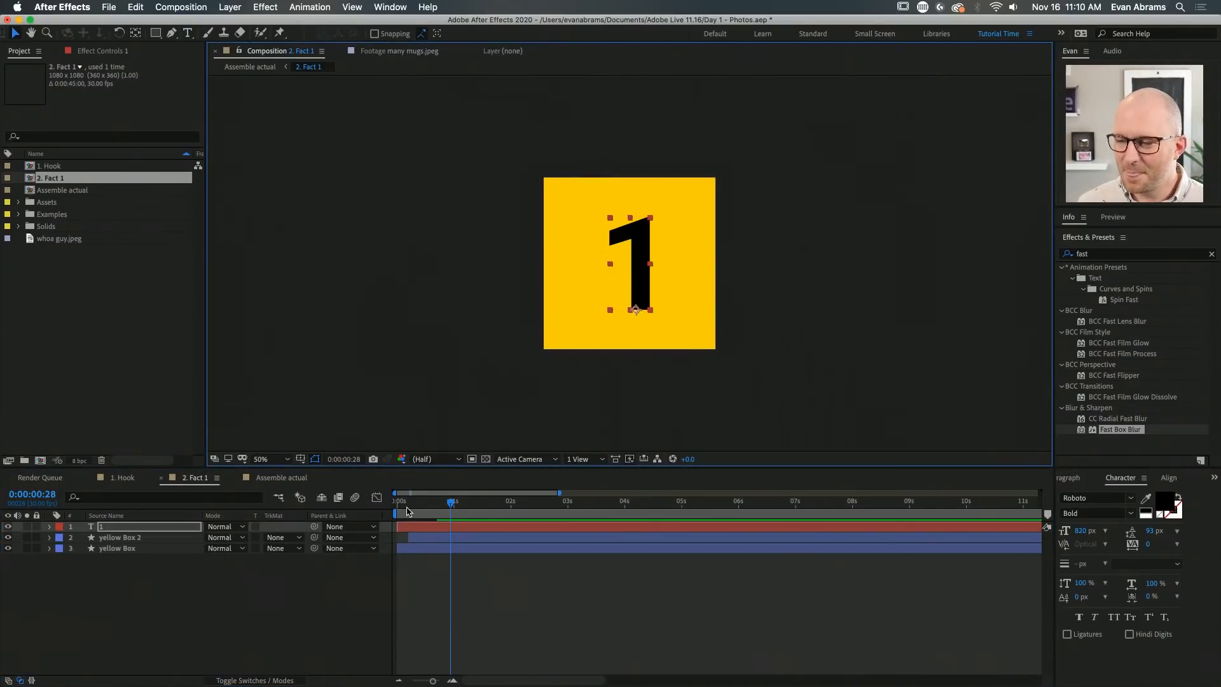
pyautogui.press('space')
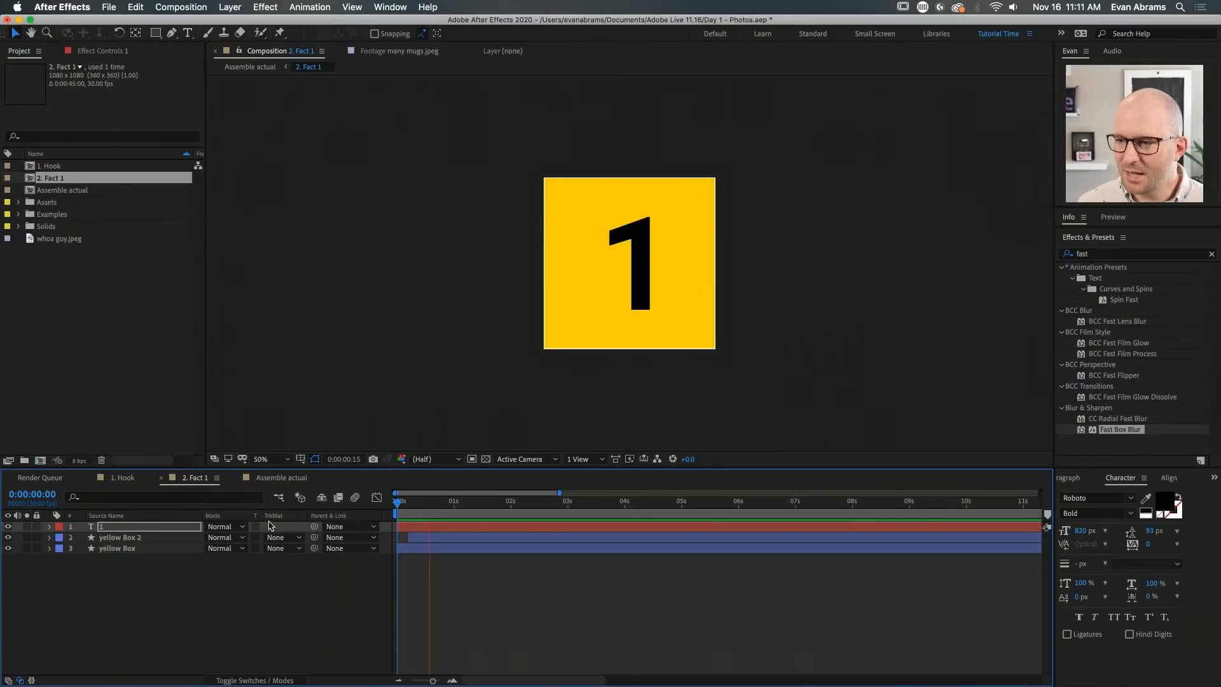
pyautogui.press('space')
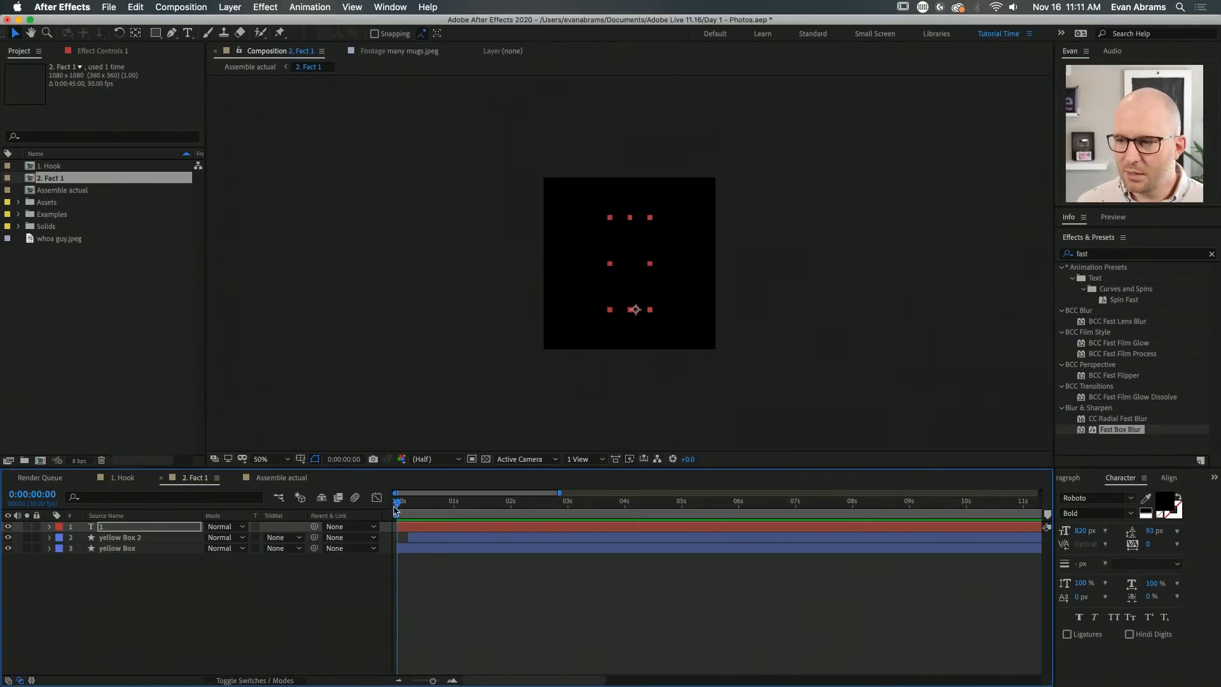
pyautogui.moveTo(394, 509); pyautogui.dragTo(395, 509)
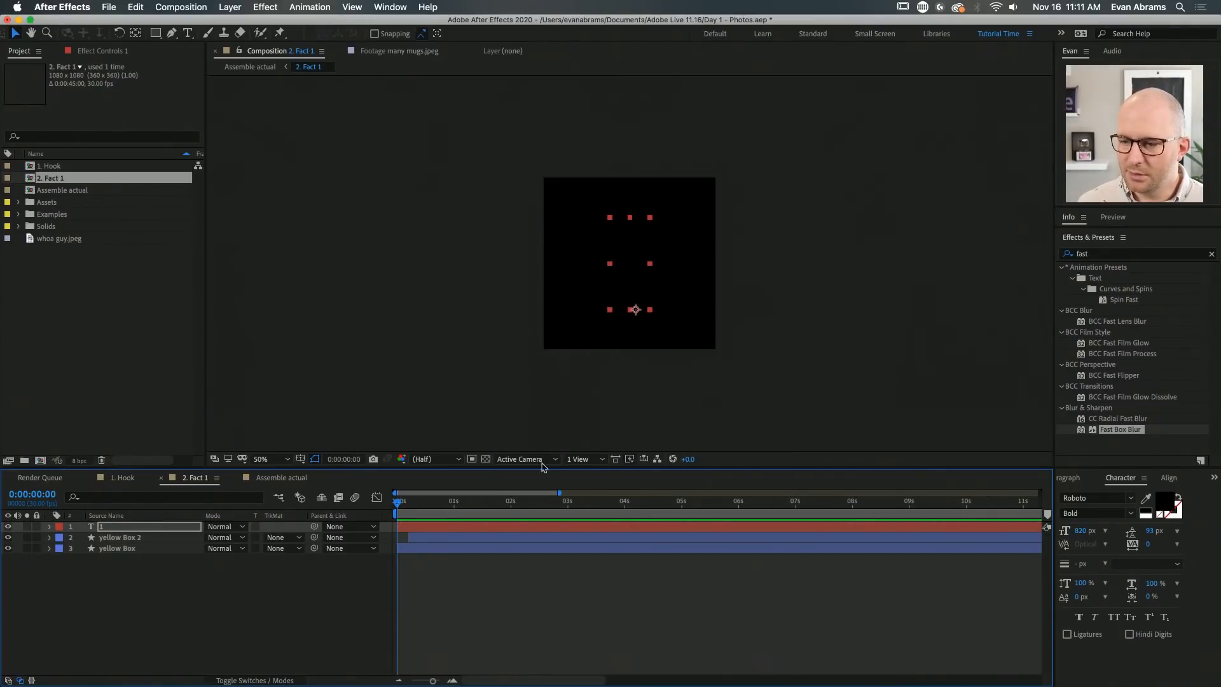
pyautogui.click(485, 459)
pyautogui.press('space')
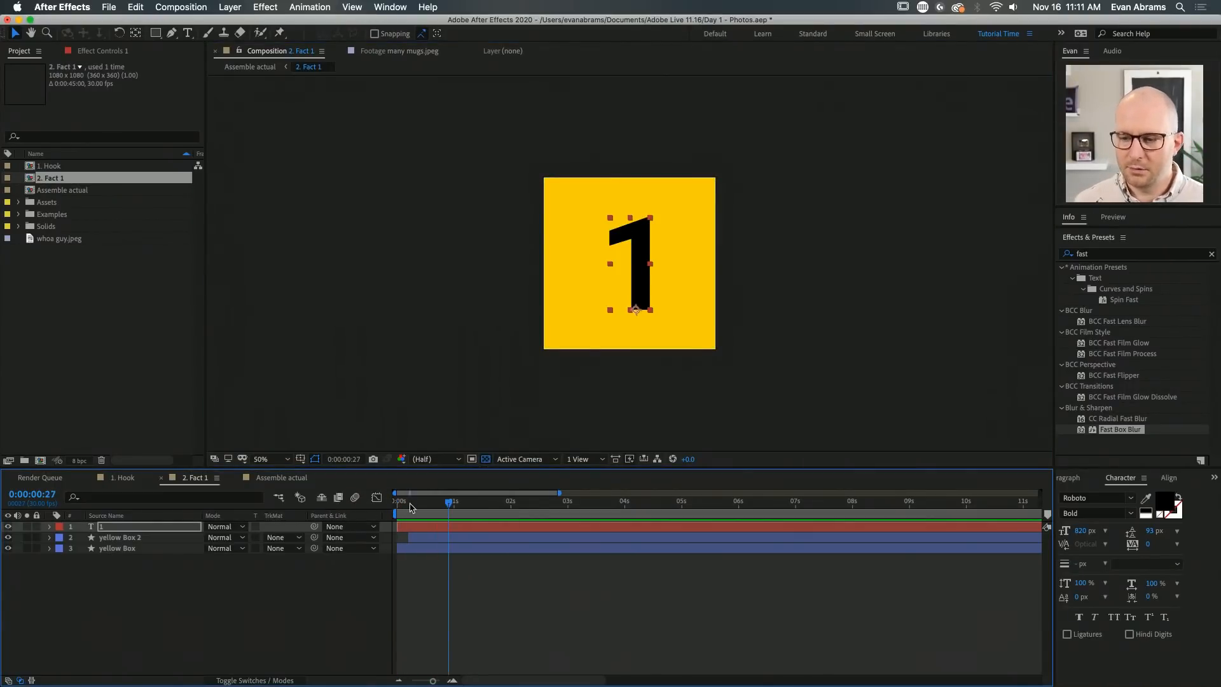
pyautogui.press('space')
pyautogui.press('space')
pyautogui.press('space')
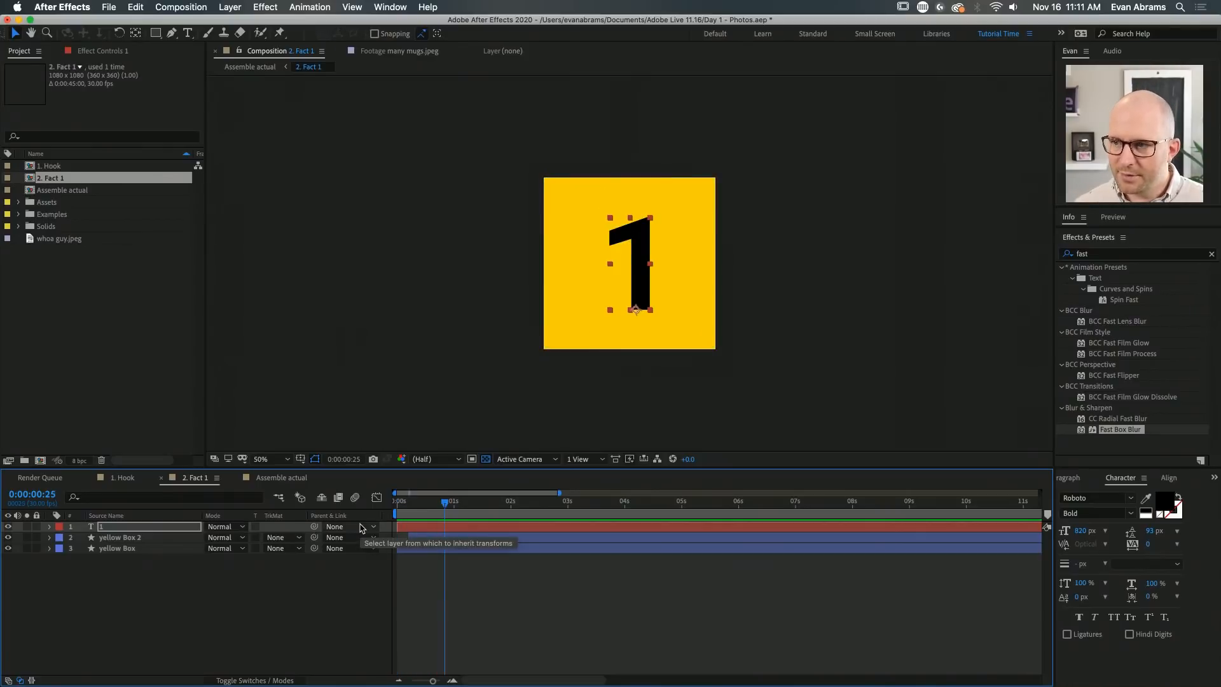
# Find the Set Matte effect and apply it to the 1 text layer
pyautogui.click(432, 537)
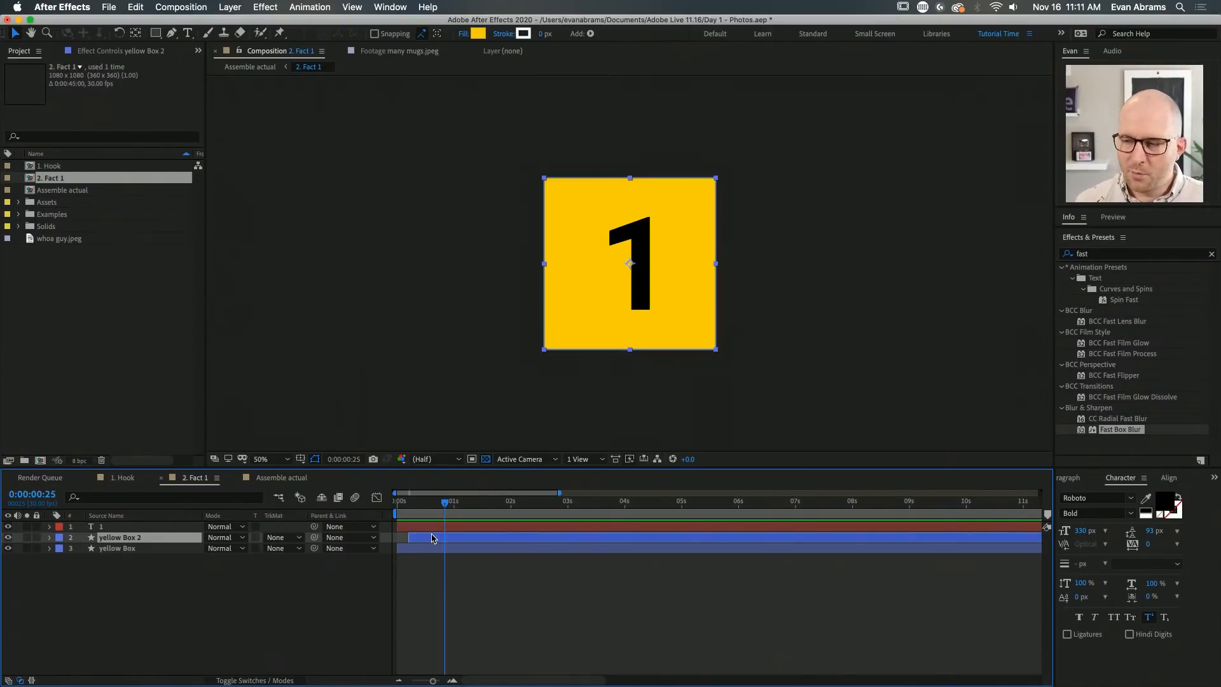
pyautogui.click(502, 591)
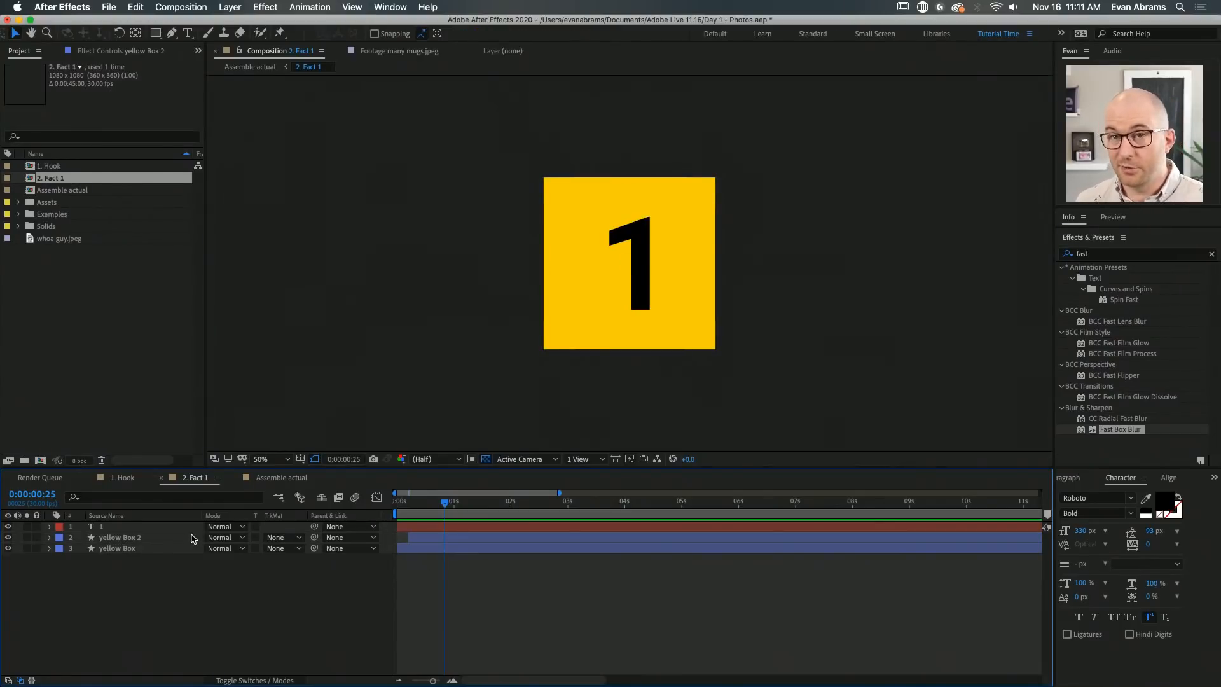
pyautogui.click(638, 299)
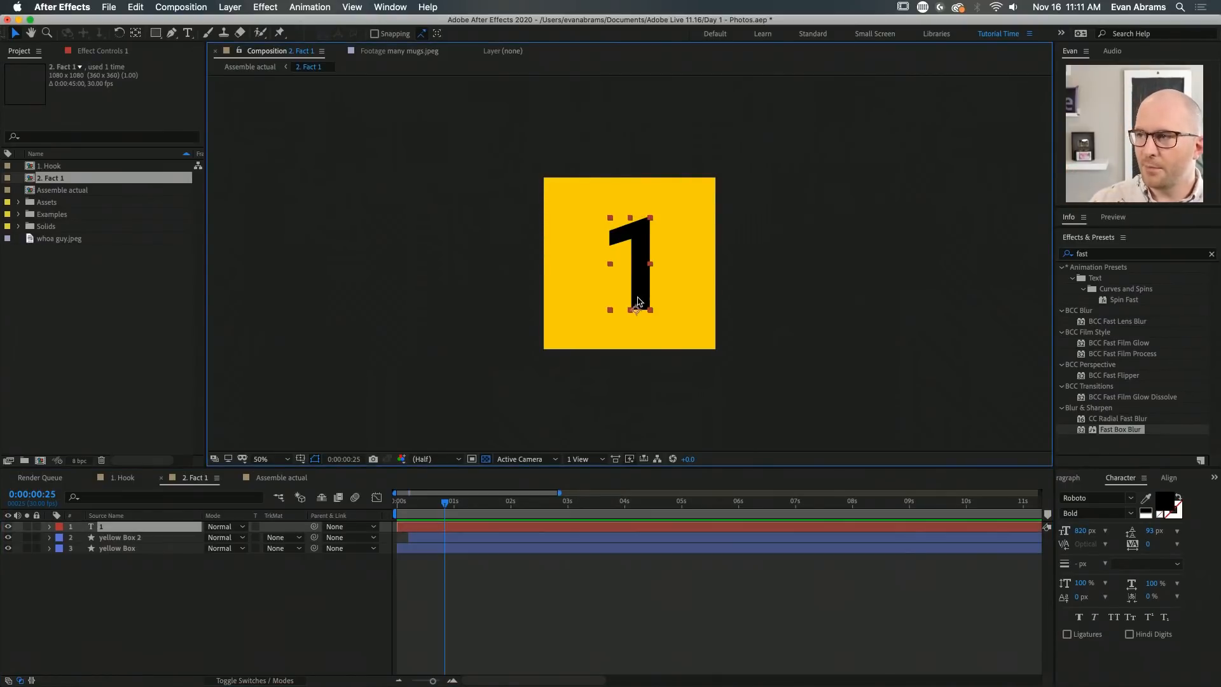
pyautogui.click(1117, 254)
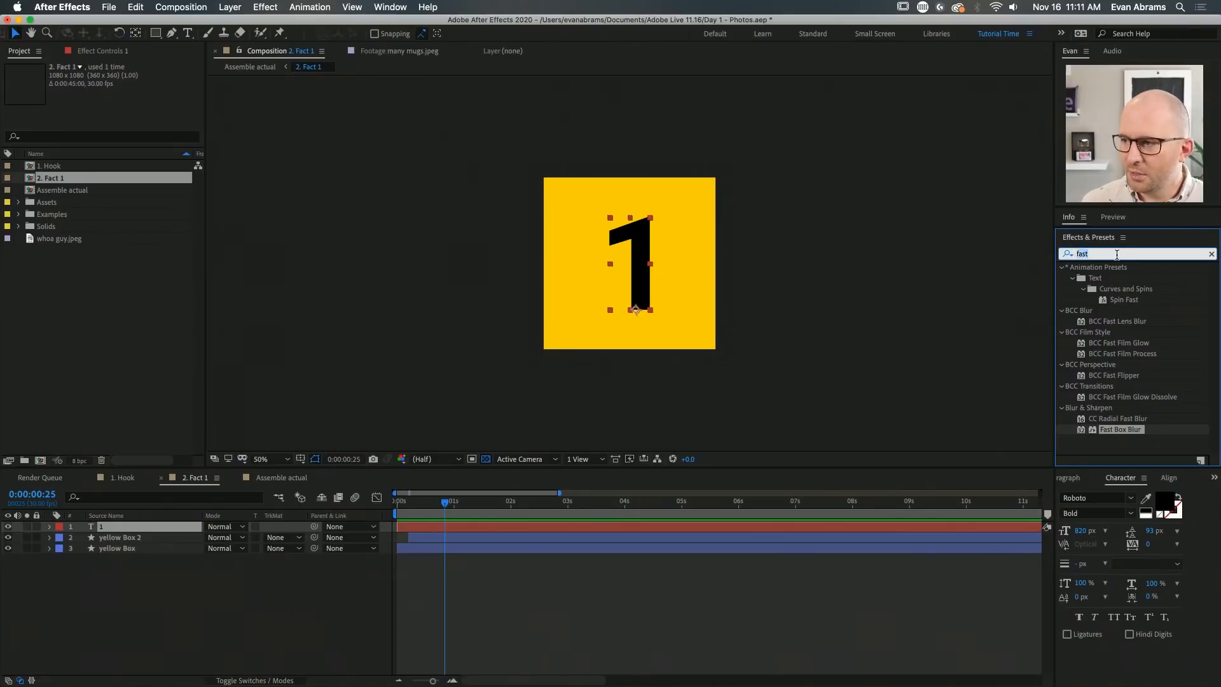
pyautogui.write('set matte')
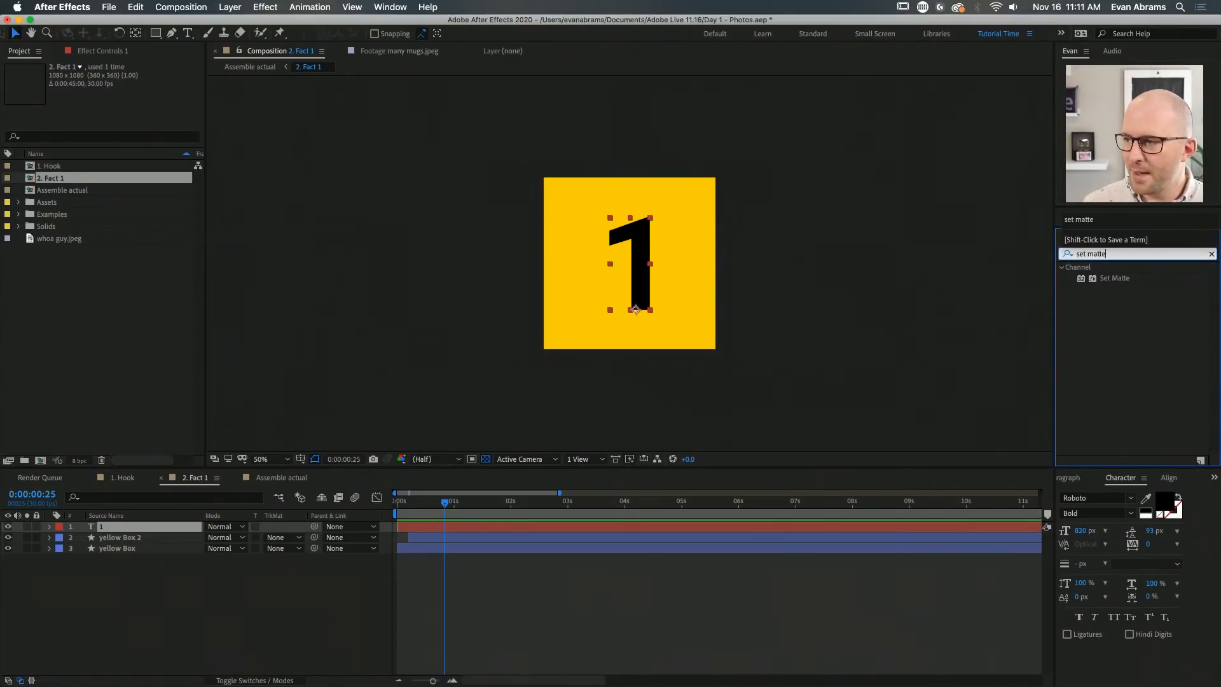
pyautogui.moveTo(1124, 276); pyautogui.dragTo(428, 530)
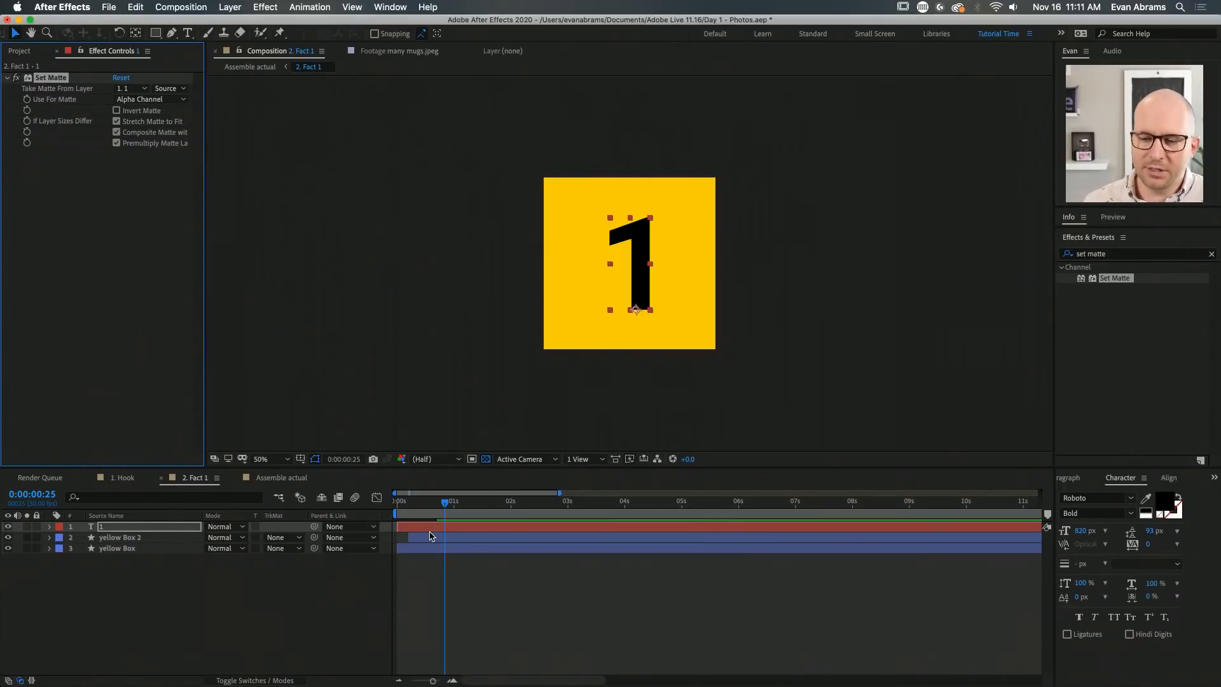
pyautogui.click(138, 530)
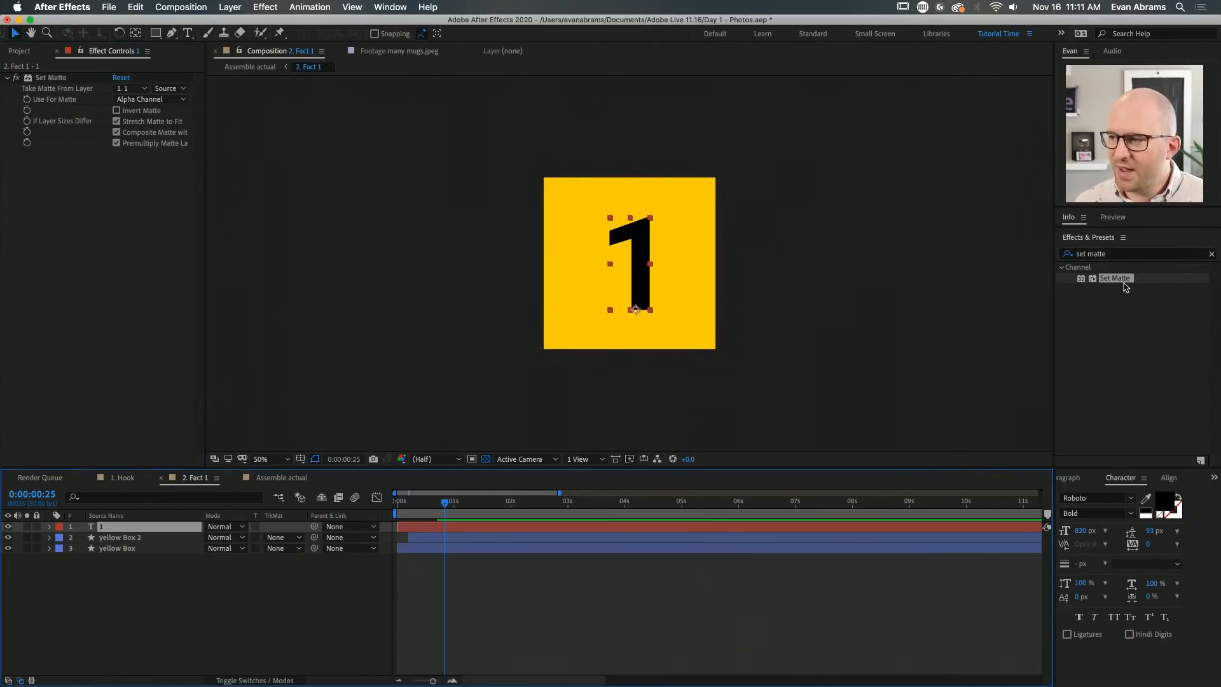
# Make the Set Matte effect on the number take its matte from the yellow Box 2 layer
pyautogui.click(63, 82)
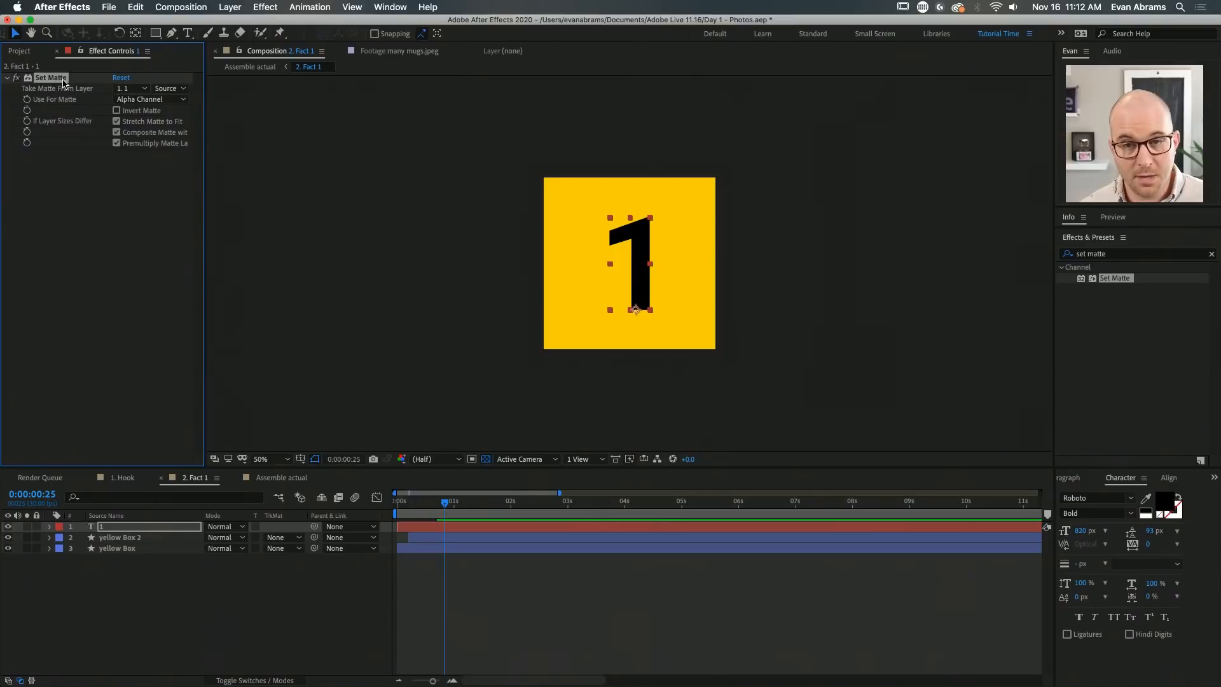
pyautogui.click(129, 90)
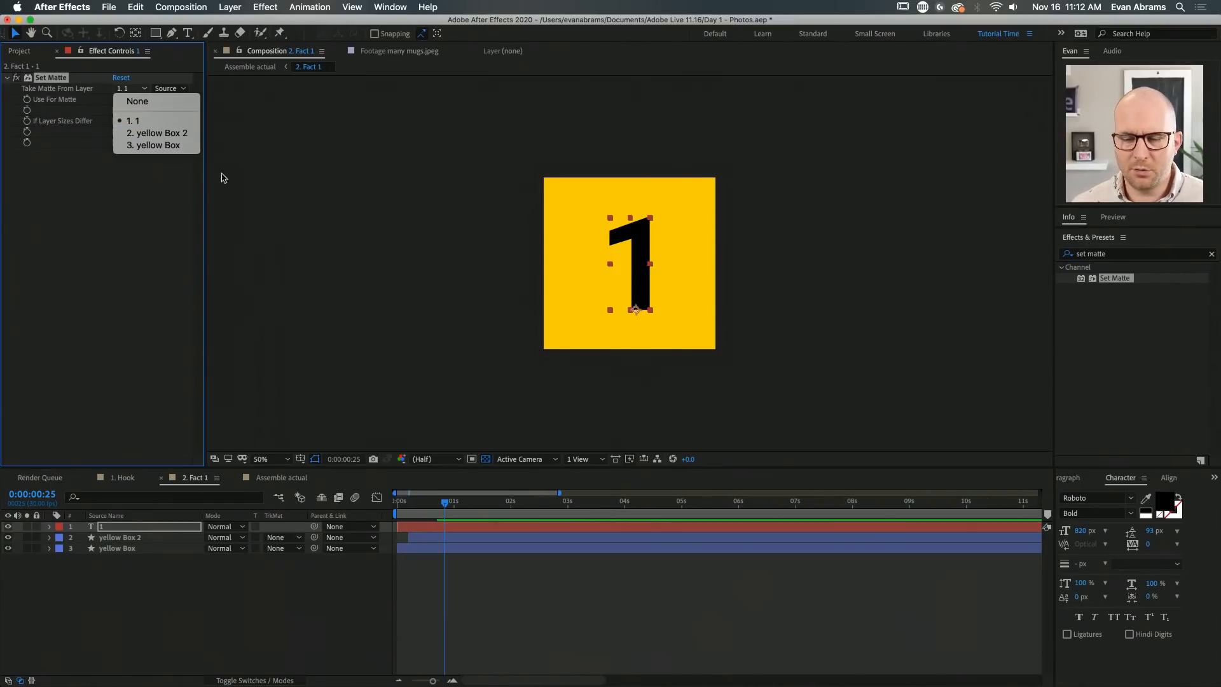
pyautogui.click(162, 136)
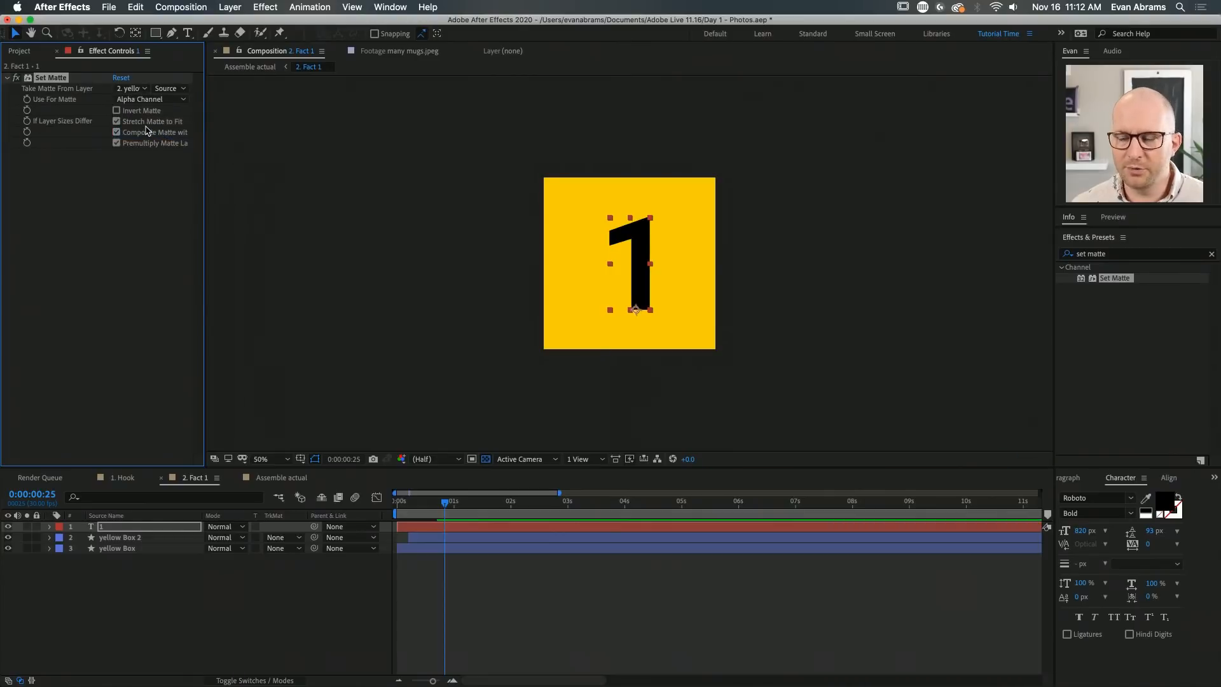
# Rename the upper shape layer to "yellow Box" and the bottom one to "White Box"
pyautogui.click(129, 538)
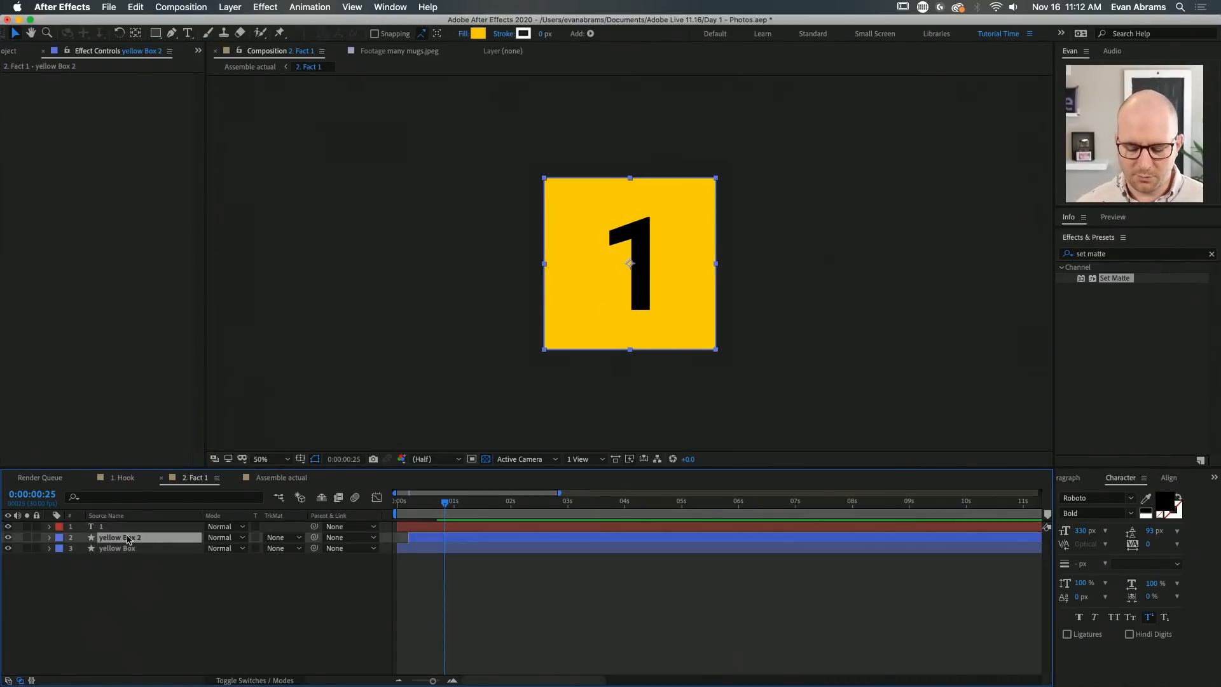
pyautogui.press('Return')
pyautogui.write('yellow')
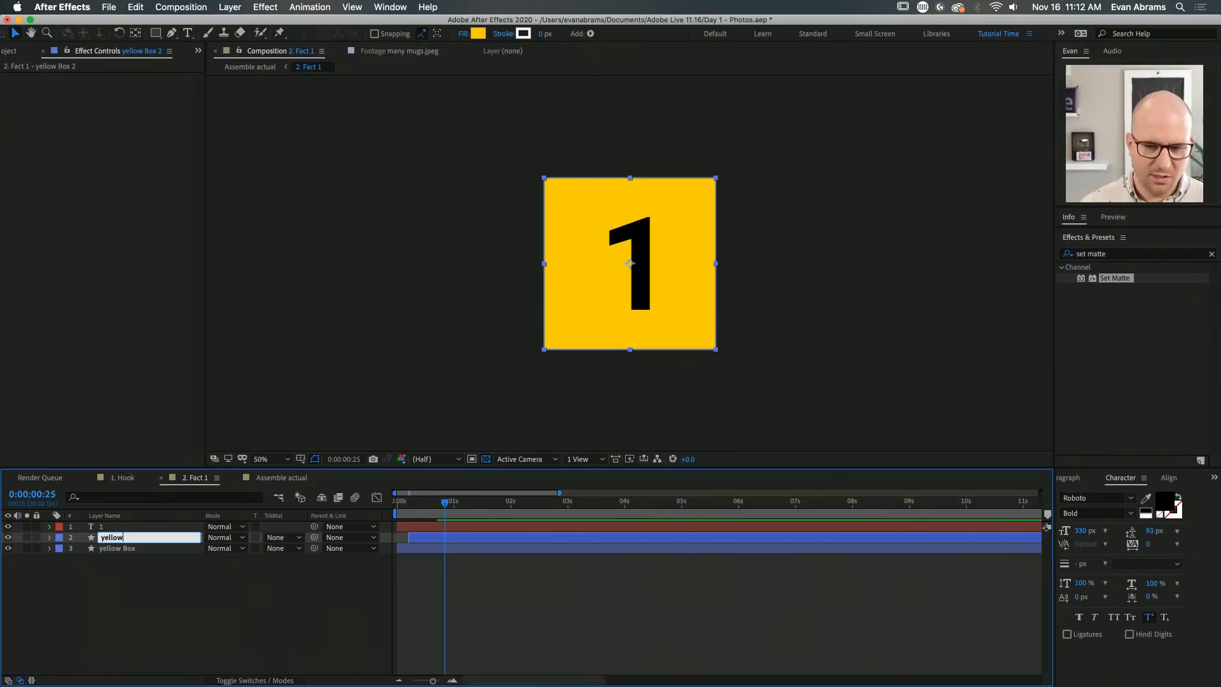
pyautogui.write(' Box')
pyautogui.press('Return')
pyautogui.click(190, 549)
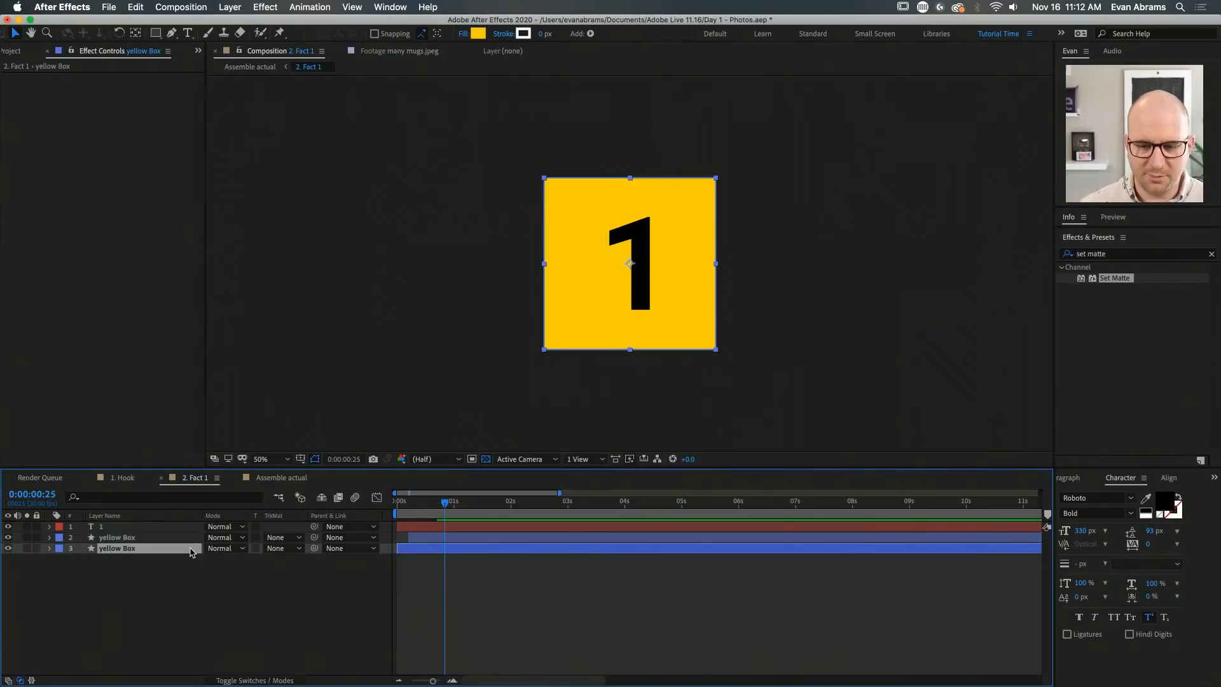
pyautogui.press('Return')
pyautogui.write('White Box')
pyautogui.press('Return')
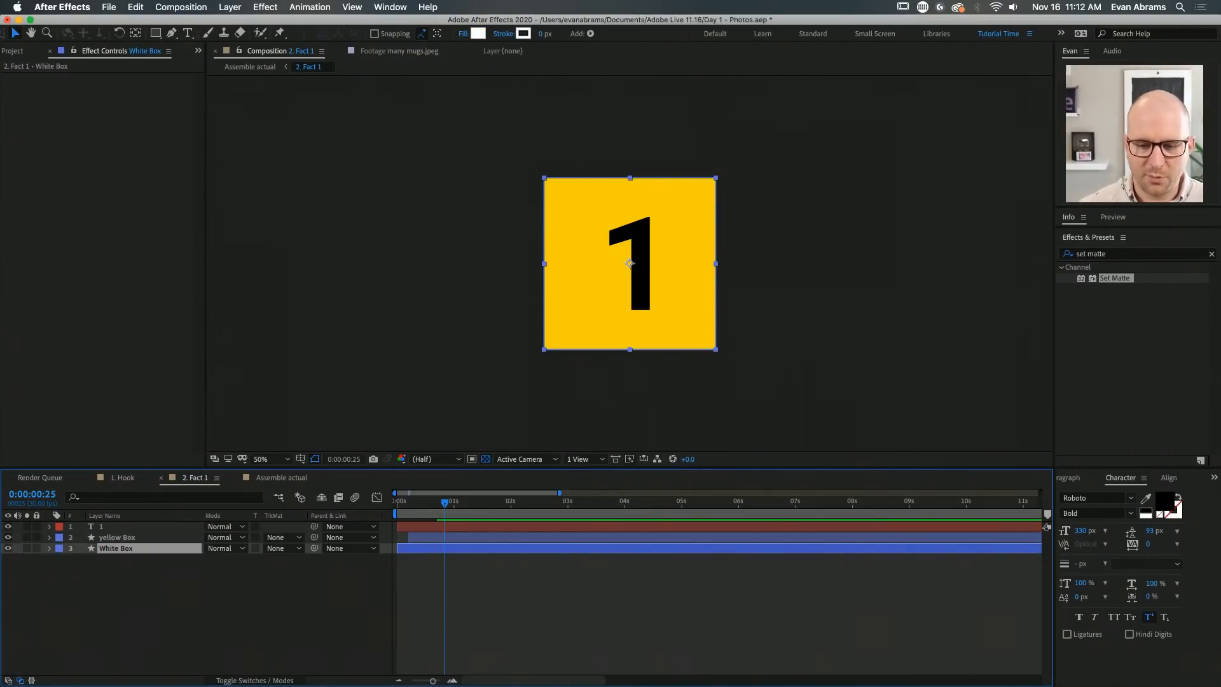
# Check the matte source choices on the 1 text layer and keep yellow Box selected as the matte layer
pyautogui.click(400, 526)
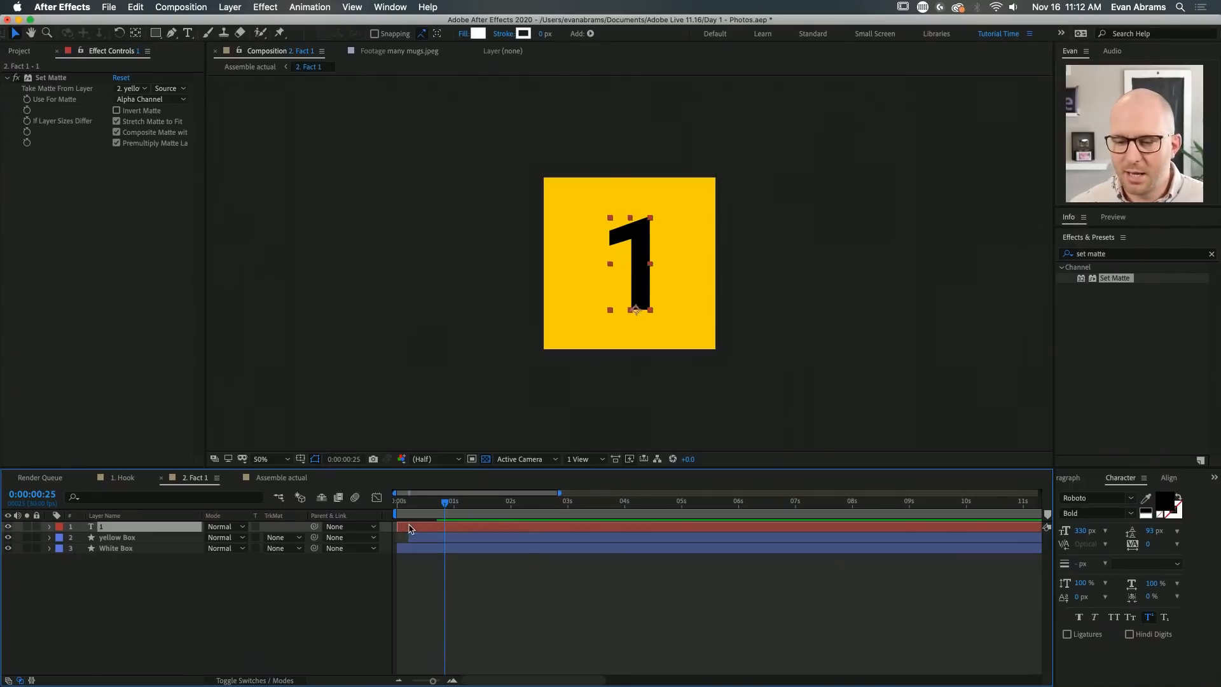
pyautogui.click(128, 89)
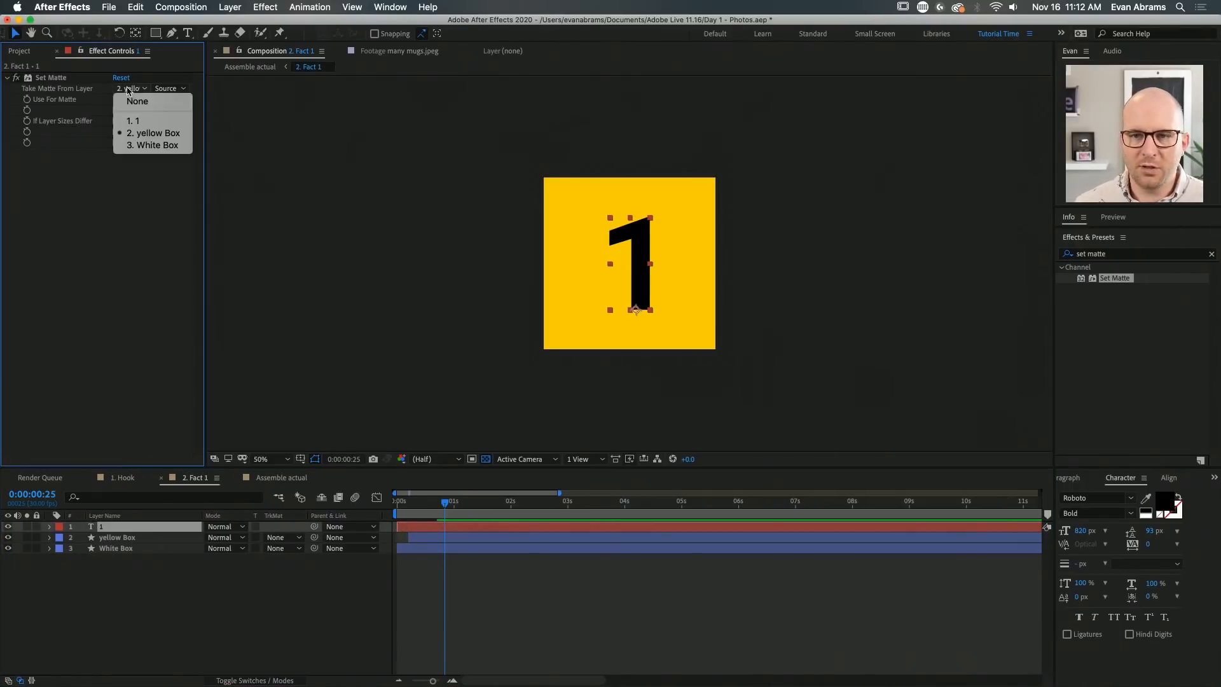
pyautogui.click(152, 133)
pyautogui.click(280, 629)
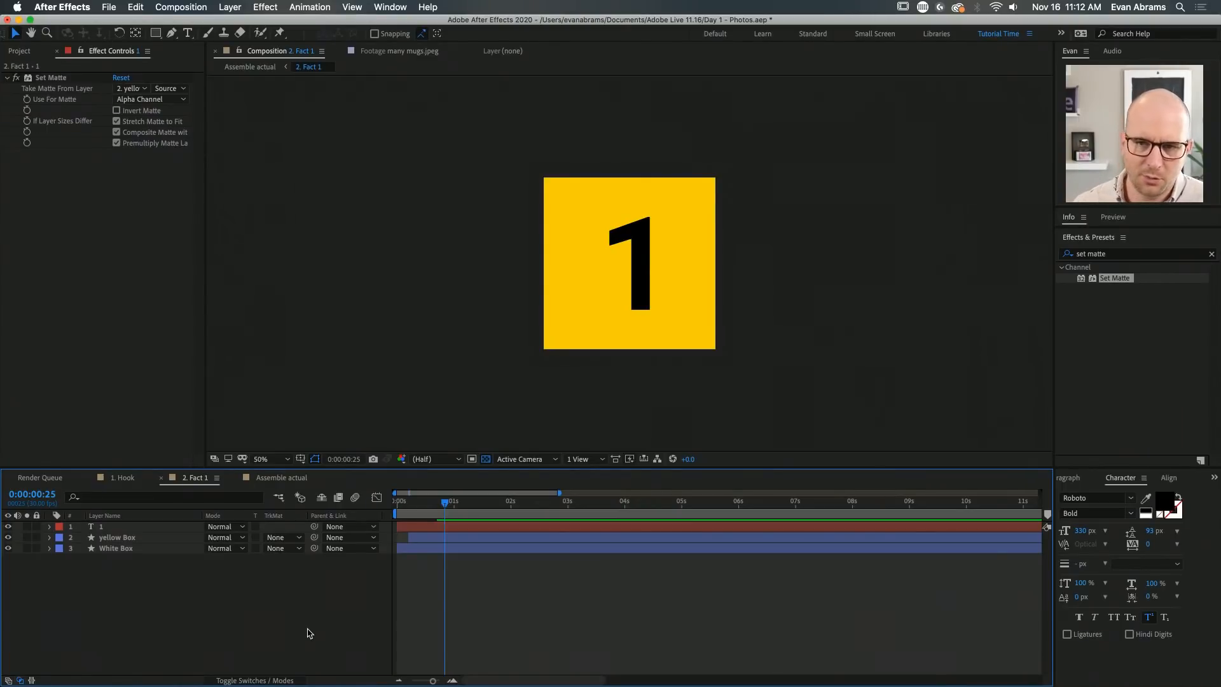
# Inspect the matted number against the growing yellow box at frame 7 and preview the opening of 2. Fact 1
pyautogui.moveTo(409, 516); pyautogui.dragTo(411, 521)
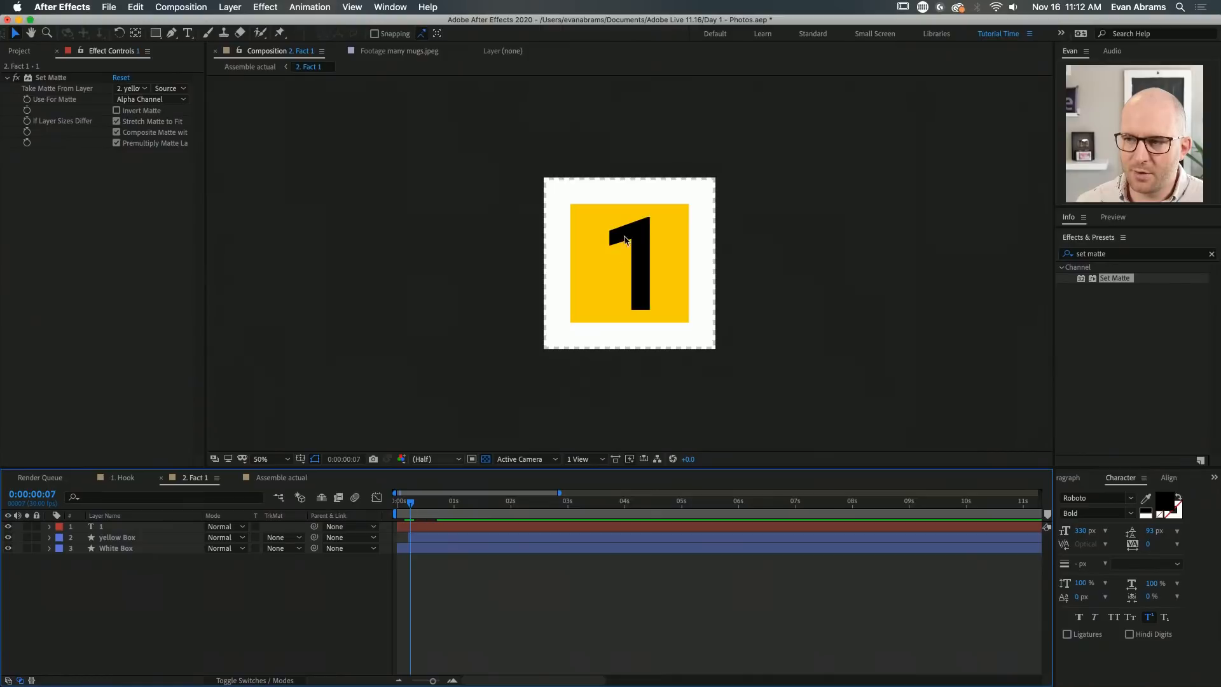
pyautogui.press('=')
pyautogui.press('=')
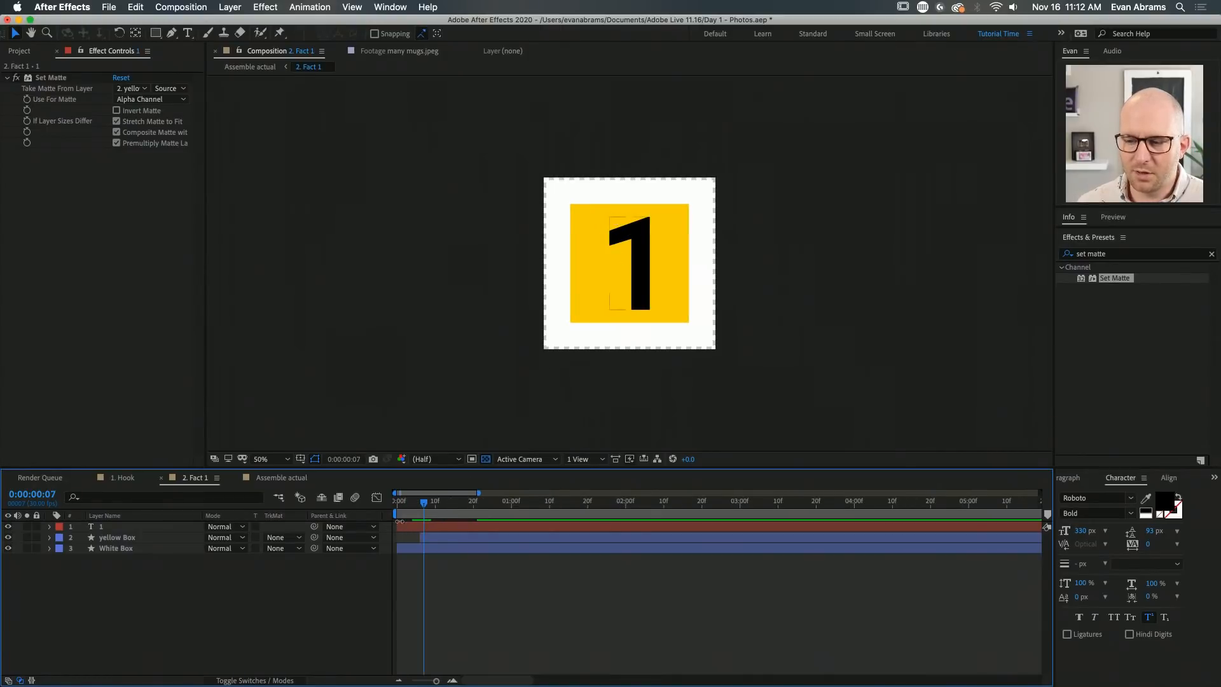
pyautogui.moveTo(624, 290); pyautogui.dragTo(676, 229)
pyautogui.press('super+z')
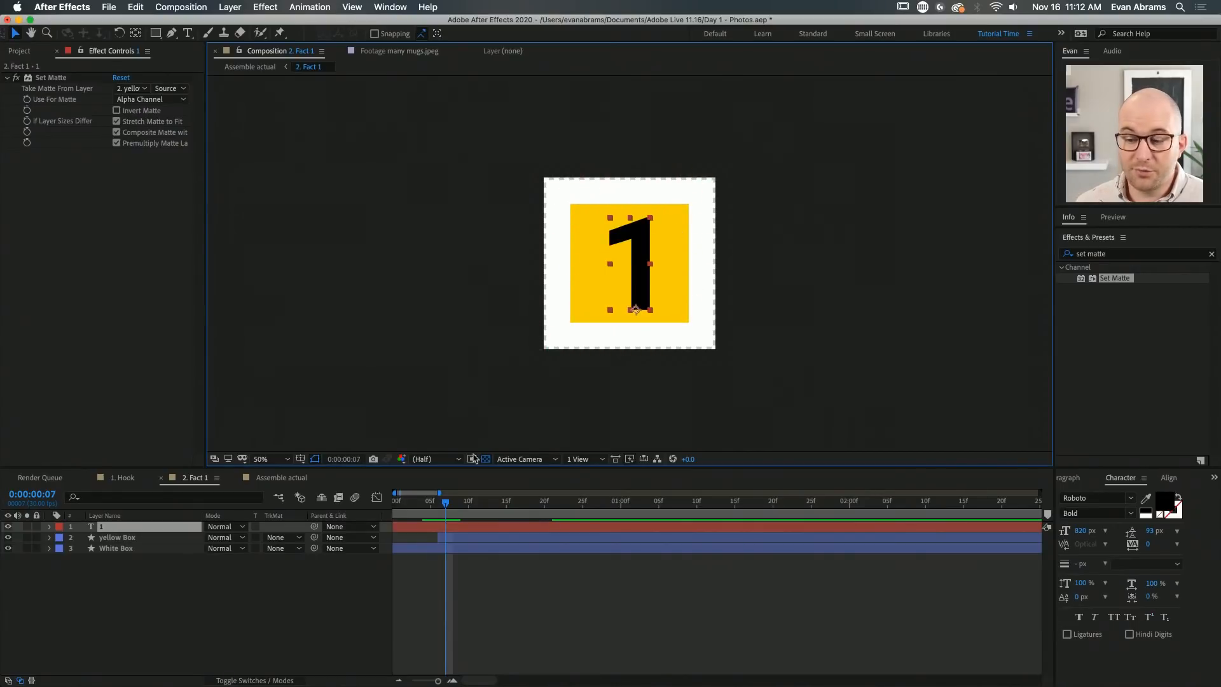
pyautogui.click(467, 575)
pyautogui.press('space')
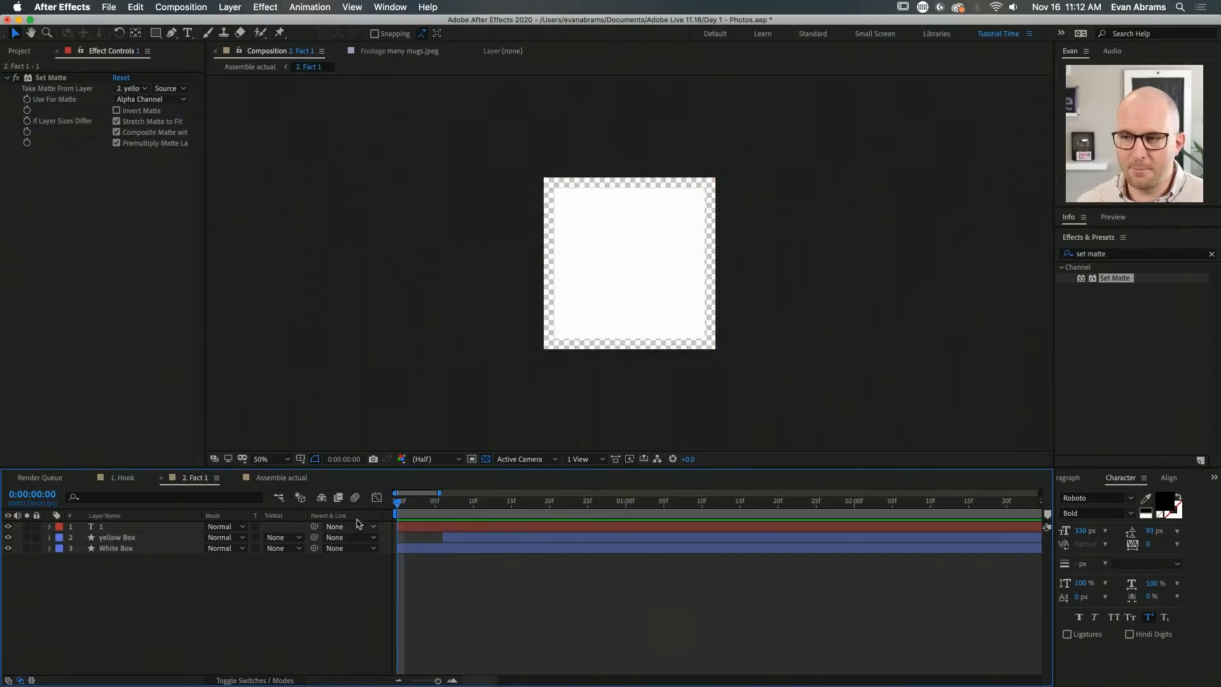
# Scale up the number 1 so it fills most of the yellow box's height and recentre it
pyautogui.click(636, 242)
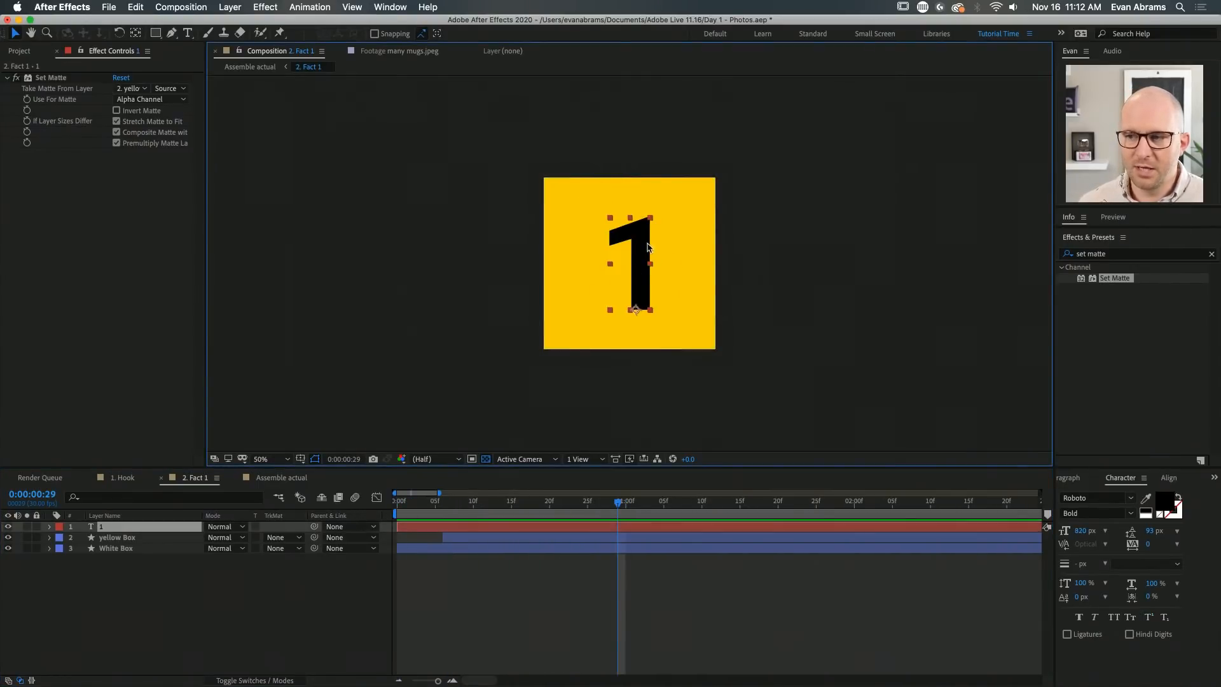
pyautogui.moveTo(630, 218); pyautogui.dragTo(628, 181)
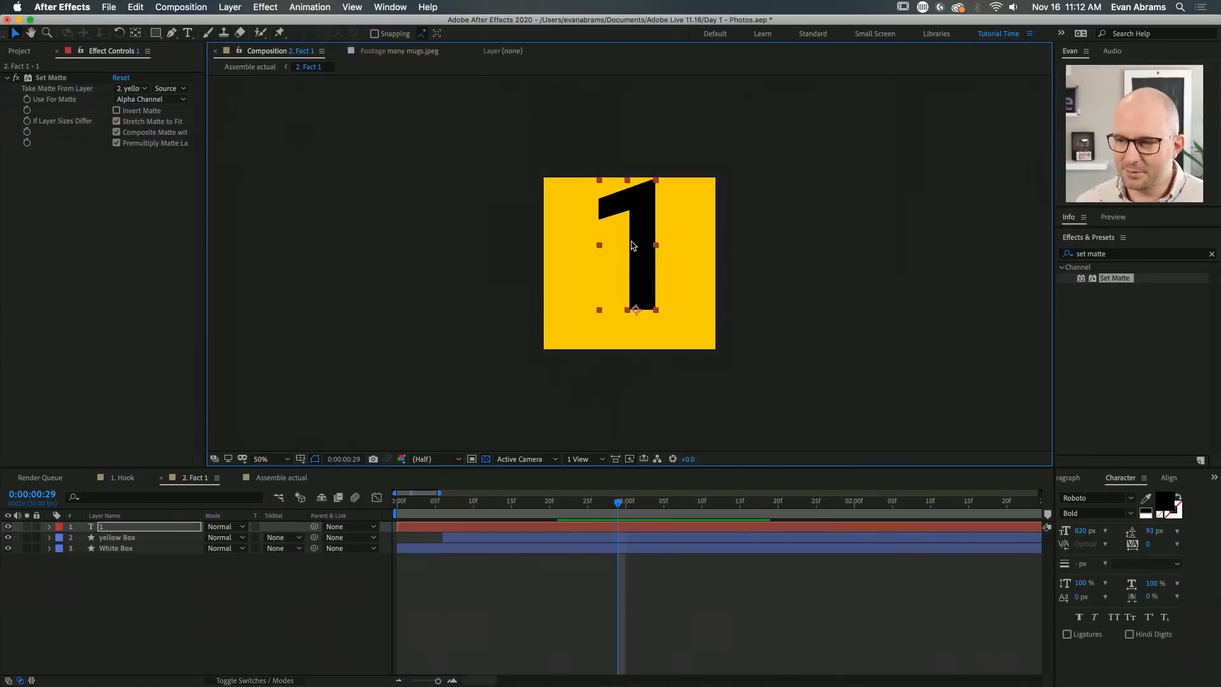
pyautogui.moveTo(633, 270); pyautogui.dragTo(635, 288)
pyautogui.click(639, 570)
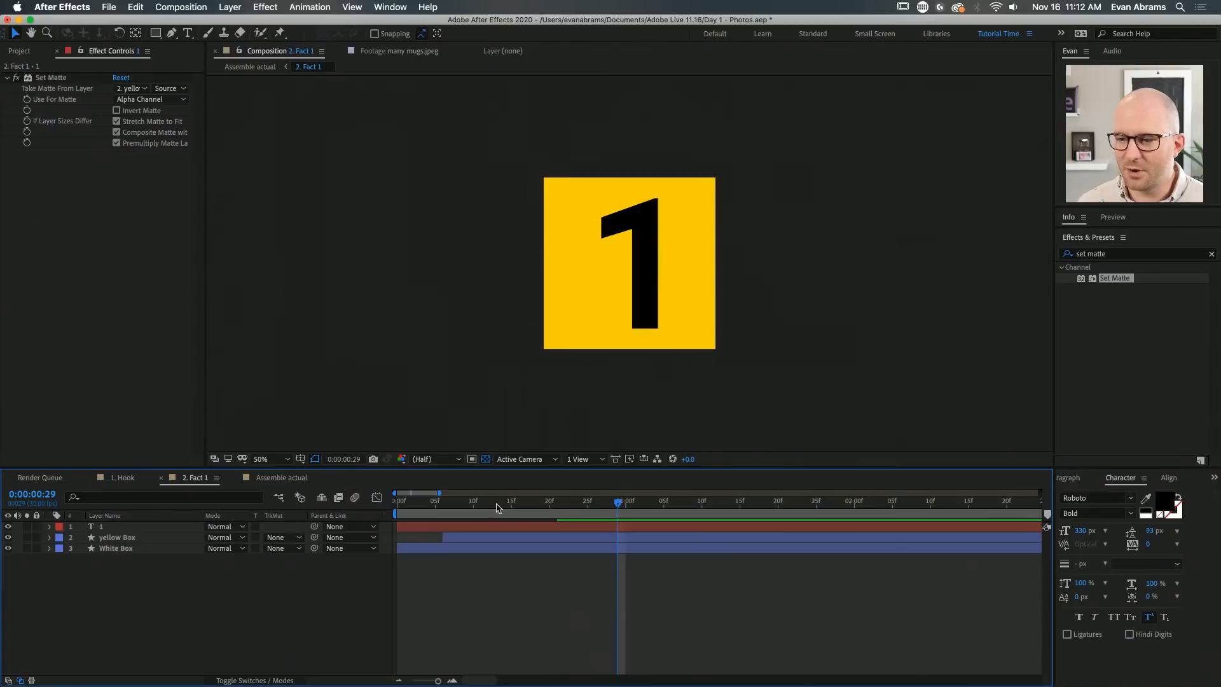
# Preview the opening with the enlarged number and scrub back to frame 1 with the 1 text layer selected
pyautogui.press('space')
pyautogui.press('space')
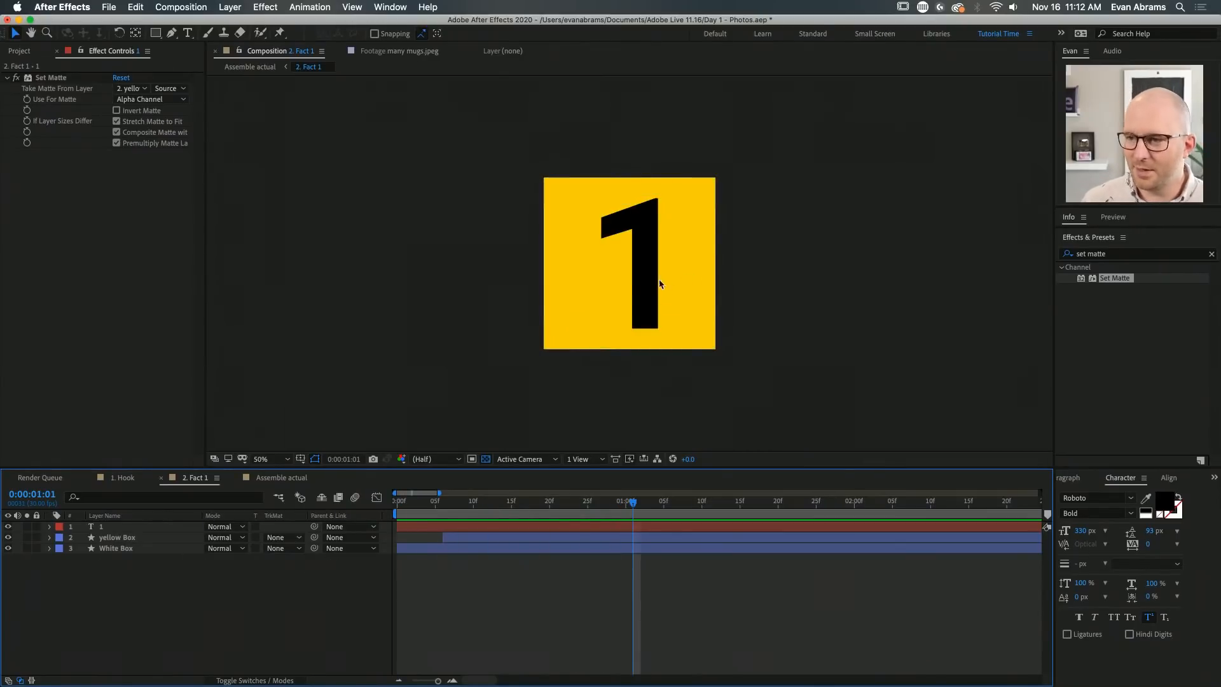
pyautogui.scroll(-2, 578, 164)
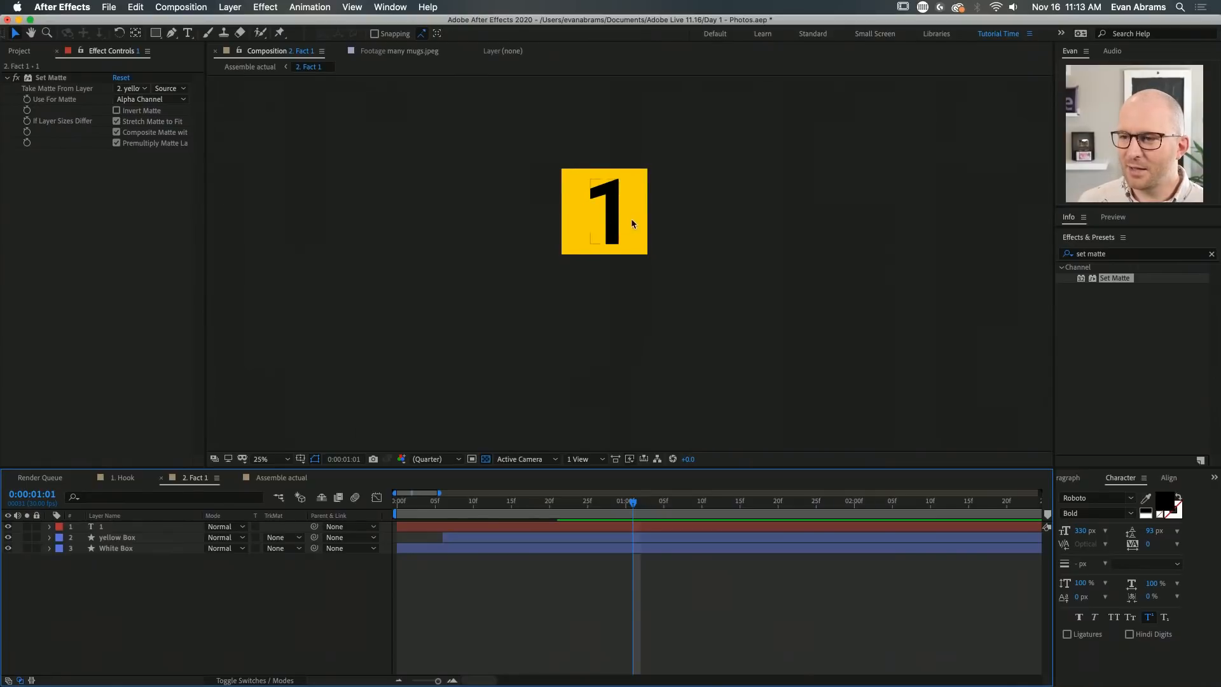
pyautogui.scroll(2, 620, 209)
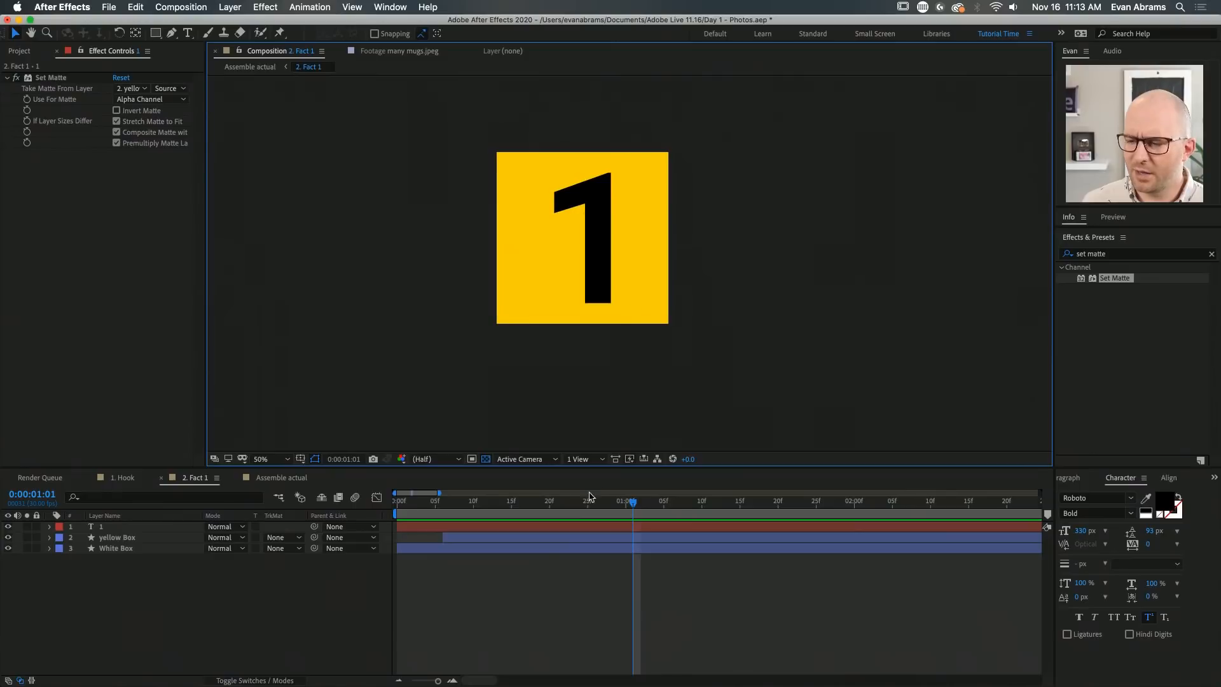
pyautogui.click(532, 548)
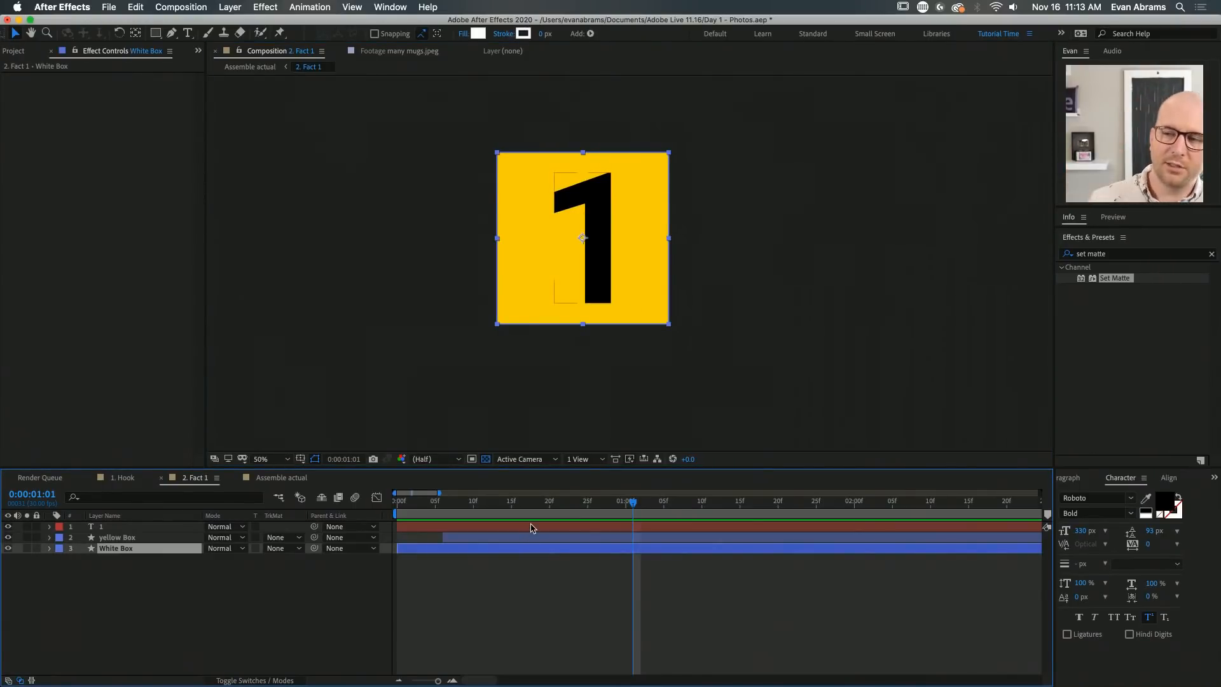
pyautogui.click(485, 604)
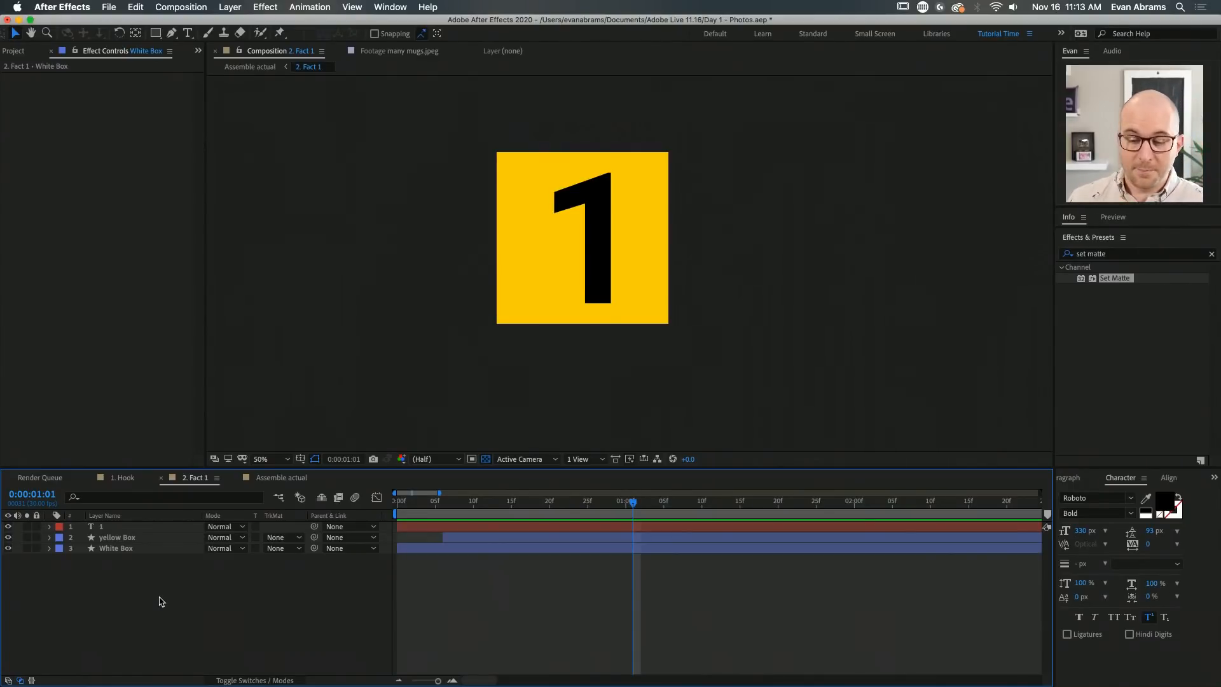
pyautogui.click(566, 293)
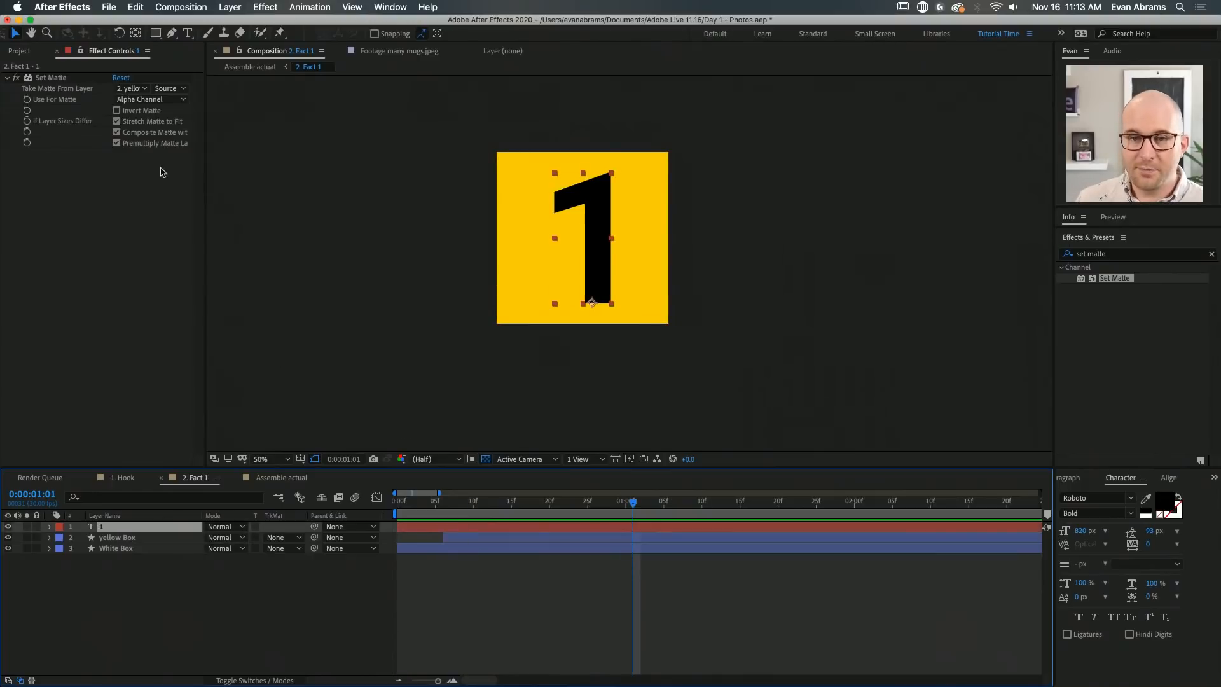
pyautogui.moveTo(448, 516); pyautogui.dragTo(404, 518)
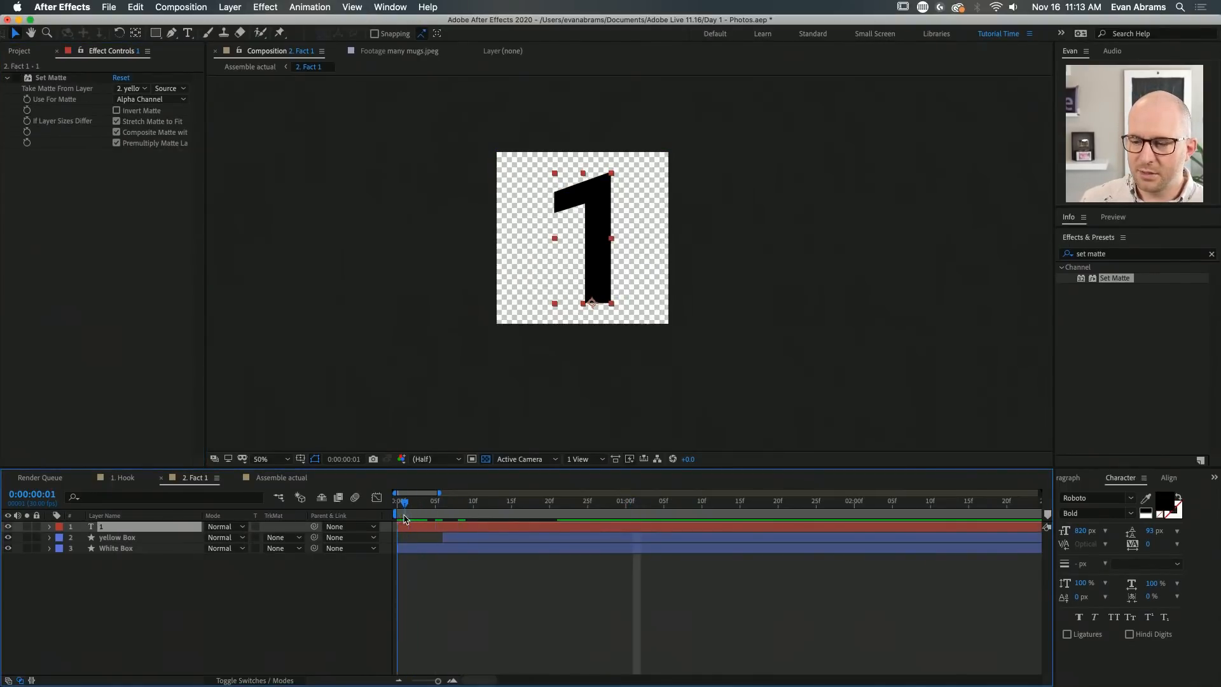
# Duplicate the yellow Box layer, place the copy above the 1 text layer, and reveal the Scale keyframes of both yellow boxes
pyautogui.click(110, 539)
pyautogui.press('super+d')
pyautogui.moveTo(117, 538); pyautogui.dragTo(128, 522)
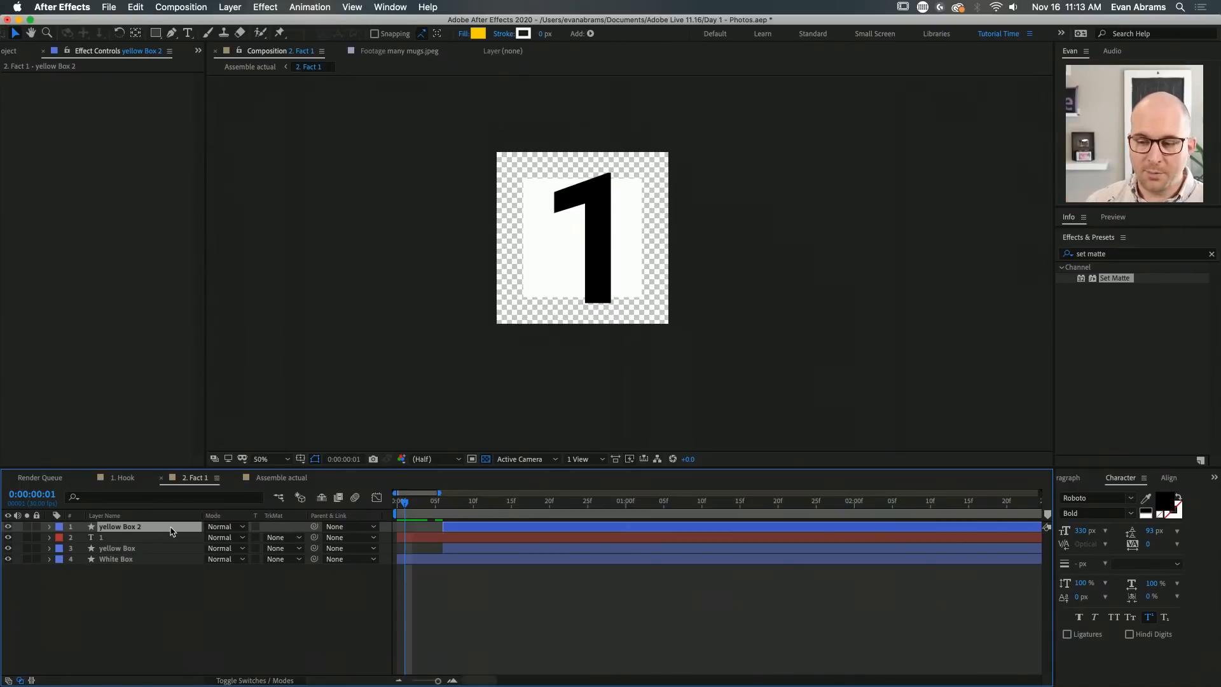
pyautogui.keyDown('shift'); pyautogui.click(447, 550); pyautogui.keyUp('shift')
pyautogui.press('s')
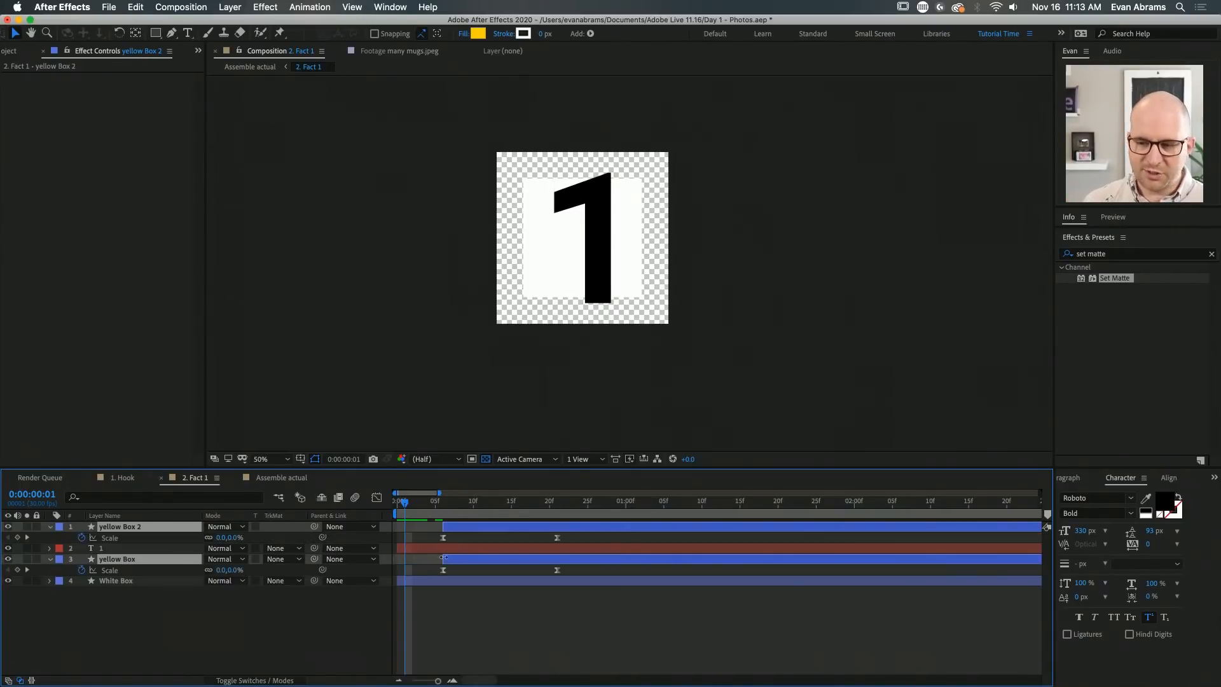
pyautogui.click(444, 613)
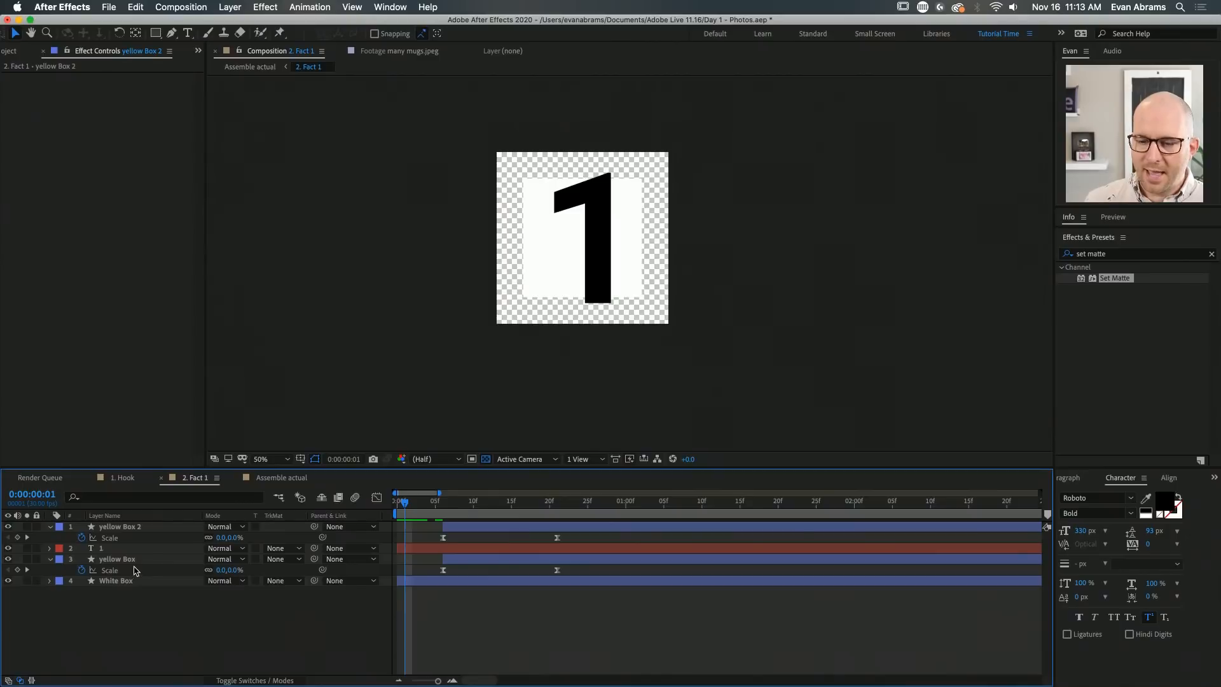
# Set the 1 text layer's track matte to Alpha Matte "yellow Box 2" and check the masked number at frame 7
pyautogui.click(117, 550)
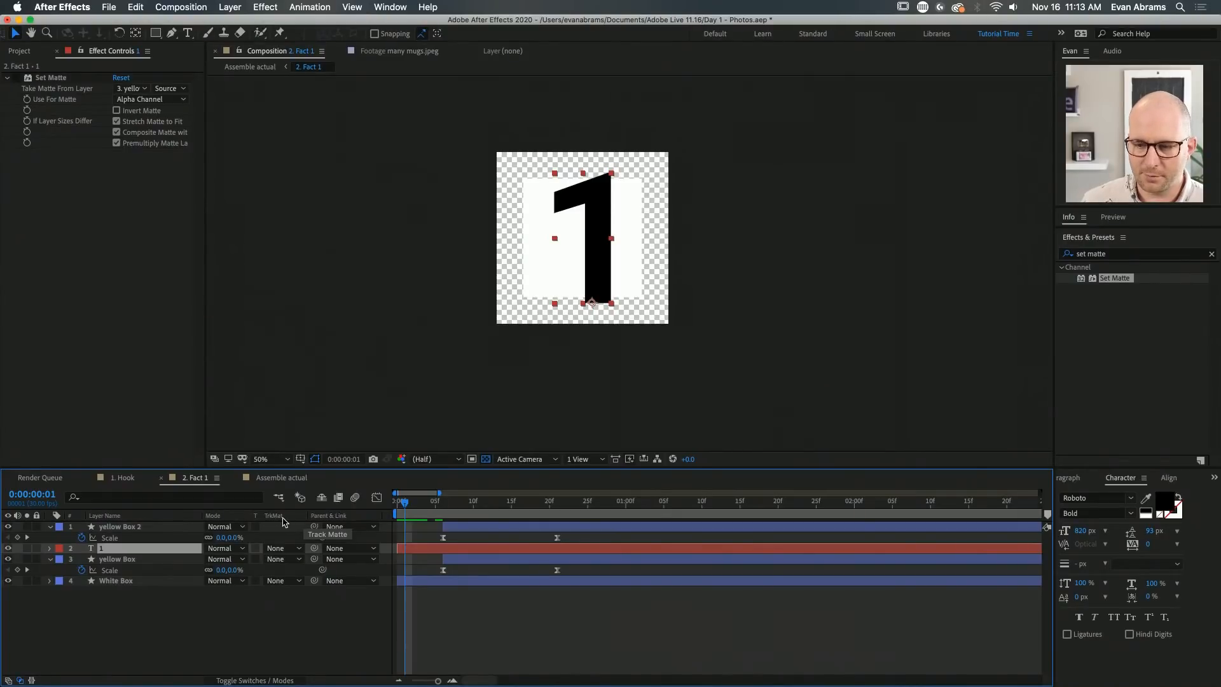
pyautogui.click(290, 548)
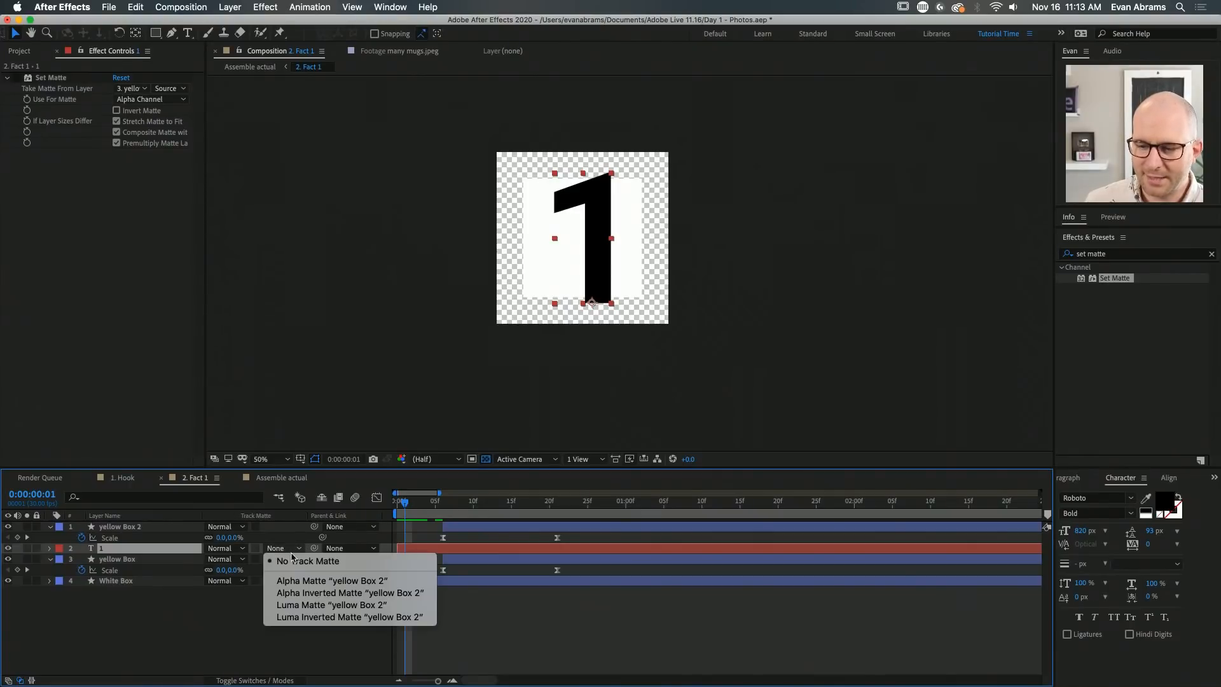
pyautogui.click(320, 583)
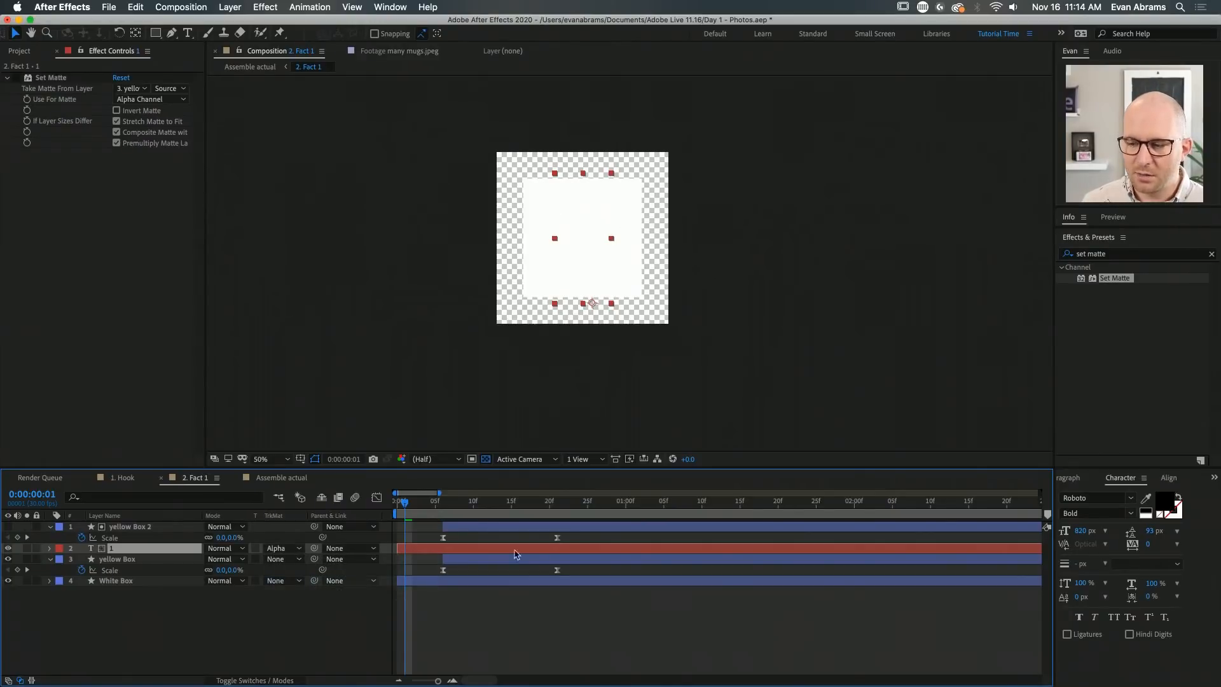
pyautogui.moveTo(427, 515); pyautogui.dragTo(452, 514)
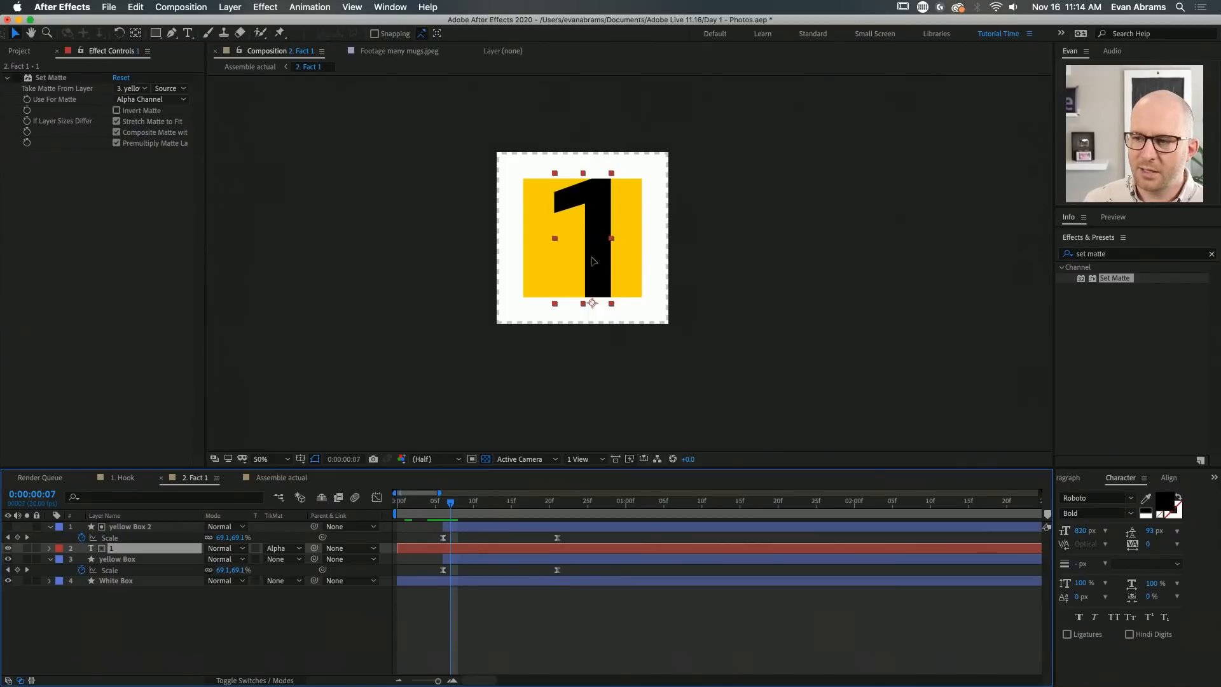
# Try moving the number to the yellow box's left edge to test the matte, and undo the move
pyautogui.moveTo(597, 257); pyautogui.dragTo(536, 276)
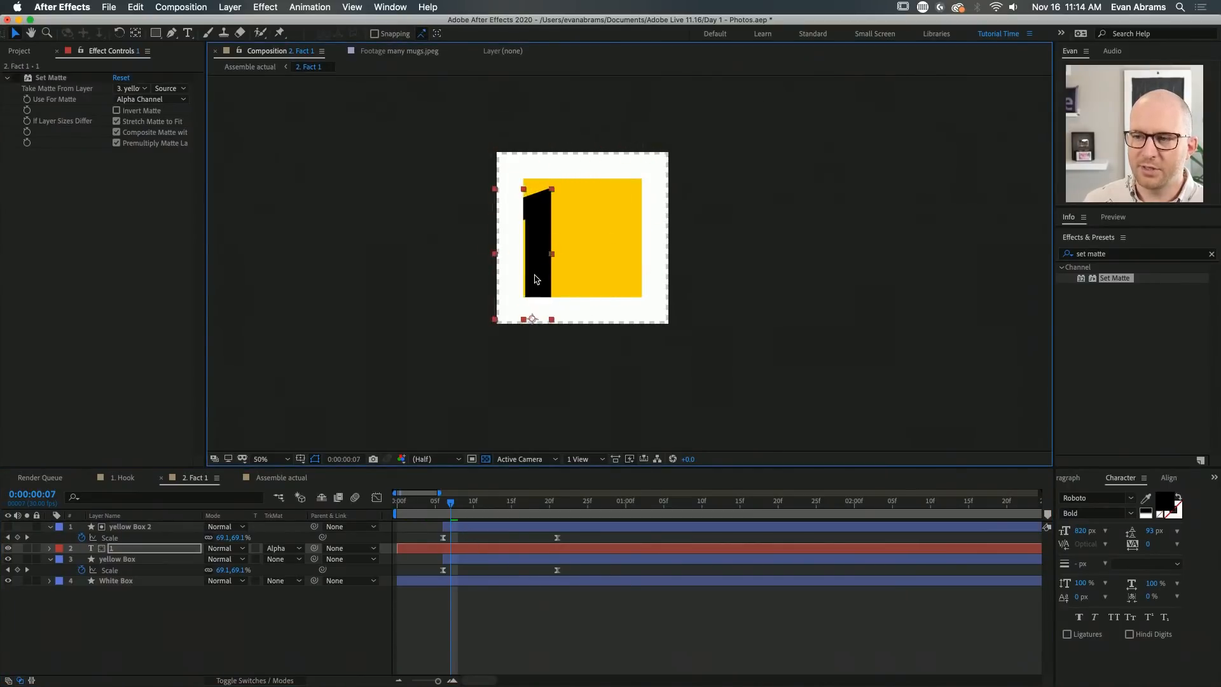
pyautogui.press('super+z')
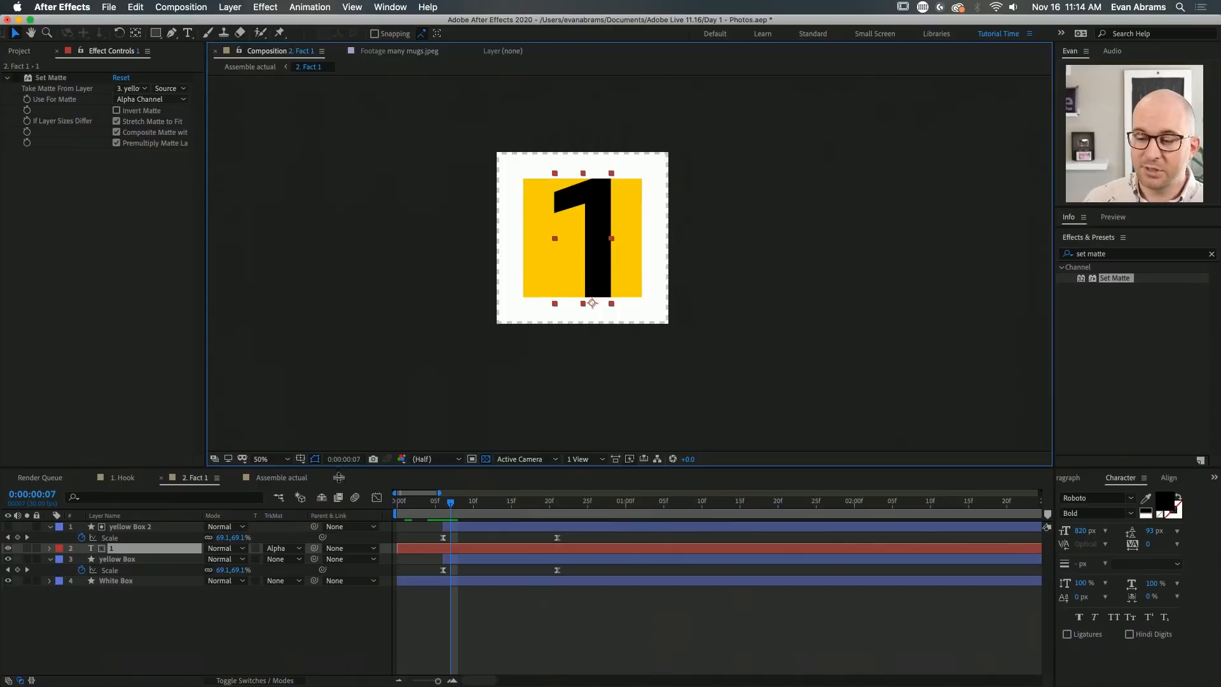
pyautogui.click(133, 550)
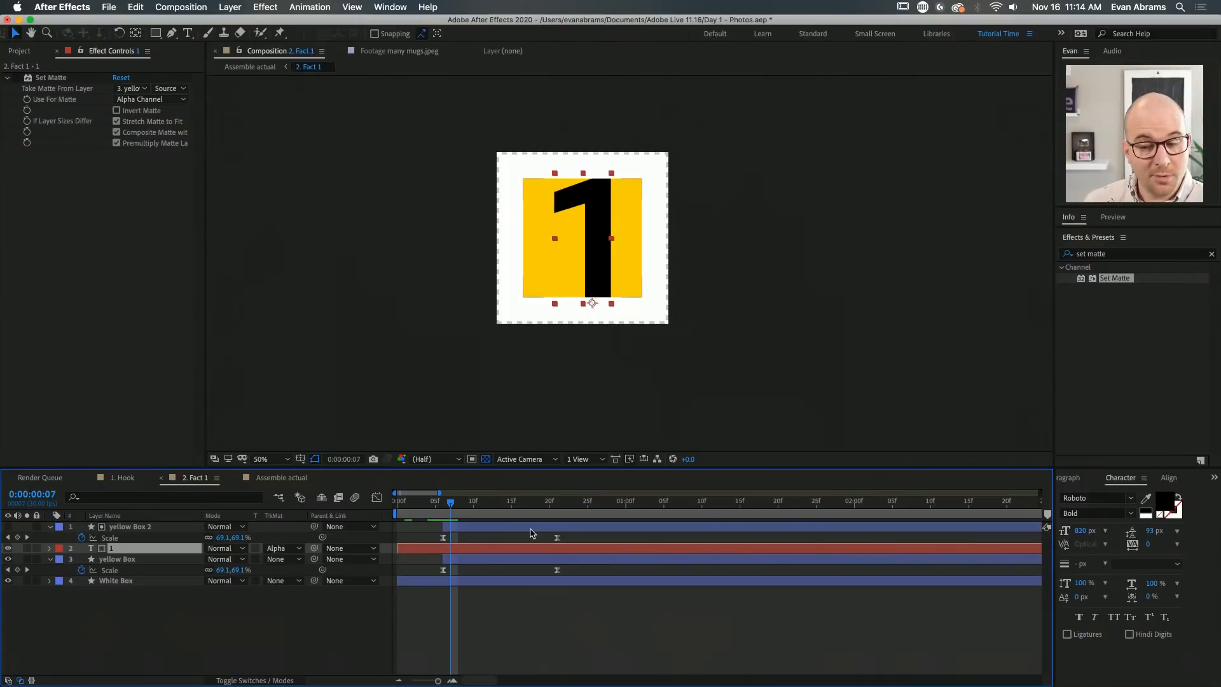
# Shift the yellow Box 2 matte layer three frames later to start at frame 9 and preview the opening
pyautogui.click(493, 528)
pyautogui.moveTo(492, 527); pyautogui.dragTo(508, 528)
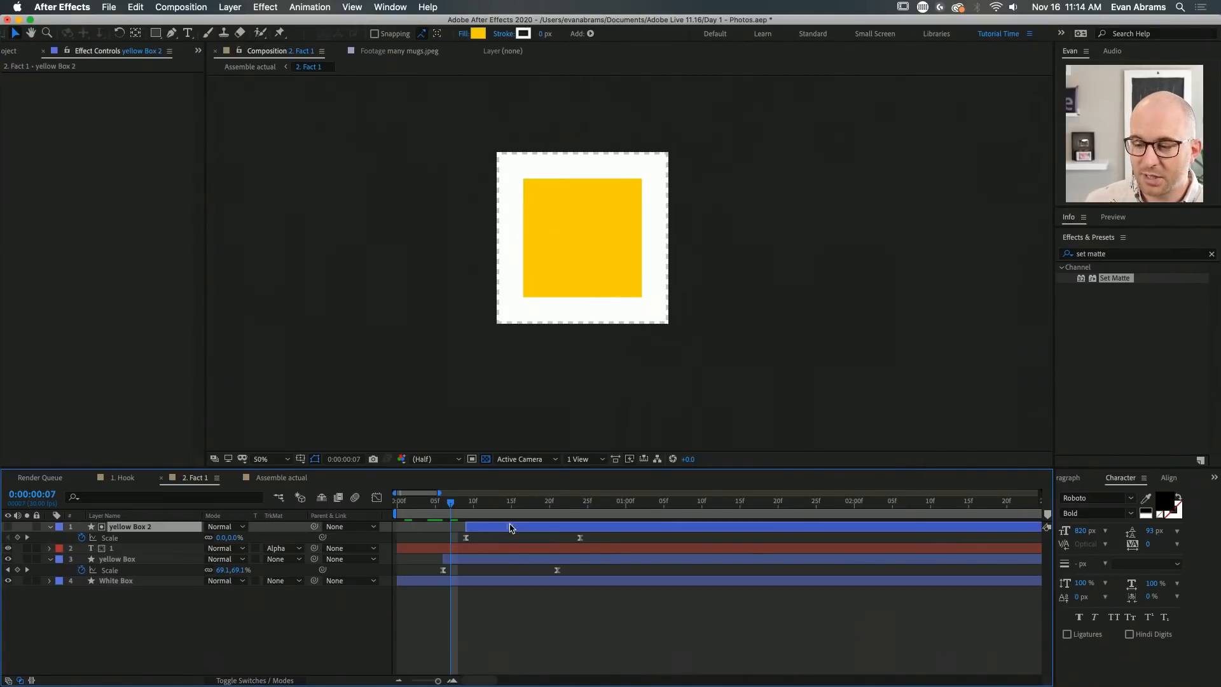
pyautogui.press('Home')
pyautogui.press('space')
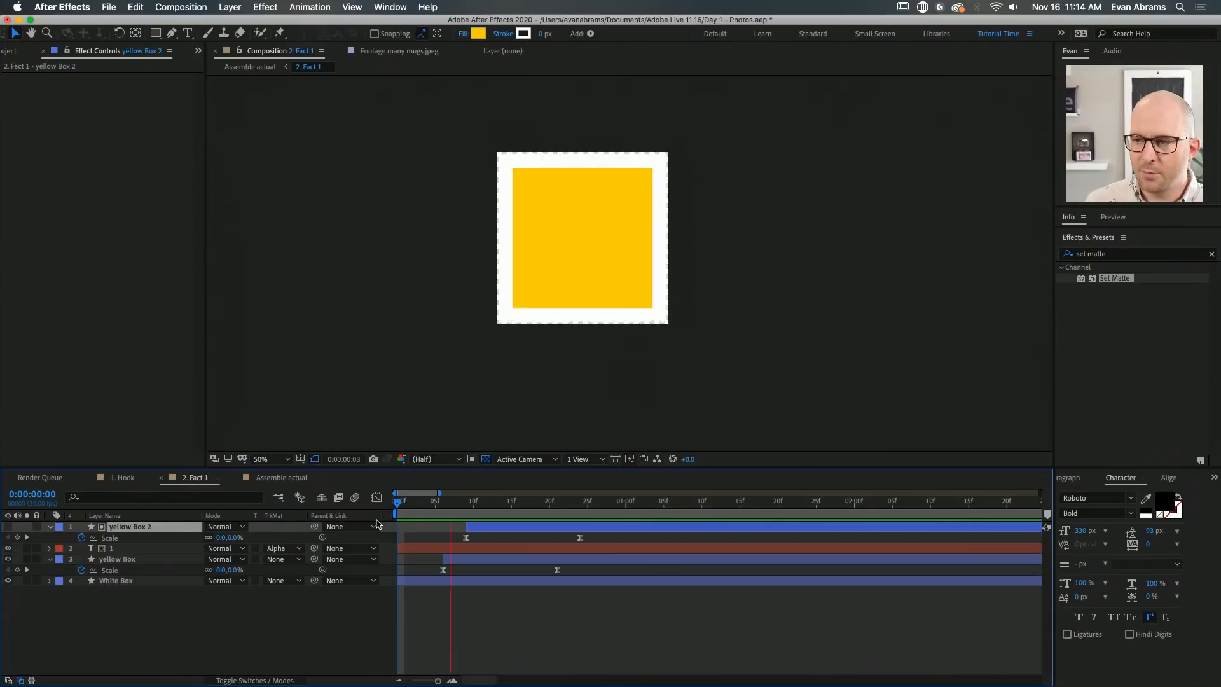
# Move yellow Box 2's last Scale keyframe out to about 0:00:01:07 and scrub through the number's reveal to frame 11
pyautogui.click(459, 516)
pyautogui.moveTo(459, 516); pyautogui.dragTo(473, 601)
pyautogui.click(466, 538)
pyautogui.hotkey('shift', 'F3')
pyautogui.hotkey('shift', 'F3')
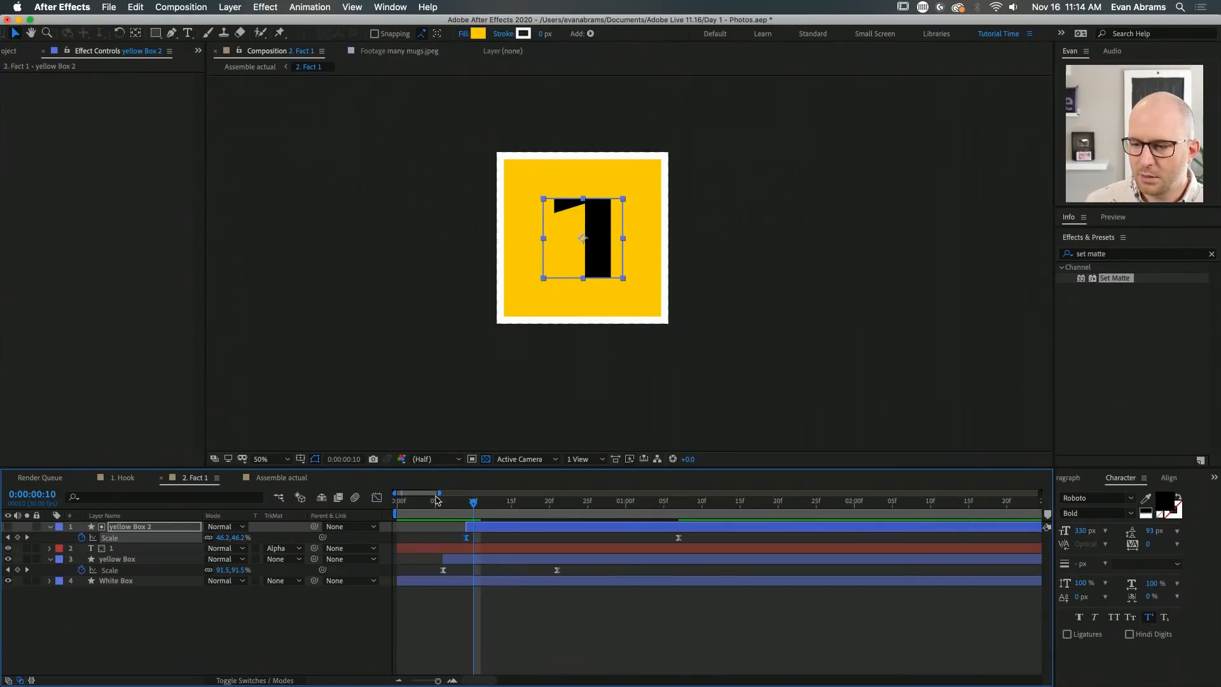
pyautogui.moveTo(437, 501); pyautogui.dragTo(482, 503)
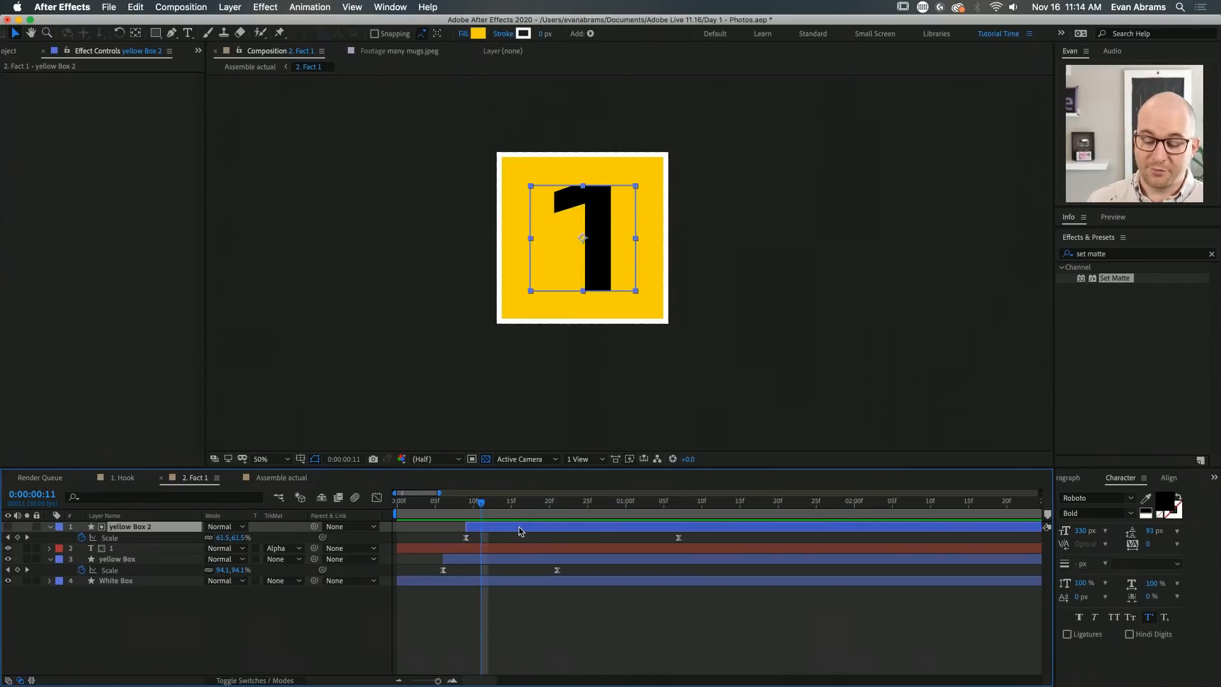
# Delete the yellow Box 2 matte layer and scrub through the number's reveal with only the Set Matte effect
pyautogui.press('Delete')
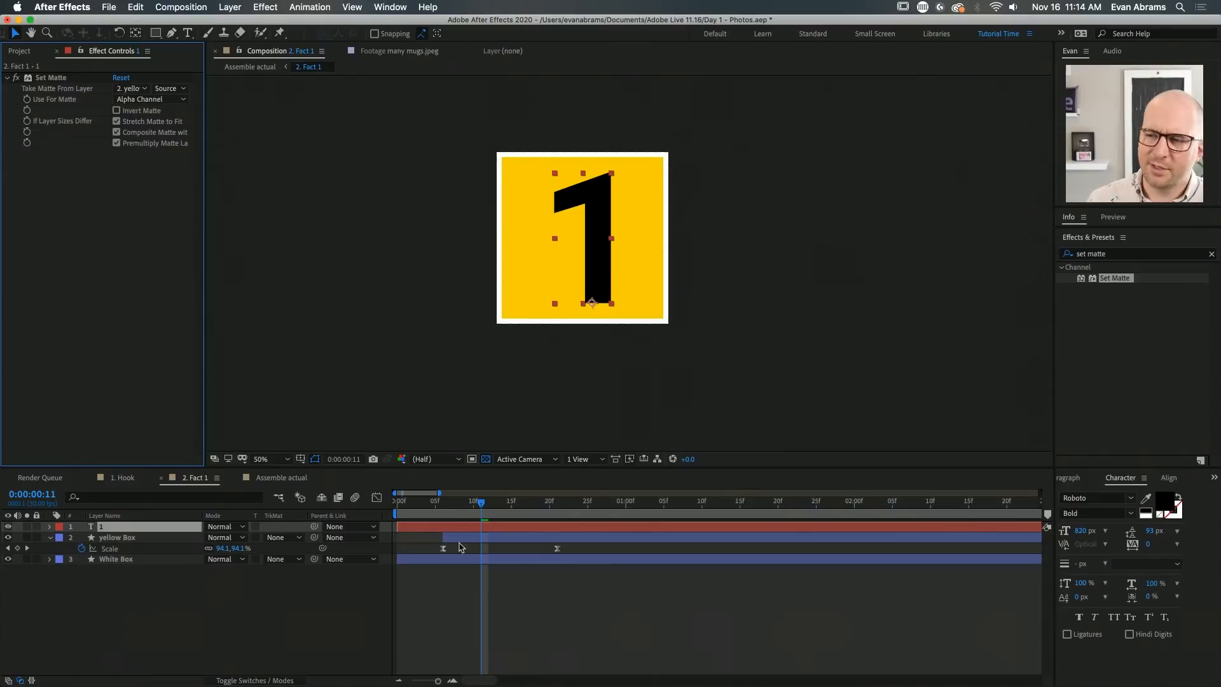
pyautogui.moveTo(425, 506); pyautogui.dragTo(557, 517)
pyautogui.click(534, 614)
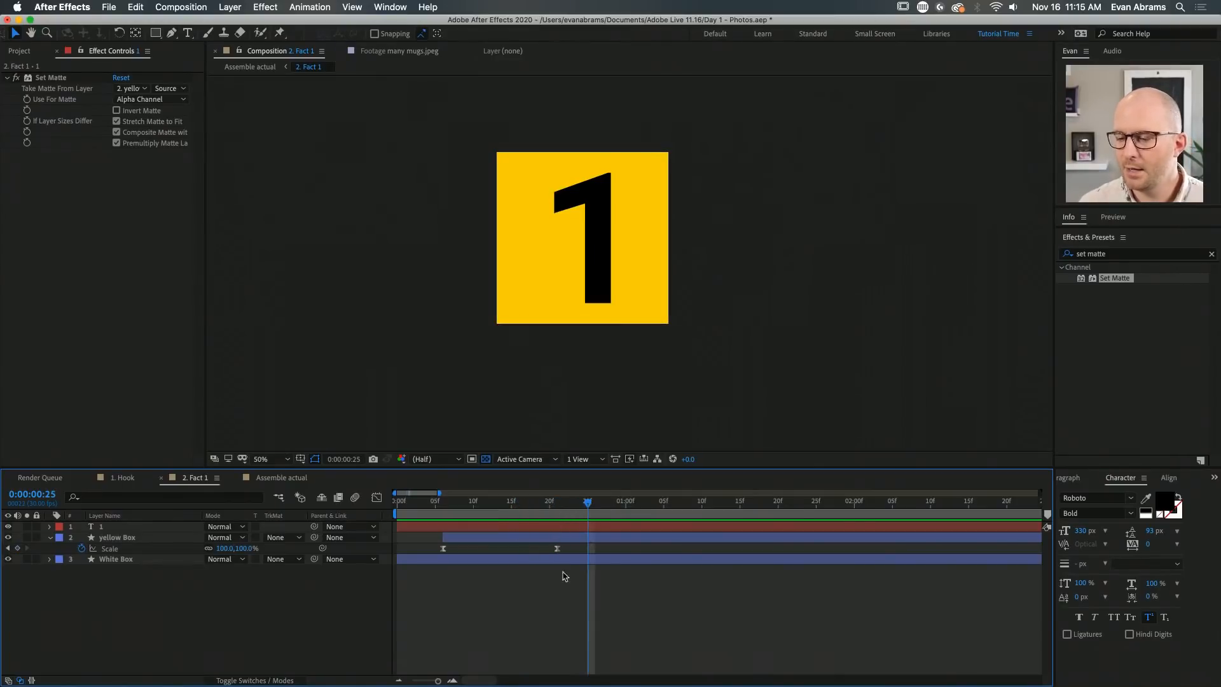
# Collapse the layer properties, add a null object on top of the stack, and set the 1 text layer to No Track Matte
pyautogui.press('super+a')
pyautogui.click(50, 539)
pyautogui.click(101, 565)
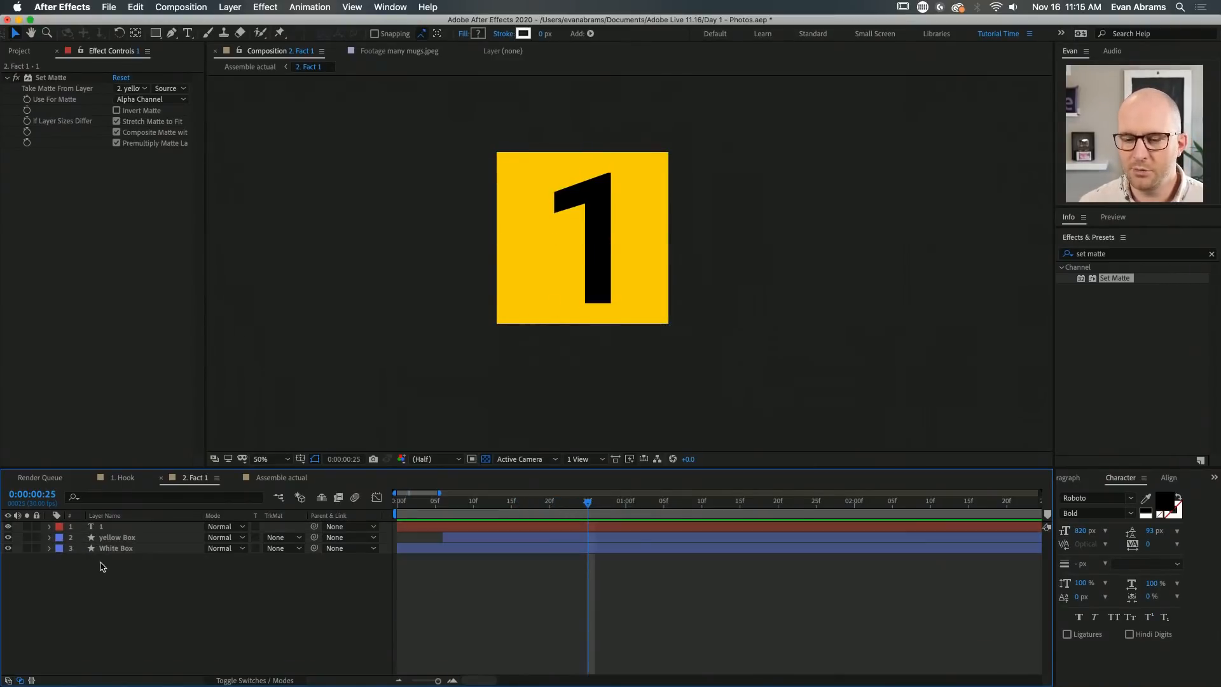
pyautogui.rightClick(269, 628)
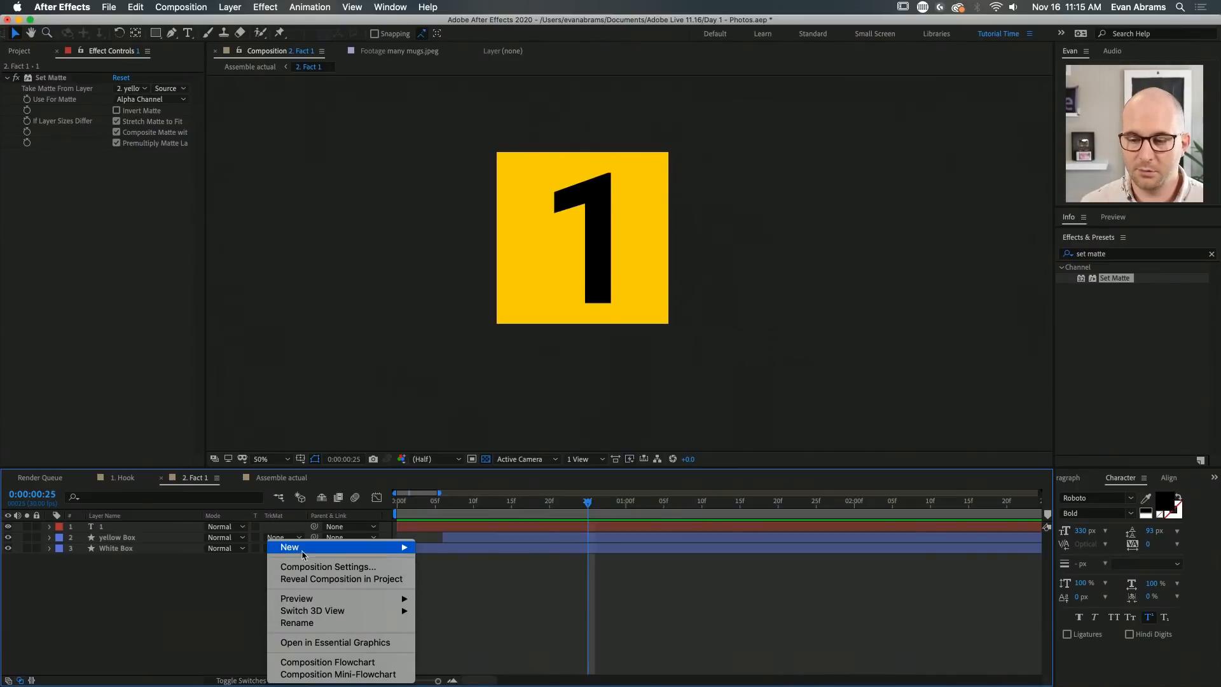
pyautogui.moveTo(299, 546)
pyautogui.click(477, 614)
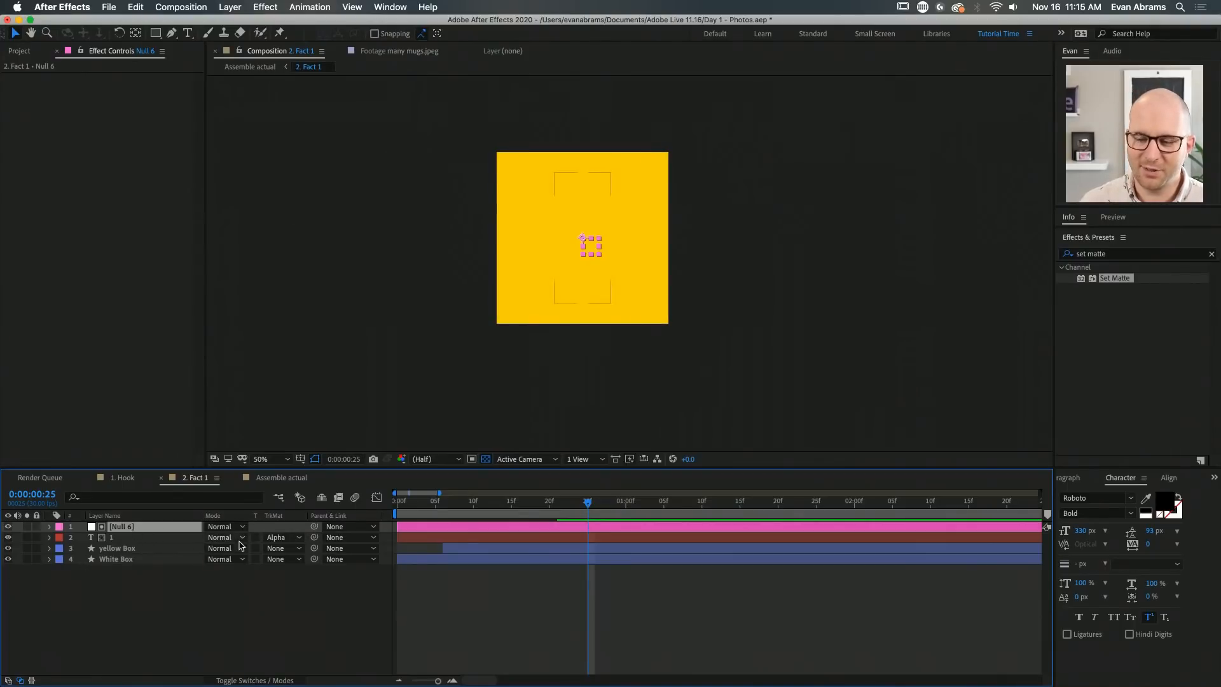
pyautogui.click(281, 548)
pyautogui.click(293, 551)
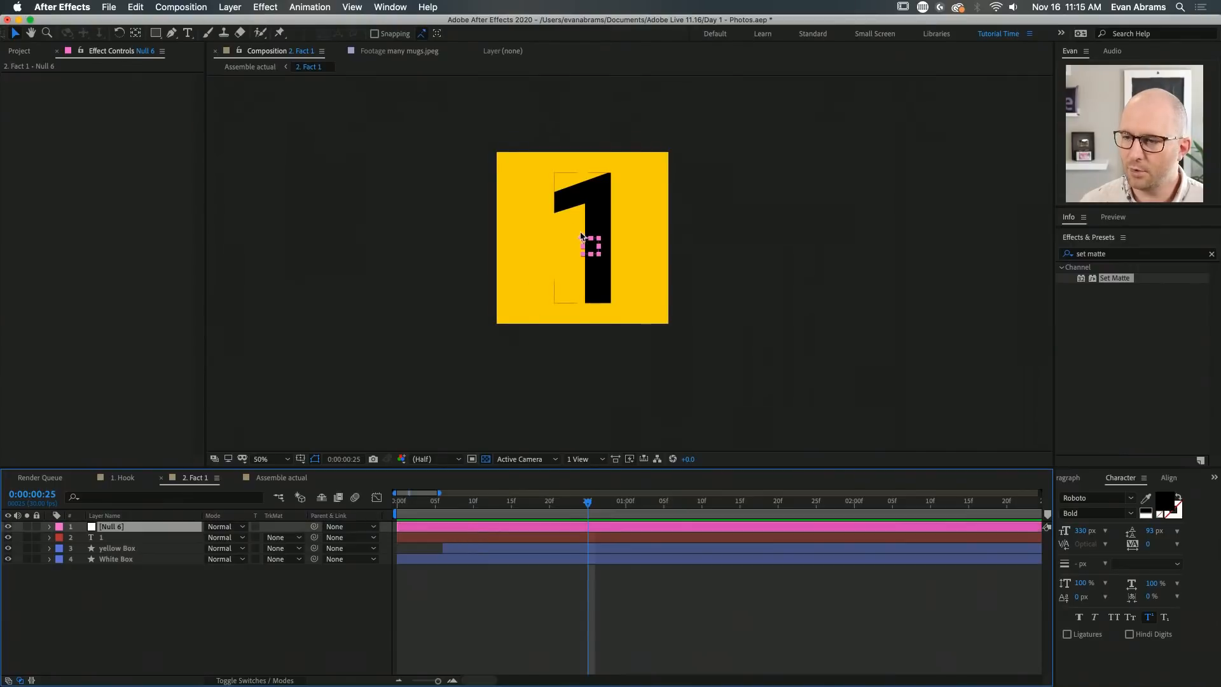
# Place the null at the composition's upper-left corner and parent the 1, yellow Box and White Box layers to it
pyautogui.moveTo(581, 239); pyautogui.dragTo(495, 154)
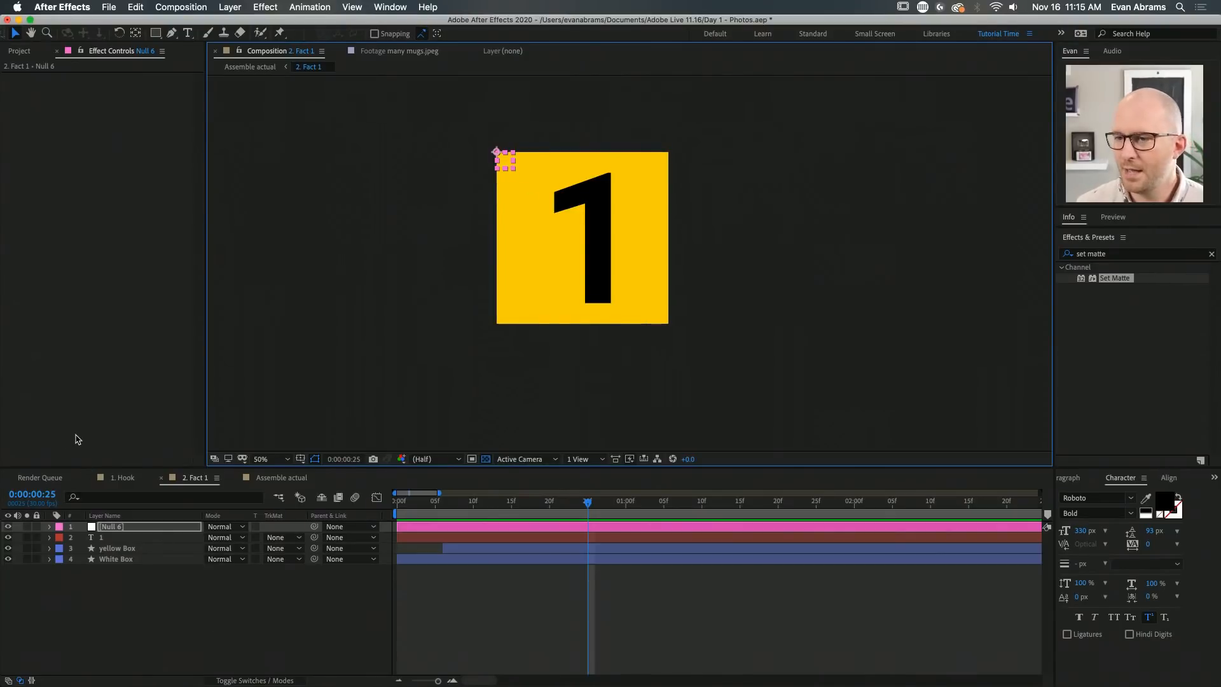
pyautogui.click(127, 539)
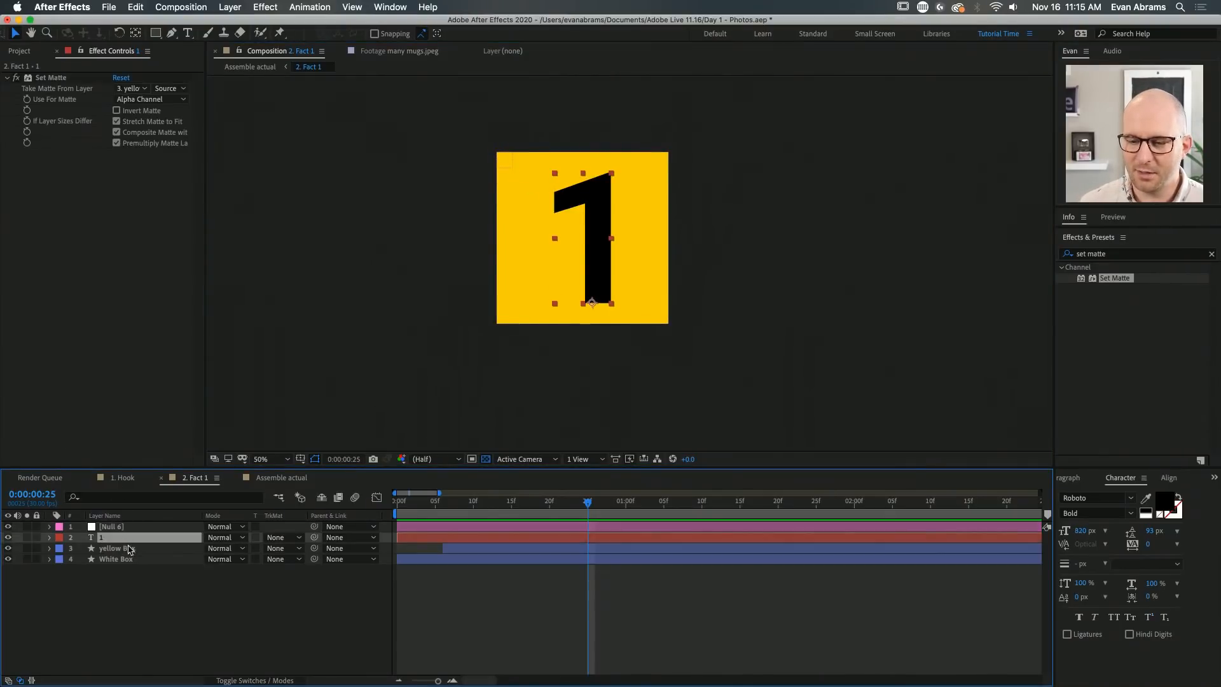
pyautogui.keyDown('shift'); pyautogui.click(127, 549); pyautogui.keyUp('shift')
pyautogui.keyDown('shift'); pyautogui.click(130, 560); pyautogui.keyUp('shift')
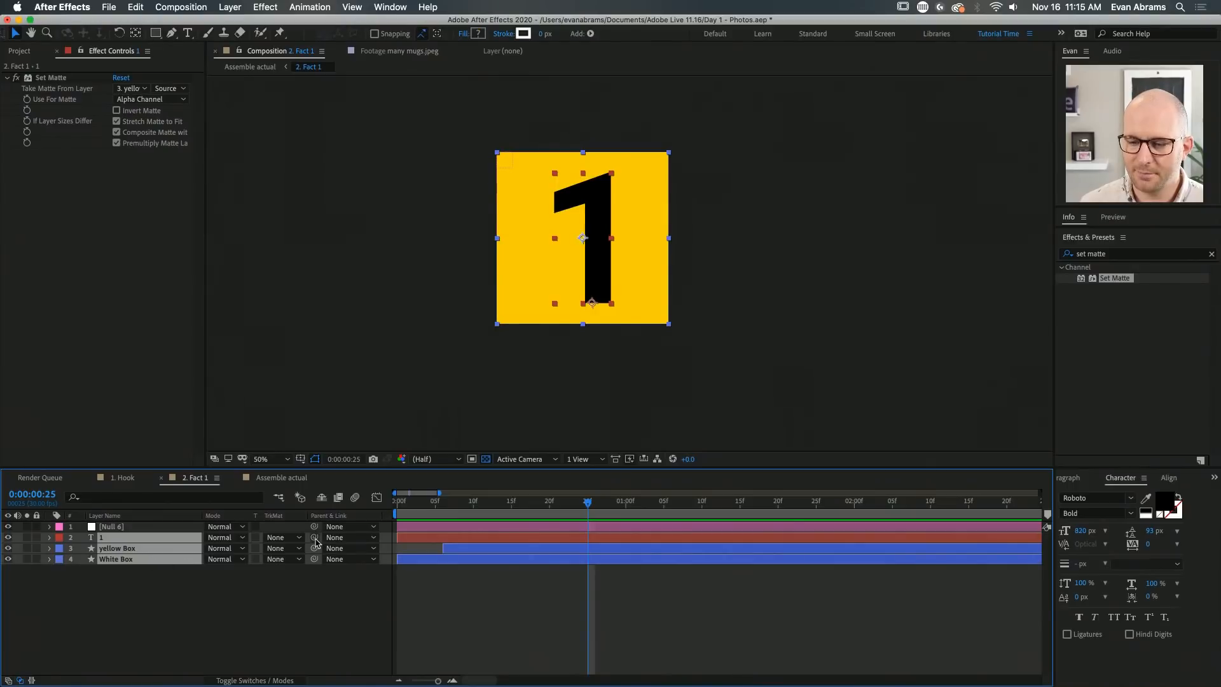
pyautogui.moveTo(315, 538); pyautogui.dragTo(120, 528)
pyautogui.click(121, 527)
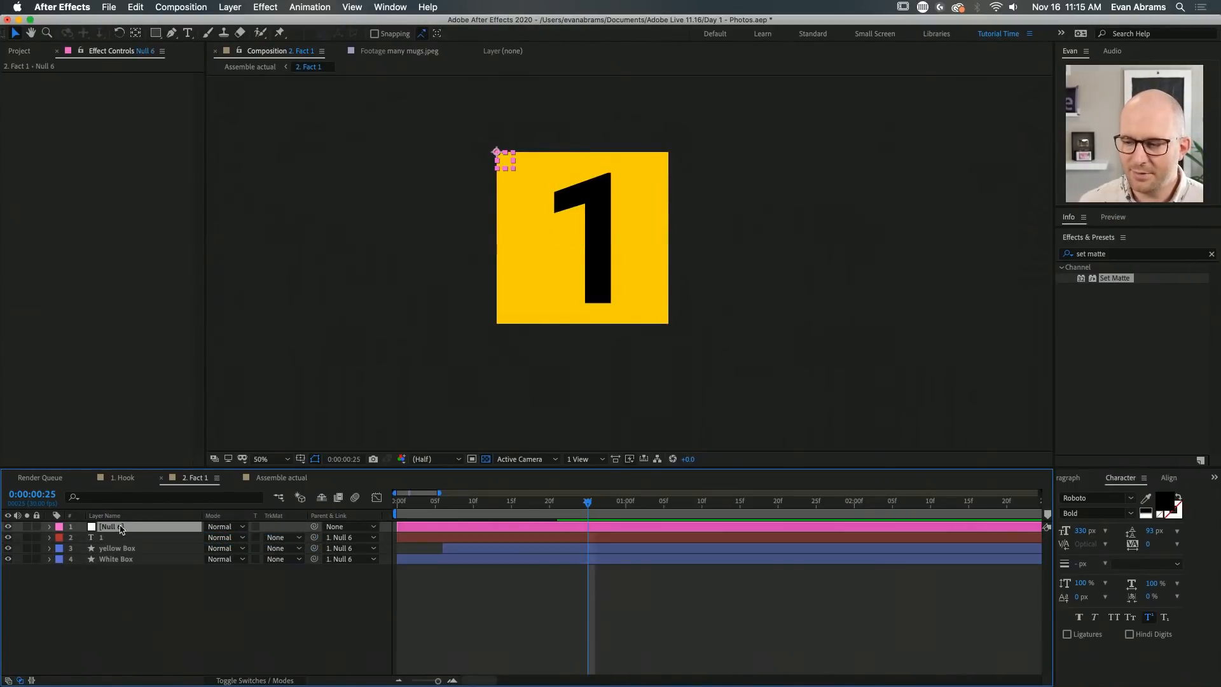
# Preview the parented animation from the start and move the current time to 0:00:01:00 with the null selected
pyautogui.press('Home')
pyautogui.press('space')
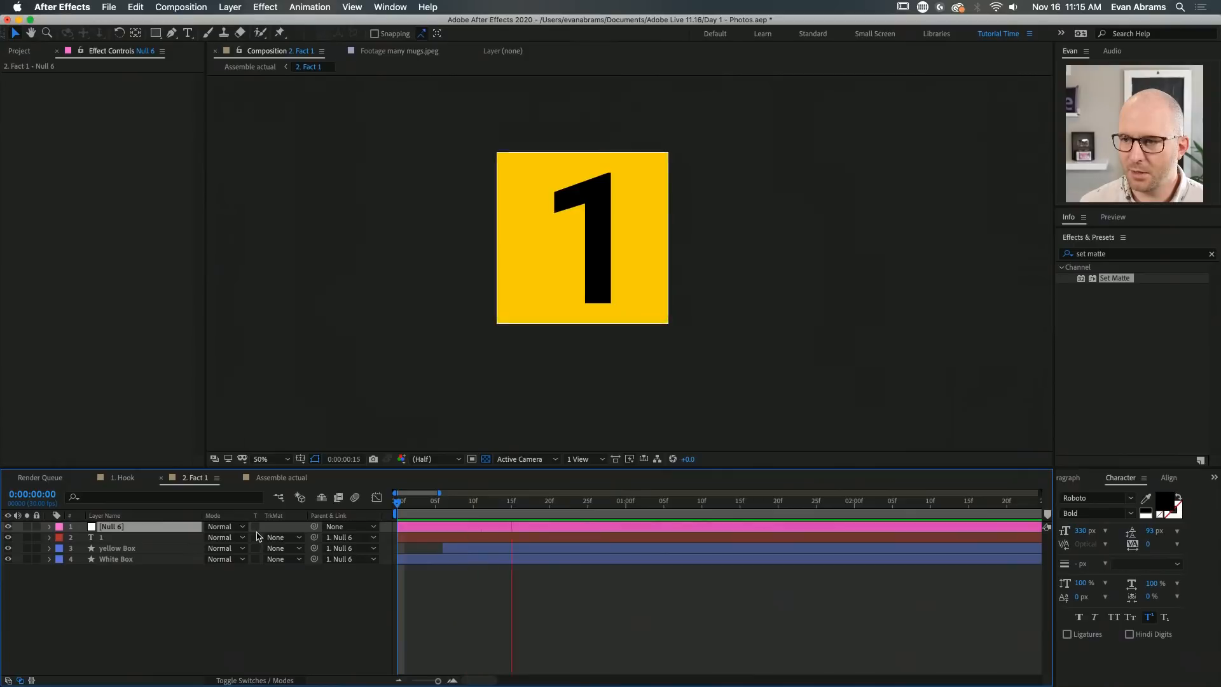
pyautogui.press('space')
pyautogui.press('pageup')
pyautogui.press('pageup')
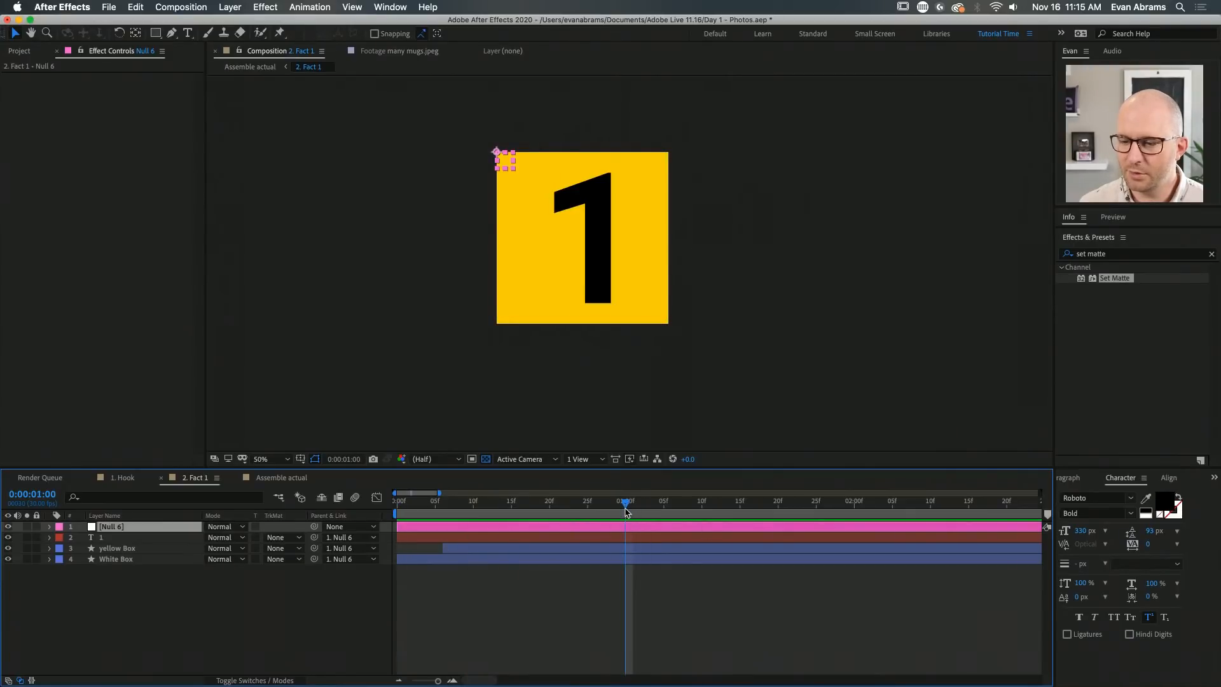
# Reveal the null's Scale, display the proportional grid over the composition, and scale the null down to 18.6%
pyautogui.press('s')
pyautogui.click(300, 459)
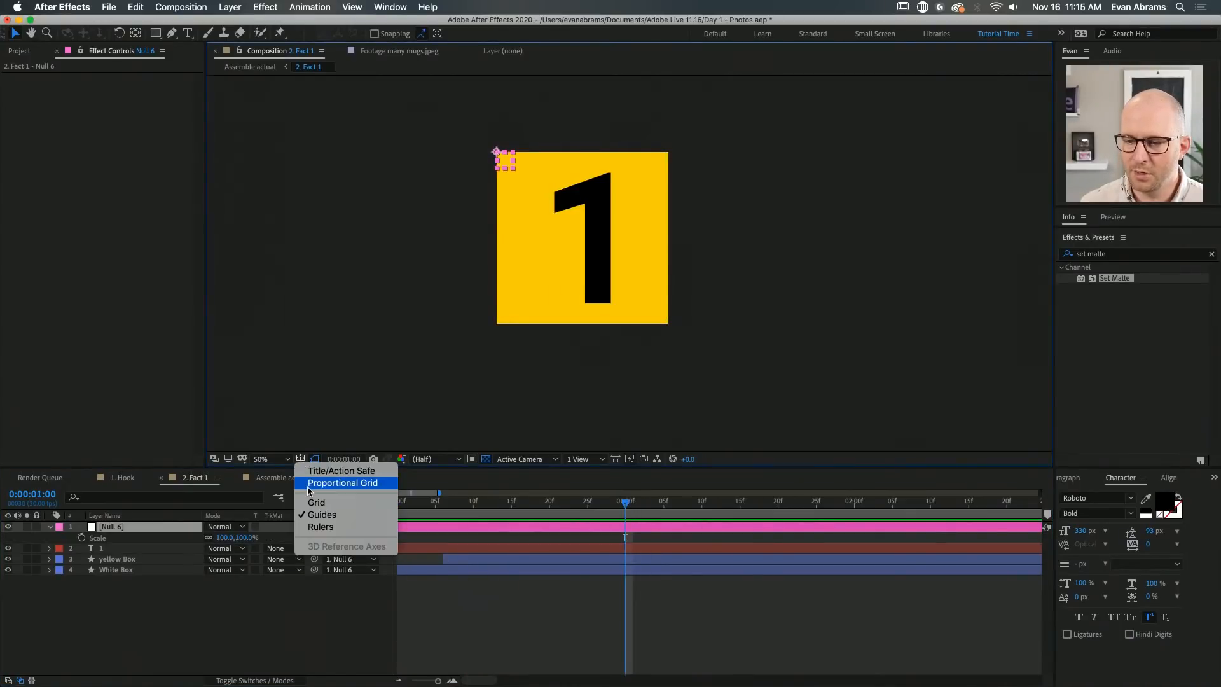
pyautogui.click(311, 483)
pyautogui.scroll(2, 533, 178)
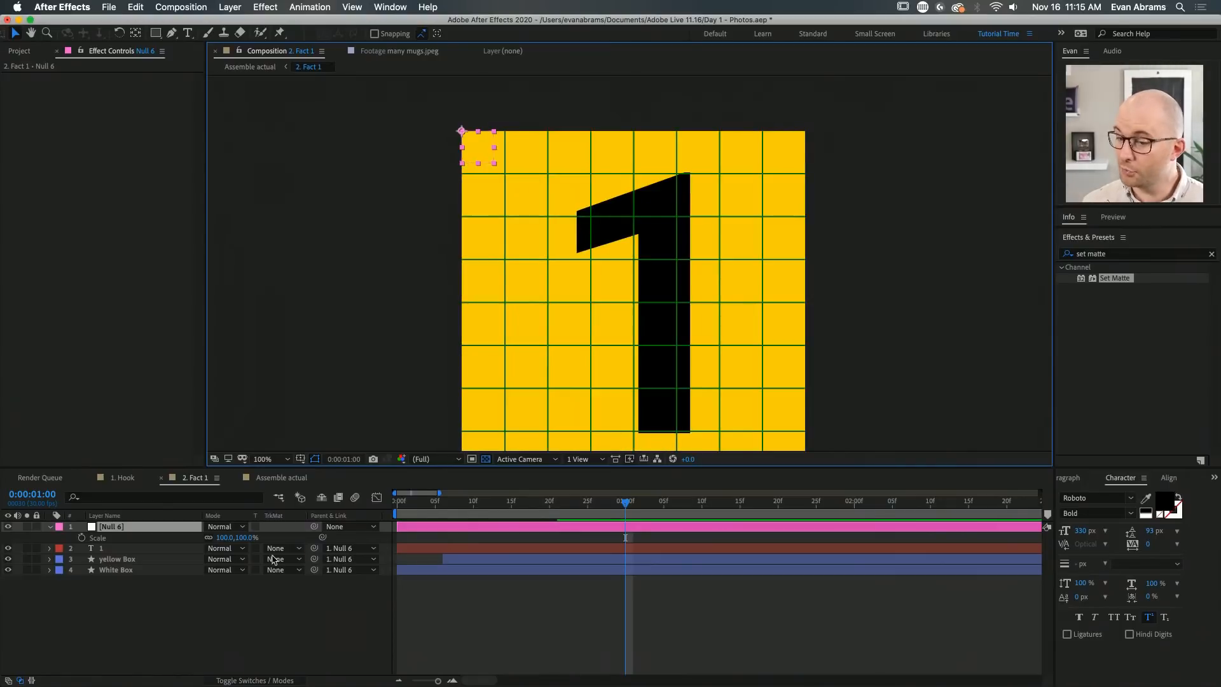
pyautogui.moveTo(235, 538); pyautogui.dragTo(155, 539)
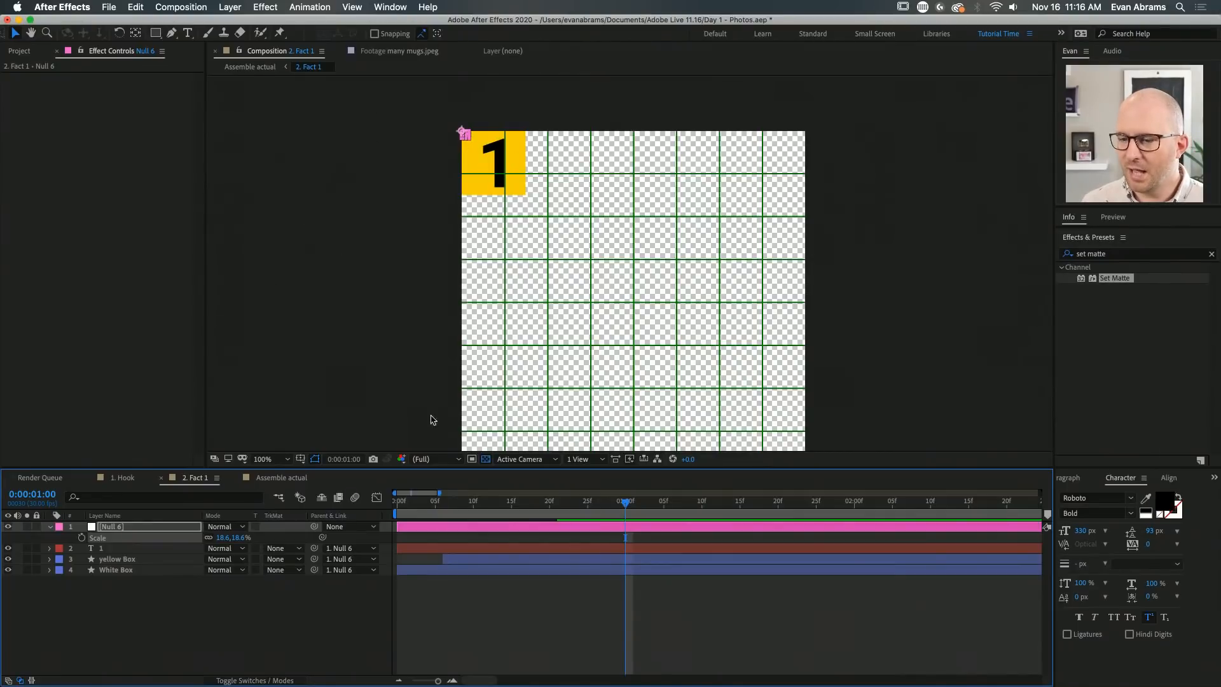
# Compare the shrunken number box against the title/action-safe overlay and switch back to the proportional grid
pyautogui.click(300, 458)
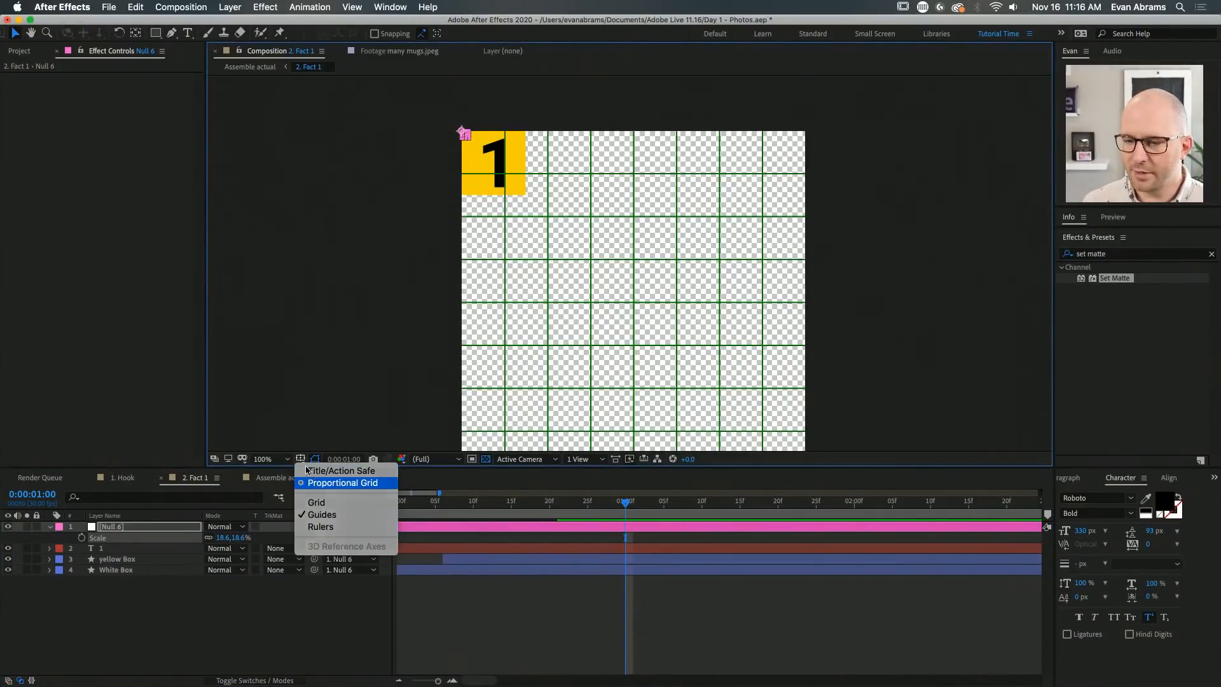
pyautogui.click(309, 481)
pyautogui.click(300, 458)
pyautogui.click(318, 471)
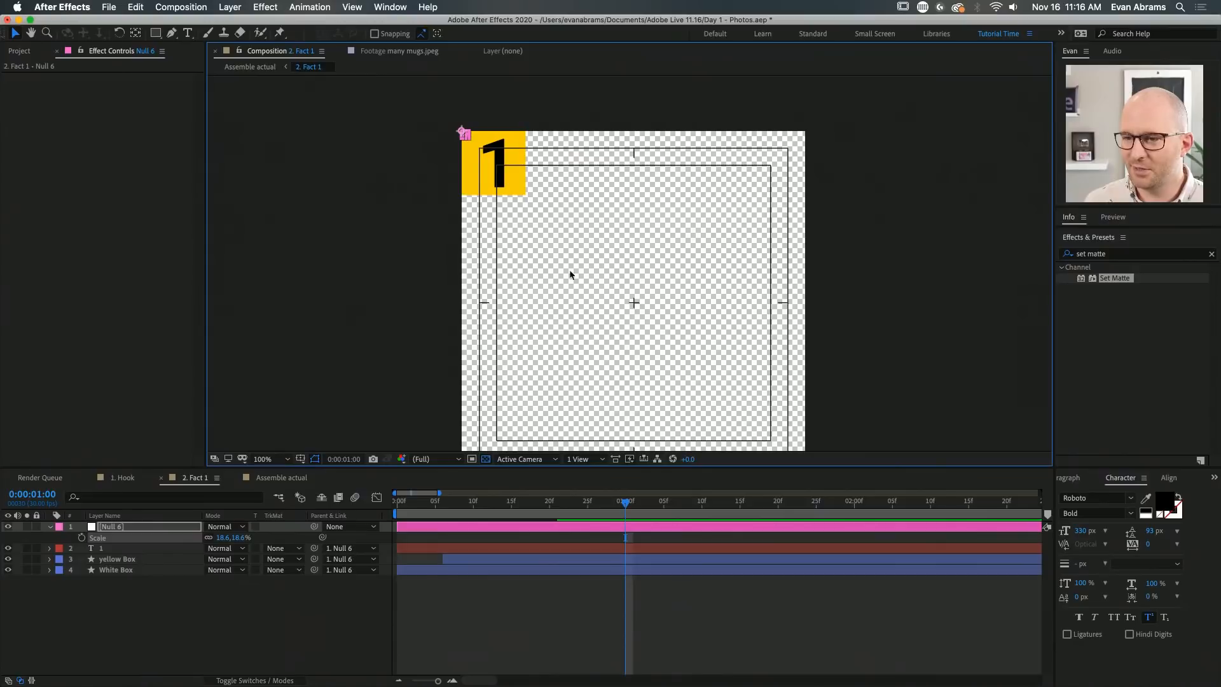
pyautogui.click(301, 459)
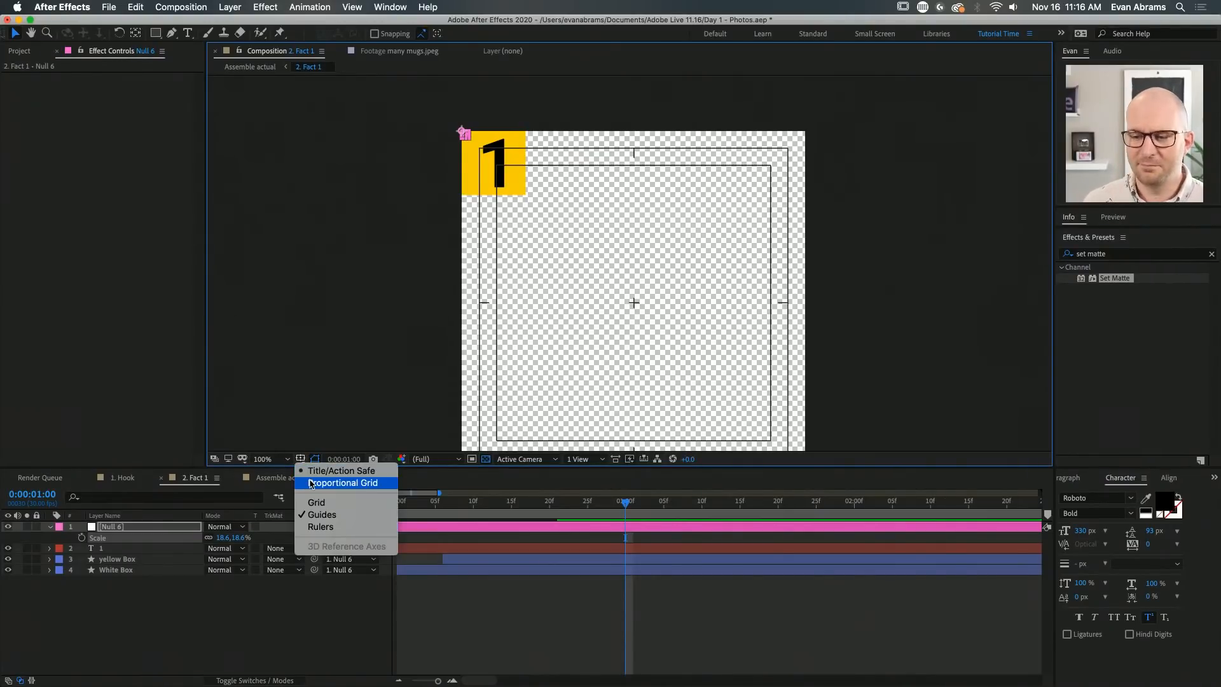
pyautogui.click(313, 484)
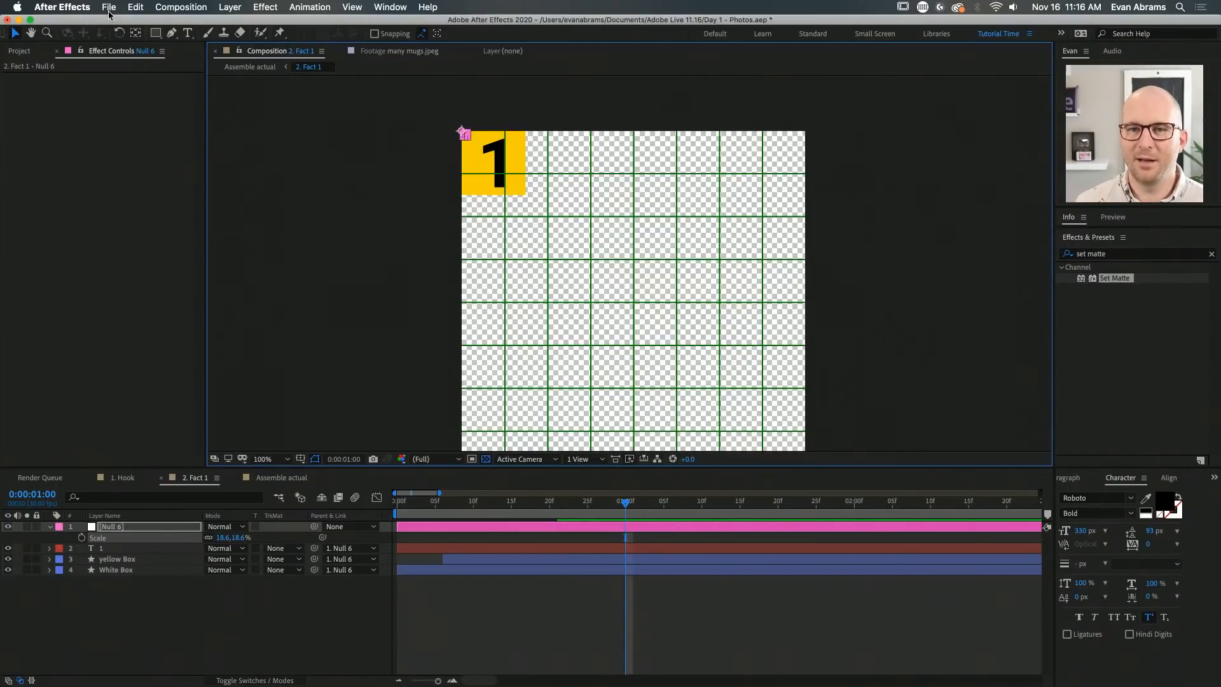
# Set the proportional grid to 6 horizontal and 6 vertical divisions in the Grids & Guides preferences
pyautogui.click(62, 7)
pyautogui.moveTo(81, 43)
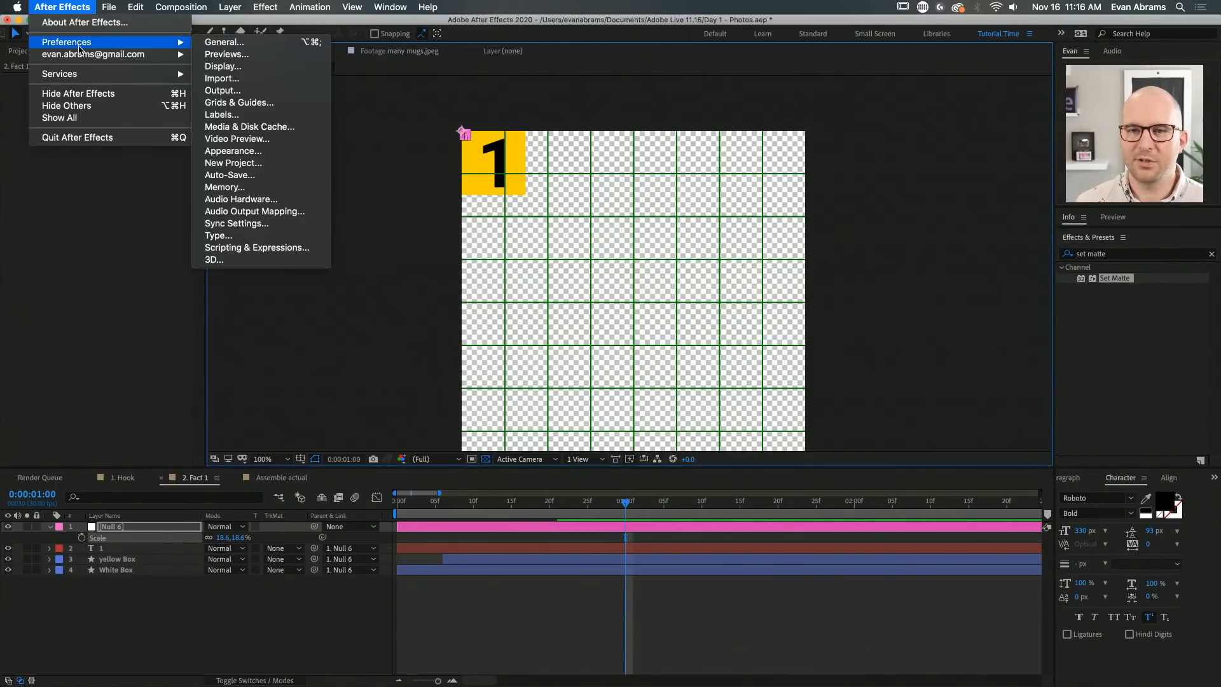
pyautogui.click(259, 110)
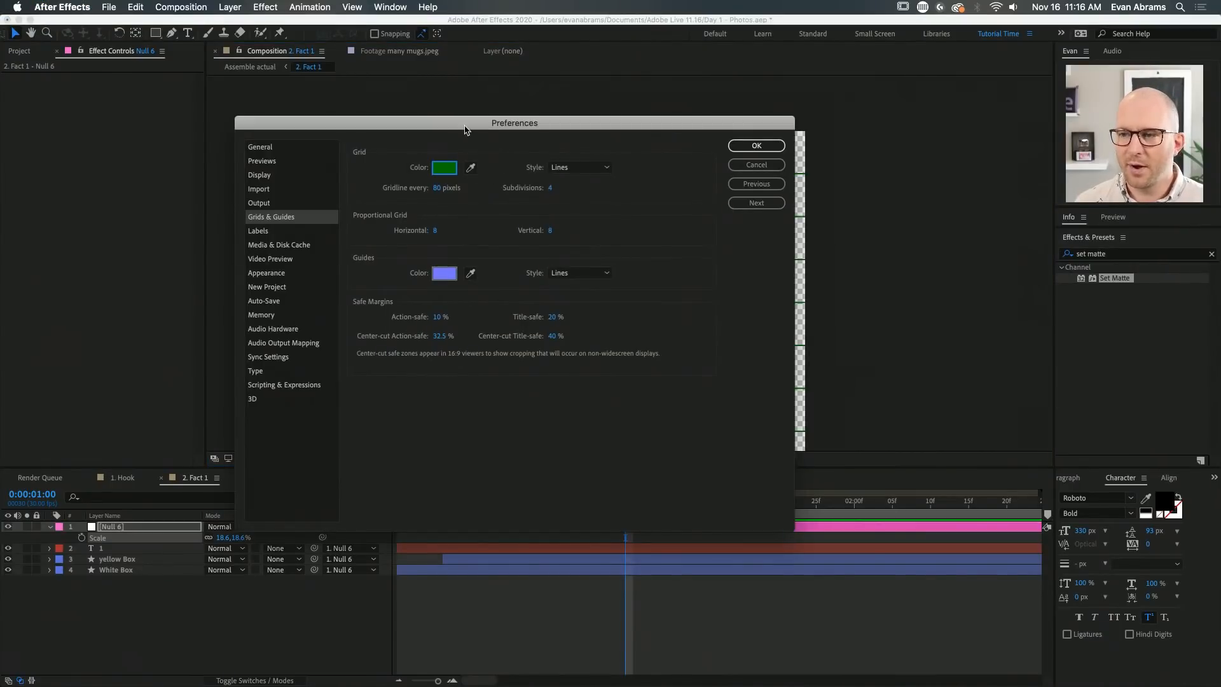
pyautogui.moveTo(468, 124); pyautogui.dragTo(490, 179)
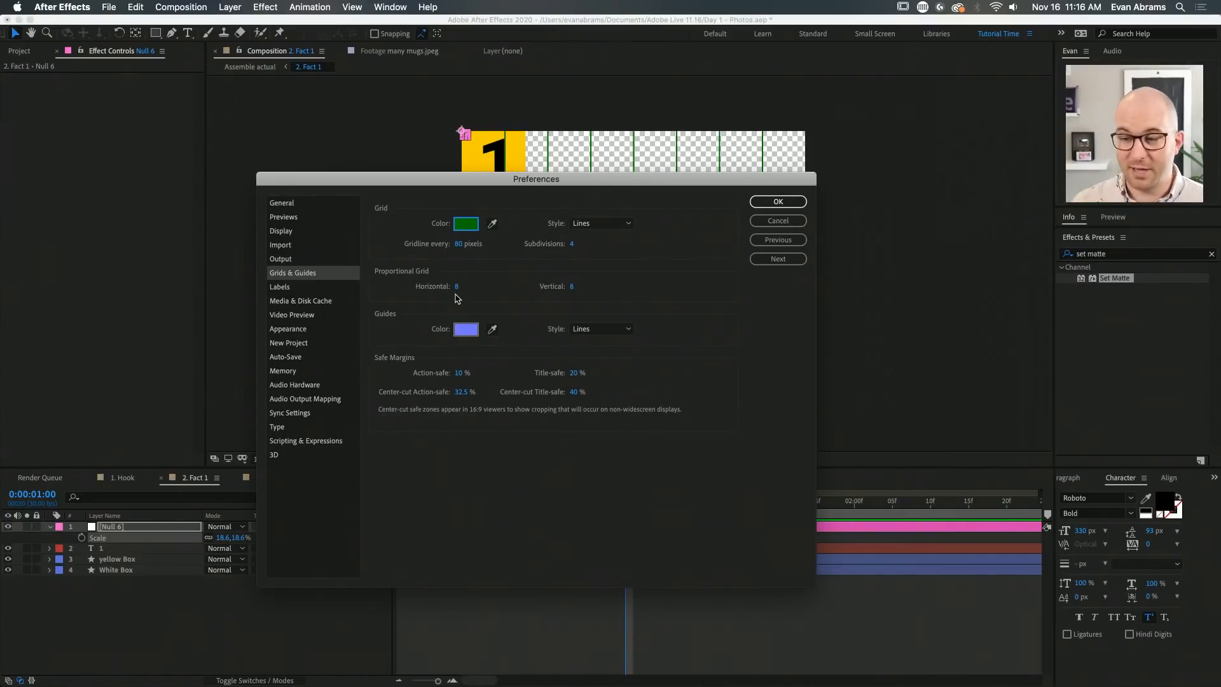
pyautogui.click(456, 287)
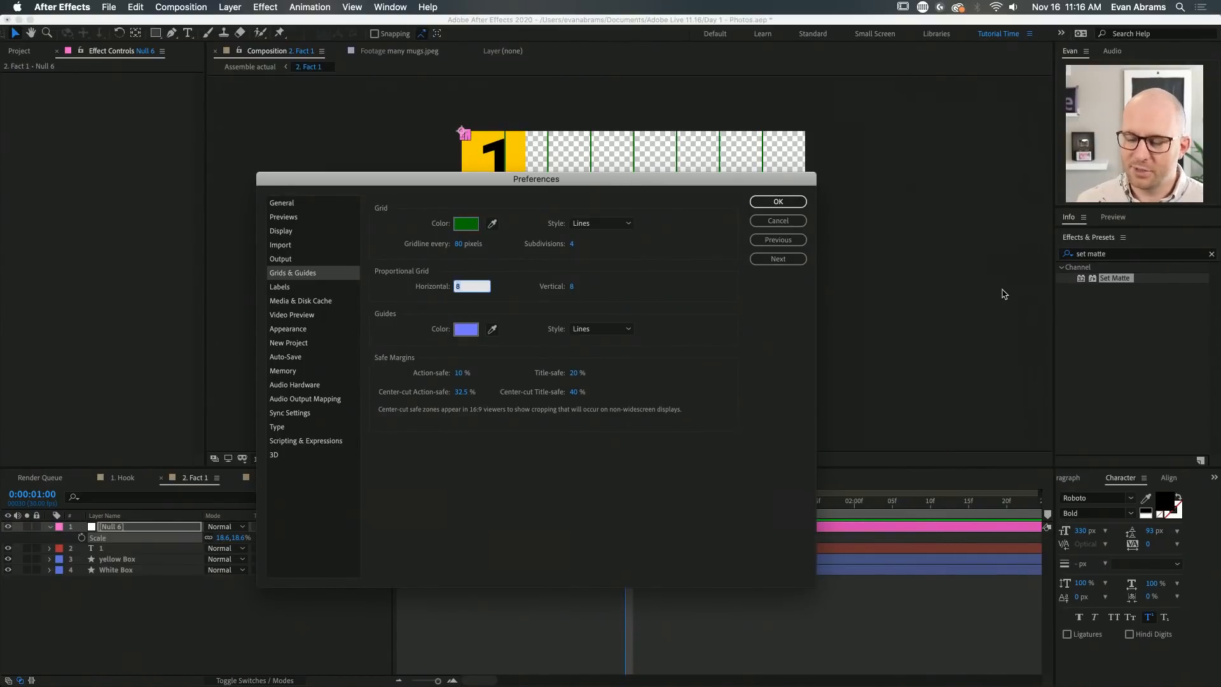
pyautogui.write('6')
pyautogui.press('Tab')
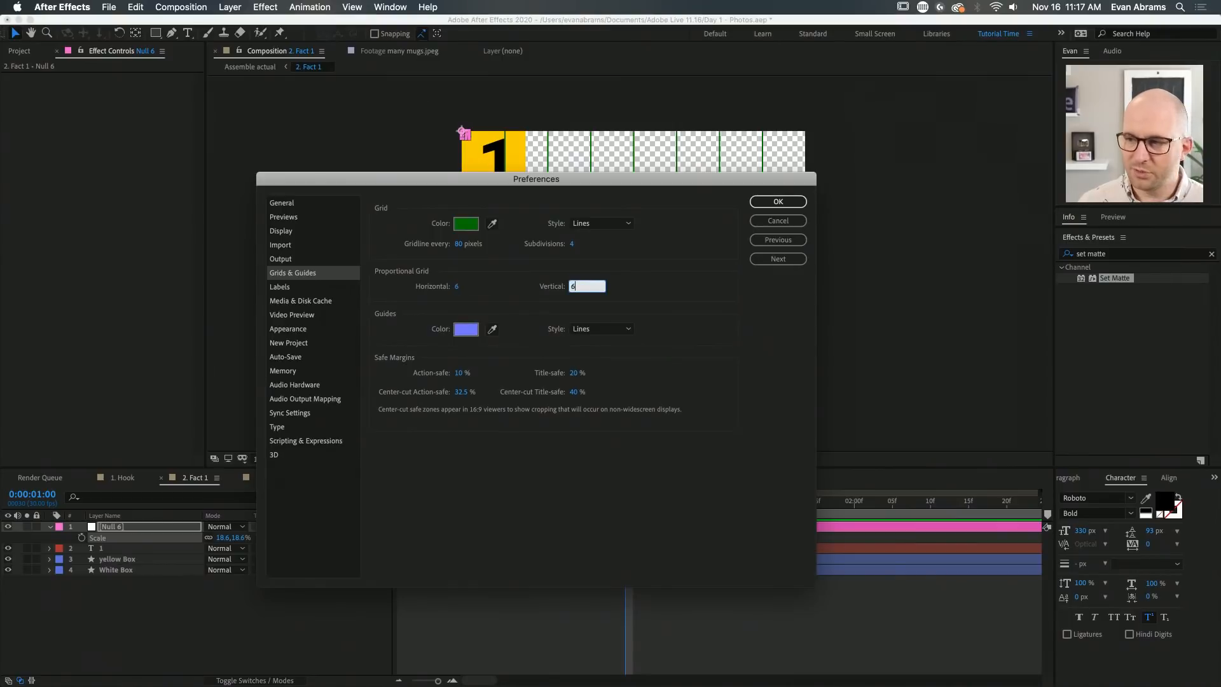
pyautogui.press('Return')
pyautogui.click(777, 200)
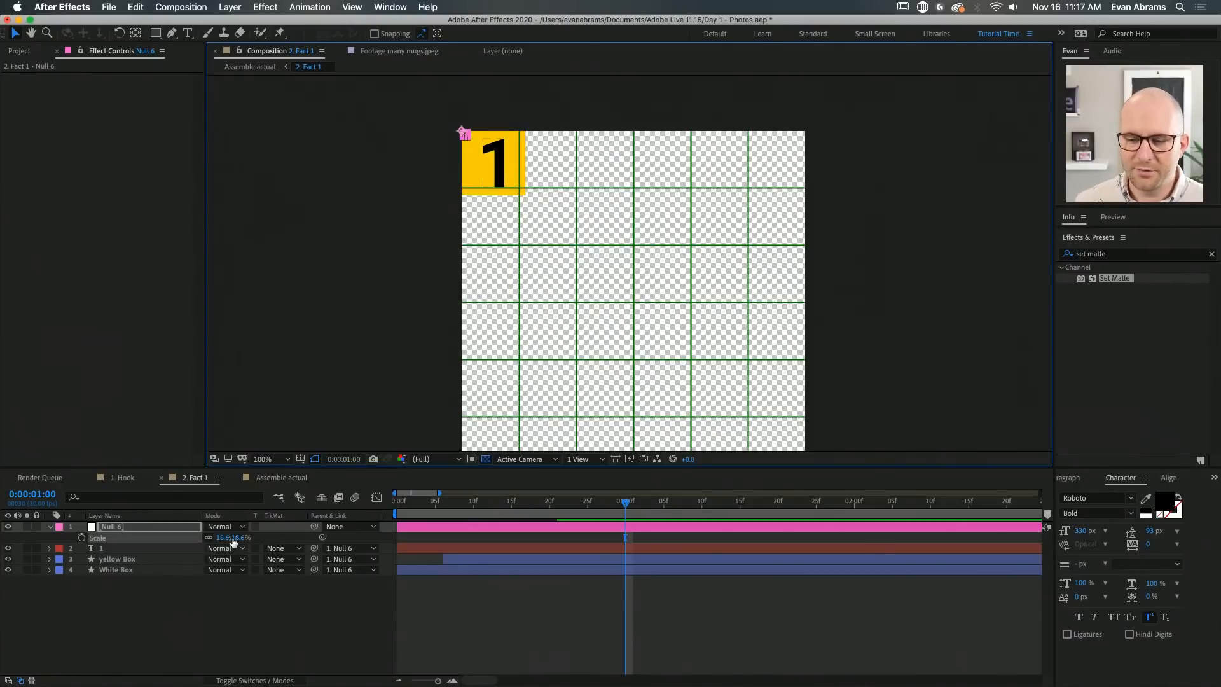
# Scale the null down to 16.6% so the yellow number box fits exactly one proportional grid cell
pyautogui.moveTo(232, 537); pyautogui.dragTo(258, 541)
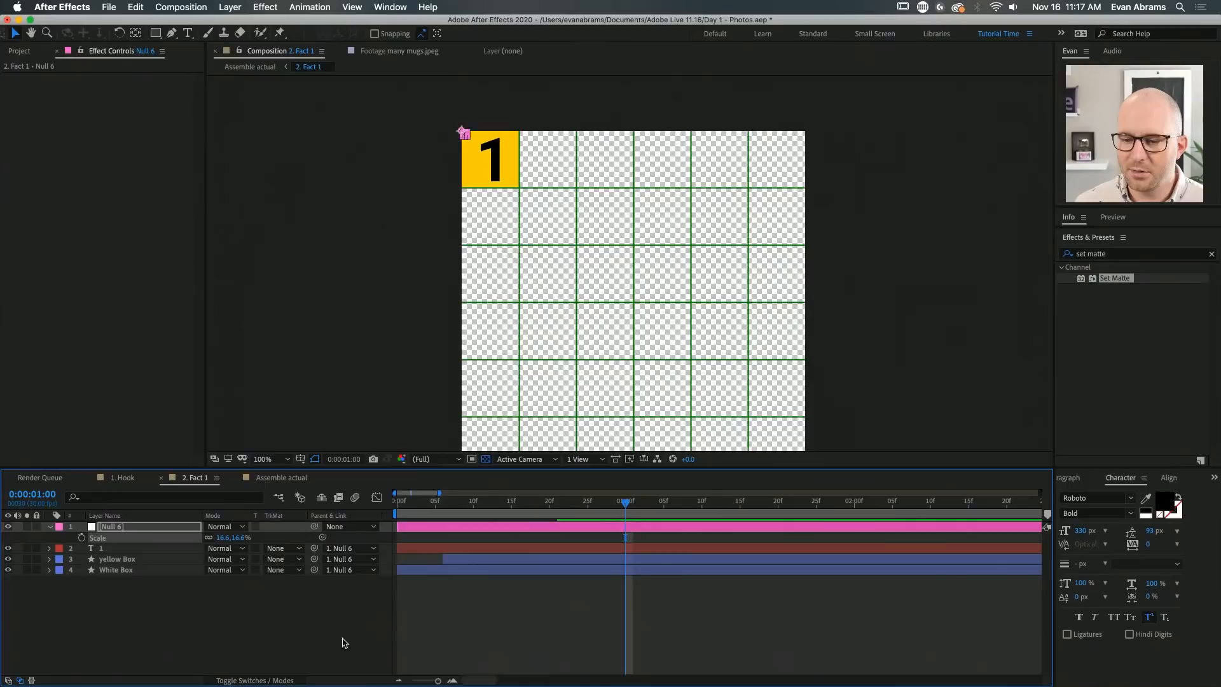
pyautogui.click(379, 634)
pyautogui.scroll(-1, 631, 178)
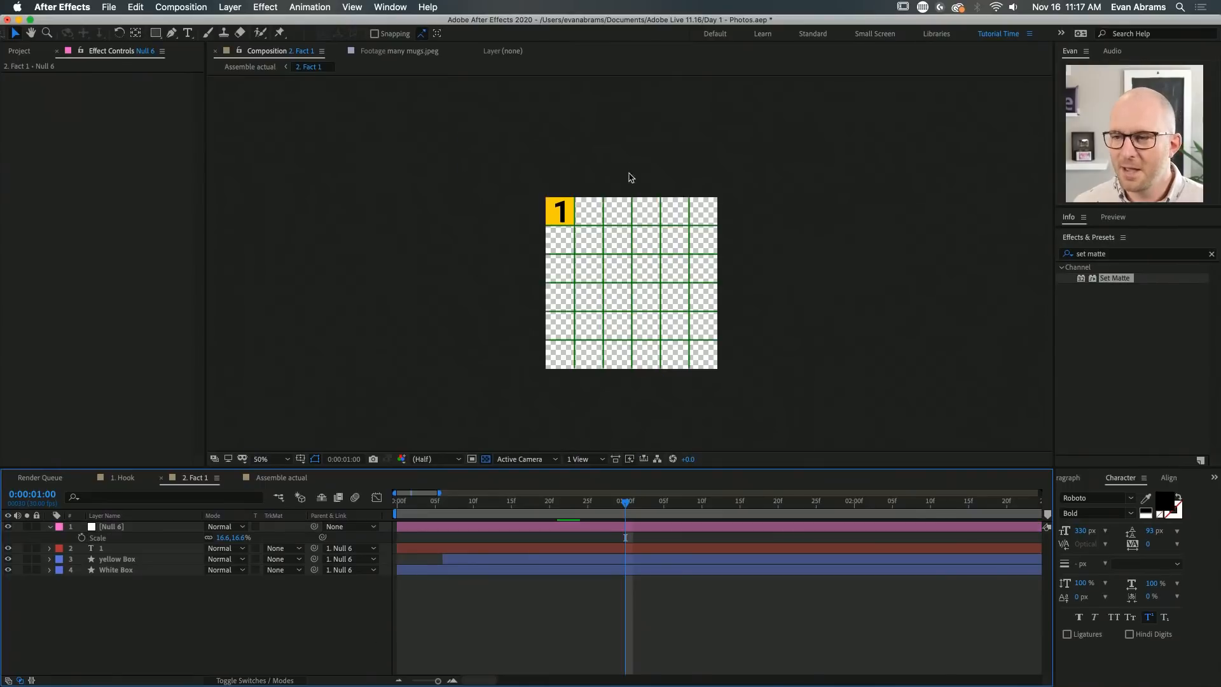
# Keyframe the null's Scale at 16.6% at 0:00:01:00 and at 100% at 0:00:00:20
pyautogui.click(583, 528)
pyautogui.click(81, 538)
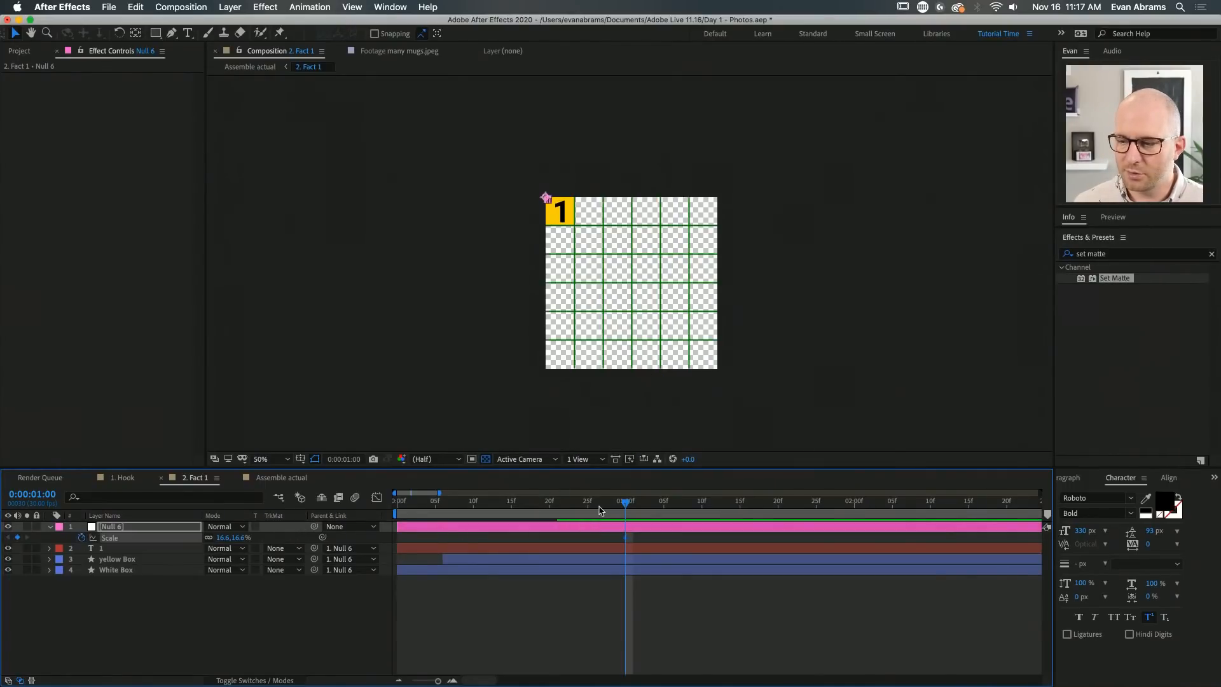
pyautogui.moveTo(603, 503); pyautogui.dragTo(549, 503)
pyautogui.click(246, 538)
pyautogui.write('100')
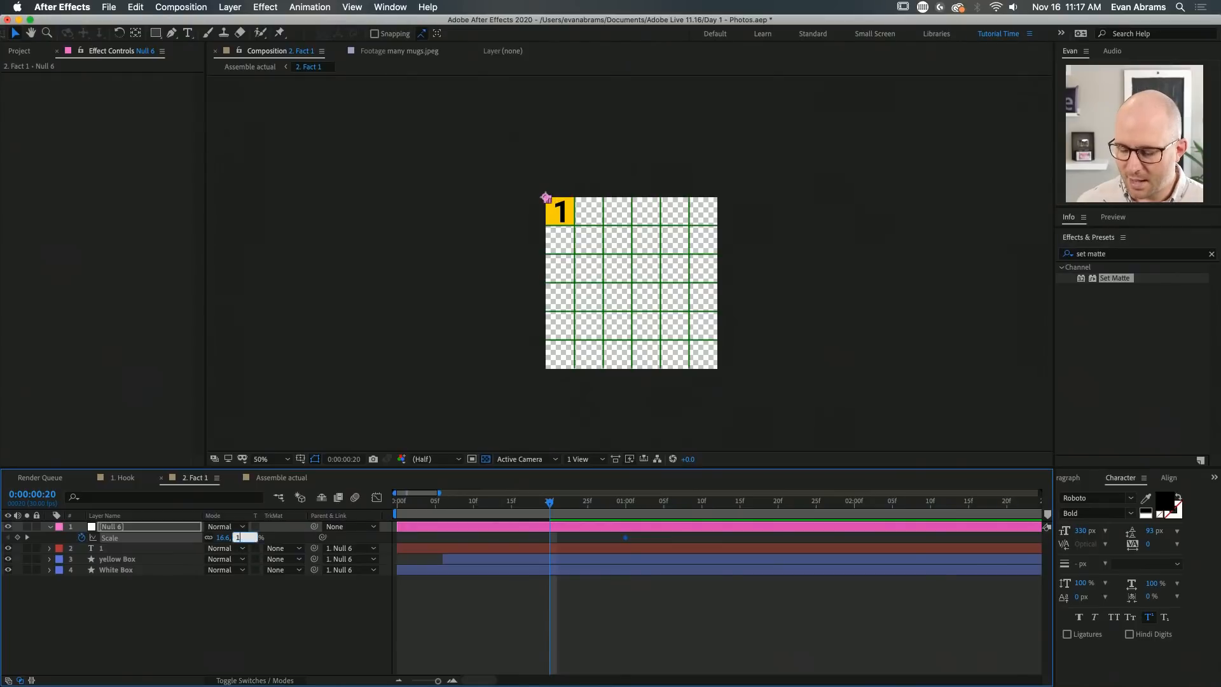
pyautogui.press('Return')
# Preview the shrink, then retime the null's Scale keyframes to 0:00:00:26 and about 0:00:01:09
pyautogui.moveTo(551, 503); pyautogui.dragTo(626, 538)
pyautogui.press('space')
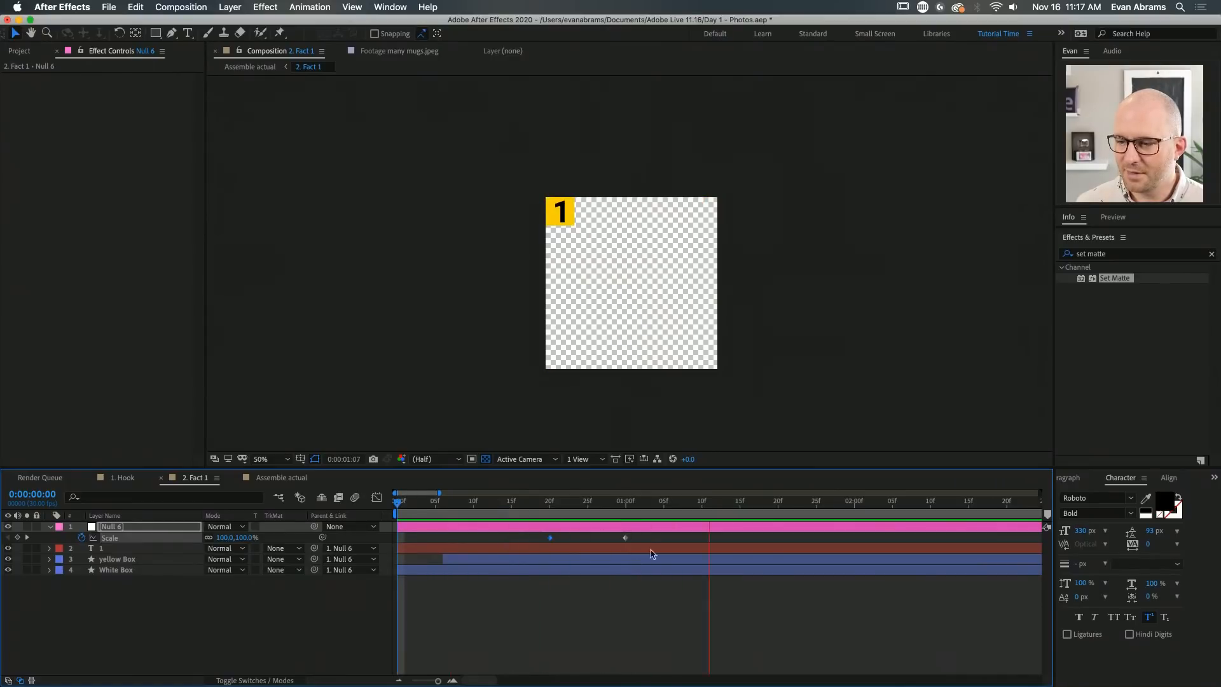
pyautogui.press('space')
pyautogui.moveTo(640, 535); pyautogui.dragTo(536, 555)
pyautogui.moveTo(551, 538); pyautogui.dragTo(595, 539)
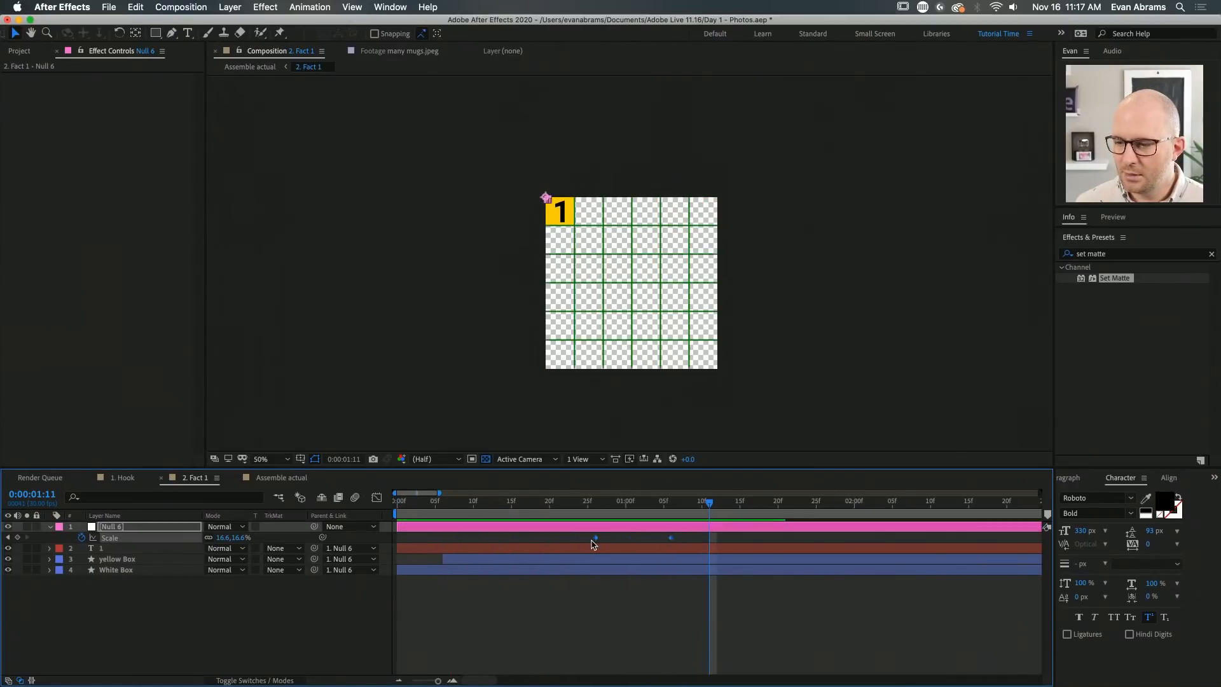
pyautogui.click(632, 585)
pyautogui.moveTo(671, 537); pyautogui.dragTo(694, 539)
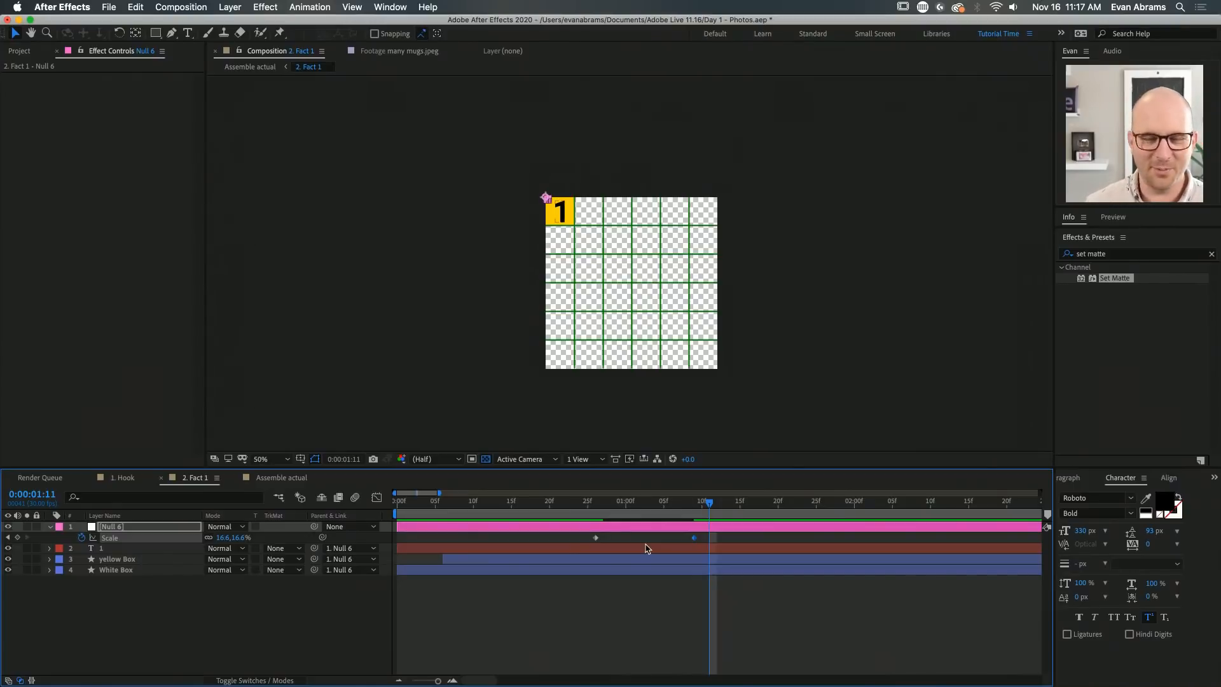
# Apply Easy Ease to both of the null's Scale keyframes and show their speed graph in the Graph Editor
pyautogui.scroll(2, 579, 197)
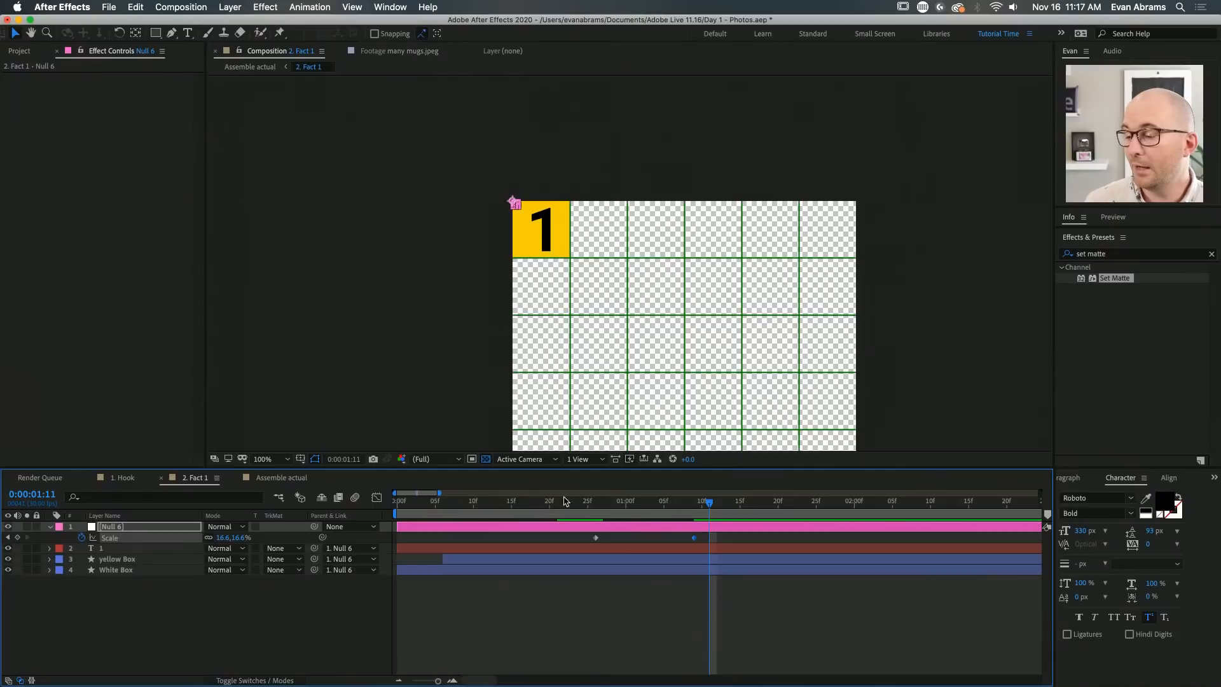
pyautogui.moveTo(726, 539); pyautogui.dragTo(562, 544)
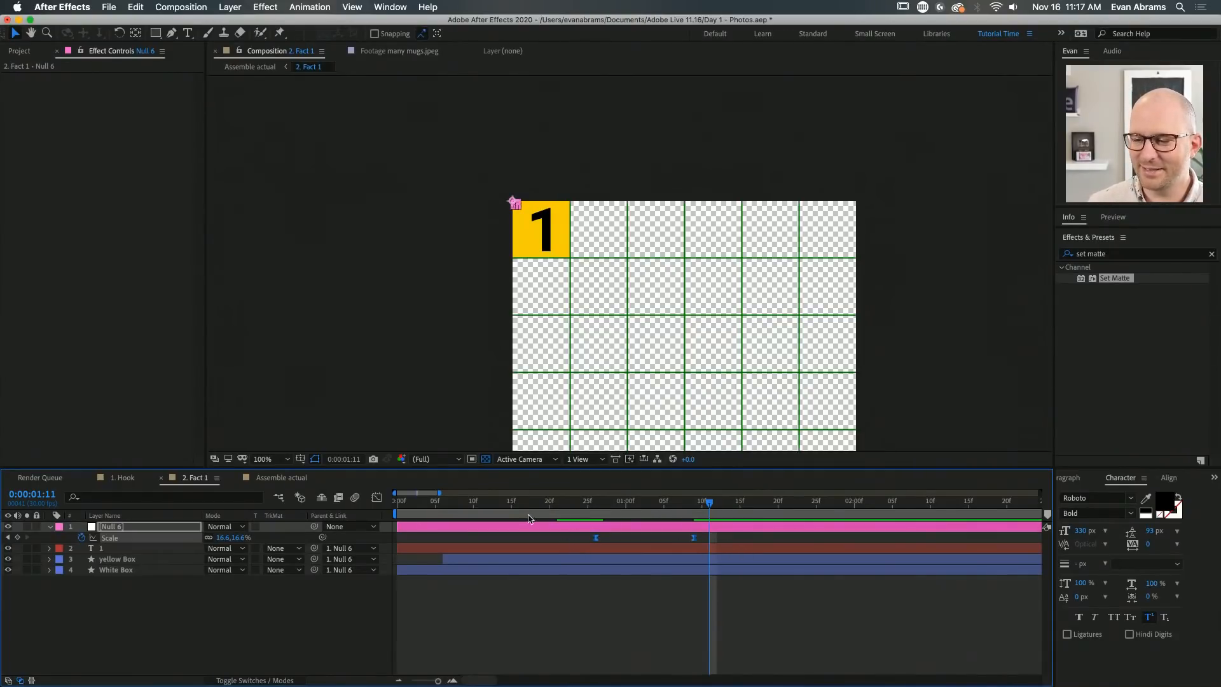
pyautogui.click(376, 498)
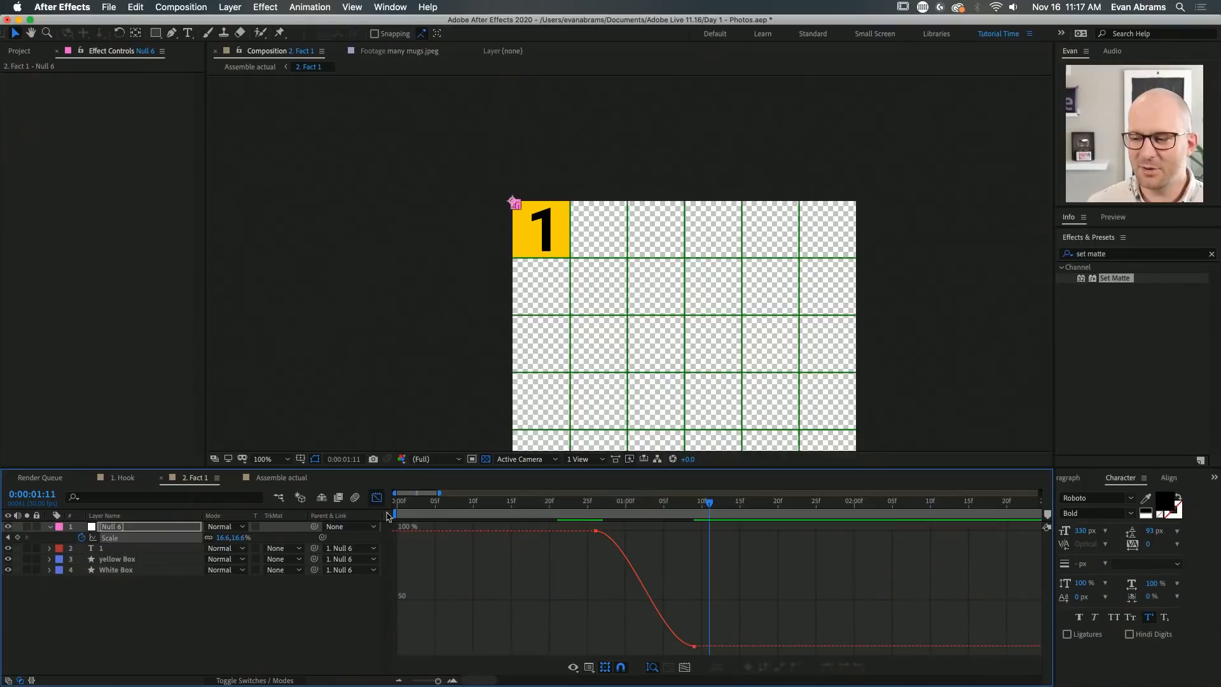
pyautogui.click(589, 667)
pyautogui.click(609, 575)
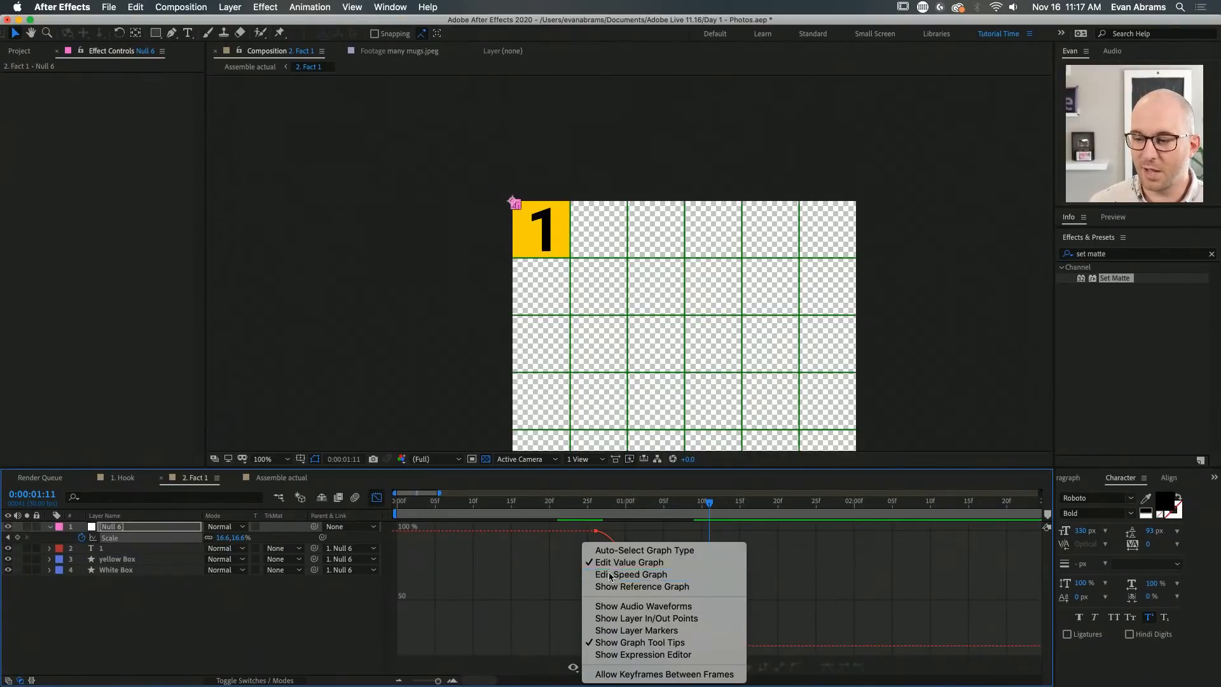
# Preview the eased shrink from 0:00:00:26 and again from the composition's start with the whole frame in view
pyautogui.click(598, 505)
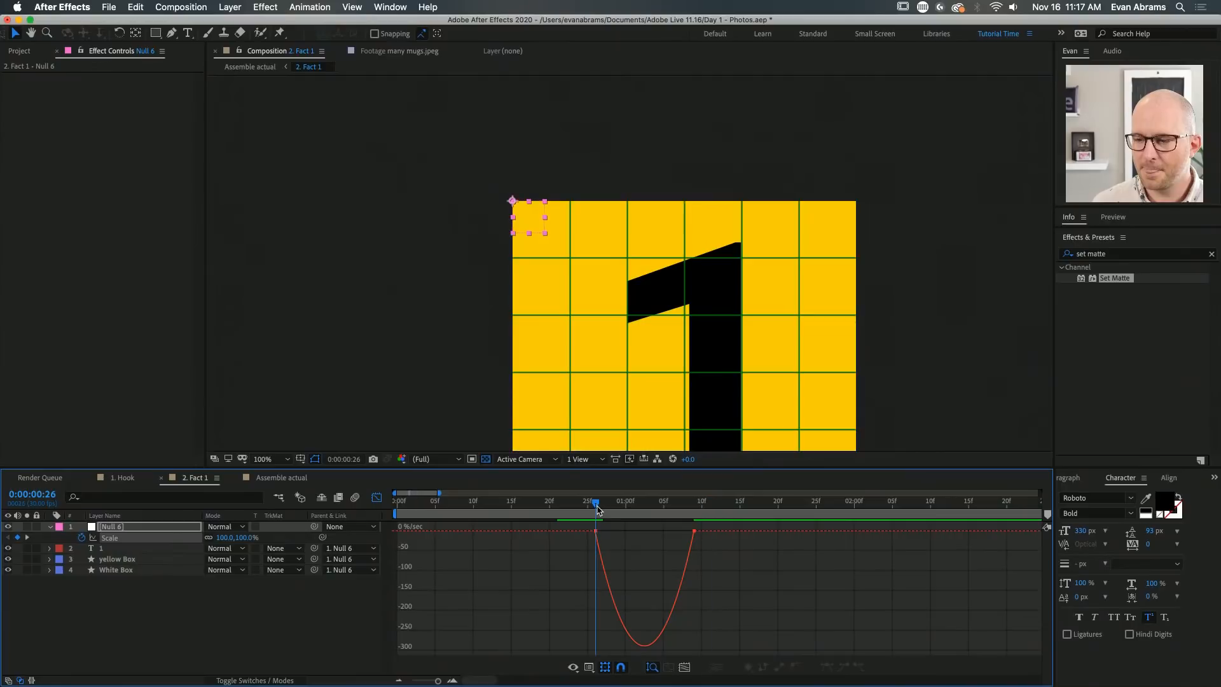
pyautogui.press('space')
pyautogui.press('space')
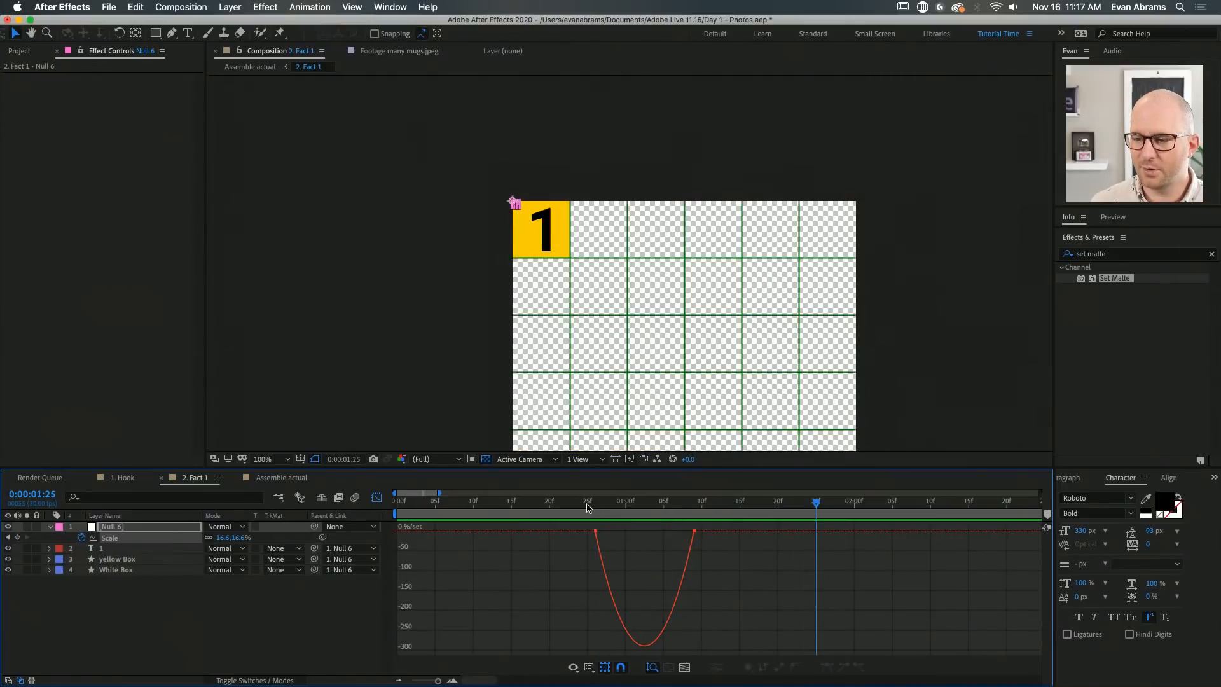
pyautogui.moveTo(577, 507); pyautogui.dragTo(393, 511)
pyautogui.moveTo(745, 348); pyautogui.dragTo(725, 244)
pyautogui.press('space')
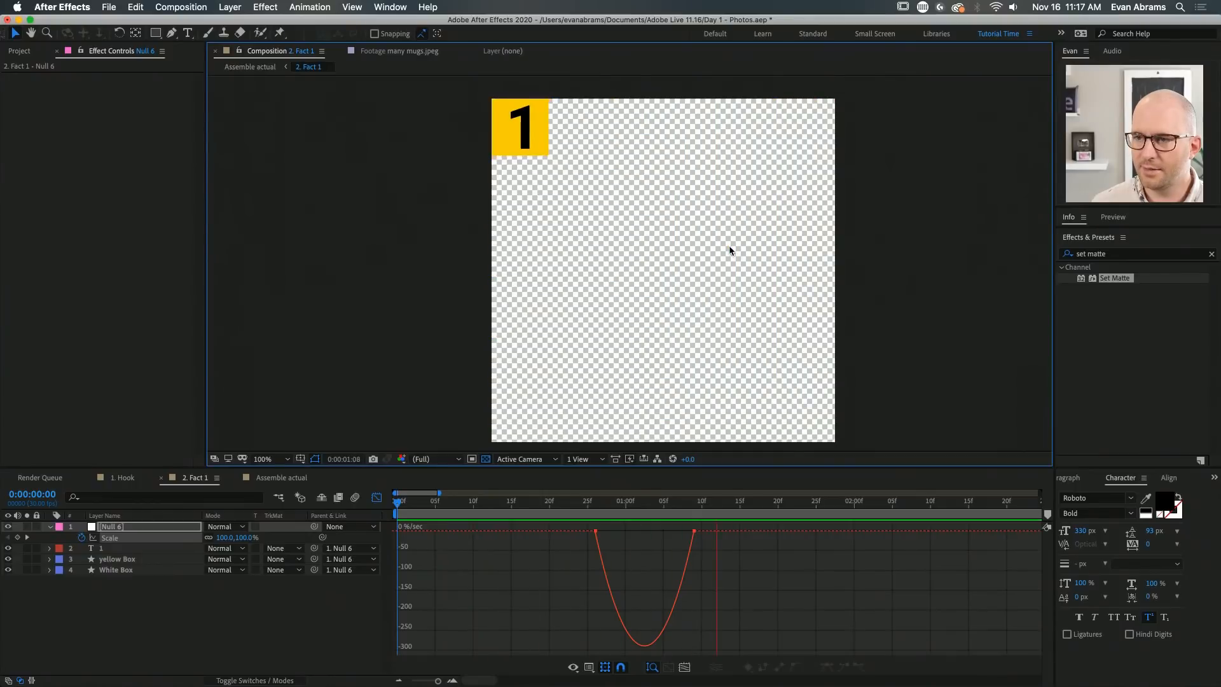
pyautogui.press('space')
# Lengthen the influence handles of both Scale keyframes to form a sharp speed peak near 0:00:01:01, previewing the motion between adjustments
pyautogui.moveTo(602, 512); pyautogui.dragTo(596, 515)
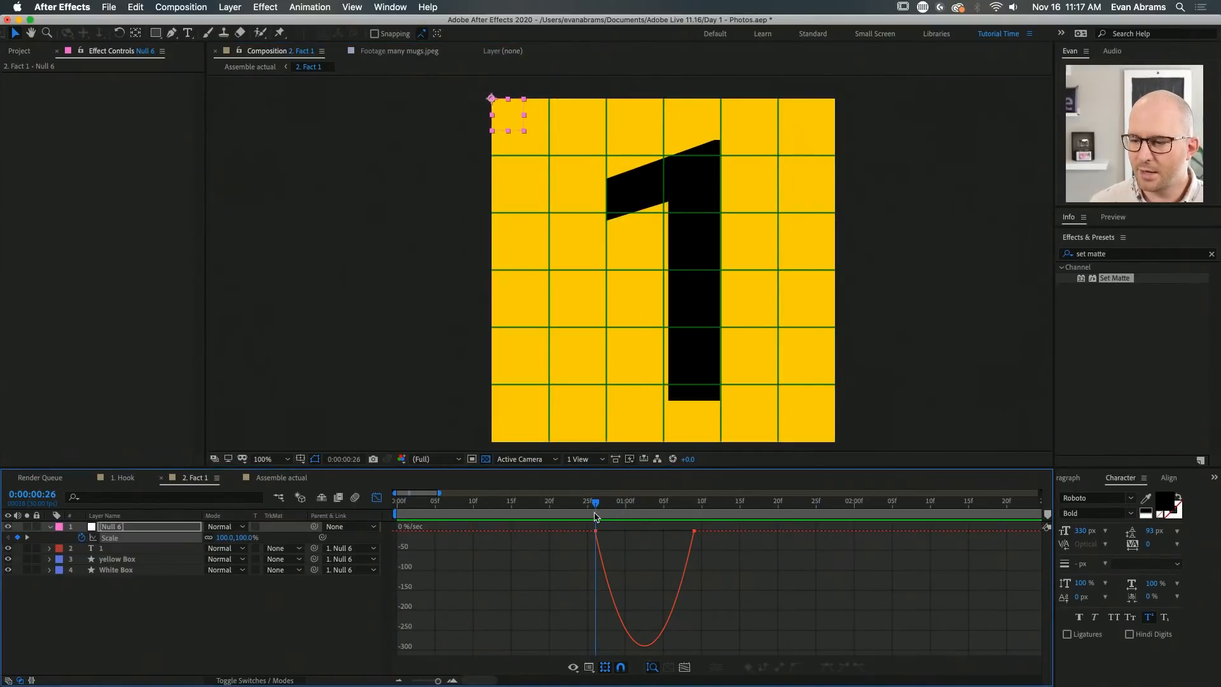
pyautogui.click(693, 531)
pyautogui.moveTo(676, 531); pyautogui.dragTo(624, 531)
pyautogui.press('space')
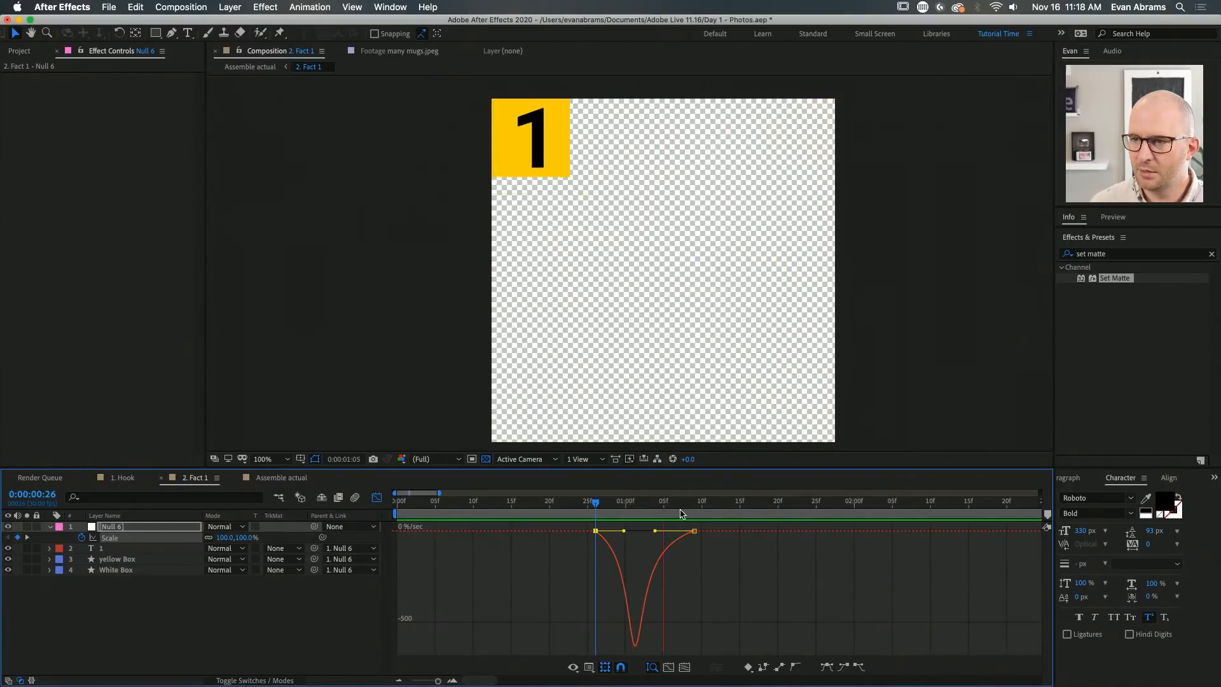
pyautogui.press('space')
pyautogui.click(603, 502)
pyautogui.moveTo(654, 530); pyautogui.dragTo(627, 530)
pyautogui.press('space')
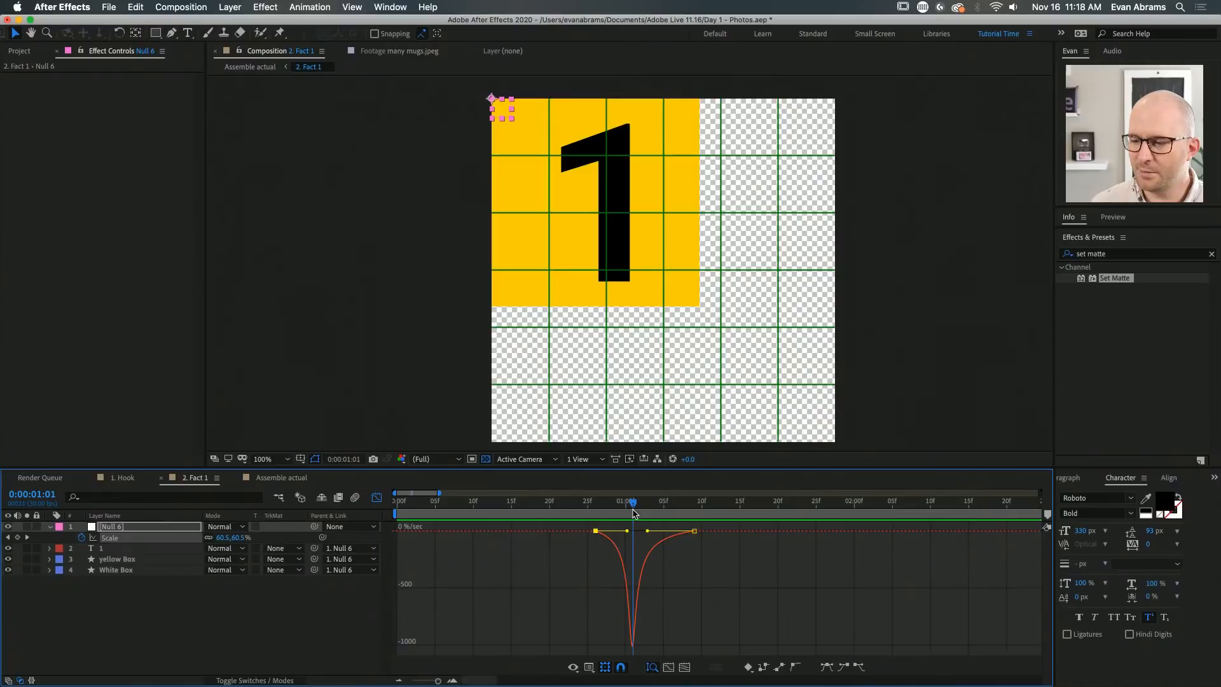
pyautogui.press('space')
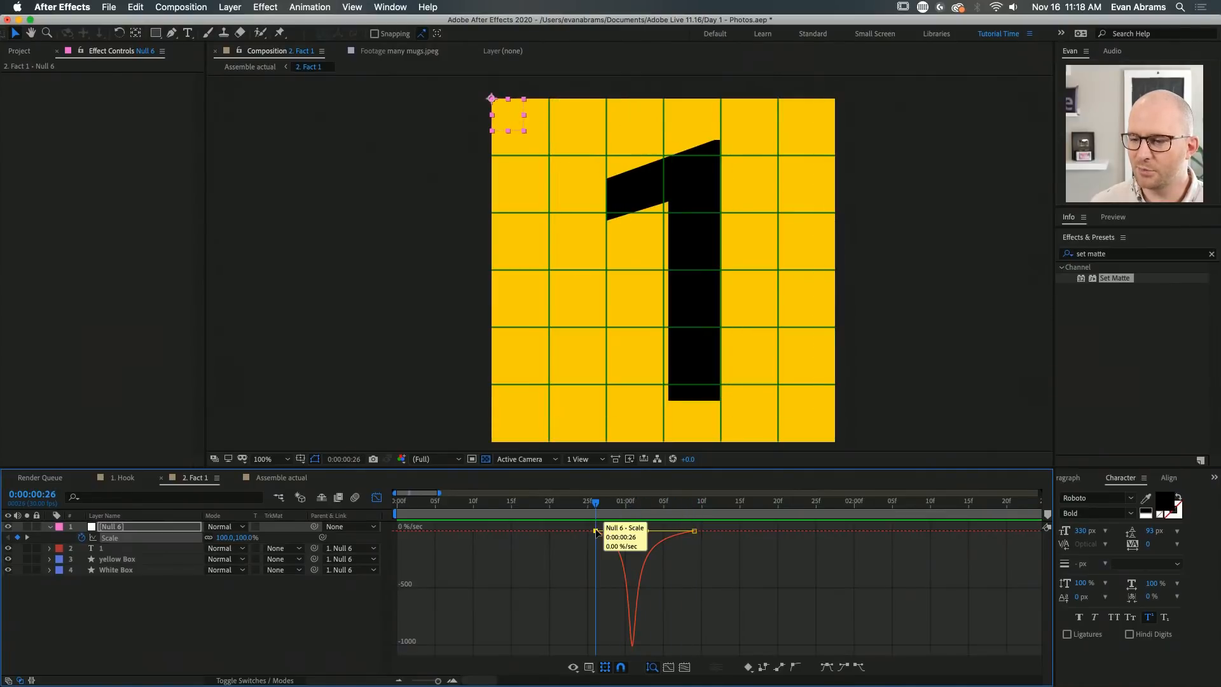
pyautogui.press('space')
# Examine the null's Scale speed curve and its peak around 0:00:01:01
pyautogui.press('-')
pyautogui.press('-')
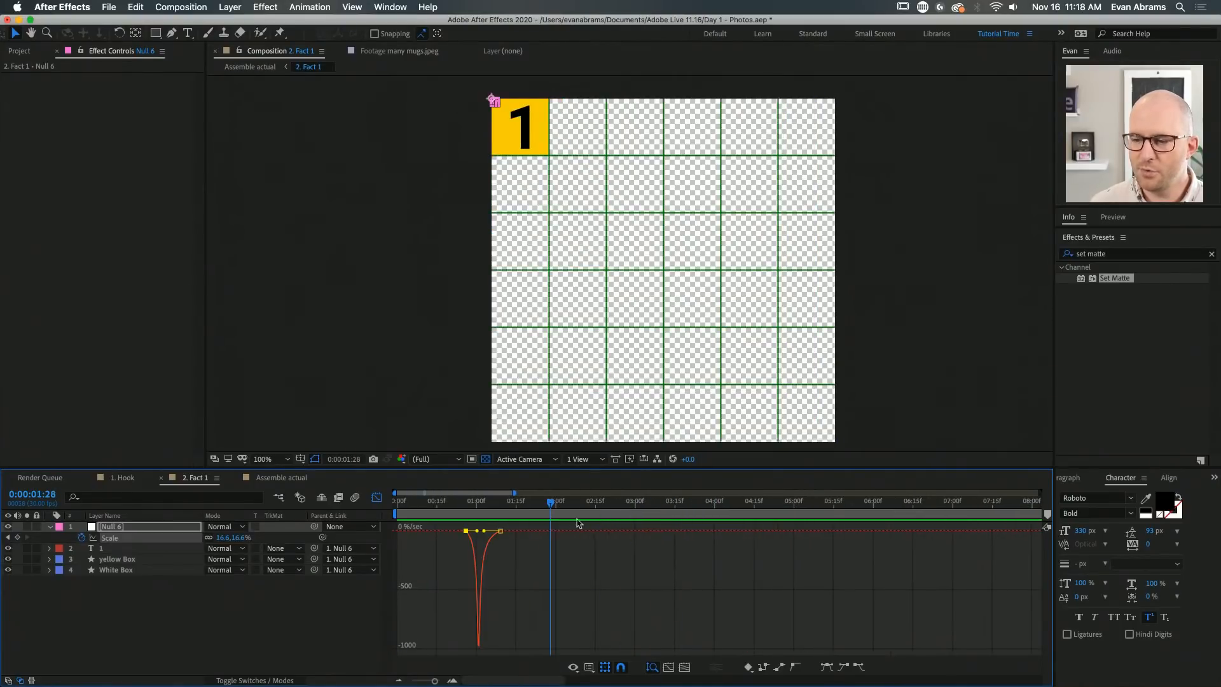
pyautogui.scroll(5, 497, 536)
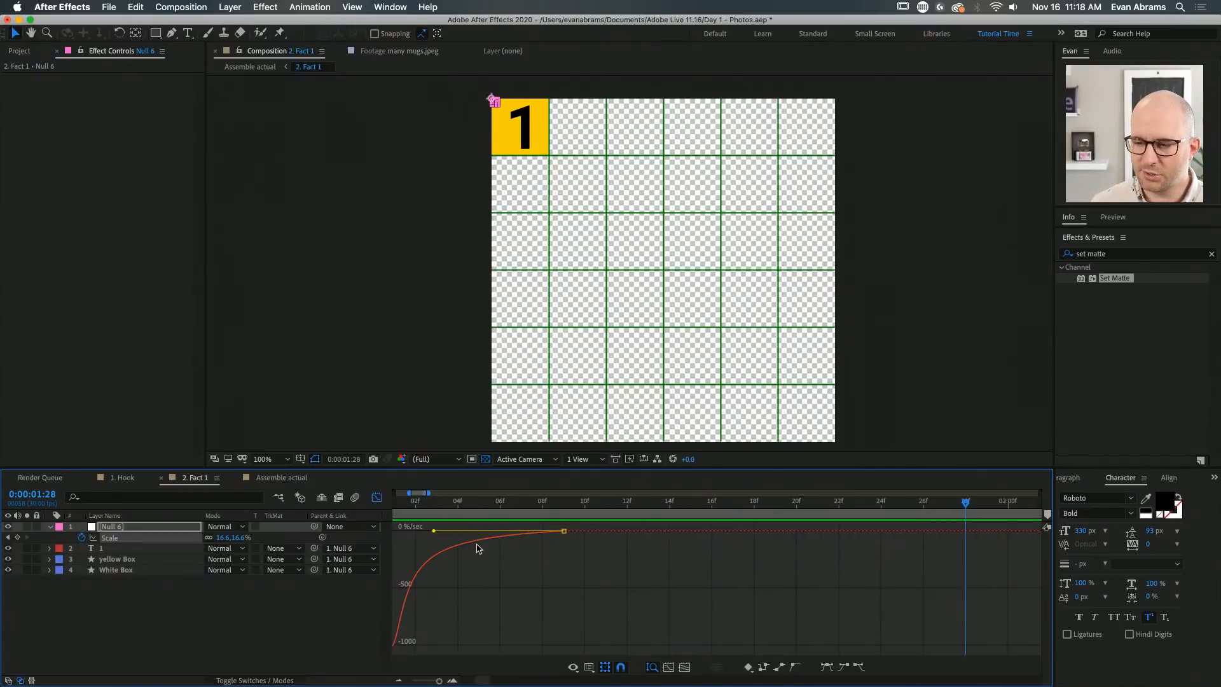
pyautogui.scroll(-2, 451, 550)
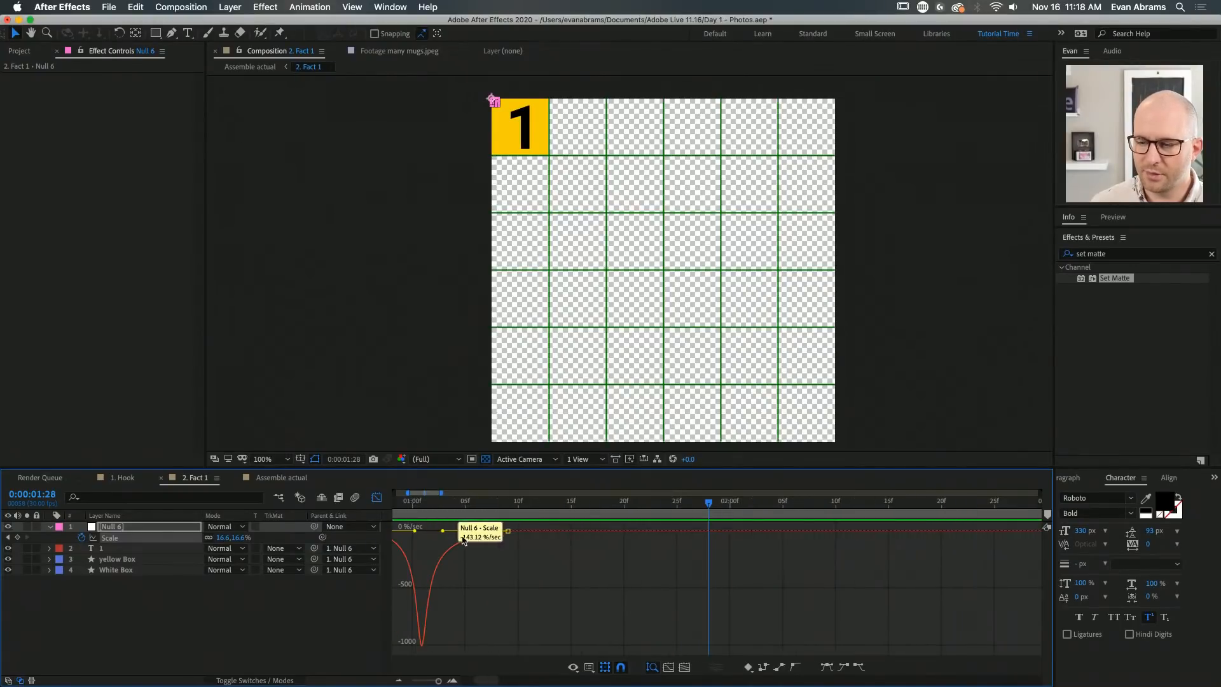
pyautogui.click(449, 505)
pyautogui.moveTo(449, 506); pyautogui.dragTo(418, 535)
pyautogui.moveTo(421, 644)
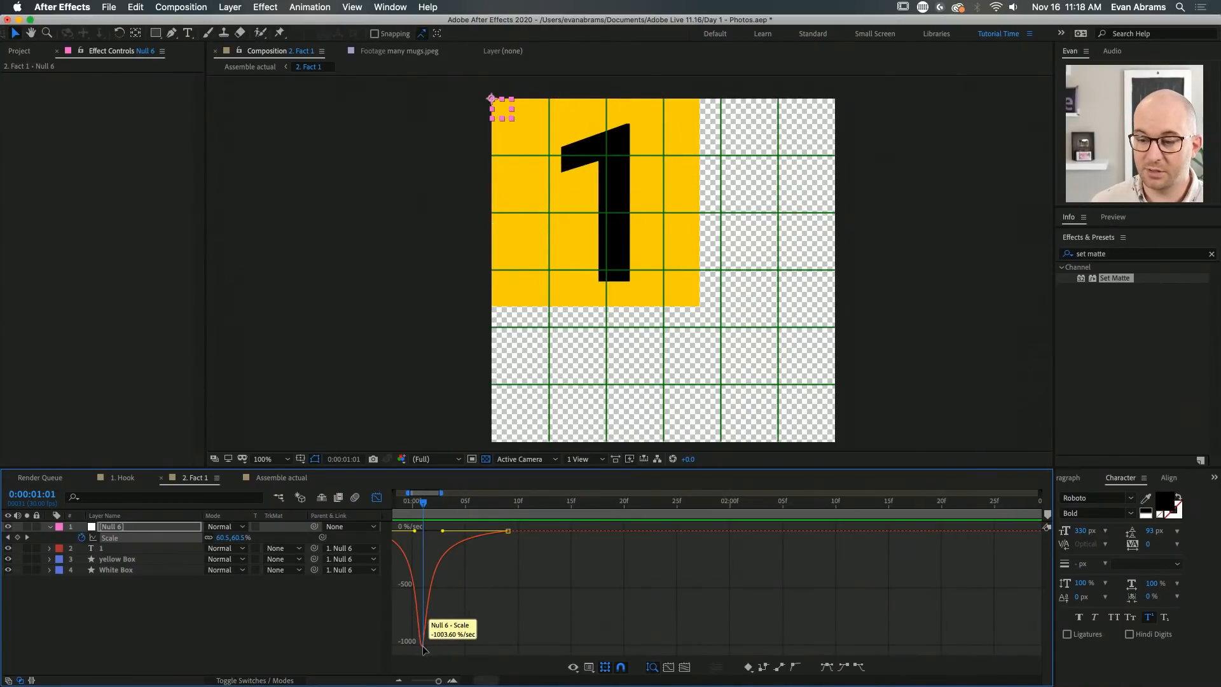
pyautogui.moveTo(489, 681); pyautogui.dragTo(484, 681)
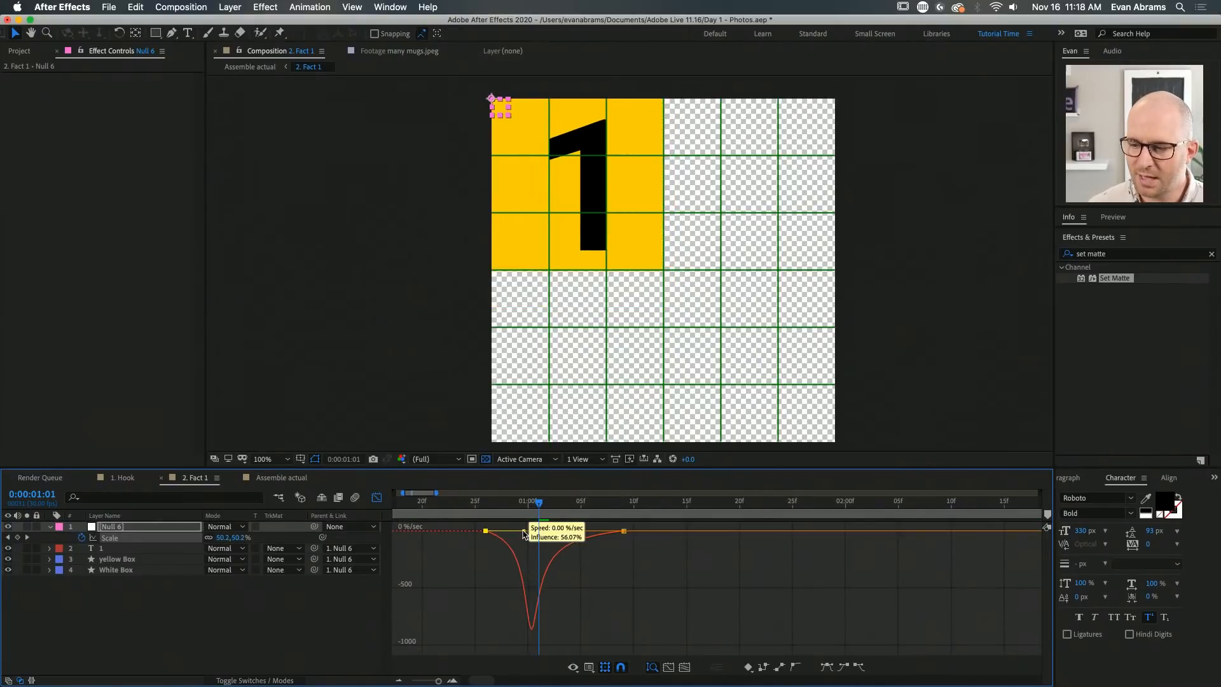
# Preview the shrink from the first Scale keyframe and return the timeline to the layer bar view
pyautogui.click(498, 516)
pyautogui.press('j')
pyautogui.press('space')
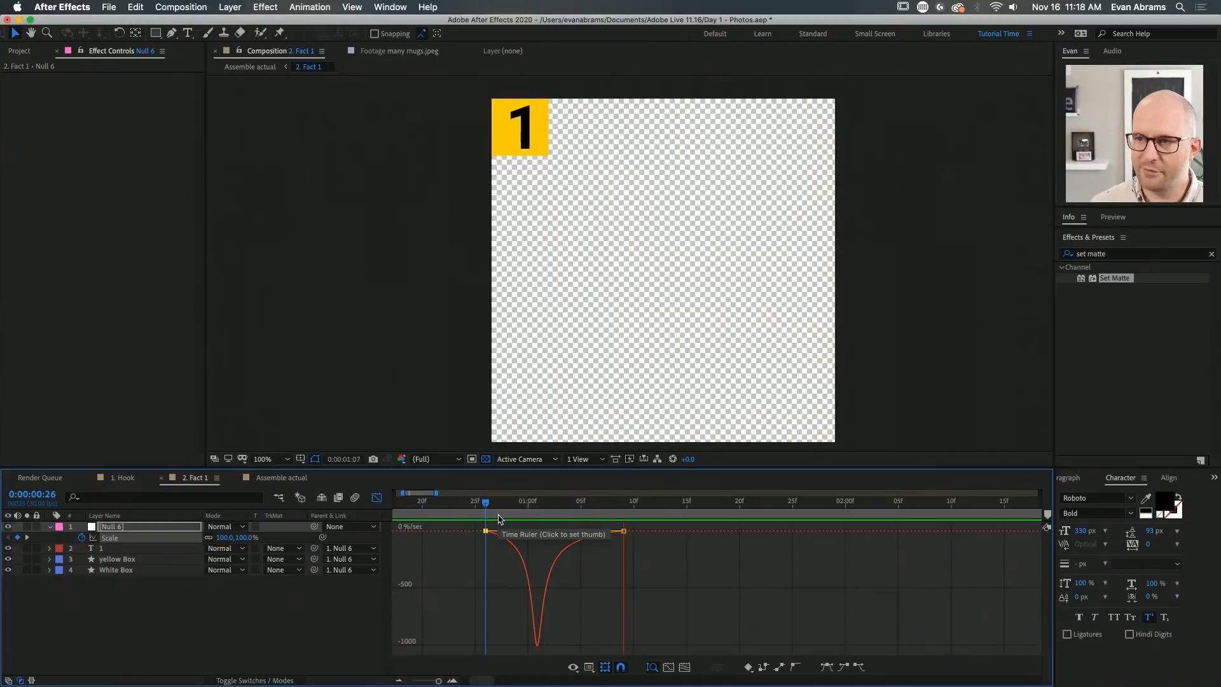
pyautogui.press('space')
pyautogui.press('-')
pyautogui.press('-')
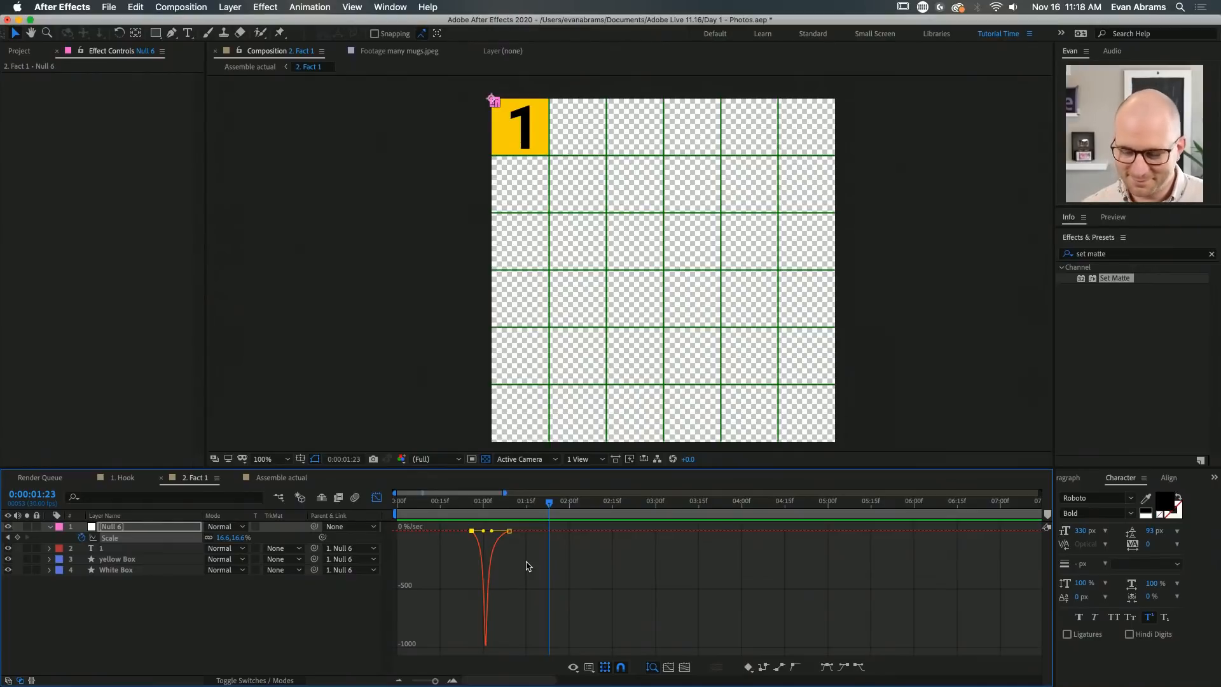
pyautogui.hscroll(2, 441, 516)
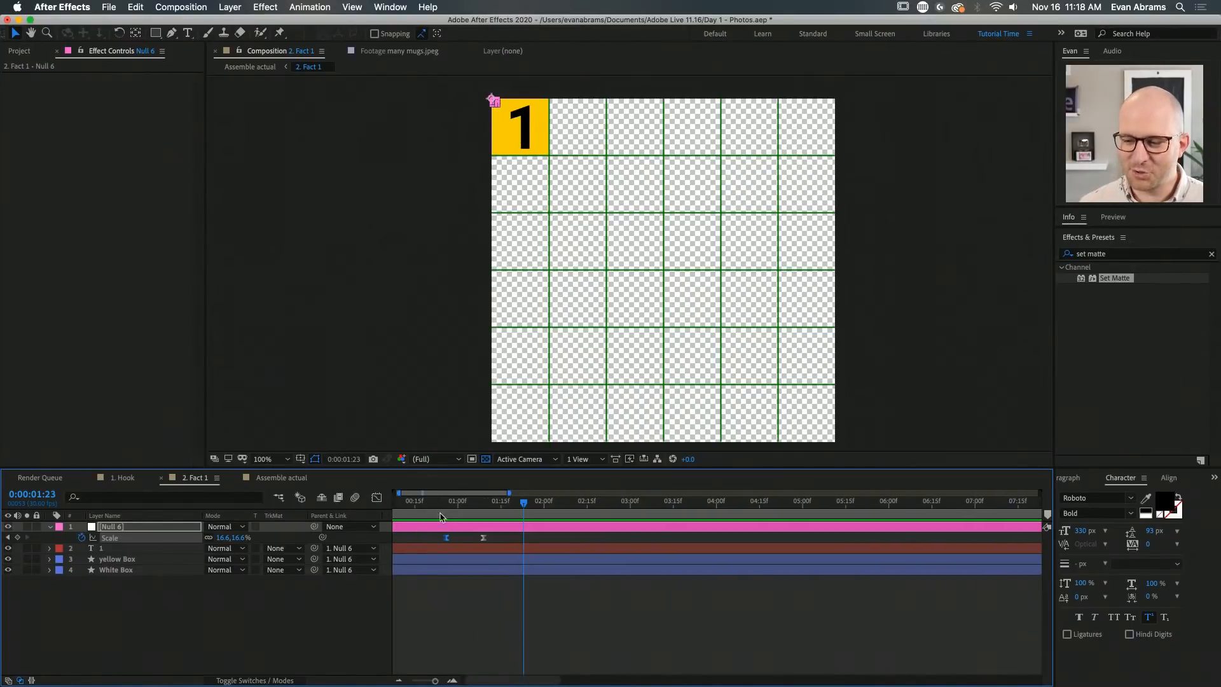
# Play the Fact 1 animation from the composition's start and clear the layer selection
pyautogui.press('Home')
pyautogui.press('space')
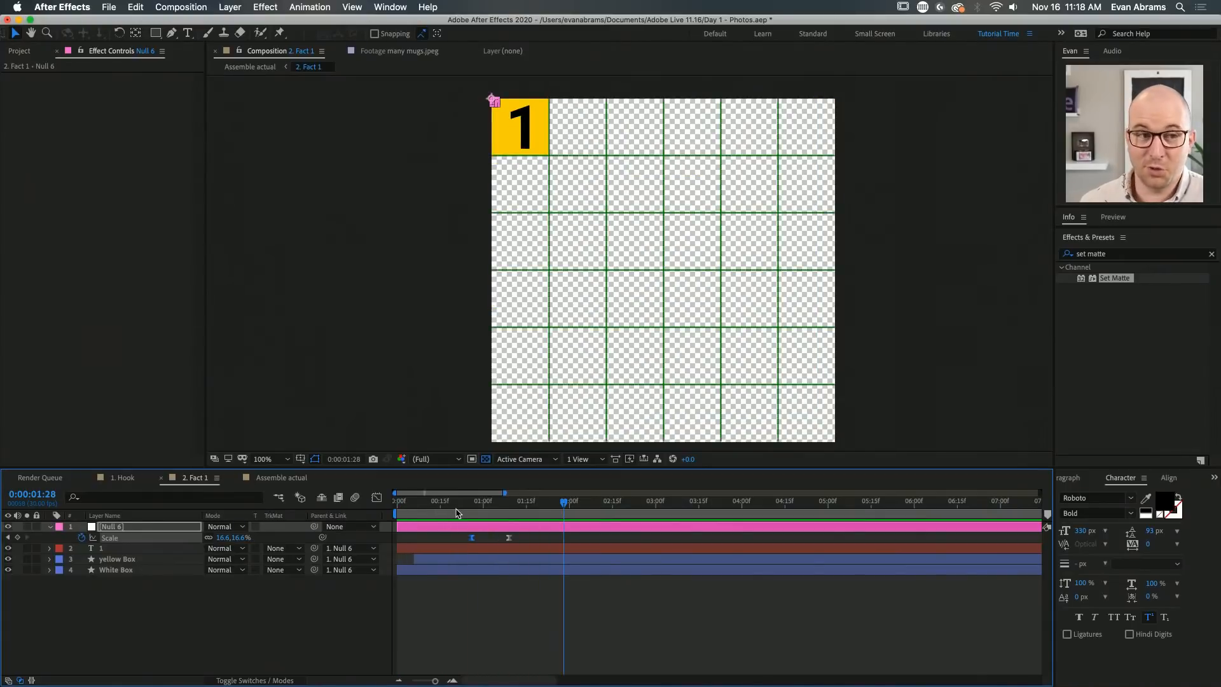
pyautogui.click(580, 550)
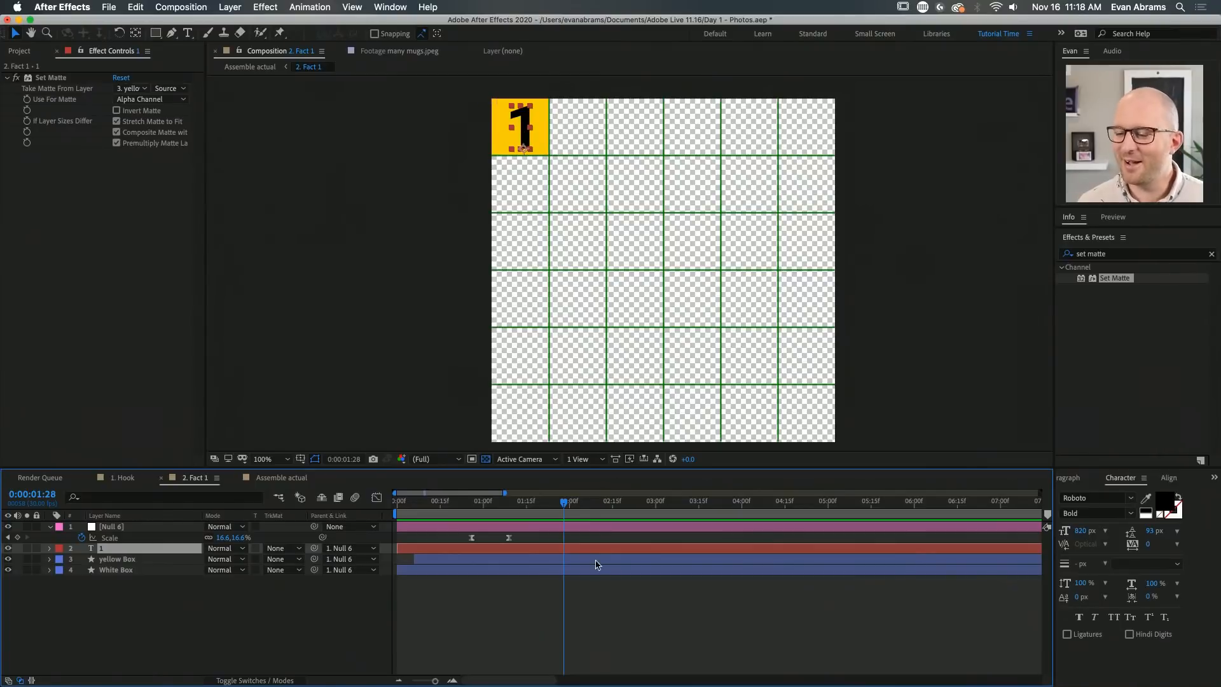
pyautogui.click(596, 589)
pyautogui.press('space')
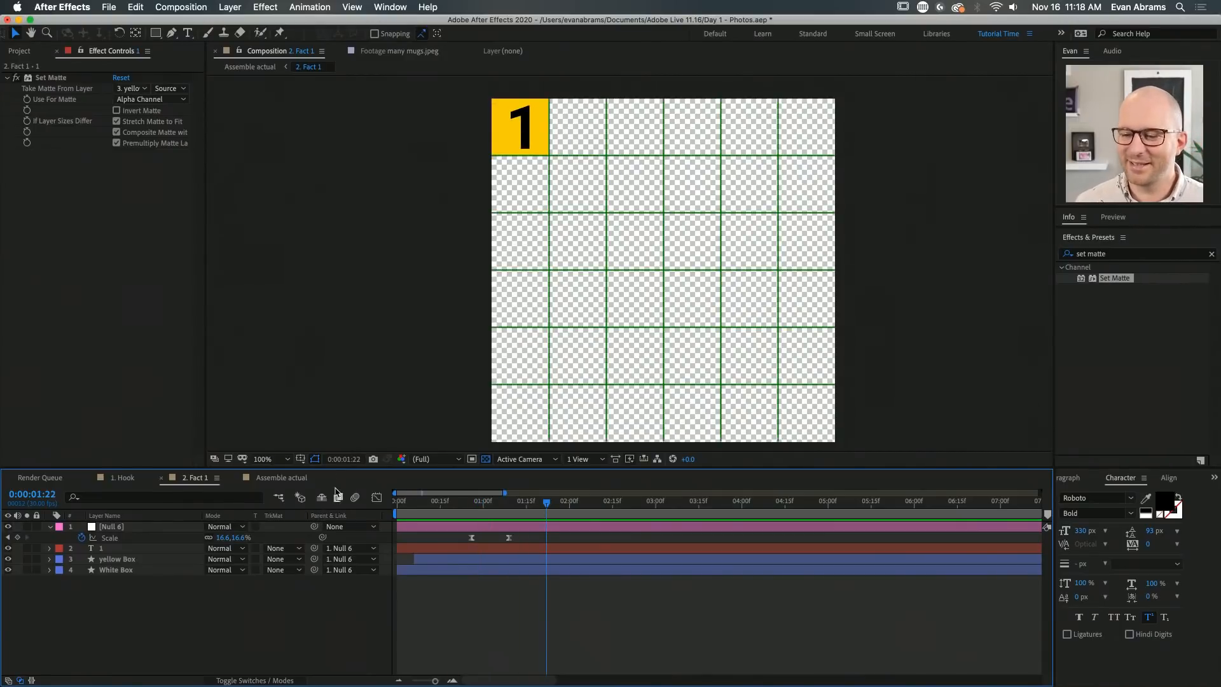
# Hide the grid overlay in the Fact 1 composition and move the current time to 0:00:01:13
pyautogui.click(301, 458)
pyautogui.click(334, 484)
pyautogui.scroll(-2, 591, 393)
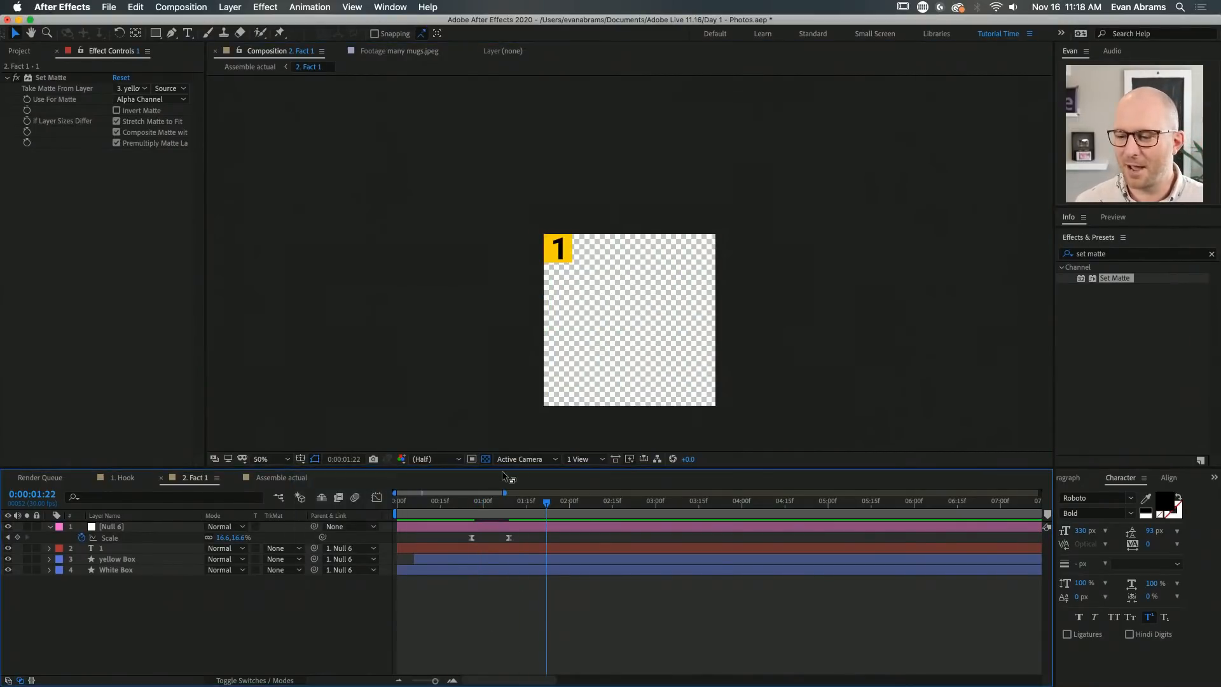
pyautogui.moveTo(452, 506); pyautogui.dragTo(520, 506)
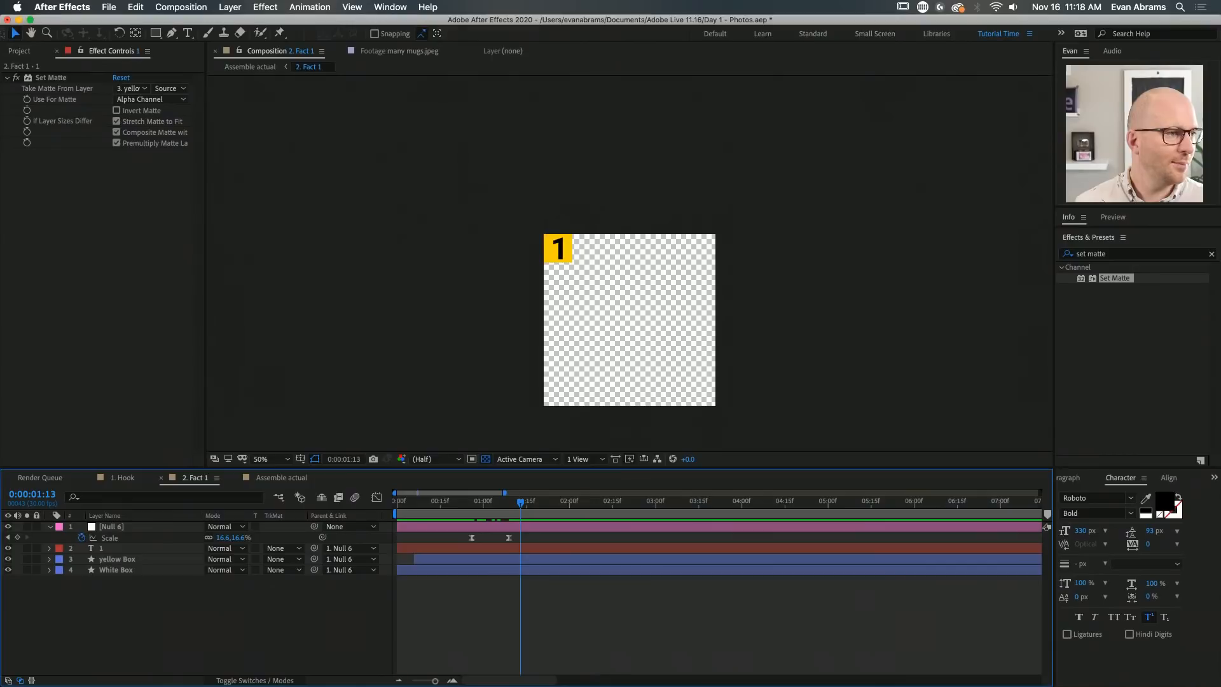
# Add Bean Bush.jpeg from the Assets folder as Fact 1's lowest layer, scaling it down and positioning it to fill the frame
pyautogui.click(20, 51)
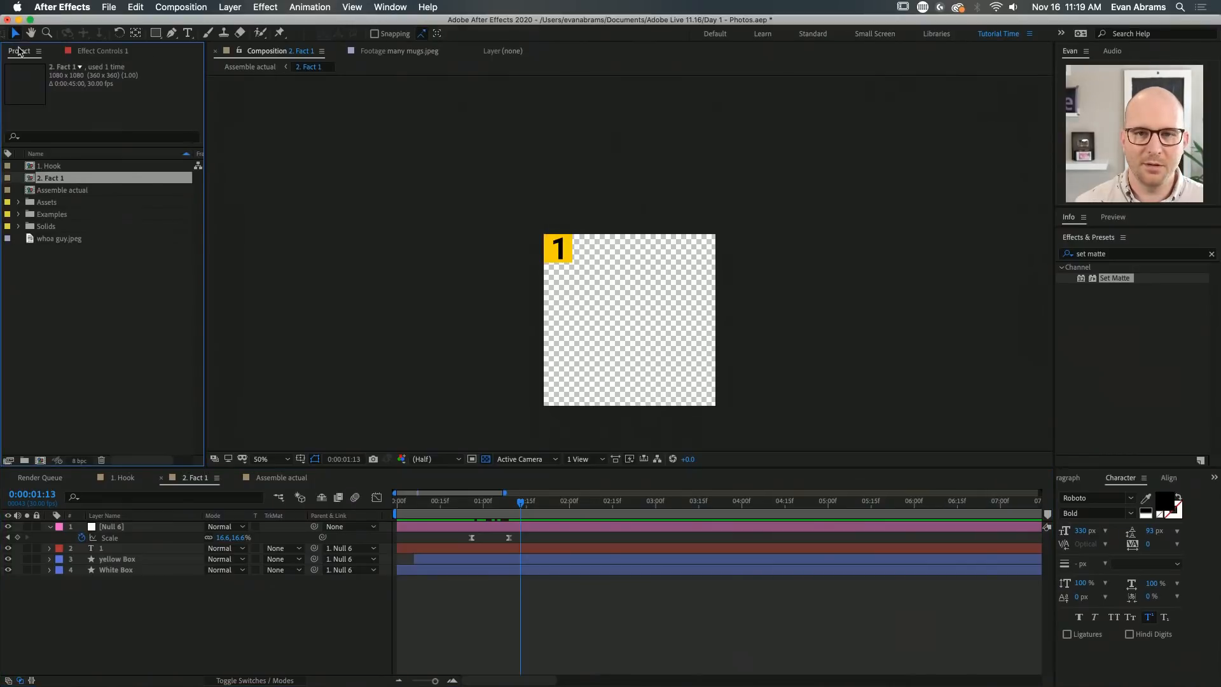
pyautogui.click(18, 202)
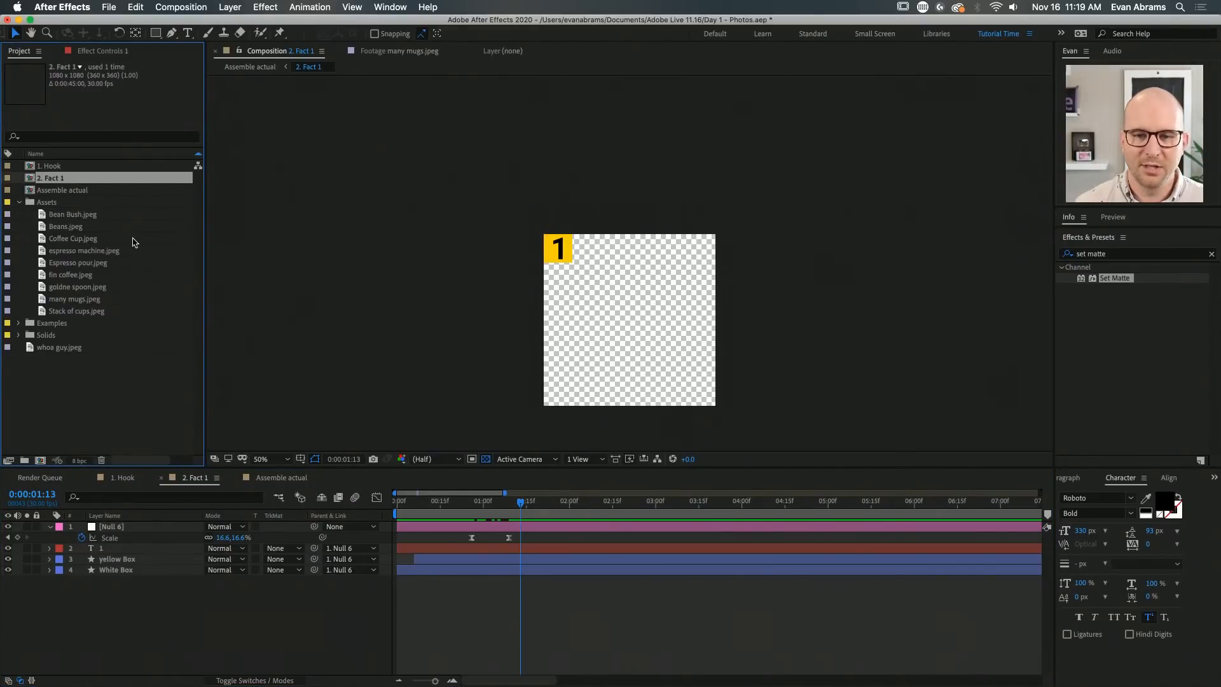
pyautogui.click(73, 218)
pyautogui.moveTo(70, 217); pyautogui.dragTo(177, 588)
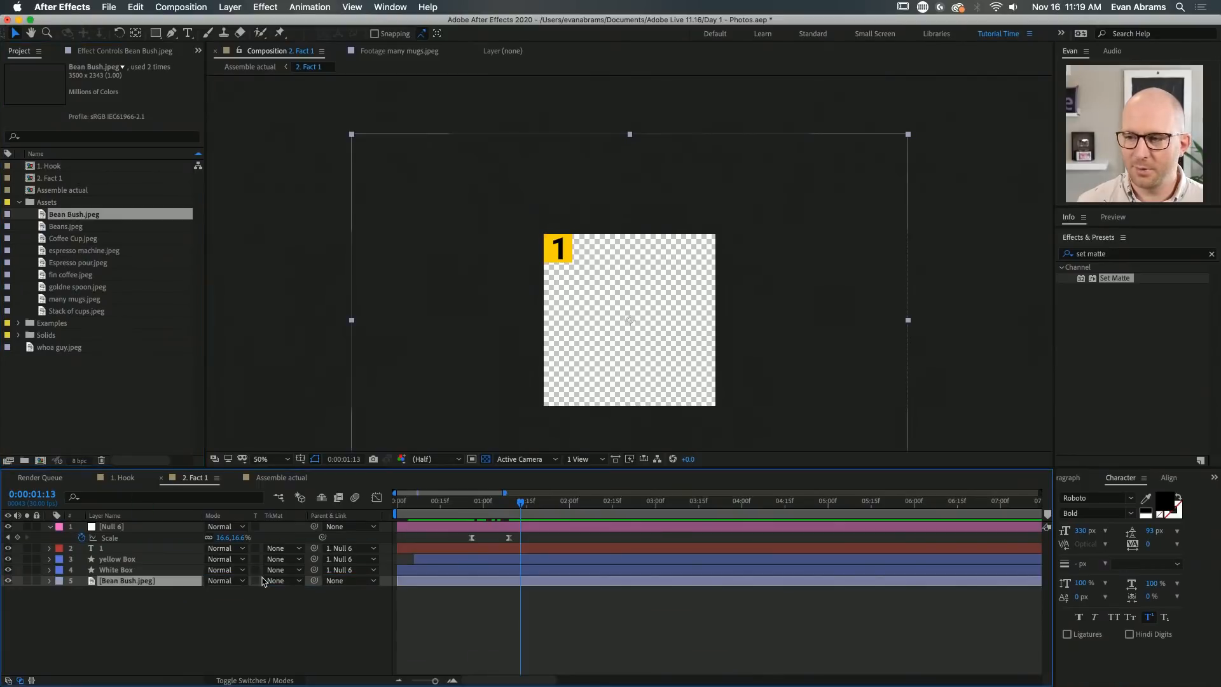
pyautogui.moveTo(767, 354); pyautogui.dragTo(705, 296)
pyautogui.click(562, 633)
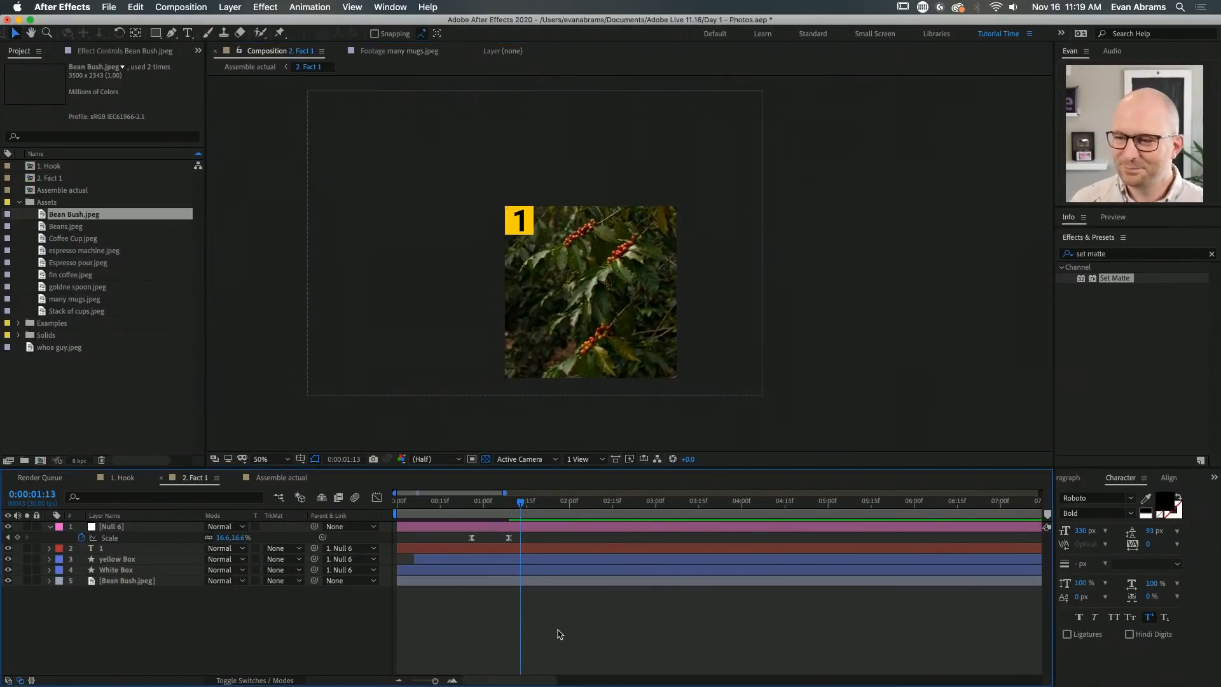
# Make the Bean Bush.jpeg layer start at 0:00:00:22 and preview Fact 1 from the beginning
pyautogui.moveTo(482, 507); pyautogui.dragTo(460, 523)
pyautogui.moveTo(436, 580); pyautogui.dragTo(497, 588)
pyautogui.click(500, 607)
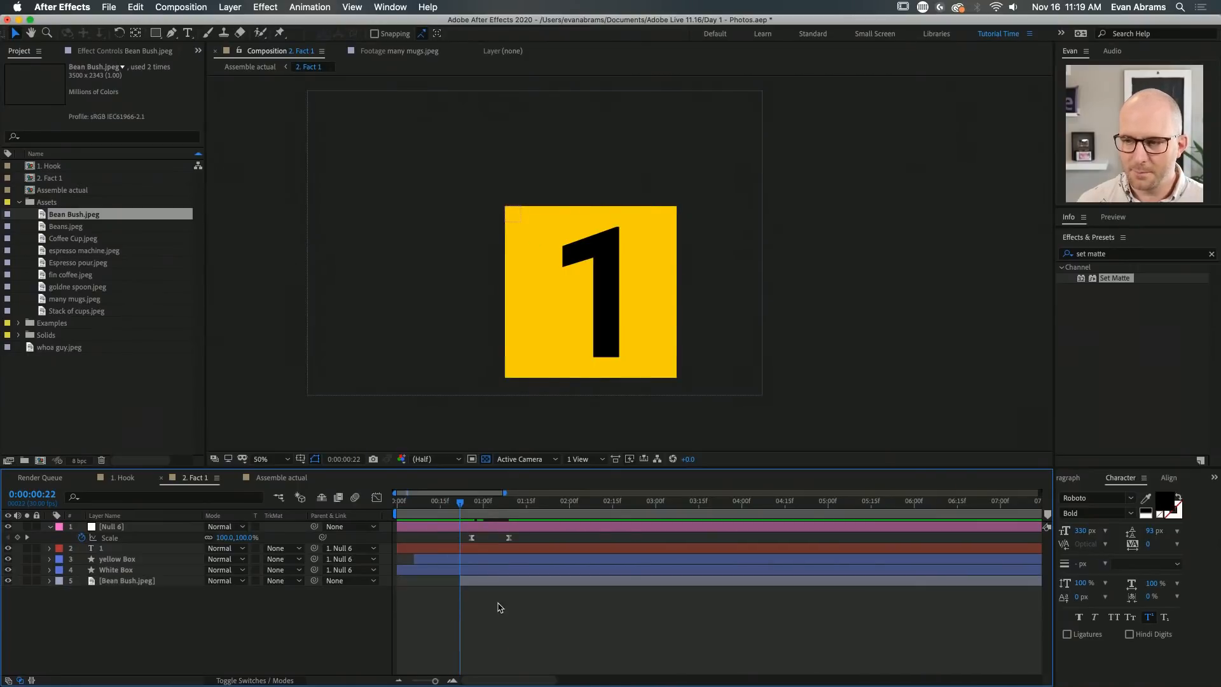
pyautogui.press('space')
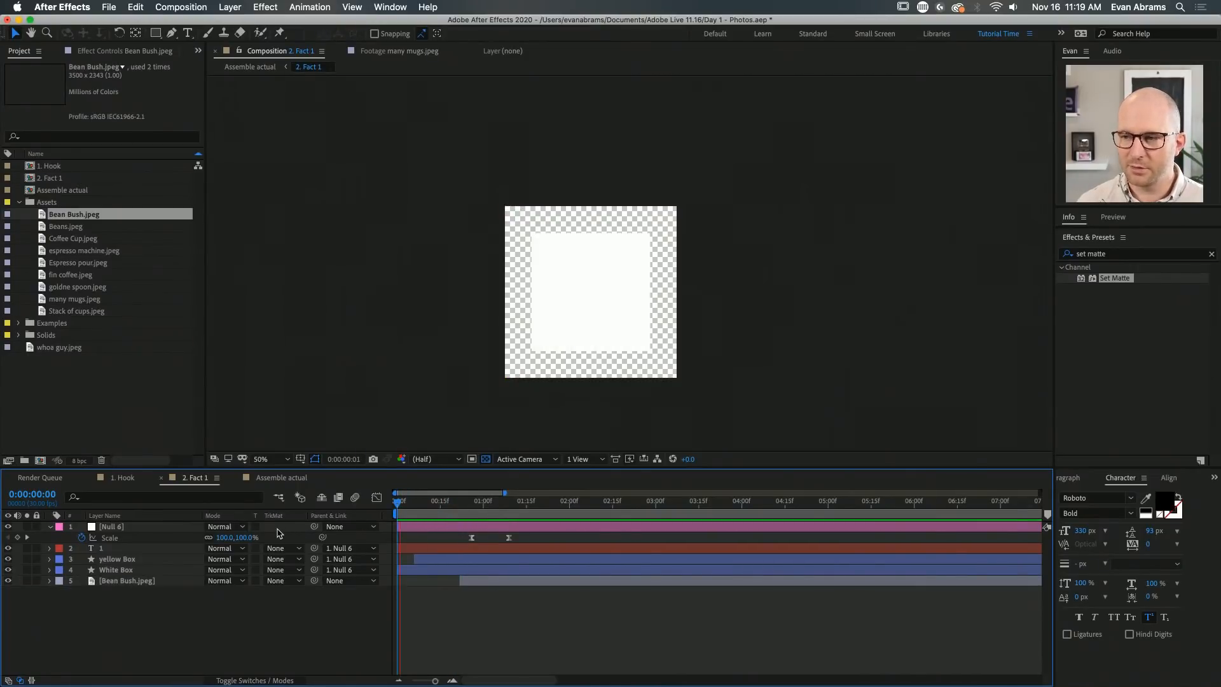
pyautogui.press('space')
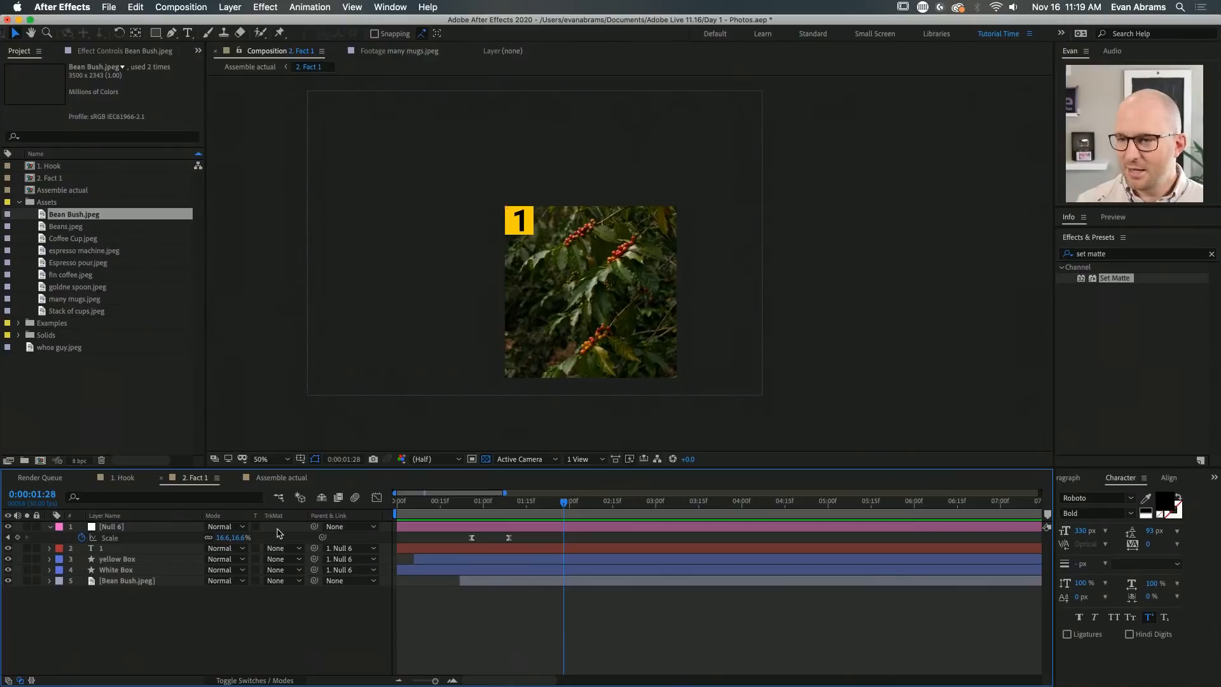
# Nudge the bean bush photo slightly within the frame and replay the Fact 1 animation
pyautogui.scroll(1, 595, 262)
pyautogui.moveTo(595, 274); pyautogui.dragTo(600, 244)
pyautogui.scroll(-1, 592, 267)
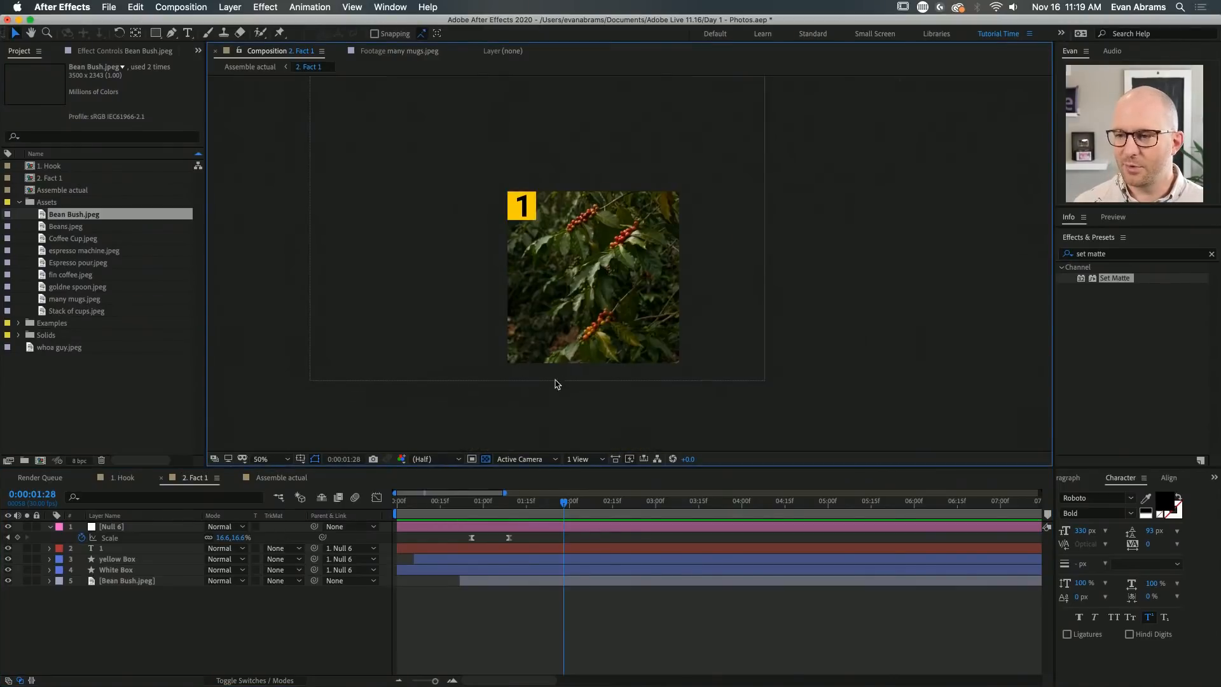
pyautogui.click(555, 381)
pyautogui.moveTo(661, 273); pyautogui.dragTo(655, 278)
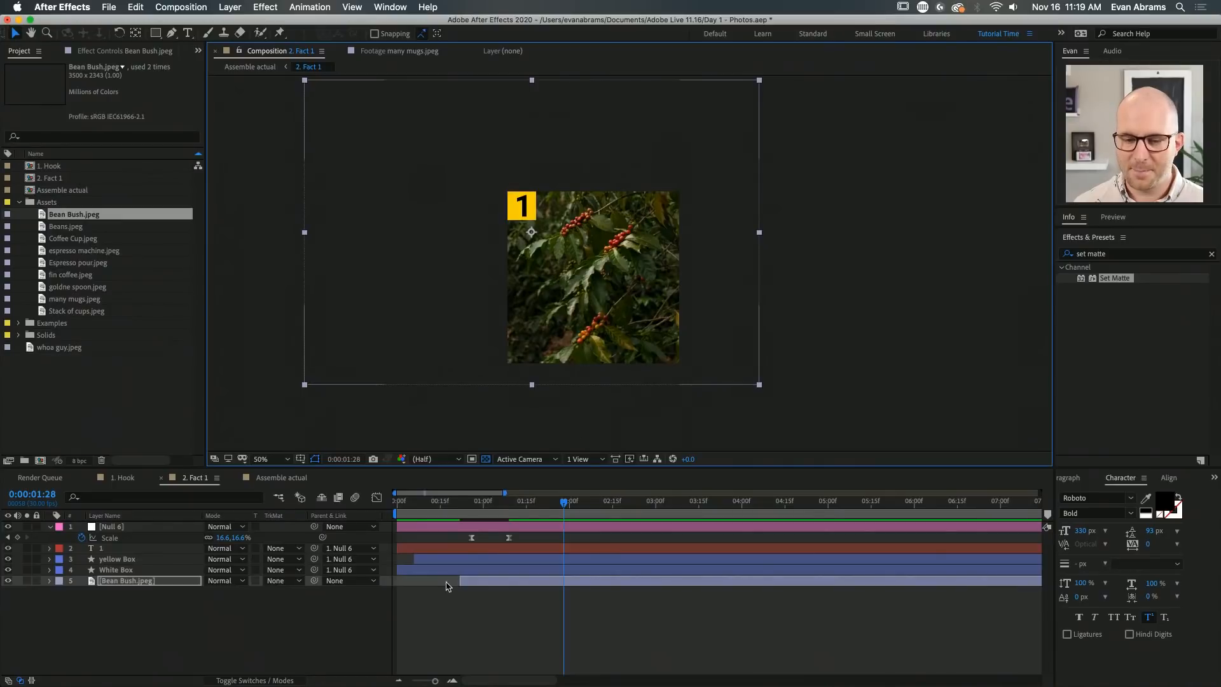
pyautogui.moveTo(427, 503); pyautogui.dragTo(185, 541)
pyautogui.press('space')
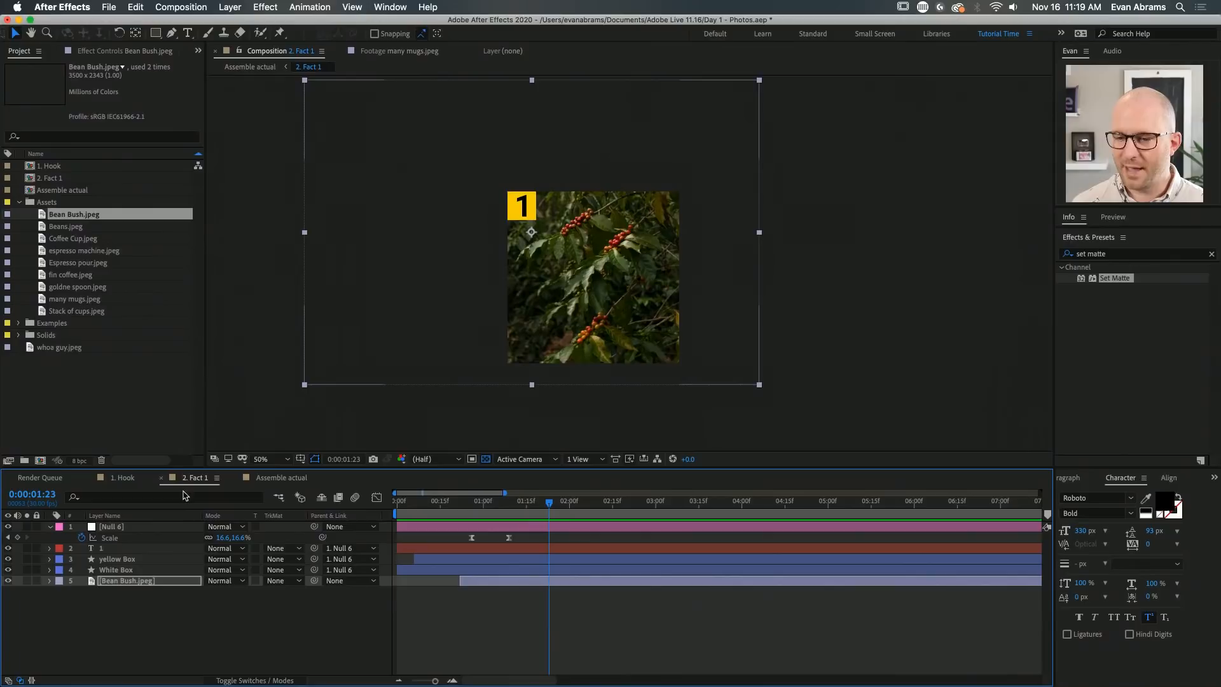
# Play the Assemble actual composition from the start and replay the transition from the hook into Fact 1
pyautogui.click(281, 478)
pyautogui.click(443, 499)
pyautogui.press('Home')
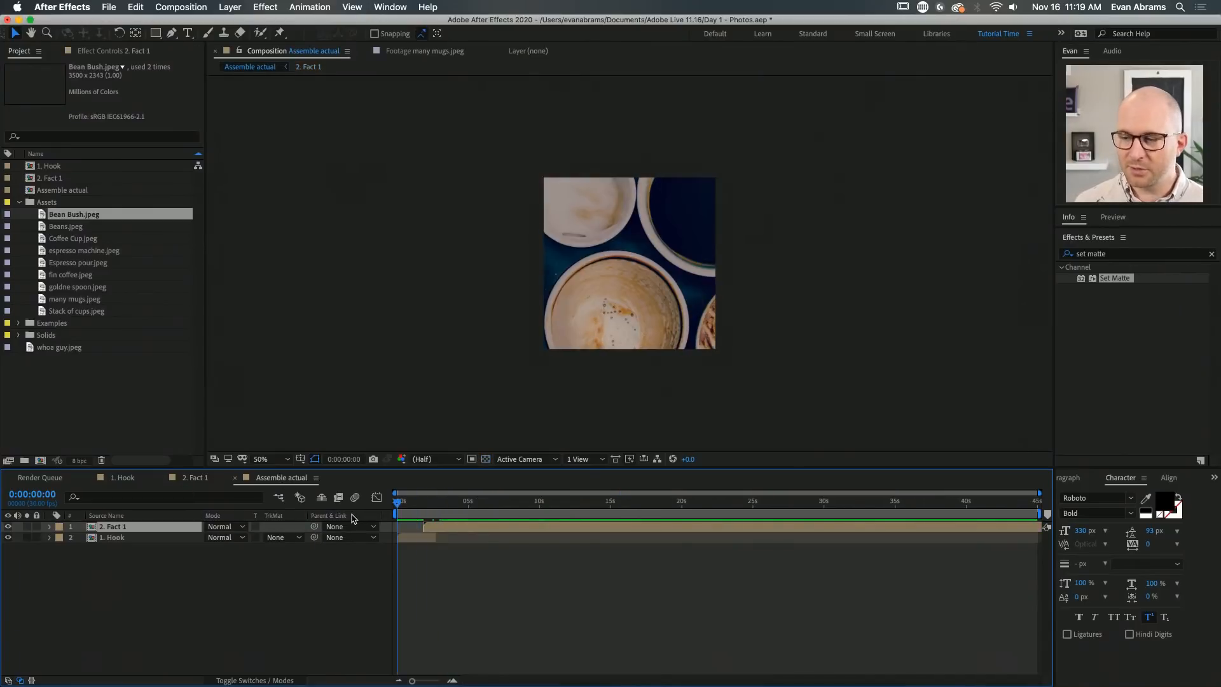
pyautogui.press('space')
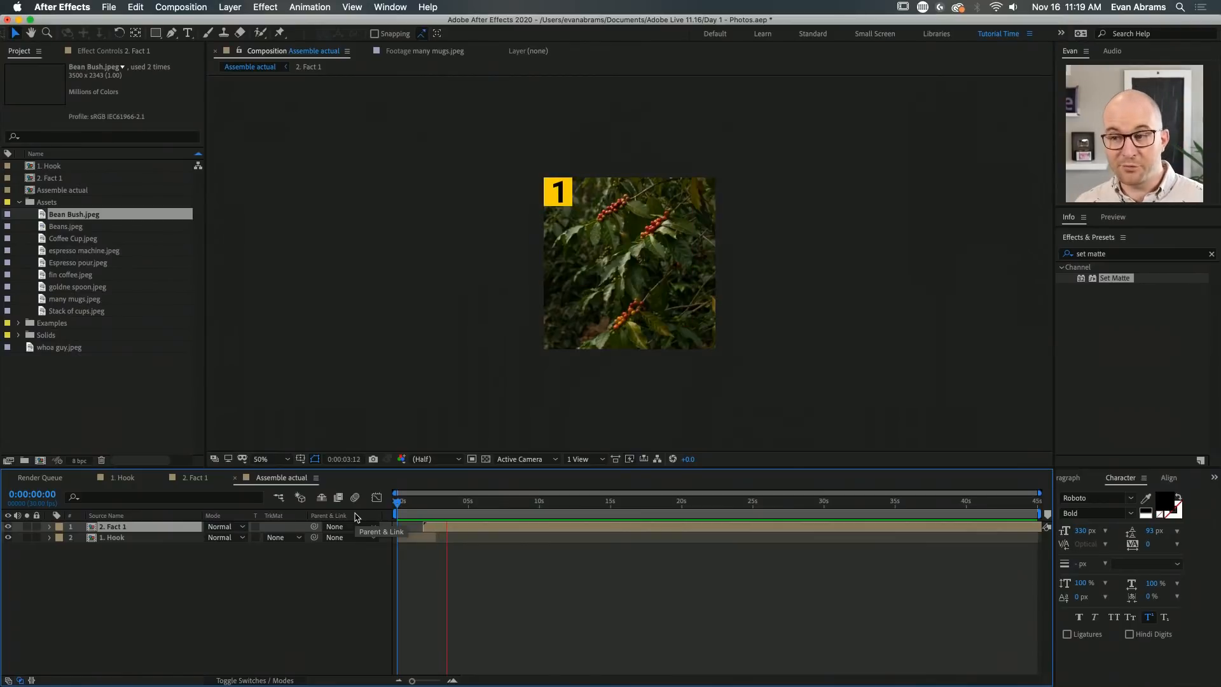
pyautogui.press('space')
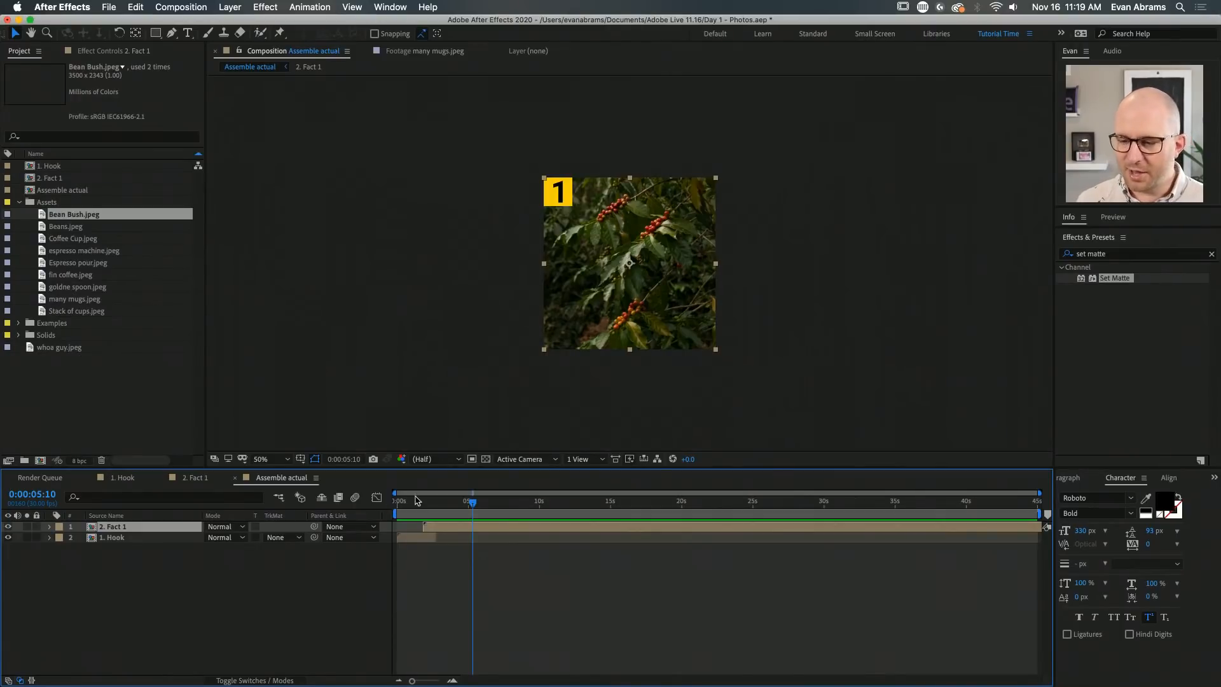
pyautogui.moveTo(424, 502); pyautogui.dragTo(416, 498)
pyautogui.press('space')
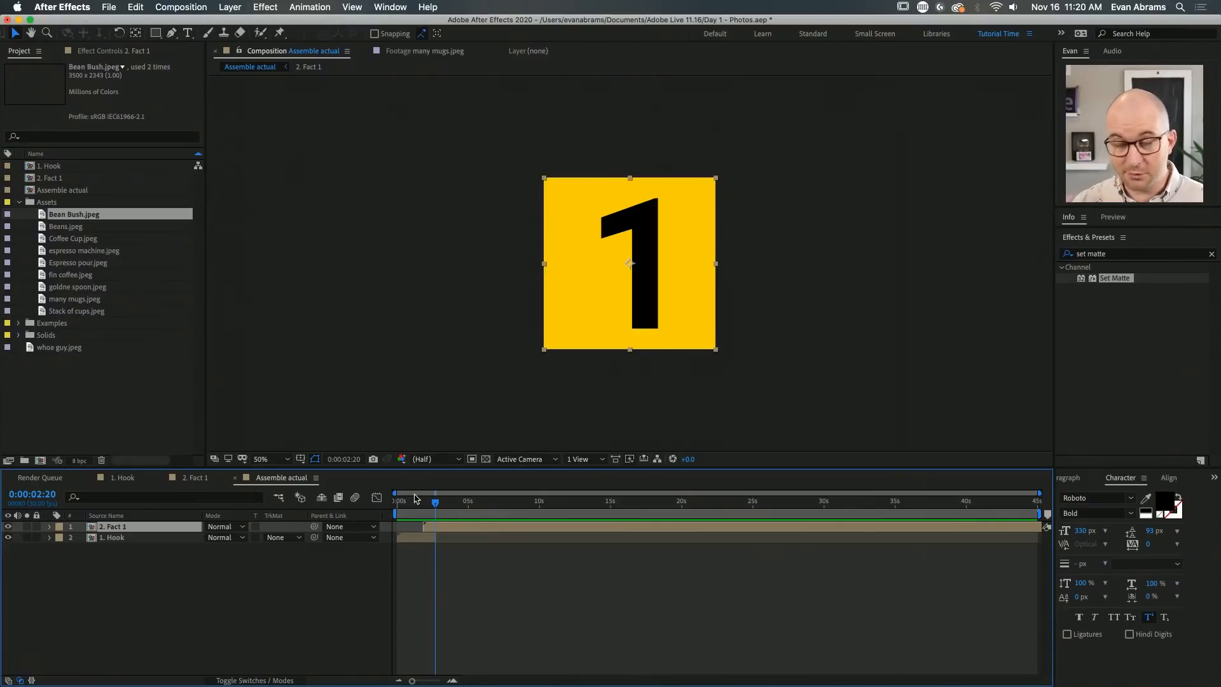
pyautogui.moveTo(417, 502); pyautogui.dragTo(419, 505)
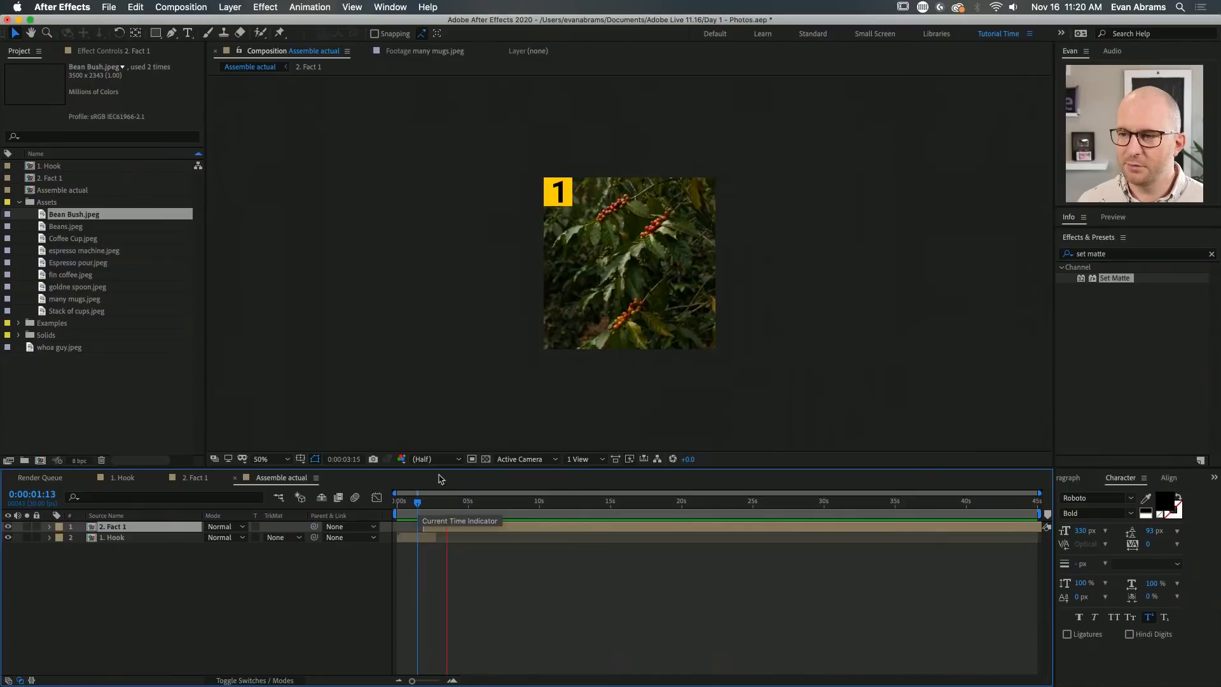
pyautogui.press('space')
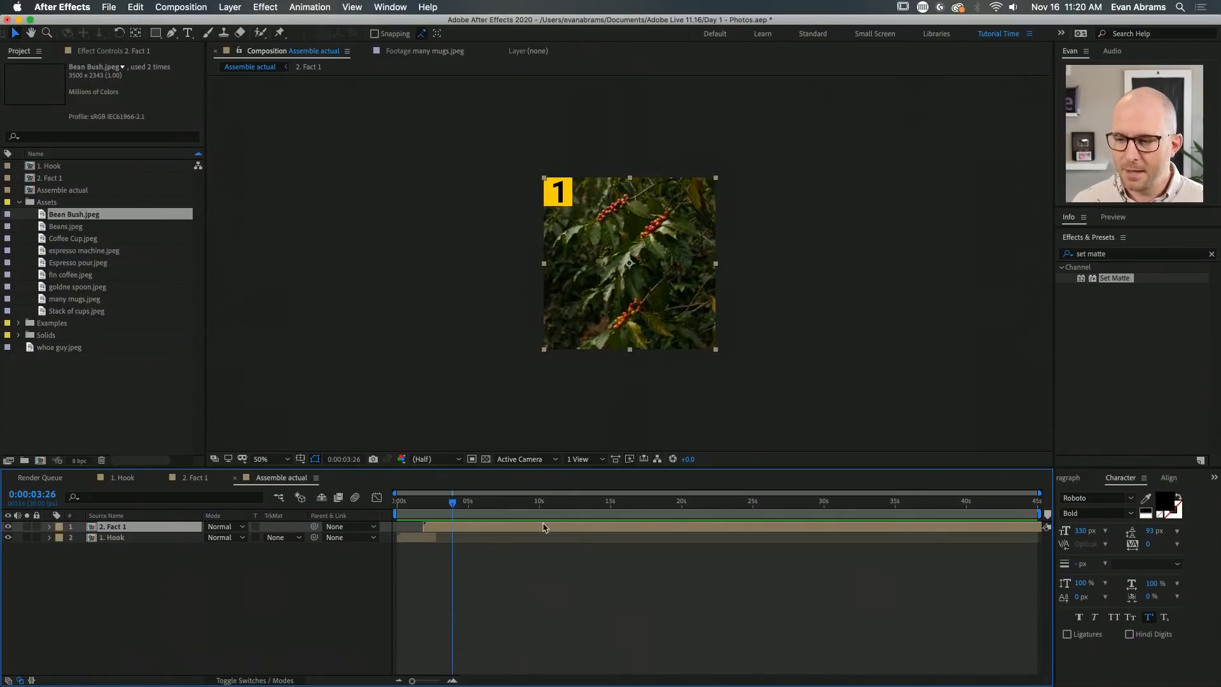
# Add the two-line text "Coffee is a fruit" above the bean bush photo in Fact 1 at 0:00:02:02
pyautogui.doubleClick(545, 527)
pyautogui.click(555, 631)
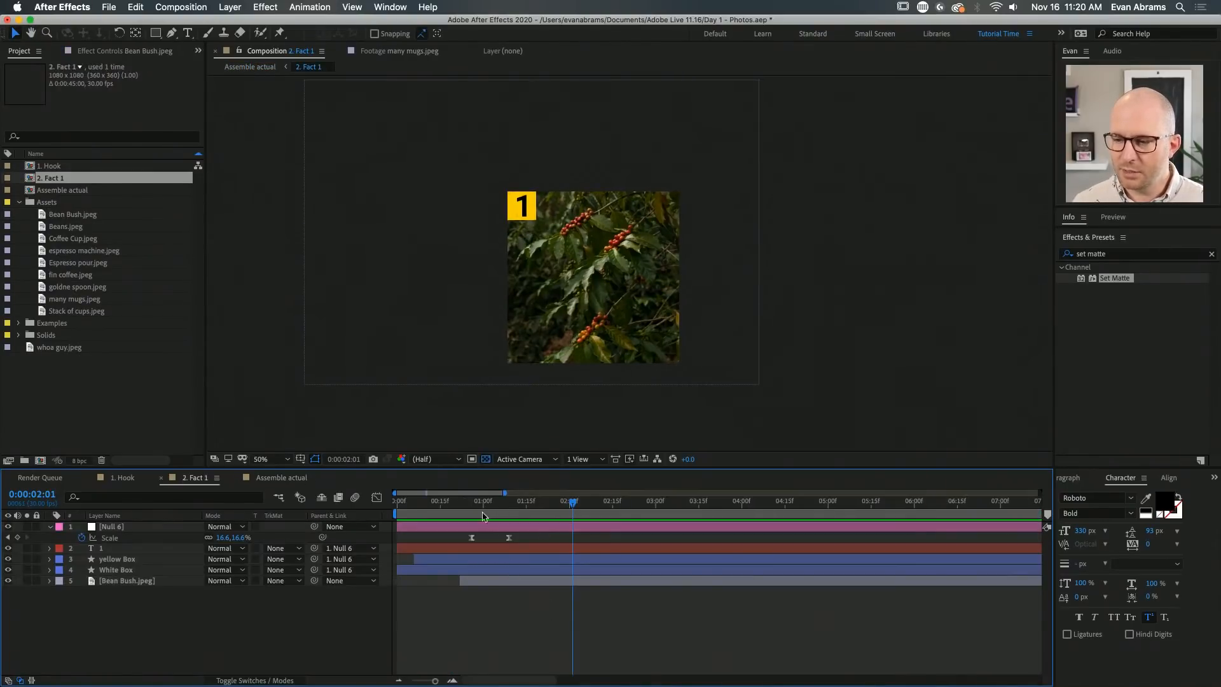
pyautogui.moveTo(476, 501); pyautogui.dragTo(592, 498)
pyautogui.click(737, 292)
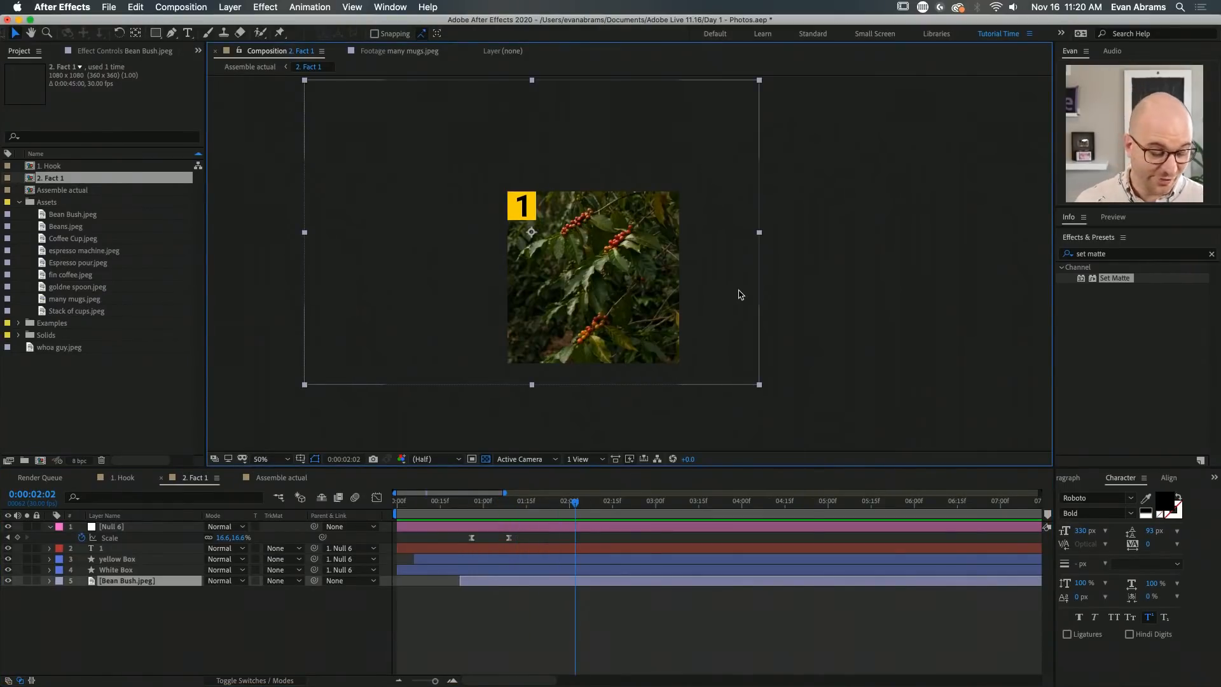
pyautogui.press('super+t')
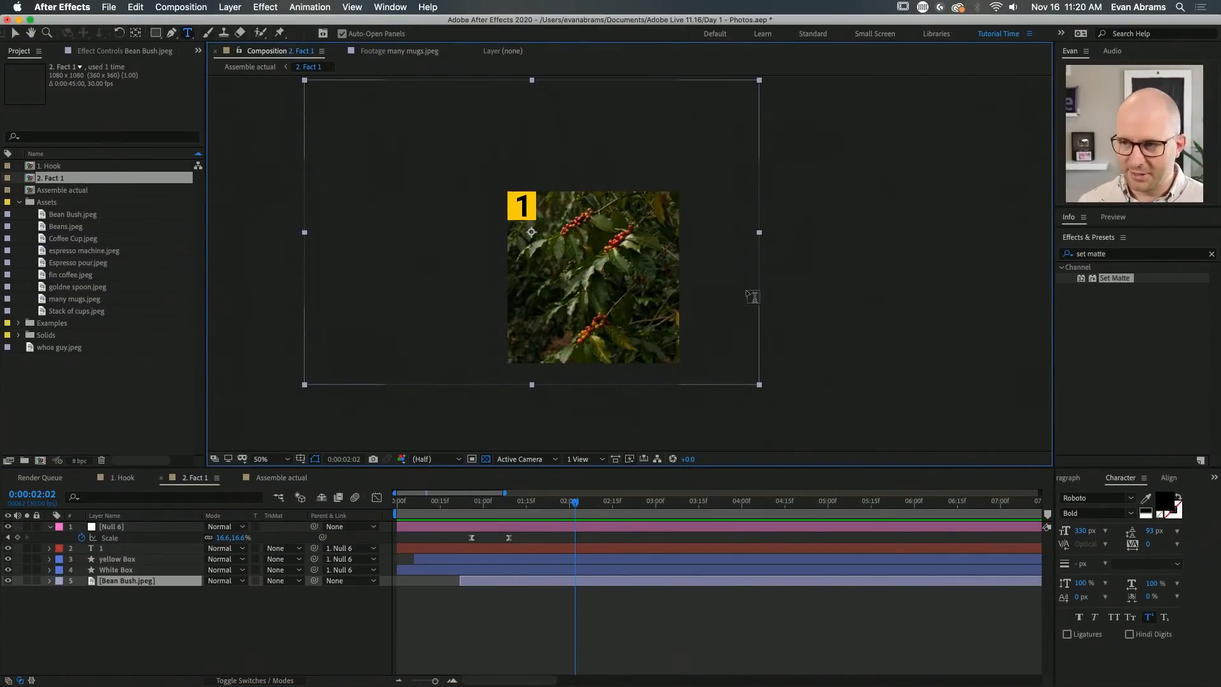
pyautogui.click(592, 273)
pyautogui.write('Coff')
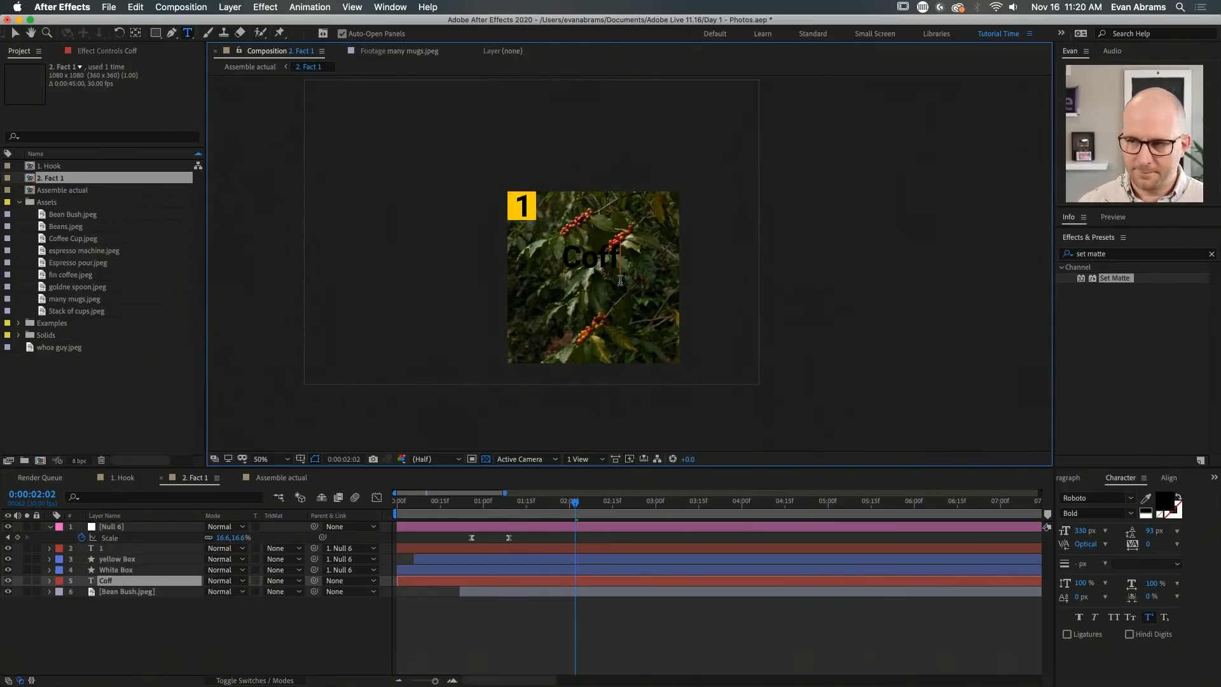
pyautogui.write('ee is')
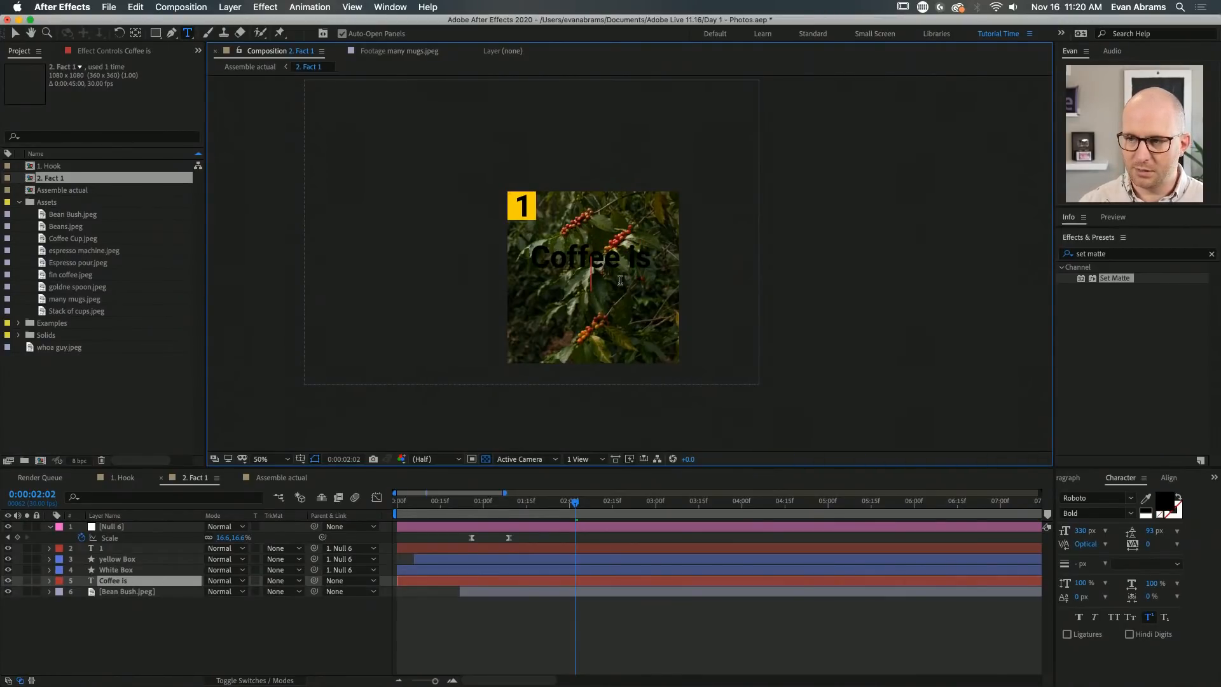
pyautogui.write(' a fruit')
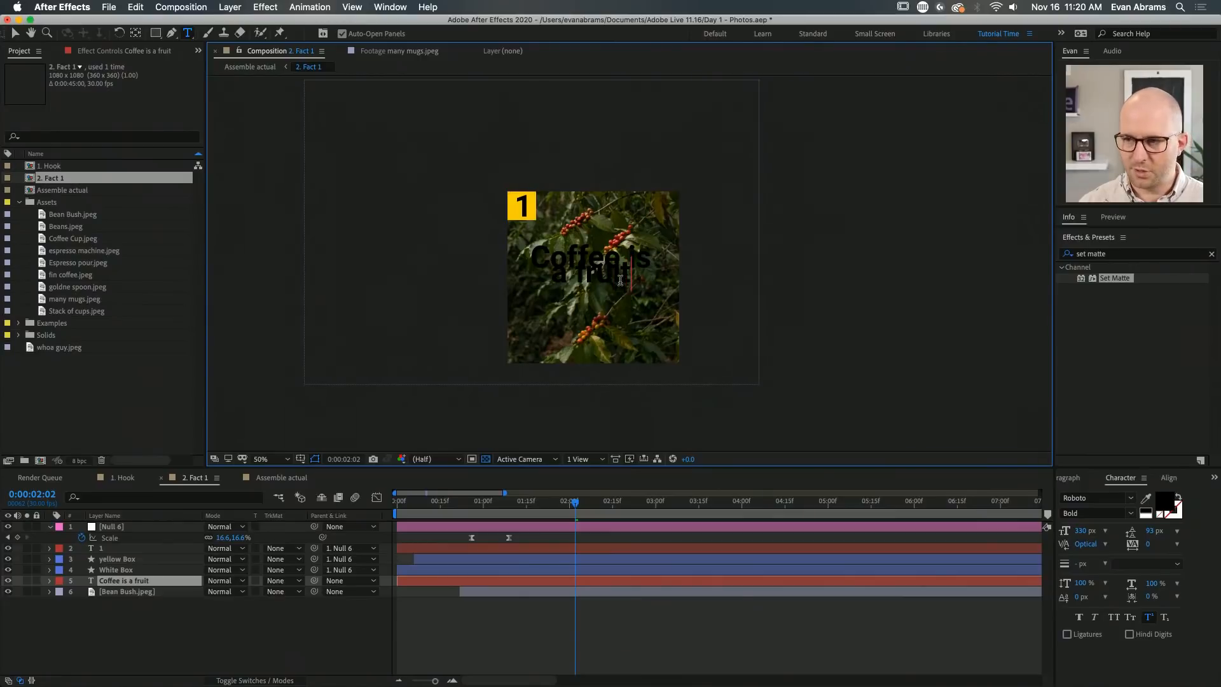
# Set the "Coffee is a fruit" text to 100 px size, Auto leading and a white fill
pyautogui.press('super+a')
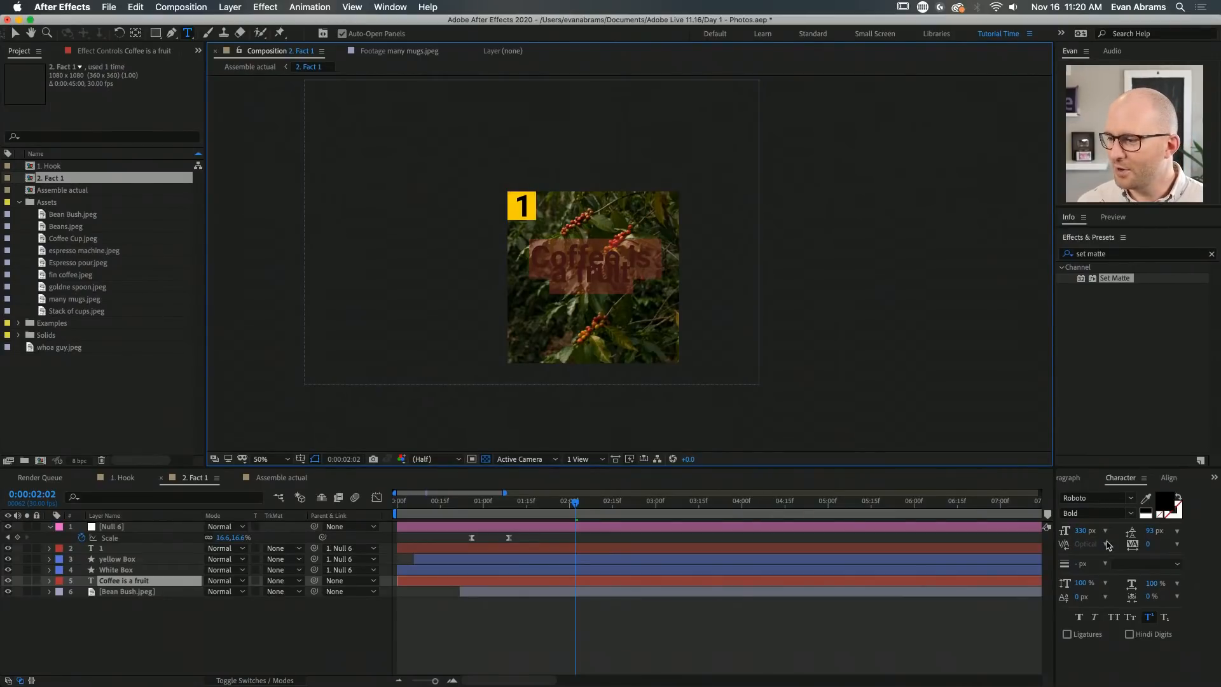
pyautogui.click(1086, 531)
pyautogui.write('100')
pyautogui.press('Return')
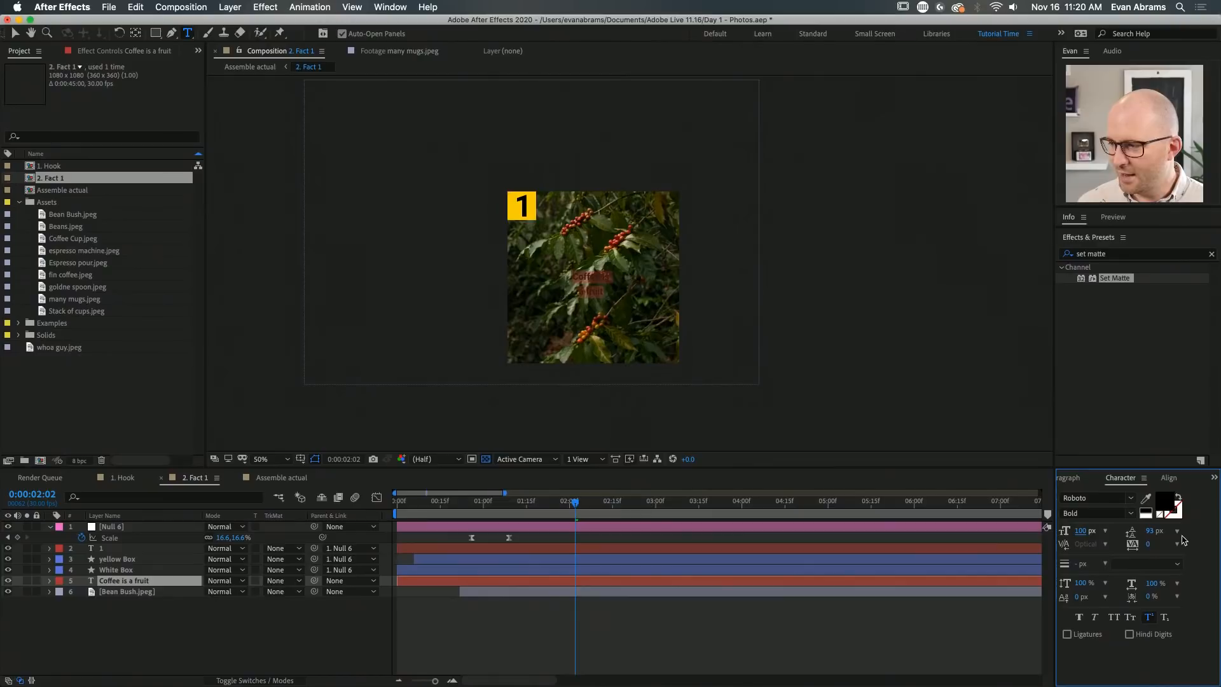
pyautogui.click(1176, 531)
pyautogui.click(1164, 500)
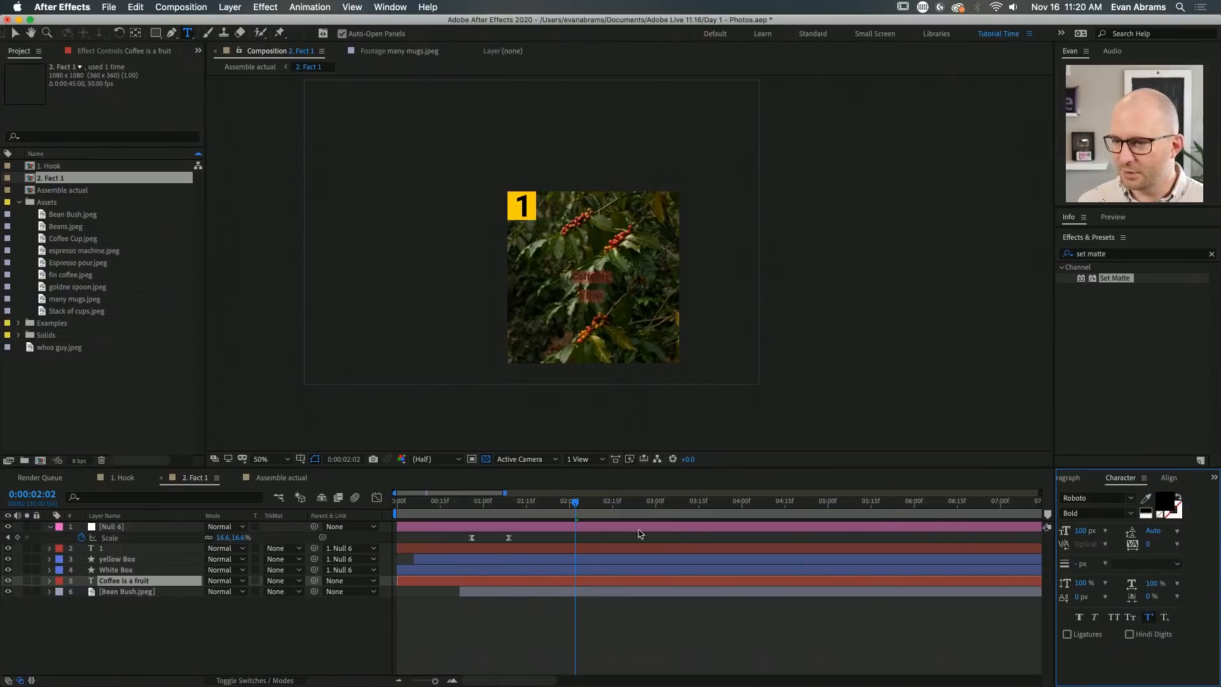
pyautogui.click(1076, 478)
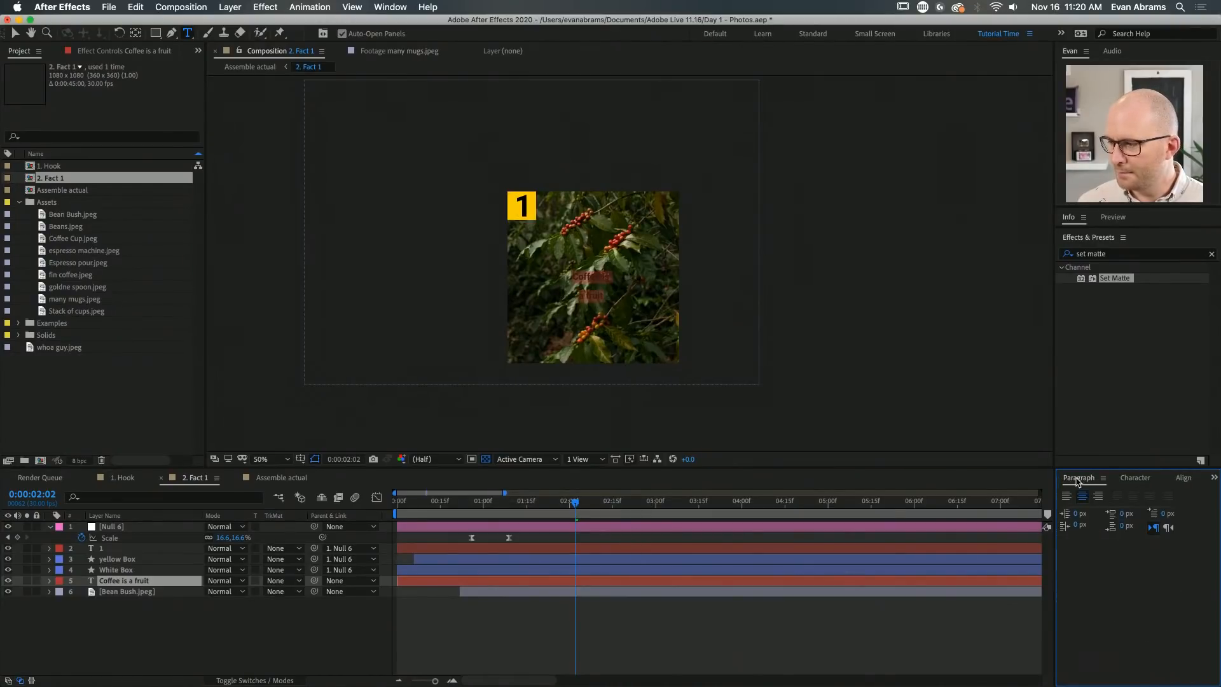
pyautogui.click(1135, 478)
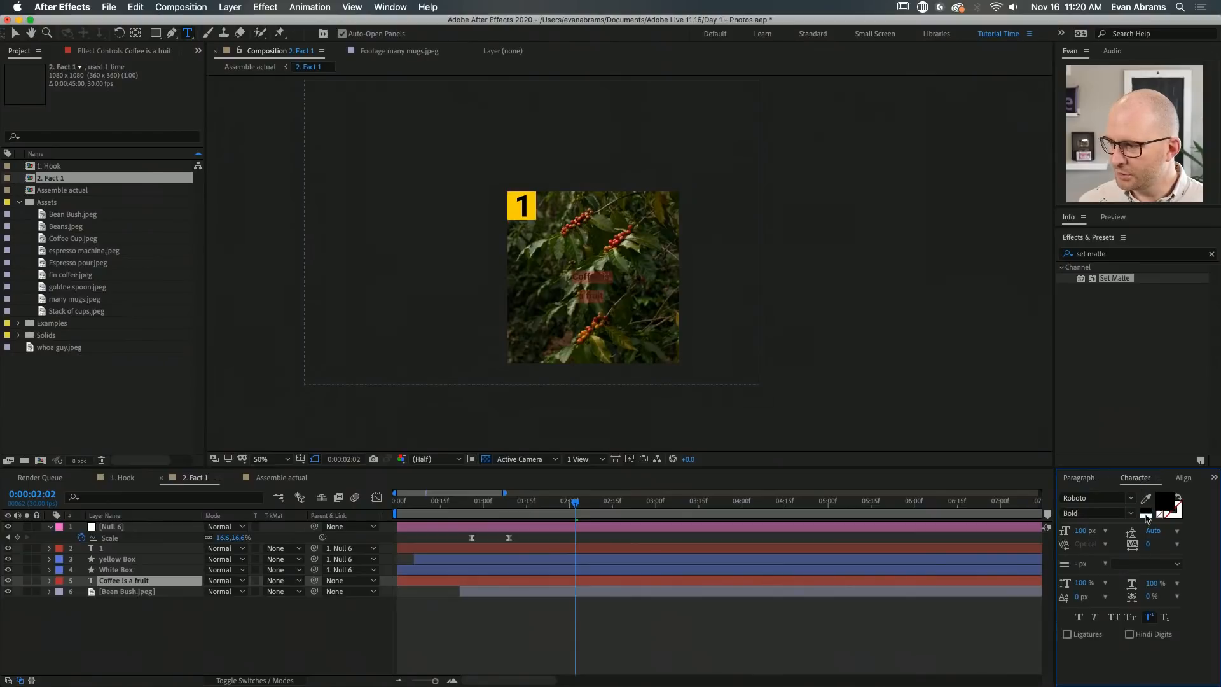
pyautogui.click(696, 638)
# Turn off superscript on the fact text, scale it to nearly fill the frame's width and center it over the photo
pyautogui.press('v')
pyautogui.click(598, 295)
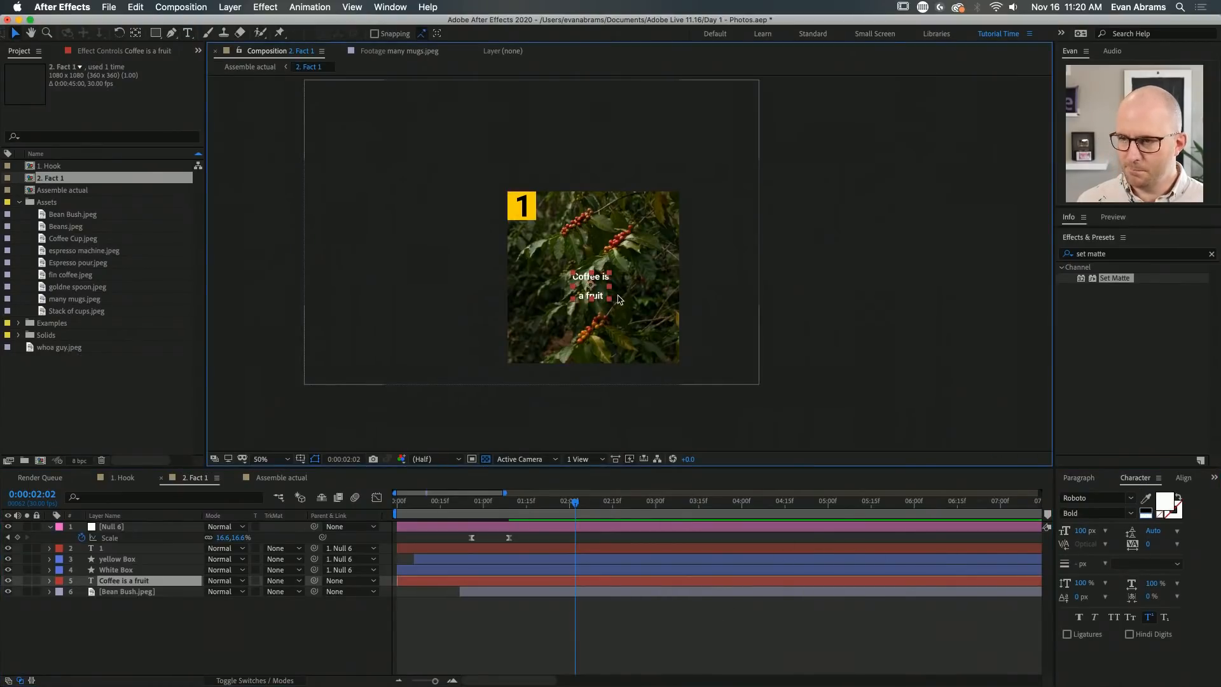
pyautogui.moveTo(611, 303); pyautogui.dragTo(650, 330)
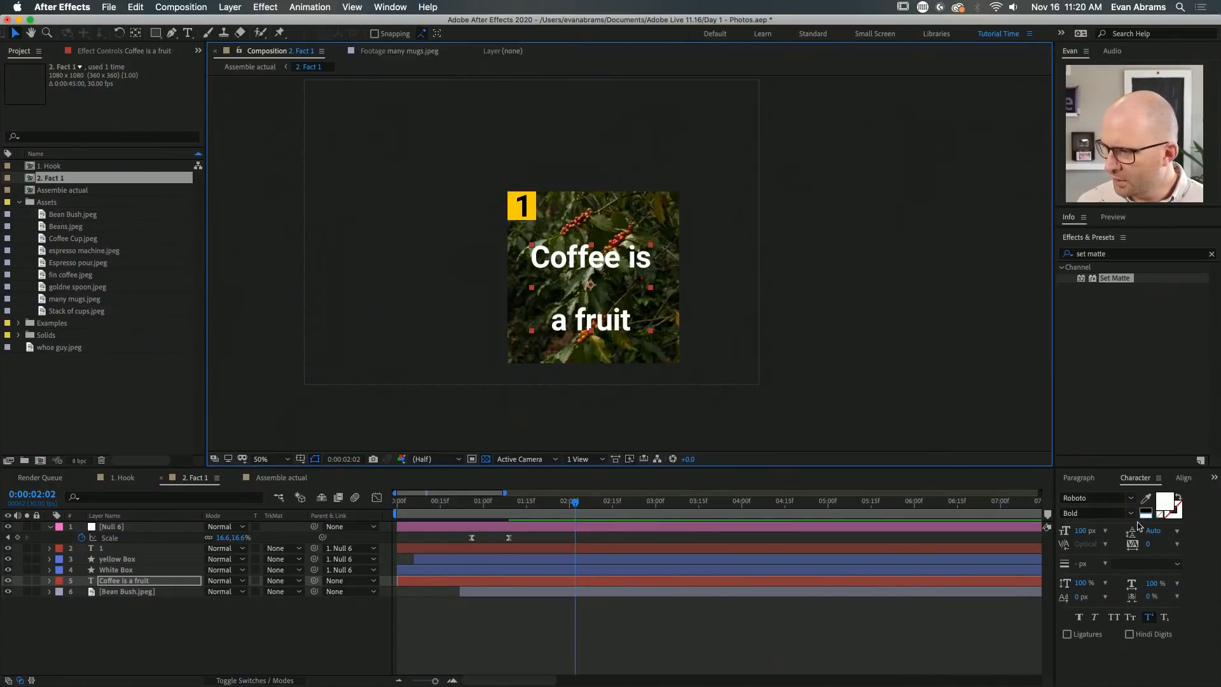
pyautogui.click(1154, 620)
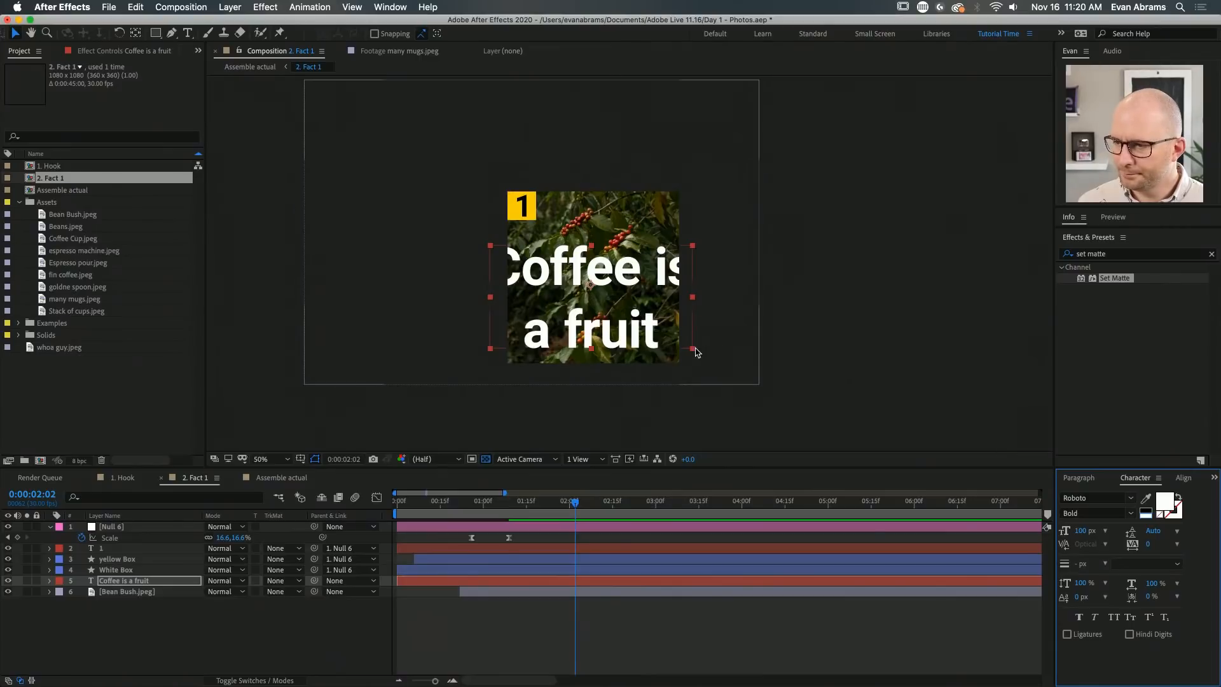
pyautogui.moveTo(692, 348); pyautogui.dragTo(666, 332)
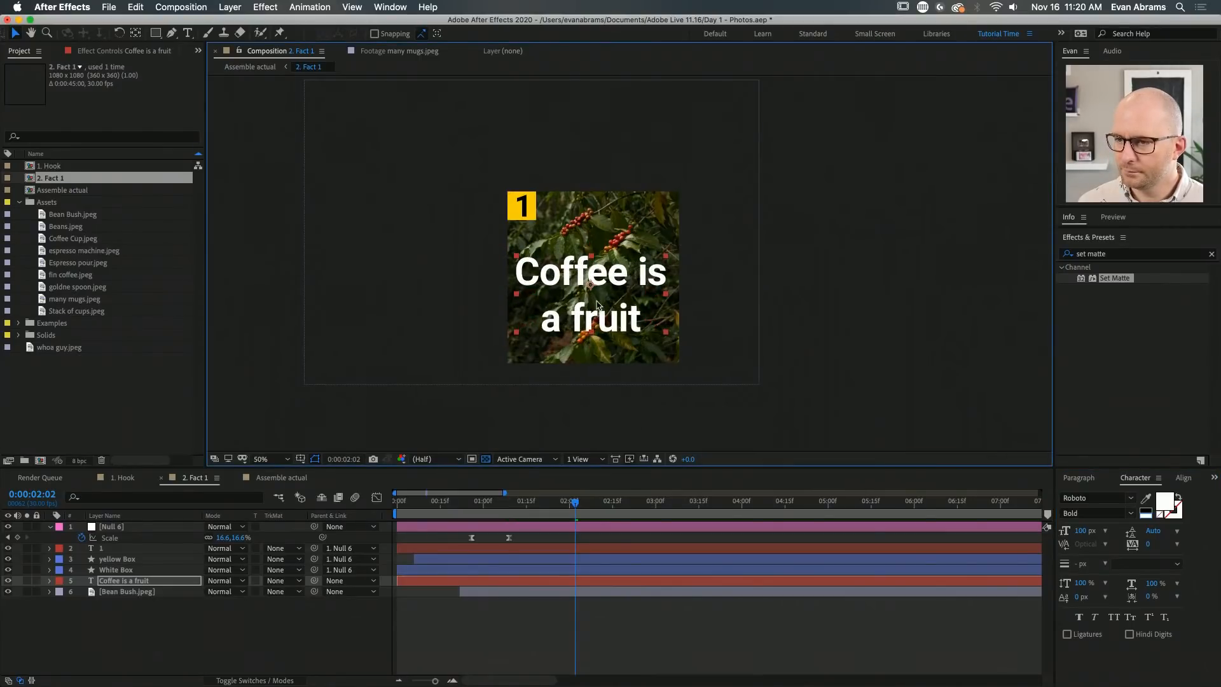
pyautogui.moveTo(597, 305); pyautogui.dragTo(597, 289)
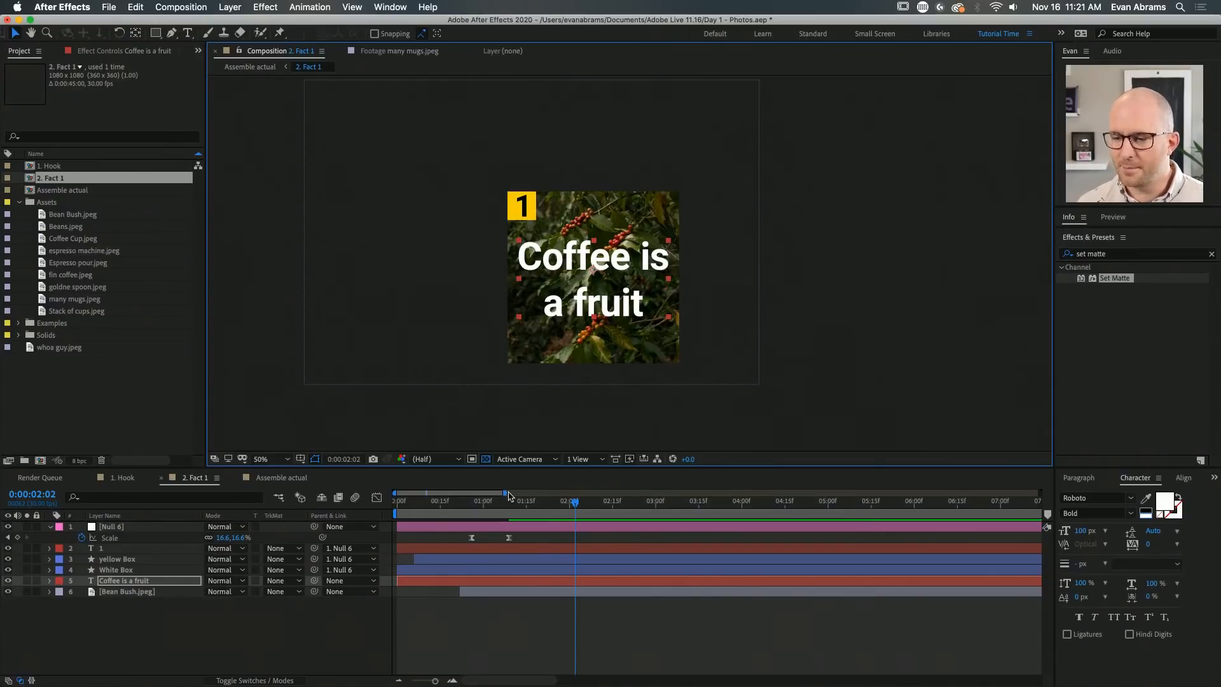
# Replay the opening of Fact 1 and hide the "Coffee is a fruit" text layer at 0:00:02:03
pyautogui.click(492, 512)
pyautogui.click(432, 512)
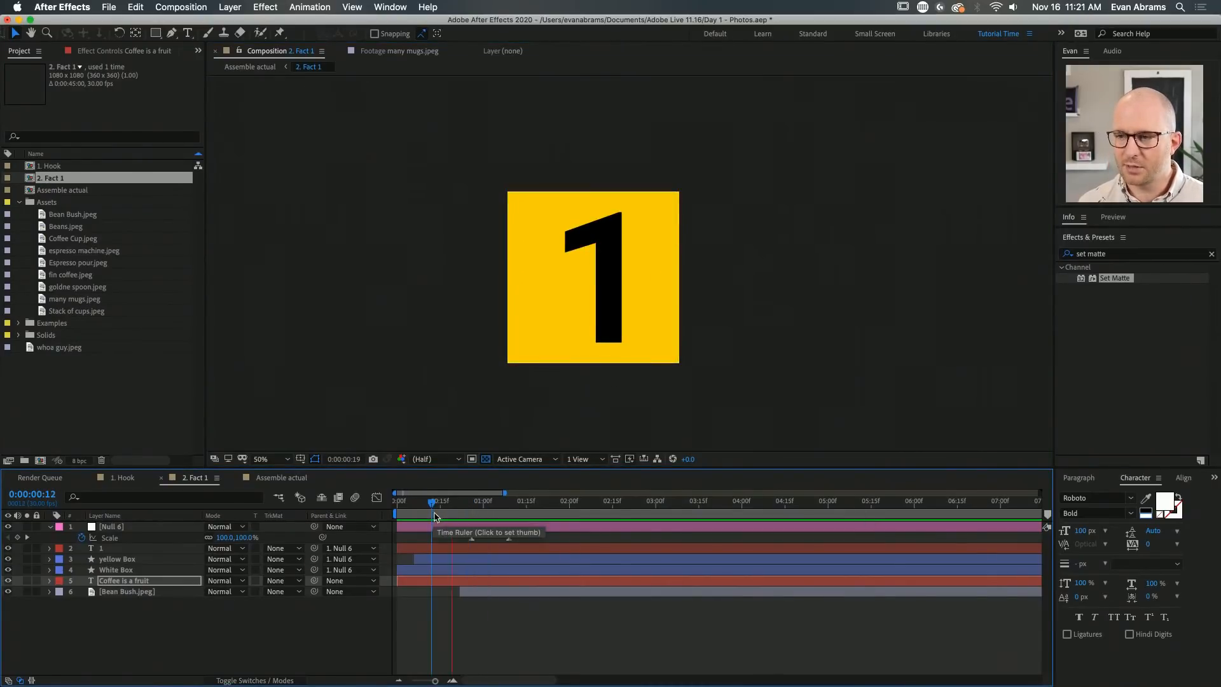
pyautogui.click(578, 502)
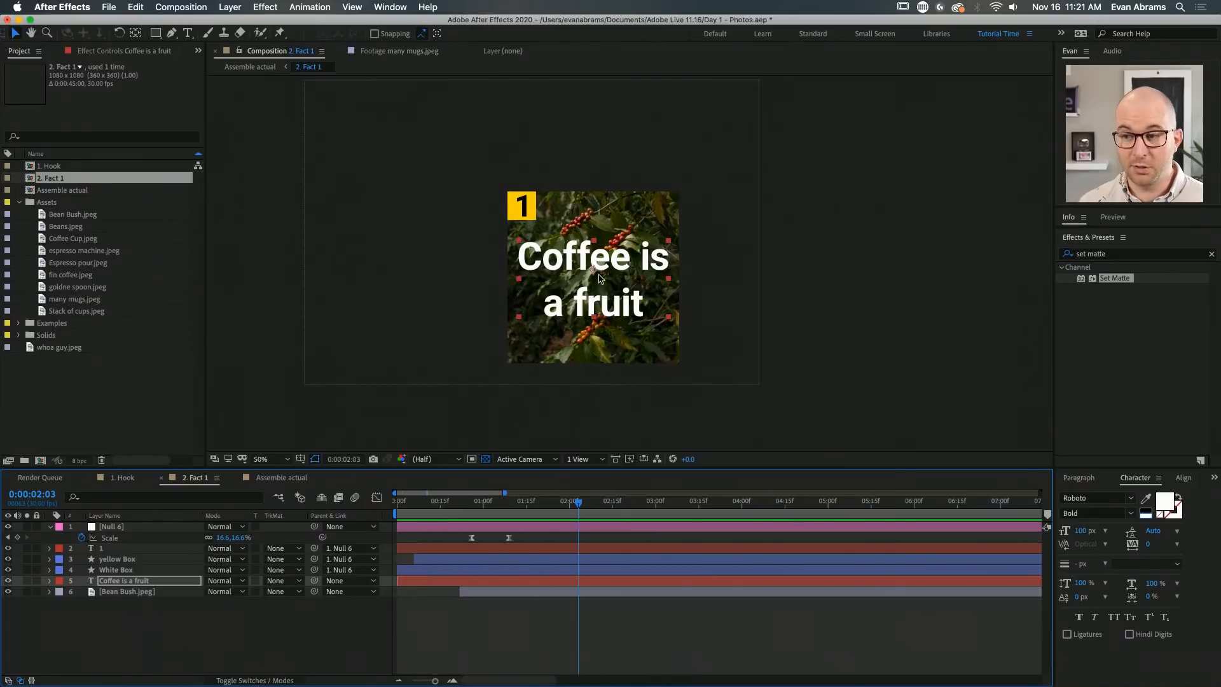
pyautogui.click(598, 291)
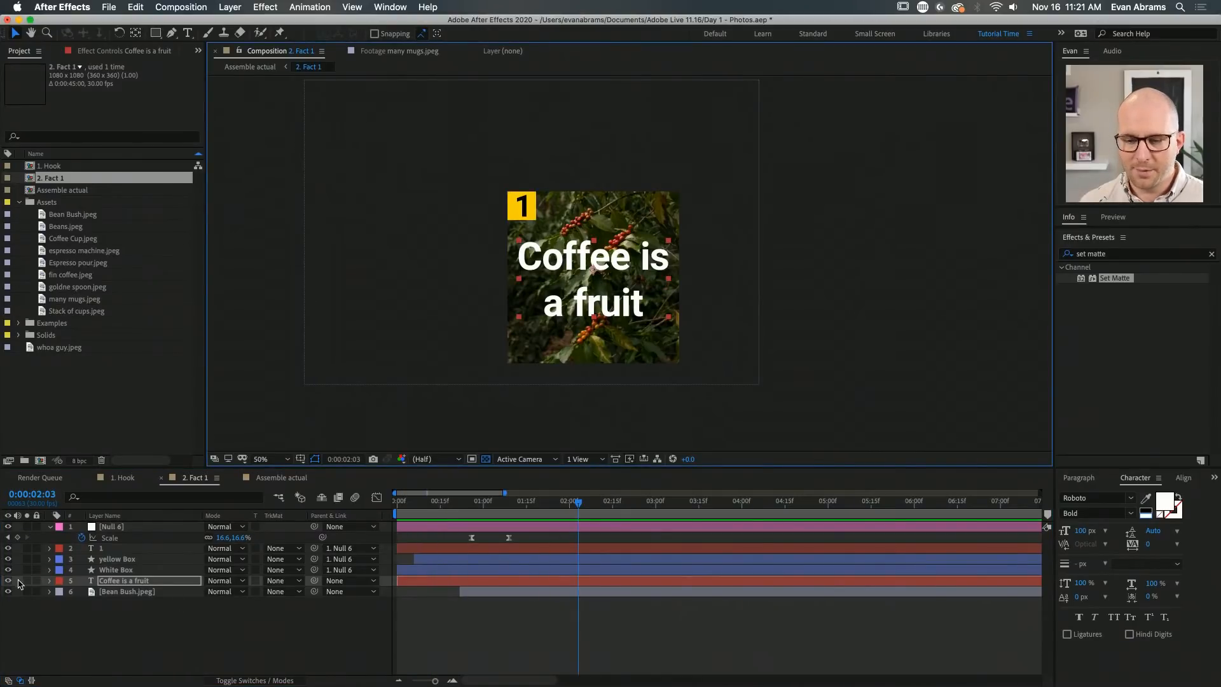
pyautogui.click(8, 580)
pyautogui.click(390, 649)
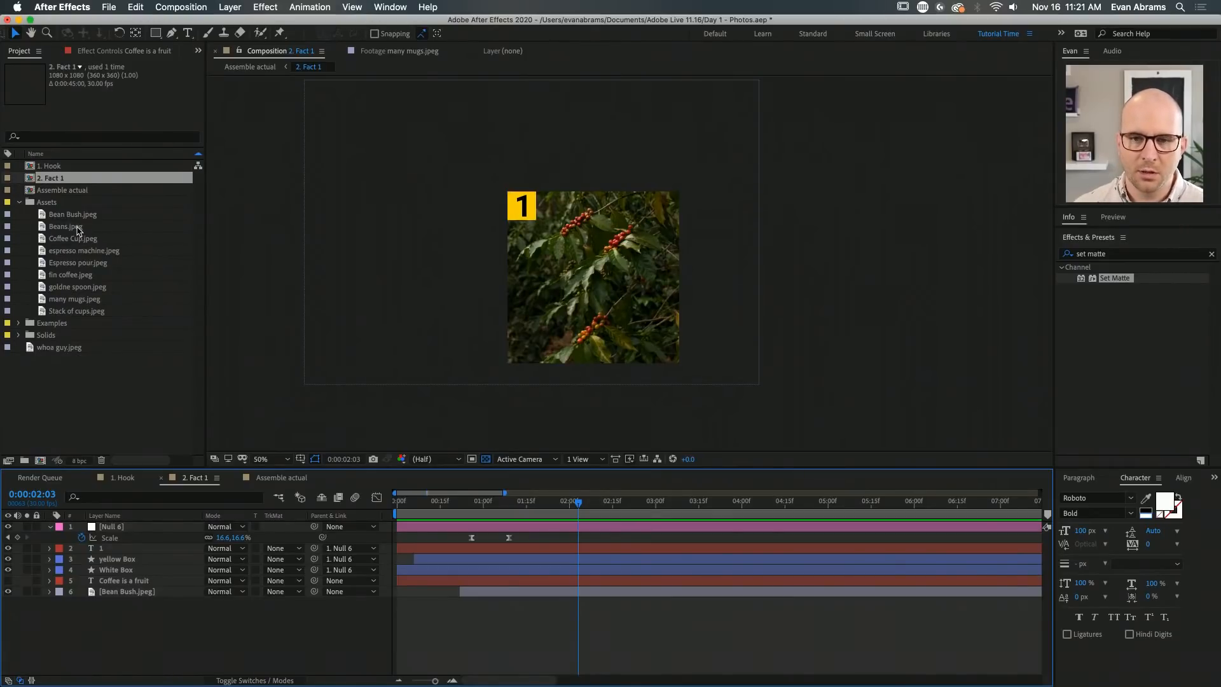
# Add the Beans.jpeg photo to Fact 1, rotate it diagonally and position it so the beans fill the frame
pyautogui.moveTo(70, 228); pyautogui.dragTo(593, 276)
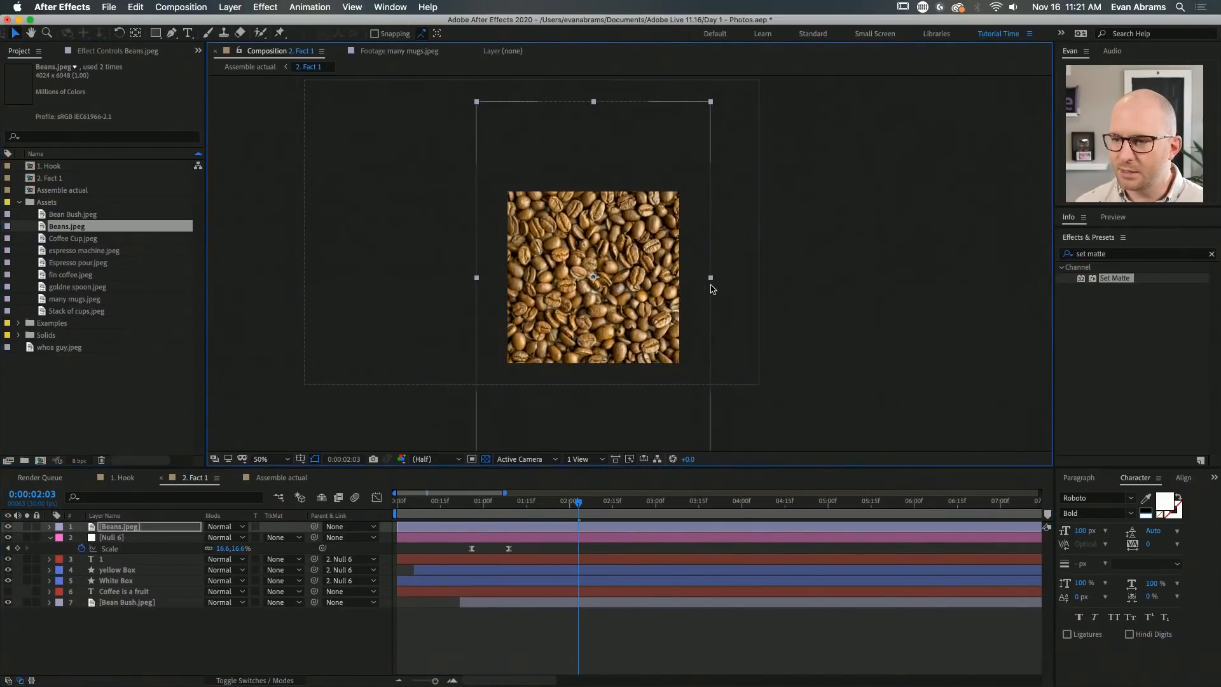
pyautogui.press('w')
pyautogui.moveTo(695, 196); pyautogui.dragTo(681, 386)
pyautogui.press('v')
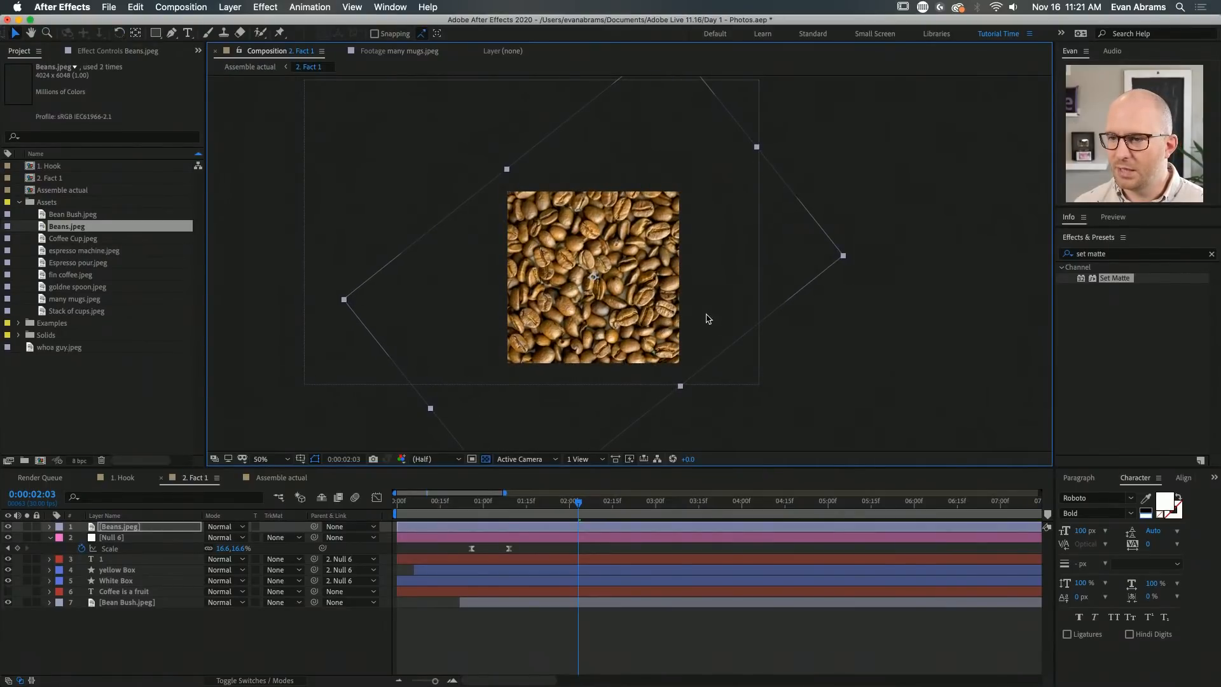
pyautogui.moveTo(705, 307); pyautogui.dragTo(707, 279)
pyautogui.moveTo(683, 360)
pyautogui.mouseDown()
pyautogui.moveTo(696, 381)
pyautogui.moveTo(684, 356)
pyautogui.mouseUp()
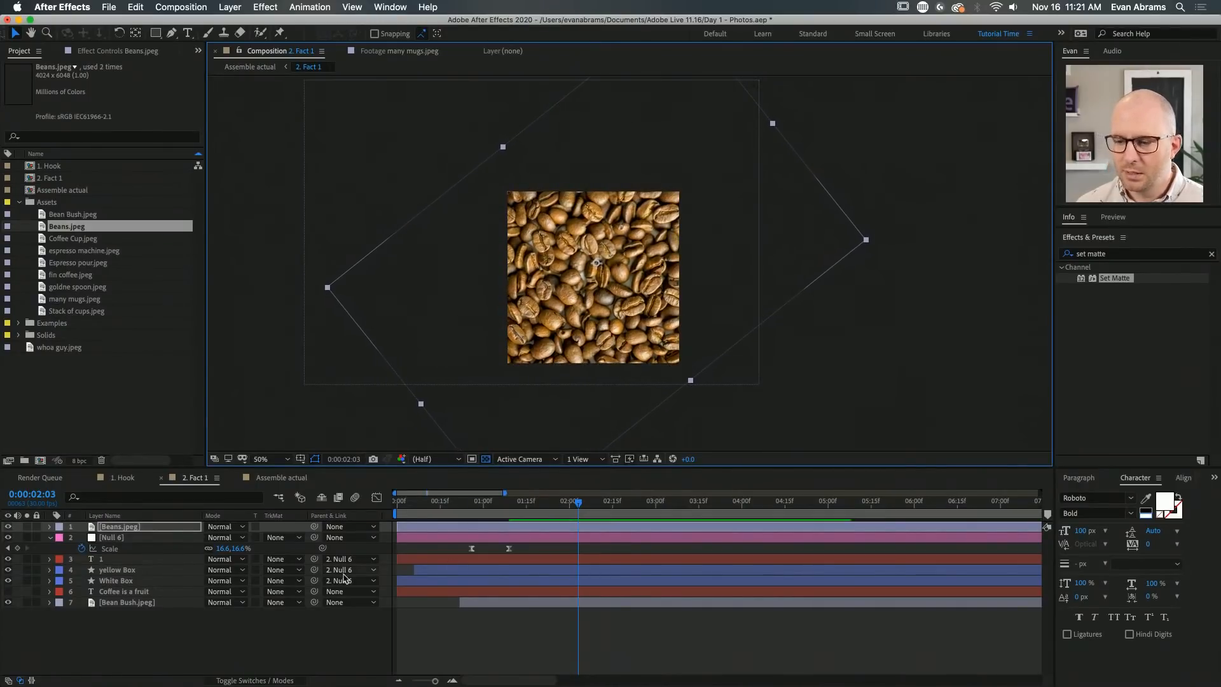
# Place Beans.jpeg directly above the bean bush layer, align both start times and check the timing up to 0:00:01:14
pyautogui.moveTo(103, 527); pyautogui.dragTo(108, 597)
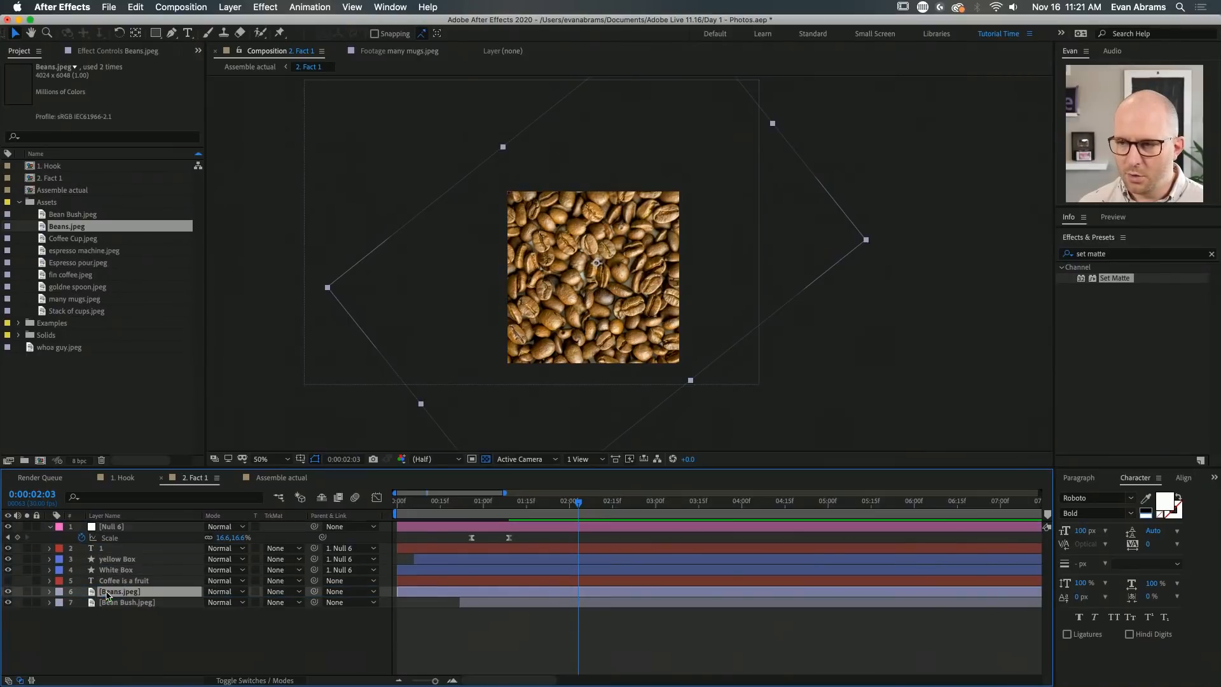
pyautogui.moveTo(428, 585); pyautogui.dragTo(492, 589)
pyautogui.click(455, 503)
pyautogui.moveTo(462, 511); pyautogui.dragTo(525, 517)
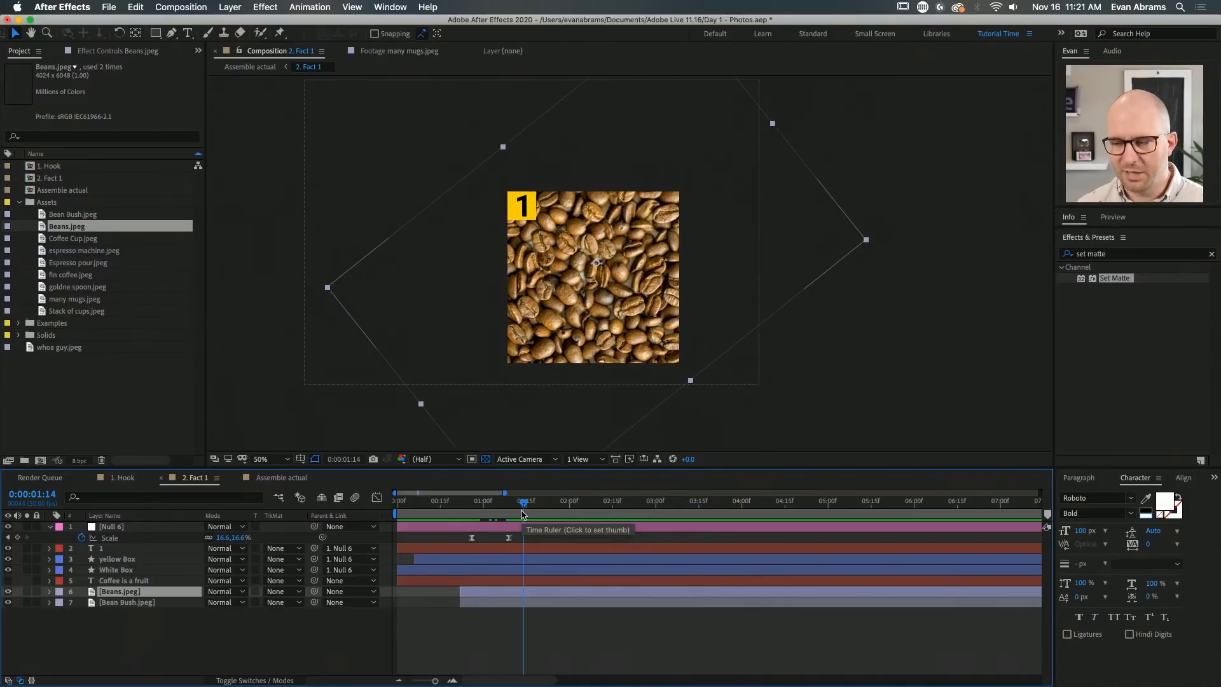
pyautogui.click(557, 632)
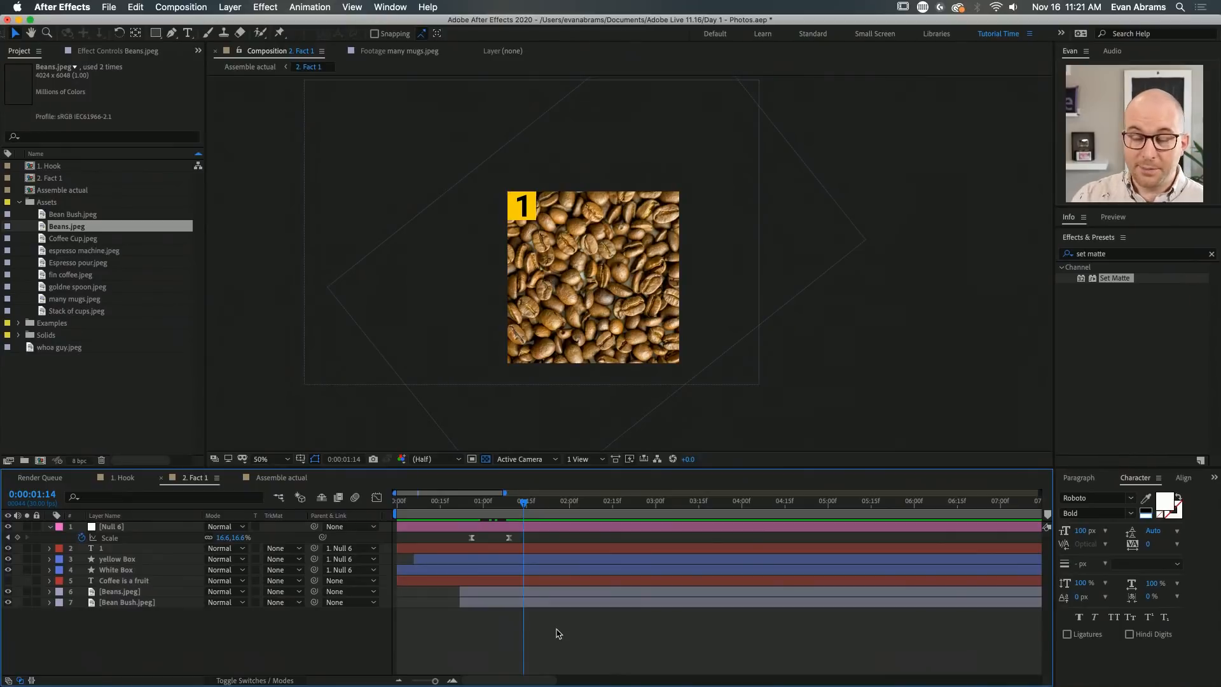
# Create a comp-size magenta (FF00F4) solid named "Matte Layer" and place it directly above Beans.jpeg
pyautogui.rightClick(150, 631)
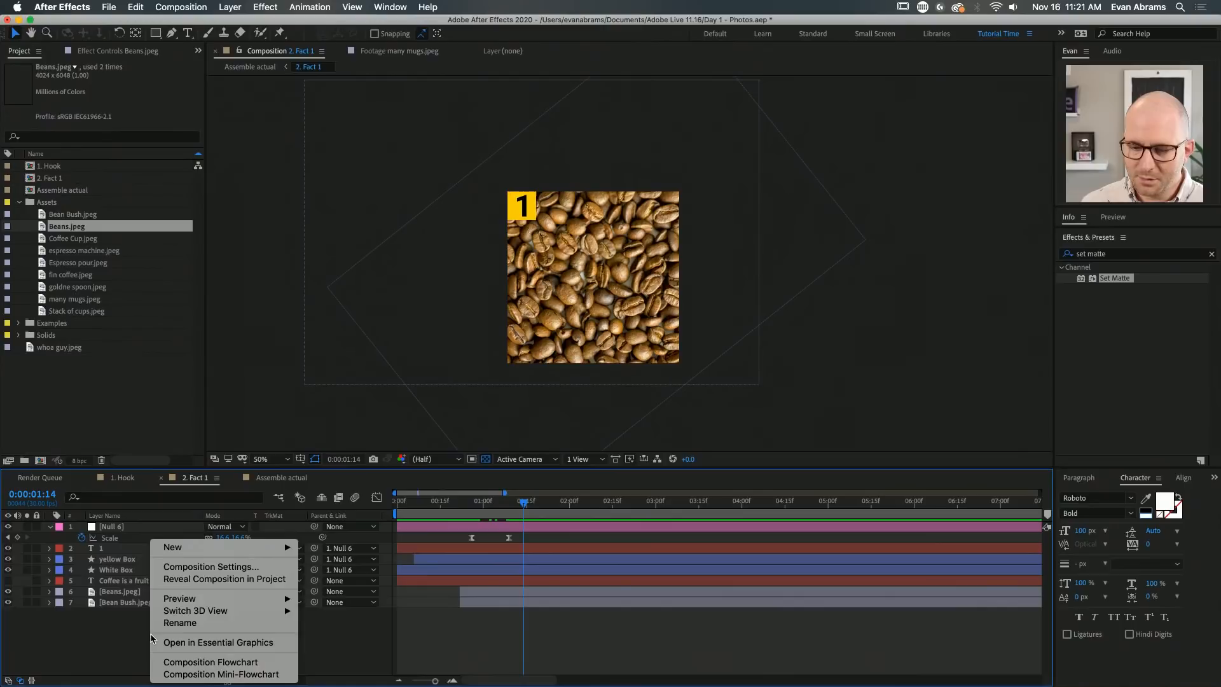
pyautogui.moveTo(177, 548)
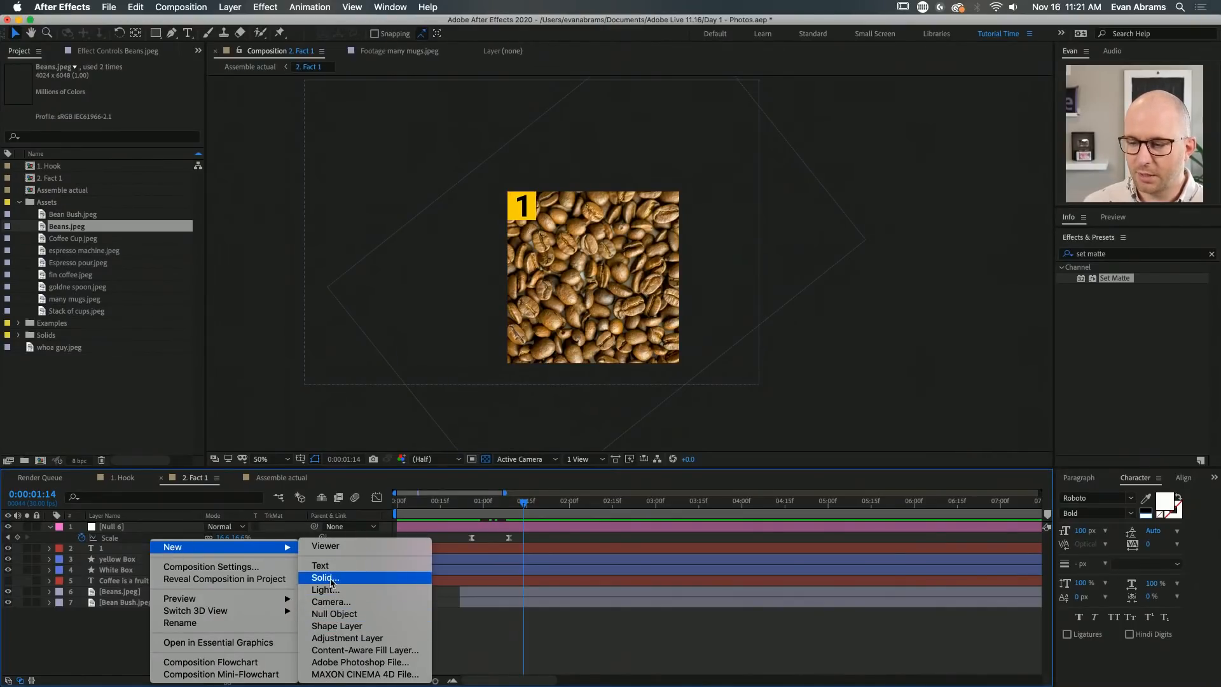
pyautogui.click(331, 579)
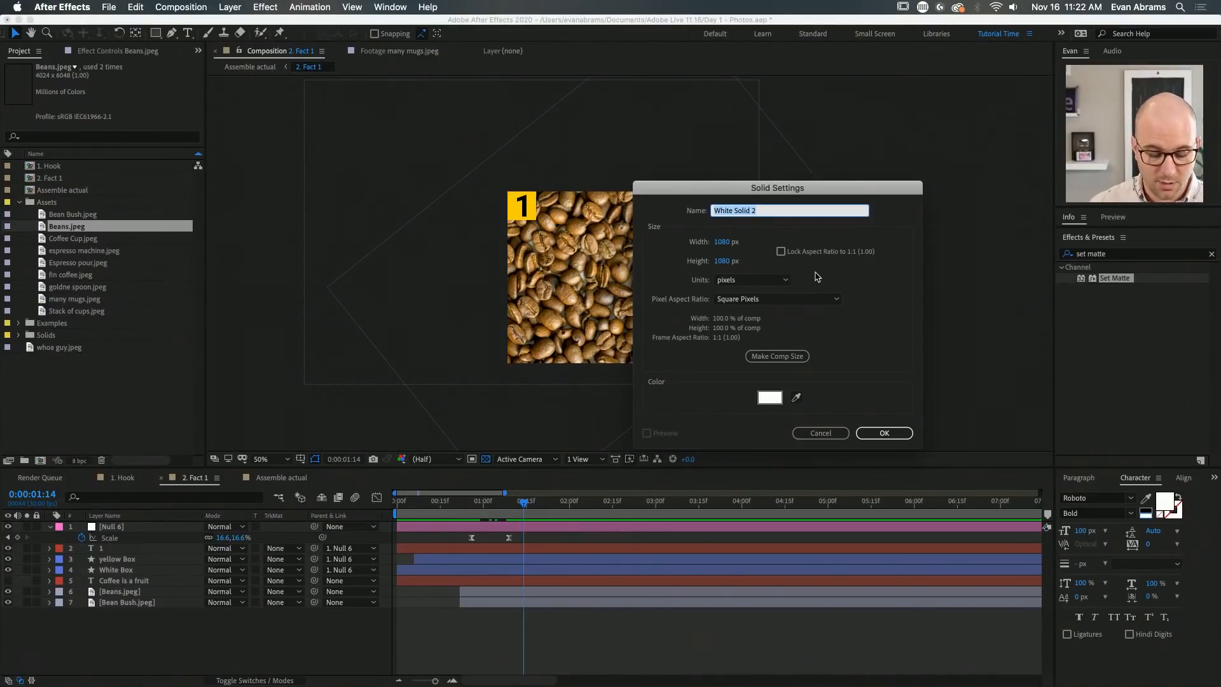
pyautogui.write('Matte Layer')
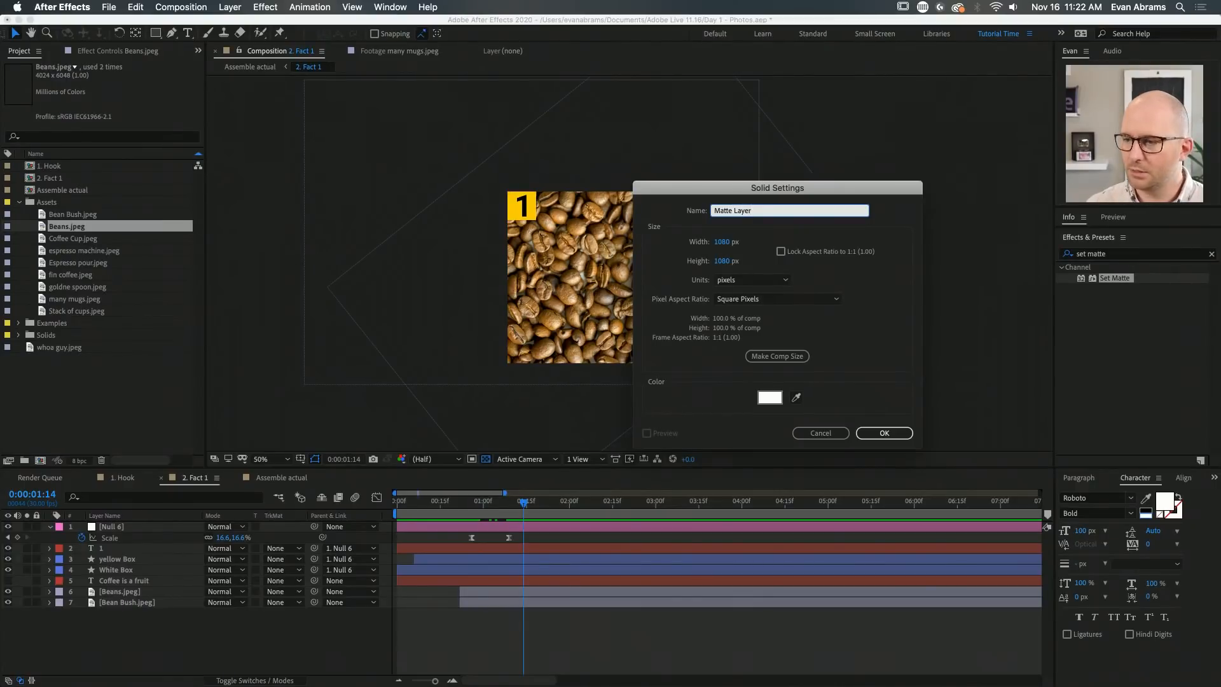
pyautogui.click(777, 356)
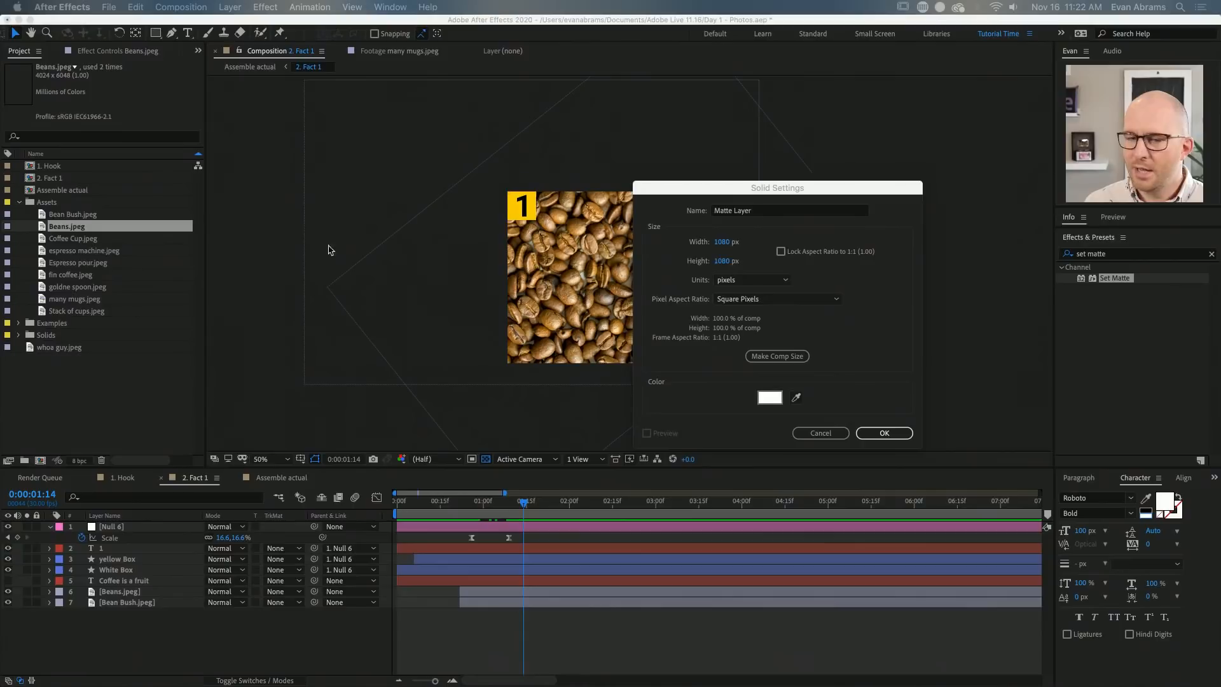
pyautogui.click(454, 336)
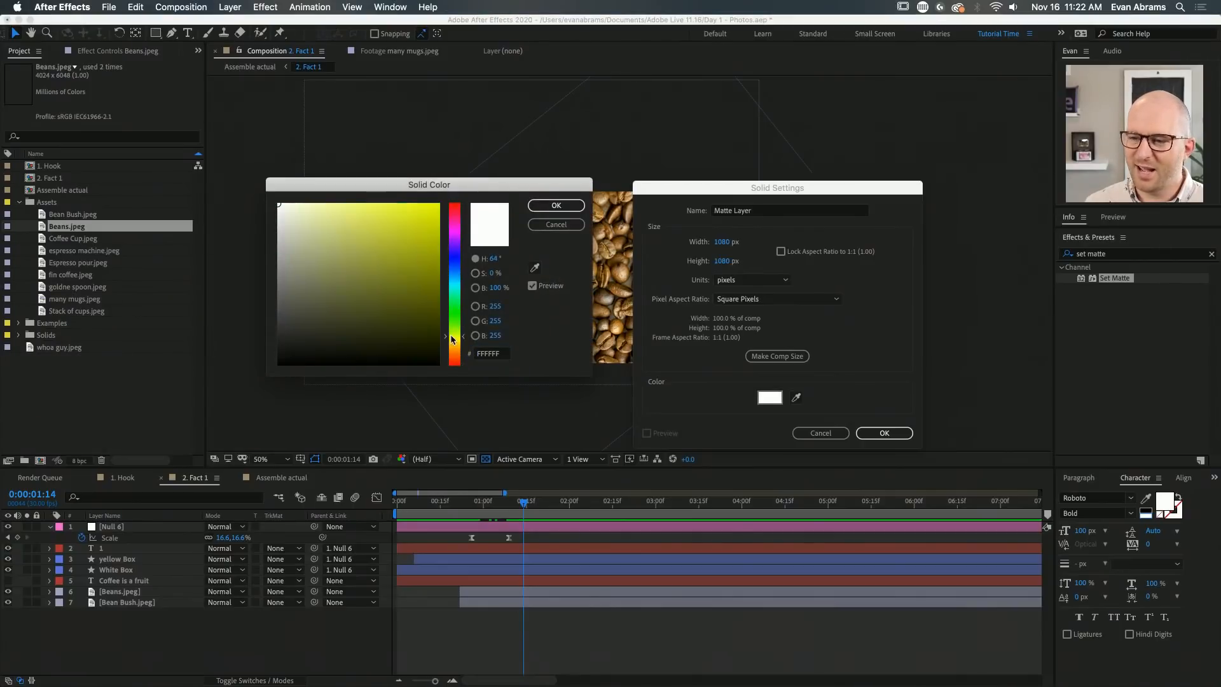
pyautogui.click(429, 212)
pyautogui.moveTo(454, 324); pyautogui.dragTo(455, 232)
pyautogui.click(438, 202)
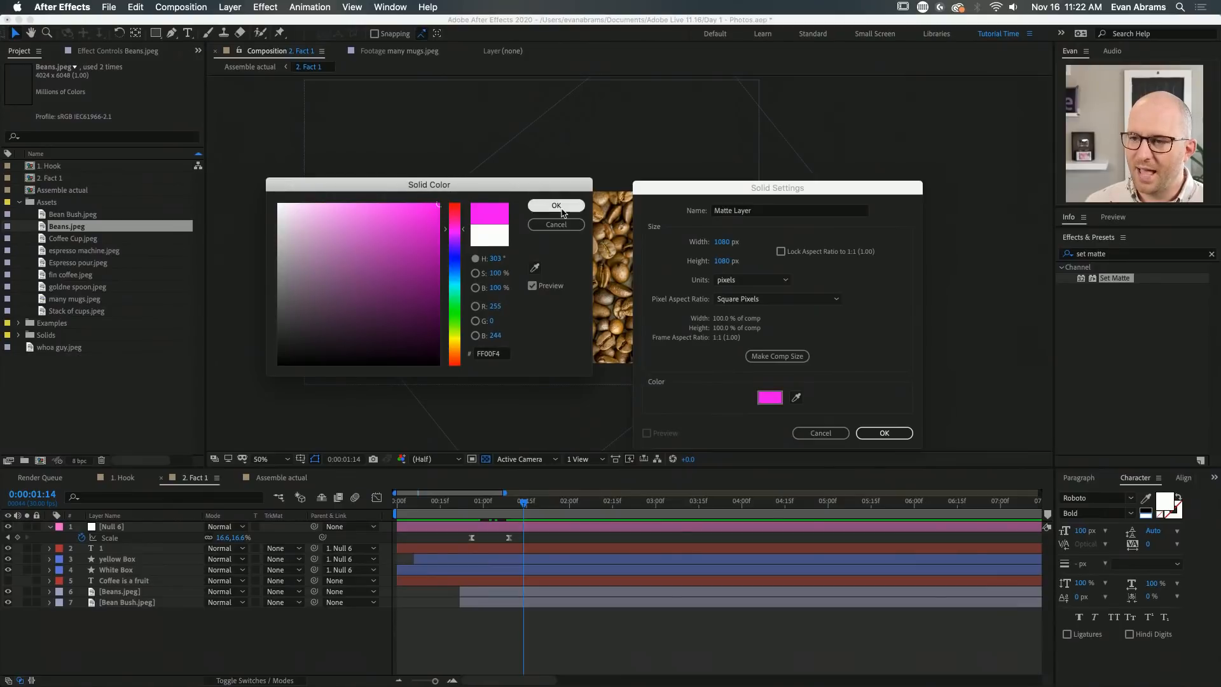
pyautogui.click(556, 205)
pyautogui.click(879, 432)
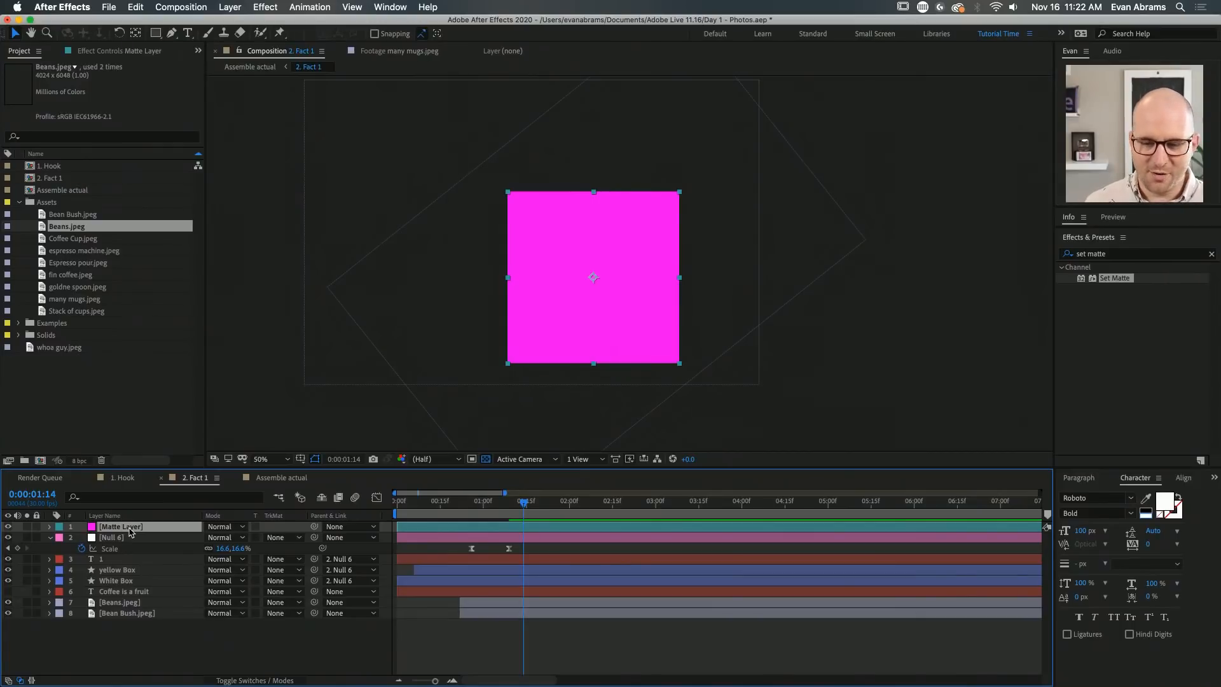
pyautogui.moveTo(131, 531); pyautogui.dragTo(131, 600)
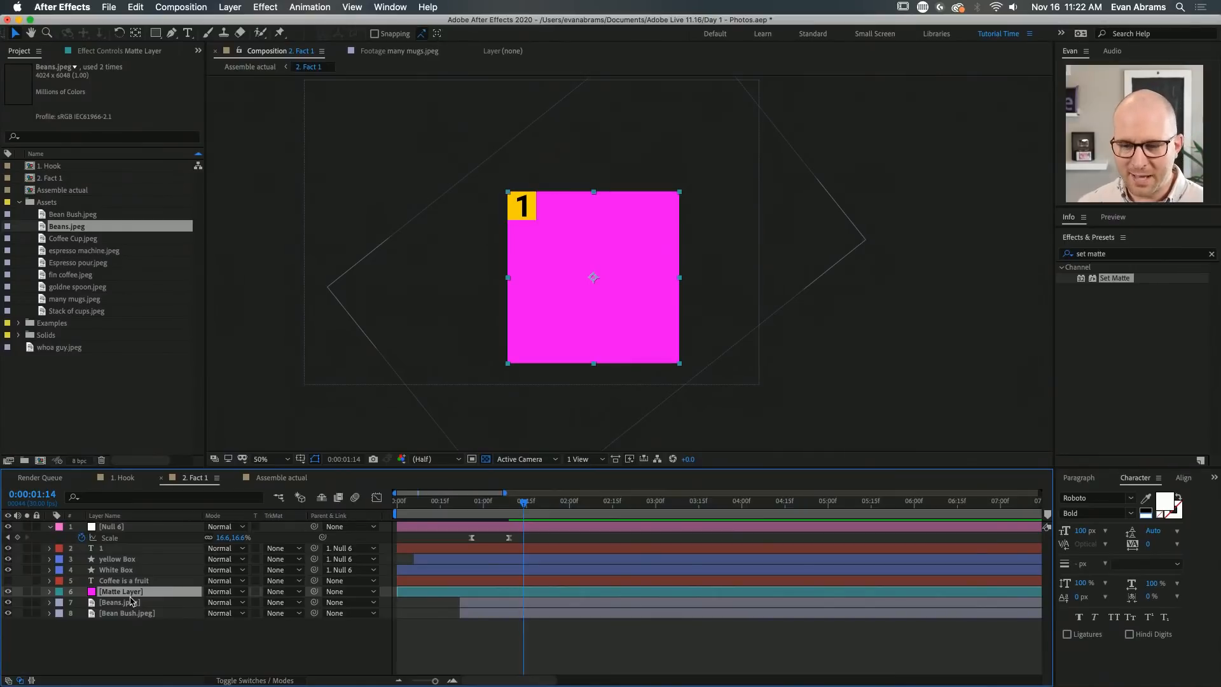
# Set Beans.jpeg to use Matte Layer as its alpha matte and try moving the matte in the frame
pyautogui.click(130, 603)
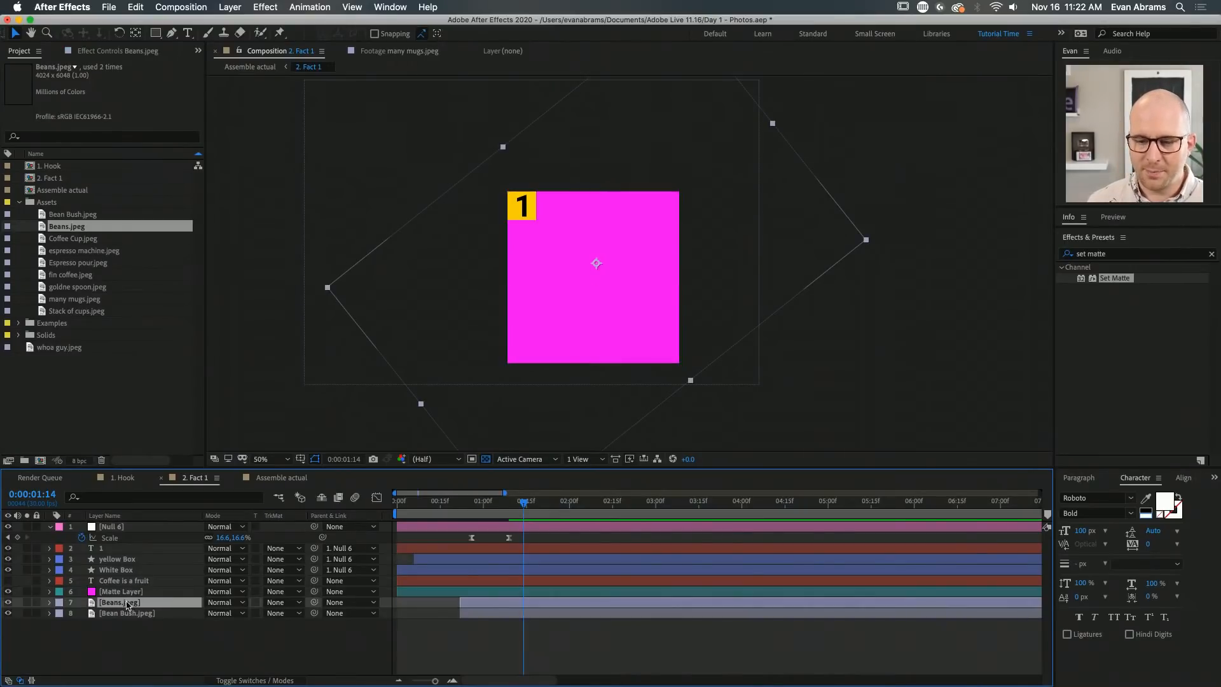
pyautogui.click(284, 605)
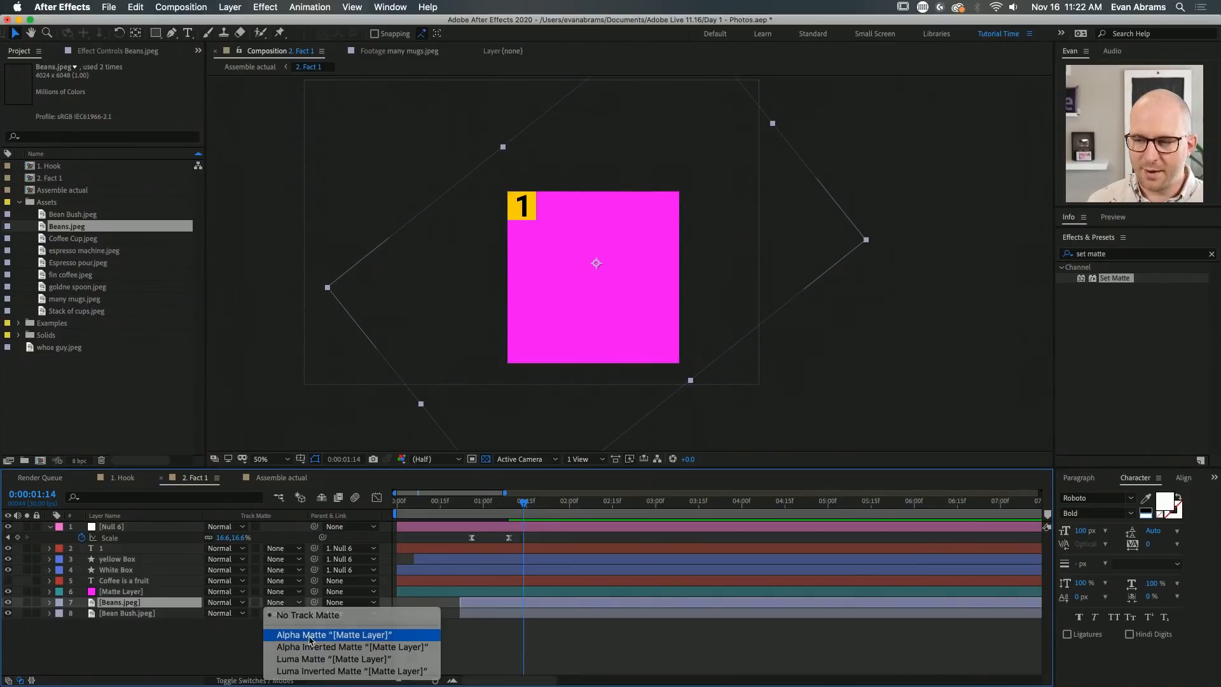
pyautogui.click(289, 630)
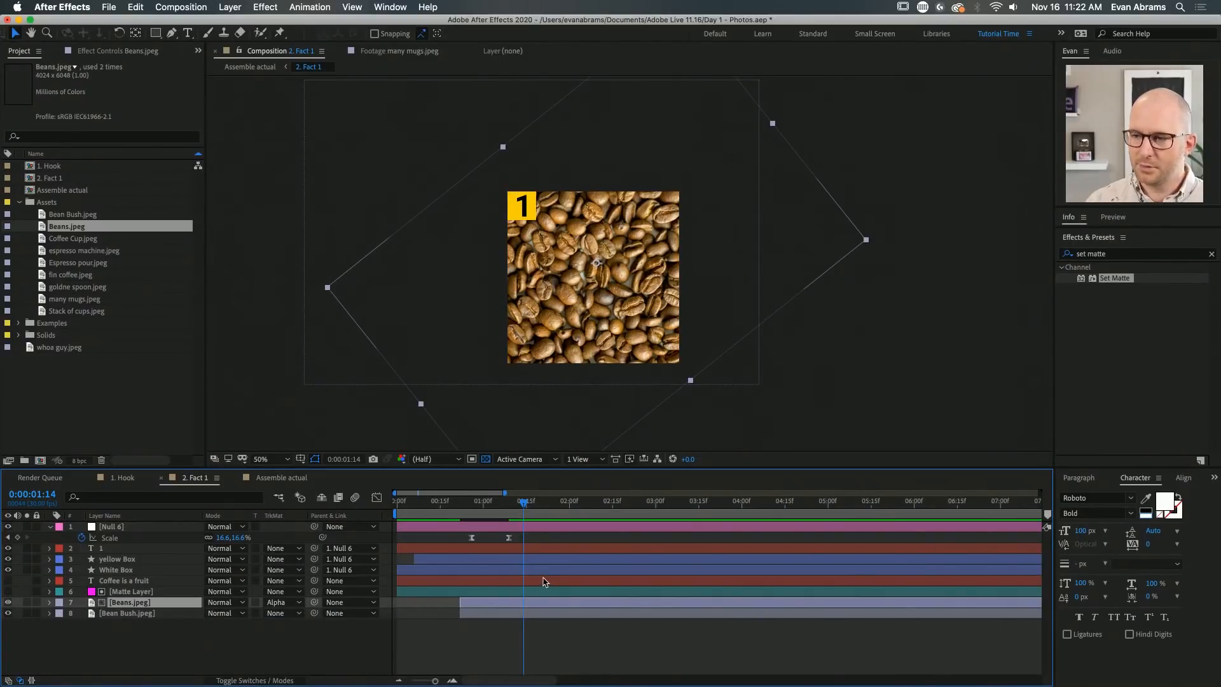
pyautogui.click(562, 590)
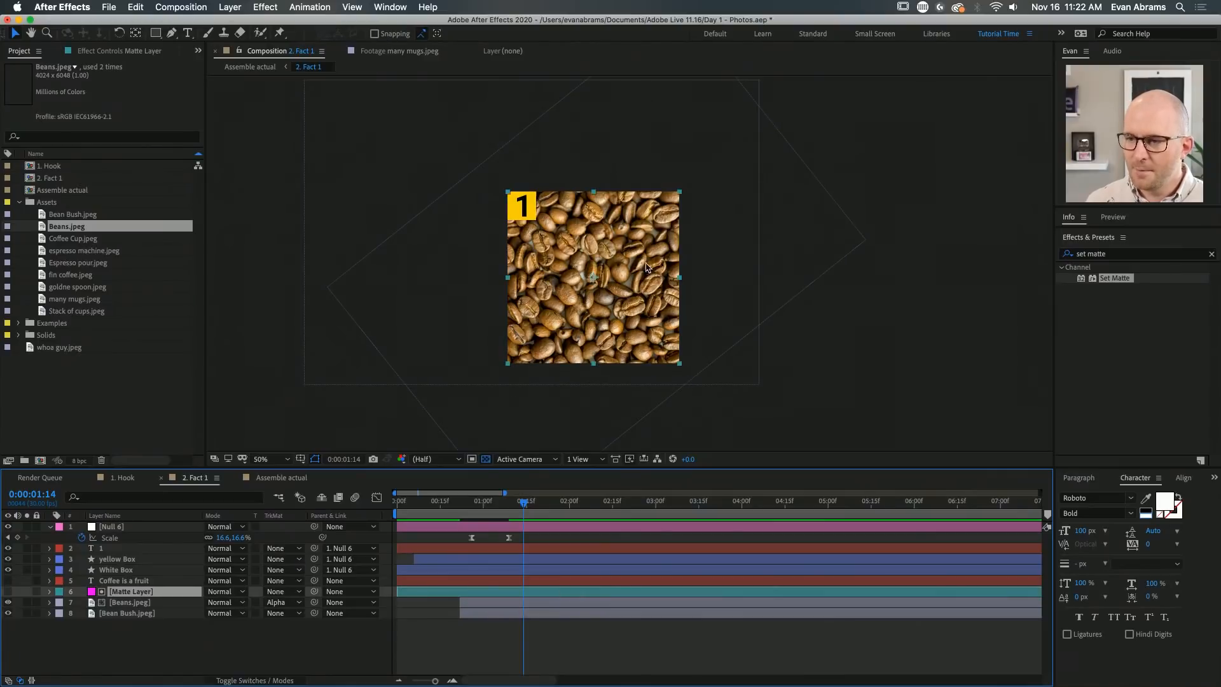
pyautogui.moveTo(631, 266); pyautogui.dragTo(626, 236)
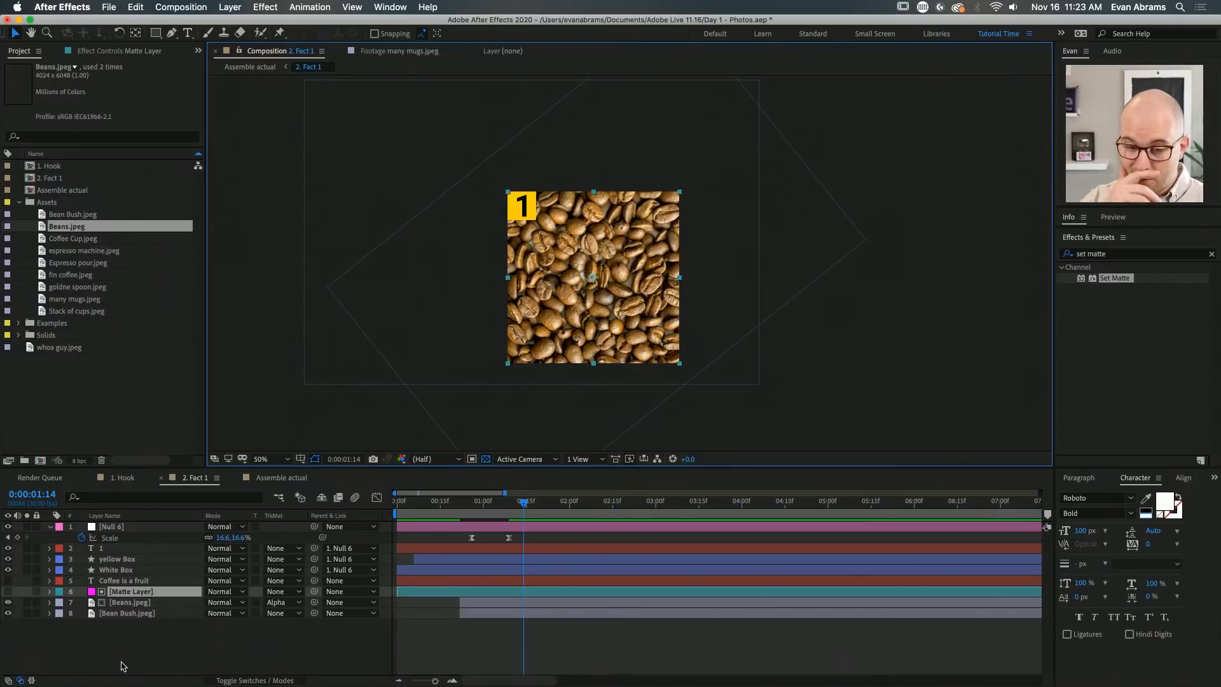
# Try deleting Matte Layer, and undo the deletion together with the alpha matte on Beans.jpeg
pyautogui.click(109, 598)
pyautogui.press('Delete')
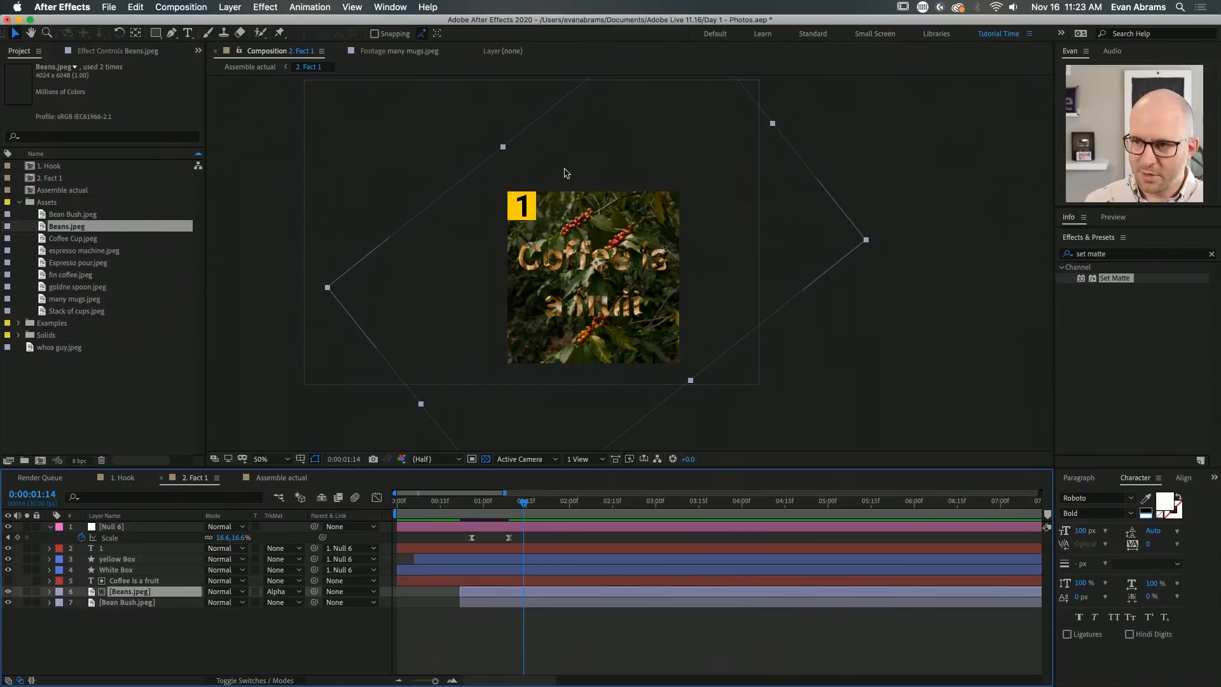
pyautogui.press('super+z')
pyautogui.press('super+z')
pyautogui.press('super+z')
pyautogui.press('super+z')
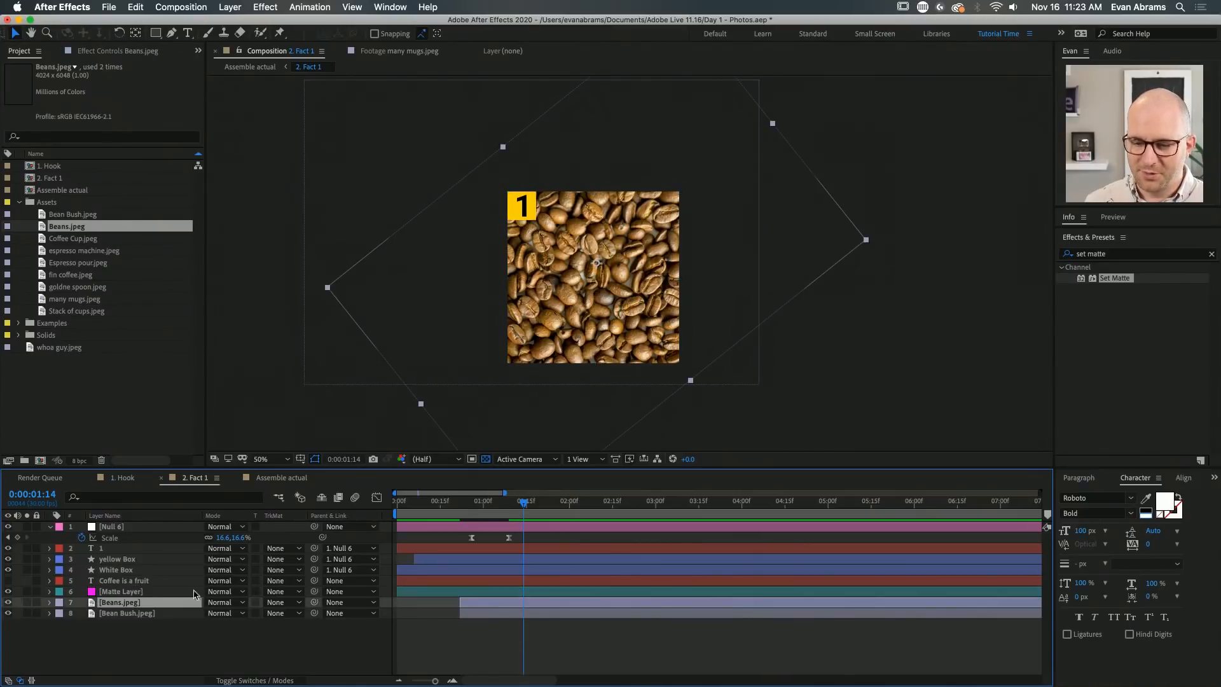
# Hide Matte Layer and apply the Linear Wipe transition effect to Beans.jpeg
pyautogui.click(7, 592)
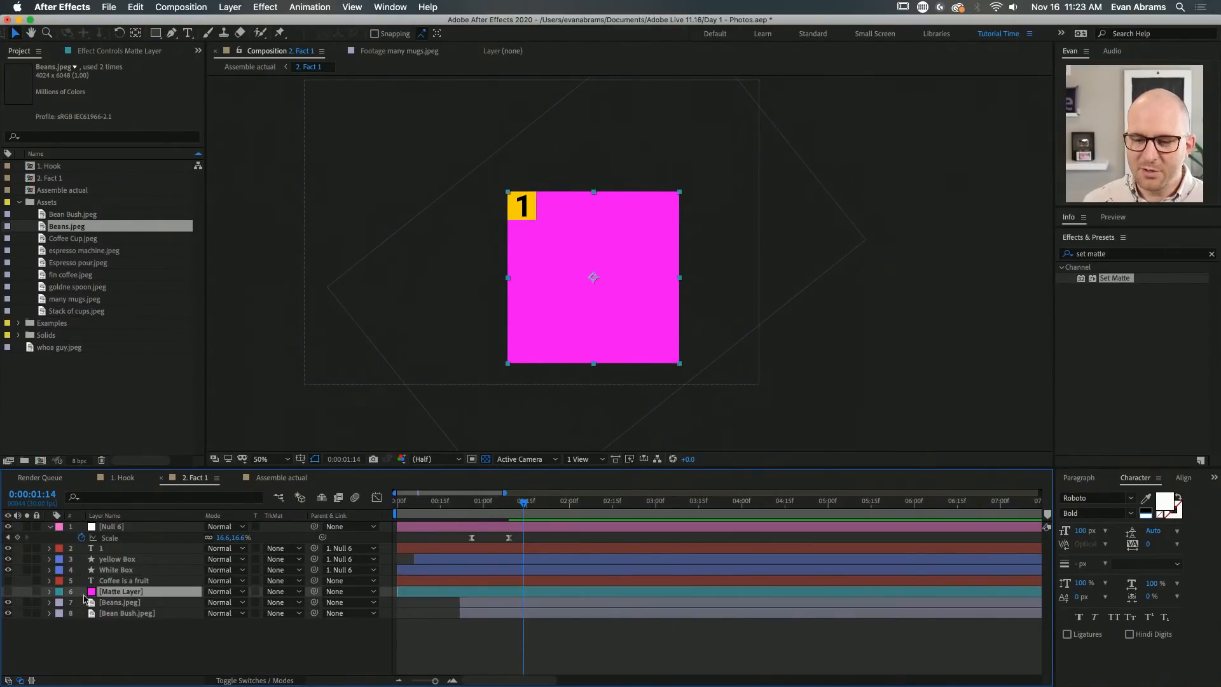
pyautogui.click(109, 602)
pyautogui.click(1152, 256)
pyautogui.write('linear')
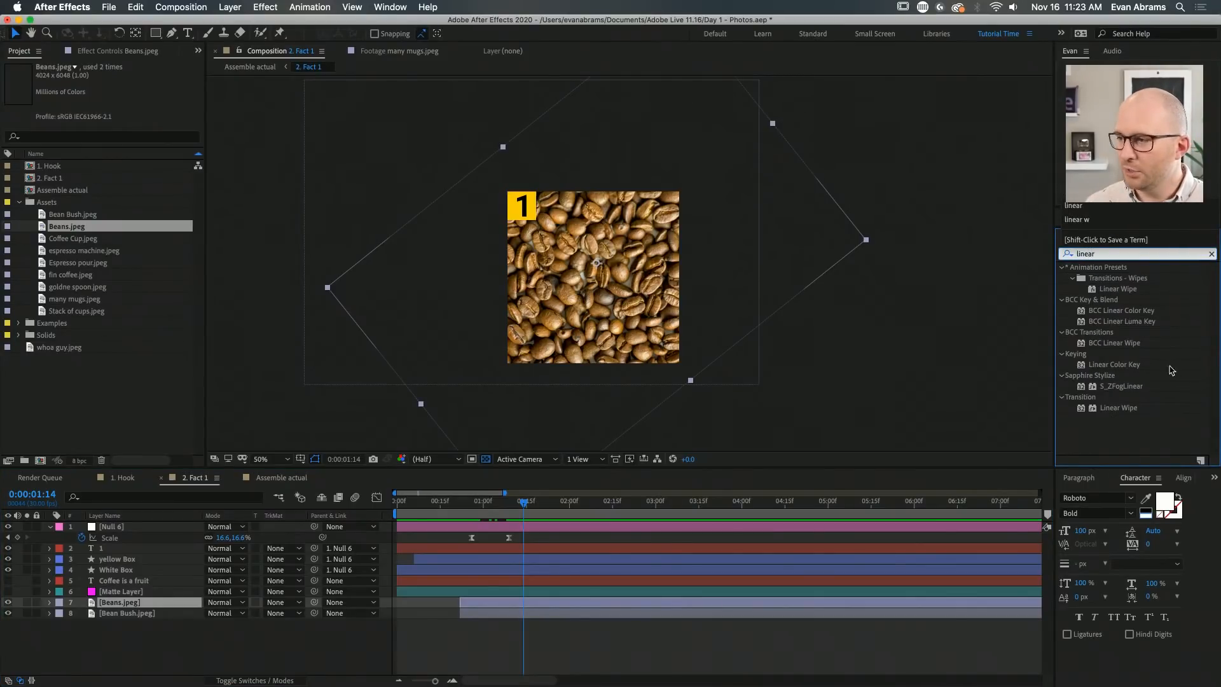
pyautogui.moveTo(1118, 408); pyautogui.dragTo(822, 605)
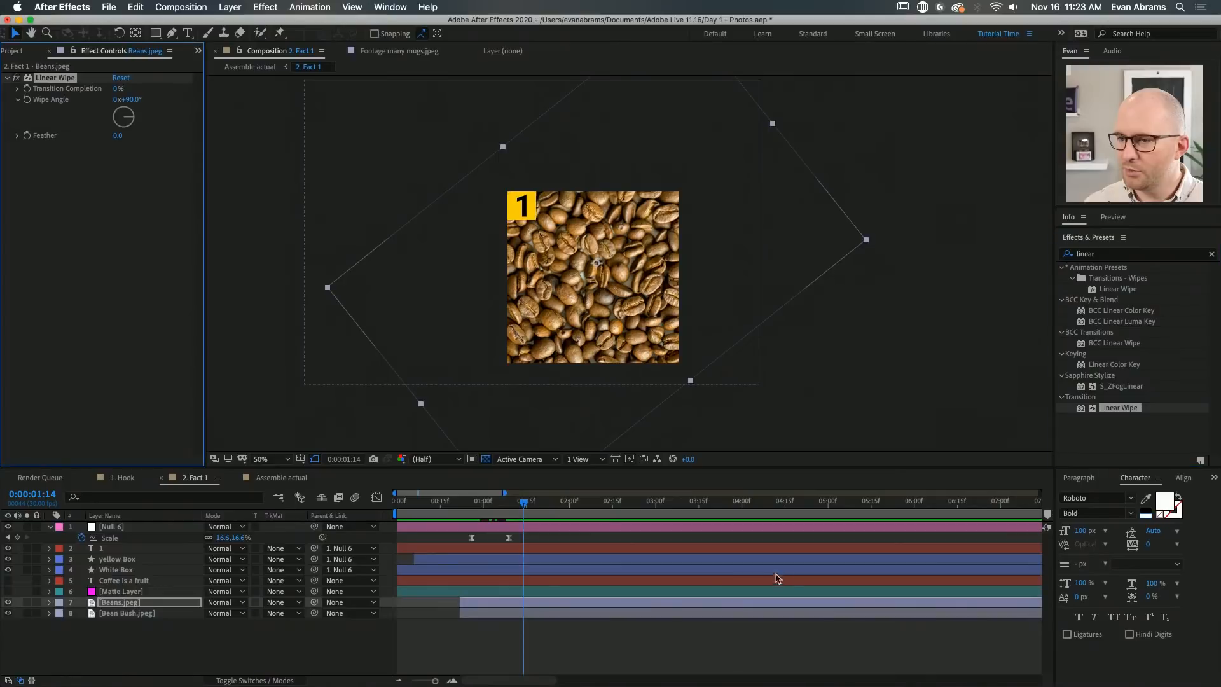
# Set the Linear Wipe's Transition Completion to 50% and rotate its Wipe Angle to 1x+174°
pyautogui.click(121, 88)
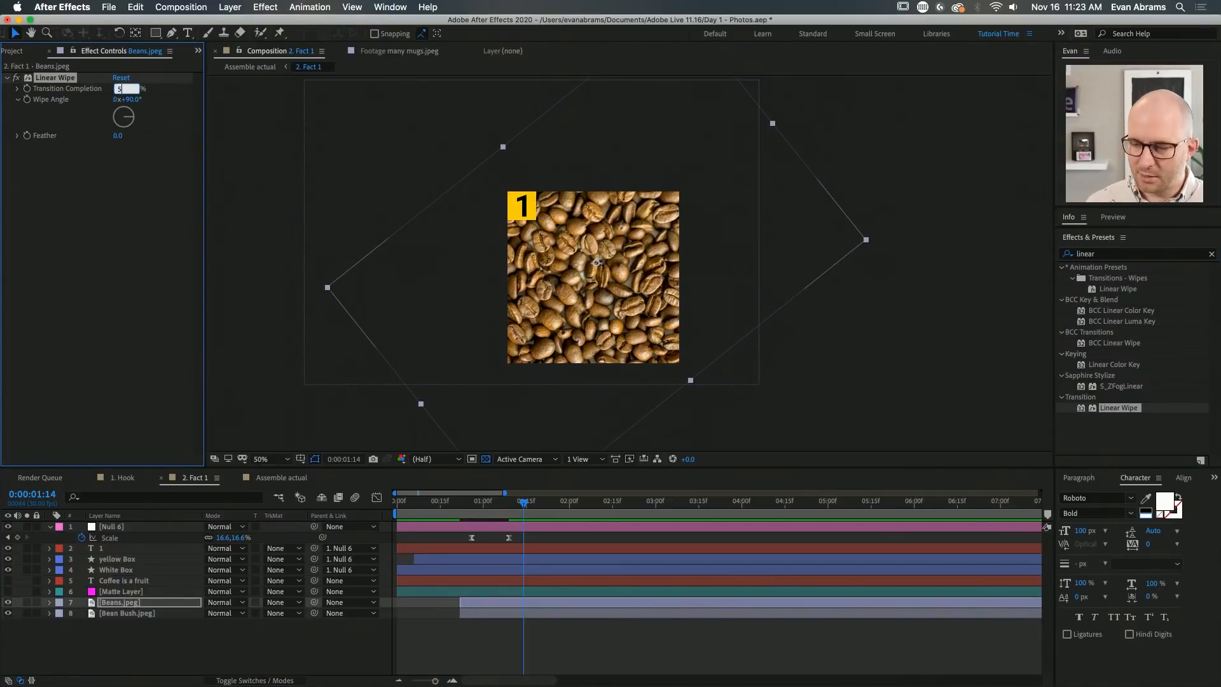
pyautogui.write('50')
pyautogui.press('Return')
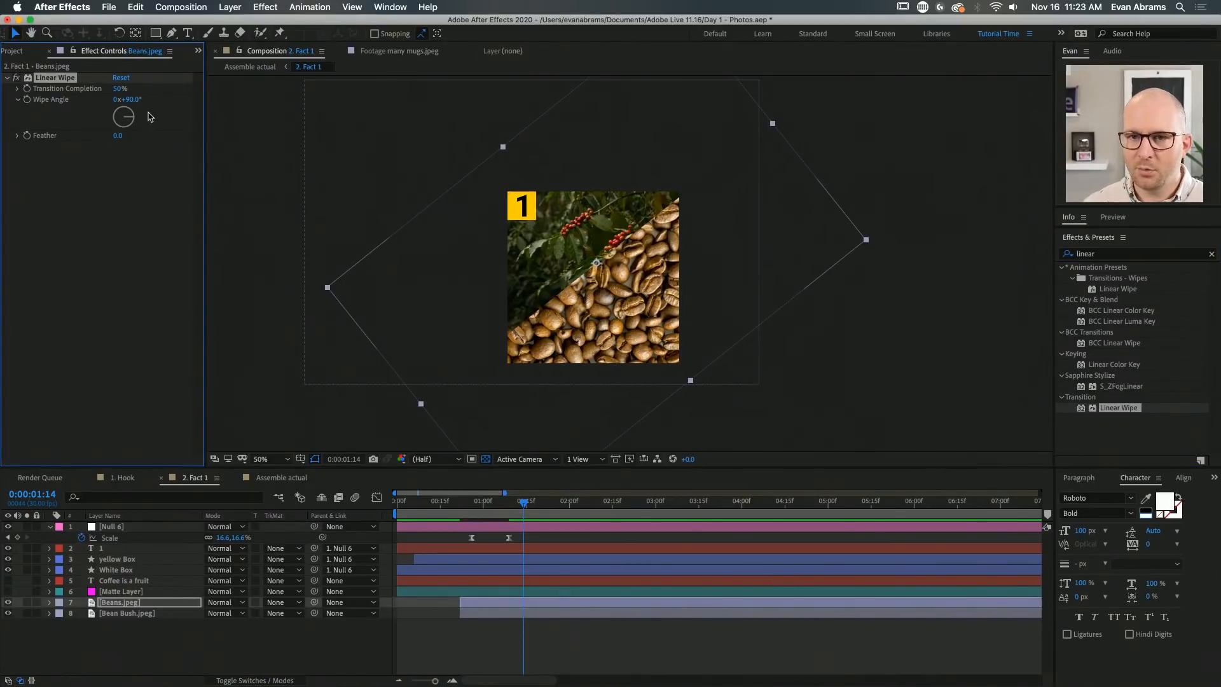
pyautogui.moveTo(141, 125); pyautogui.dragTo(126, 183)
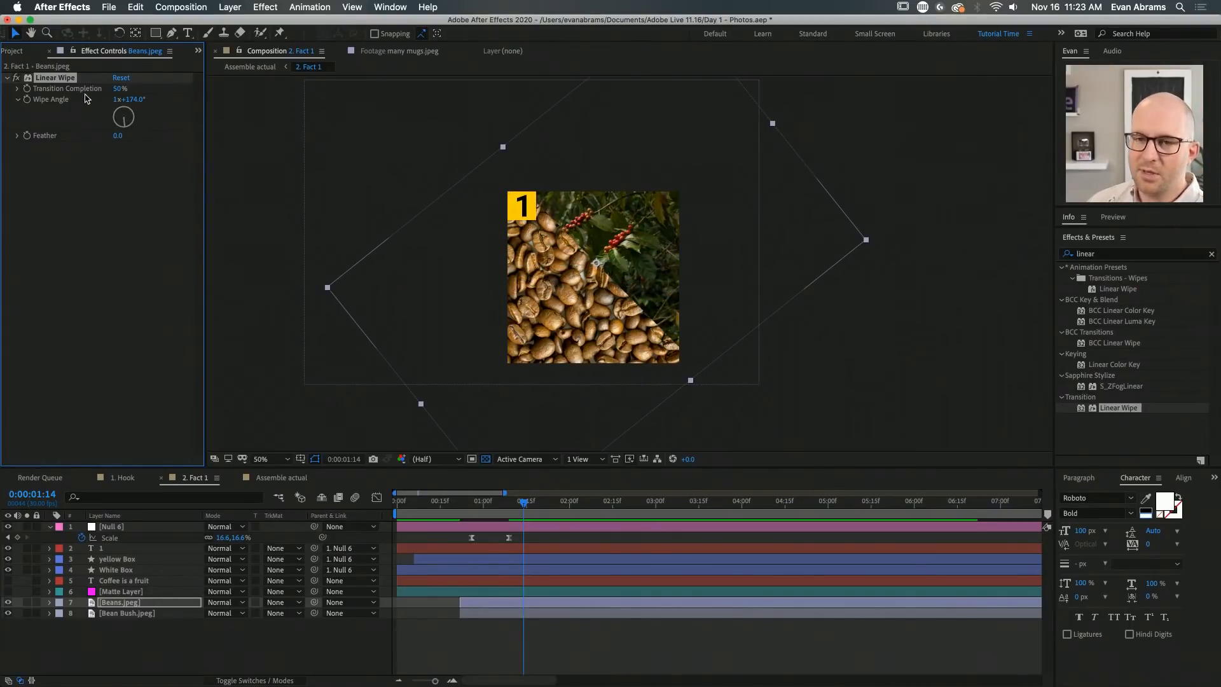
# Reset the Linear Wipe on Beans.jpeg and raise its Transition Completion to 61%
pyautogui.click(117, 79)
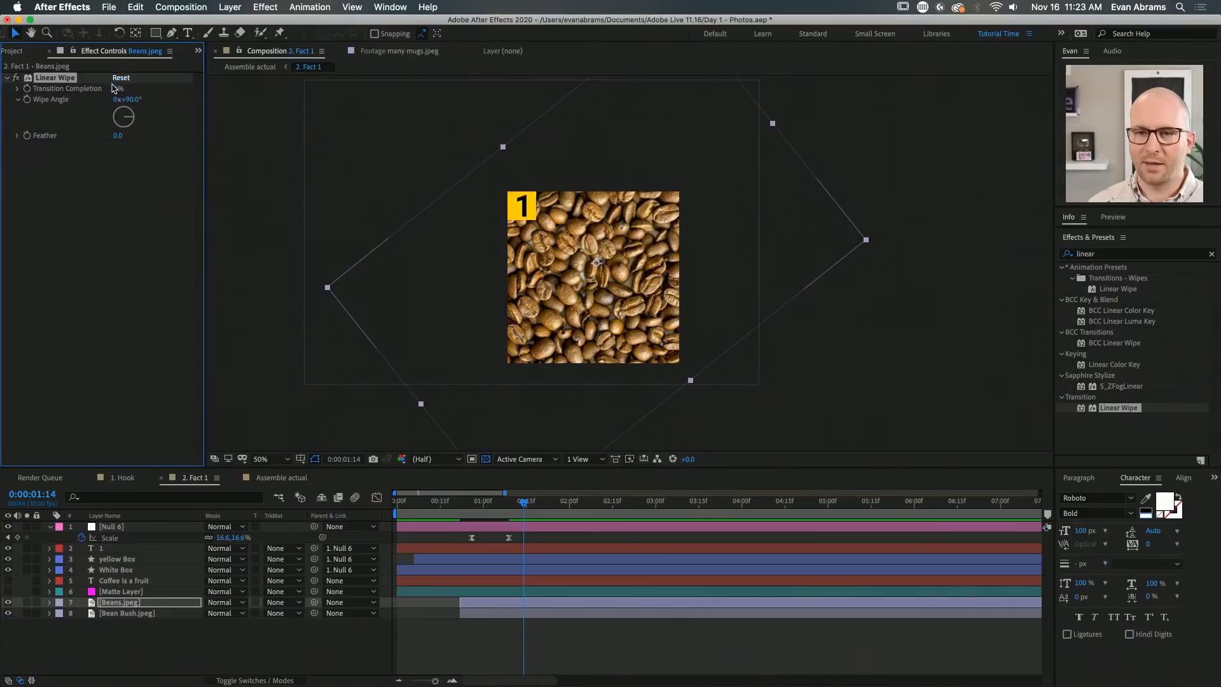
pyautogui.moveTo(118, 88); pyautogui.dragTo(142, 86)
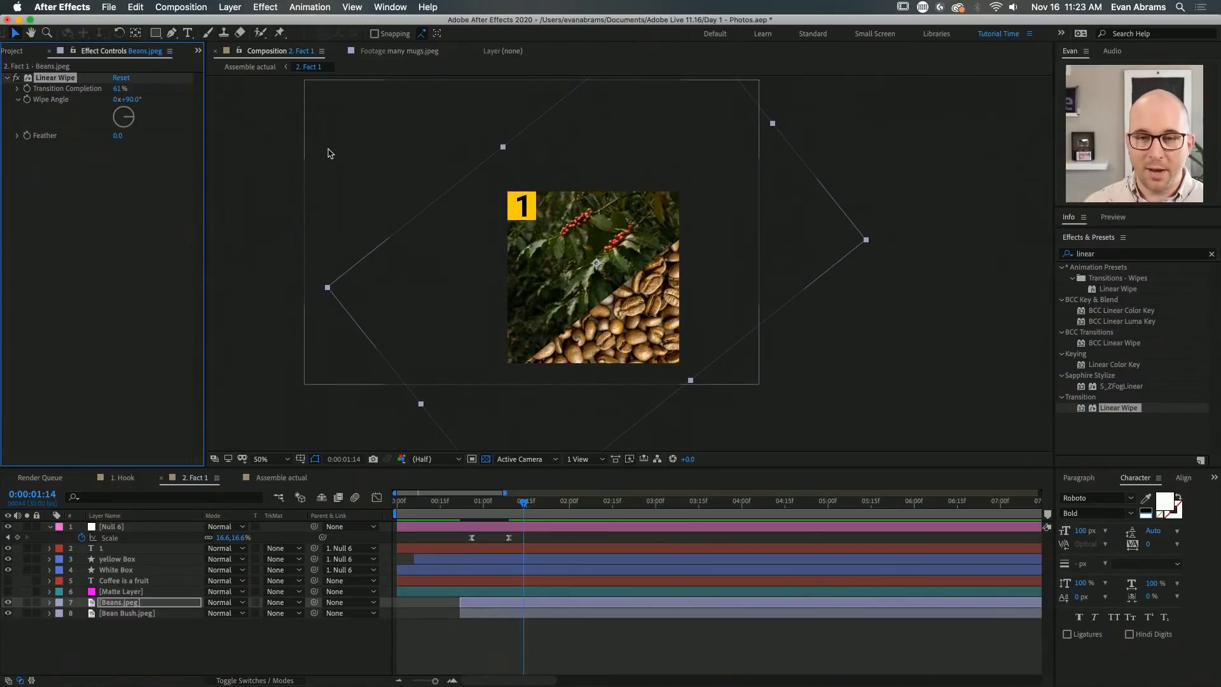
pyautogui.click(43, 76)
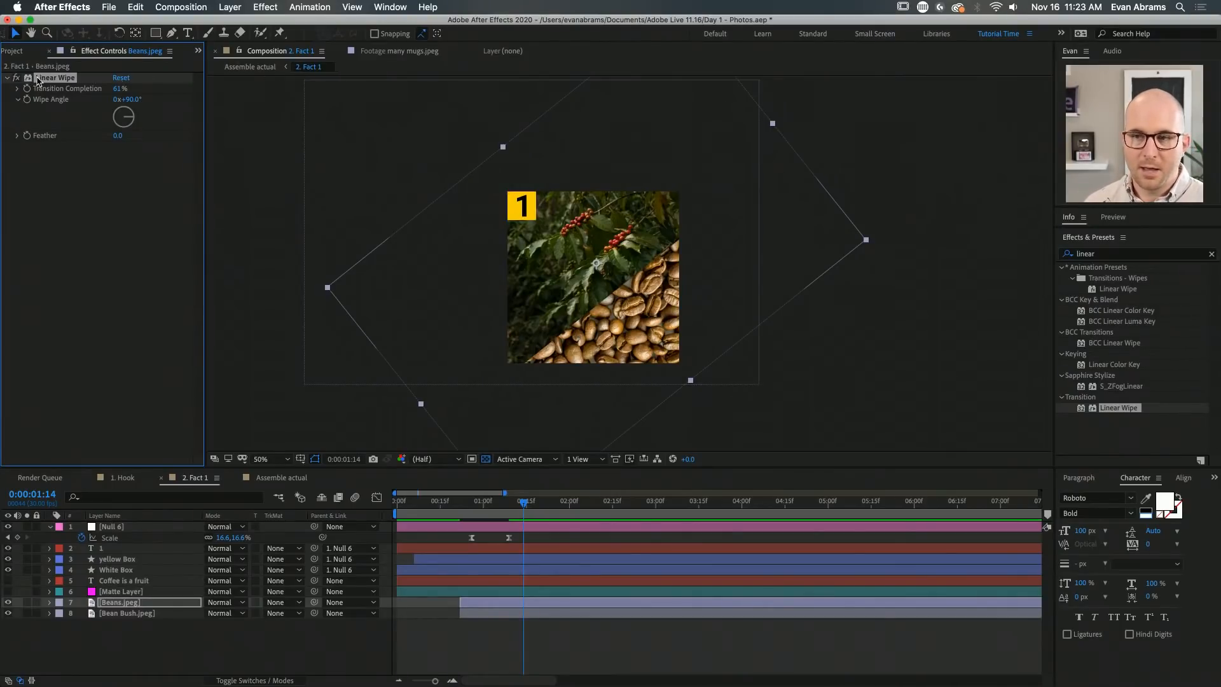
# Remove the Linear Wipe from Beans.jpeg and give the photo an alpha track matte from Matte Layer
pyautogui.press('Delete')
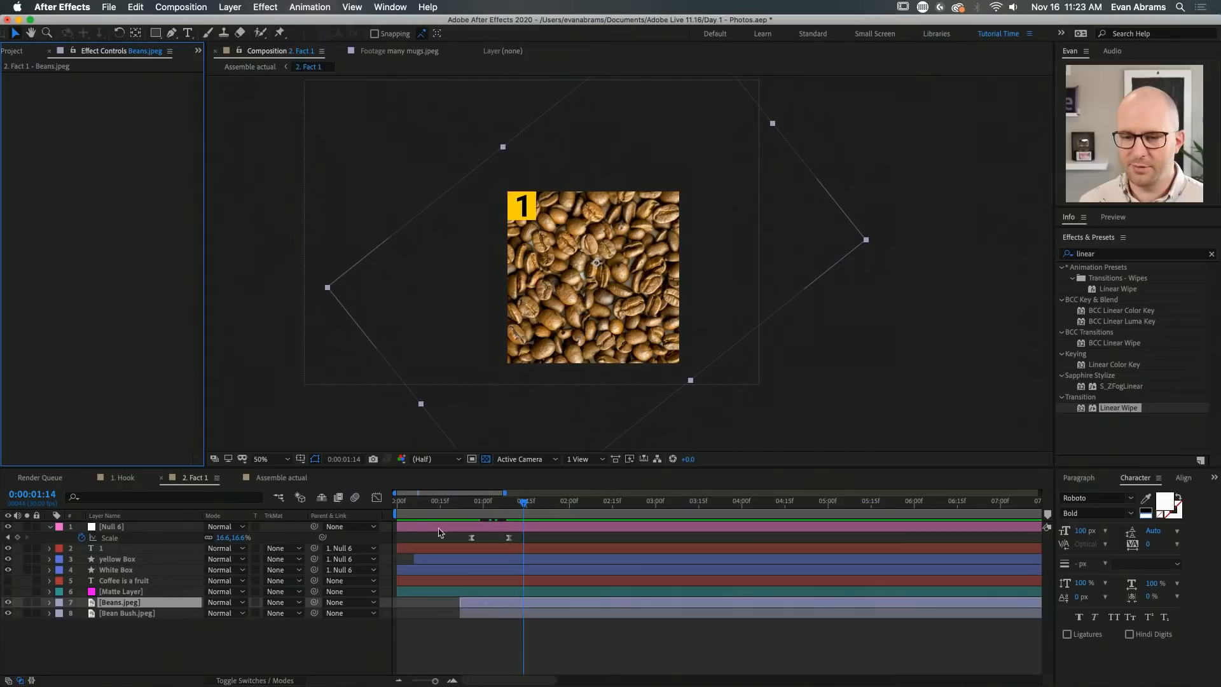
pyautogui.click(290, 603)
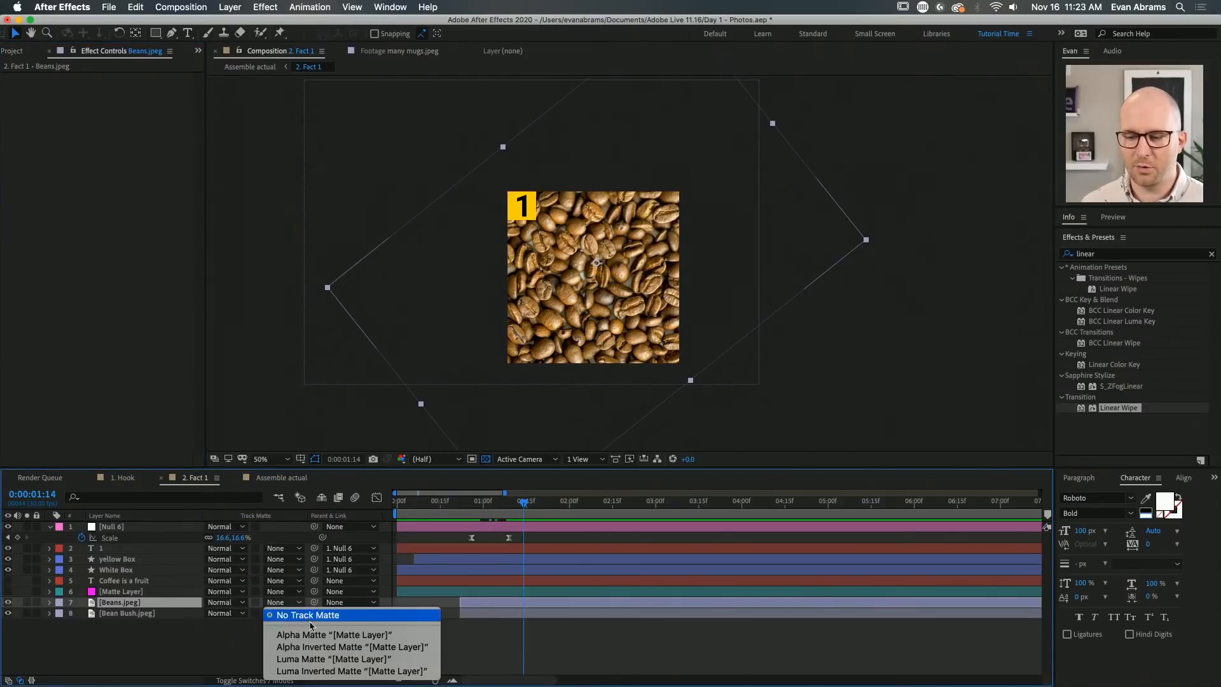
pyautogui.click(317, 636)
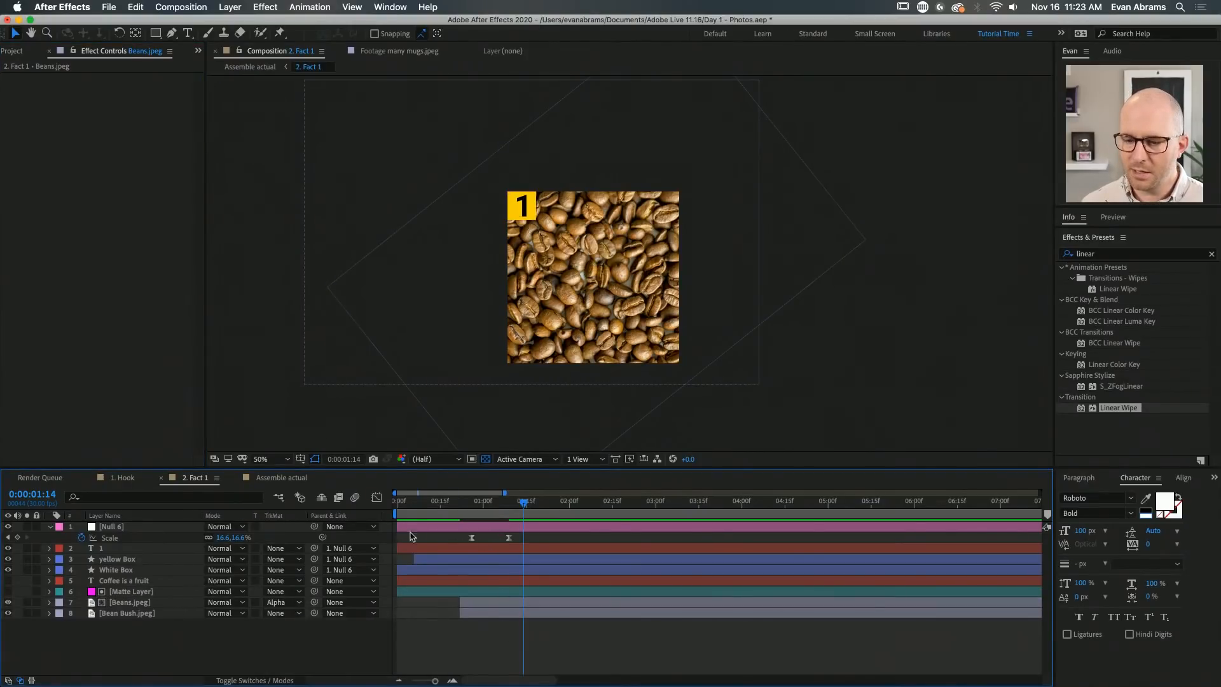
# Keyframe Matte Layer's Position at 0:00:01:19, and move it straight up to 540,0 at 0:00:02:09
pyautogui.click(148, 594)
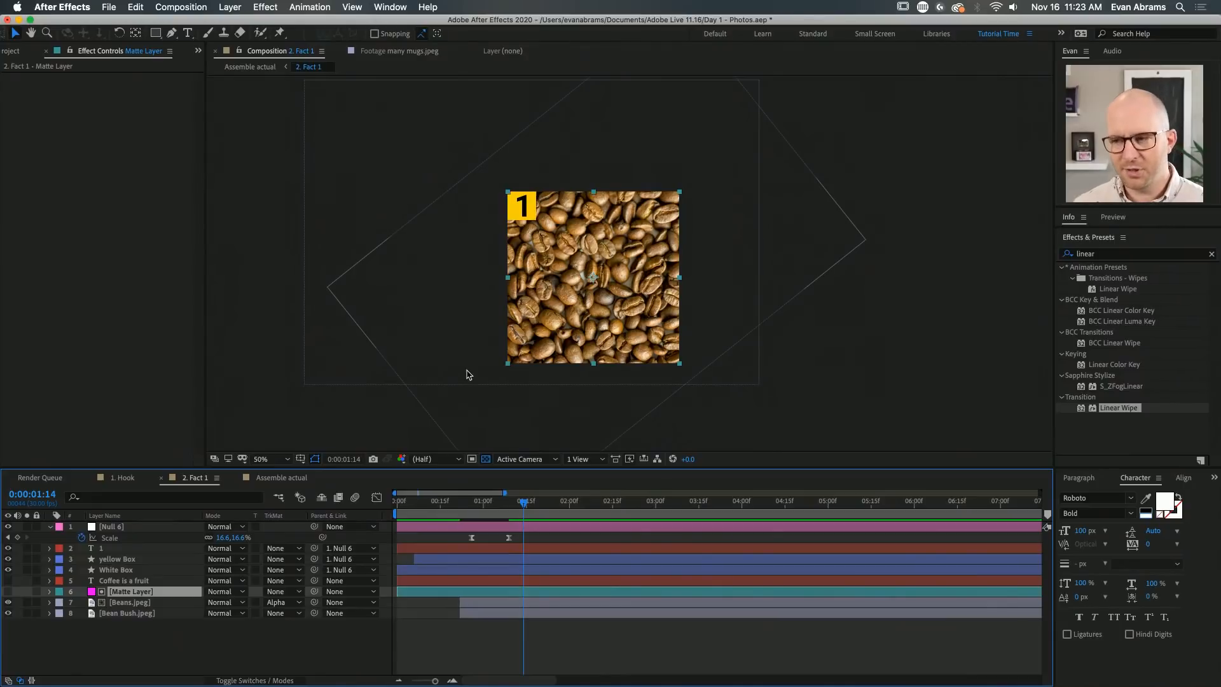
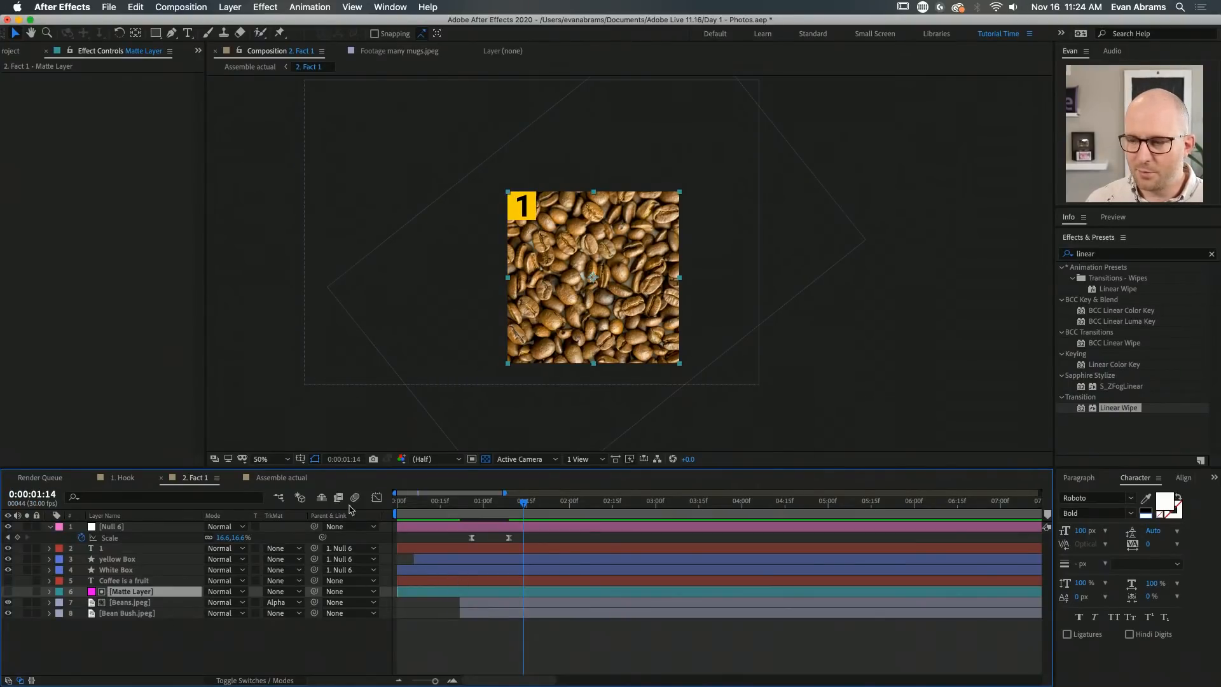
pyautogui.moveTo(507, 504); pyautogui.dragTo(537, 598)
pyautogui.hotkey('alt', 'shift', 'p')
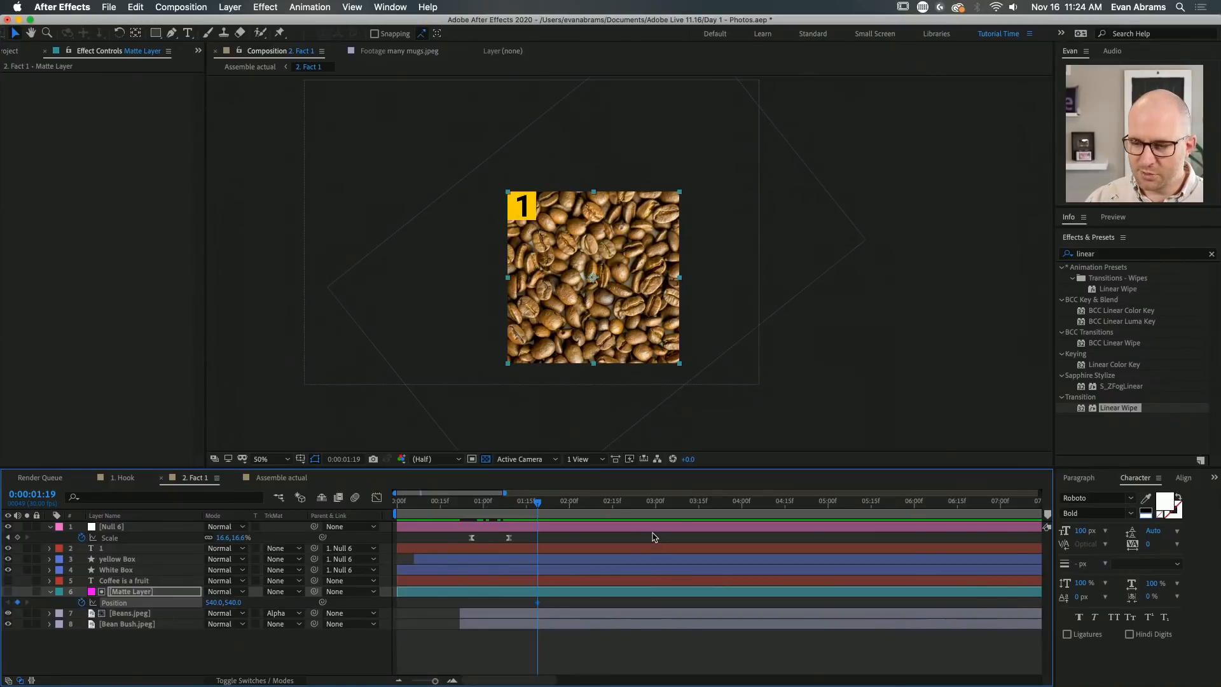
pyautogui.hotkey('shift', 'pagedown')
pyautogui.hotkey('shift', 'pagedown')
pyautogui.moveTo(589, 319); pyautogui.dragTo(599, 276)
pyautogui.press('z')
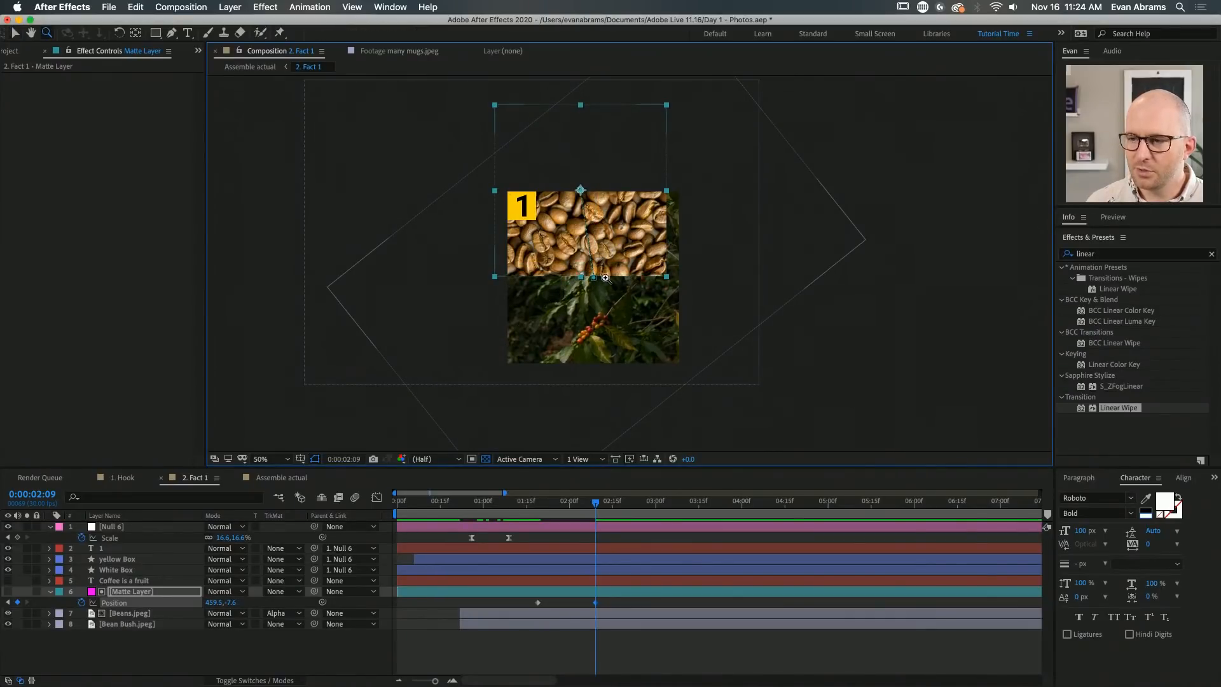
pyautogui.press('super+z')
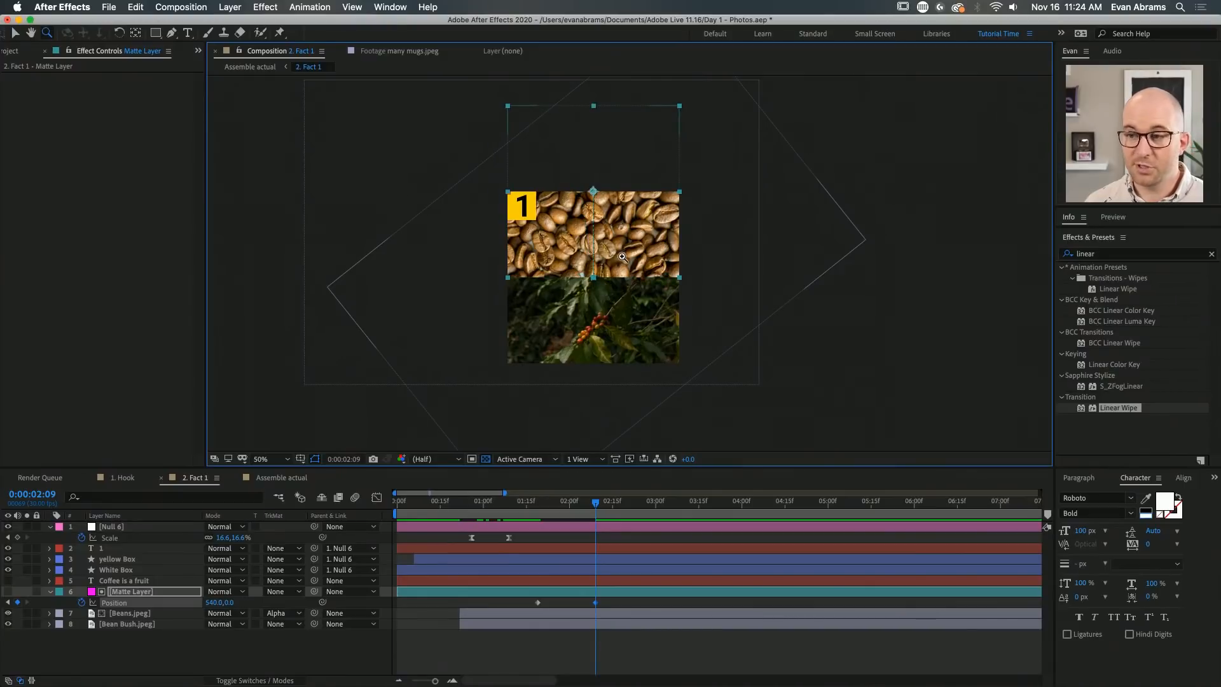
pyautogui.press('v')
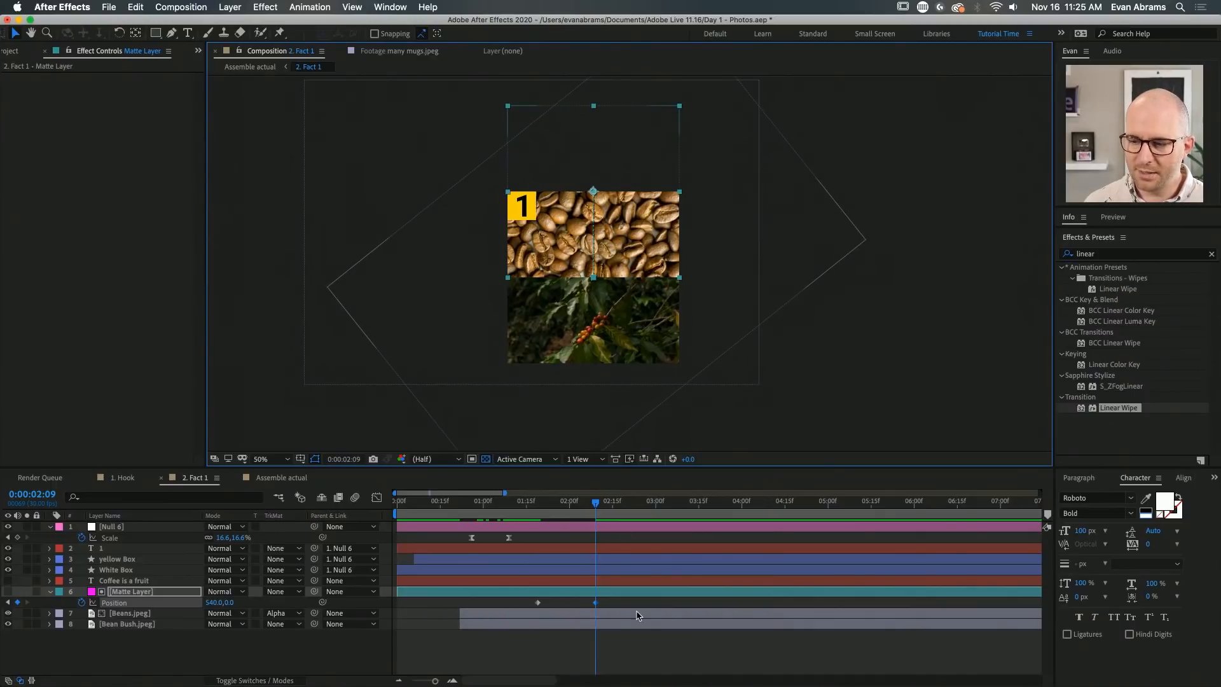
# Preview the matte's movement and speed it up by shifting its end Position keyframe to 0:00:02:03
pyautogui.moveTo(606, 600); pyautogui.dragTo(526, 607)
pyautogui.click(536, 501)
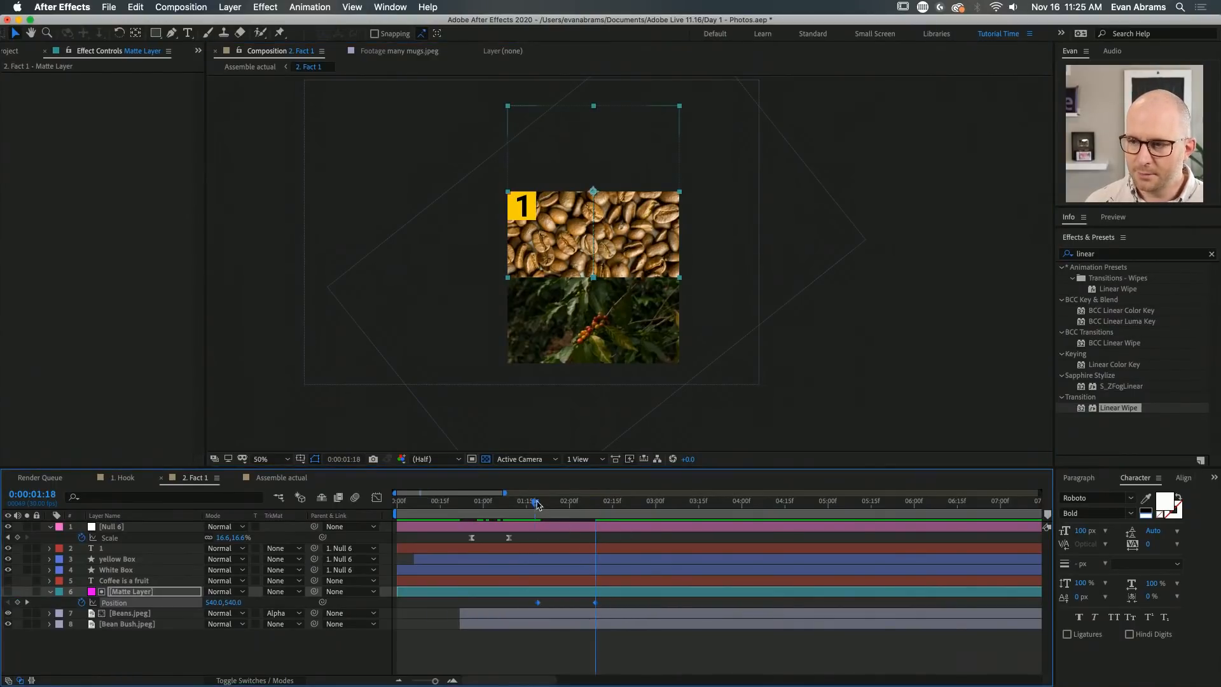
pyautogui.press('space')
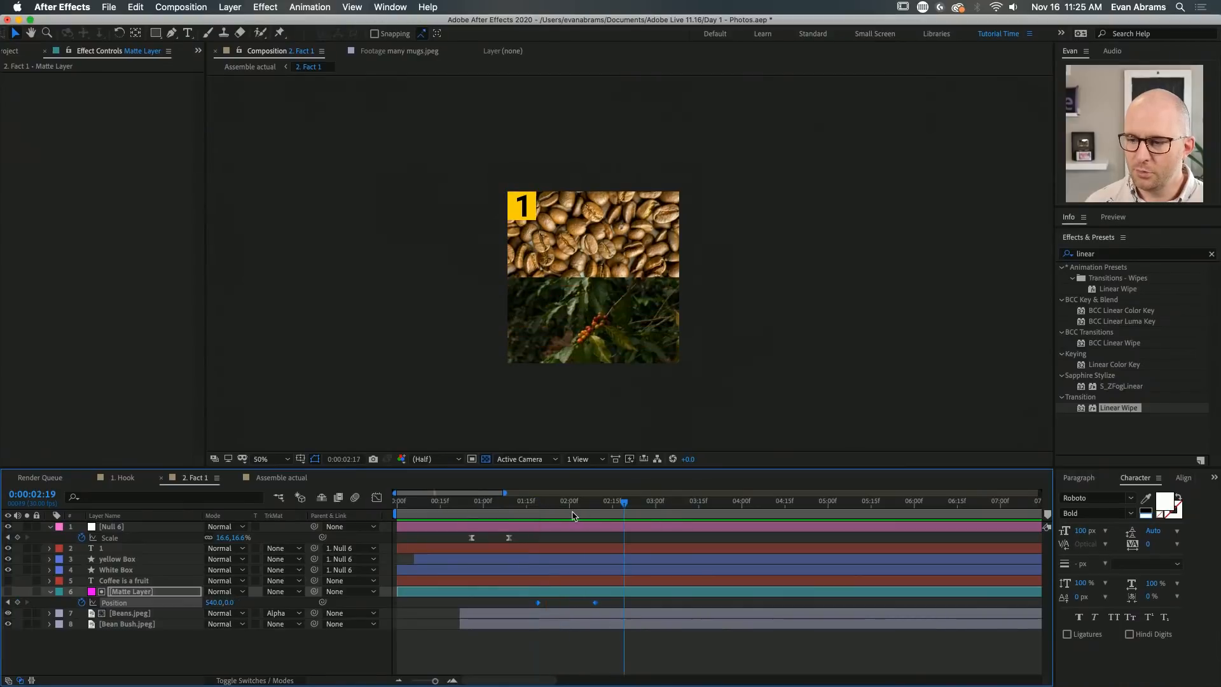
pyautogui.click(572, 515)
pyautogui.moveTo(595, 602); pyautogui.dragTo(578, 602)
pyautogui.click(598, 604)
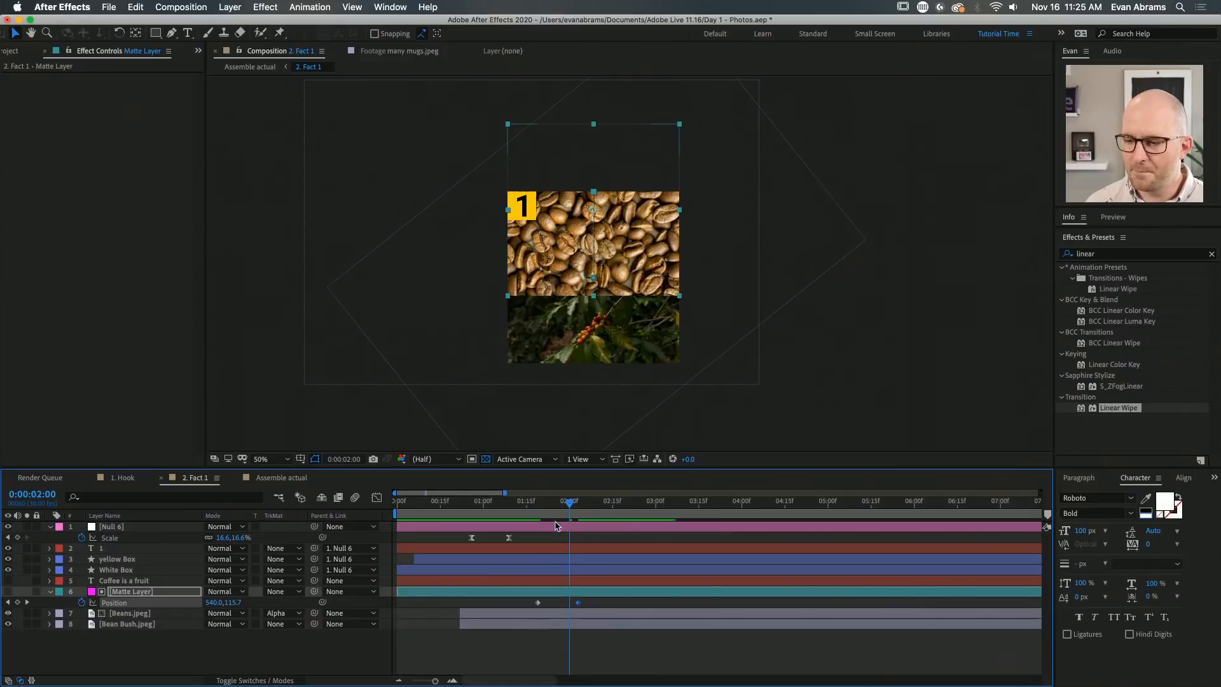
pyautogui.moveTo(555, 525)
pyautogui.mouseDown()
pyautogui.moveTo(536, 524)
pyautogui.moveTo(578, 522)
pyautogui.mouseUp()
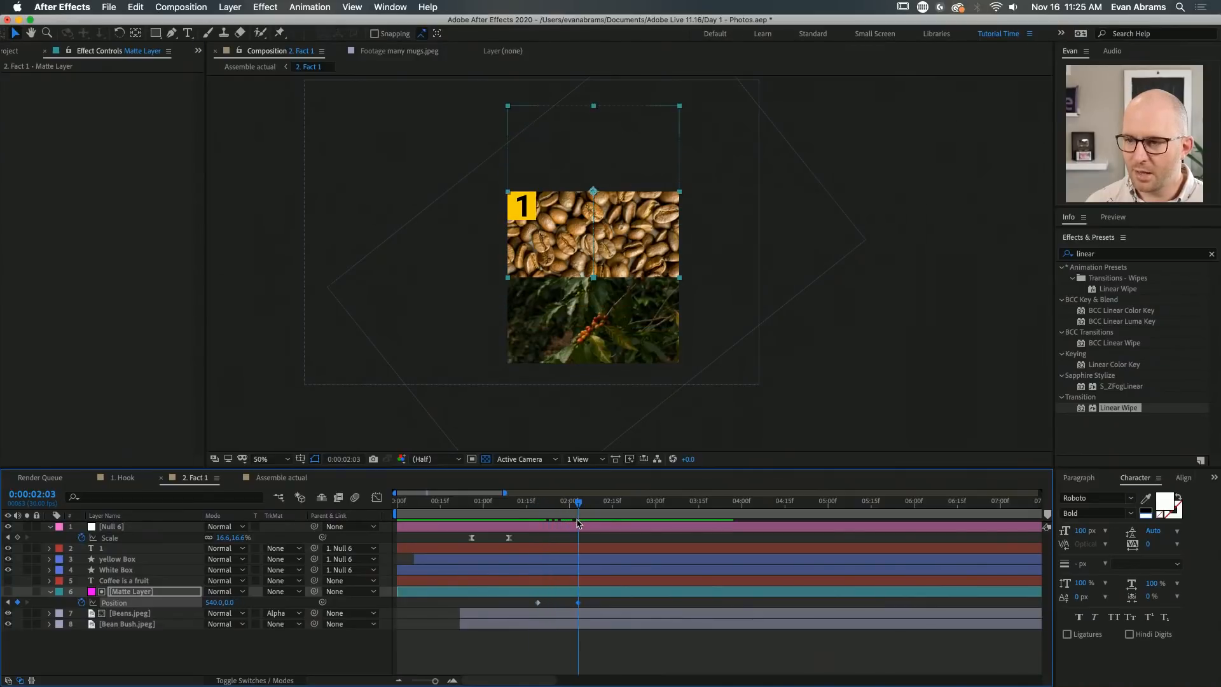
# Keyframe Bean Bush.jpeg's Position at 0:00:01:19, and lower the photo to 152,808 at 0:00:02:03
pyautogui.click(151, 626)
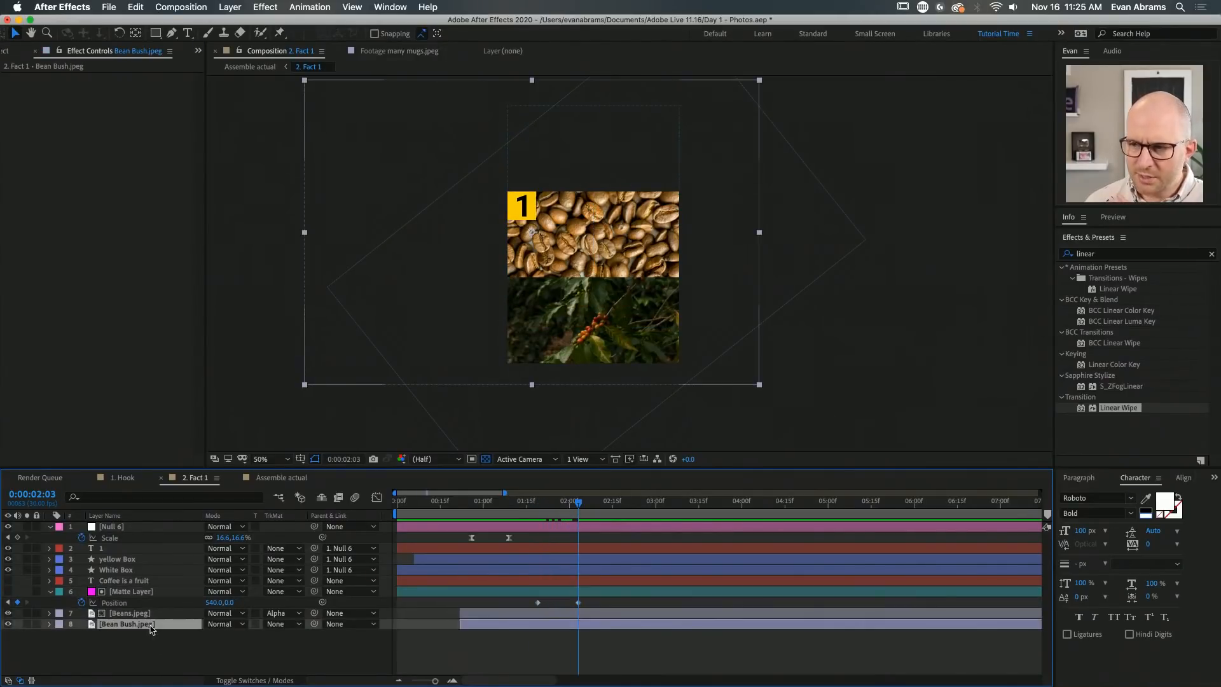
pyautogui.hotkey('alt', 'shift', 'p')
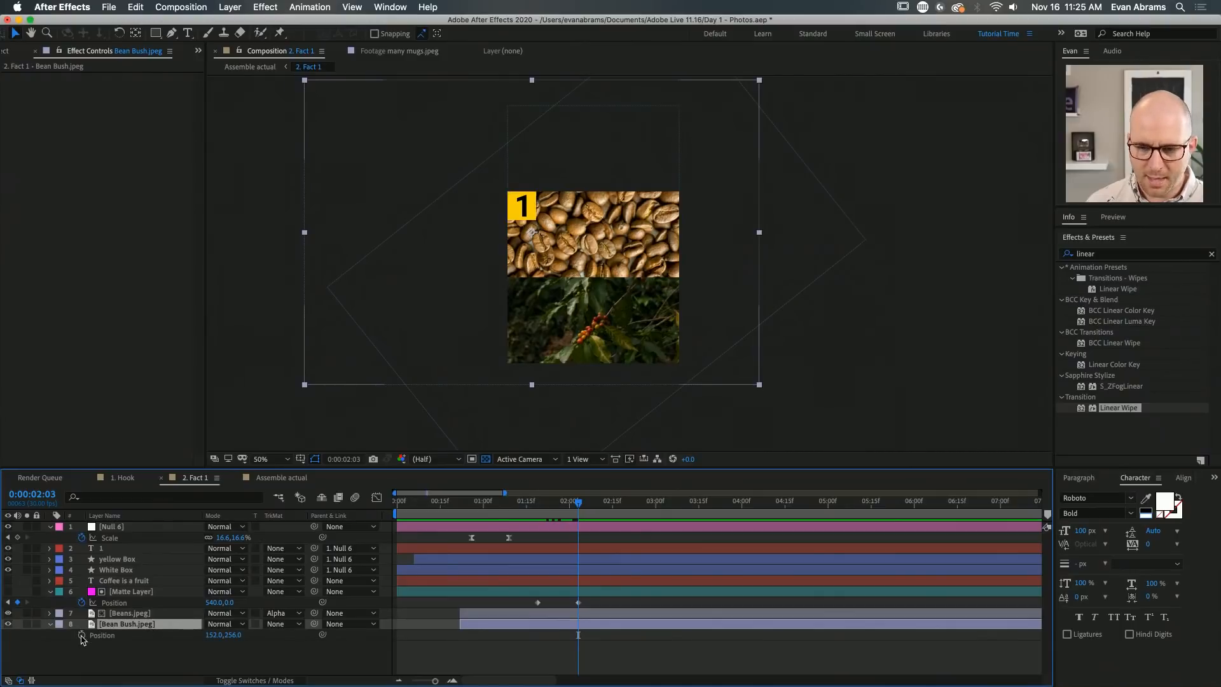
pyautogui.moveTo(577, 635); pyautogui.dragTo(537, 635)
pyautogui.click(738, 375)
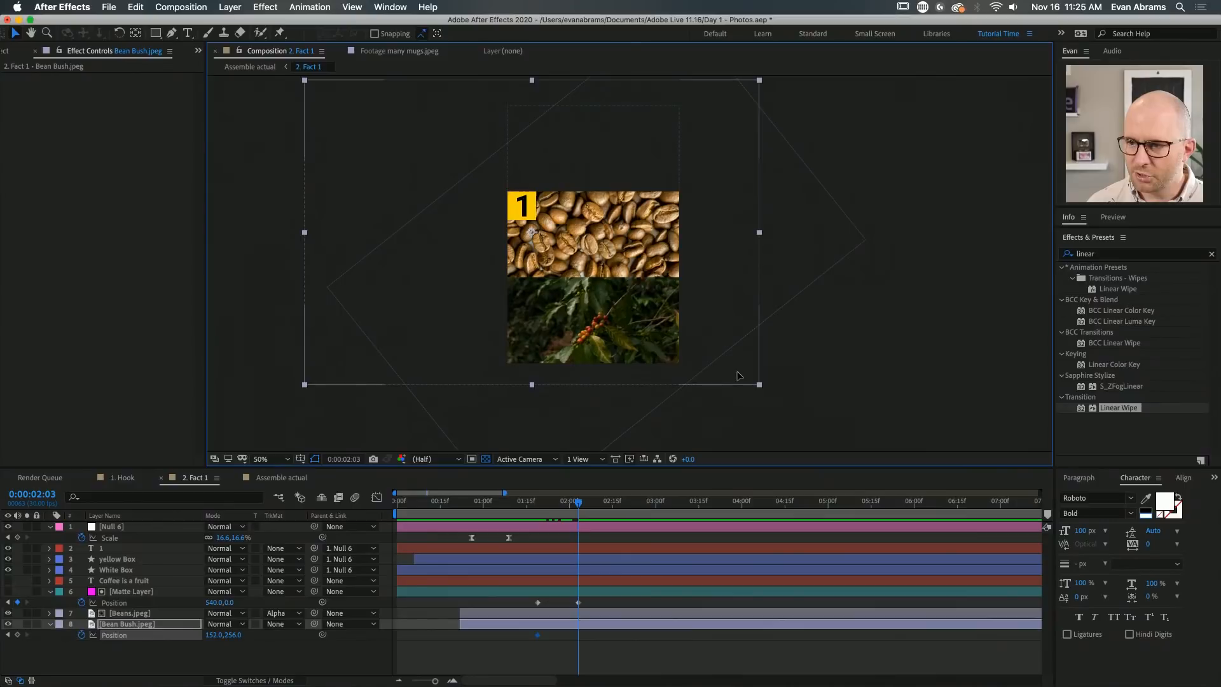
pyautogui.moveTo(738, 375); pyautogui.dragTo(727, 414)
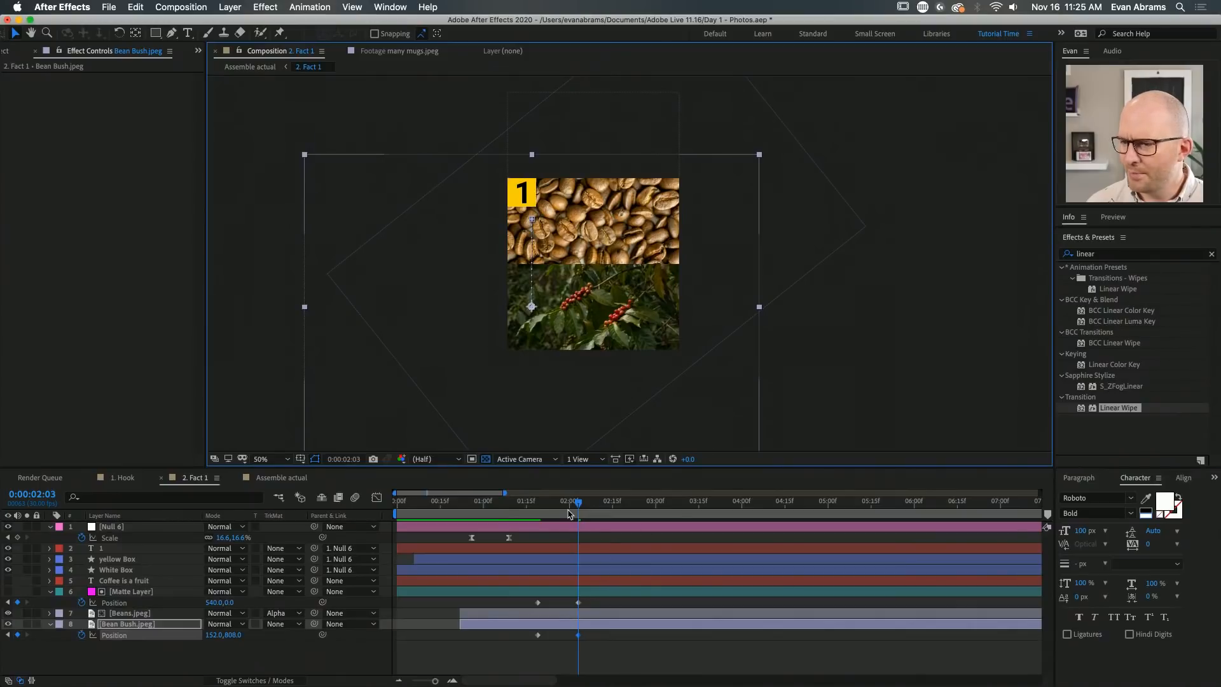
# Move Bean Bush.jpeg down to 152,1292 at 0:00:01:19 and preview its rise
pyautogui.moveTo(569, 514); pyautogui.dragTo(538, 514)
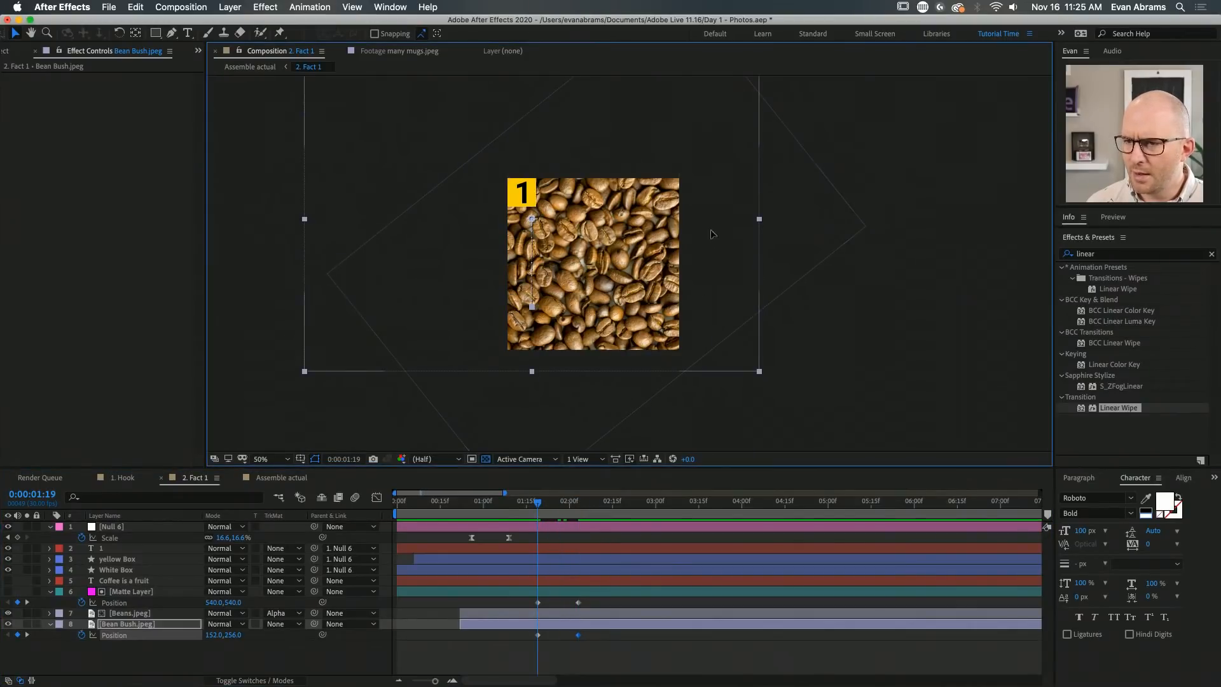
pyautogui.moveTo(712, 234); pyautogui.dragTo(713, 388)
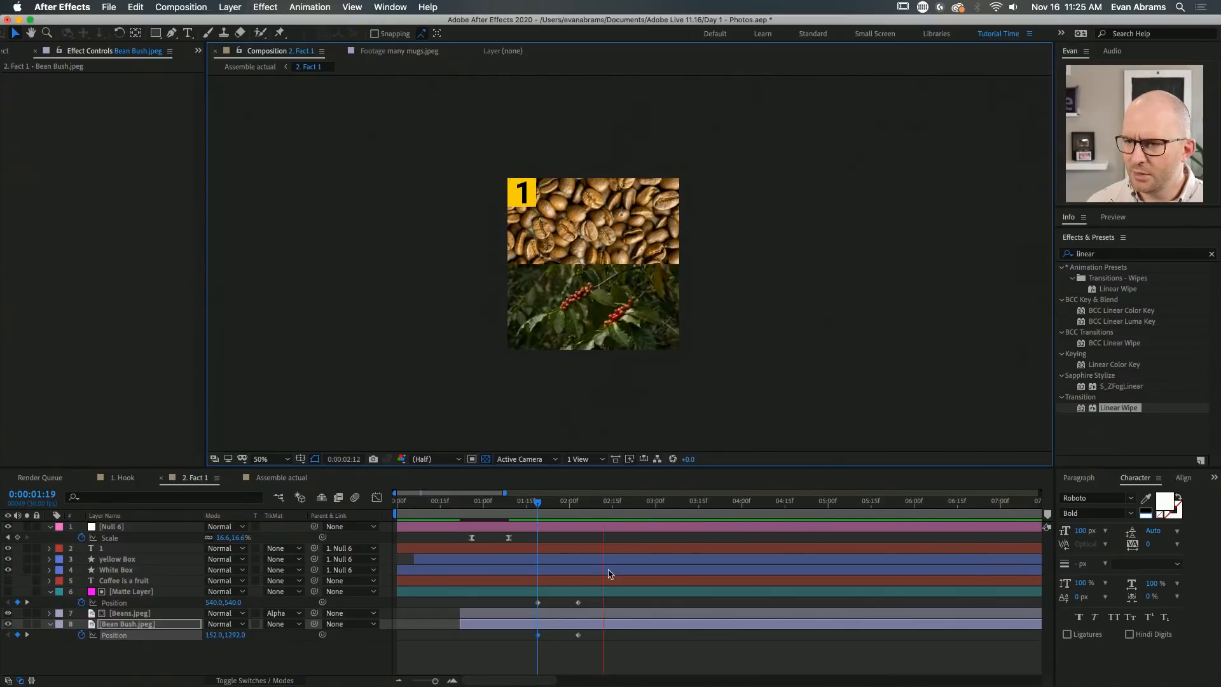
pyautogui.moveTo(545, 513); pyautogui.dragTo(584, 511)
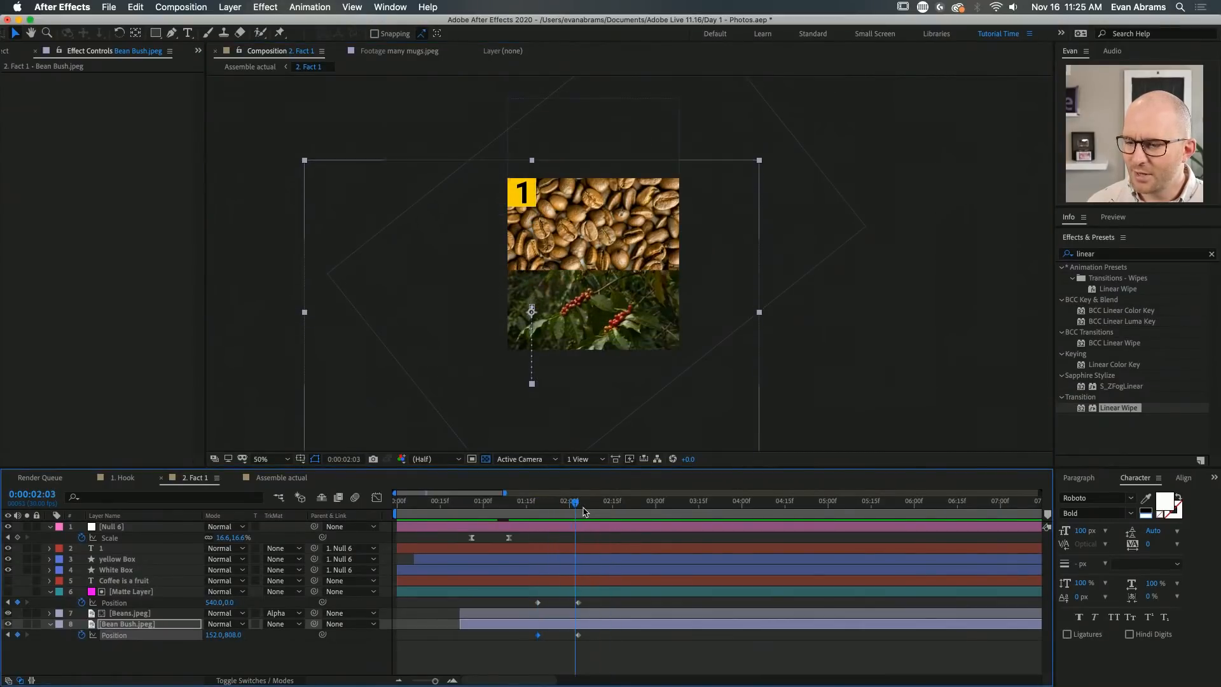
# Add Position keyframes to Beans.jpeg at 0:00:02:03 and 0:00:01:19, and move the photo up to 560,216 at 0:00:02:10
pyautogui.click(788, 178)
pyautogui.press('p')
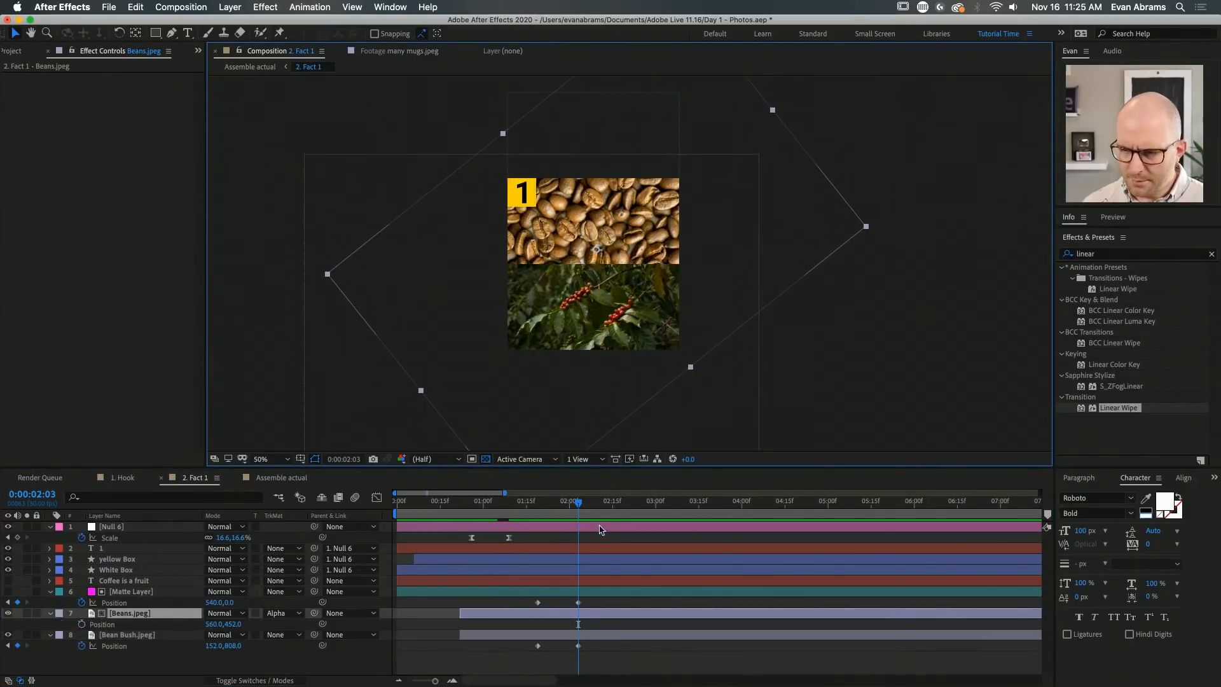
pyautogui.click(95, 624)
pyautogui.click(538, 506)
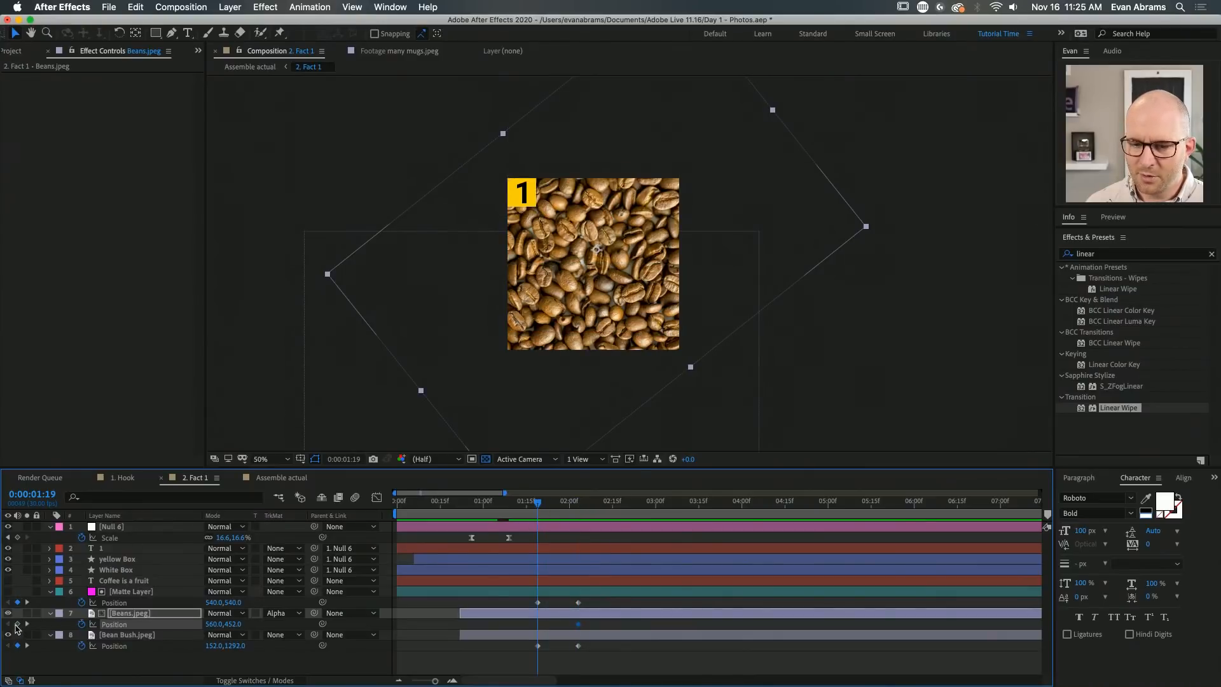
pyautogui.moveTo(556, 503); pyautogui.dragTo(599, 510)
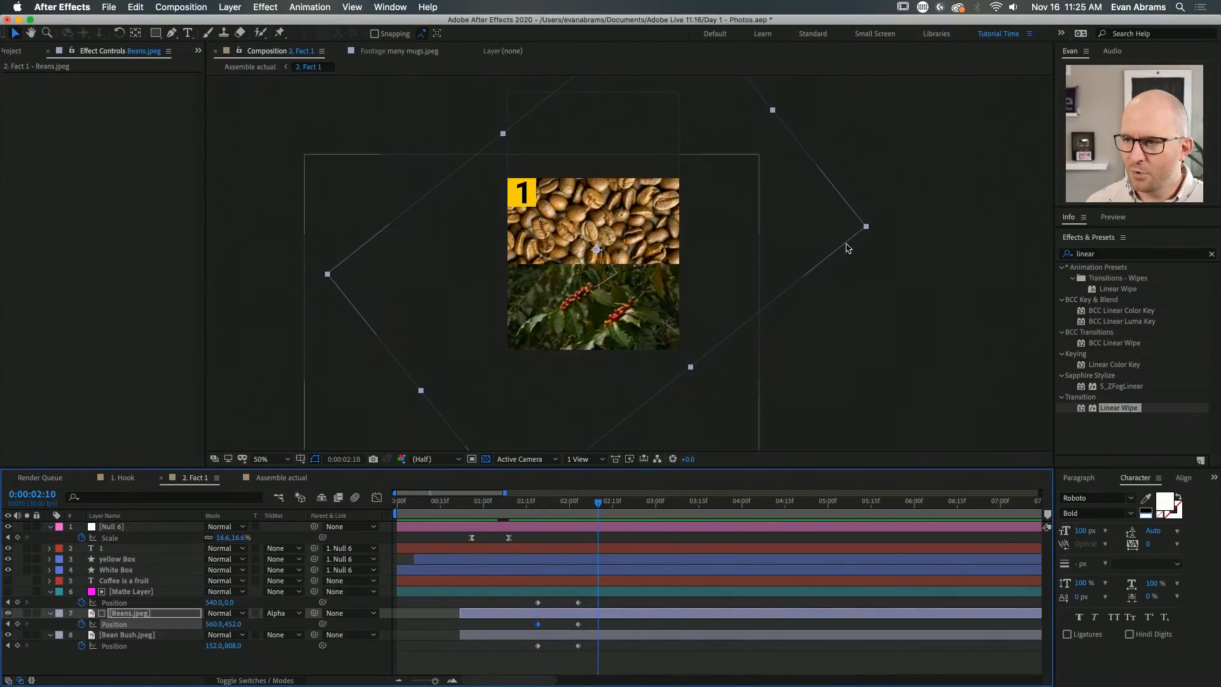
pyautogui.moveTo(822, 228); pyautogui.dragTo(824, 204)
pyautogui.click(748, 353)
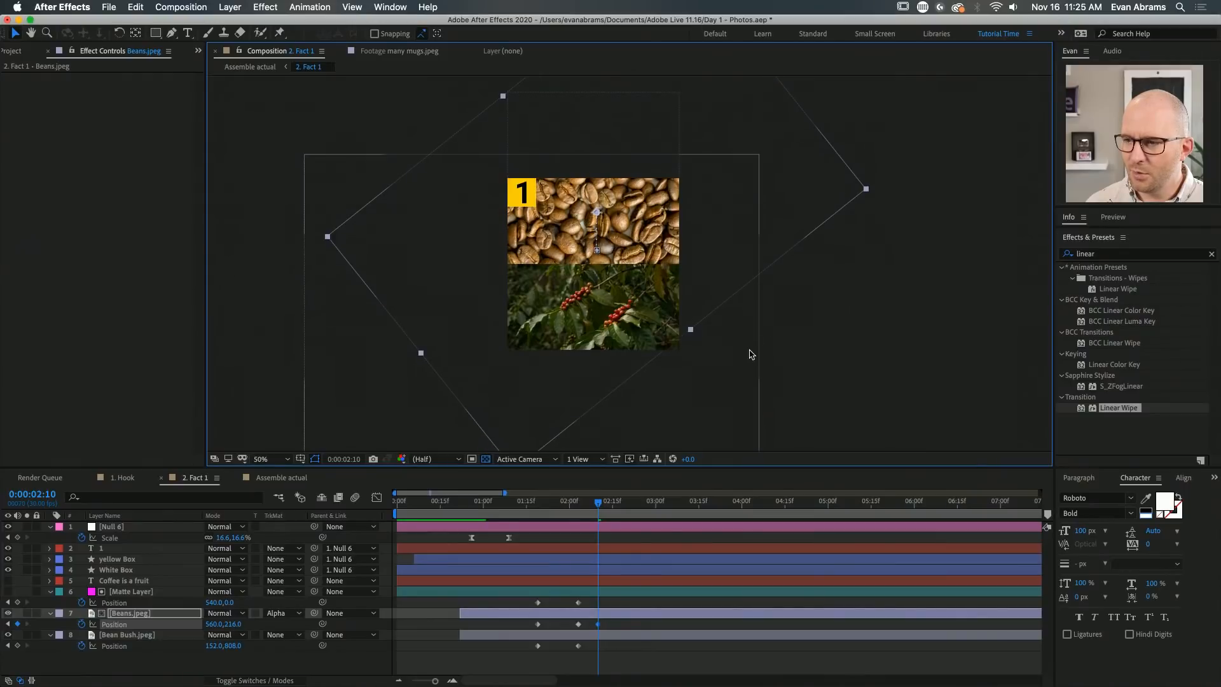
# Raise Bean Bush.jpeg's starting position to 152,988 and delete the Beans.jpeg Position keyframe at 0:00:02:10
pyautogui.moveTo(531, 383); pyautogui.dragTo(532, 347)
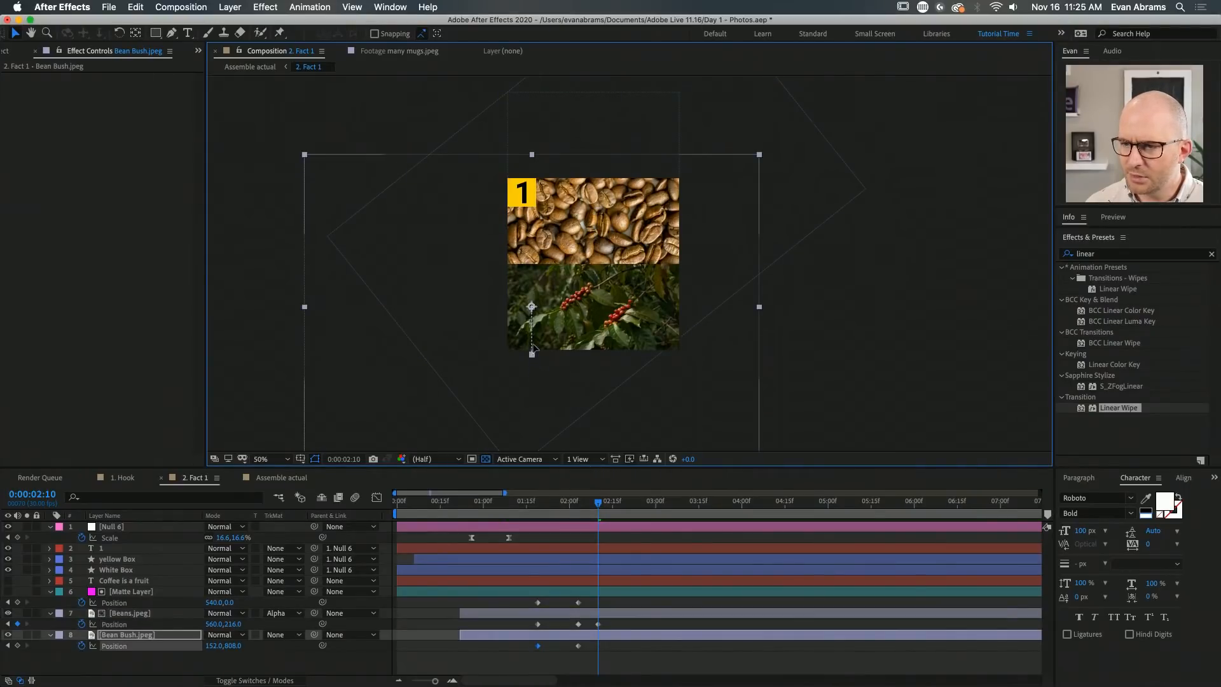
pyautogui.click(598, 624)
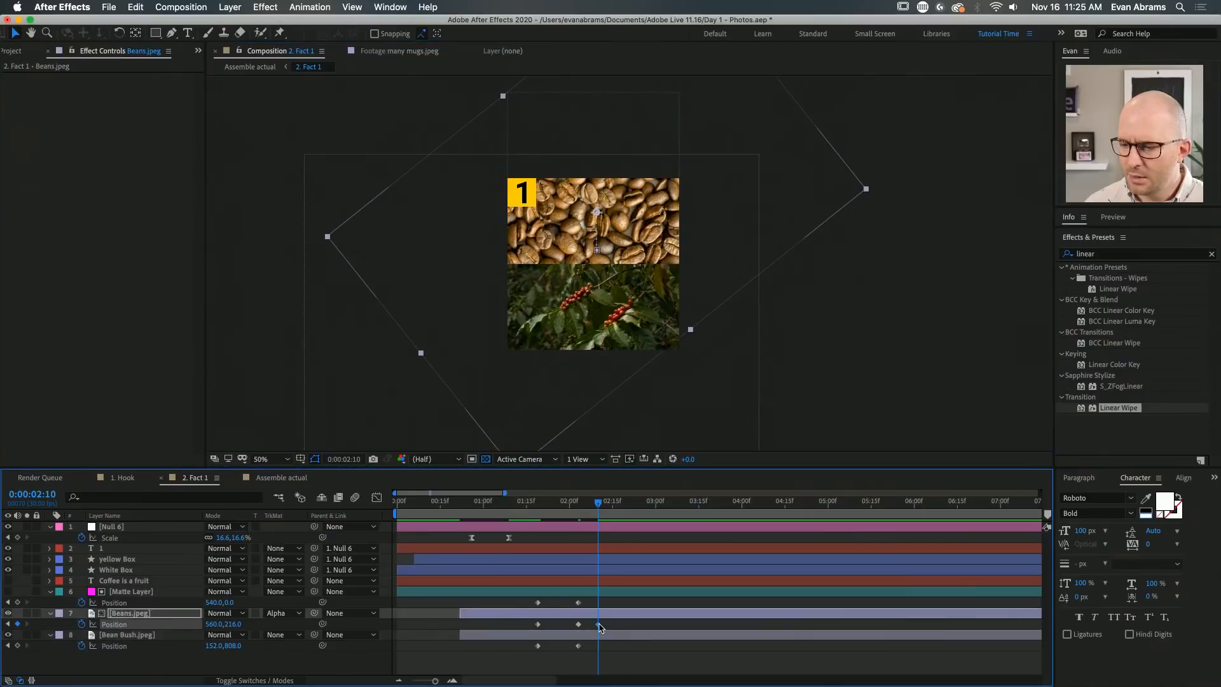
pyautogui.press('Delete')
# Move Beans.jpeg up to 560,324 at 0:00:02:03 and preview the combined split movement
pyautogui.moveTo(579, 509)
pyautogui.mouseDown()
pyautogui.moveTo(542, 514)
pyautogui.moveTo(578, 528)
pyautogui.mouseUp()
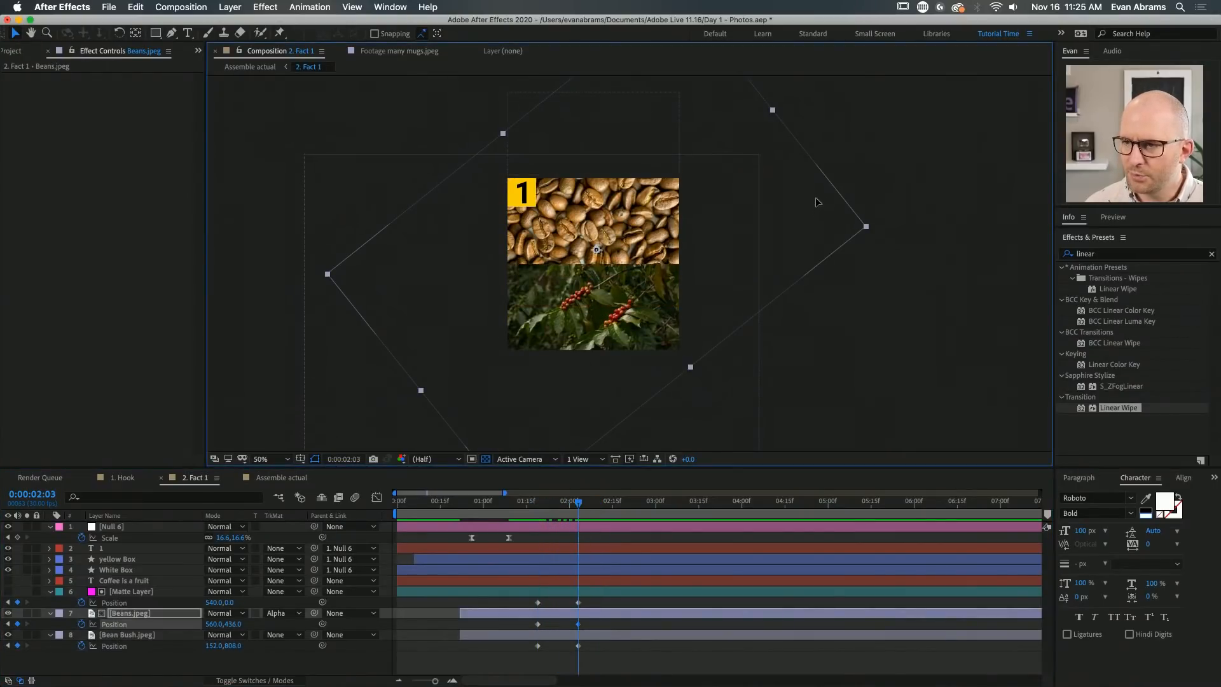
pyautogui.moveTo(814, 202); pyautogui.dragTo(818, 184)
pyautogui.click(533, 505)
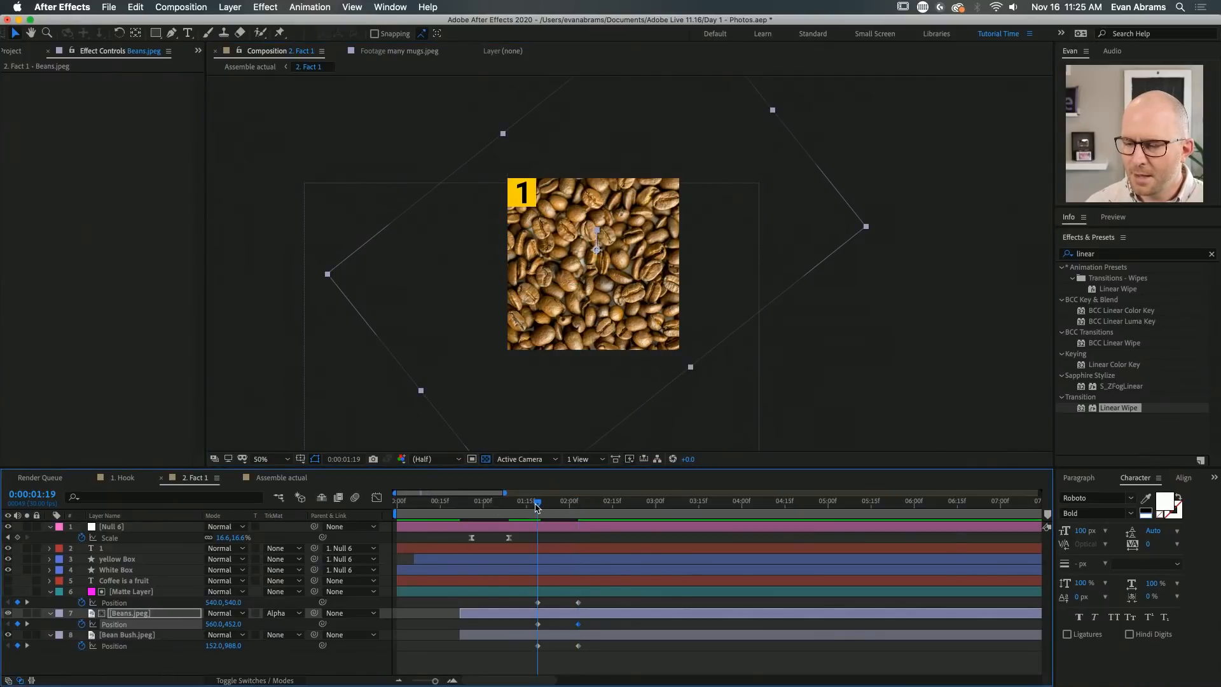
pyautogui.press('space')
pyautogui.moveTo(537, 509); pyautogui.dragTo(578, 502)
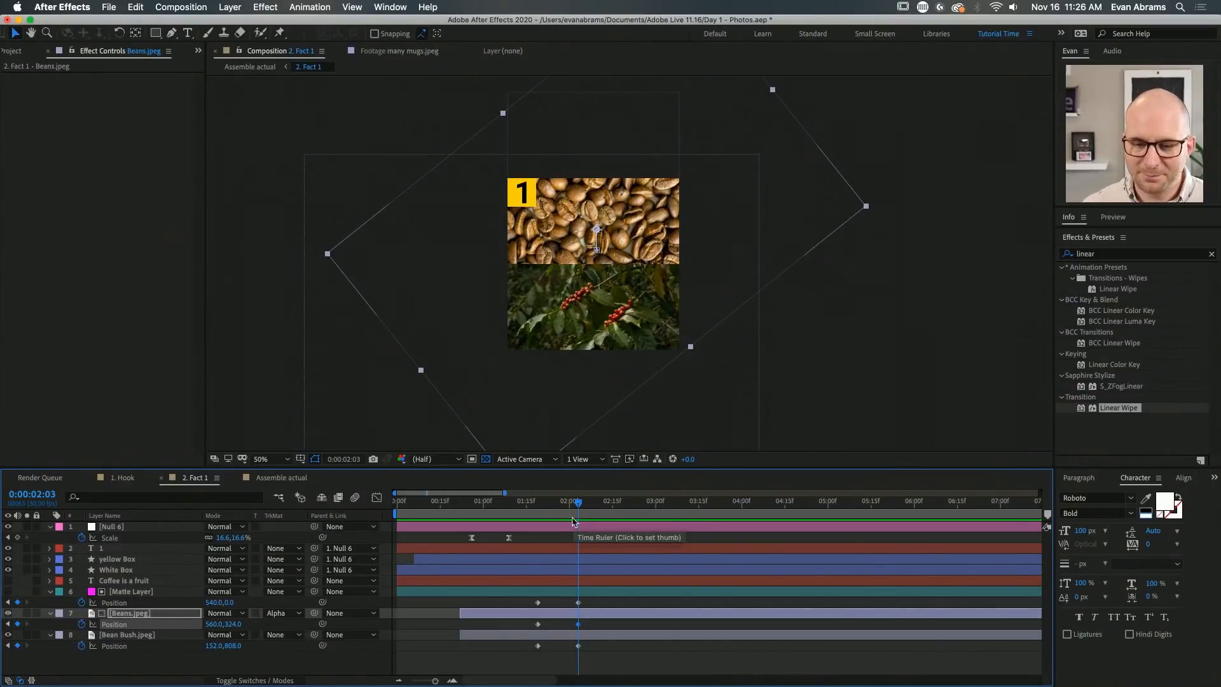
# Apply Easy Ease to all Position keyframes of Matte Layer, Beans.jpeg and Bean Bush.jpeg, and preview the motion
pyautogui.moveTo(596, 604); pyautogui.dragTo(531, 655)
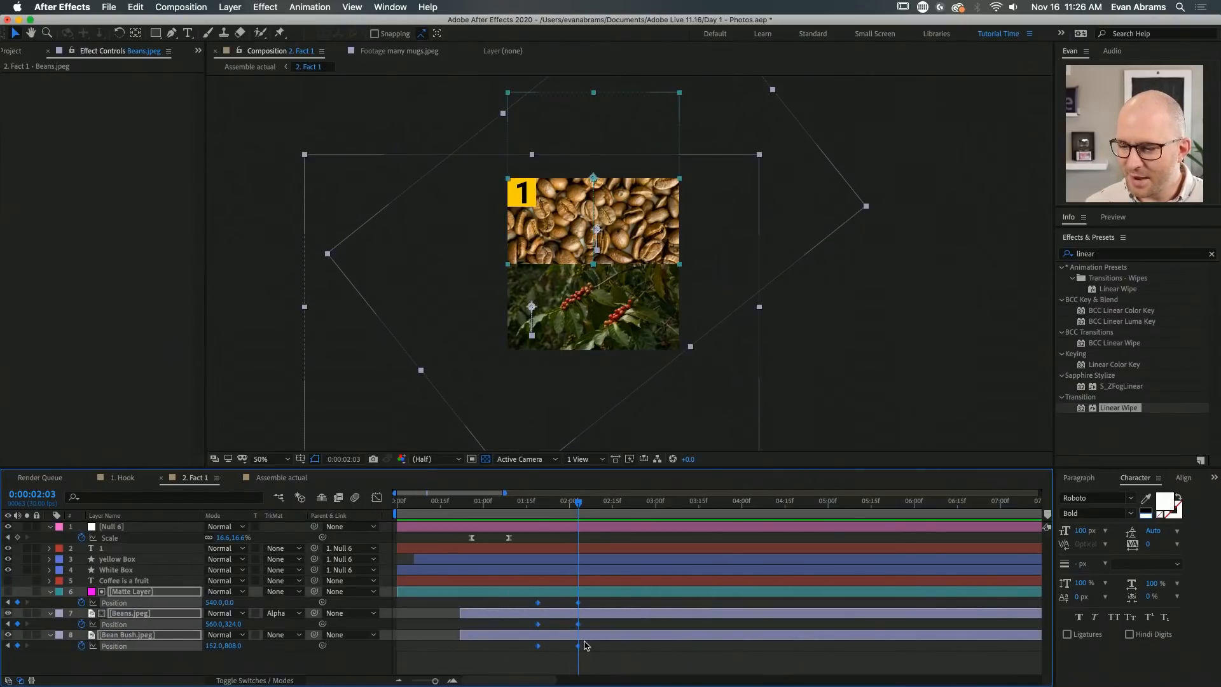
pyautogui.press('F9')
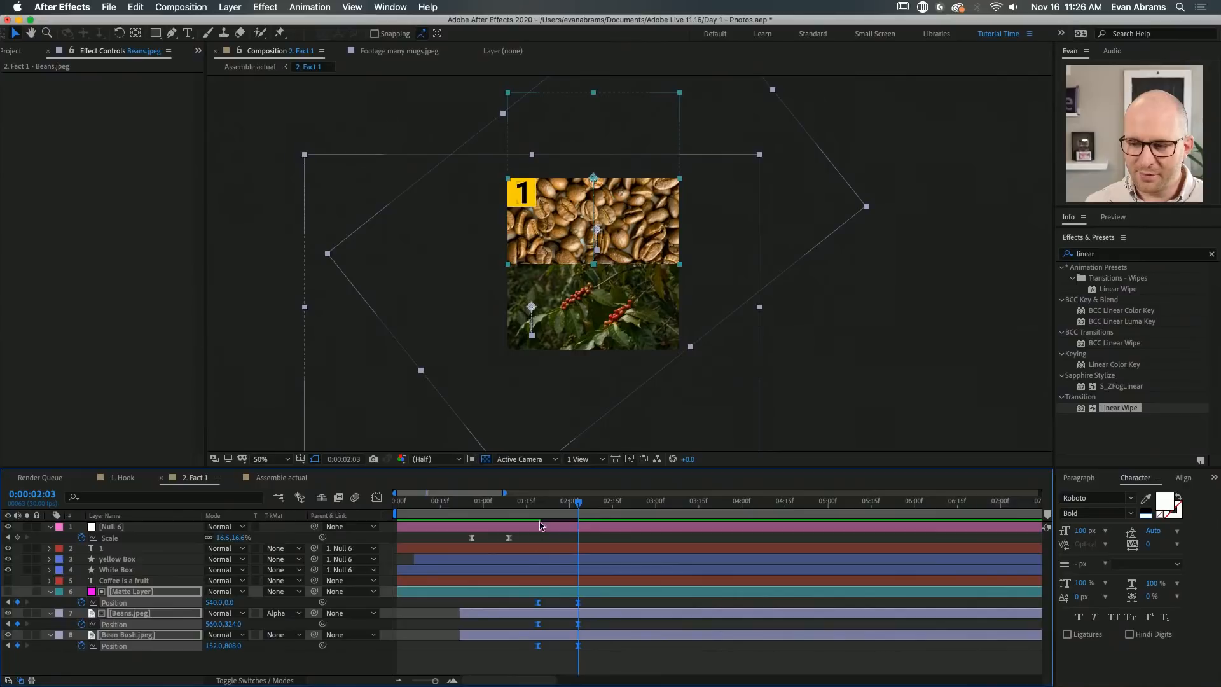
pyautogui.moveTo(538, 502); pyautogui.dragTo(578, 506)
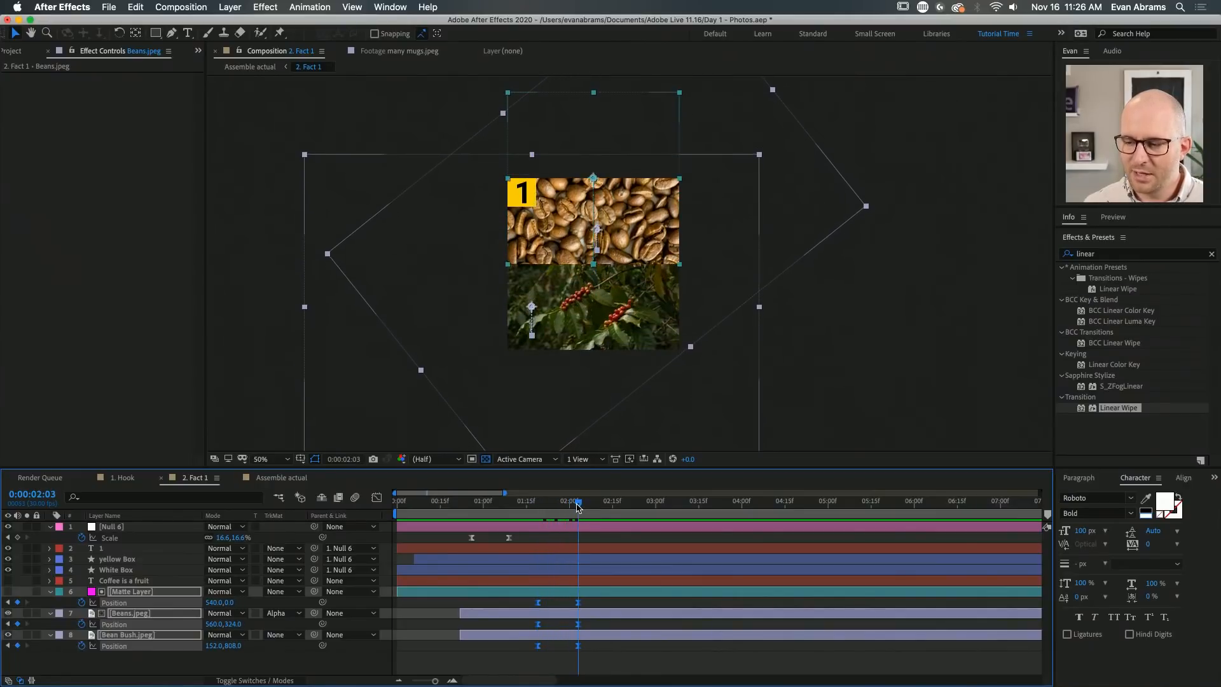
pyautogui.click(540, 513)
pyautogui.press('space')
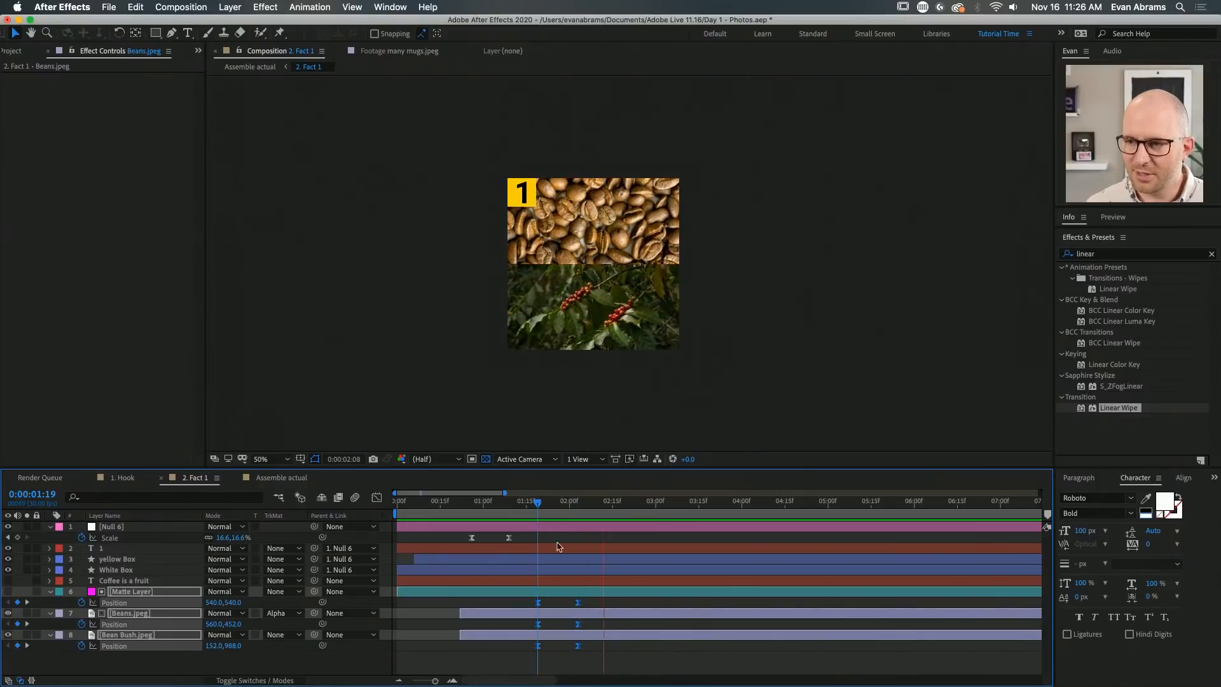
pyautogui.press('space')
# Reshape the three layers' Position speed curves to peak early with a long slow ending, and preview the result
pyautogui.hotkey('shift', 'F3')
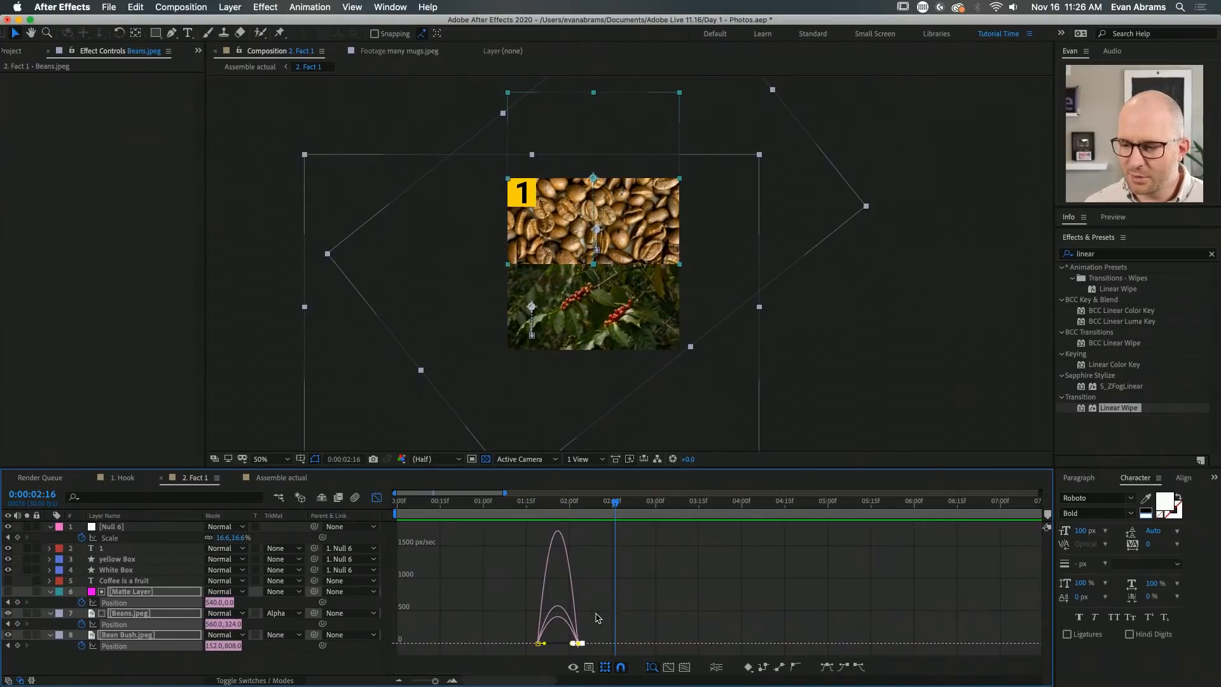
pyautogui.scroll(3, 559, 631)
pyautogui.moveTo(620, 629); pyautogui.dragTo(538, 642)
pyautogui.click(519, 516)
pyautogui.press('space')
pyautogui.click(502, 504)
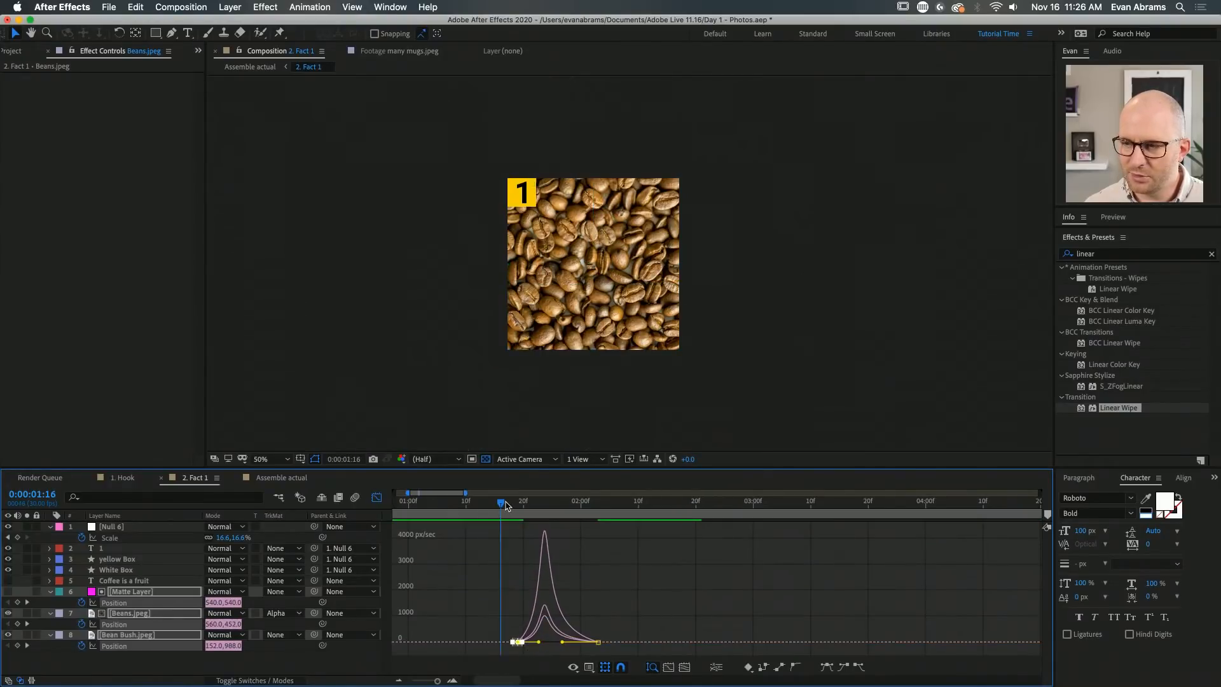
# Undo the last speed curve change on the three layers' Position and preview the split motion from 0:00:01:19
pyautogui.press('space')
pyautogui.press('space')
pyautogui.press('super+z')
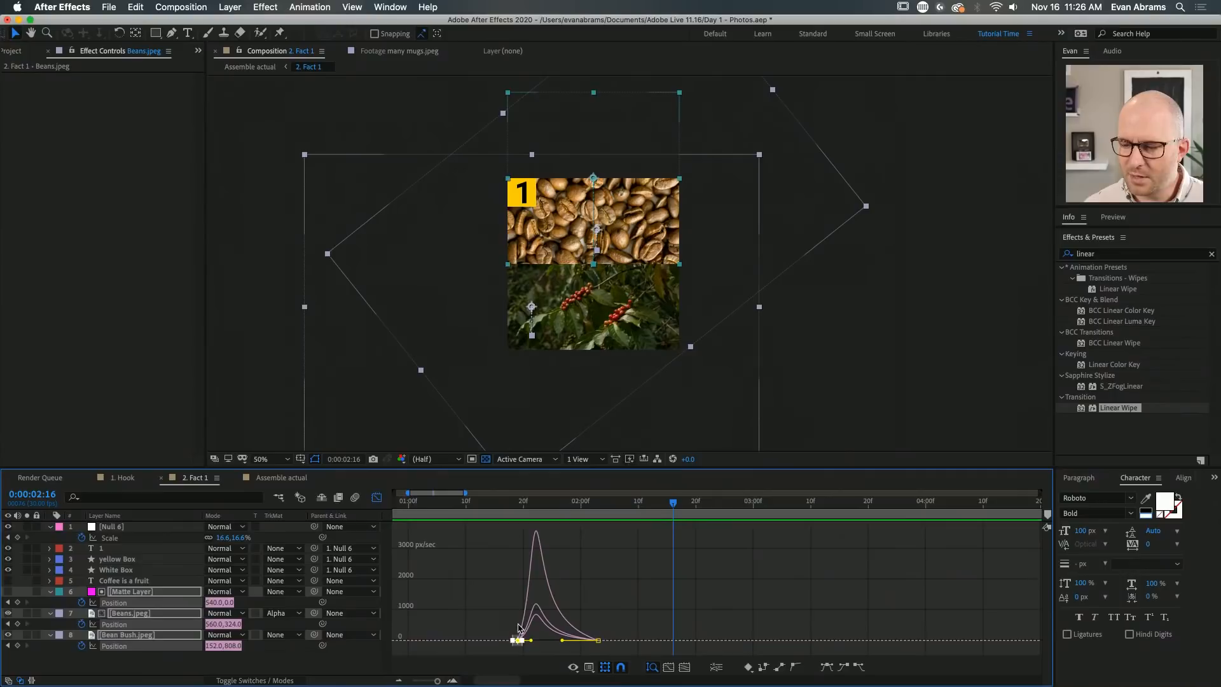
pyautogui.hotkey('shift', 'F3')
pyautogui.keyDown('super'); pyautogui.click(518, 602); pyautogui.keyUp('super')
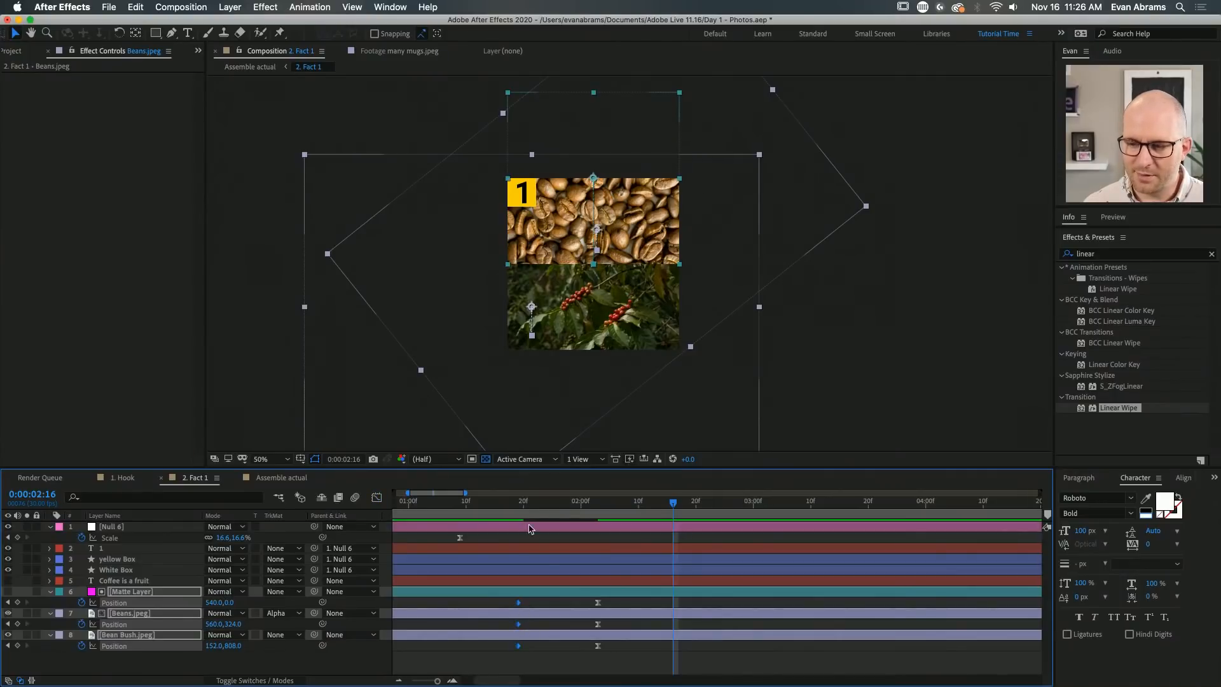
pyautogui.hotkey('shift', 'F3')
pyautogui.click(519, 502)
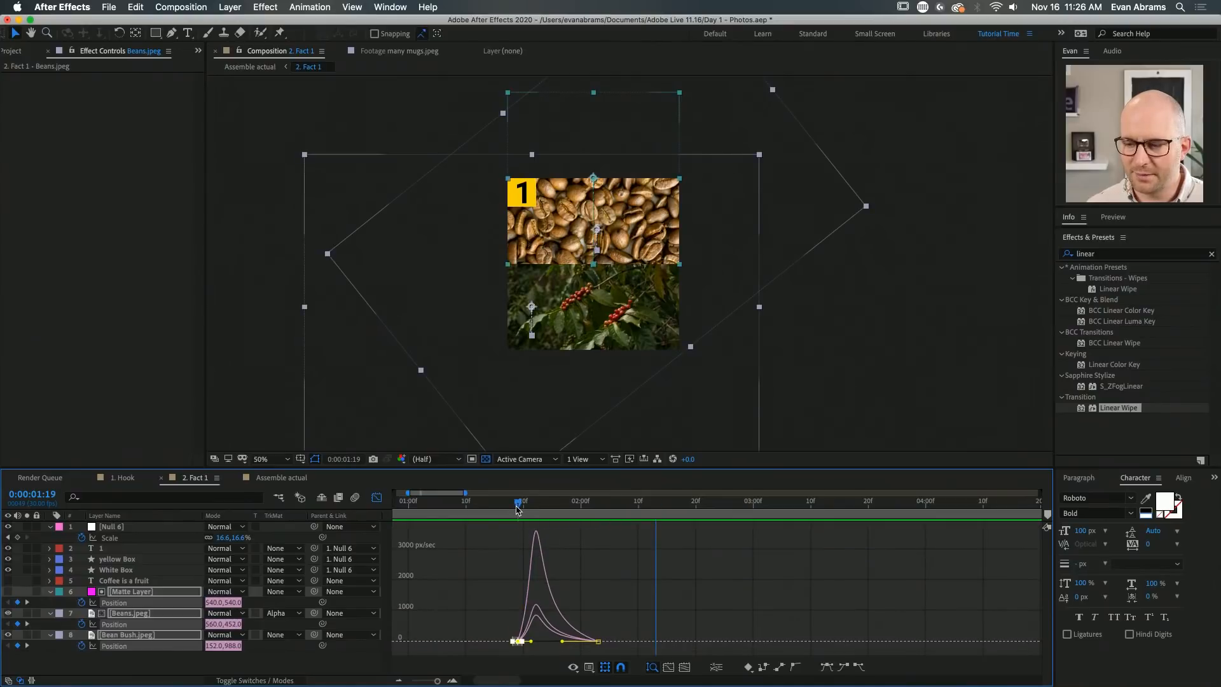
pyautogui.press('space')
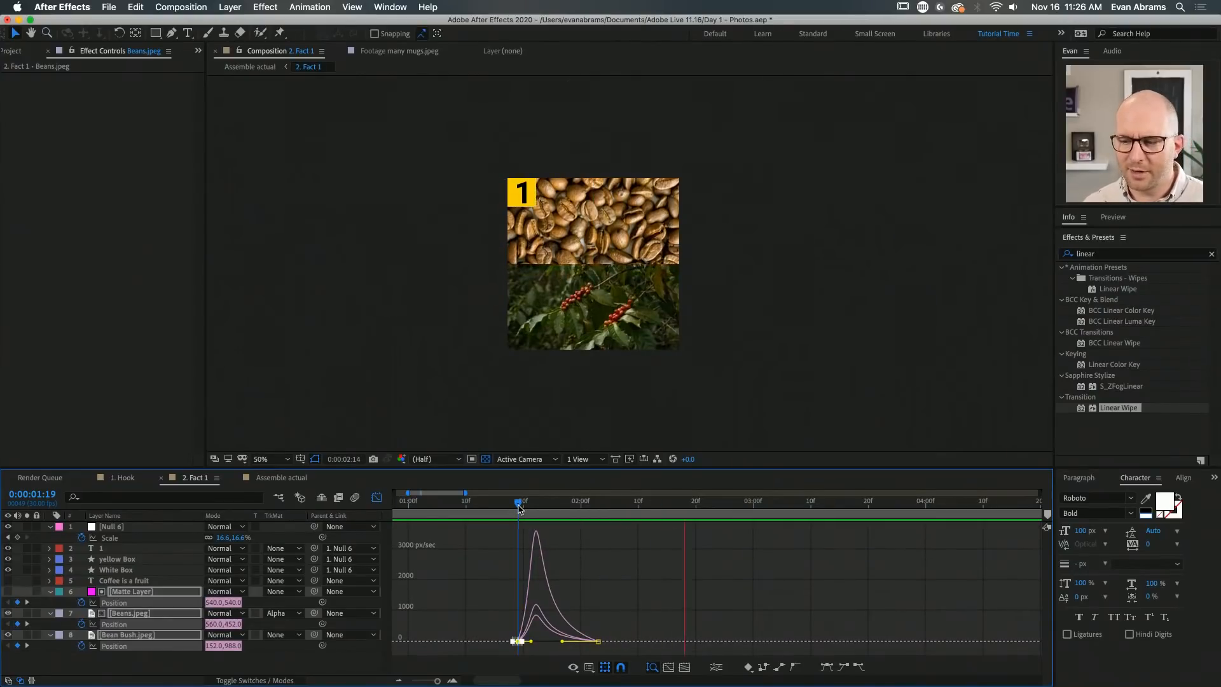
pyautogui.press('space')
# Leave the speed graph and preview the whole Fact 1 animation from 0:00:00:00
pyautogui.hotkey('shift', 'F3')
pyautogui.moveTo(609, 604); pyautogui.dragTo(627, 646)
pyautogui.moveTo(459, 513); pyautogui.dragTo(288, 543)
pyautogui.press('-')
pyautogui.press('-')
pyautogui.press('space')
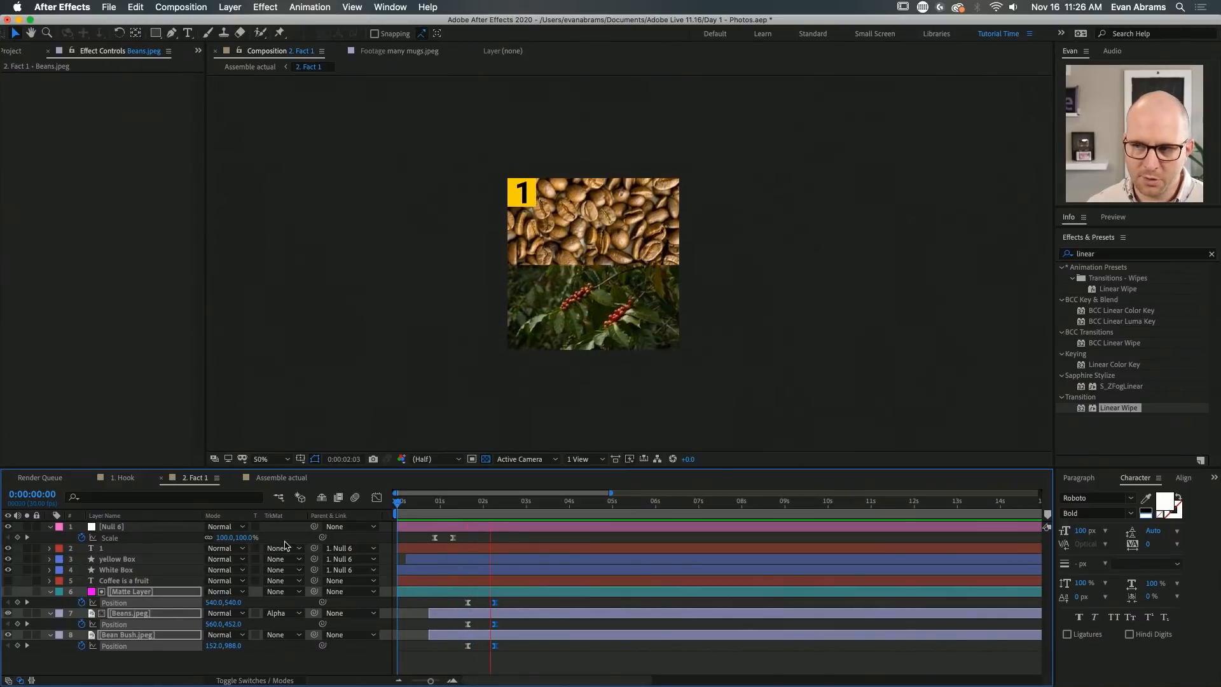
pyautogui.press('space')
# Delay all Position keyframes of Matte Layer, Beans.jpeg and Bean Bush.jpeg so the split begins at 0:00:02:23, and preview the timing
pyautogui.moveTo(510, 599); pyautogui.dragTo(491, 650)
pyautogui.moveTo(494, 502); pyautogui.dragTo(413, 516)
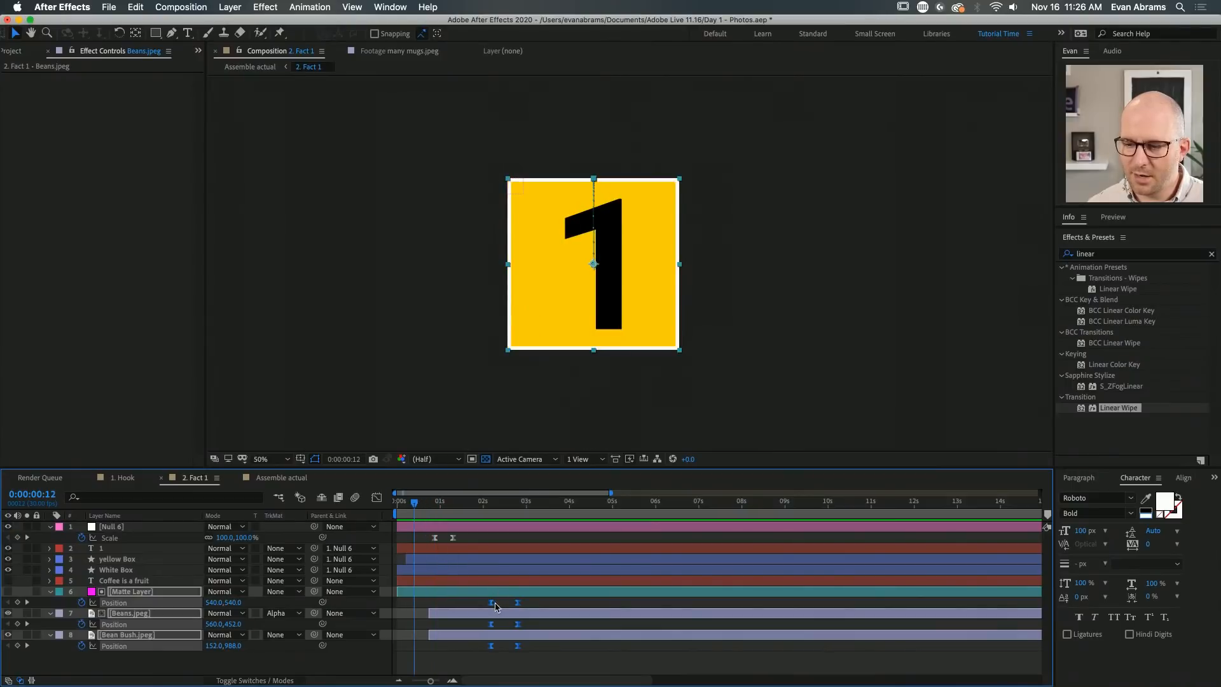
pyautogui.moveTo(496, 605); pyautogui.dragTo(521, 602)
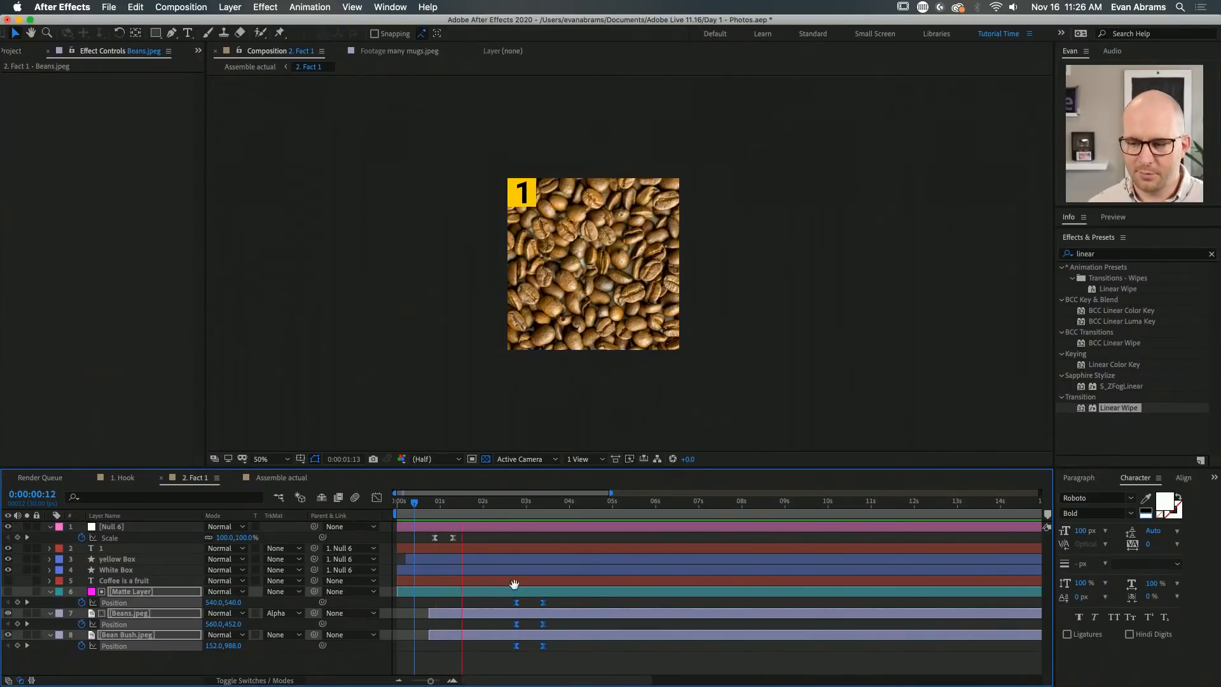
pyautogui.press('space')
# Make the "Coffee is a fruit" text layer visible and preview it over the photo split
pyautogui.click(159, 581)
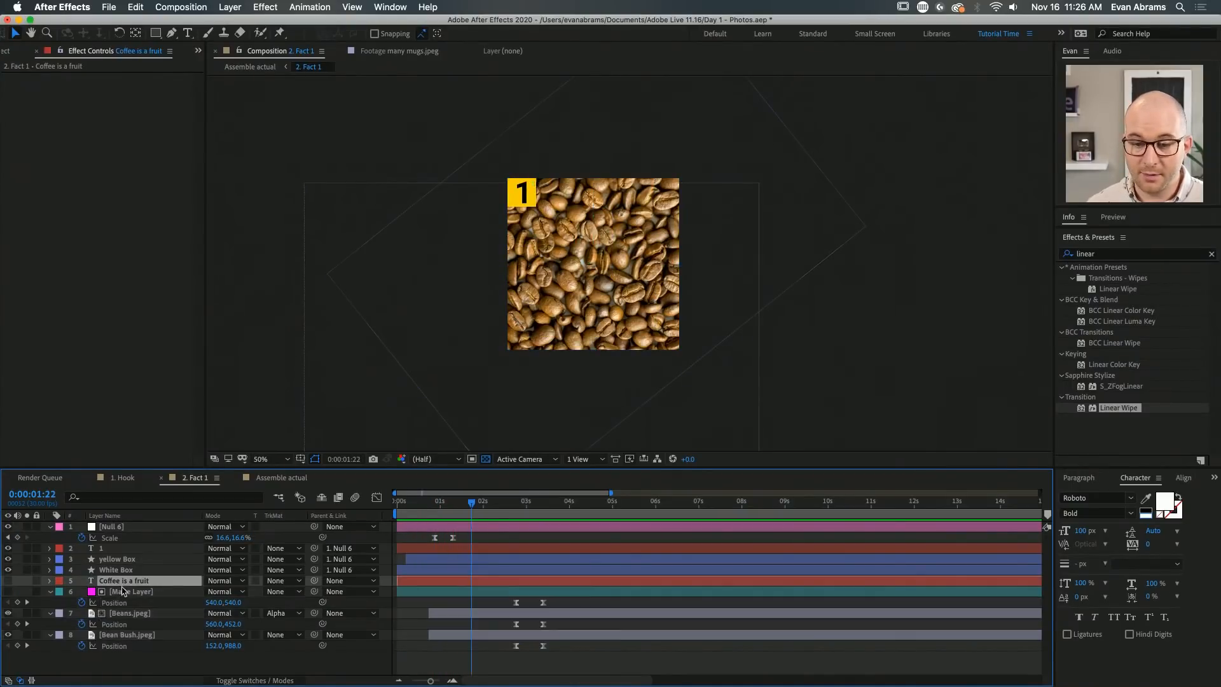
pyautogui.click(9, 582)
pyautogui.press('space')
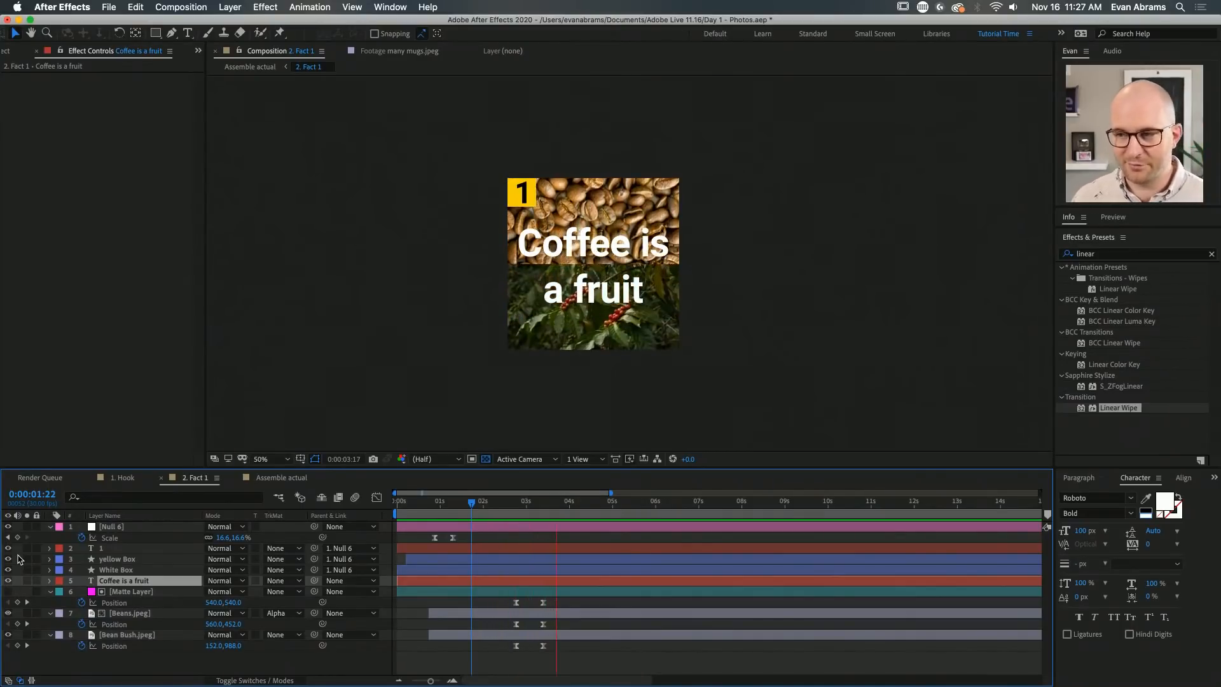
pyautogui.press('space')
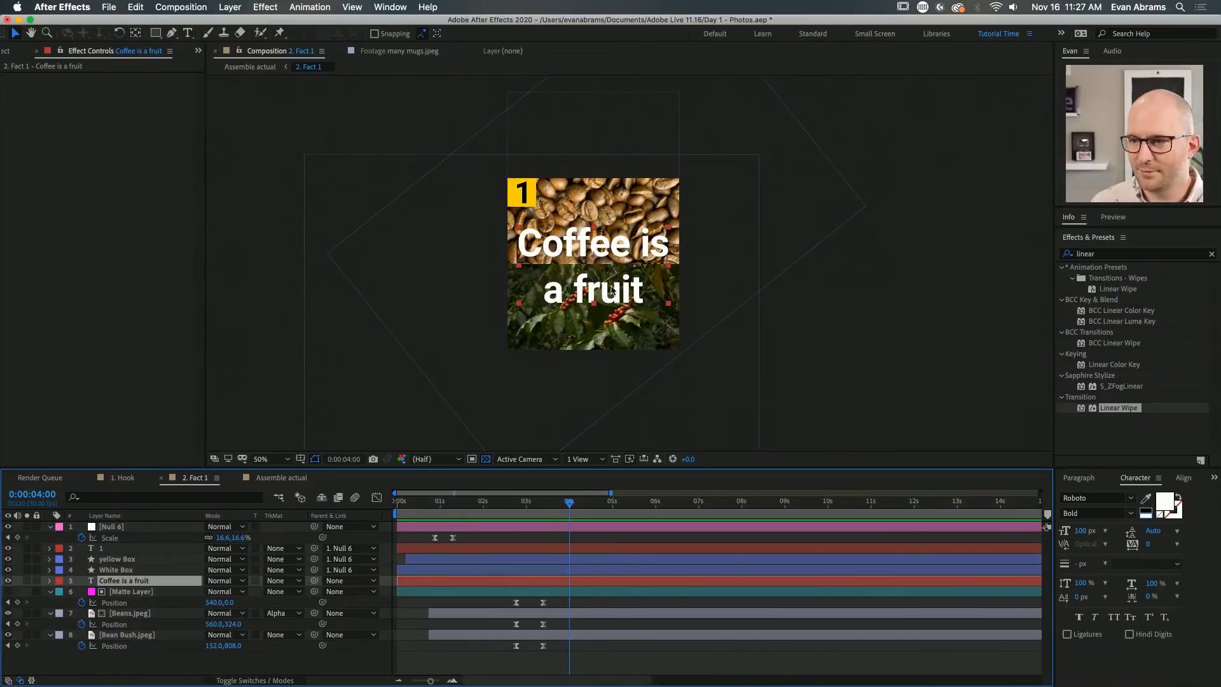
# Examine the legibility of the "Coffee is a fruit" text at full size over the full beans photo and the split photos
pyautogui.click(593, 274)
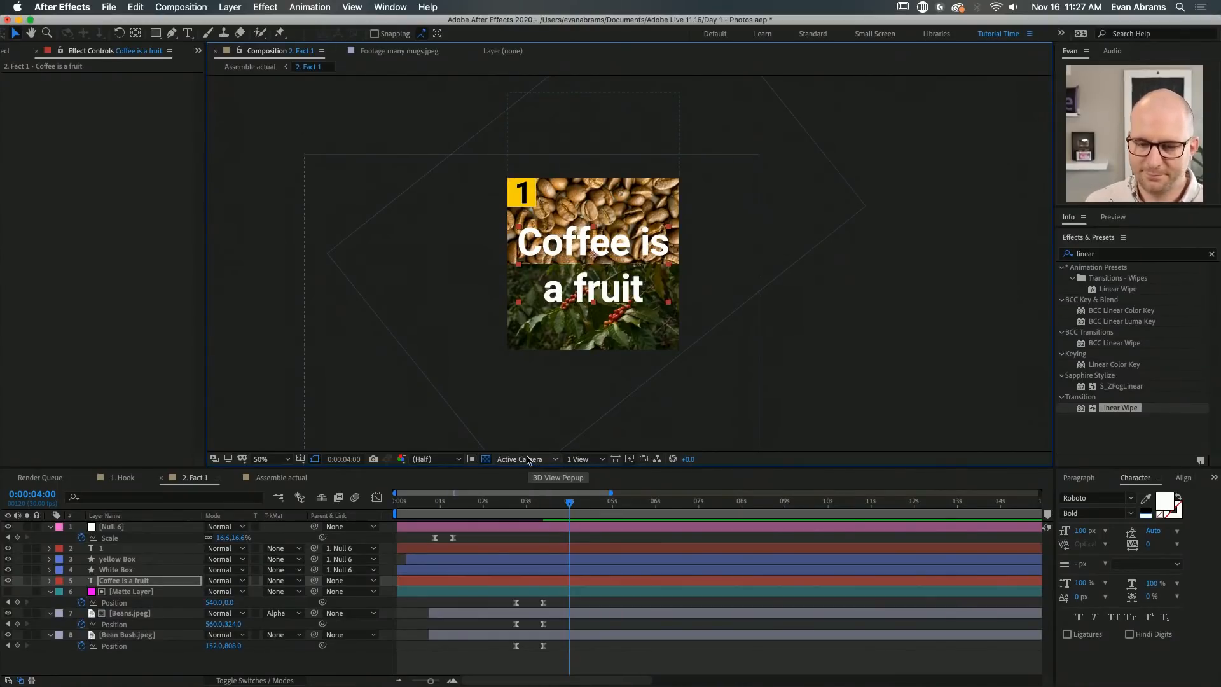
pyautogui.click(541, 582)
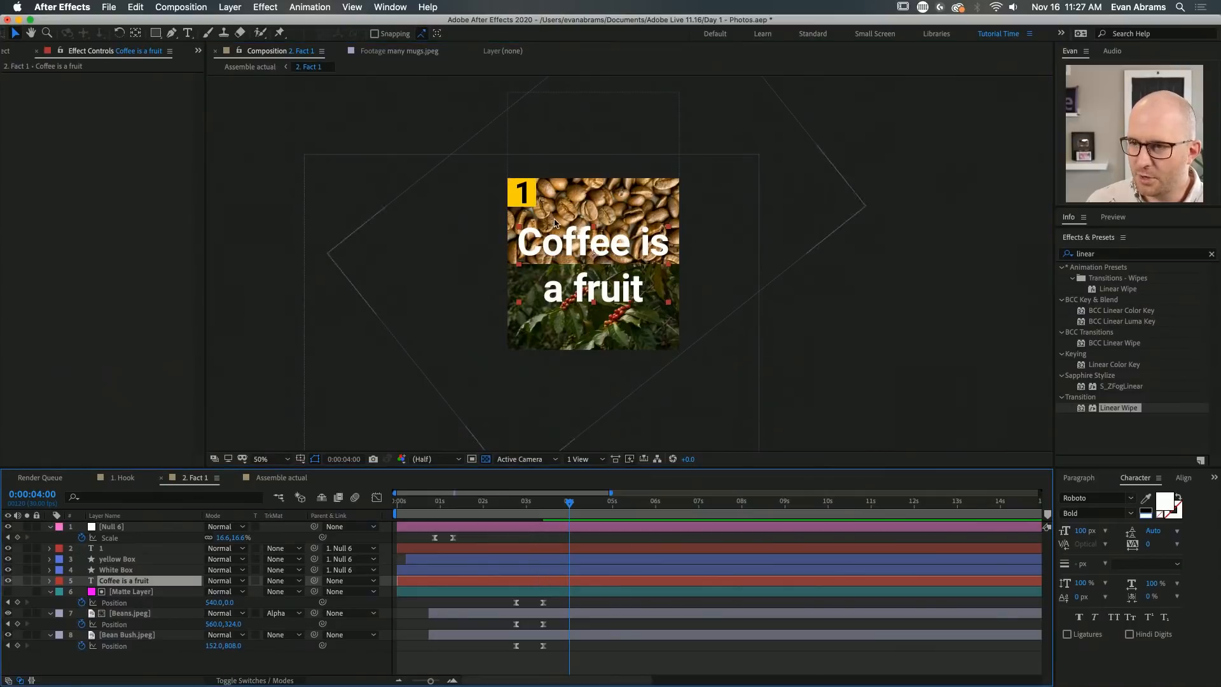
pyautogui.press('/')
pyautogui.moveTo(508, 515)
pyautogui.mouseDown()
pyautogui.moveTo(427, 516)
pyautogui.moveTo(511, 520)
pyautogui.mouseUp()
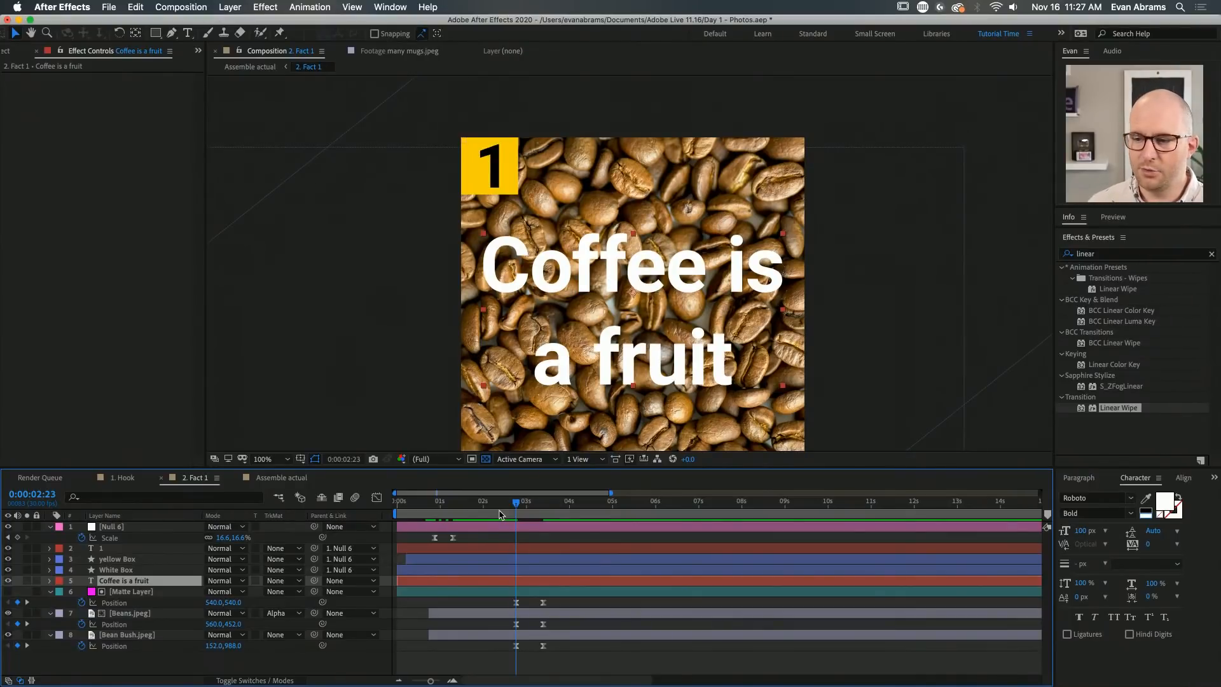
pyautogui.moveTo(500, 513); pyautogui.dragTo(557, 511)
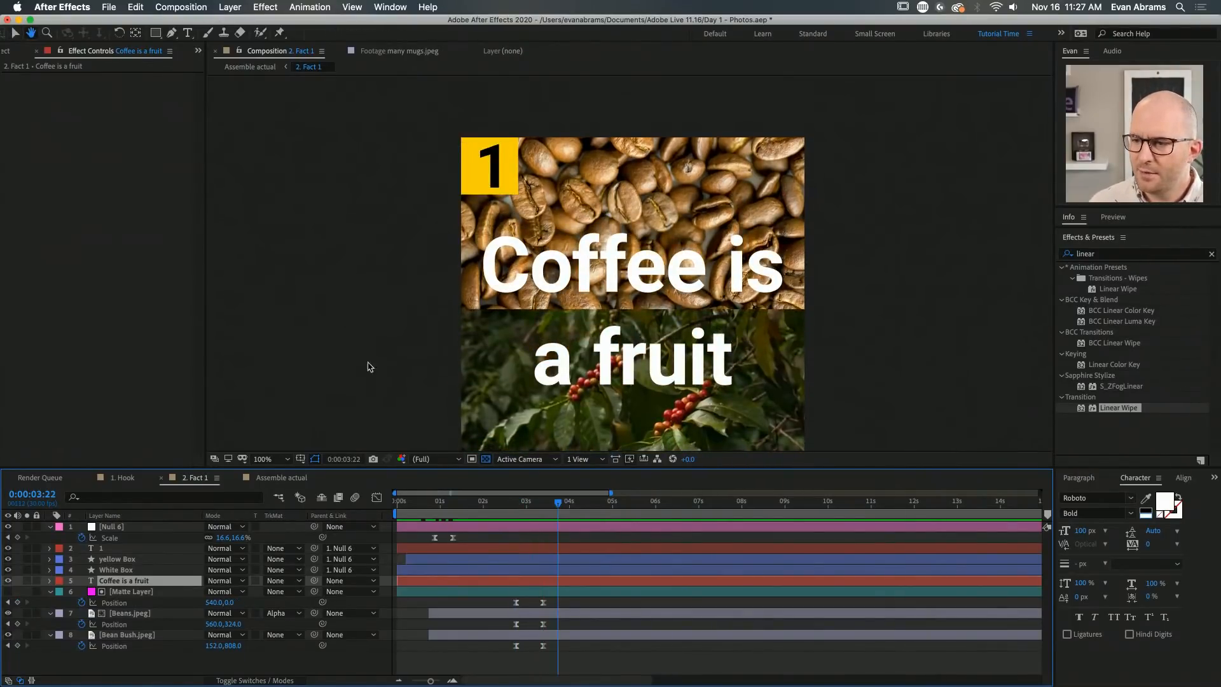
# Try the number box's yellow as the fill of the "Coffee is a fruit" text and preview it over the photos
pyautogui.click(1144, 498)
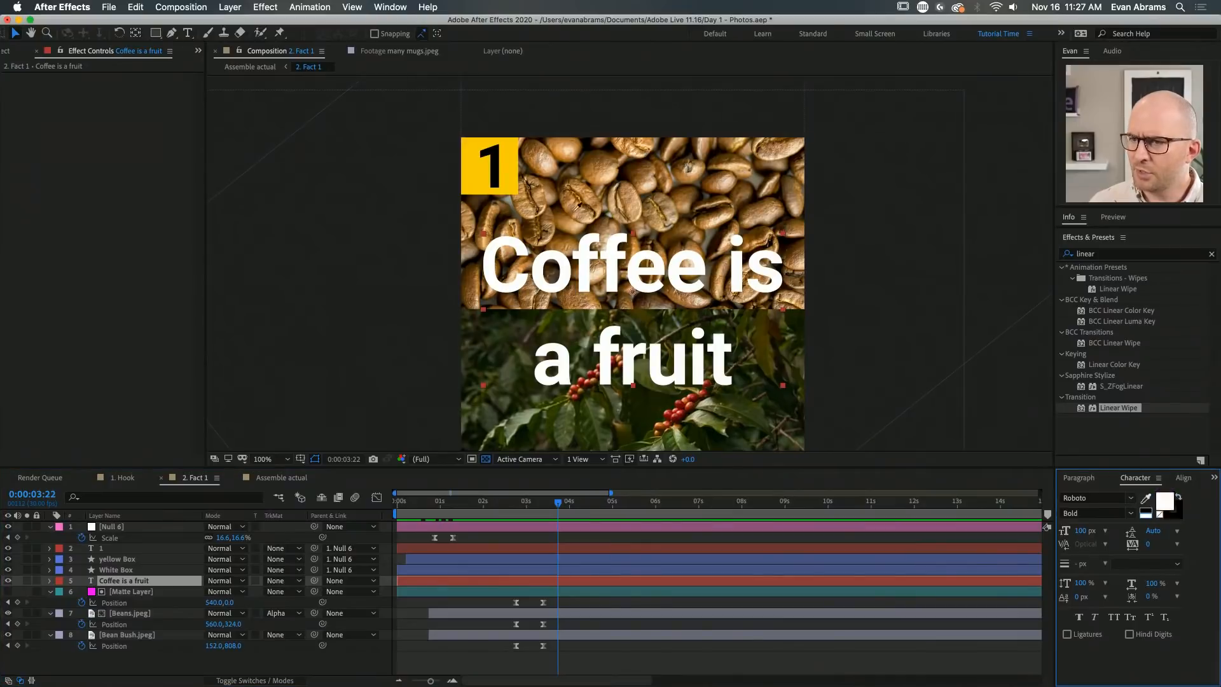
pyautogui.click(515, 178)
pyautogui.scroll(-2, 515, 178)
pyautogui.scroll(2, 599, 240)
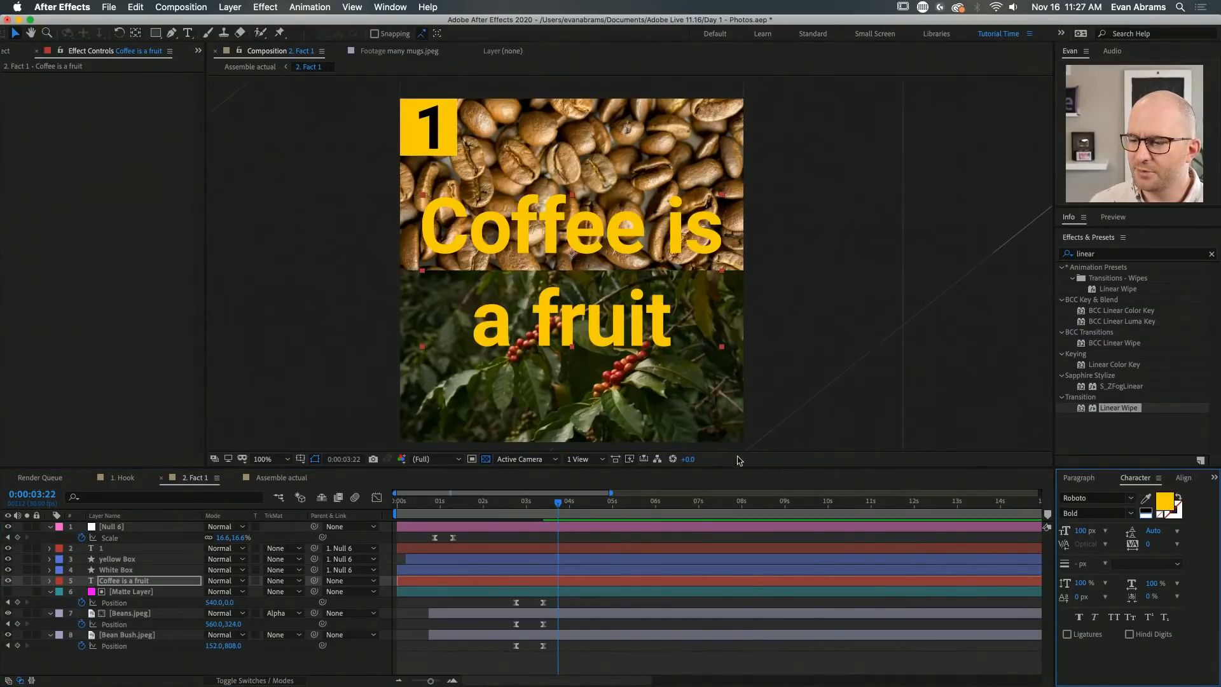
pyautogui.click(703, 542)
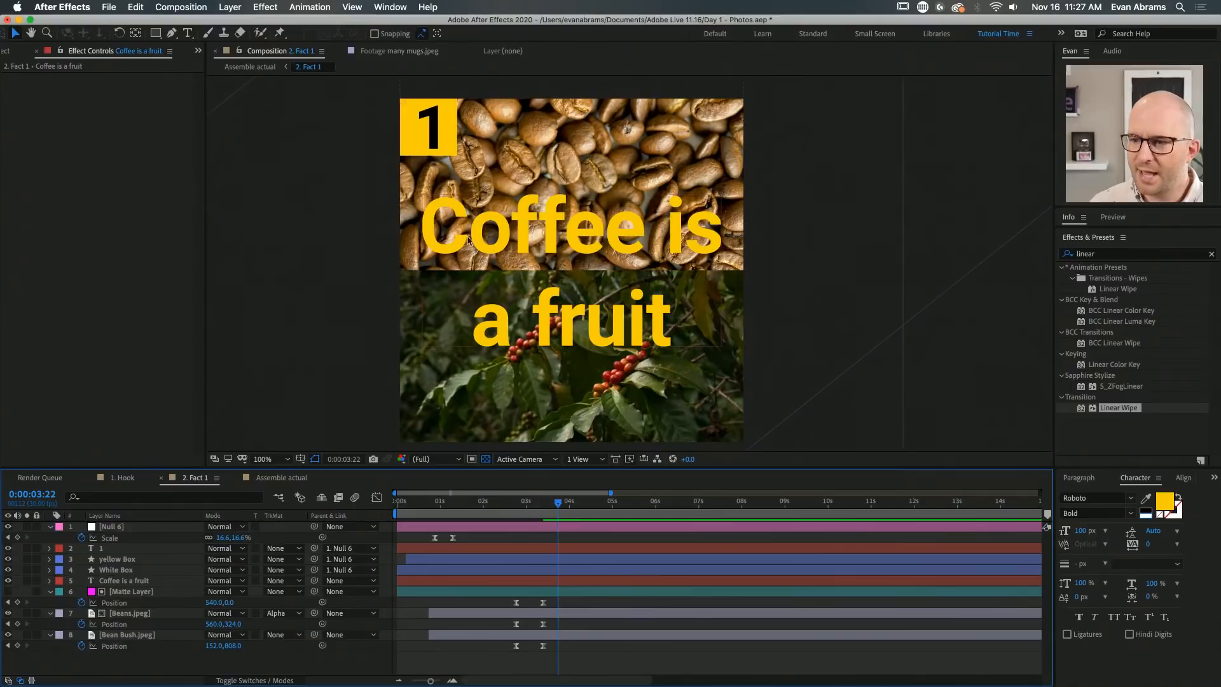
pyautogui.scroll(-2, 505, 219)
pyautogui.click(436, 504)
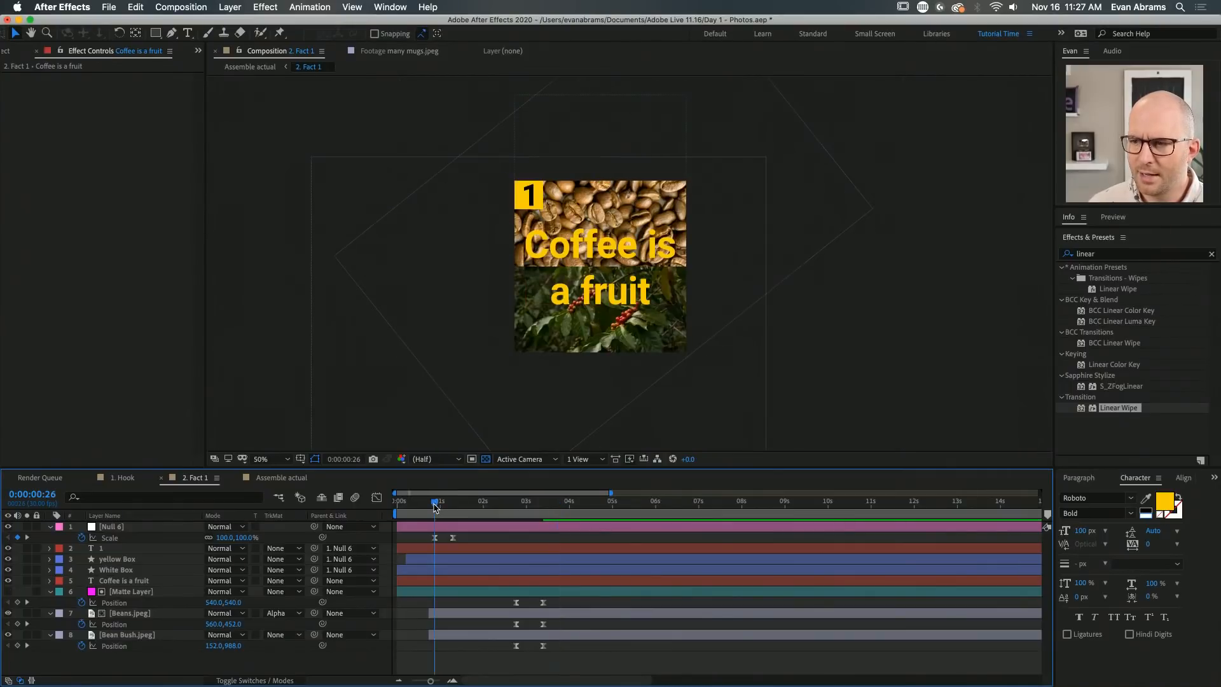
pyautogui.press('space')
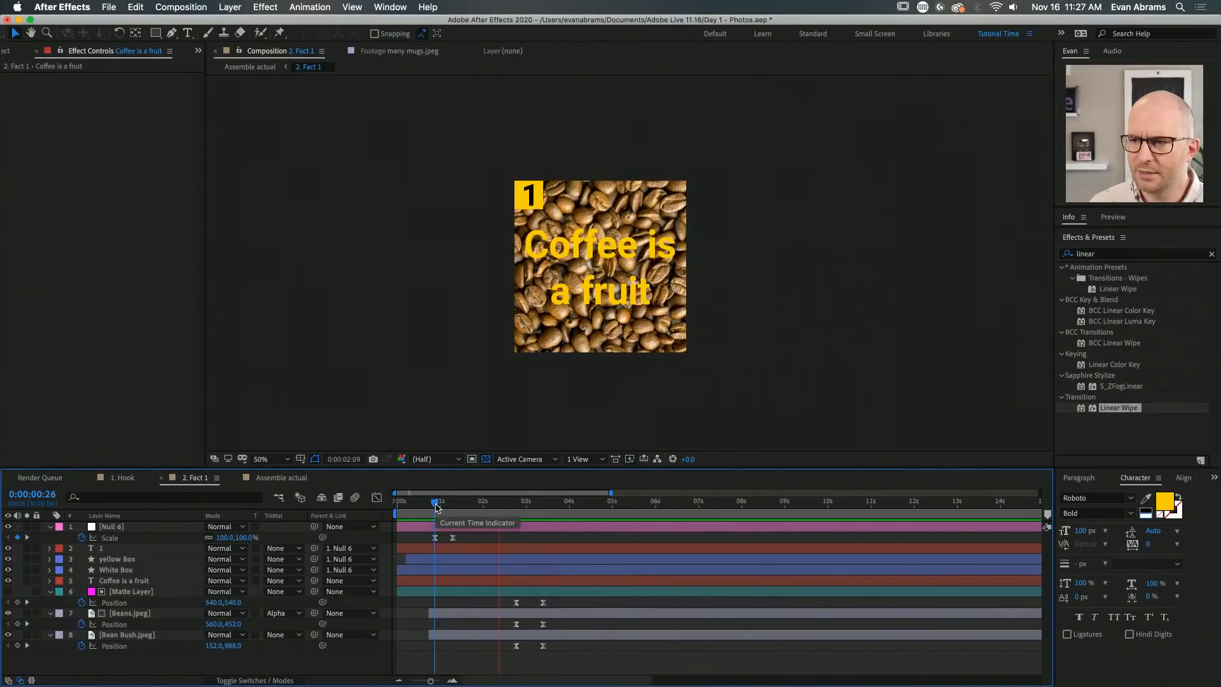
pyautogui.press('space')
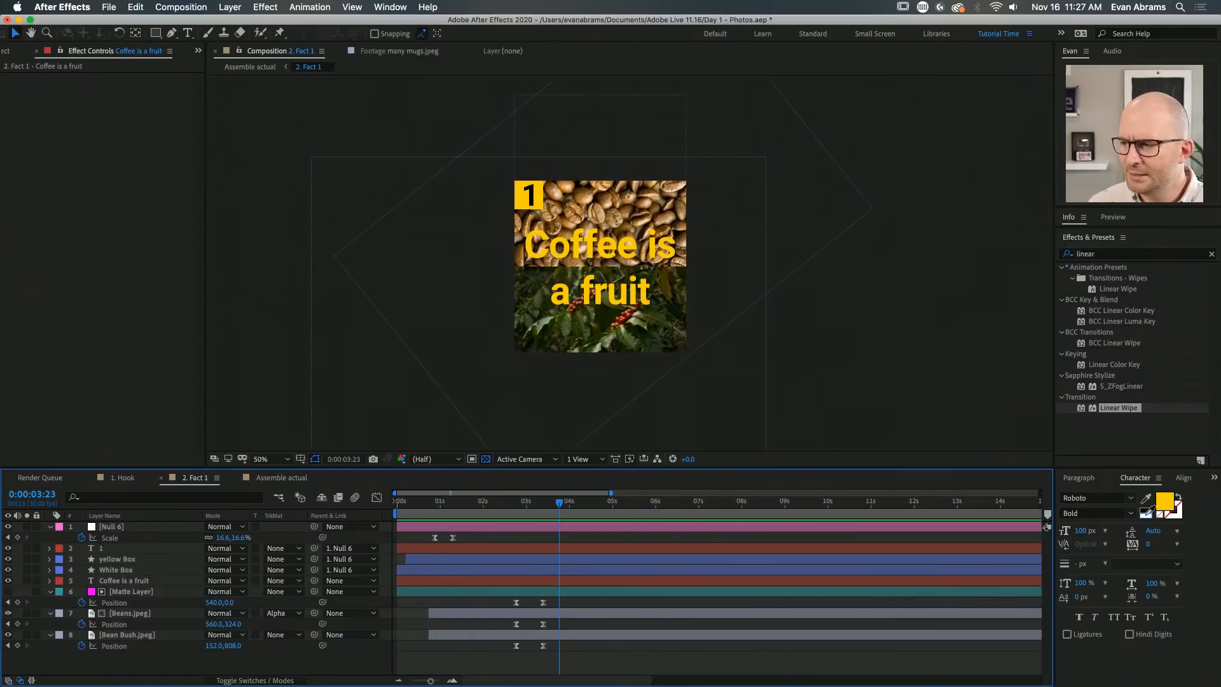
# Return the fill of the "Coffee is a fruit" text to white
pyautogui.click(1146, 512)
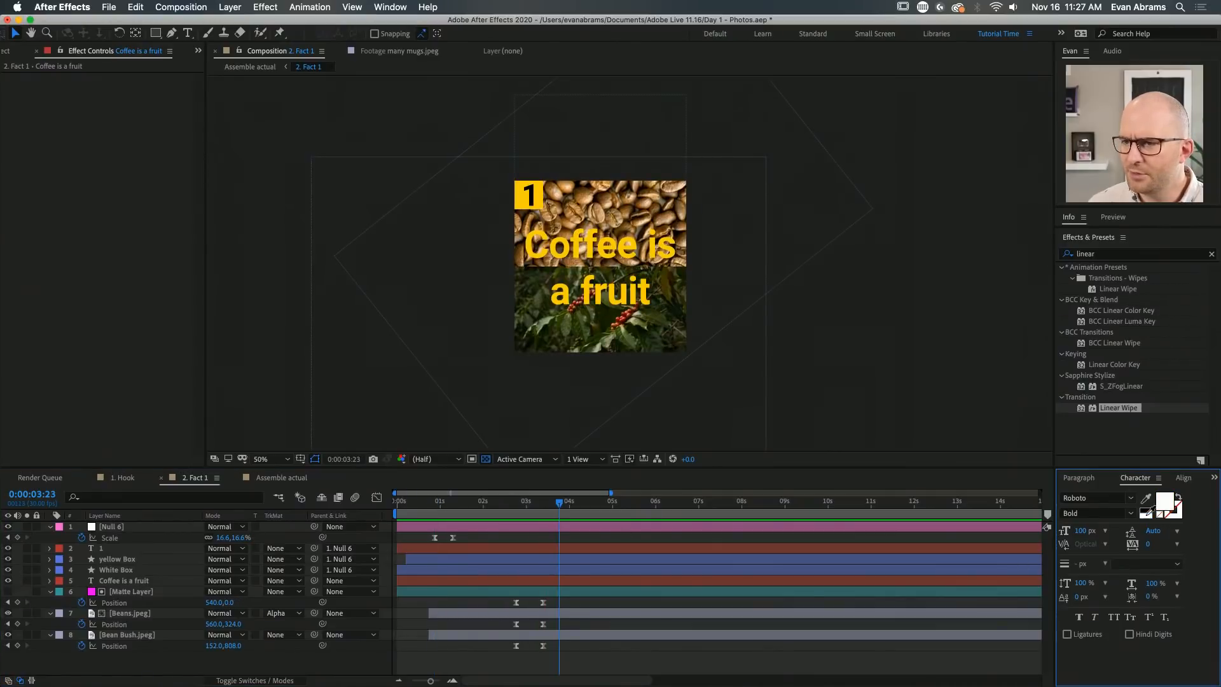
pyautogui.click(915, 581)
pyautogui.click(1147, 510)
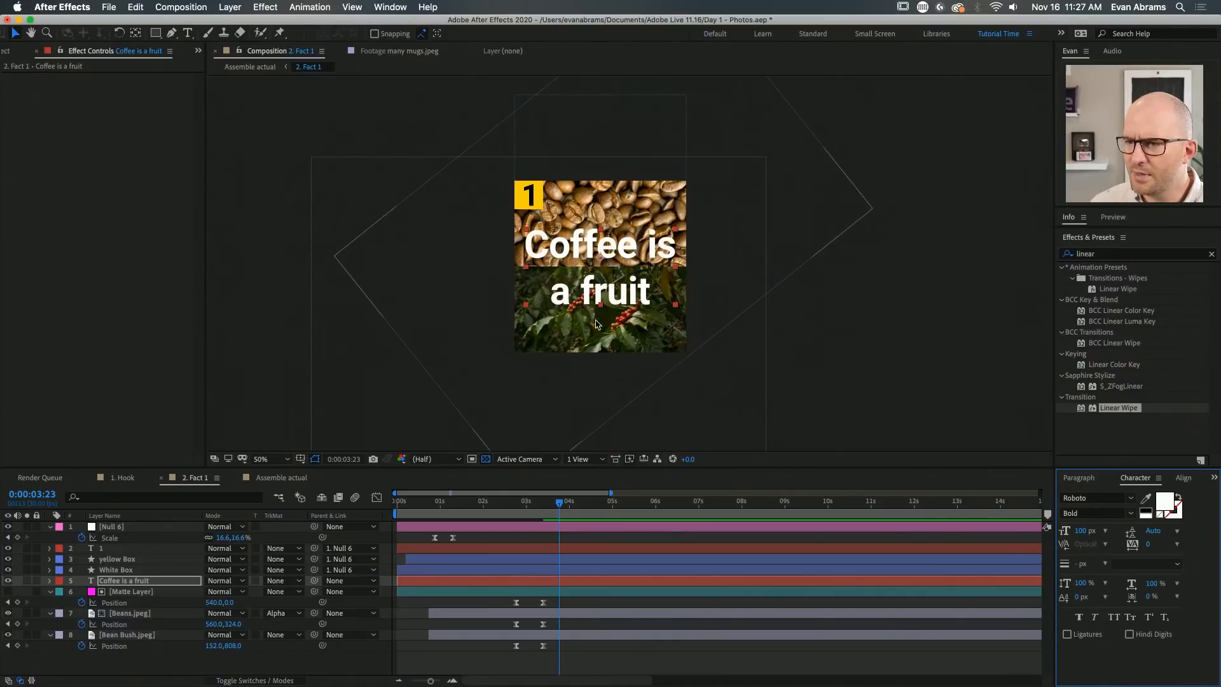
# Find the Curves effect and apply it to the Beans.jpeg layer
pyautogui.click(744, 261)
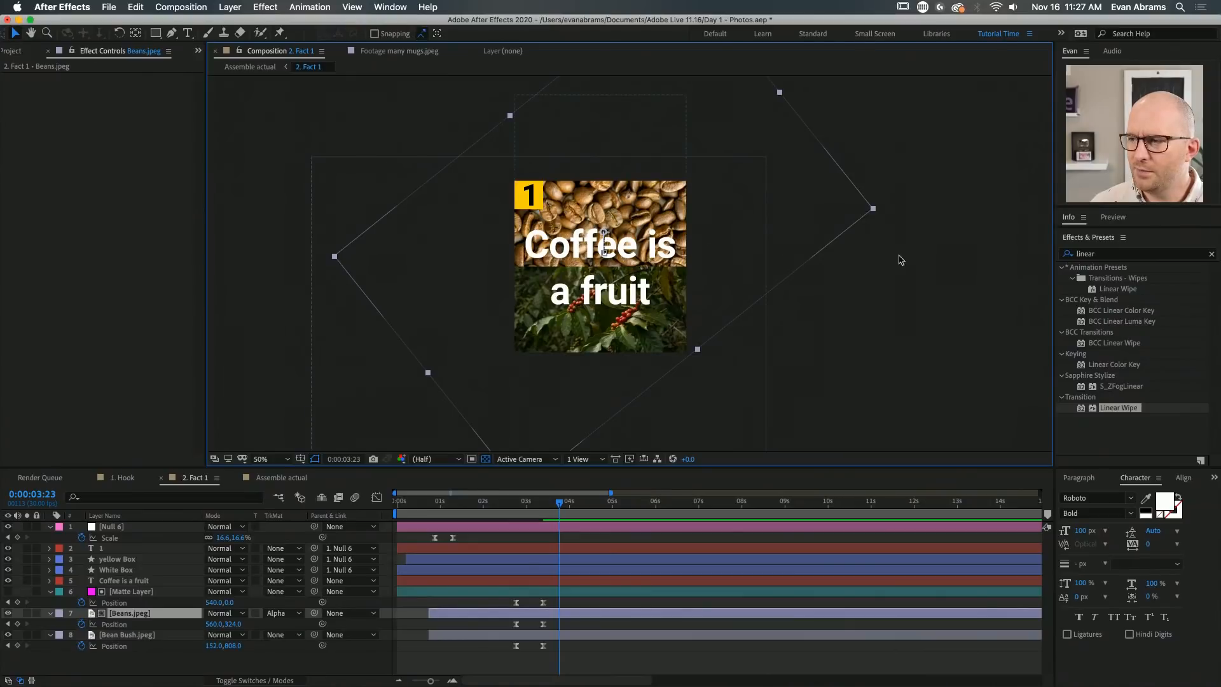
pyautogui.click(1093, 255)
pyautogui.write('curv')
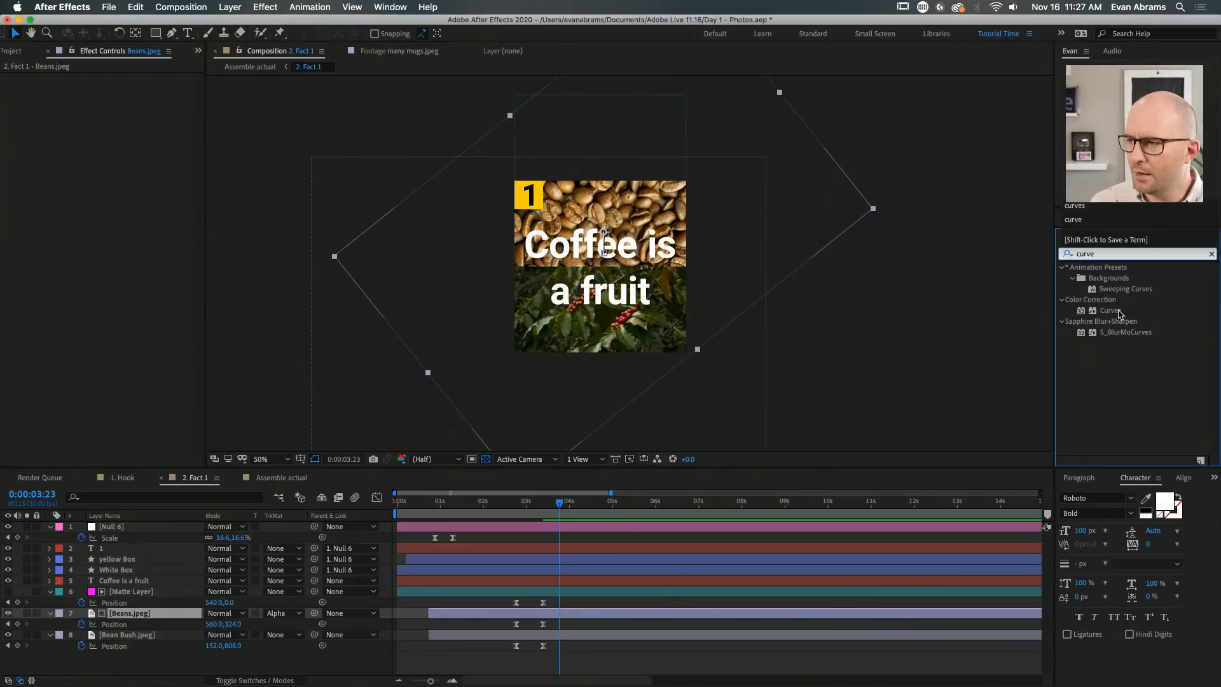
pyautogui.write('e')
pyautogui.moveTo(1120, 314); pyautogui.dragTo(629, 612)
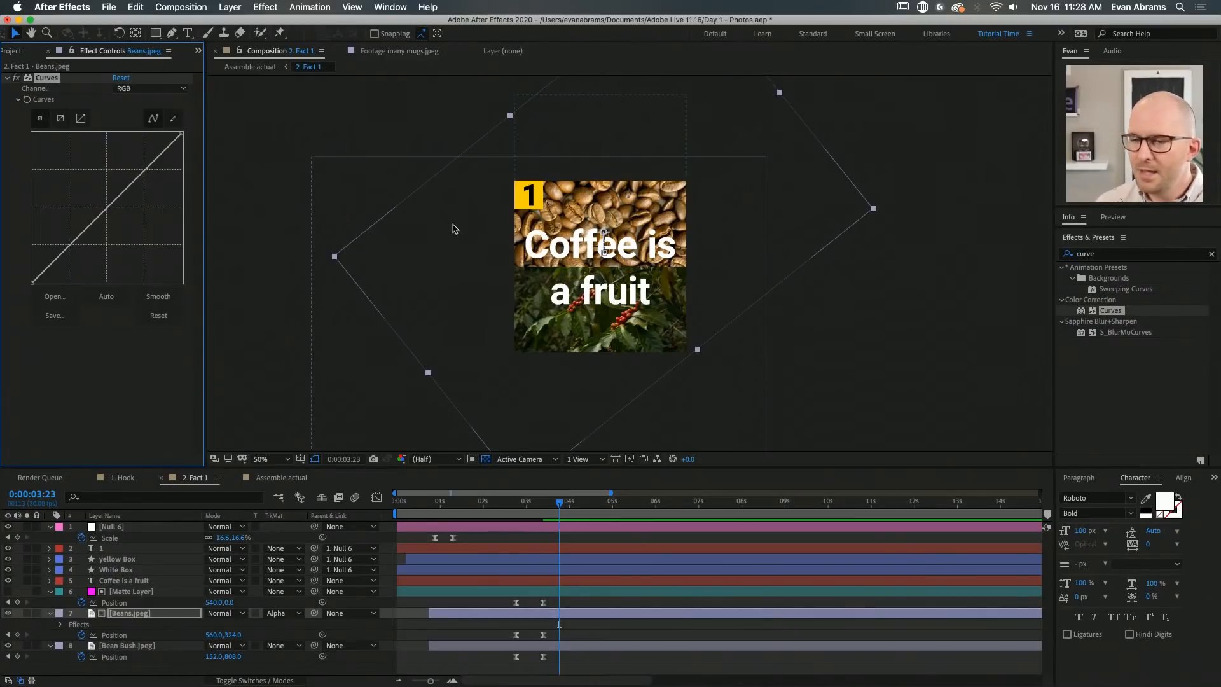
# Darken Beans.jpeg by moderately lowering the white end and the midtones of its RGB curve
pyautogui.scroll(2, 536, 200)
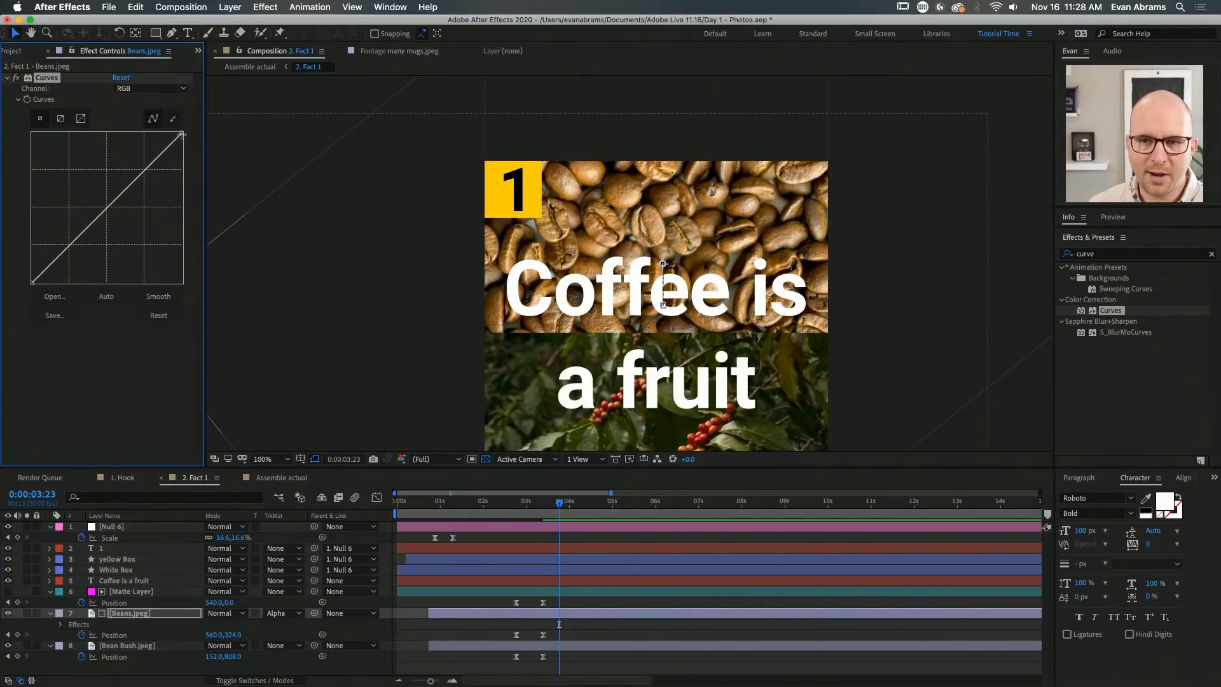
pyautogui.moveTo(181, 134); pyautogui.dragTo(197, 166)
pyautogui.moveTo(126, 210); pyautogui.dragTo(135, 218)
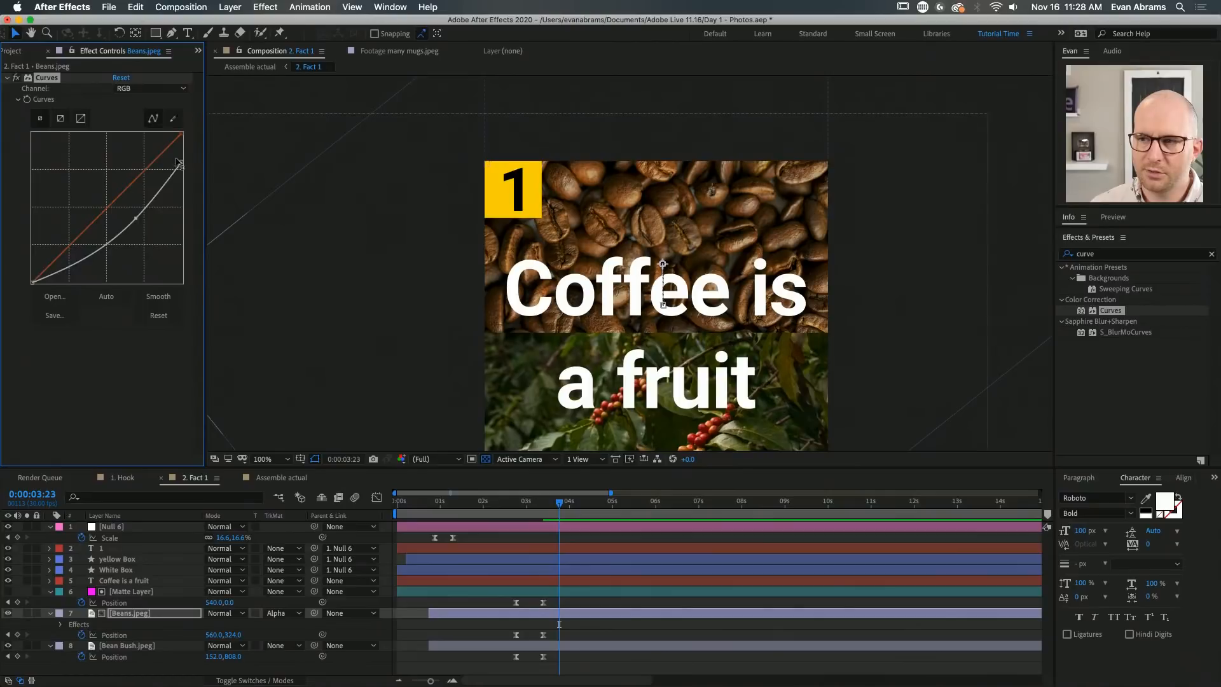
pyautogui.moveTo(179, 163); pyautogui.dragTo(185, 153)
pyautogui.moveTo(135, 216); pyautogui.dragTo(135, 210)
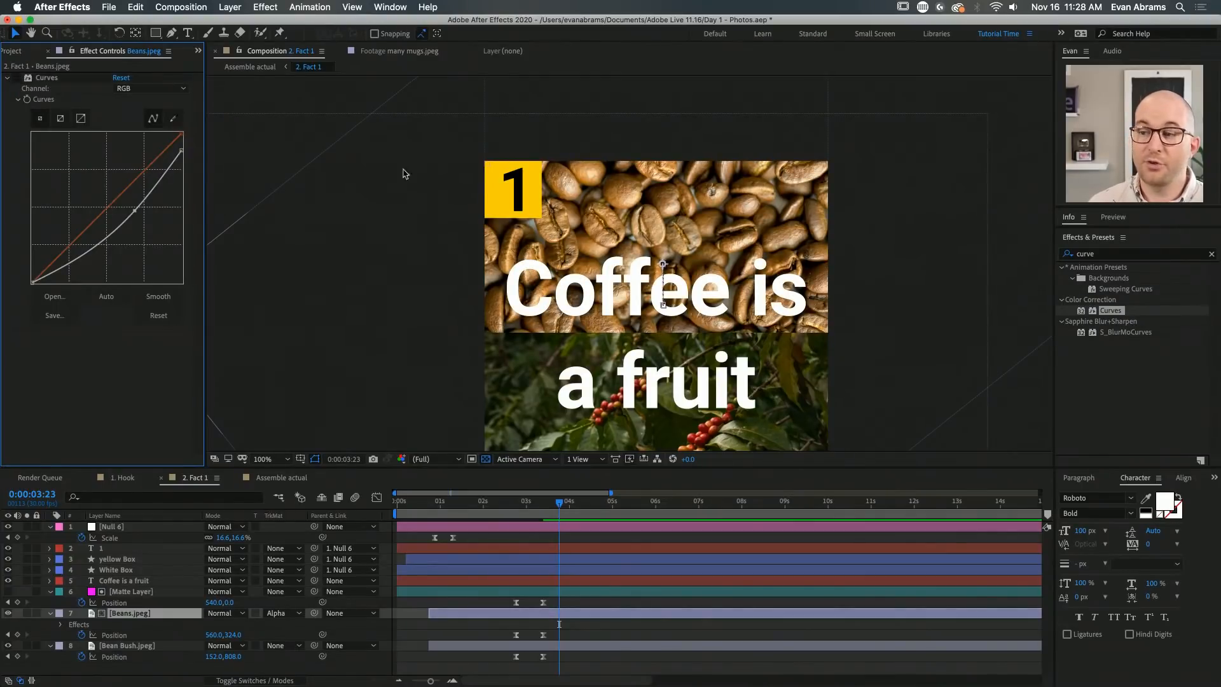
# Add the Levels effect to Beans.jpeg below Curves, collapse the Curves settings and widen the effect settings area
pyautogui.click(1139, 254)
pyautogui.write('level')
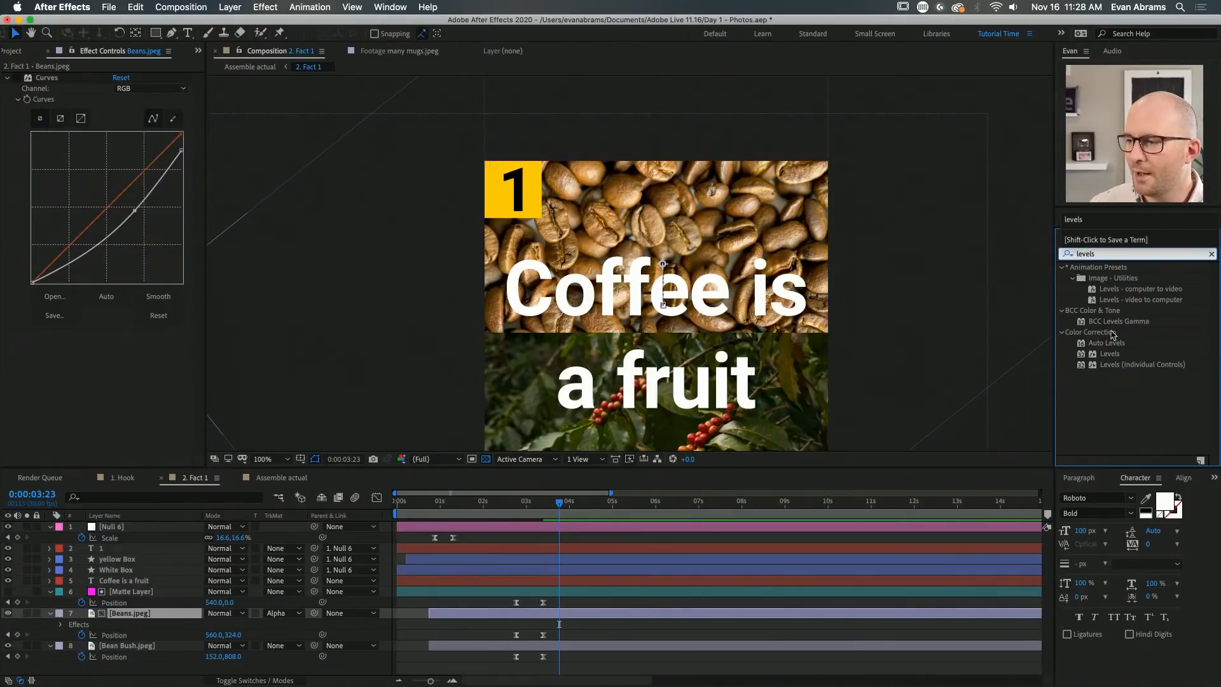
pyautogui.write('s')
pyautogui.moveTo(1110, 353); pyautogui.dragTo(97, 381)
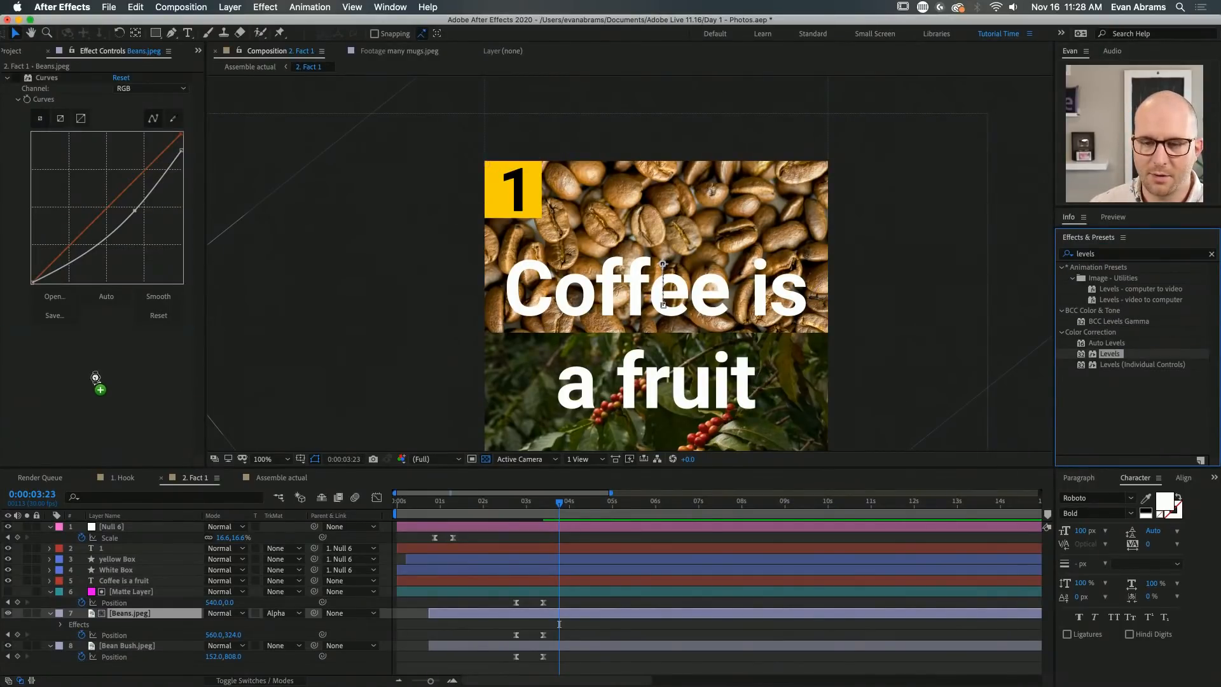
pyautogui.click(8, 78)
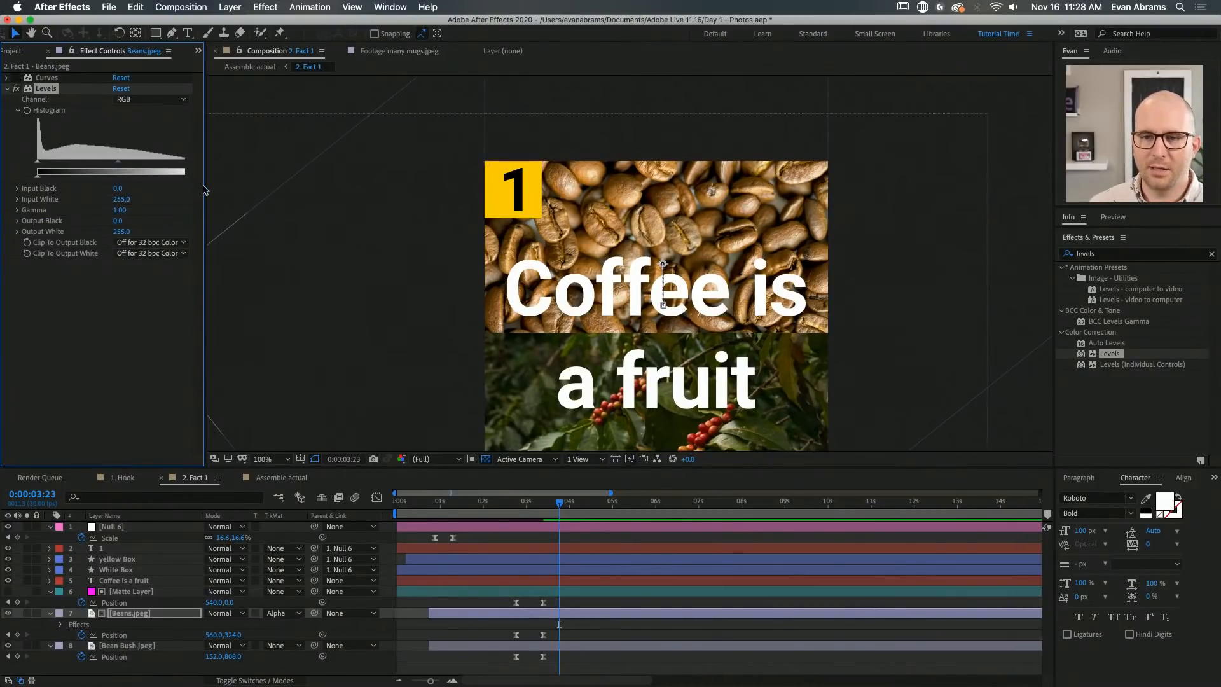
pyautogui.moveTo(208, 188); pyautogui.dragTo(230, 186)
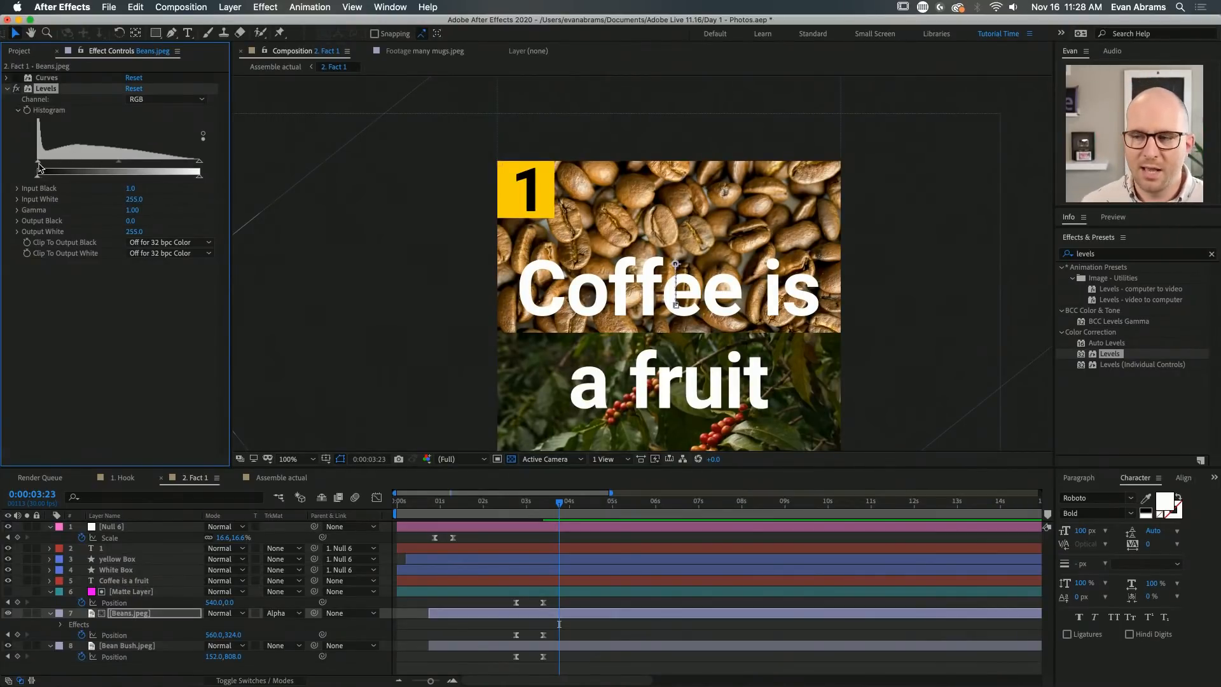
# Try raising the Levels Input Black on Beans.jpeg to 225, undo it, and test the input white point
pyautogui.moveTo(39, 167); pyautogui.dragTo(187, 179)
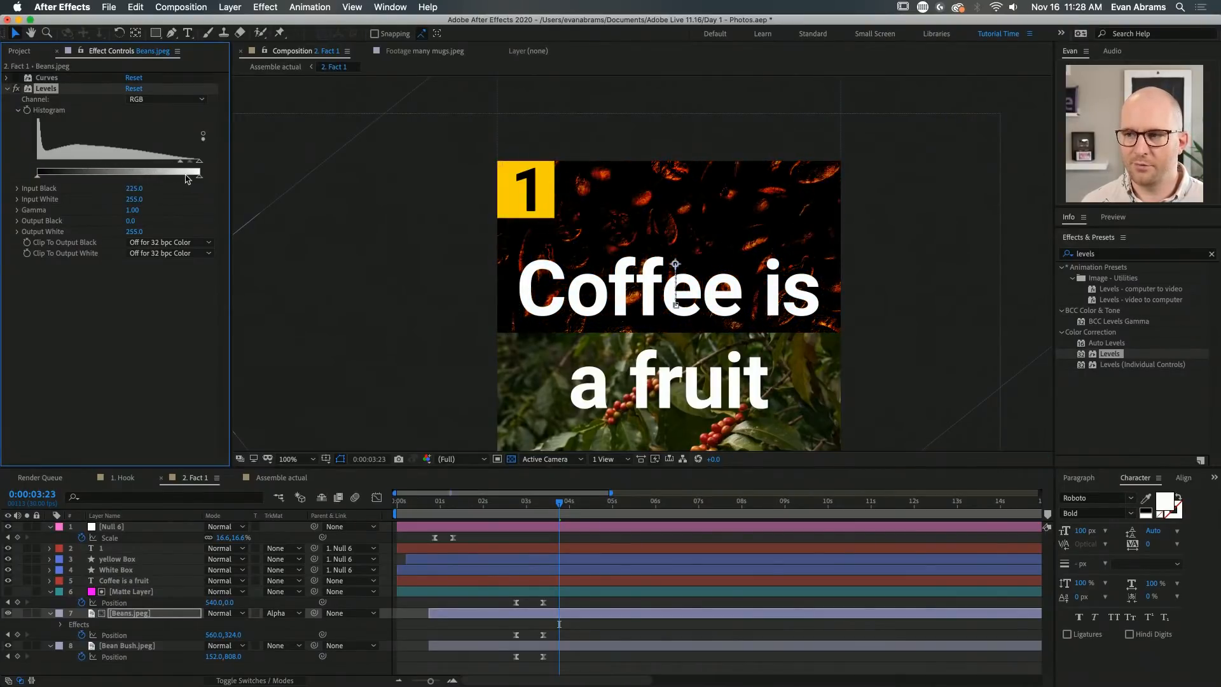
pyautogui.press('super+z')
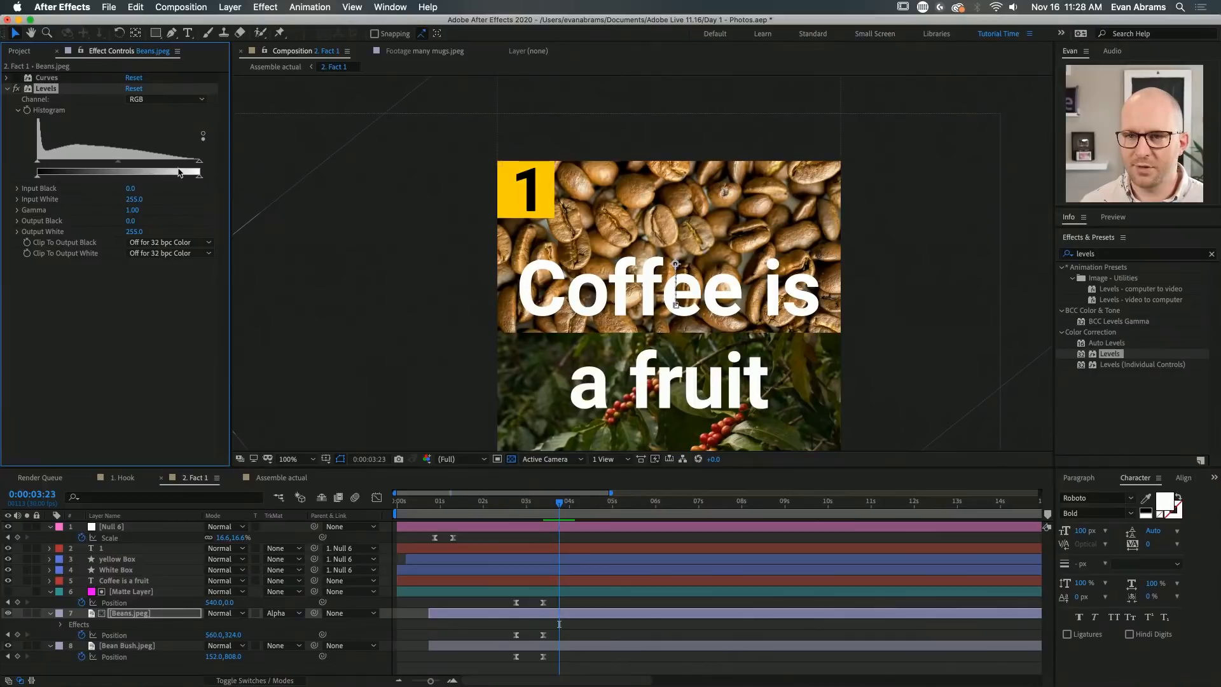
pyautogui.moveTo(197, 166); pyautogui.dragTo(241, 173)
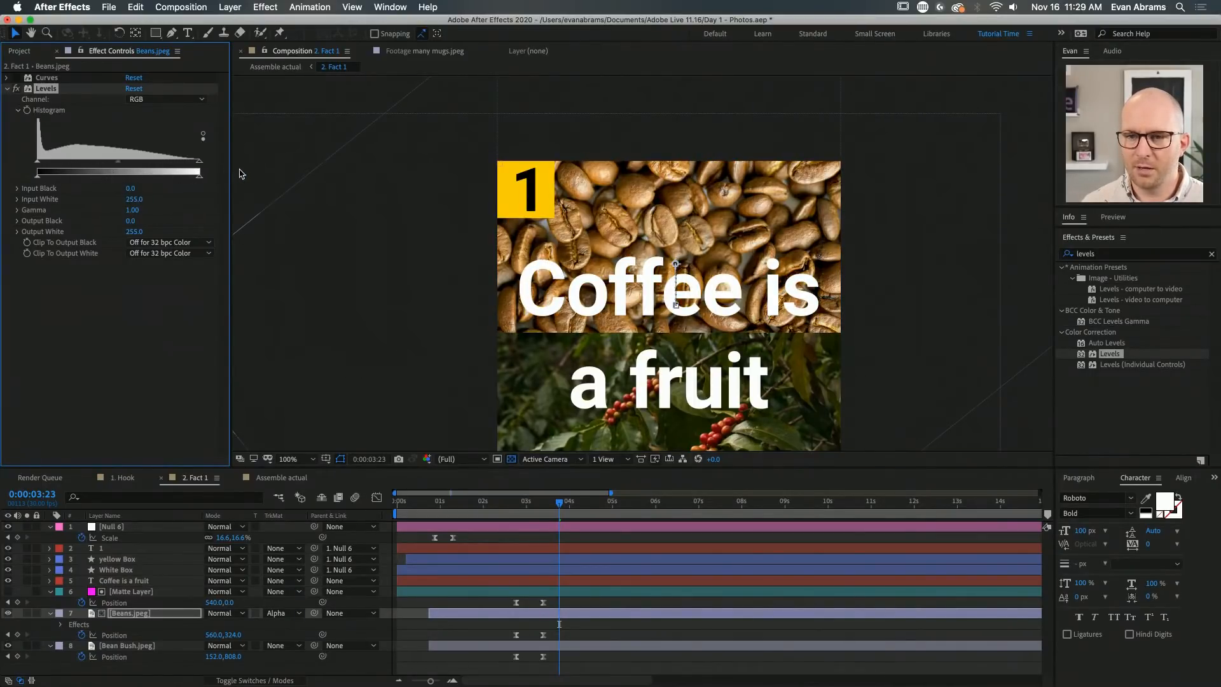
# Lower the Levels Gamma on Beans.jpeg to 0.64 and preview the Fact 1 composition from the start
pyautogui.moveTo(118, 165); pyautogui.dragTo(132, 166)
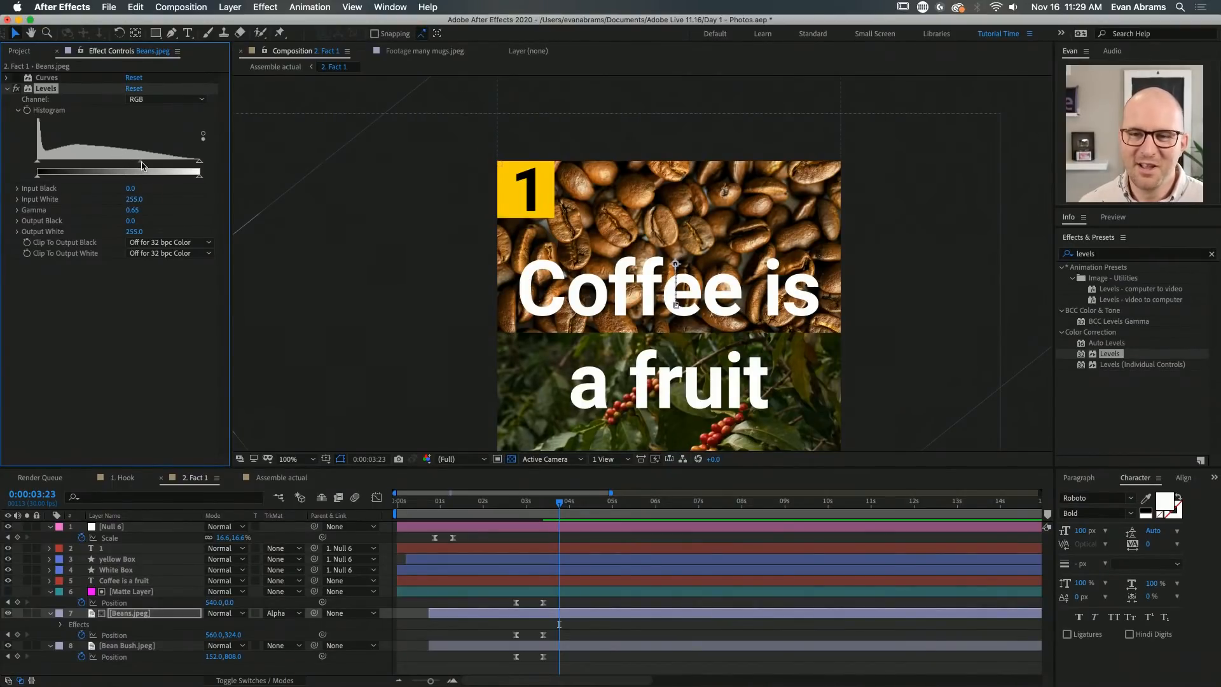
pyautogui.moveTo(141, 162); pyautogui.dragTo(142, 163)
pyautogui.scroll(-1, 798, 373)
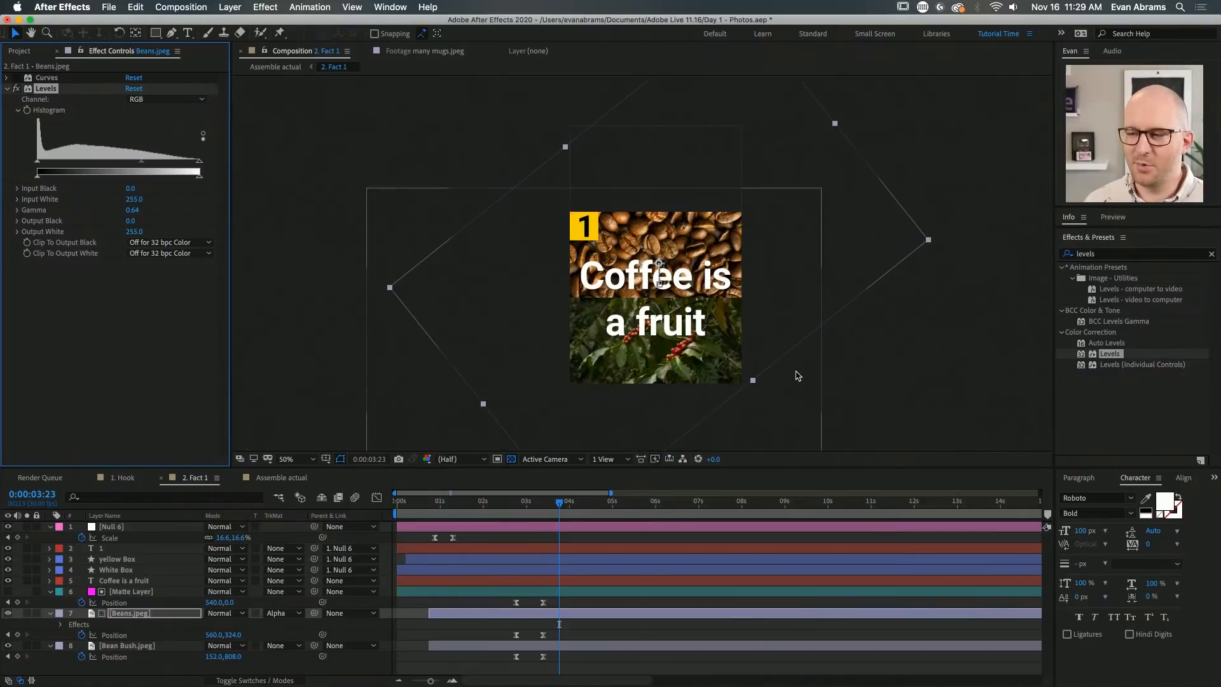
pyautogui.click(672, 530)
pyautogui.moveTo(483, 507); pyautogui.dragTo(307, 509)
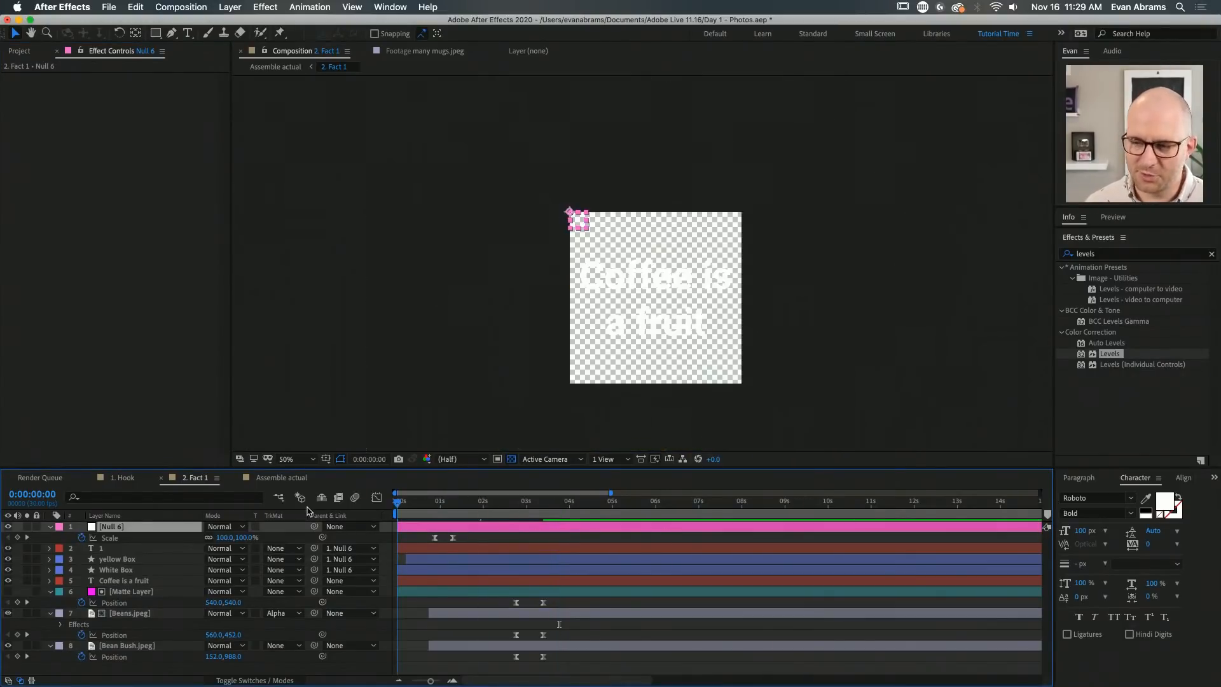
pyautogui.press('space')
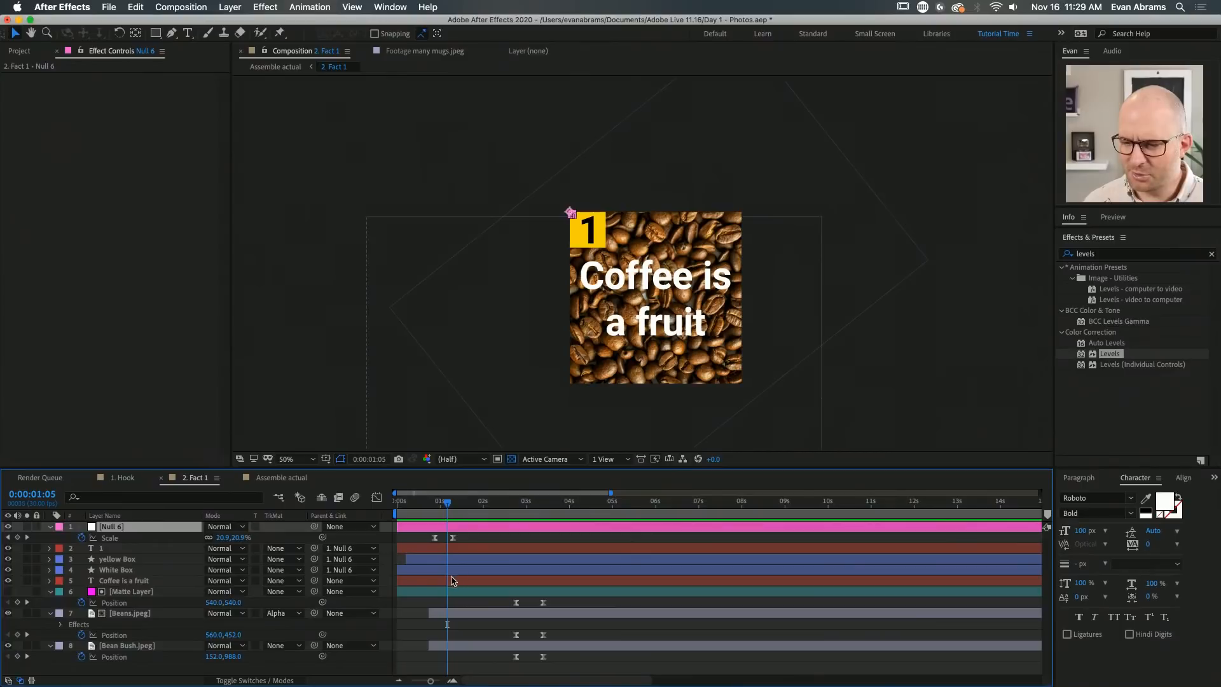
# Start the "Coffee is a fruit" text layer at the same time as the two photo layers and preview the result
pyautogui.click(160, 581)
pyautogui.moveTo(429, 581)
pyautogui.mouseDown()
pyautogui.moveTo(466, 583)
pyautogui.moveTo(452, 581)
pyautogui.mouseUp()
pyautogui.click(435, 508)
pyautogui.press('space')
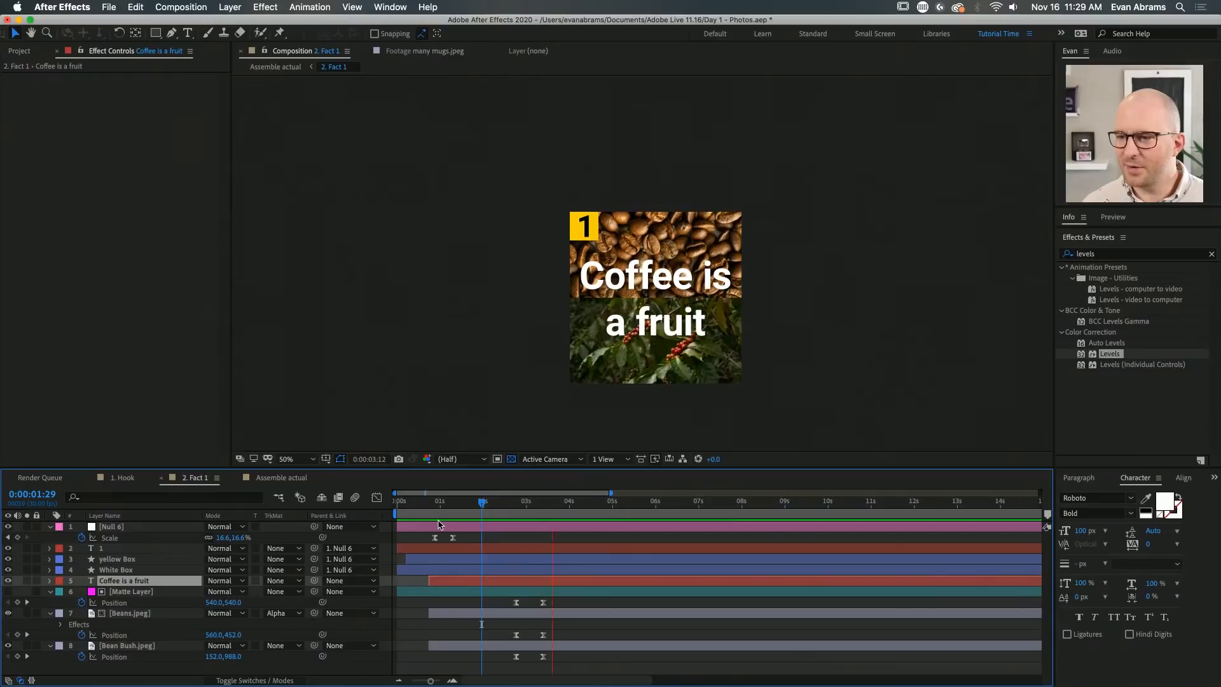
pyautogui.press('space')
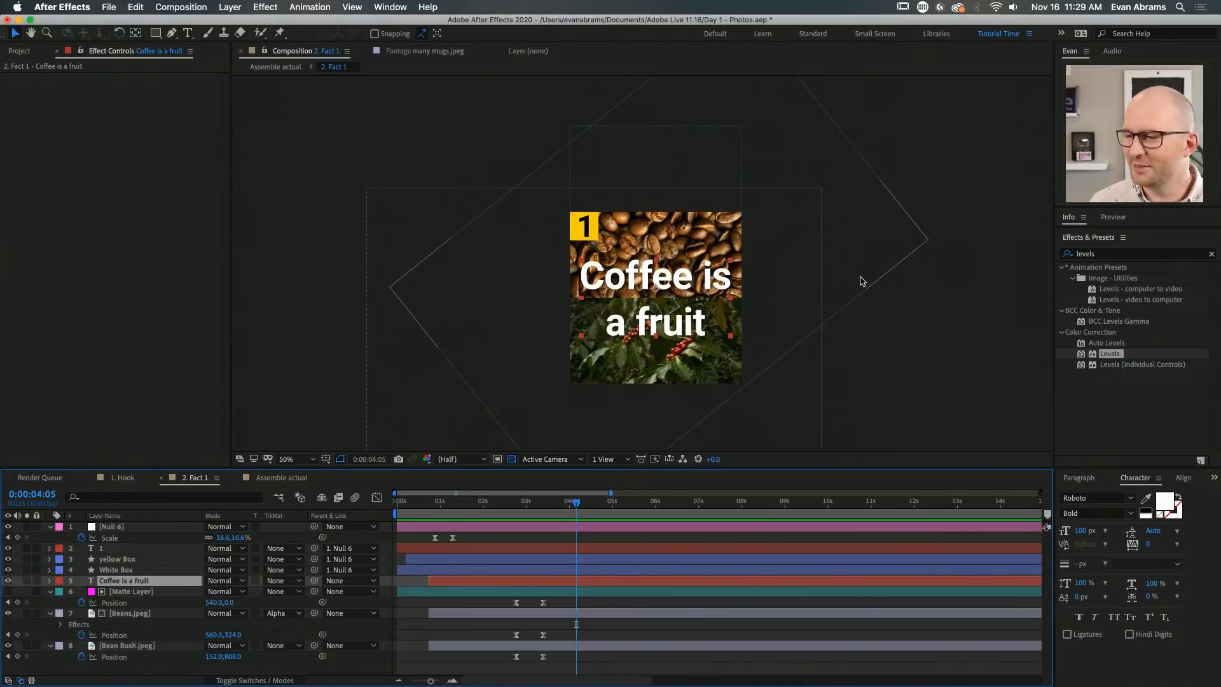
# Collapse the revealed properties of all layers in the Fact 1 timeline
pyautogui.scroll(2, 776, 297)
pyautogui.click(582, 606)
pyautogui.press('super+a')
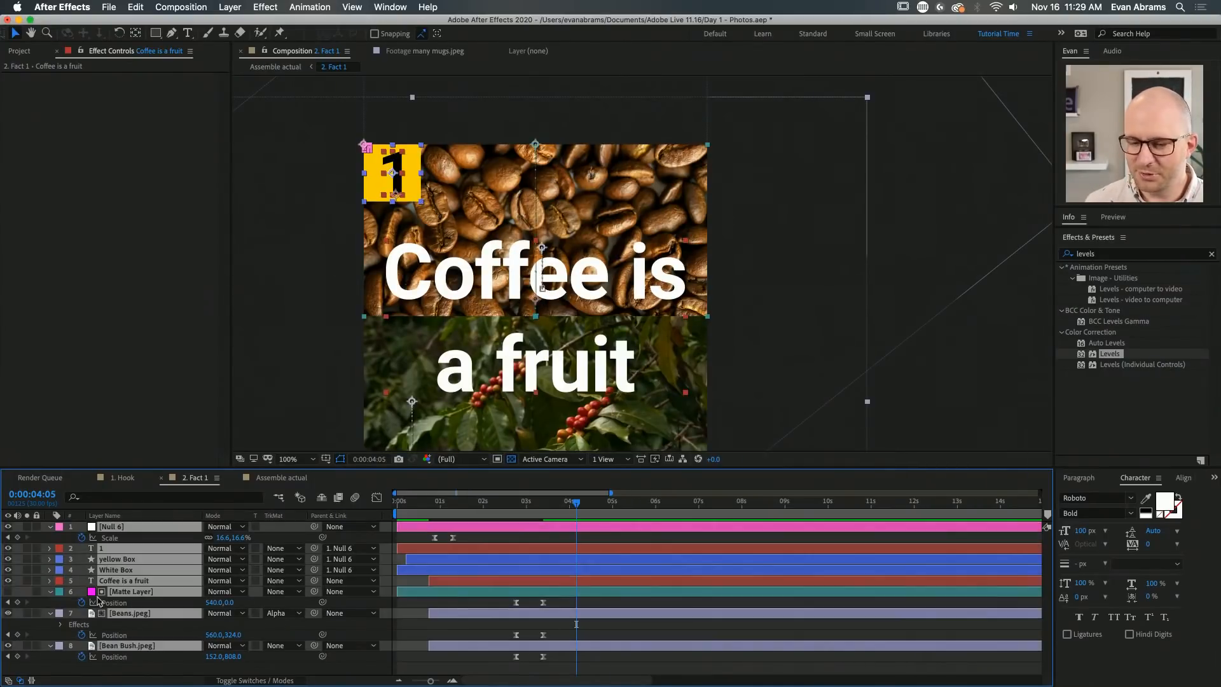
pyautogui.click(50, 591)
pyautogui.click(91, 614)
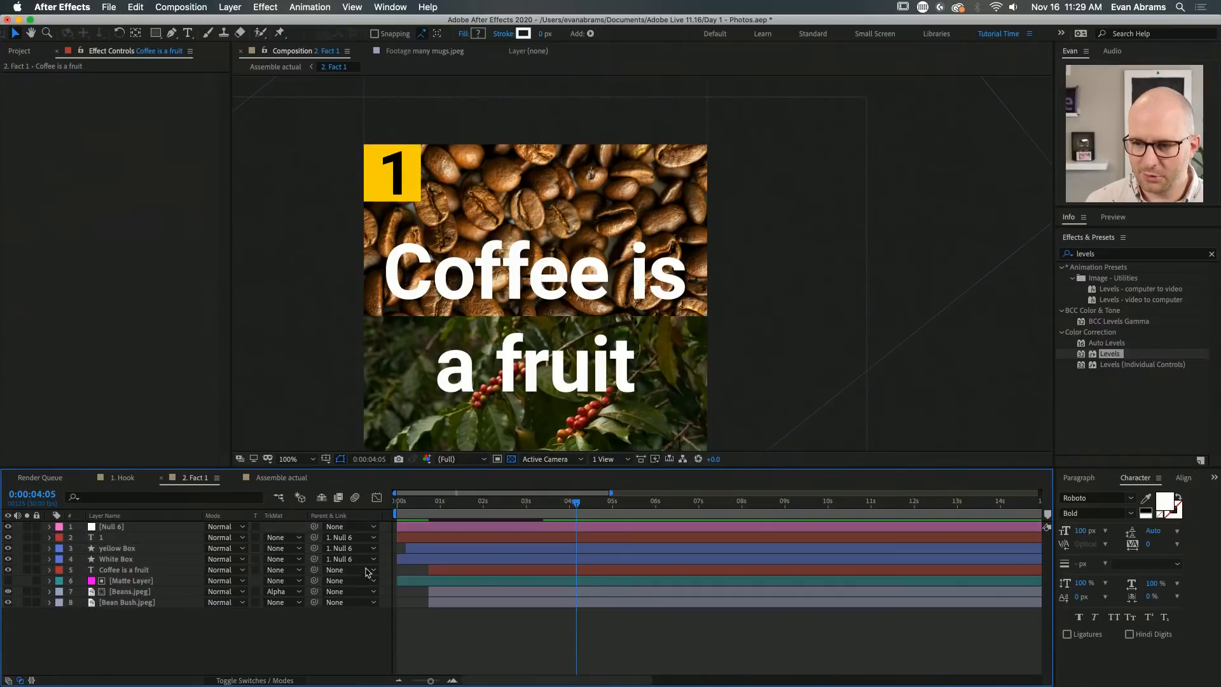
# Select the "Coffee is a fruit" layer, clear the effects search and set the current time to the layer's start
pyautogui.click(475, 569)
pyautogui.moveTo(582, 287); pyautogui.dragTo(628, 272)
pyautogui.press('v')
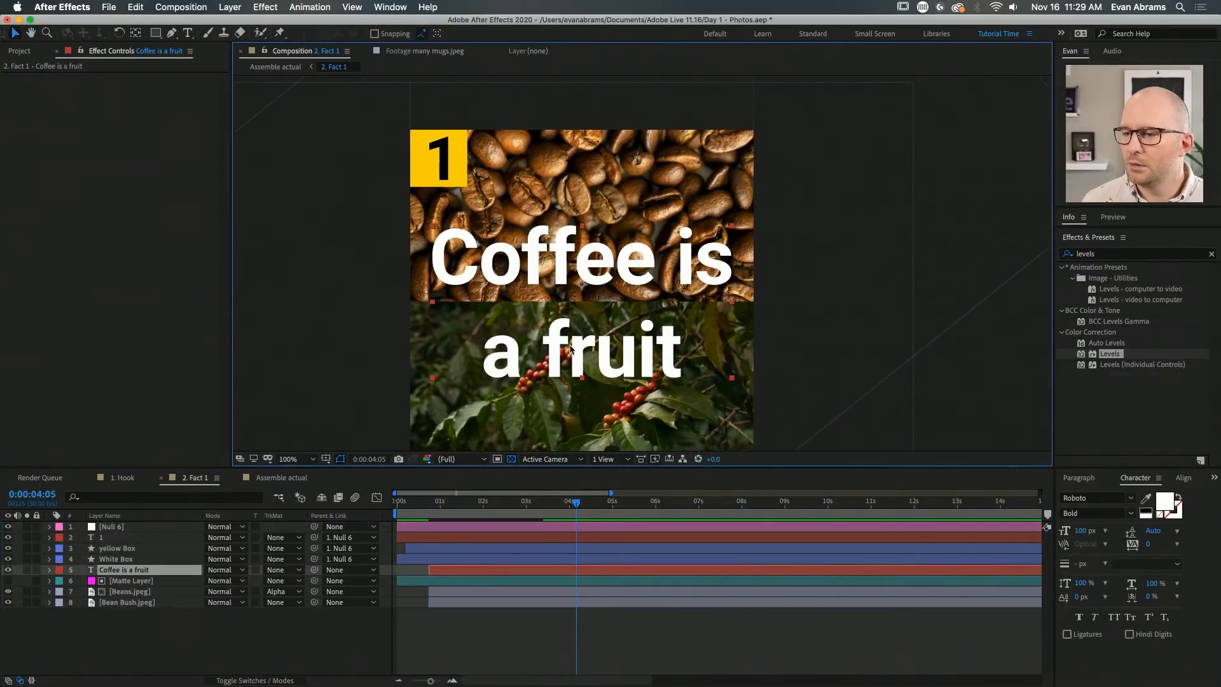
pyautogui.click(563, 569)
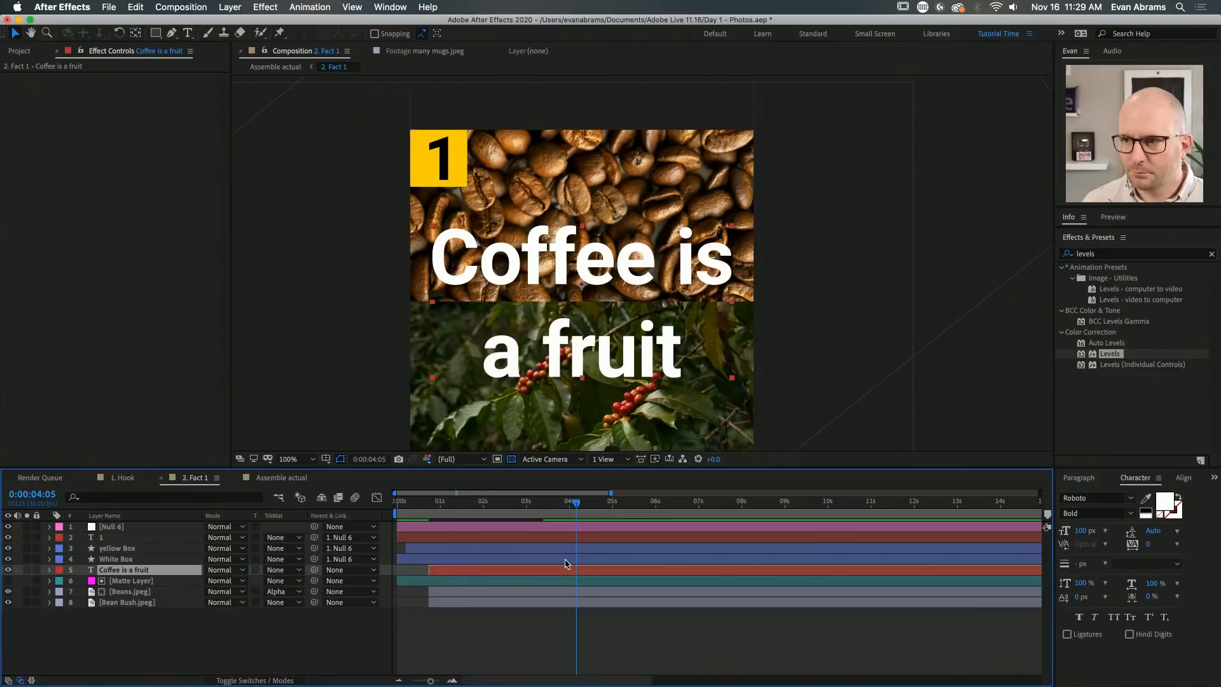
pyautogui.moveTo(428, 518); pyautogui.dragTo(468, 515)
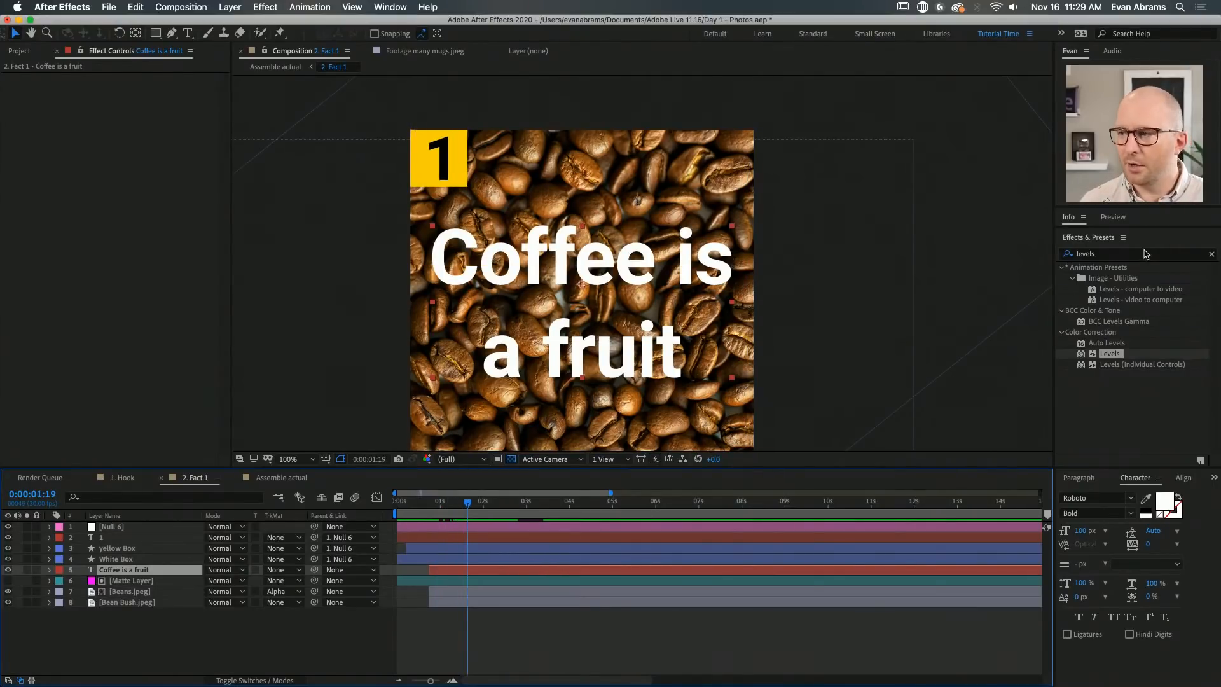
pyautogui.click(1212, 255)
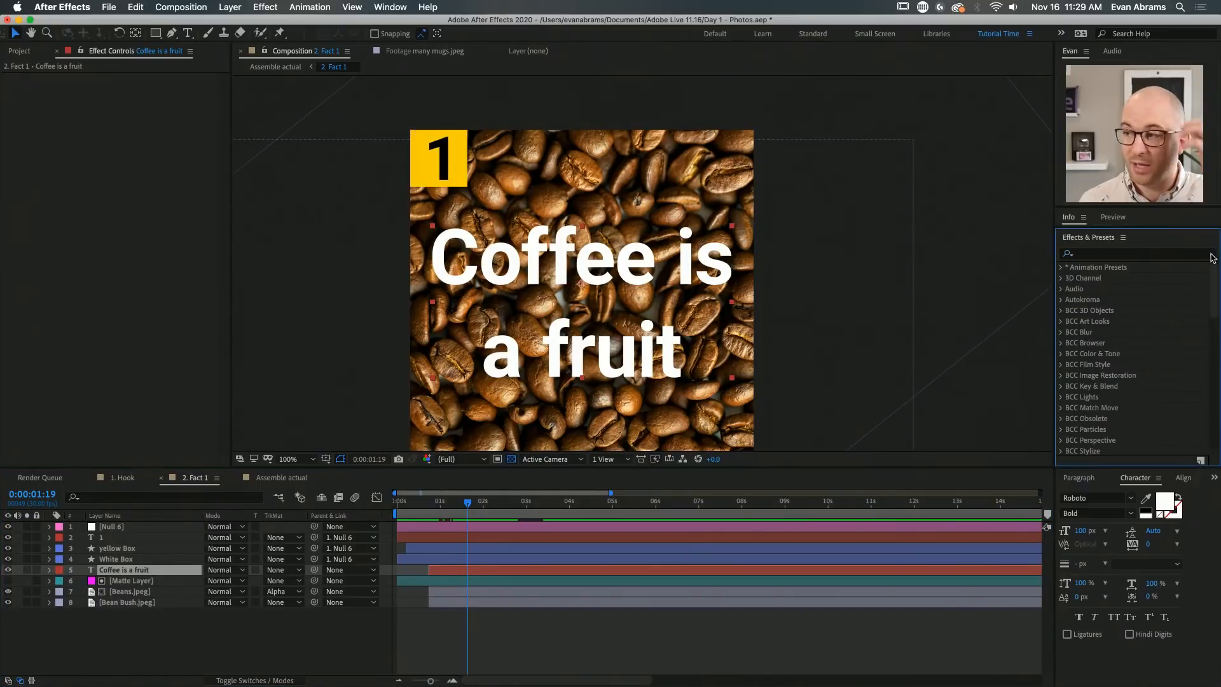
pyautogui.click(428, 516)
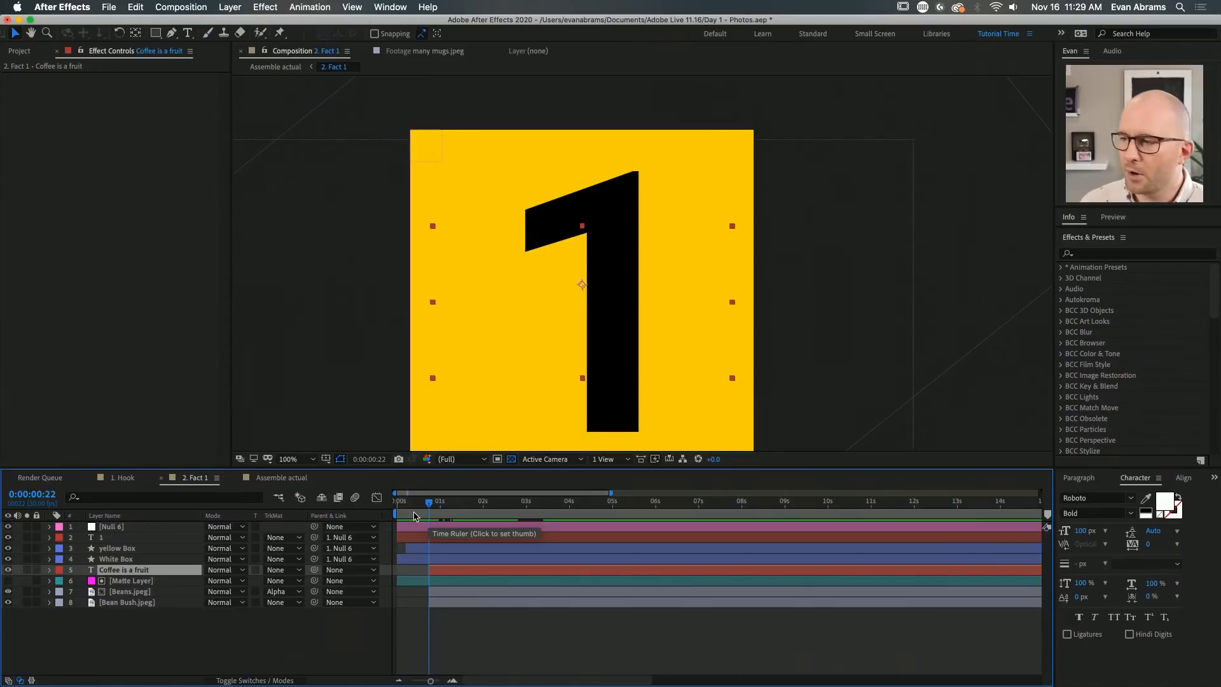
# Browse the animation presets to the Text > Animate In folder and select Center Spiral
pyautogui.click(1085, 272)
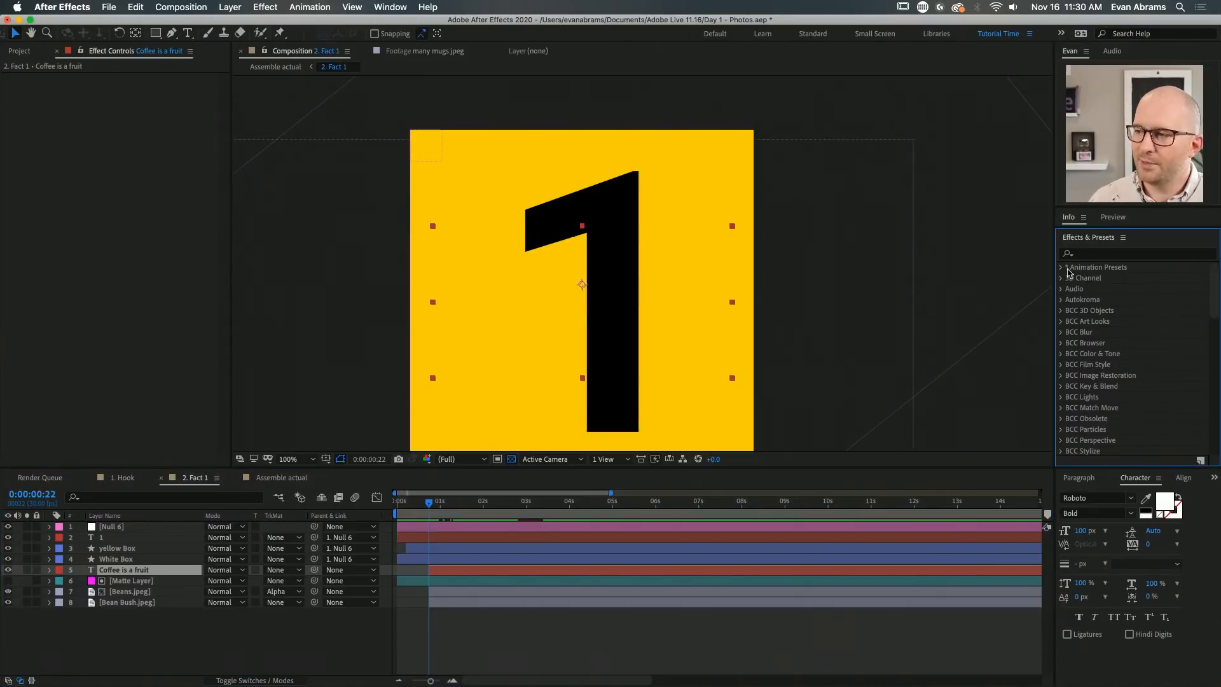
pyautogui.click(1060, 267)
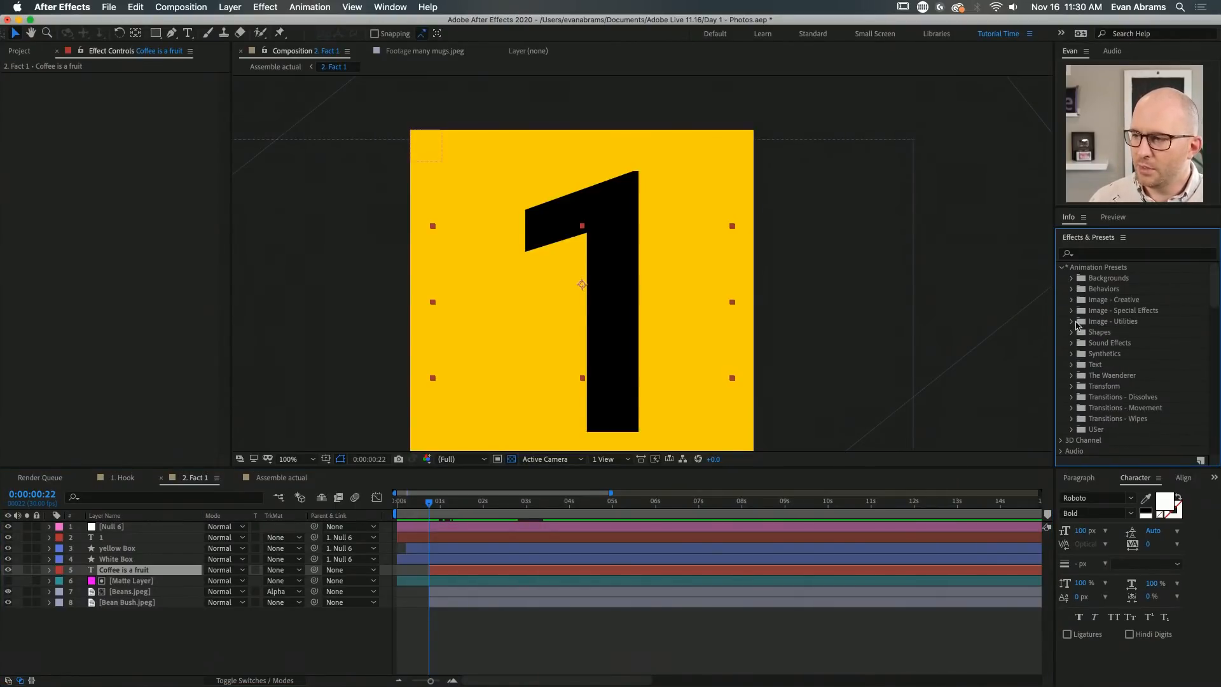
pyautogui.click(1073, 365)
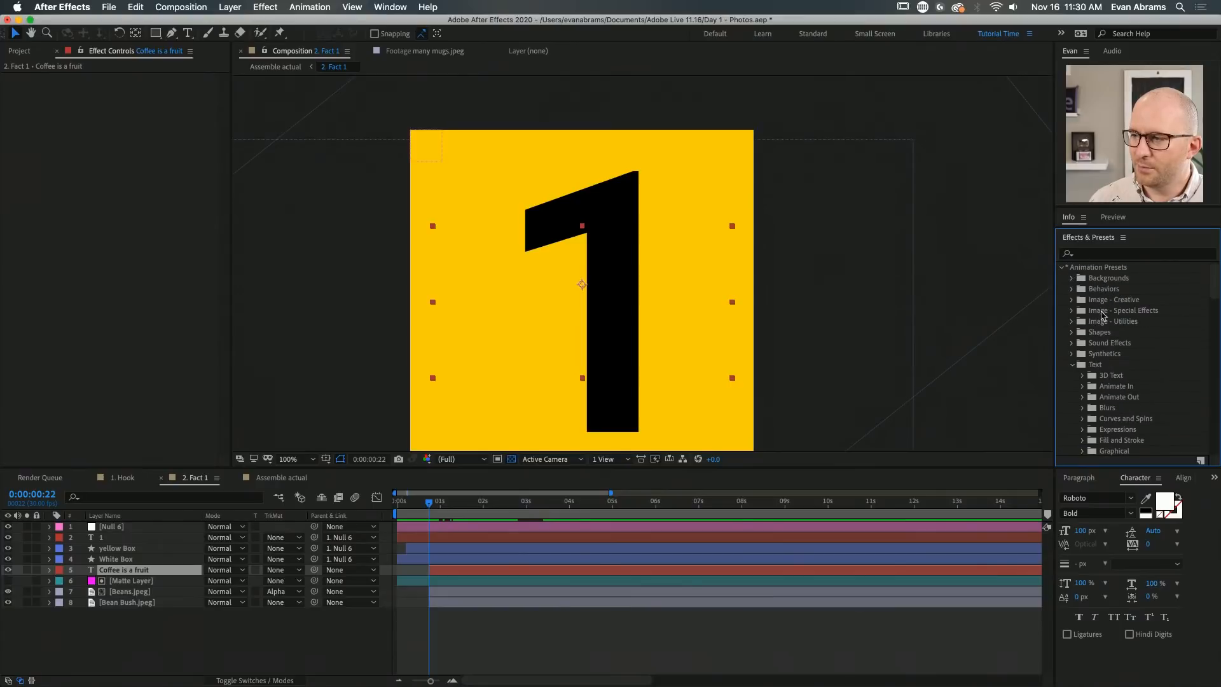
pyautogui.scroll(-3, 1124, 410)
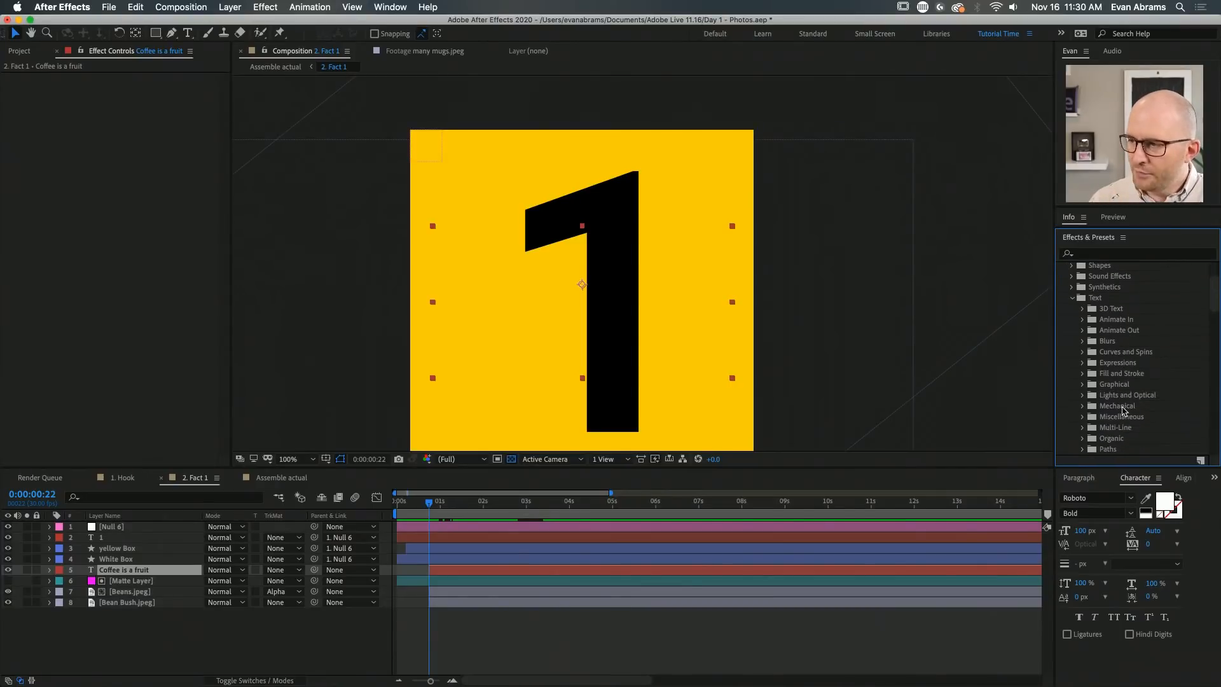
pyautogui.scroll(-1, 1123, 414)
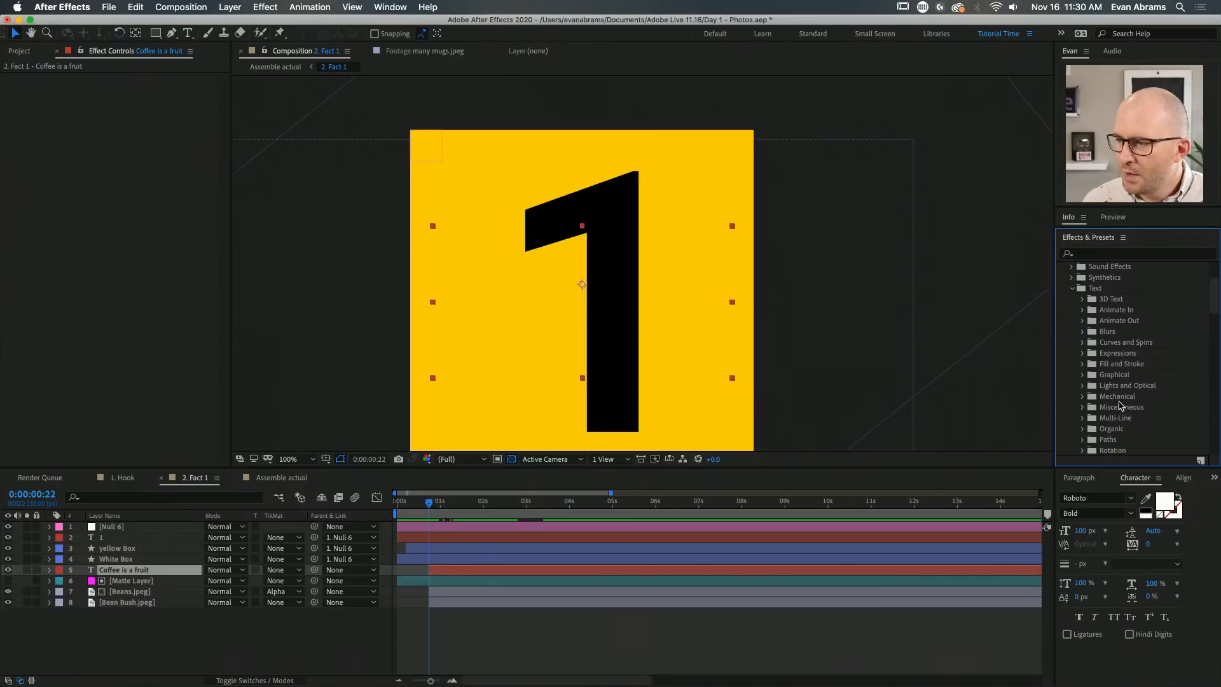
pyautogui.click(1083, 311)
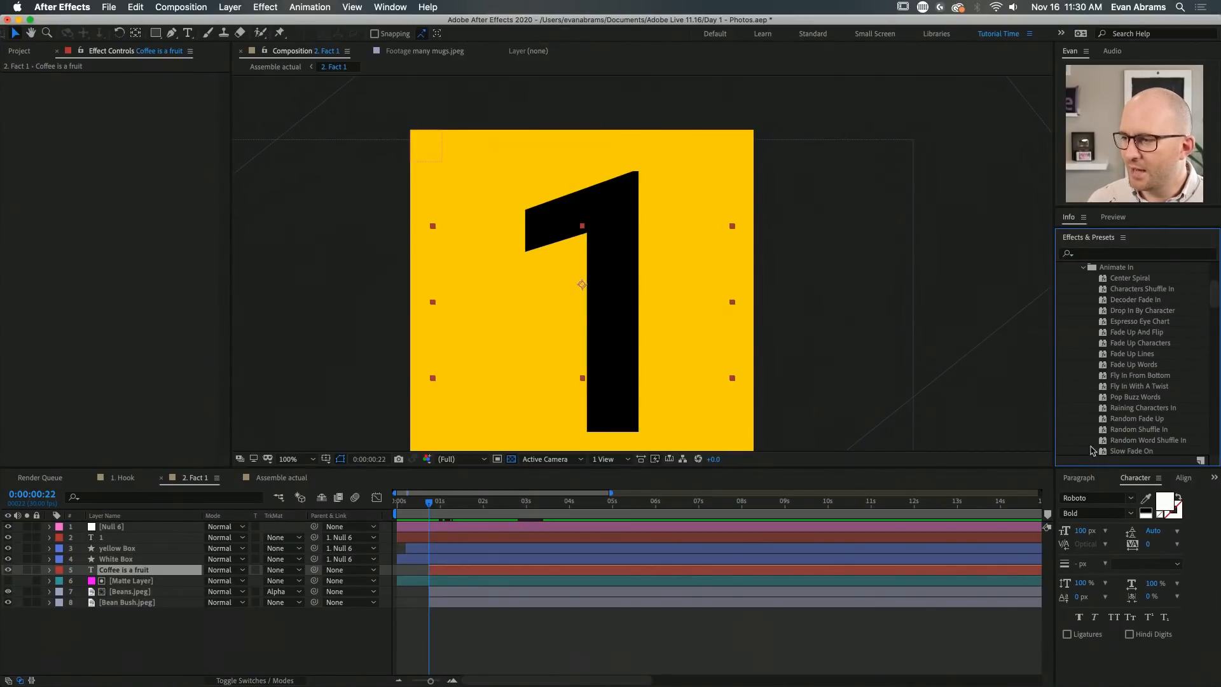
pyautogui.click(1121, 280)
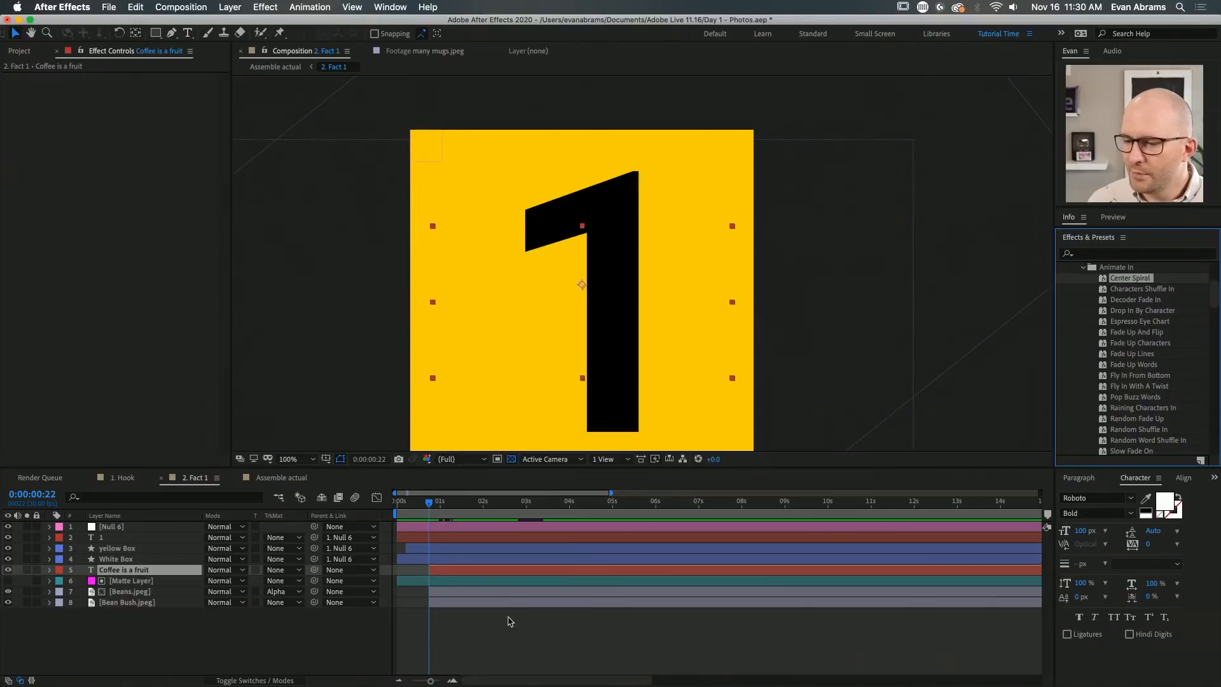
# Play the composition and trim the start of the "Coffee is a fruit" layer to 0:00:02:13
pyautogui.click(424, 519)
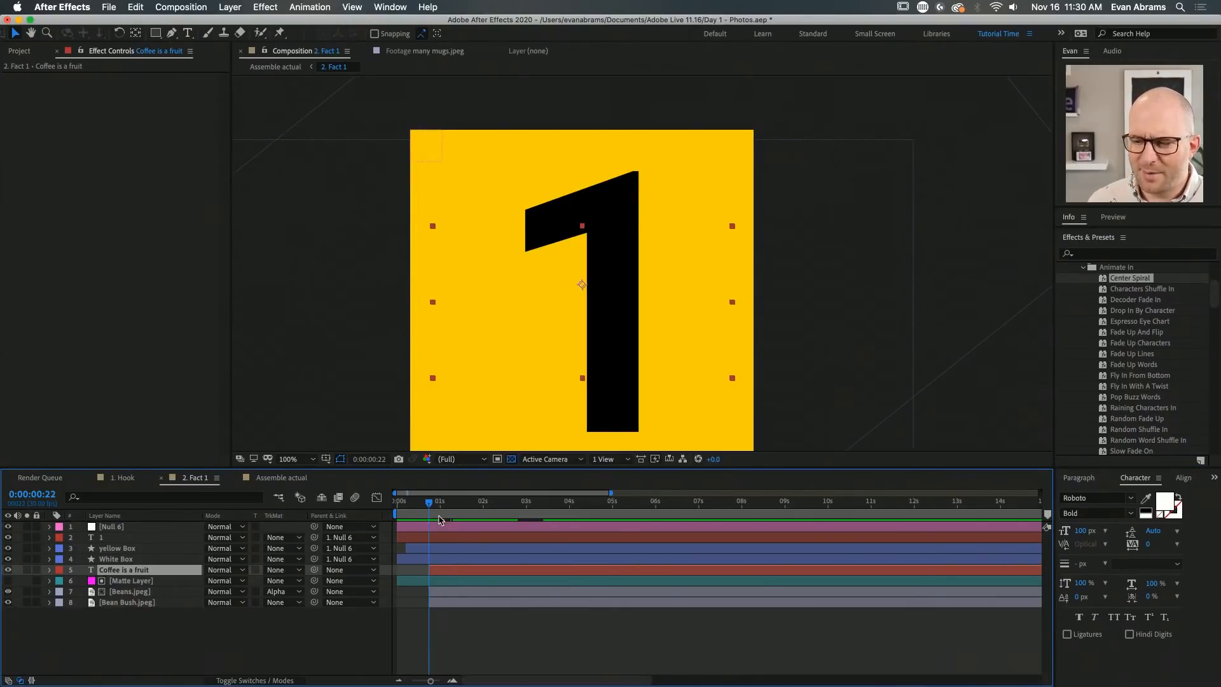
pyautogui.press('space')
pyautogui.moveTo(486, 568); pyautogui.dragTo(528, 572)
pyautogui.hotkey('alt', '[')
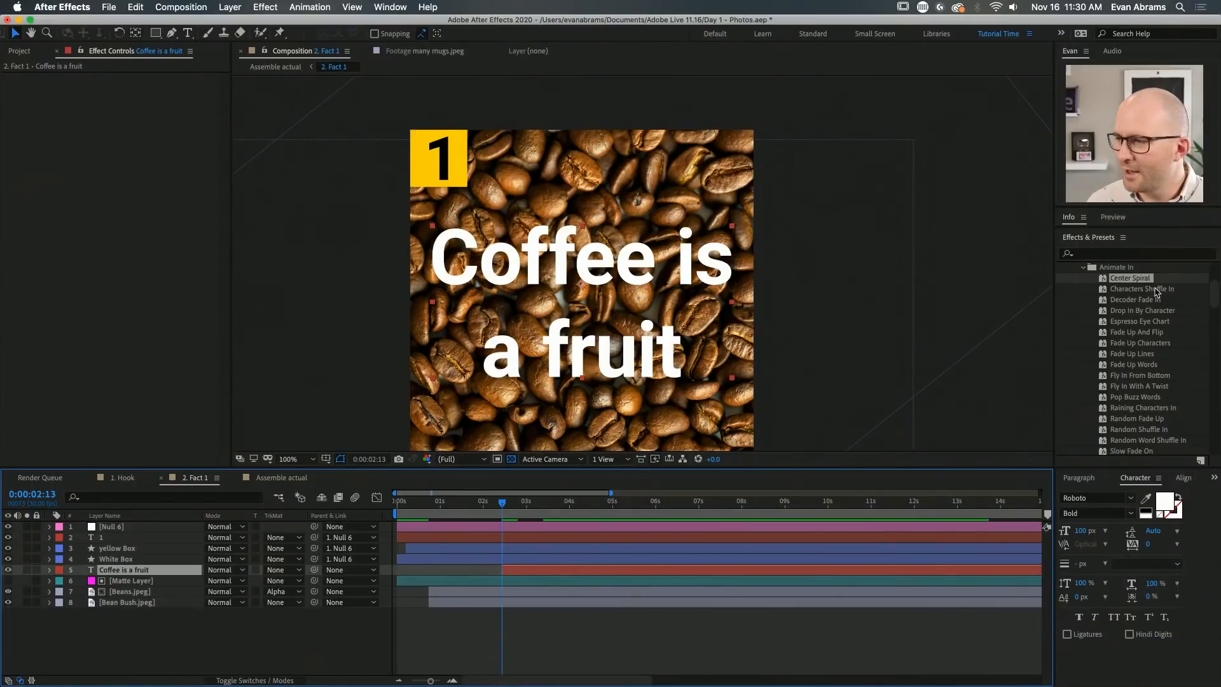
# Try the Center Spiral preset on the "Coffee is a fruit" layer, preview it and undo it
pyautogui.moveTo(1140, 284); pyautogui.dragTo(506, 572)
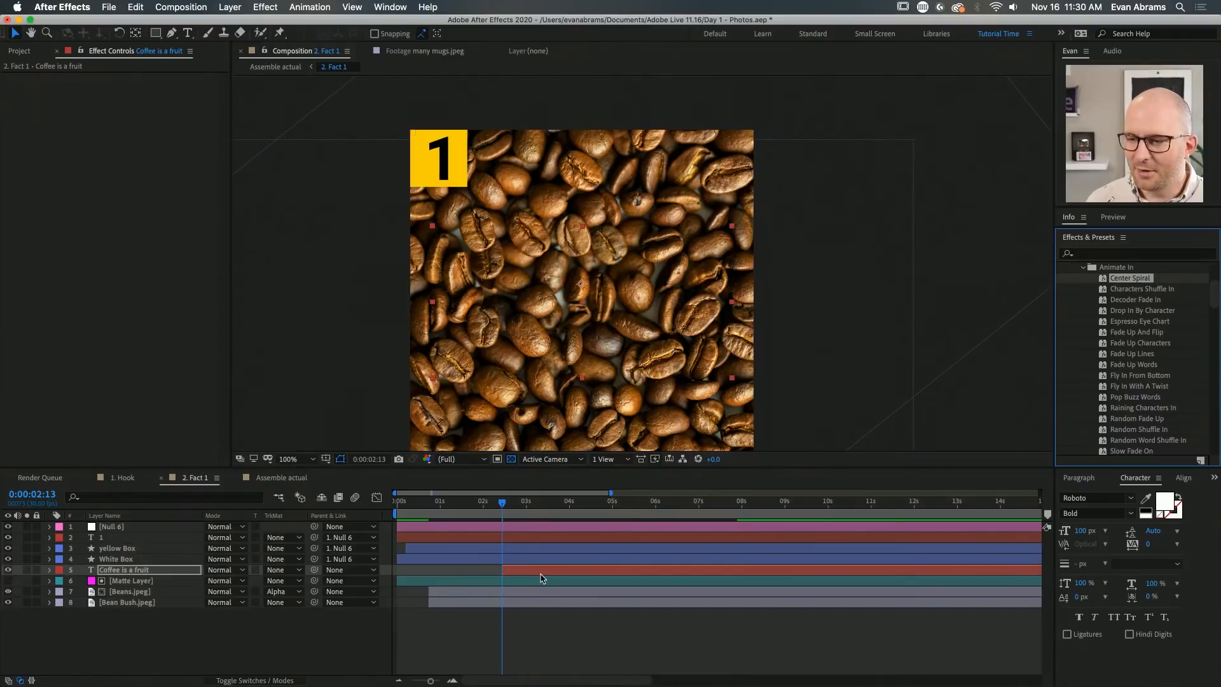
pyautogui.press('space')
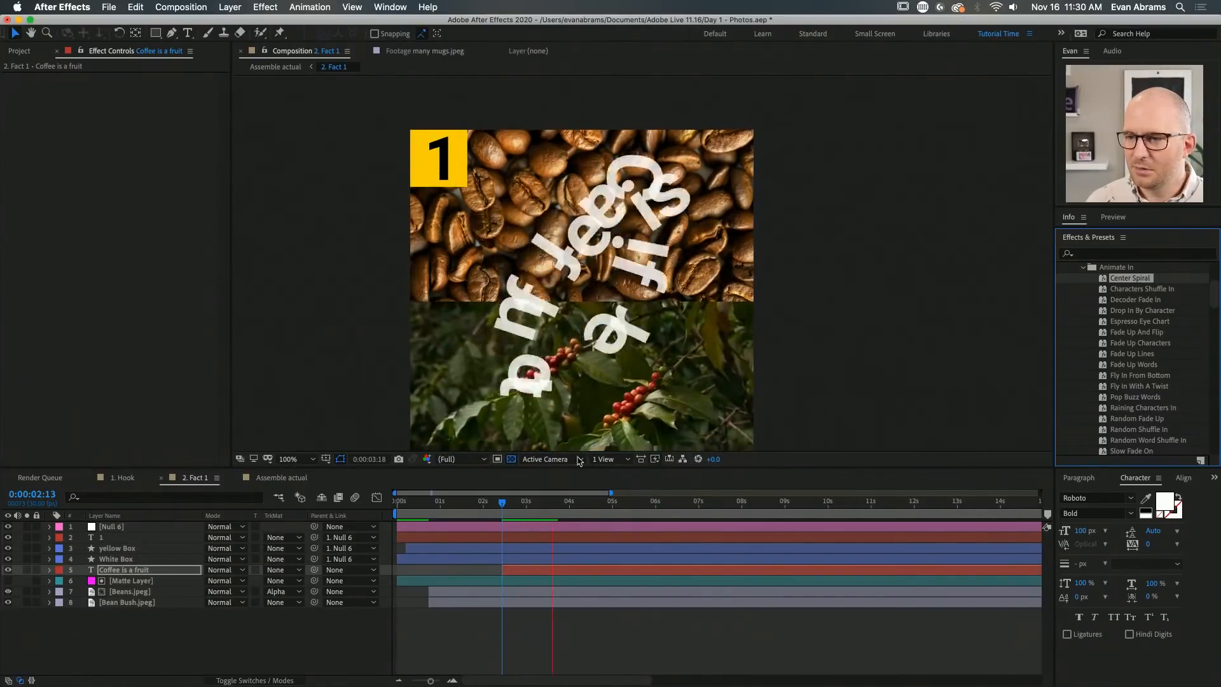
pyautogui.press('space')
pyautogui.scroll(-2, 589, 358)
pyautogui.press('space')
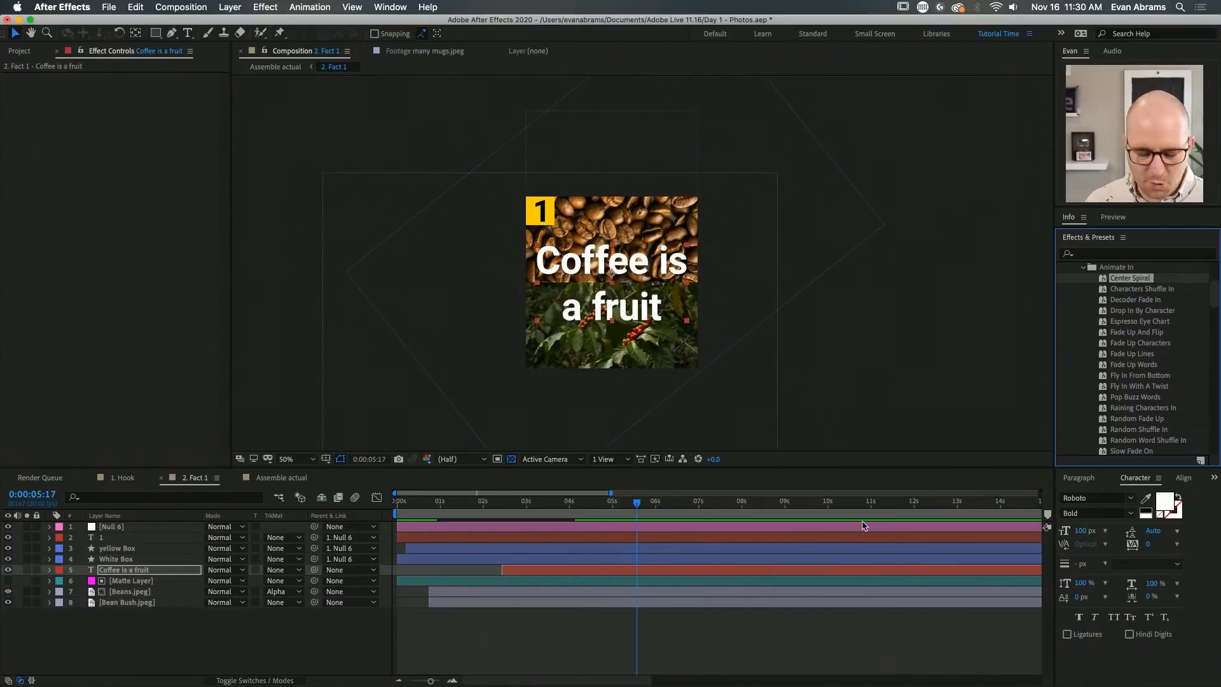
pyautogui.press('super+z')
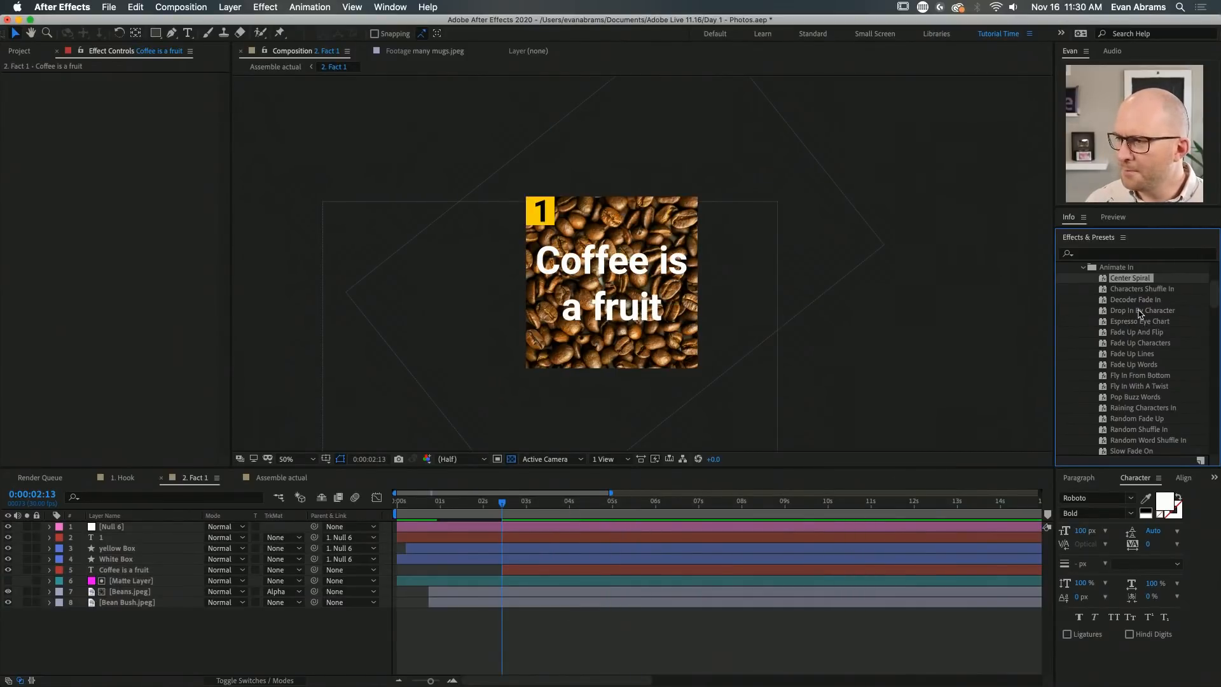
# Apply the Drop In By Character preset to the "Coffee is a fruit" layer at 0:00:02:13 and preview the animation
pyautogui.moveTo(1140, 313); pyautogui.dragTo(506, 574)
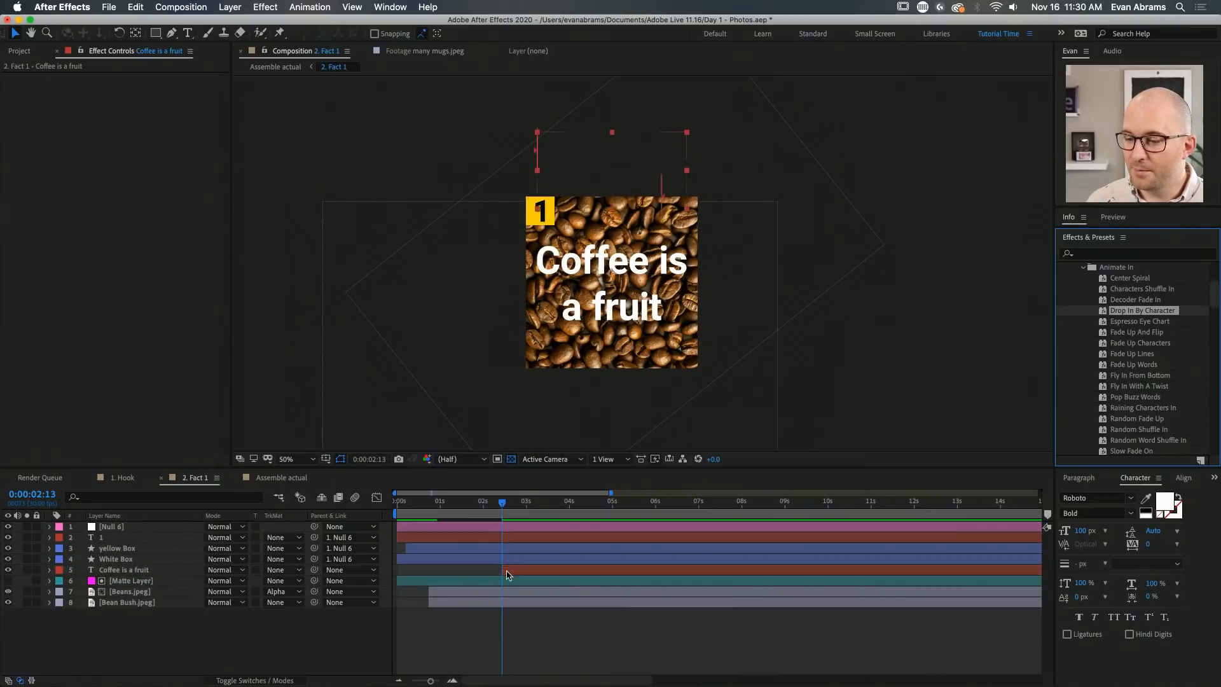
pyautogui.press('space')
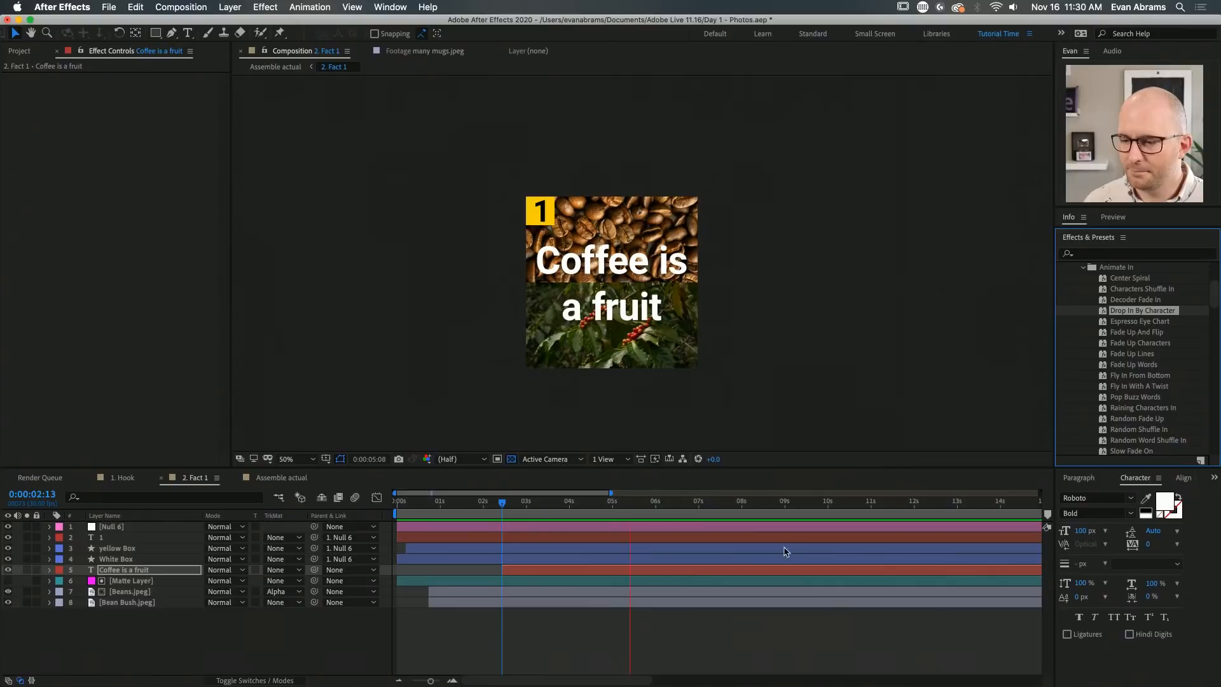
pyautogui.press('space')
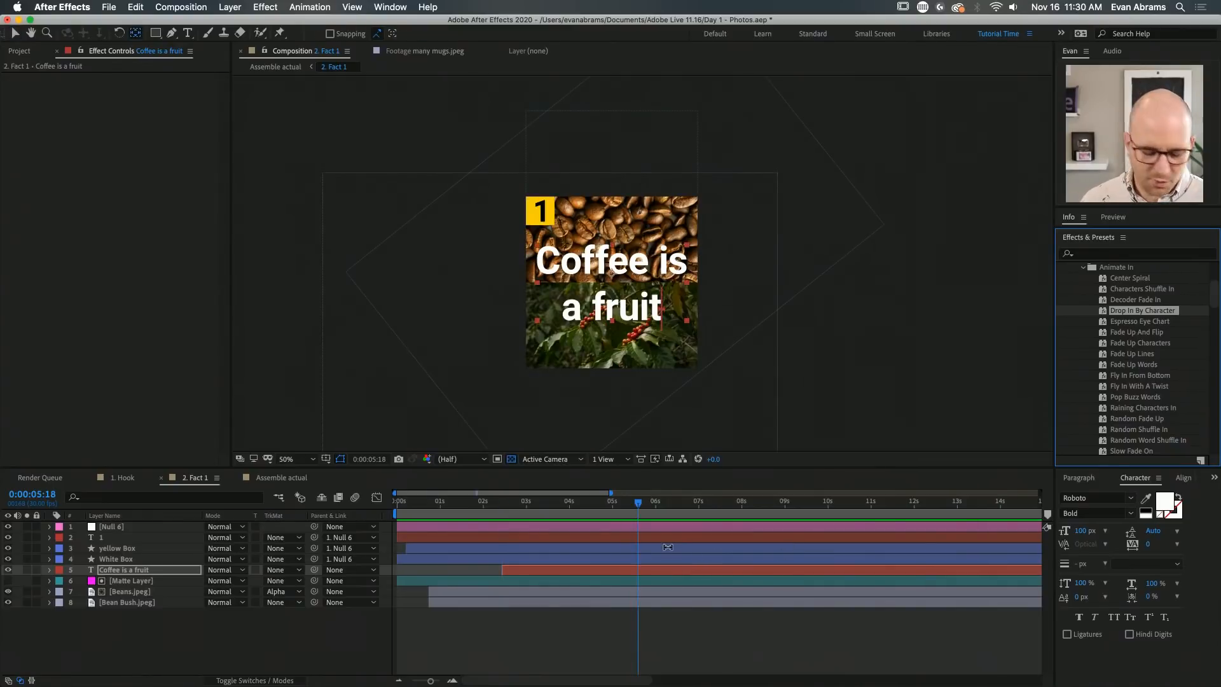
# Speed up the caption's drop-in by moving its last Range Selector Start keyframe to about 3.7 seconds, and preview it
pyautogui.click(620, 571)
pyautogui.press('u')
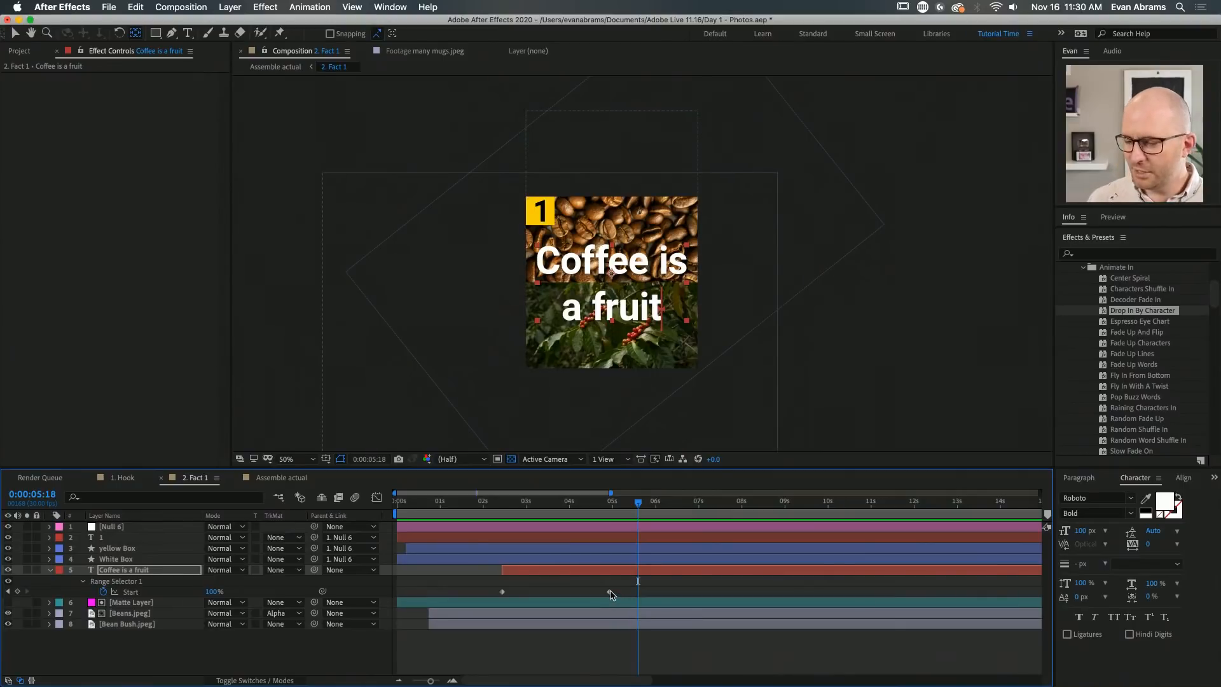
pyautogui.moveTo(608, 591); pyautogui.dragTo(554, 592)
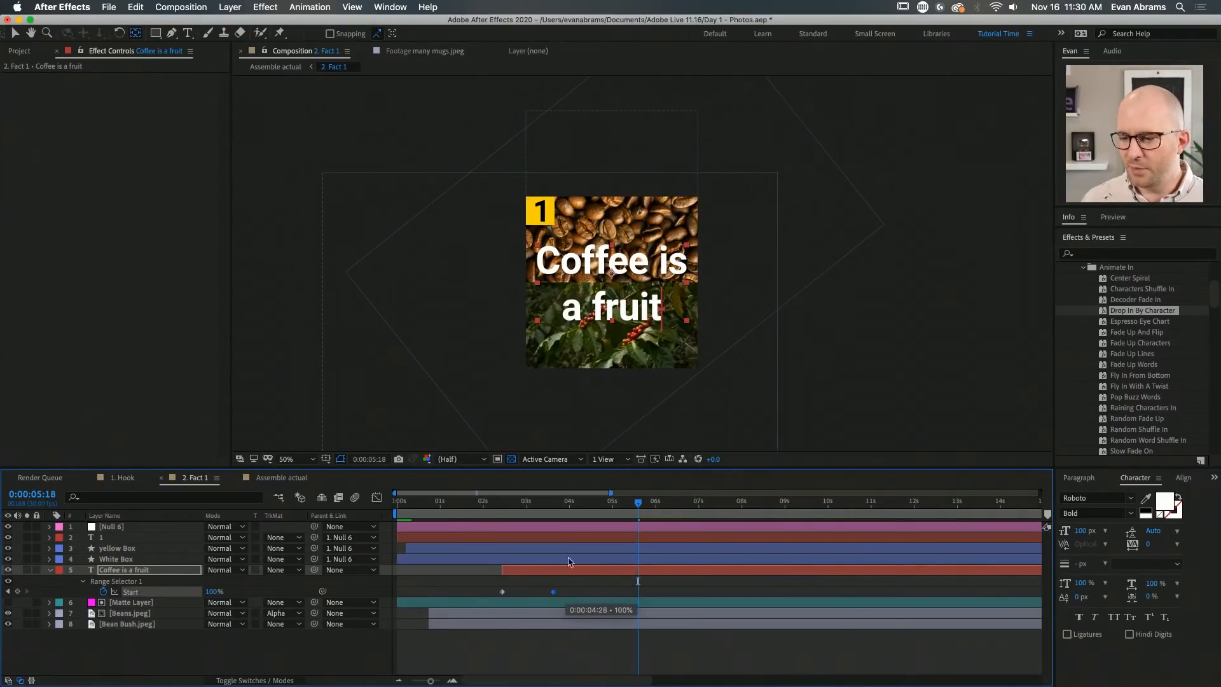
pyautogui.click(503, 506)
pyautogui.press('space')
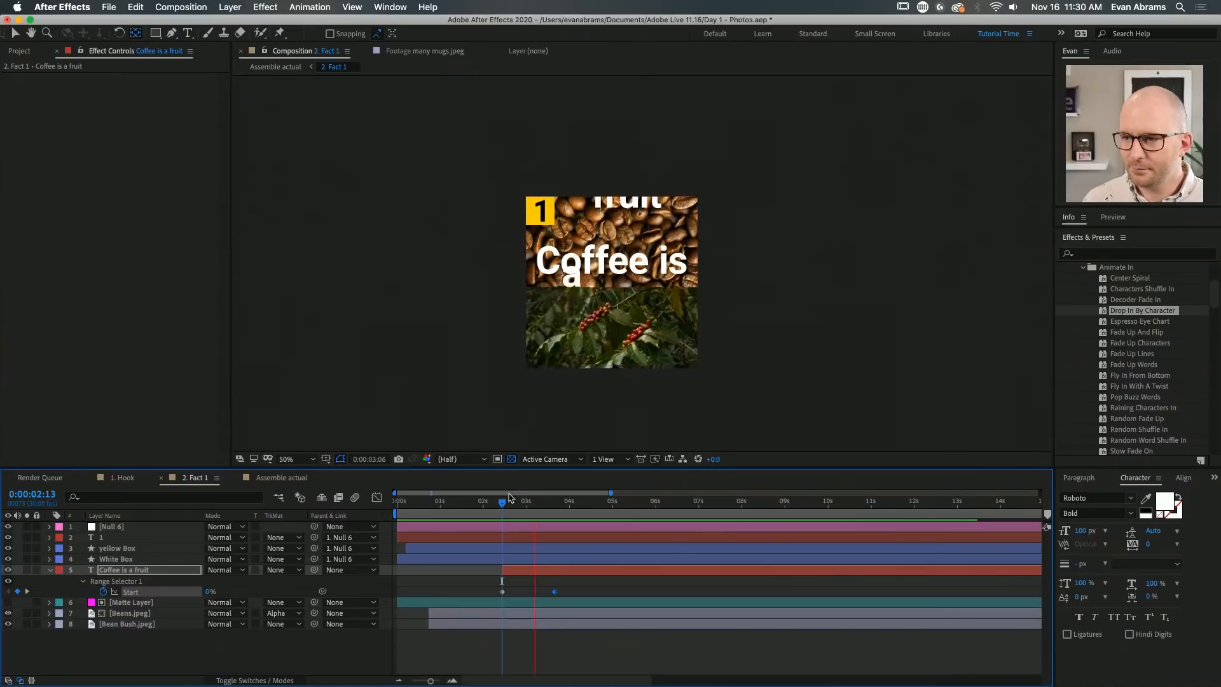
pyautogui.press('space')
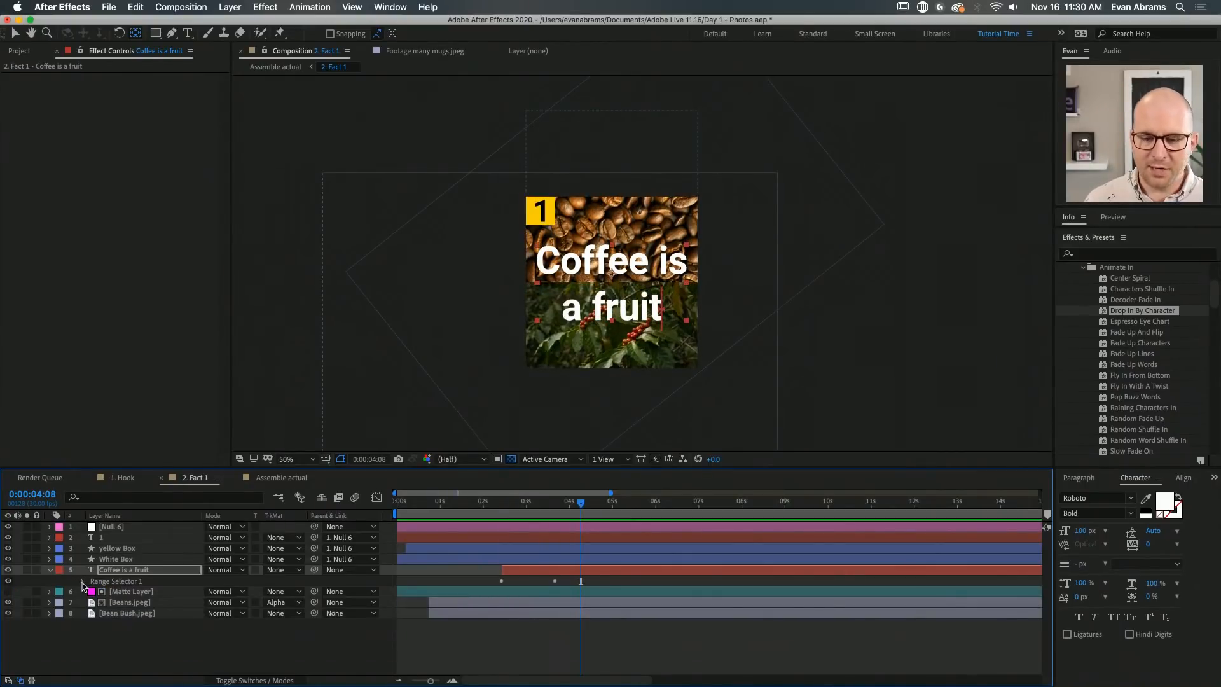
# Expand the "Coffee is a fruit" layer's Text properties down to the Animator 1 group
pyautogui.click(82, 581)
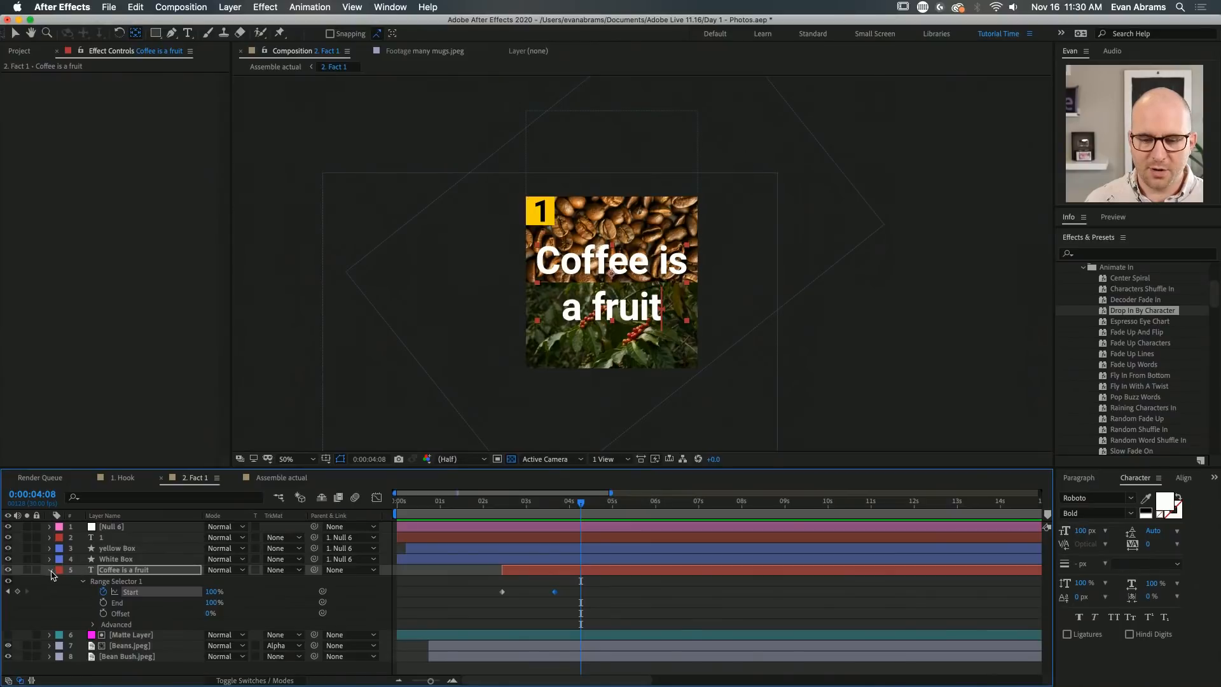
pyautogui.click(50, 569)
pyautogui.click(50, 570)
pyautogui.click(72, 595)
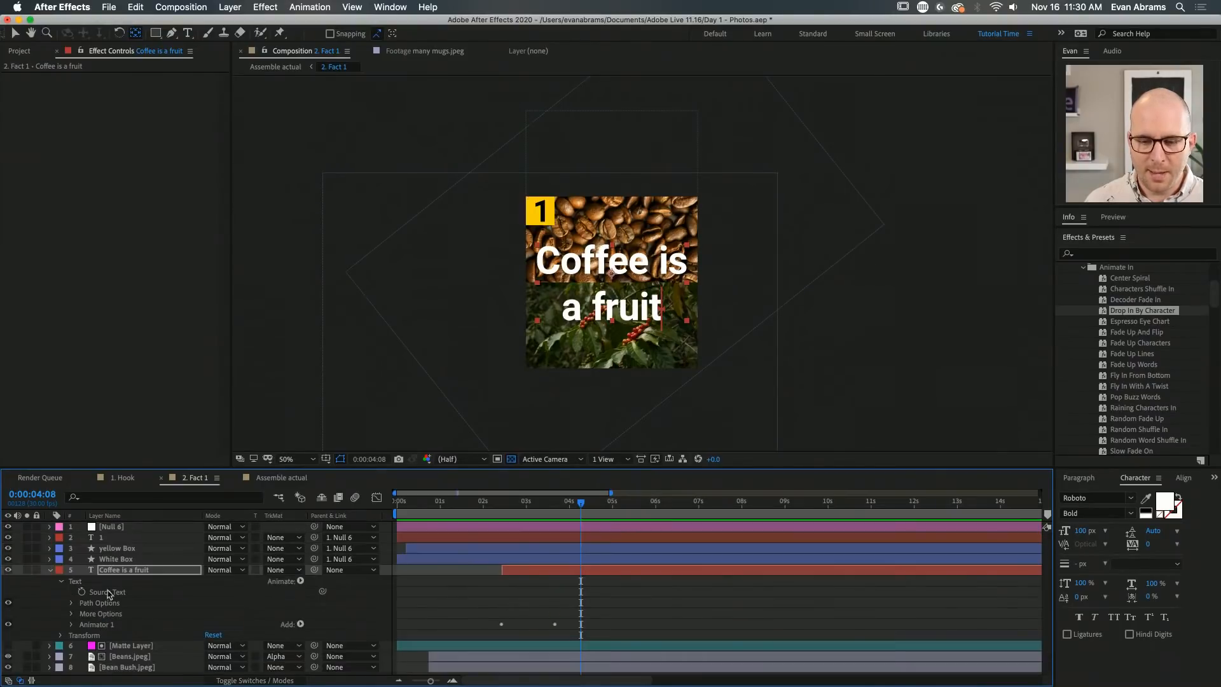
# Enlarge the timeline area and expand Animator 1 of the "Coffee is a fruit" text layer to show its range selector and Position
pyautogui.moveTo(181, 468); pyautogui.dragTo(173, 385)
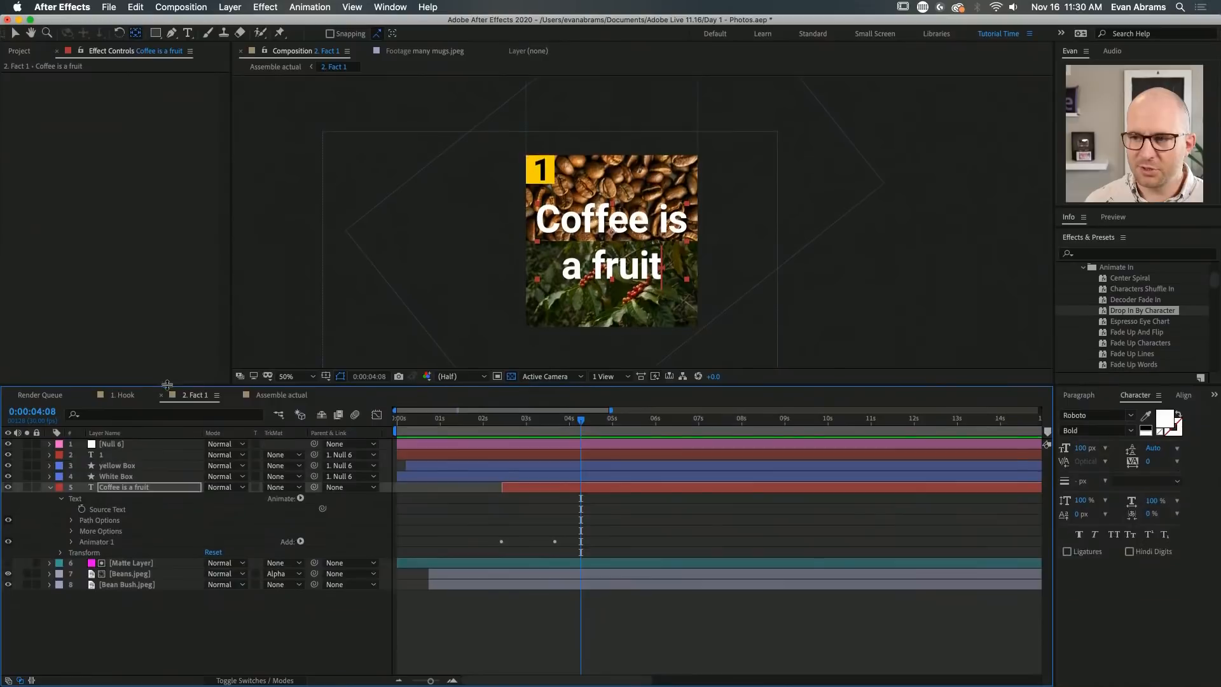
pyautogui.moveTo(666, 300); pyautogui.dragTo(676, 278)
pyautogui.press('v')
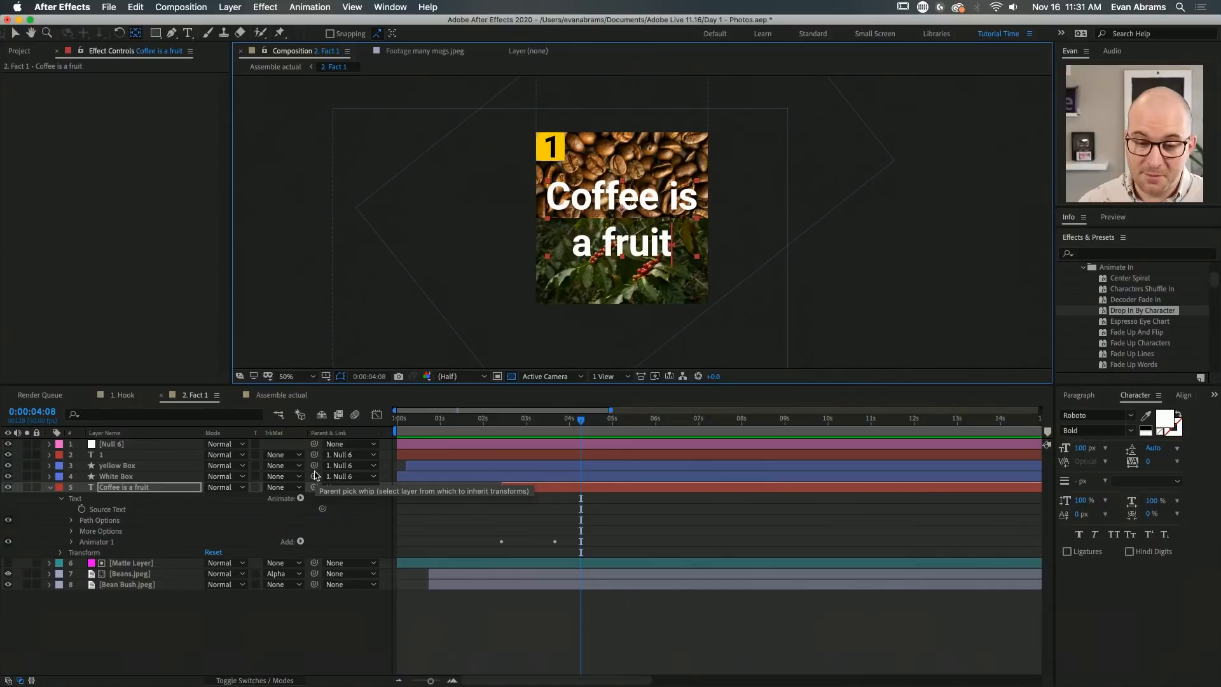
pyautogui.click(73, 534)
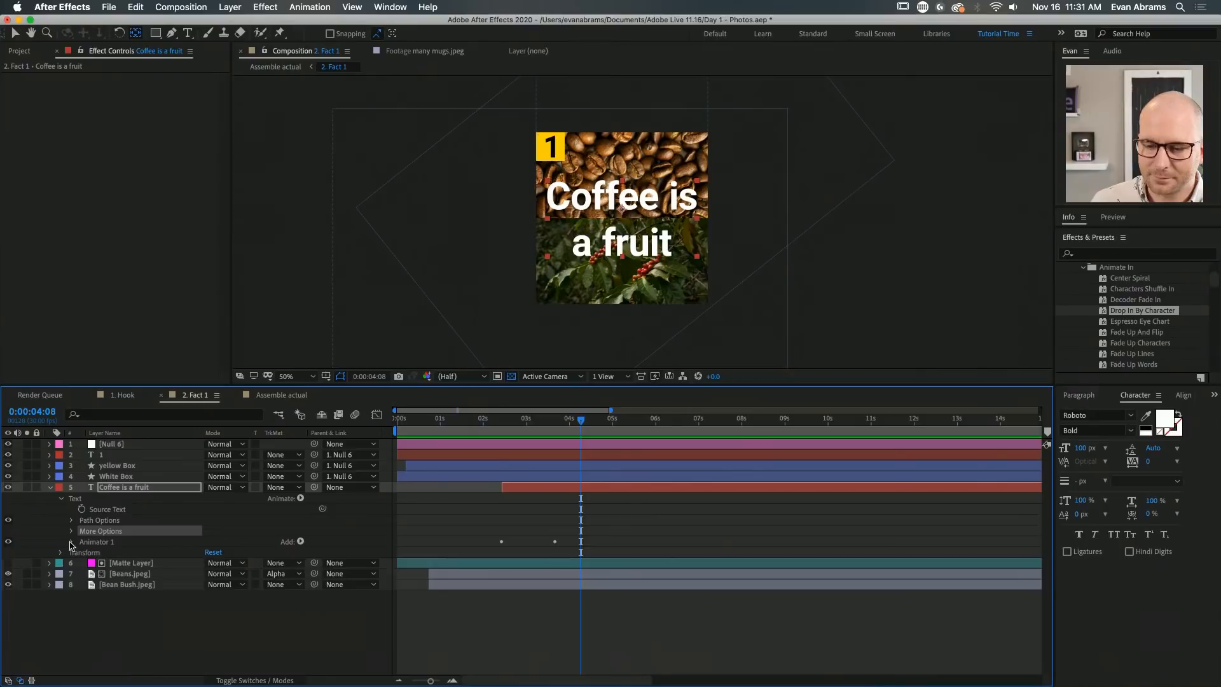
pyautogui.click(71, 542)
pyautogui.click(106, 542)
pyautogui.click(124, 607)
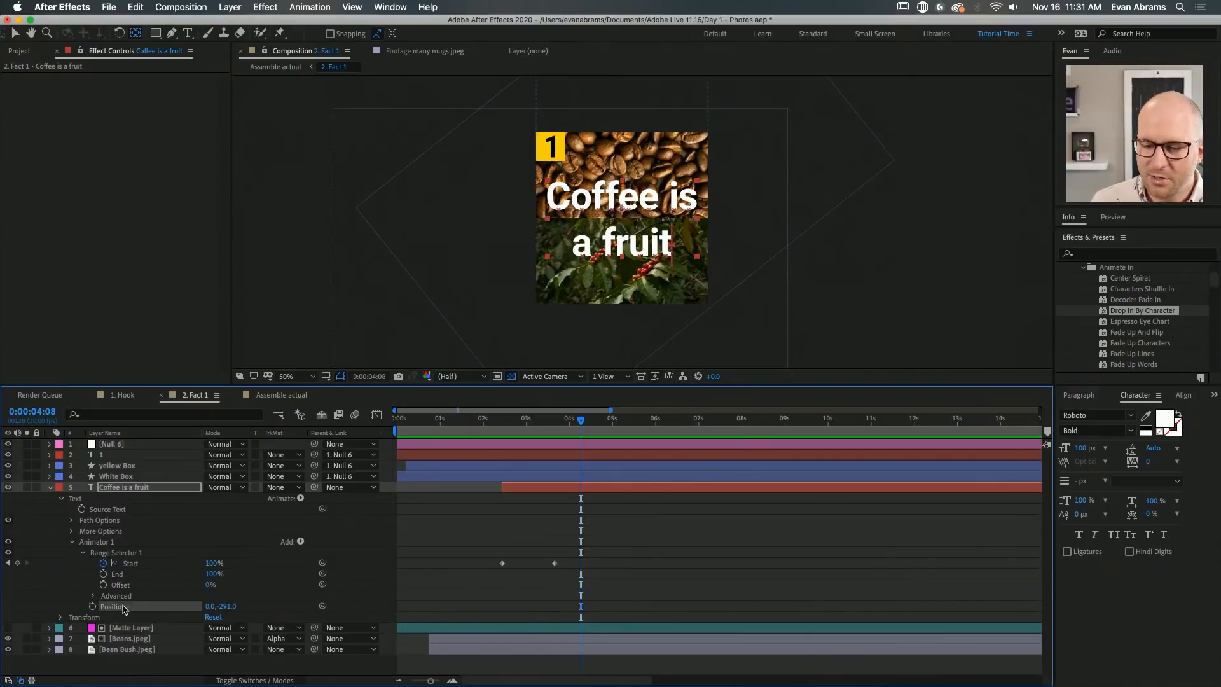
# Set Animator 1's Position to 429, 0 so the characters fly in horizontally, and preview the animation
pyautogui.moveTo(530, 431)
pyautogui.mouseDown()
pyautogui.moveTo(509, 434)
pyautogui.moveTo(521, 435)
pyautogui.mouseUp()
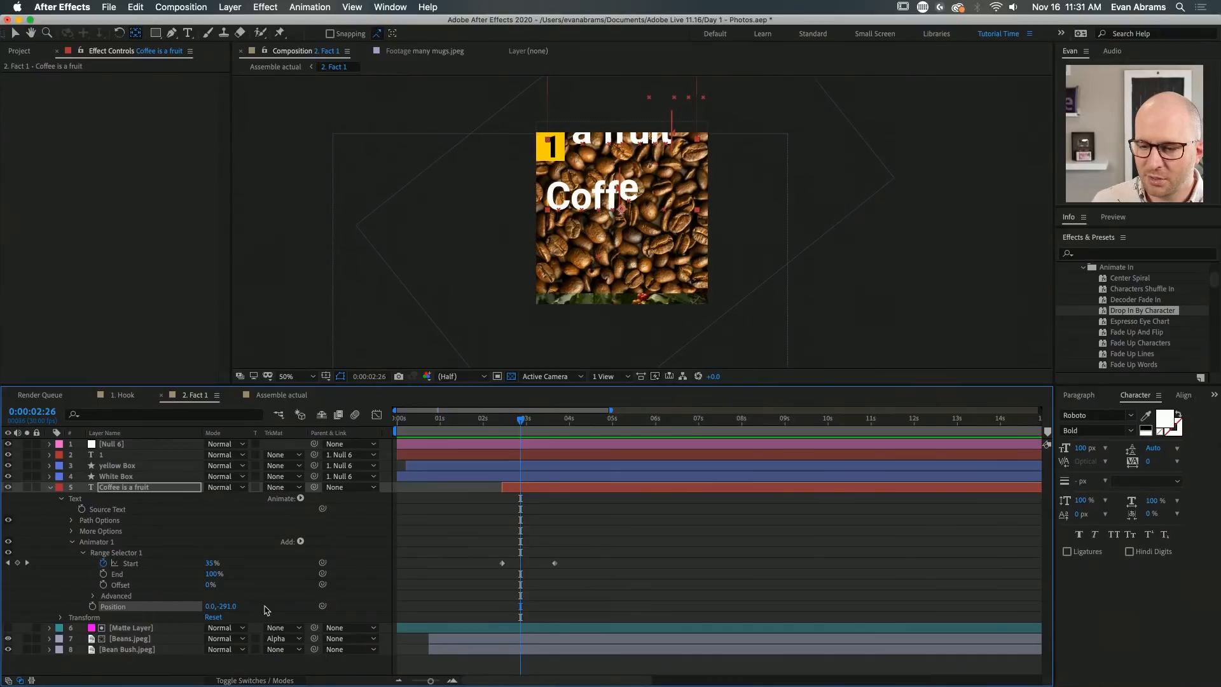
pyautogui.click(226, 606)
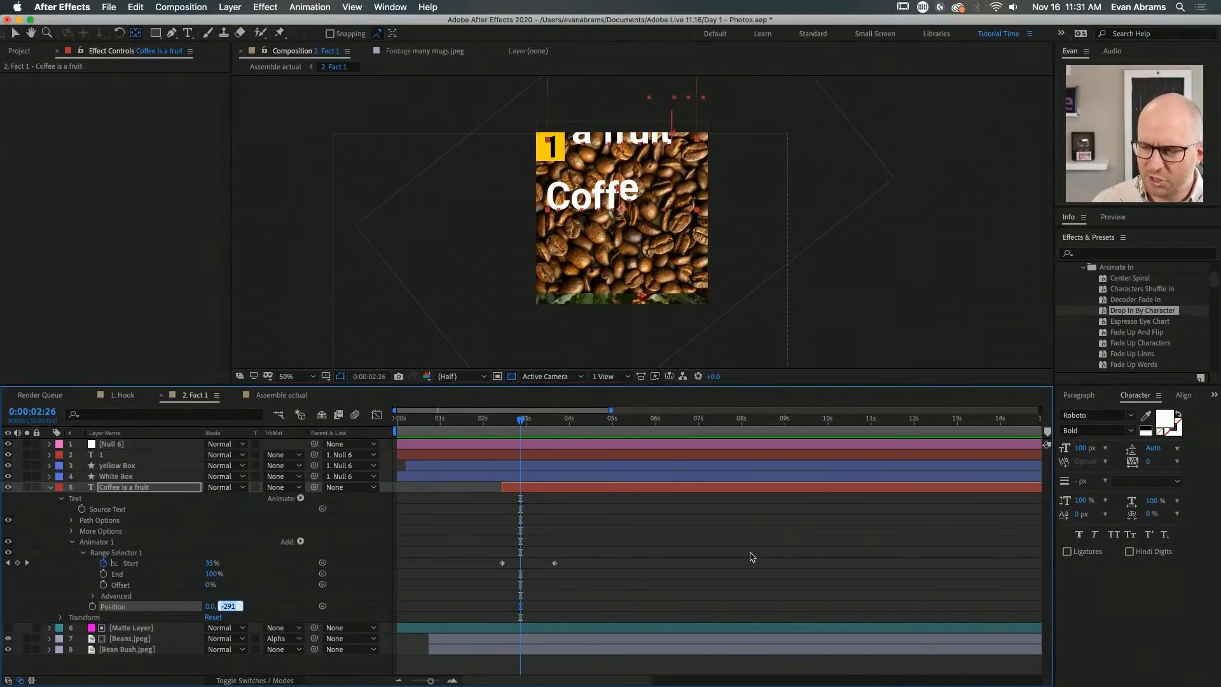
pyautogui.write('0')
pyautogui.press('Return')
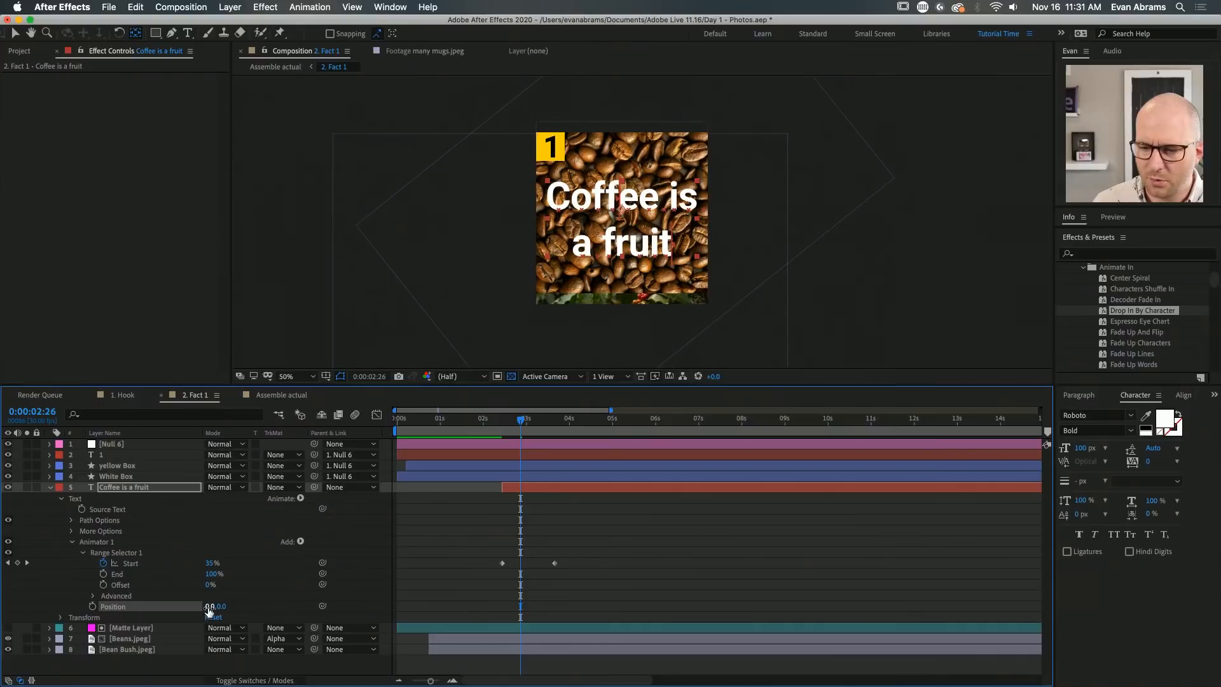
pyautogui.moveTo(209, 610); pyautogui.dragTo(555, 436)
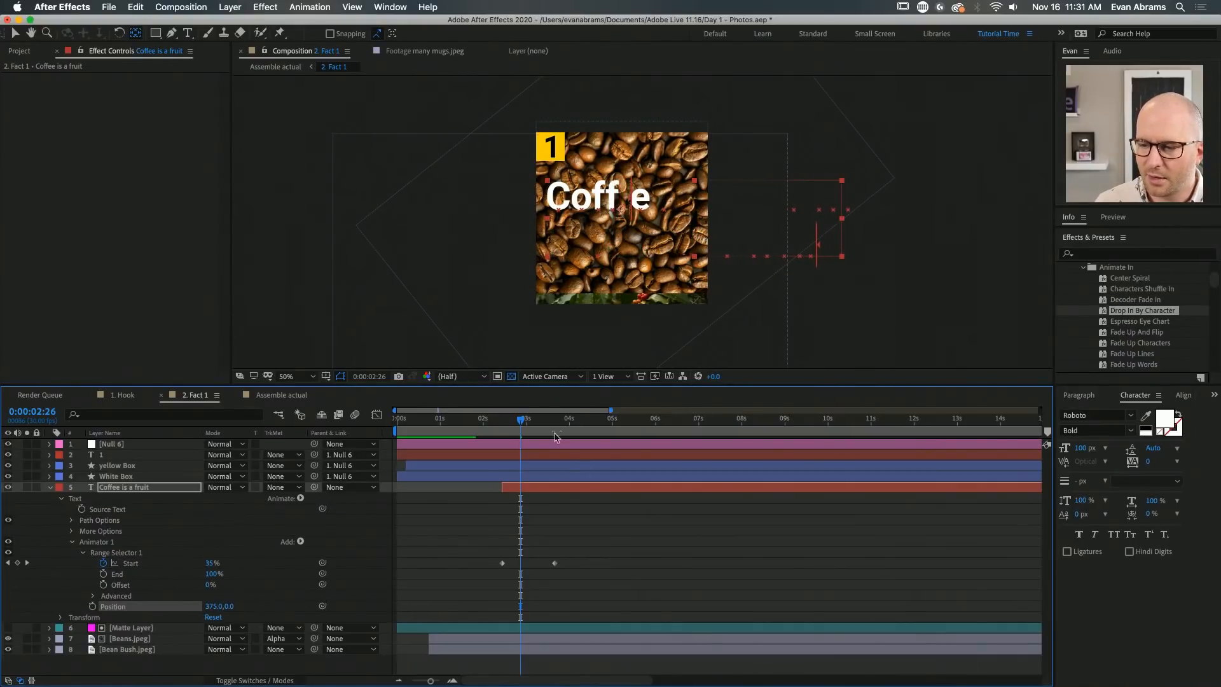
pyautogui.click(502, 434)
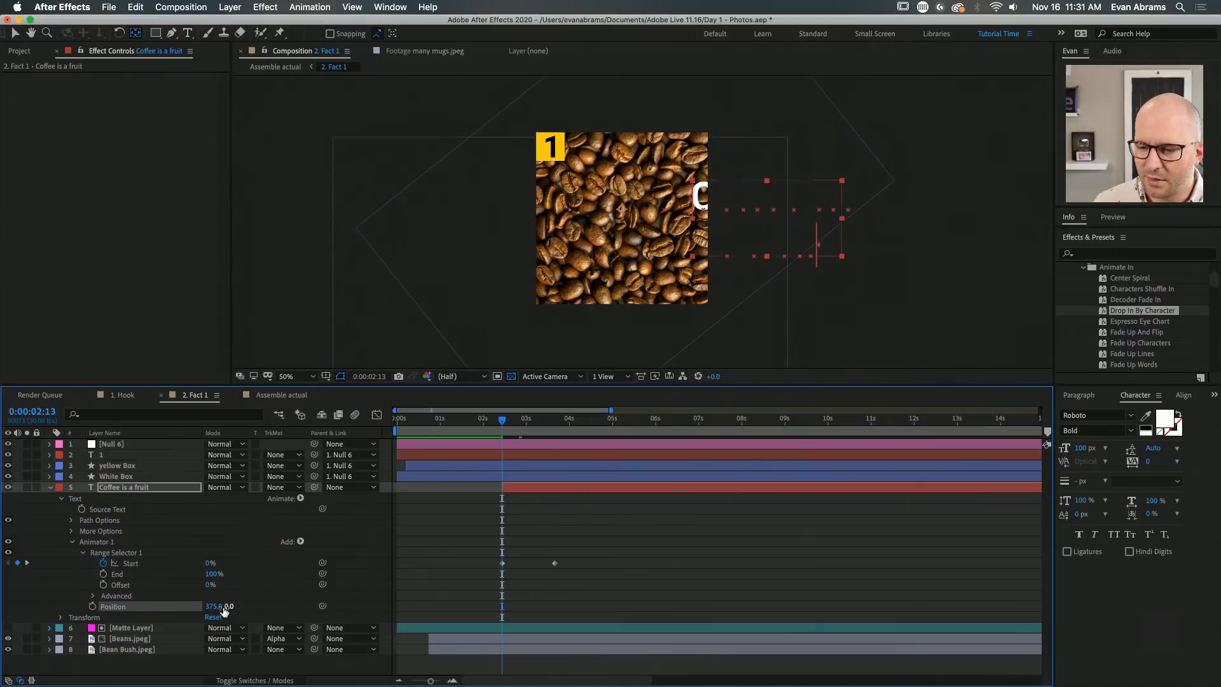
pyautogui.moveTo(214, 608); pyautogui.dragTo(248, 608)
pyautogui.press('space')
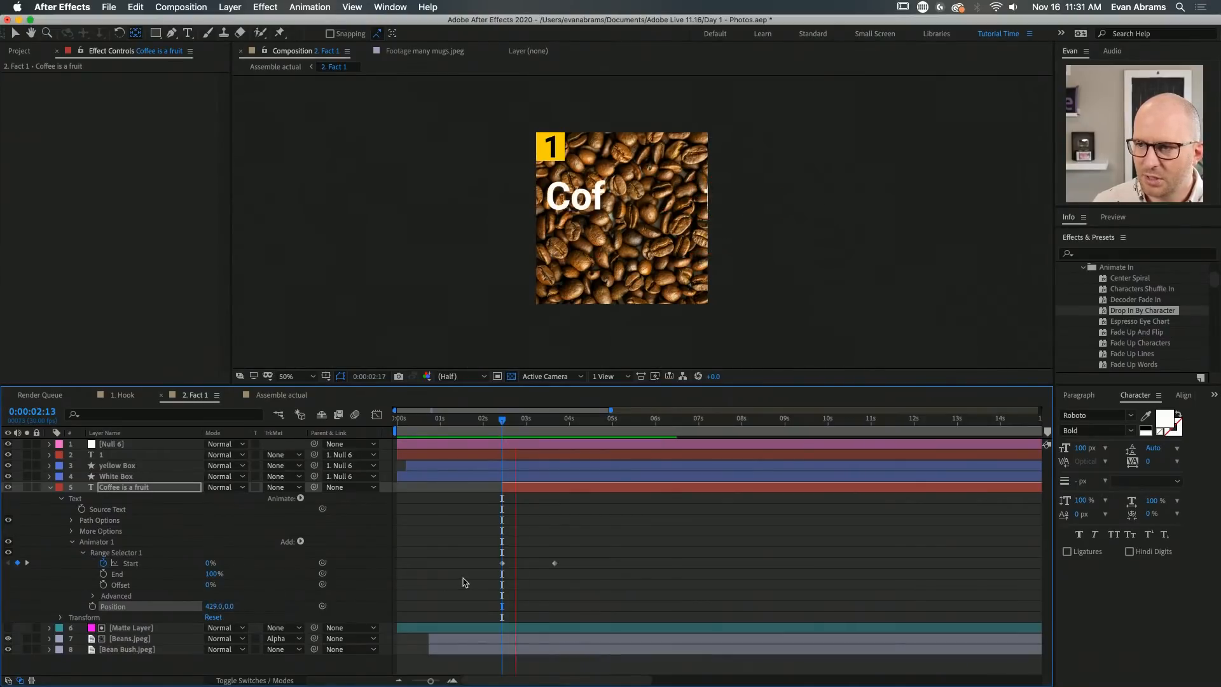
pyautogui.press('space')
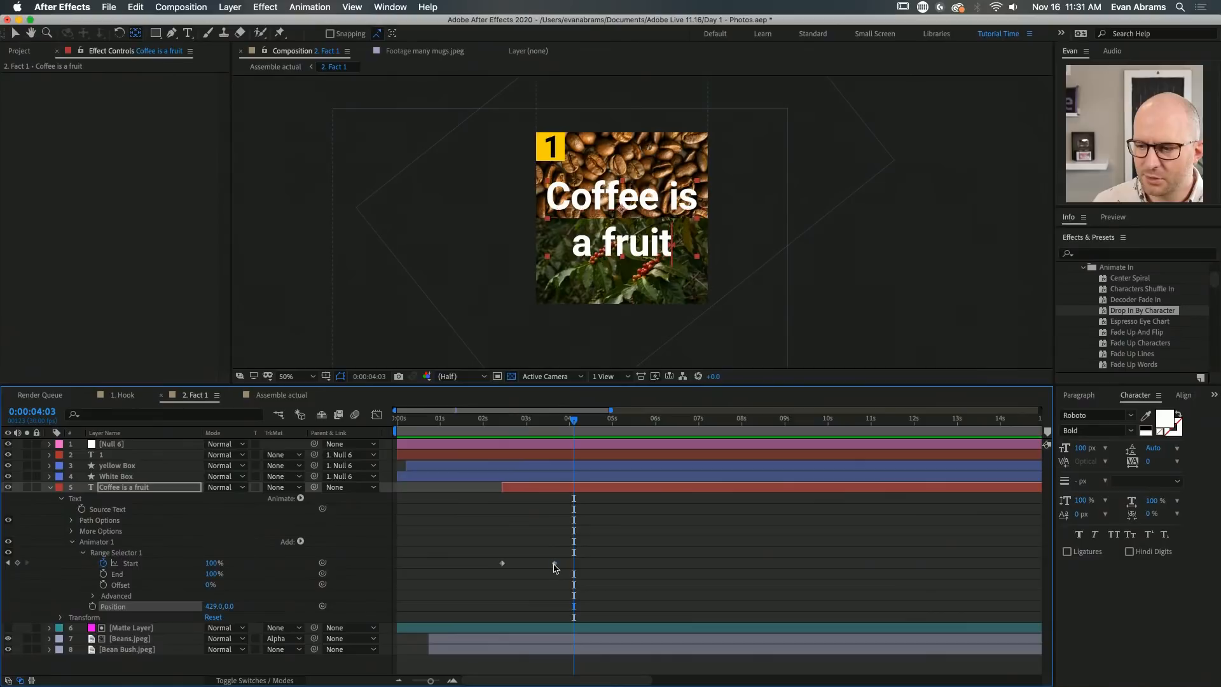
# Speed up the character animation by moving the last Start keyframe to about 3.5 seconds, and preview it
pyautogui.moveTo(553, 563); pyautogui.dragTo(545, 563)
pyautogui.click(502, 434)
pyautogui.press('space')
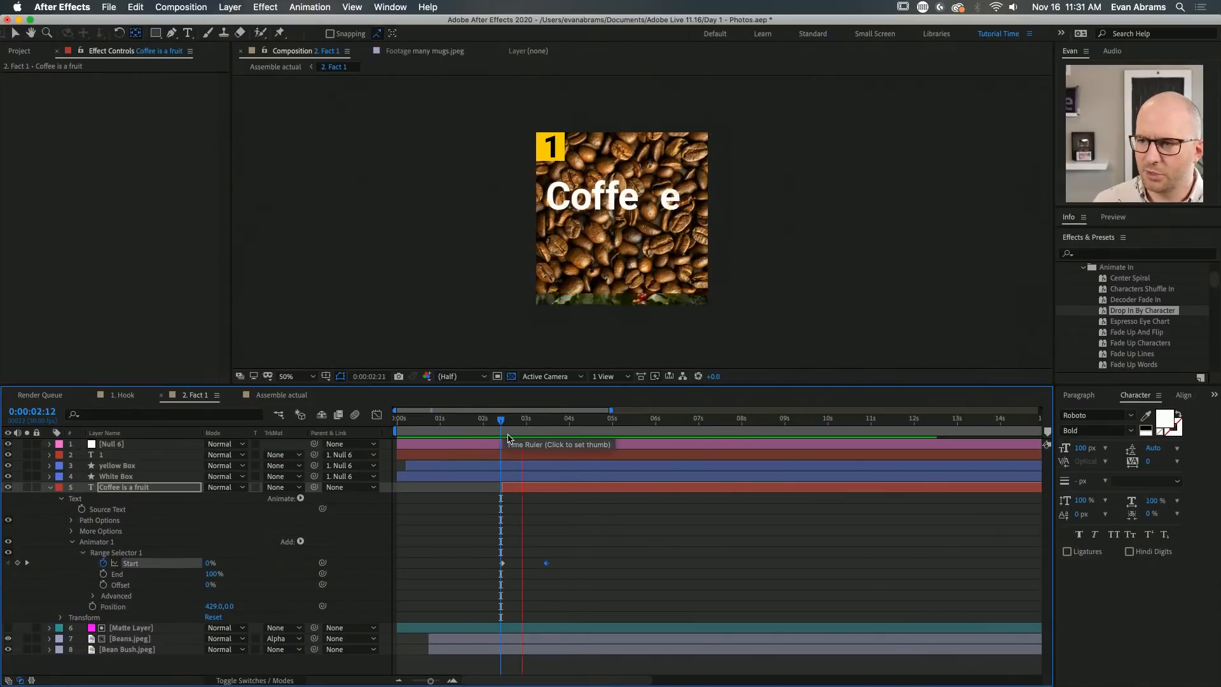
pyautogui.press('space')
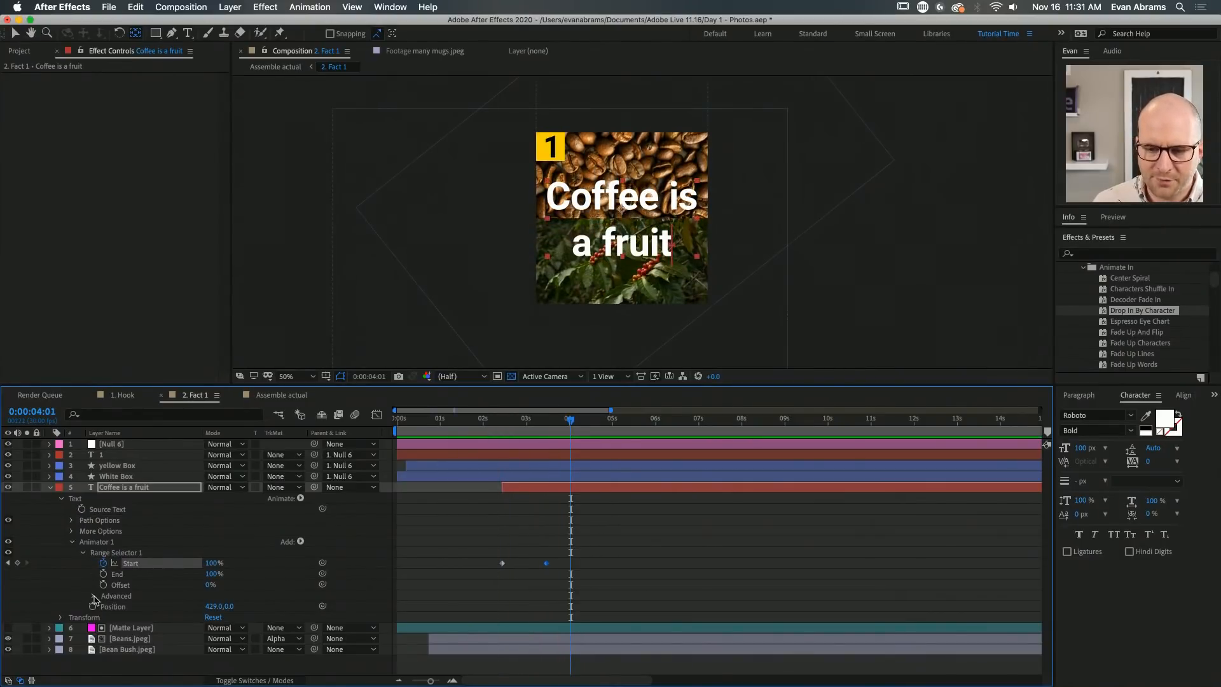
# Set Range Selector 1's advanced Based On option to Words and preview the text animation
pyautogui.click(94, 597)
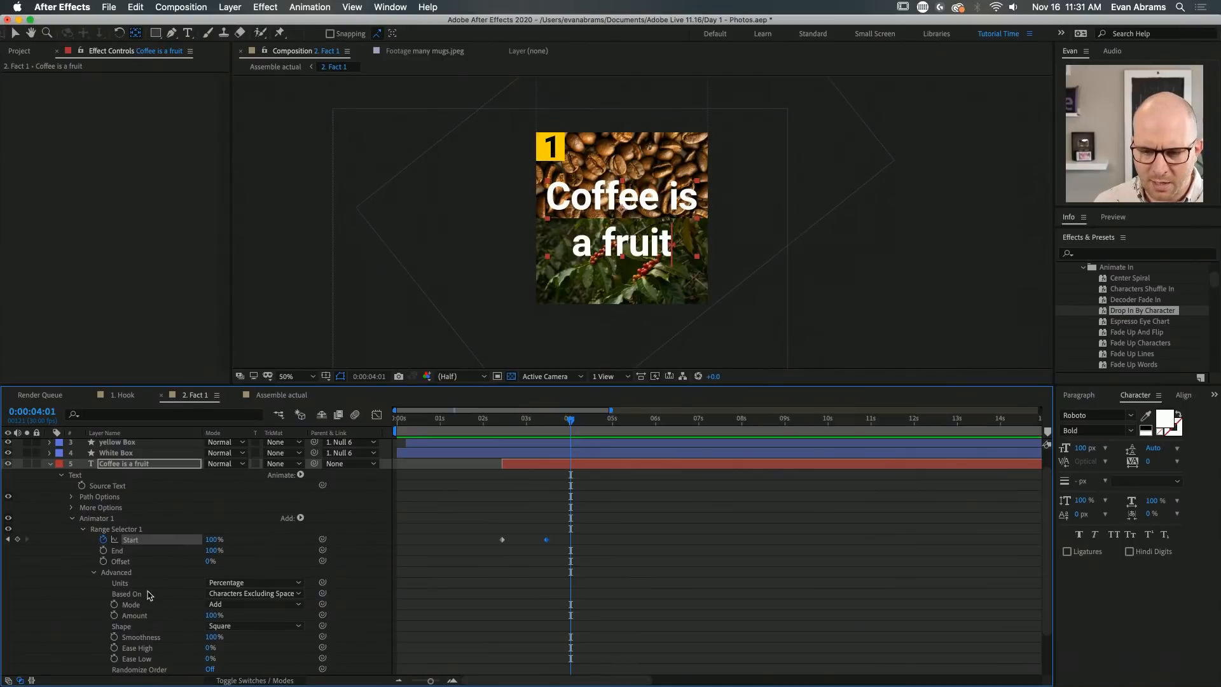
pyautogui.click(222, 595)
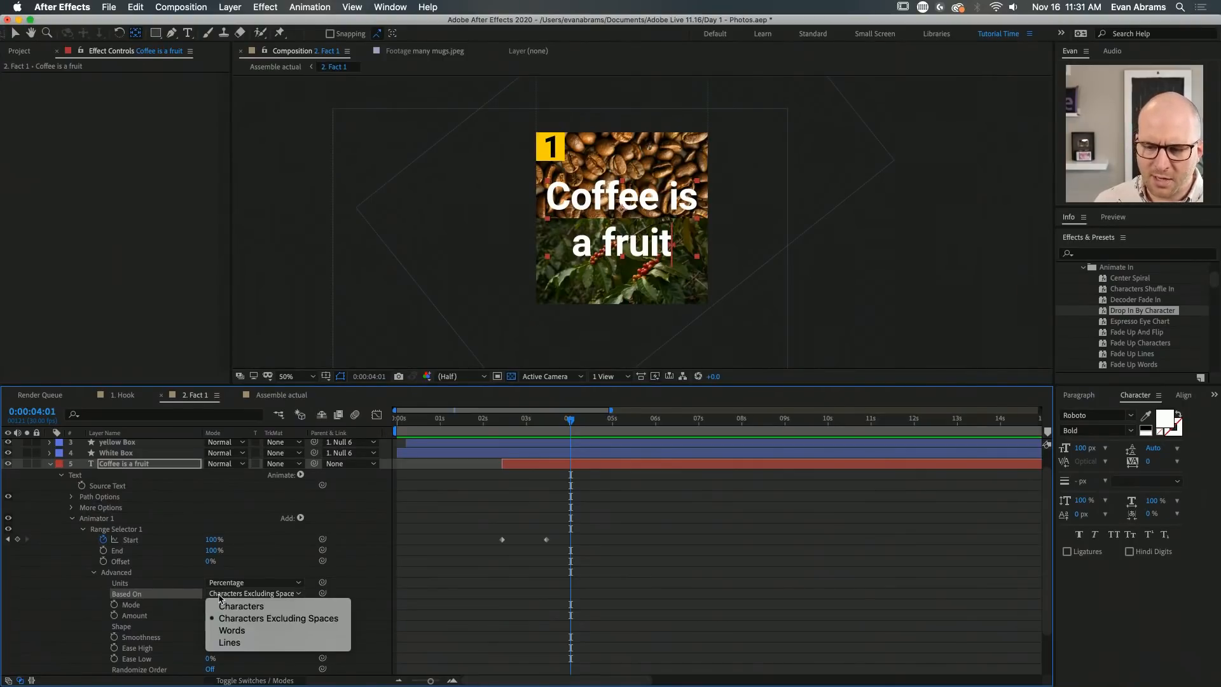
pyautogui.click(231, 631)
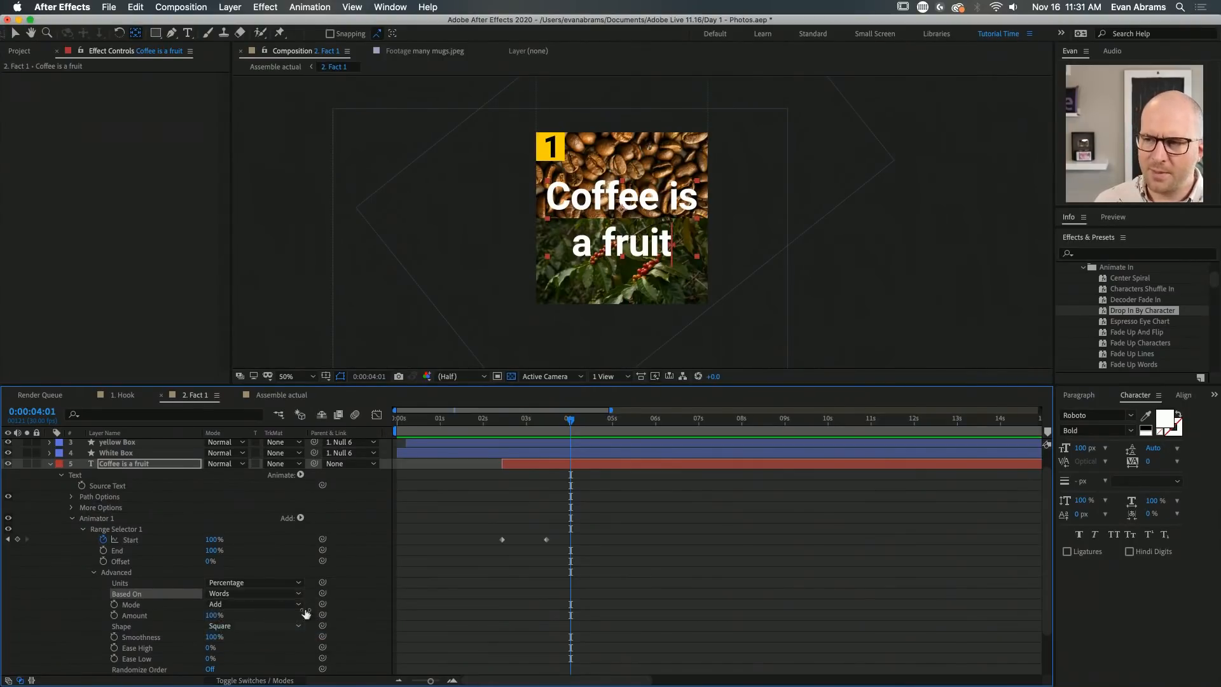
pyautogui.click(501, 428)
pyautogui.press('space')
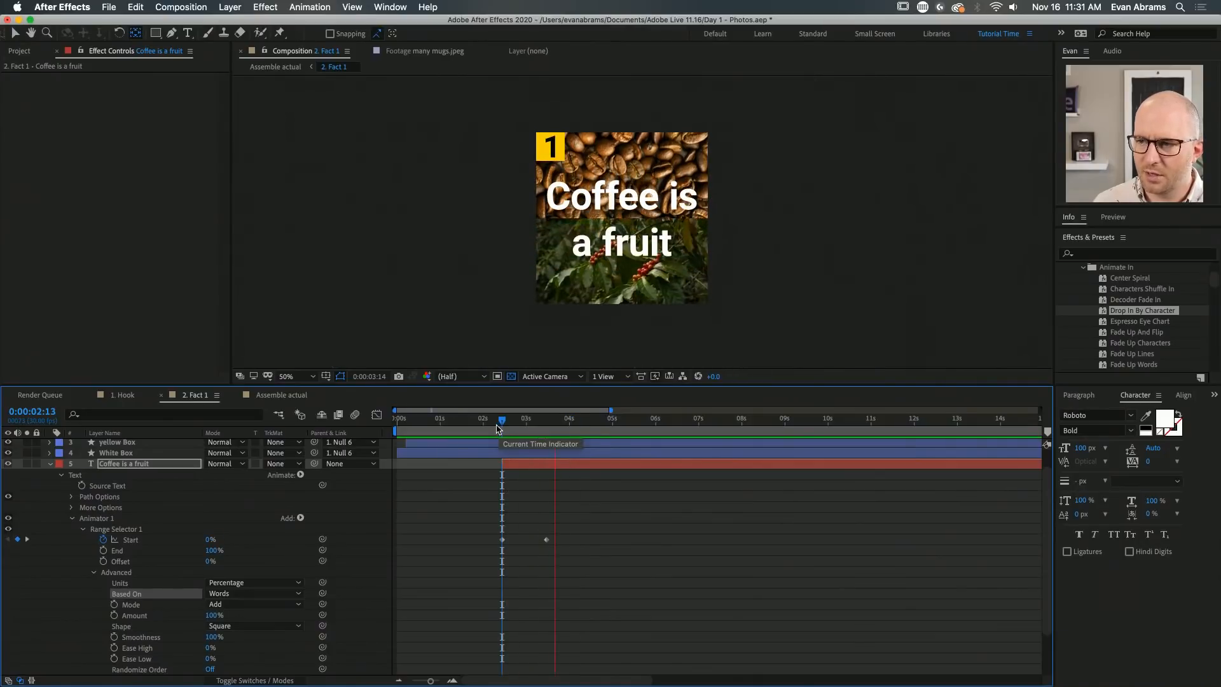
pyautogui.press('space')
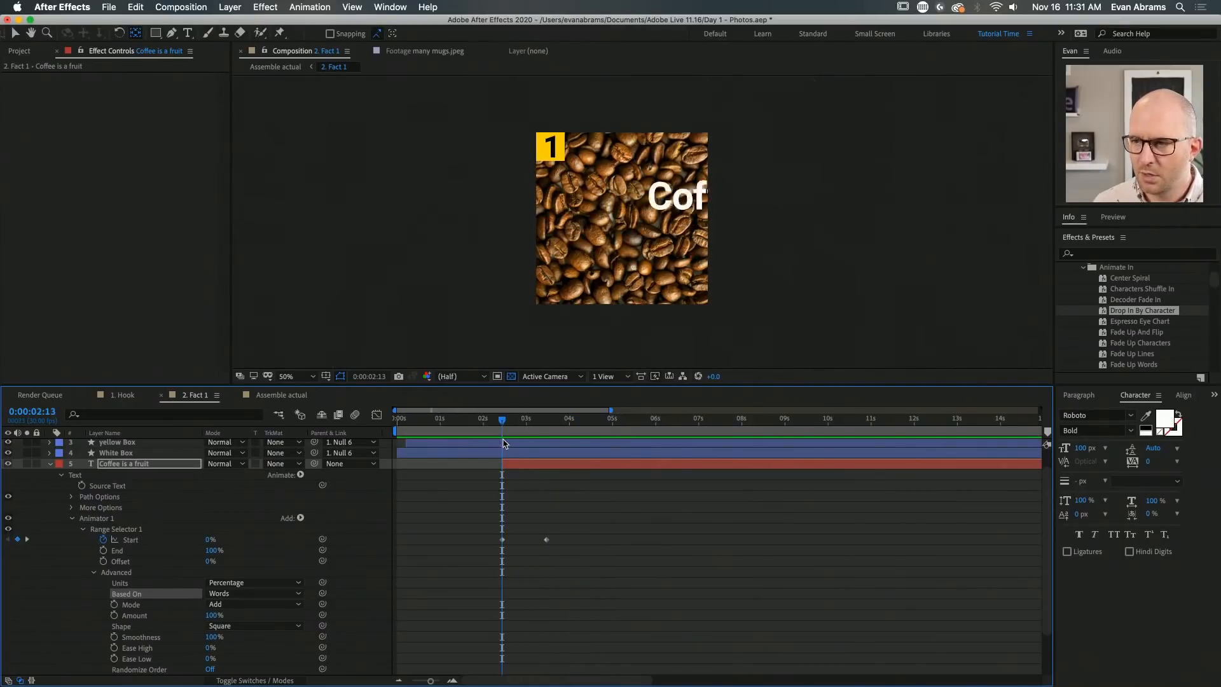
# Move the last Start keyframe of the text animation to about 3 seconds and play it back
pyautogui.press('space')
pyautogui.moveTo(546, 539); pyautogui.dragTo(525, 540)
pyautogui.press('space')
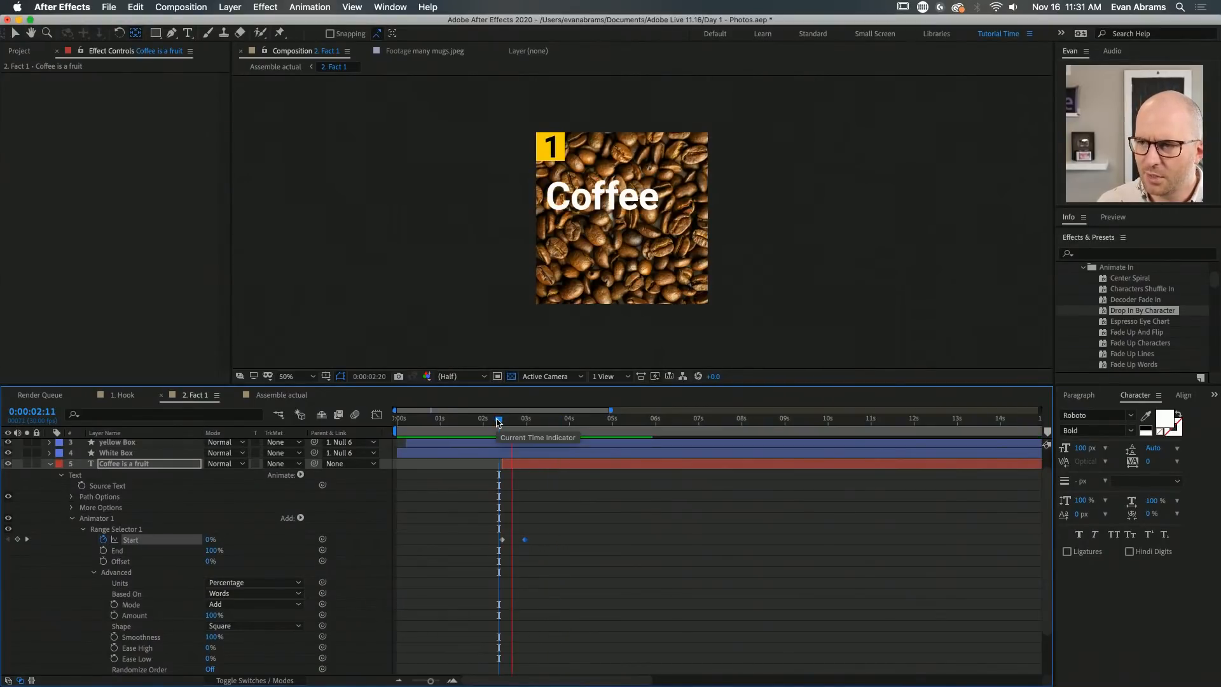
# Shift the "Coffee is a fruit" layer earlier so it starts at about 0:00:01:05, and preview the result
pyautogui.click(478, 421)
pyautogui.moveTo(478, 421); pyautogui.dragTo(476, 422)
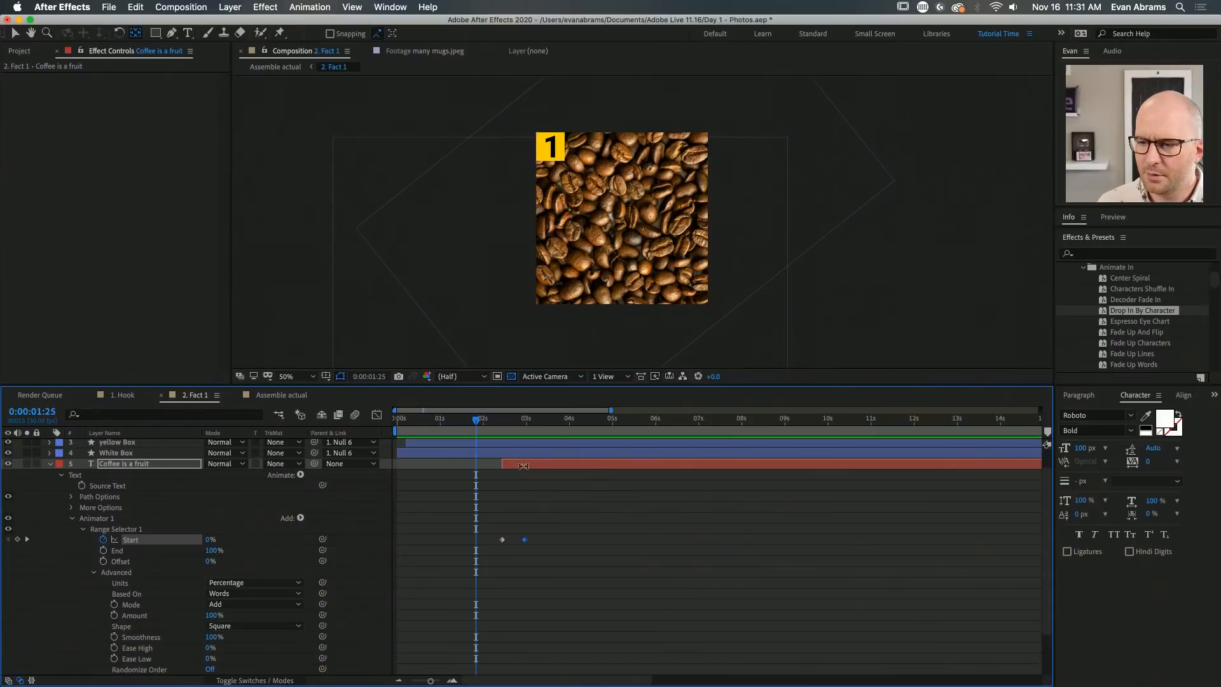
pyautogui.moveTo(515, 463); pyautogui.dragTo(468, 469)
pyautogui.click(455, 421)
pyautogui.press('space')
pyautogui.press('space')
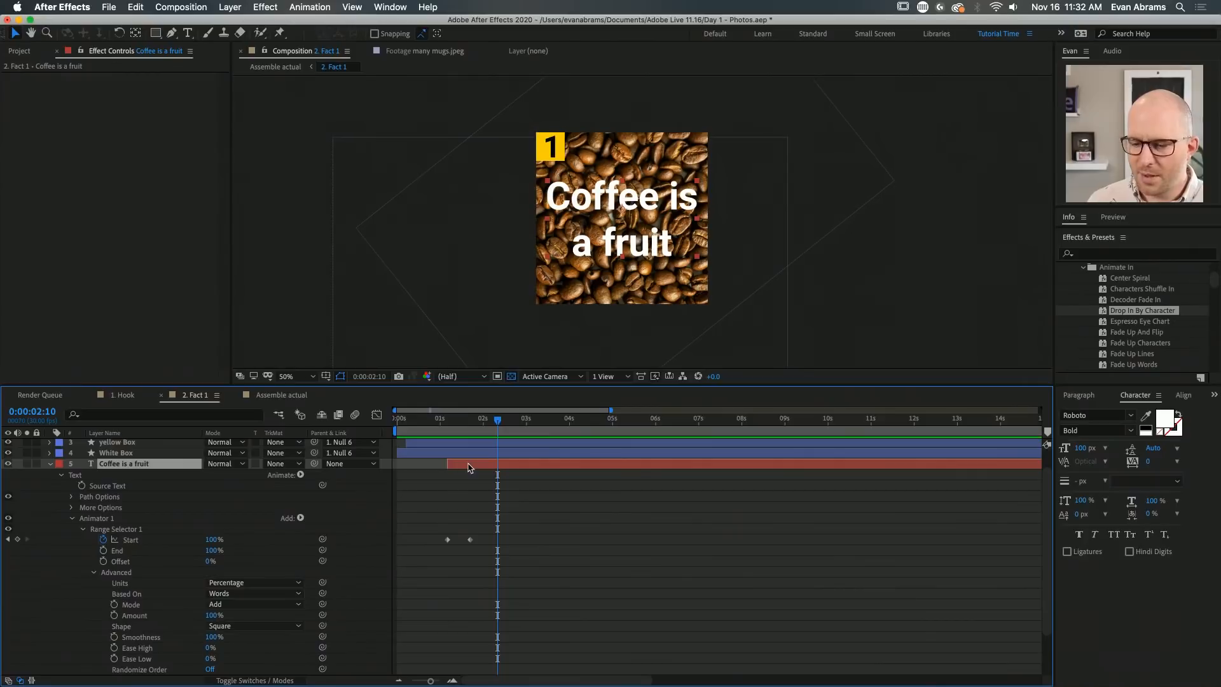
pyautogui.press('space')
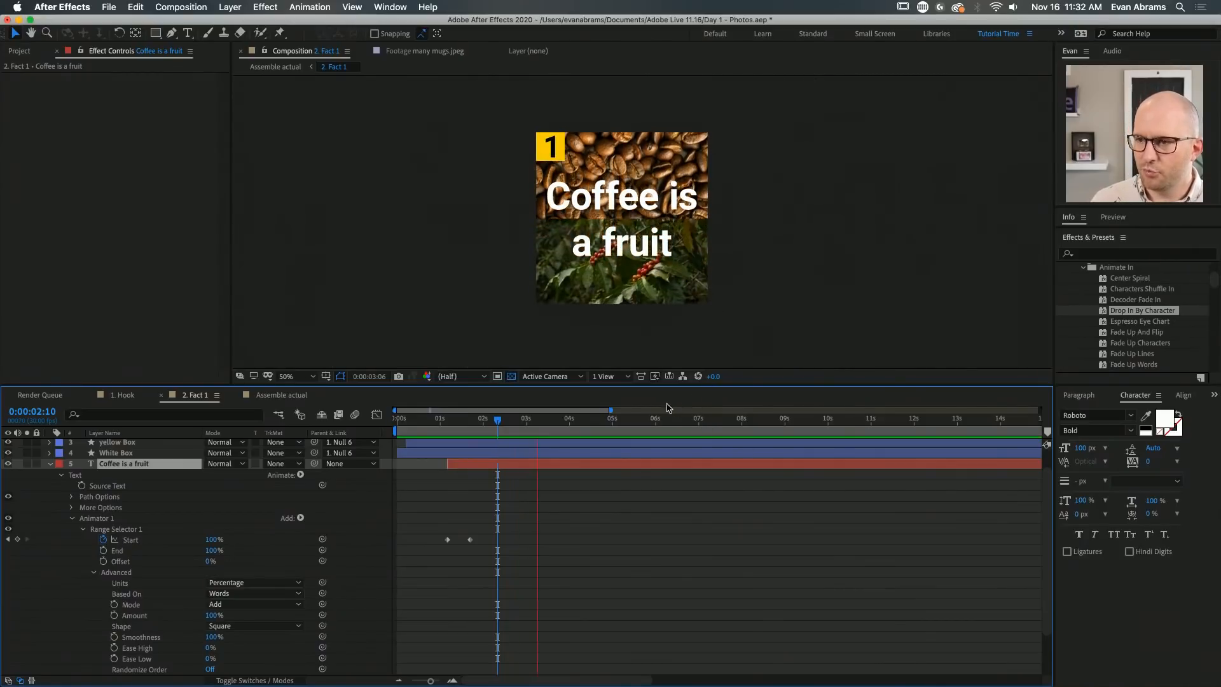
pyautogui.press('space')
# Lengthen the word animation by moving the last Start keyframe to 0:00:02:01, and preview it
pyautogui.moveTo(470, 540); pyautogui.dragTo(484, 539)
pyautogui.click(445, 421)
pyautogui.press('space')
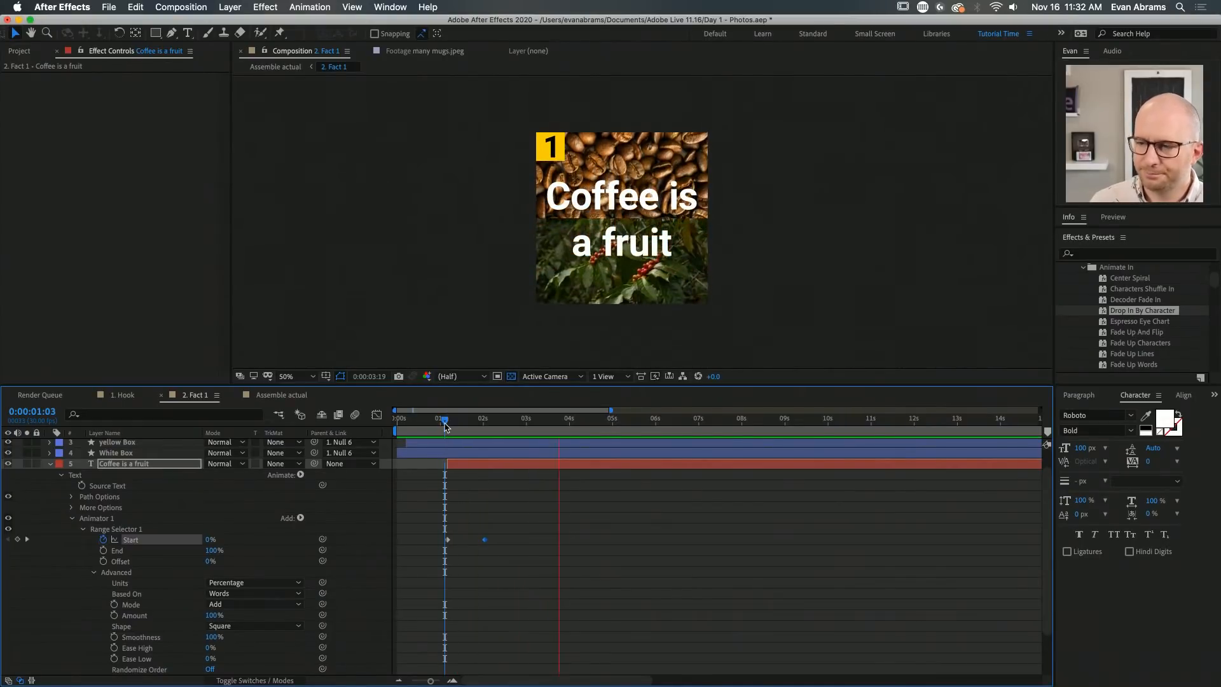
pyautogui.press('space')
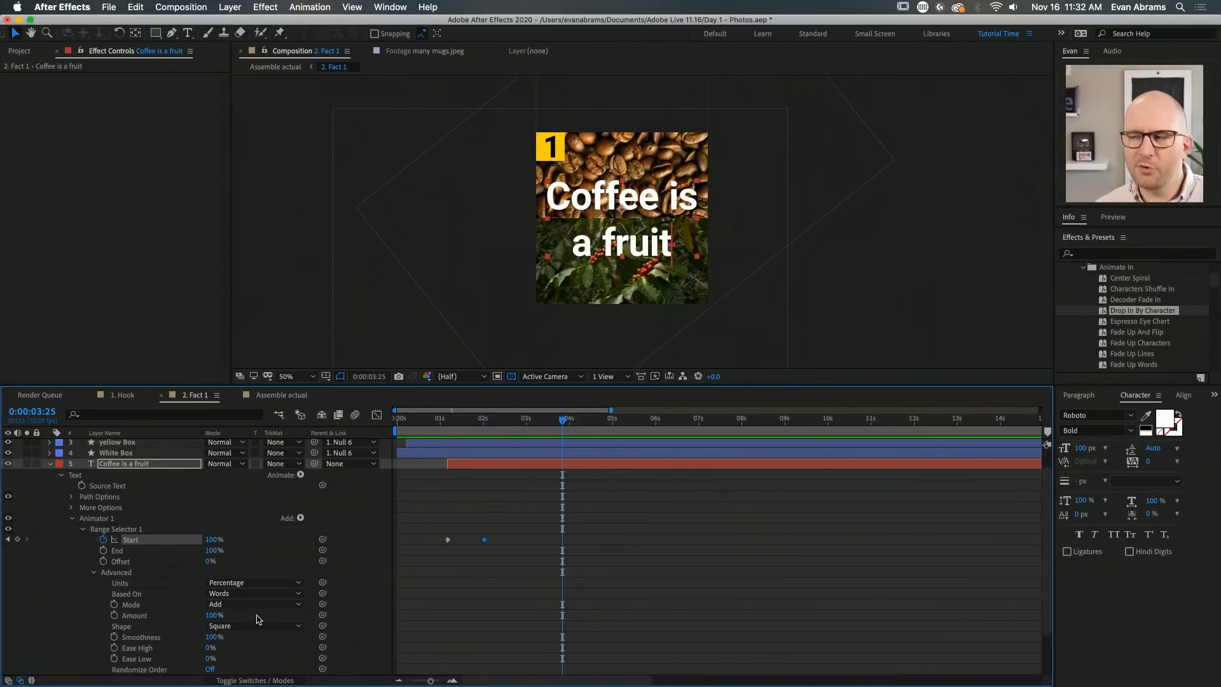
# Set Range Selector 1's Ease Low to 100% and replay the word animation to check the easing
pyautogui.click(139, 647)
pyautogui.keyDown('shift'); pyautogui.click(152, 658); pyautogui.keyUp('shift')
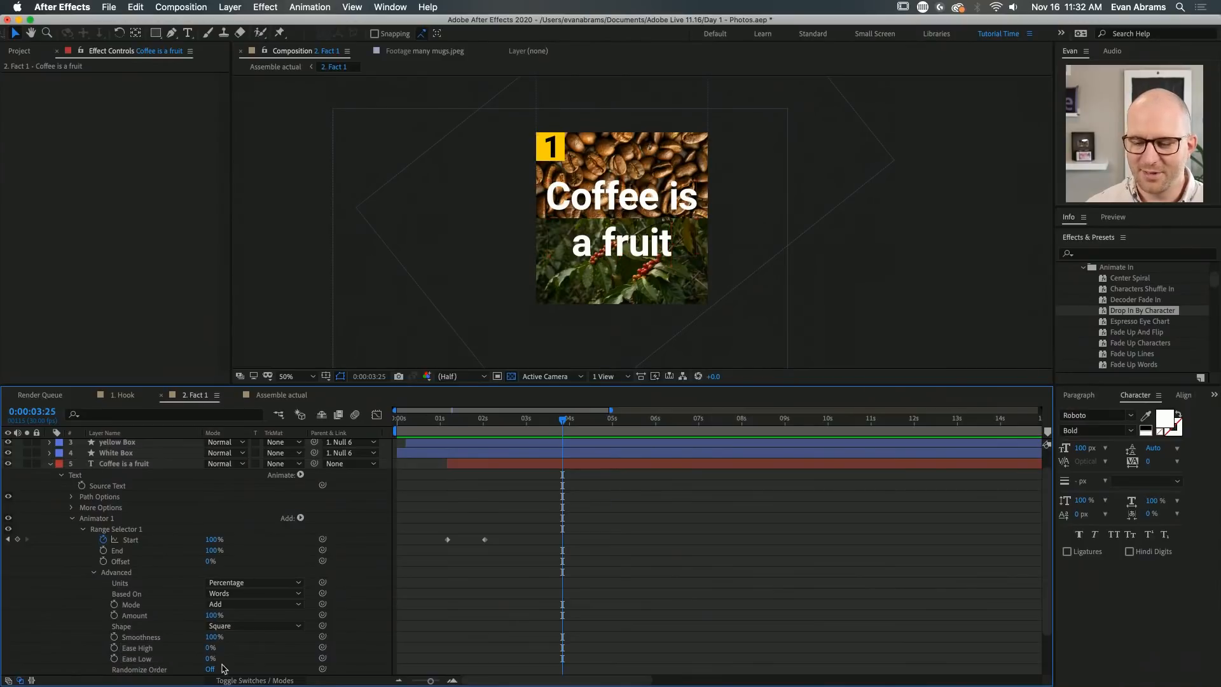
pyautogui.moveTo(211, 659); pyautogui.dragTo(302, 656)
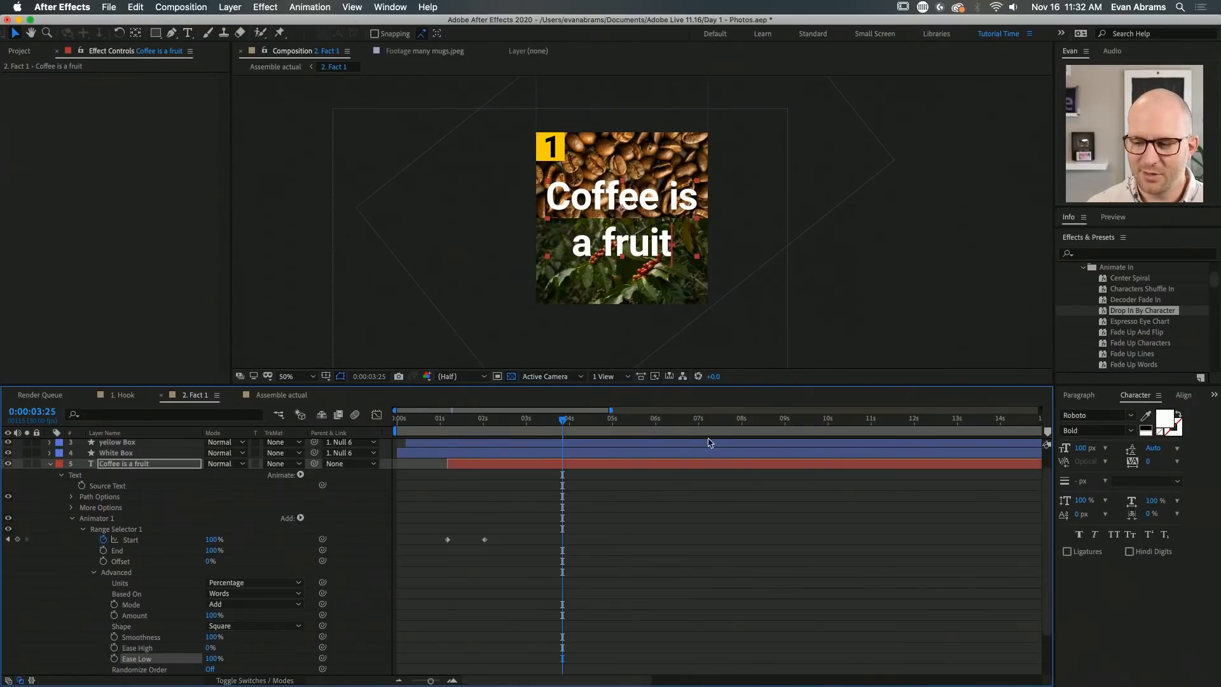
pyautogui.click(447, 420)
pyautogui.press('space')
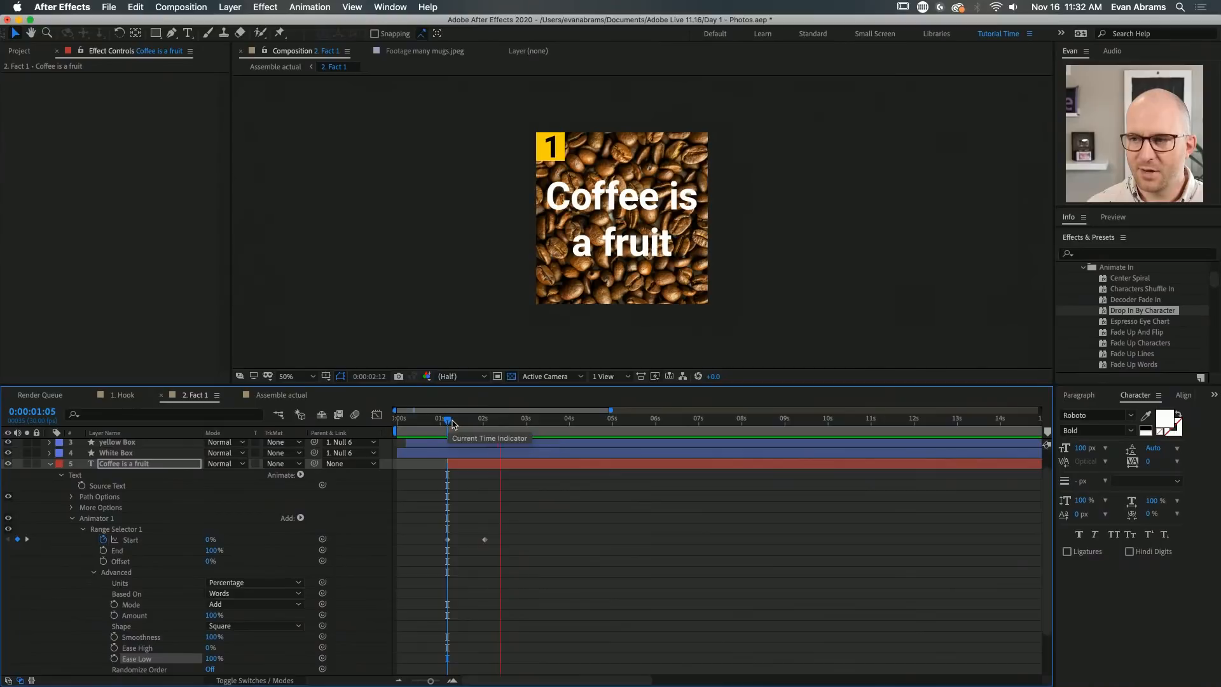
pyautogui.press('space')
pyautogui.press('space')
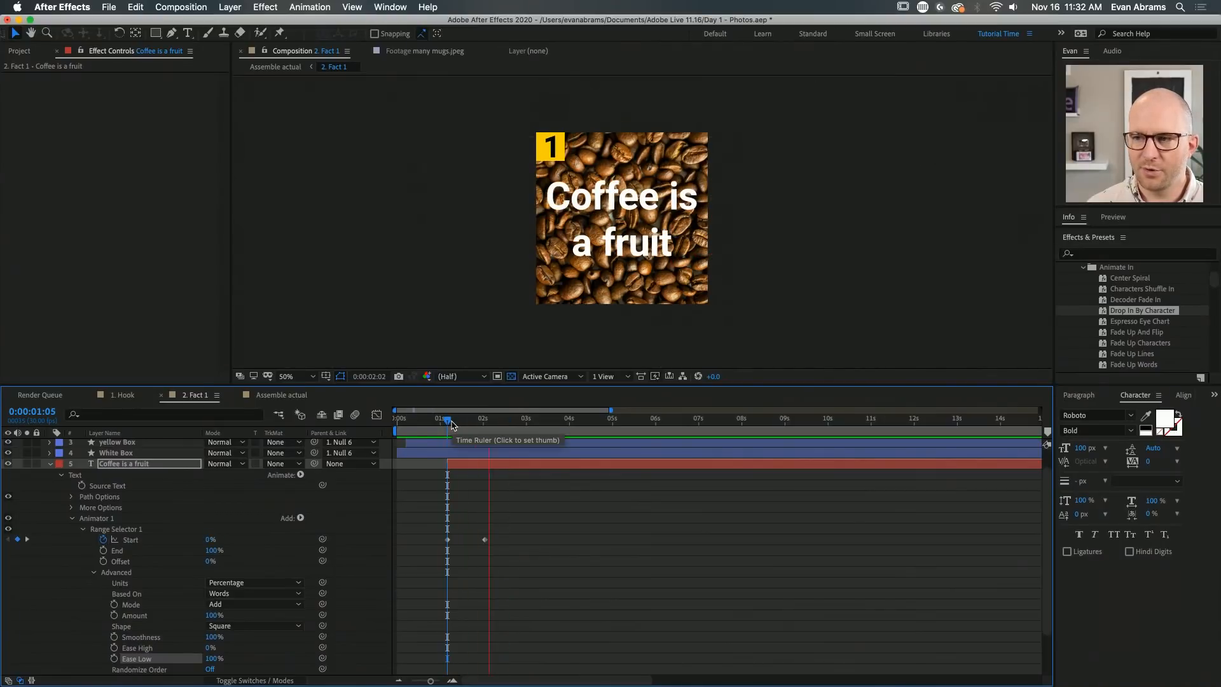
pyautogui.press('space')
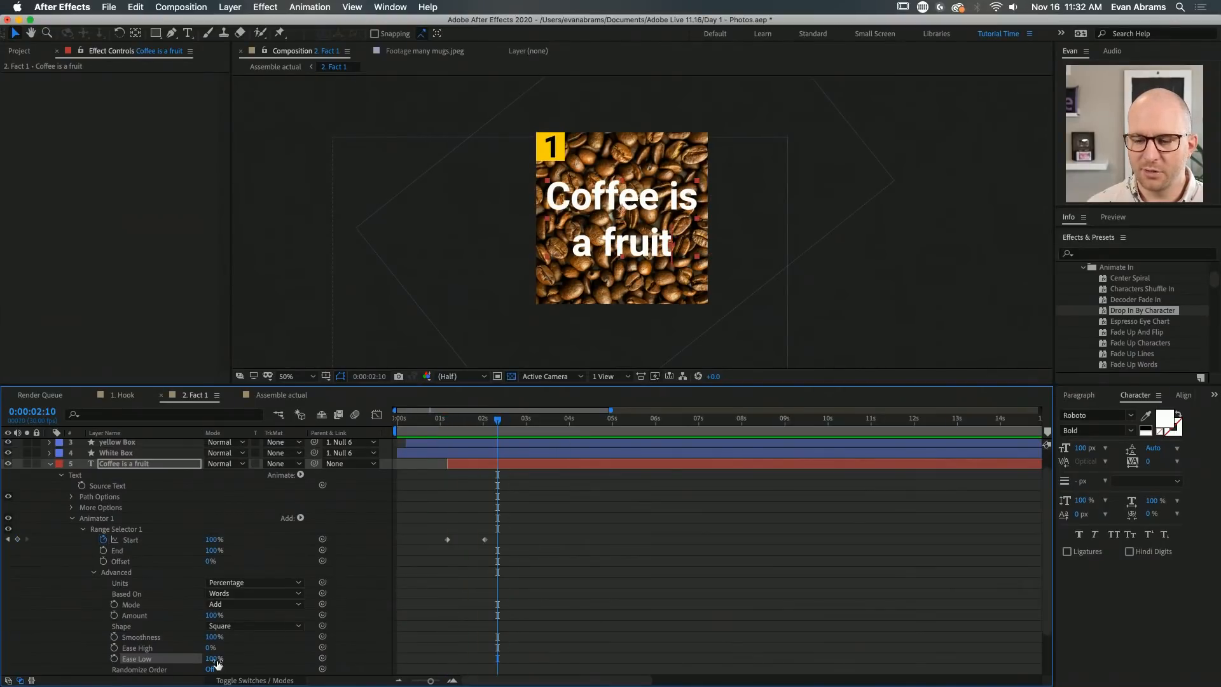
pyautogui.click(443, 429)
pyautogui.press('space')
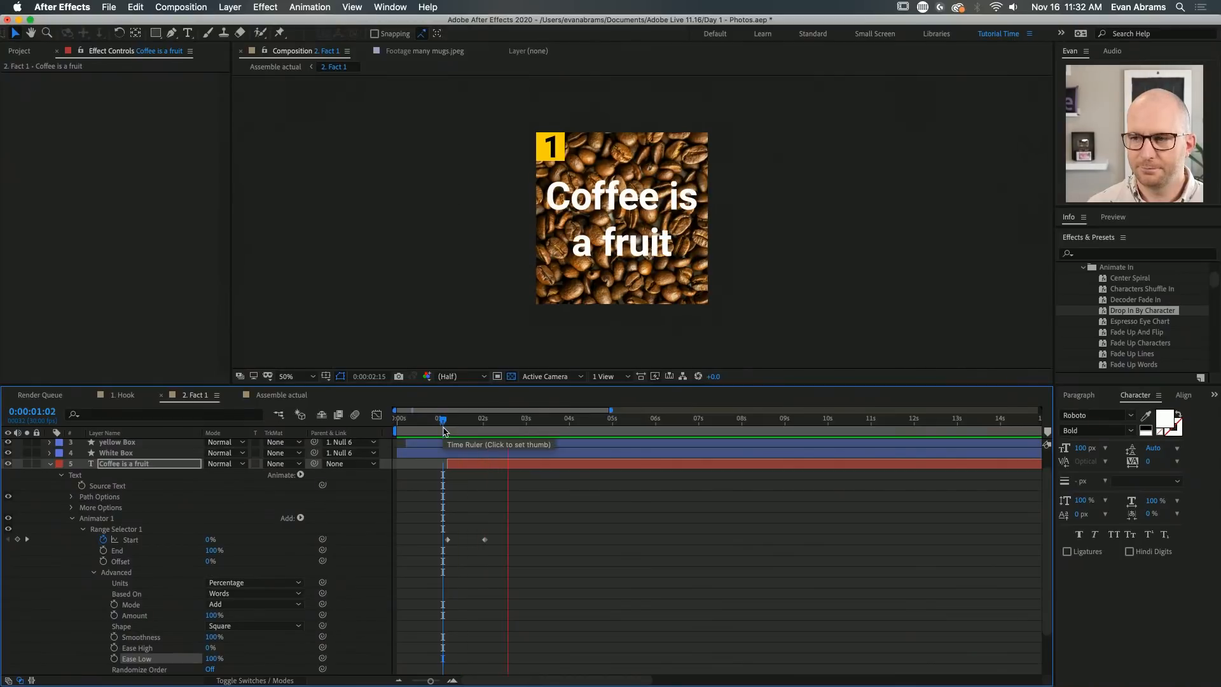
pyautogui.press('space')
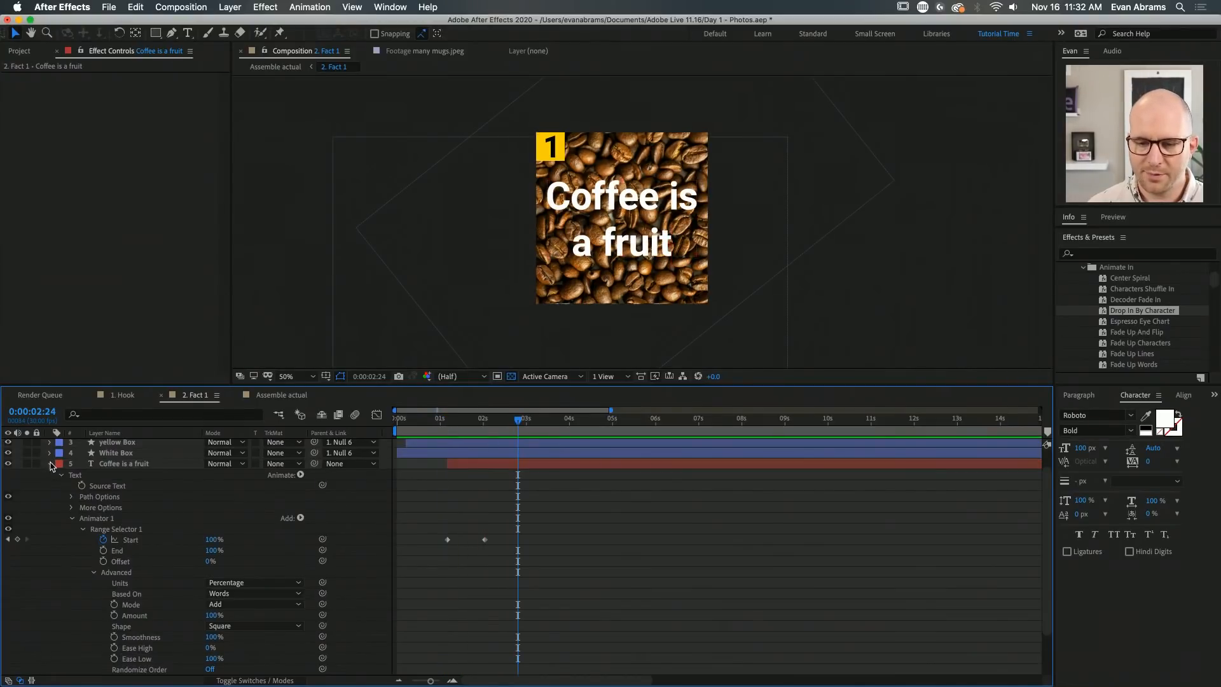
# Reveal the text layer's Start keyframes, move the last one to about 2.2 seconds, and expand Range Selector 1
pyautogui.click(51, 464)
pyautogui.click(473, 487)
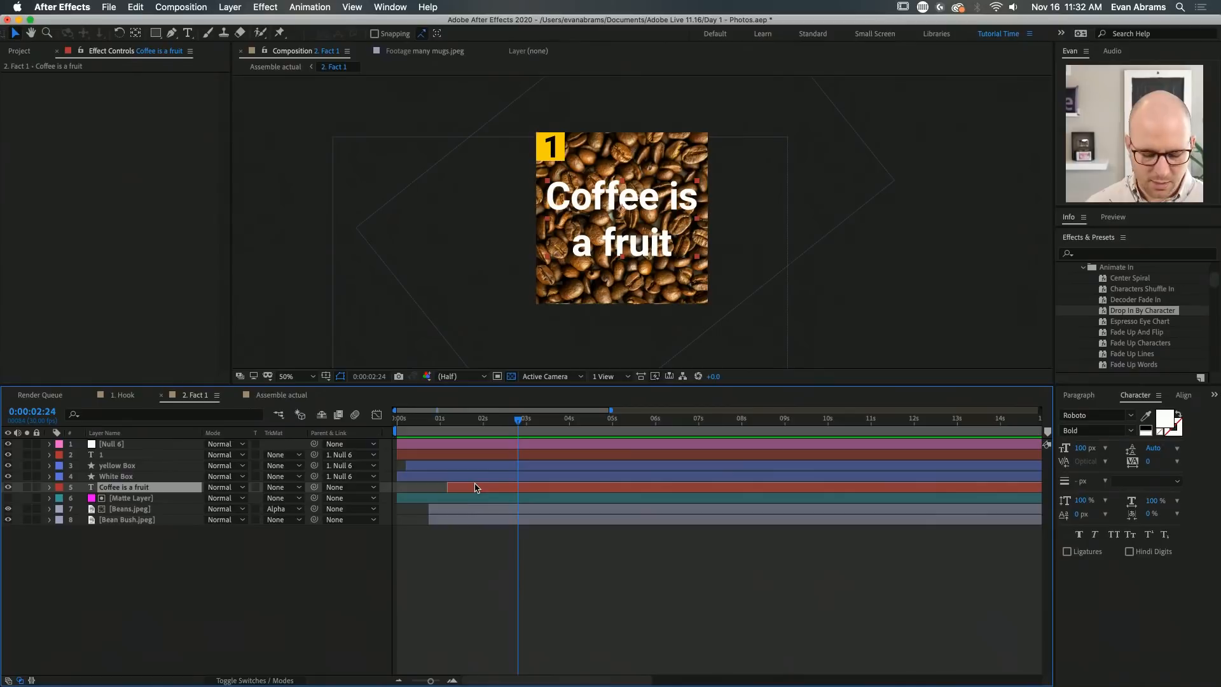
pyautogui.press('u')
pyautogui.click(485, 509)
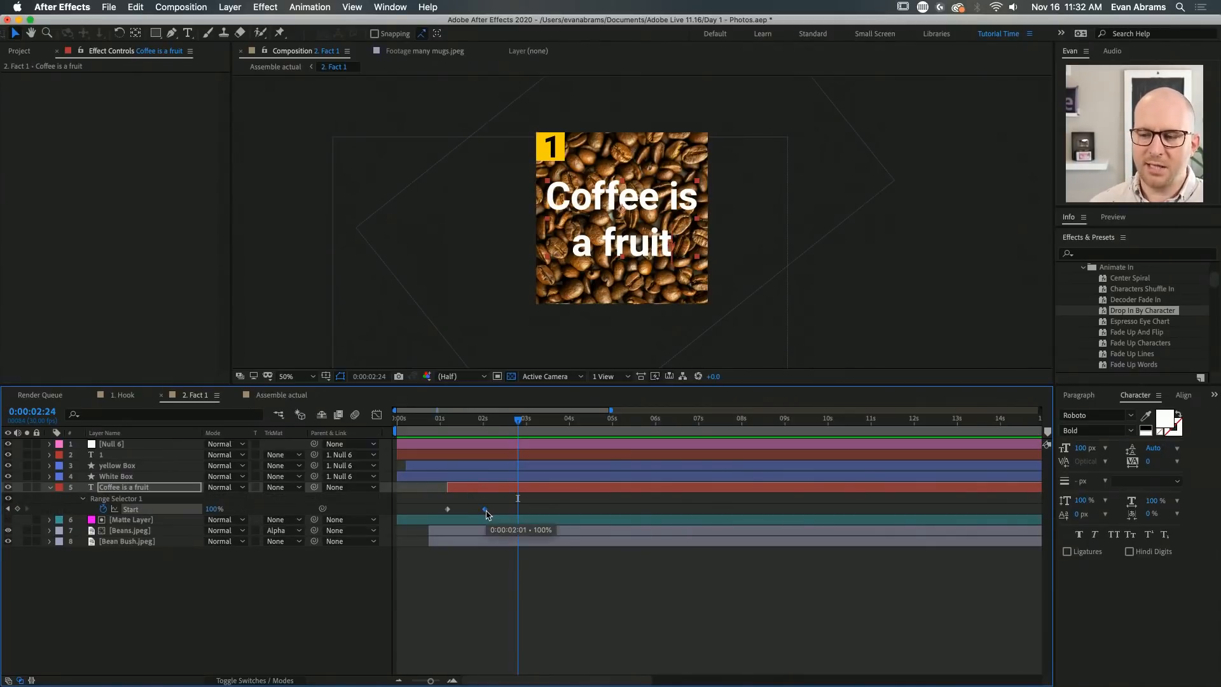
pyautogui.moveTo(486, 511); pyautogui.dragTo(491, 511)
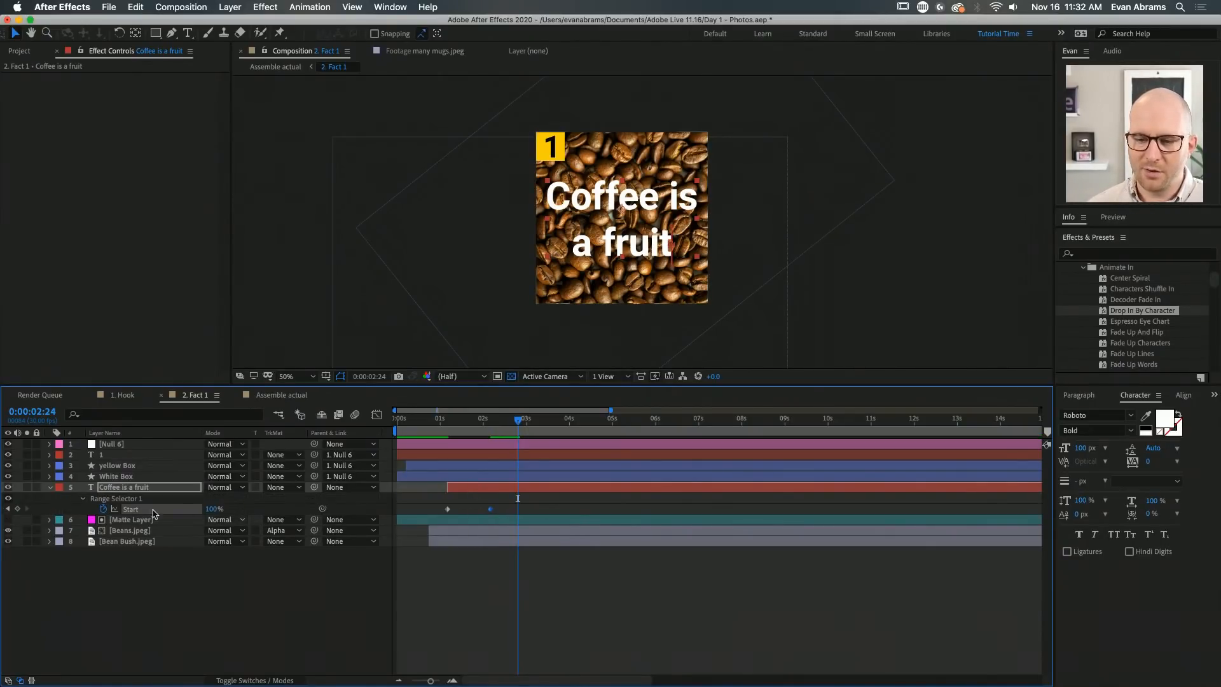
pyautogui.click(82, 499)
pyautogui.click(83, 499)
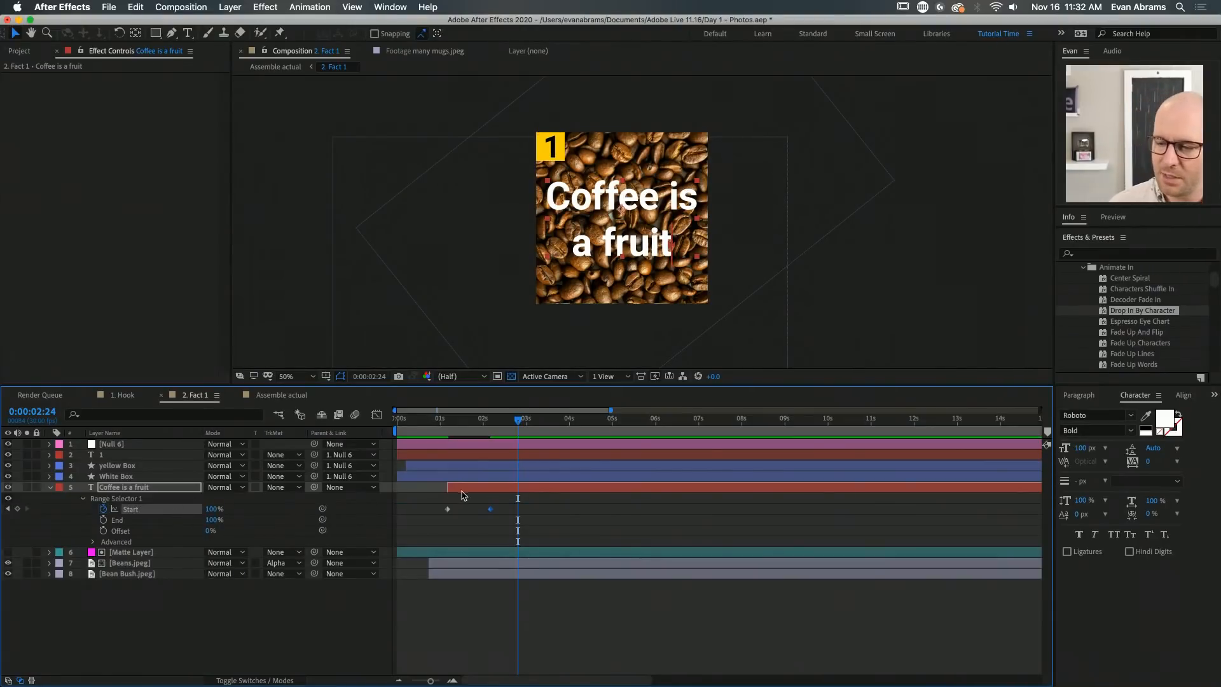
# Apply Easy Ease to the last Start keyframe of the "Coffee is a fruit" layer and preview the word animation
pyautogui.moveTo(457, 434); pyautogui.dragTo(498, 432)
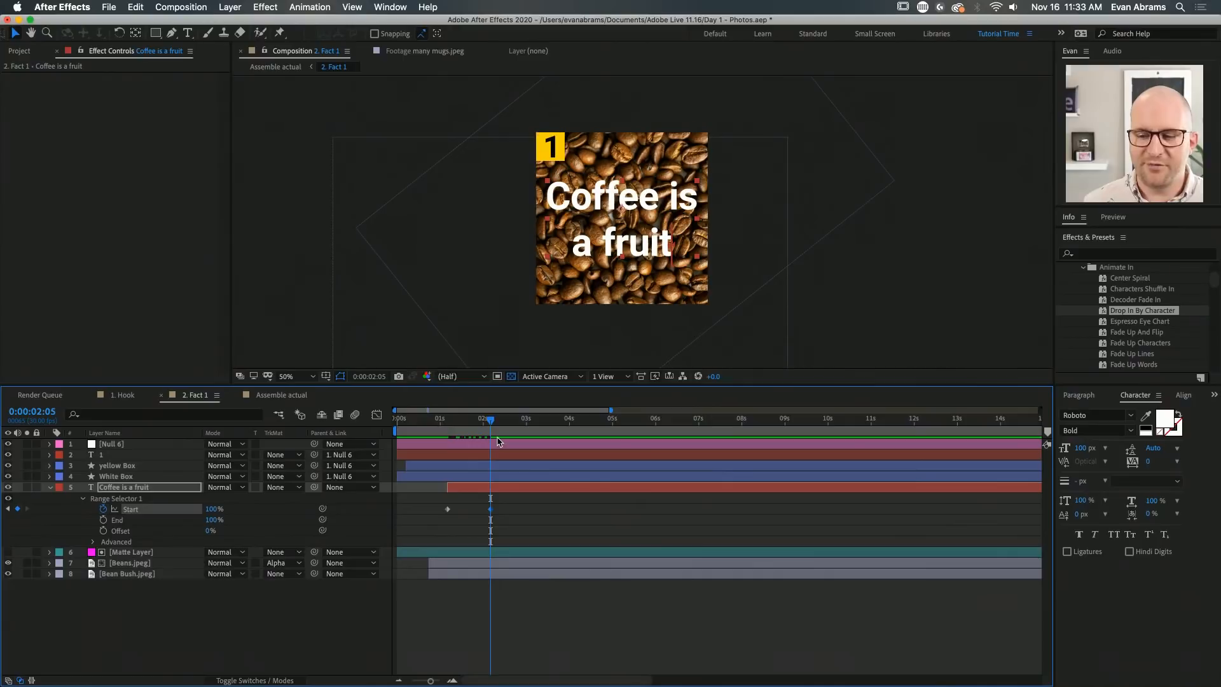
pyautogui.click(452, 422)
pyautogui.press('space')
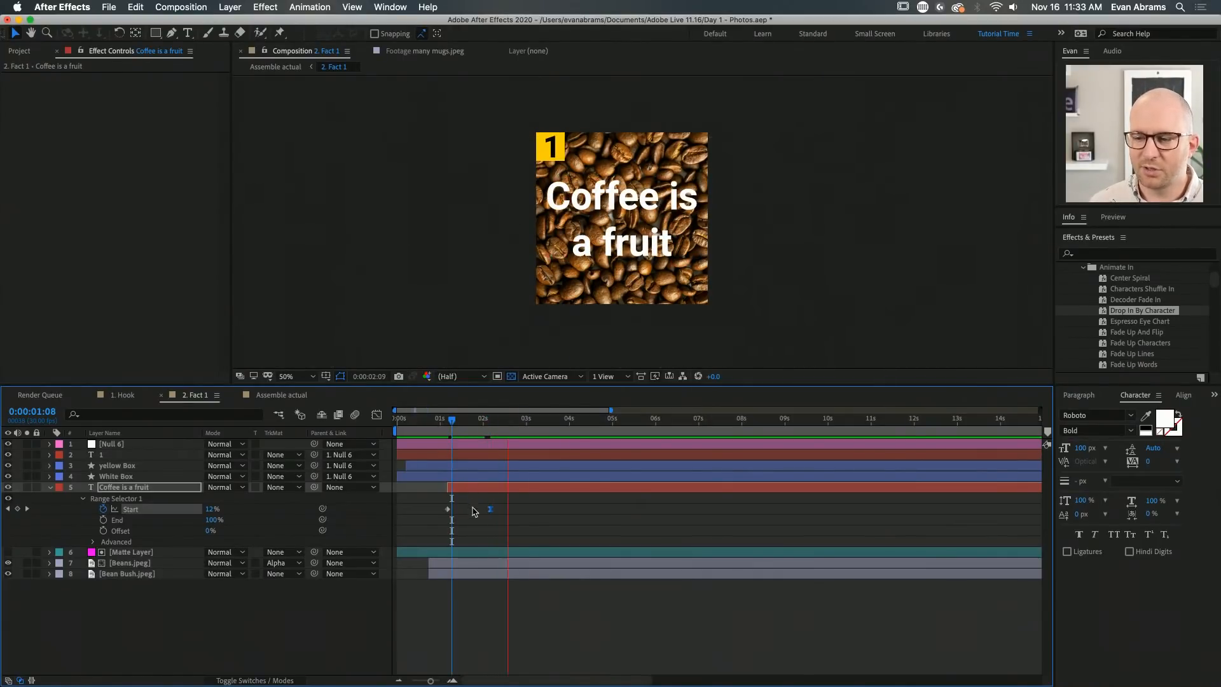
pyautogui.click(441, 421)
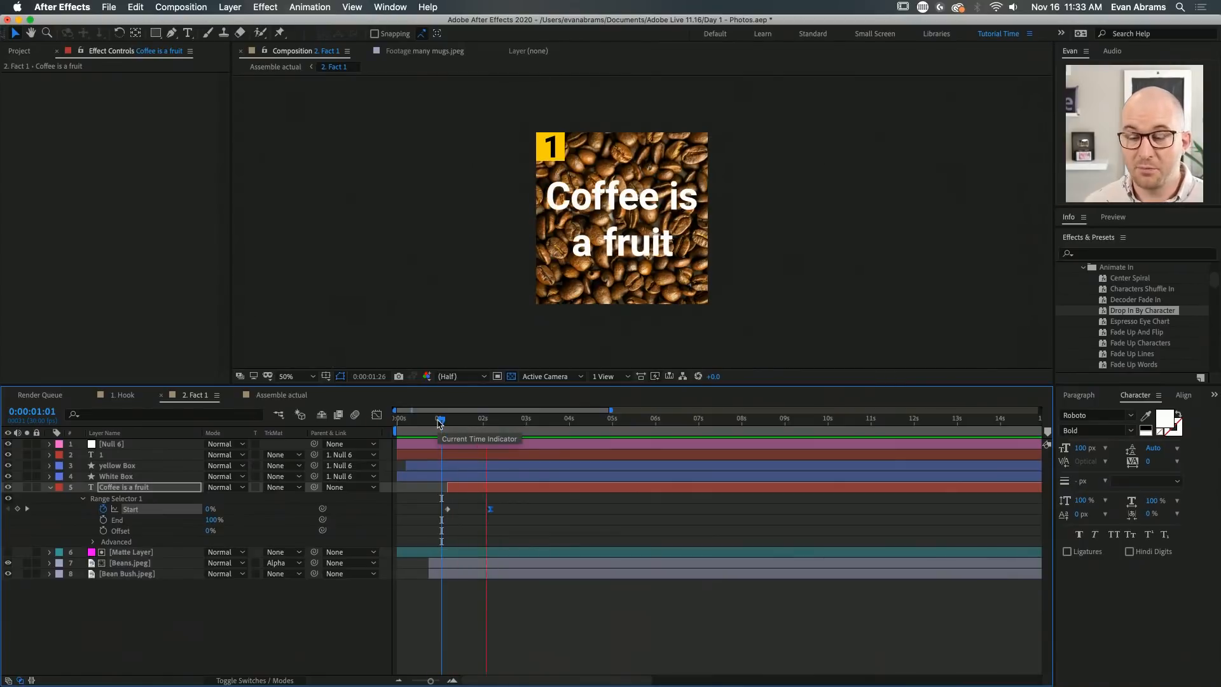
pyautogui.press('space')
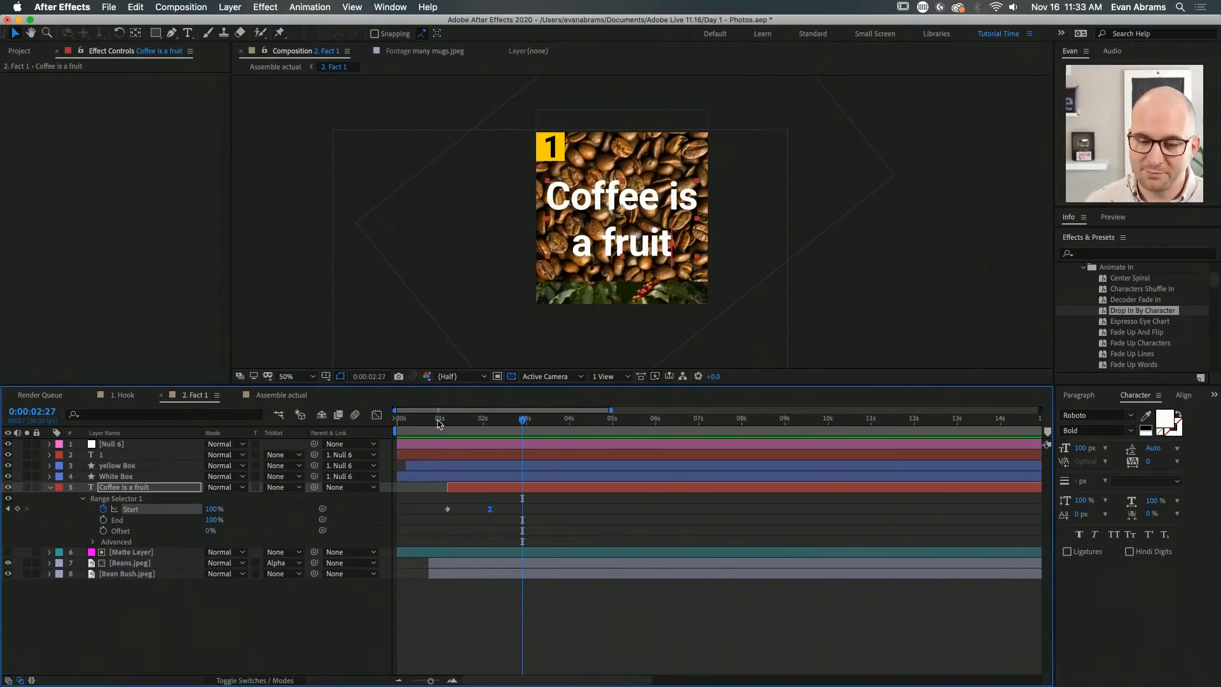
pyautogui.press('Home')
pyautogui.press('space')
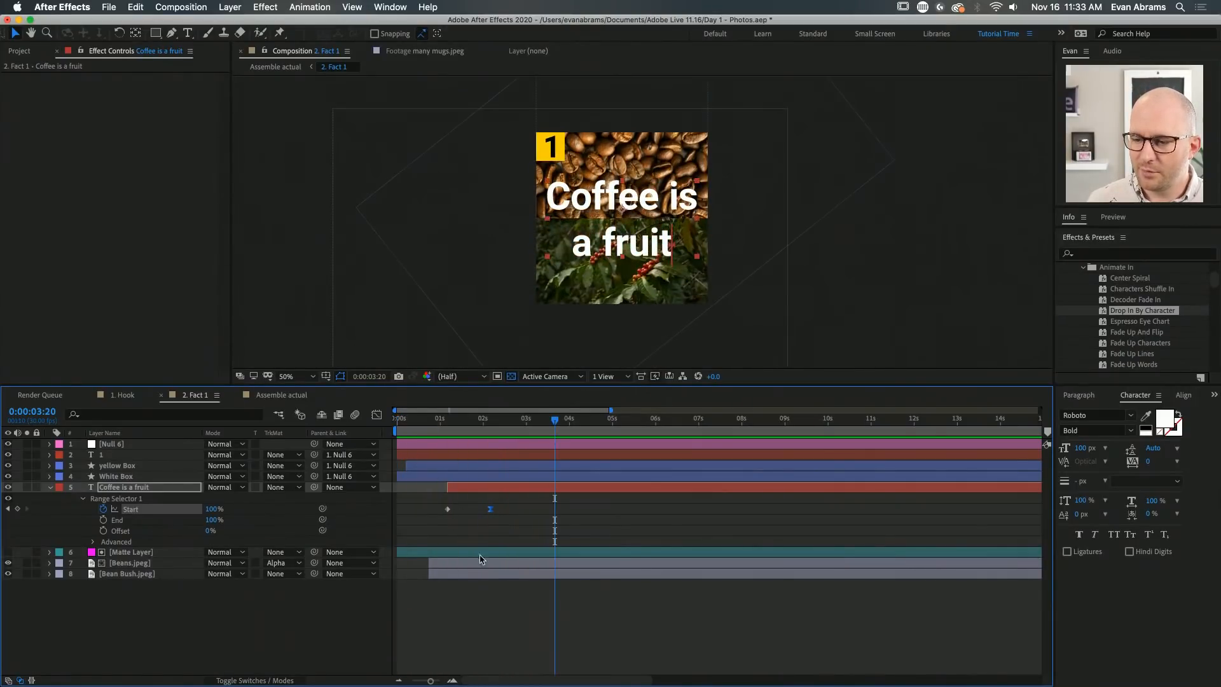
# Reveal all layers' keyframes, move the Matte Layer, Beans and Bean Bush Position keyframes earlier to begin at about 1.9 seconds, and preview
pyautogui.click(485, 596)
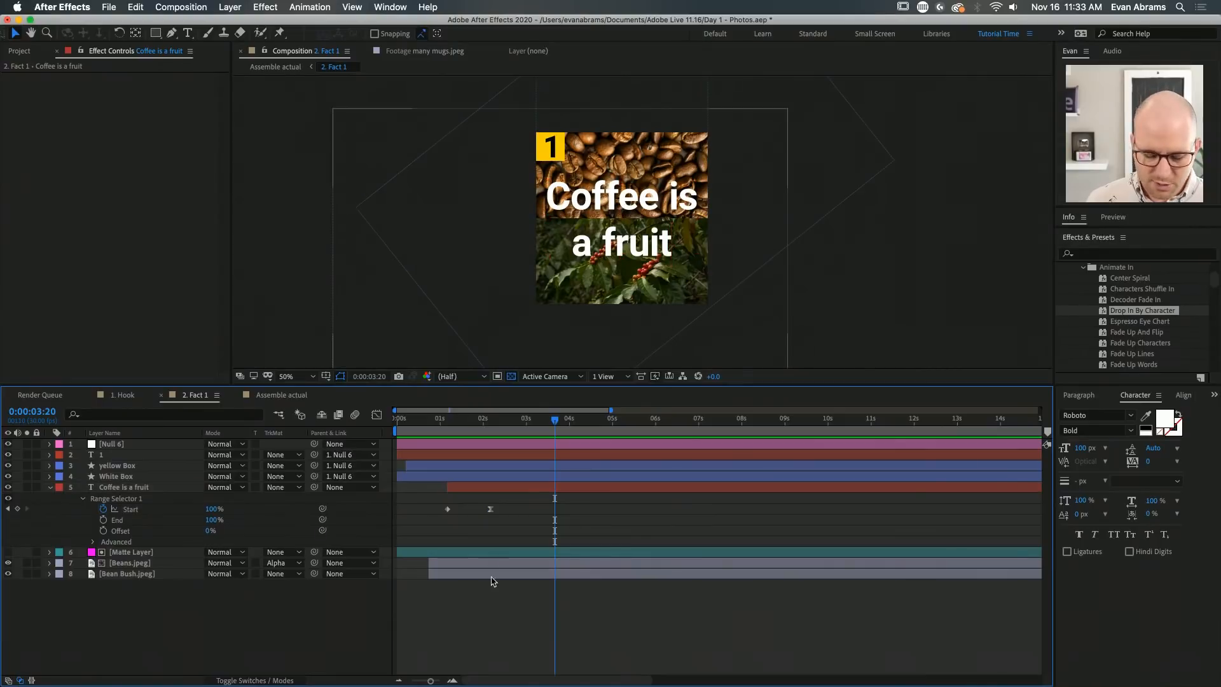
pyautogui.press('u')
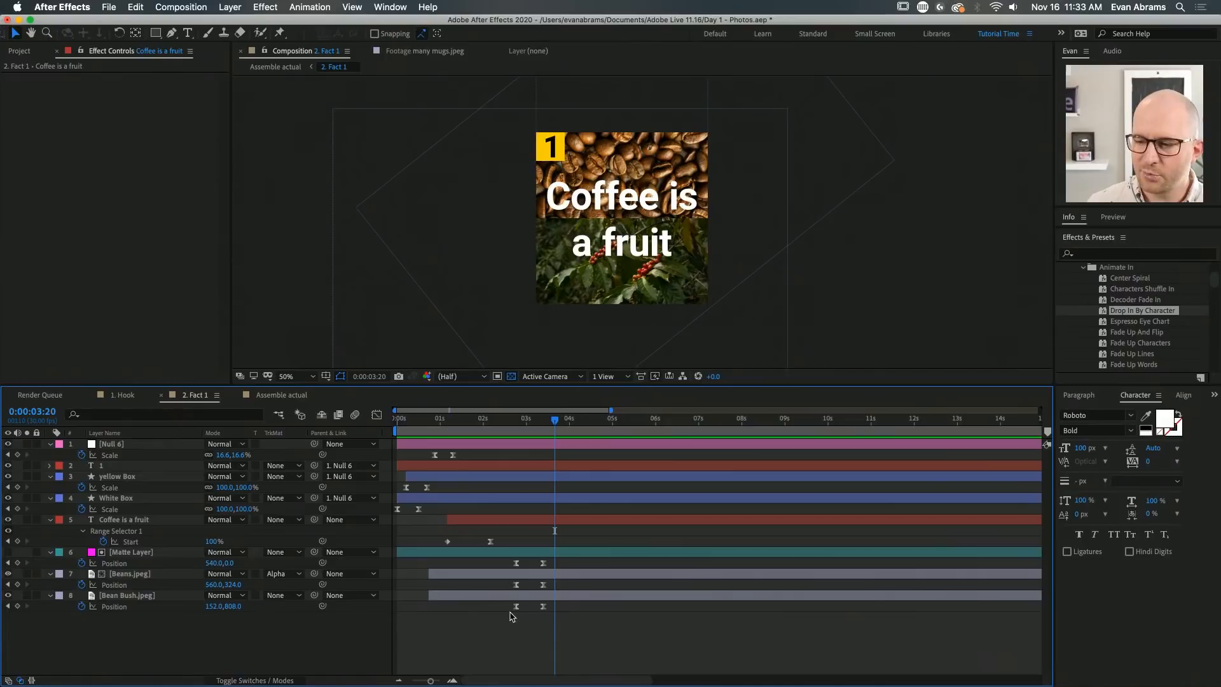
pyautogui.moveTo(565, 558); pyautogui.dragTo(476, 610)
pyautogui.click(436, 430)
pyautogui.press('space')
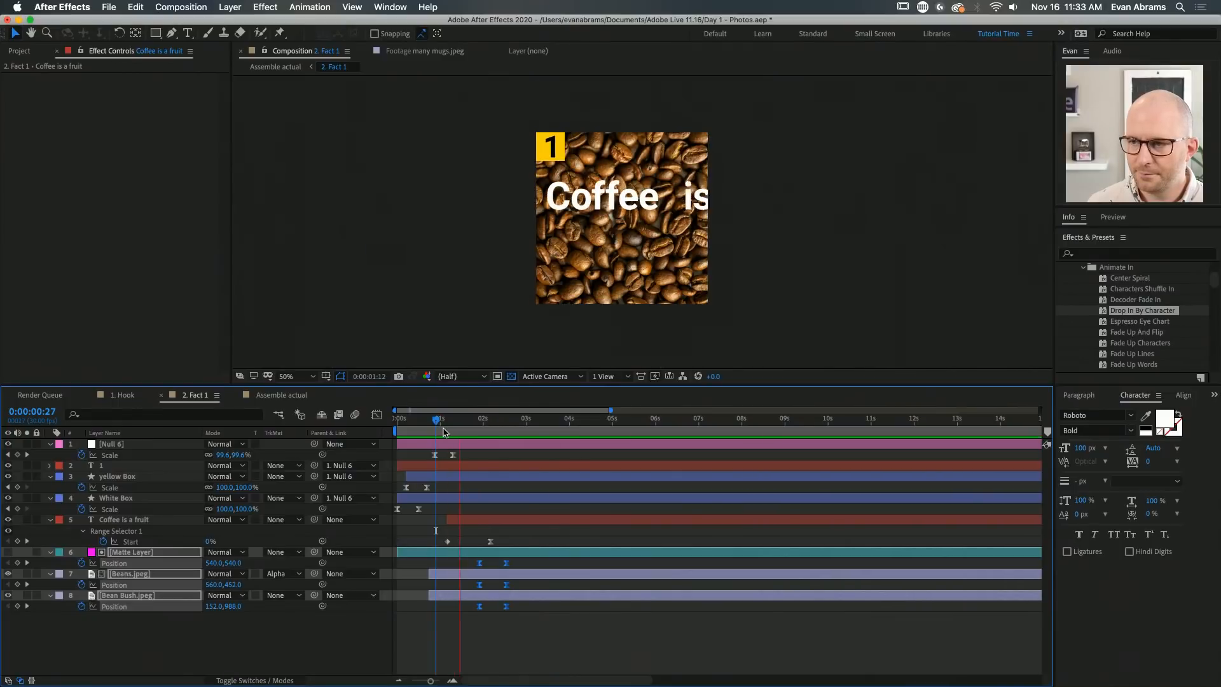
pyautogui.press('space')
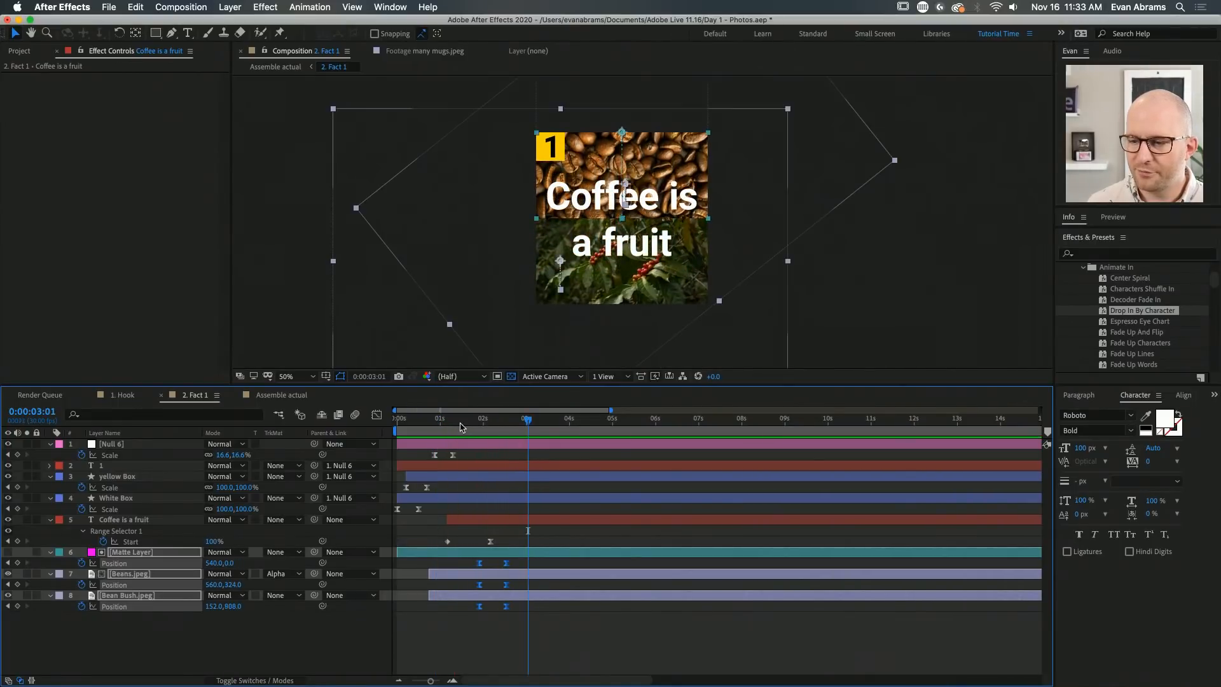
# Nudge the Position keyframes of the matte and both photo layers a couple of frames earlier, and replay the transition
pyautogui.moveTo(465, 427); pyautogui.dragTo(480, 432)
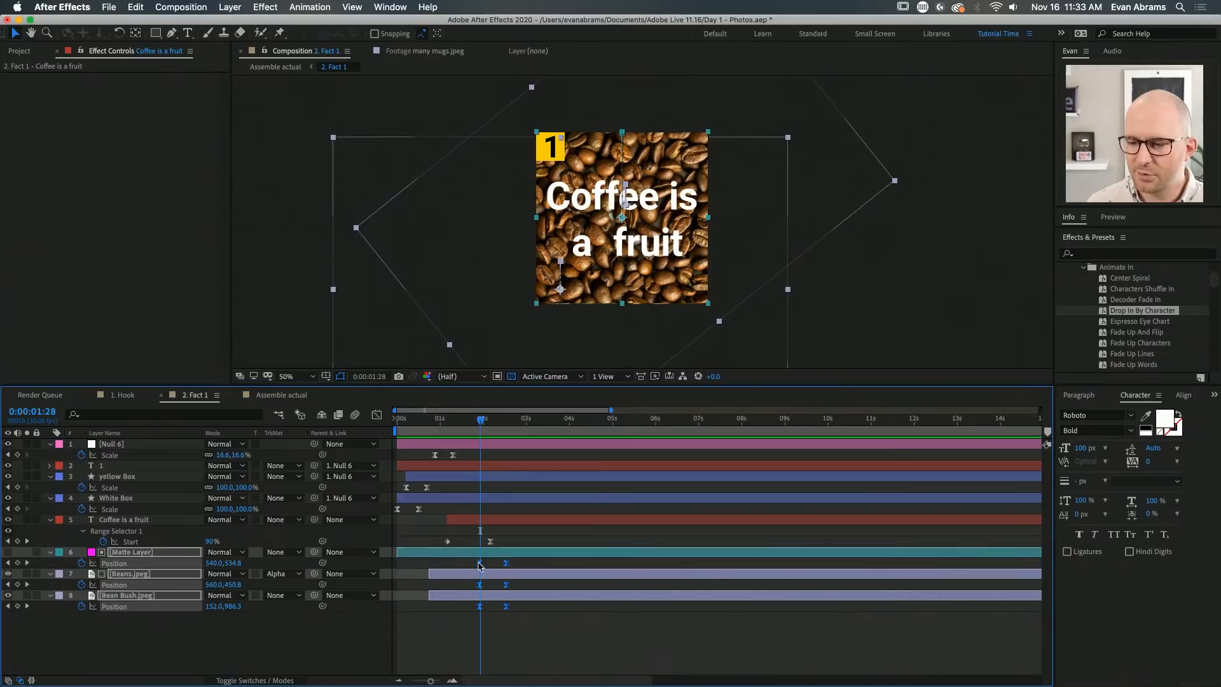
pyautogui.click(479, 563)
pyautogui.moveTo(471, 558); pyautogui.dragTo(502, 608)
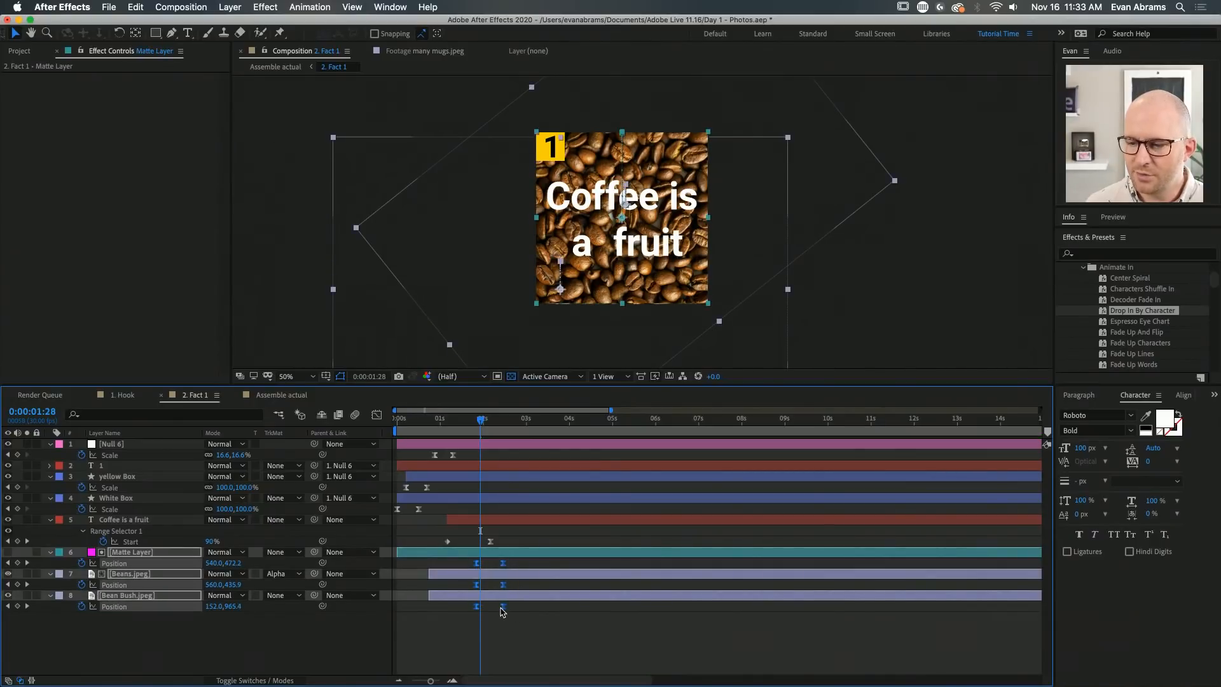
pyautogui.press('space')
pyautogui.press('space')
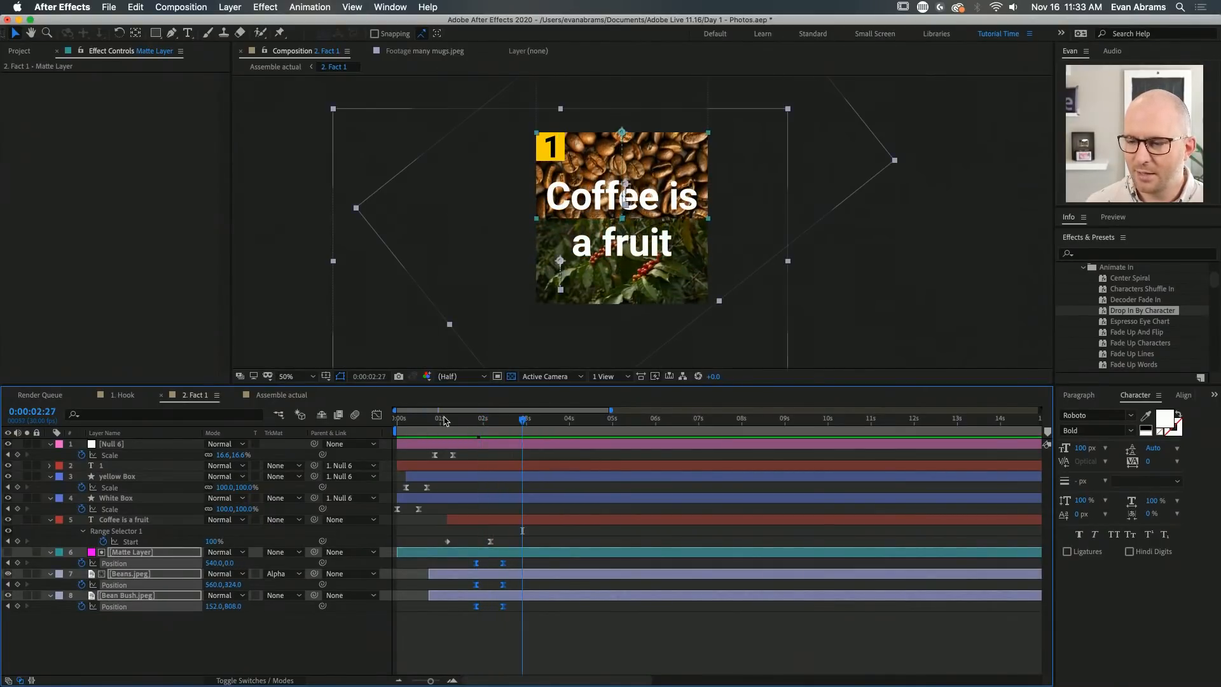
pyautogui.click(444, 421)
pyautogui.press('space')
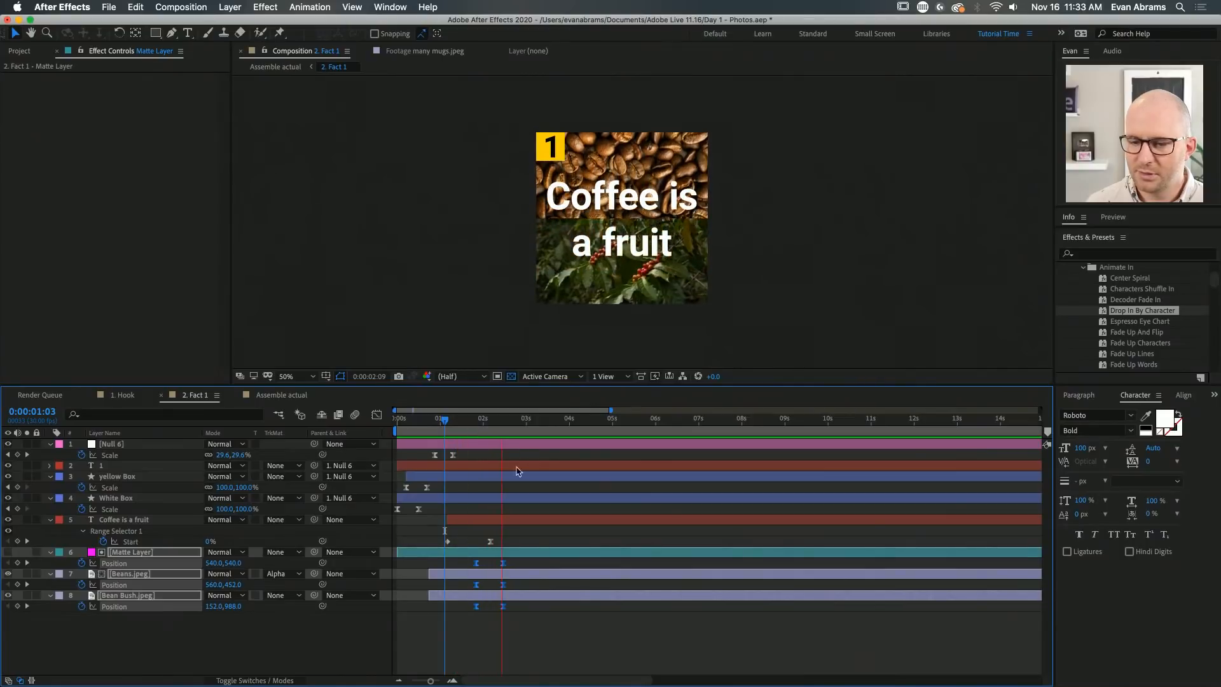
pyautogui.press('space')
# Enlarge the Bean Bush.jpeg layer by setting its Scale to 124.7%
pyautogui.click(537, 620)
pyautogui.click(518, 595)
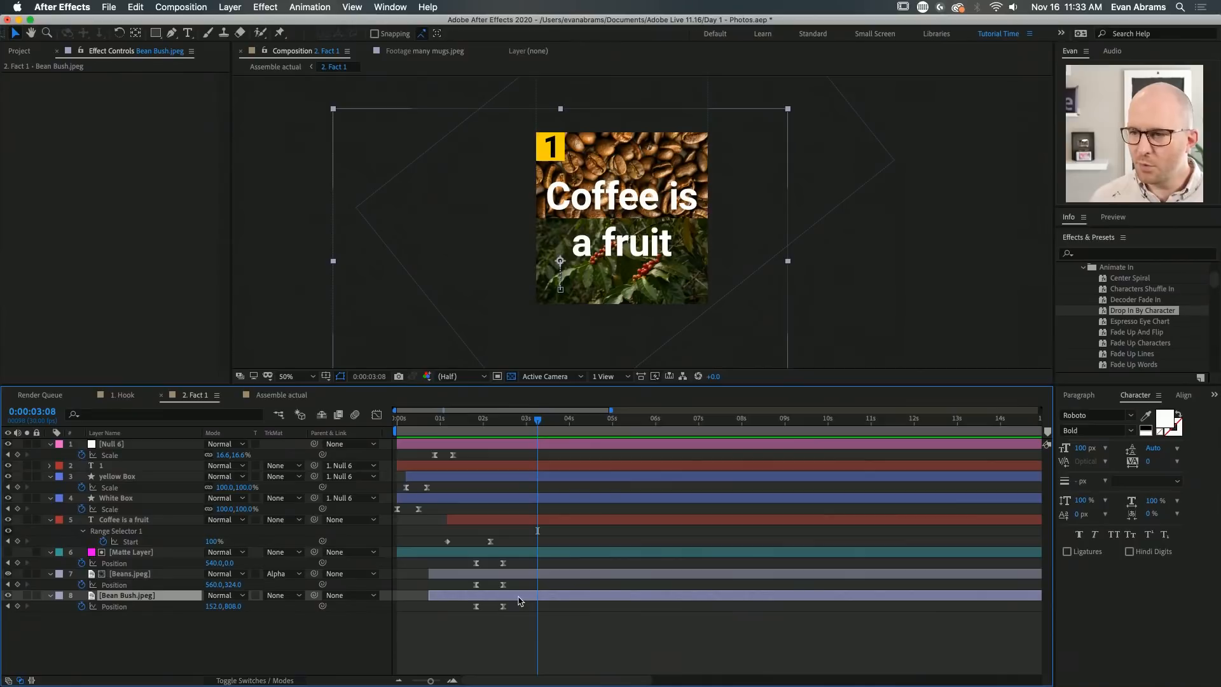
pyautogui.scroll(2, 614, 272)
pyautogui.scroll(-2, 615, 270)
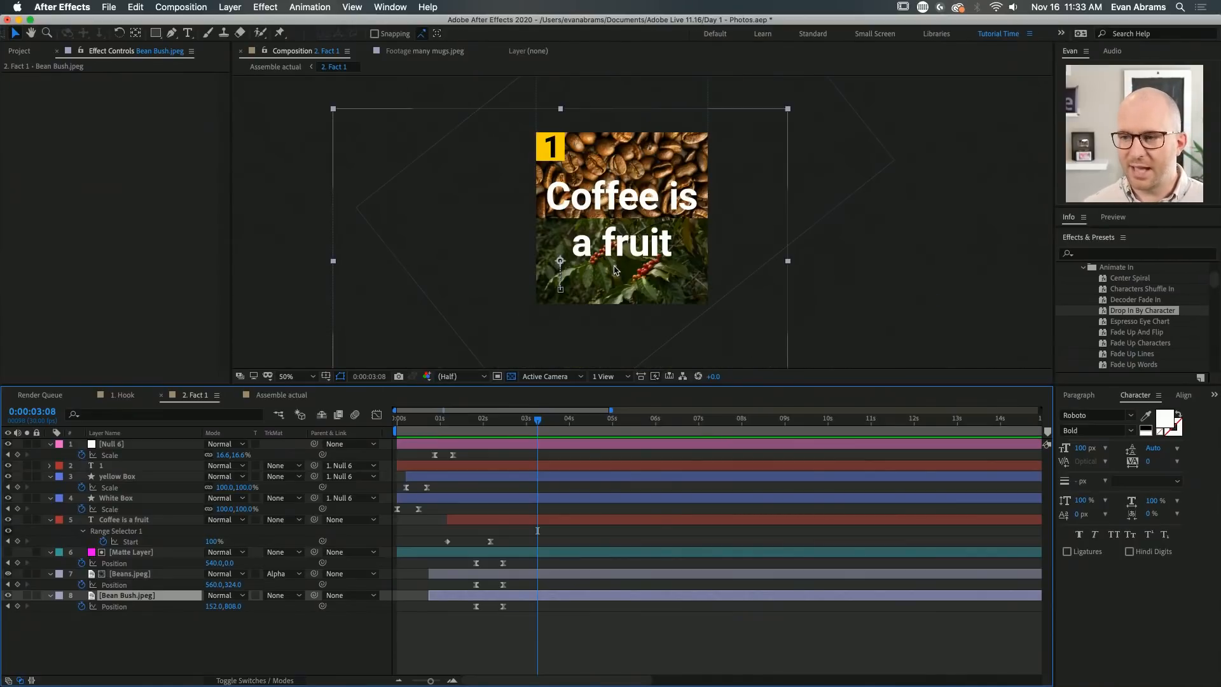
pyautogui.click(135, 33)
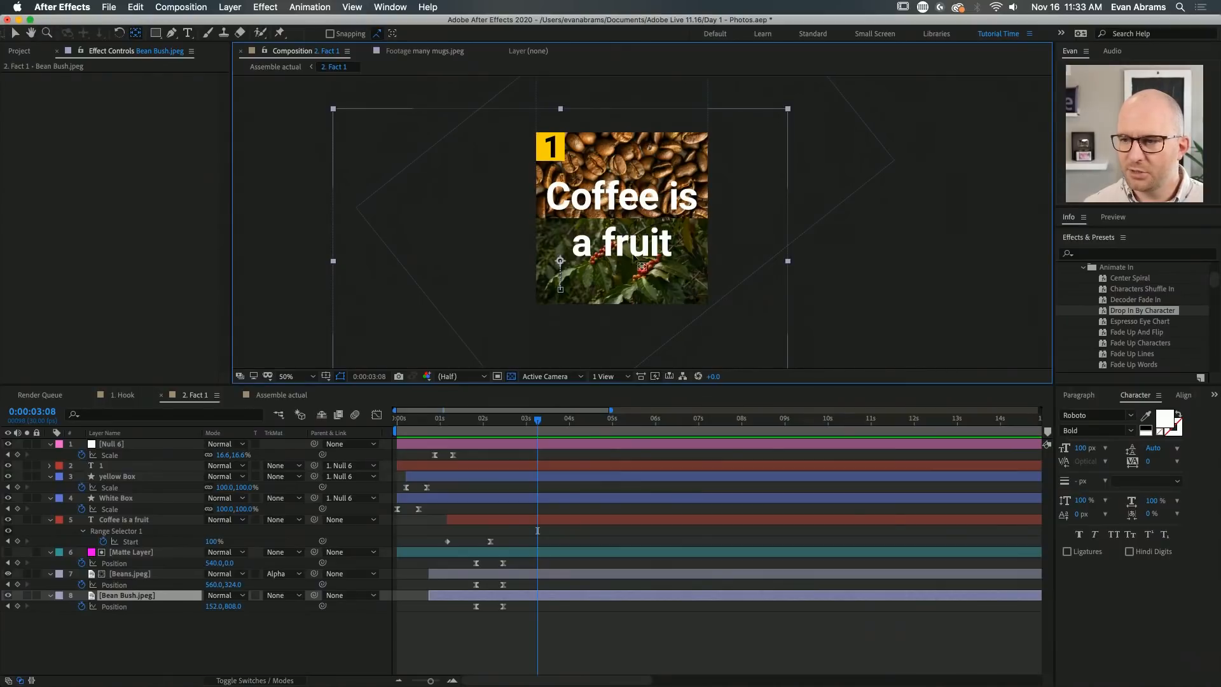
pyautogui.click(517, 596)
pyautogui.press('s')
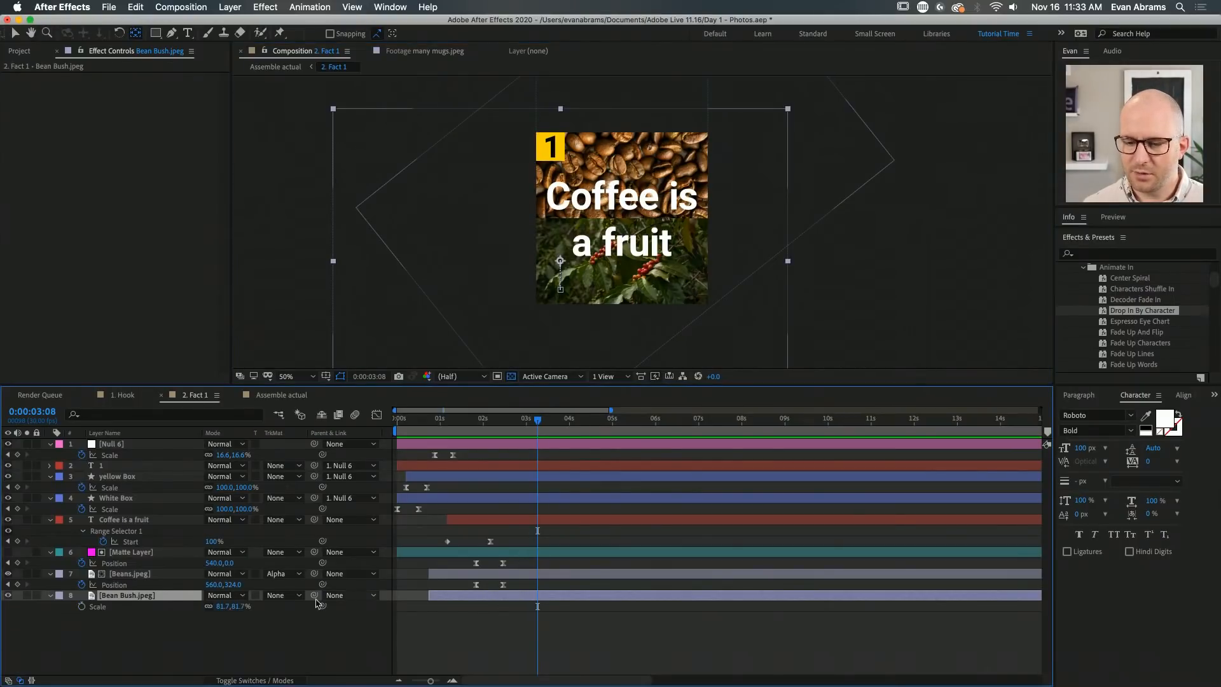
pyautogui.moveTo(239, 610); pyautogui.dragTo(262, 606)
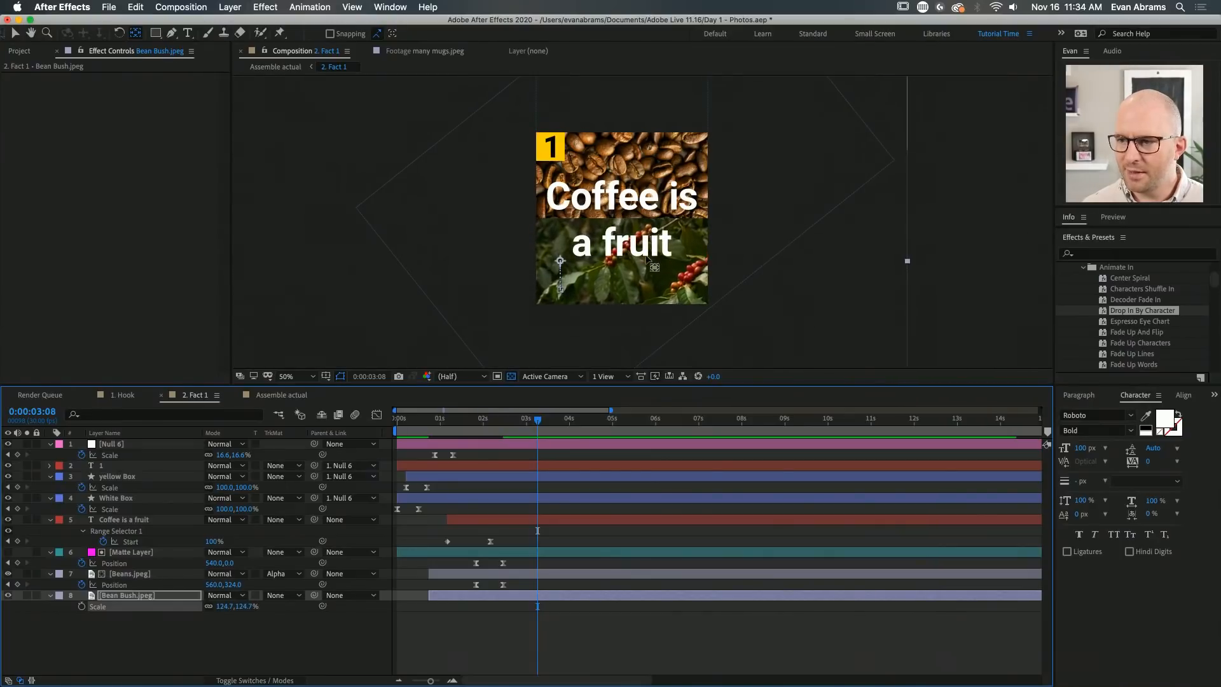
# Reframe the Bean Bush photo by setting its Anchor Point to 1980.0, 1145.5, and preview the composition
pyautogui.press('a')
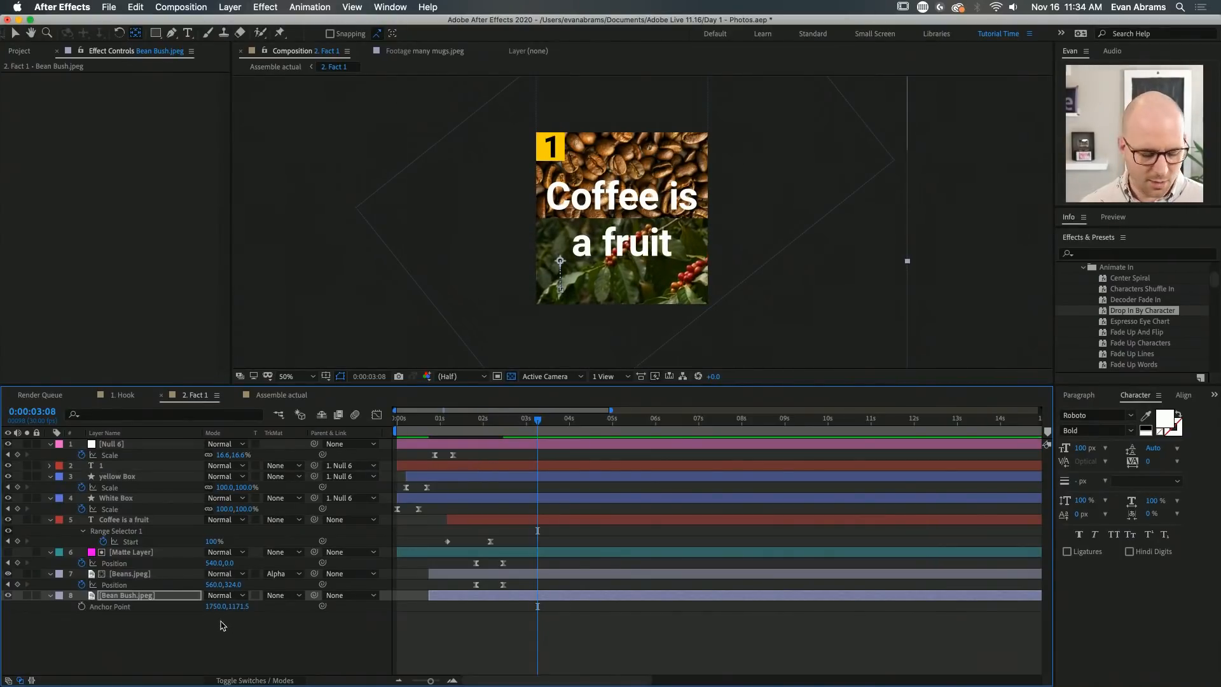
pyautogui.moveTo(217, 606); pyautogui.dragTo(362, 607)
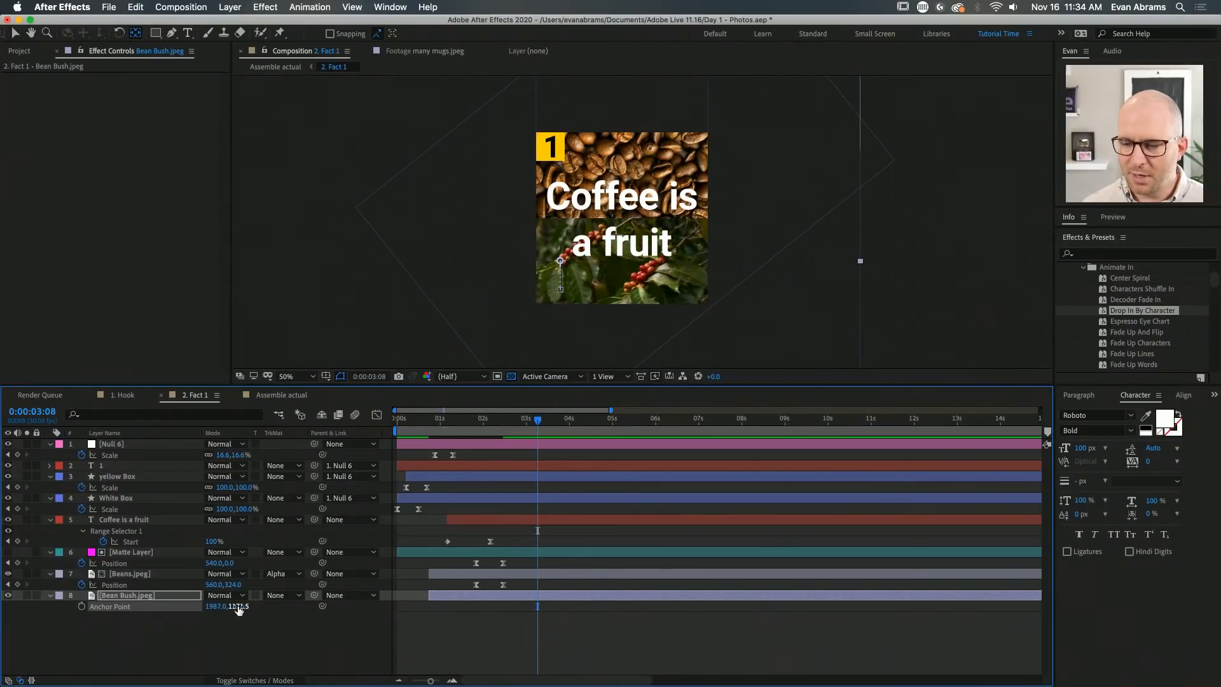
pyautogui.moveTo(245, 607); pyautogui.dragTo(210, 608)
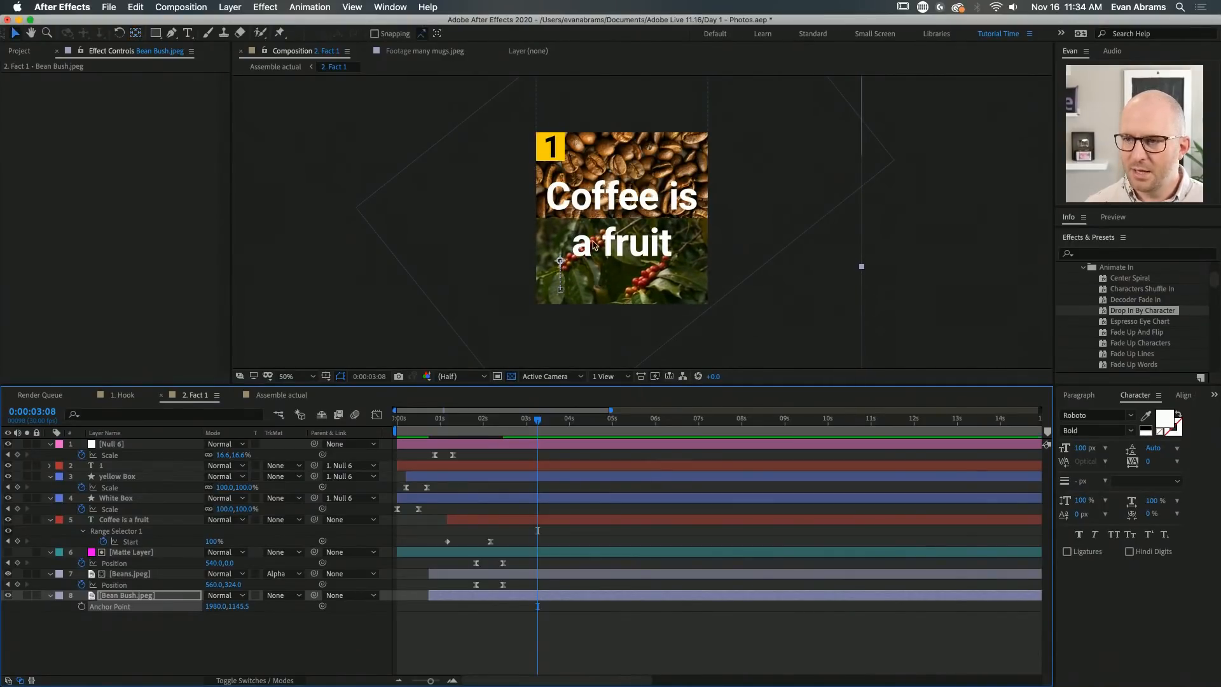
pyautogui.press('space')
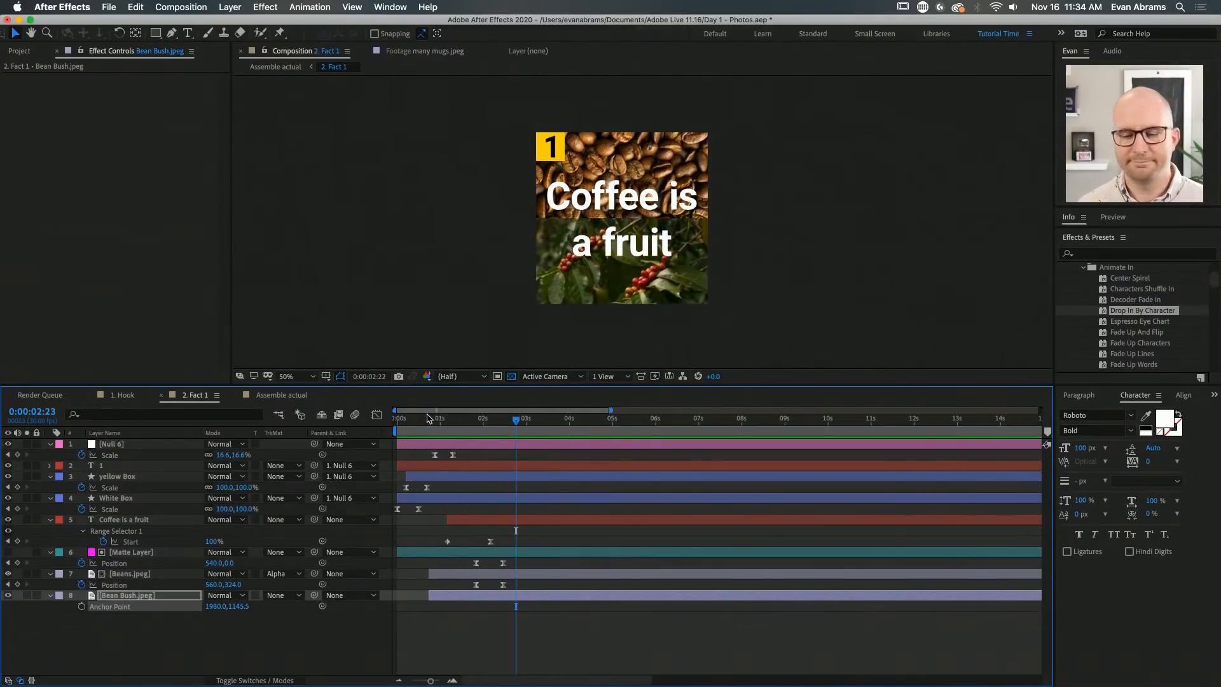
pyautogui.press('space')
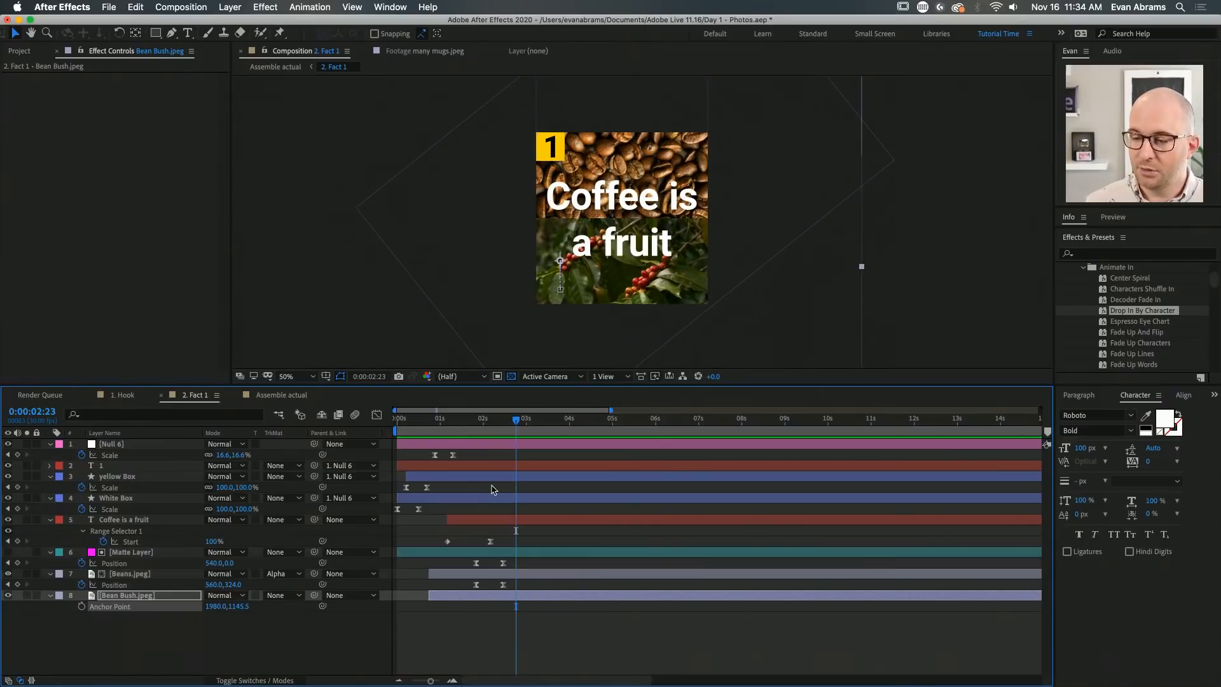
# Reveal all modified properties of the "Coffee is a fruit" layer and examine its Animator 1 and Range Selector 1 settings
pyautogui.click(490, 522)
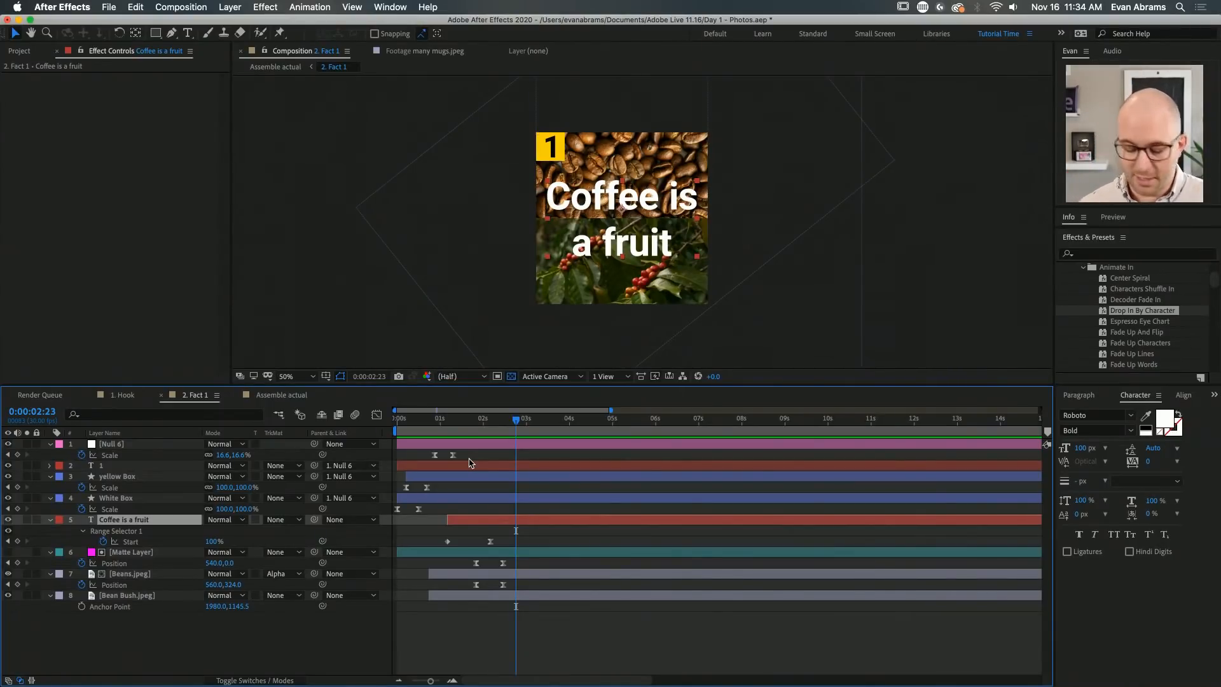
pyautogui.press('u')
pyautogui.press('u')
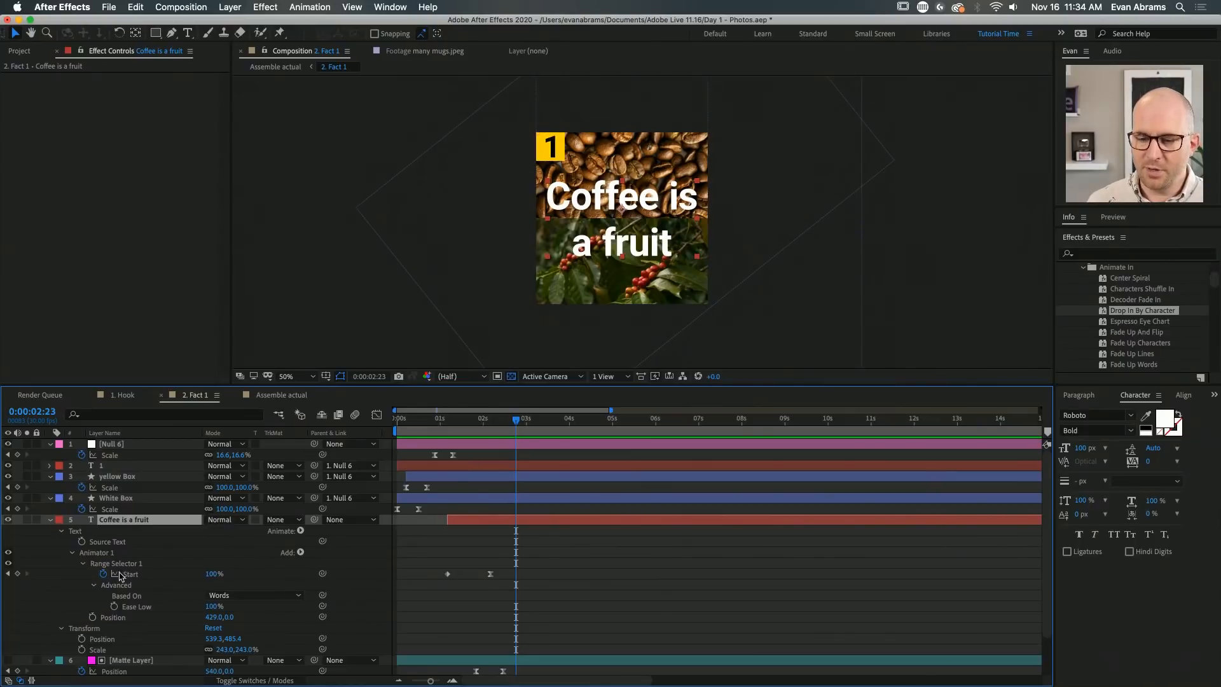
pyautogui.click(85, 564)
pyautogui.click(87, 557)
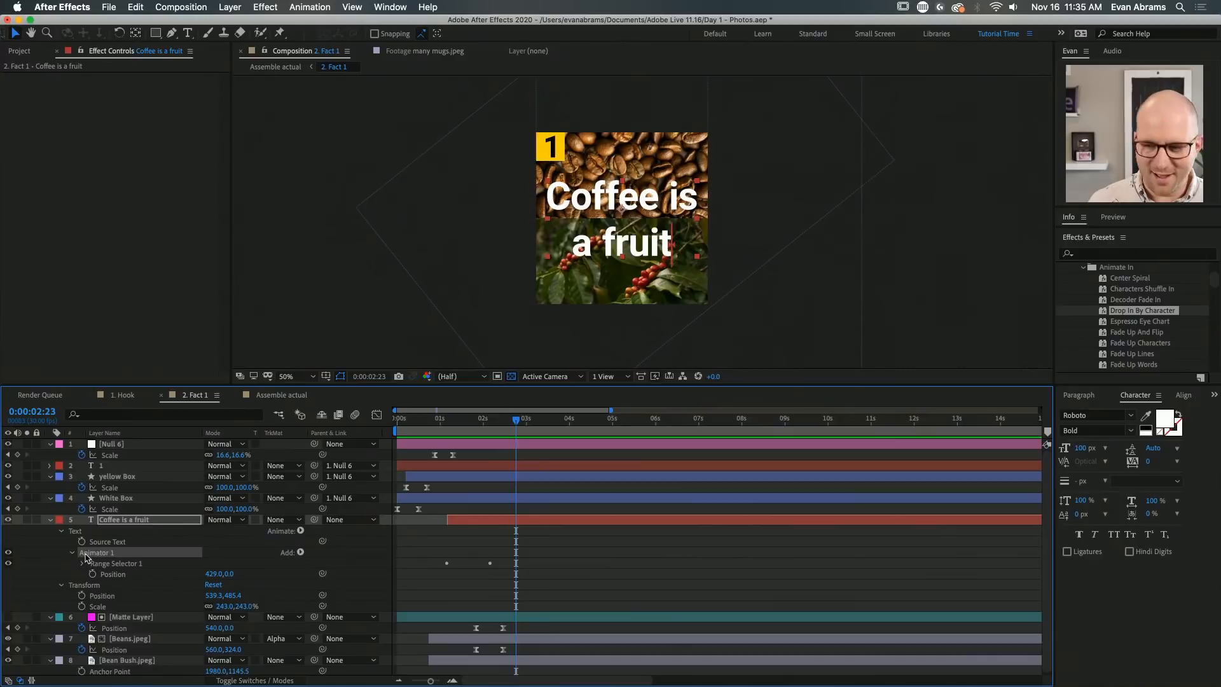
# Collapse the properties of every layer in the Fact 1 composition and clear the selection
pyautogui.press('super+a')
pyautogui.click(53, 520)
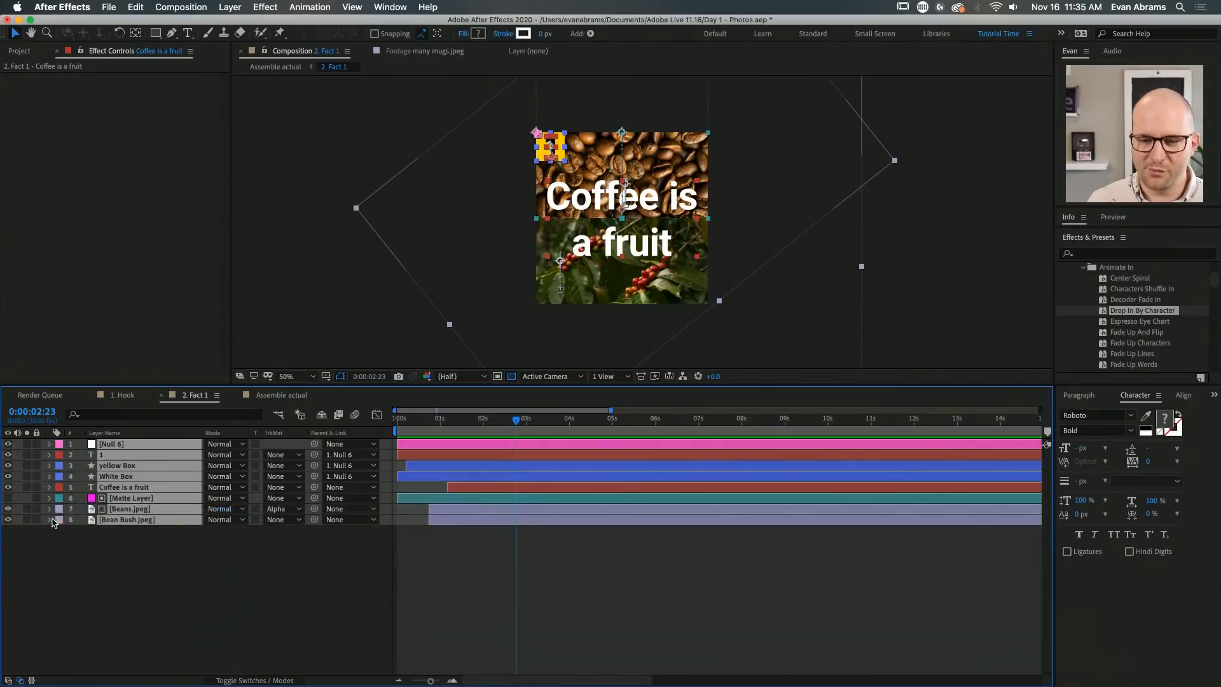
pyautogui.click(193, 578)
# Switch to the Assemble actual composition and play it from the beginning to review the assembled sequence
pyautogui.click(276, 396)
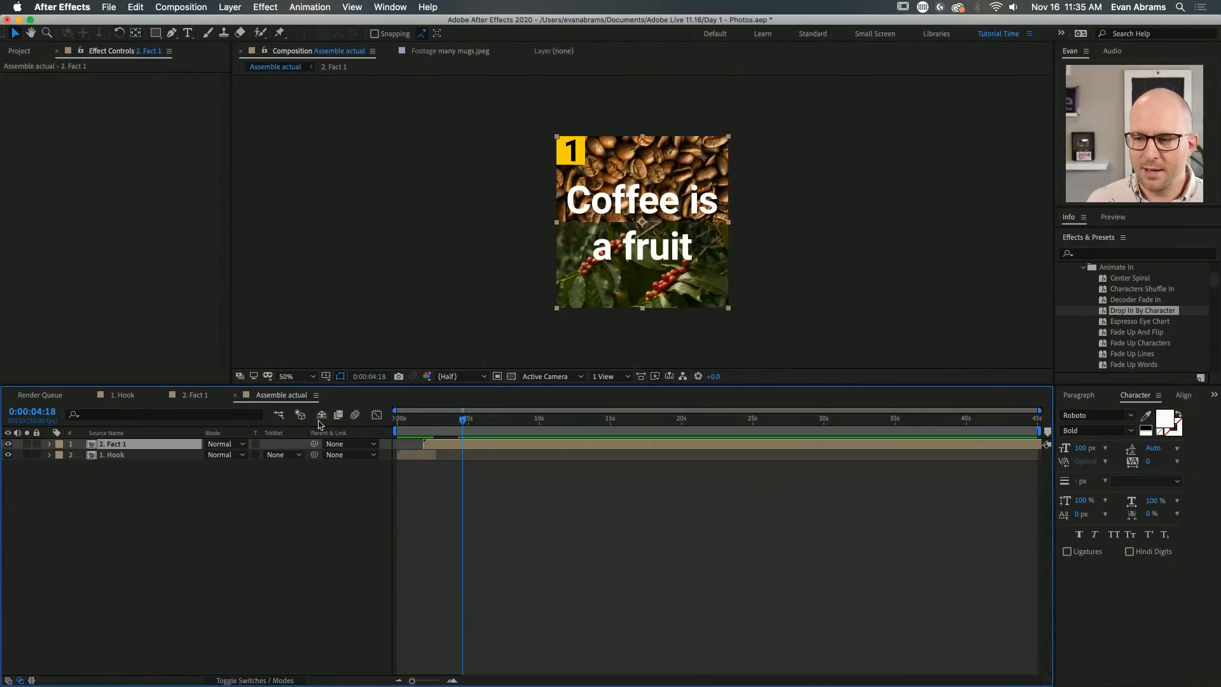
pyautogui.click(482, 499)
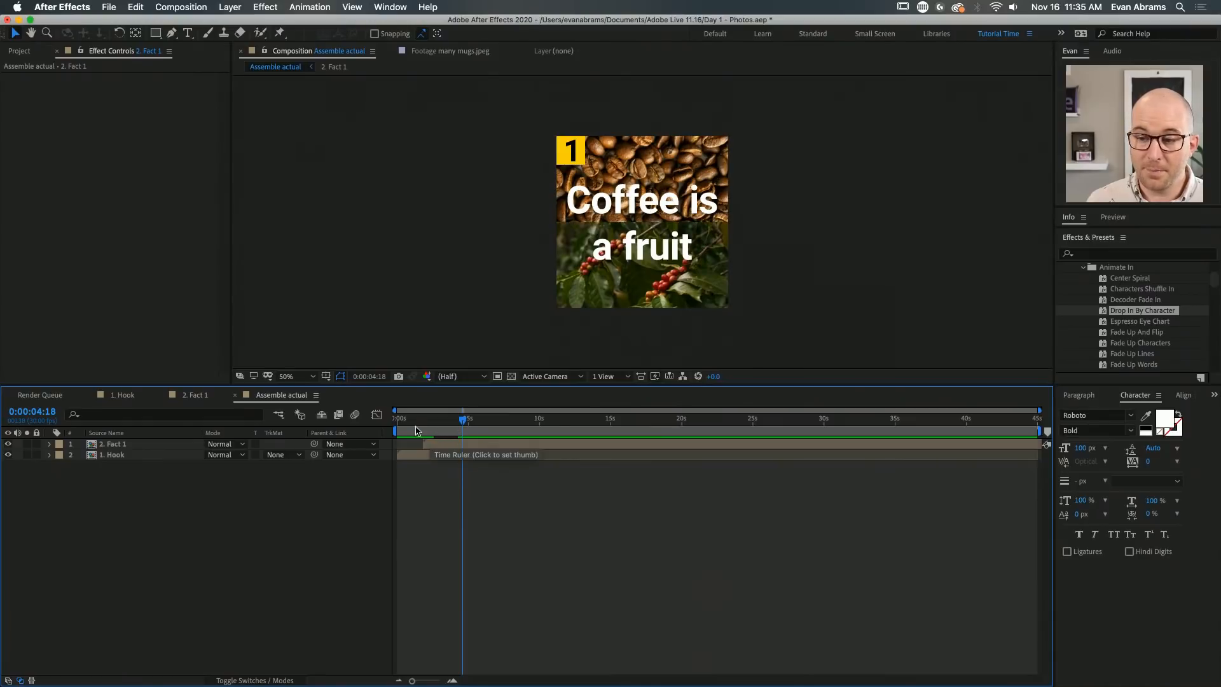
pyautogui.press('Home')
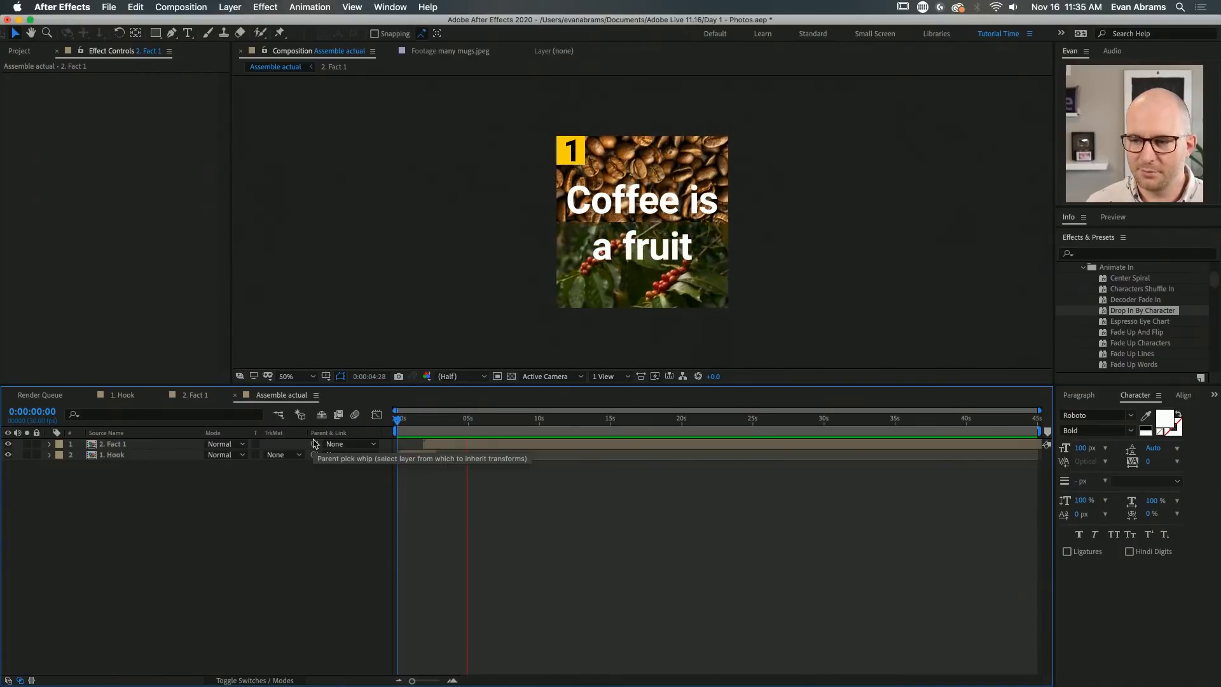
pyautogui.press('space')
# Duplicate the "2. Fact 1" composition in the project and name the copy "3. Fact 2"
pyautogui.click(25, 51)
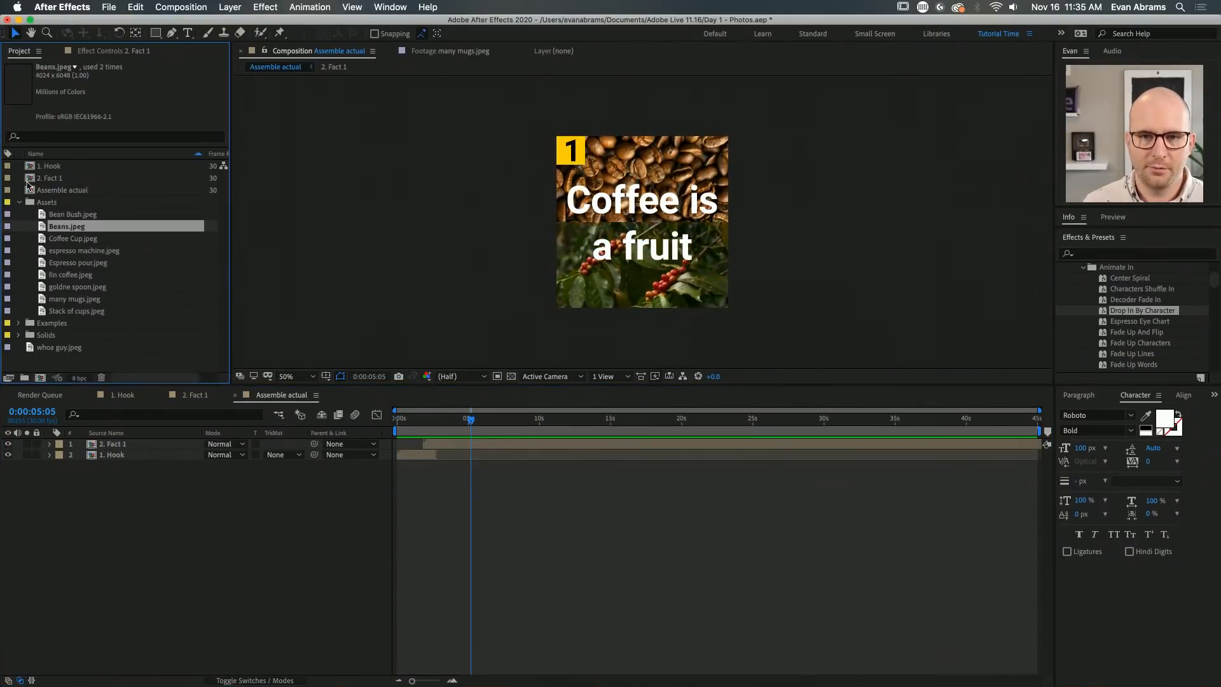
pyautogui.click(46, 179)
pyautogui.press('super+d')
pyautogui.press('Return')
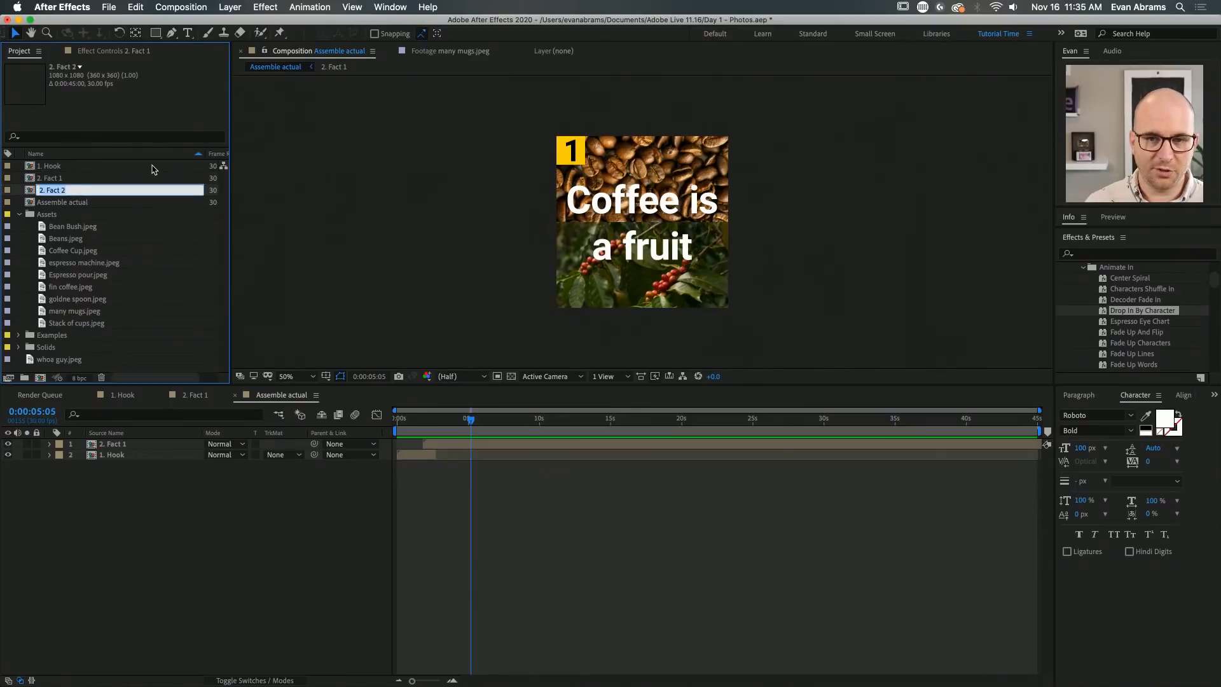
pyautogui.write('3.')
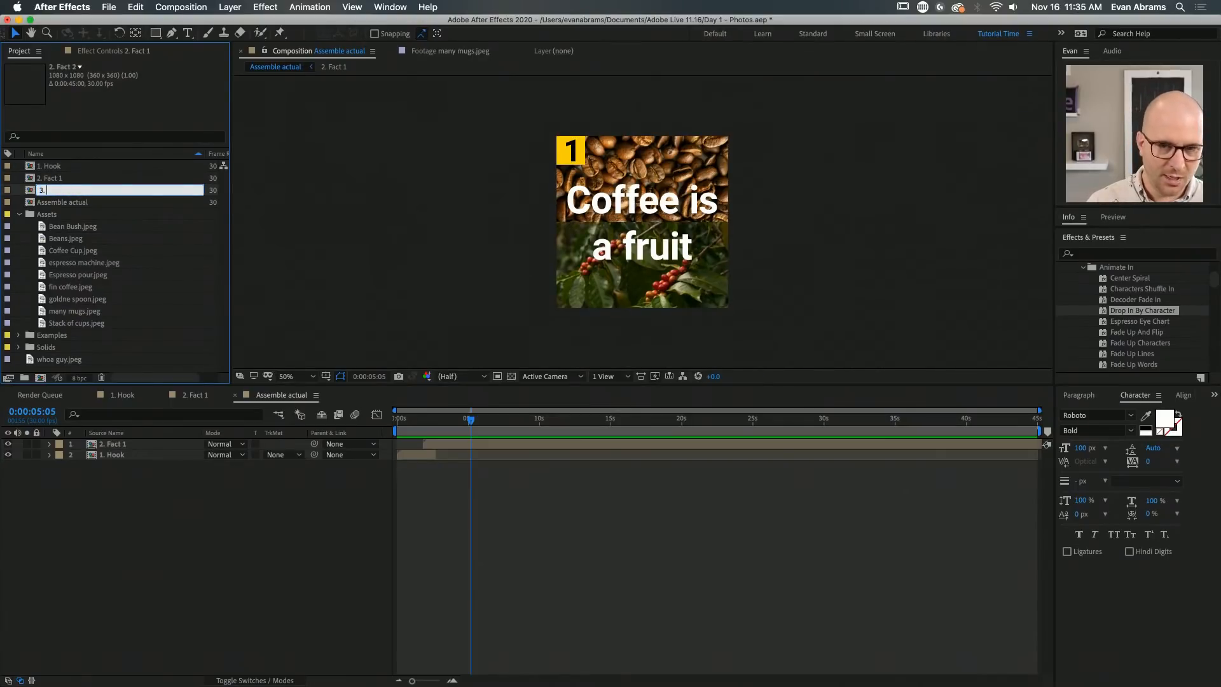
pyautogui.write(' Fact 2')
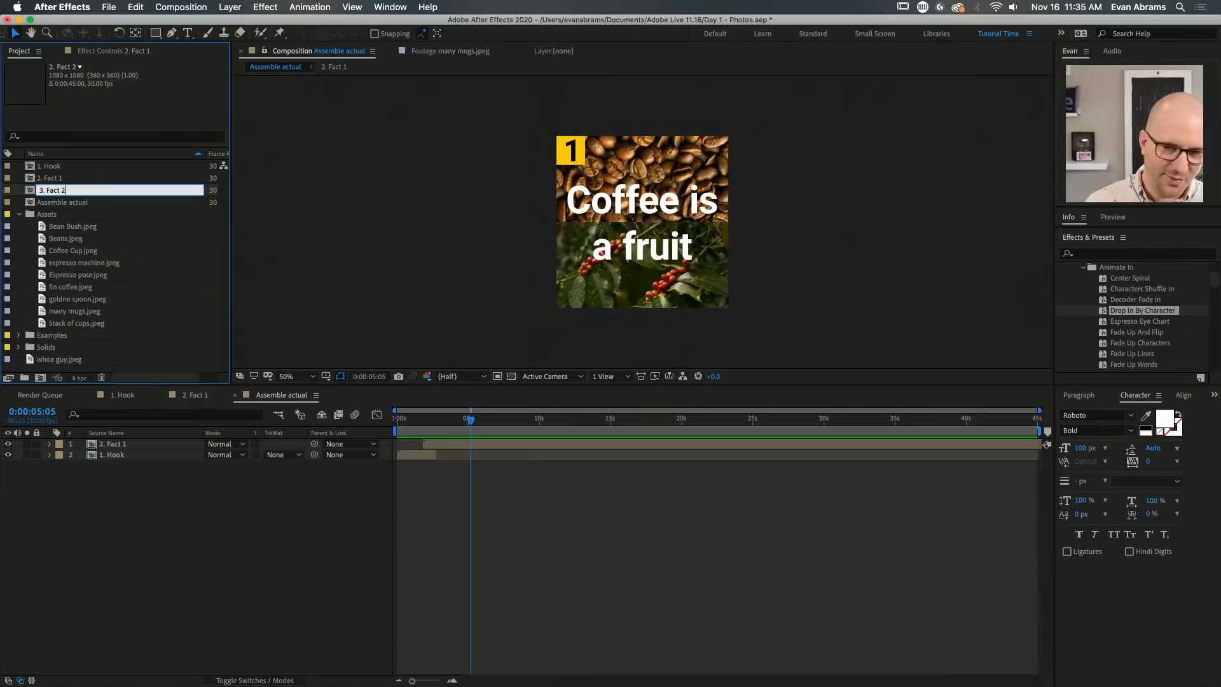
pyautogui.press('Return')
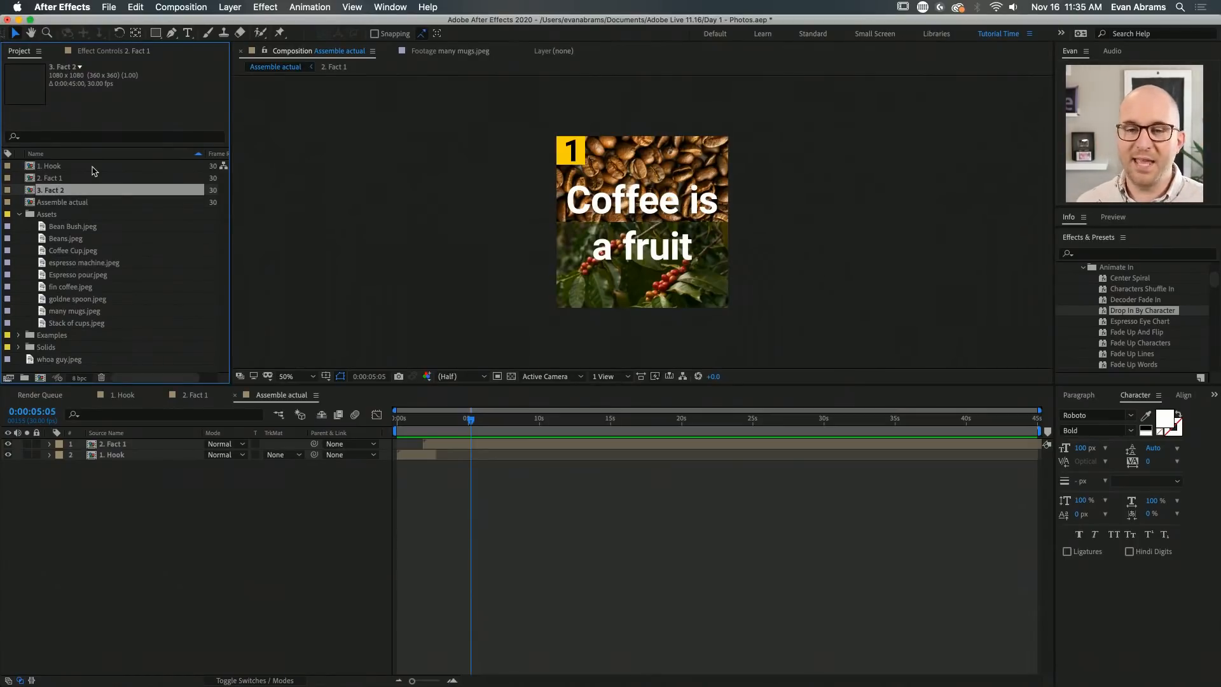
# Undo the renaming and duplication that created the "3. Fact 2" composition
pyautogui.doubleClick(54, 191)
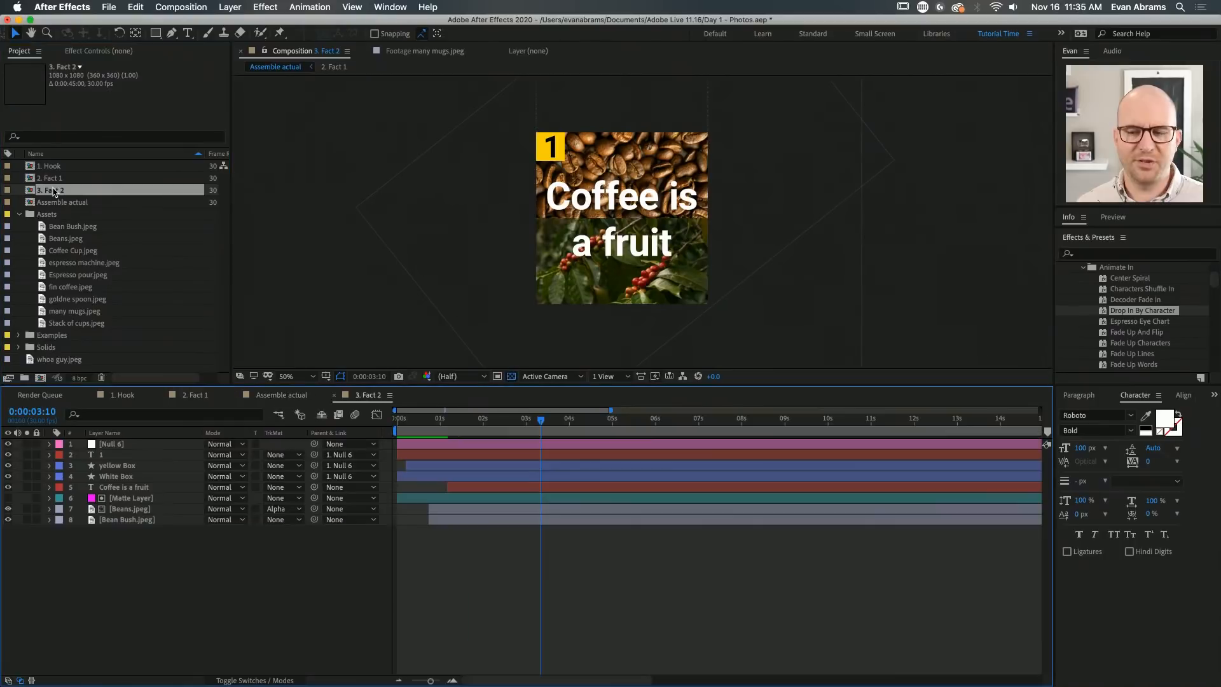
pyautogui.click(51, 194)
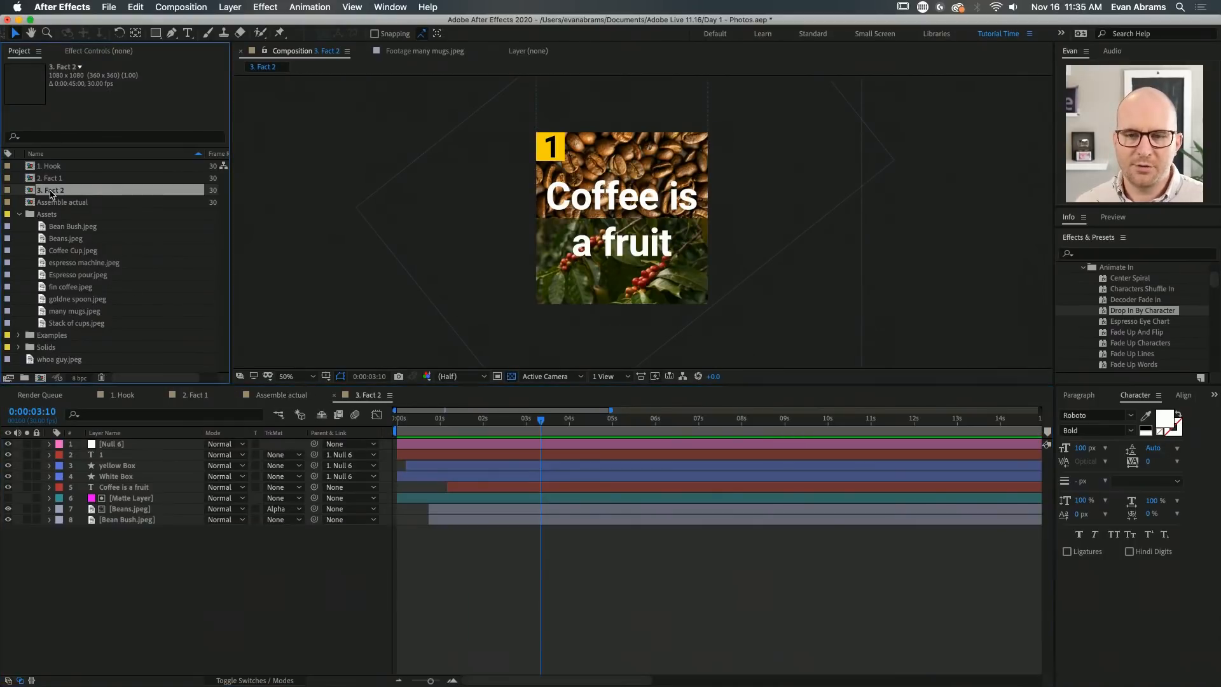
pyautogui.click(54, 179)
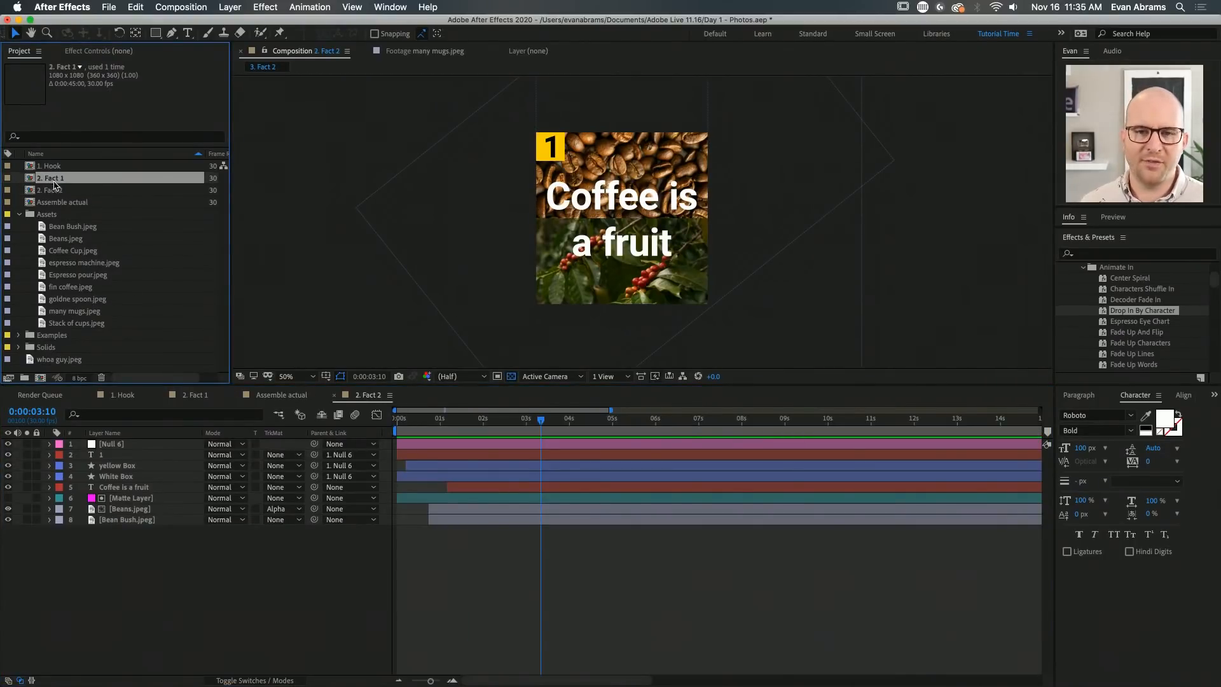
pyautogui.press('super+z')
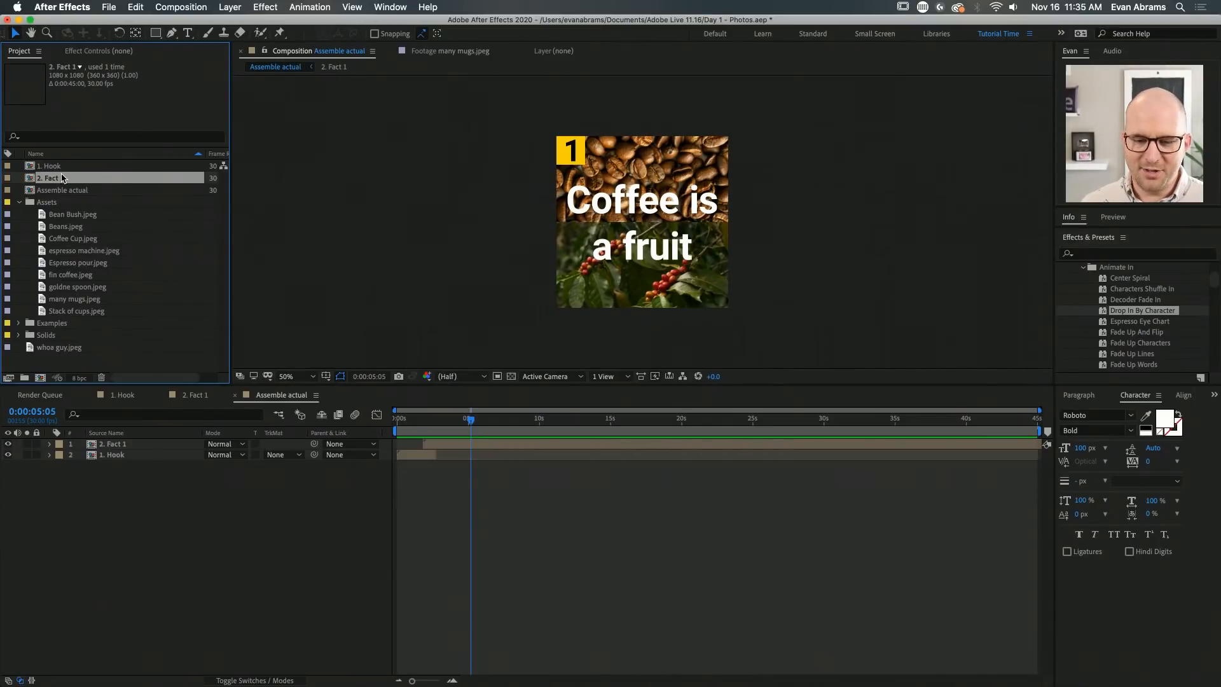
# Duplicate the "2. Fact 1" composition, name the copy "3. Facts!" and open it
pyautogui.press('super+d')
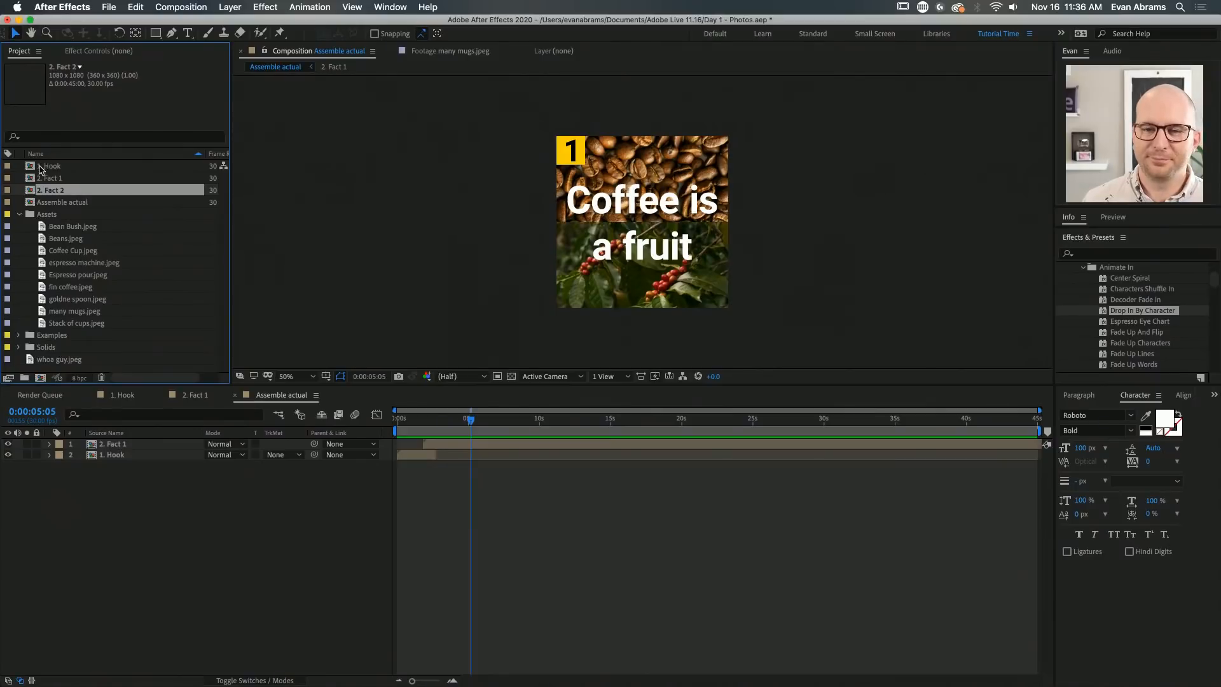
pyautogui.press('Return')
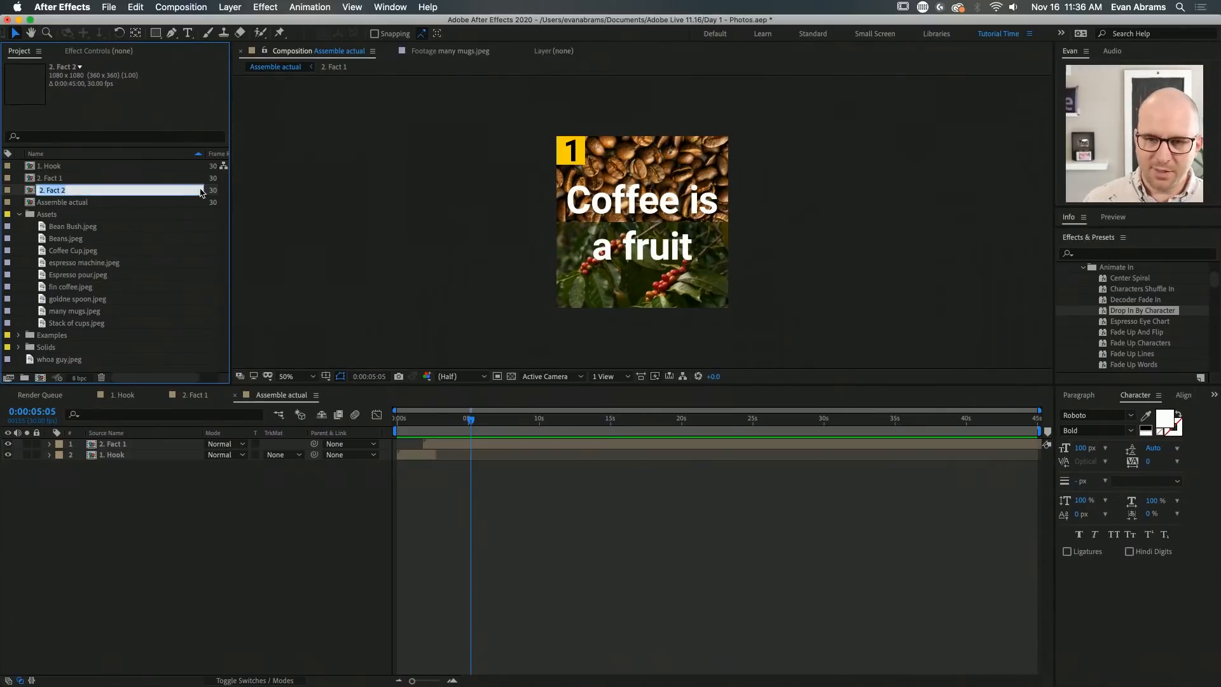
pyautogui.write('3.')
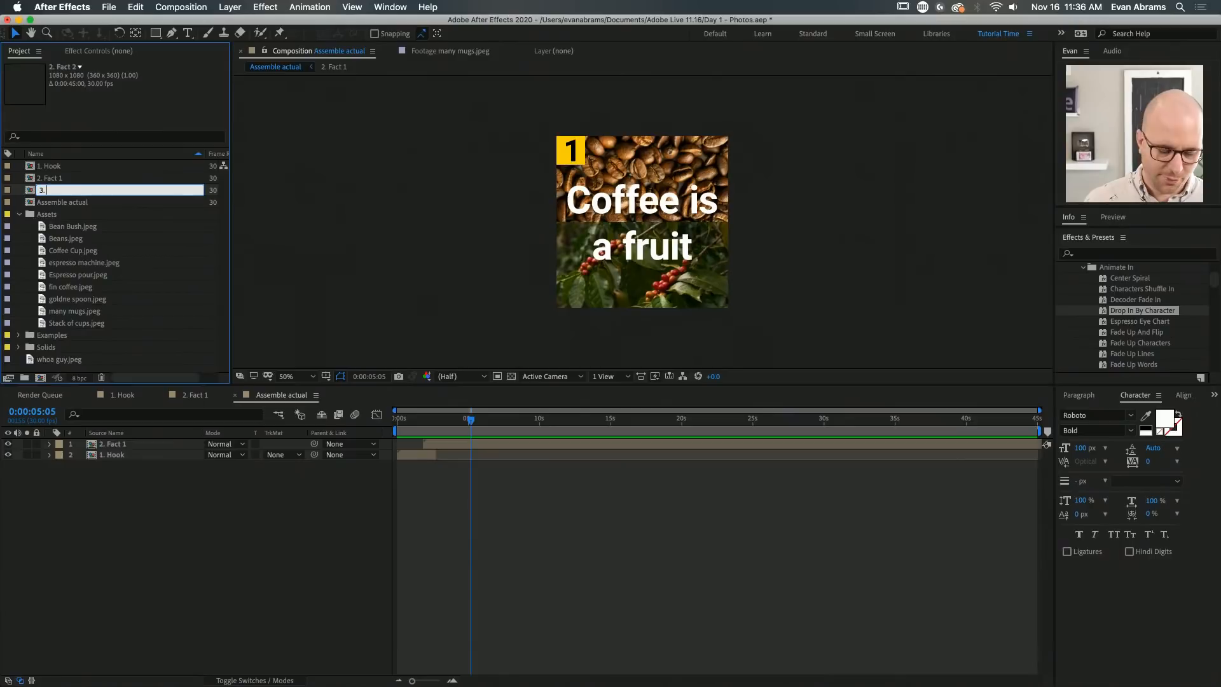
pyautogui.write(' Facts')
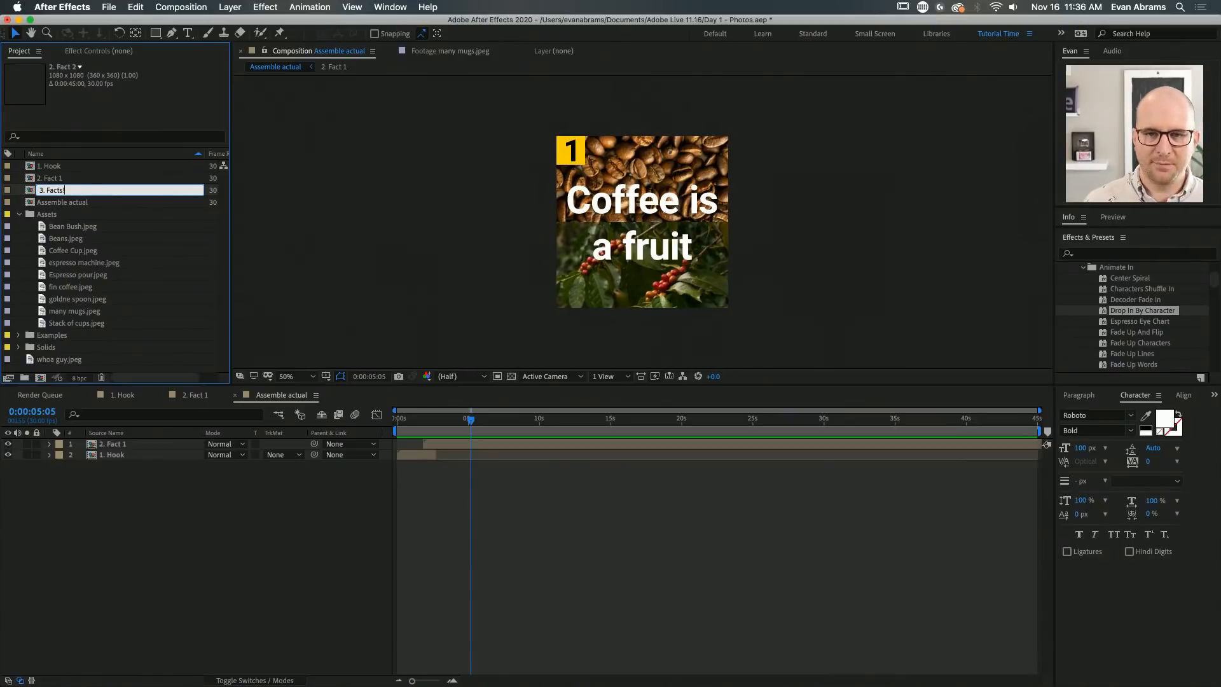
pyautogui.write('!')
pyautogui.press('Return')
pyautogui.doubleClick(85, 192)
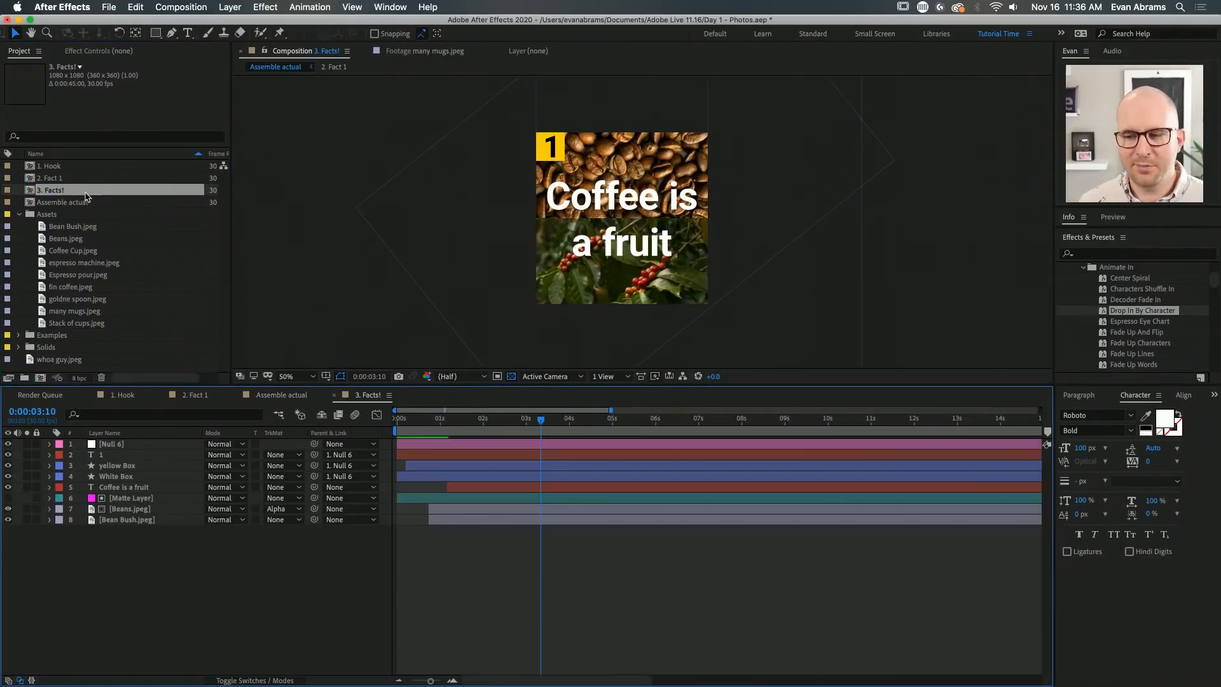
# Delete the "Coffee is a fruit", Matte Layer, Beans.jpeg and Bean Bush.jpeg layers from the "3. Facts!" composition
pyautogui.moveTo(409, 424); pyautogui.dragTo(555, 431)
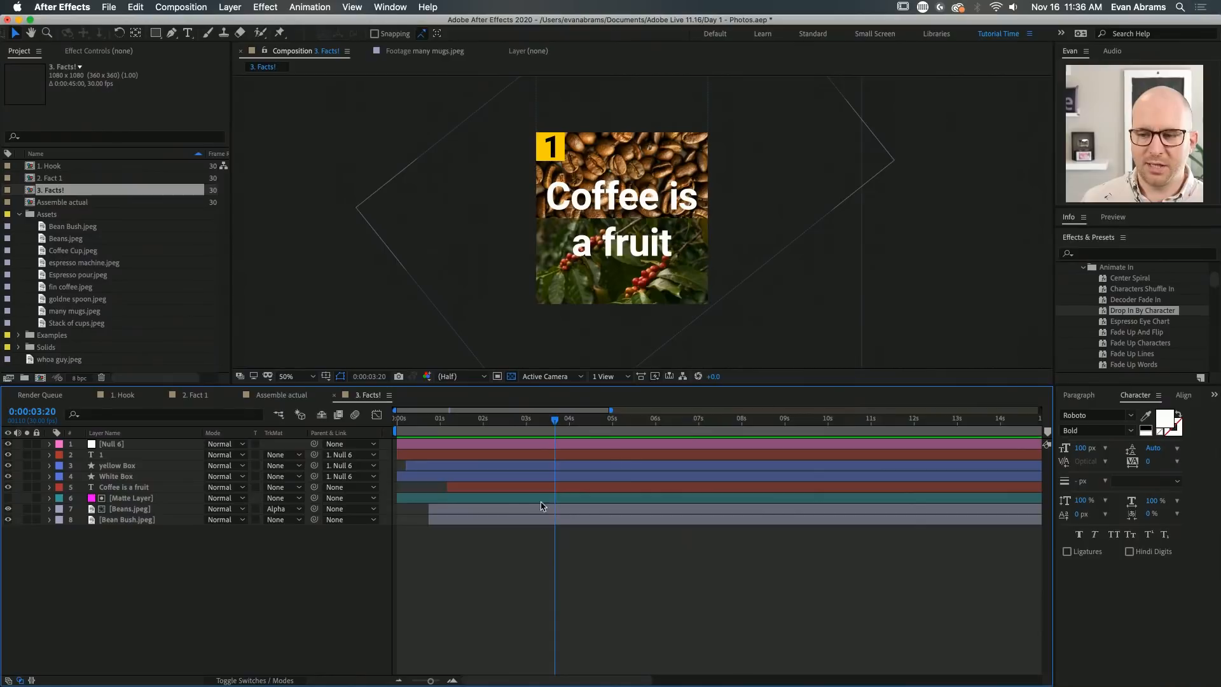
pyautogui.click(145, 520)
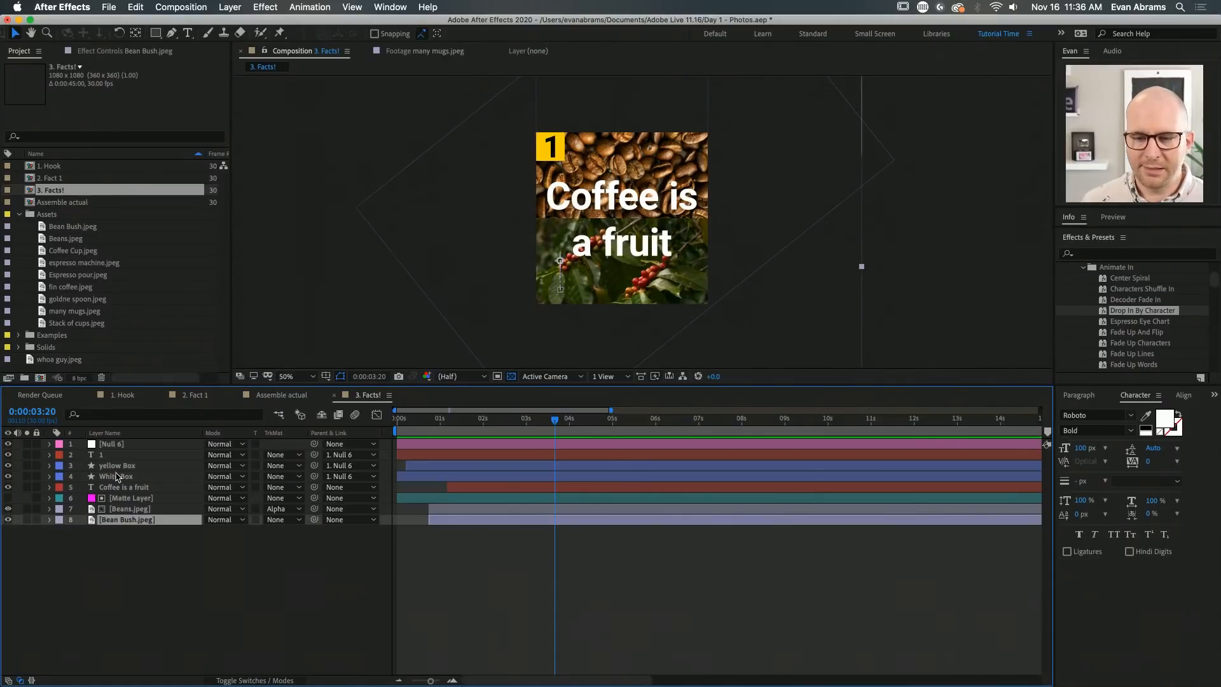
pyautogui.keyDown('shift'); pyautogui.click(130, 487); pyautogui.keyUp('shift')
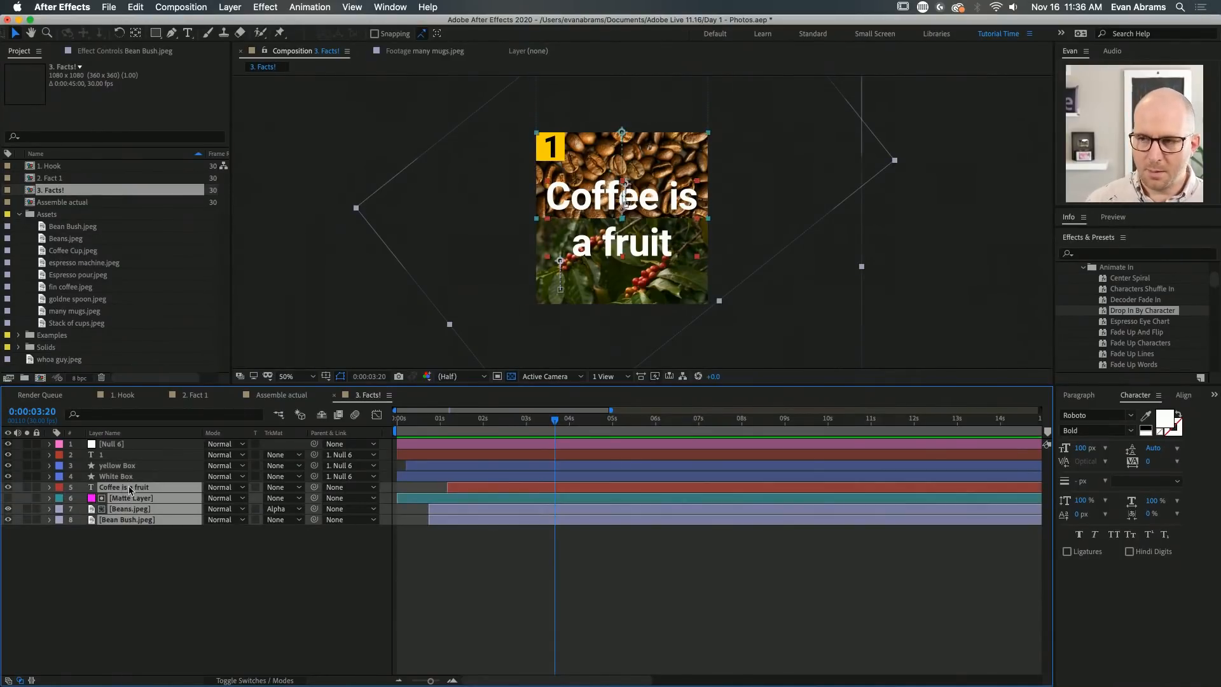
pyautogui.press('Delete')
# Change the number in the yellow box from 1 to 2
pyautogui.click(478, 420)
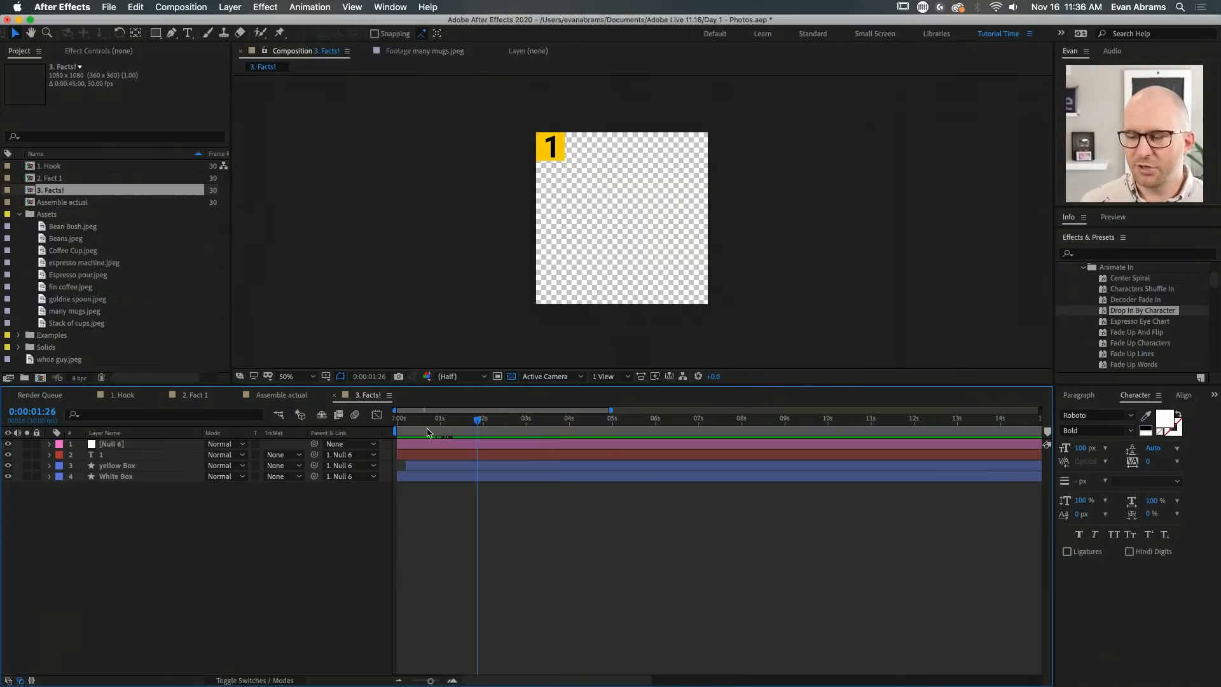
pyautogui.moveTo(427, 432); pyautogui.dragTo(483, 433)
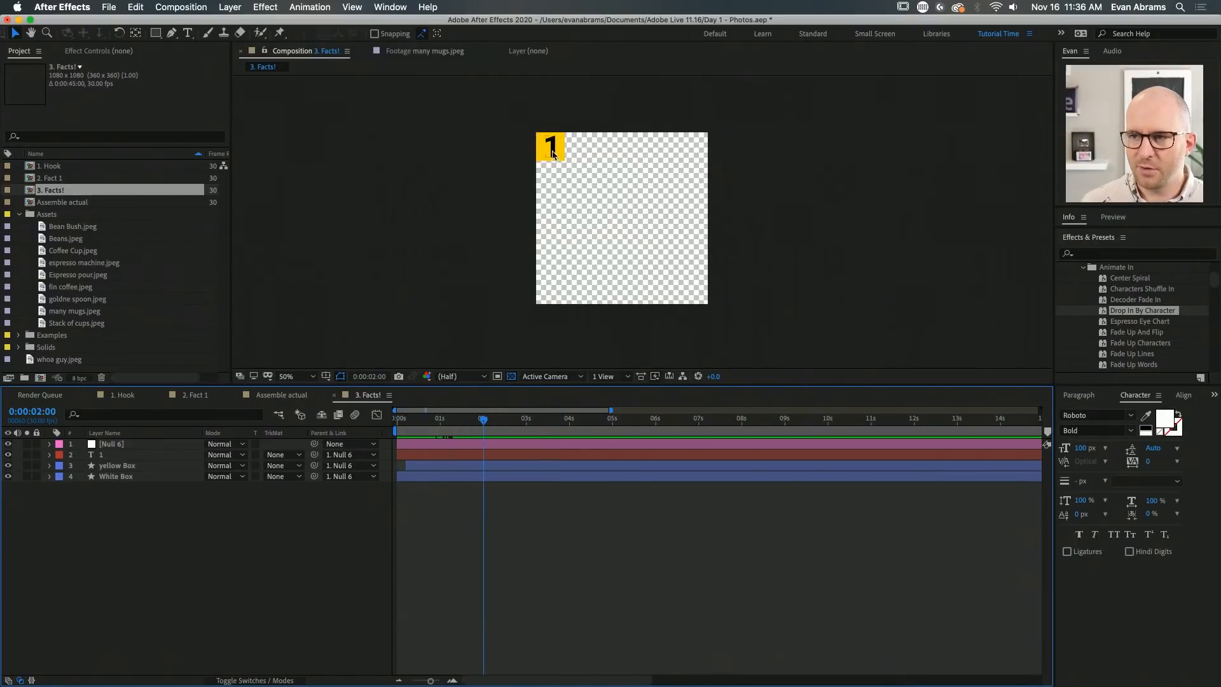
pyautogui.doubleClick(551, 153)
pyautogui.write('2')
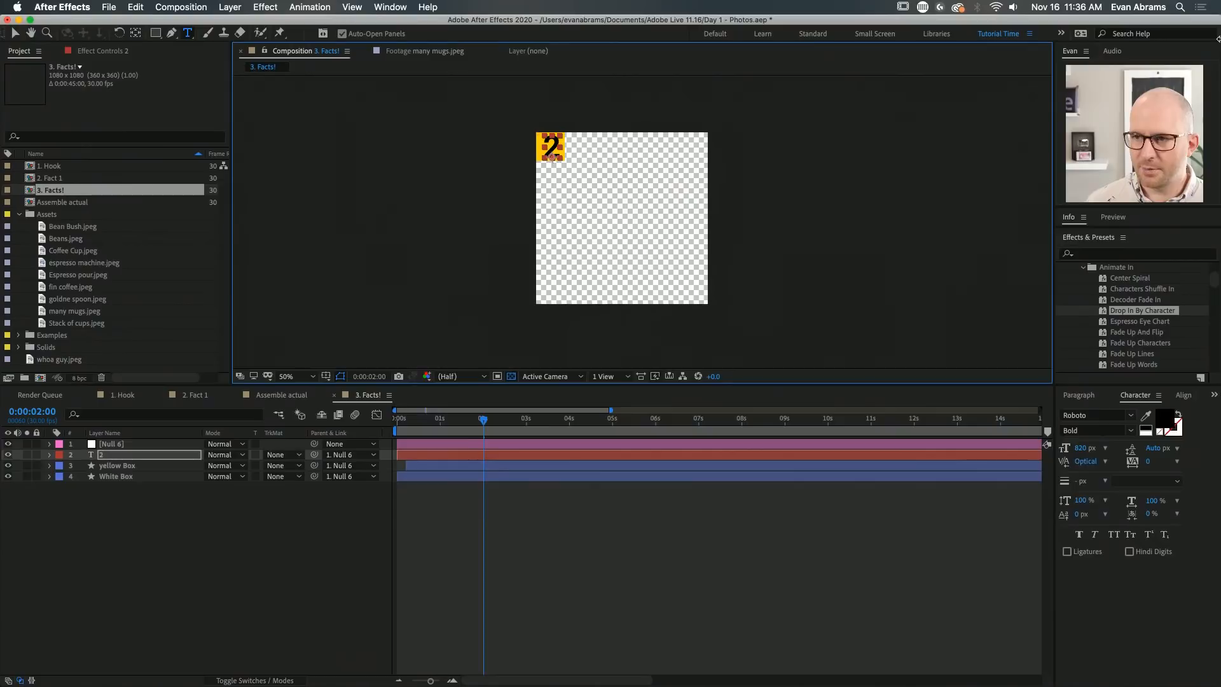
pyautogui.click(732, 581)
# Centre the "2" horizontally in the yellow box at 0:00:00:13 and preview the number animation
pyautogui.moveTo(422, 420); pyautogui.dragTo(230, 483)
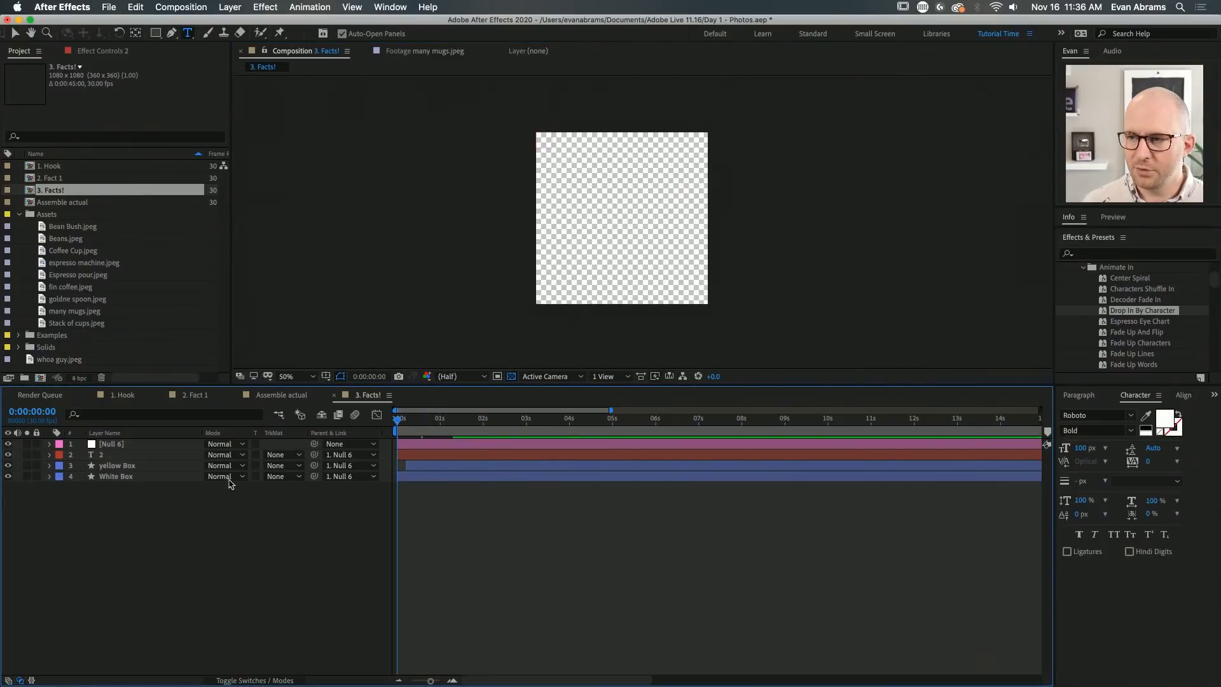
pyautogui.moveTo(399, 424); pyautogui.dragTo(416, 427)
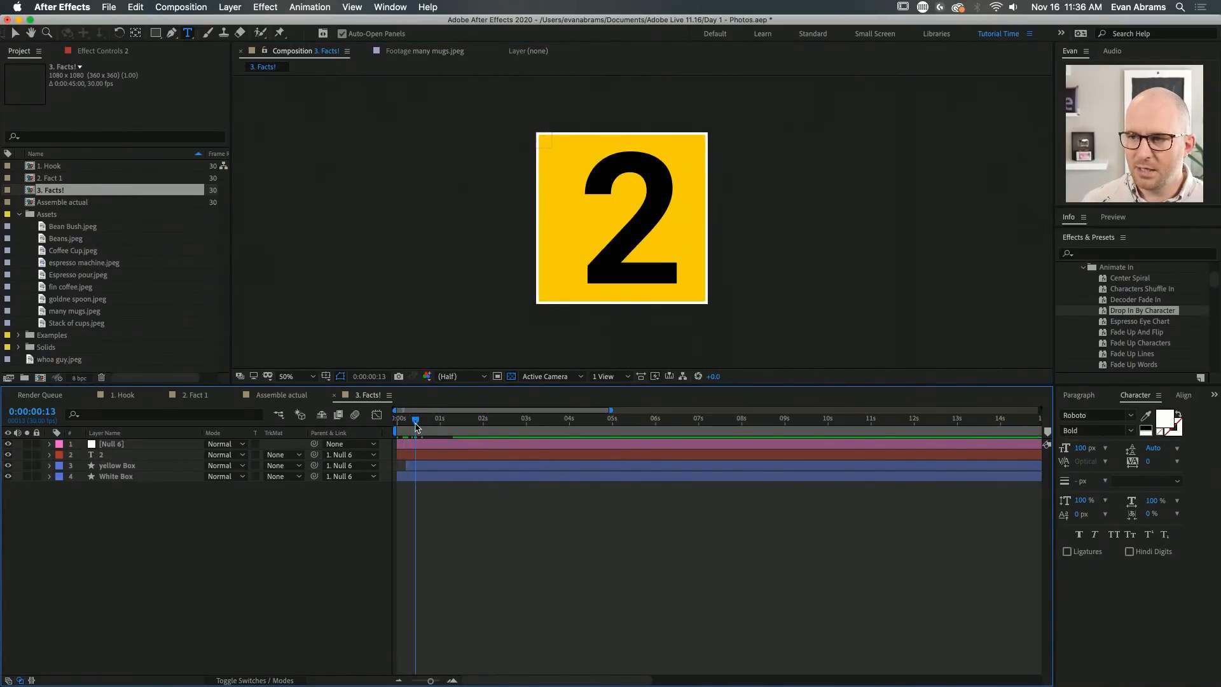
pyautogui.click(434, 455)
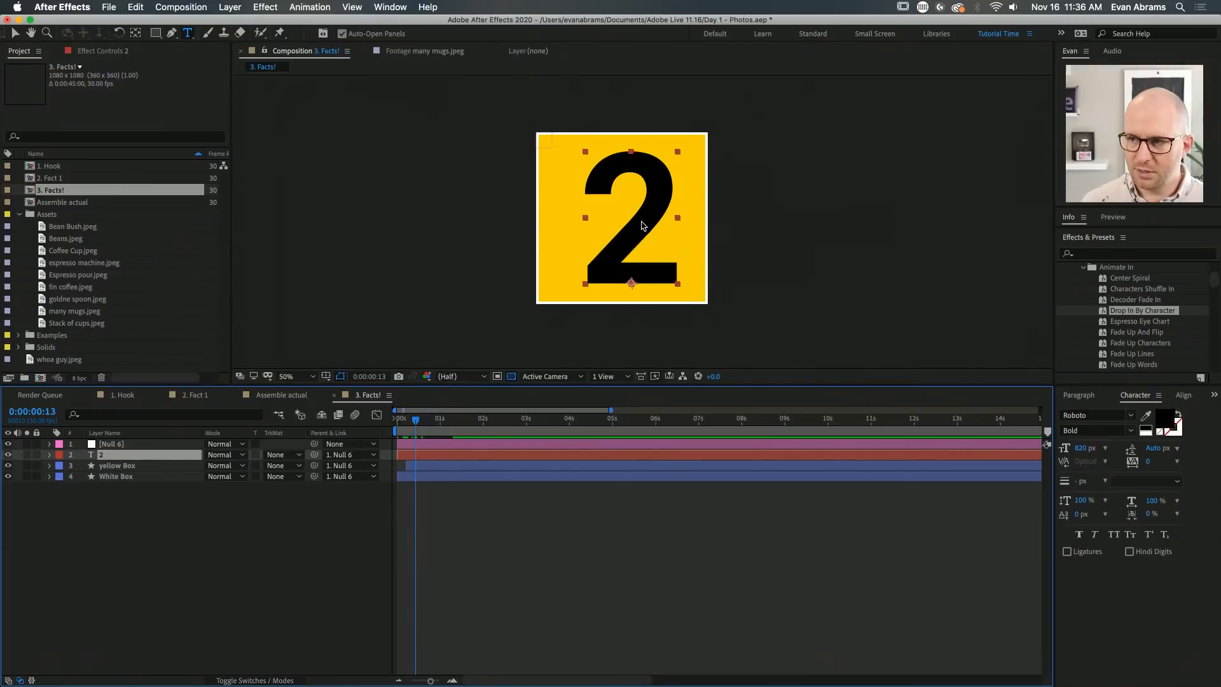
pyautogui.press('v')
pyautogui.moveTo(637, 226); pyautogui.dragTo(628, 225)
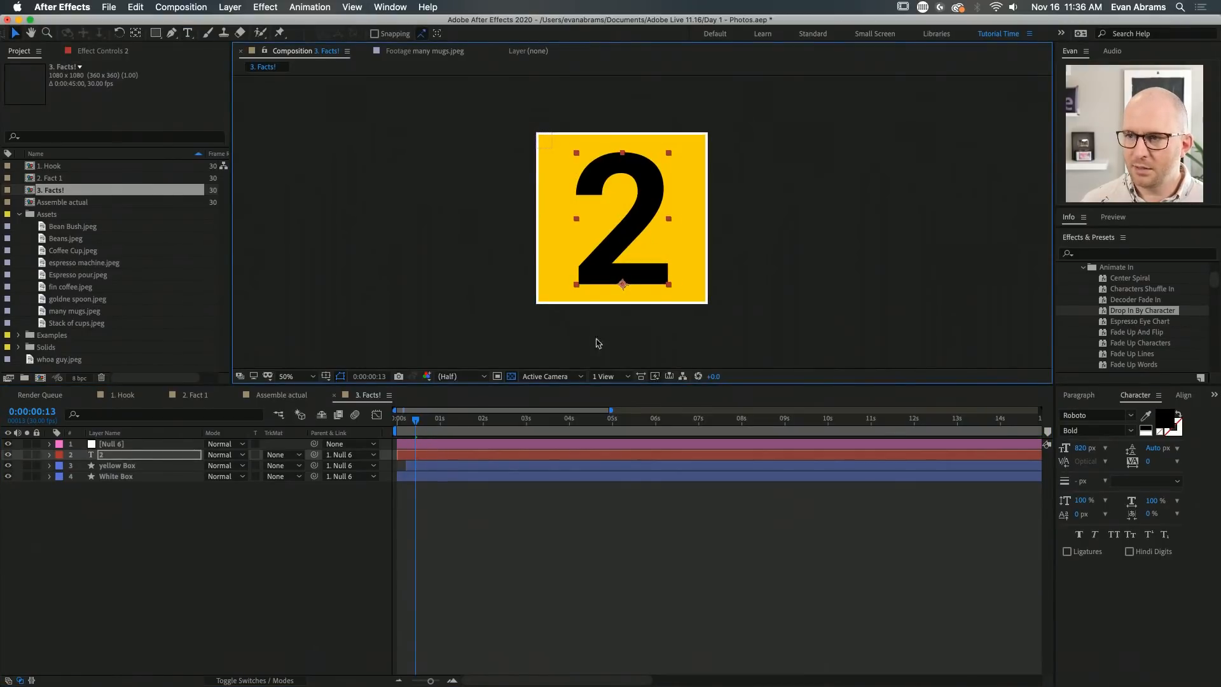
pyautogui.click(599, 512)
pyautogui.press('space')
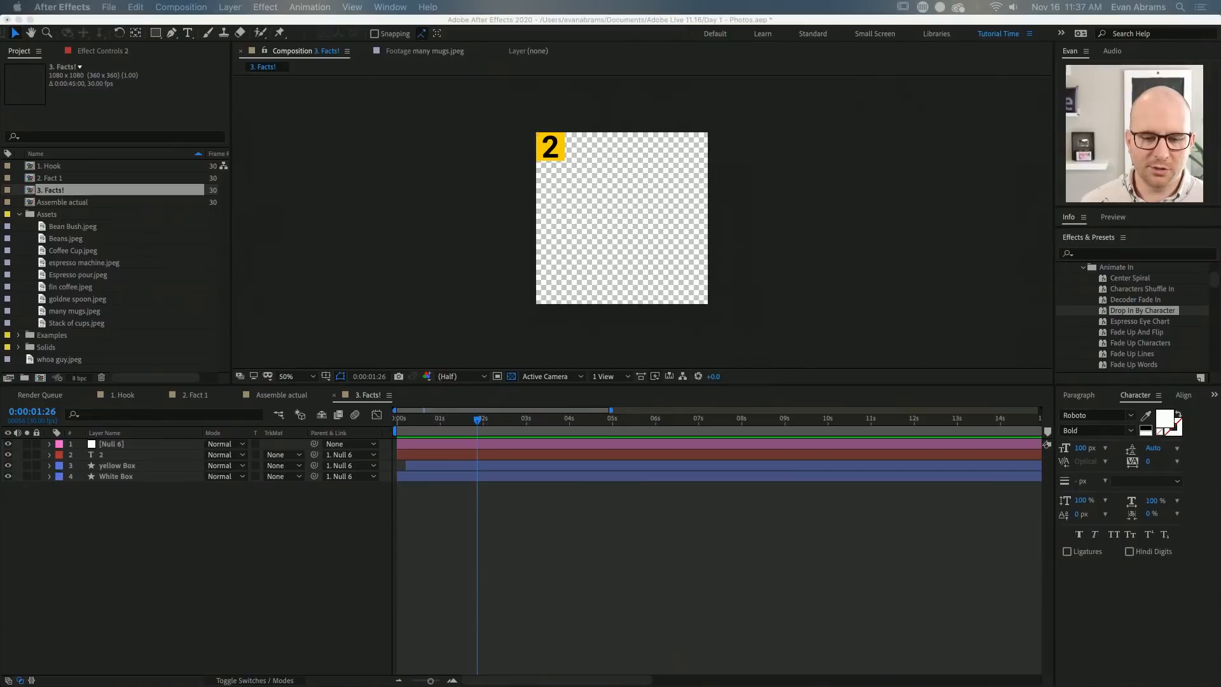
# Add a single-line text layer reading "Coffee originated in Arabia in the 15th Century" and set its fill to black
pyautogui.click(403, 562)
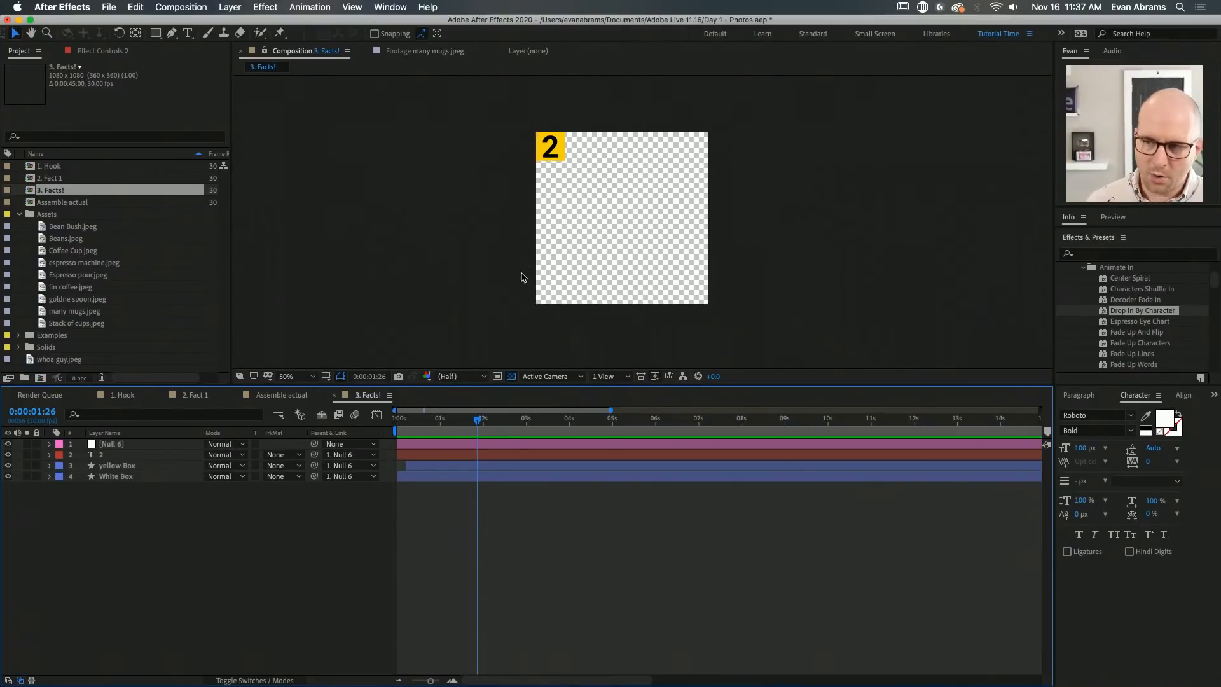
pyautogui.press('super+t')
pyautogui.click(596, 249)
pyautogui.write('Coffee originated in Arabia in the 15th Century')
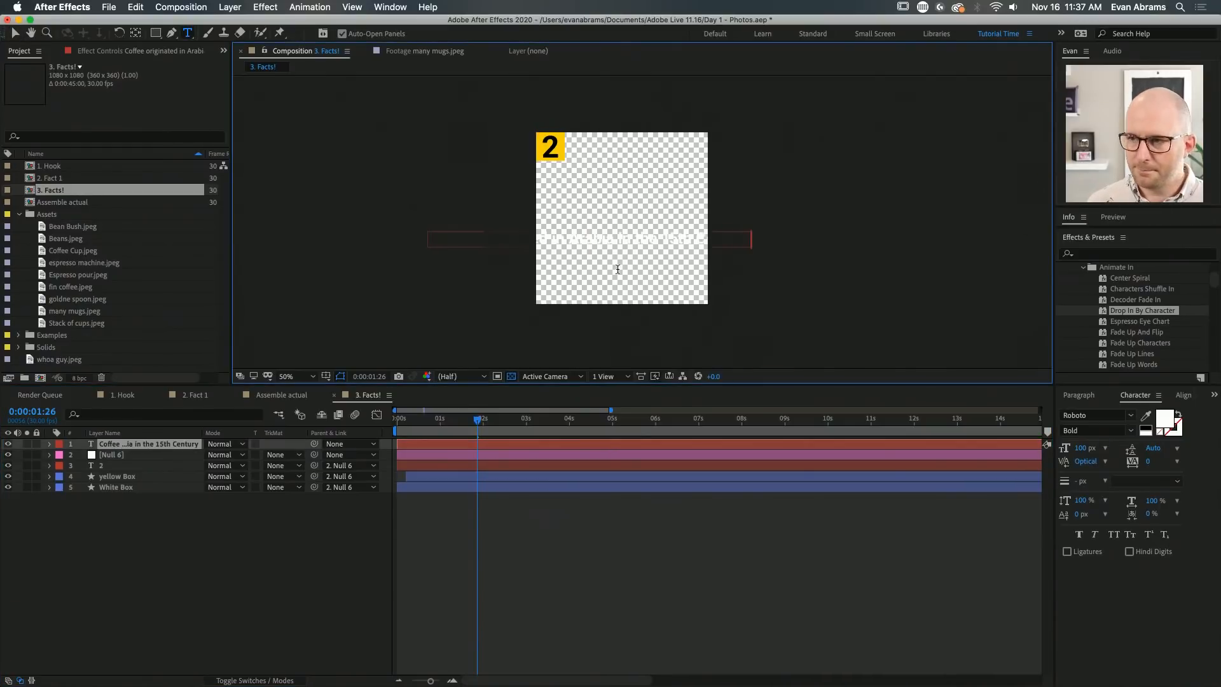
pyautogui.click(554, 445)
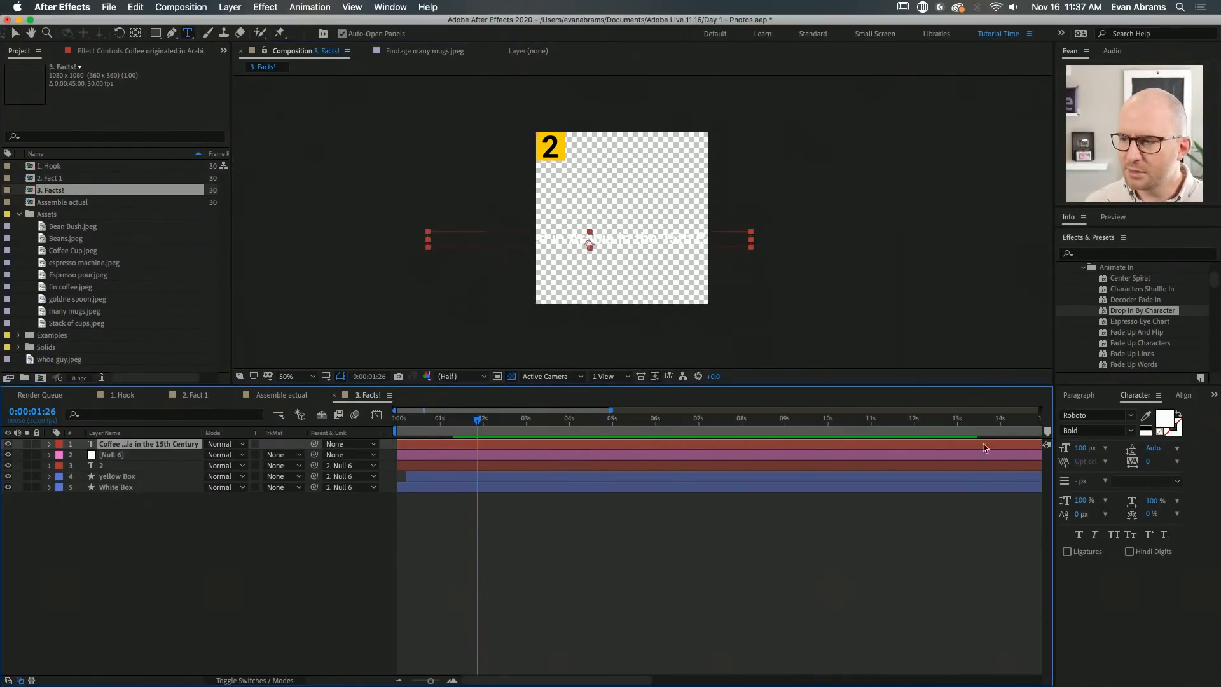
pyautogui.click(1145, 431)
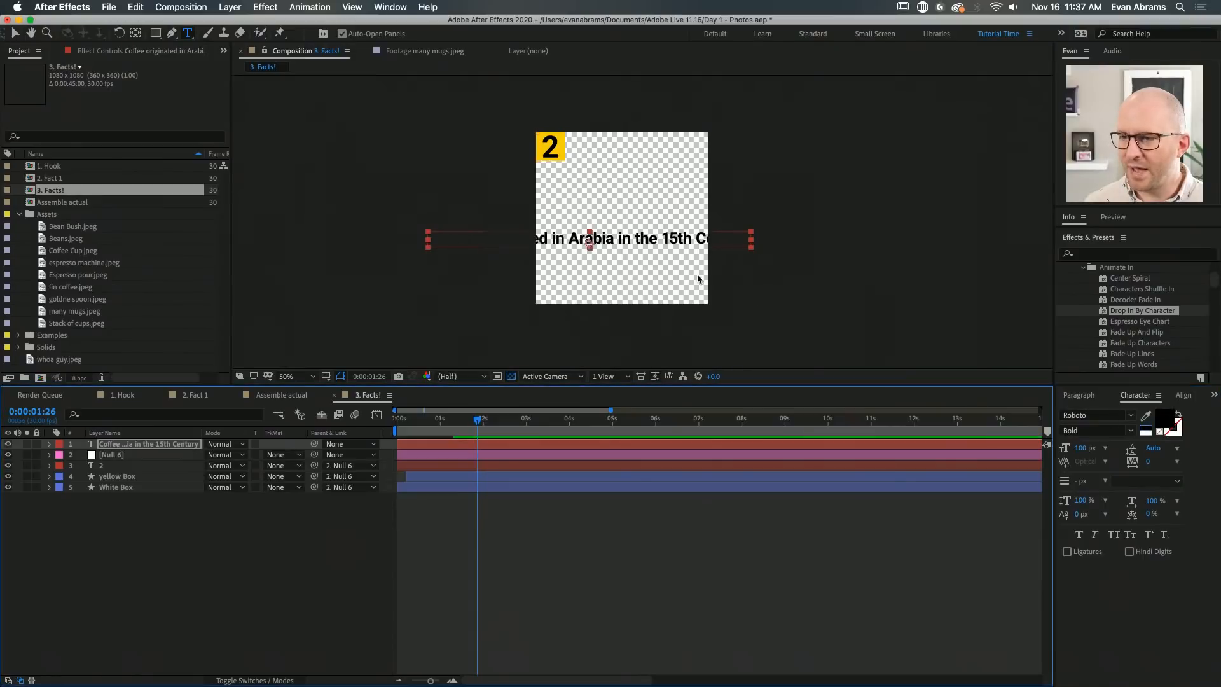
# Try moving the single-line text towards the middle of the canvas, and delete its layer
pyautogui.press('v')
pyautogui.moveTo(636, 247); pyautogui.dragTo(659, 215)
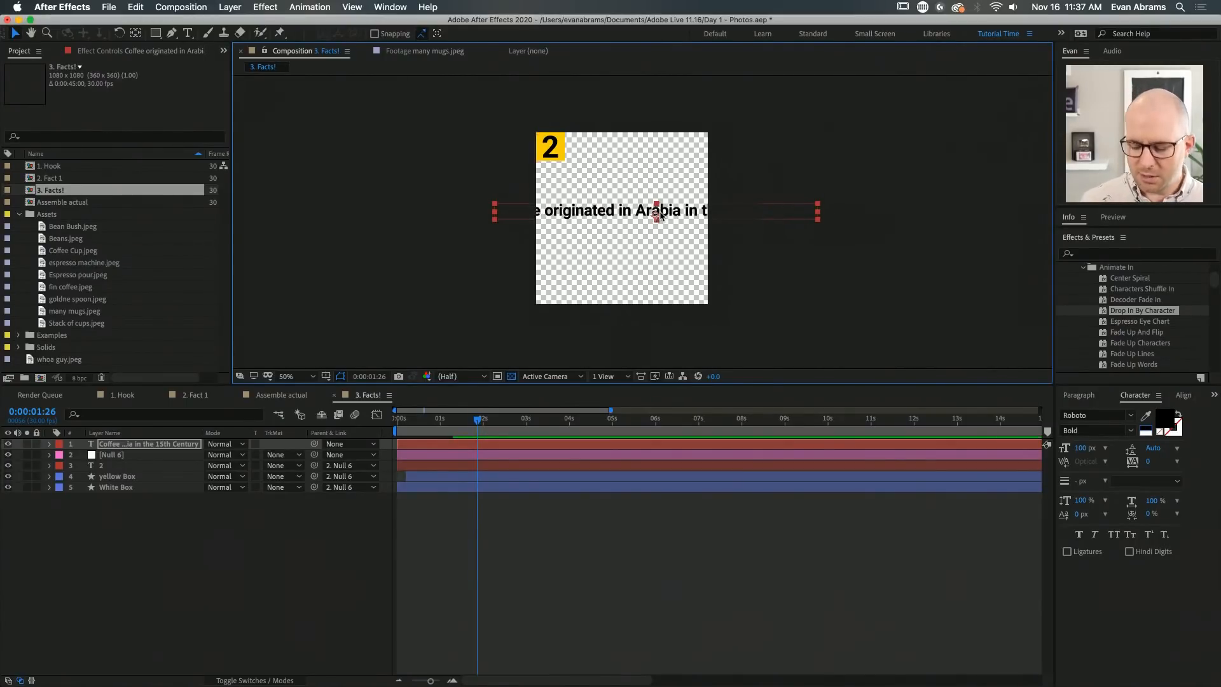
pyautogui.press('Delete')
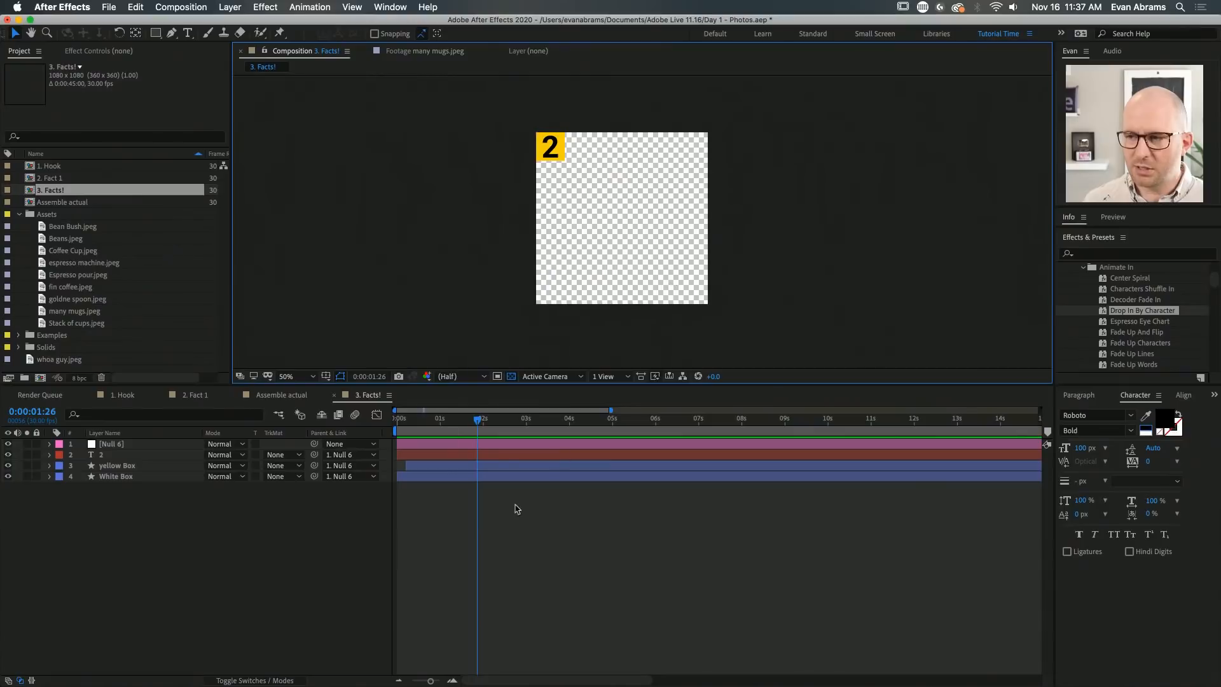
# Draw a paragraph text box below the number and paste in "Coffee originated in Arabia in the 15th Century"
pyautogui.click(189, 33)
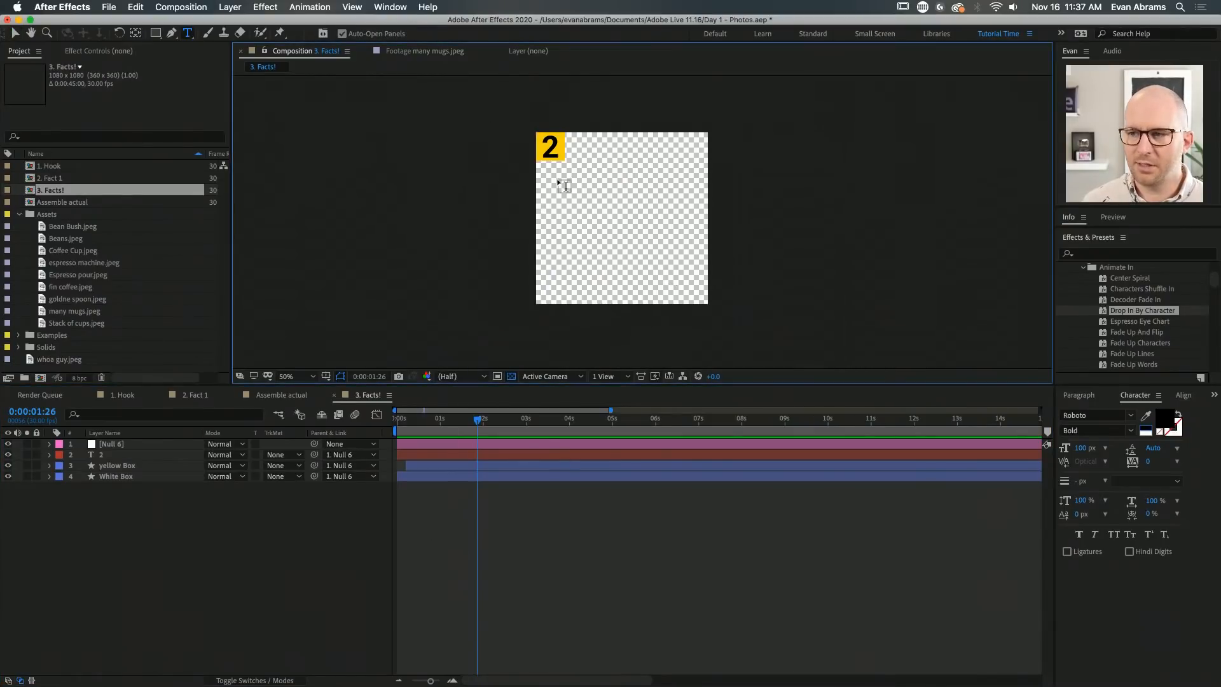
pyautogui.moveTo(563, 180); pyautogui.dragTo(695, 287)
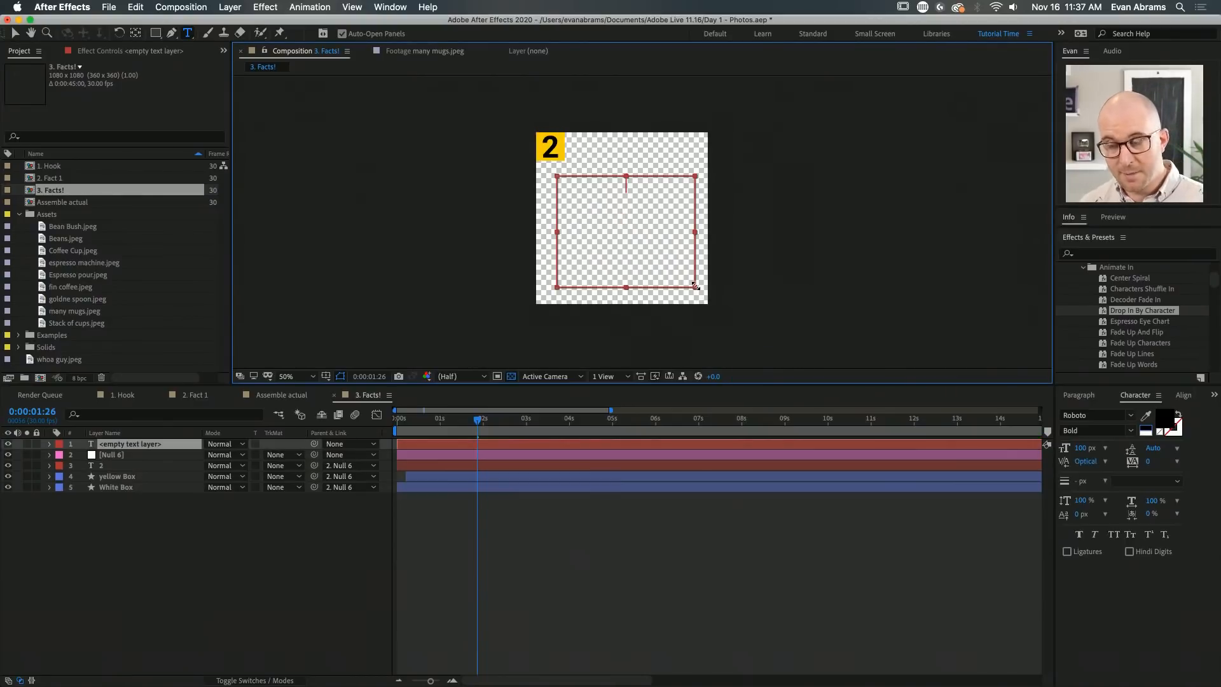
pyautogui.press('super+v')
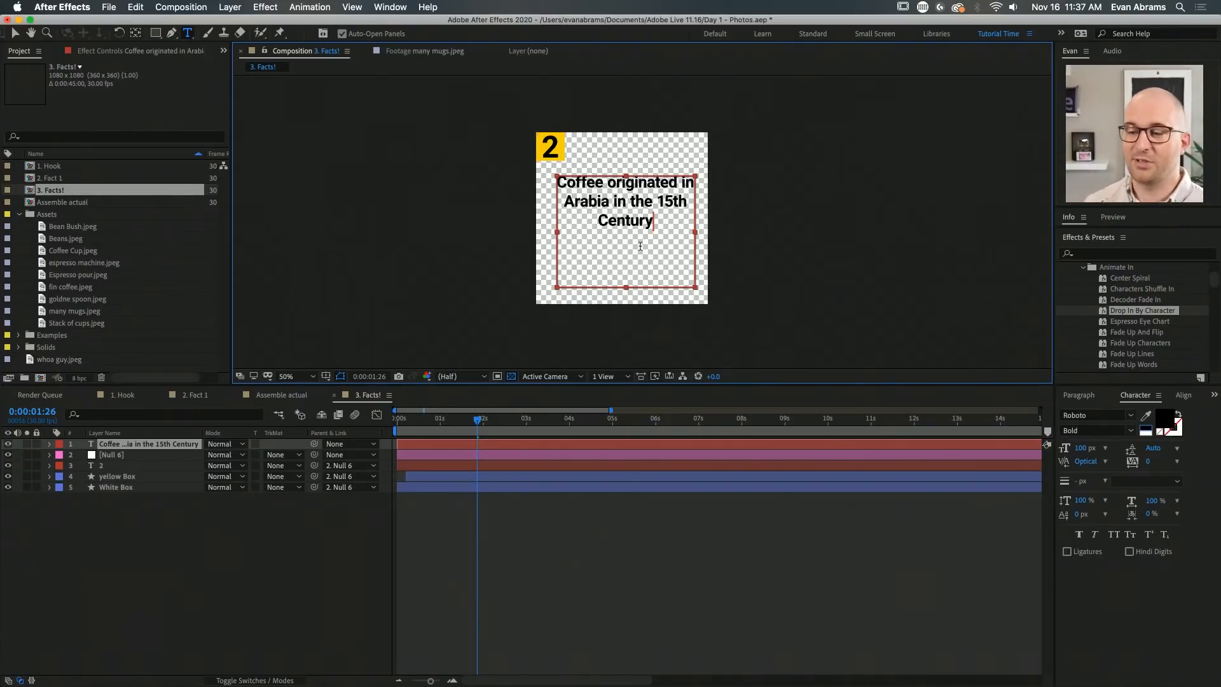
# Show the grid over the canvas, narrow the paragraph text box to the four middle grid columns, and finish the text edit
pyautogui.click(325, 376)
pyautogui.click(356, 399)
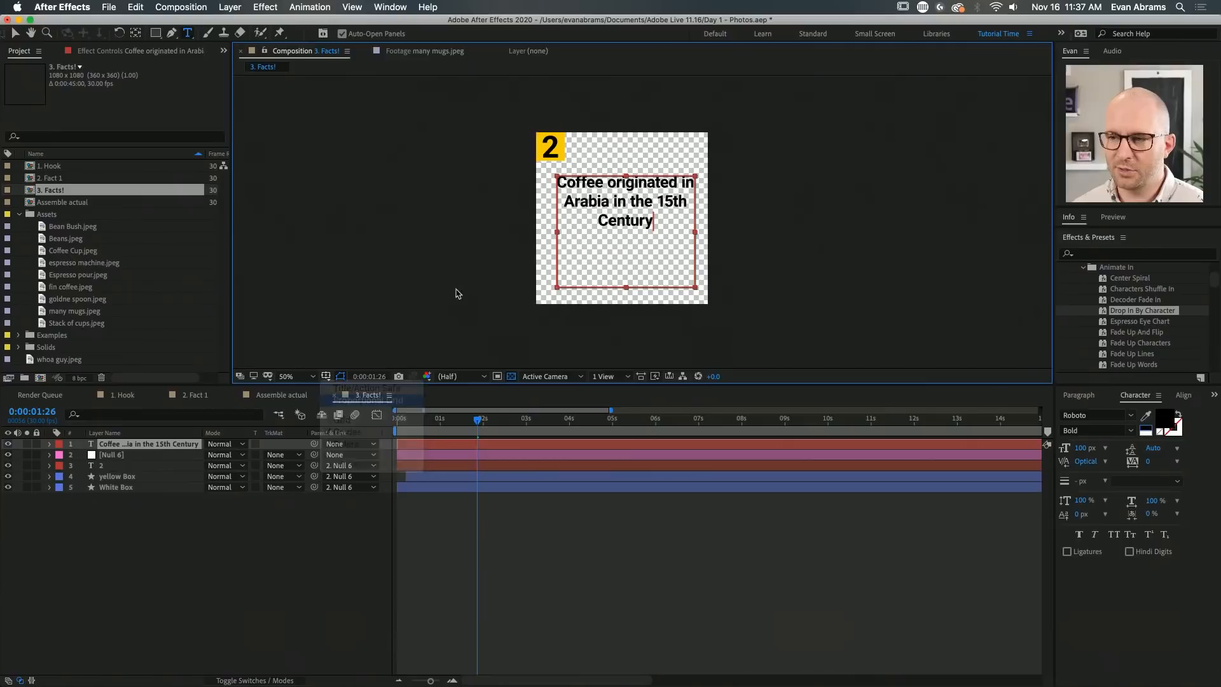
pyautogui.scroll(2, 569, 213)
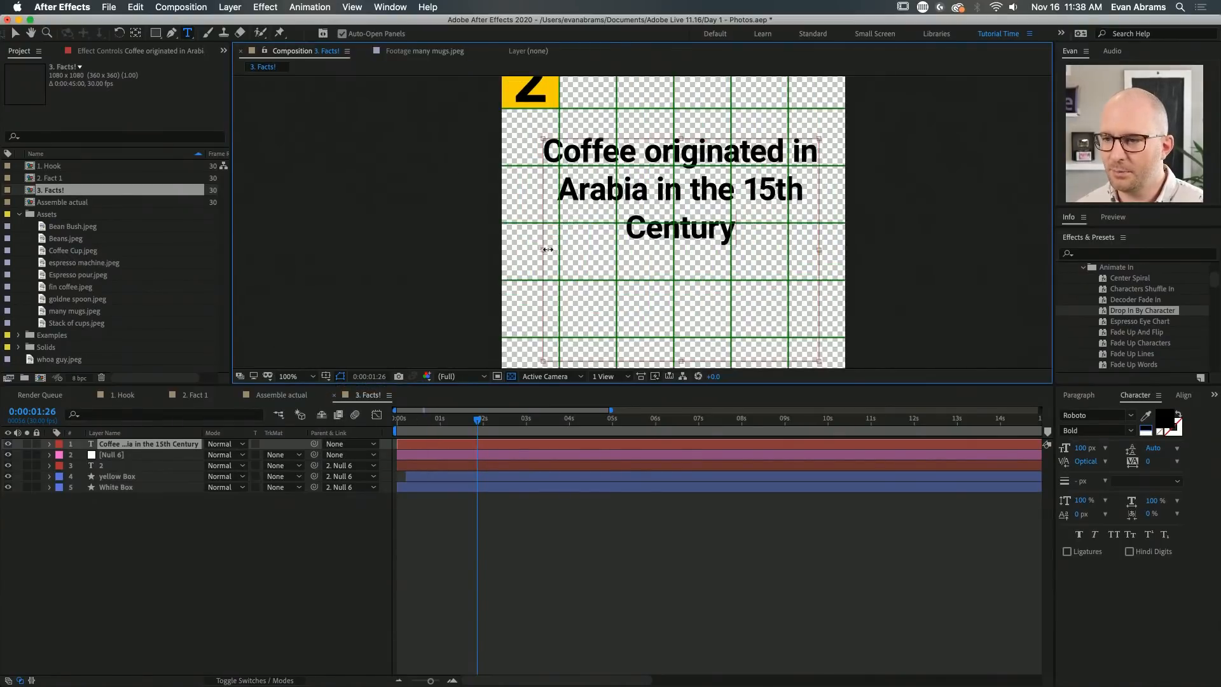
pyautogui.moveTo(546, 254); pyautogui.dragTo(560, 252)
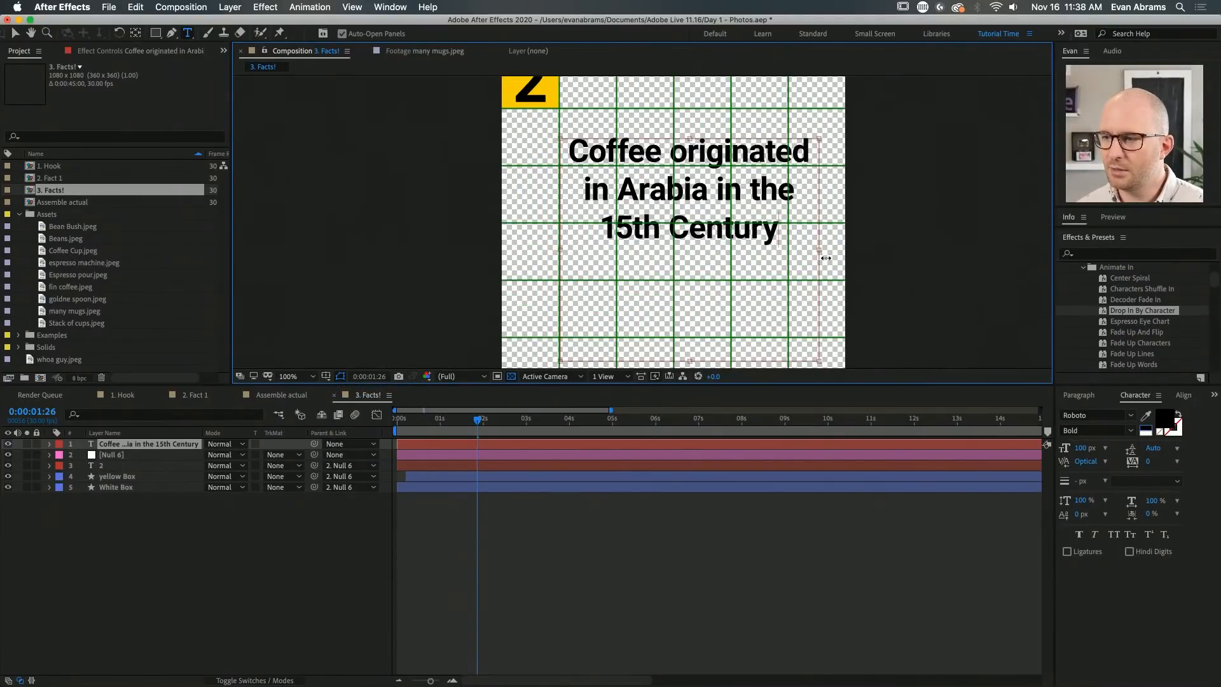
pyautogui.moveTo(818, 253); pyautogui.dragTo(789, 255)
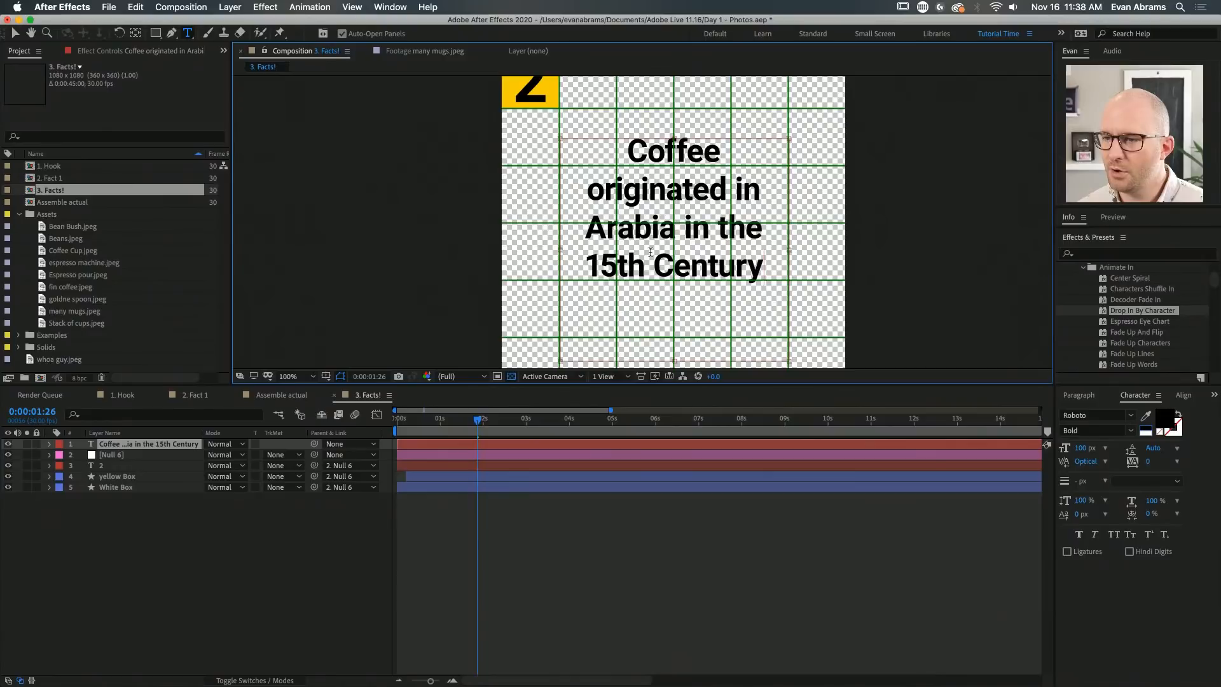
pyautogui.scroll(-1, 588, 192)
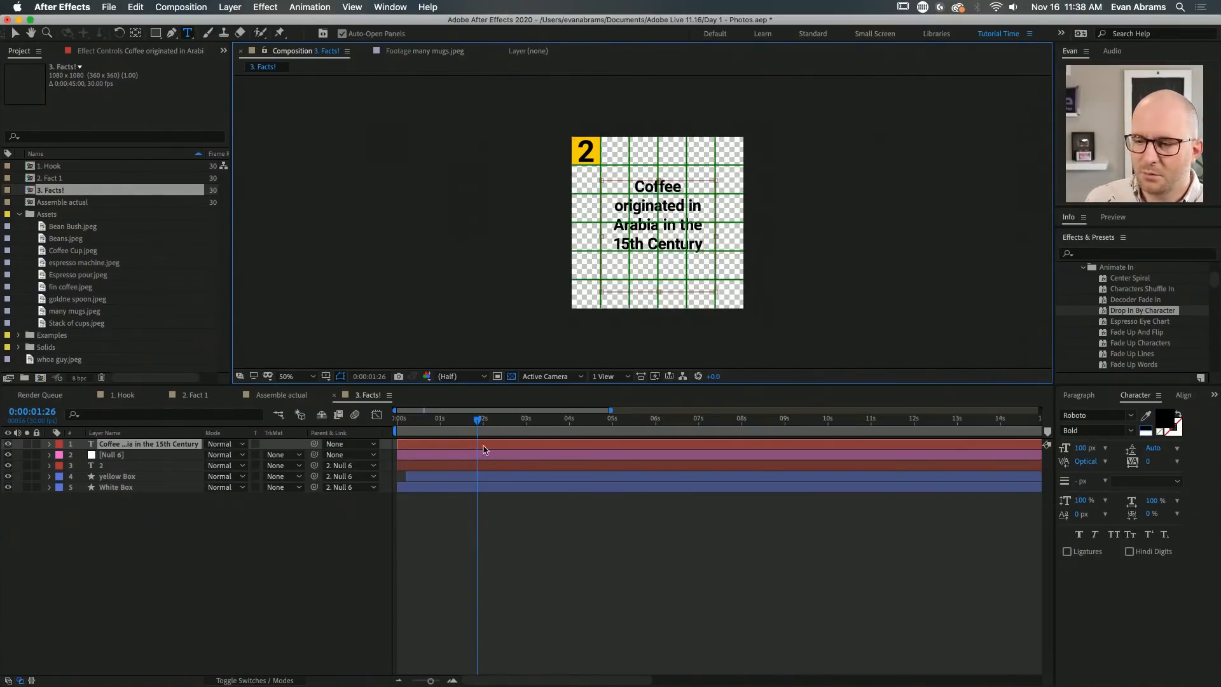
pyautogui.click(483, 445)
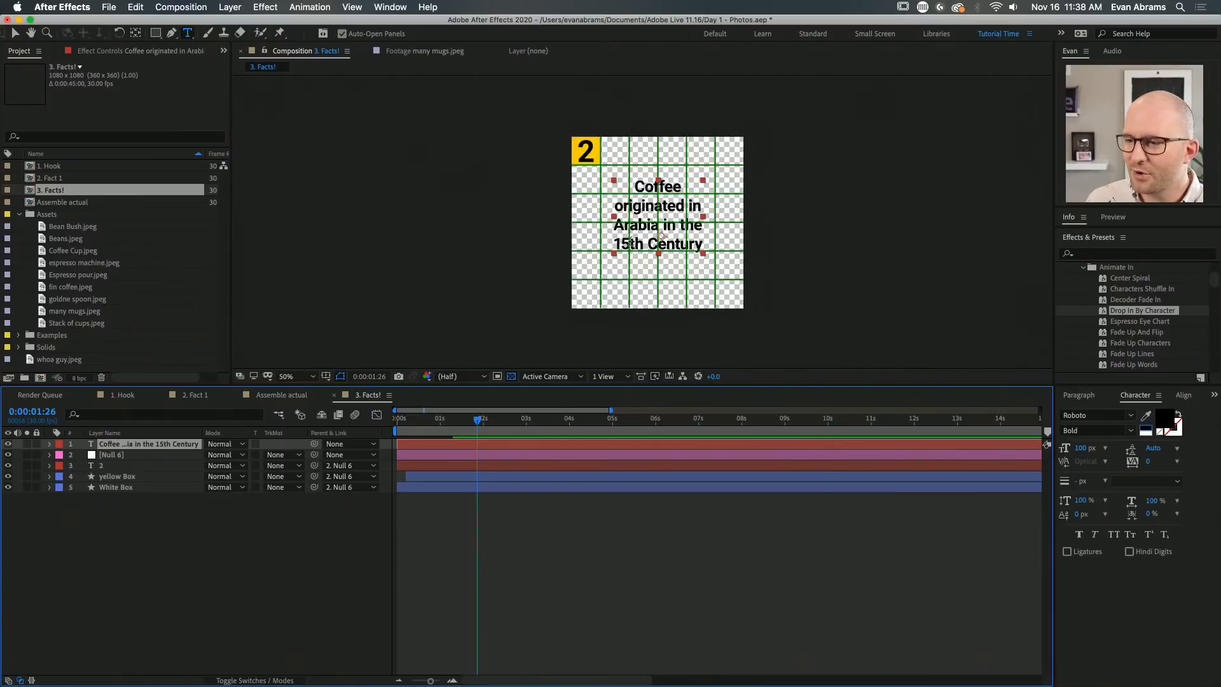
# Format the "th" after 15 in the fact text as superscript and finish the text edit
pyautogui.moveTo(628, 243); pyautogui.dragTo(643, 244)
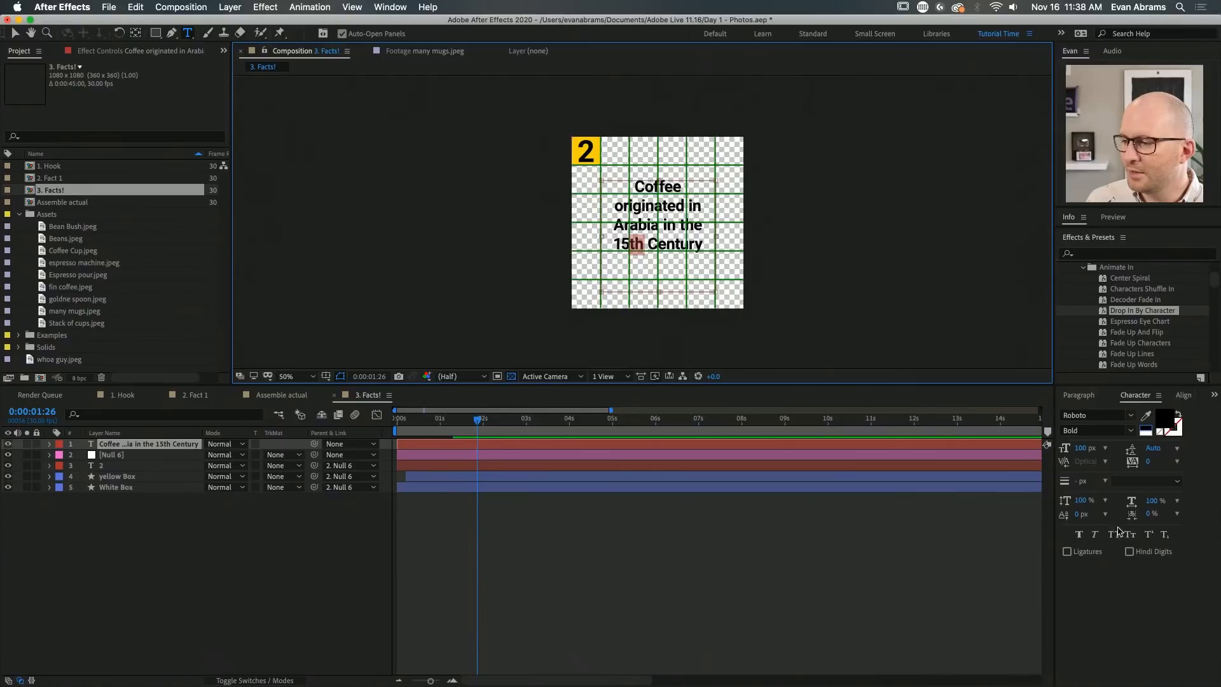
pyautogui.click(1148, 536)
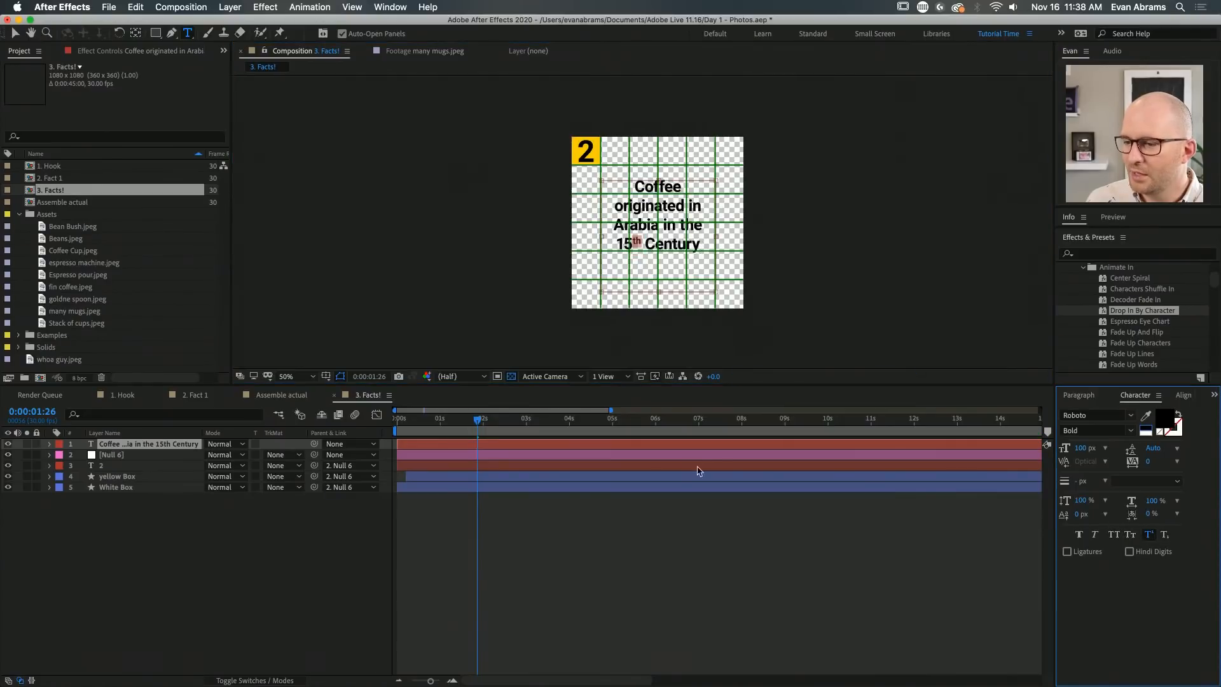
pyautogui.click(667, 446)
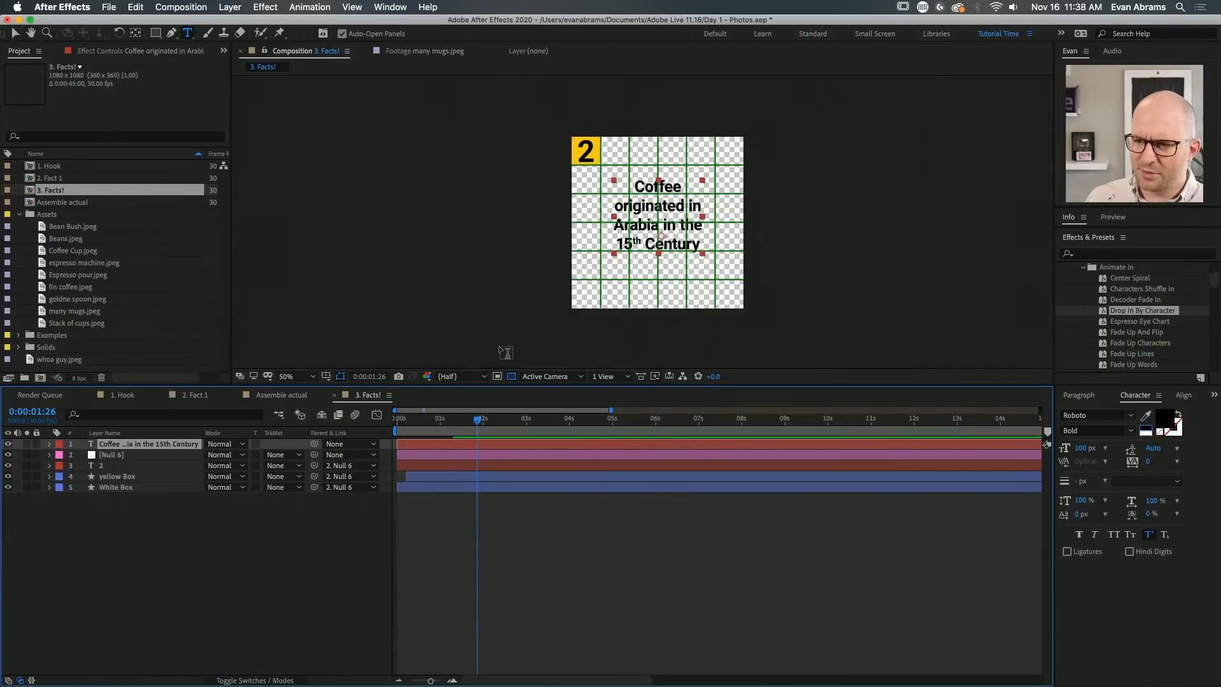
pyautogui.press('v')
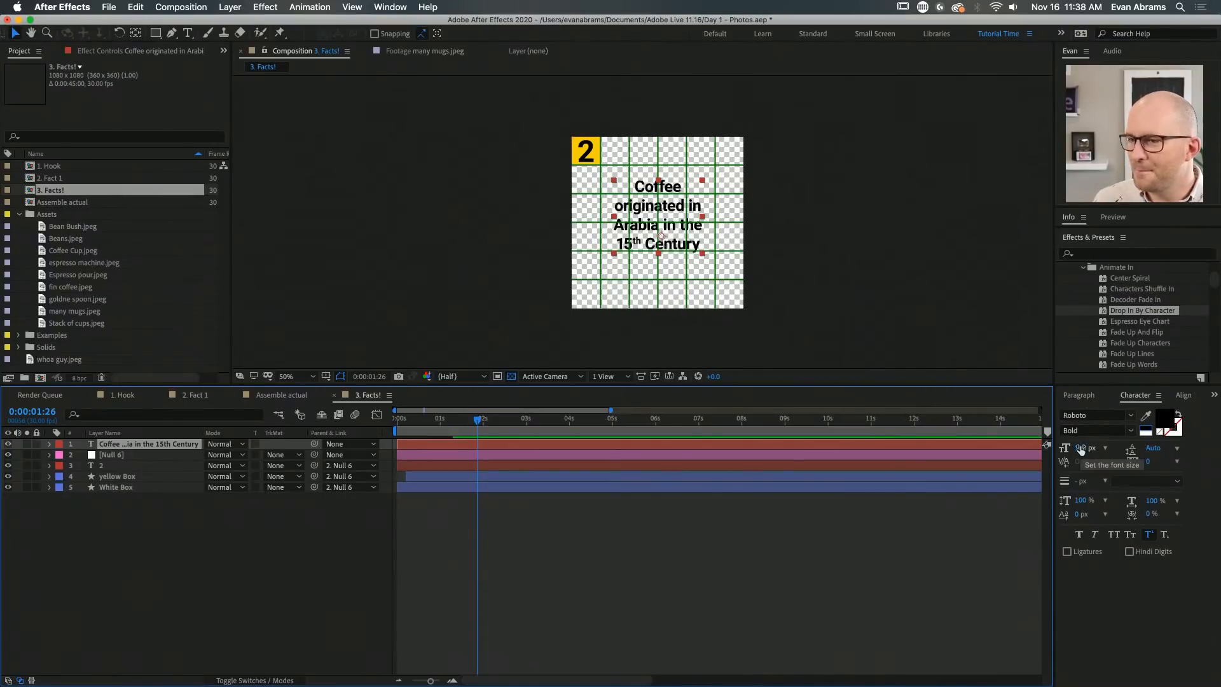
# Enlarge the whole fact text to 127 px and left-align its paragraph
pyautogui.doubleClick(680, 205)
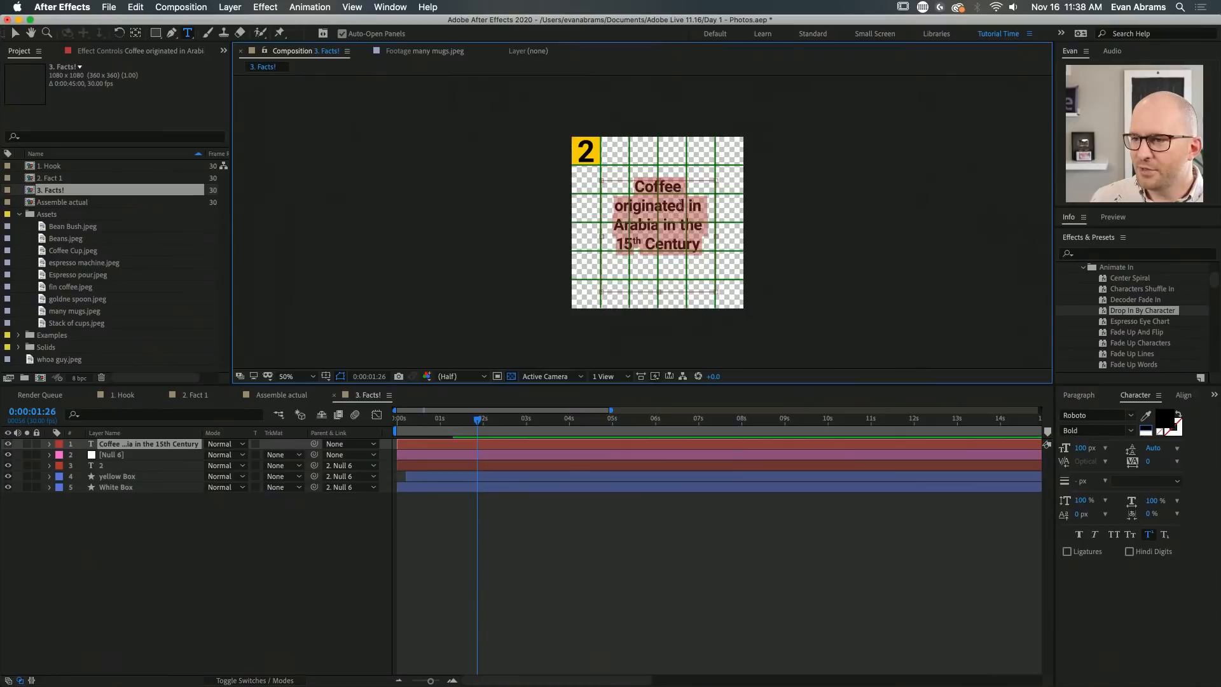
pyautogui.moveTo(1080, 448); pyautogui.dragTo(1105, 455)
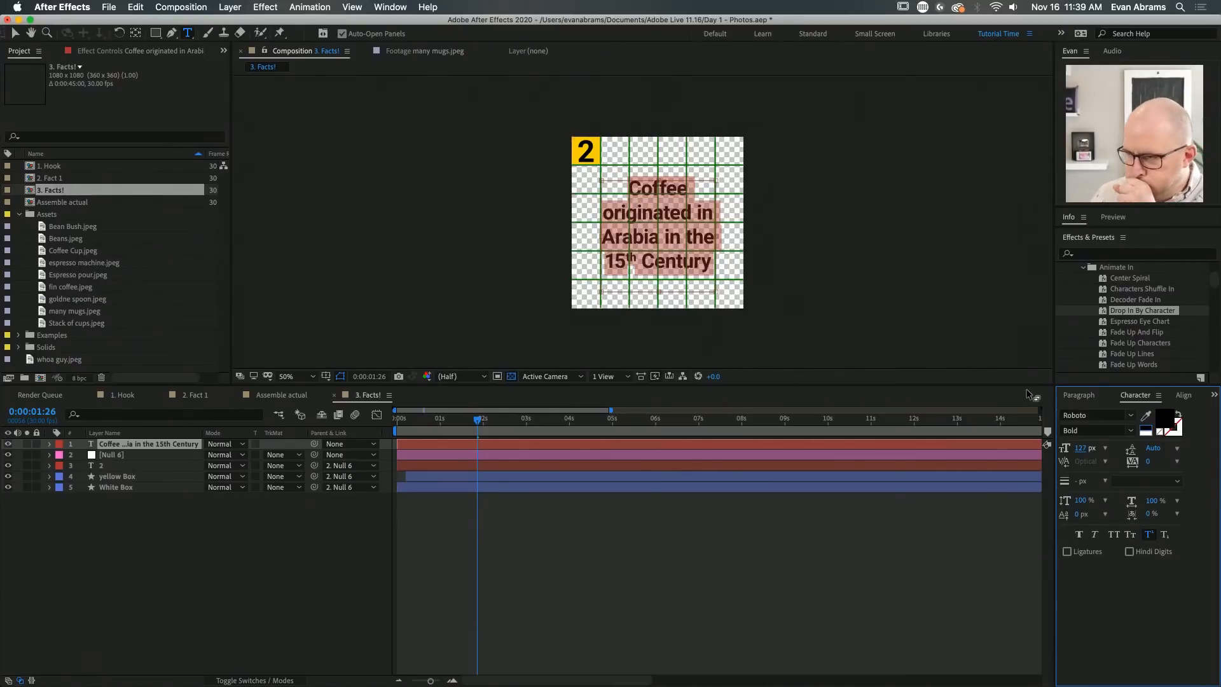
pyautogui.click(1078, 394)
pyautogui.click(1066, 413)
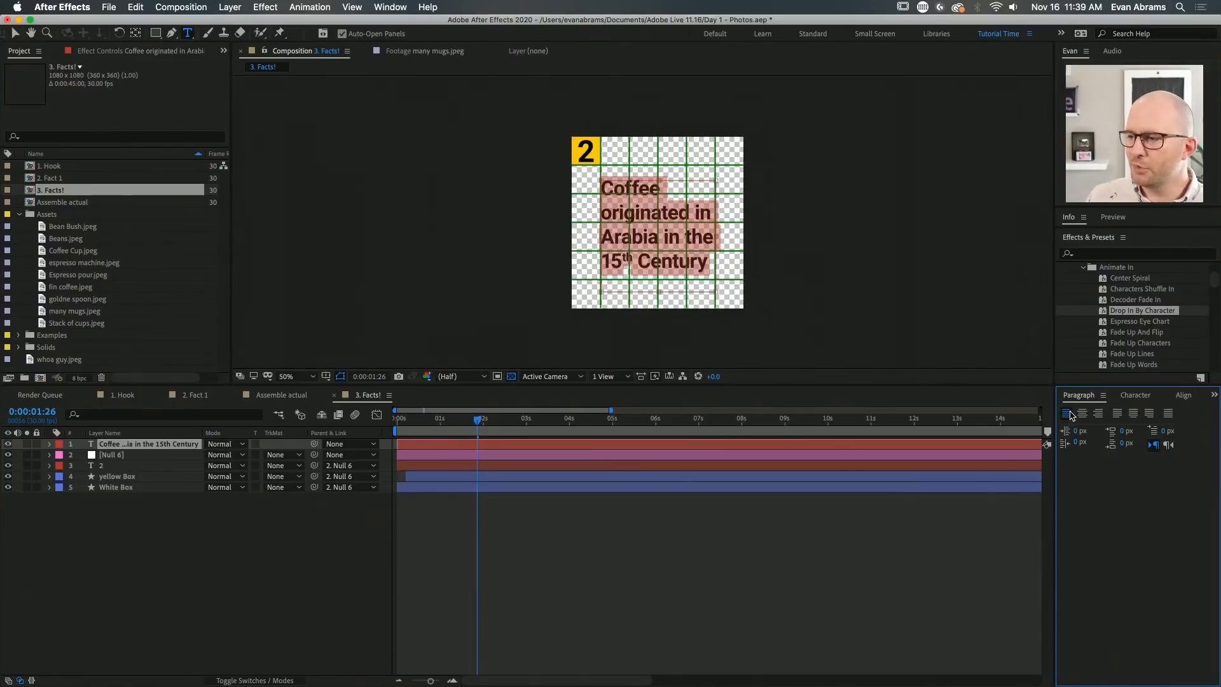
pyautogui.click(604, 527)
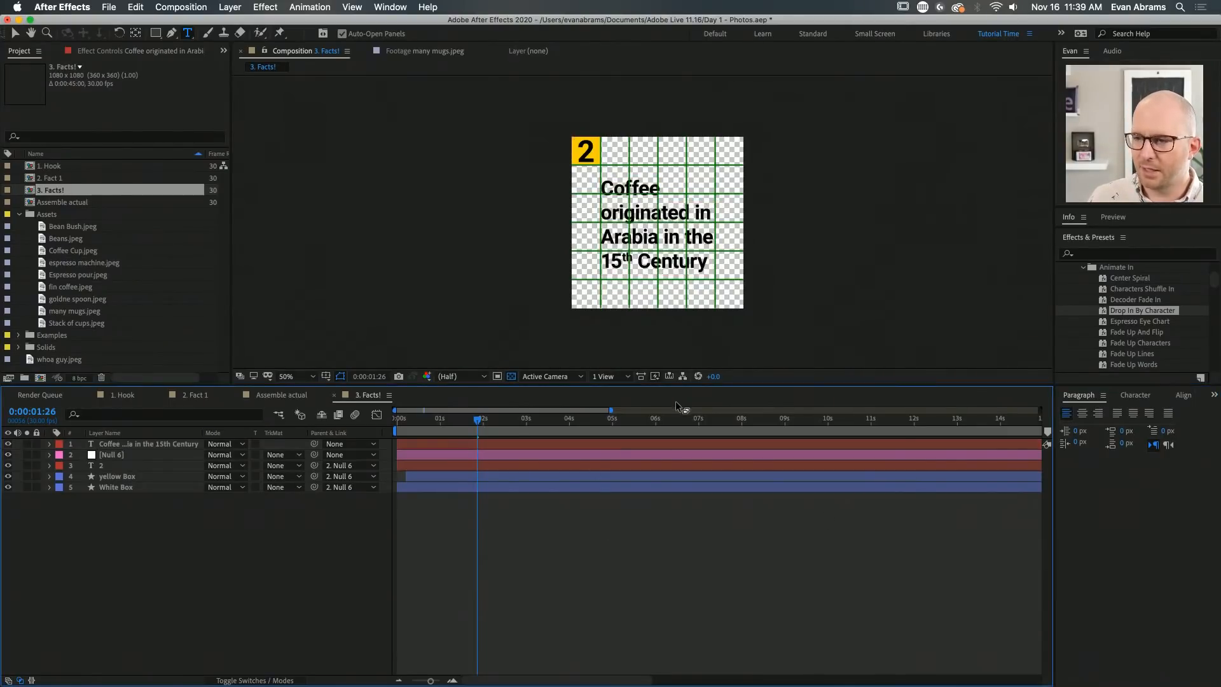
# Move the fact text layer beneath White Box in the layer stack and trim its start to 0:00:00:15
pyautogui.press('v')
pyautogui.moveTo(462, 427); pyautogui.dragTo(420, 428)
pyautogui.click(170, 445)
pyautogui.moveTo(170, 445); pyautogui.dragTo(163, 490)
pyautogui.moveTo(422, 494); pyautogui.dragTo(452, 494)
pyautogui.click(522, 528)
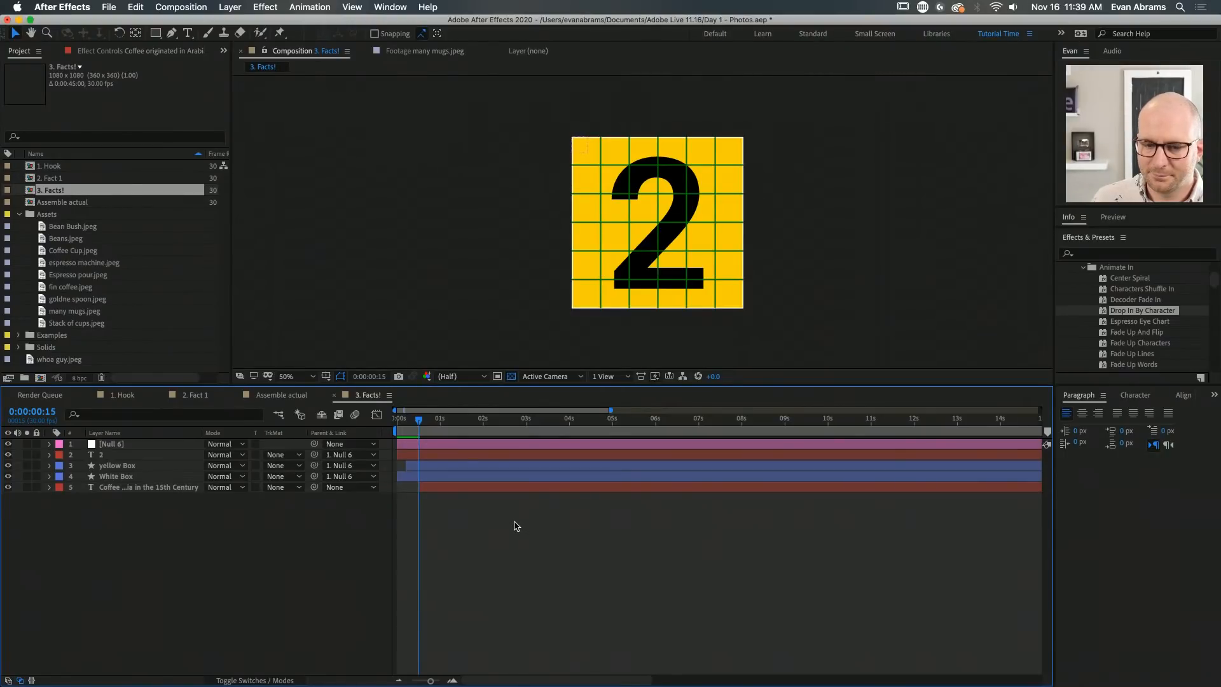
# Preview the transition from the large number 2 to the fact text, and inspect the text closely at 0:00:01:23
pyautogui.press('space')
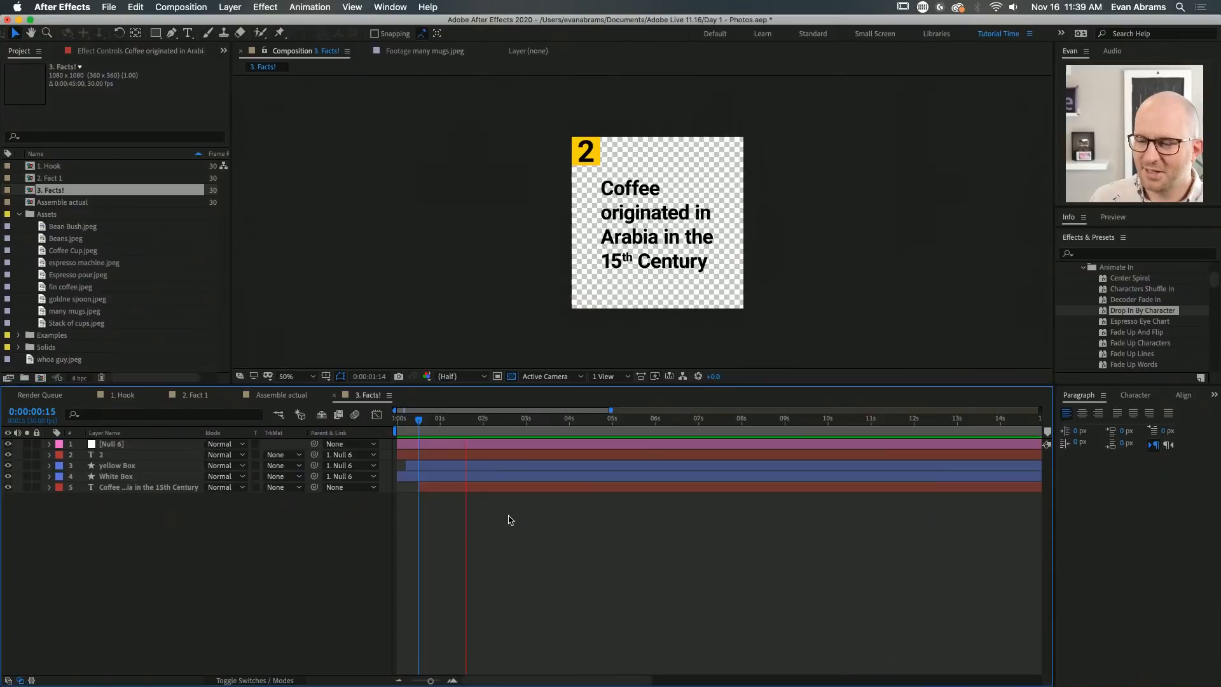
pyautogui.press('space')
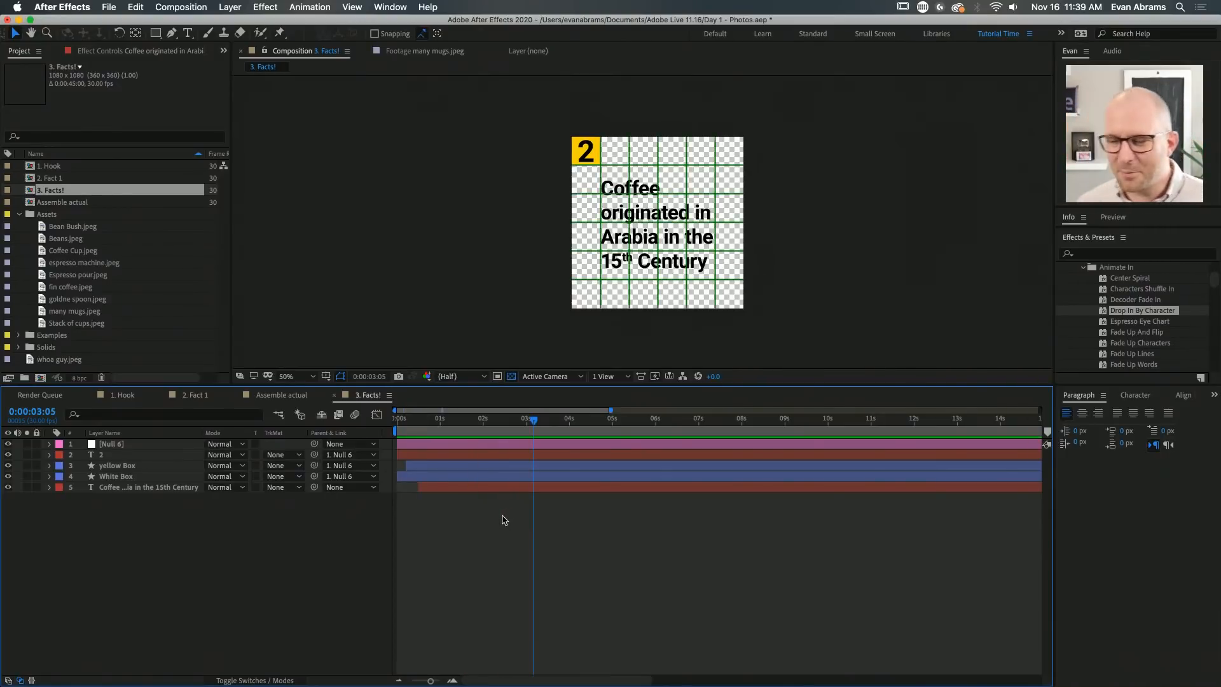
pyautogui.press('space')
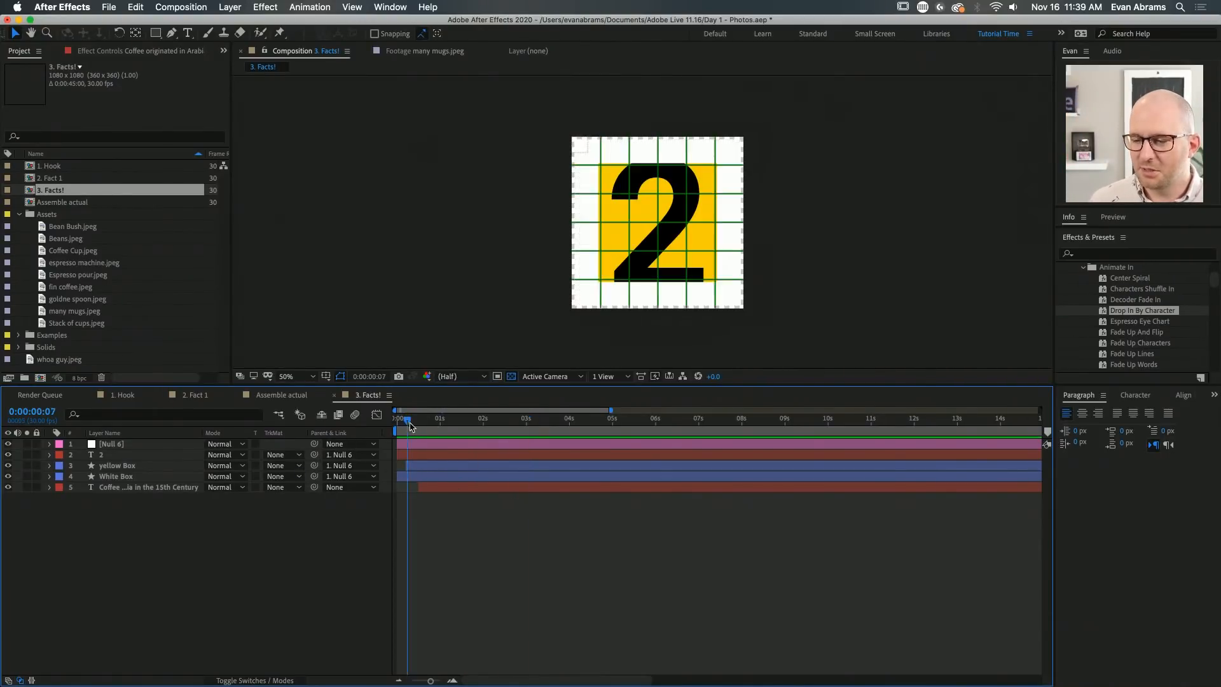
pyautogui.moveTo(455, 436)
pyautogui.mouseDown()
pyautogui.moveTo(439, 436)
pyautogui.moveTo(473, 436)
pyautogui.mouseUp()
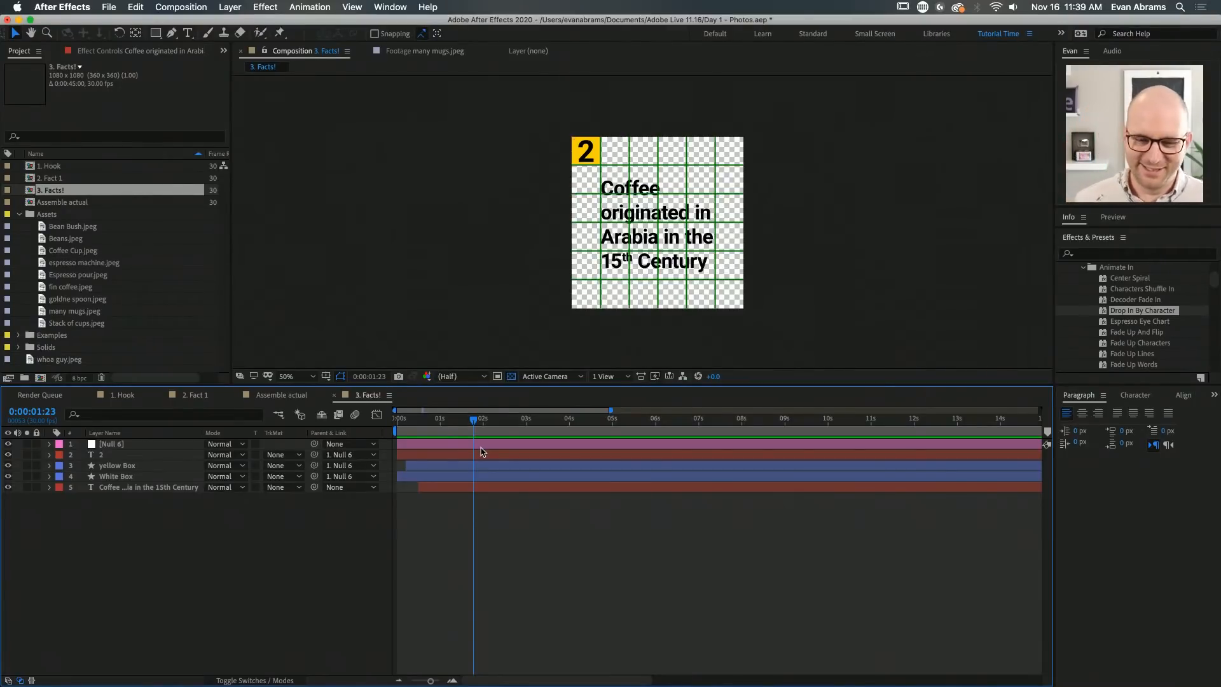
pyautogui.scroll(2, 641, 219)
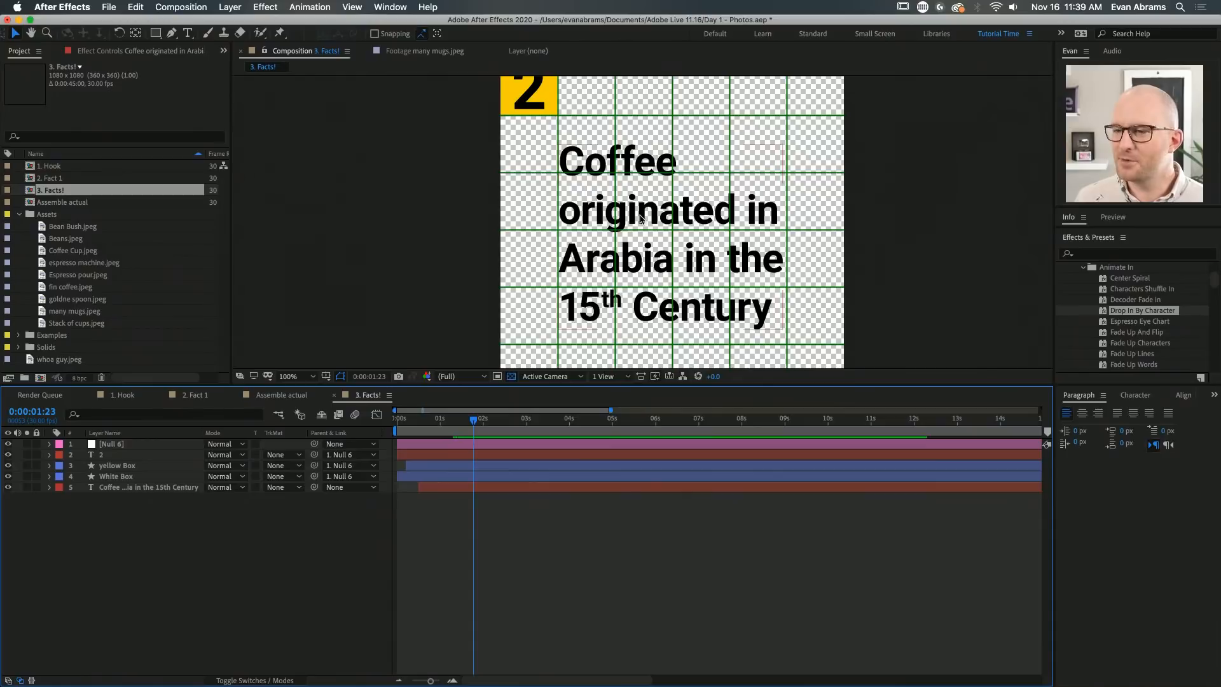
pyautogui.click(641, 219)
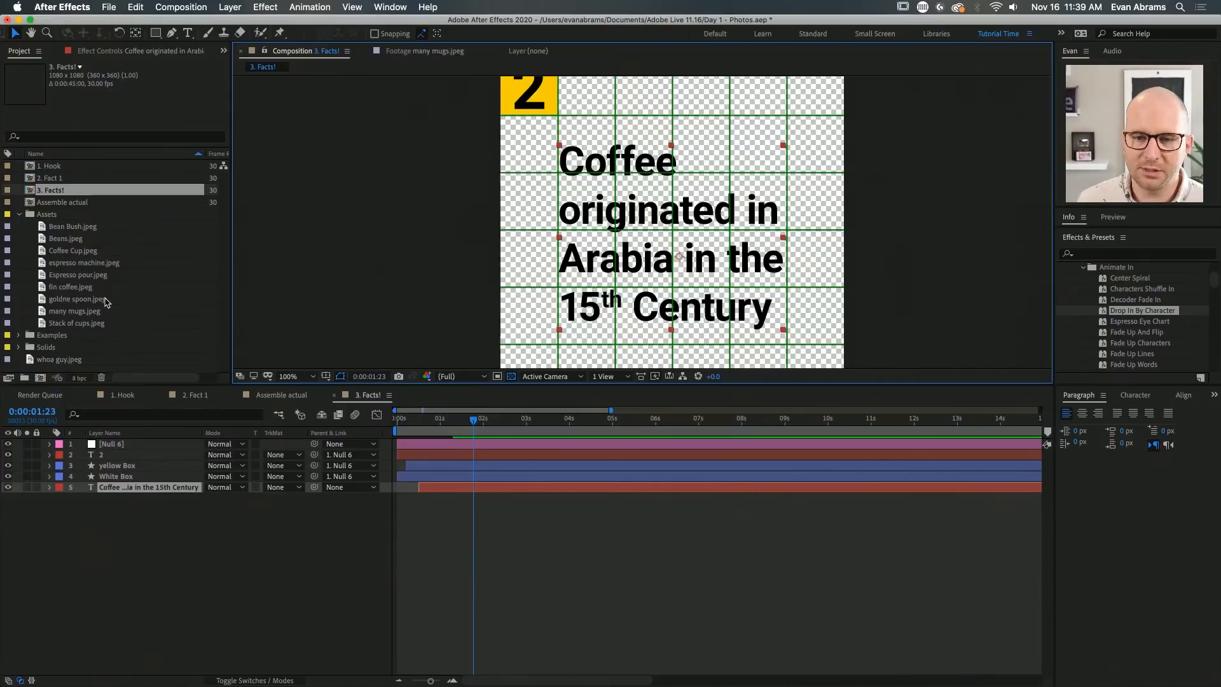
# Add goldne spoon.jpeg beneath the fact text layer, scale it down to just cover the frame, and adjust its horizontal placement
pyautogui.moveTo(105, 302); pyautogui.dragTo(173, 518)
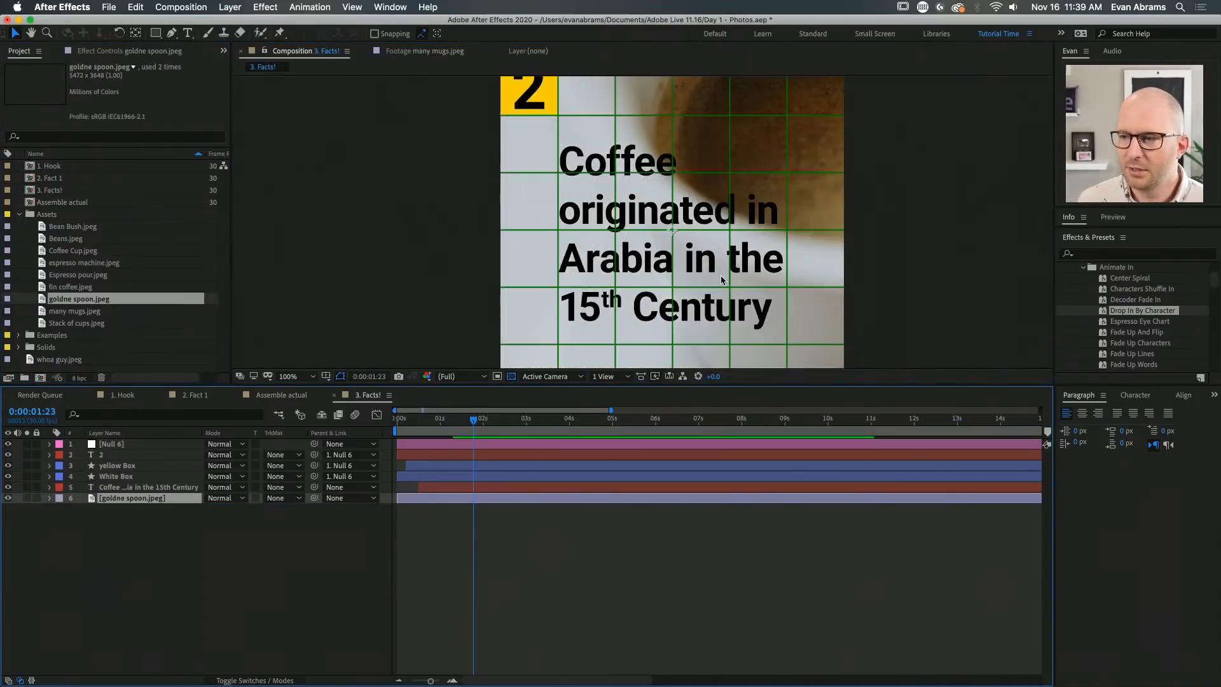
pyautogui.press(',')
pyautogui.press(',')
pyautogui.press(',')
pyautogui.press(',')
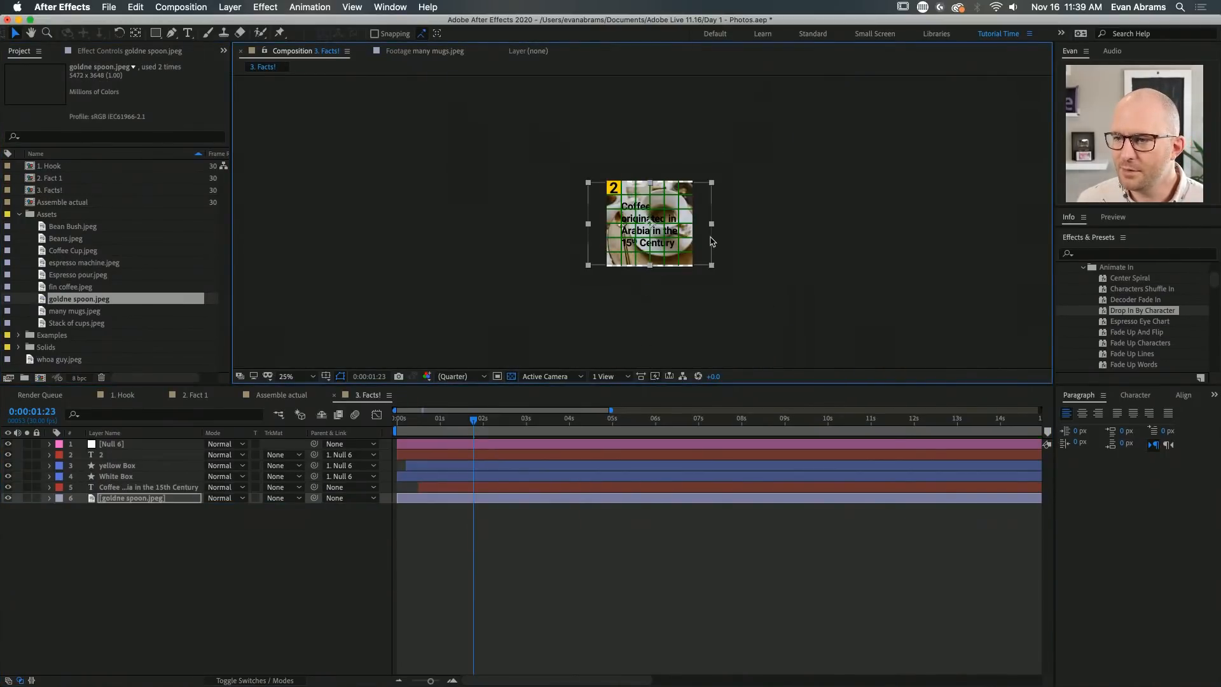
pyautogui.scroll(2, 679, 238)
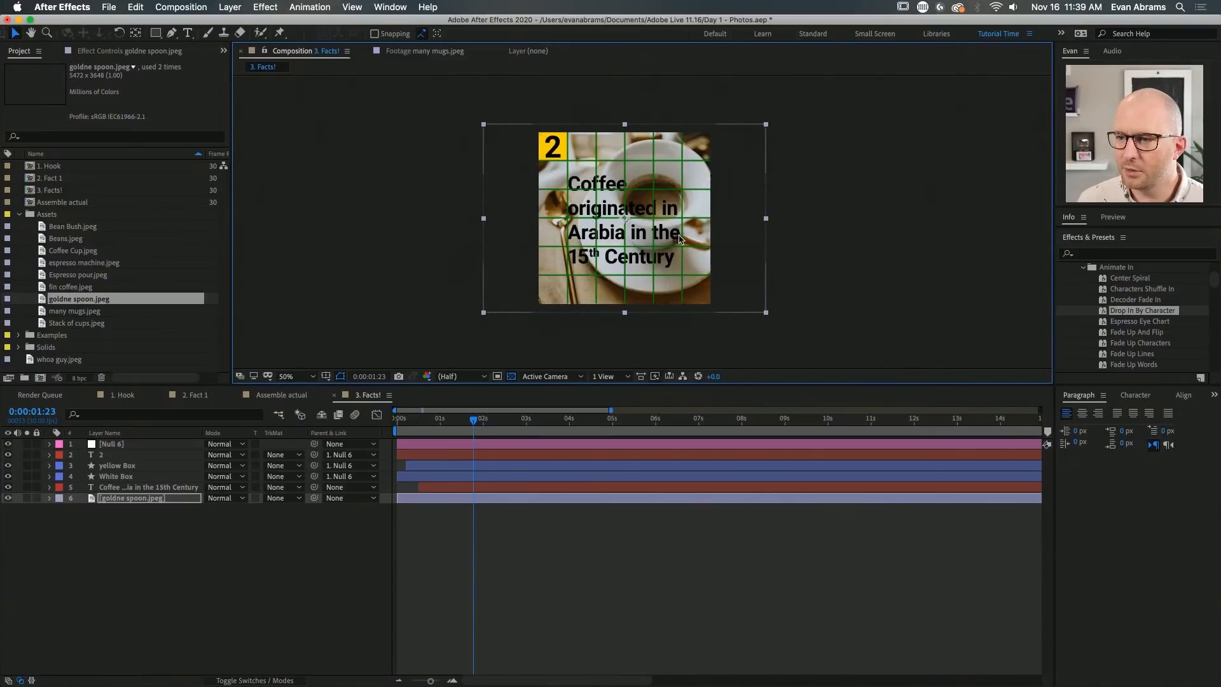
pyautogui.moveTo(679, 238); pyautogui.dragTo(677, 237)
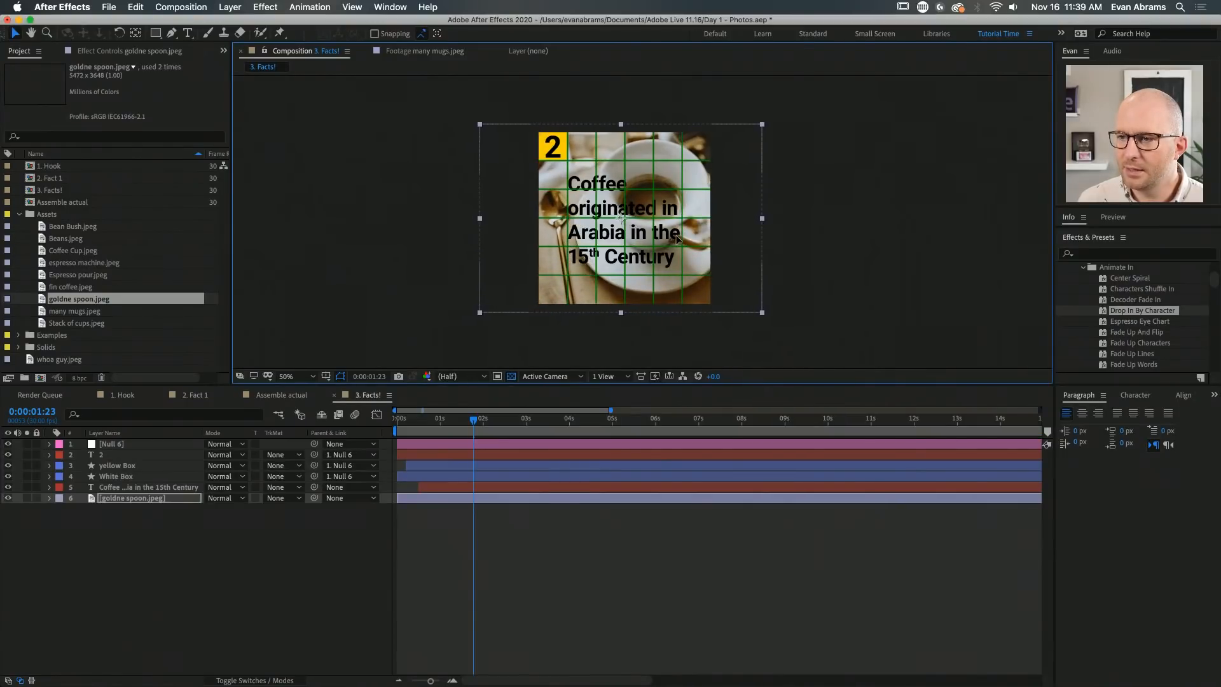
# Deselect the photo layer and hide the proportional grid over the canvas
pyautogui.click(553, 583)
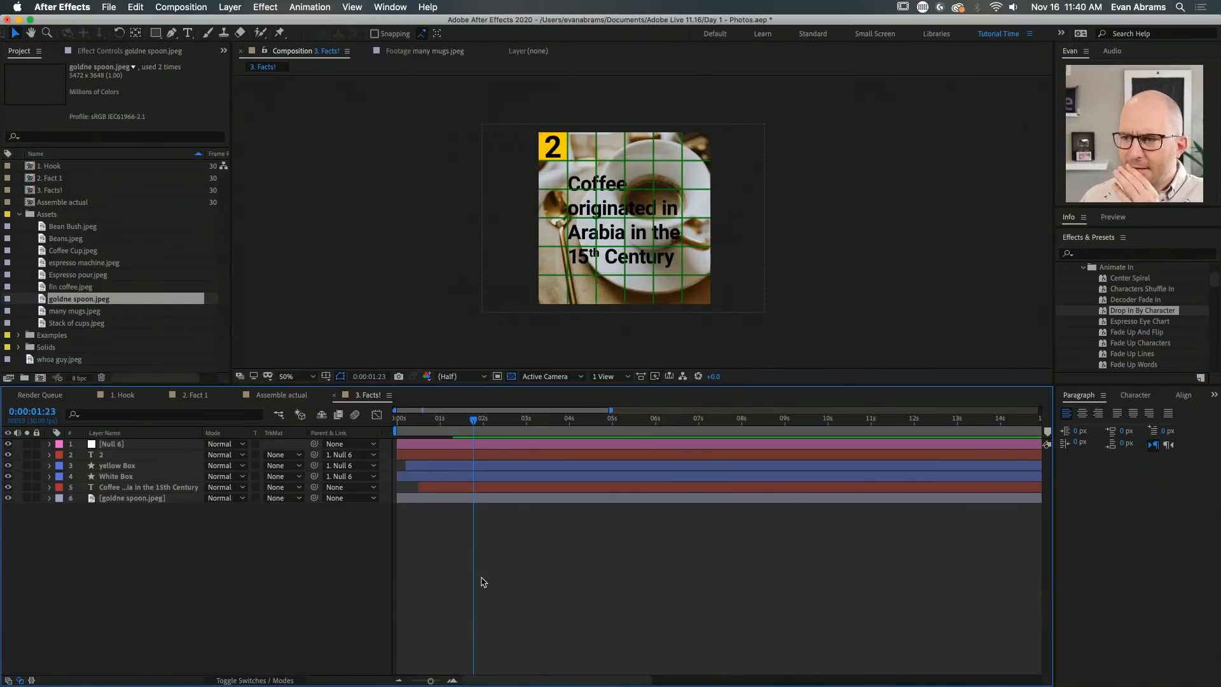
pyautogui.click(326, 376)
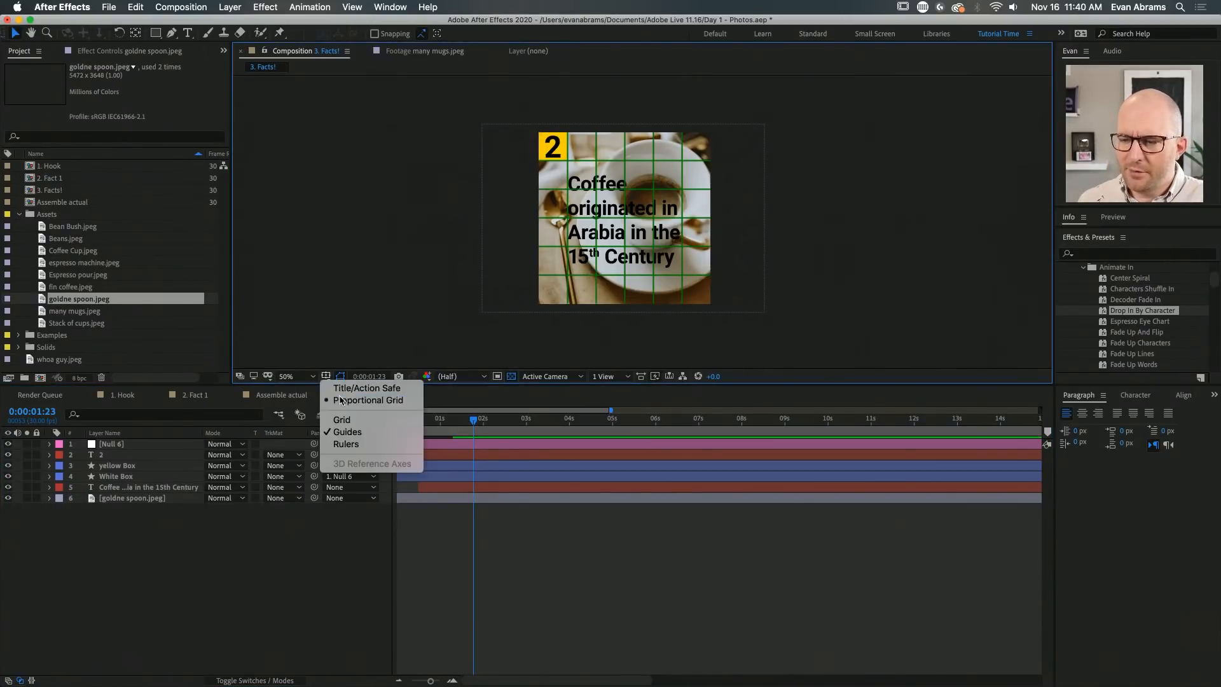
pyautogui.click(355, 417)
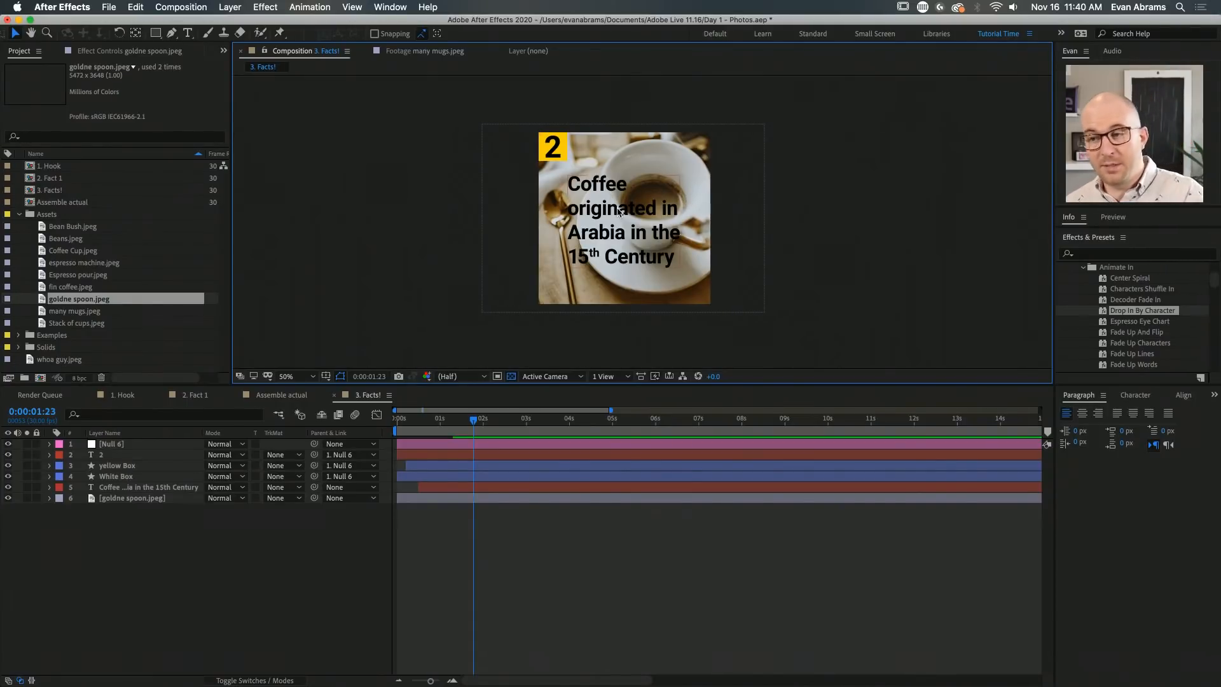
pyautogui.click(618, 212)
pyautogui.moveTo(679, 227); pyautogui.dragTo(670, 229)
pyautogui.press('super+z')
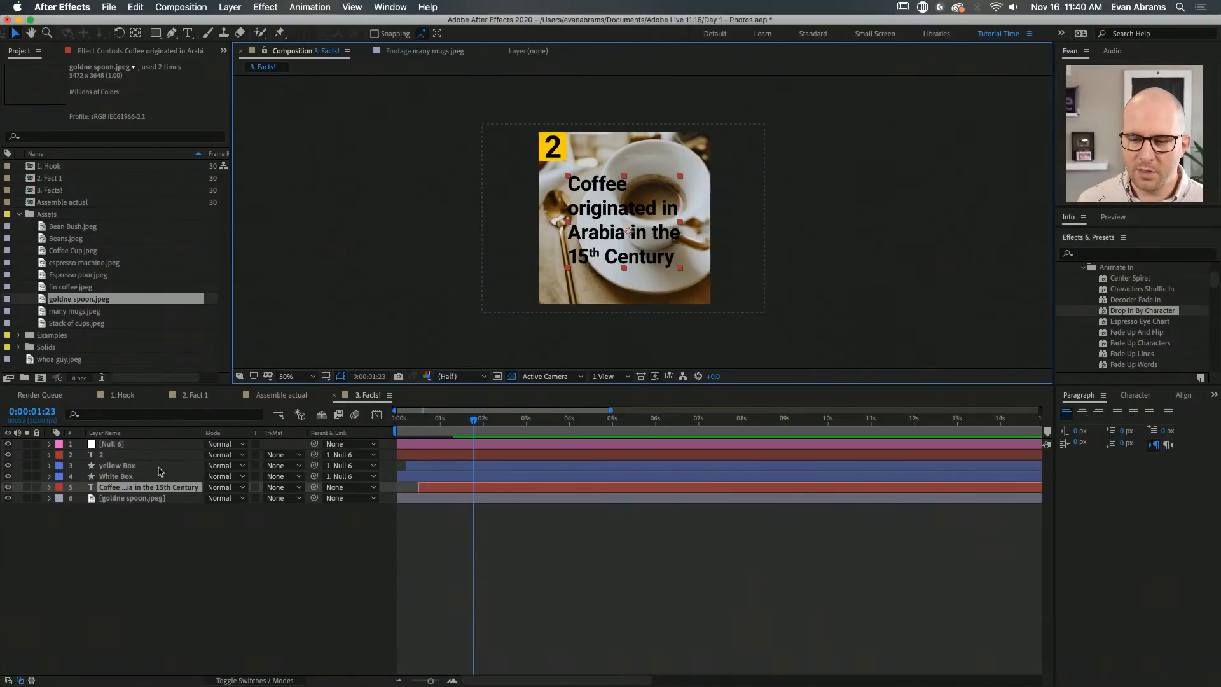
# Copy the yellow Box and white Box layers from the 1. Hook composition into 3. Facts!, between the fact text and the photo
pyautogui.click(202, 396)
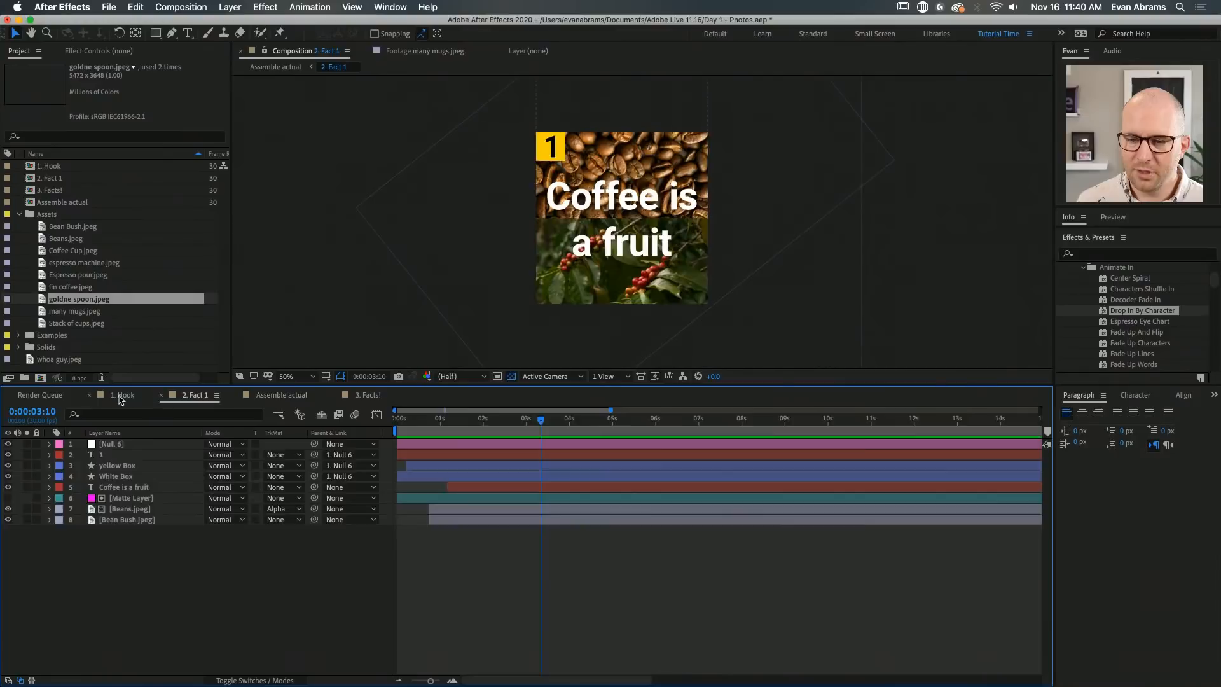
pyautogui.click(122, 395)
pyautogui.click(480, 524)
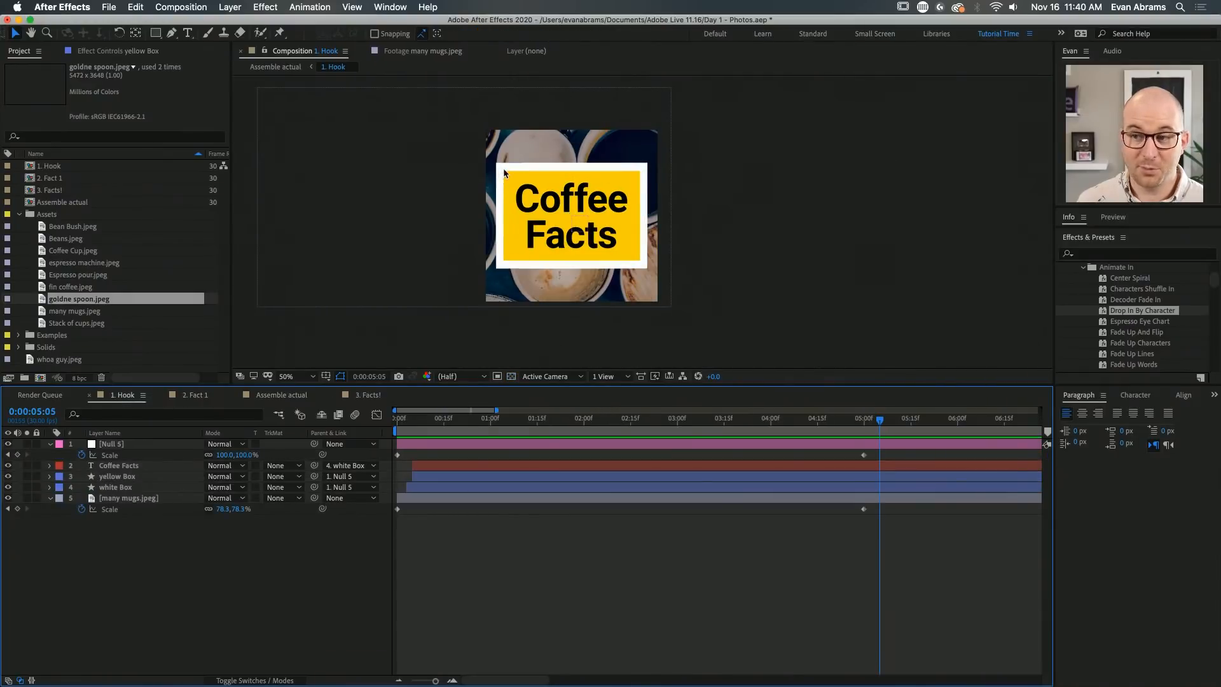
pyautogui.click(633, 187)
pyautogui.keyDown('shift'); pyautogui.click(647, 180); pyautogui.keyUp('shift')
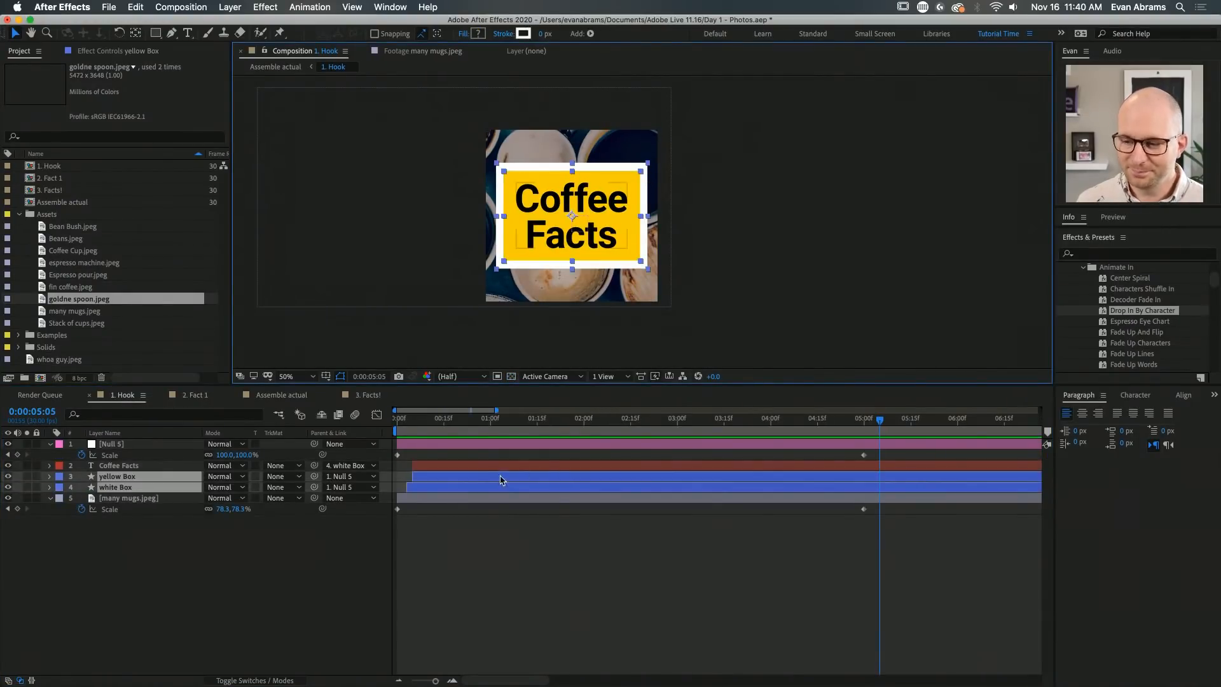
pyautogui.click(447, 525)
pyautogui.click(438, 487)
pyautogui.keyDown('shift'); pyautogui.click(438, 477); pyautogui.keyUp('shift')
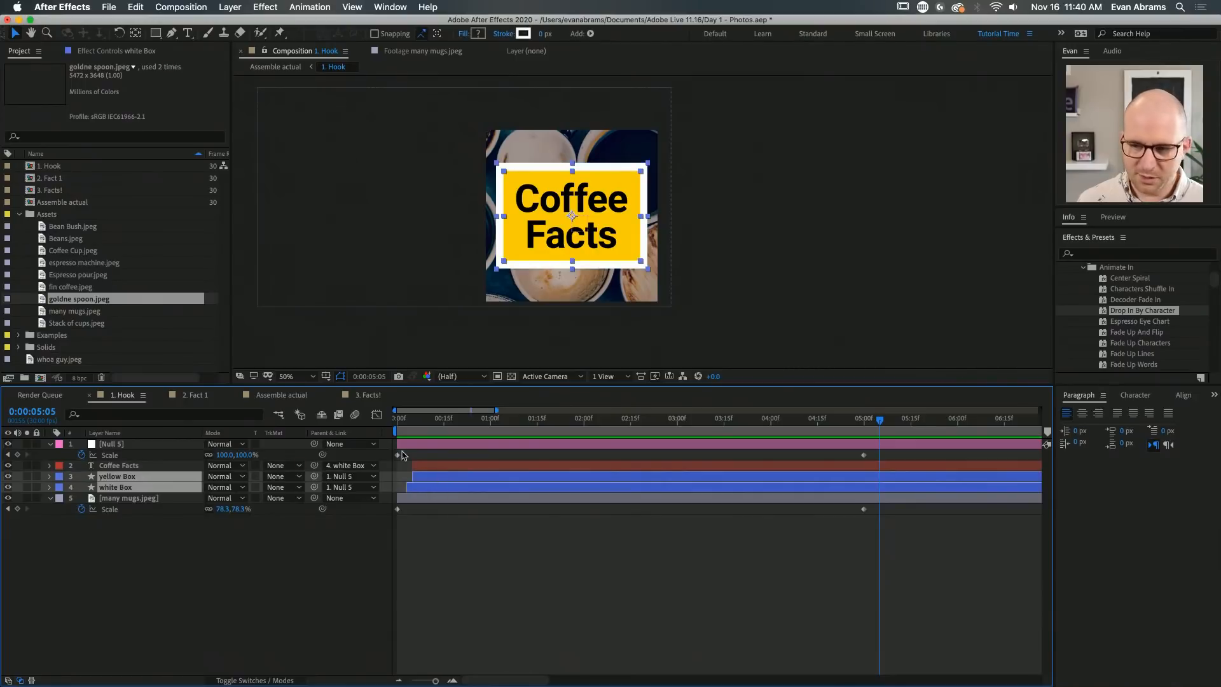
pyautogui.click(440, 530)
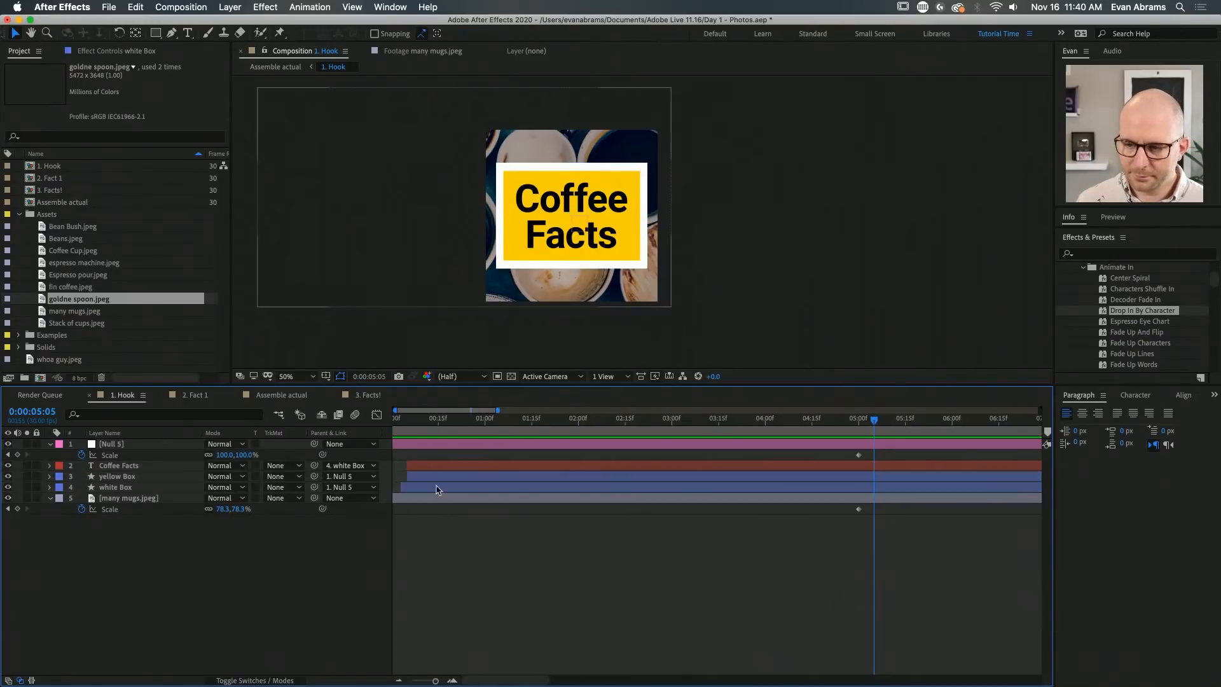
pyautogui.click(436, 477)
pyautogui.keyDown('shift'); pyautogui.click(436, 487); pyautogui.keyUp('shift')
pyautogui.click(368, 396)
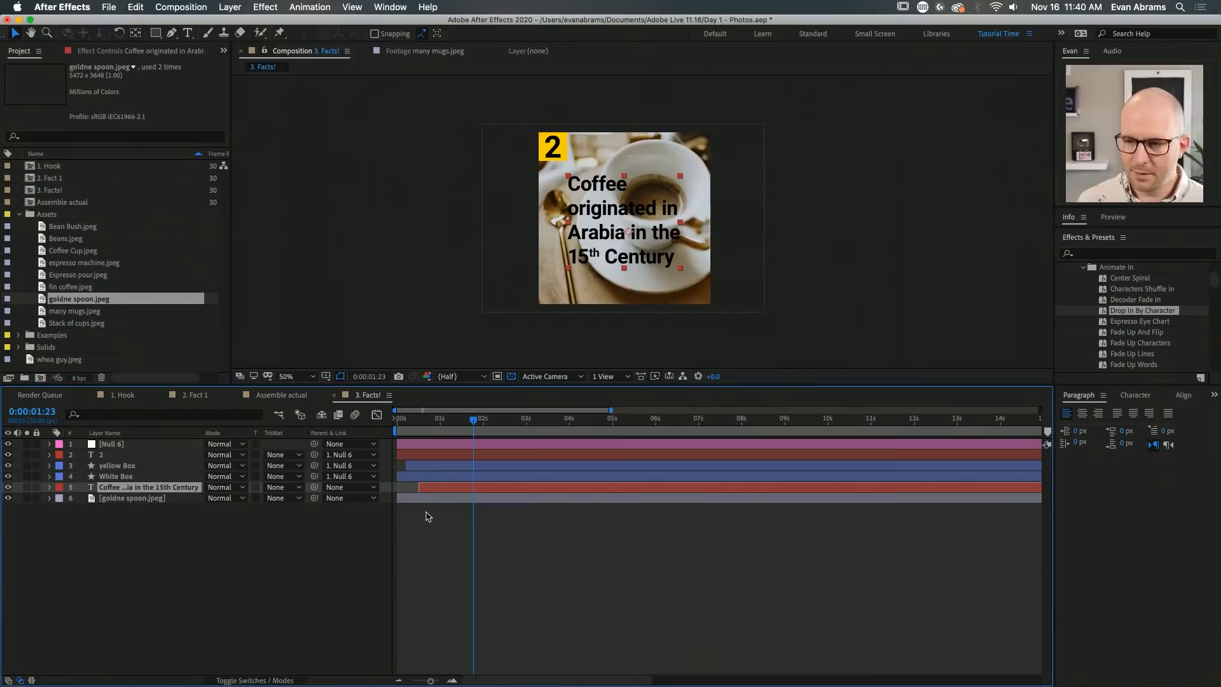
pyautogui.press('super+v')
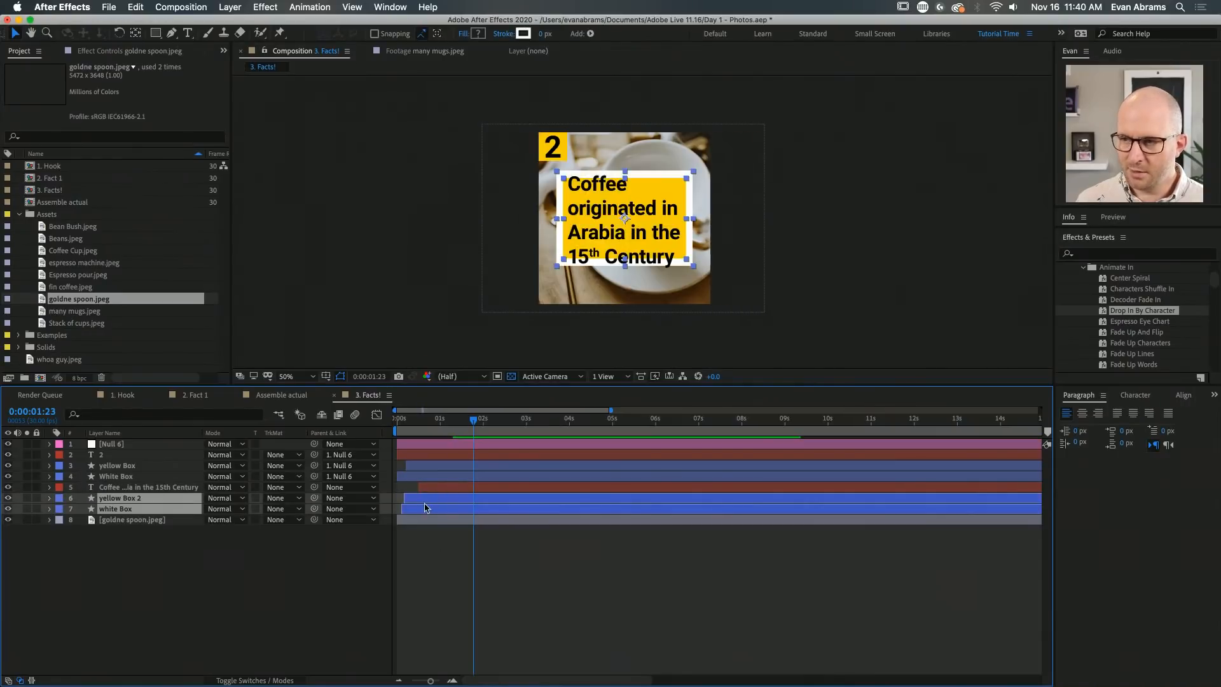
pyautogui.click(480, 572)
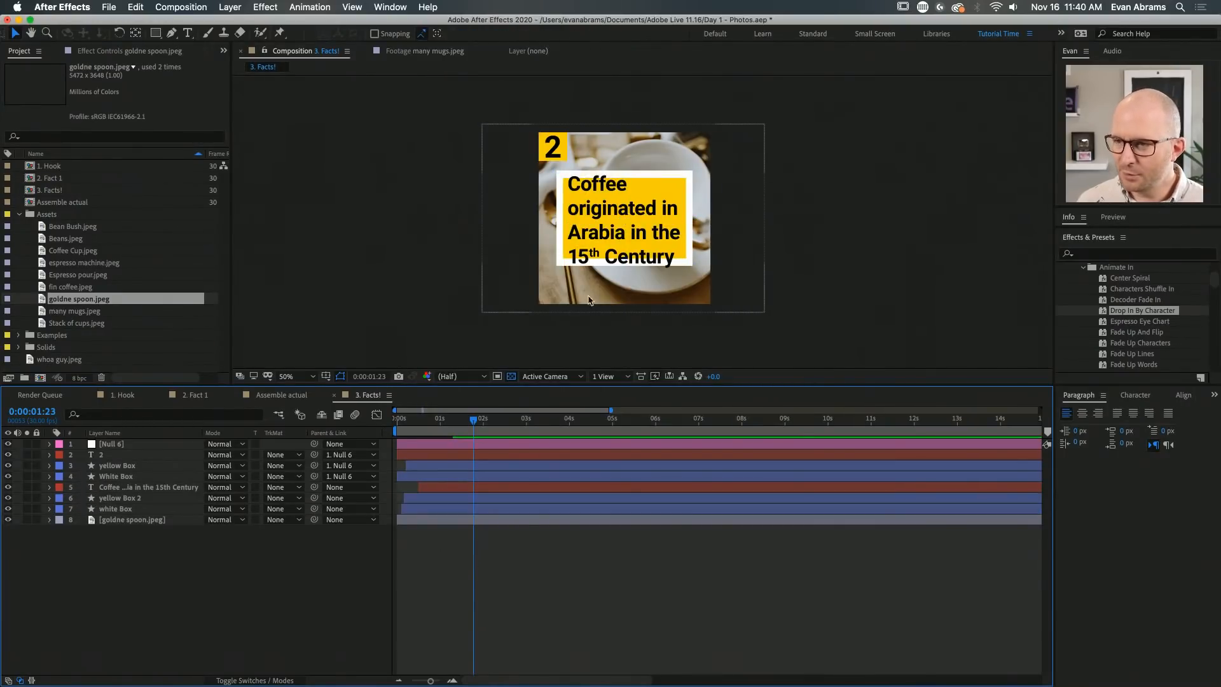
# Select the pasted yellow Box 2 and white Box layers and filter the timeline for "size" to reveal their rectangle Size properties
pyautogui.scroll(2, 652, 220)
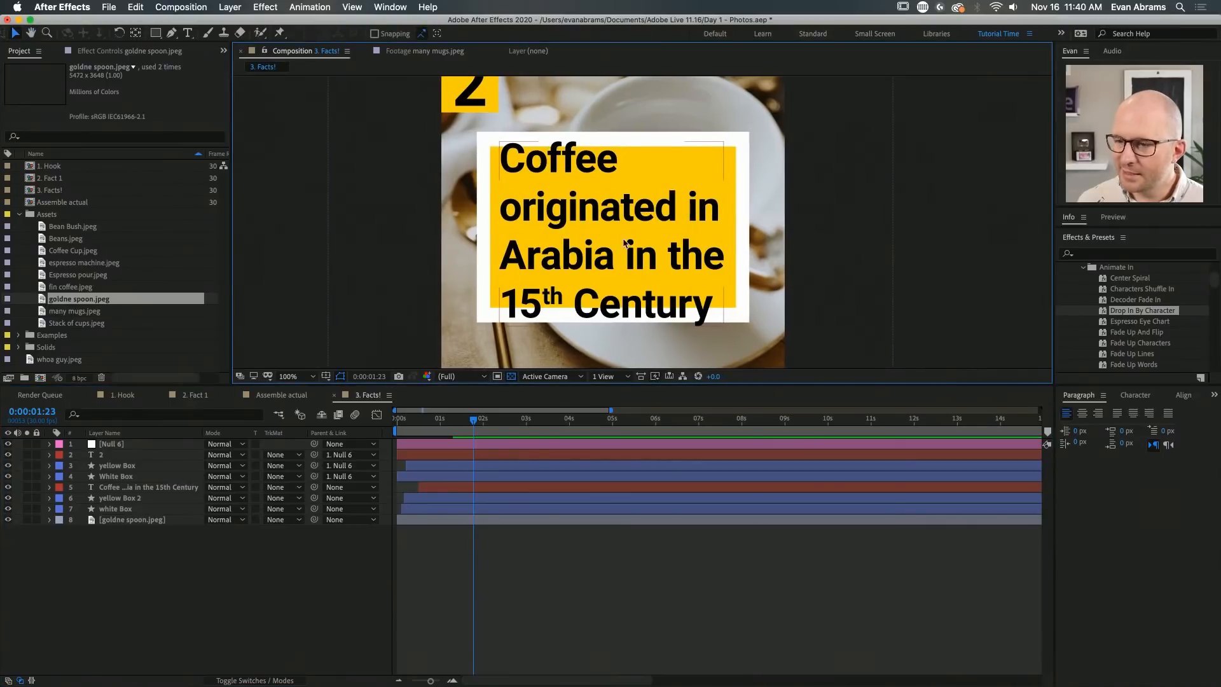
pyautogui.click(455, 499)
pyautogui.keyDown('shift'); pyautogui.click(447, 507); pyautogui.keyUp('shift')
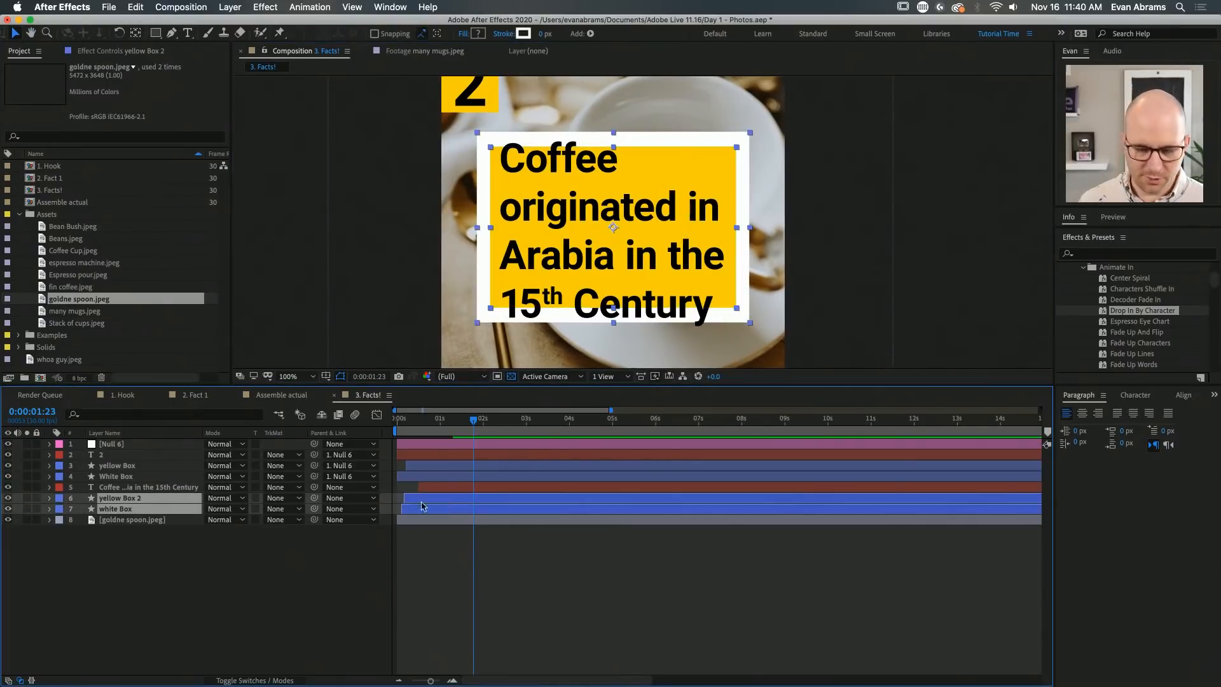
pyautogui.click(120, 411)
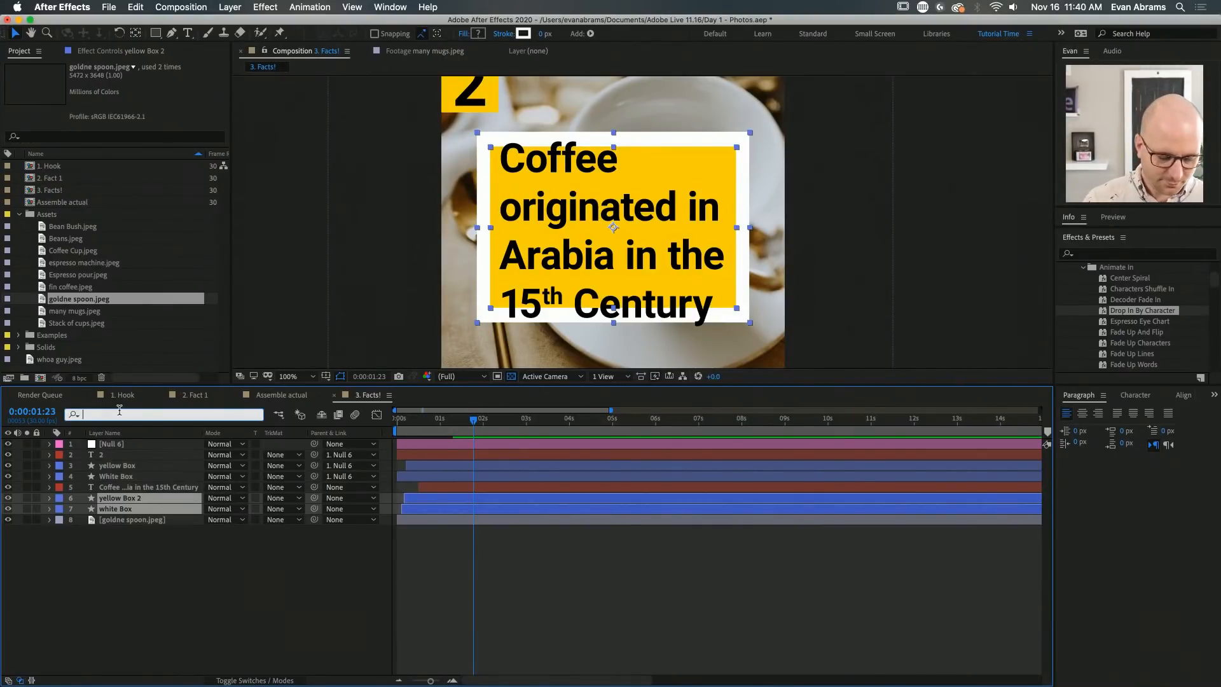
pyautogui.write('size')
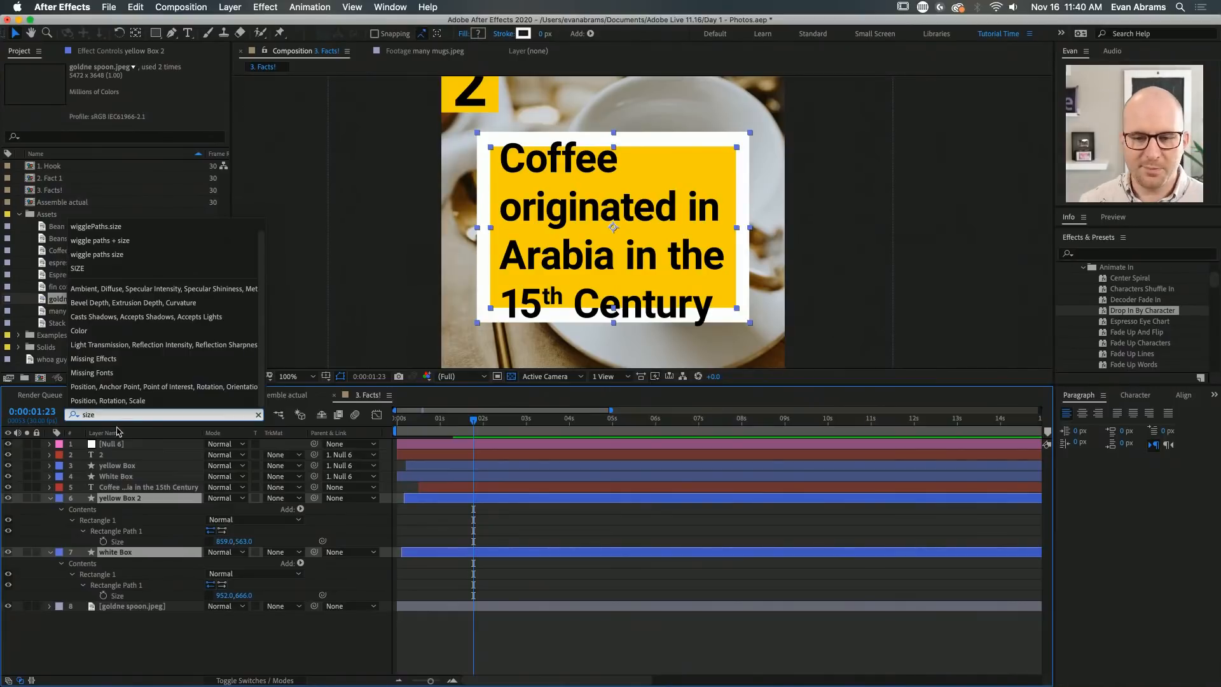
# Increase the rectangle heights of yellow Box 2 and white Box together, to sizes of 859 x 746 and 952 x 849
pyautogui.click(119, 541)
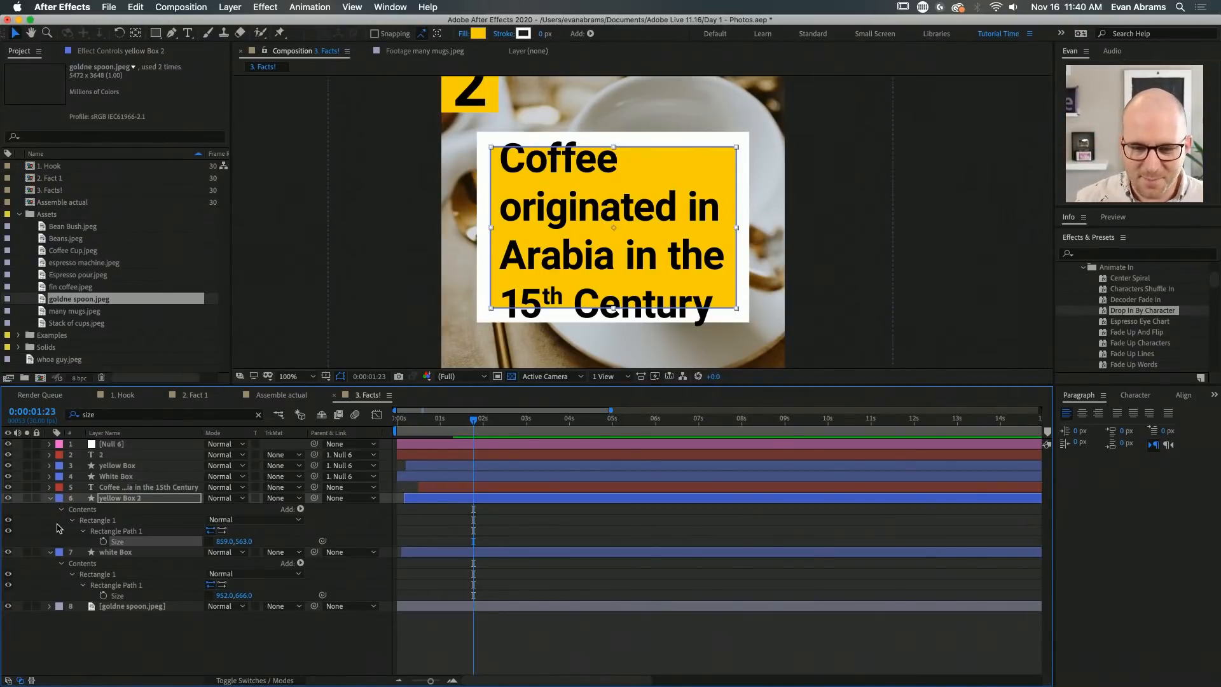
pyautogui.moveTo(231, 541); pyautogui.dragTo(238, 544)
pyautogui.press('super+z')
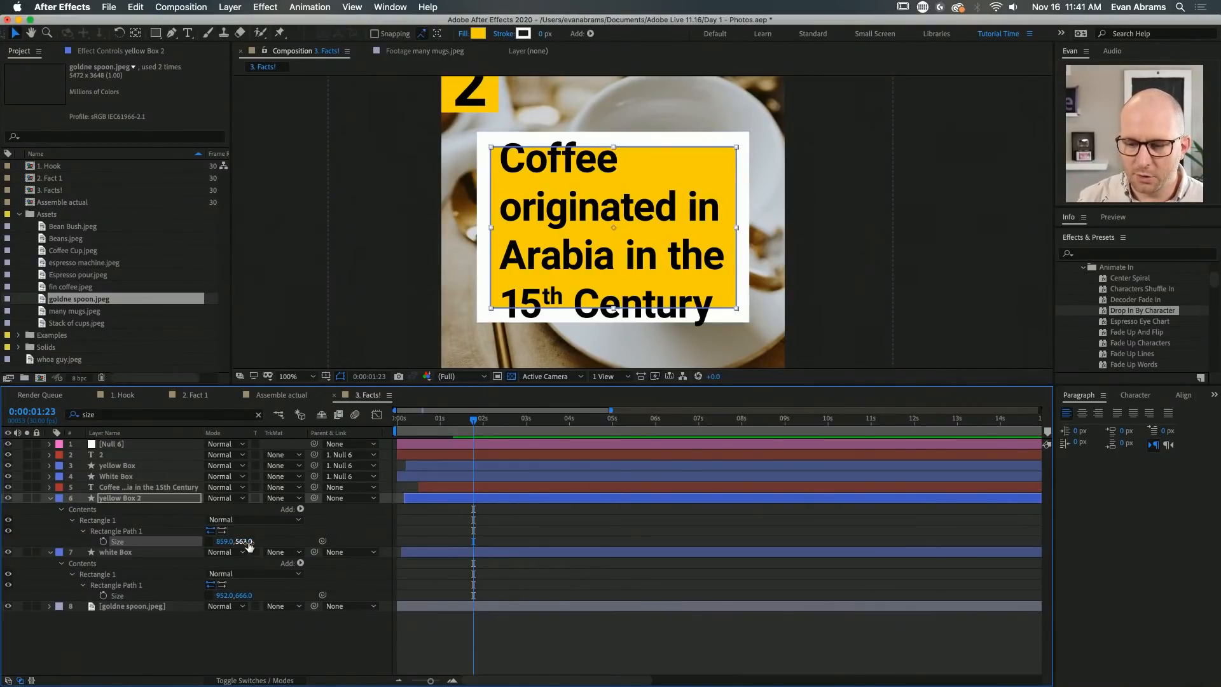
pyautogui.keyDown('super'); pyautogui.click(181, 595); pyautogui.keyUp('super')
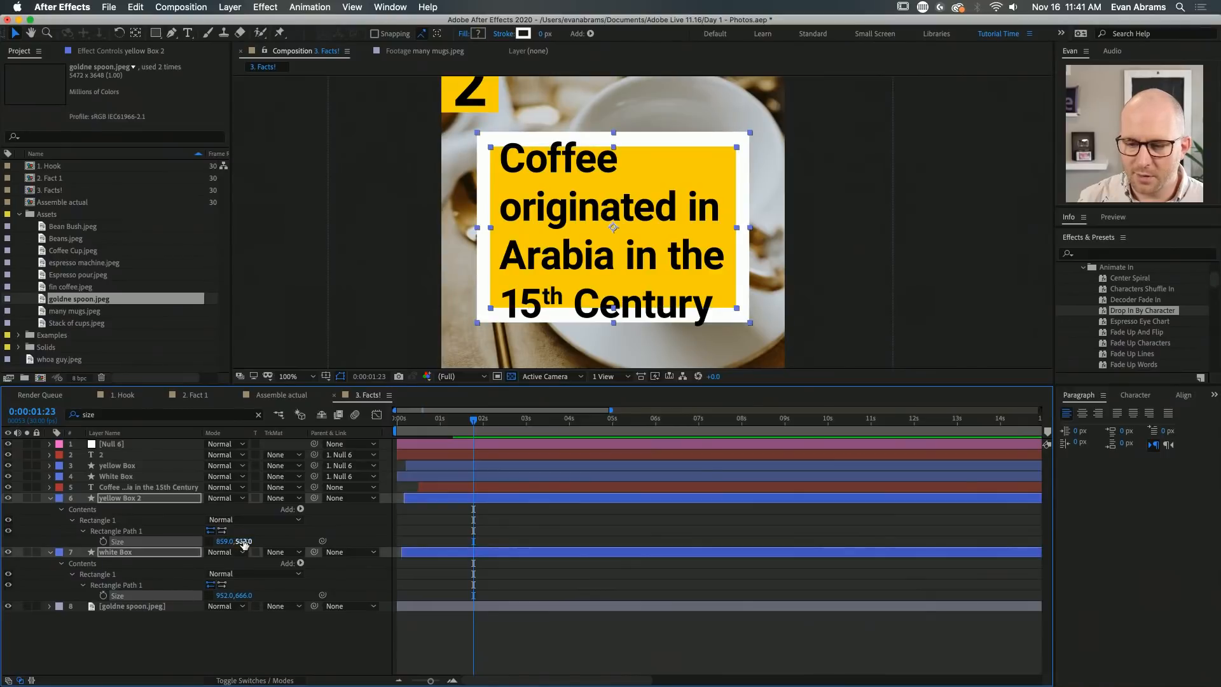
pyautogui.moveTo(245, 541); pyautogui.dragTo(357, 537)
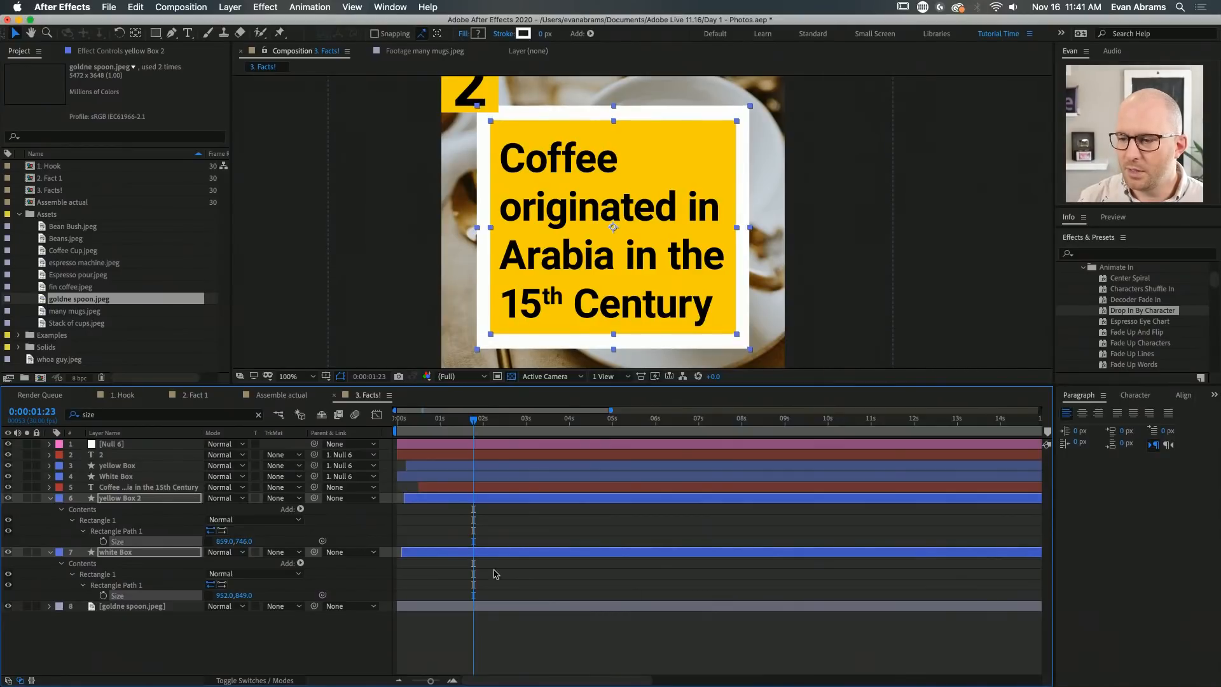
# Center the fact text layer horizontally and vertically in the composition
pyautogui.click(612, 488)
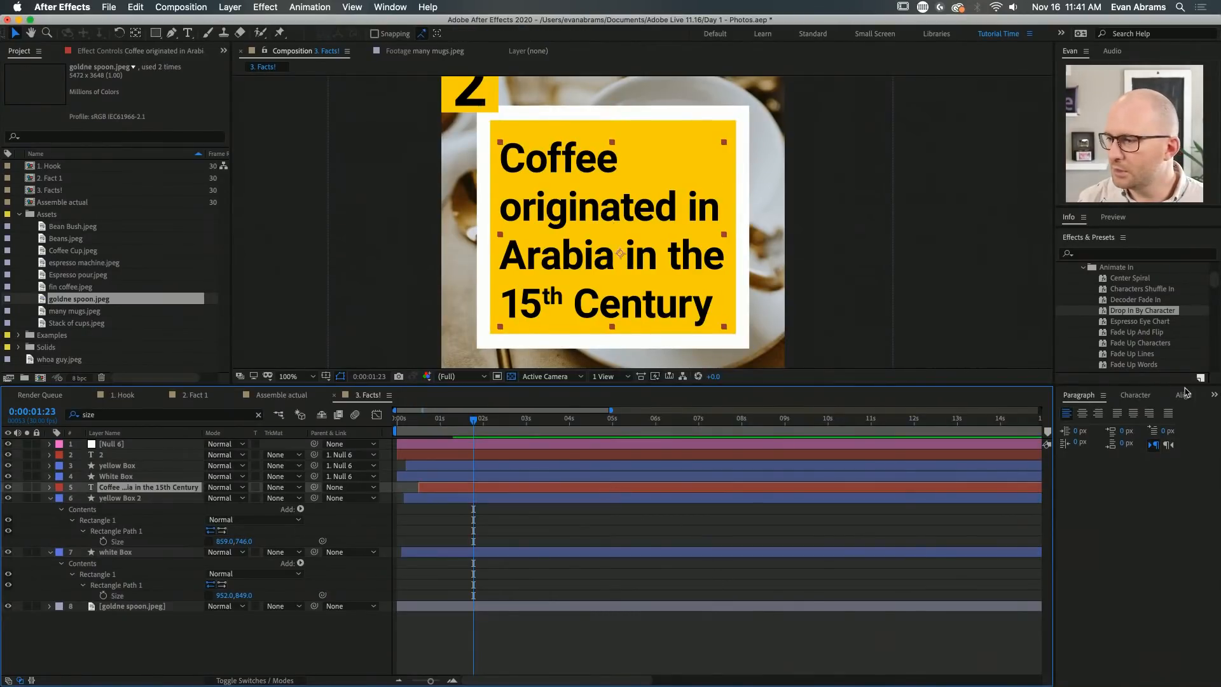
pyautogui.scroll(-2, 468, 154)
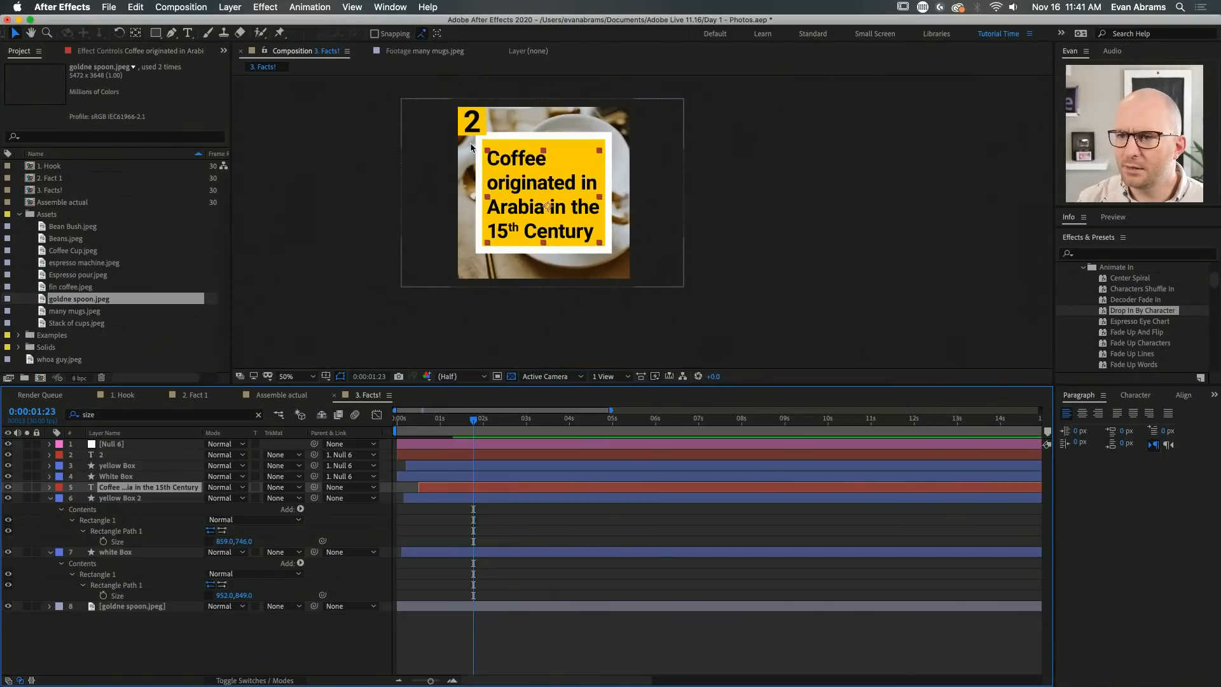
pyautogui.click(1179, 394)
pyautogui.click(1089, 427)
pyautogui.click(1154, 427)
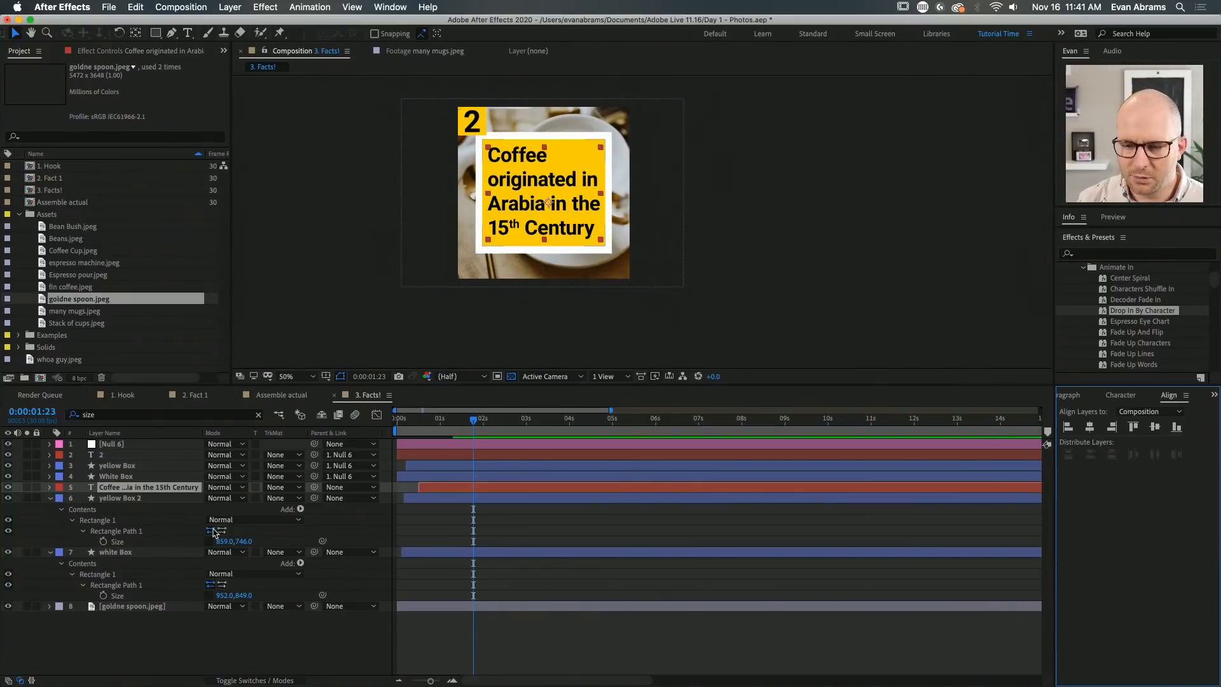
# Shrink both rectangles together around the fact text, yellow Box 2 to 840 x 703 and white Box to 933 x 806
pyautogui.click(139, 541)
pyautogui.keyDown('shift'); pyautogui.click(131, 596); pyautogui.keyUp('shift')
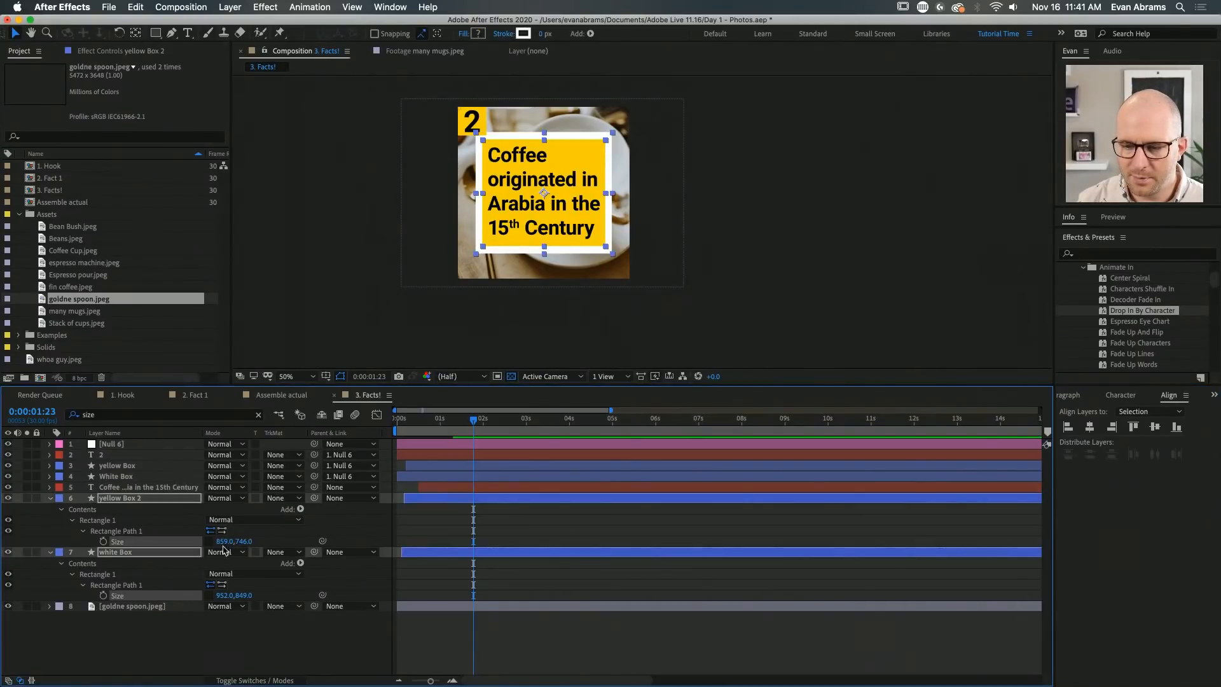
pyautogui.moveTo(243, 541); pyautogui.dragTo(218, 541)
pyautogui.click(492, 639)
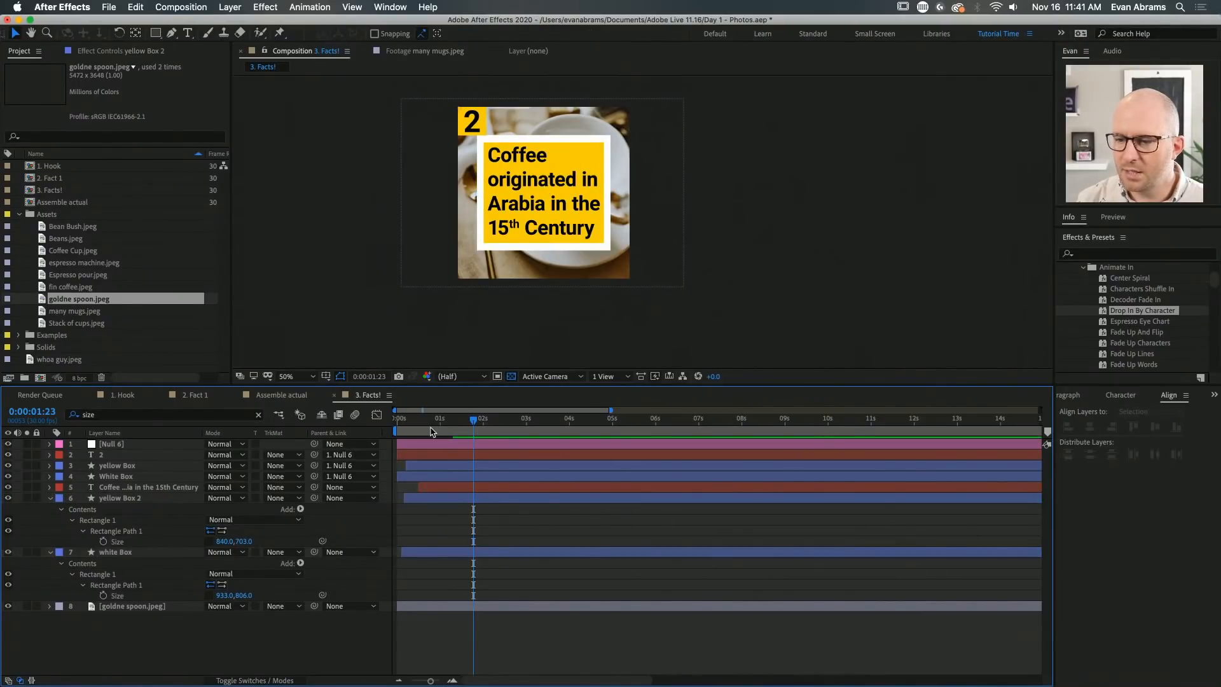
# Shift the yellow Box 2 and white Box layers later in time to begin around the fact text's start, and preview the animation
pyautogui.click(419, 498)
pyautogui.keyDown('shift'); pyautogui.click(422, 551); pyautogui.keyUp('shift')
pyautogui.moveTo(423, 499); pyautogui.dragTo(437, 499)
pyautogui.click(409, 421)
pyautogui.press('space')
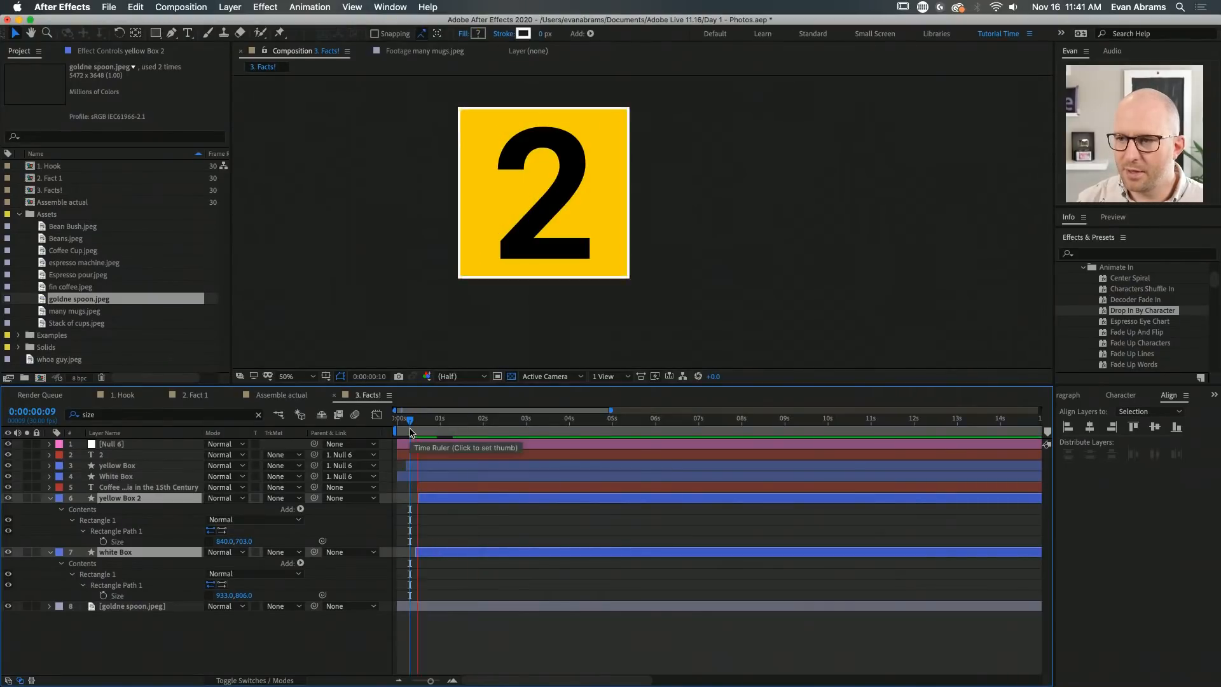
pyautogui.press('space')
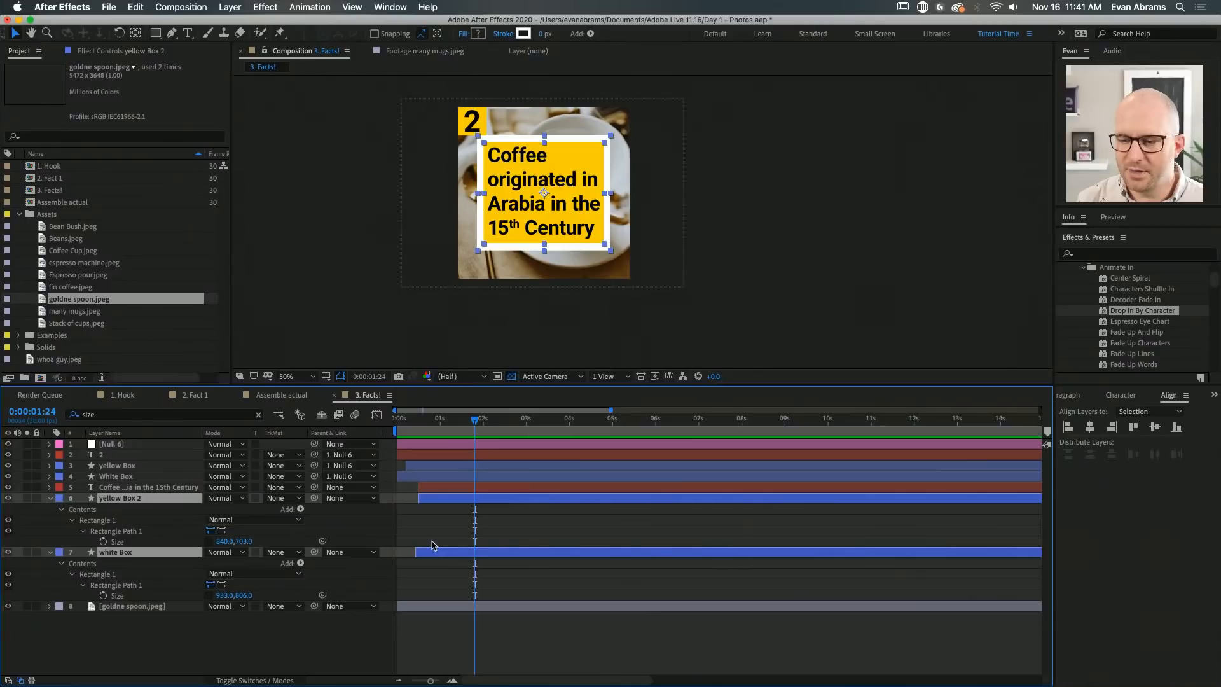
# Reveal the box layers' Scale keyframes and move both boxes and the fact text later, with white Box starting at about 0:00:01:11
pyautogui.press('u')
pyautogui.click(443, 570)
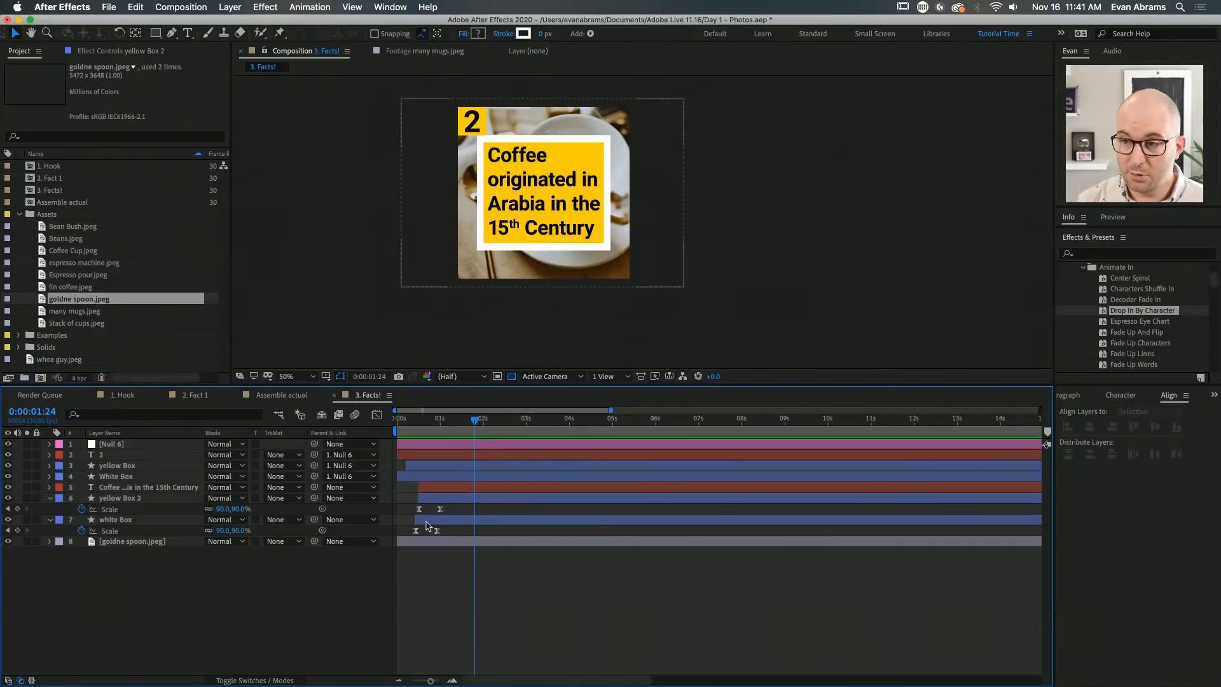
pyautogui.scroll(2, 428, 527)
pyautogui.click(463, 521)
pyautogui.keyDown('shift'); pyautogui.click(462, 502); pyautogui.keyUp('shift')
pyautogui.hscroll(-3, 463, 501)
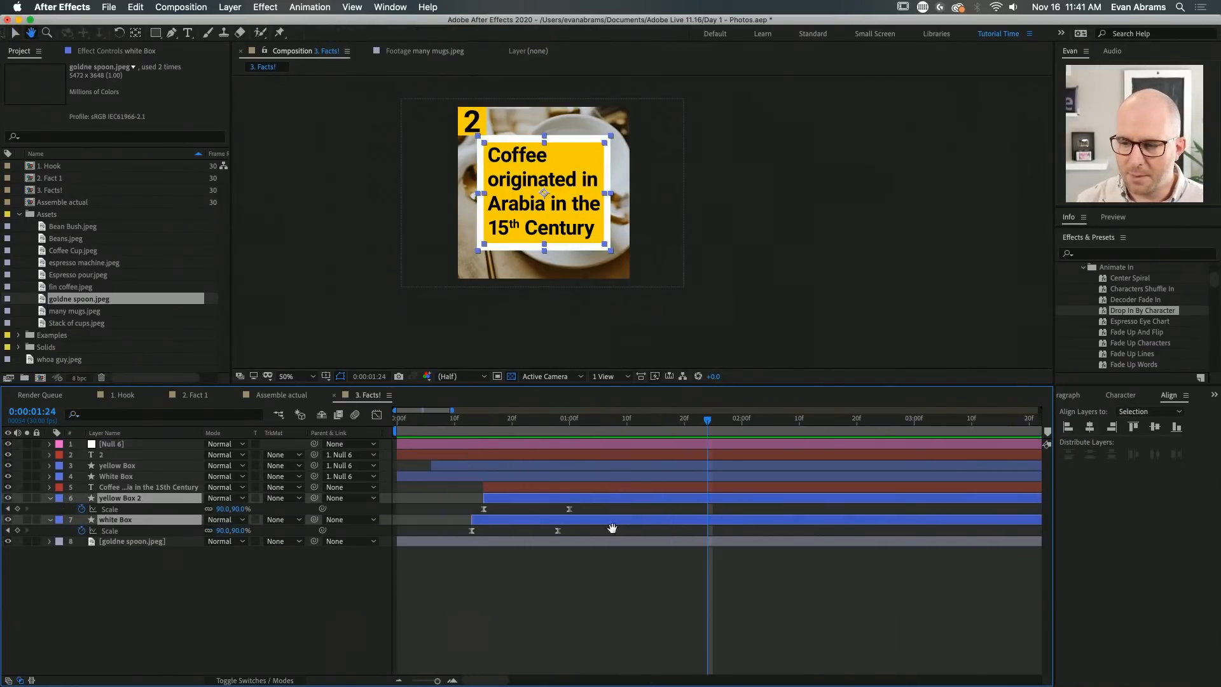
pyautogui.click(480, 432)
pyautogui.moveTo(479, 433); pyautogui.dragTo(490, 431)
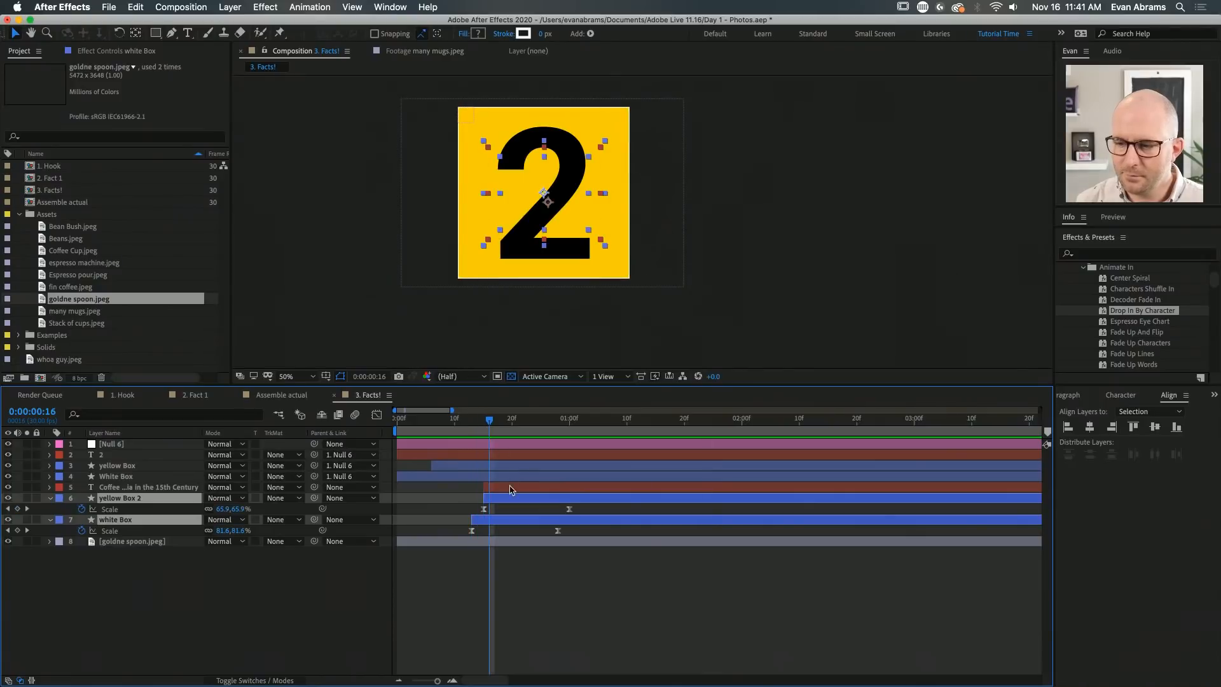
pyautogui.keyDown('shift'); pyautogui.click(512, 490); pyautogui.keyUp('shift')
pyautogui.moveTo(511, 490); pyautogui.dragTo(694, 488)
pyautogui.press('space')
# Delay the fact text layer alone to start at about 0:00:01:20 and preview the sequence
pyautogui.click(635, 485)
pyautogui.click(616, 422)
pyautogui.press('space')
pyautogui.press('space')
pyautogui.click(633, 427)
pyautogui.press('space')
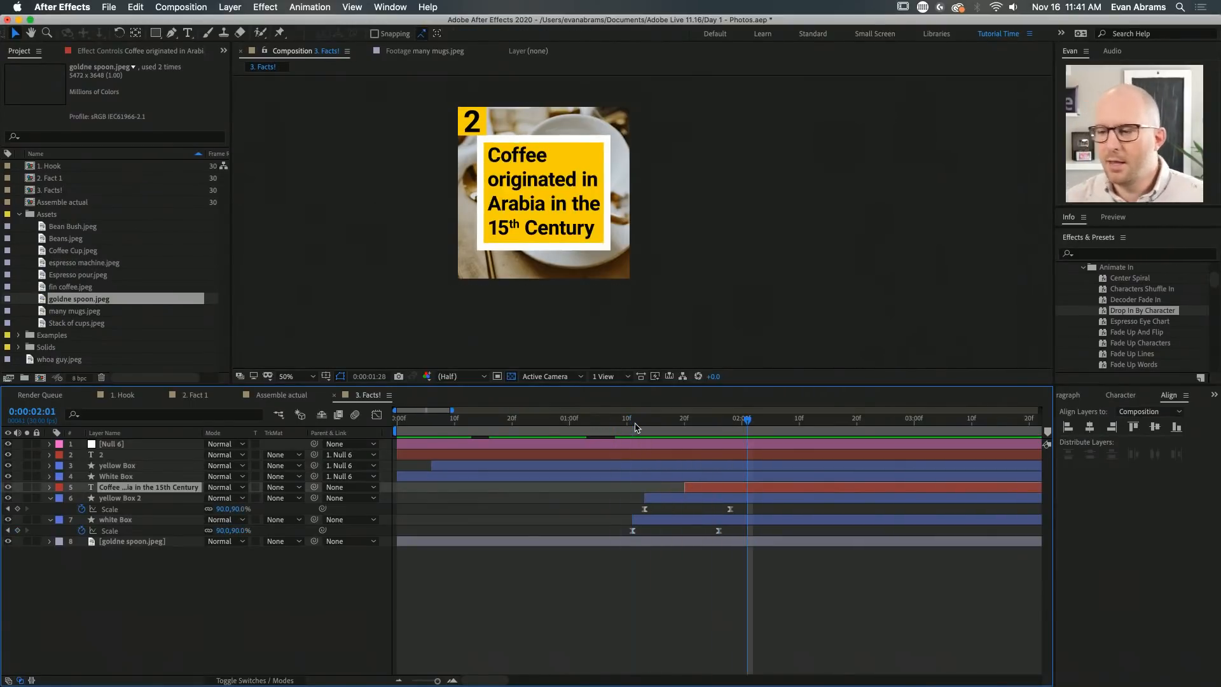
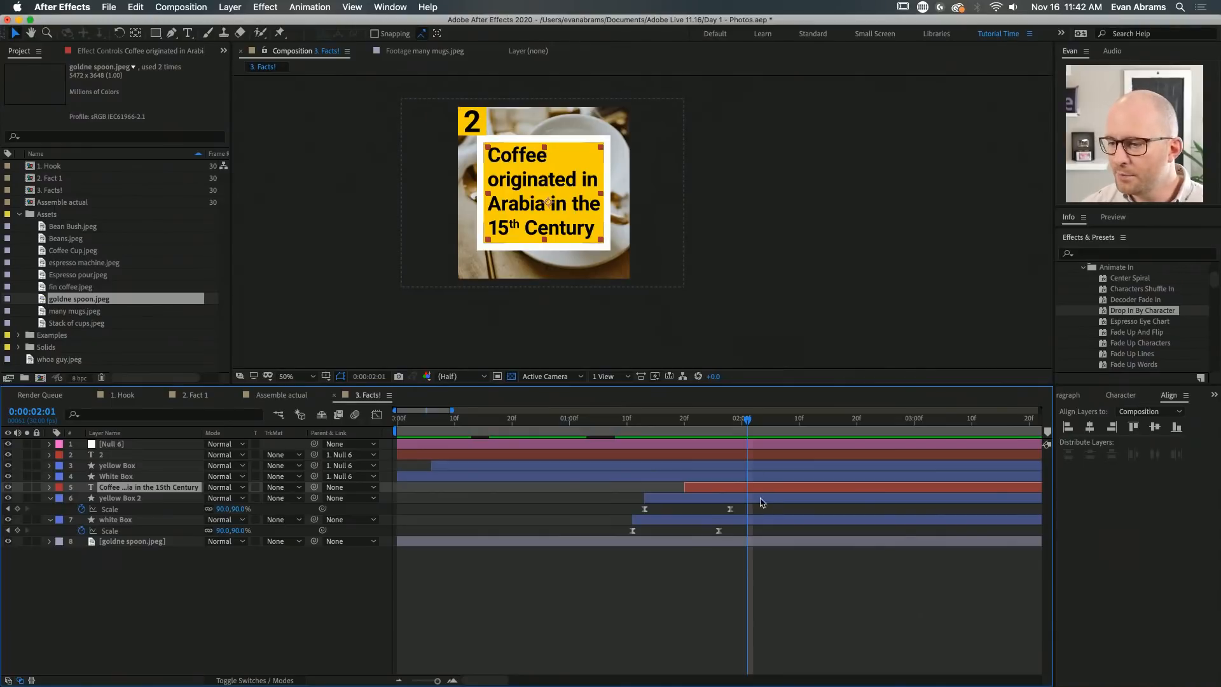
# Set the opacity of yellow Box 2 and white Box to 50% and preview their appearance over the photo
pyautogui.click(756, 502)
pyautogui.keyDown('shift'); pyautogui.click(757, 519); pyautogui.keyUp('shift')
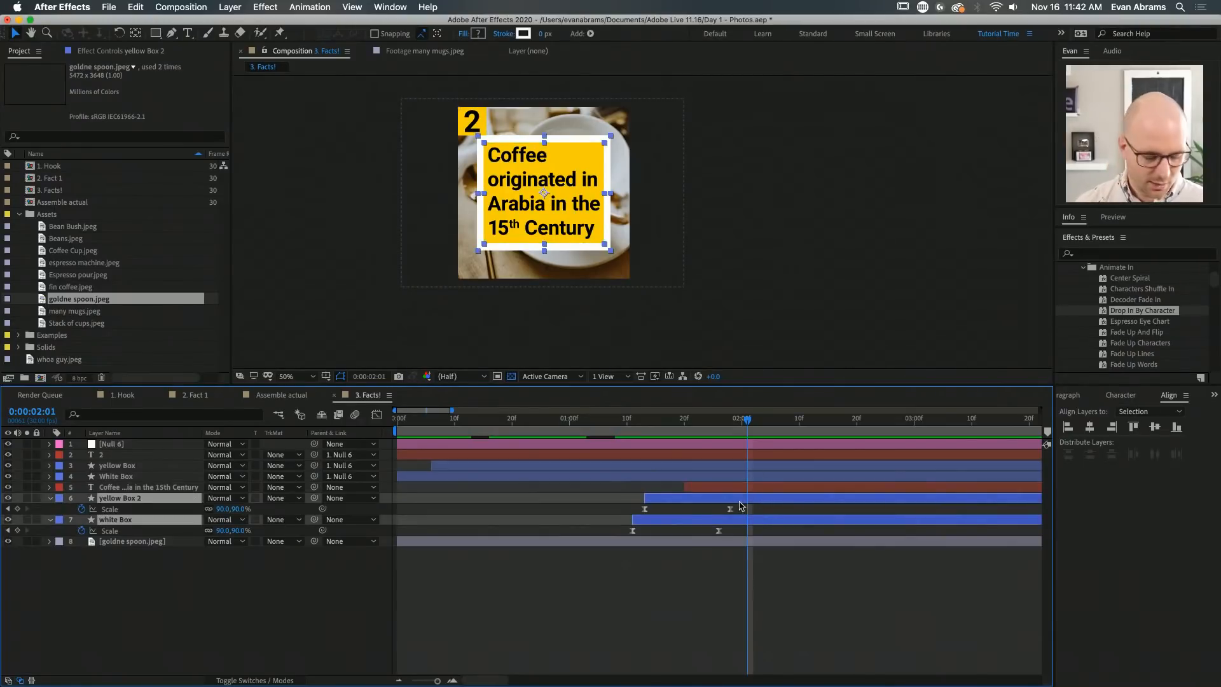
pyautogui.press('t')
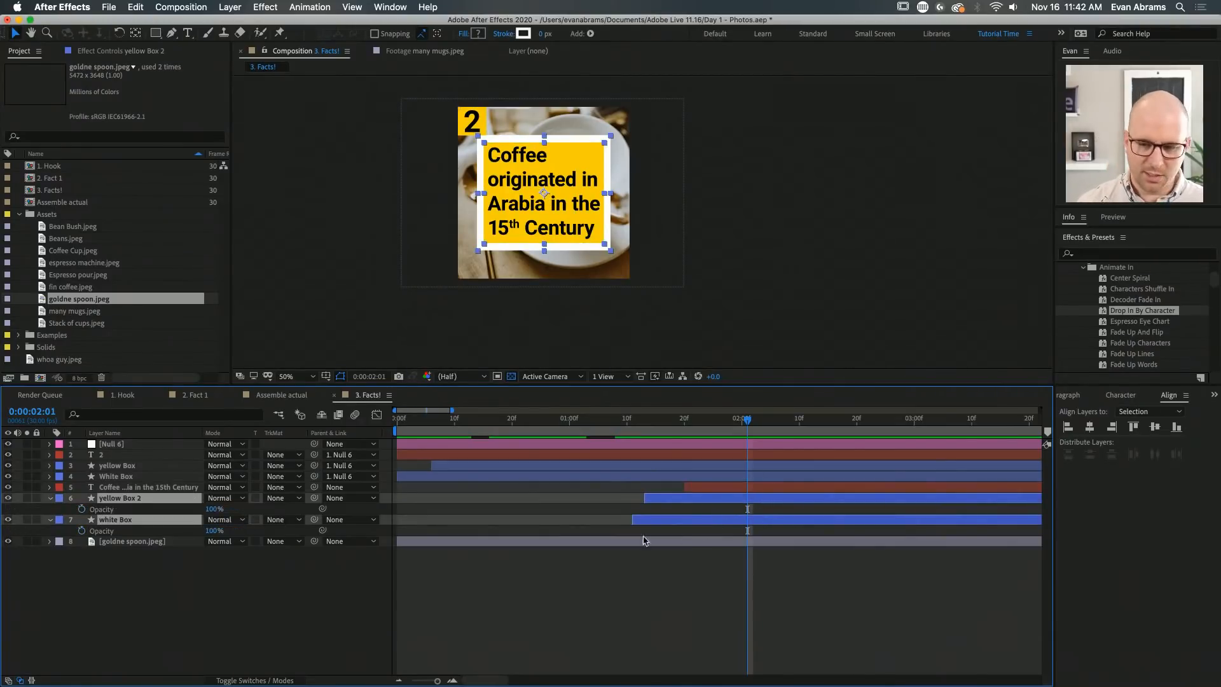
pyautogui.click(211, 509)
pyautogui.write('50')
pyautogui.press('Return')
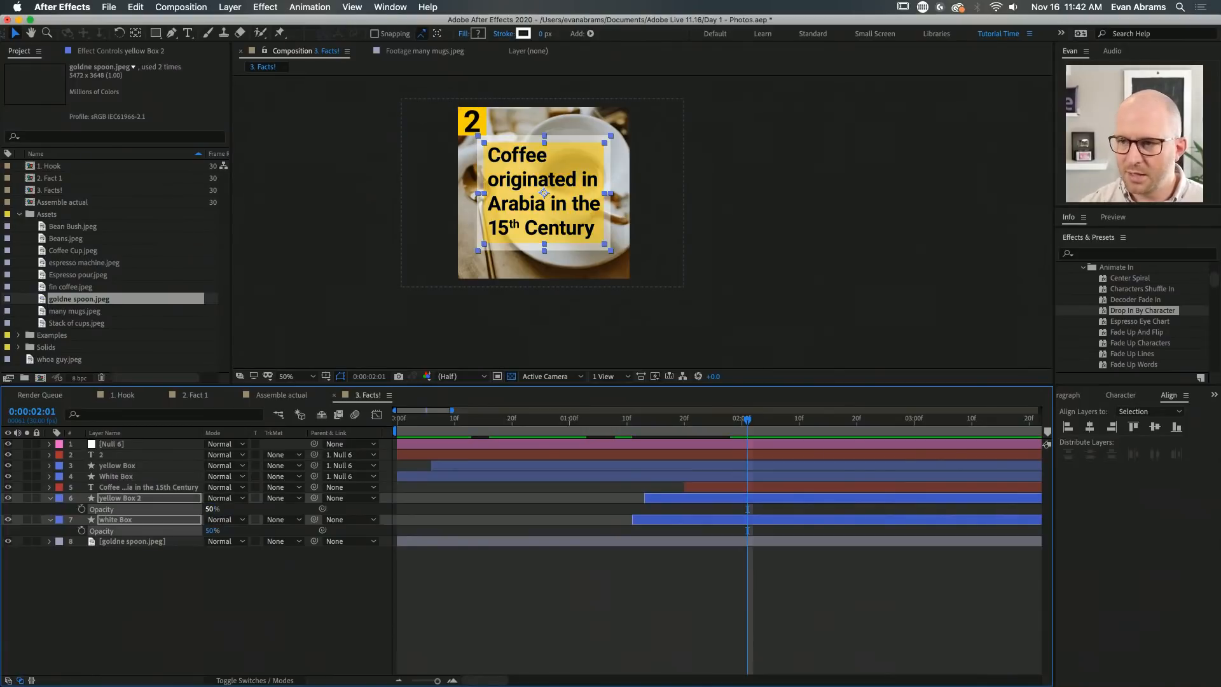
pyautogui.click(603, 632)
pyautogui.moveTo(646, 267); pyautogui.dragTo(630, 269)
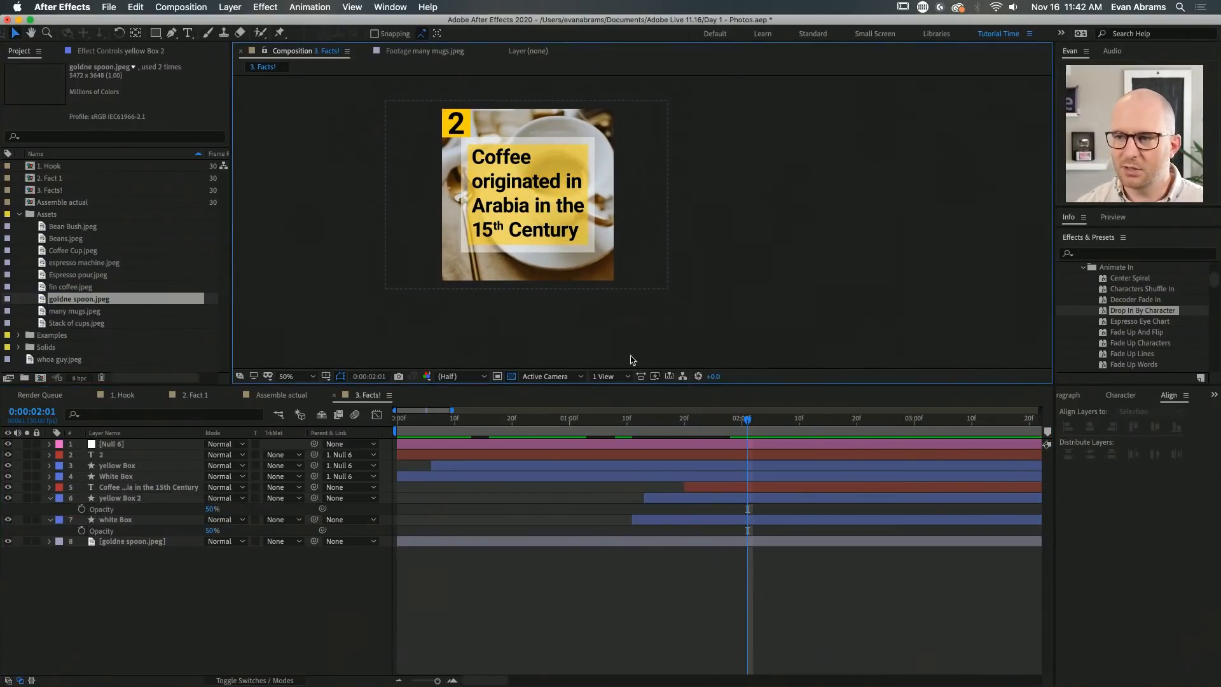
pyautogui.click(636, 425)
pyautogui.press('space')
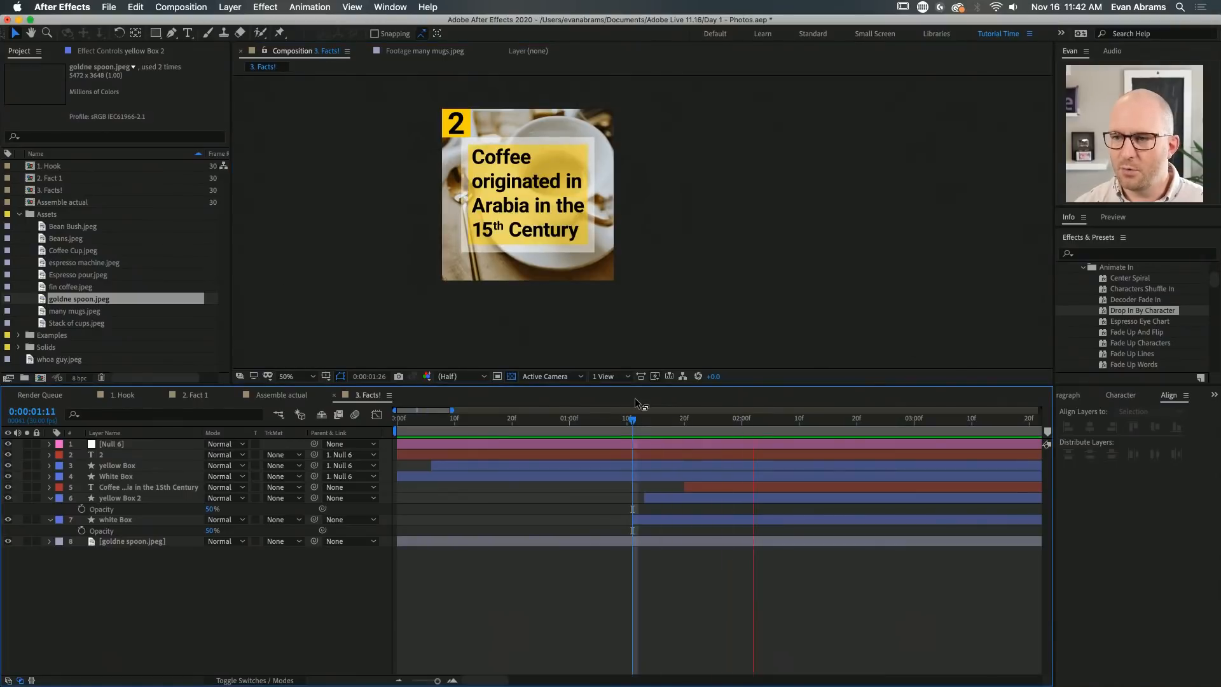
# Add a Scale text animator to the fact text at 0:00:01:20 and set its scale to 54%
pyautogui.click(684, 424)
pyautogui.click(703, 487)
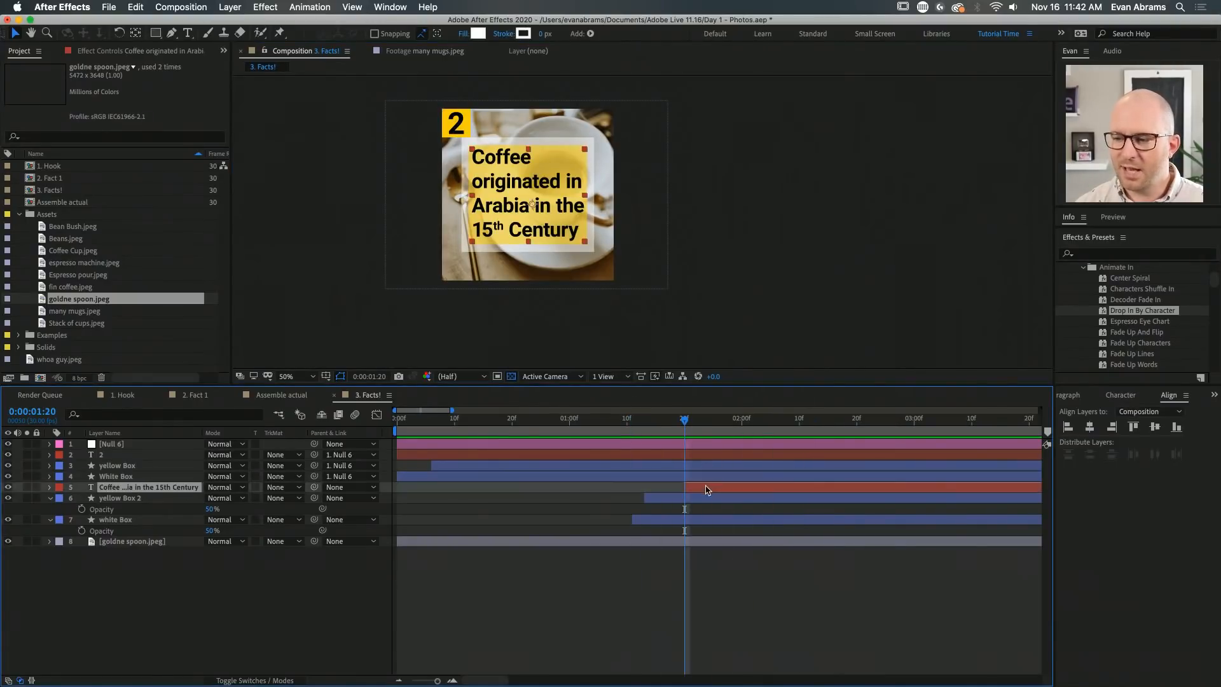
pyautogui.click(49, 488)
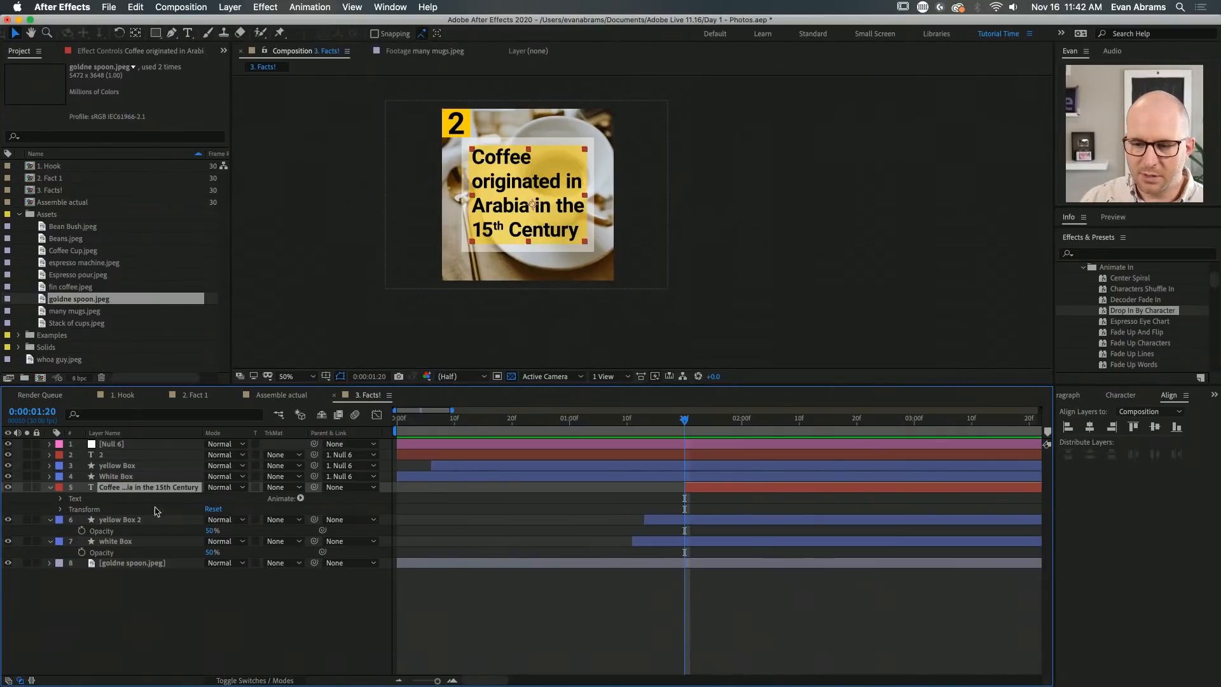
pyautogui.click(301, 498)
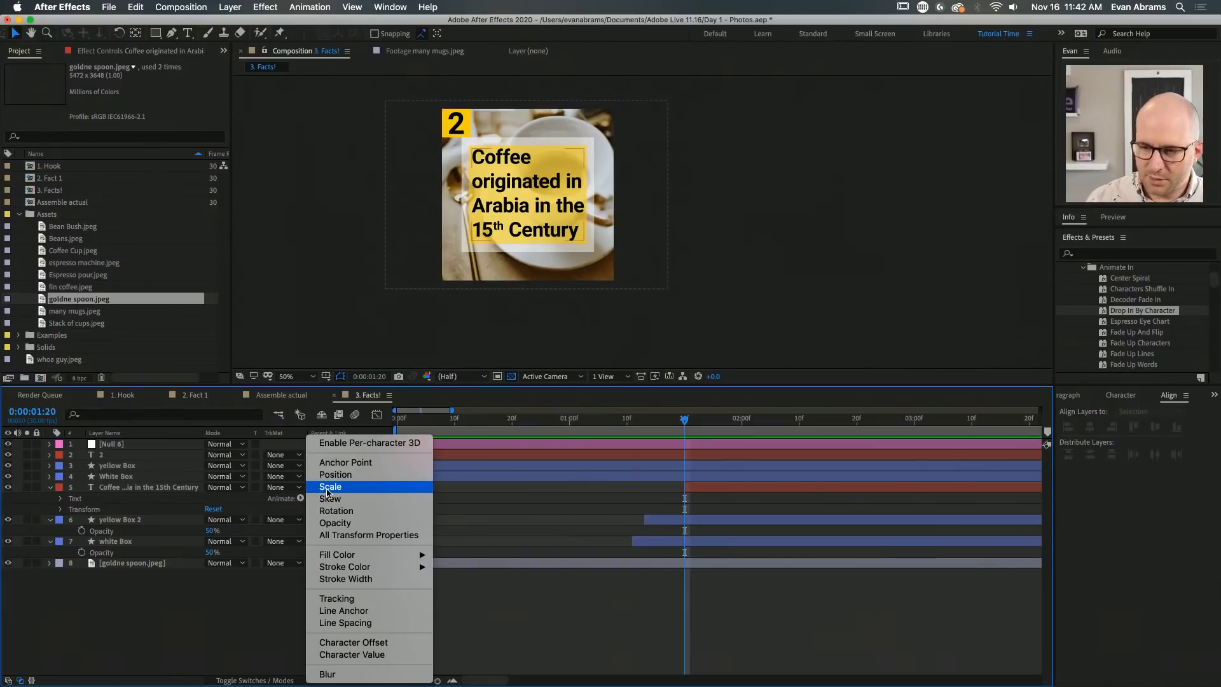
pyautogui.click(327, 489)
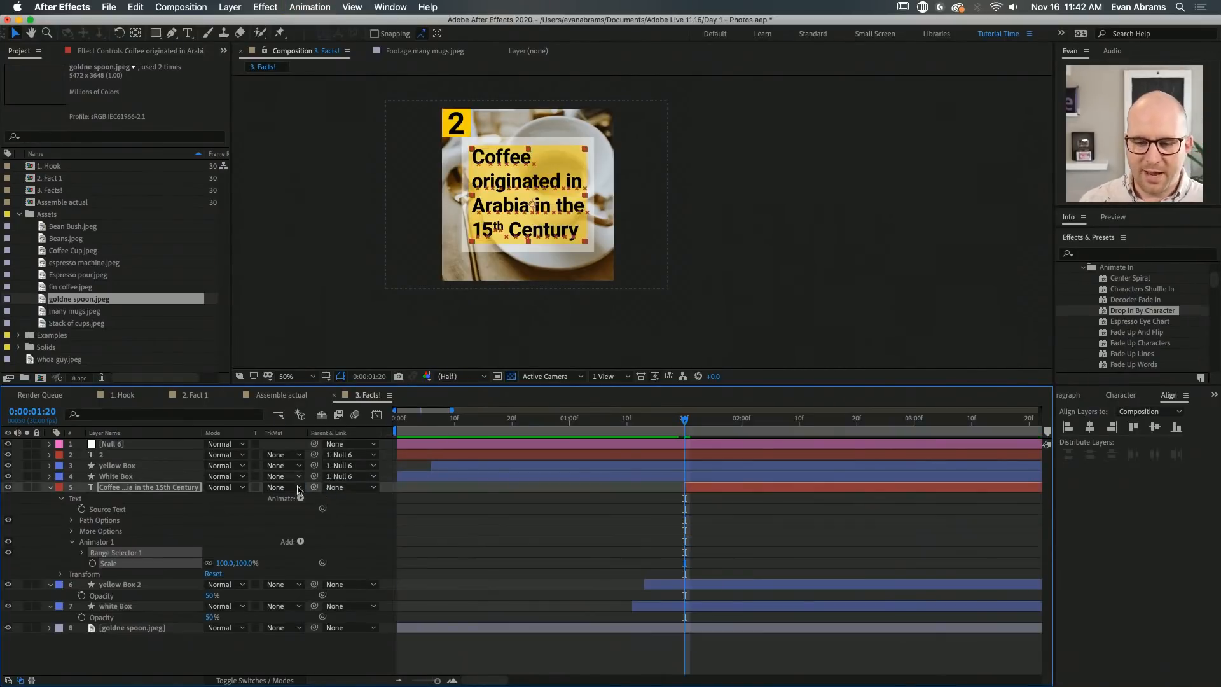
pyautogui.moveTo(248, 563)
pyautogui.mouseDown()
pyautogui.moveTo(200, 566)
pyautogui.moveTo(231, 572)
pyautogui.mouseUp()
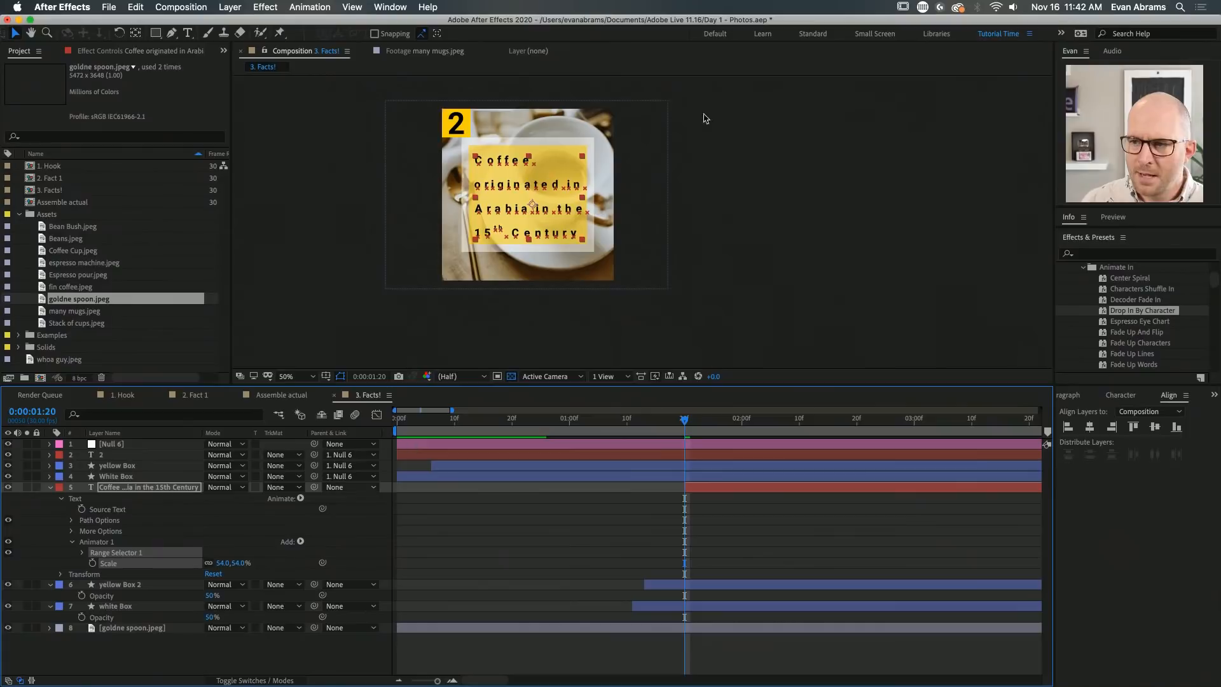
pyautogui.scroll(1, 524, 185)
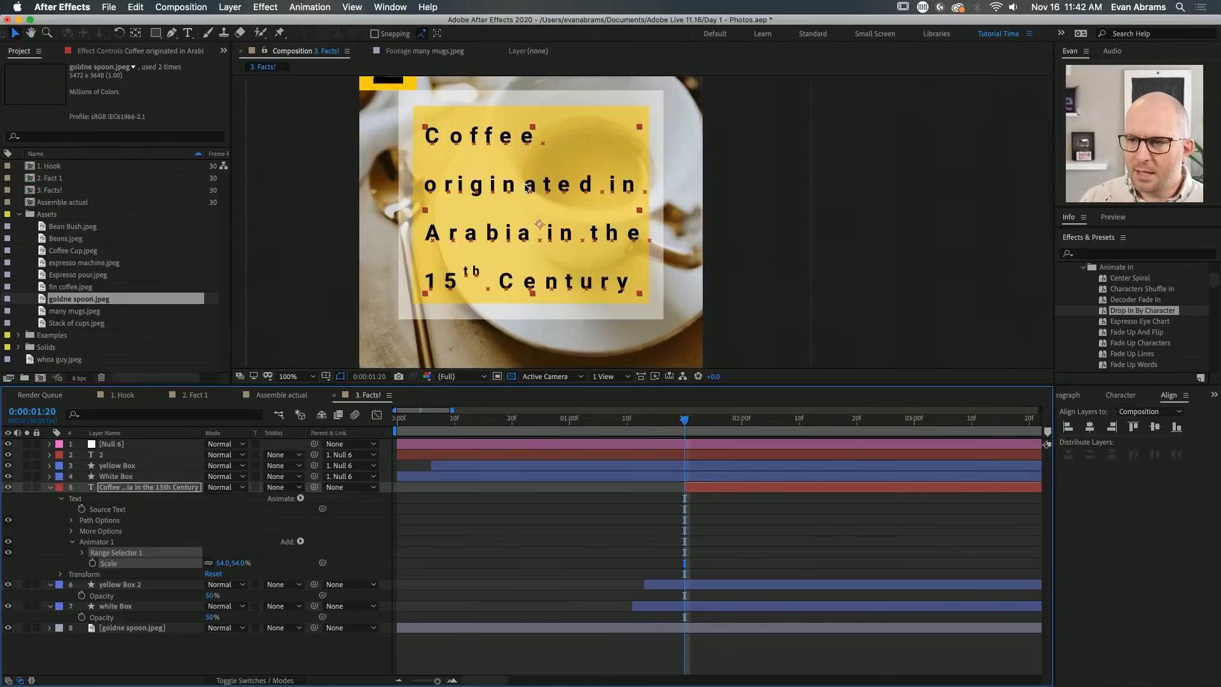
# Set the fact text's Anchor Point Grouping to All so that the text scales as one block
pyautogui.click(71, 532)
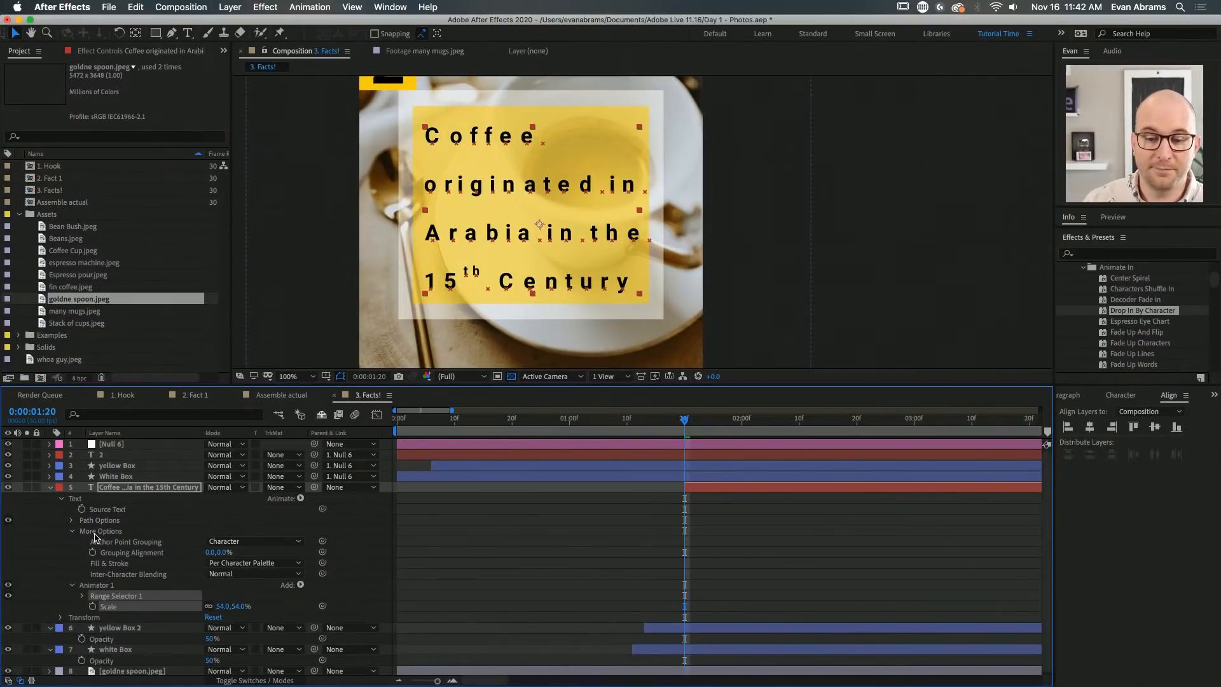
pyautogui.click(100, 531)
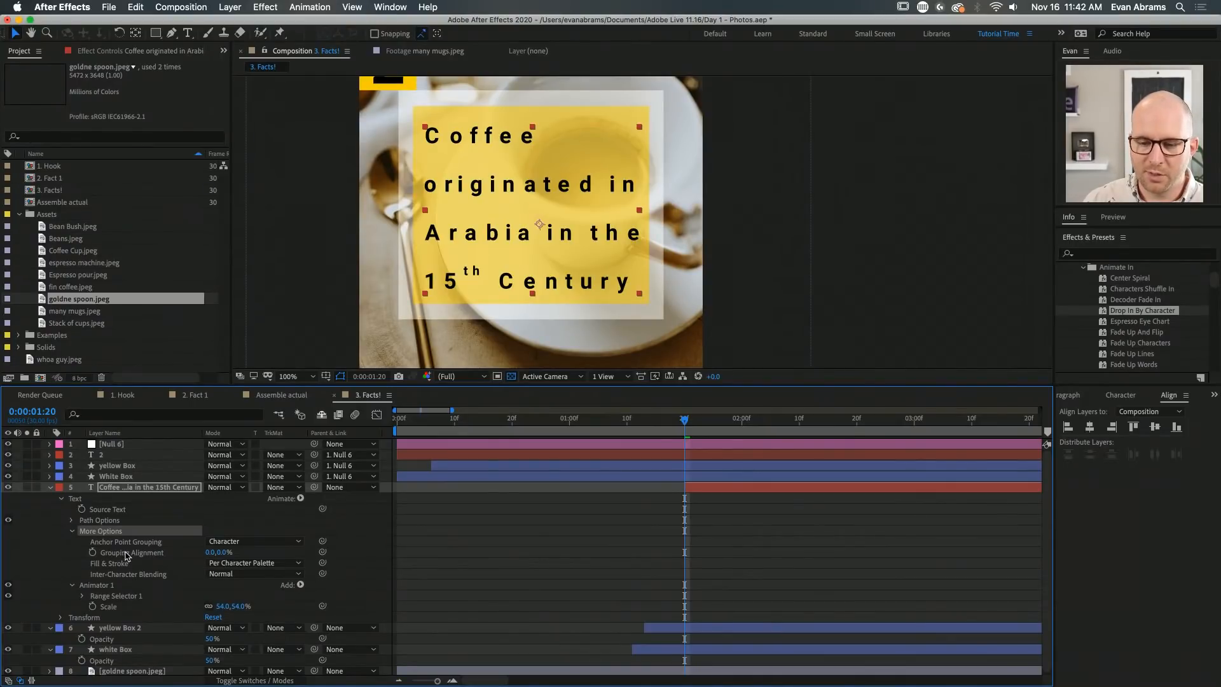
pyautogui.click(121, 488)
pyautogui.click(118, 530)
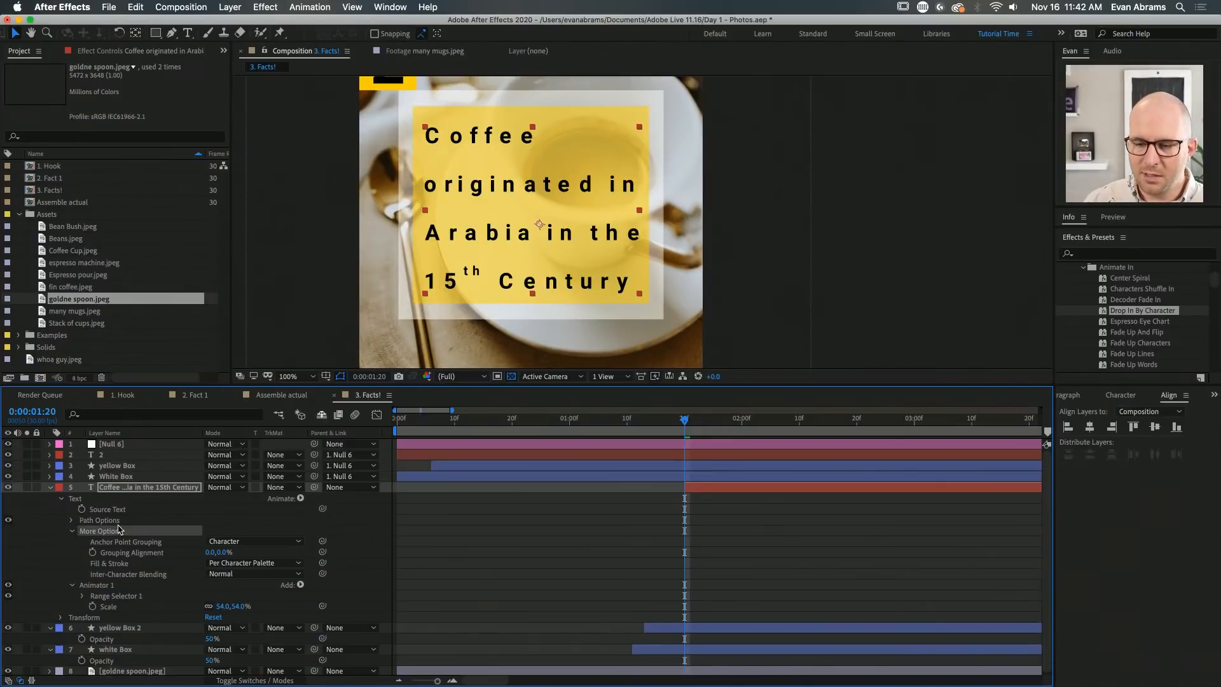
pyautogui.click(108, 606)
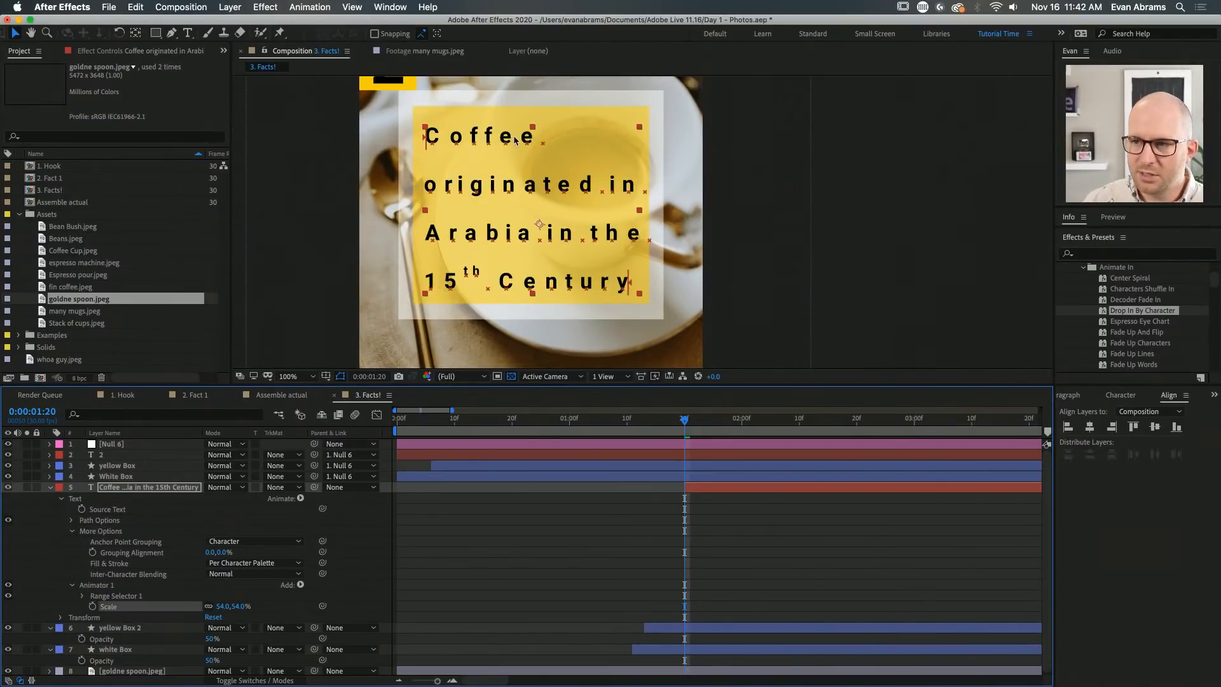
pyautogui.scroll(2, 533, 149)
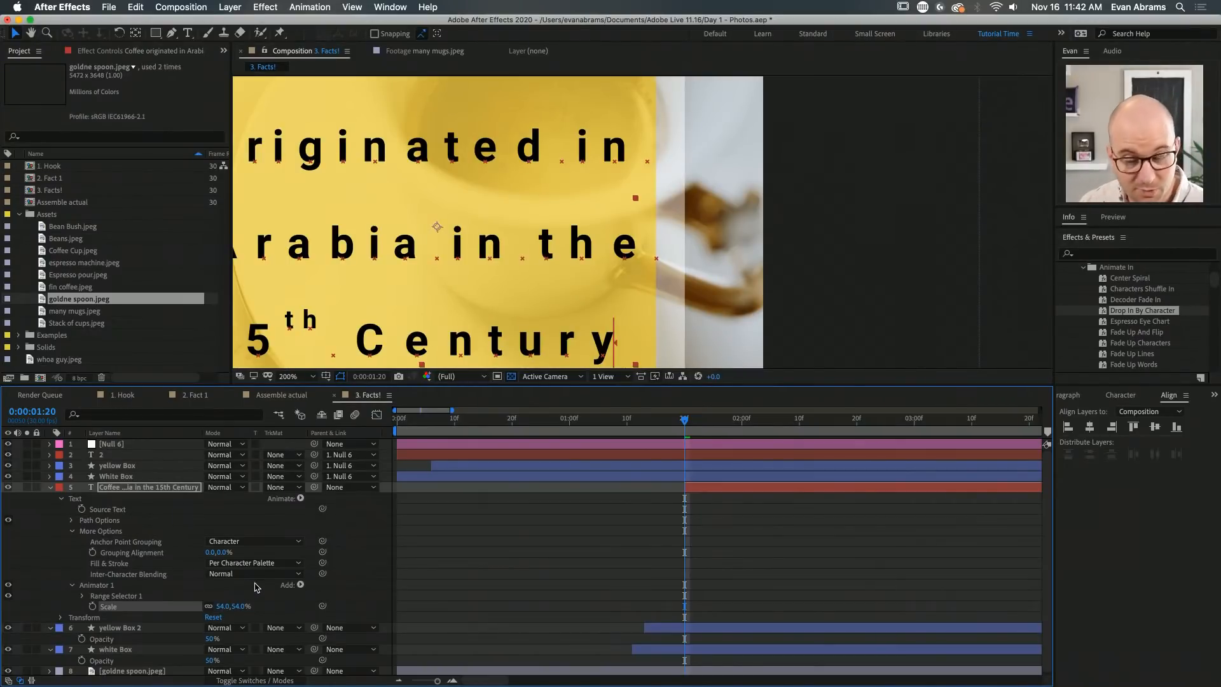
pyautogui.click(144, 545)
pyautogui.click(227, 541)
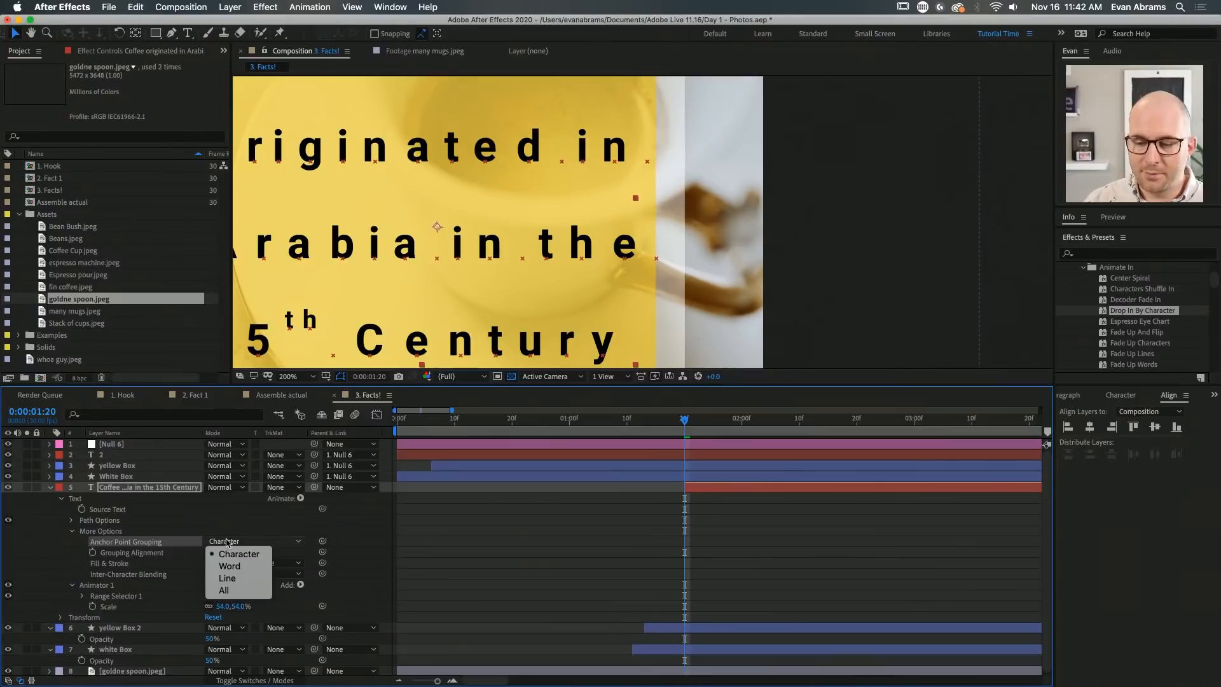
pyautogui.click(226, 589)
pyautogui.scroll(-2, 471, 244)
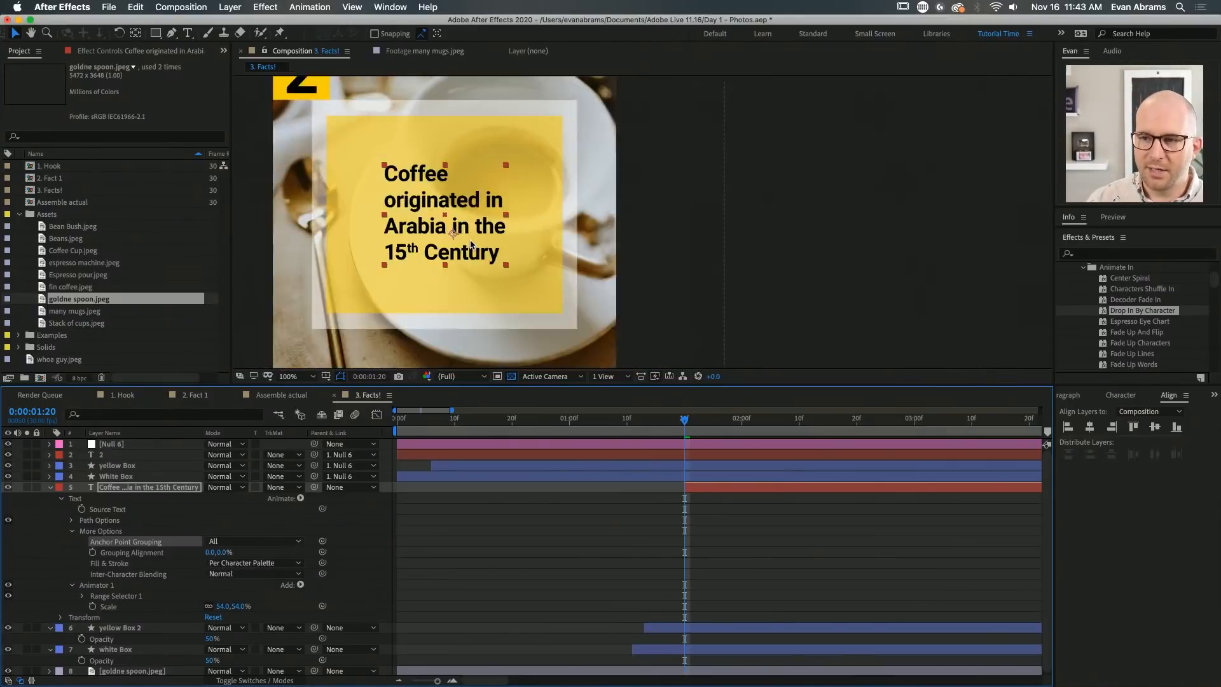
pyautogui.scroll(-2, 471, 243)
pyautogui.scroll(2, 448, 229)
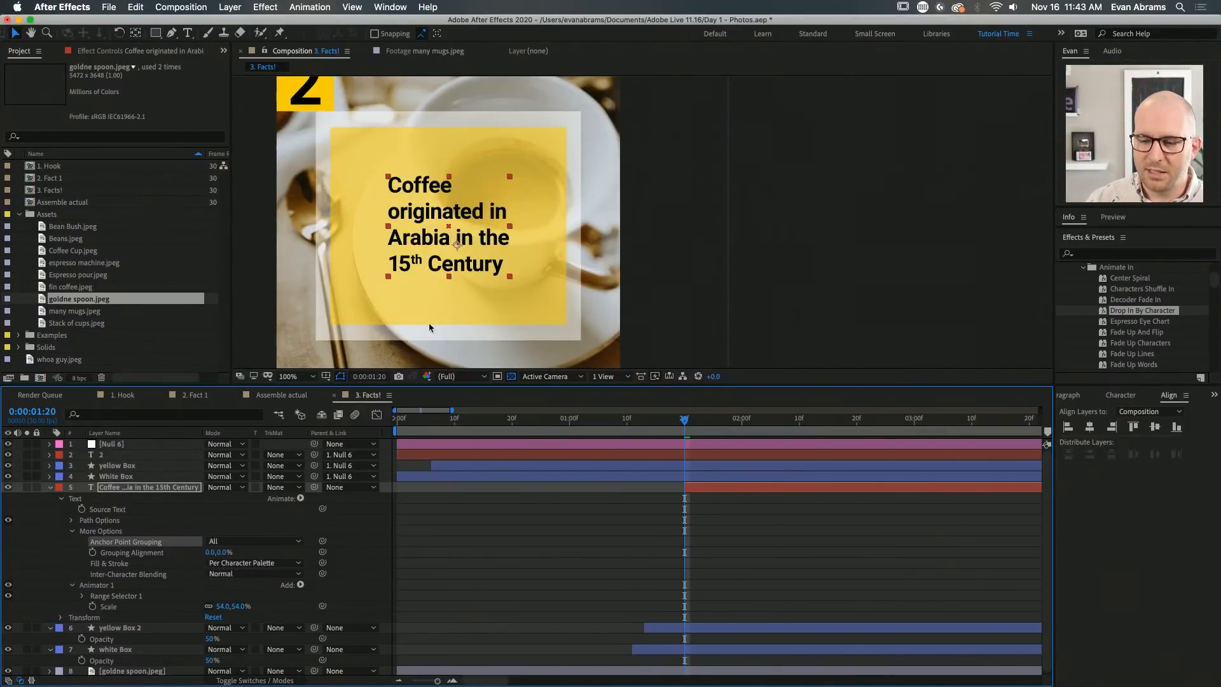
# Set the fact text animator's Scale to 0%
pyautogui.moveTo(239, 607); pyautogui.dragTo(244, 602)
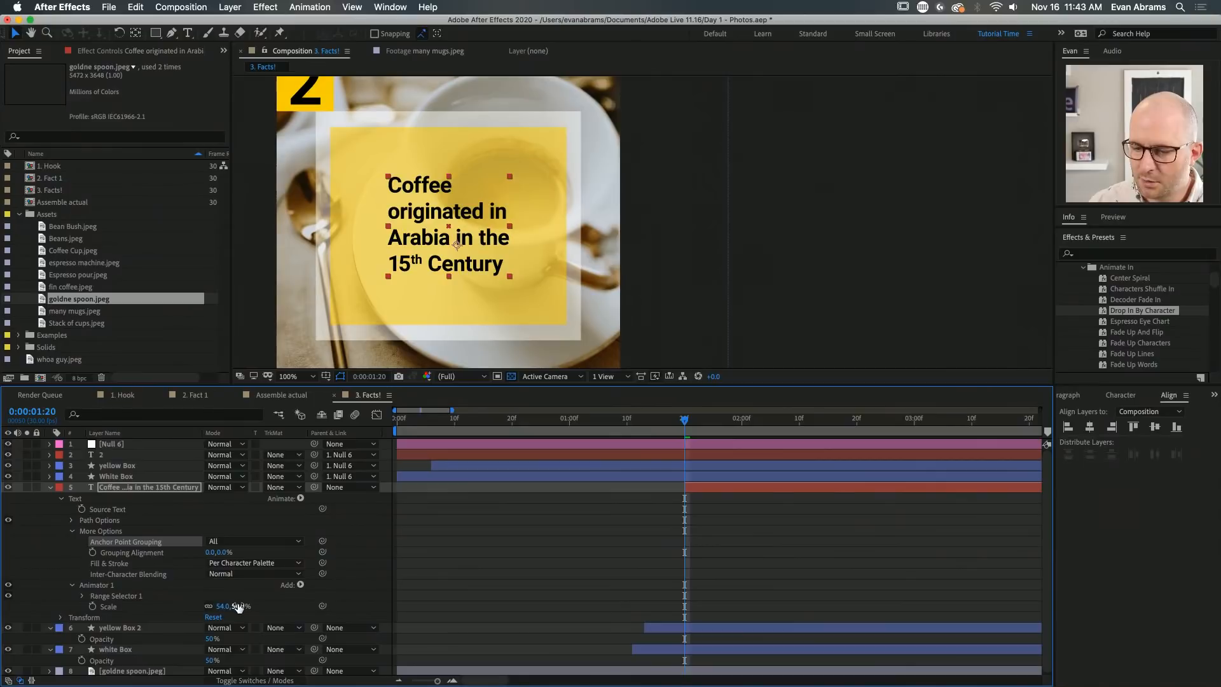
pyautogui.click(238, 606)
pyautogui.write('0')
pyautogui.press('Return')
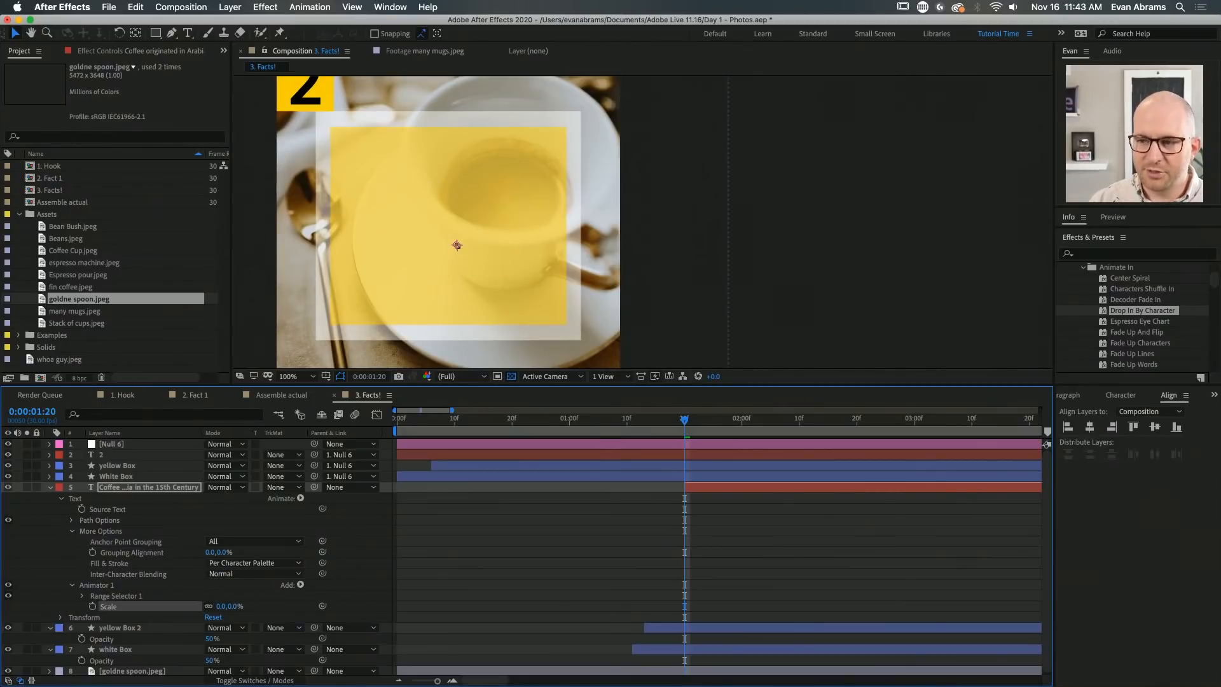
# Test the Range Selector's Start from 0% to 100%, base the selector on Words, and return Start to 0%
pyautogui.click(82, 597)
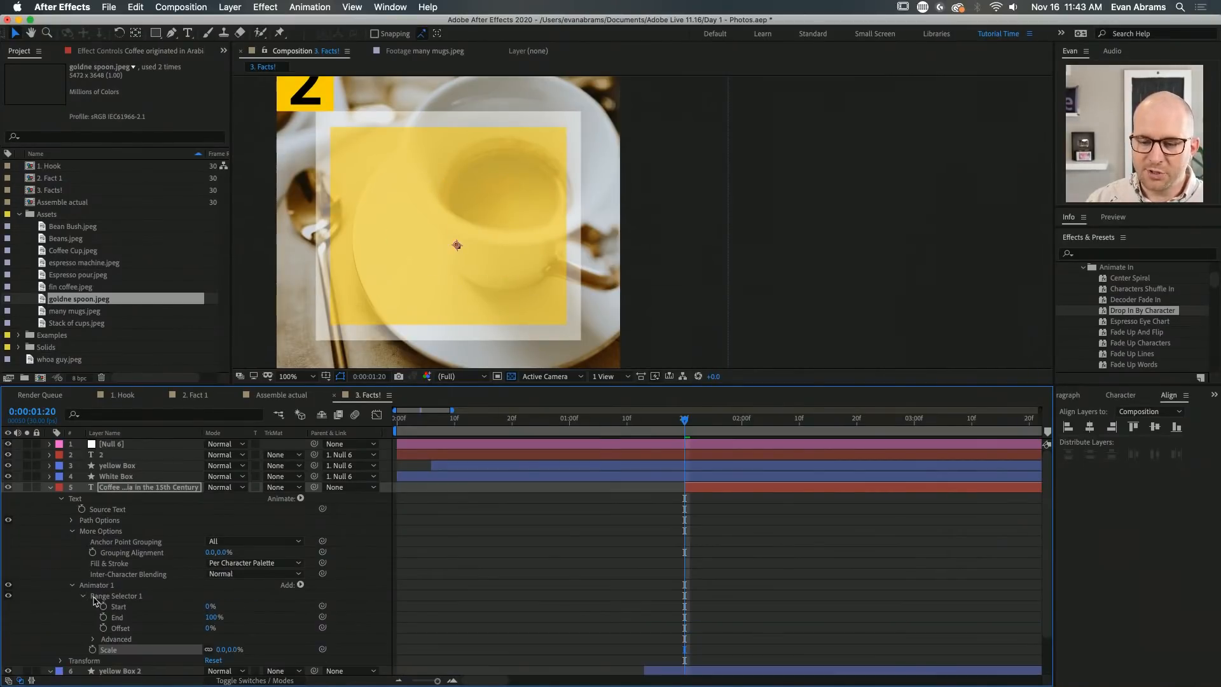
pyautogui.click(122, 598)
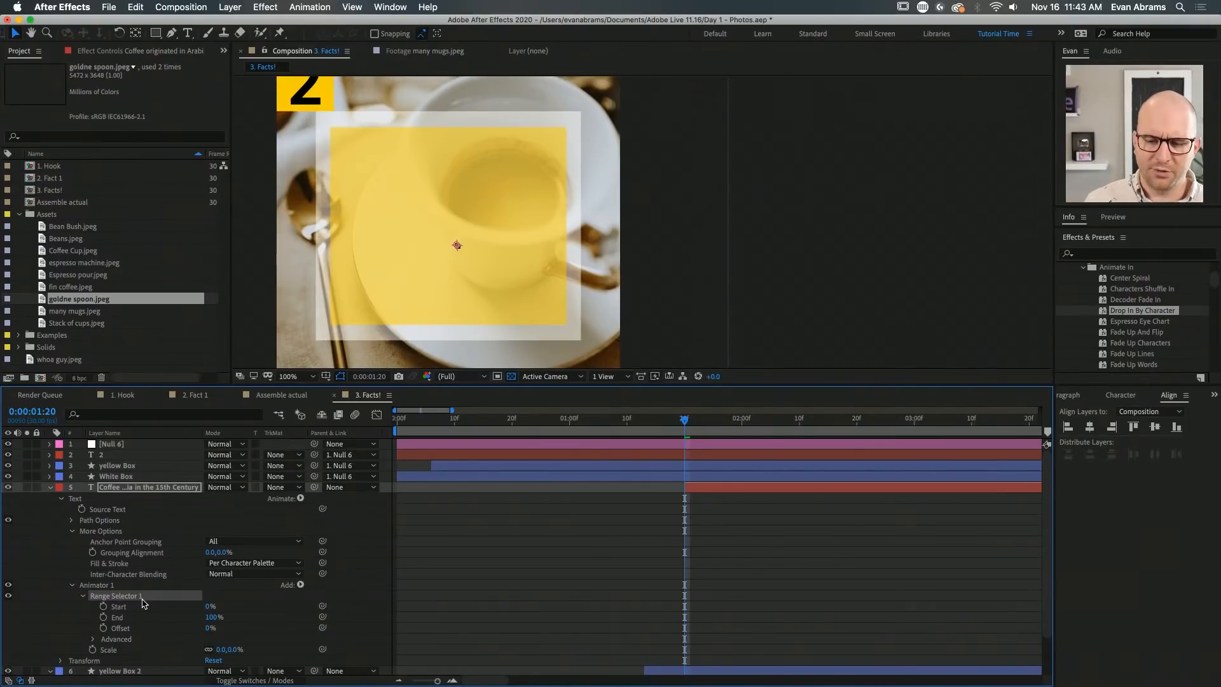
pyautogui.moveTo(210, 606); pyautogui.dragTo(268, 608)
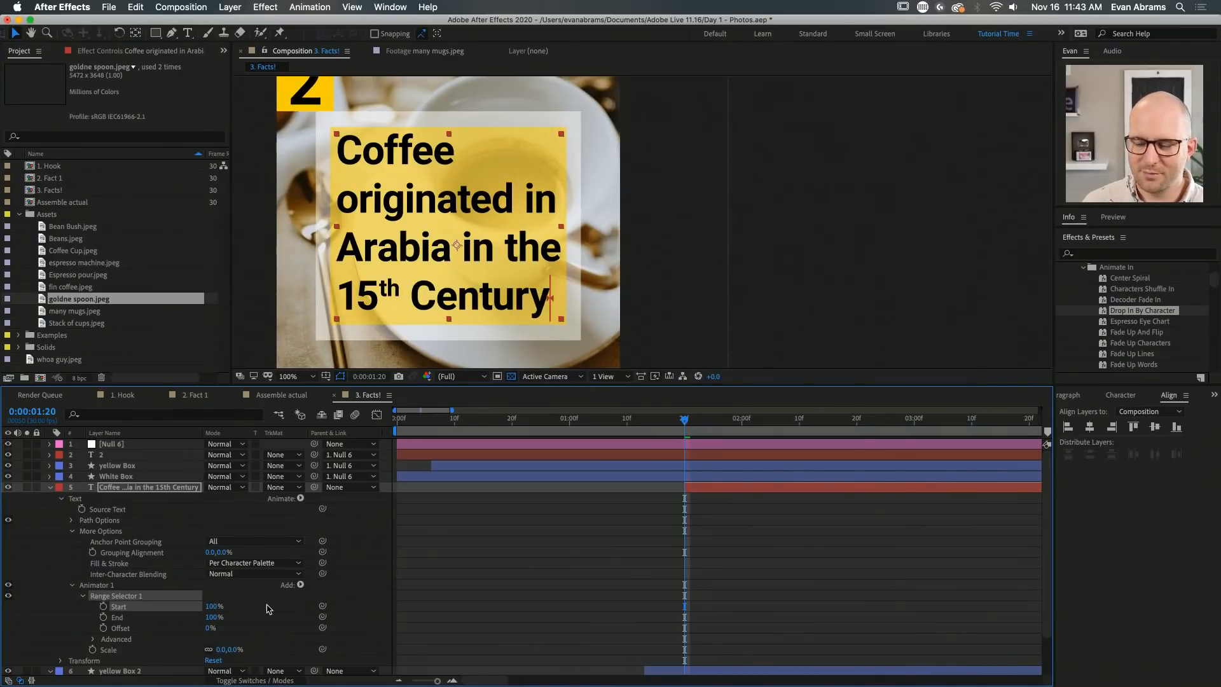
pyautogui.click(93, 639)
pyautogui.click(217, 594)
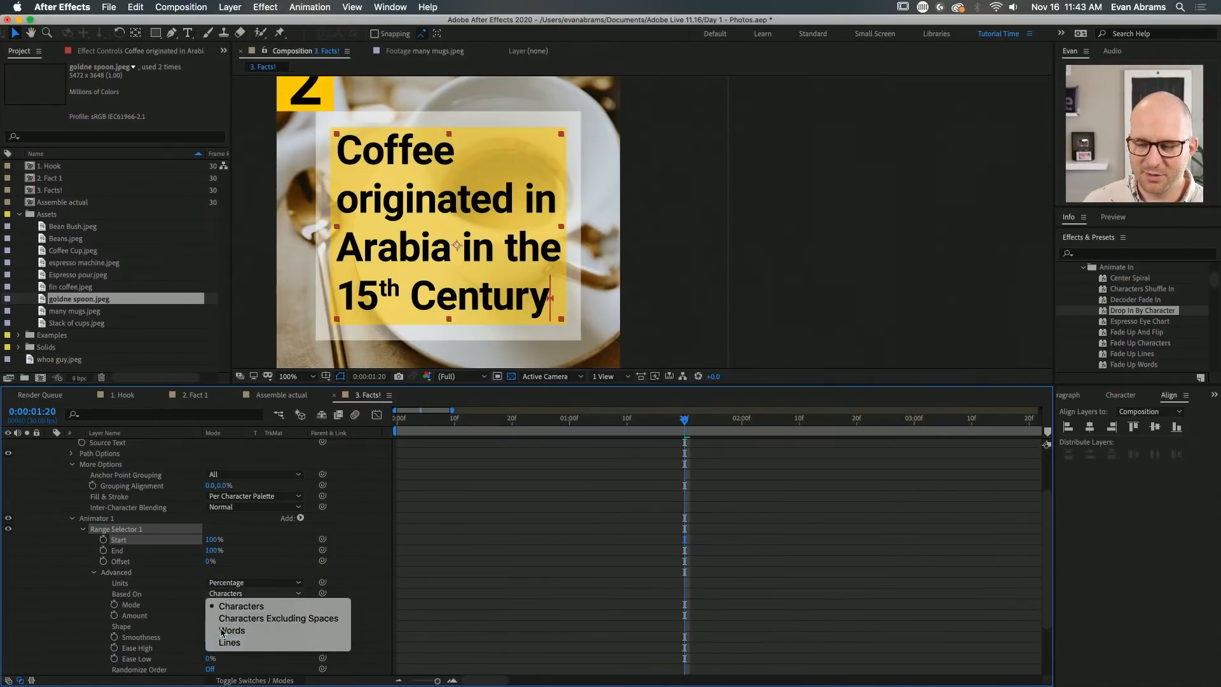
pyautogui.click(226, 630)
pyautogui.moveTo(211, 539); pyautogui.dragTo(138, 539)
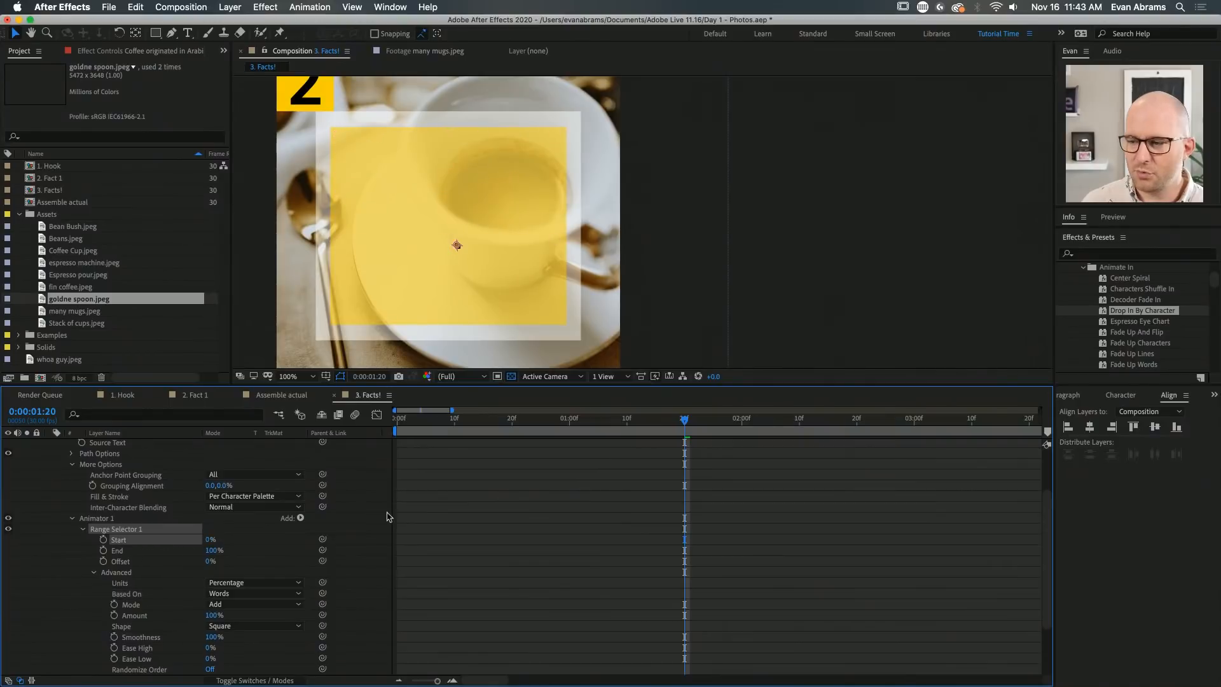
# Keyframe the Range Selector's Start from 0% at 0:00:01:20 to 100% at 0:00:02:20 and preview the word animation
pyautogui.scroll(3, 550, 489)
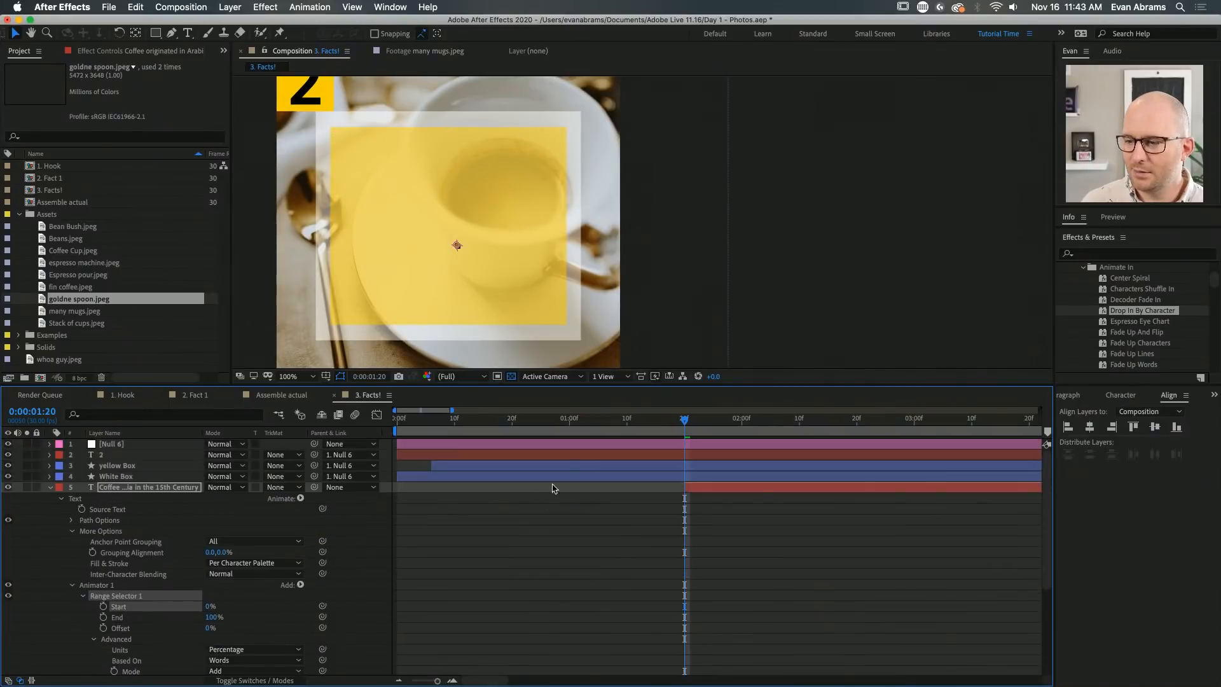
pyautogui.click(104, 606)
pyautogui.hotkey('shift', 'pagedown')
pyautogui.hotkey('shift', 'pagedown')
pyautogui.hotkey('shift', 'pagedown')
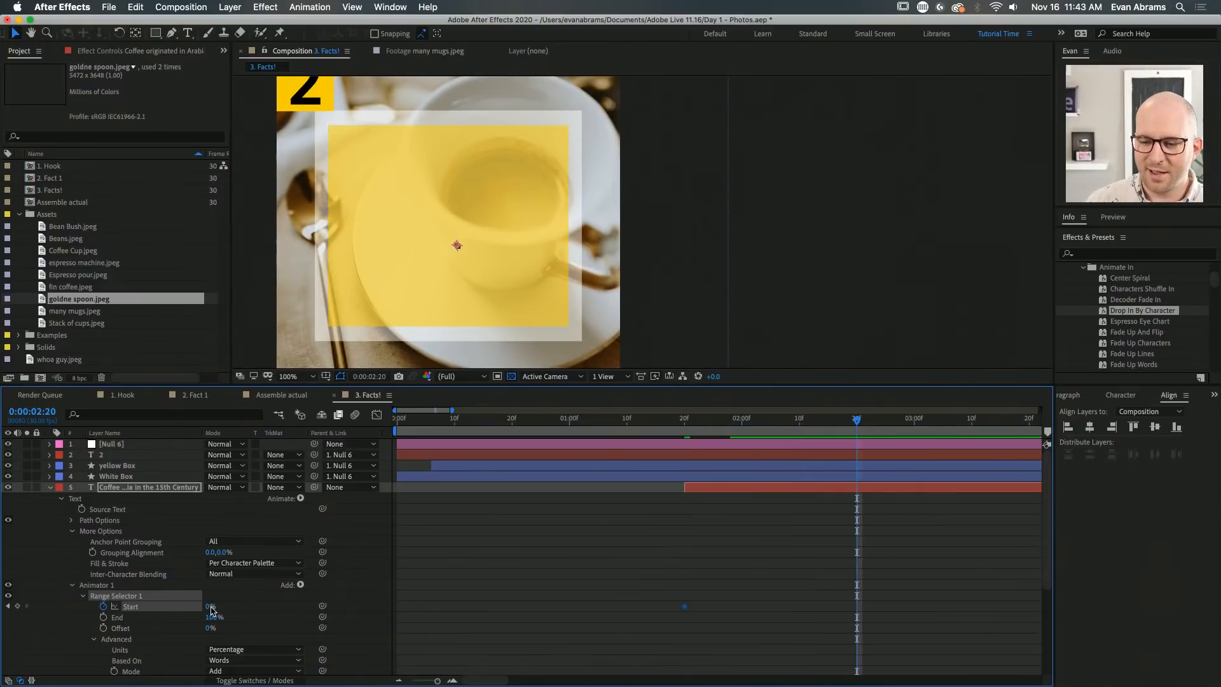
pyautogui.moveTo(211, 606); pyautogui.dragTo(381, 606)
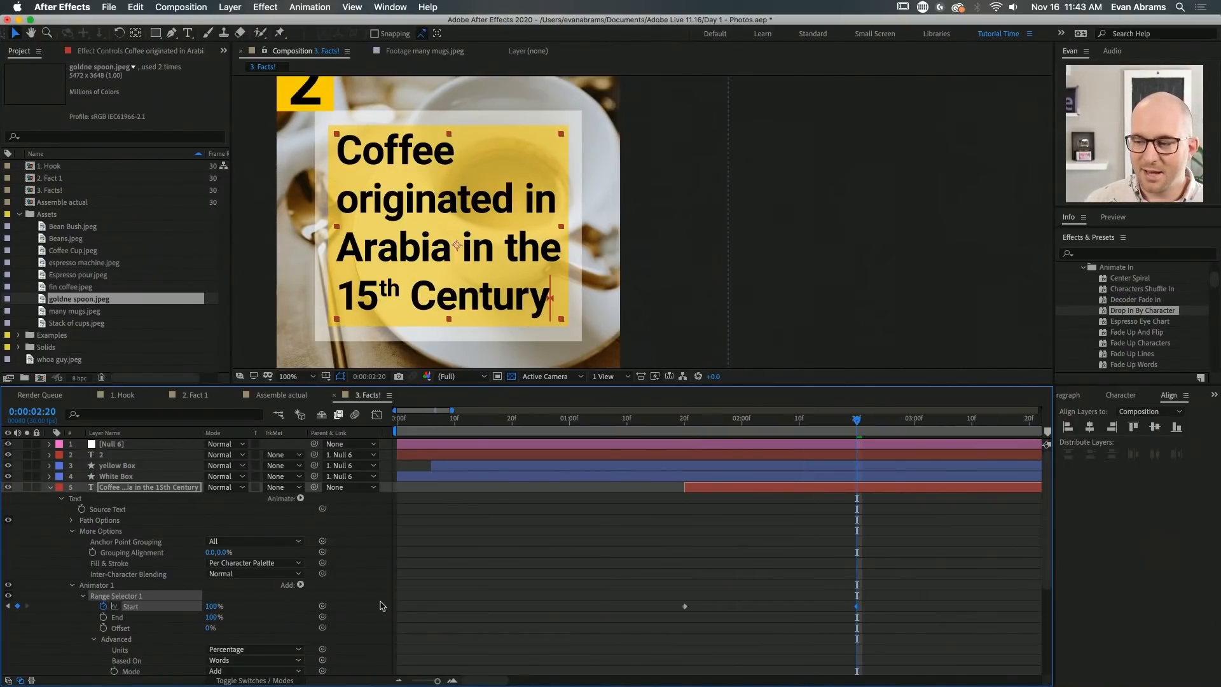
pyautogui.click(690, 421)
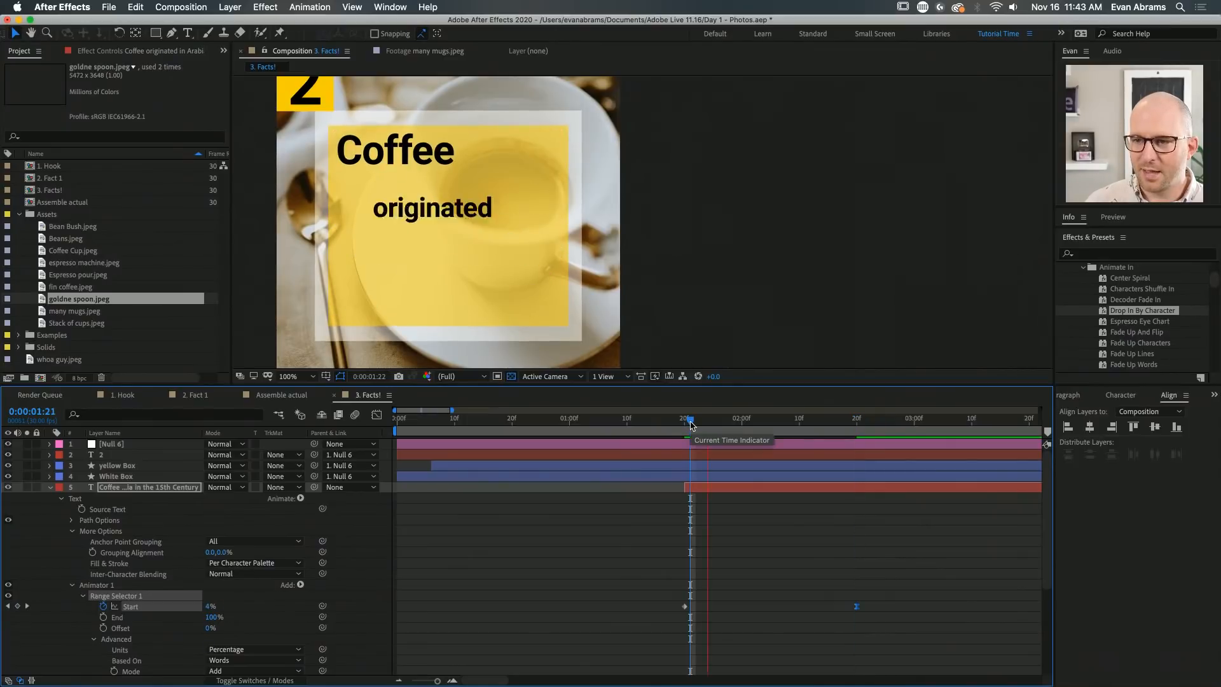
pyautogui.press('space')
pyautogui.press('space')
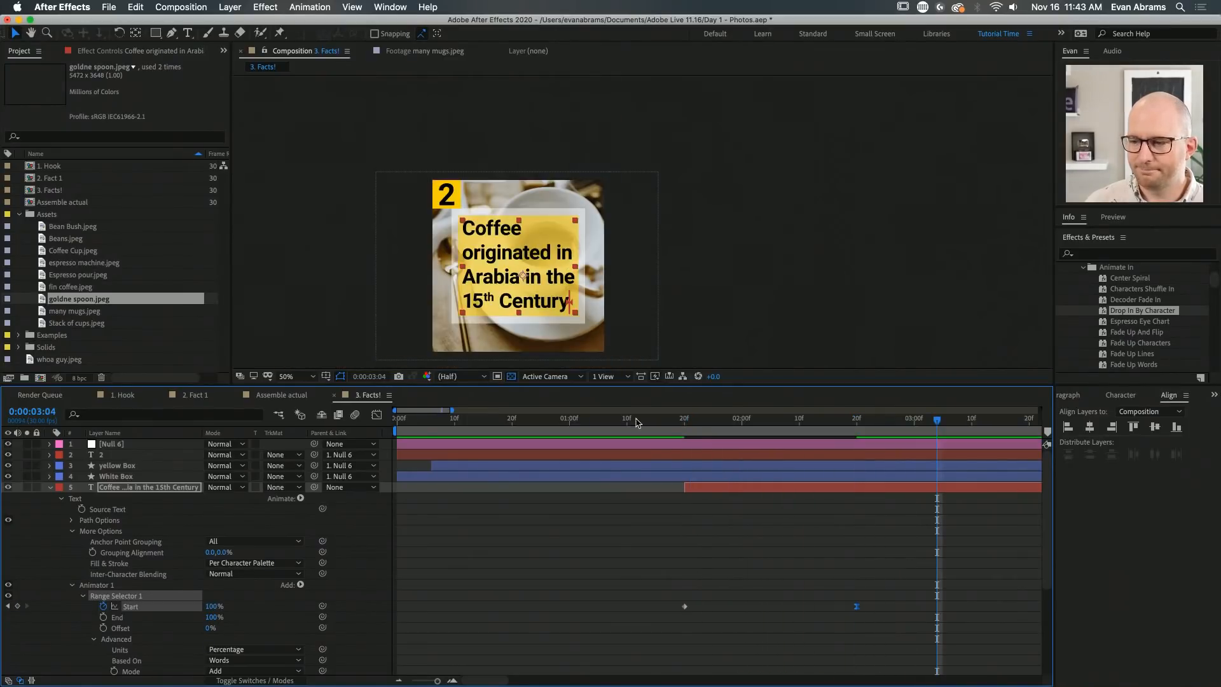
# Move the fact text layer earlier to start at 0:00:01:16 and preview its timing against the boxes
pyautogui.moveTo(638, 423); pyautogui.dragTo(664, 438)
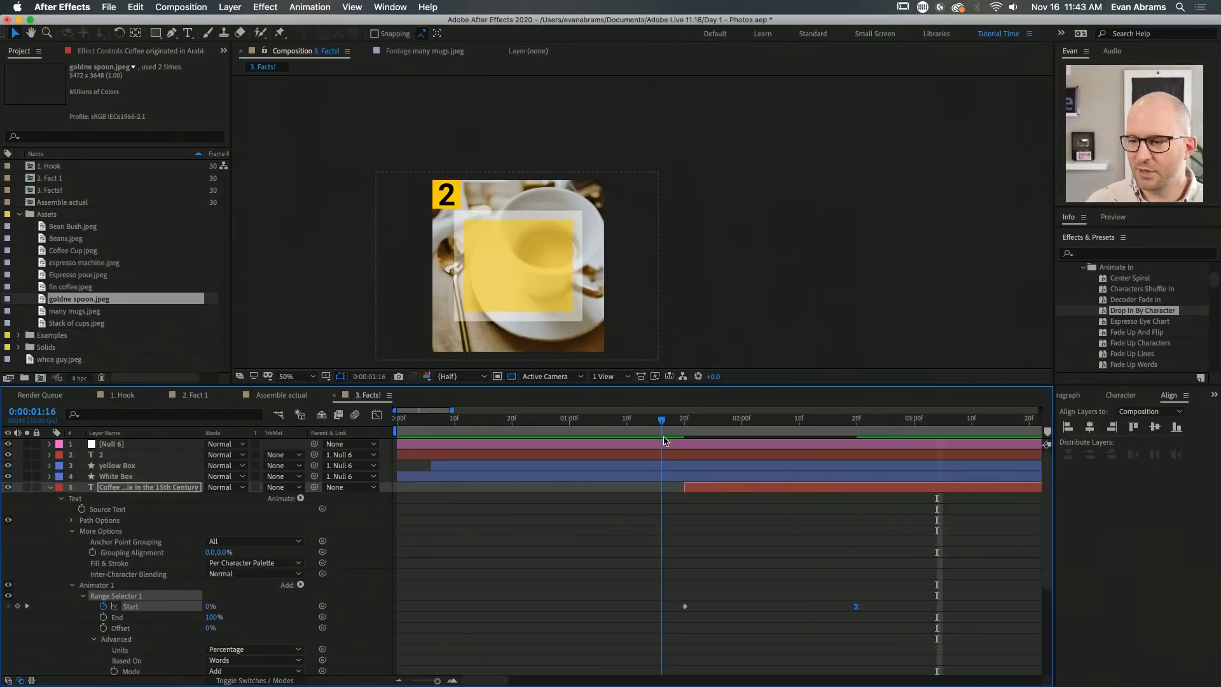
pyautogui.moveTo(695, 487); pyautogui.dragTo(675, 490)
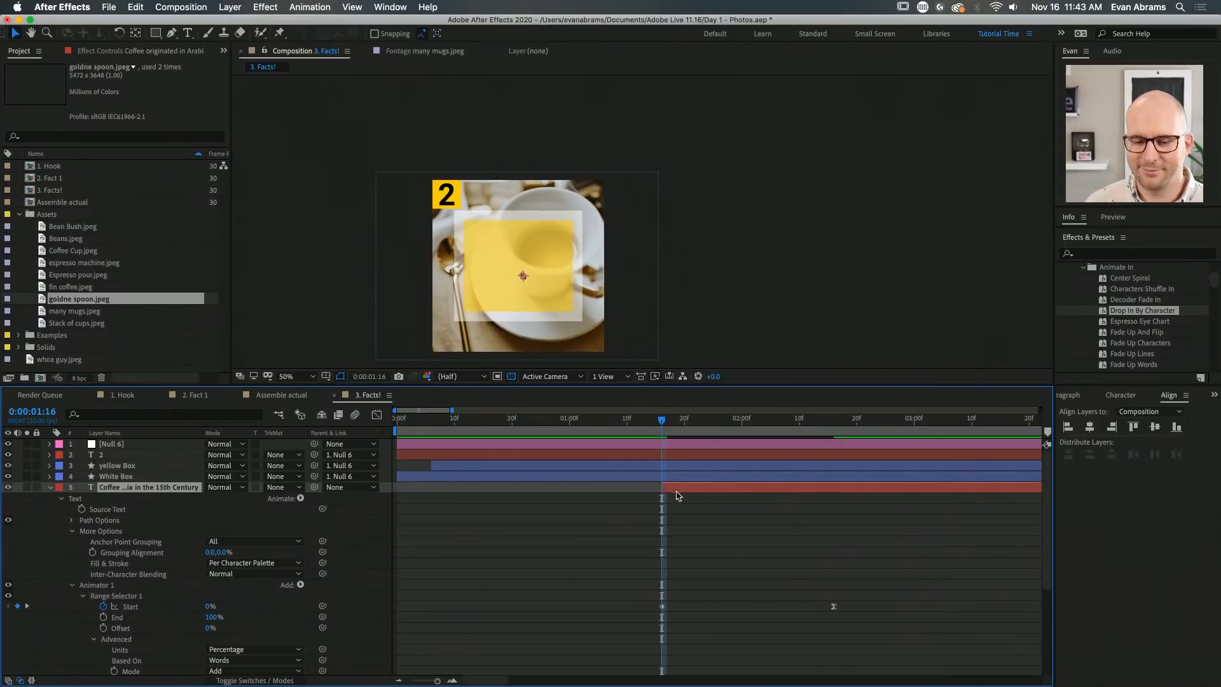
pyautogui.press('space')
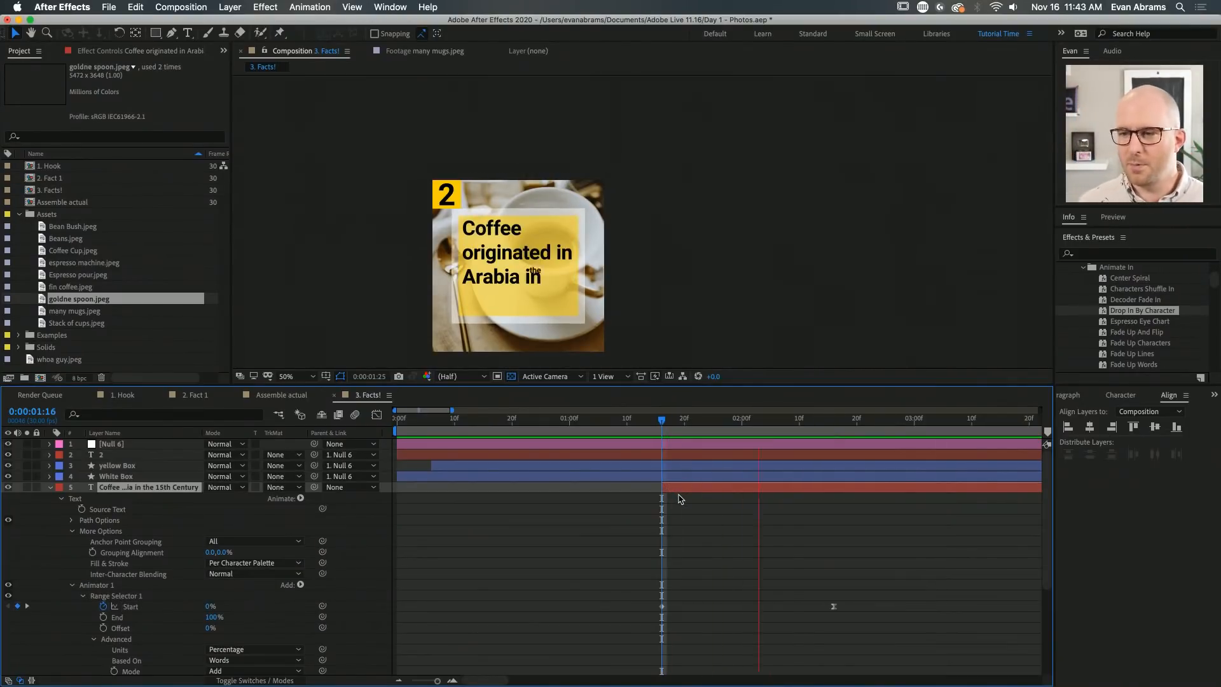
pyautogui.moveTo(702, 421); pyautogui.dragTo(753, 432)
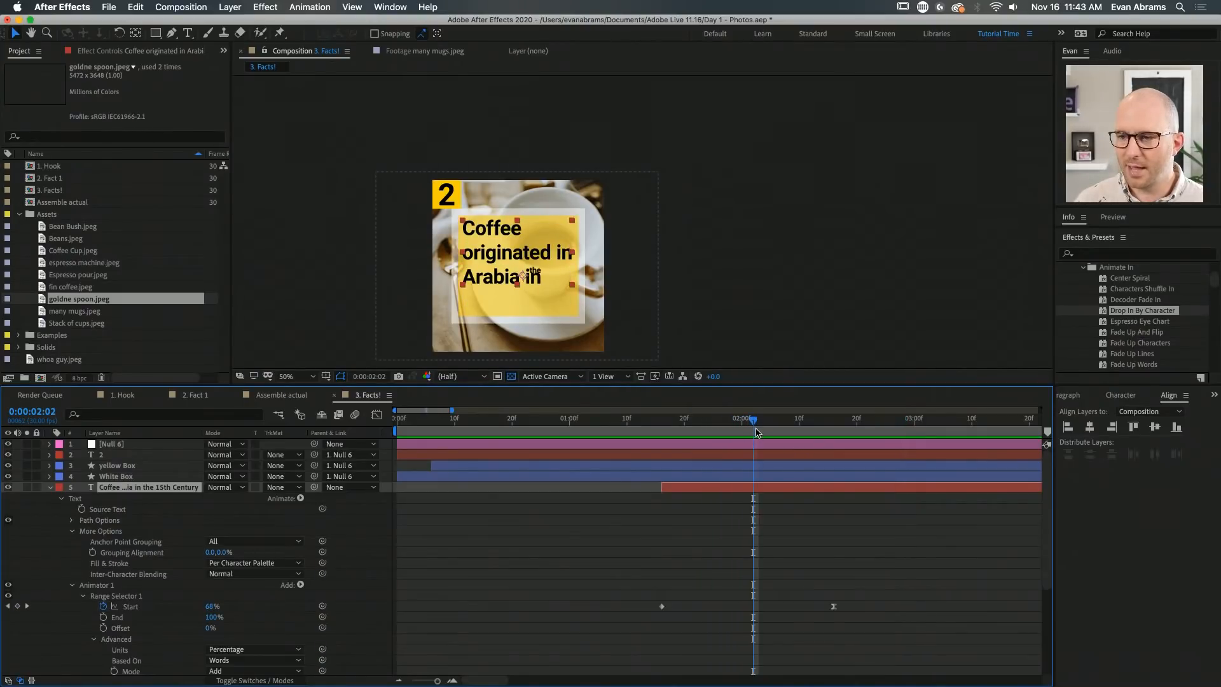
# Add an Opacity property to the fact text's Animator 1, set it to 0%, and preview the words fading in
pyautogui.press('/')
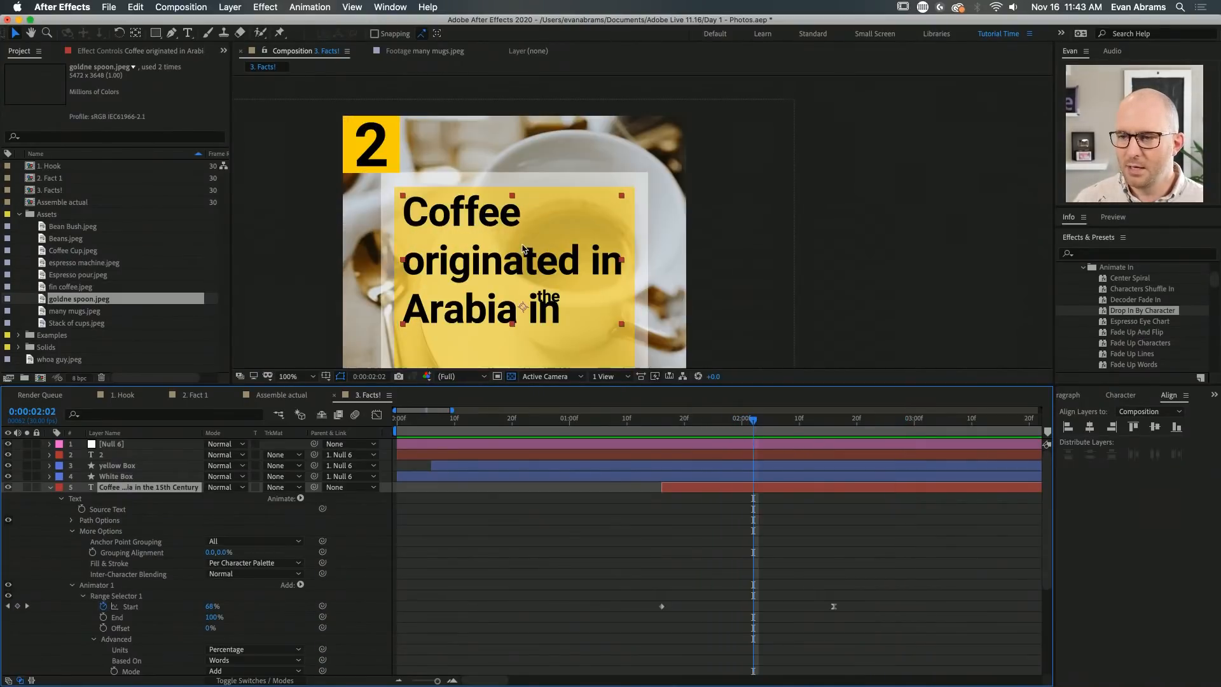
pyautogui.click(83, 595)
pyautogui.click(89, 586)
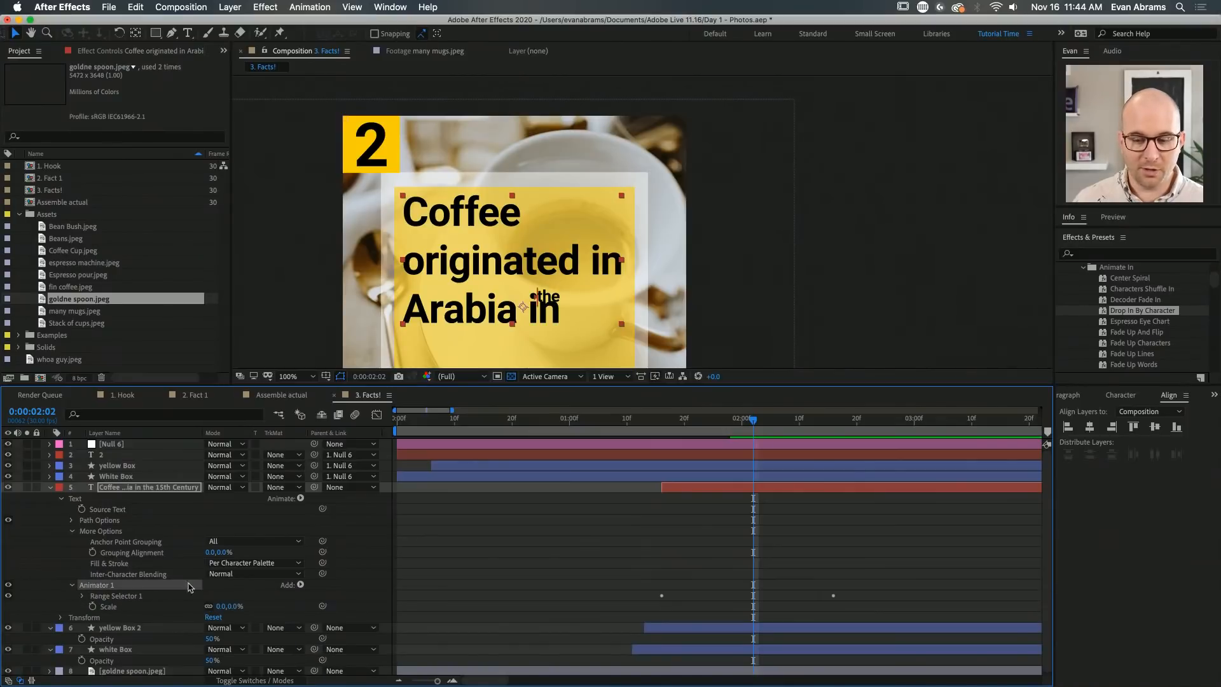
pyautogui.click(301, 586)
pyautogui.moveTo(322, 657)
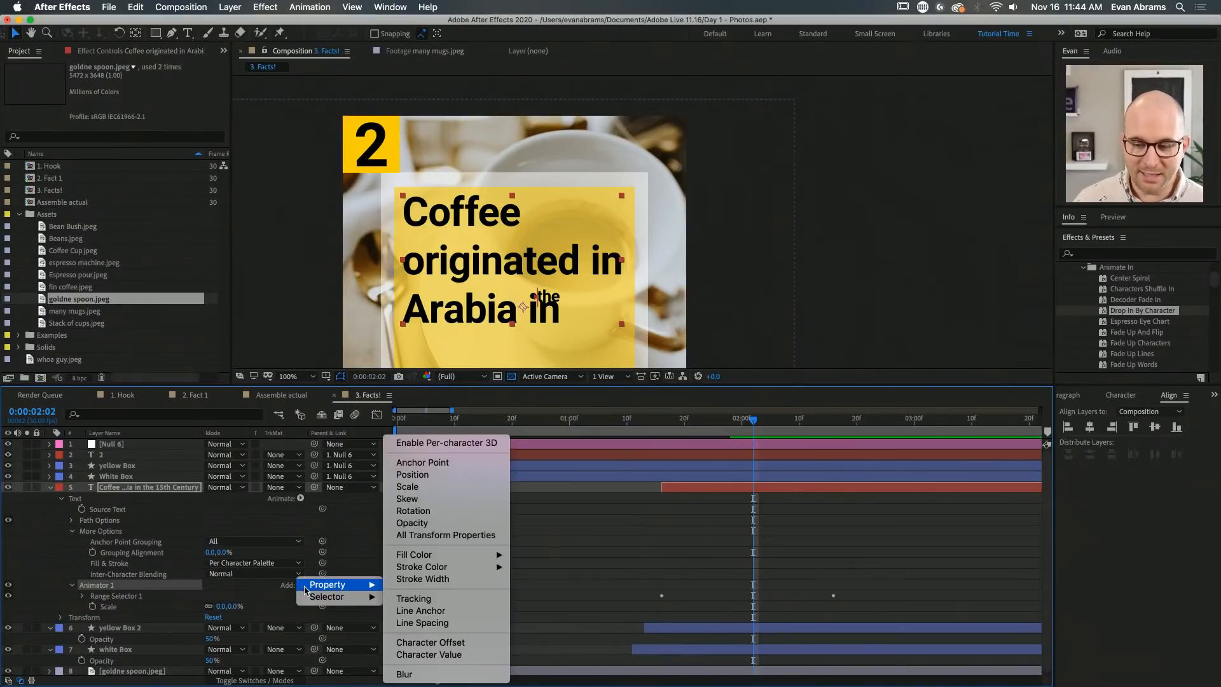
pyautogui.click(443, 525)
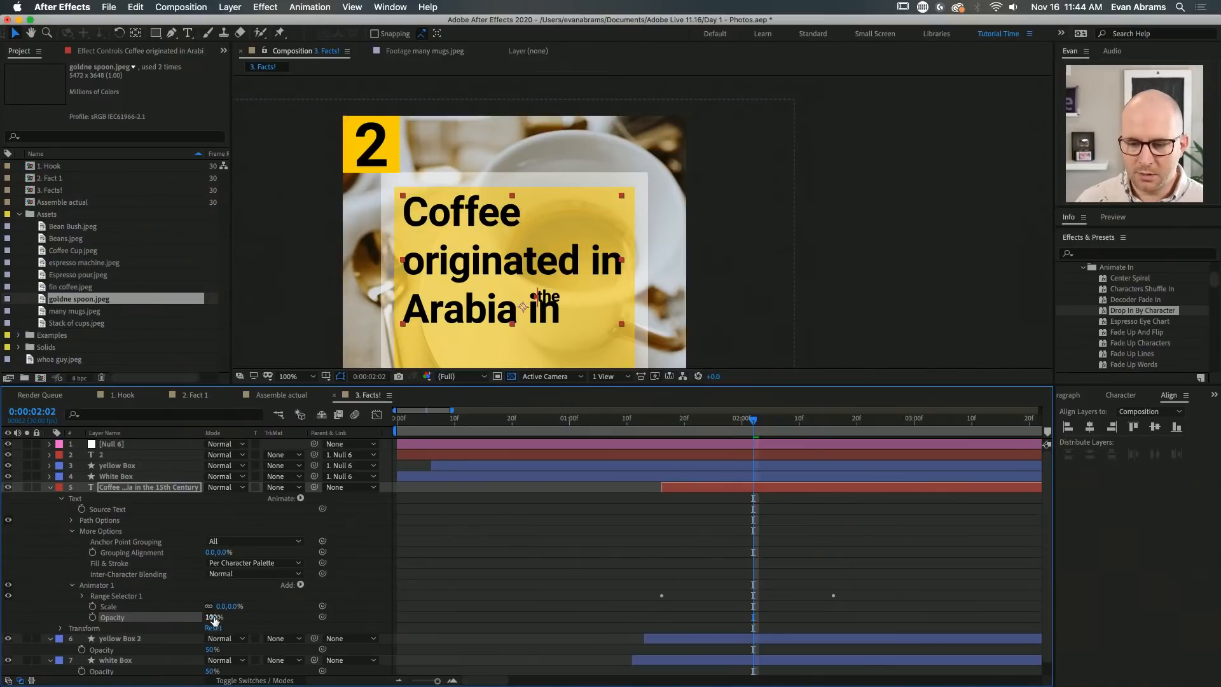
pyautogui.moveTo(212, 616); pyautogui.dragTo(69, 623)
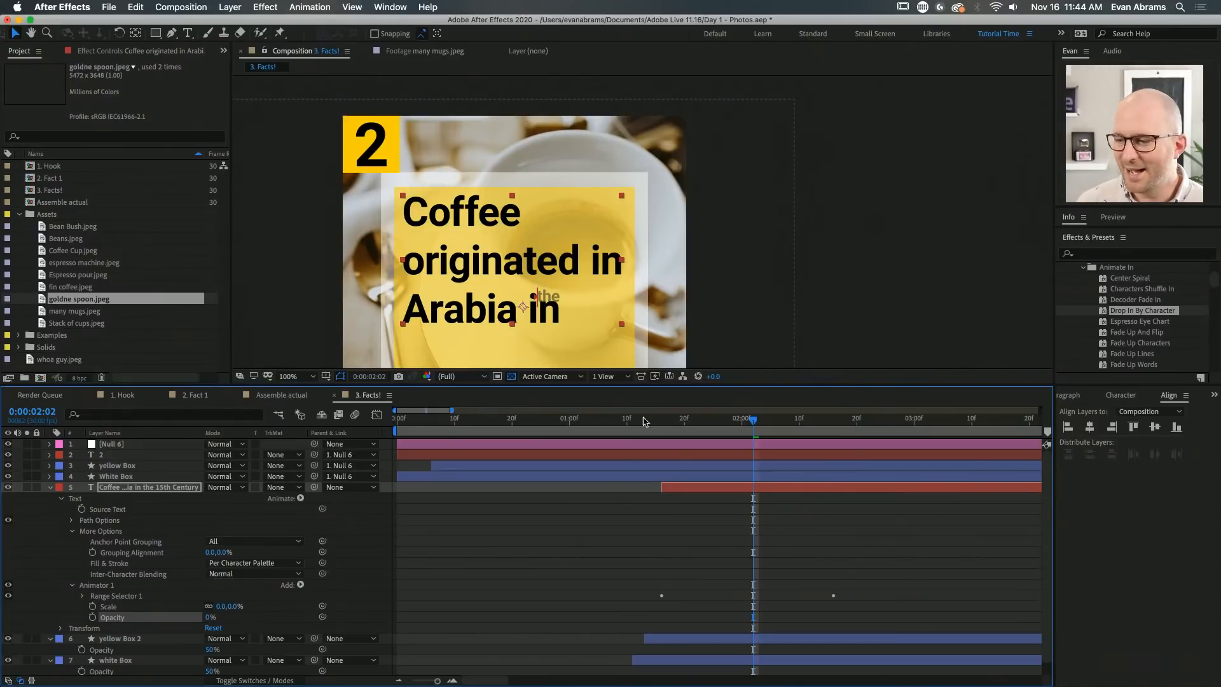
pyautogui.click(667, 420)
pyautogui.press(',')
pyautogui.press(',')
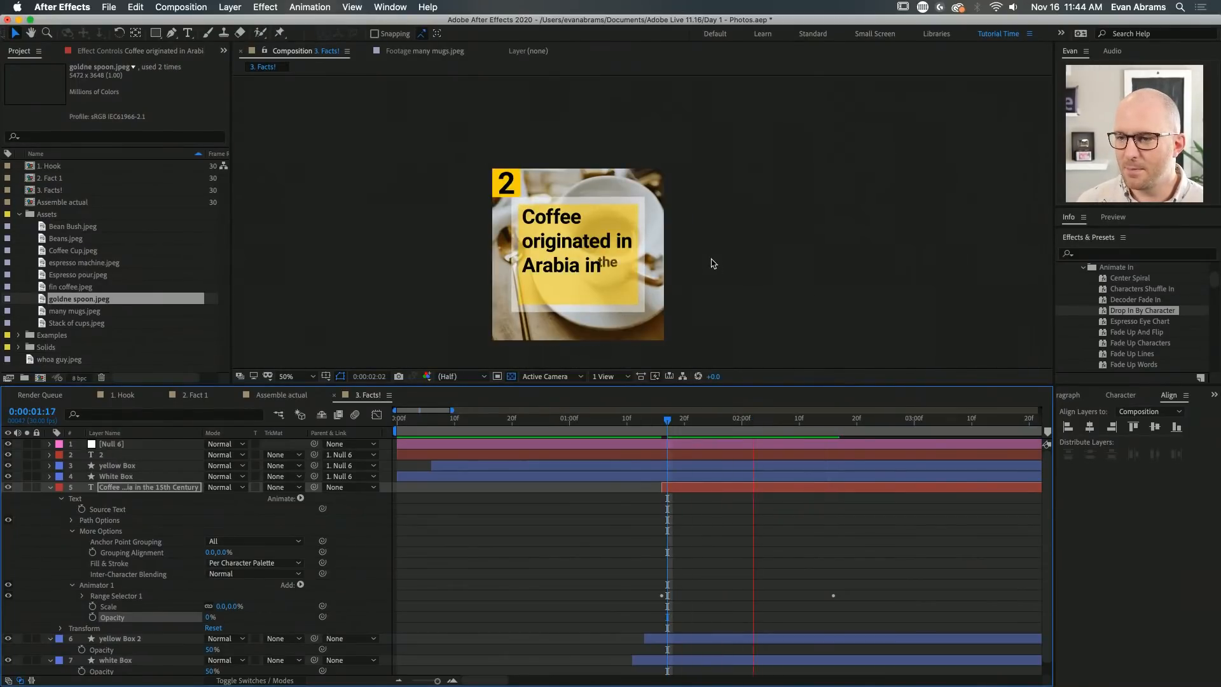
pyautogui.press('space')
pyautogui.press('space')
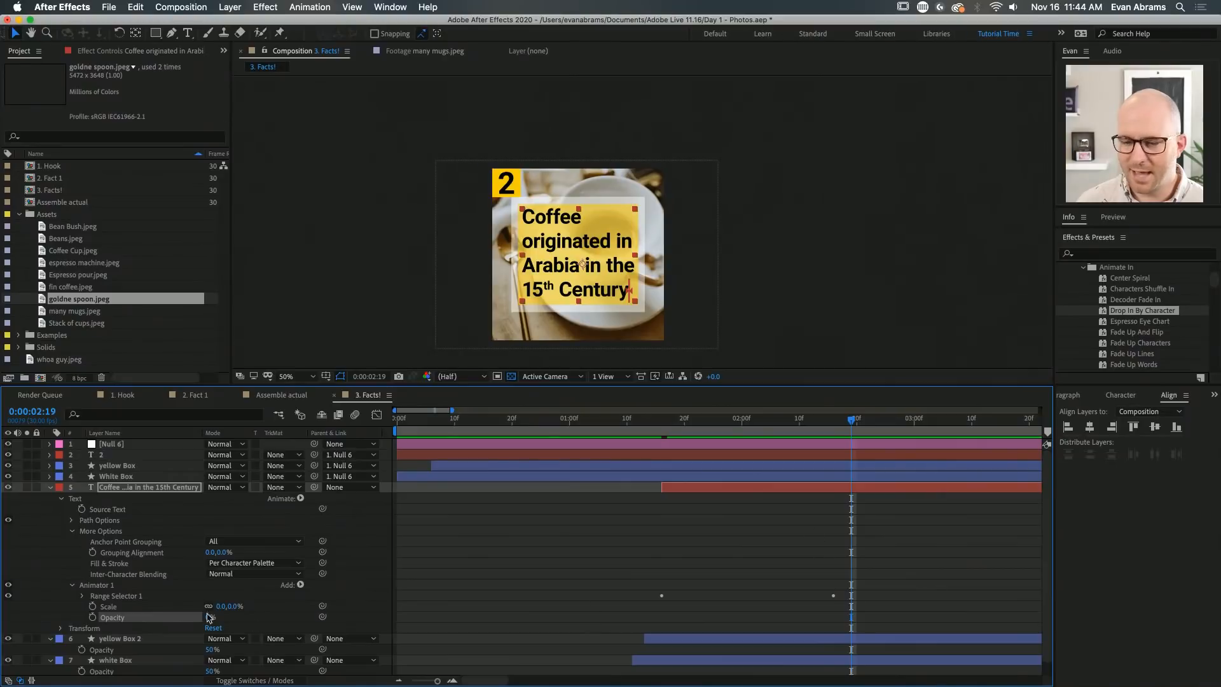
# Set the Range Selector's Ease Low to 100% and preview the eased word animation from 0:00:01:16
pyautogui.click(82, 595)
pyautogui.scroll(-5, 120, 598)
pyautogui.scroll(-1, 125, 610)
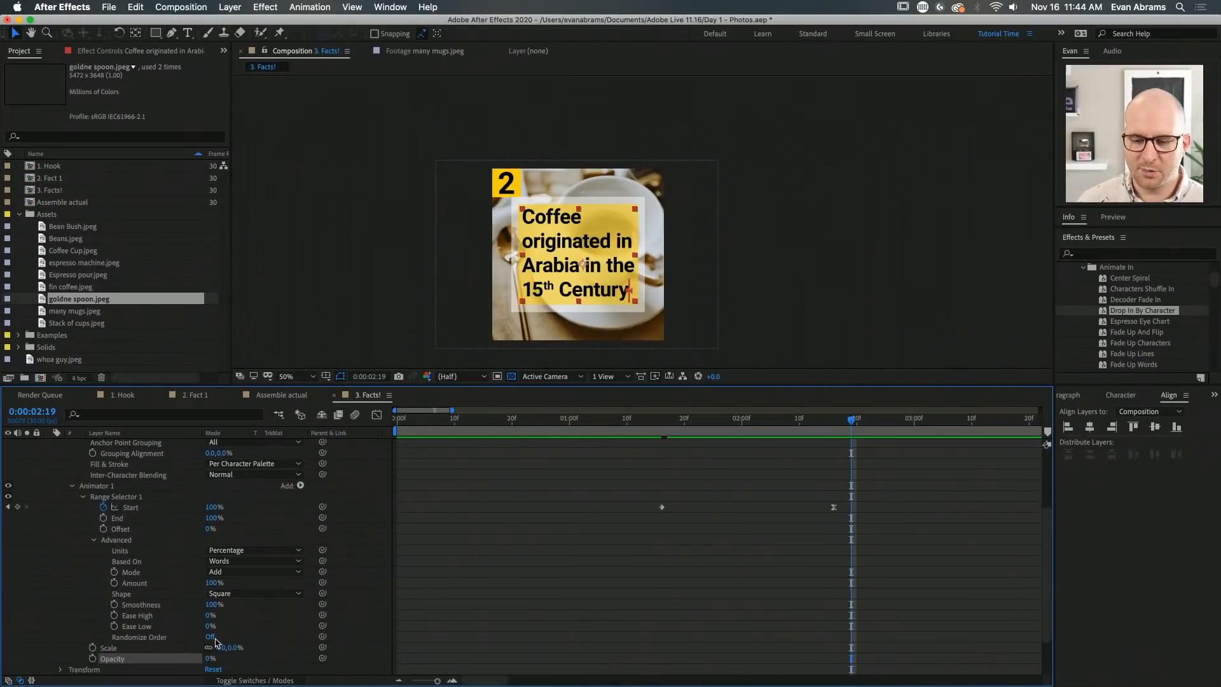
pyautogui.moveTo(210, 625); pyautogui.dragTo(308, 631)
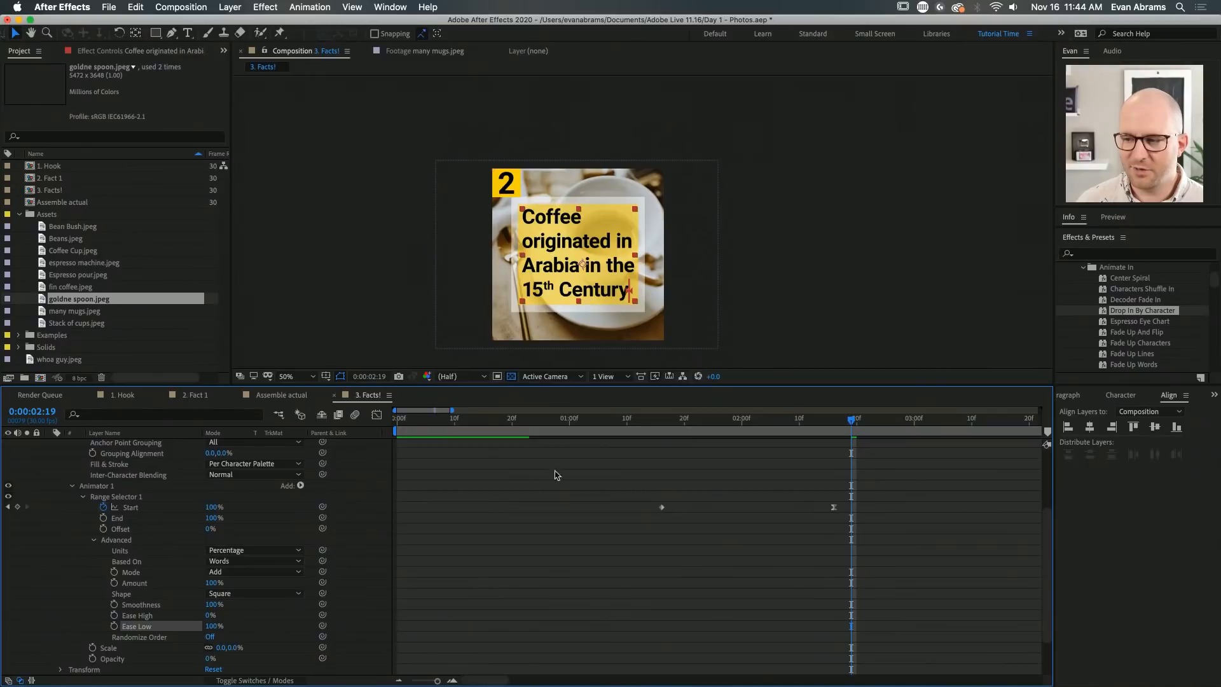
pyautogui.click(662, 419)
pyautogui.press('space')
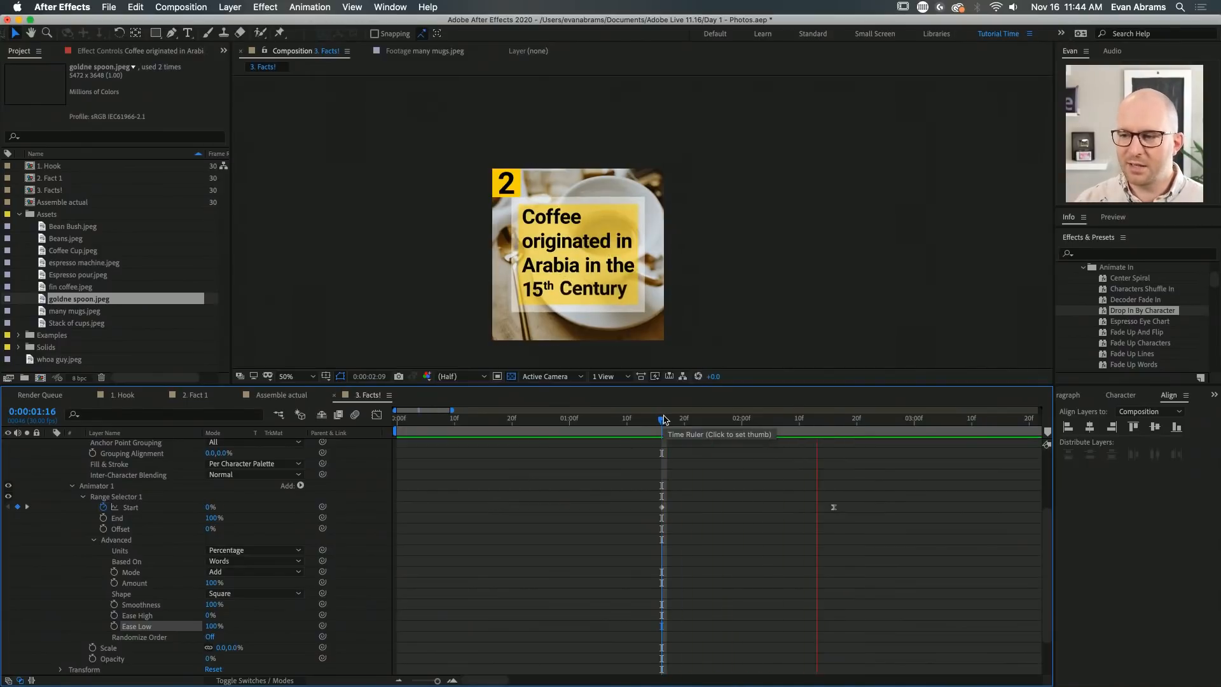
pyautogui.press('space')
# Show only the fact text's keyframed properties and preview the box and text animation from about 0:00:01:12
pyautogui.press('u')
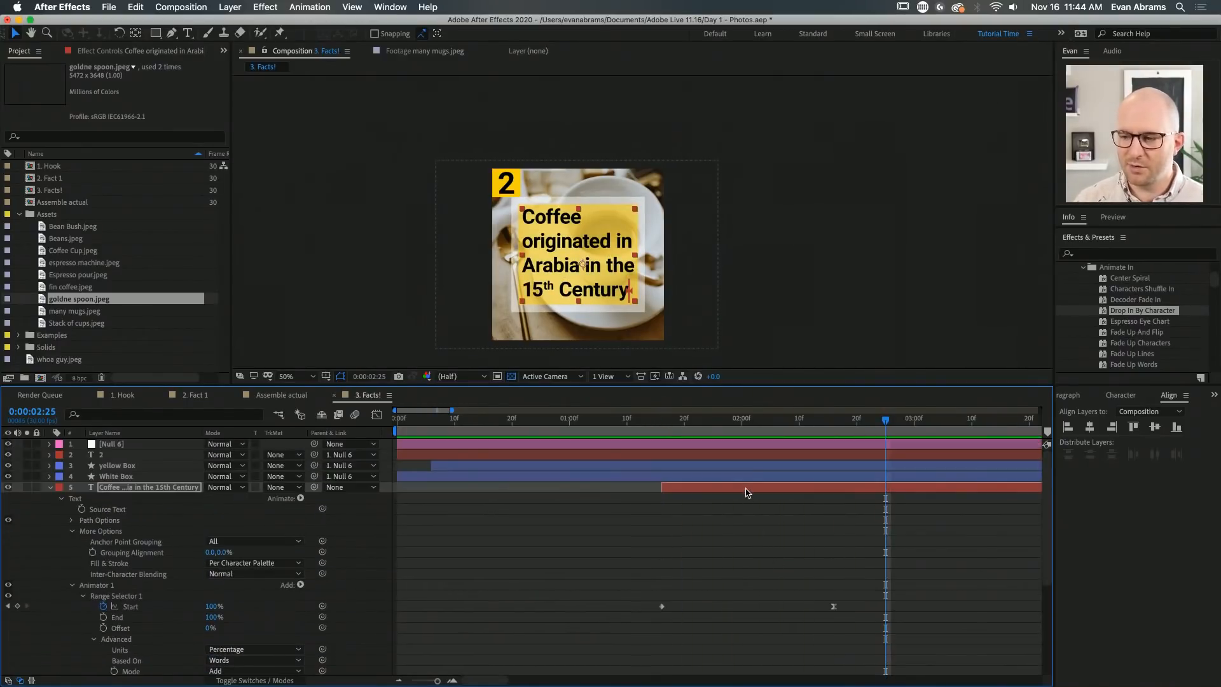
pyautogui.click(746, 491)
pyautogui.click(661, 419)
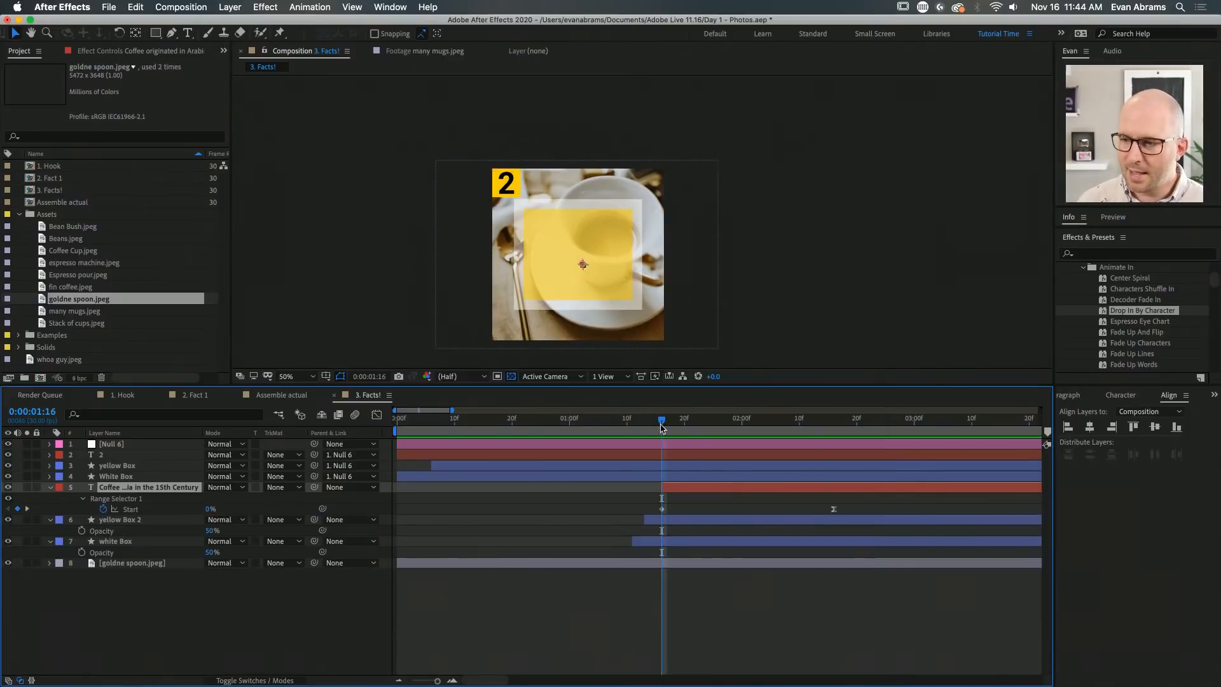
pyautogui.press('space')
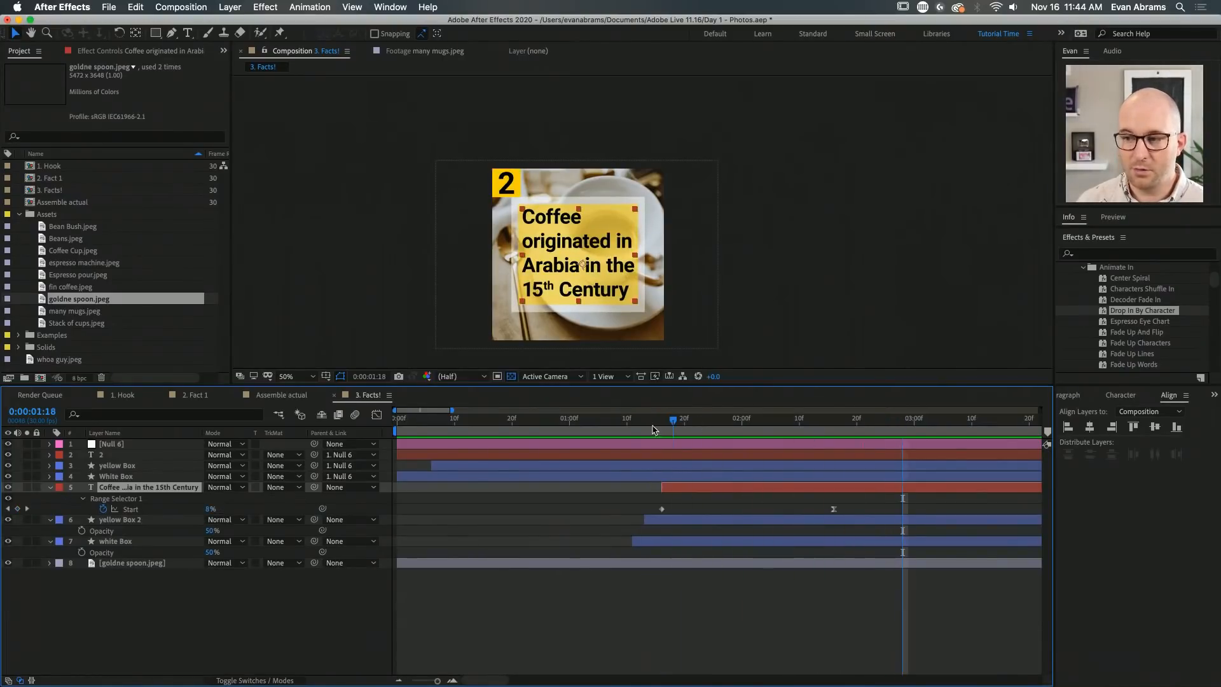
pyautogui.click(637, 421)
pyautogui.press('space')
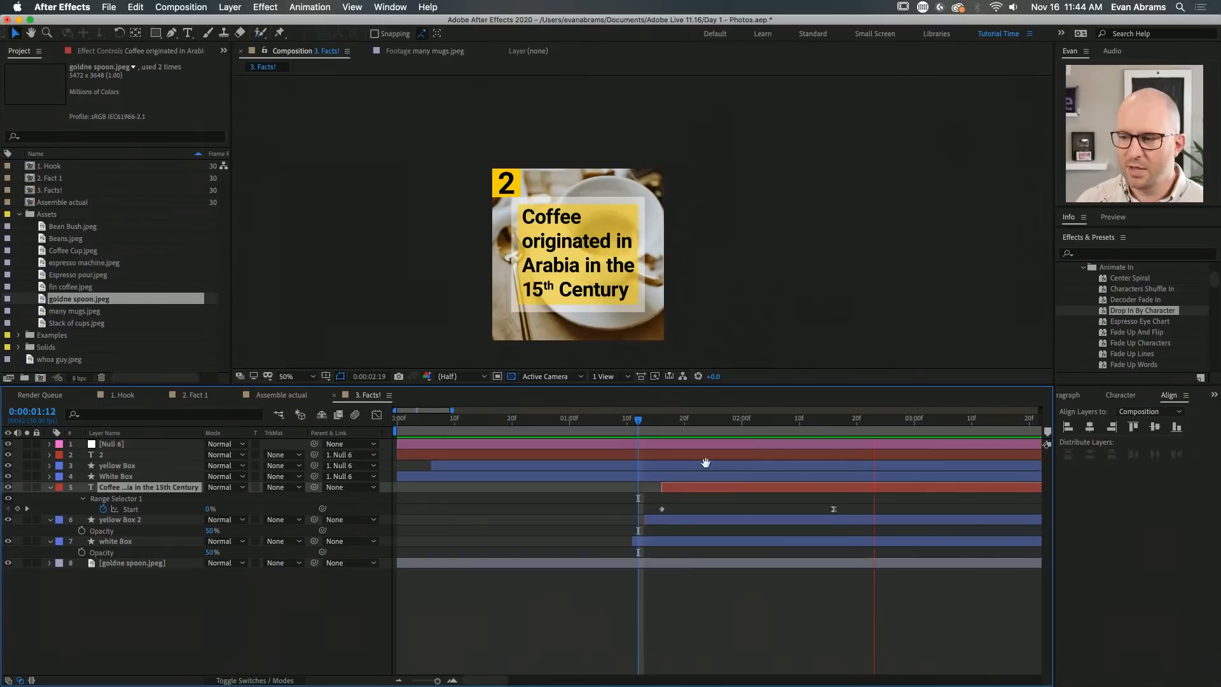
pyautogui.press('space')
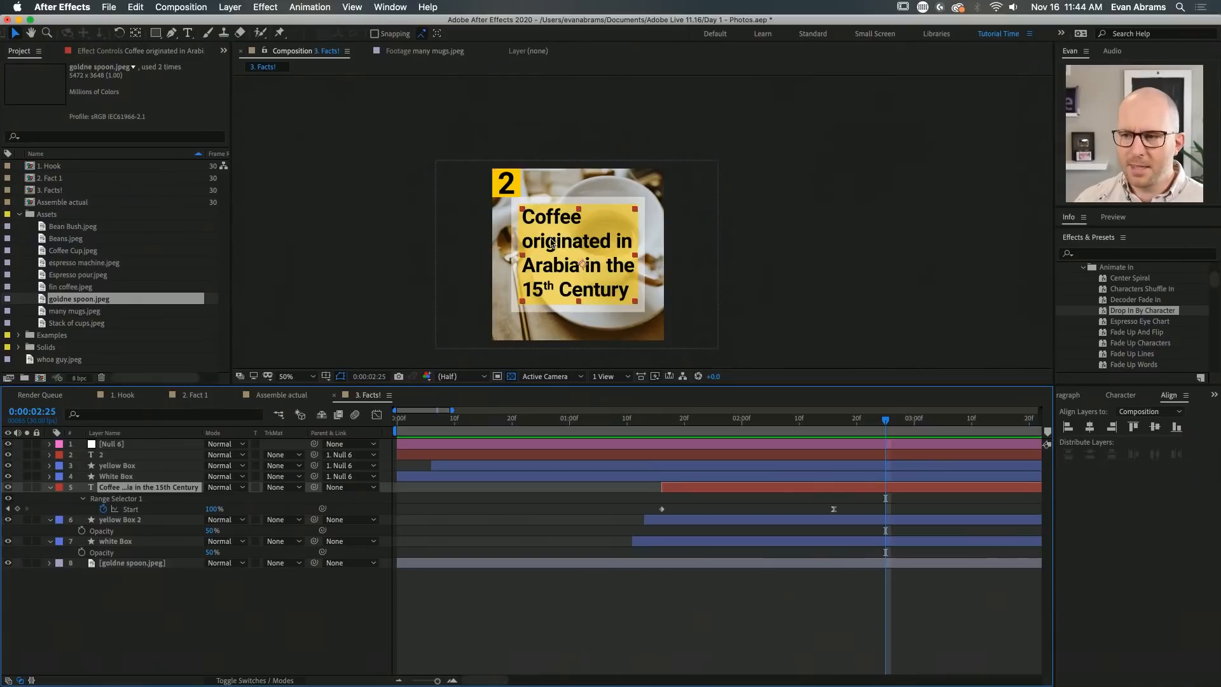
# Try deleting yellow Box 2, undo that, and delete the white Box layer behind the fact text instead
pyautogui.click(116, 520)
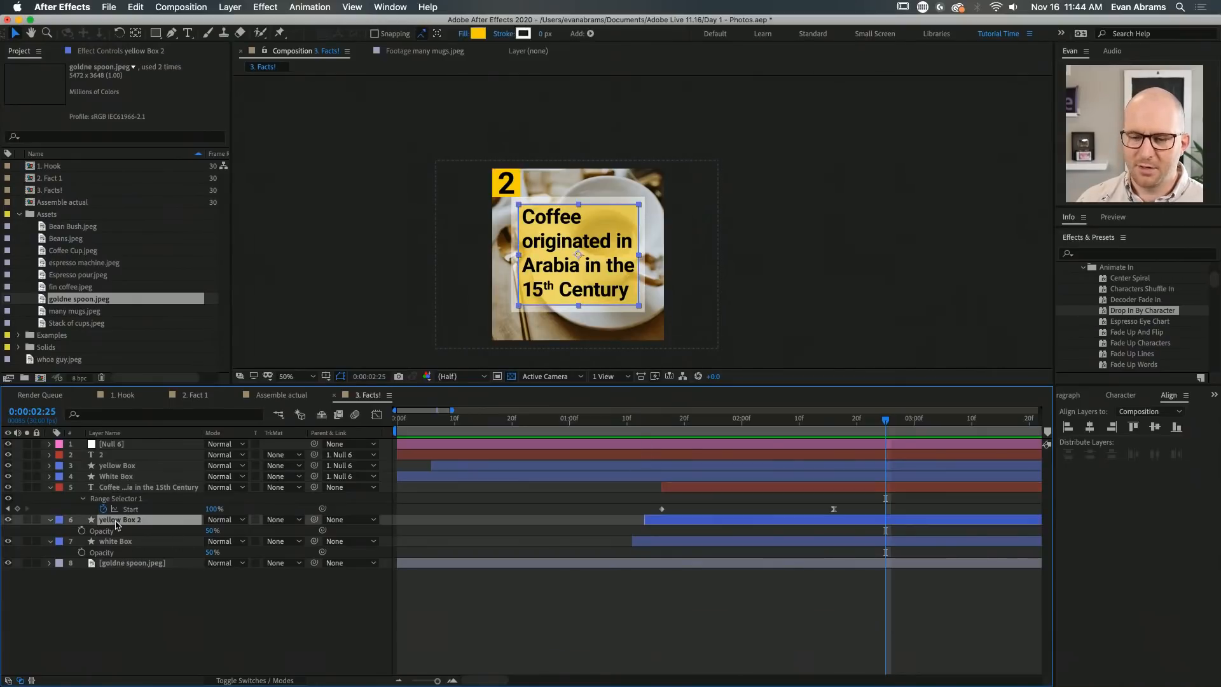
pyautogui.press('Delete')
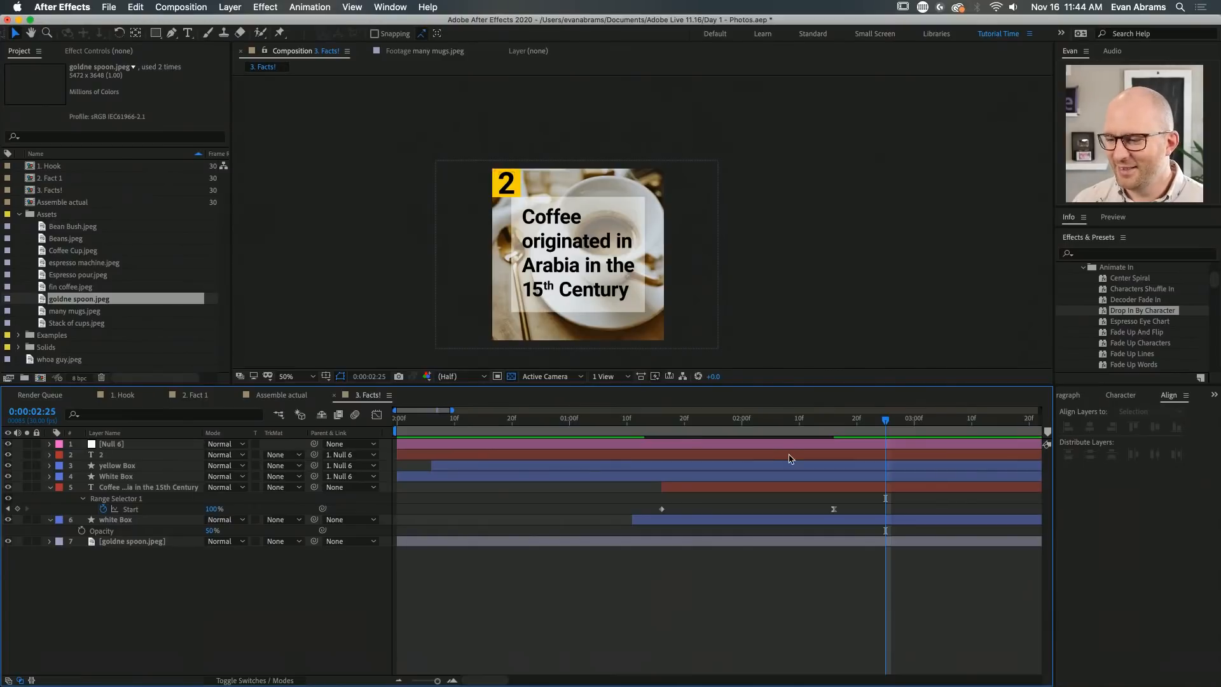
pyautogui.press('super+z')
pyautogui.press('super+z')
pyautogui.press('super+z')
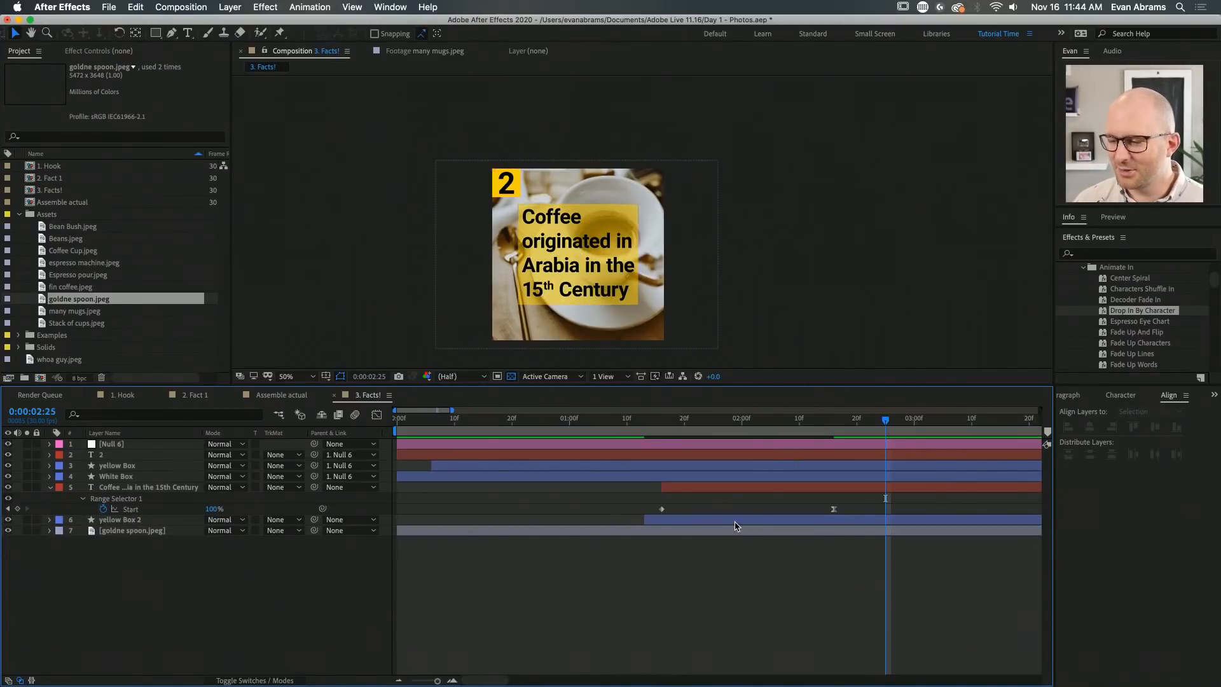
# Set the fill colour of the yellow Box 2 layer to white and preview the box and text animation from 0:00:01:13
pyautogui.click(736, 525)
pyautogui.click(477, 33)
pyautogui.click(290, 250)
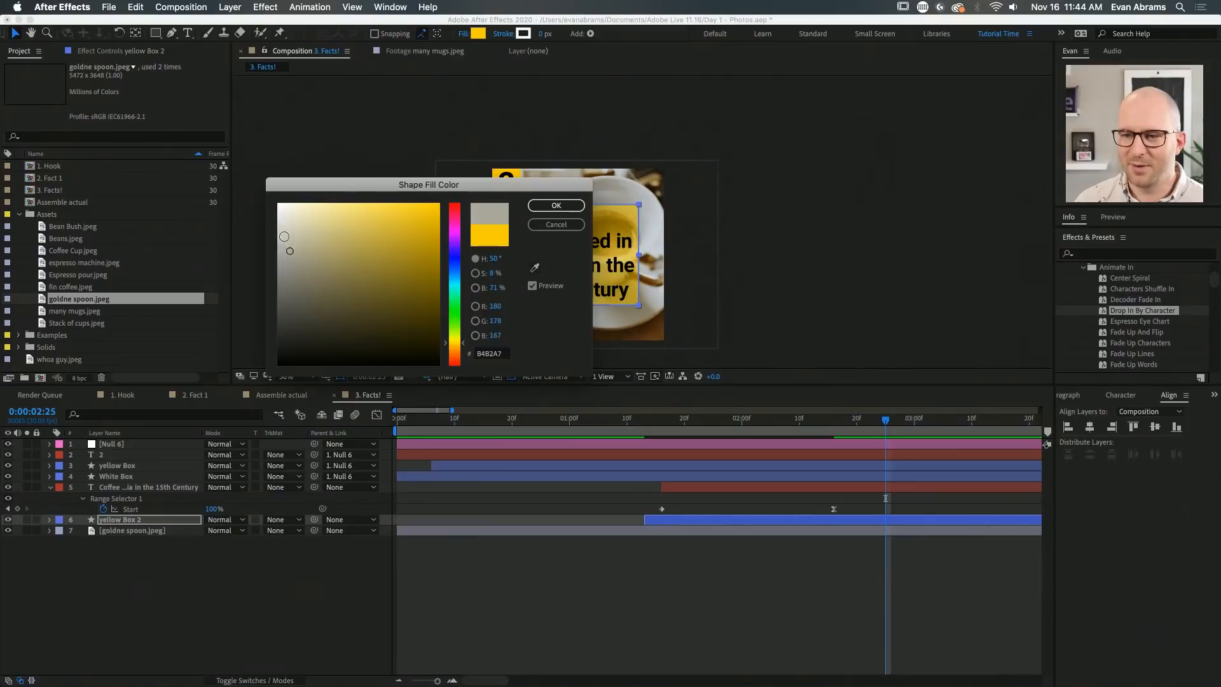
pyautogui.click(279, 205)
pyautogui.click(556, 204)
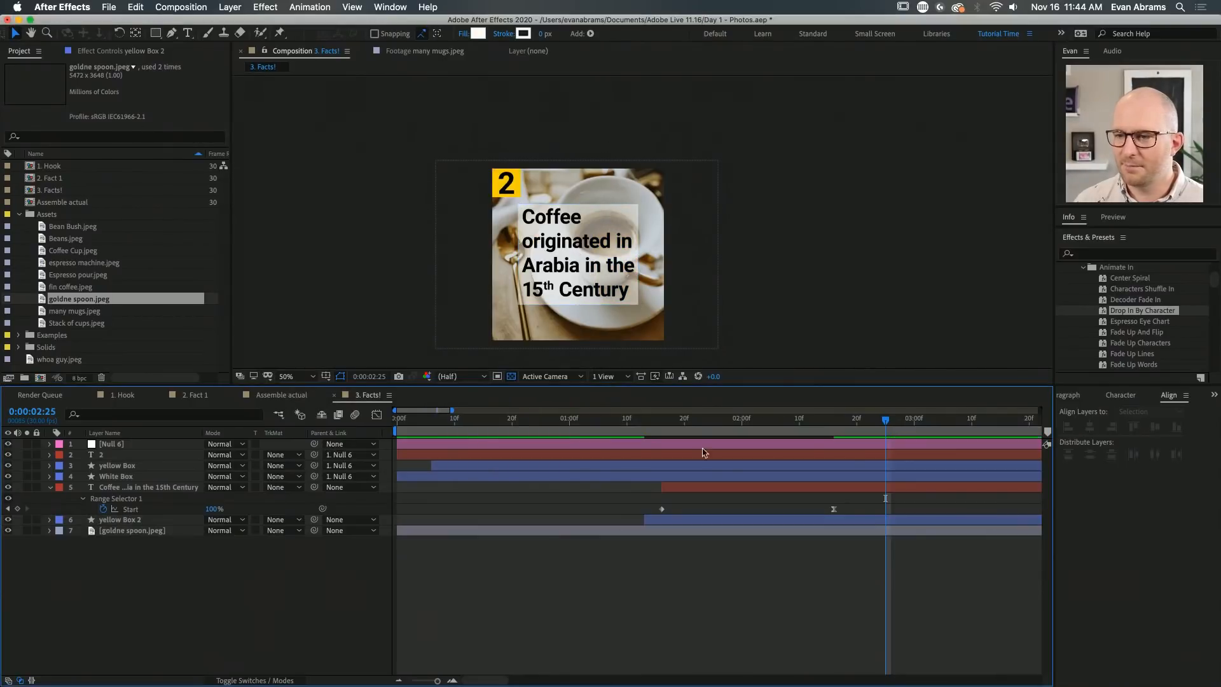
pyautogui.click(647, 424)
pyautogui.press('space')
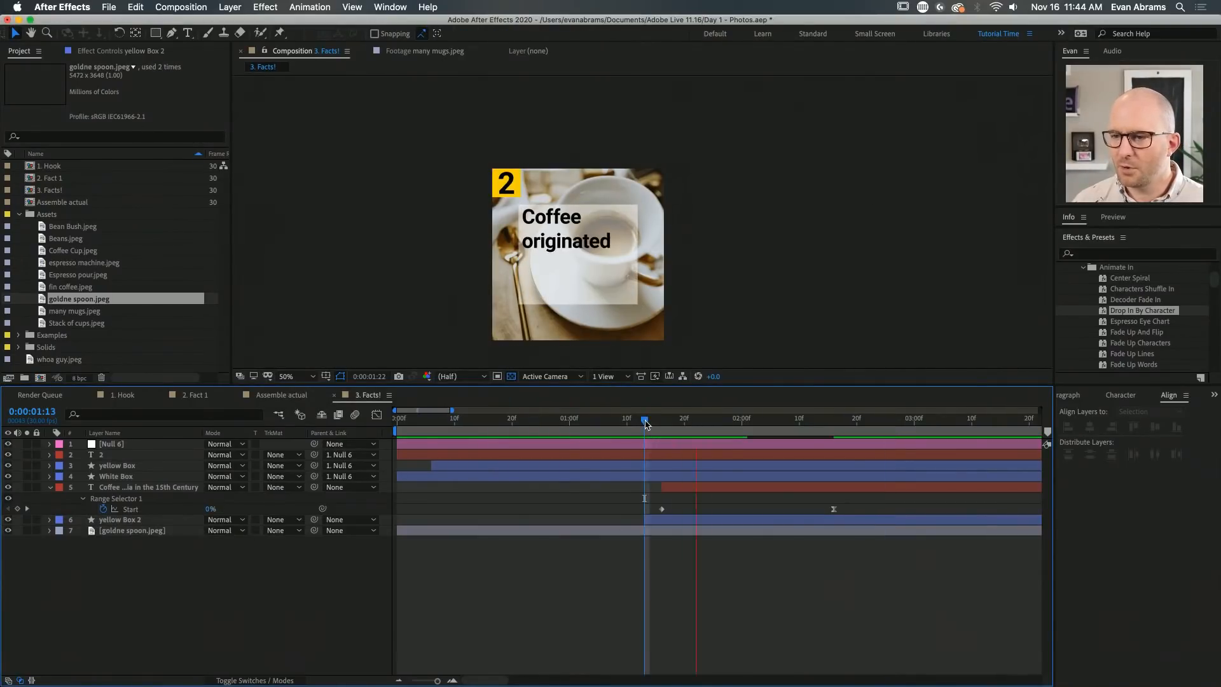
# Try replacing the fact text with "It helps old people work like young people."
pyautogui.doubleClick(735, 487)
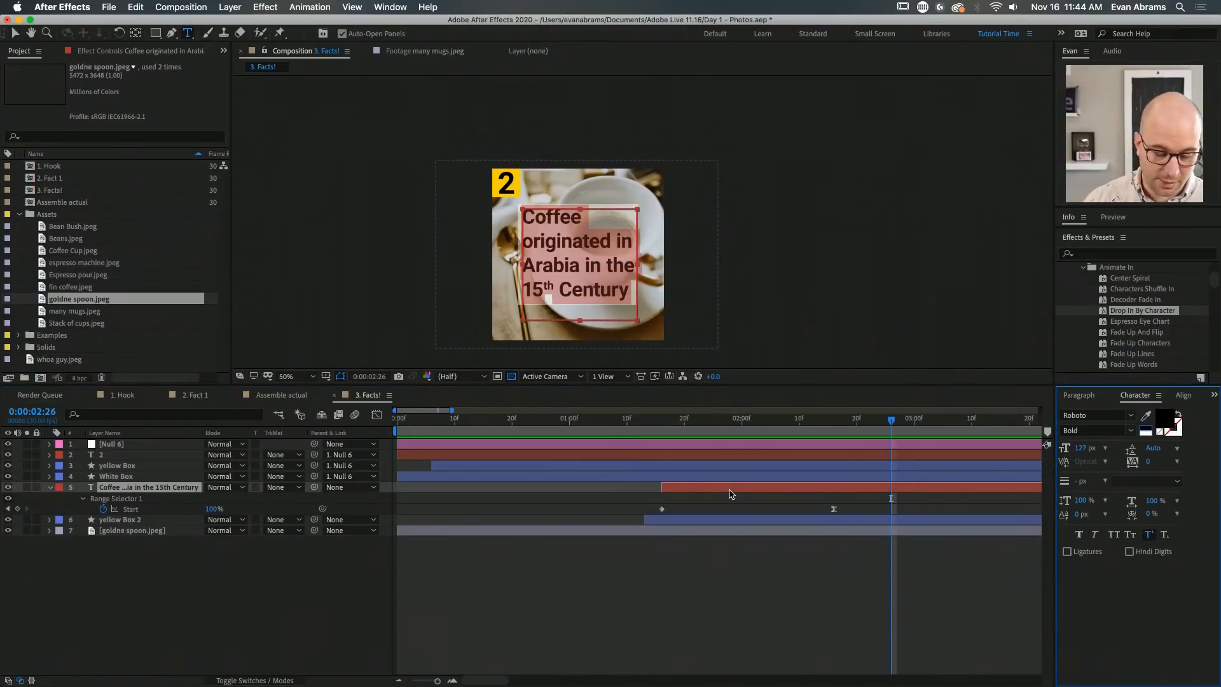
pyautogui.write('It makes')
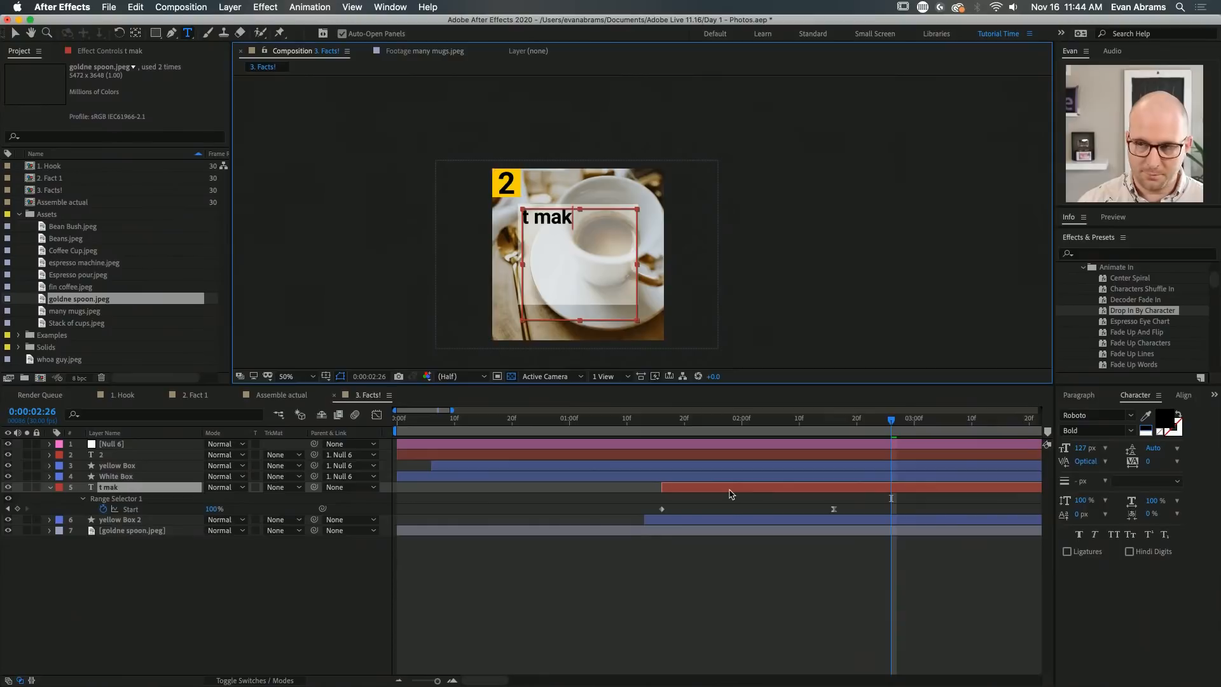
pyautogui.press('BackSpace')
pyautogui.press('BackSpace')
pyautogui.press('BackSpace')
pyautogui.press('BackSpace')
pyautogui.press('BackSpace')
pyautogui.write('h')
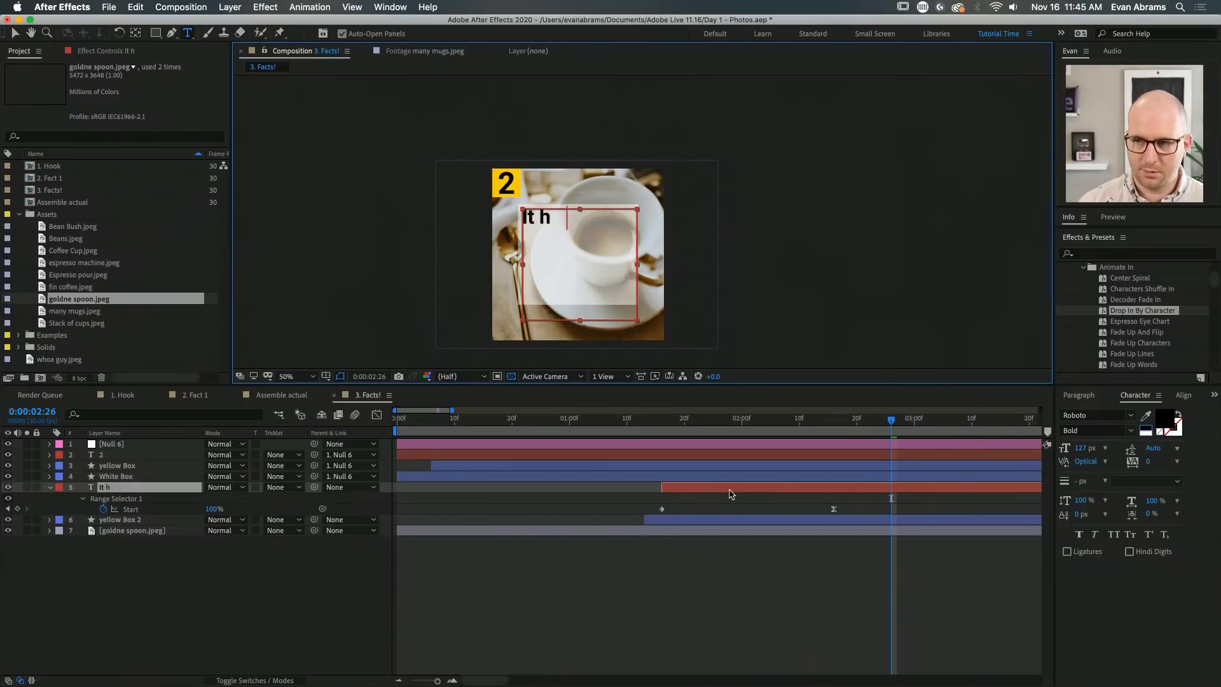
pyautogui.write('elps old')
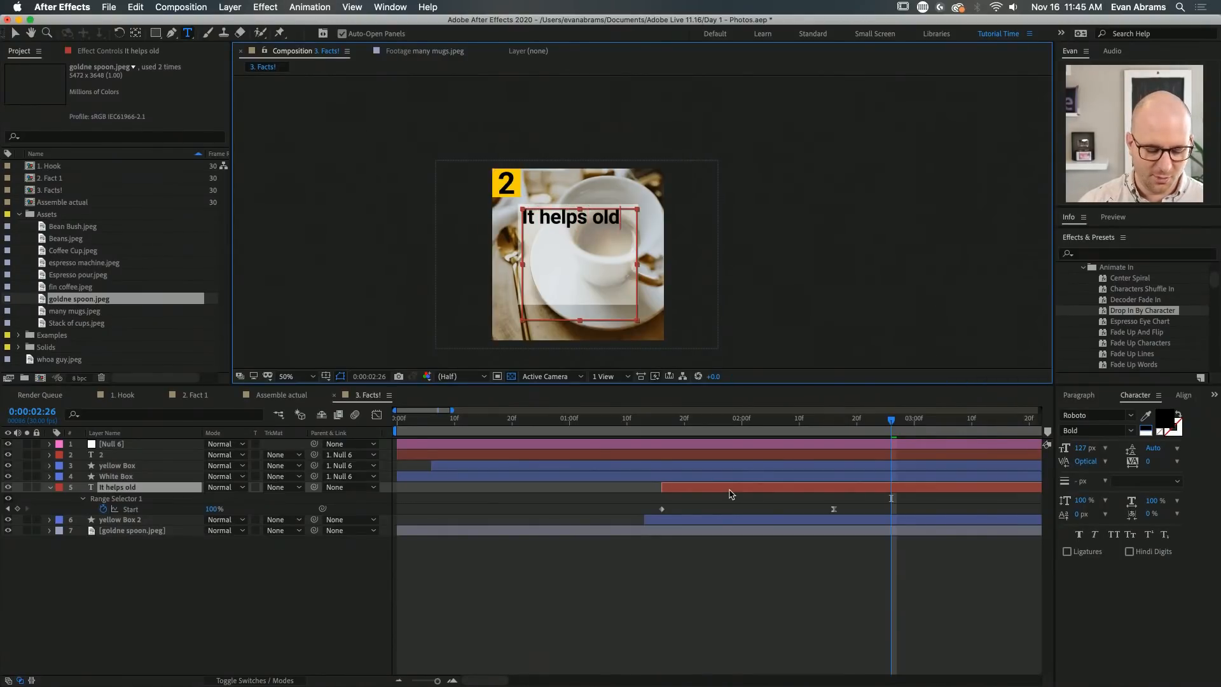
pyautogui.write(' people work l')
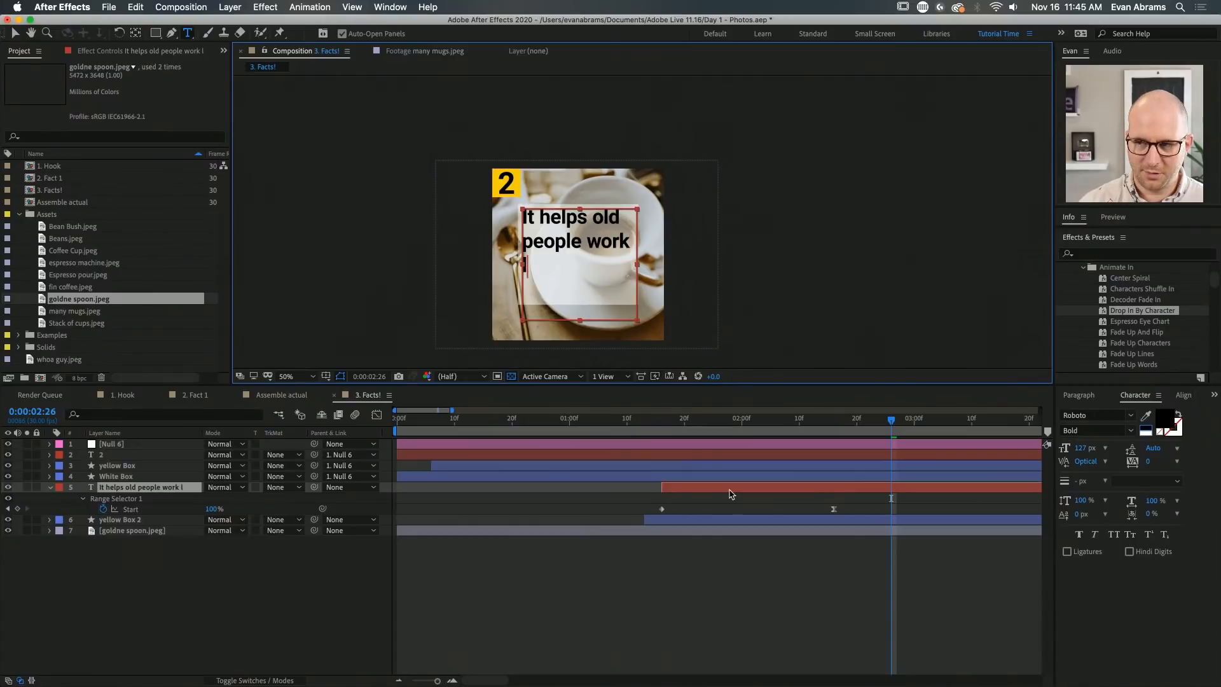
pyautogui.write('ike young people')
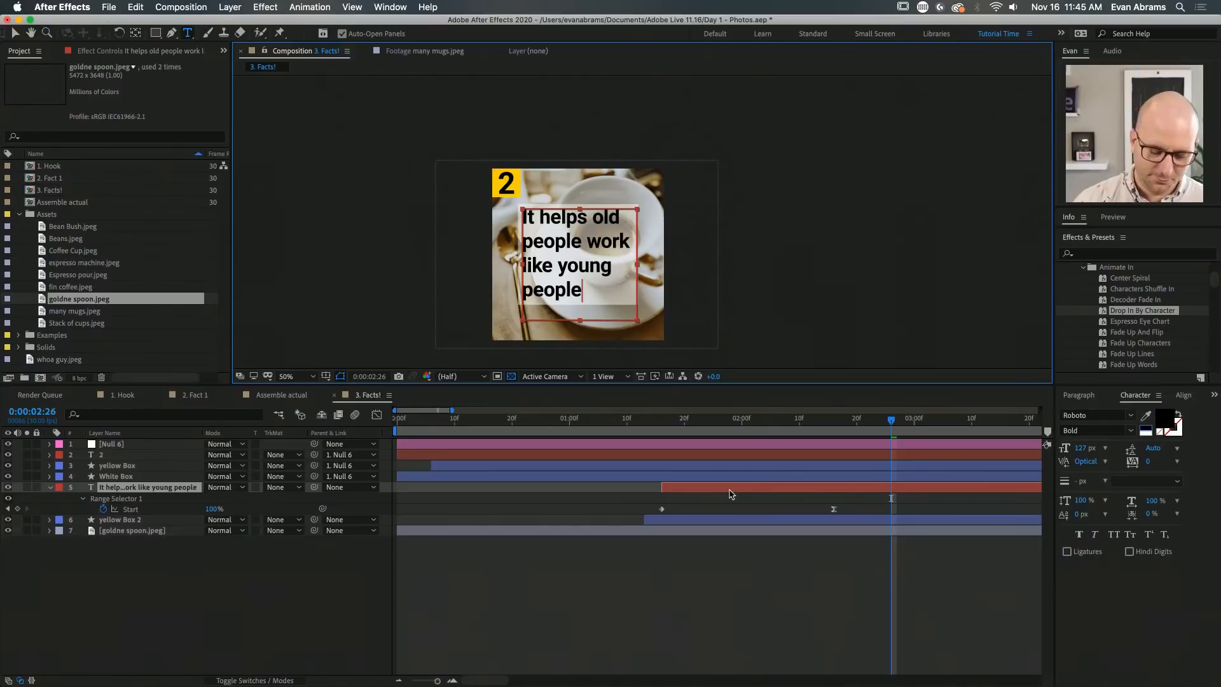
pyautogui.write('.')
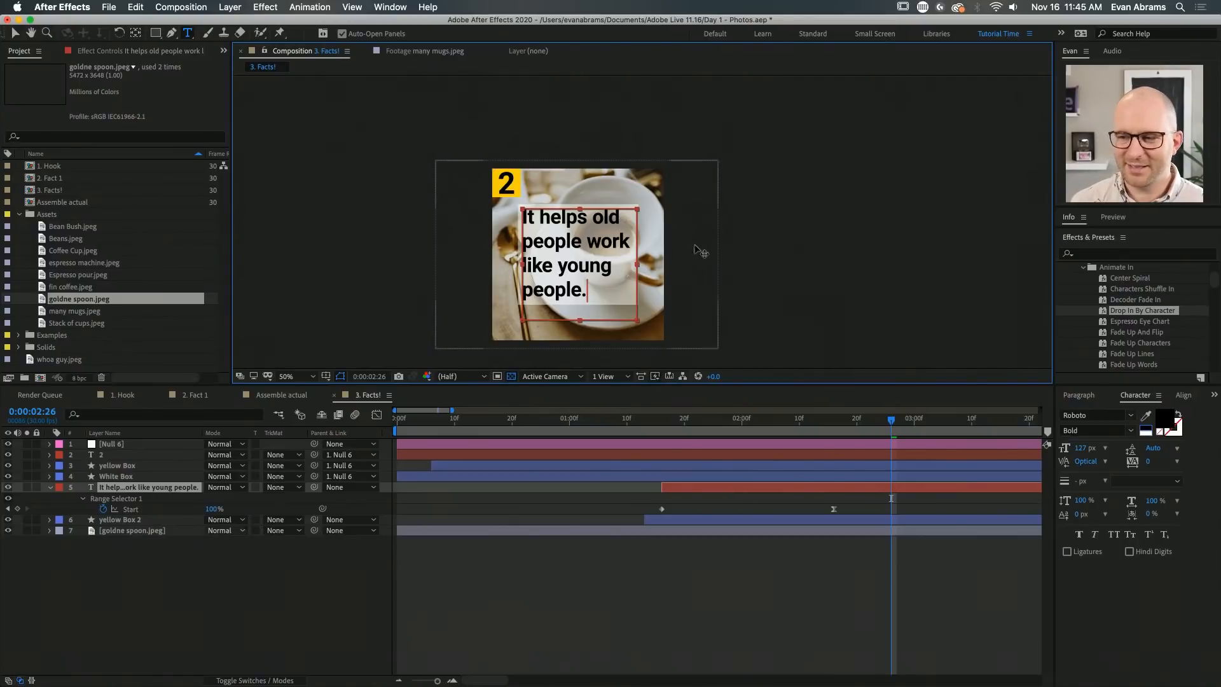
# Preview the word-by-word animation on the replacement sentence, and undo the text replacement
pyautogui.click(660, 422)
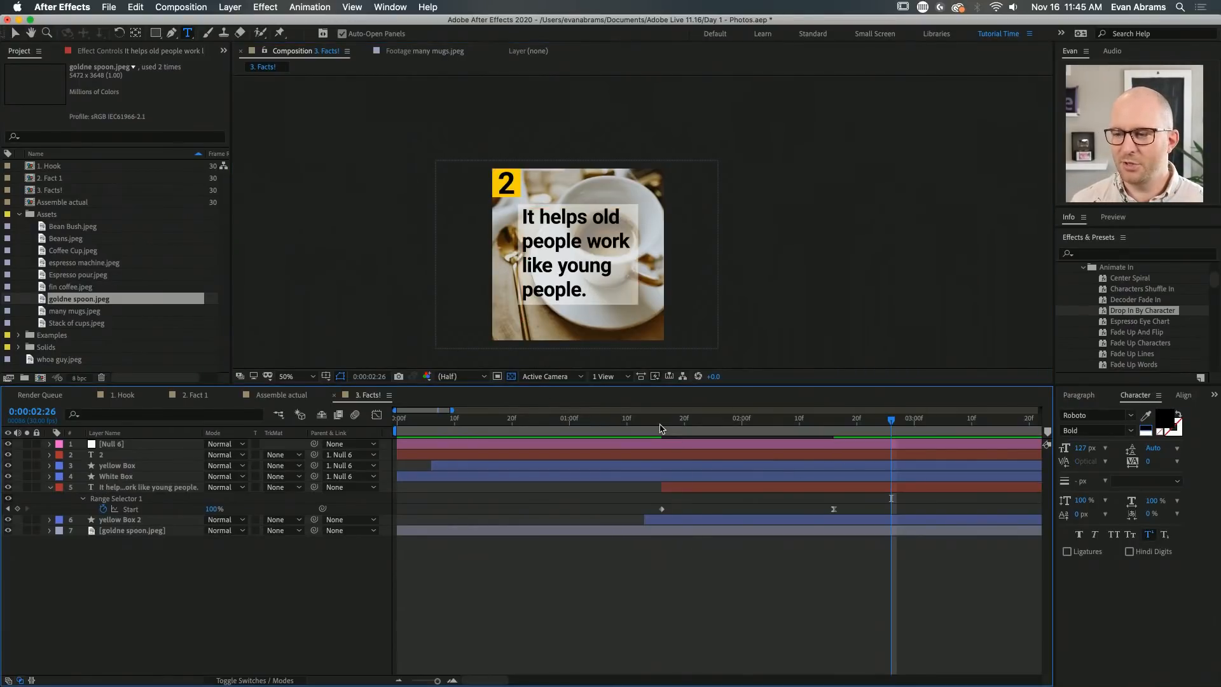
pyautogui.press('space')
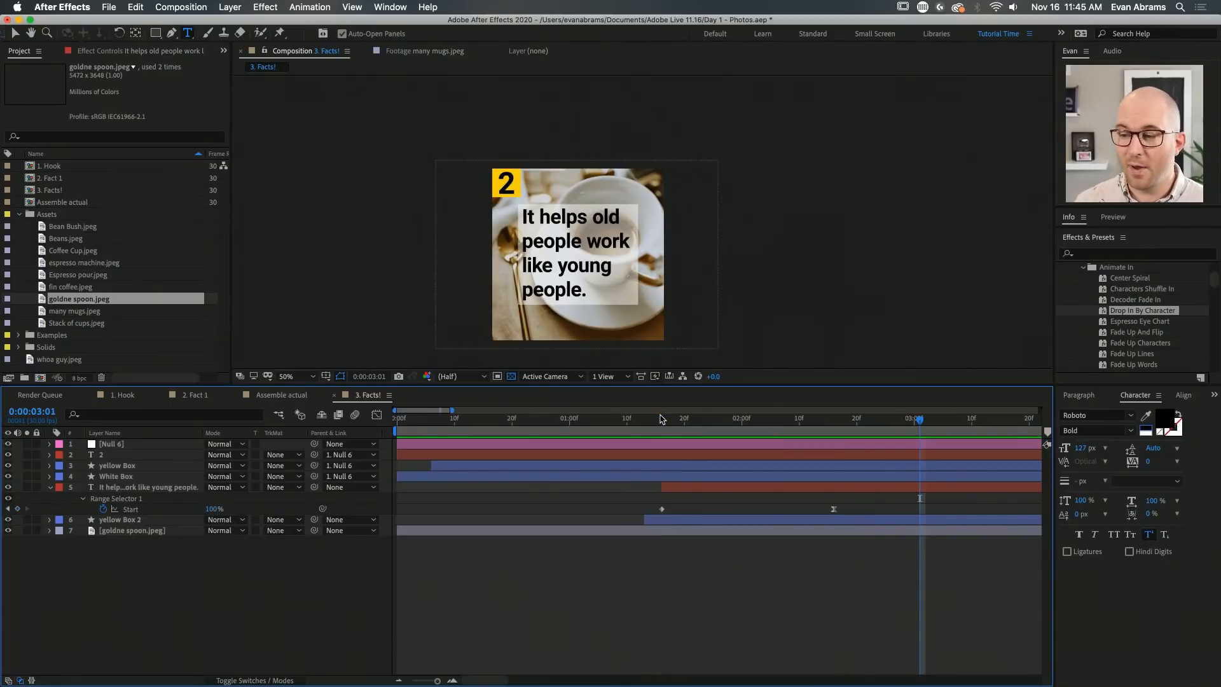
pyautogui.click(655, 420)
pyautogui.press('space')
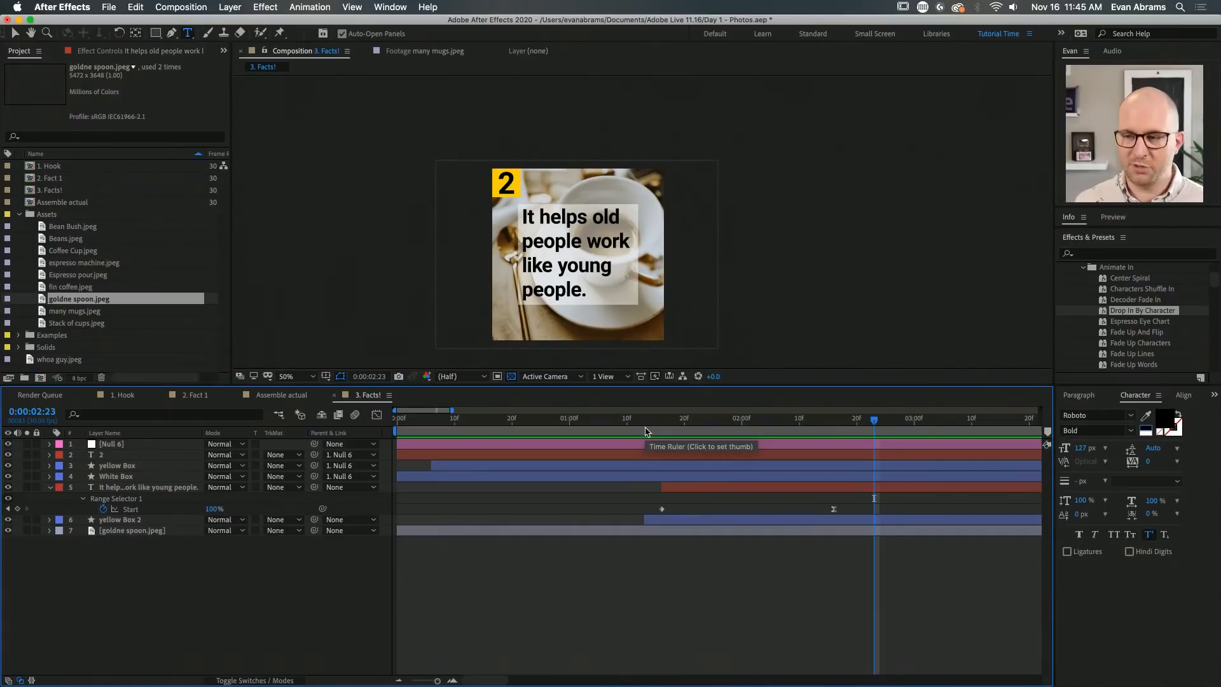
pyautogui.press('super+z')
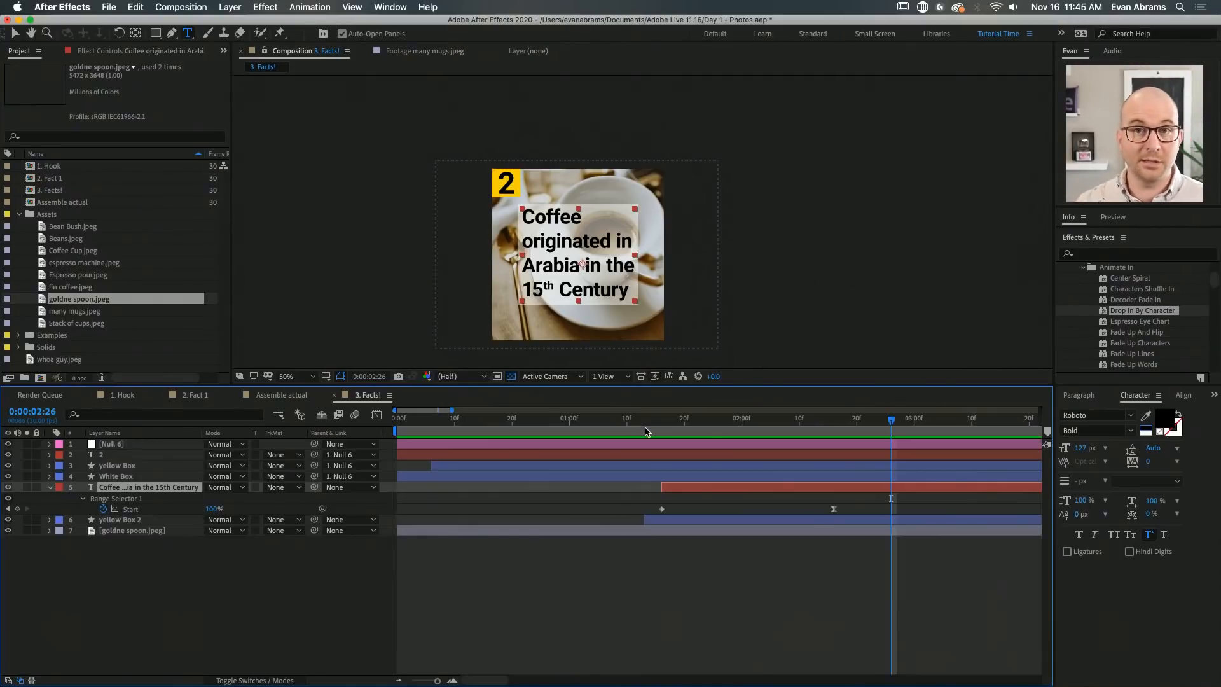
# Preview the fact text animation from 0:00:01:13 and again from its first Start keyframe at 0:00:01:16
pyautogui.click(645, 432)
pyautogui.press('space')
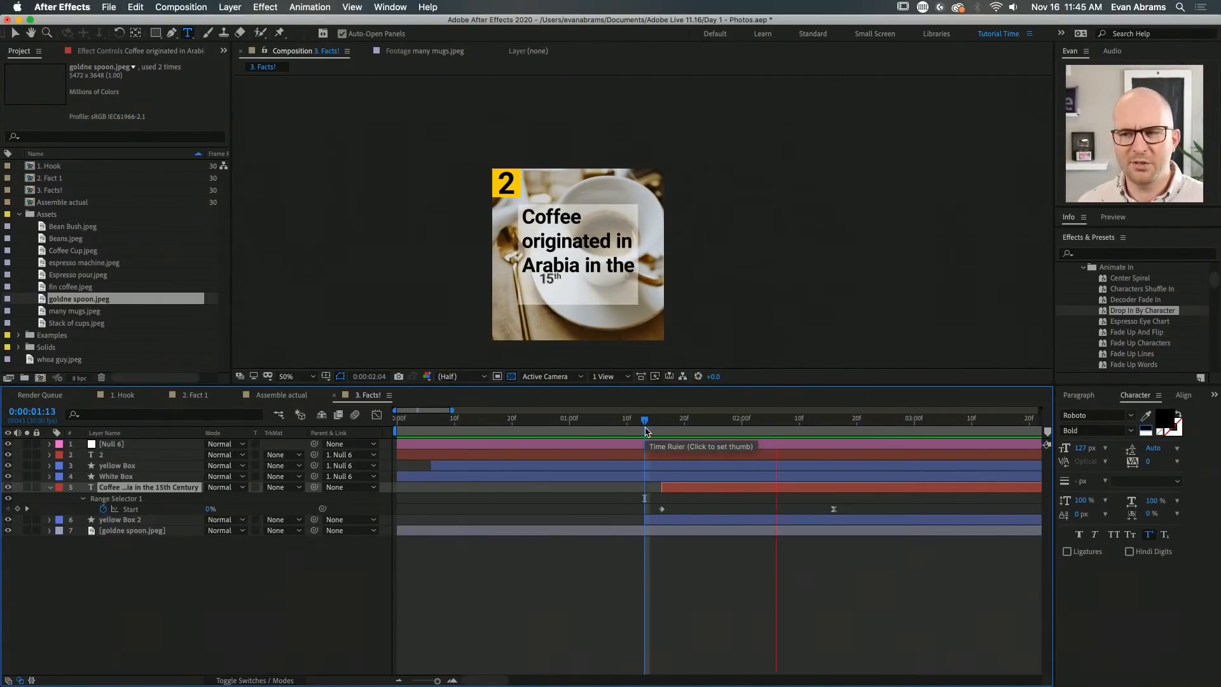
pyautogui.press('space')
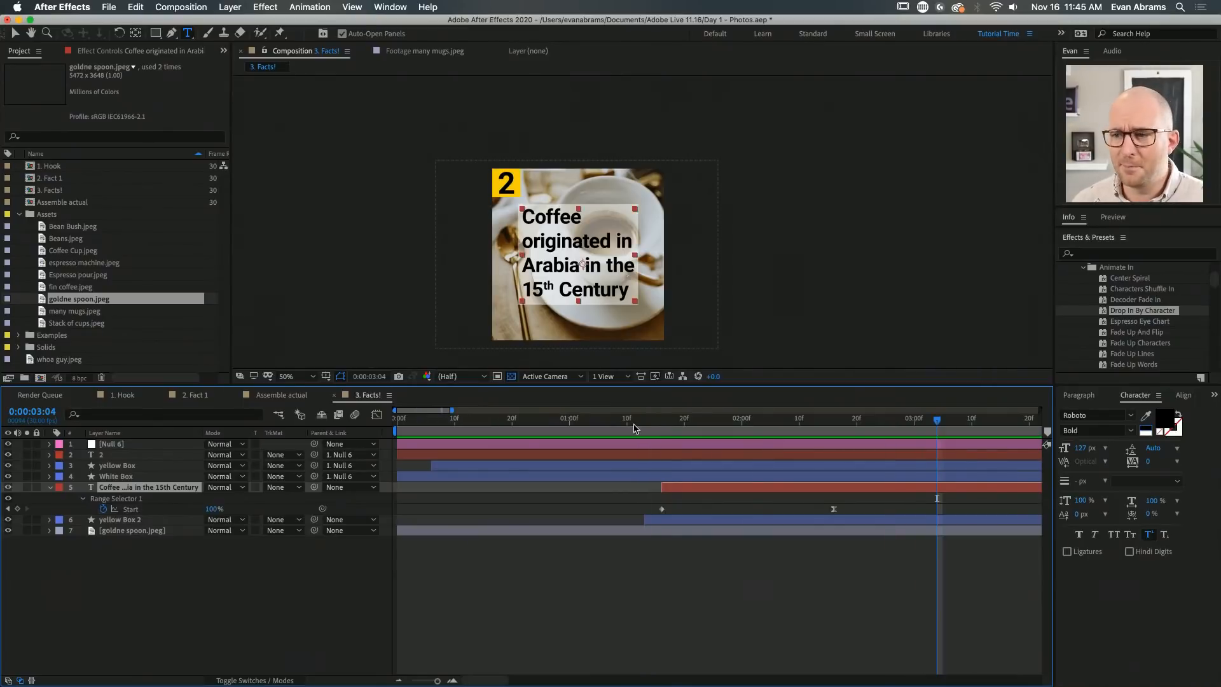
pyautogui.click(672, 434)
pyautogui.press('j')
pyautogui.press('space')
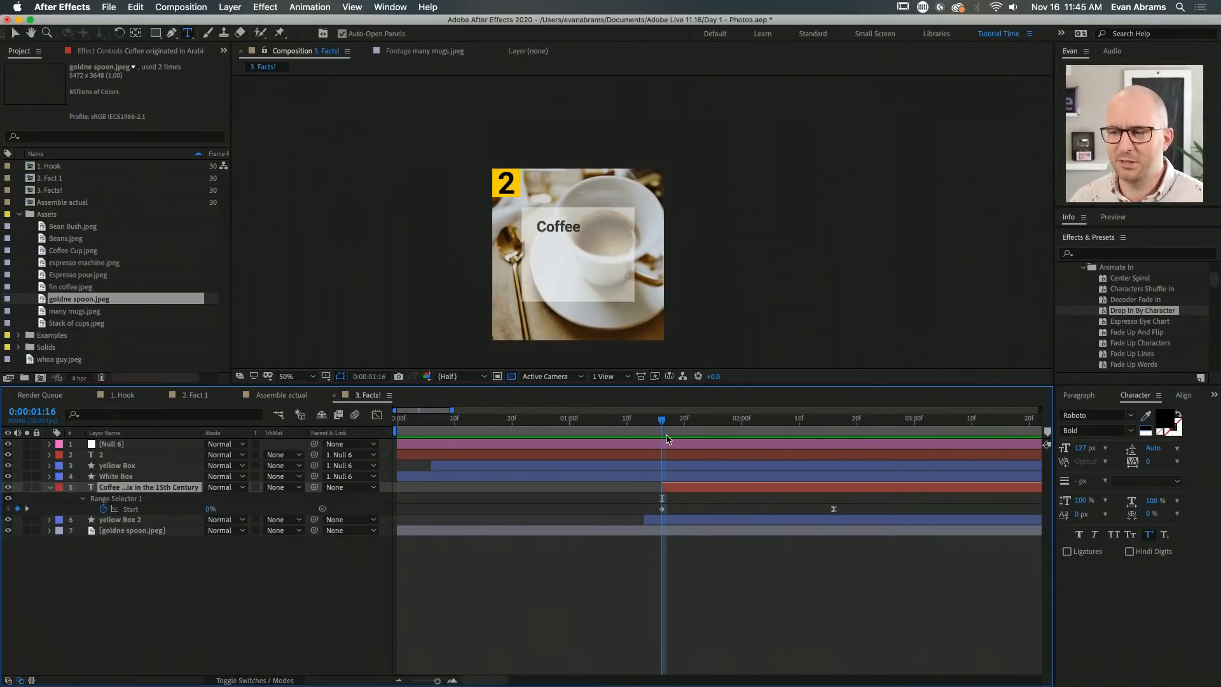
pyautogui.press('space')
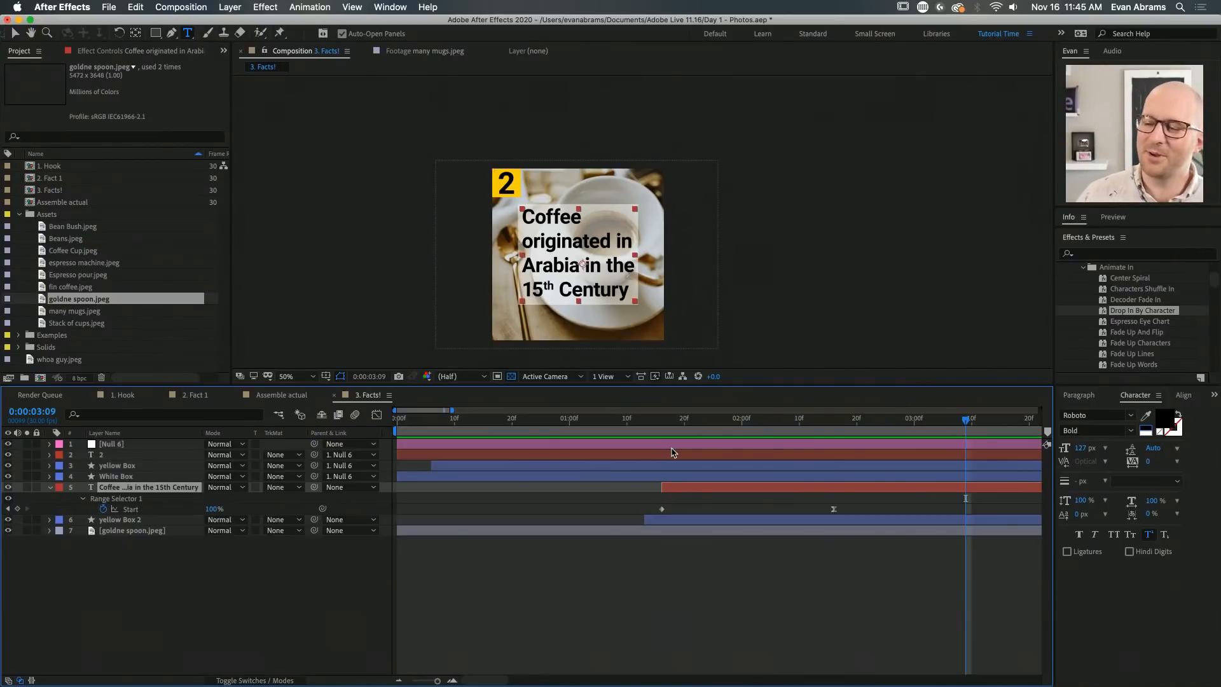
# Preview the whole 3. Facts! composition from 0:00:00:00
pyautogui.press('super+a')
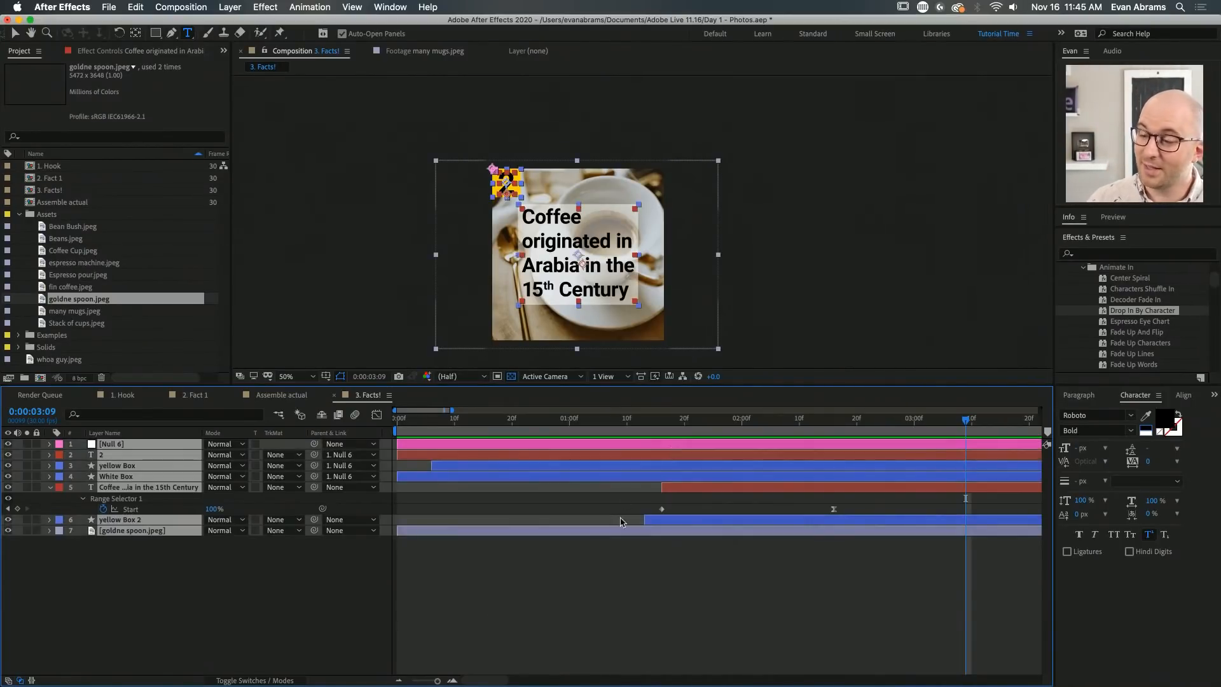
pyautogui.click(635, 559)
pyautogui.press('Home')
pyautogui.press('space')
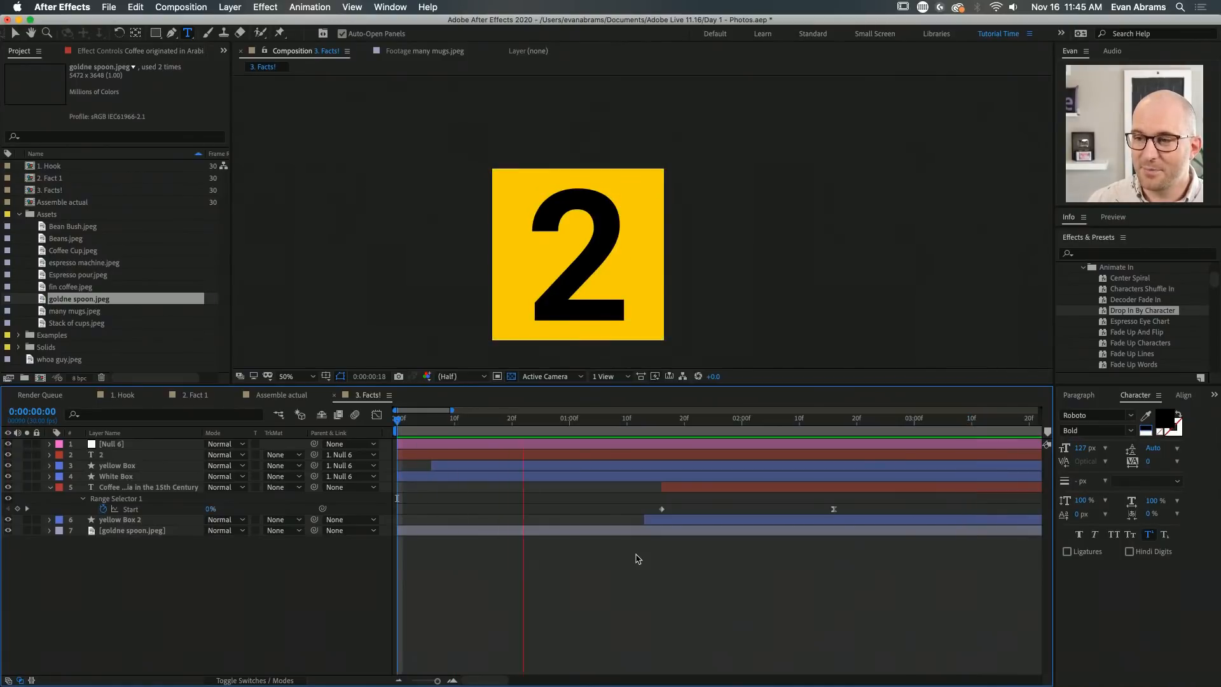
# Trim the goldne spoon.jpeg layer to start at 0:00:00:15 and preview the composition from there
pyautogui.moveTo(418, 433); pyautogui.dragTo(482, 542)
pyautogui.click(475, 531)
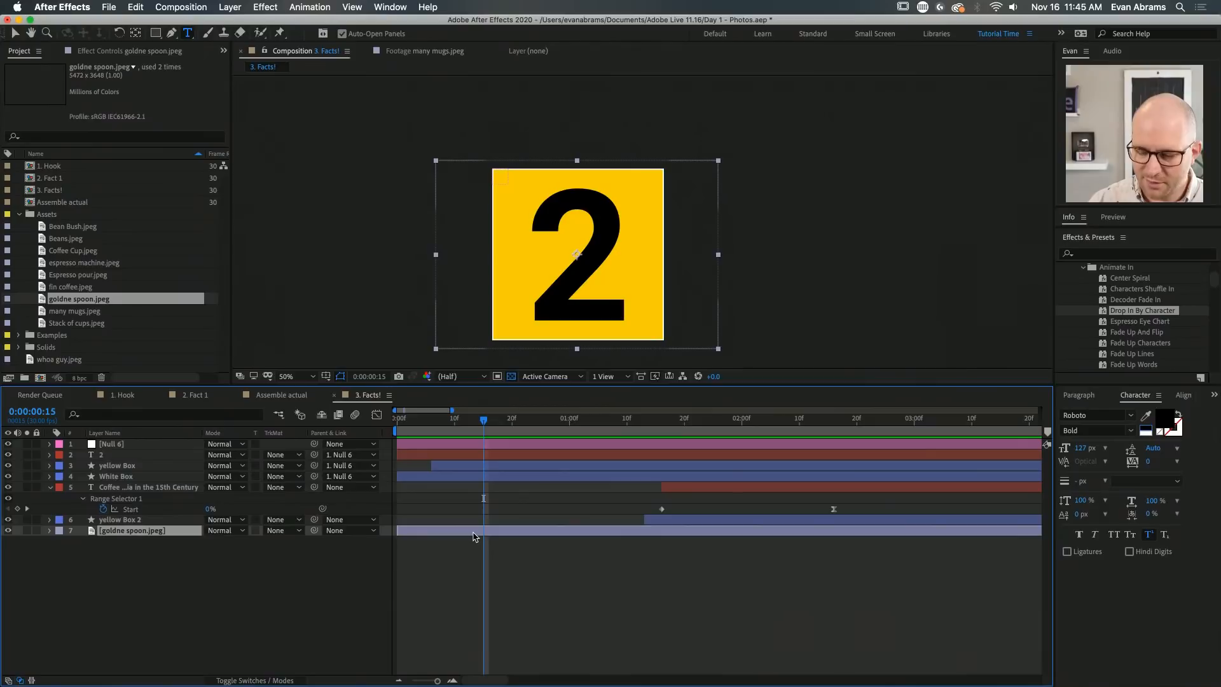
pyautogui.hotkey('alt', '[')
pyautogui.click(541, 572)
pyautogui.press('space')
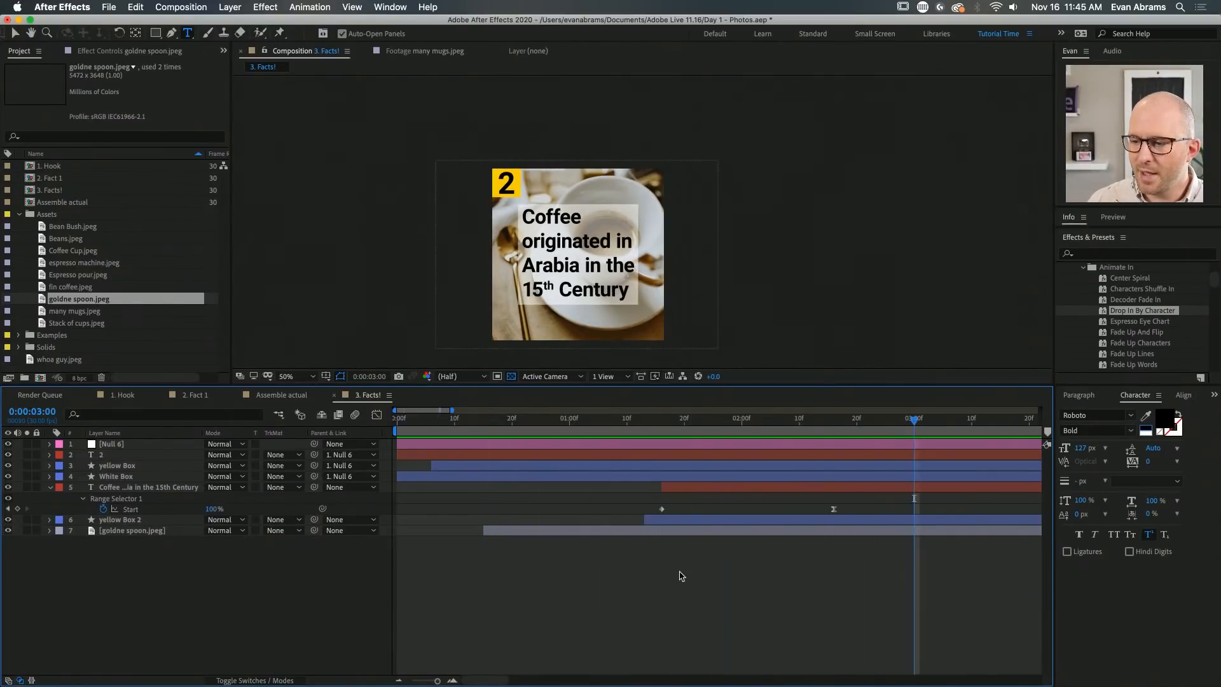
# Add a Scale keyframe to the goldne spoon.jpeg layer at its start, 0:00:00:15
pyautogui.press('-')
pyautogui.press('-')
pyautogui.press('-')
pyautogui.click(615, 531)
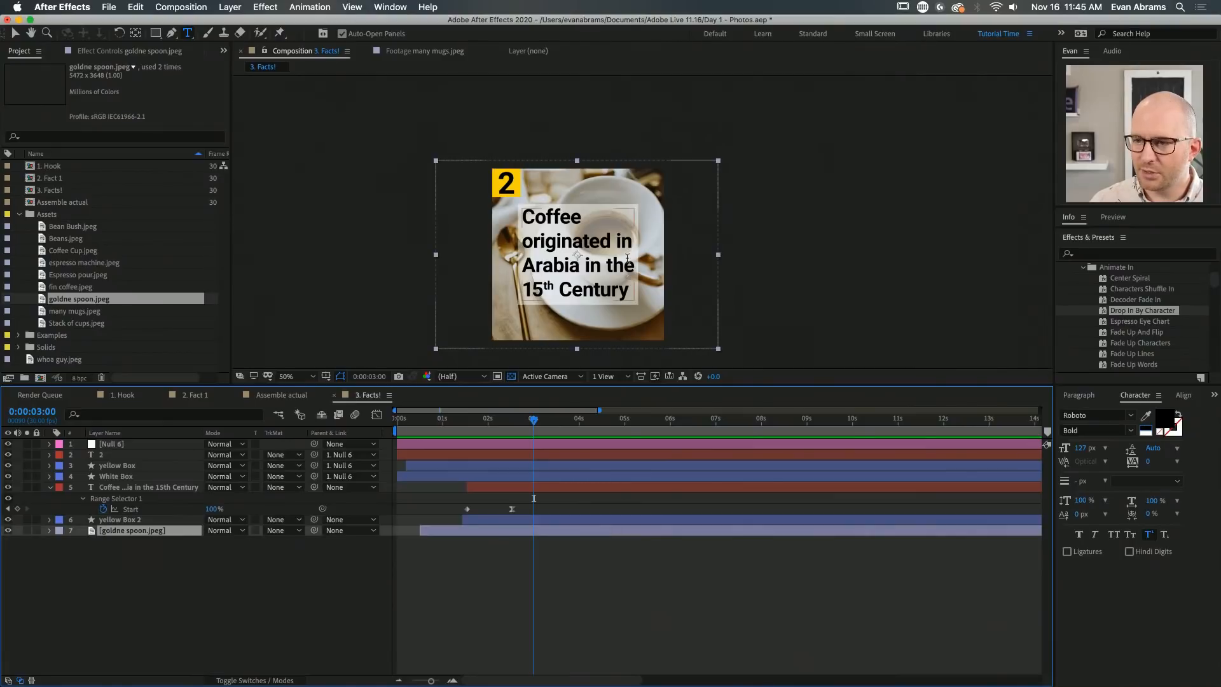
pyautogui.click(420, 419)
pyautogui.press('s')
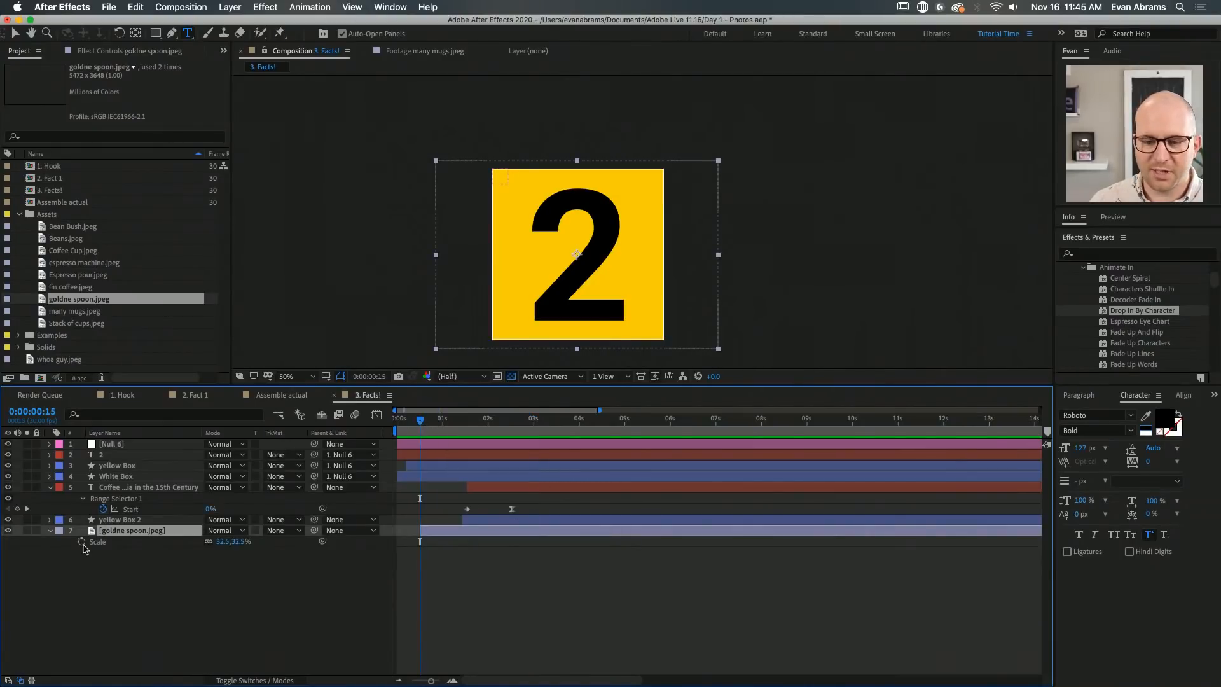
pyautogui.click(82, 541)
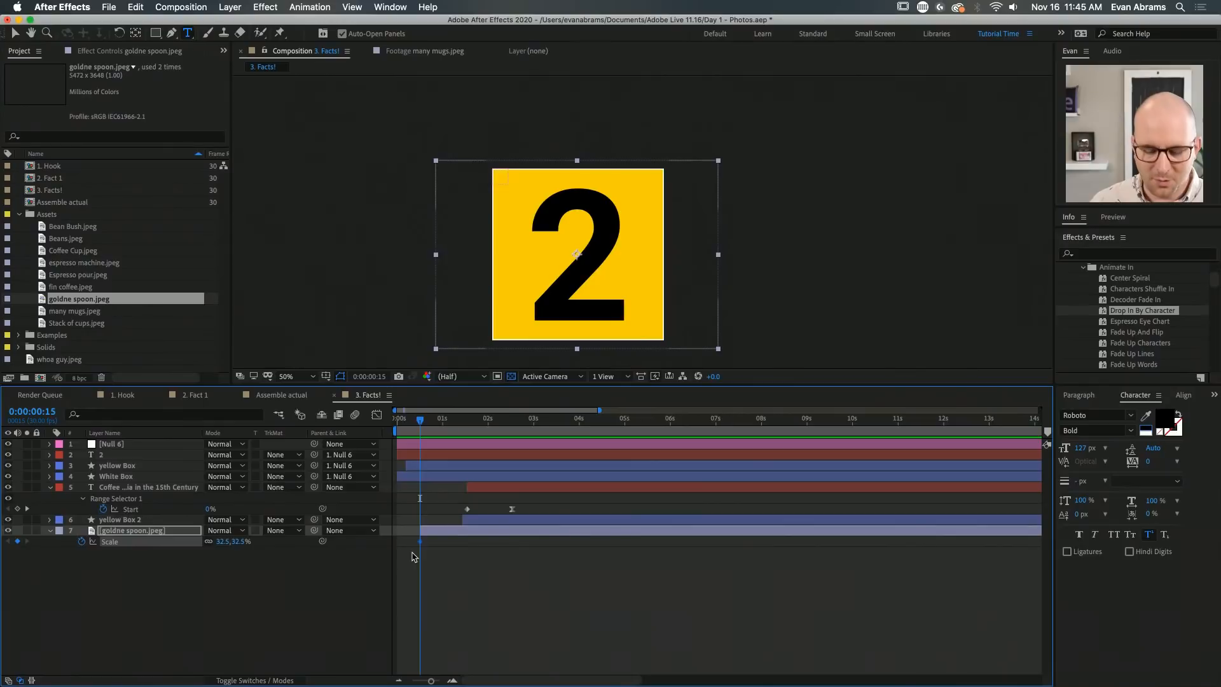
# Scale the coffee photo down to about 30.4% at 0:00:05:26
pyautogui.press('v')
pyautogui.moveTo(588, 419); pyautogui.dragTo(665, 458)
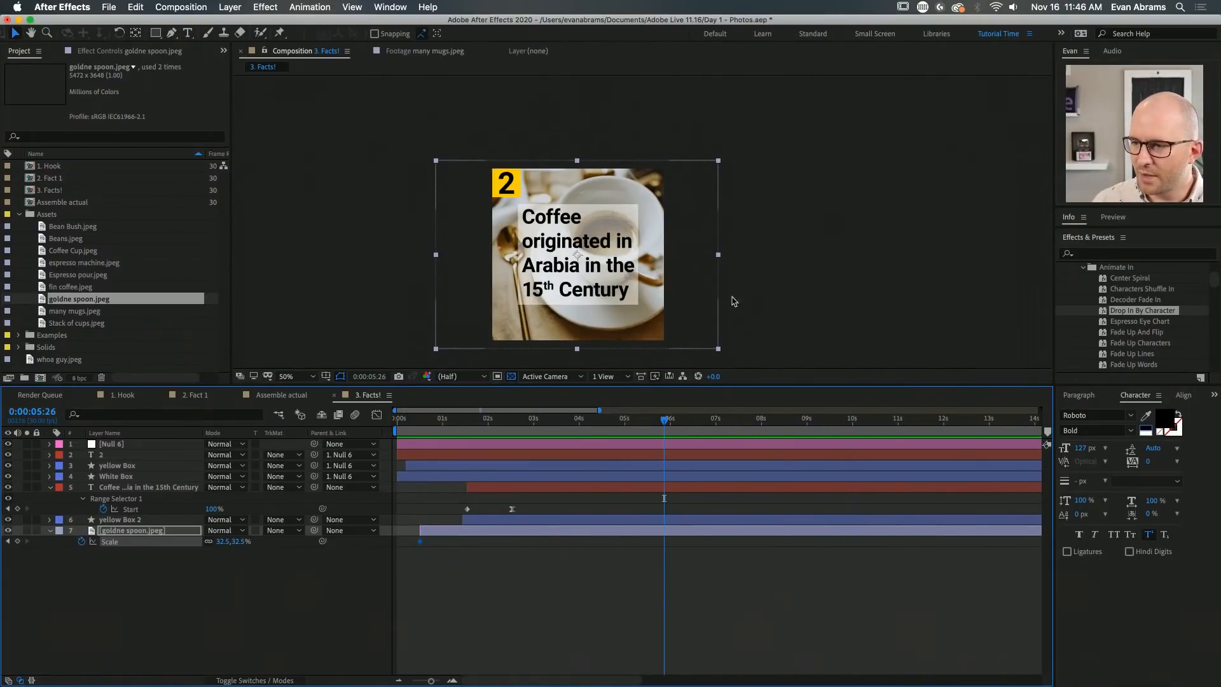
pyautogui.moveTo(719, 258); pyautogui.dragTo(707, 271)
# Enlarge the coffee photo to about 40.6% at the 0:00:00:15 Scale keyframe and preview the slow zoom
pyautogui.click(422, 431)
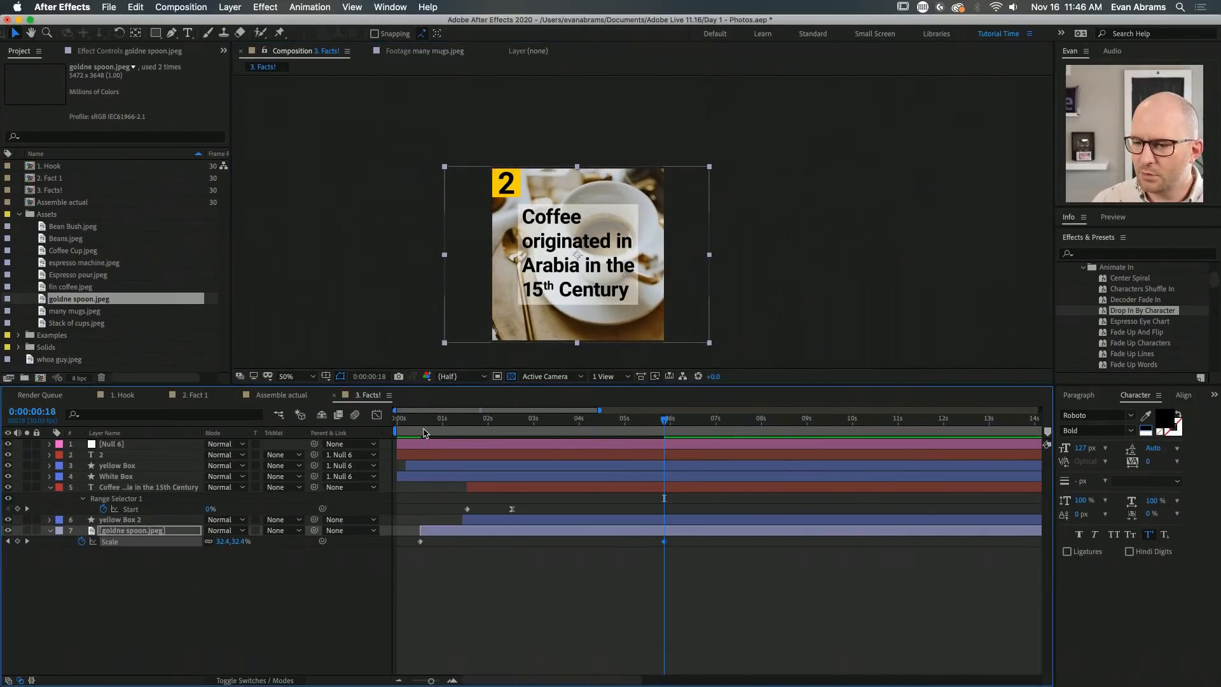
pyautogui.moveTo(719, 255); pyautogui.dragTo(756, 257)
pyautogui.click(719, 594)
pyautogui.press('space')
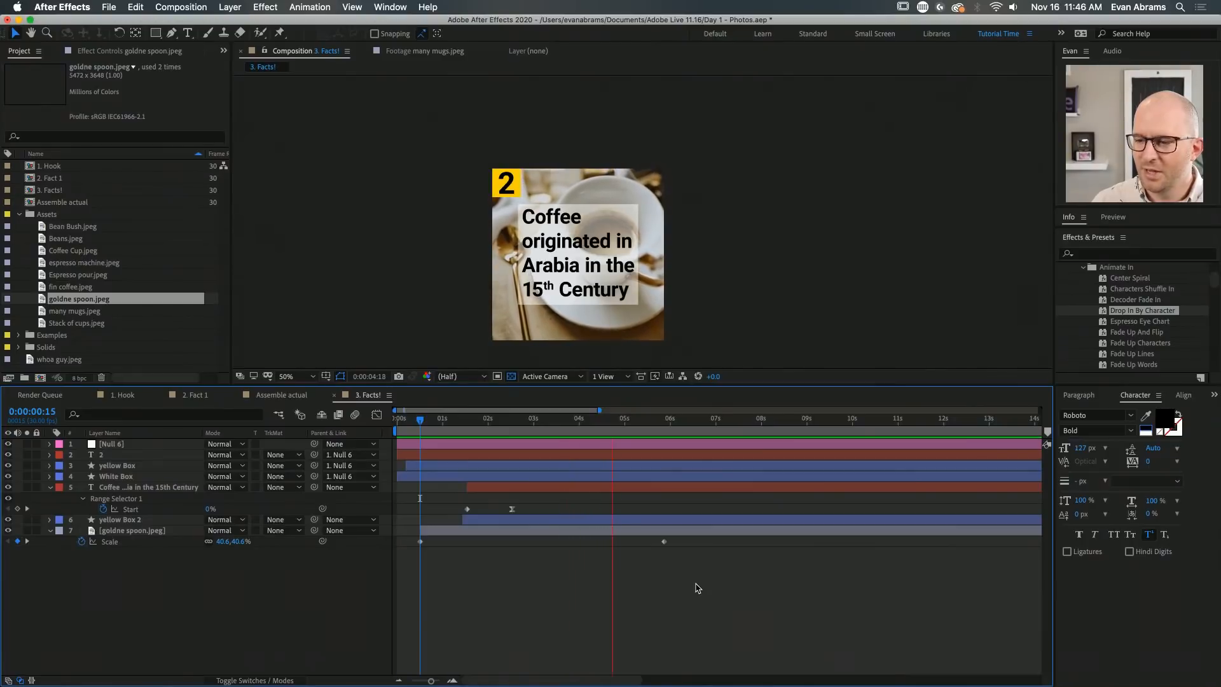
pyautogui.click(657, 431)
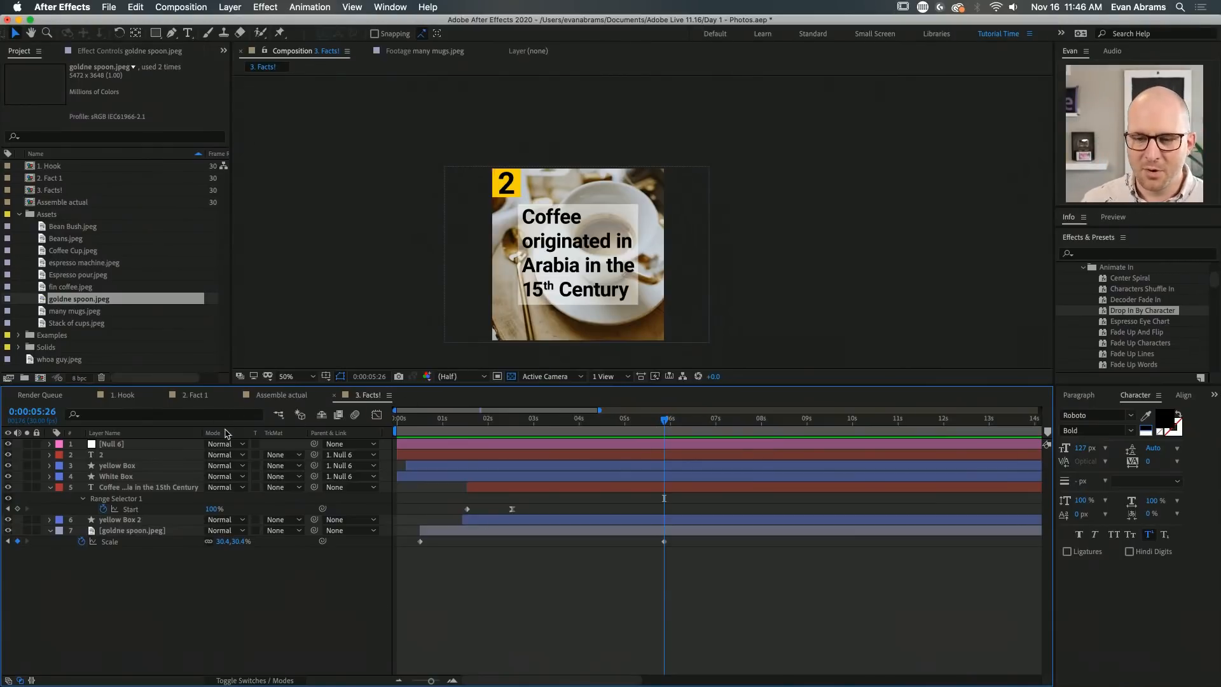
# Add 3. Facts! as the top layer of the Assemble actual composition, starting at 0:00:05:17, and preview the transition
pyautogui.click(260, 396)
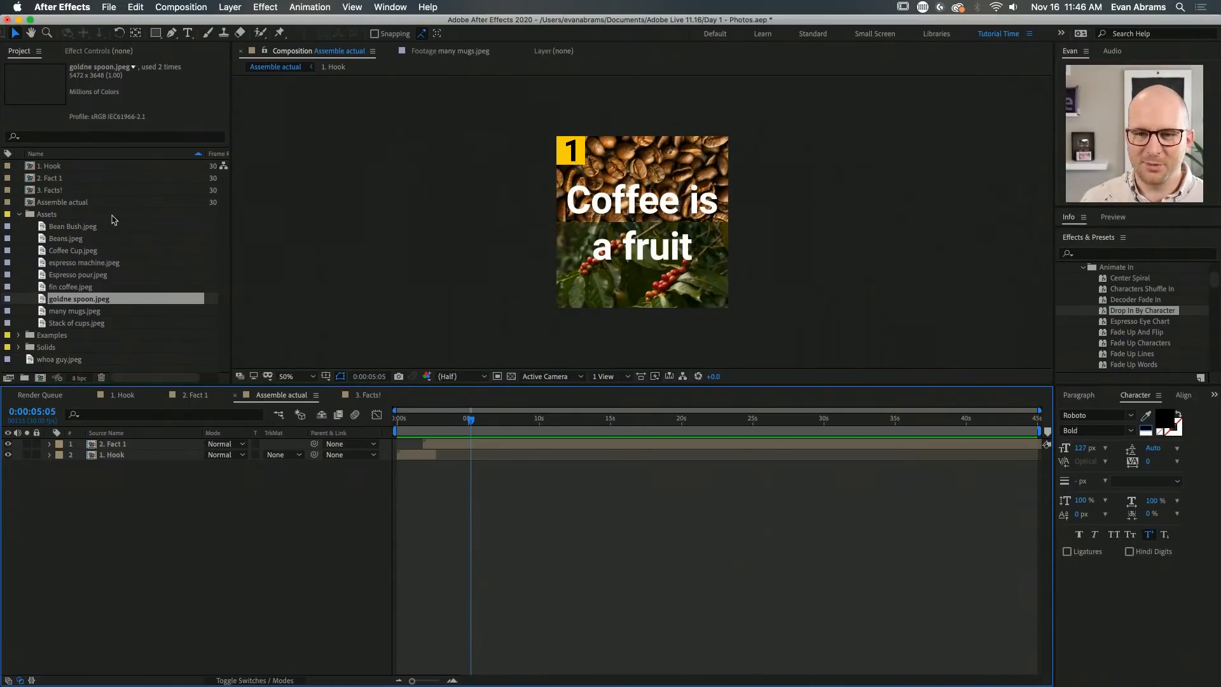
pyautogui.press('space')
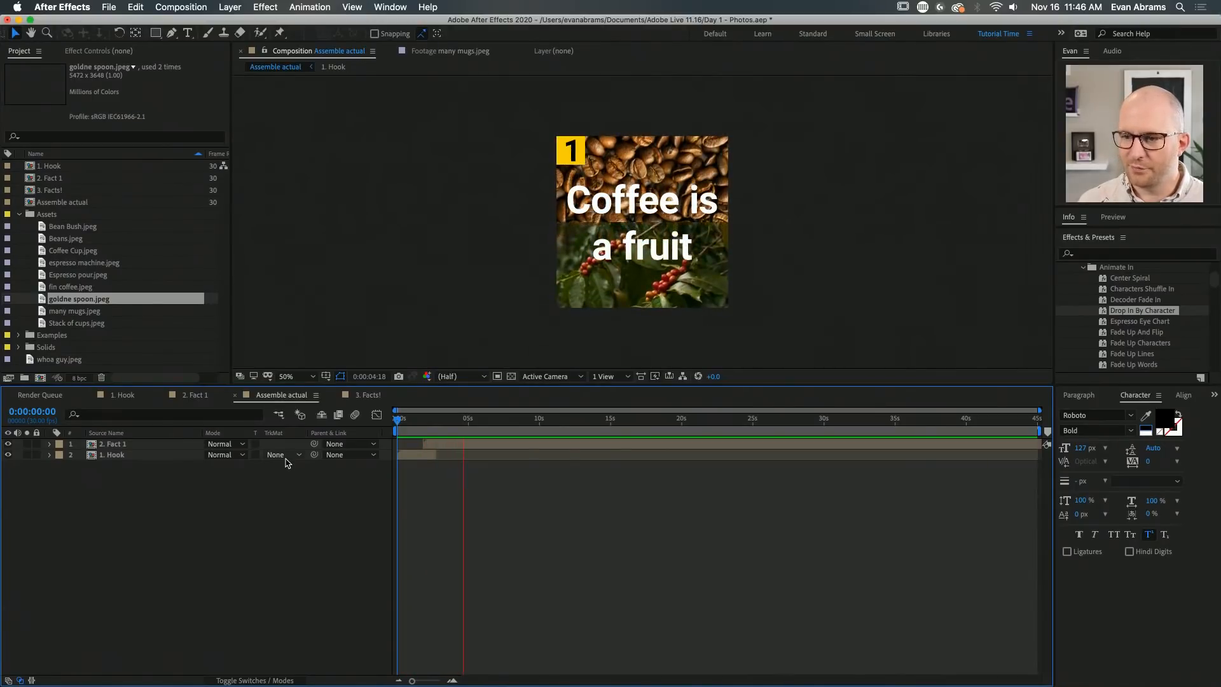
pyautogui.press('space')
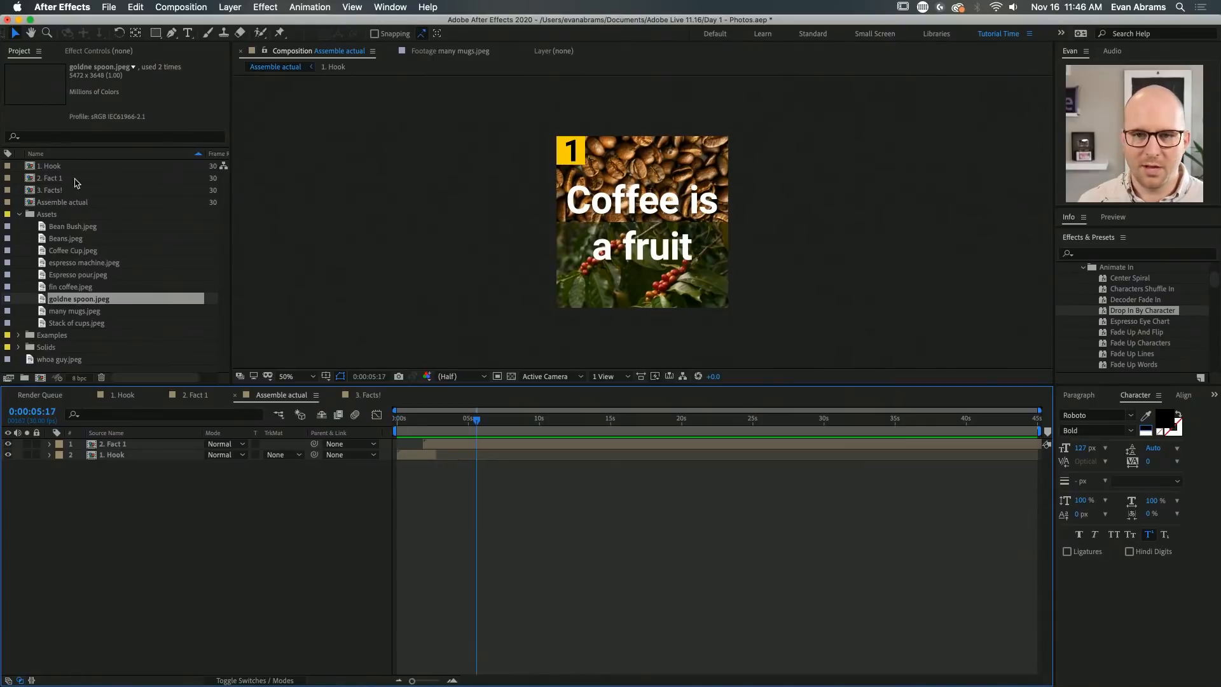
pyautogui.moveTo(54, 191); pyautogui.dragTo(479, 450)
pyautogui.click(533, 534)
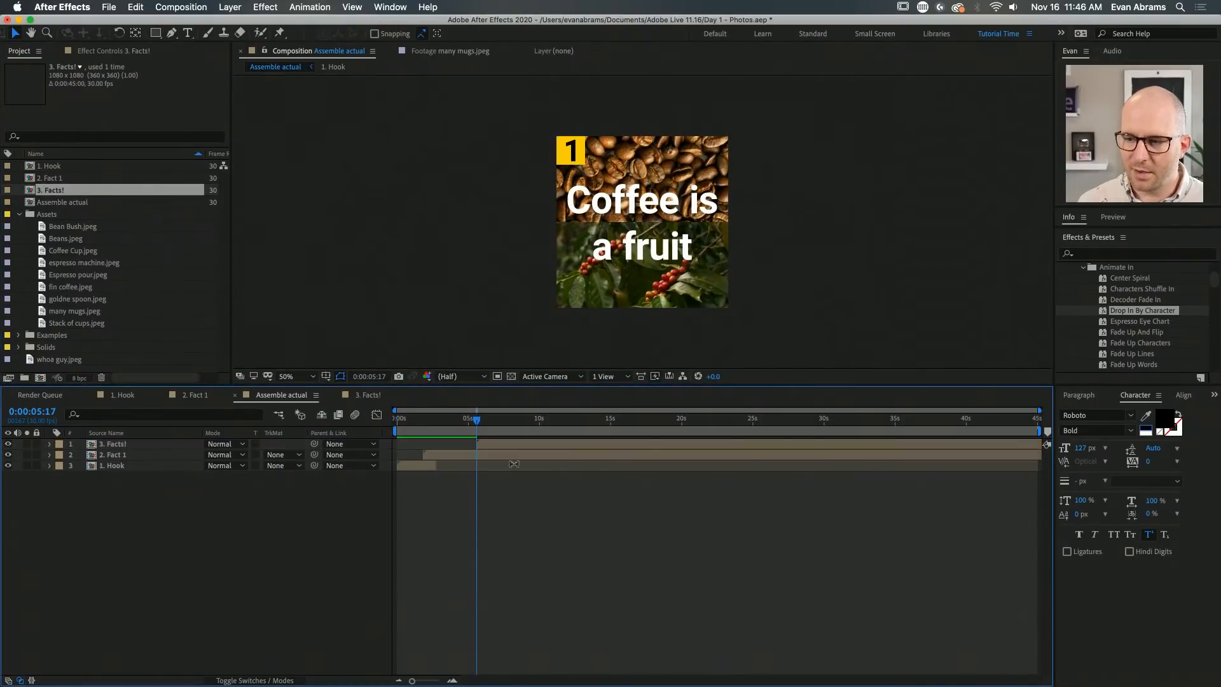
pyautogui.press('space')
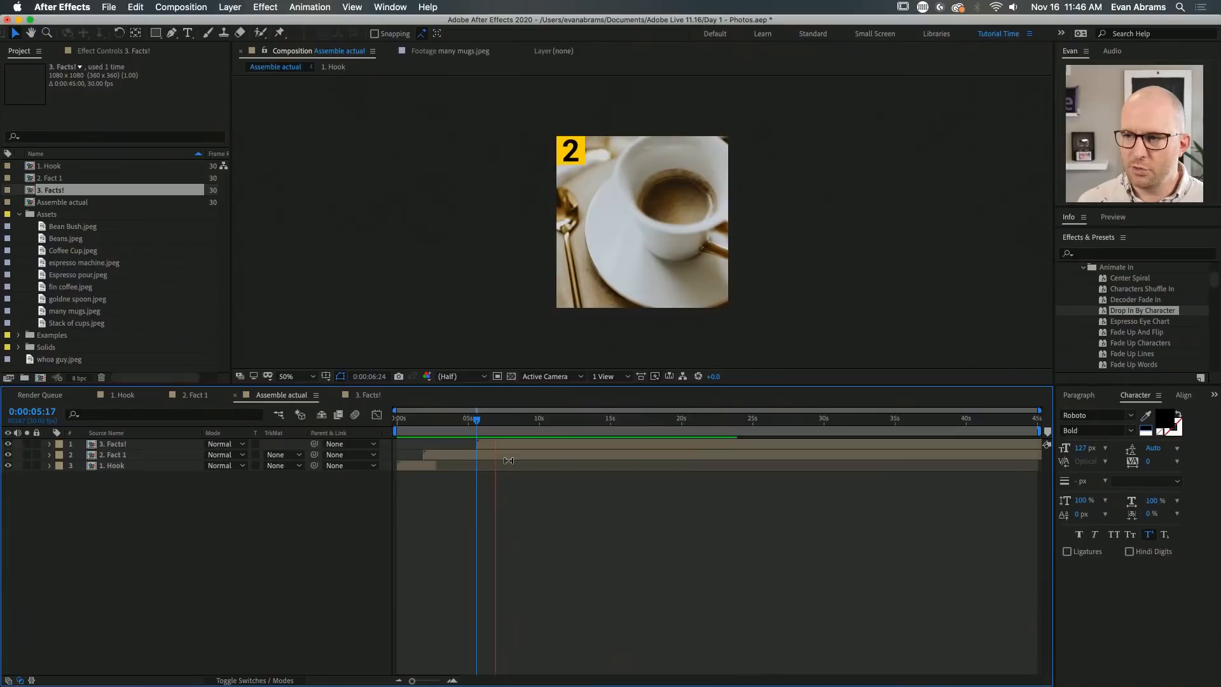
# Trim the end of the 2. Fact 1 layer to 0:00:07:11 and preview the transition into the second fact
pyautogui.click(502, 454)
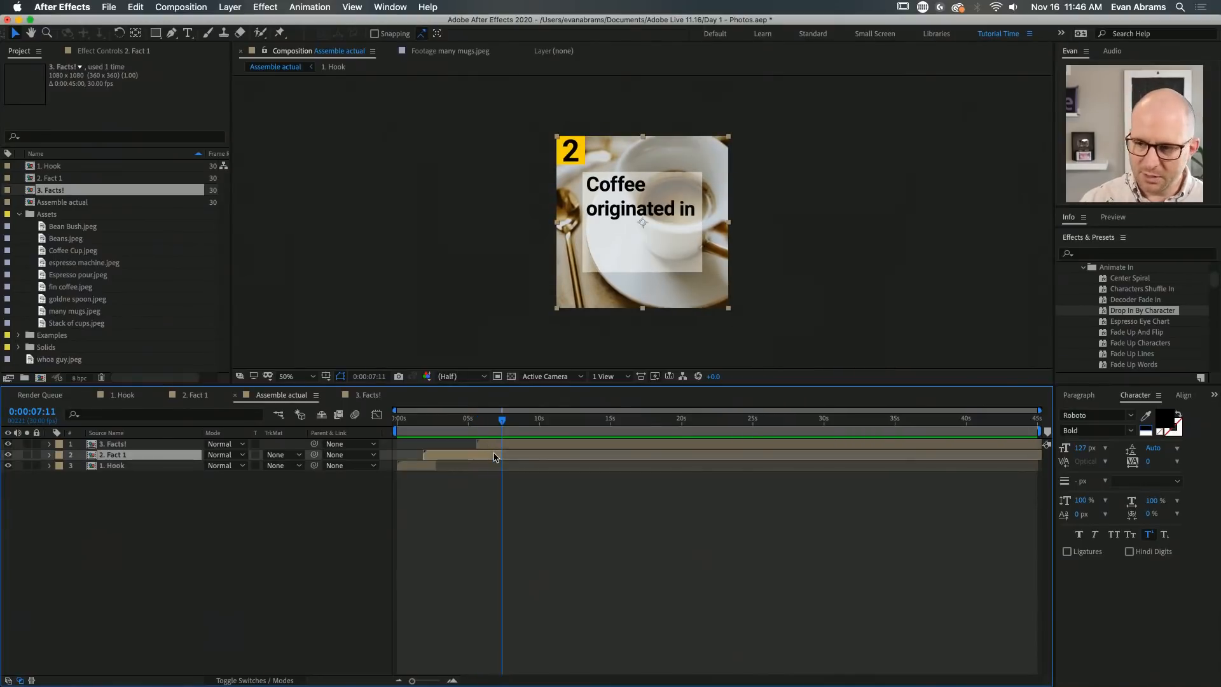
pyautogui.press('space')
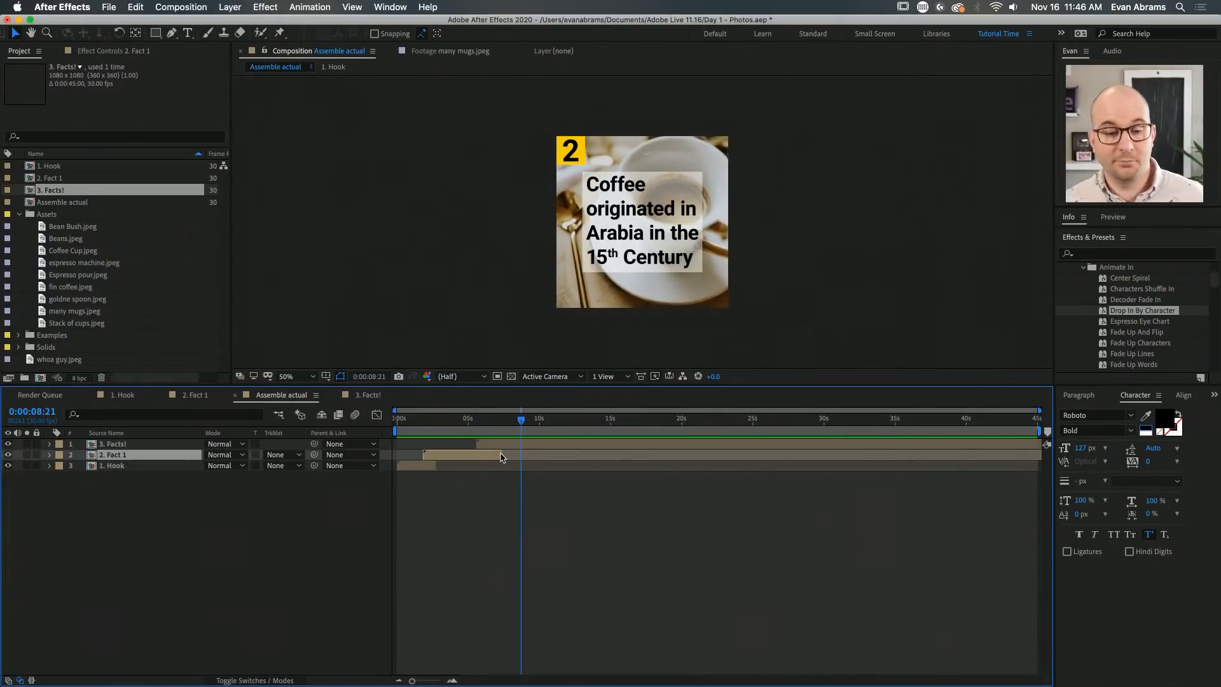
pyautogui.click(471, 428)
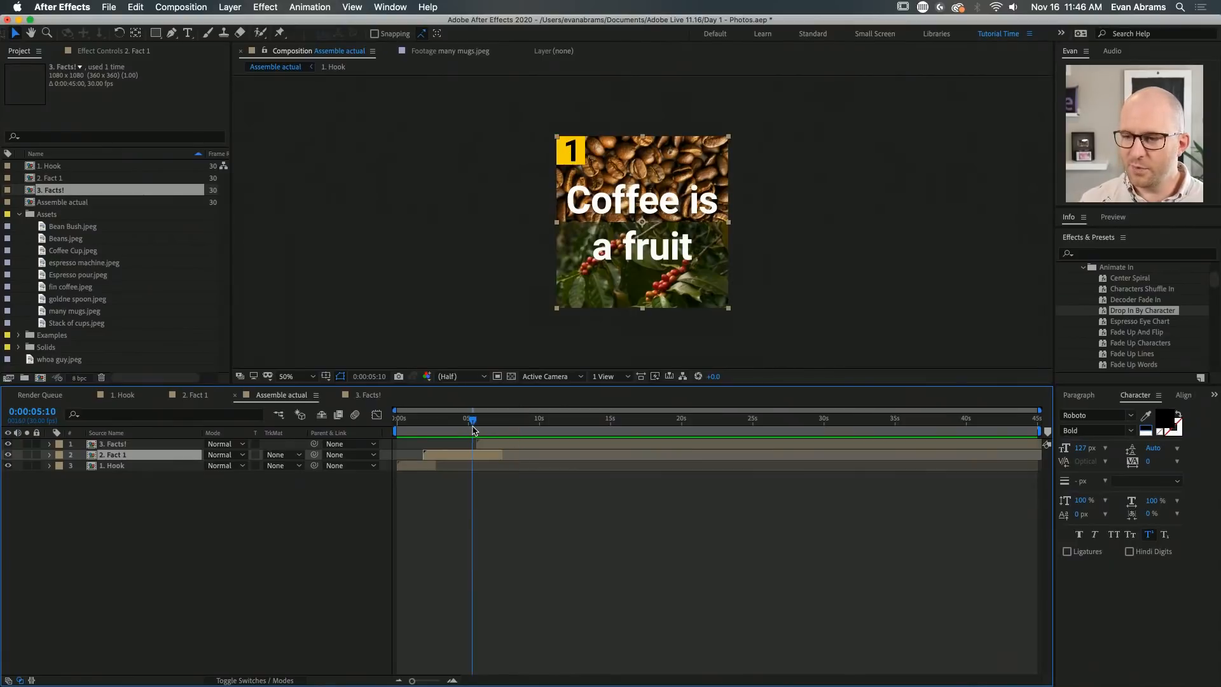
pyautogui.press('space')
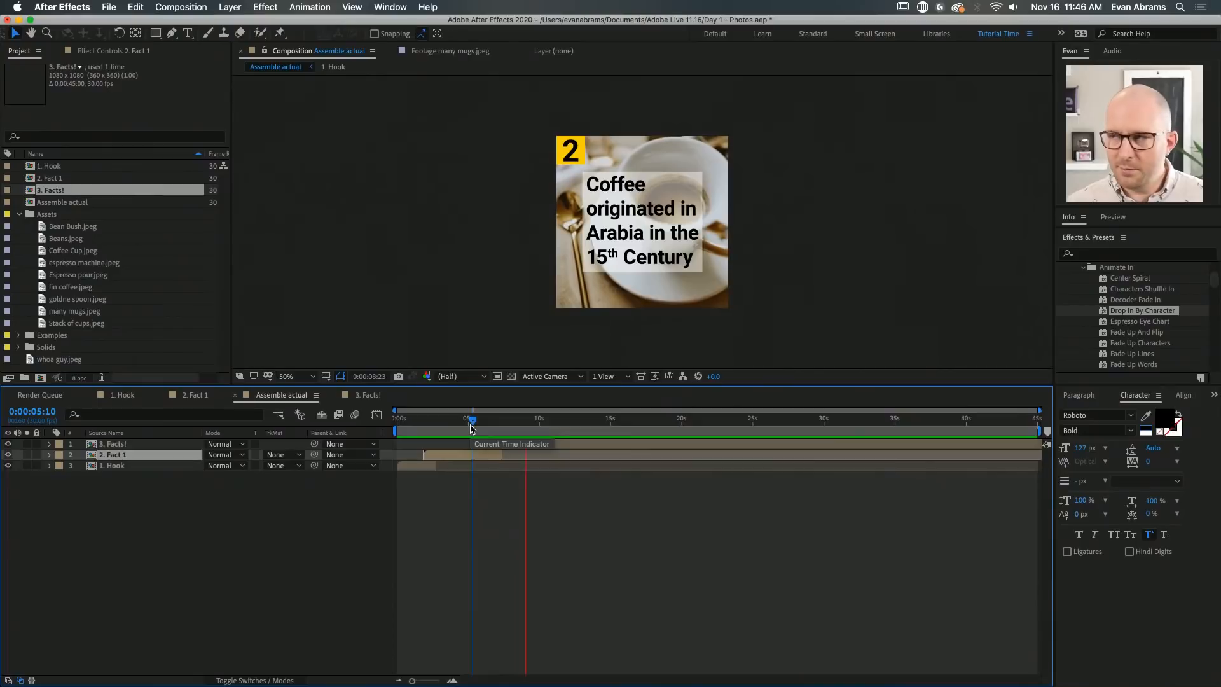
pyautogui.press('space')
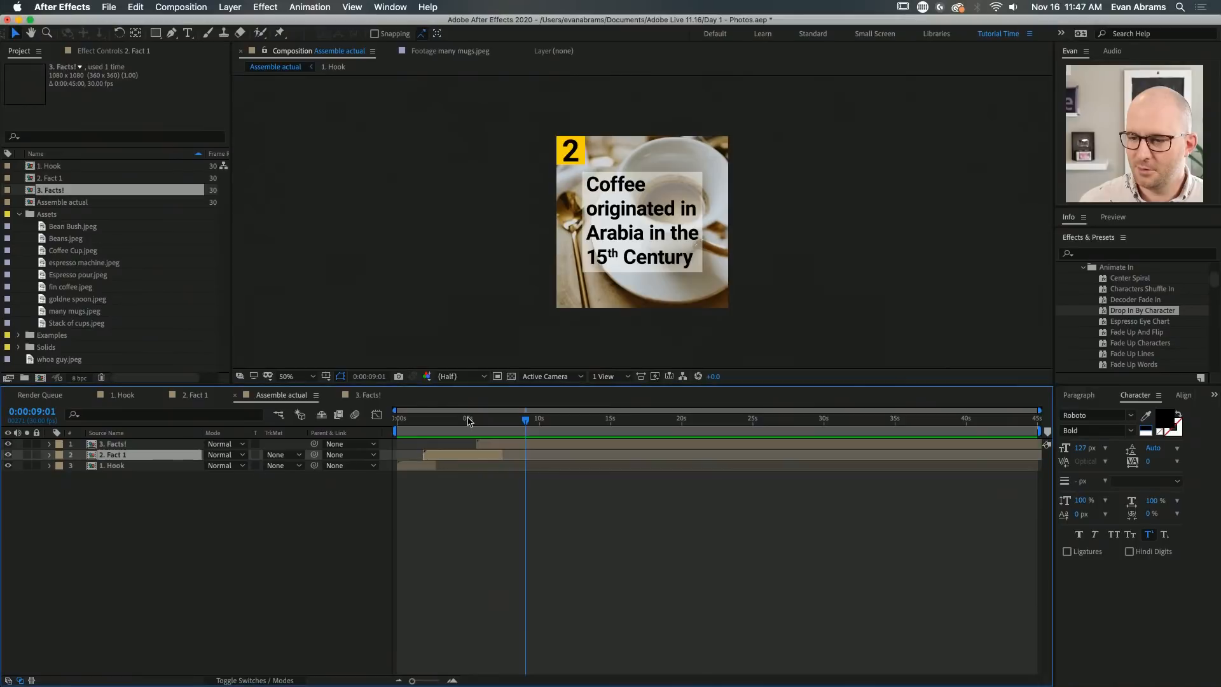
# Replay the Assemble actual sequence from its start and around the switch from the first to the second fact to check the timing
pyautogui.moveTo(468, 421); pyautogui.dragTo(473, 420)
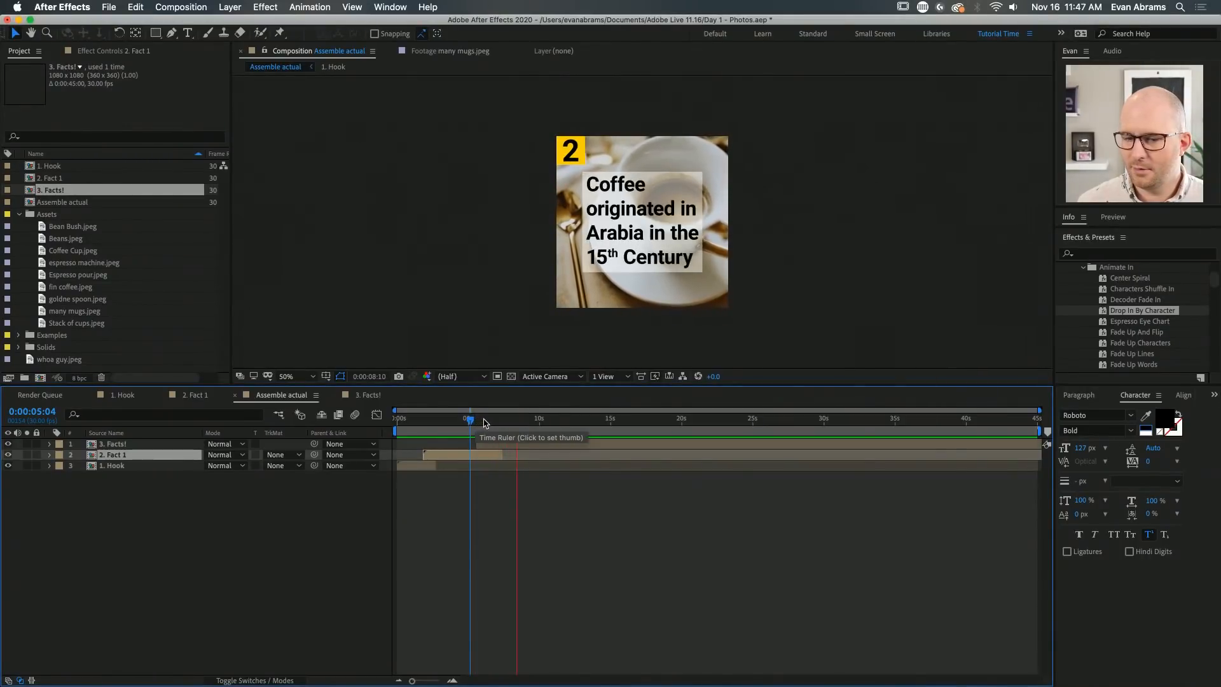
pyautogui.press('space')
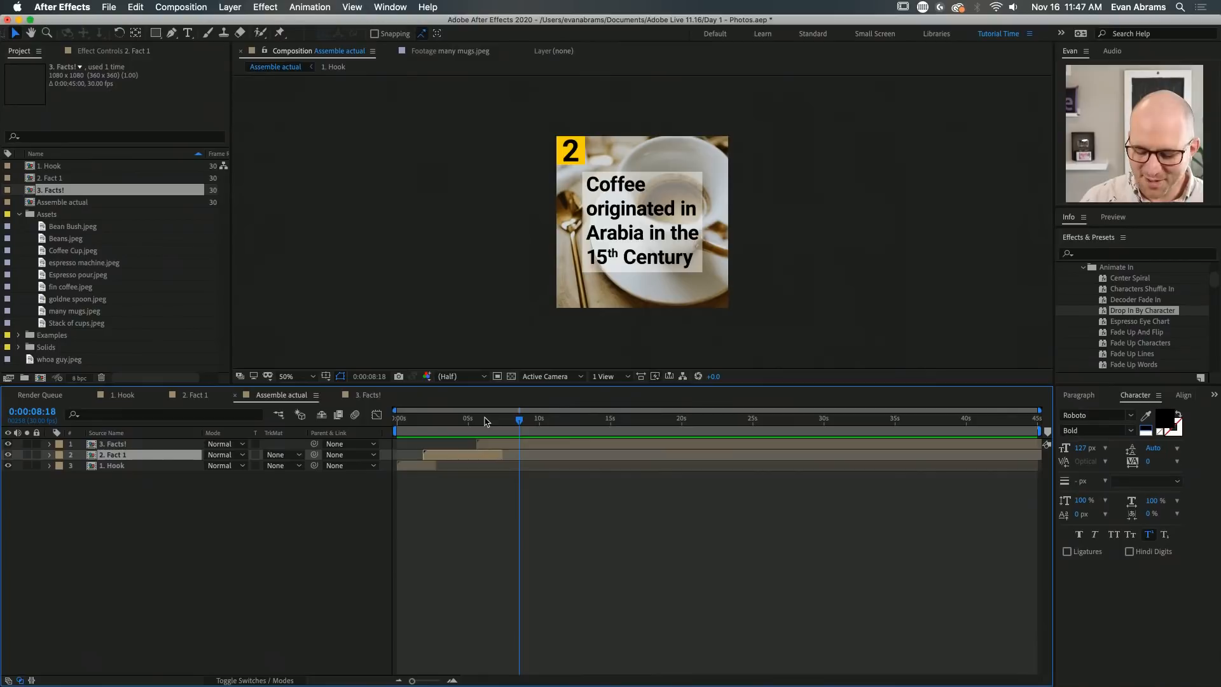
pyautogui.press('Home')
pyautogui.press('space')
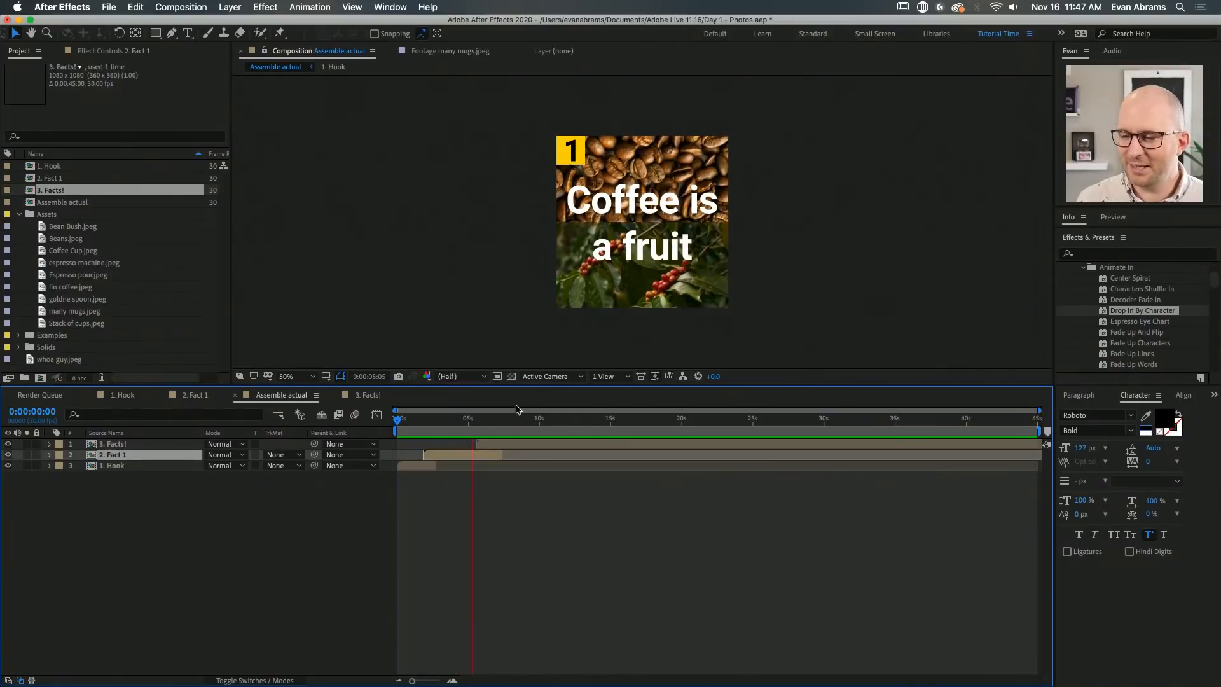
pyautogui.press('space')
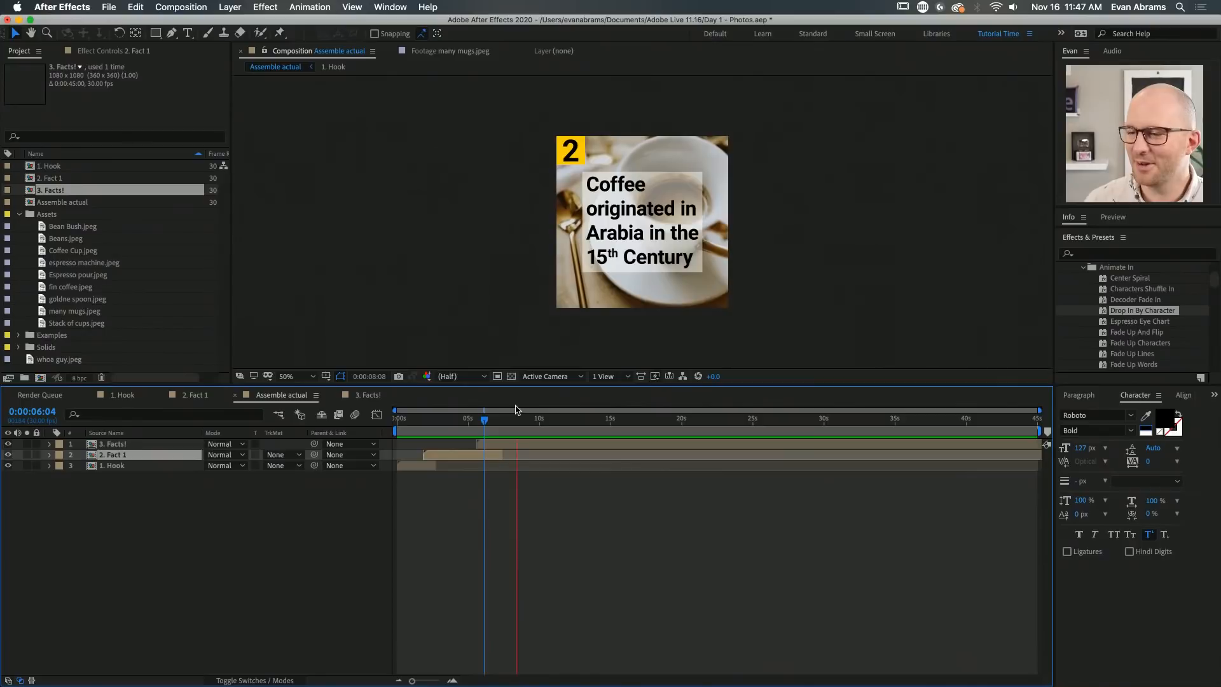
pyautogui.press('space')
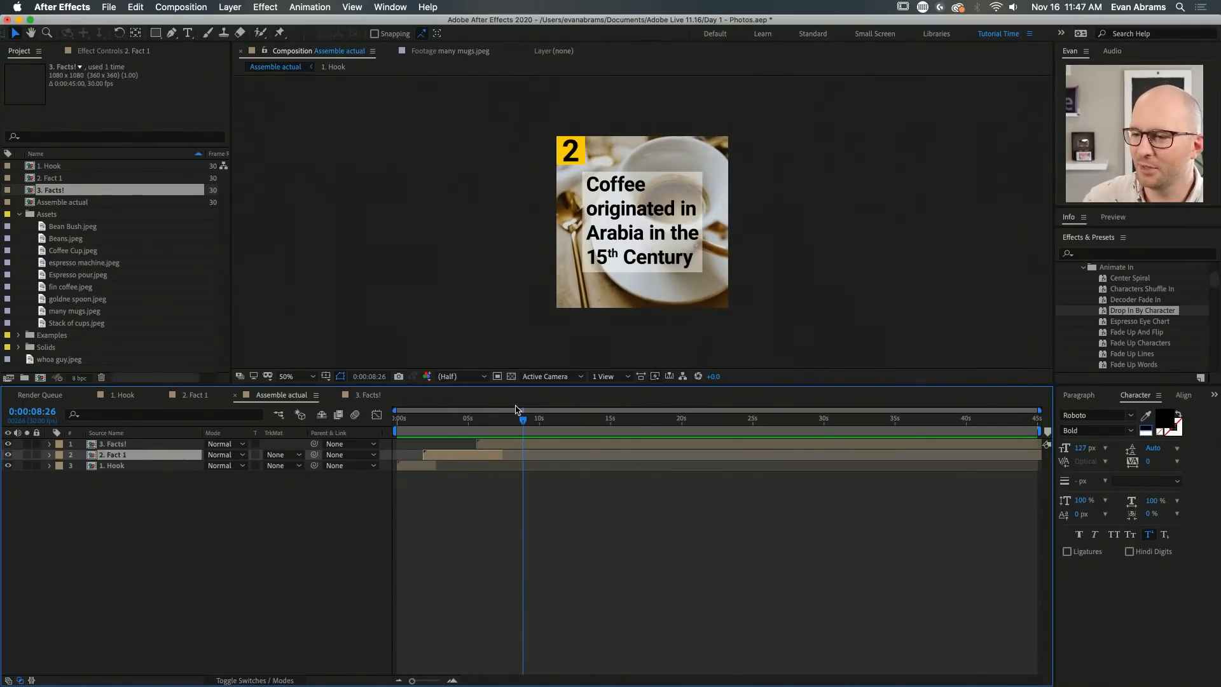
pyautogui.click(477, 429)
pyautogui.press('space')
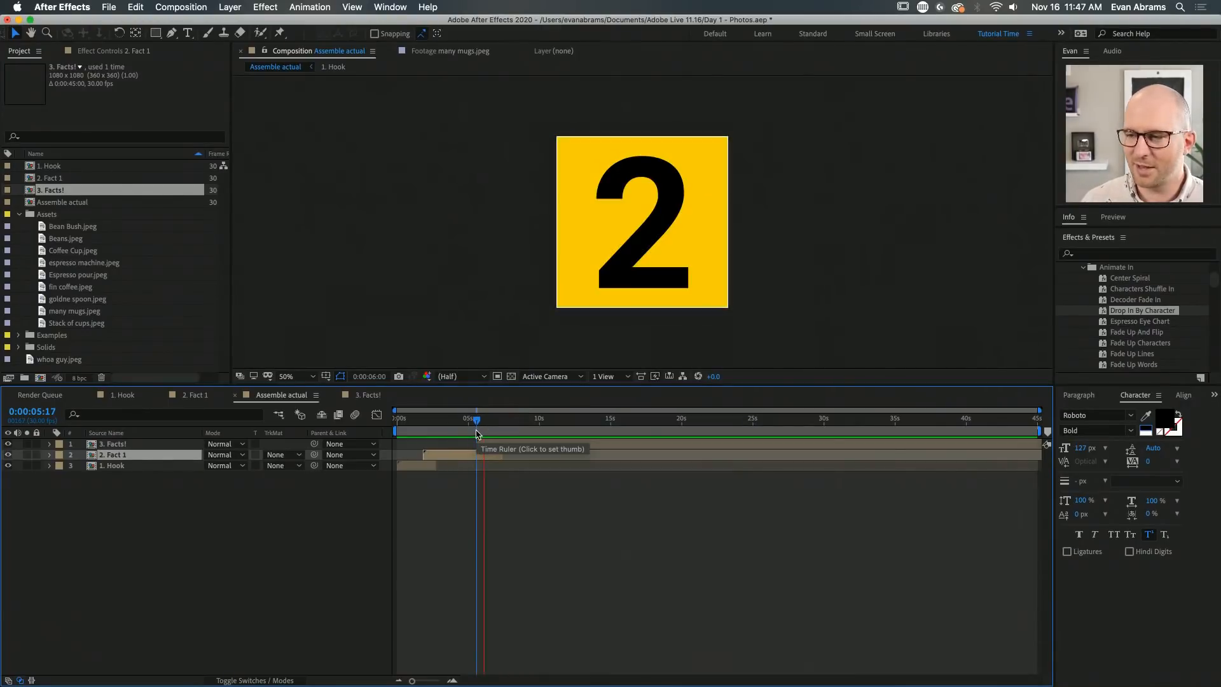
pyautogui.press('space')
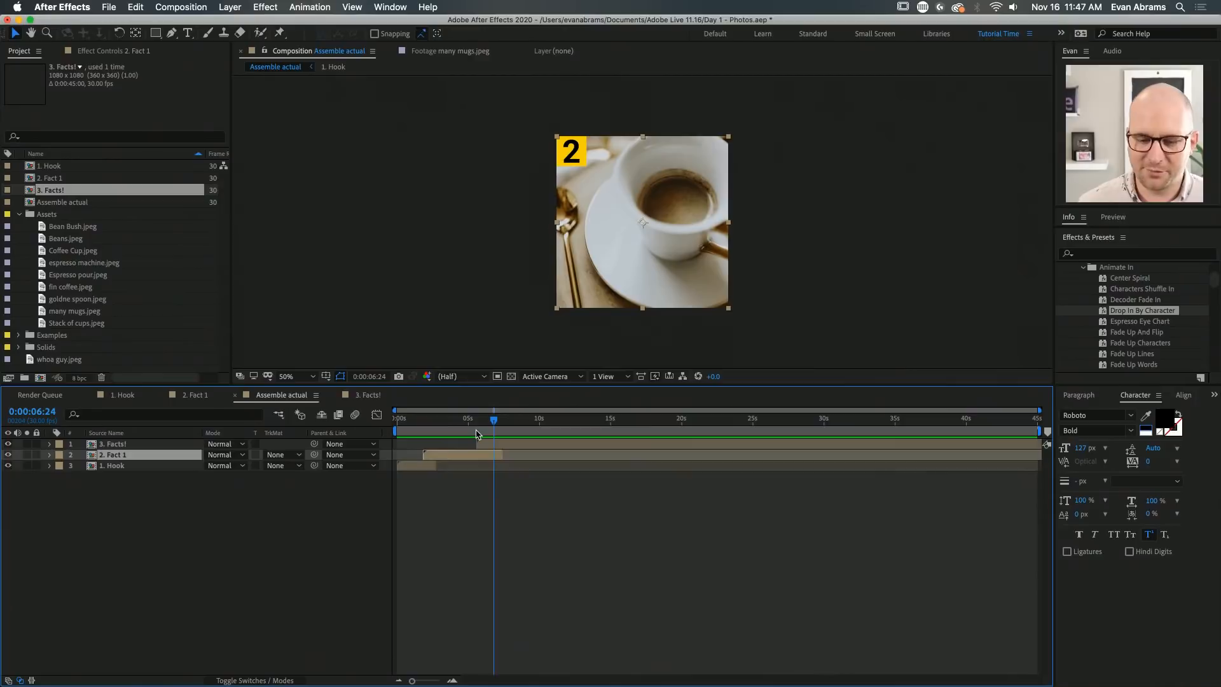
pyautogui.press('space')
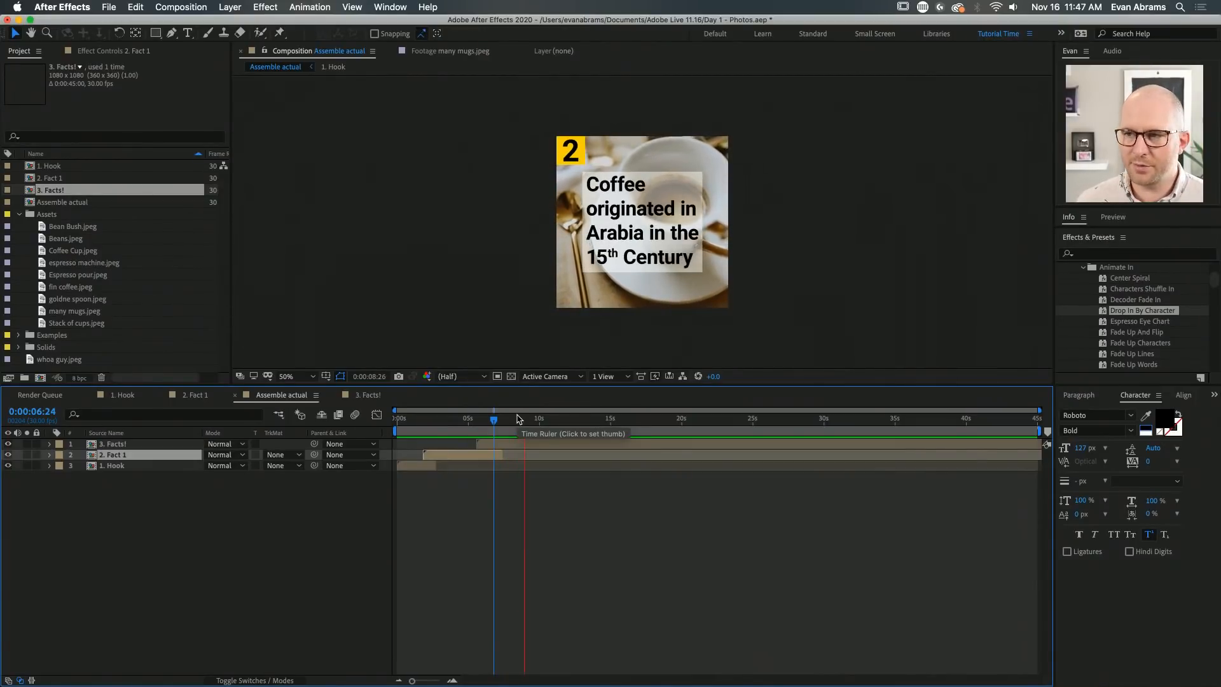
pyautogui.press('space')
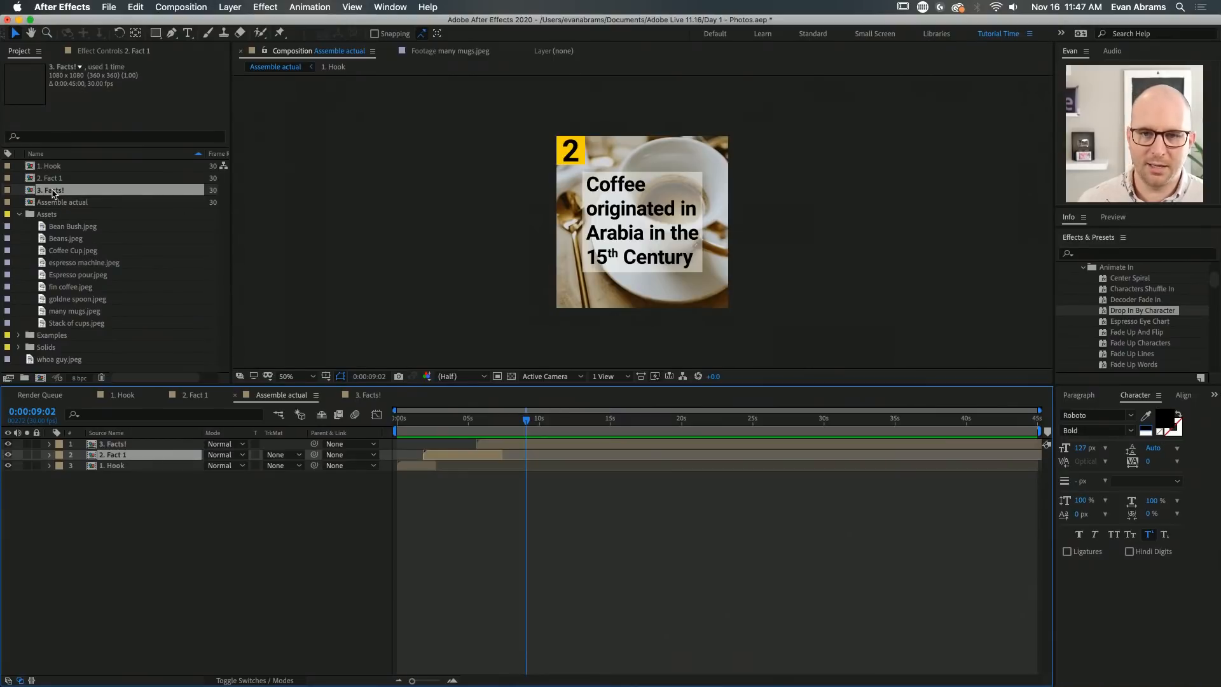
# Collapse the Assets folder and scrub the Assemble actual composition to 0:00:05:17, where the second fact starts
pyautogui.click(19, 214)
pyautogui.click(19, 214)
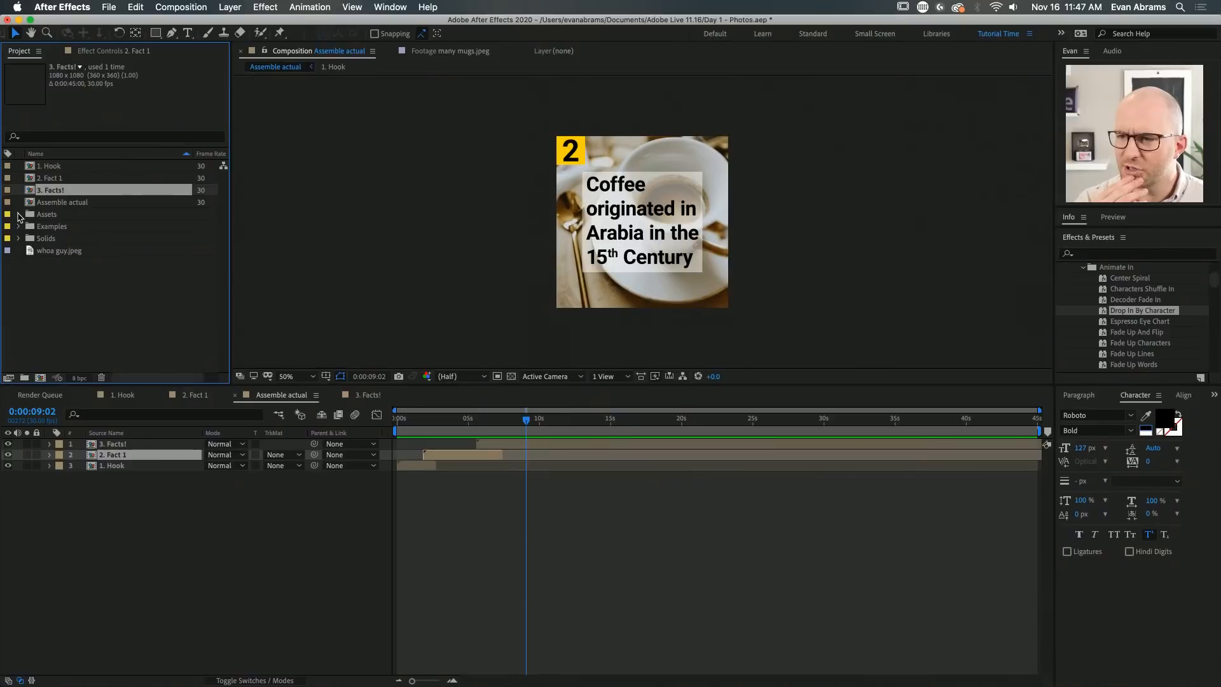
pyautogui.click(600, 552)
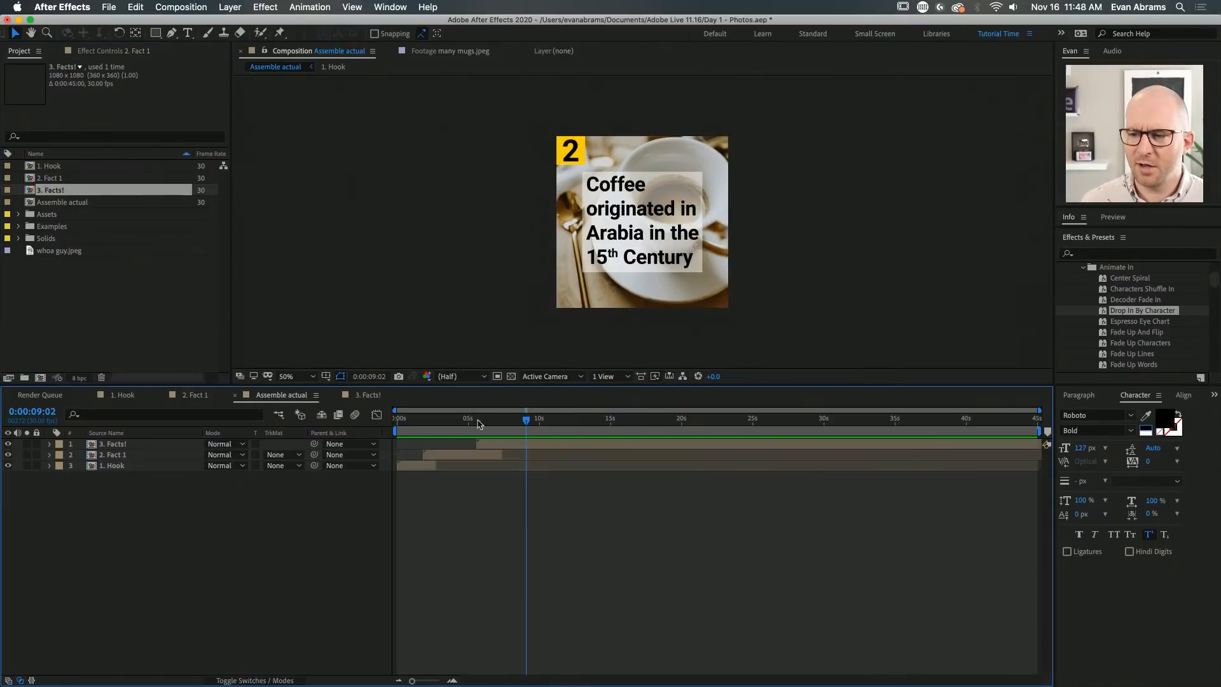
pyautogui.moveTo(468, 422)
pyautogui.mouseDown()
pyautogui.moveTo(444, 423)
pyautogui.moveTo(465, 429)
pyautogui.mouseUp()
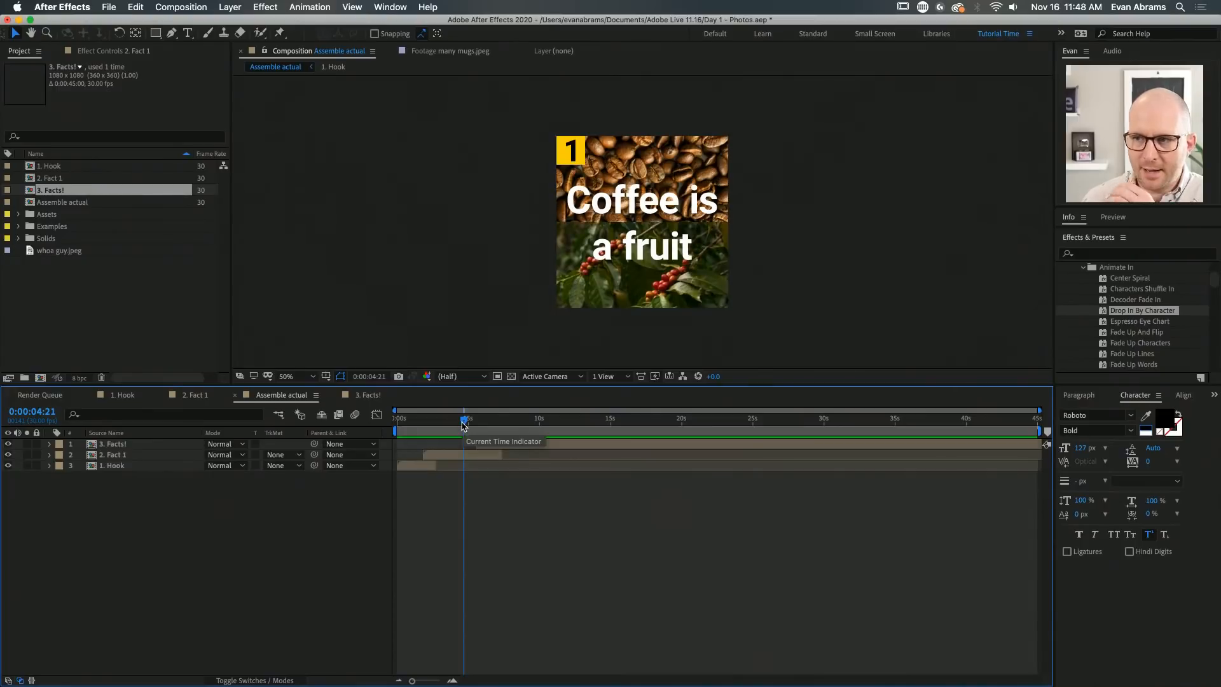
pyautogui.moveTo(464, 425); pyautogui.dragTo(476, 424)
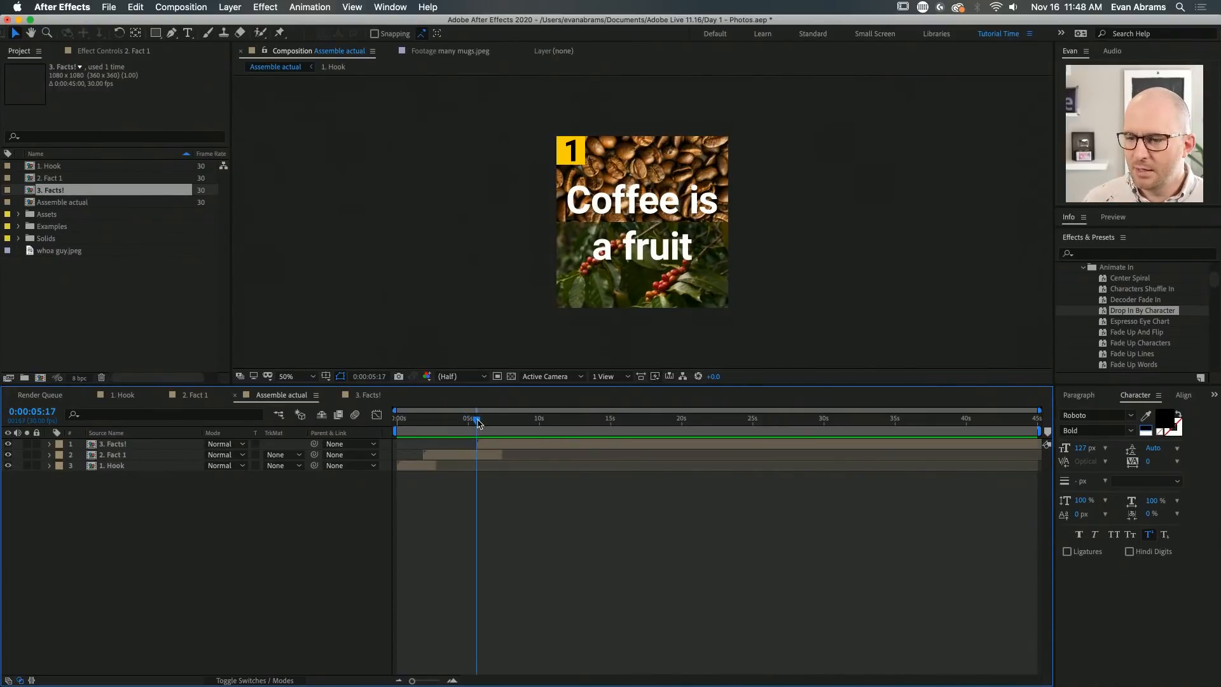
# Duplicate the 3. Facts! composition and name the copy 4. Another Fact
pyautogui.click(51, 194)
pyautogui.press('super+d')
pyautogui.press('Return')
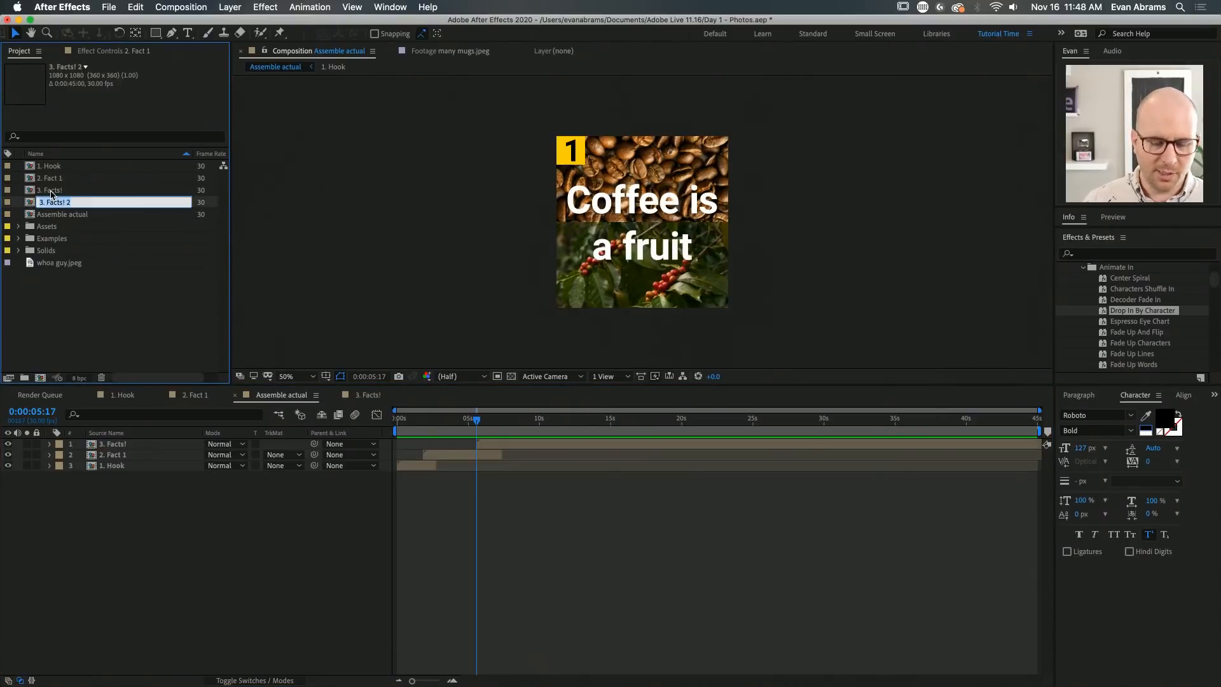
pyautogui.write('4.')
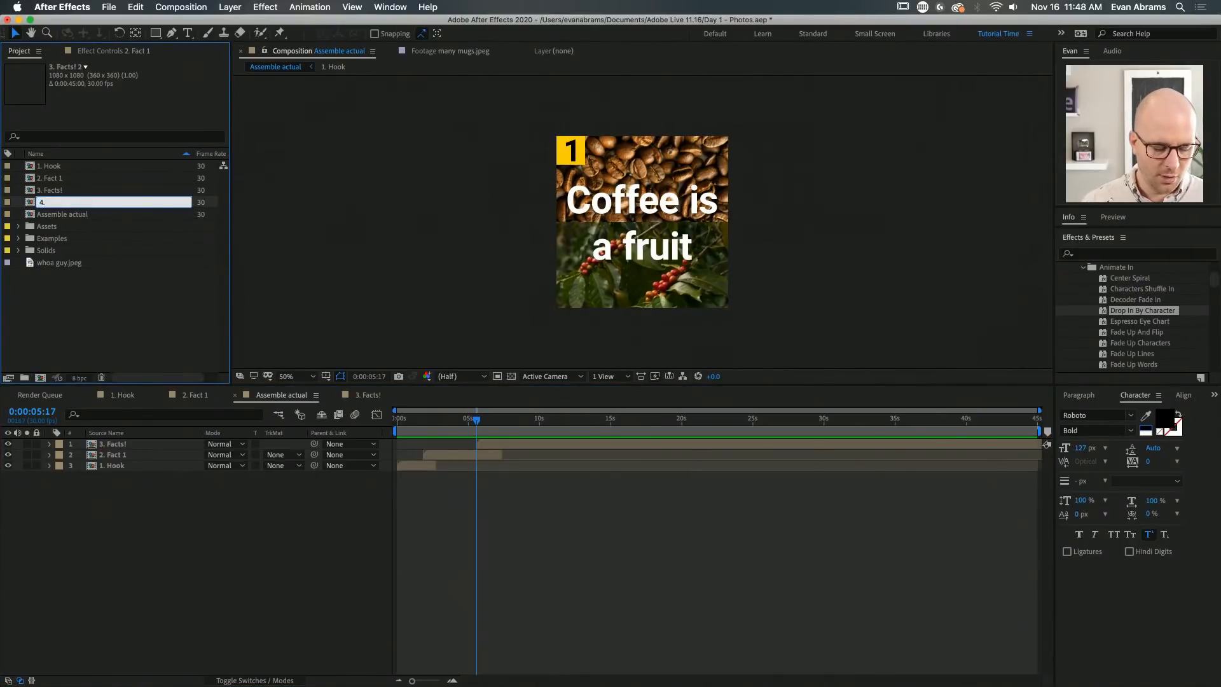
pyautogui.press('Return')
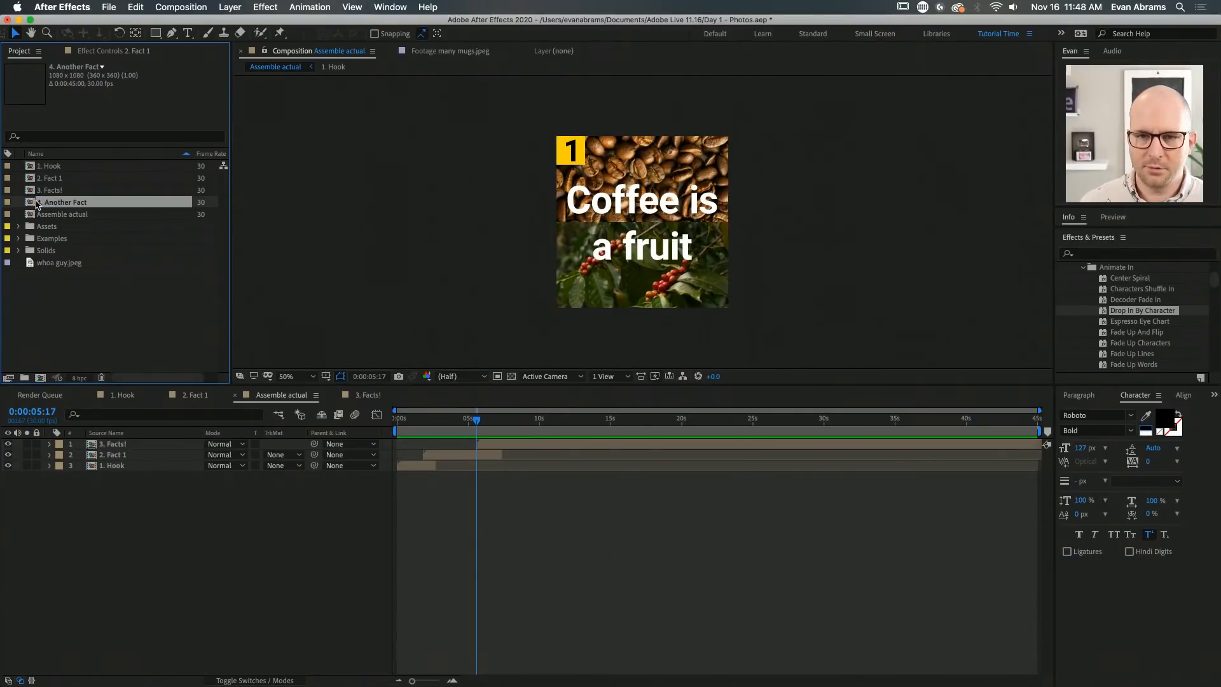
# Add 4. Another Fact as the top layer of the Assemble actual composition, starting at about 10 seconds, and preview the lead-in
pyautogui.moveTo(36, 201); pyautogui.dragTo(565, 447)
pyautogui.click(63, 225)
pyautogui.click(60, 203)
pyautogui.click(502, 422)
pyautogui.press('space')
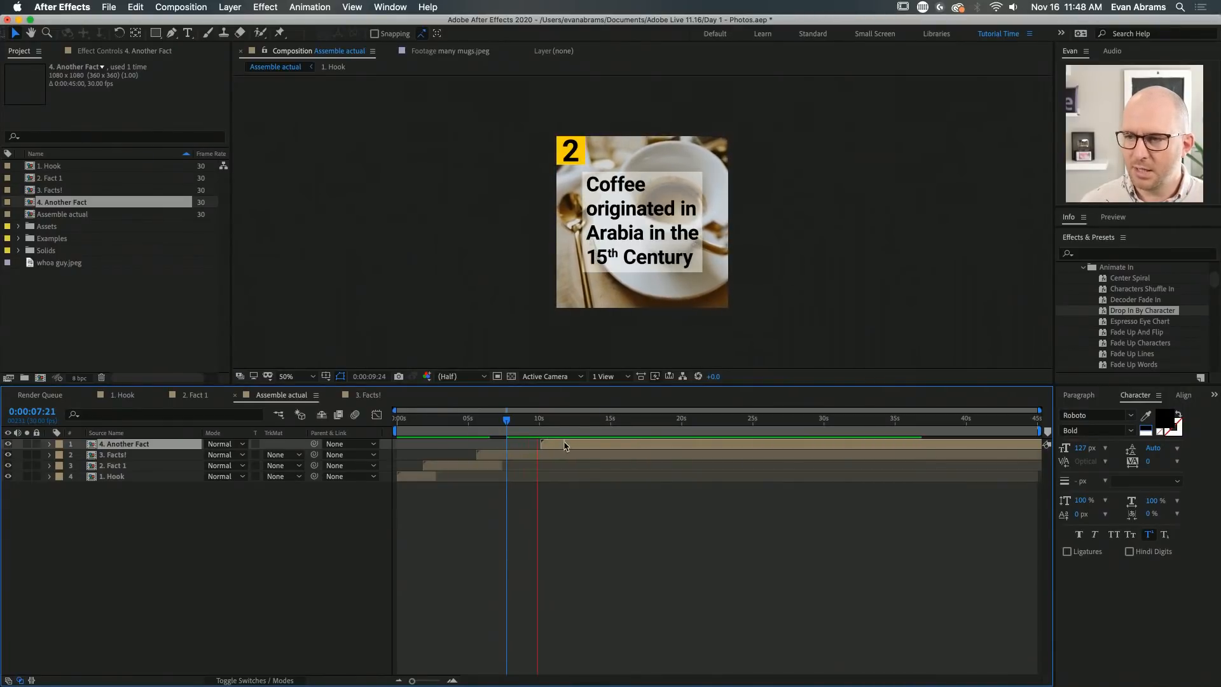
# Change the number text inside the 4. Another Fact composition to 3 and preview the animation
pyautogui.doubleClick(560, 447)
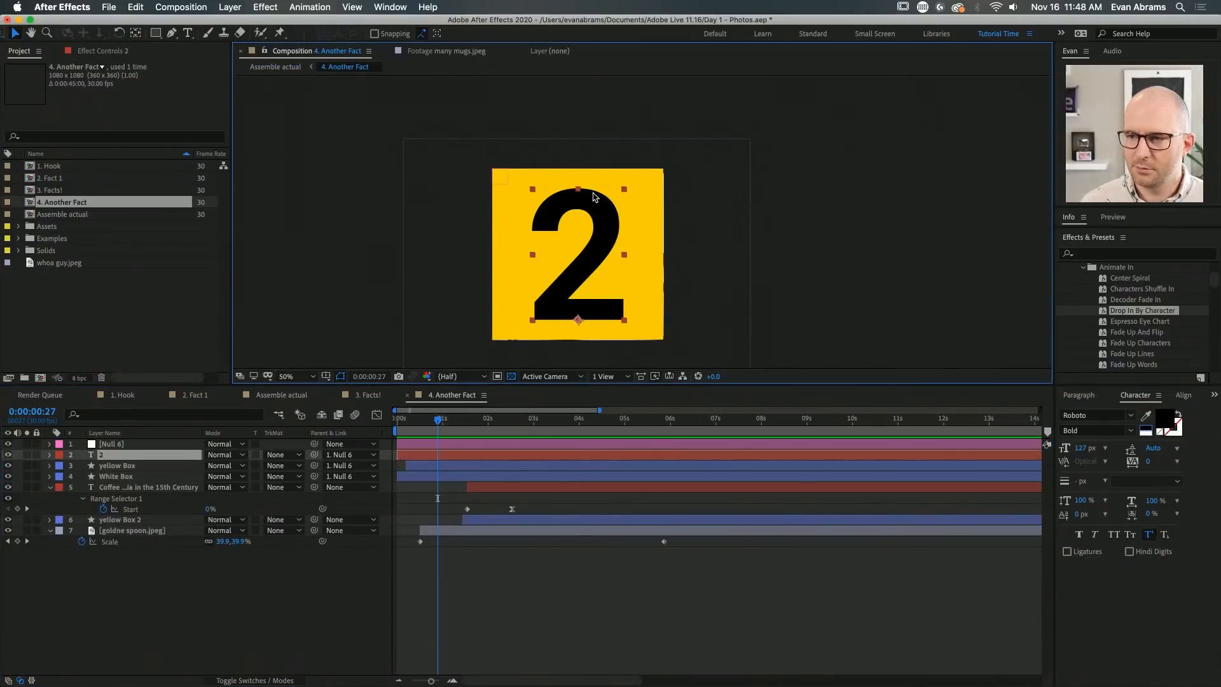
pyautogui.doubleClick(595, 201)
pyautogui.write('3')
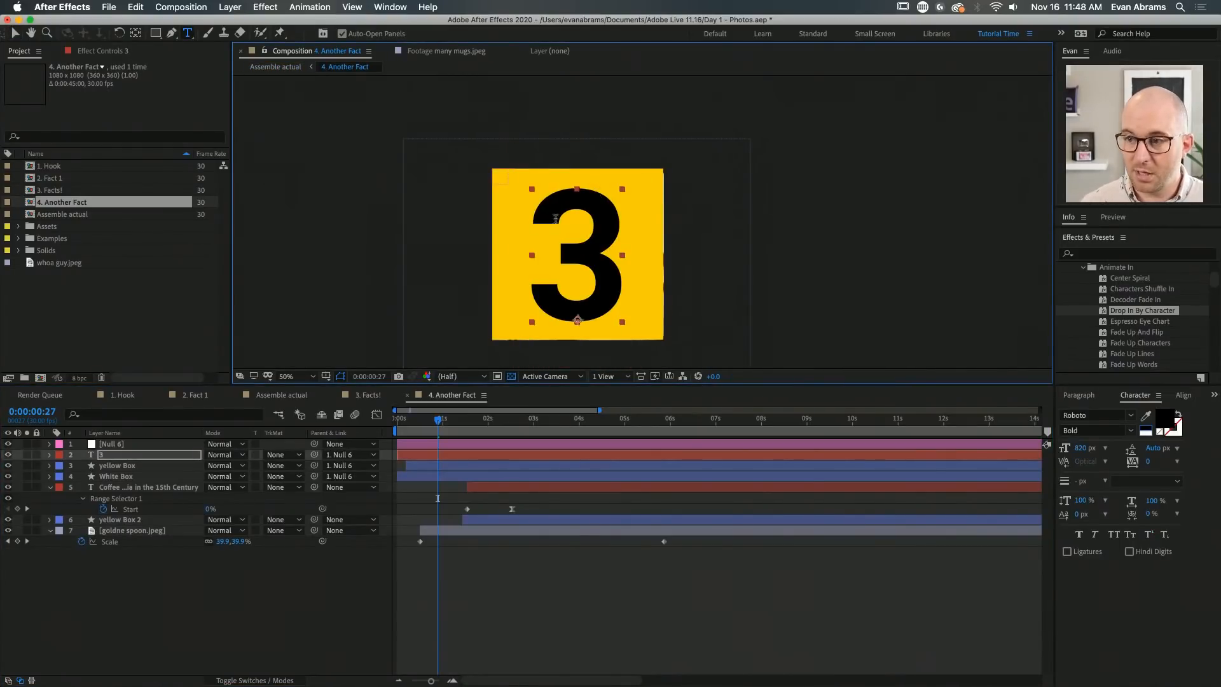
pyautogui.press('Escape')
pyautogui.press('space')
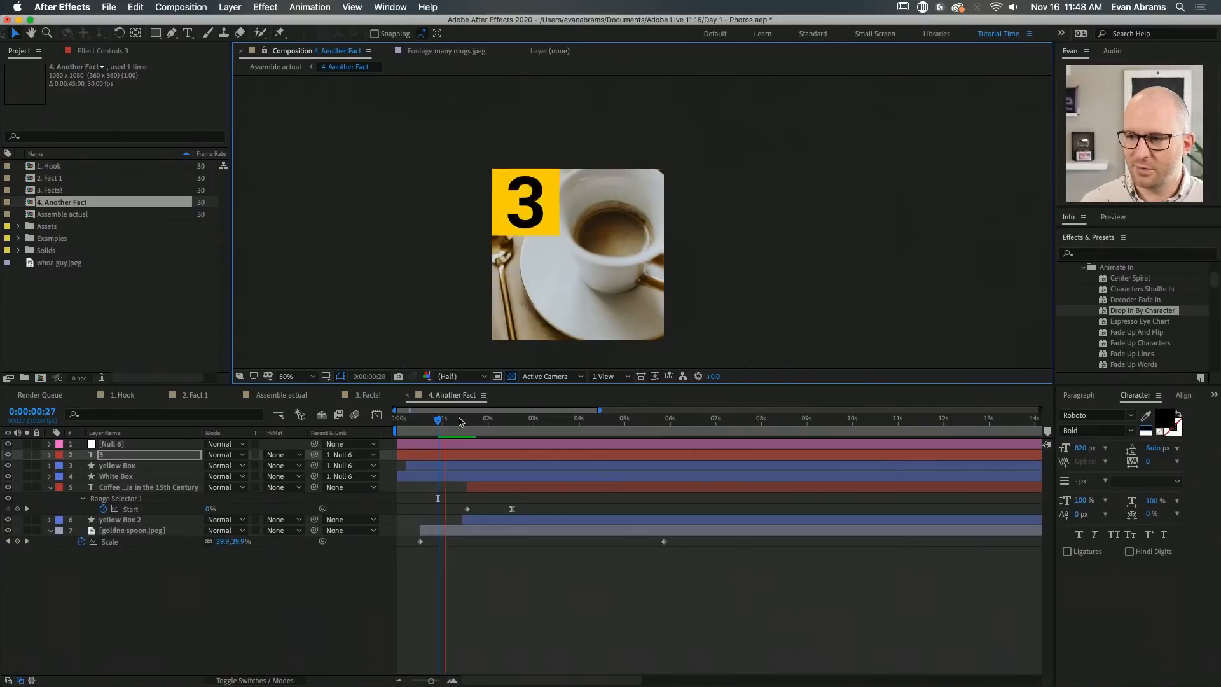
pyautogui.moveTo(532, 428); pyautogui.dragTo(579, 428)
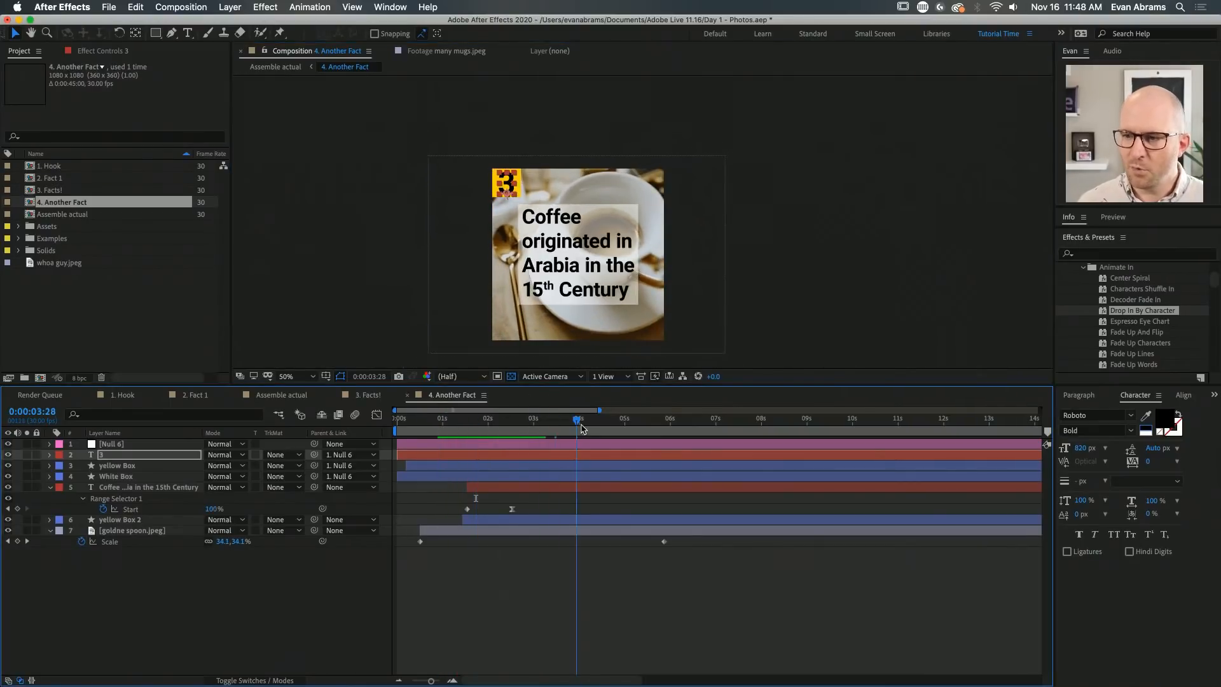
# Replace the source of the goldne spoon.jpeg background layer with espresso machine.jpeg from the Assets folder
pyautogui.click(579, 531)
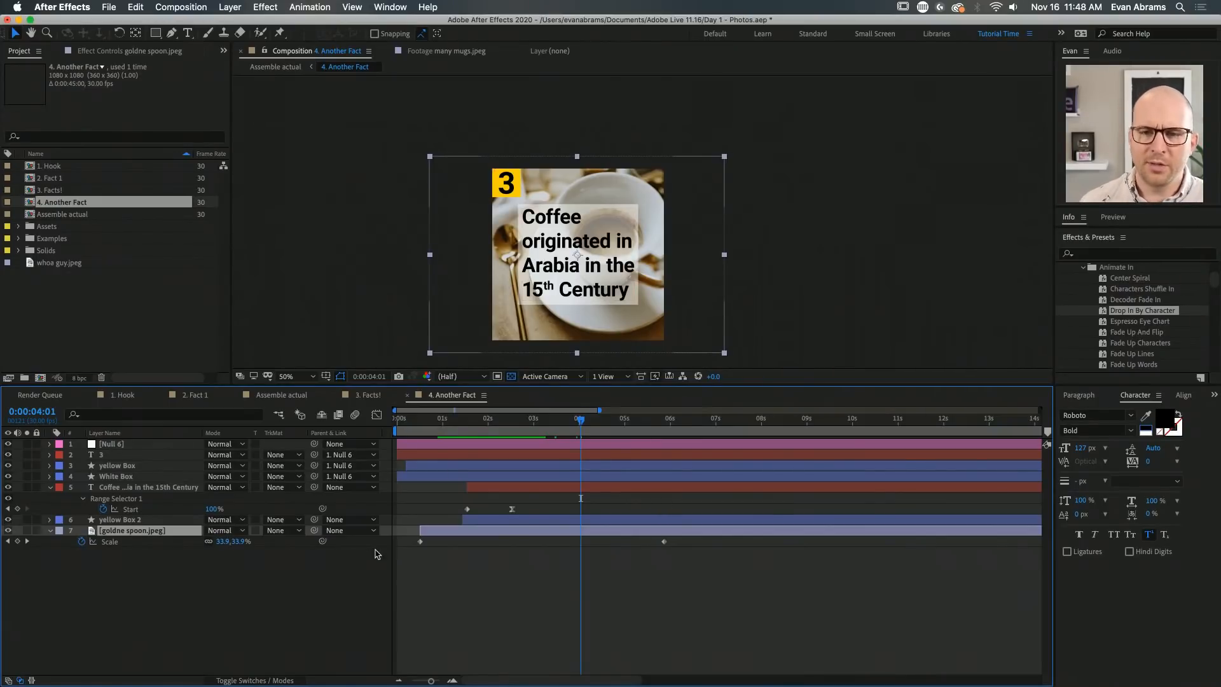
pyautogui.click(18, 226)
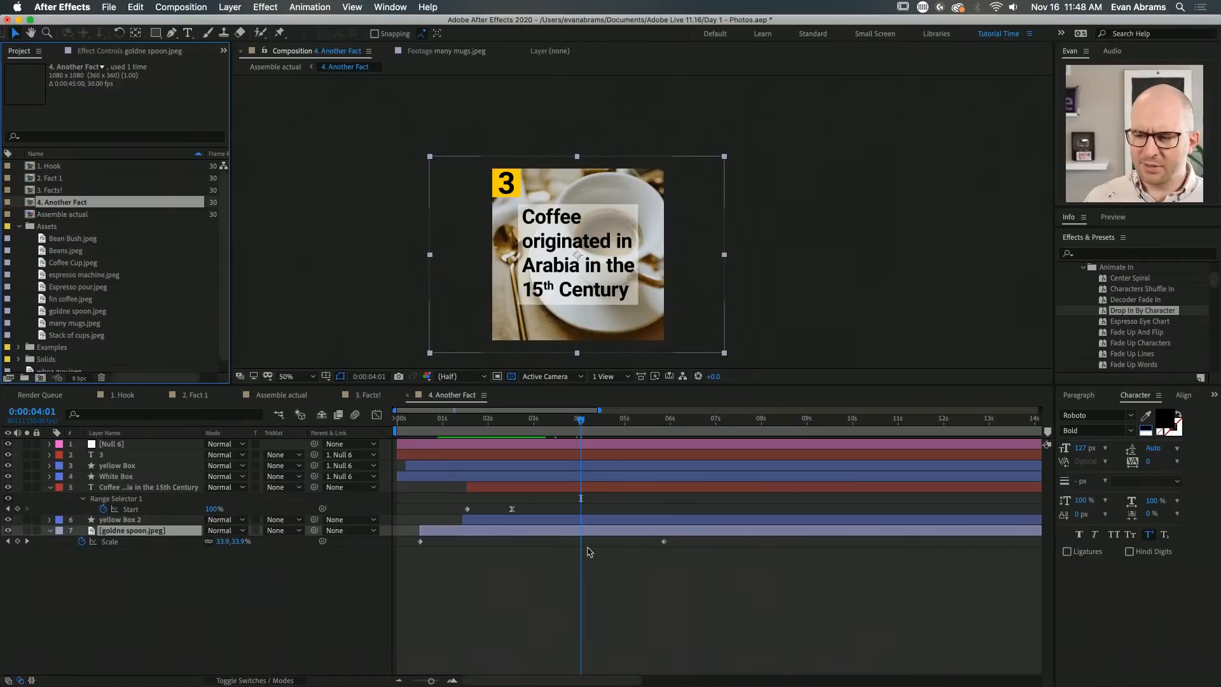
pyautogui.click(552, 532)
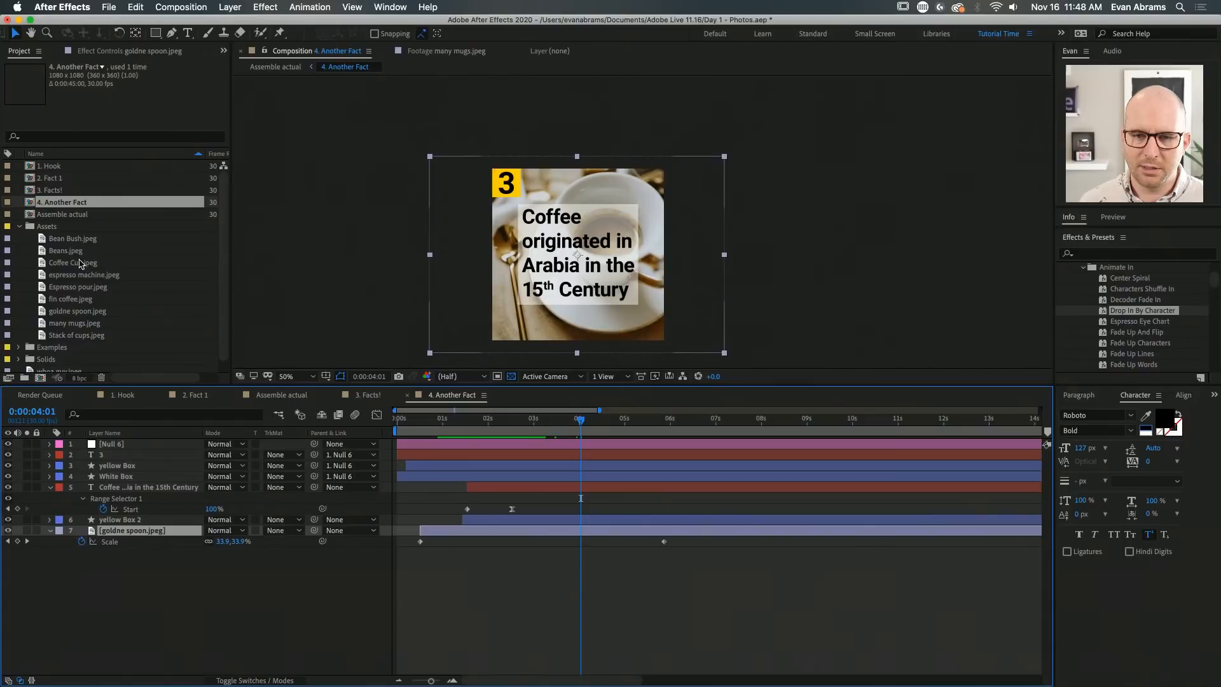
pyautogui.click(78, 279)
pyautogui.moveTo(75, 281); pyautogui.dragTo(480, 530)
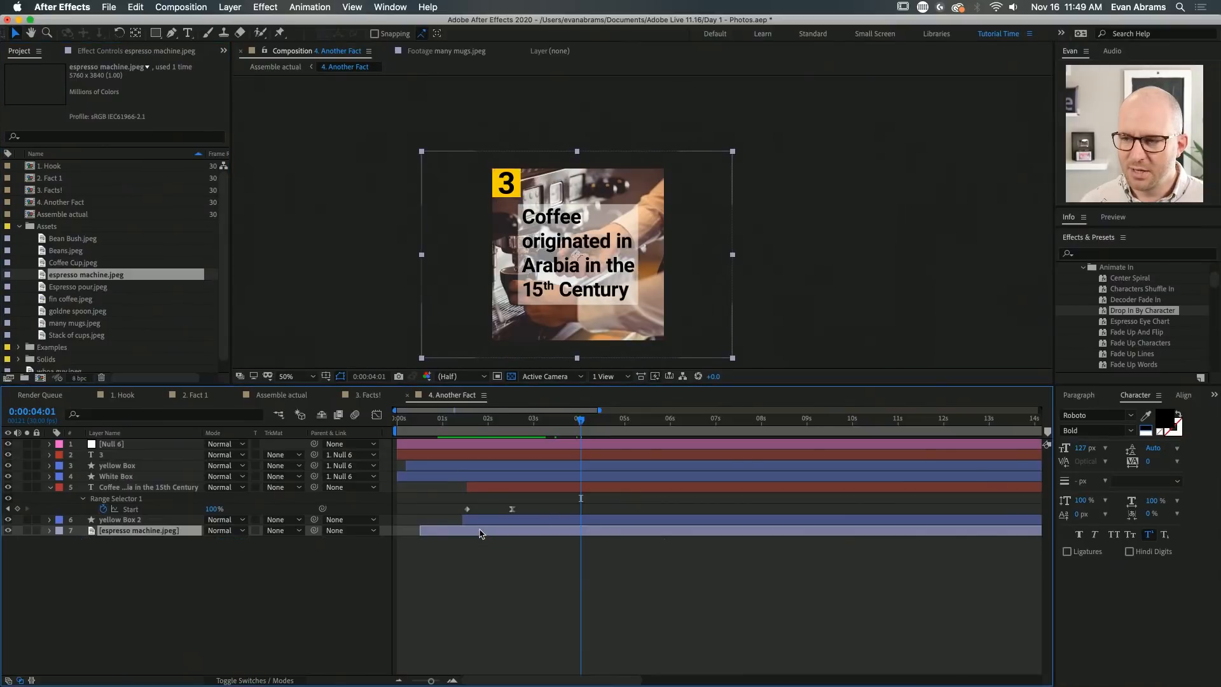
pyautogui.moveTo(103, 278); pyautogui.dragTo(157, 534)
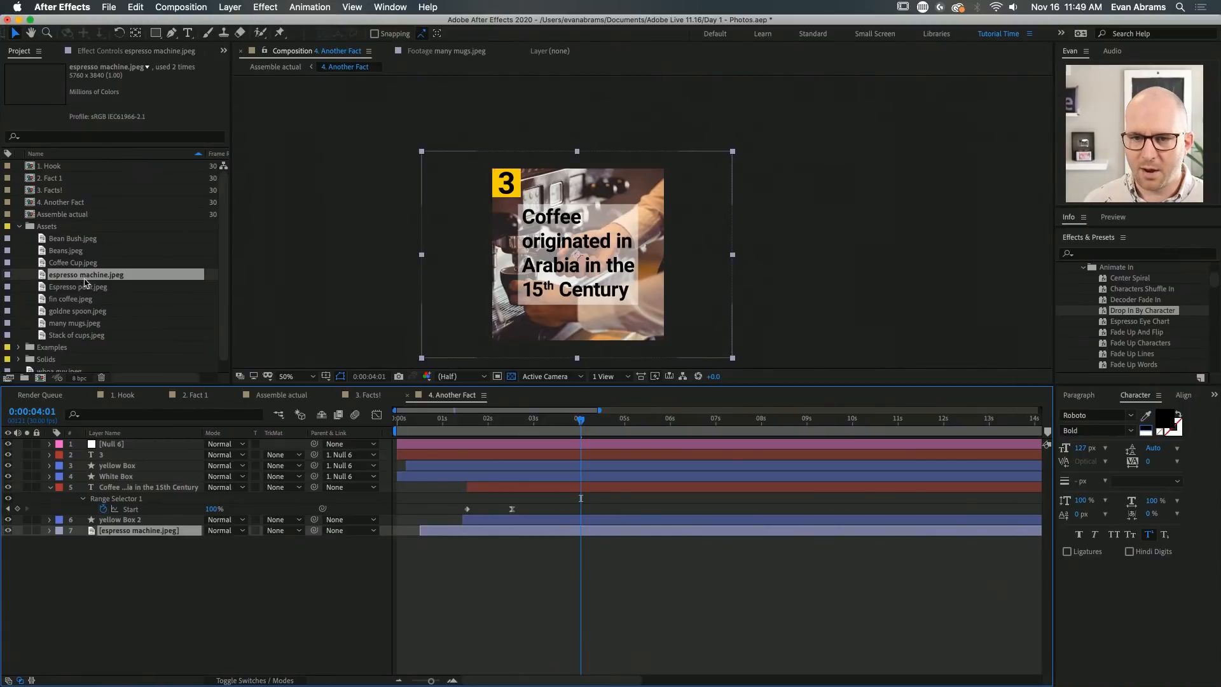
# Try Espresso pour.jpeg and goldne spoon.jpeg as the background layer's source, and restore espresso machine.jpeg
pyautogui.moveTo(87, 286); pyautogui.dragTo(126, 533)
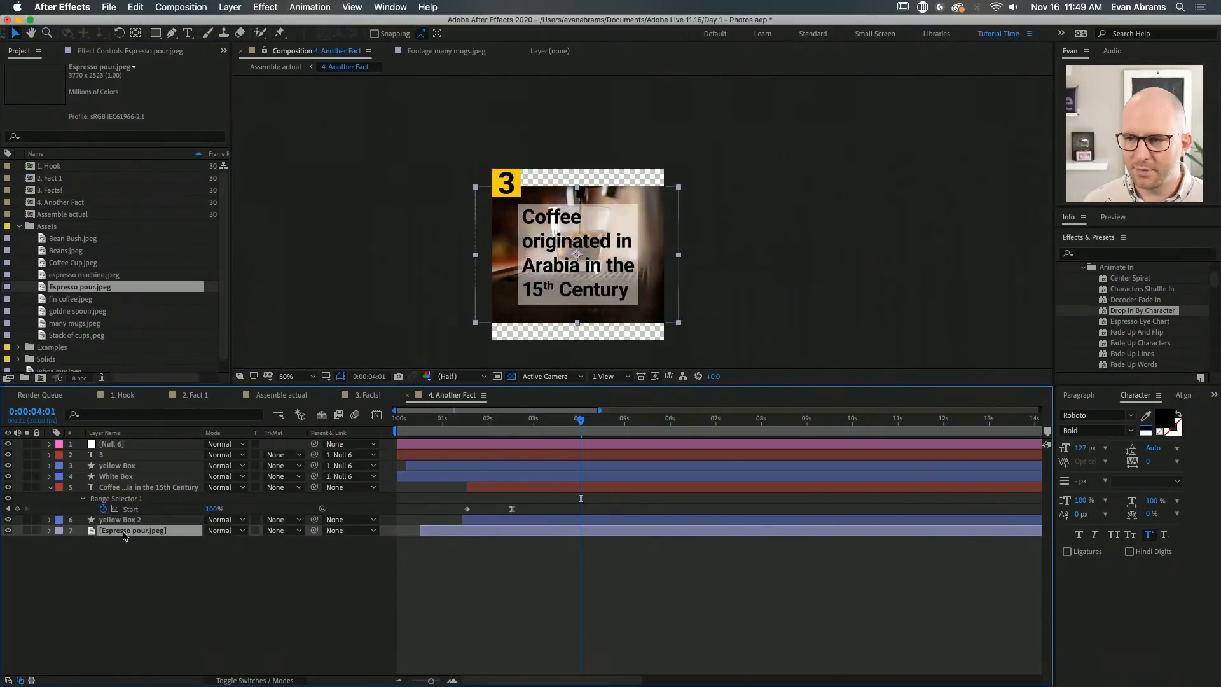
pyautogui.moveTo(93, 314); pyautogui.dragTo(111, 533)
pyautogui.moveTo(122, 279); pyautogui.dragTo(140, 534)
# Preview the 4. Another Fact animation with its espresso machine photo from 0:00:00:23
pyautogui.click(527, 591)
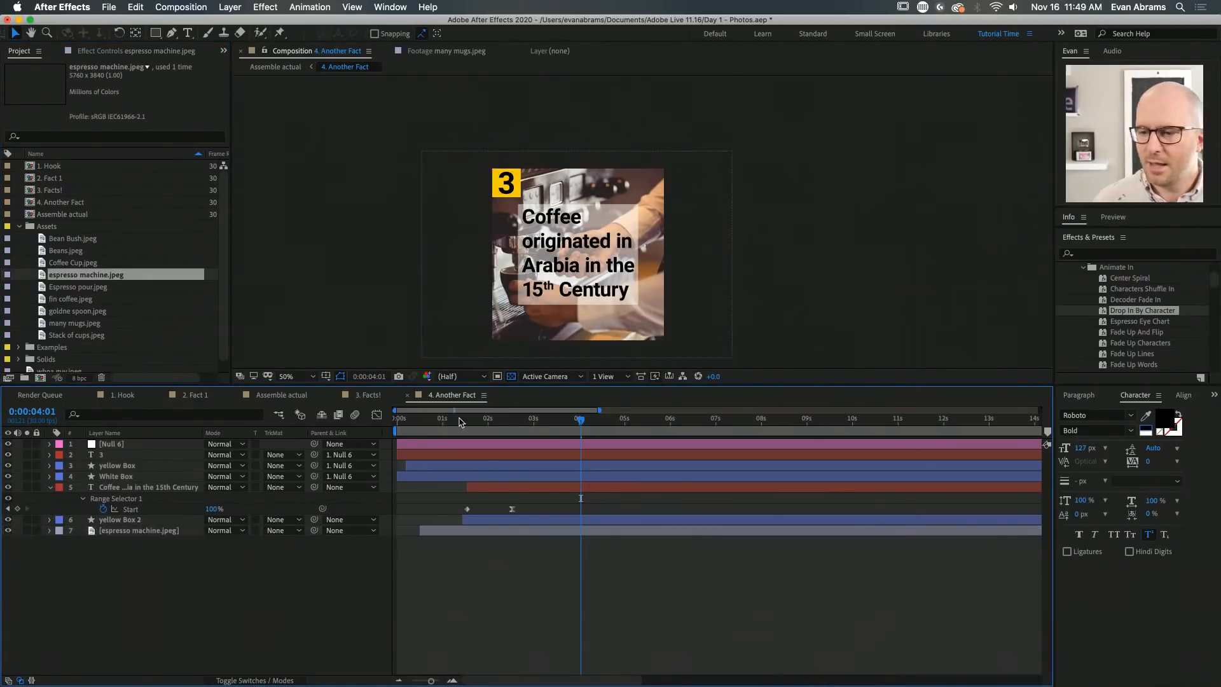
pyautogui.moveTo(459, 421); pyautogui.dragTo(432, 422)
pyautogui.press('space')
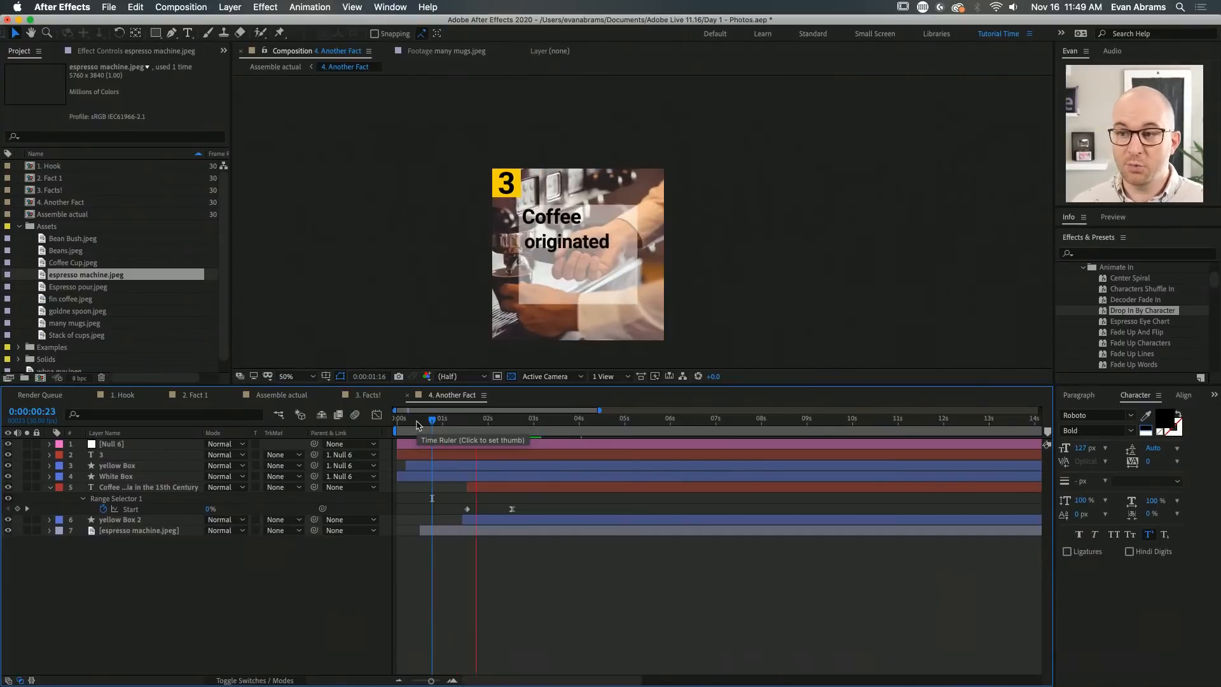
pyautogui.press('space')
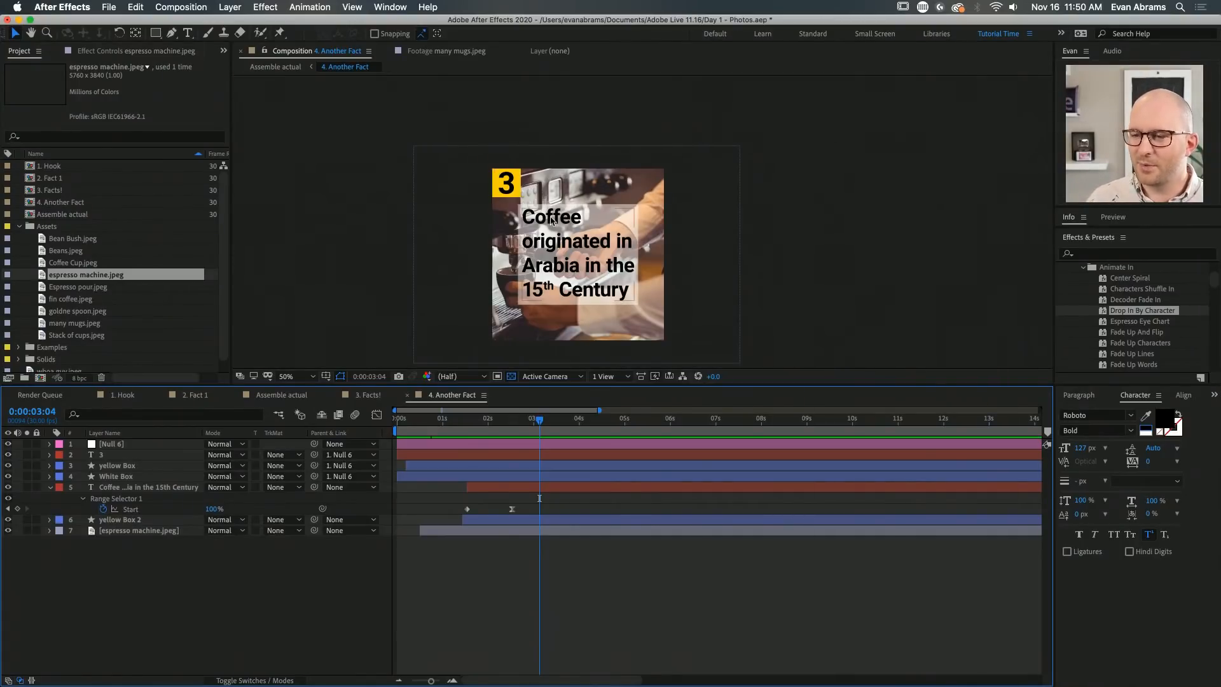
# Preview 4. Another Fact from 0:00:00:17 and replace its fact text with "Average Americans spend $1100 on coffee each year"
pyautogui.moveTo(465, 430); pyautogui.dragTo(423, 428)
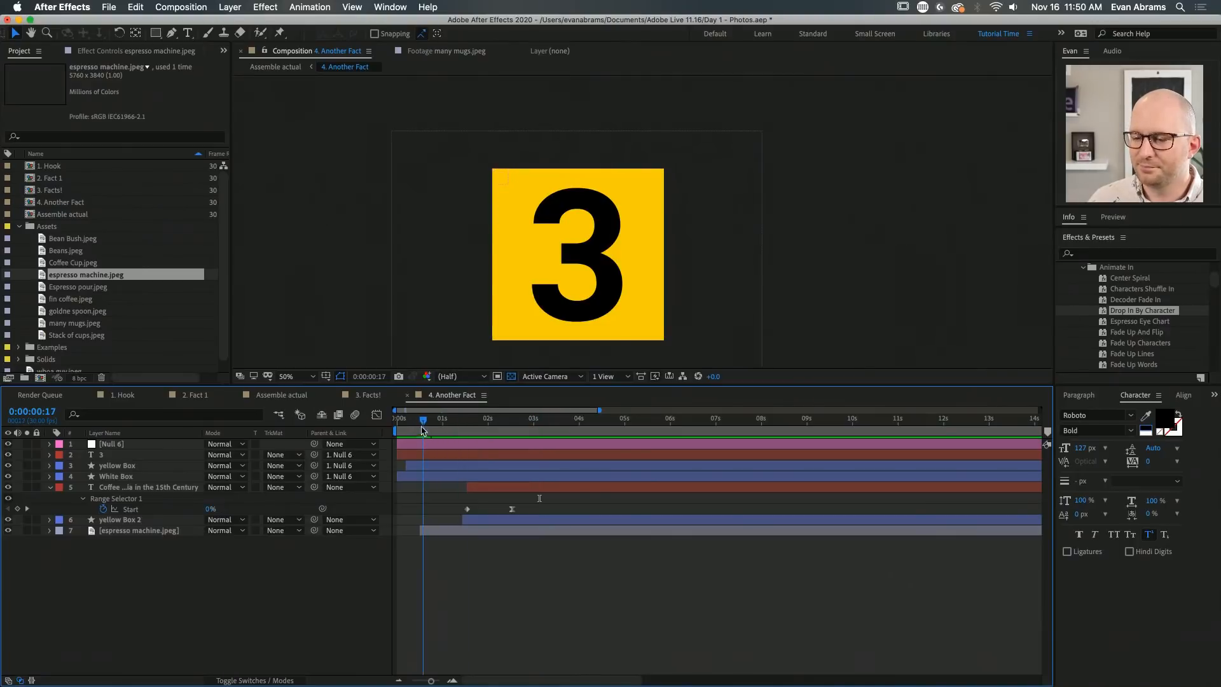
pyautogui.press('space')
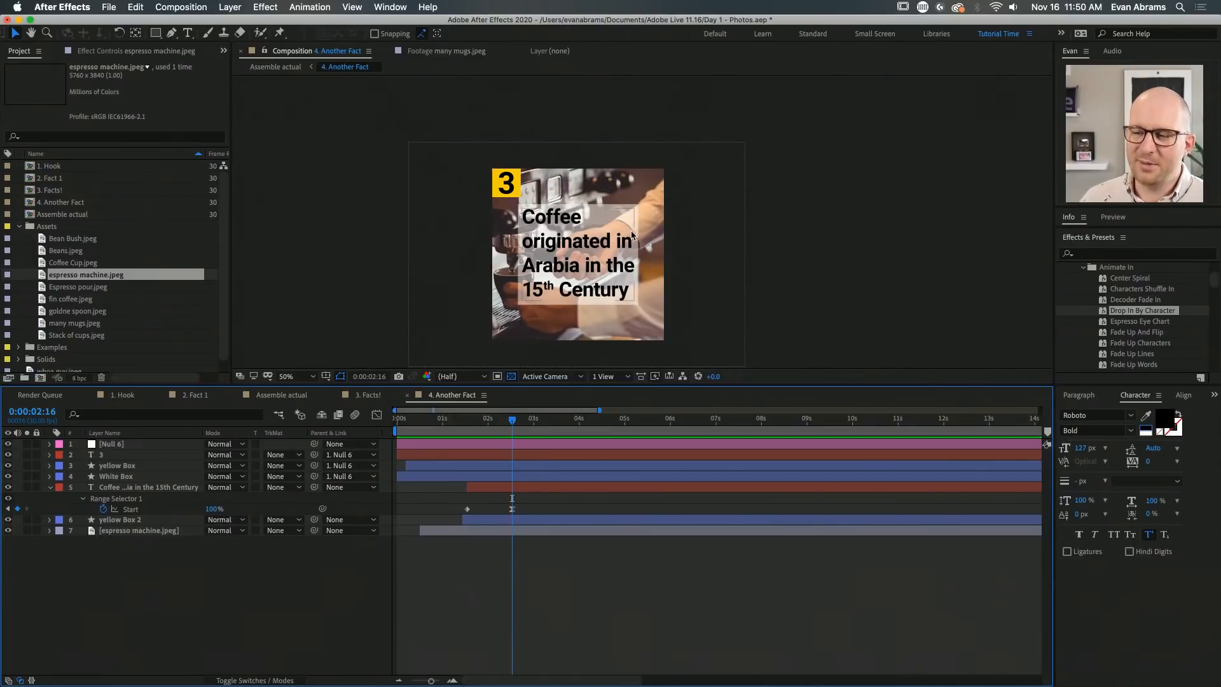
pyautogui.doubleClick(579, 270)
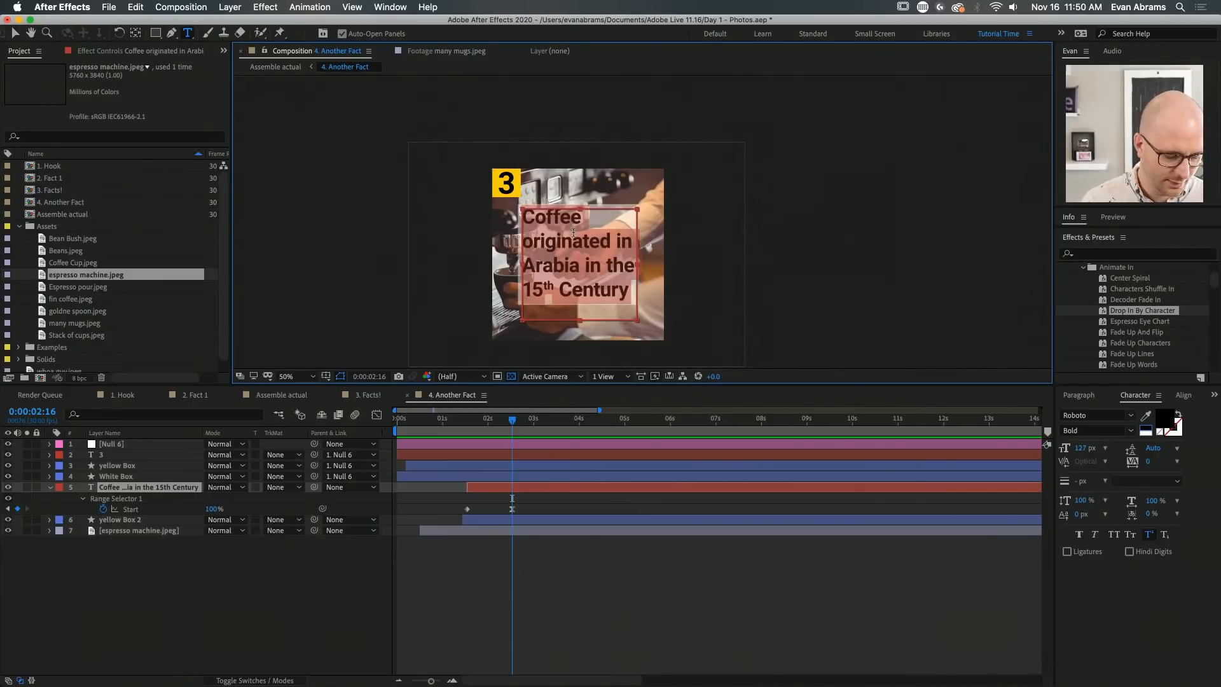
pyautogui.write('Am')
pyautogui.press('BackSpace')
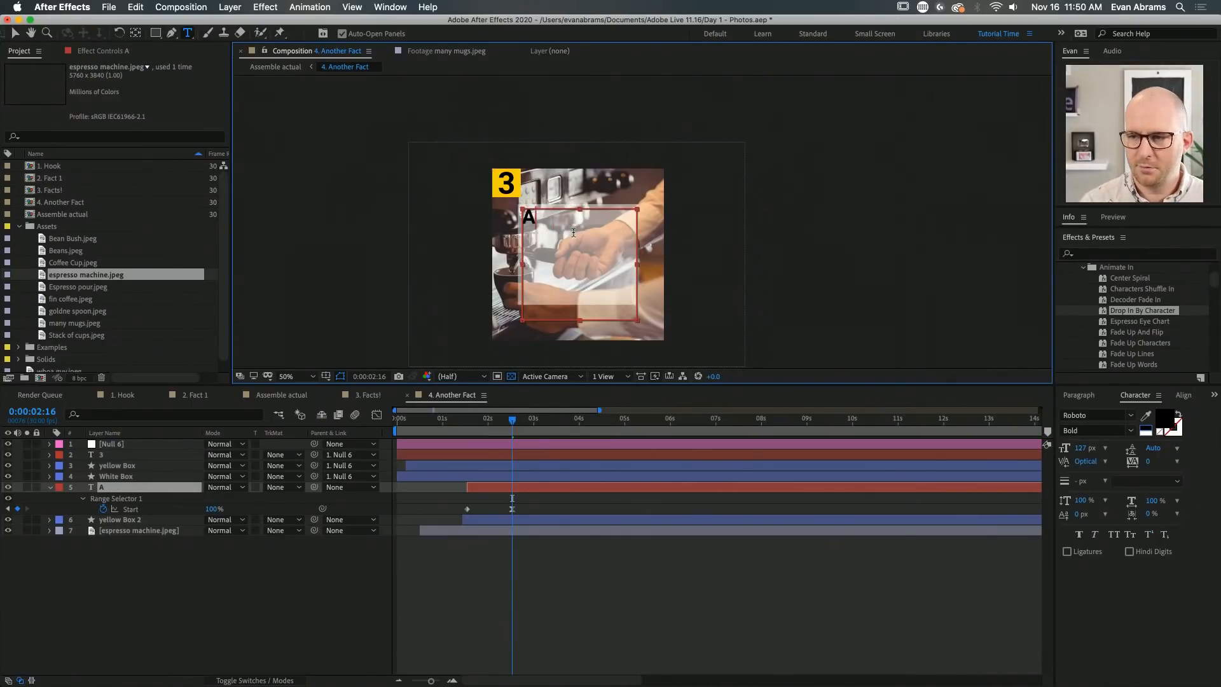
pyautogui.write('verage american')
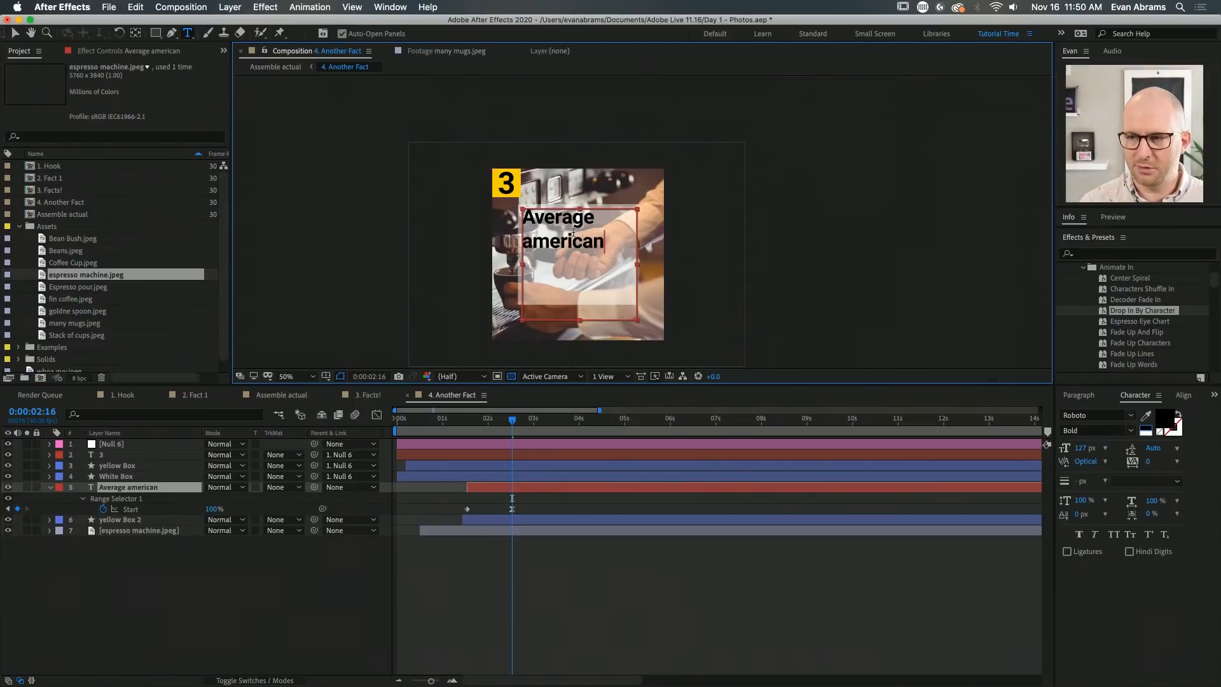
pyautogui.press('Up')
pyautogui.press('Right')
pyautogui.press('BackSpace')
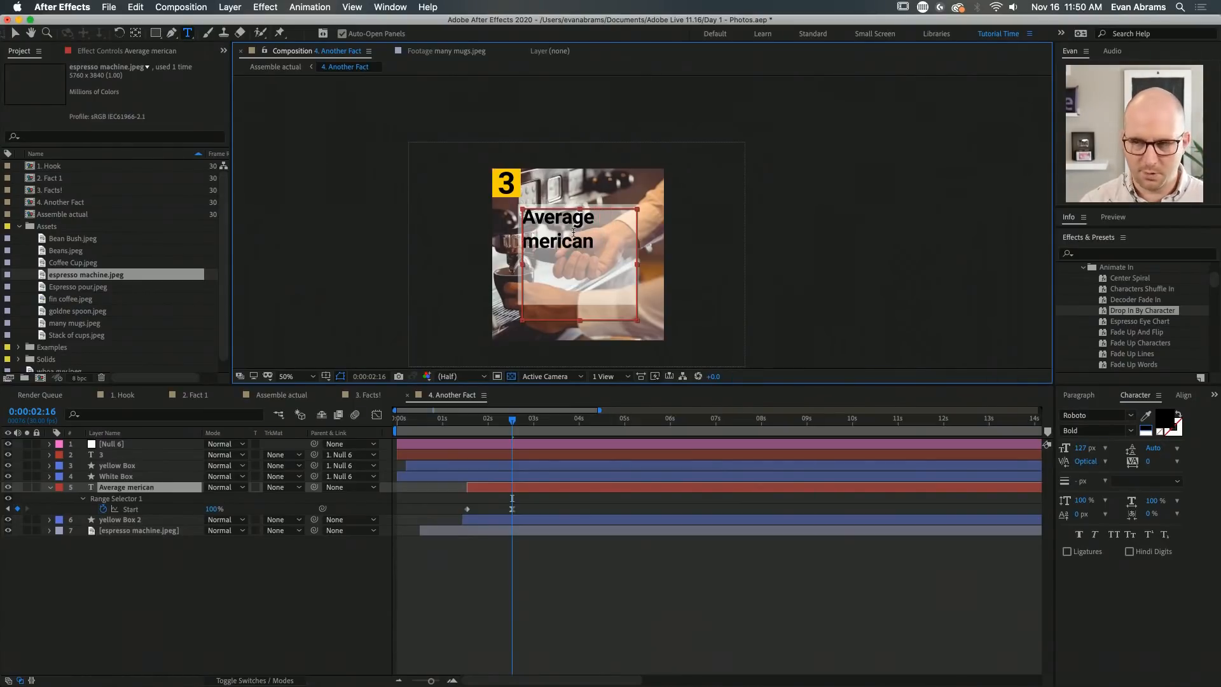
pyautogui.write('A')
pyautogui.press('Down')
pyautogui.write('s spend ')
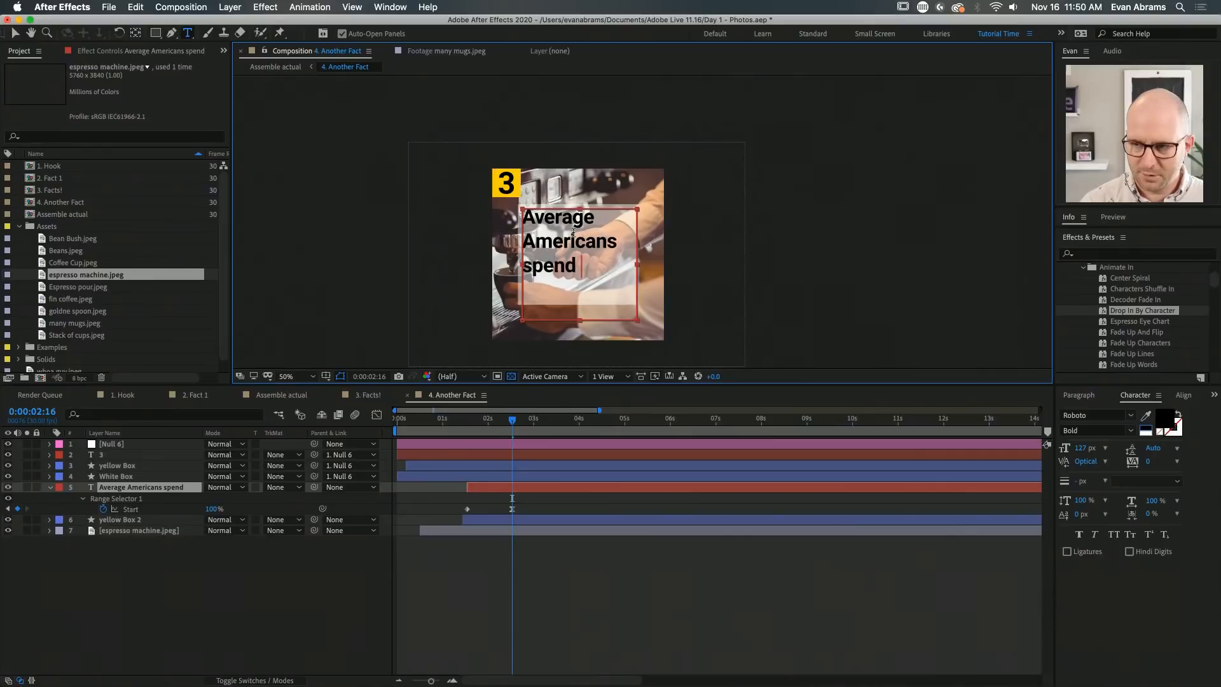
pyautogui.write('$')
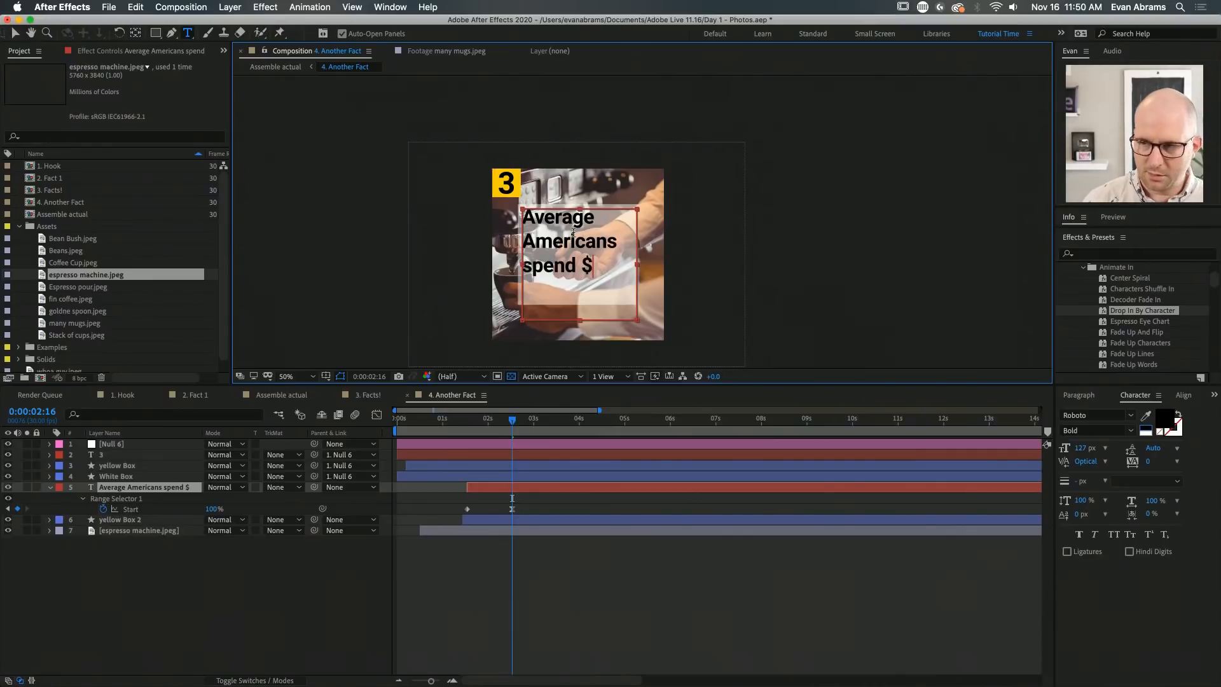
pyautogui.write('1100')
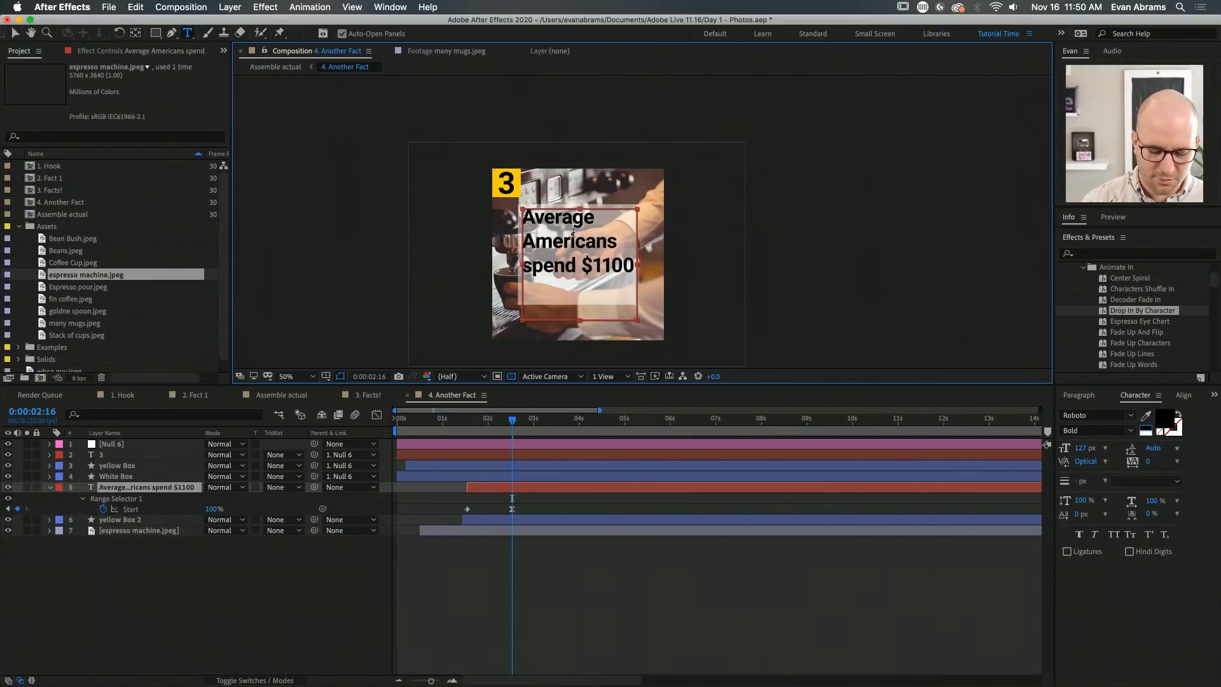
pyautogui.write(' on coff')
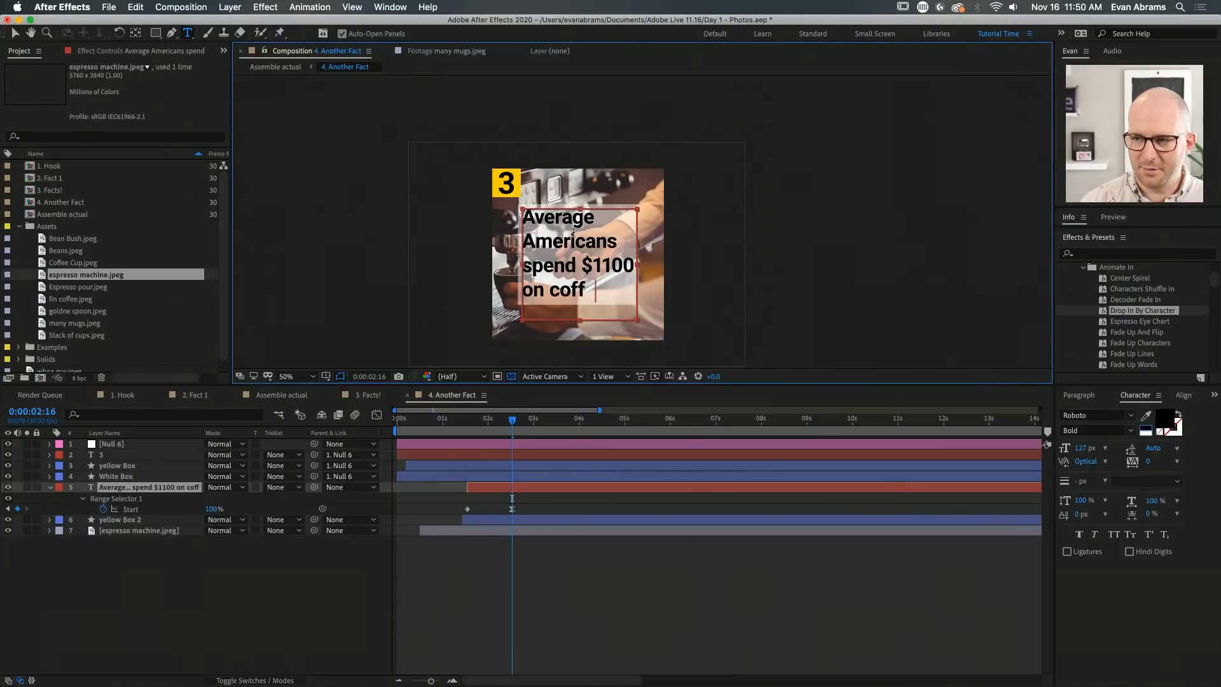
pyautogui.write('ee each year')
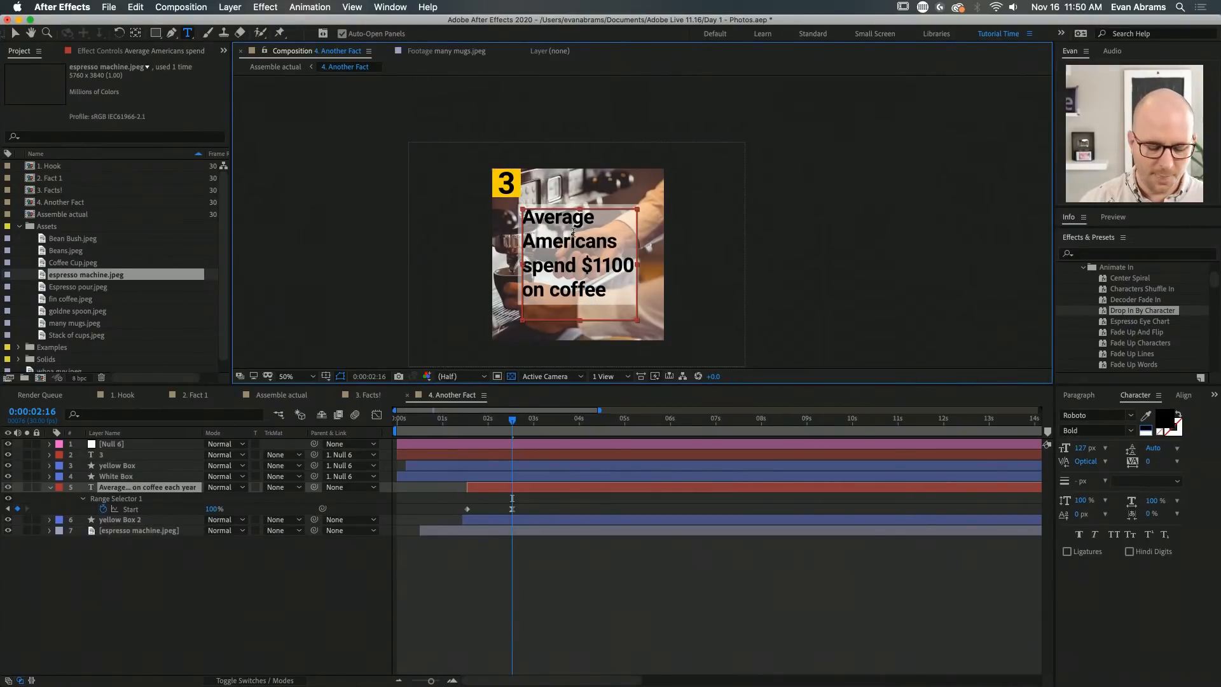
# Set the whole fact text to 102 px and shrink its text frame to fit evenly inside the translucent box
pyautogui.press('super+a')
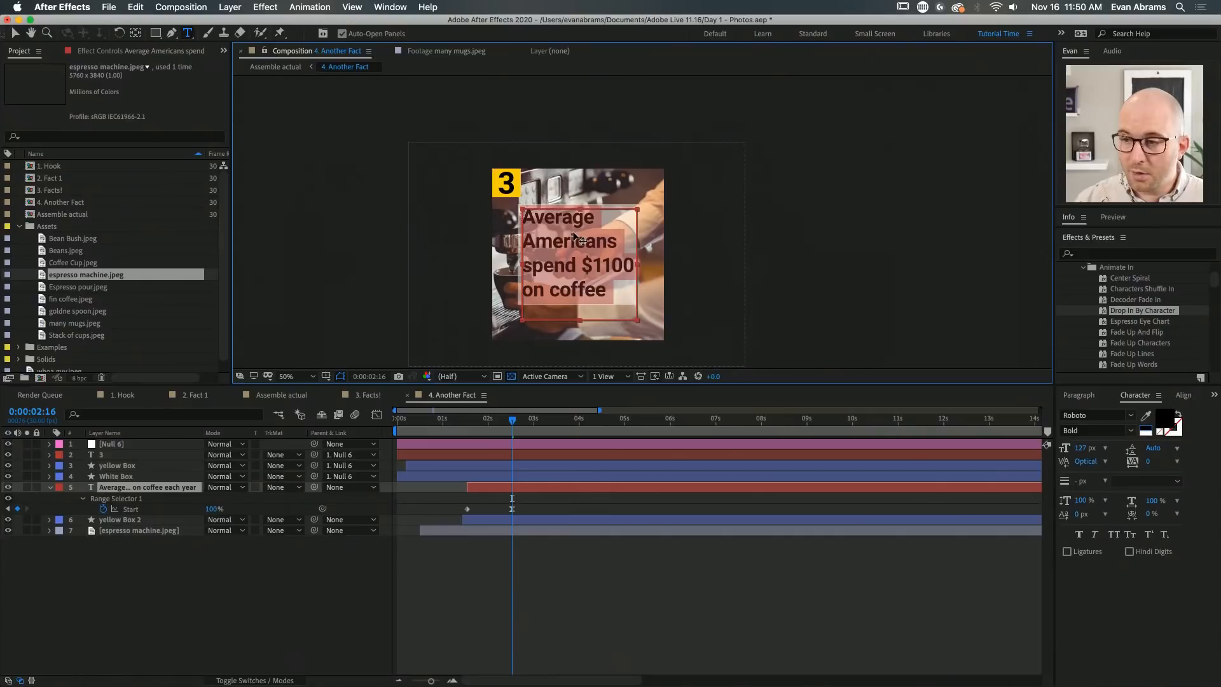
pyautogui.moveTo(1083, 447); pyautogui.dragTo(1064, 448)
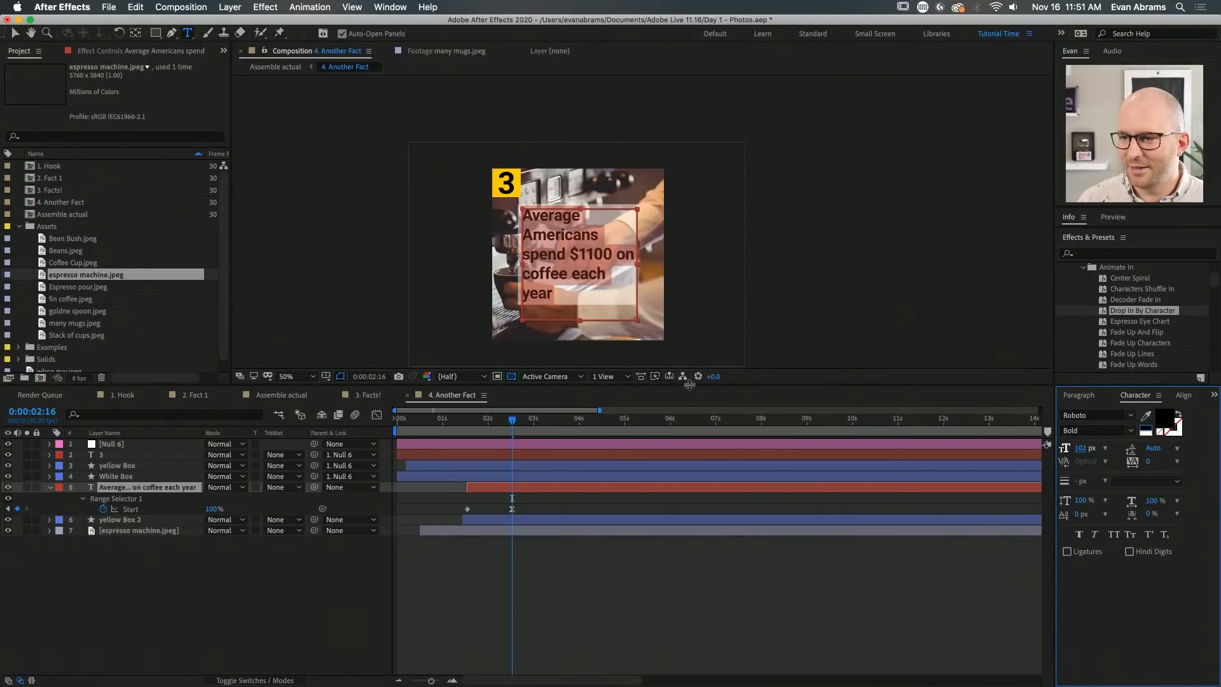
pyautogui.scroll(2, 603, 334)
pyautogui.moveTo(569, 327); pyautogui.dragTo(570, 288)
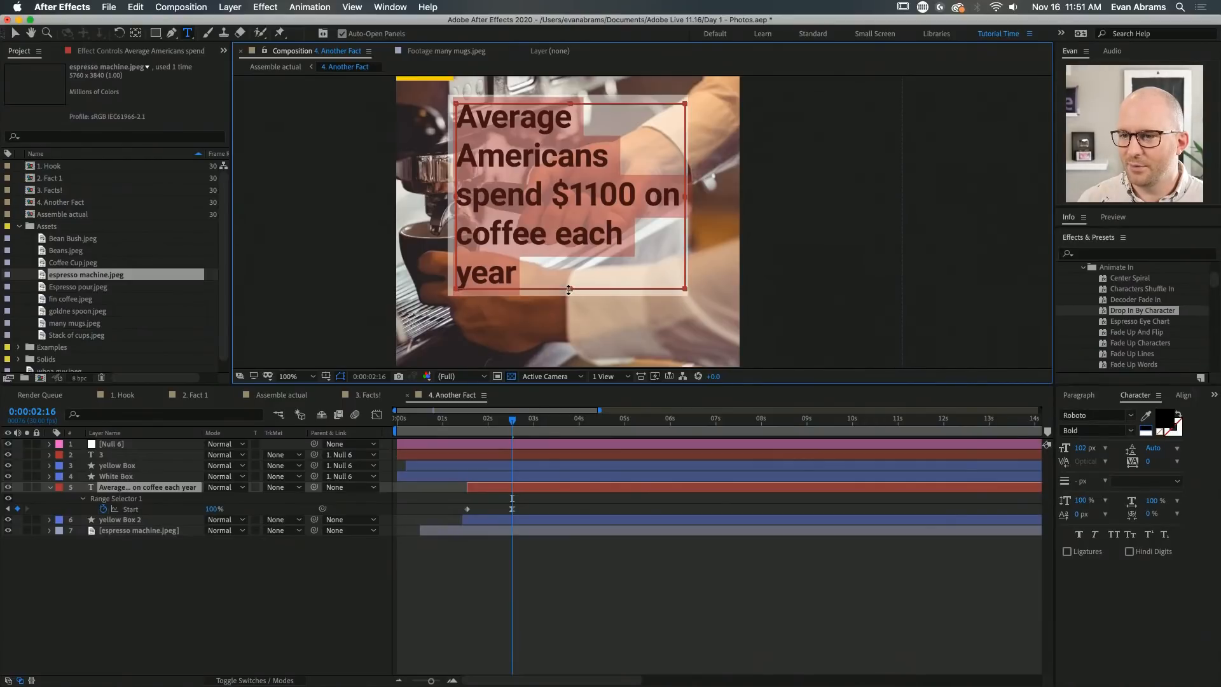
pyautogui.moveTo(682, 194); pyautogui.dragTo(684, 195)
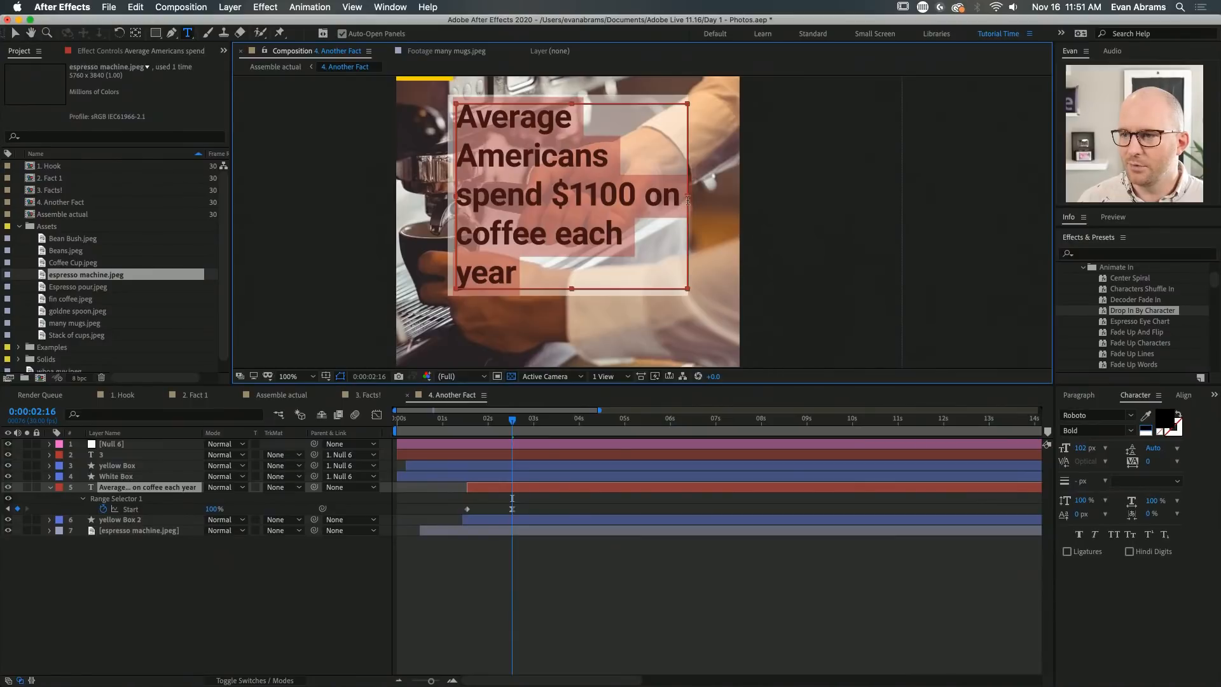
pyautogui.moveTo(687, 194); pyautogui.dragTo(678, 195)
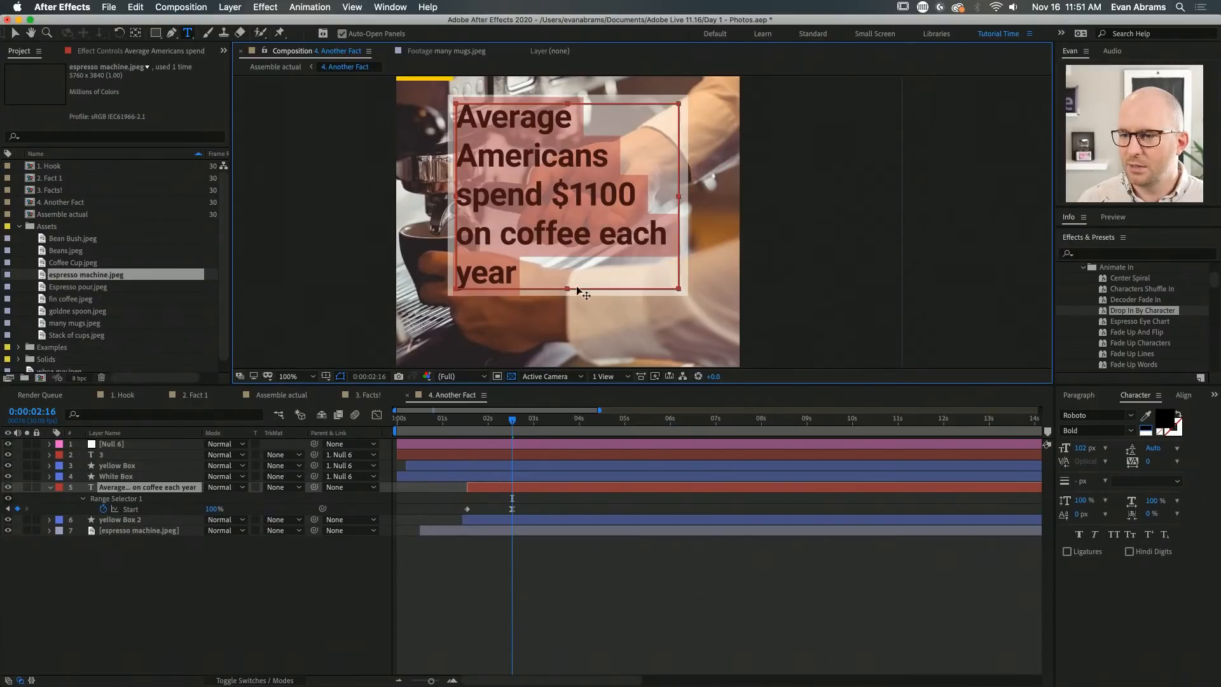
pyautogui.moveTo(566, 288); pyautogui.dragTo(566, 285)
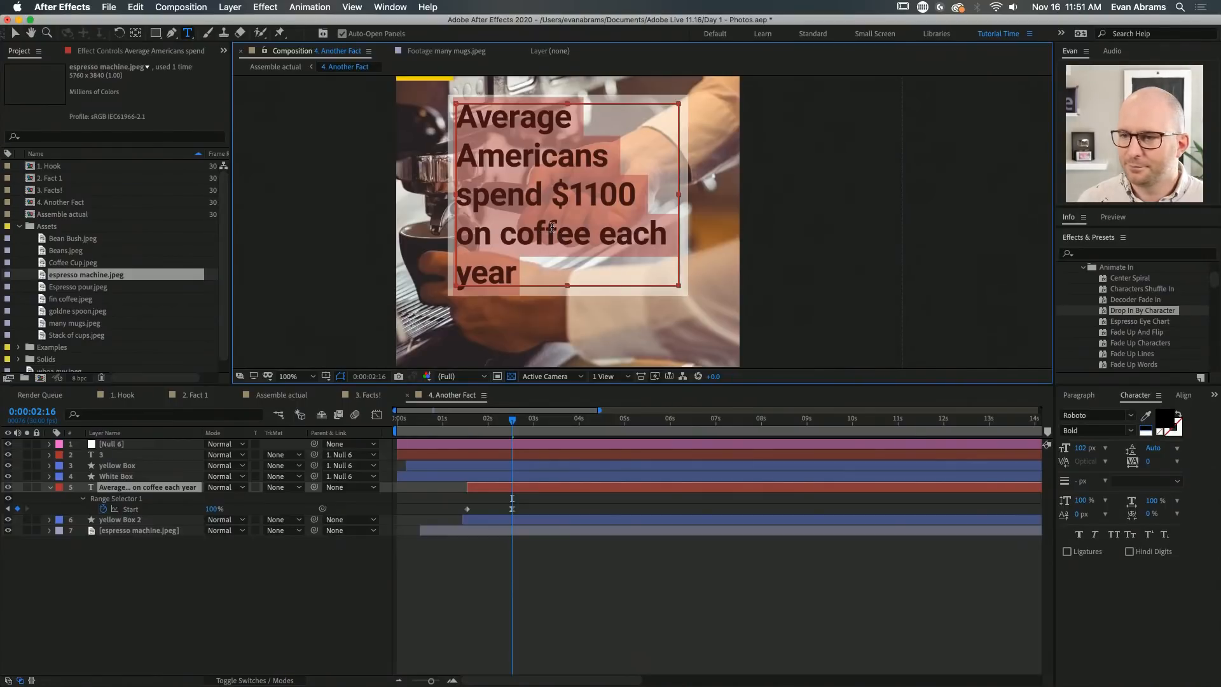
pyautogui.press('Escape')
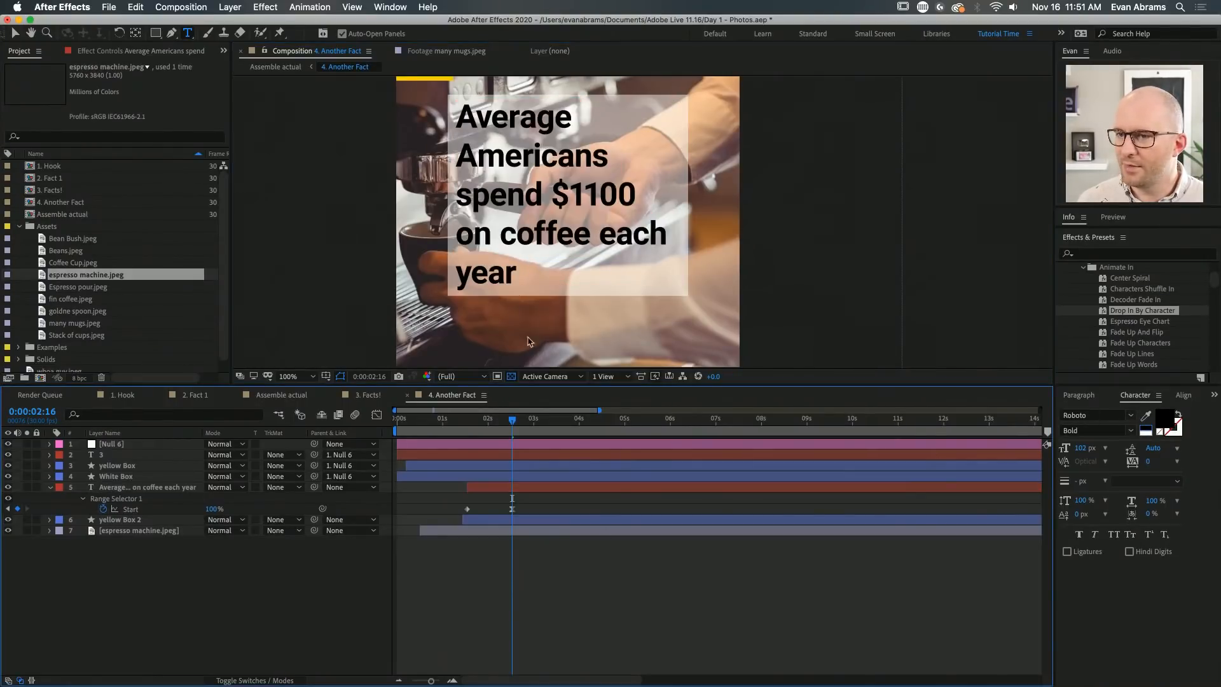
pyautogui.scroll(-2, 540, 286)
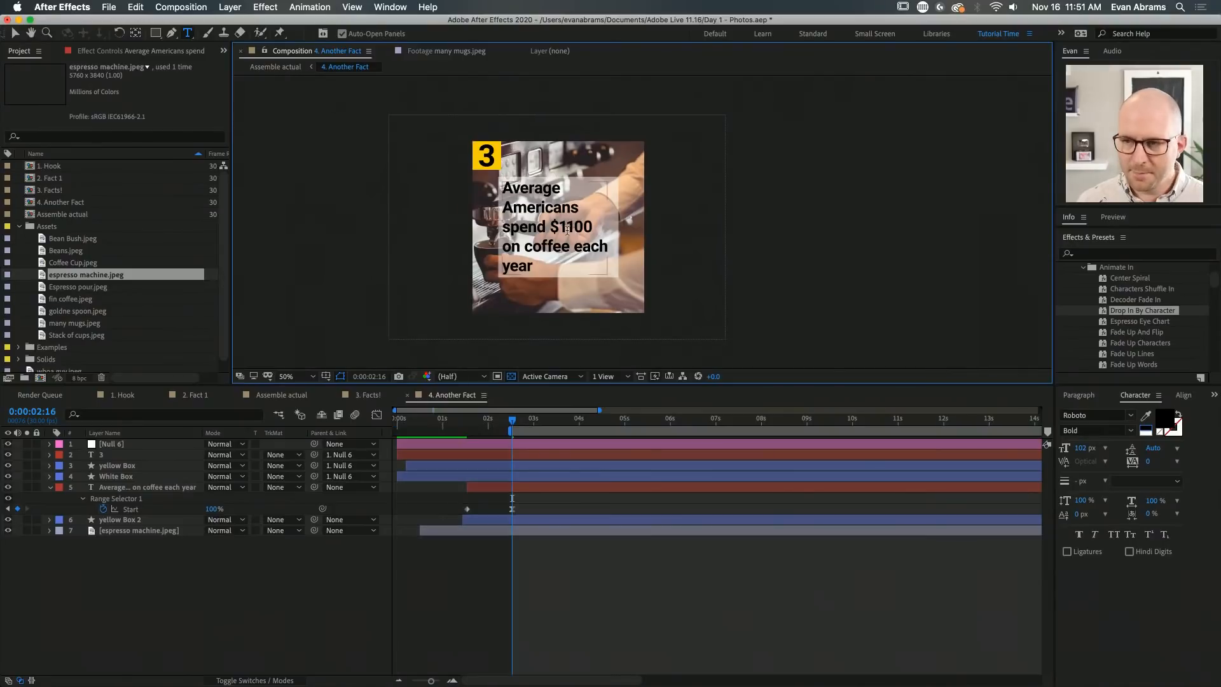
pyautogui.press('v')
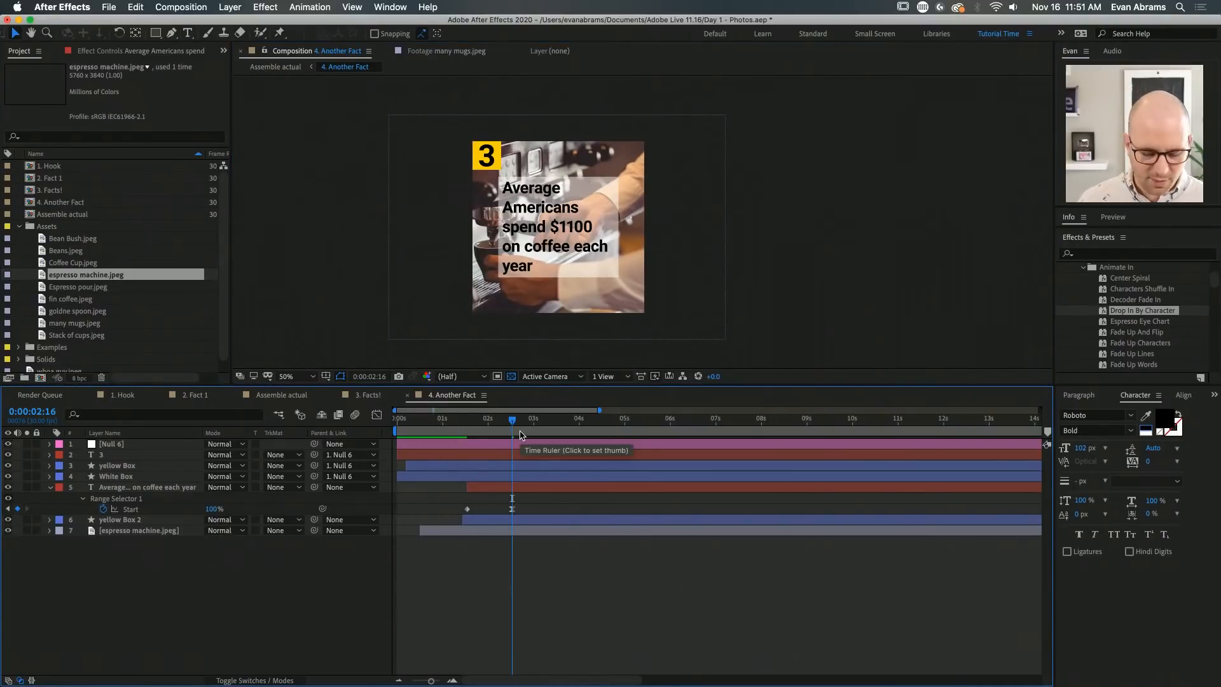
# Insert an asterisk directly after $1100 in the fact text
pyautogui.doubleClick(547, 254)
pyautogui.scroll(2, 546, 257)
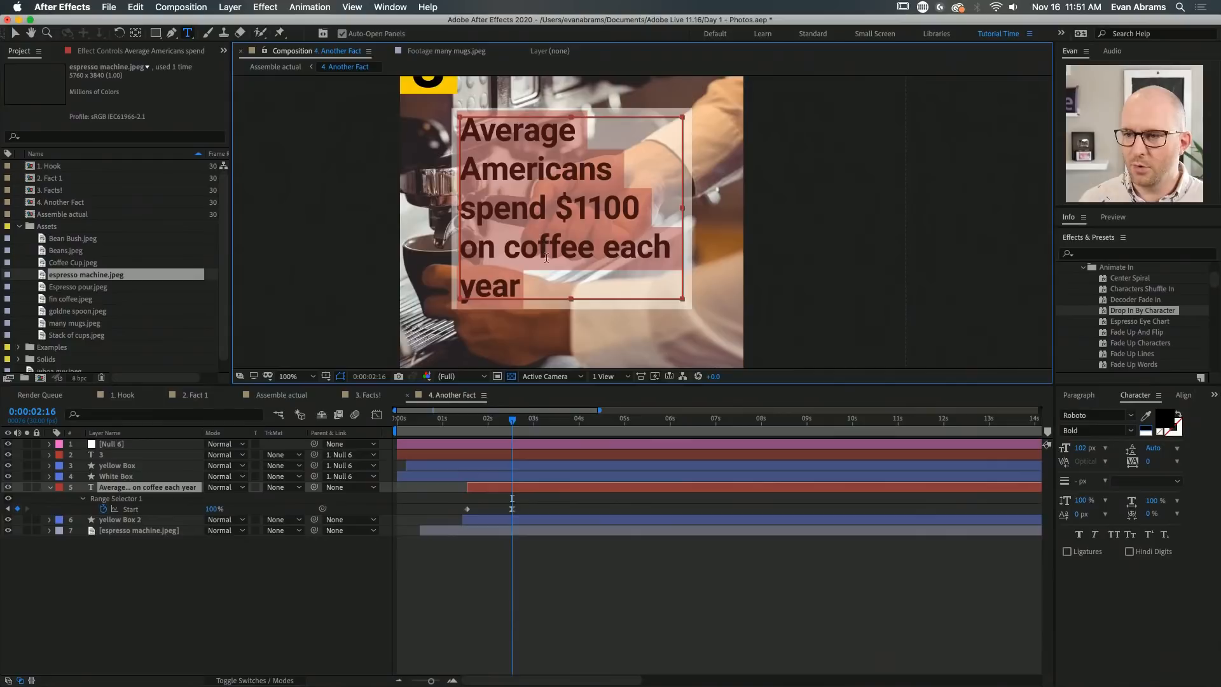
pyautogui.click(536, 287)
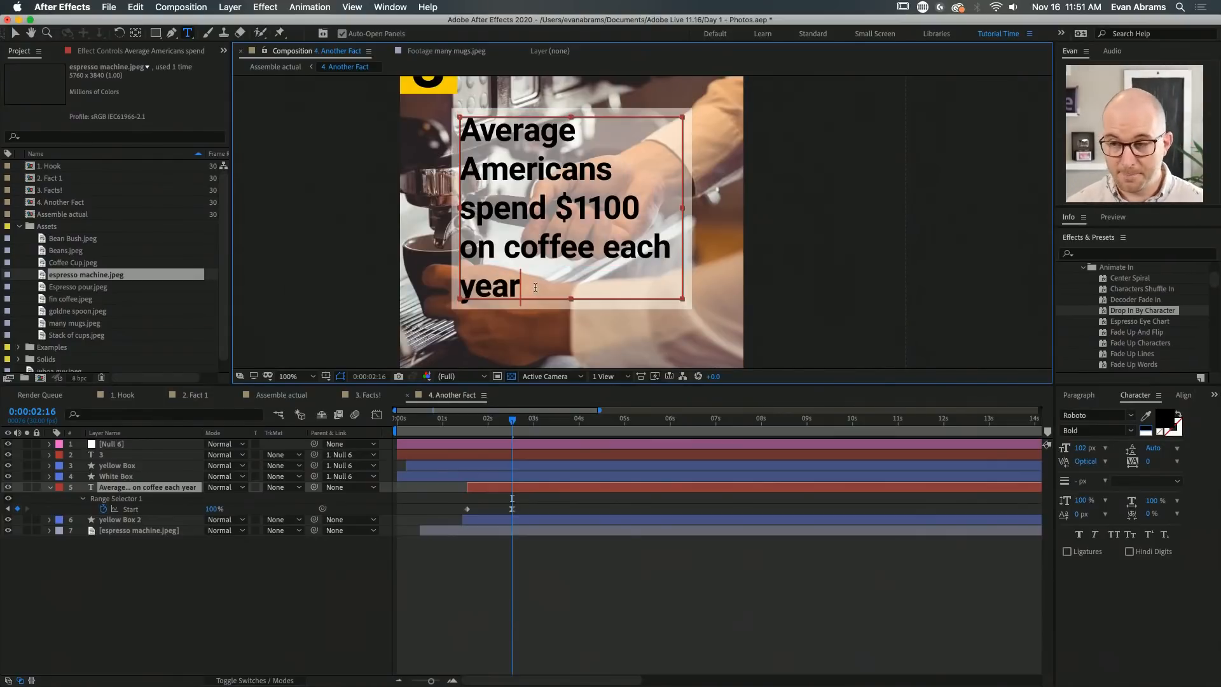
pyautogui.click(638, 206)
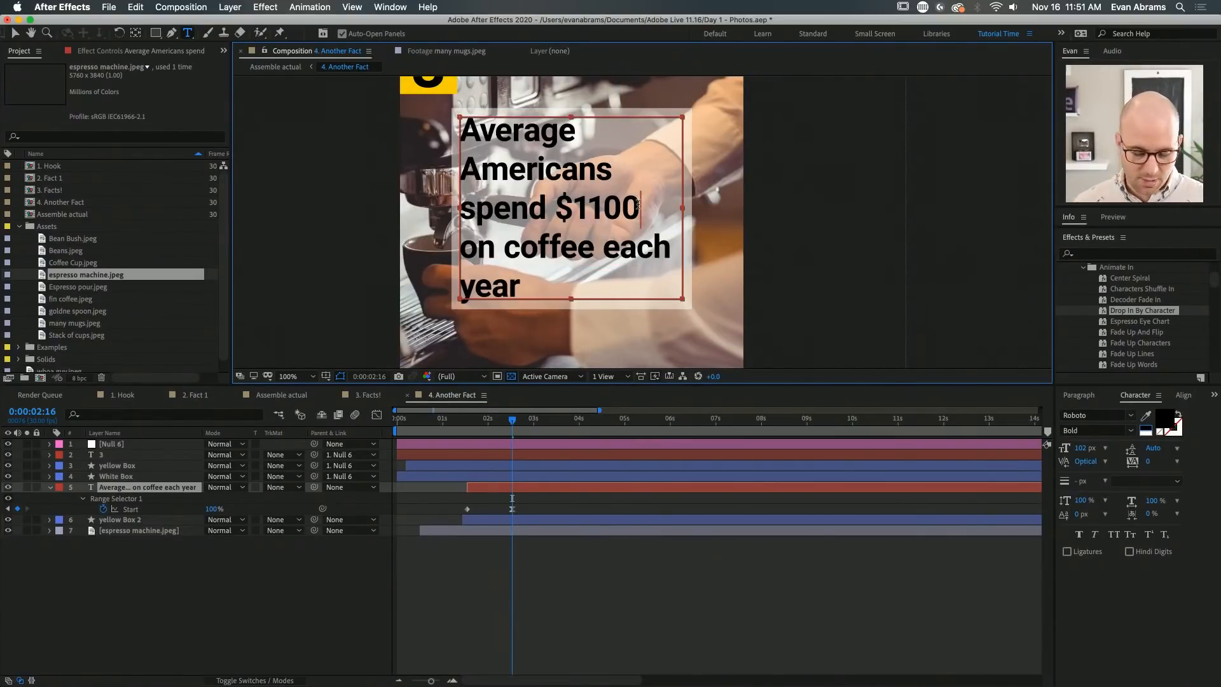
pyautogui.write('*')
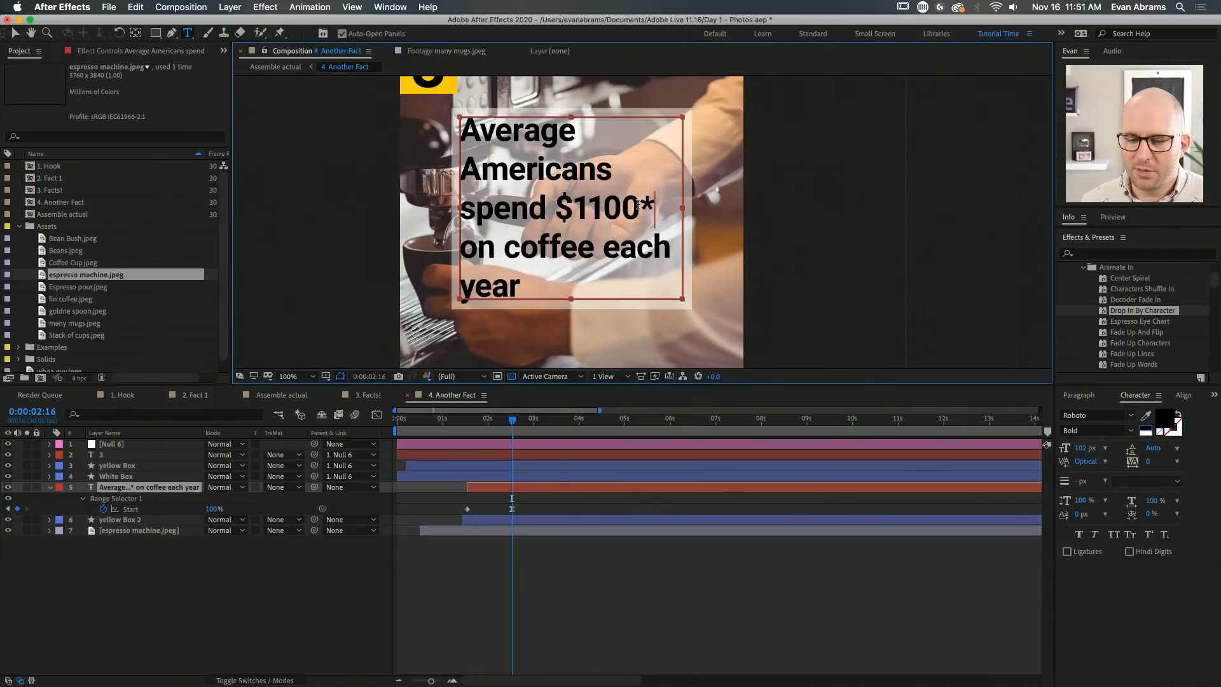
# Reduce the font size of the entire fact text to 89 px
pyautogui.click(526, 283)
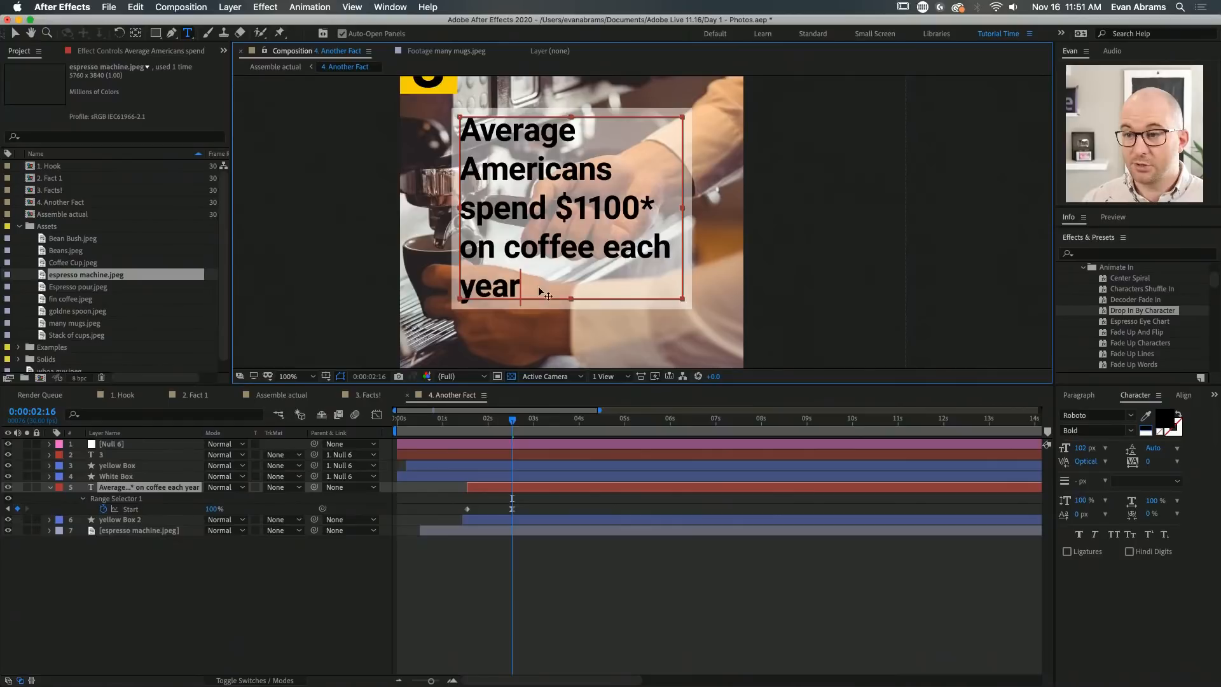
pyautogui.press('super+a')
pyautogui.click(1085, 448)
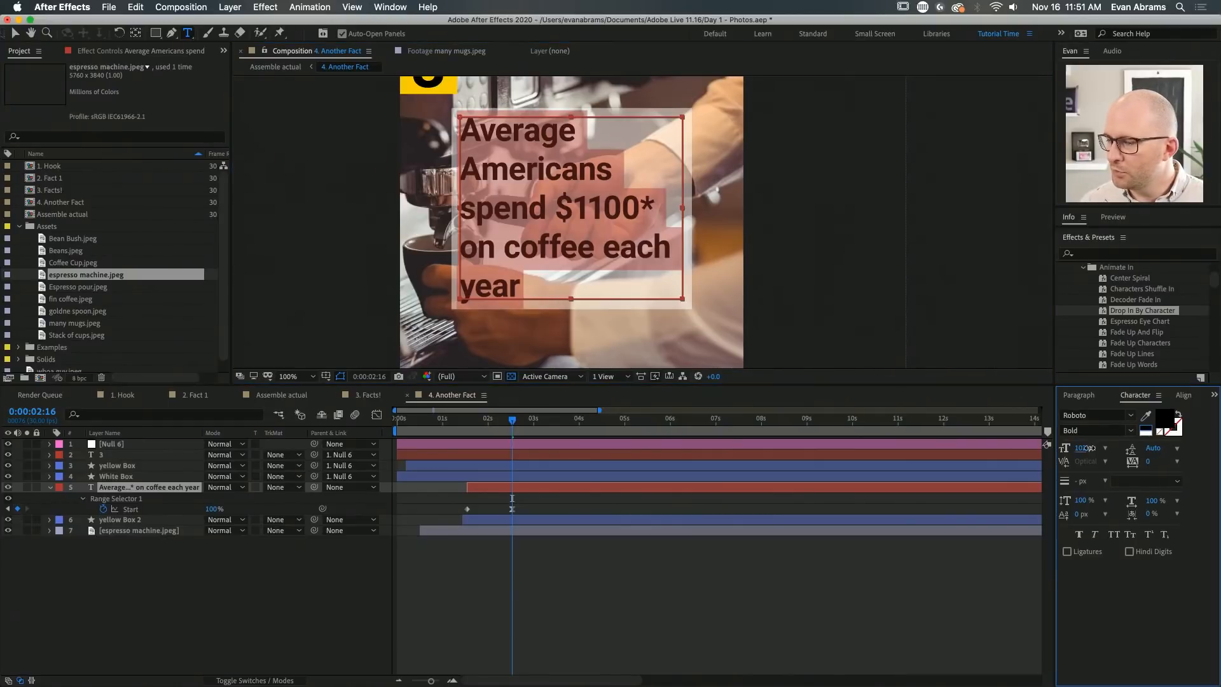
pyautogui.moveTo(1085, 447); pyautogui.dragTo(1084, 451)
# Add a new line reading "*2016 source?" below "each year" in the fact text
pyautogui.click(588, 228)
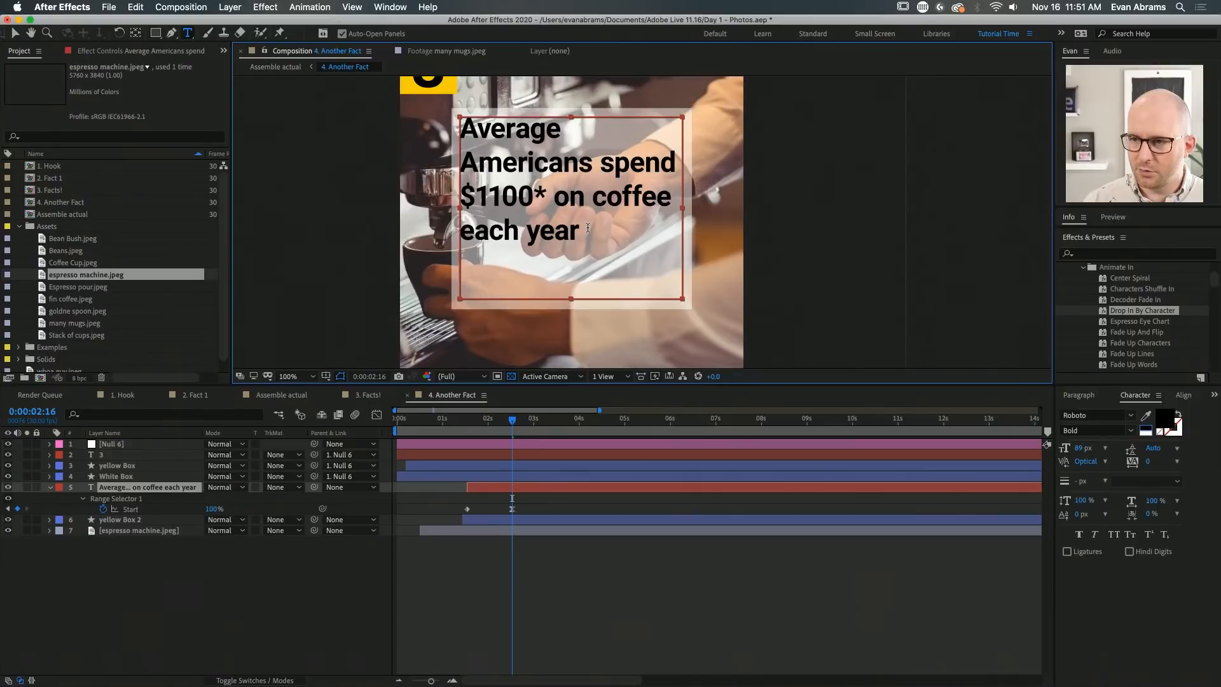
pyautogui.press('Return')
pyautogui.write('*')
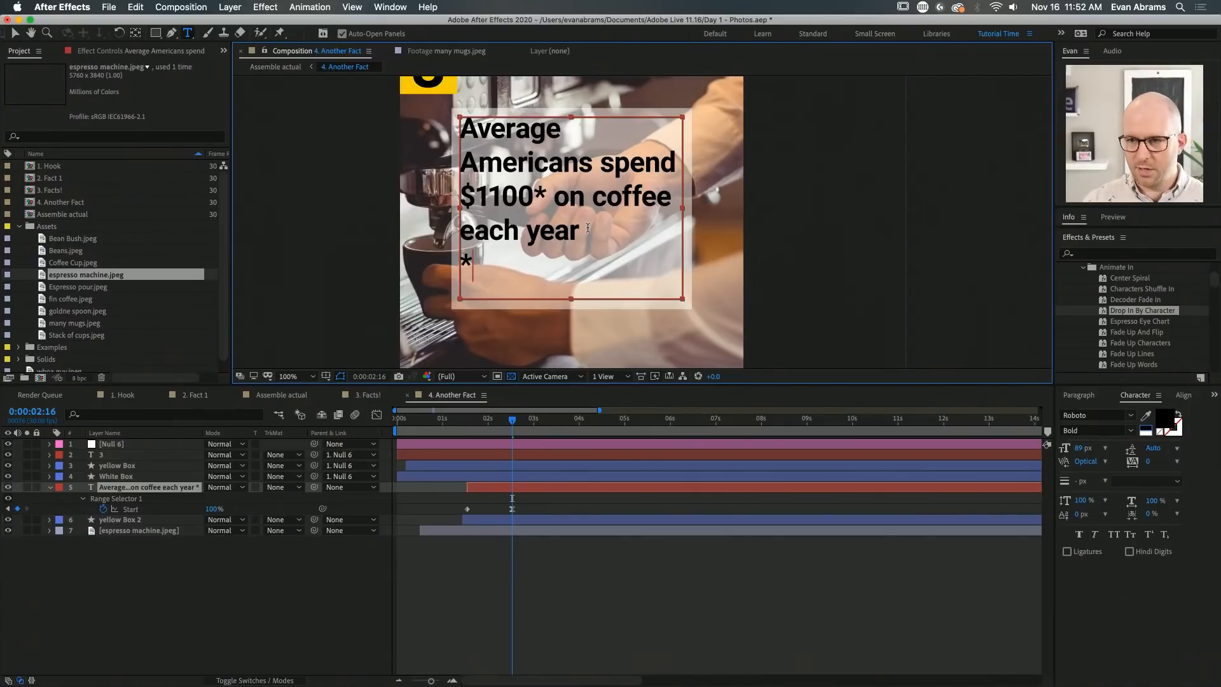
pyautogui.write('2016')
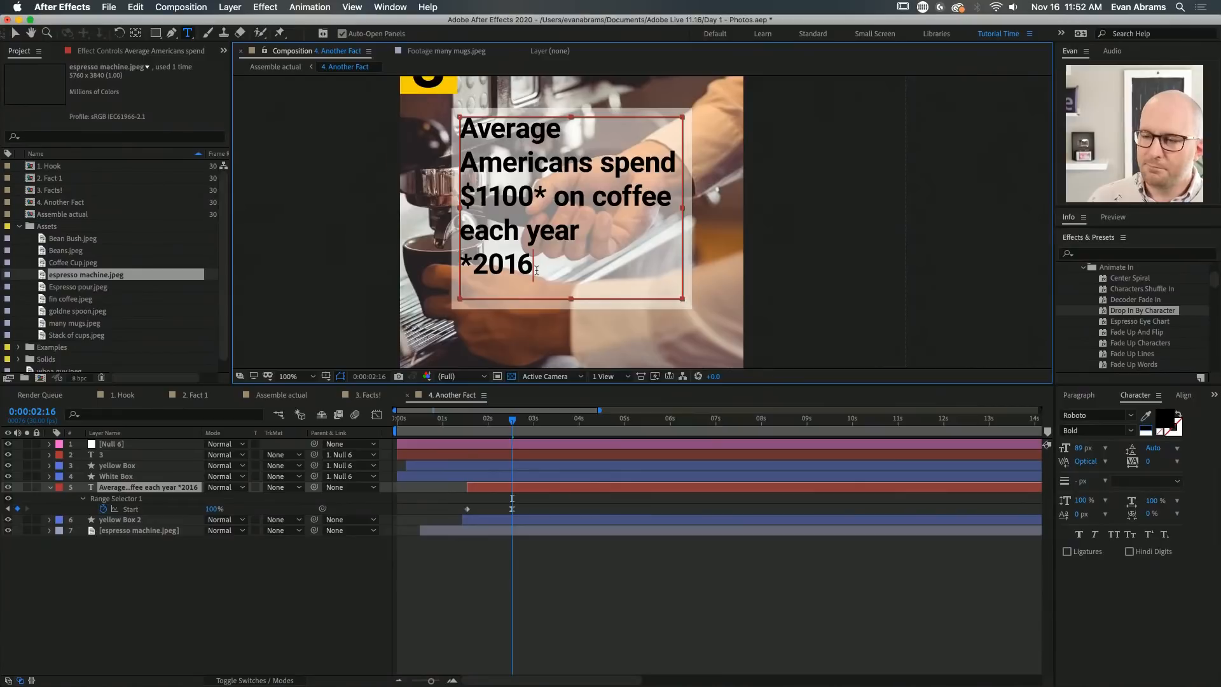
pyautogui.moveTo(532, 264); pyautogui.dragTo(459, 264)
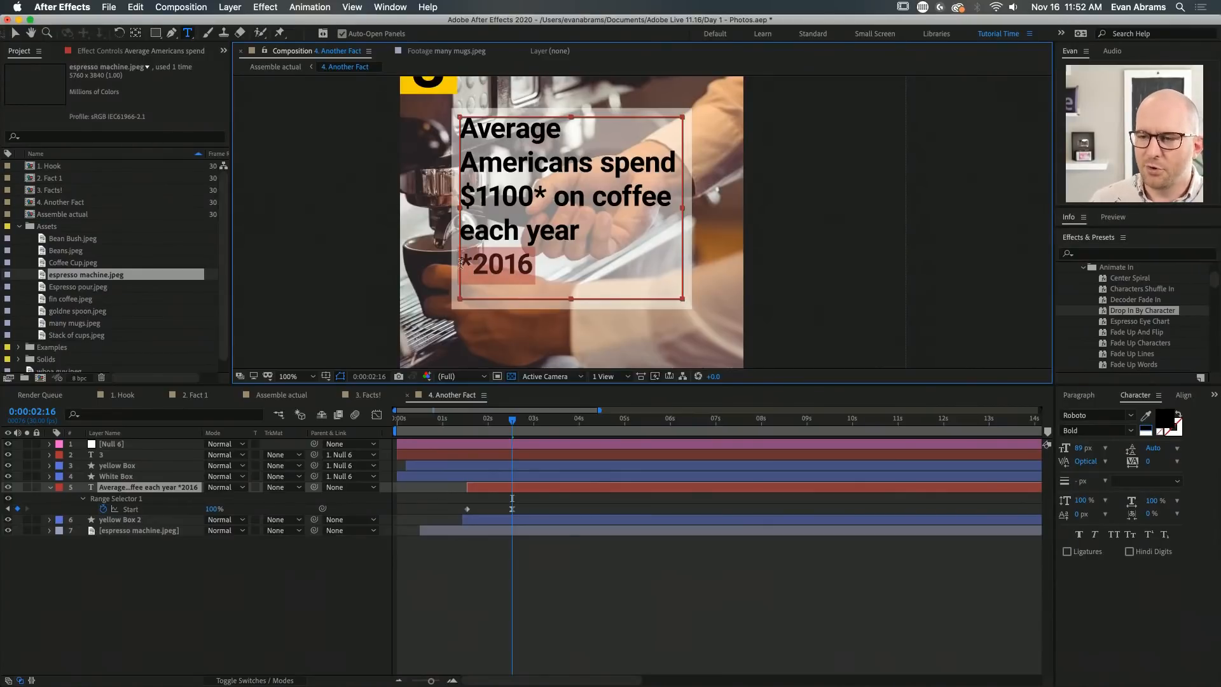
pyautogui.click(534, 267)
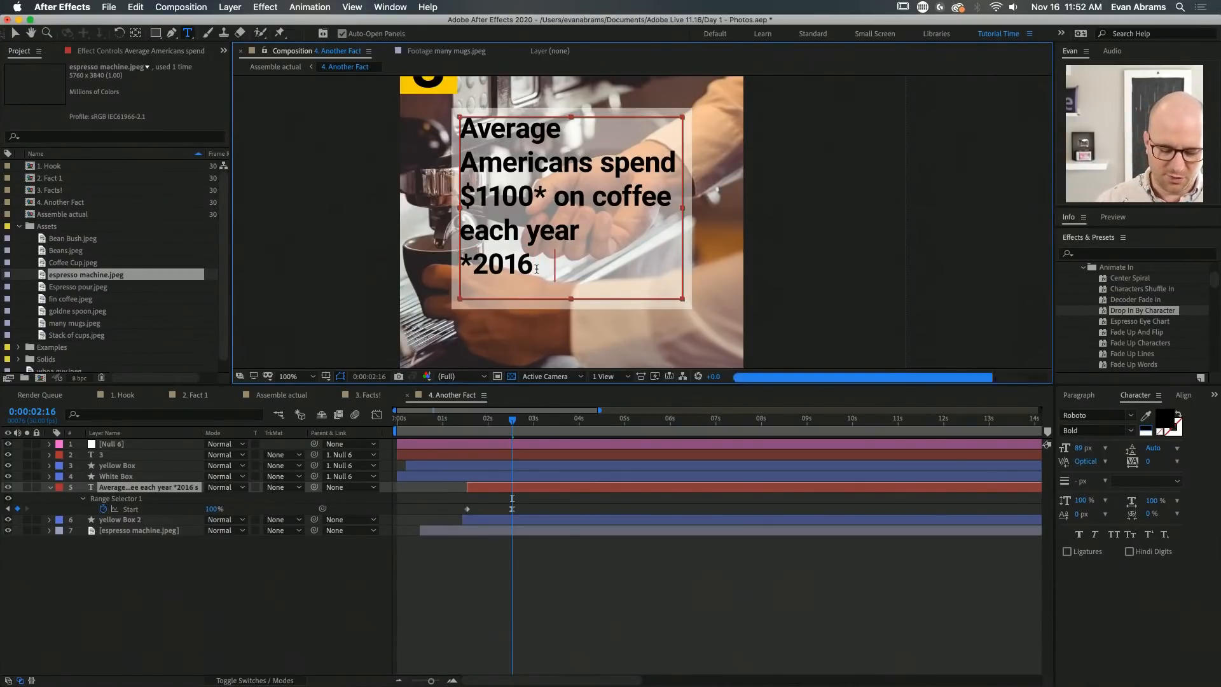
pyautogui.write('source?')
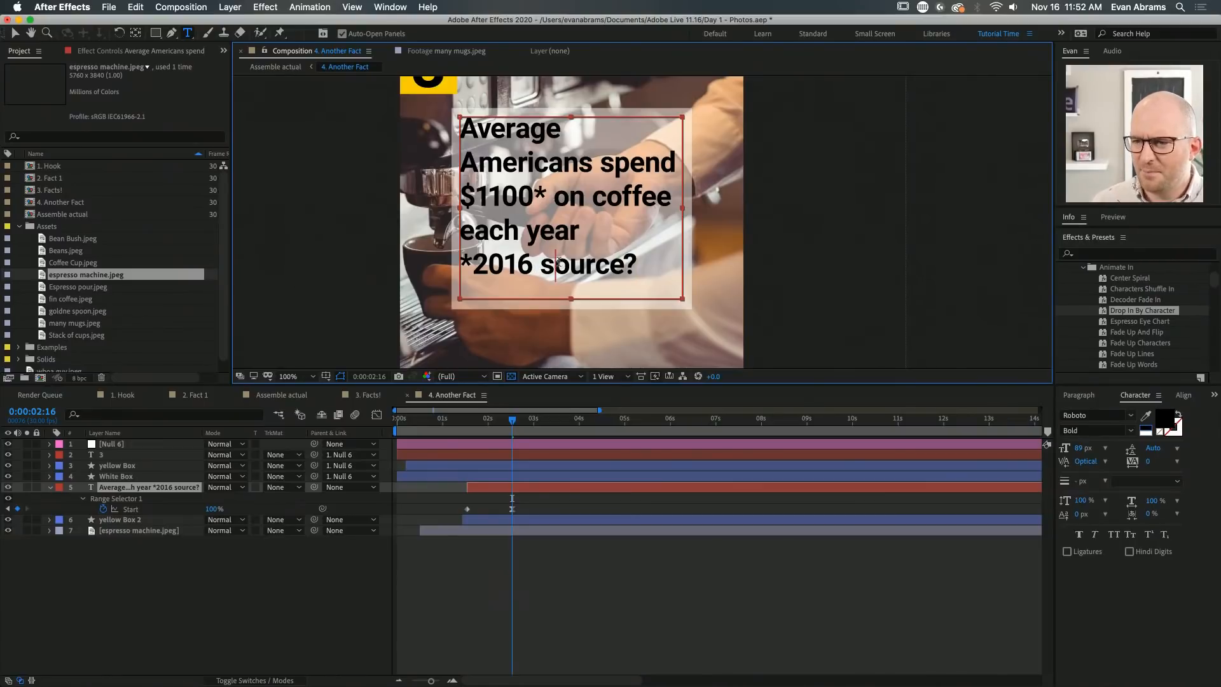
# Try right and center alignment on the "*2016 source?" line, and restore left alignment
pyautogui.tripleClick(558, 269)
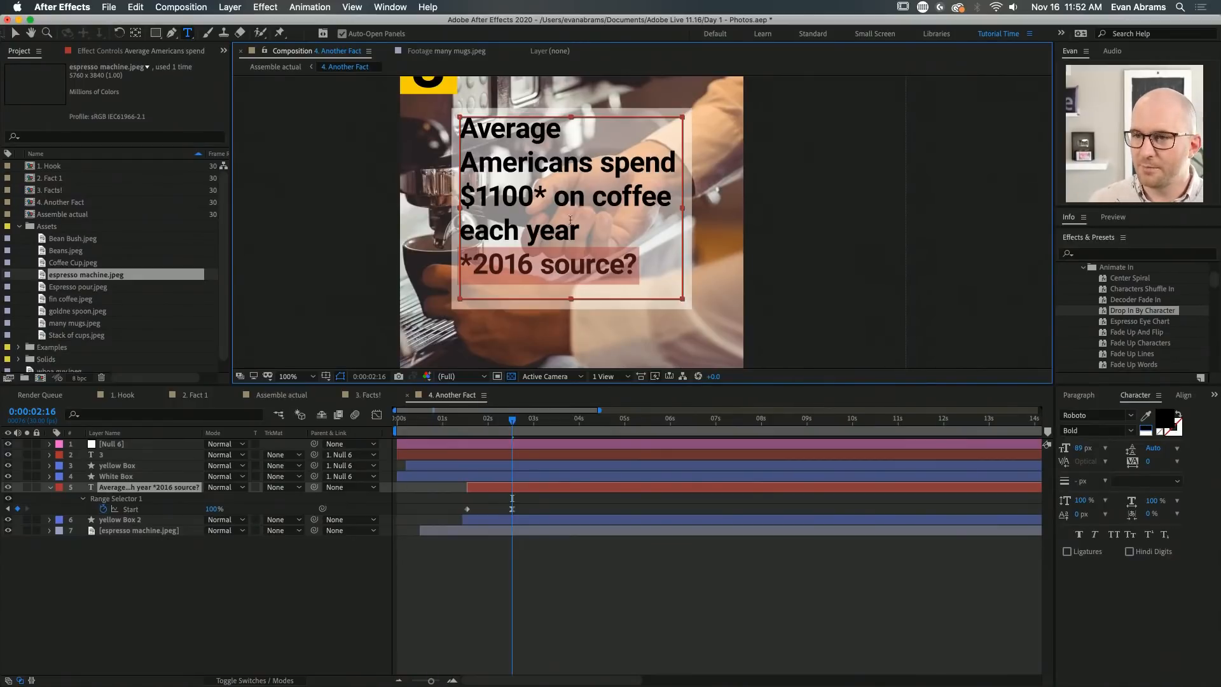
pyautogui.click(1080, 394)
pyautogui.click(1097, 414)
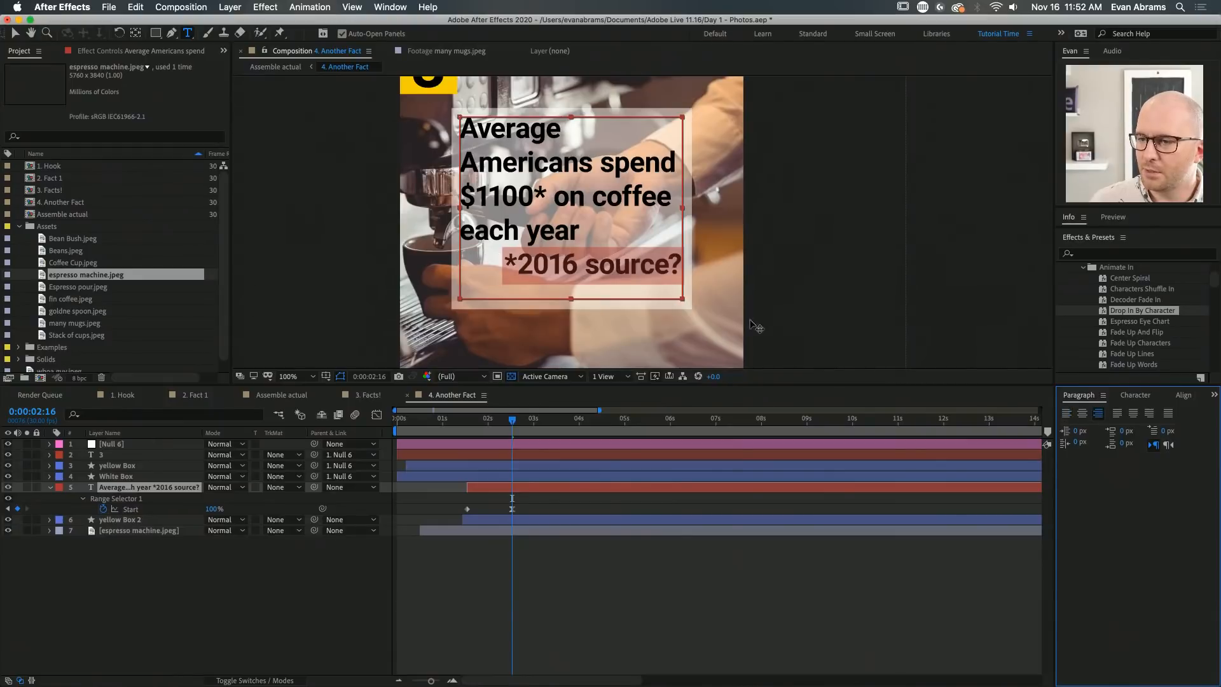
pyautogui.click(1083, 413)
pyautogui.click(1067, 413)
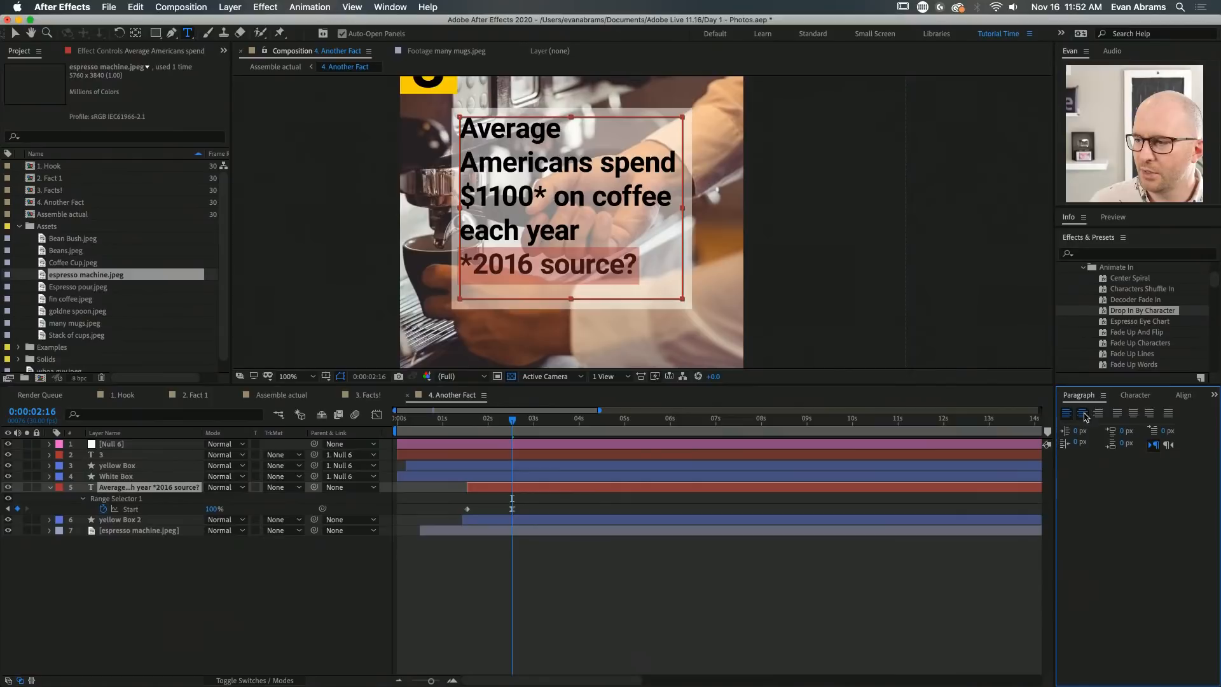
# Right-align the "*2016 source?" line and reduce its font size to 47 px
pyautogui.click(1082, 413)
pyautogui.click(1098, 413)
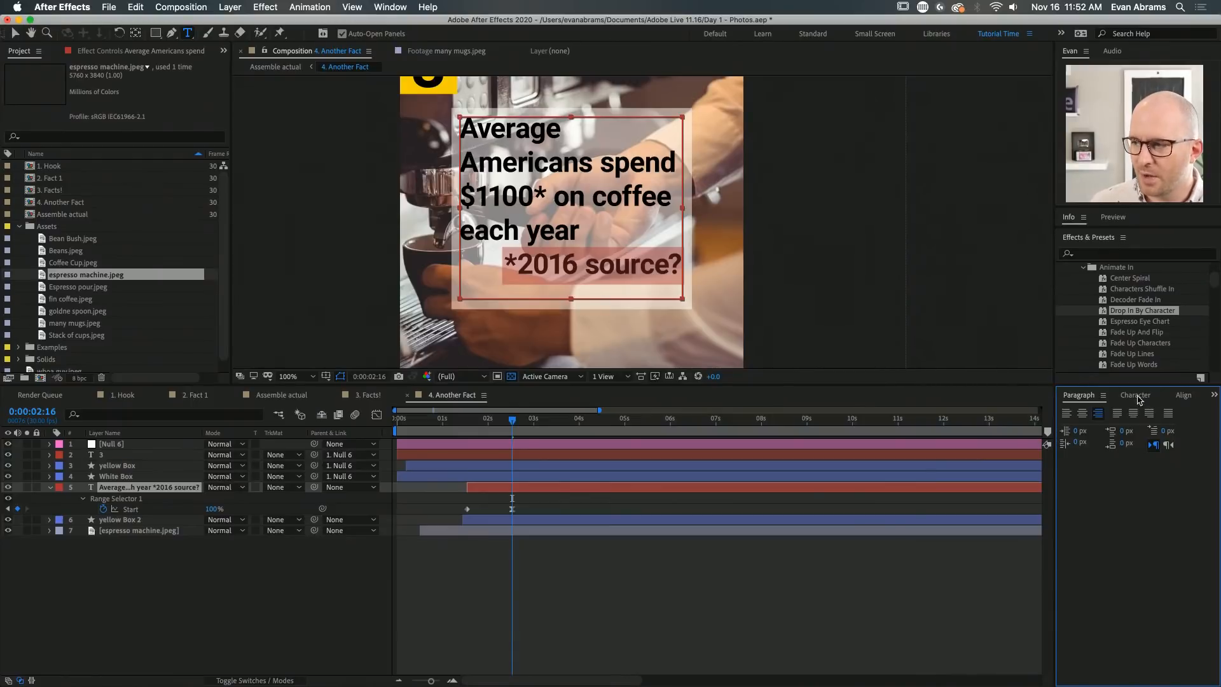
pyautogui.click(1136, 395)
pyautogui.moveTo(1083, 452); pyautogui.dragTo(1054, 452)
# Try the Regular font style on the "*2016 source?" line, and set it to Italic
pyautogui.click(1100, 431)
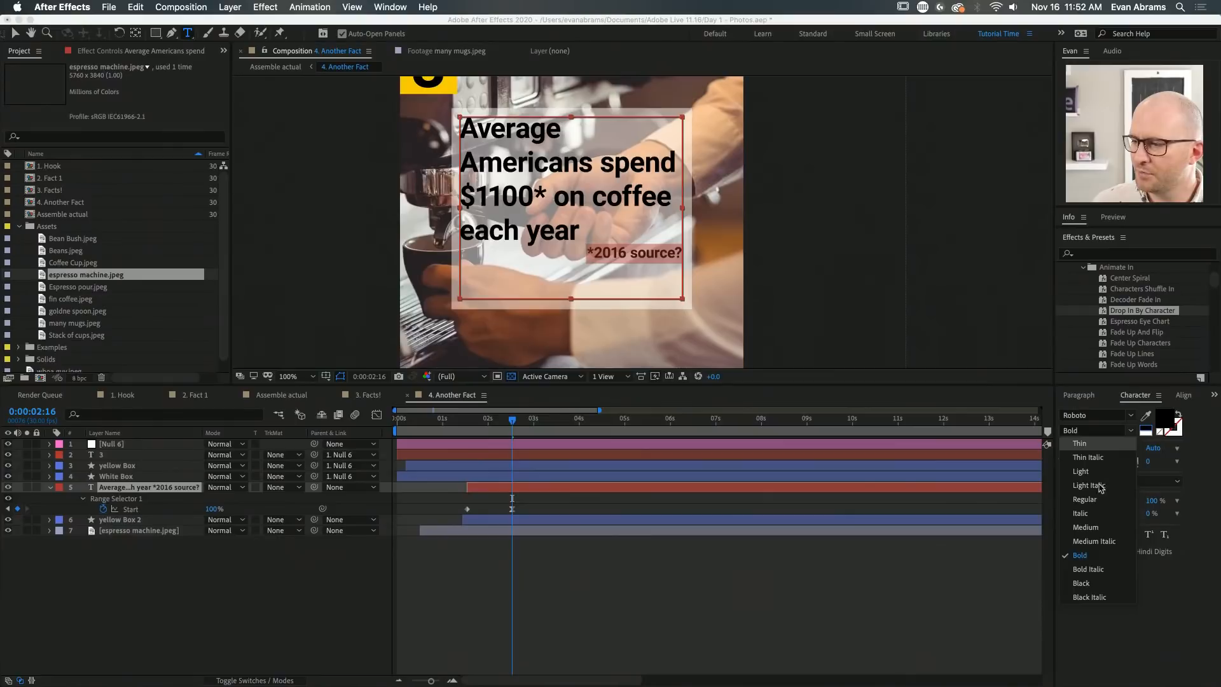
pyautogui.click(1086, 499)
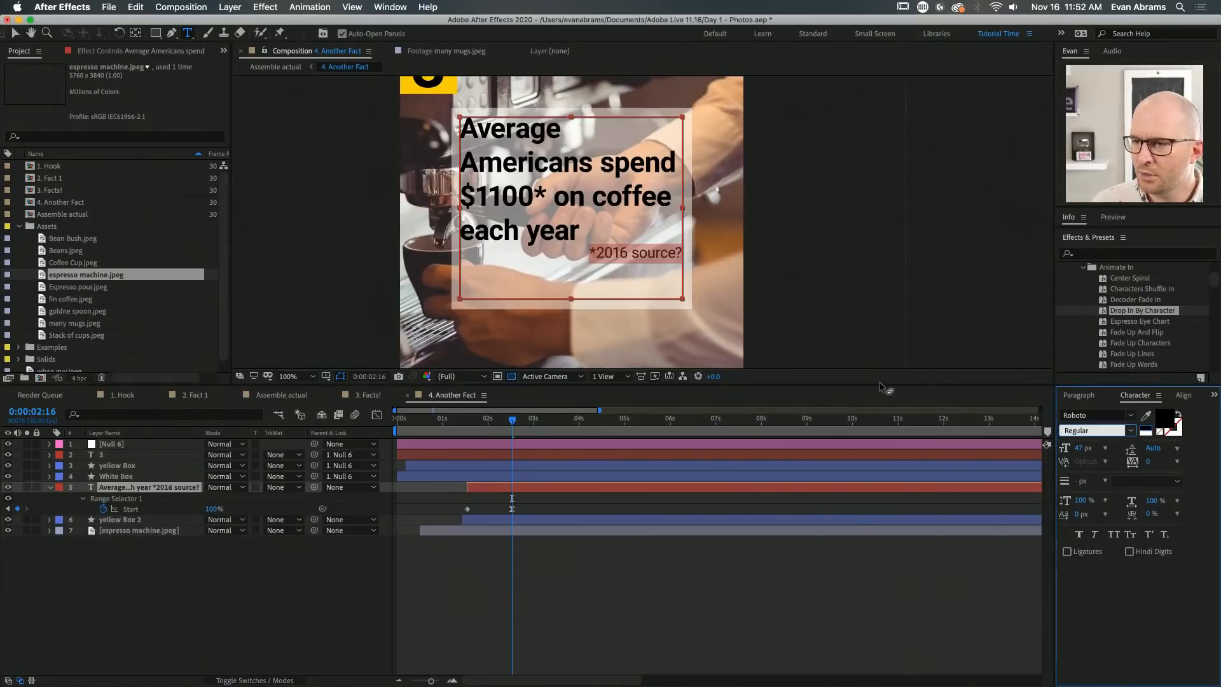
pyautogui.click(656, 252)
pyautogui.tripleClick(655, 252)
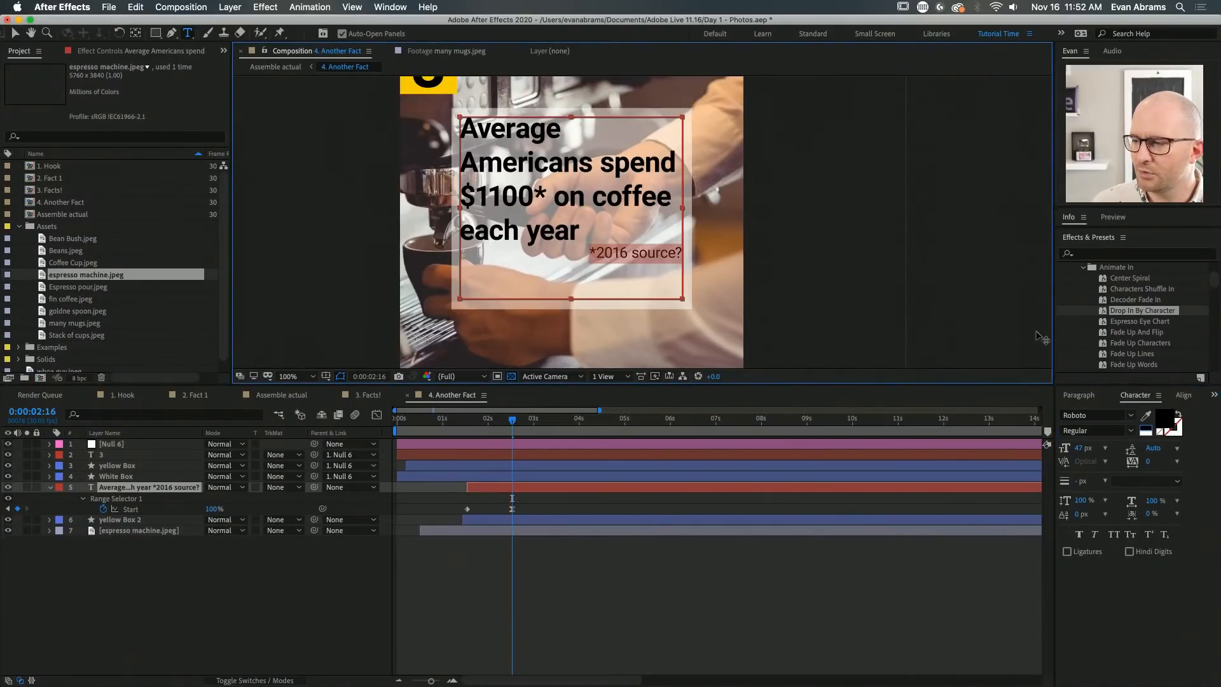
pyautogui.click(1130, 431)
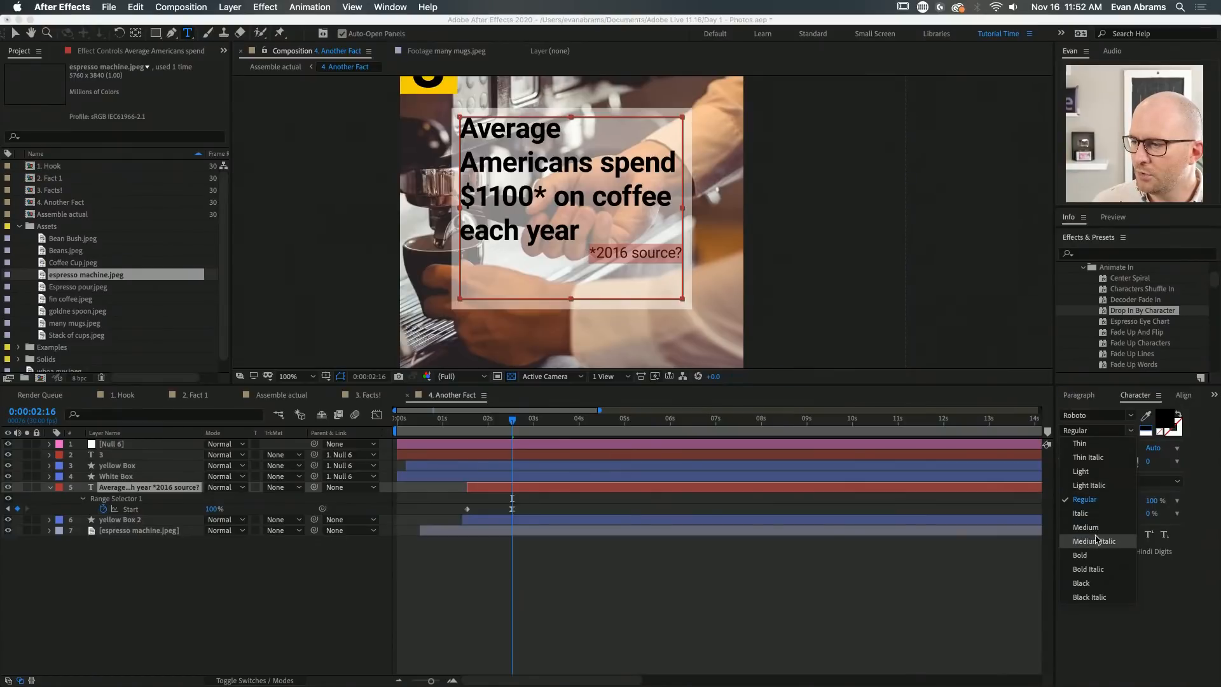
pyautogui.click(1098, 514)
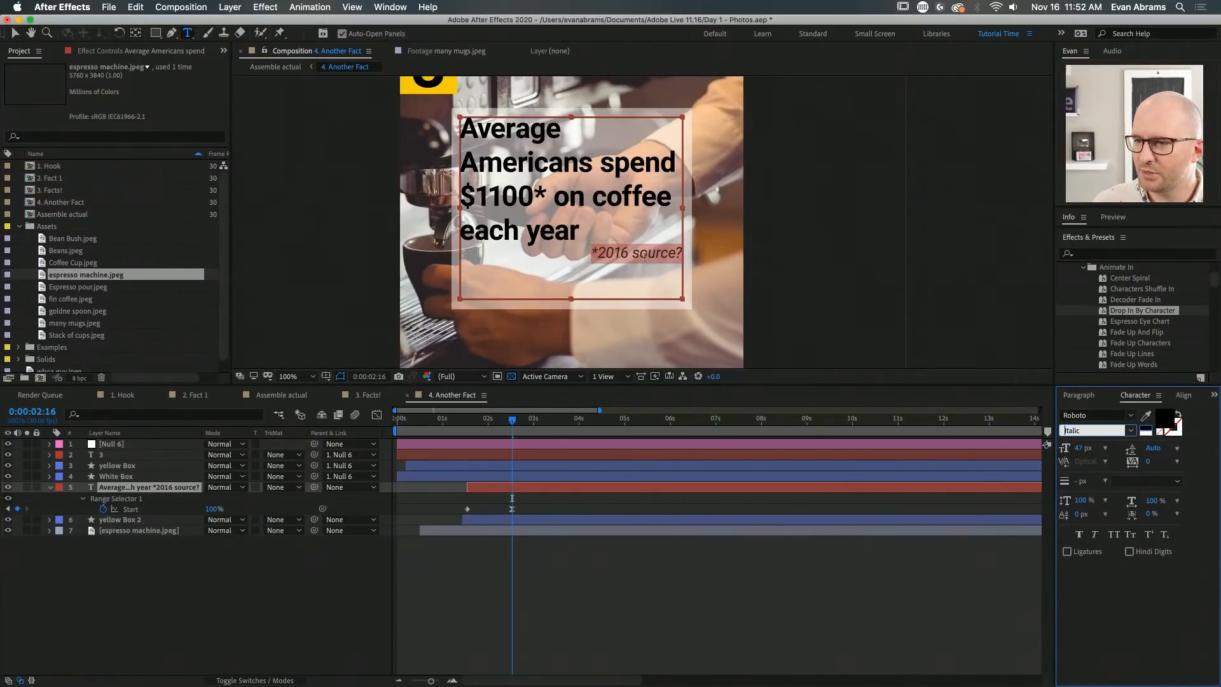
# Try a blank line between "each year" and the "*2016 source?" line, and remove it again
pyautogui.click(614, 253)
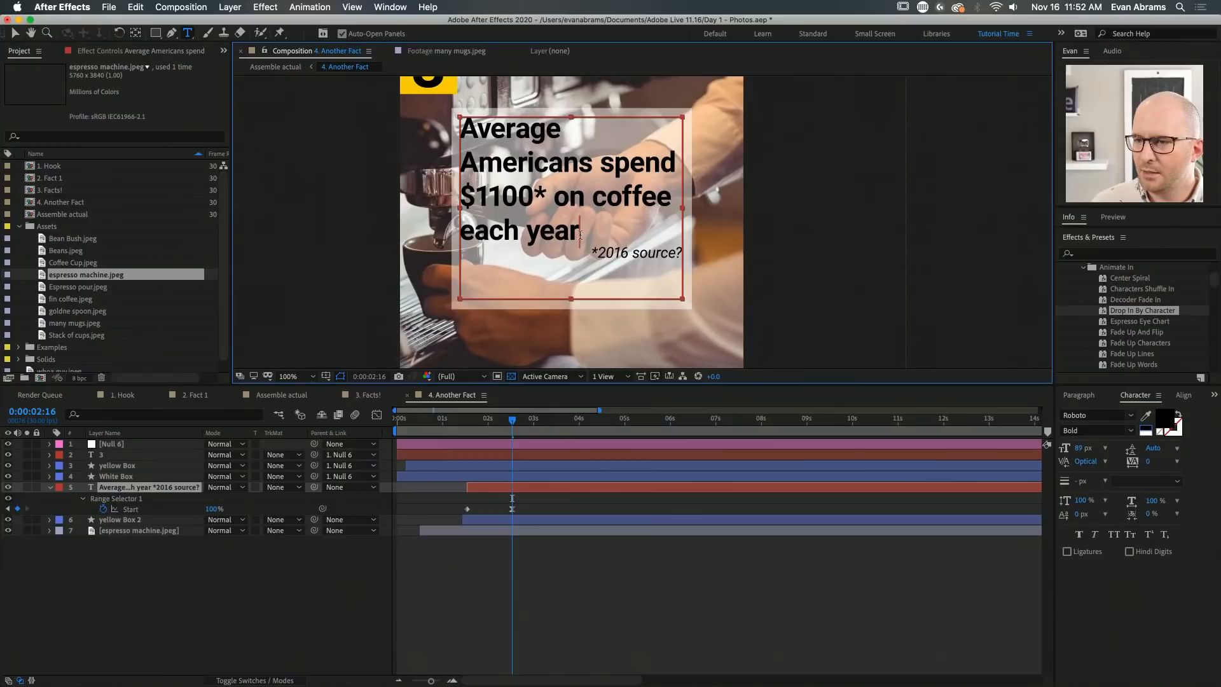
pyautogui.press('Up')
pyautogui.press('Return')
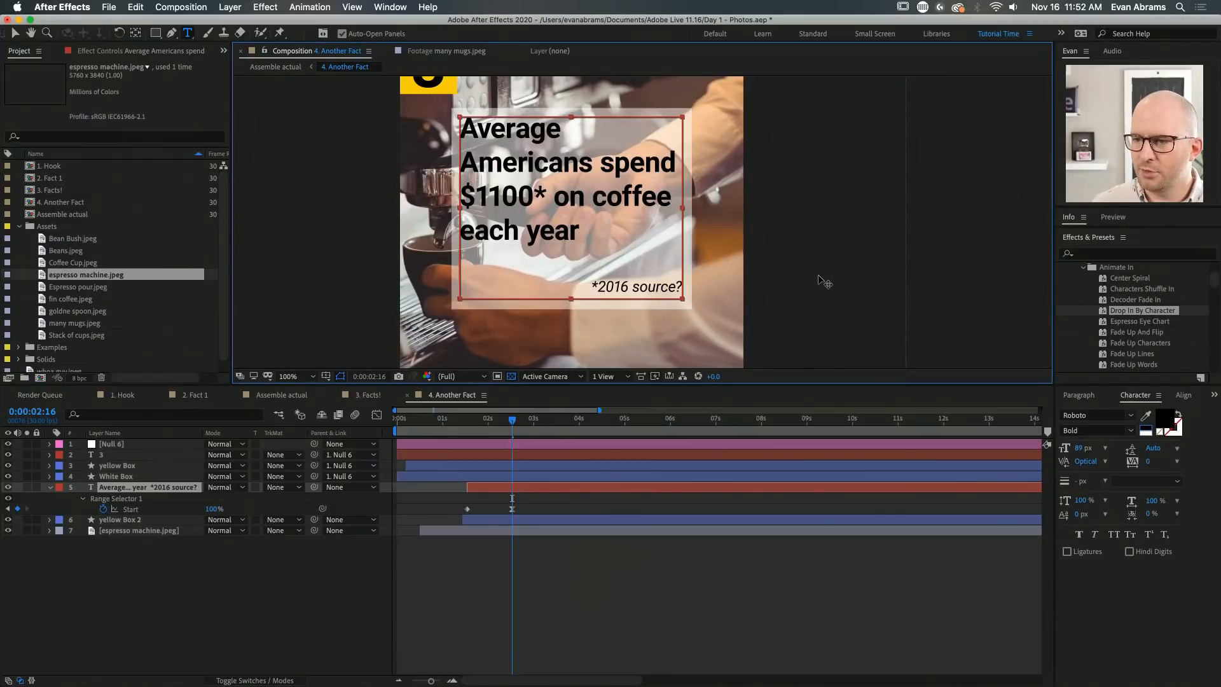
pyautogui.press('BackSpace')
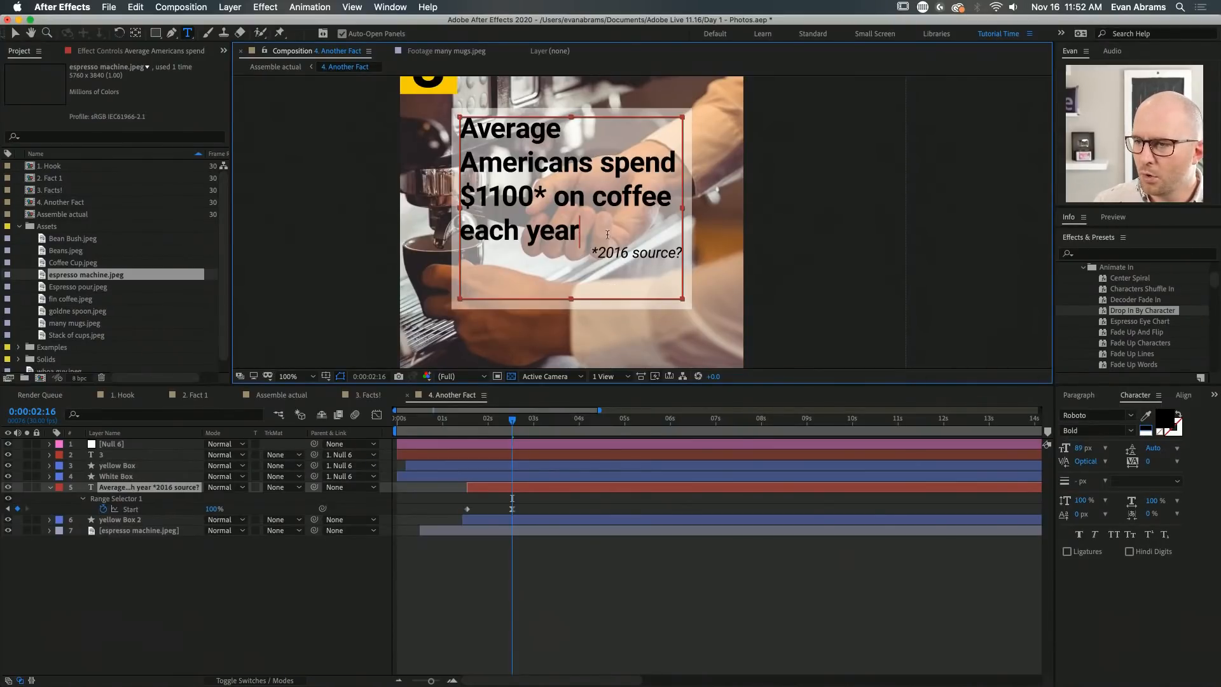
# Set the space before the "*2016 source?" paragraph to 105 px and finish editing the text
pyautogui.moveTo(590, 253); pyautogui.dragTo(683, 253)
pyautogui.click(1090, 398)
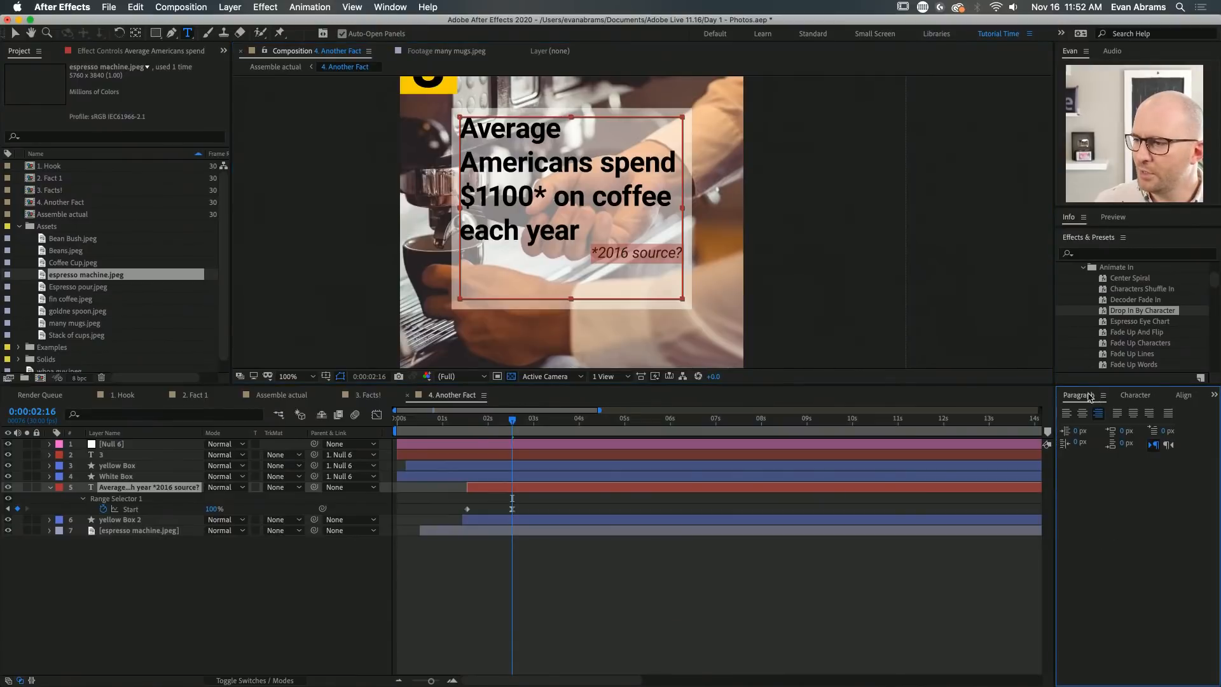
pyautogui.moveTo(1123, 430); pyautogui.dragTo(1194, 430)
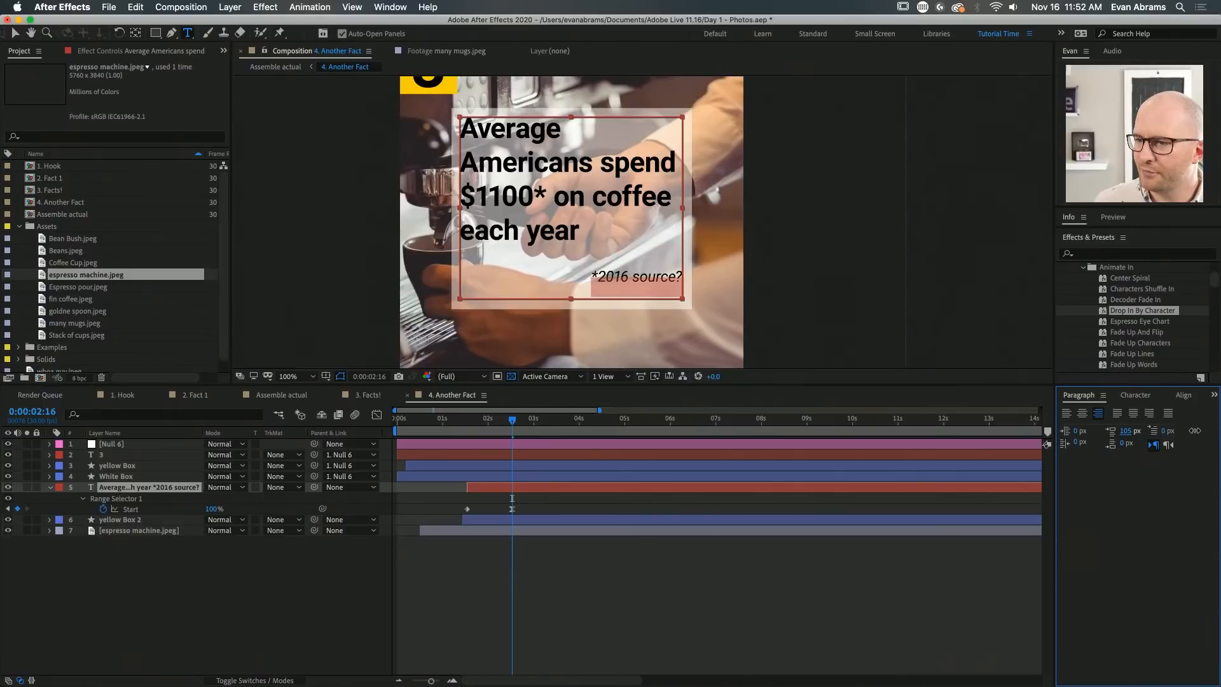
pyautogui.click(723, 602)
pyautogui.scroll(-2, 724, 242)
pyautogui.press('v')
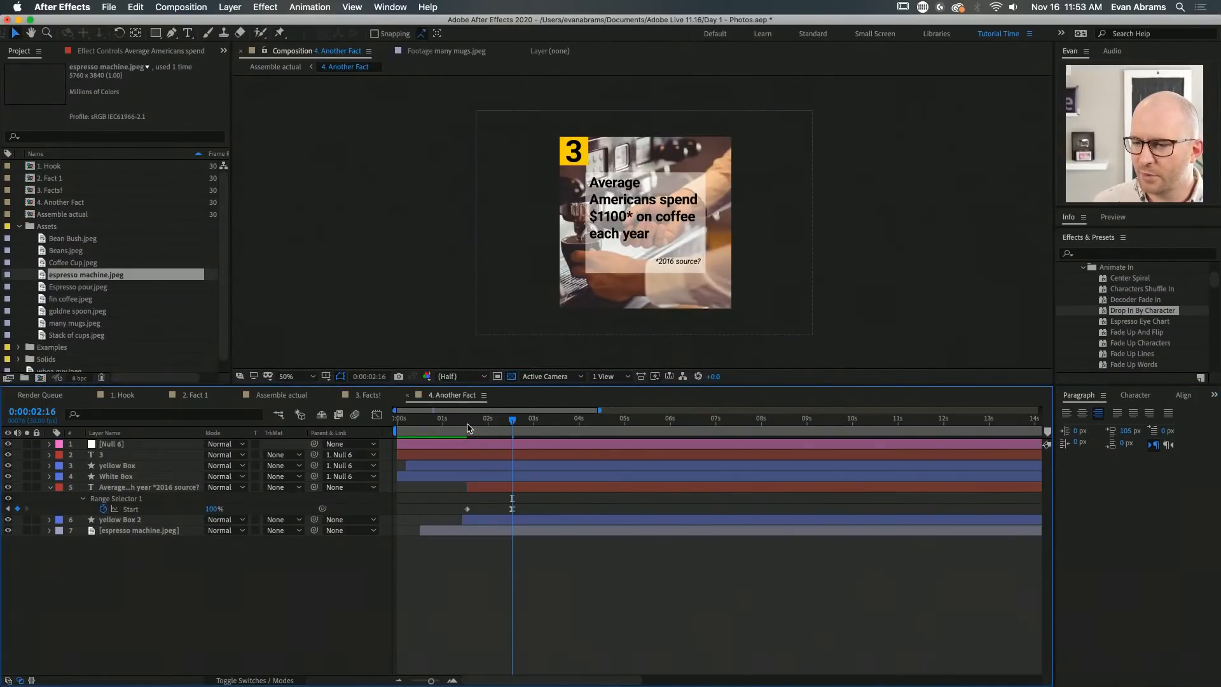
# Preview the fact text's reveal animation in 4. Another Fact, starting from about 1.5 seconds
pyautogui.moveTo(466, 421)
pyautogui.mouseDown()
pyautogui.moveTo(449, 426)
pyautogui.moveTo(474, 432)
pyautogui.mouseUp()
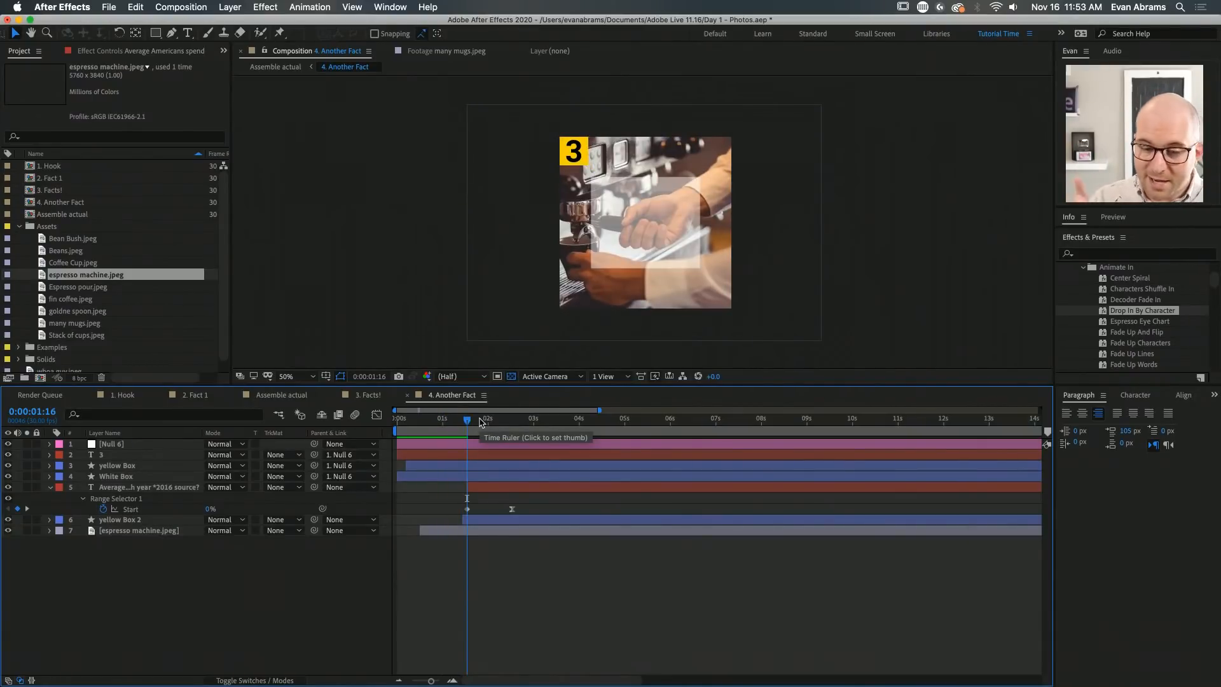
pyautogui.press('space')
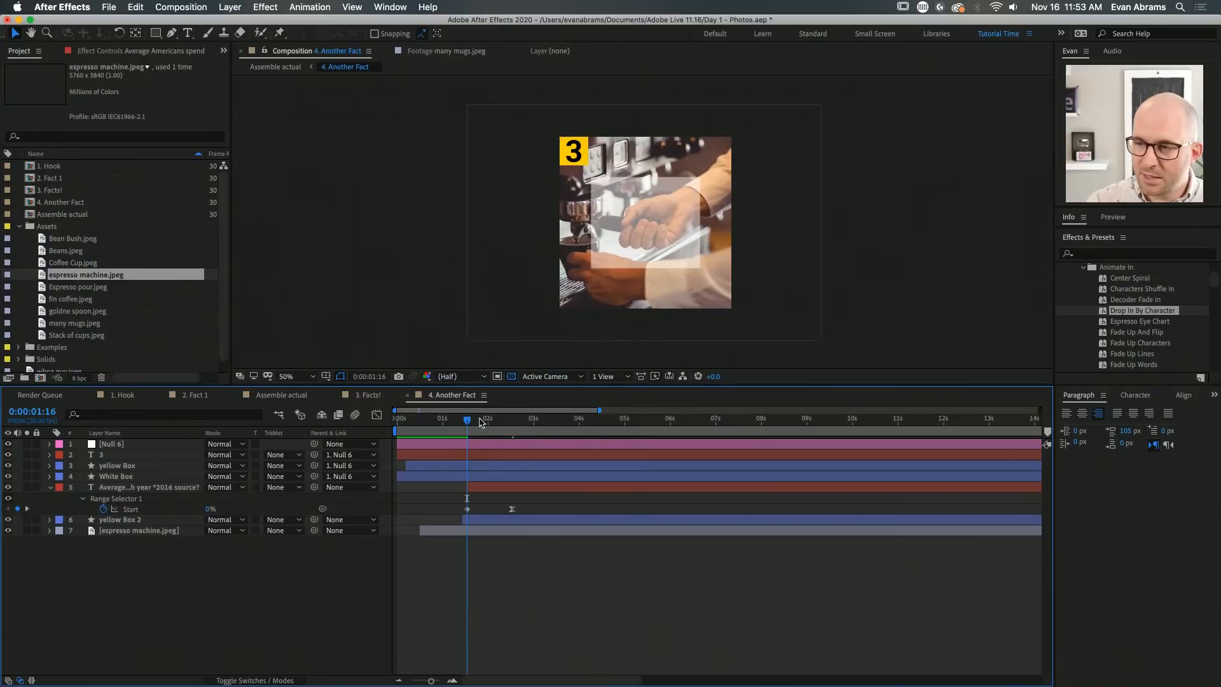
pyautogui.press('space')
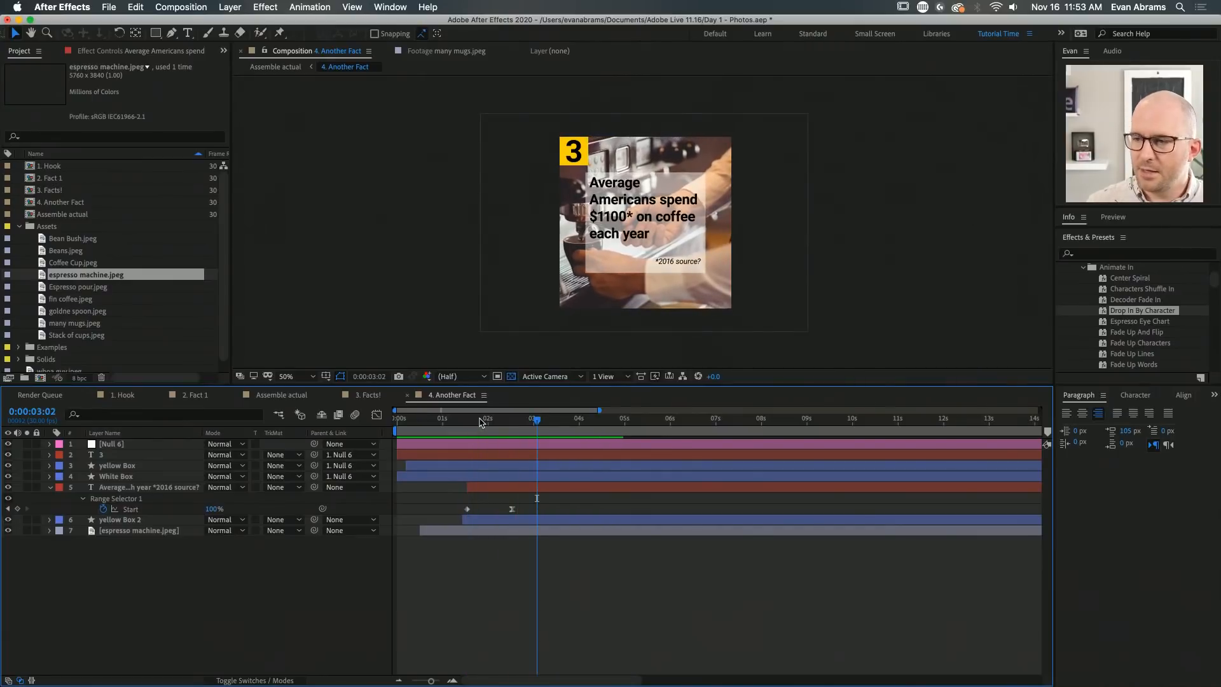
pyautogui.moveTo(480, 422); pyautogui.dragTo(464, 425)
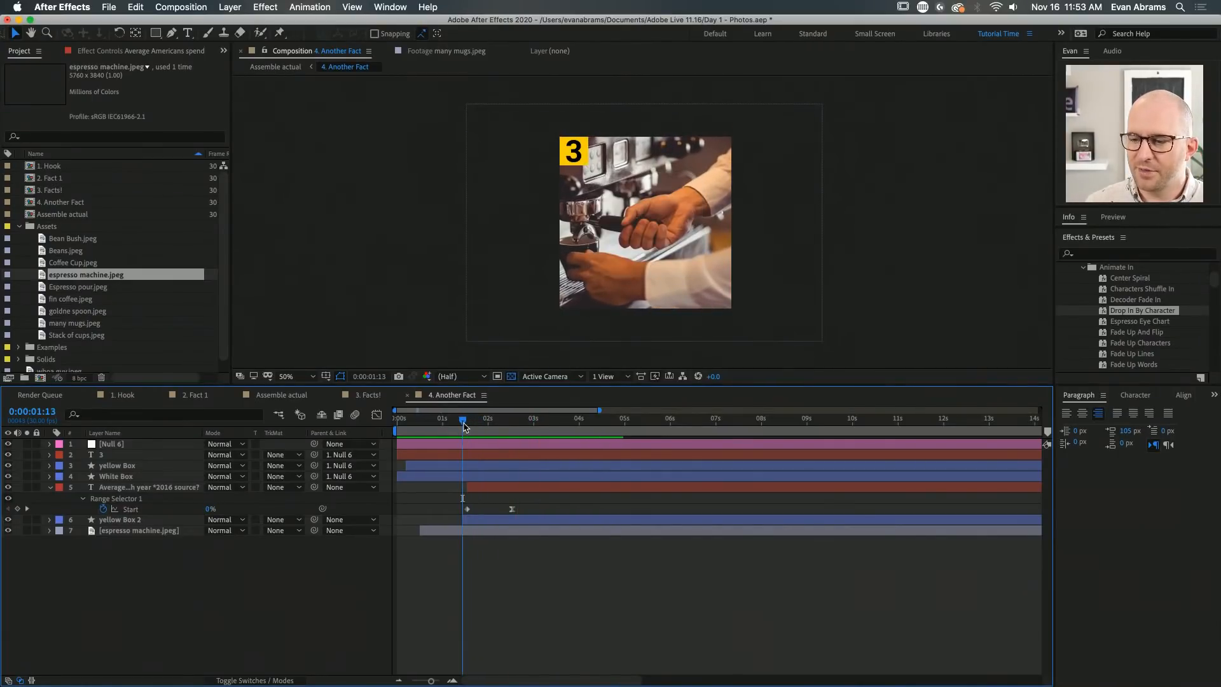
pyautogui.press('space')
pyautogui.press('space')
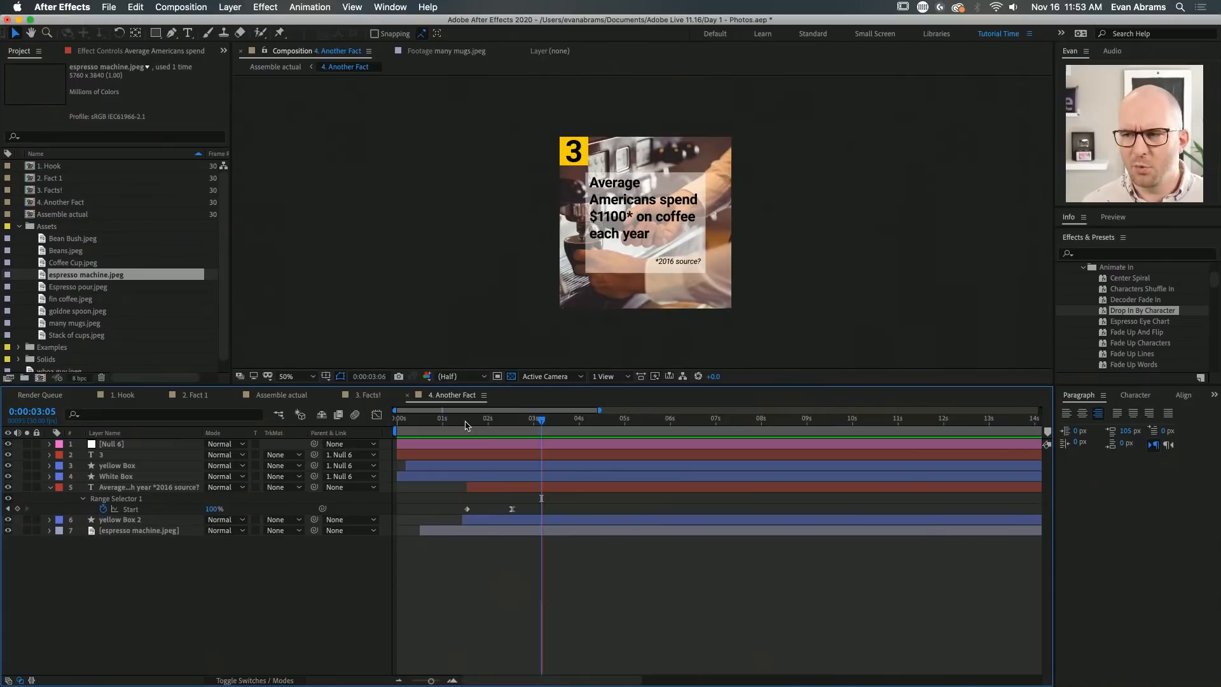
pyautogui.press('space')
pyautogui.press('space')
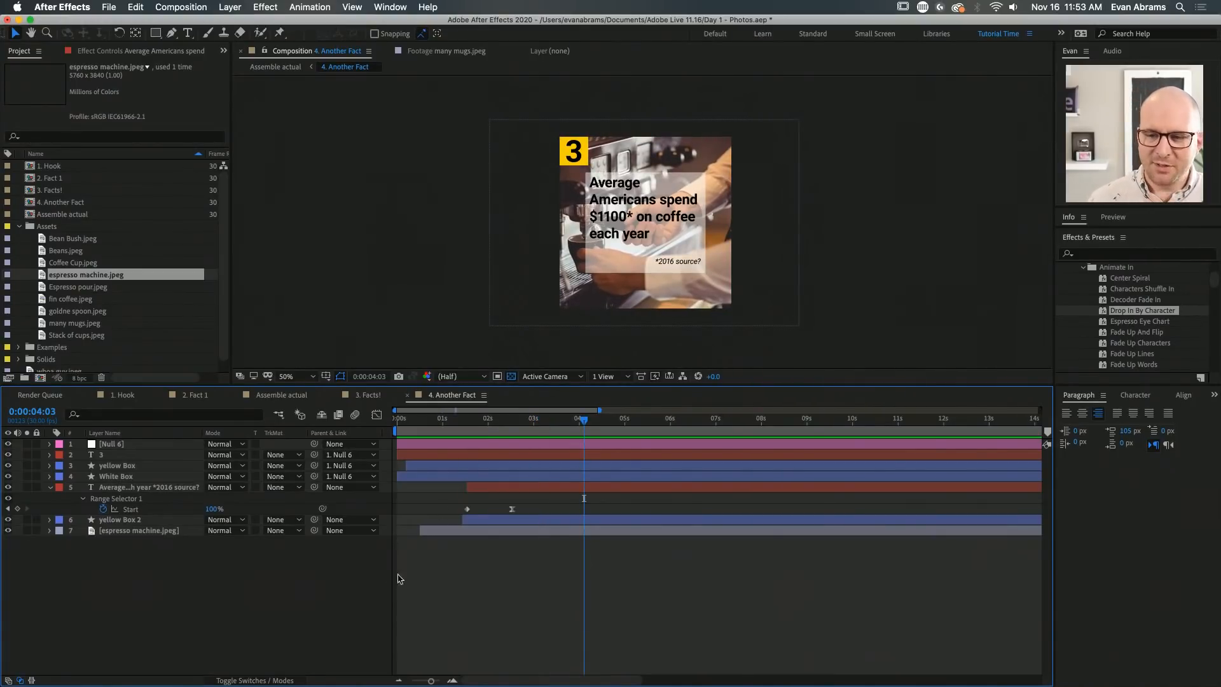
# Open the Assemble actual composition and play through the assembled video from its start, and return the playhead to 0:00:00:00
pyautogui.click(275, 397)
pyautogui.click(462, 551)
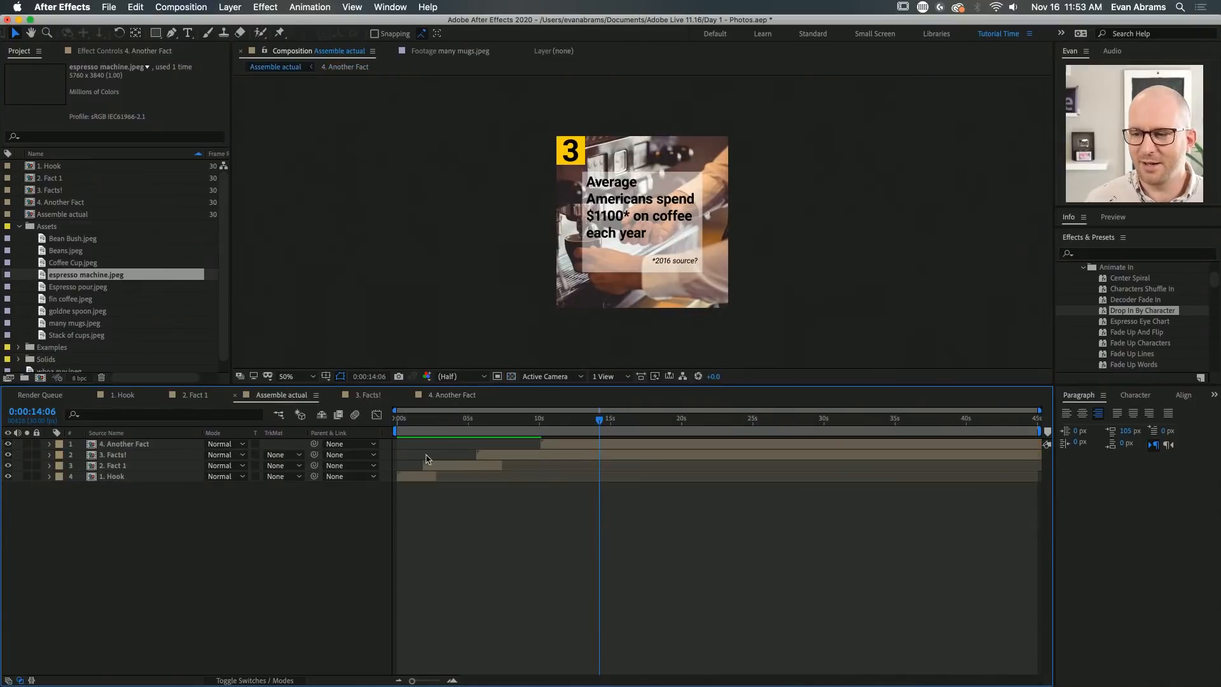
pyautogui.press('Home')
pyautogui.press('space')
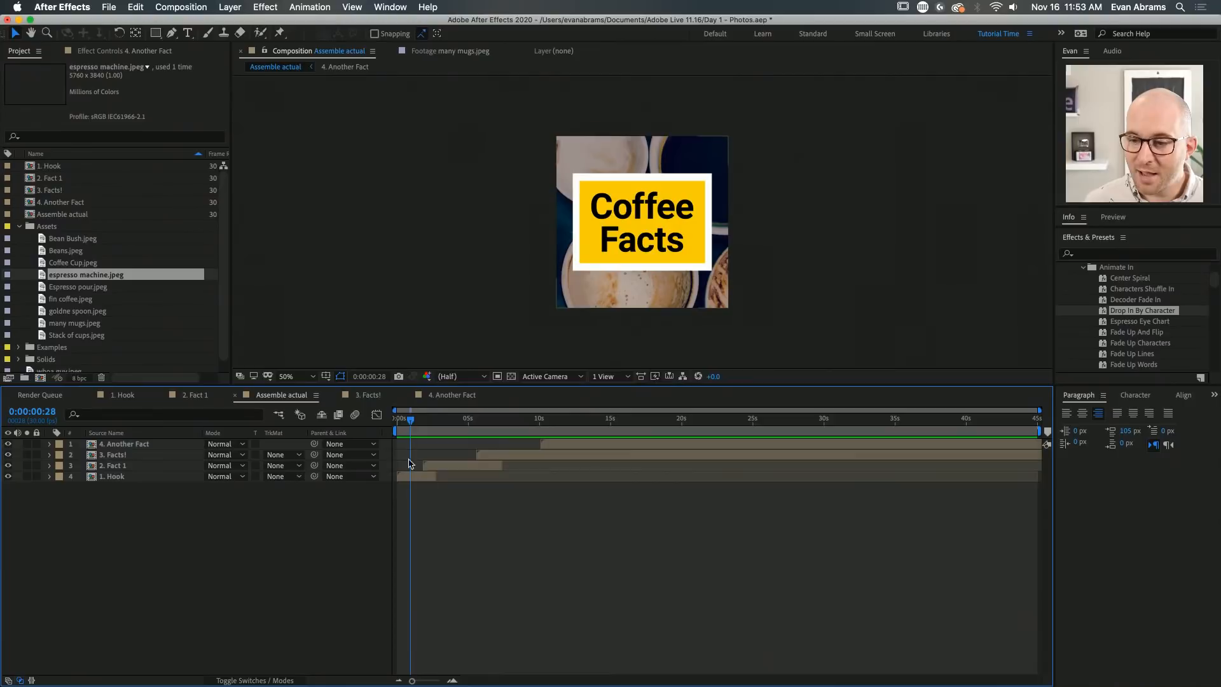
pyautogui.moveTo(404, 425); pyautogui.dragTo(407, 425)
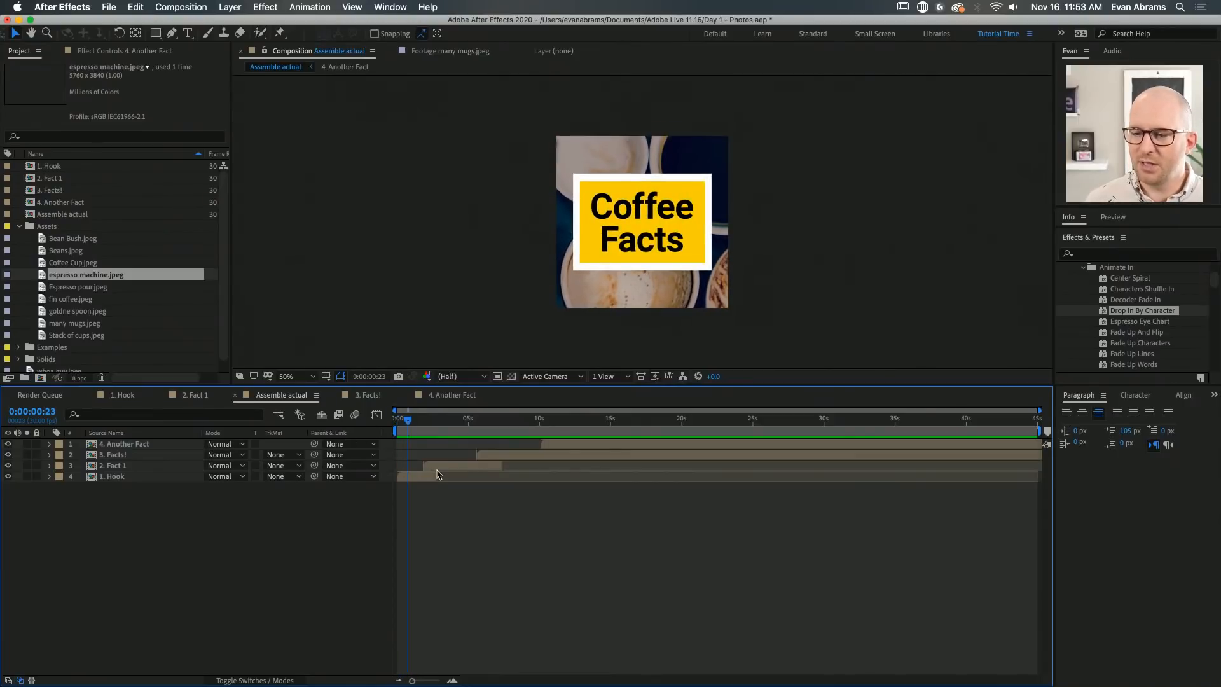
pyautogui.press('space')
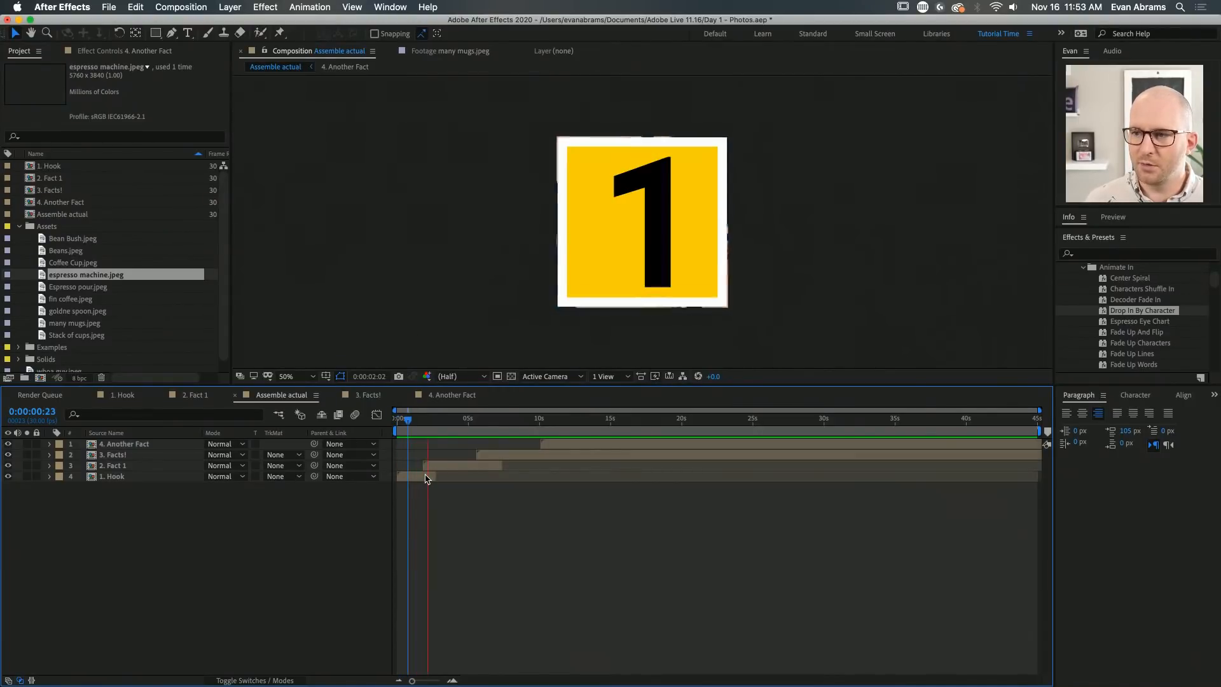
pyautogui.moveTo(410, 425)
pyautogui.mouseDown()
pyautogui.moveTo(397, 426)
pyautogui.moveTo(418, 418)
pyautogui.mouseUp()
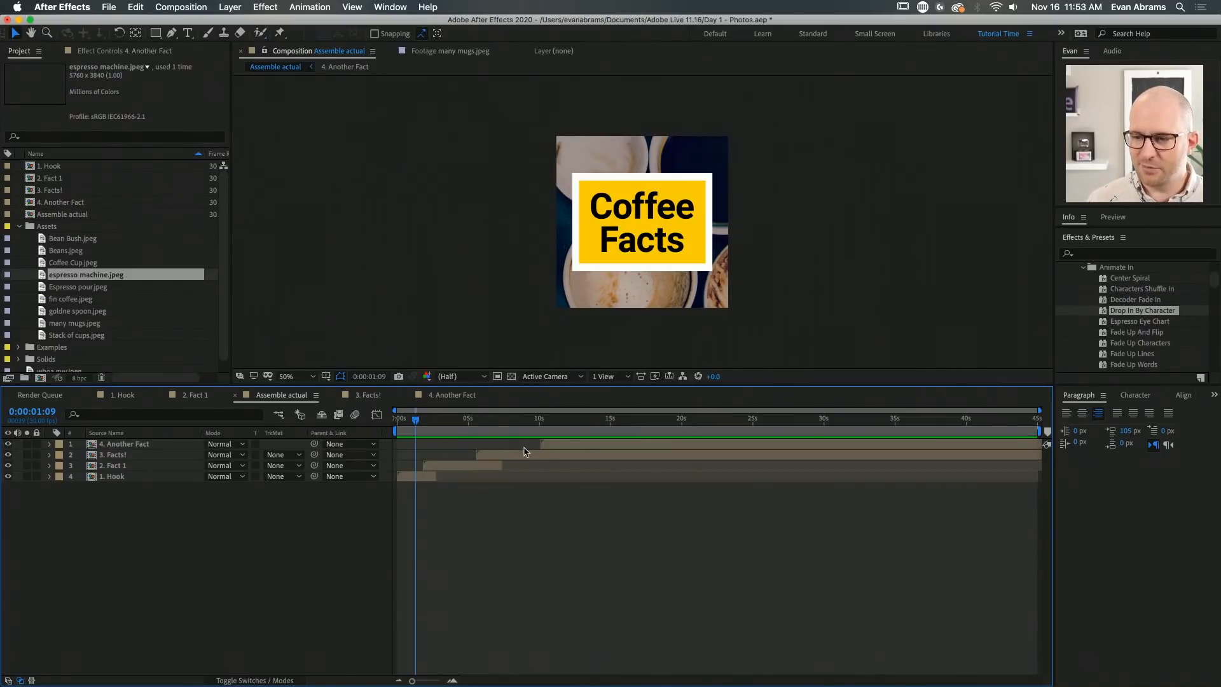
pyautogui.moveTo(537, 420); pyautogui.dragTo(360, 455)
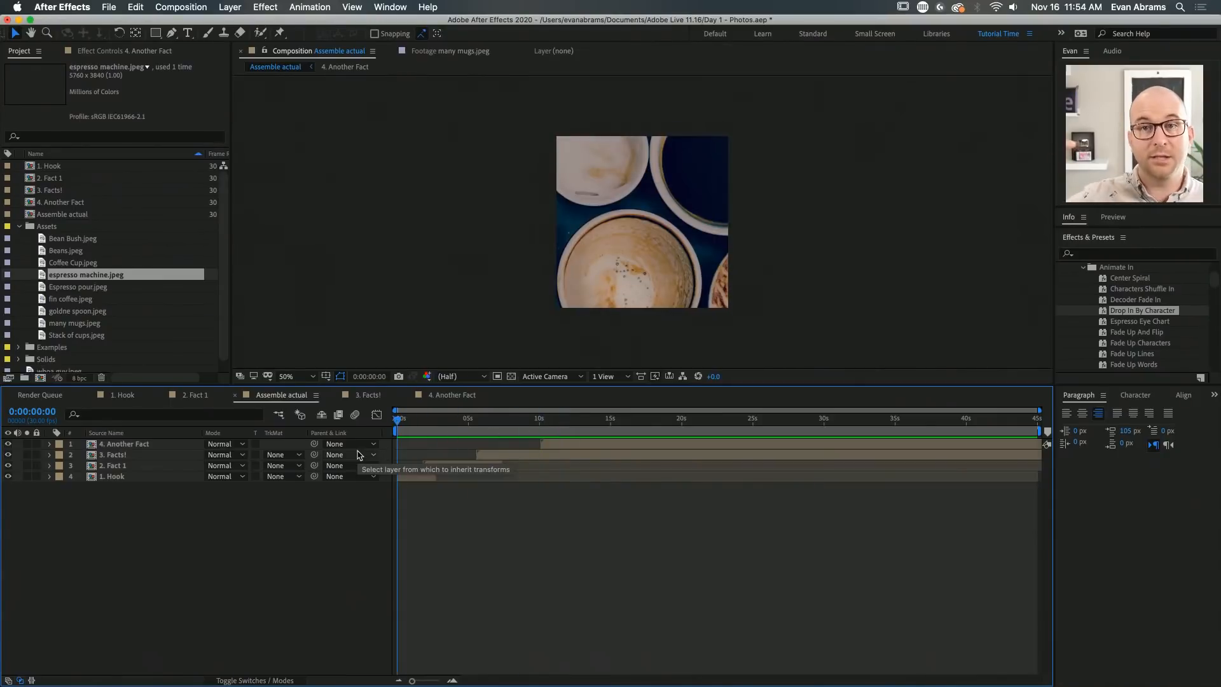